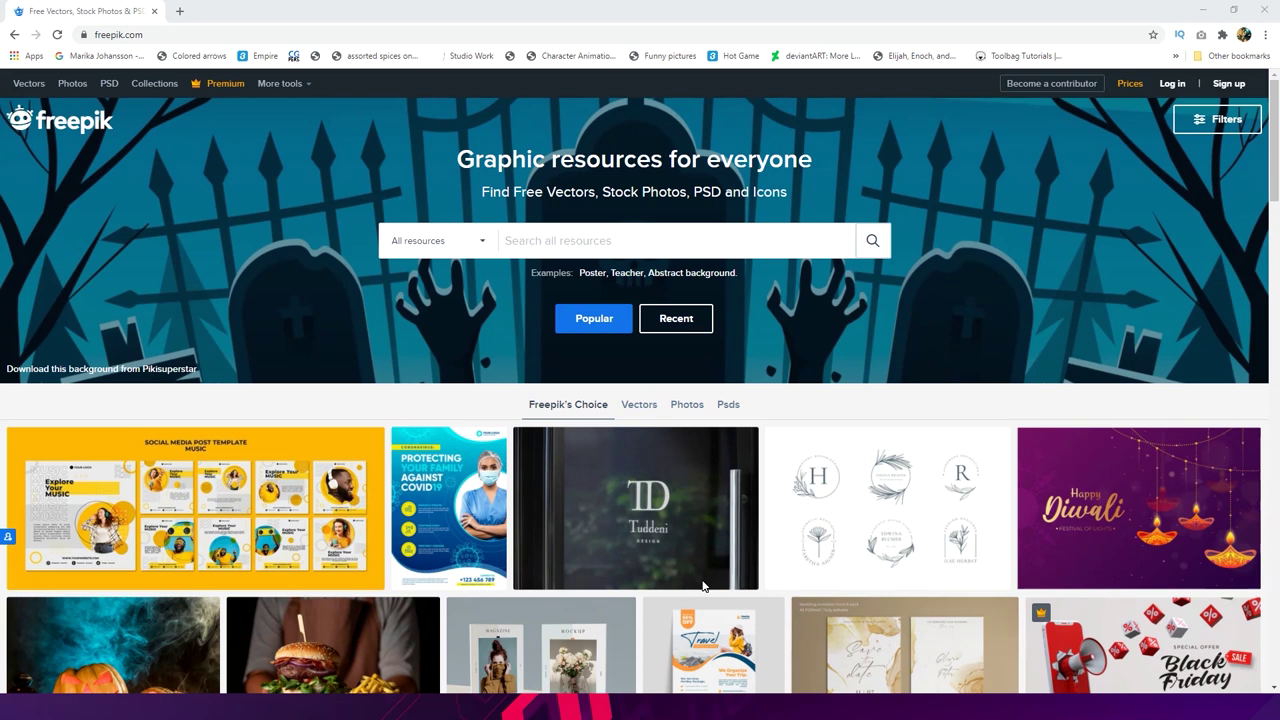
- Search all Freepik resources for "characters" and close the advertising window that pops up
left_click(703, 586)
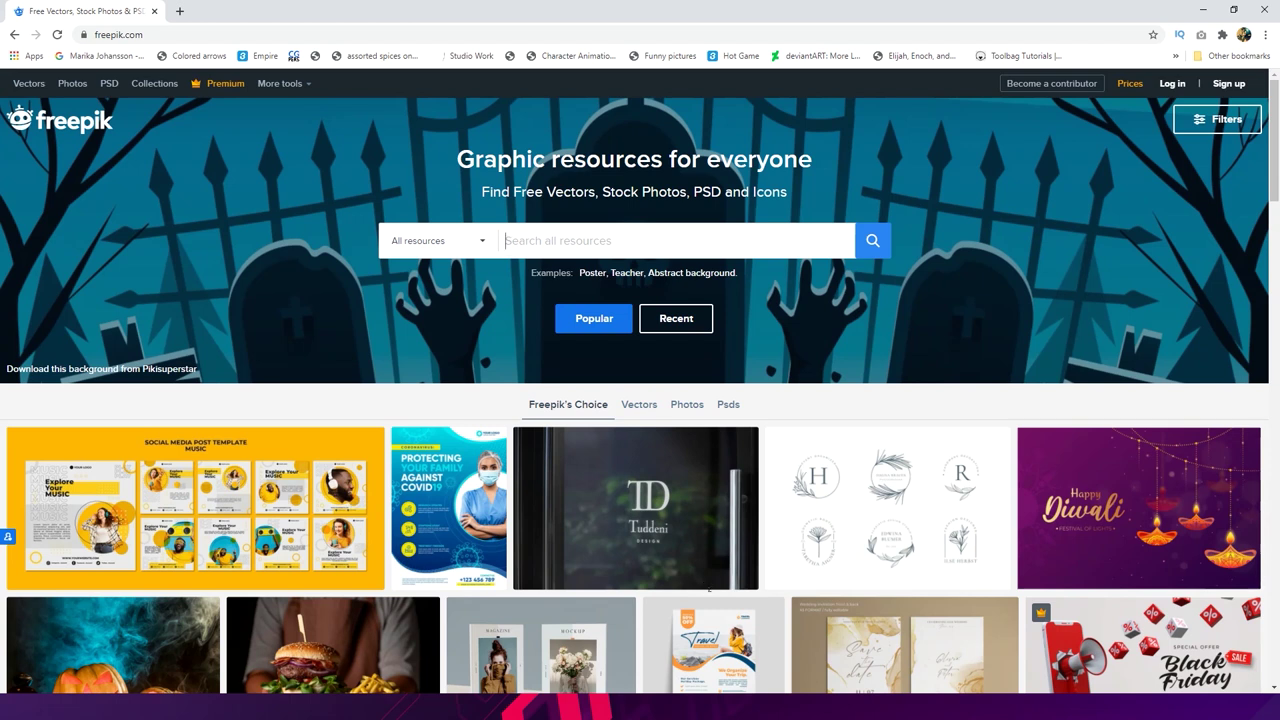
scroll(703, 586, "down", 3)
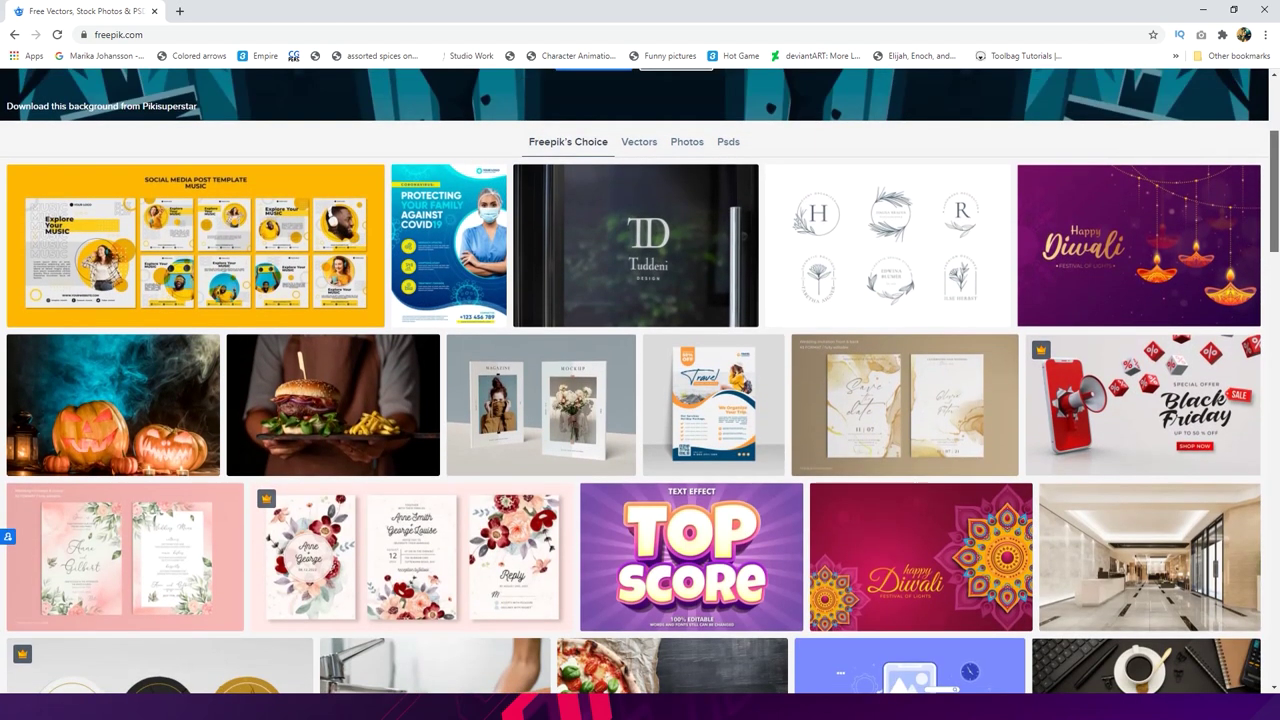
scroll(707, 586, "up", 3)
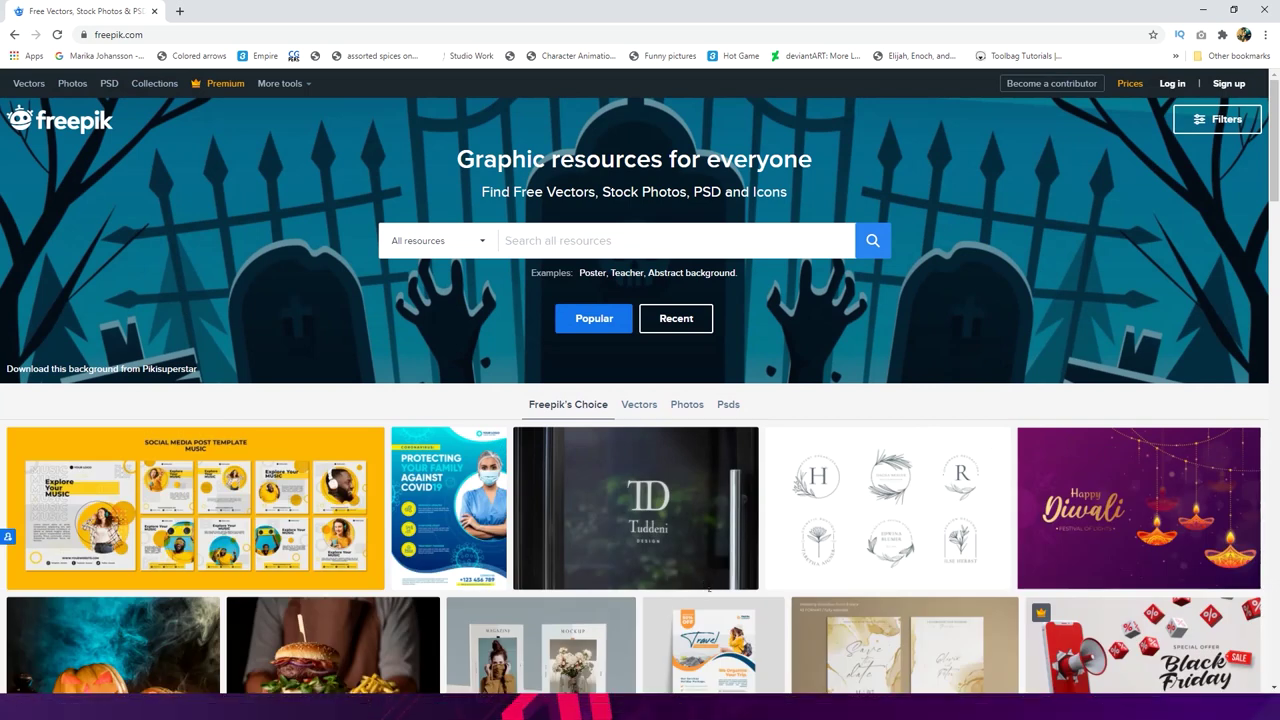
type("characters")
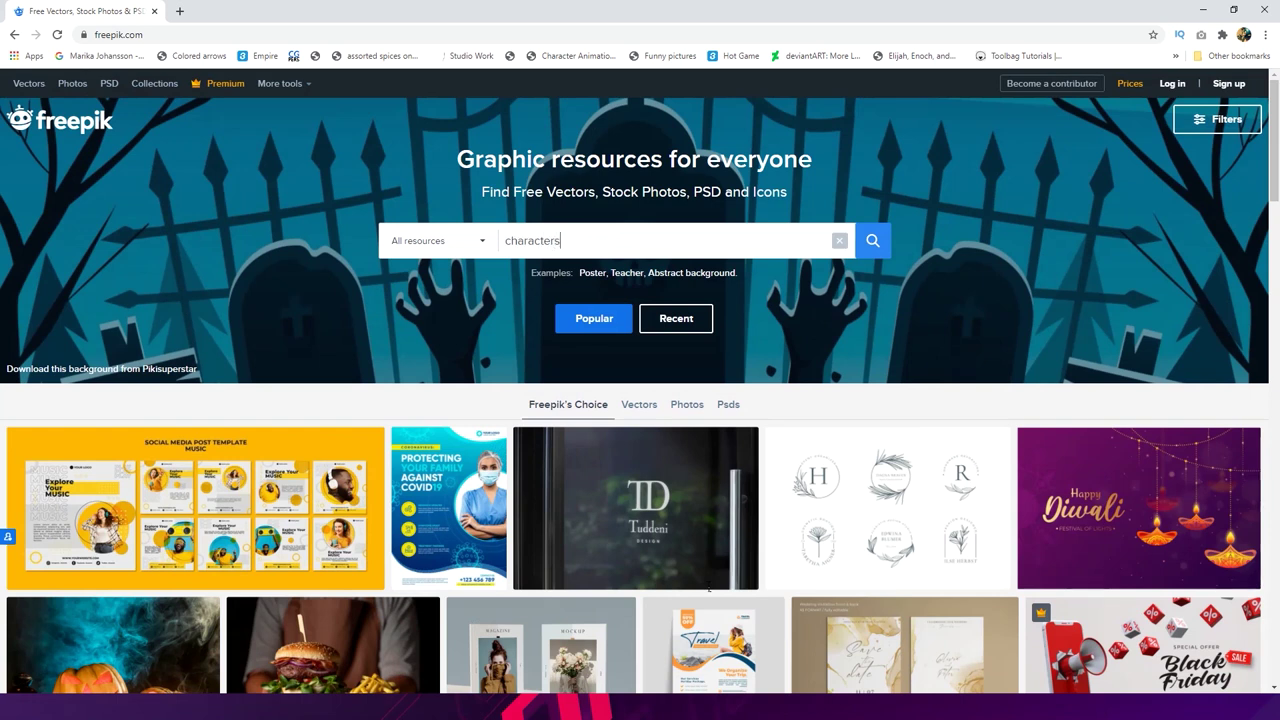
left_click(707, 587)
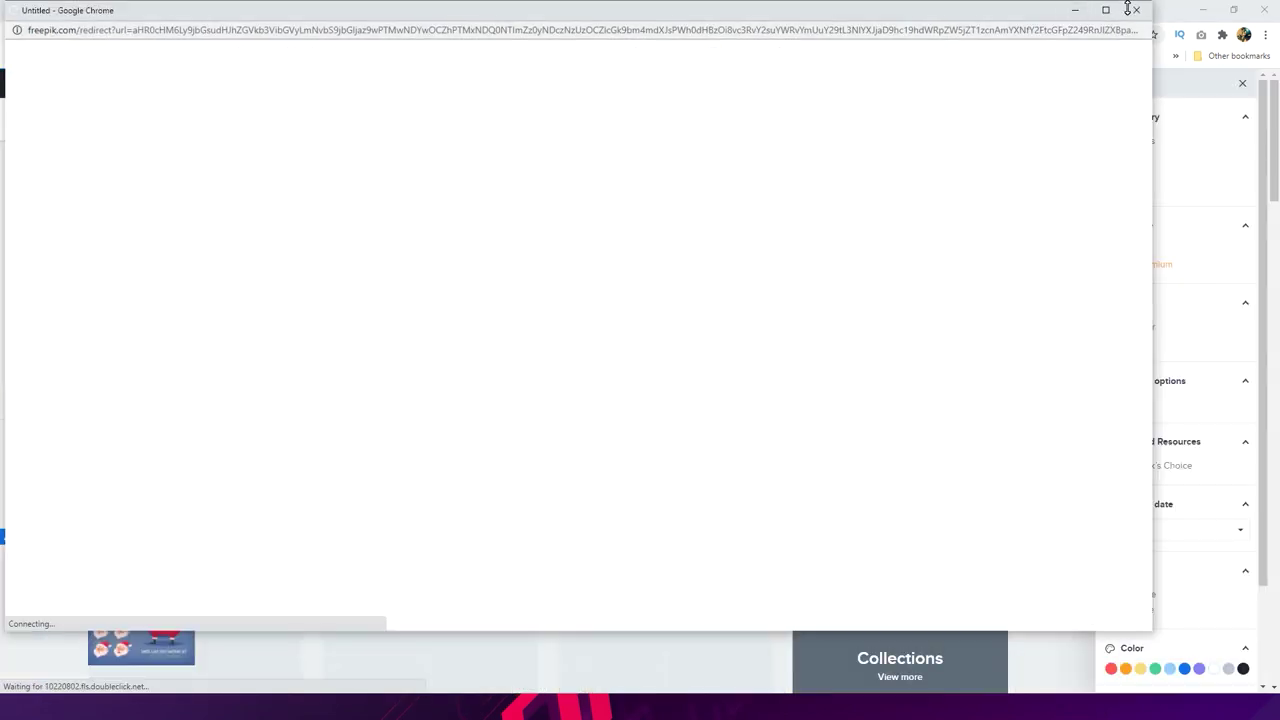
left_click(1136, 10)
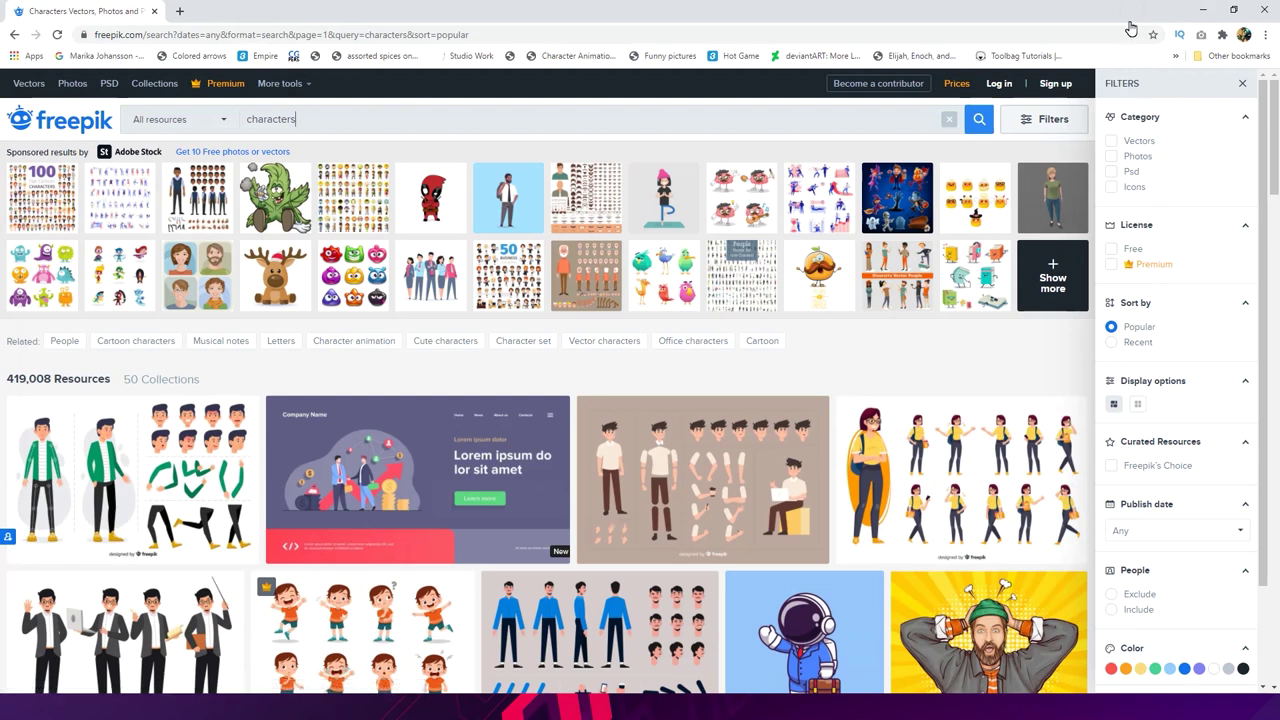
- Filter the character results to free vectors and browse the illustrations
left_click(1111, 140)
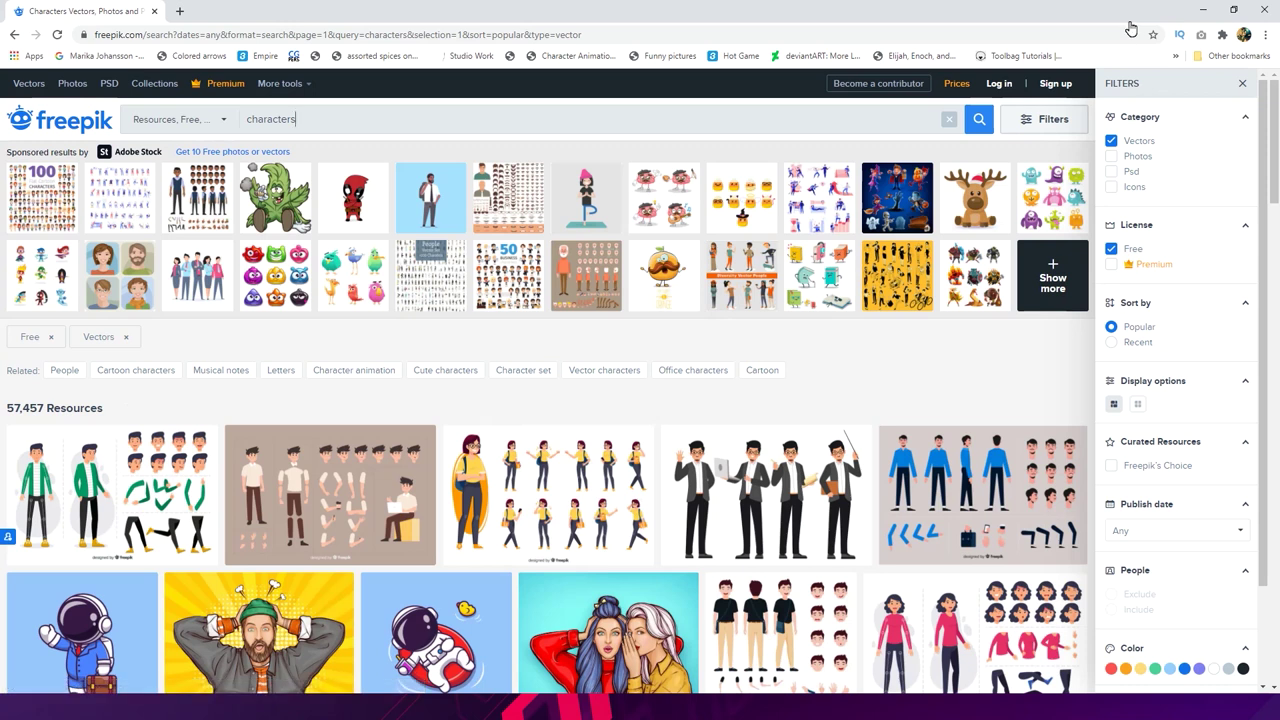
scroll(1128, 27, "down", 2)
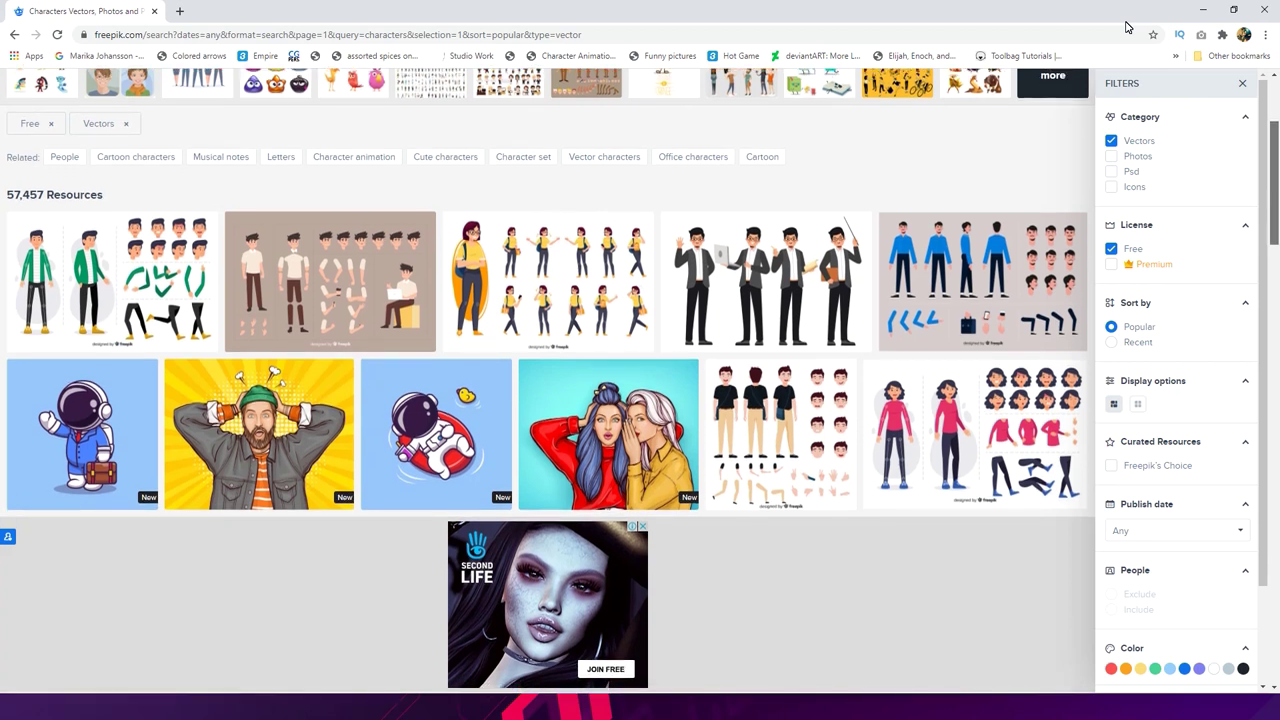
scroll(1126, 27, "down", 3)
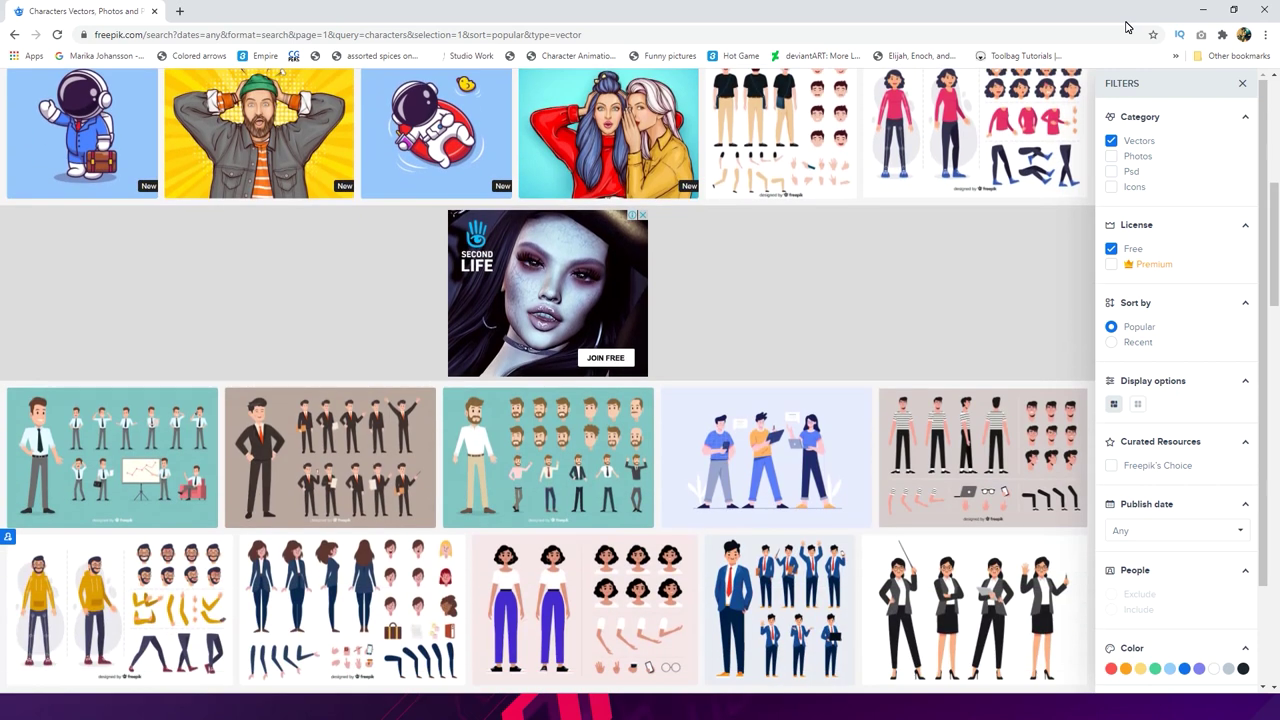
scroll(1126, 27, "down", 3)
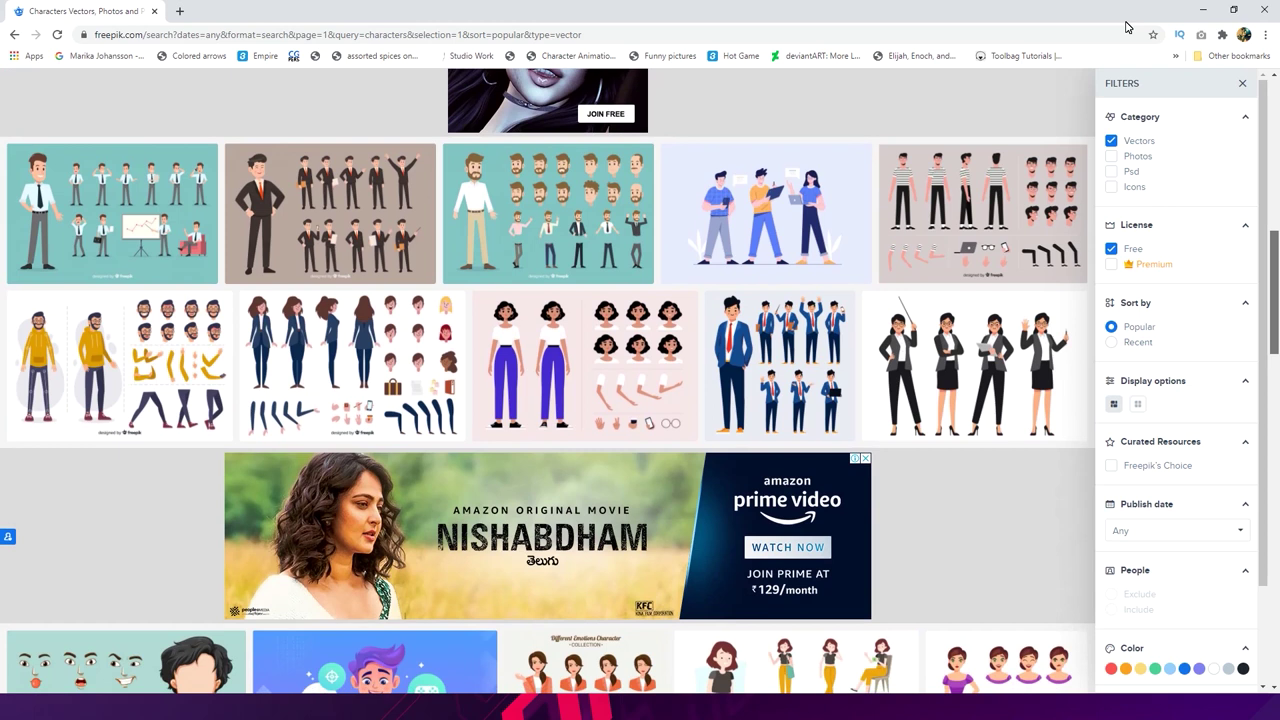
scroll(1126, 27, "down", 2)
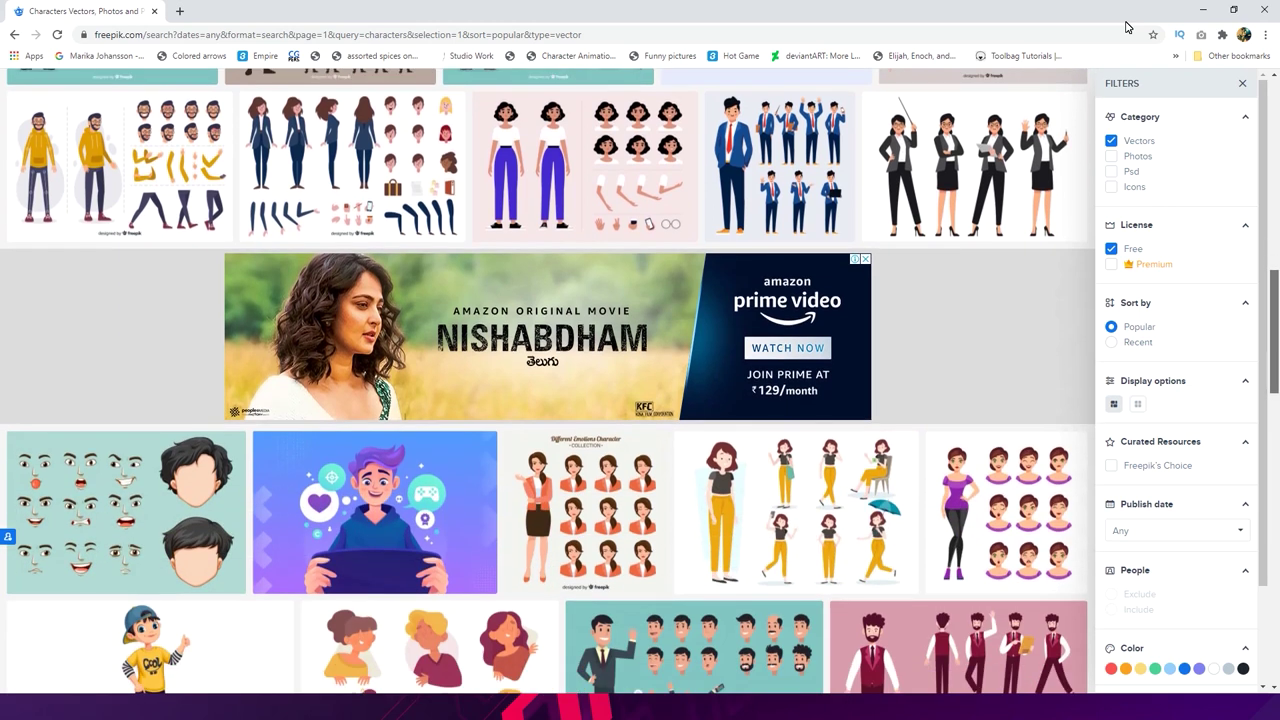
scroll(1126, 27, "down", 1)
scroll(1126, 27, "down", 1)
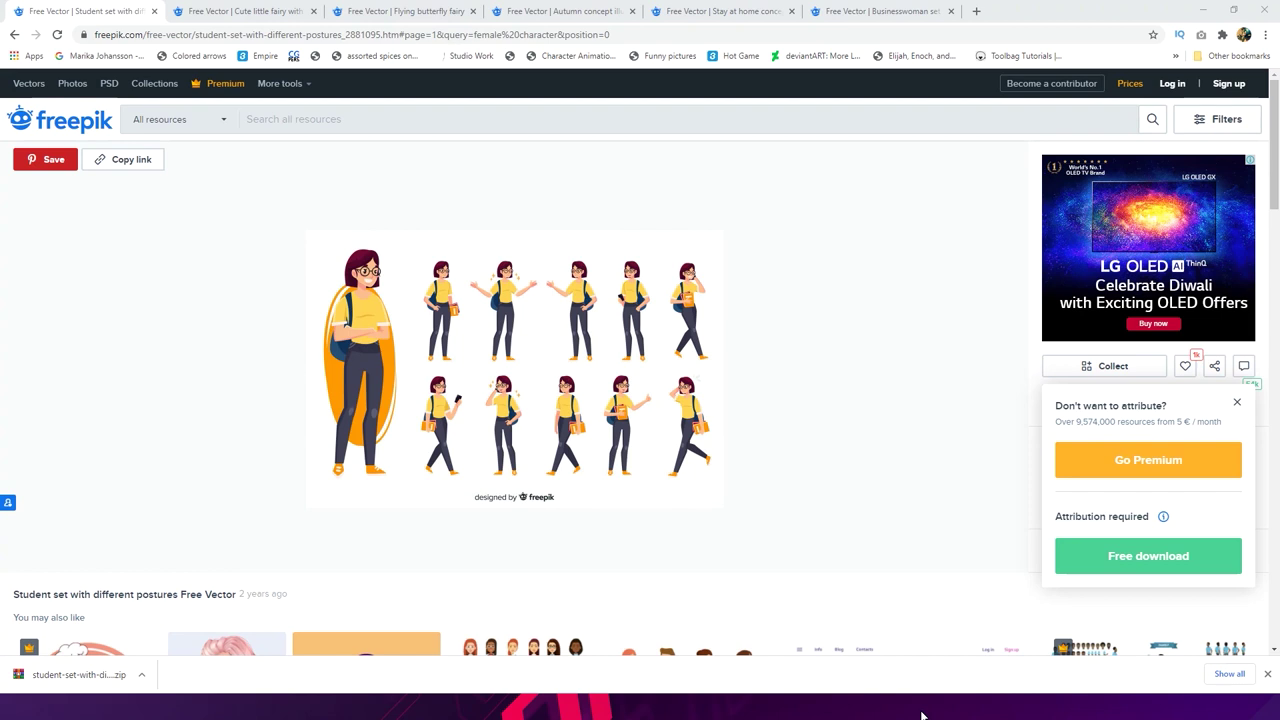
- Open the Arttutor YouTube channel page (youtube.com/c/arttutor1) in a new browser tab
left_click(350, 34)
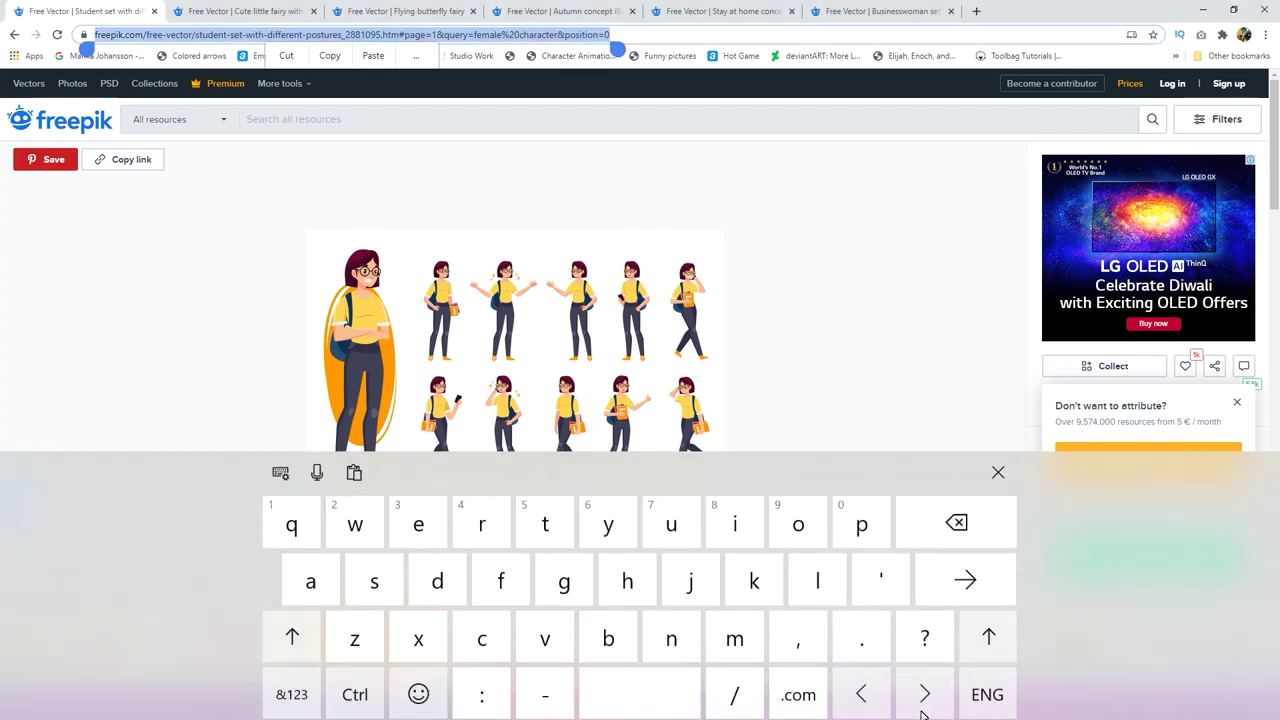
left_click(998, 468)
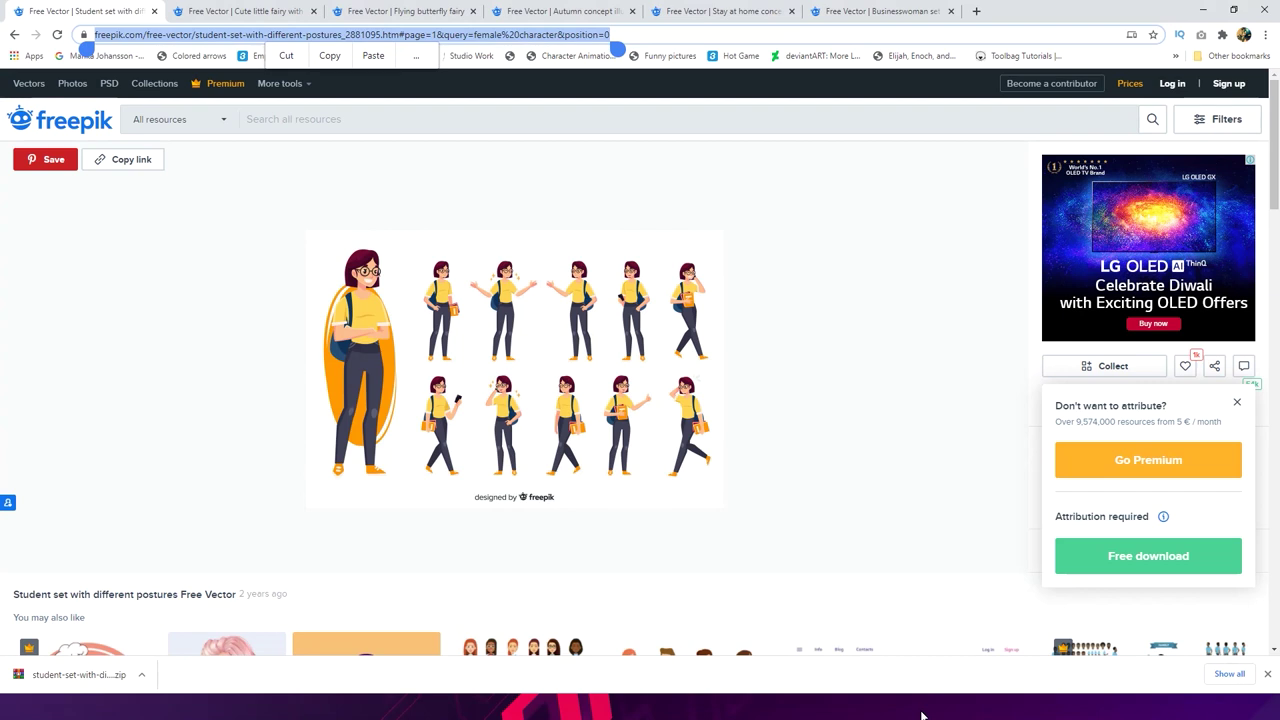
key("ctrl+t")
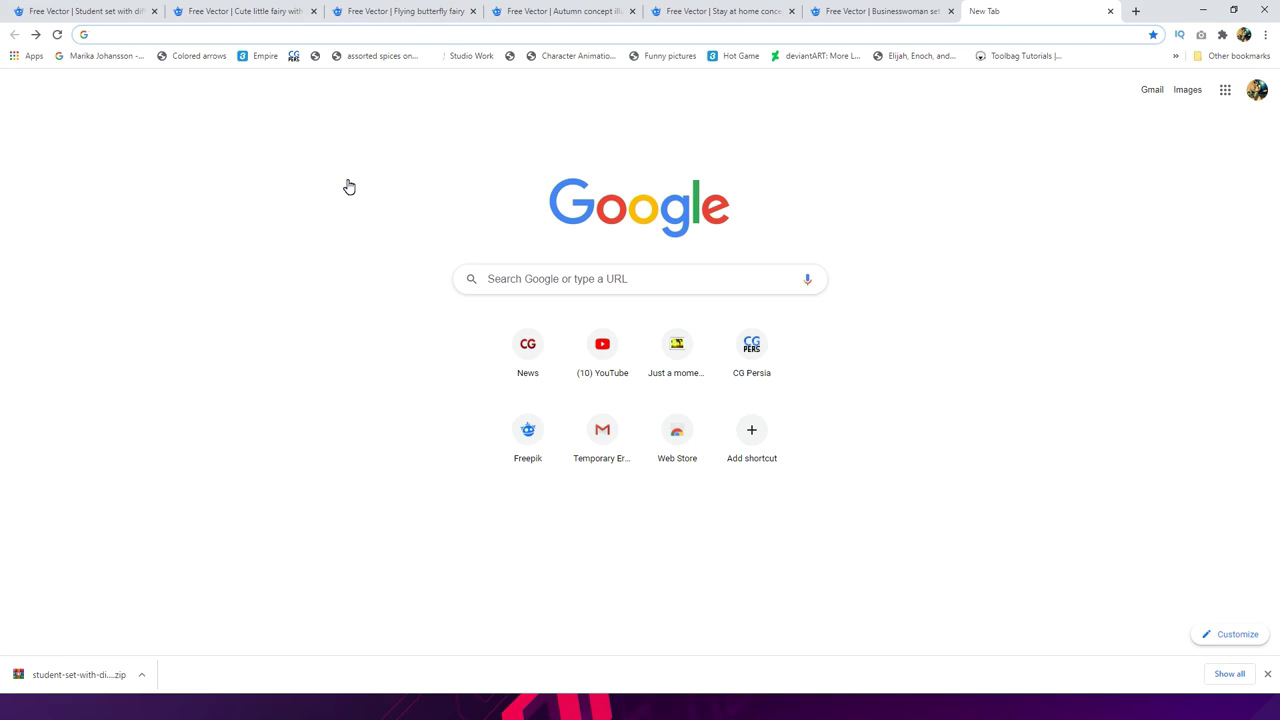
key("ctrl+l")
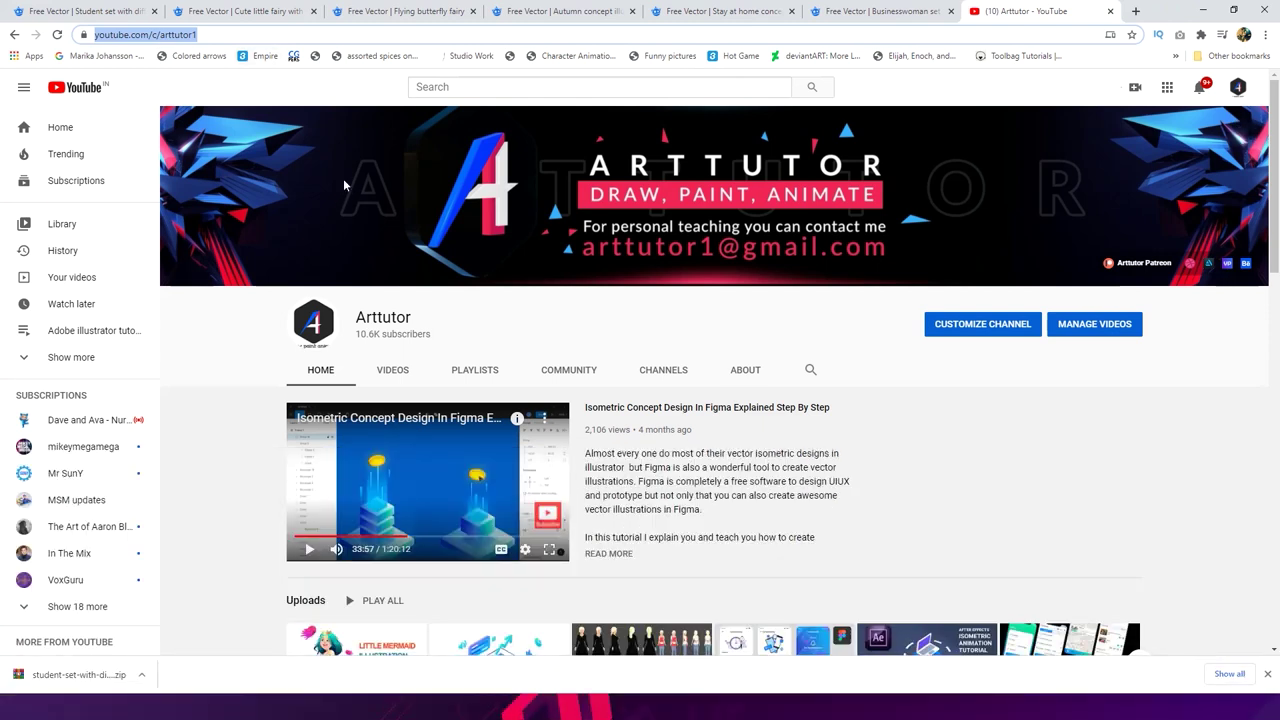
left_click(344, 184)
- Look through the channel's home page and open its list of created playlists
scroll(344, 184, "down", 2)
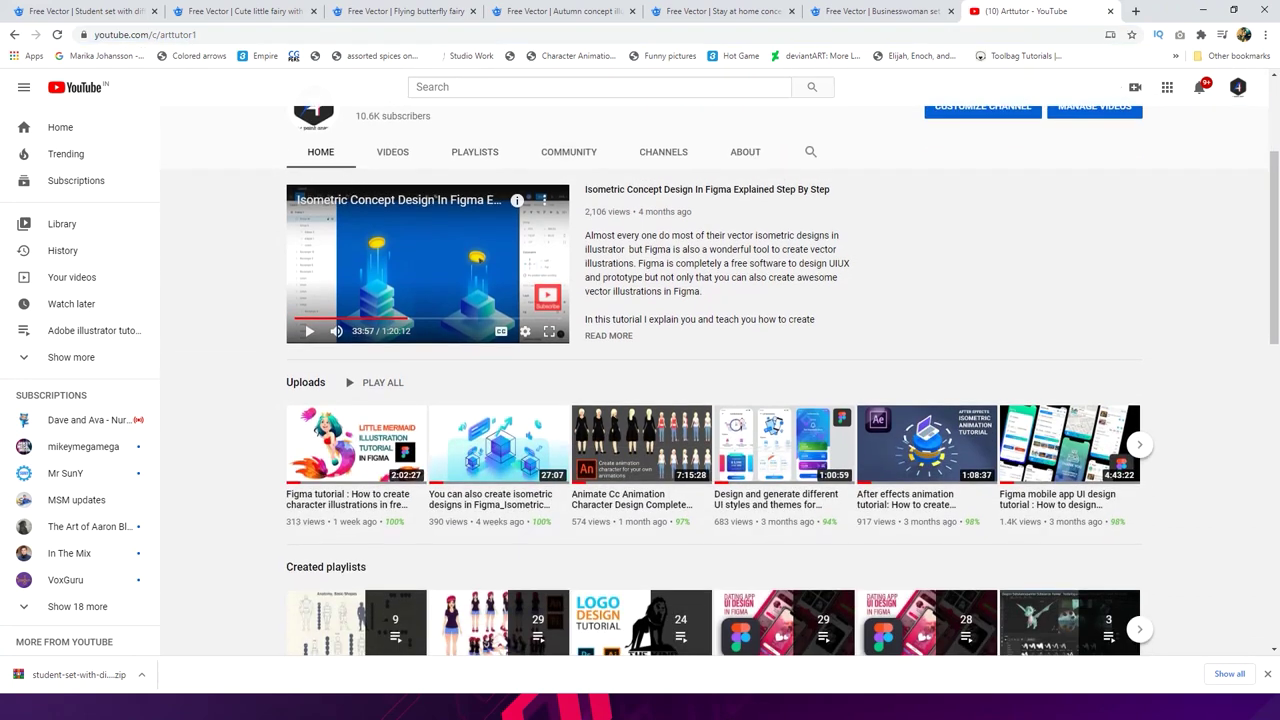
scroll(344, 184, "down", 1)
scroll(344, 184, "up", 2)
key("Tab")
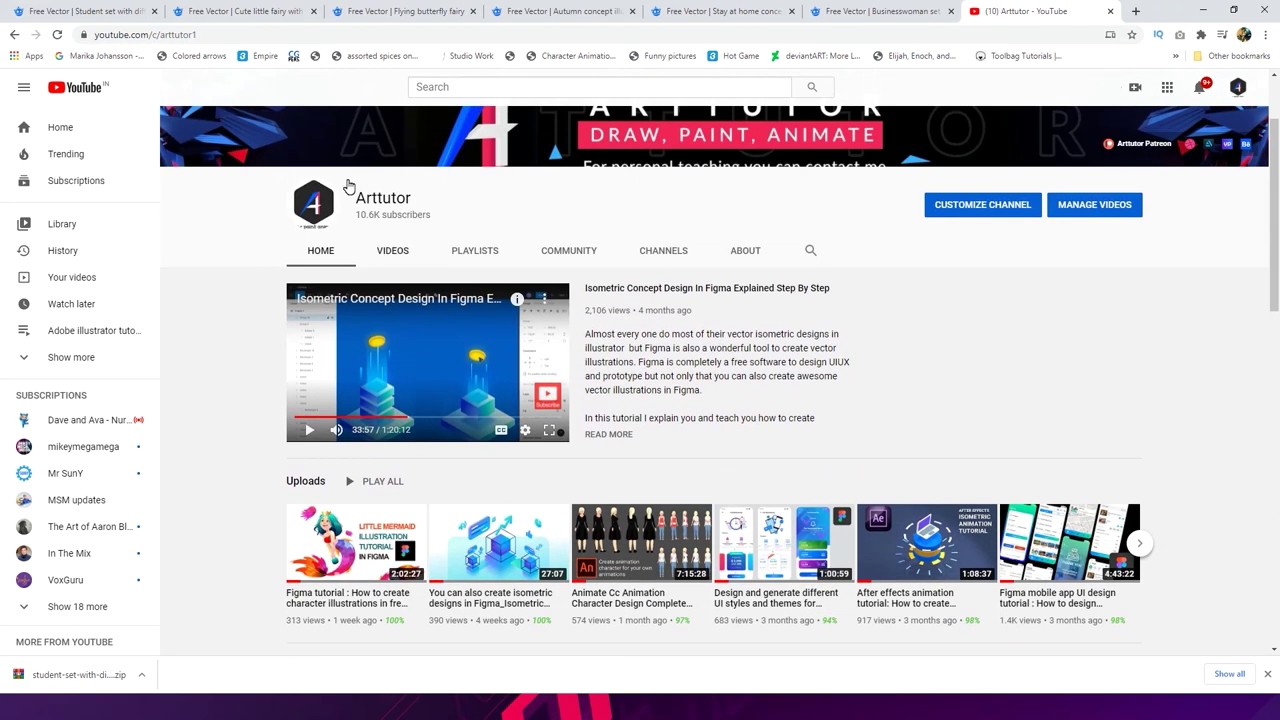
key("Tab")
key("Return")
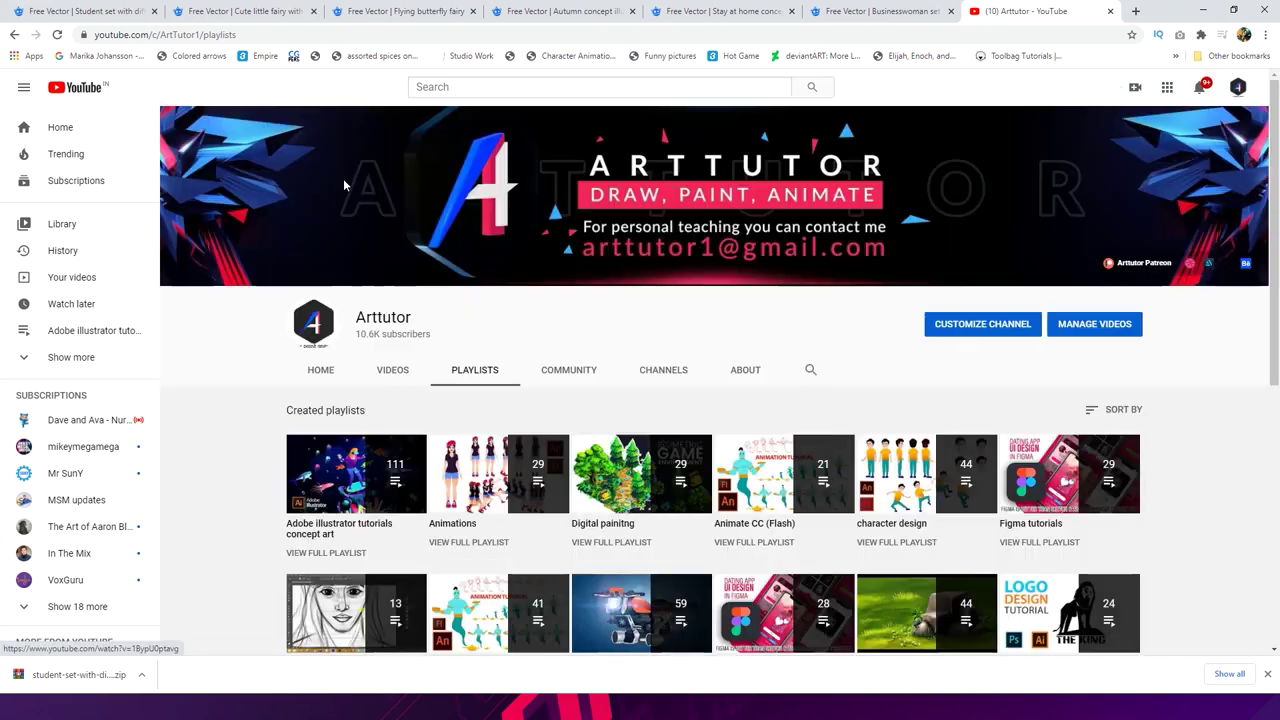
scroll(349, 187, "down", 1)
scroll(348, 186, "down", 1)
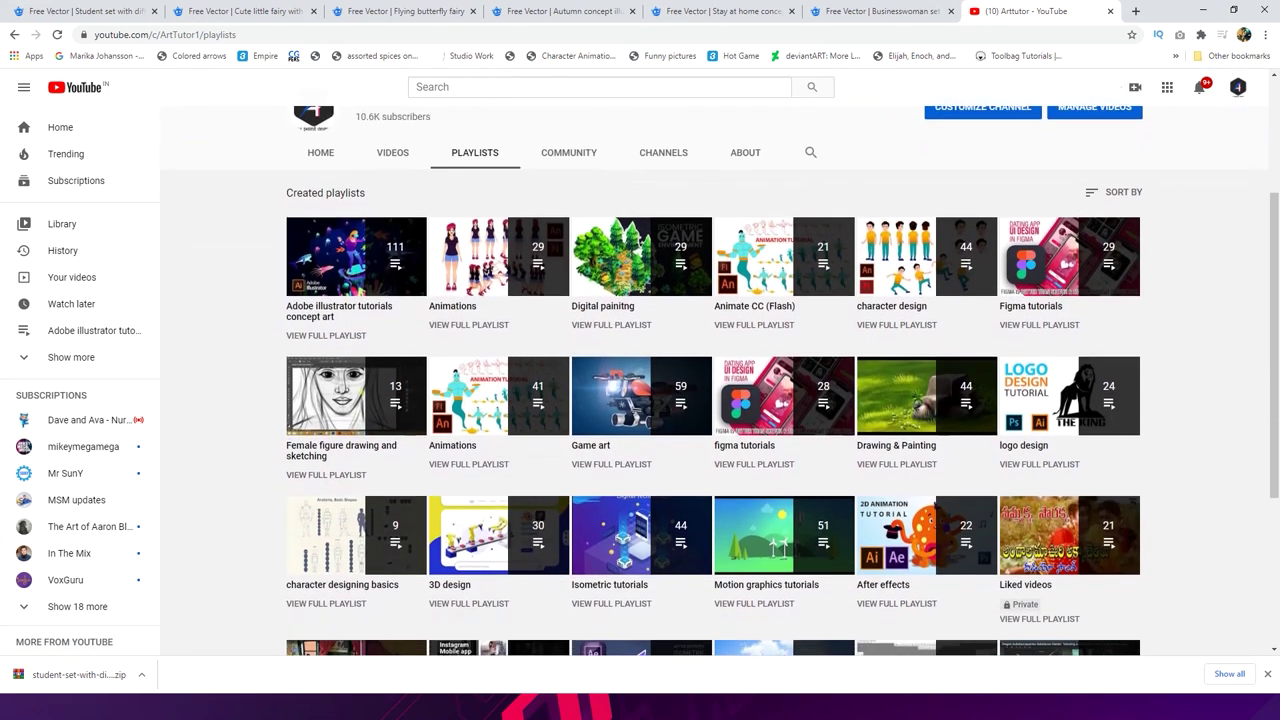
- Open the character design playlist and play its Animate CC tutorial on rigging with layer parenting, with the sound muted
key("Return")
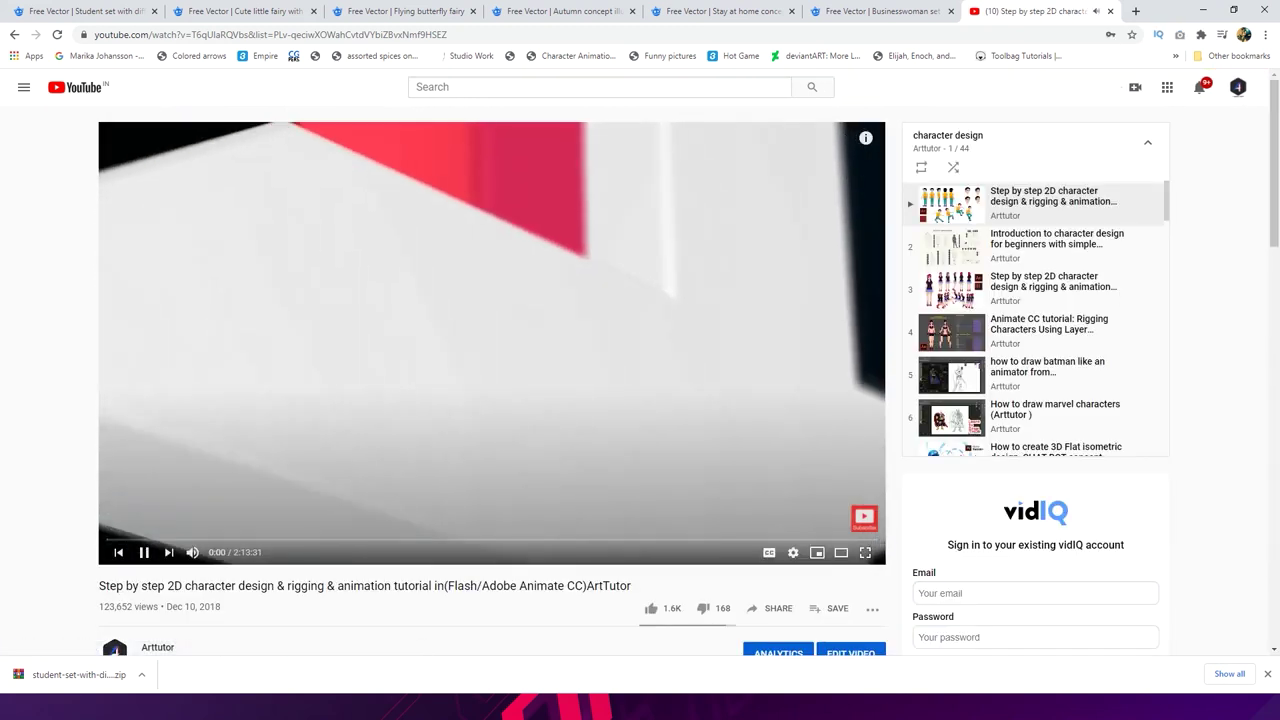
left_click(344, 185)
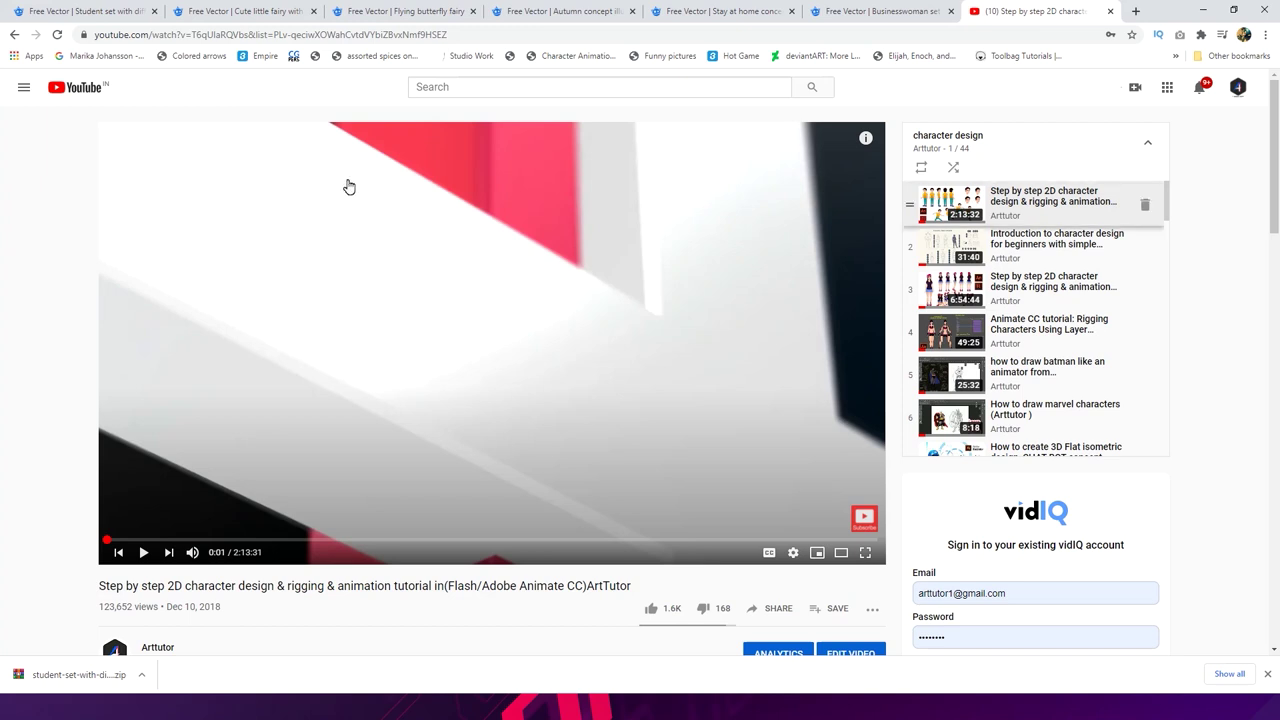
mouse_move(910, 331)
left_mouse_down()
mouse_move(910, 278)
mouse_move(910, 331)
left_mouse_up()
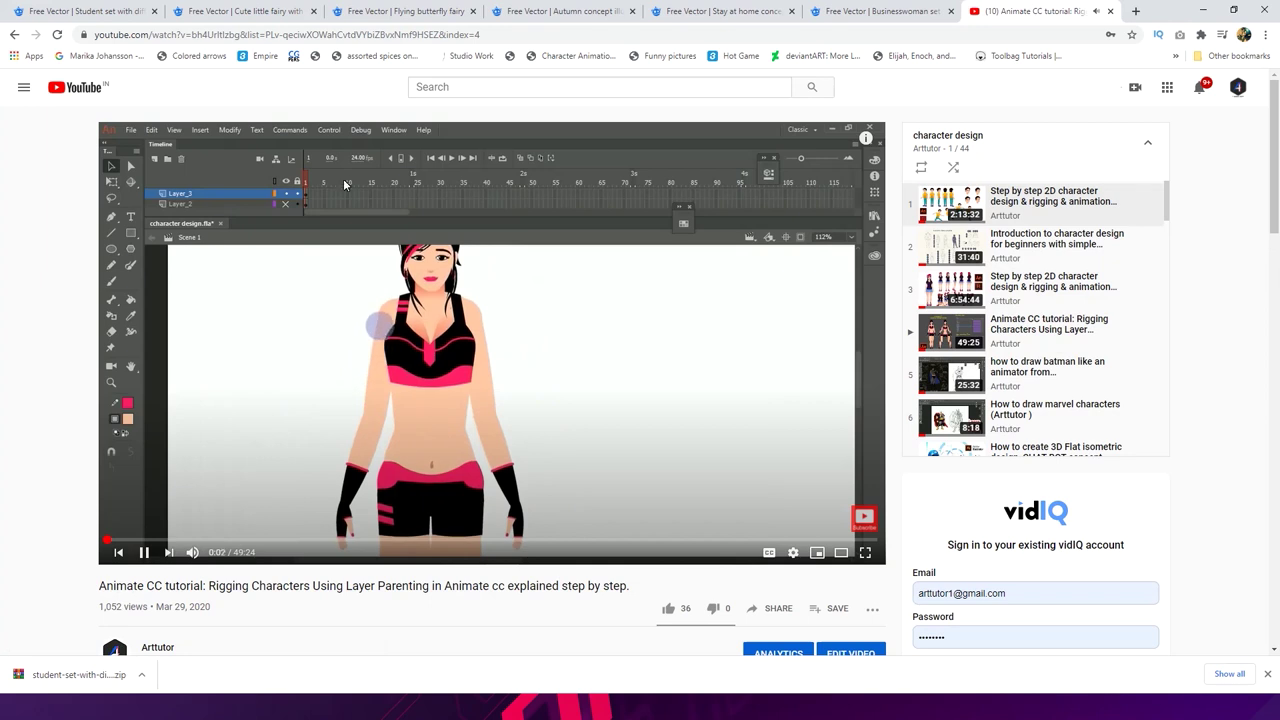
left_click(192, 552)
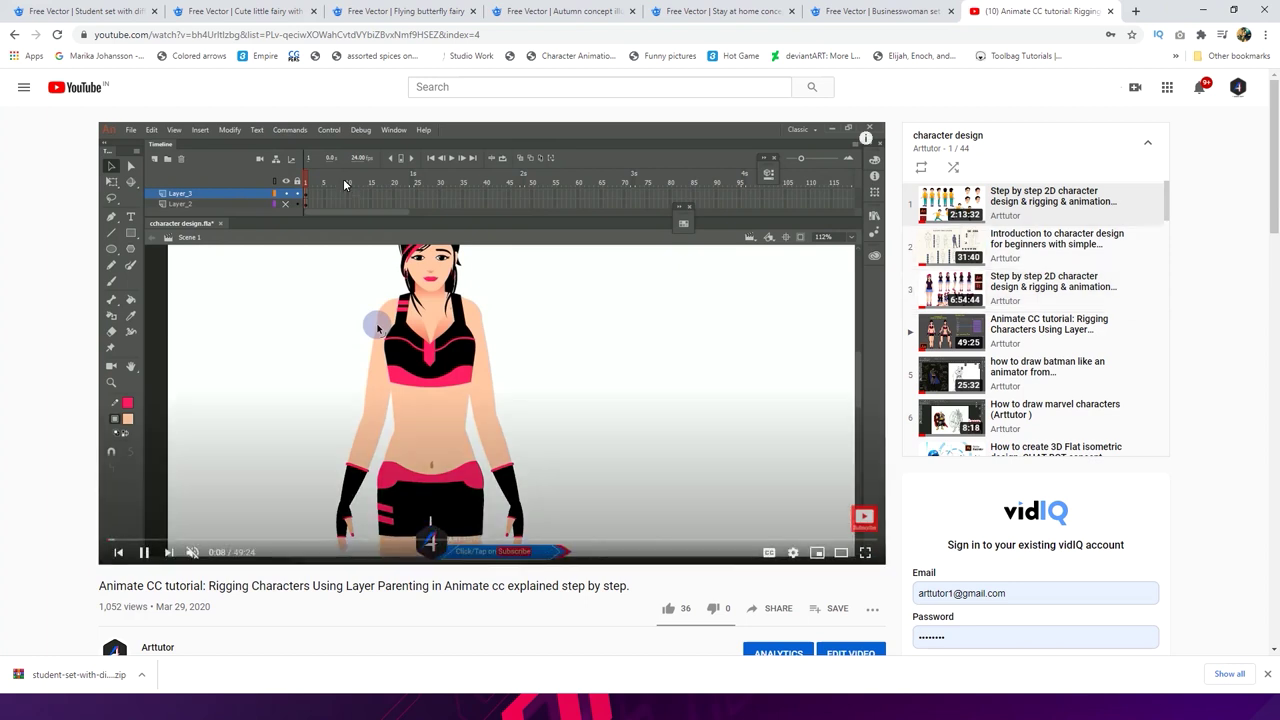
- Return to the channel page and browse its playlists and uploaded videos
key("alt+Left")
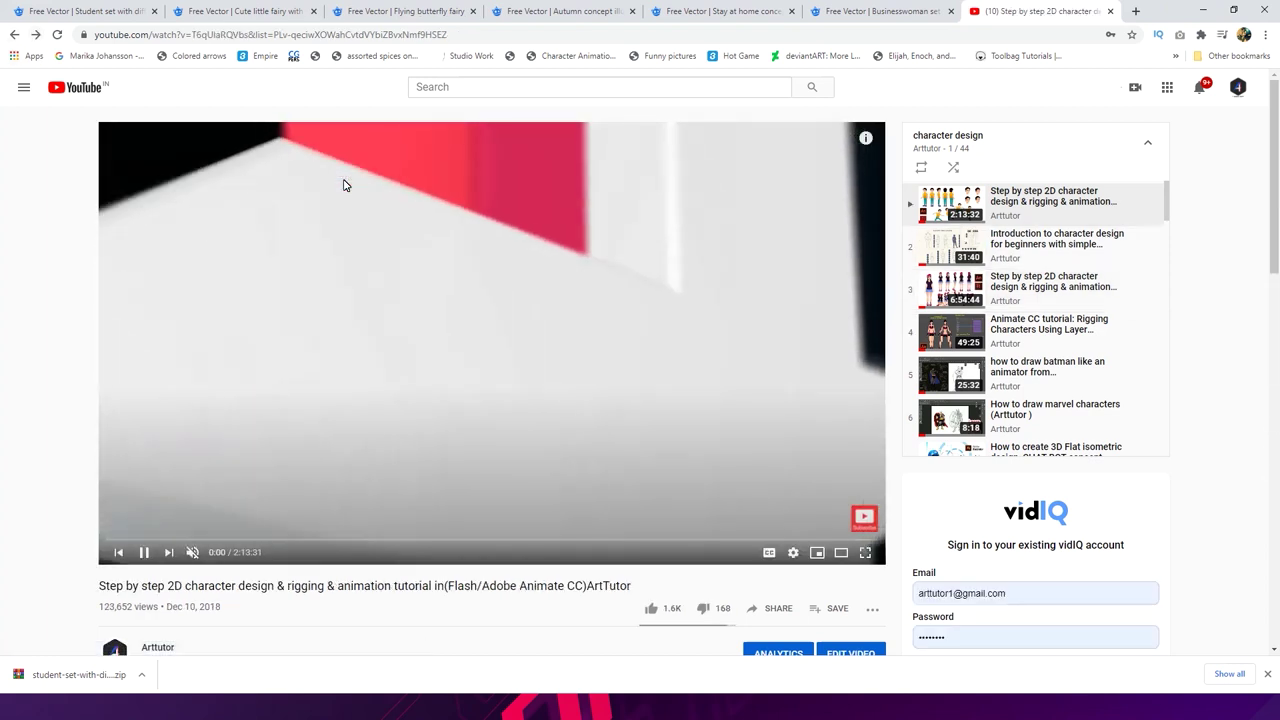
key("alt+Left")
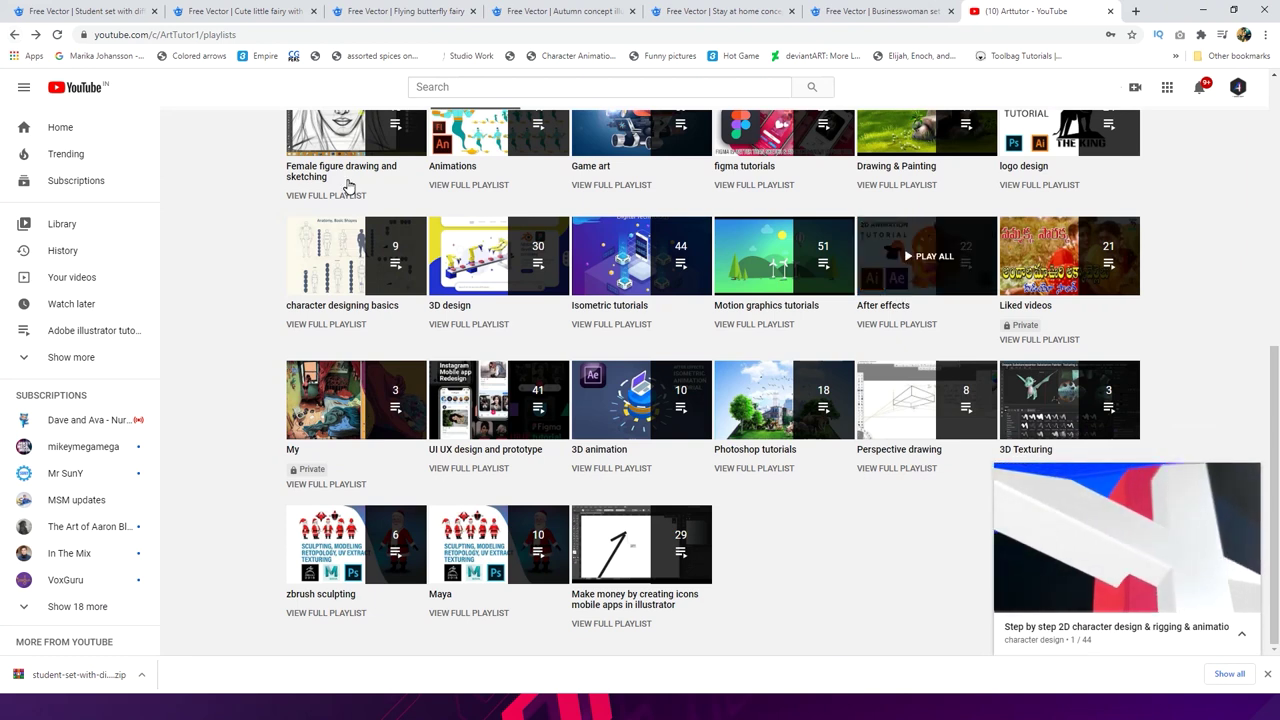
key("alt+Left")
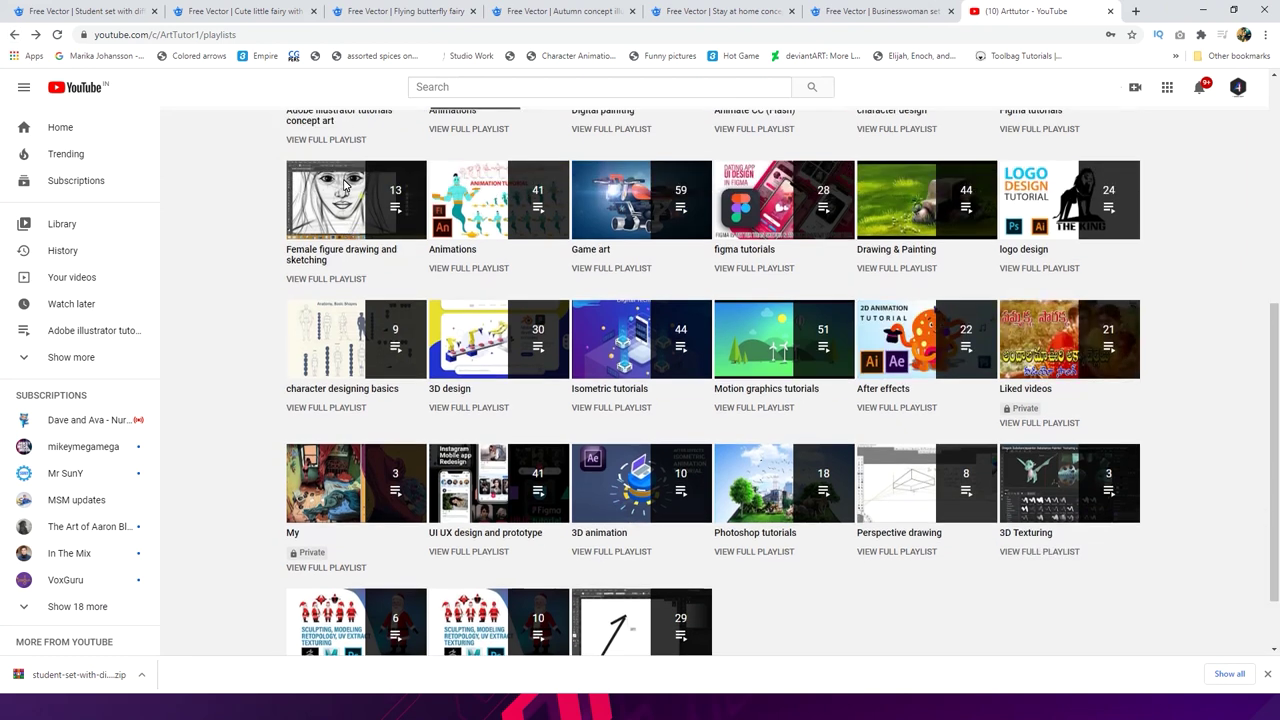
key("alt+Left")
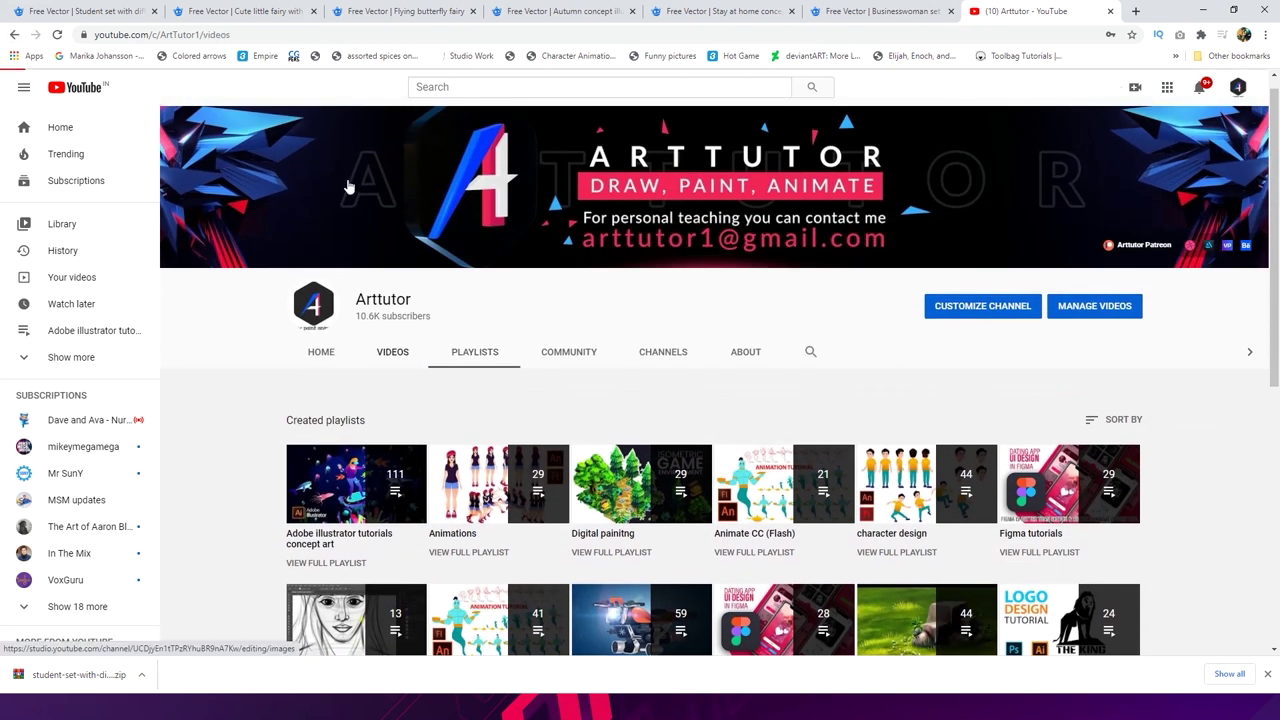
scroll(349, 187, "down", 3)
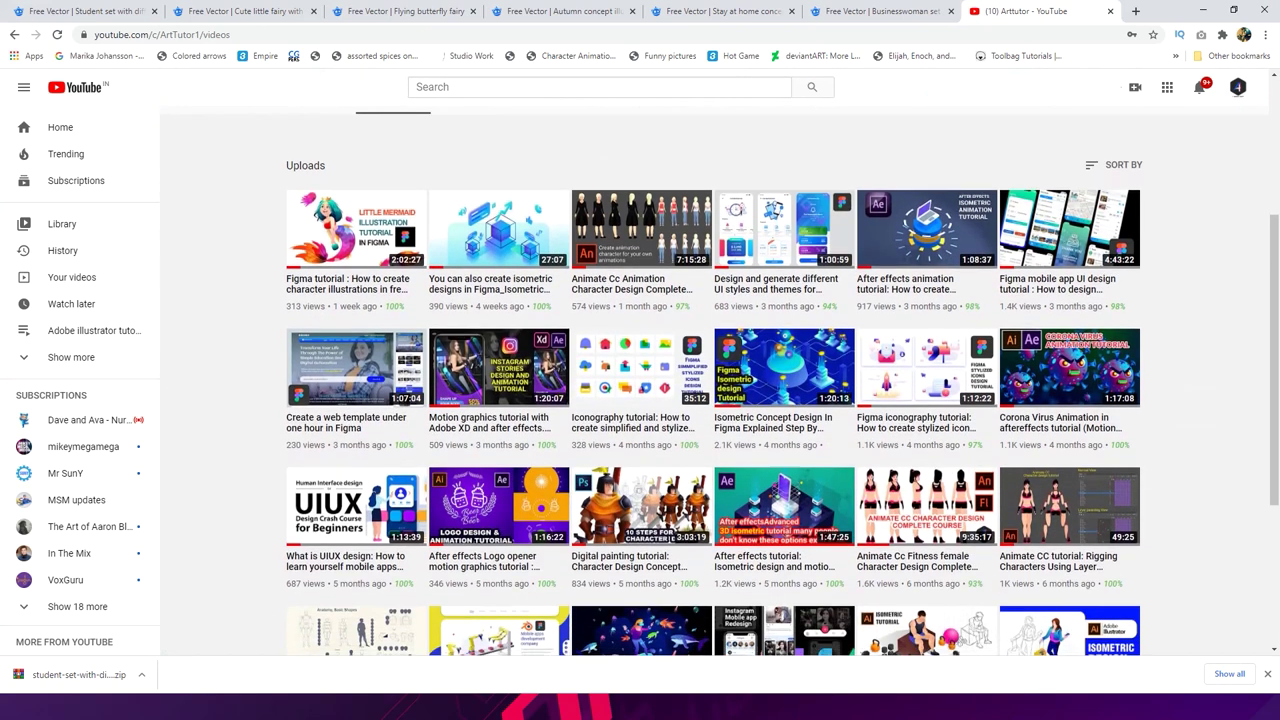
scroll(713, 383, "down", 3)
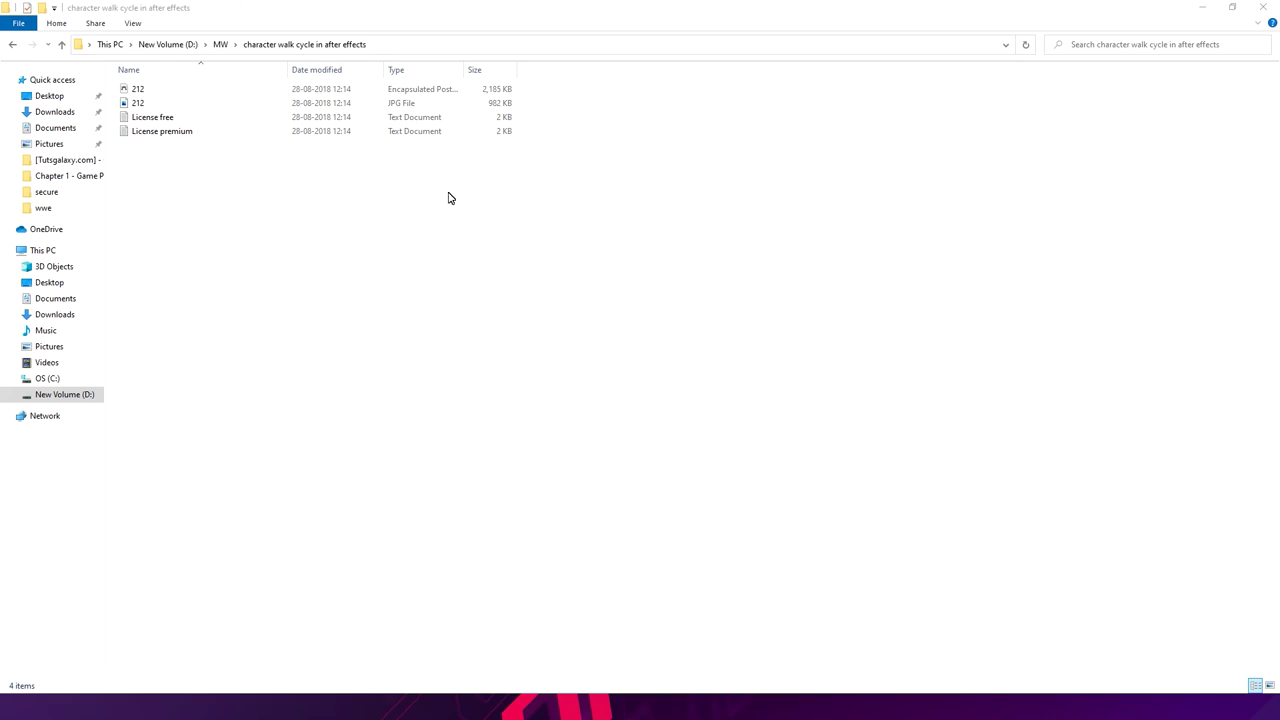
- Open 212.eps from the "character walk cycle in after effects" folder in Illustrator and inspect the student character poses
left_click_drag(510, 194, 434, 96)
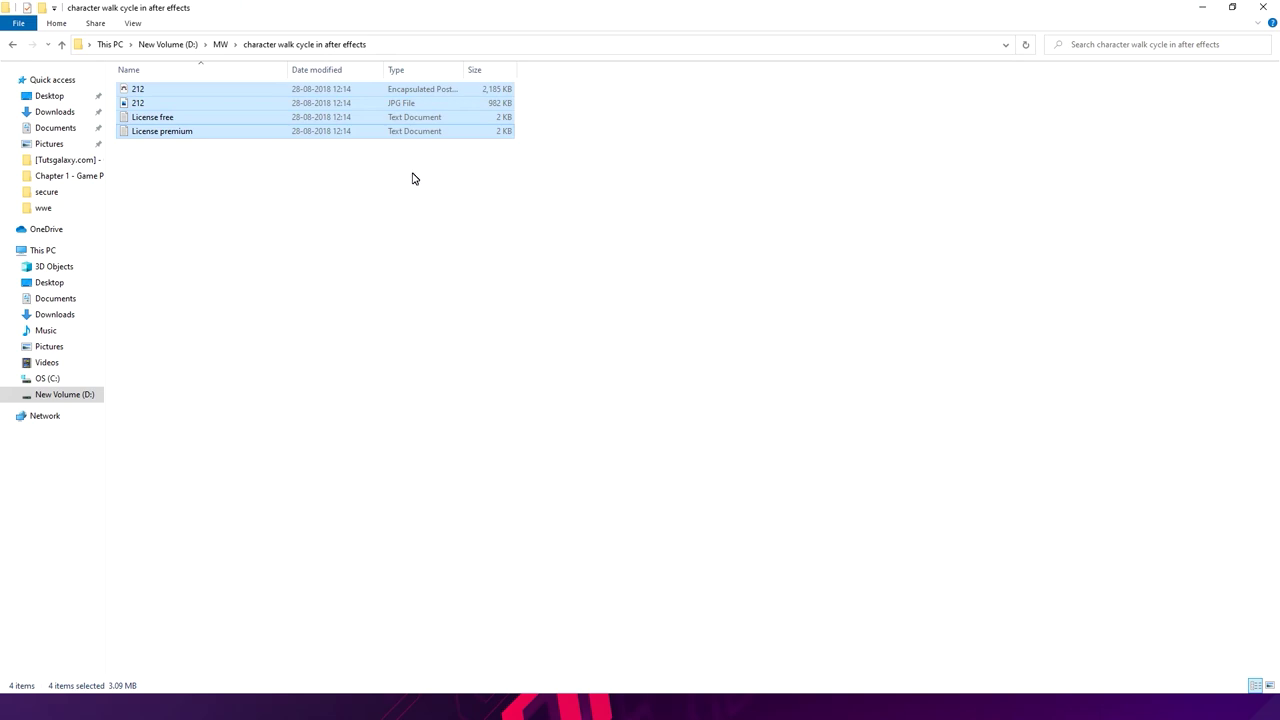
left_click(447, 183)
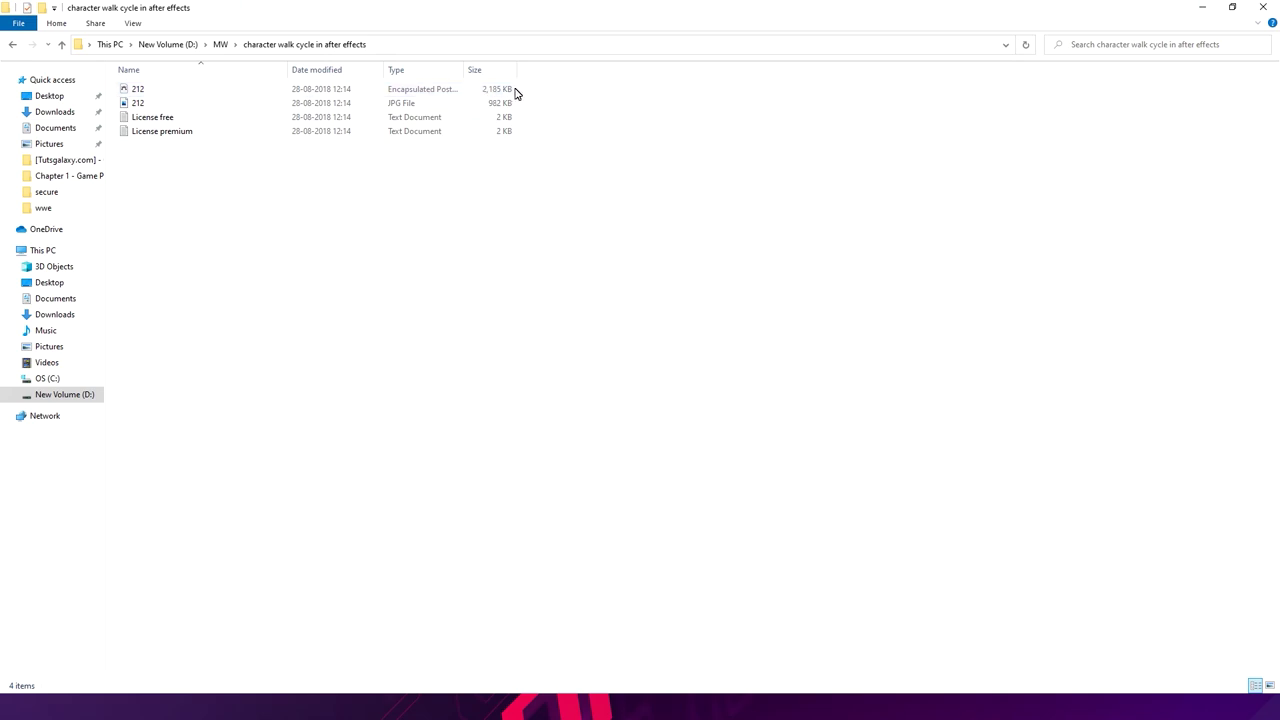
left_click_drag(499, 92, 600, 256)
key("alt+Tab")
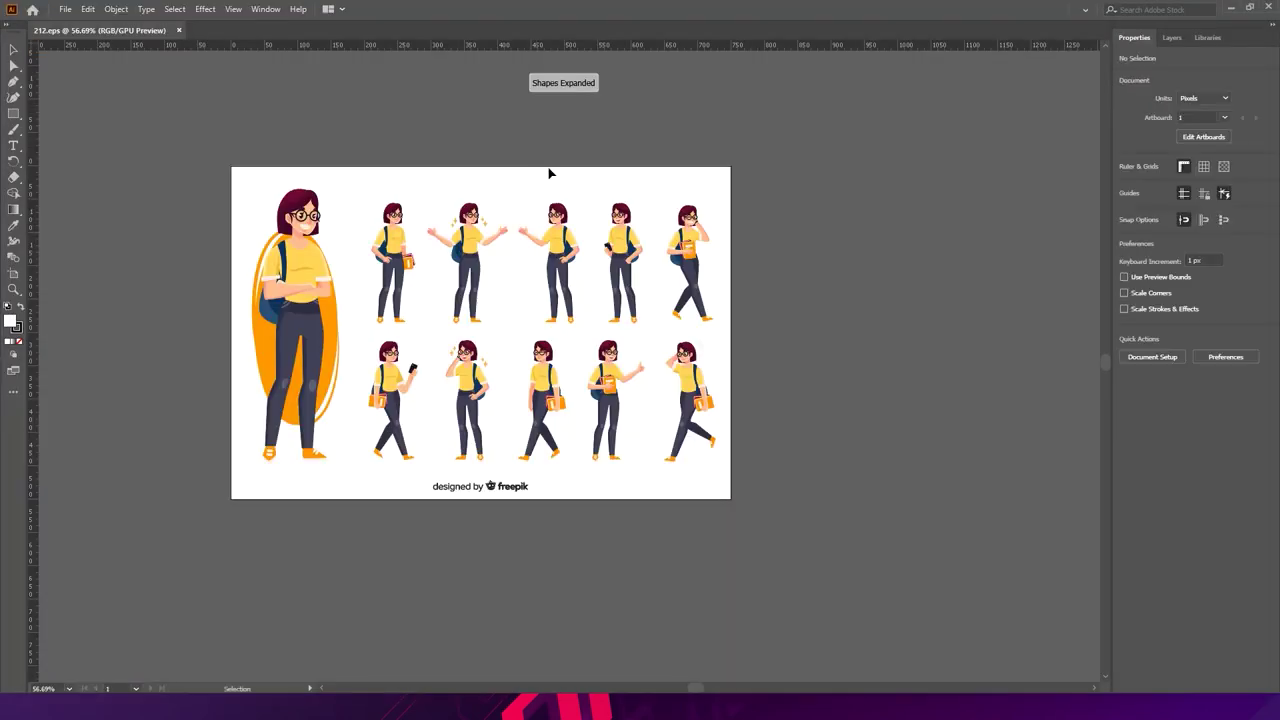
left_click(794, 496)
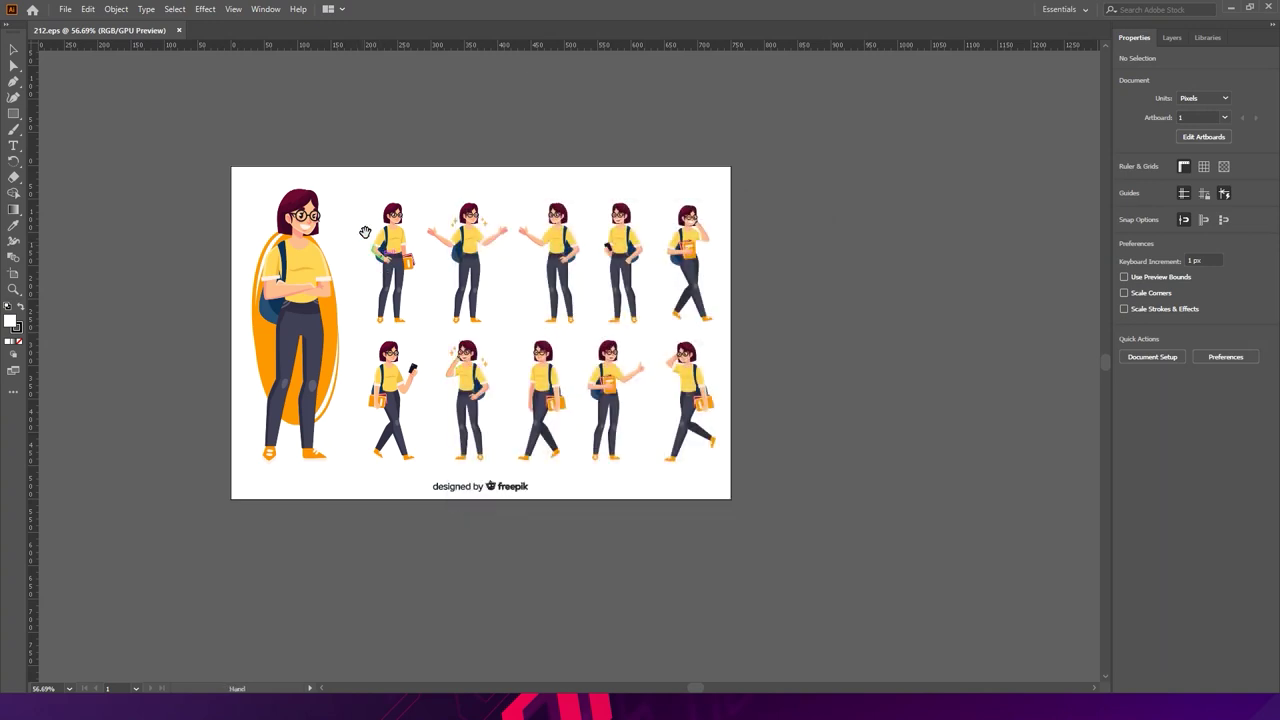
key("z")
left_click_drag(250, 170, 412, 215)
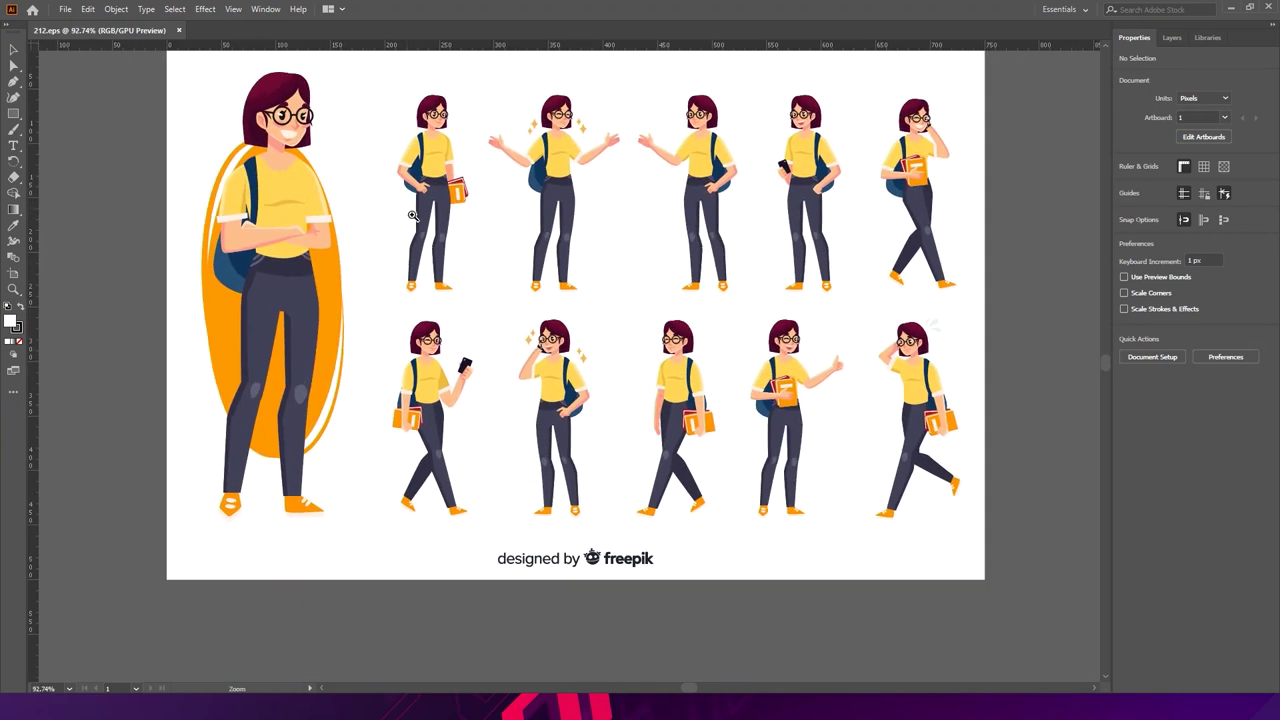
- Delete the large crossed-arms student and the "designed by freepik" credit from the artboard
key("space")
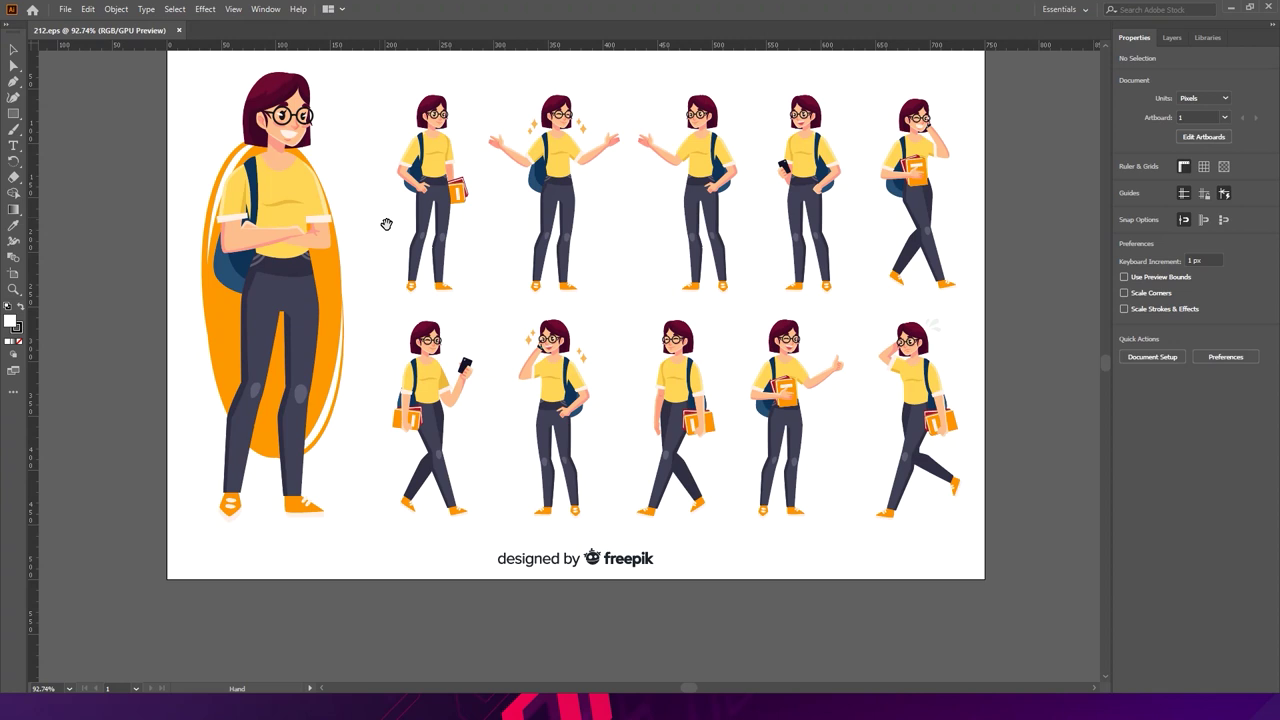
key("v")
left_click_drag(173, 120, 344, 570)
key("Delete")
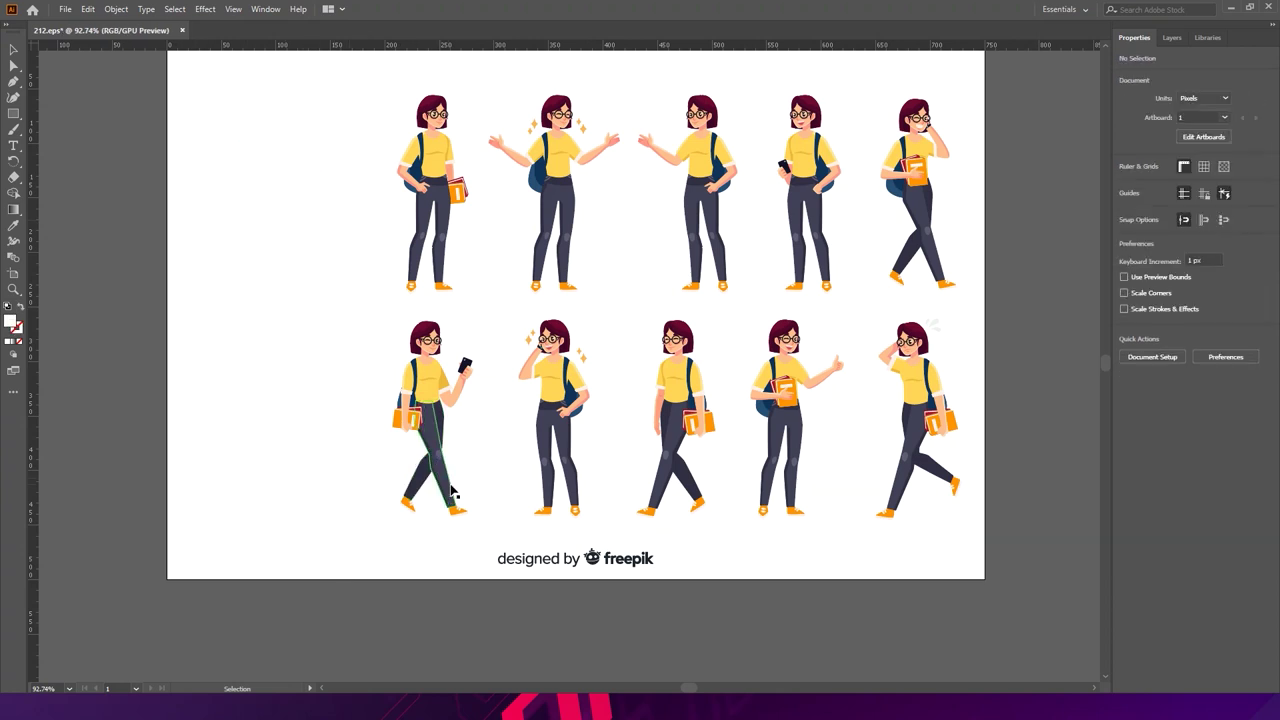
left_click_drag(706, 595, 680, 567)
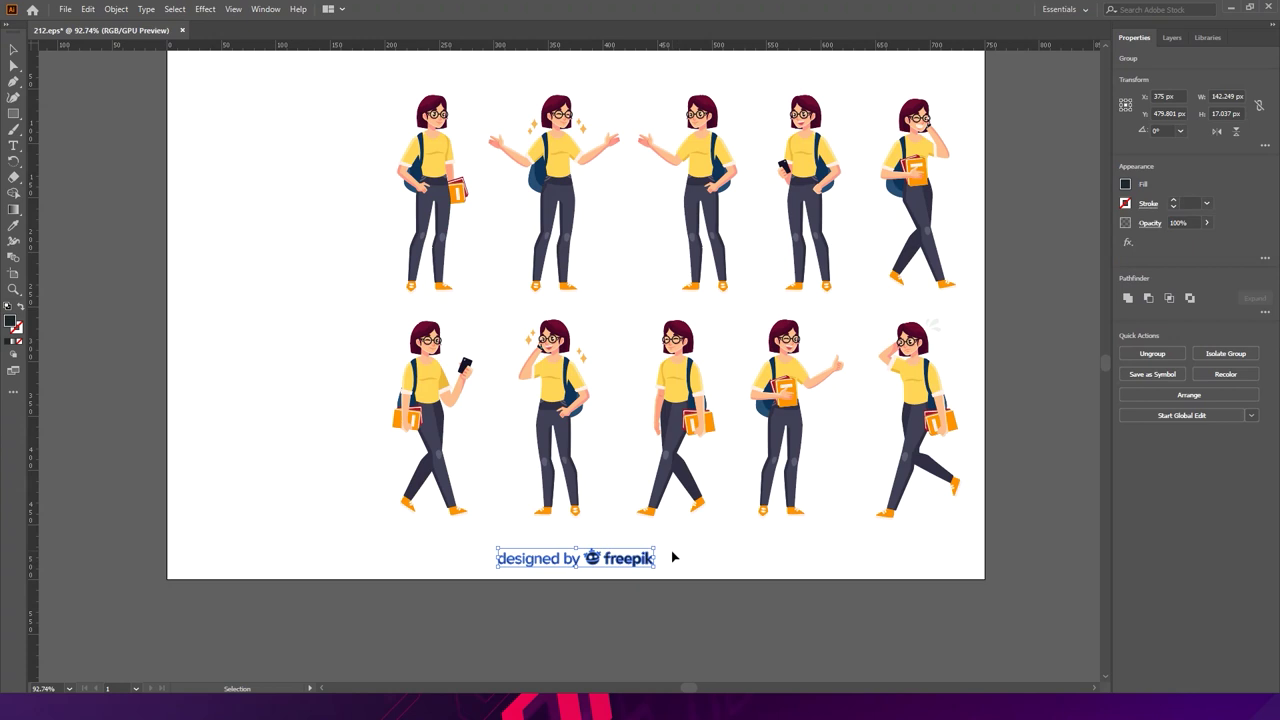
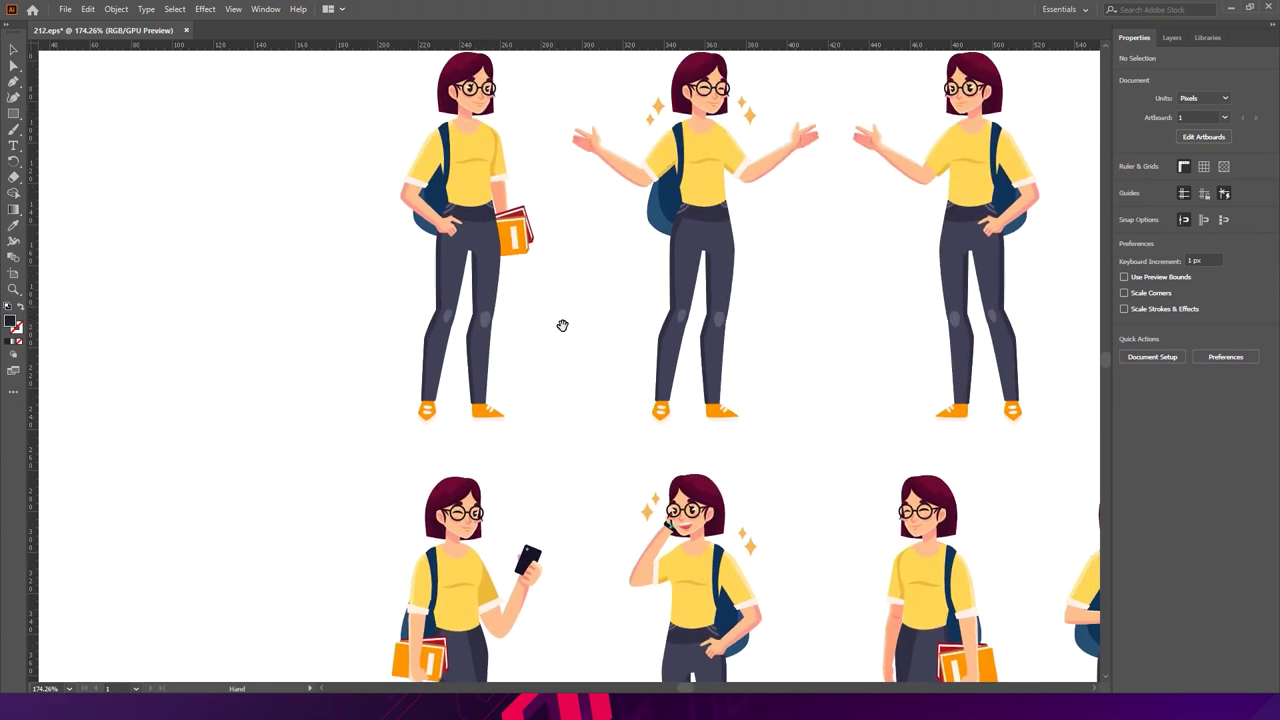
- Isolate the first upper-row standing pose, copy its open-eyed head group, and exit the isolated artwork
scroll(551, 320, "up", 3)
scroll(451, 415, "up", 5)
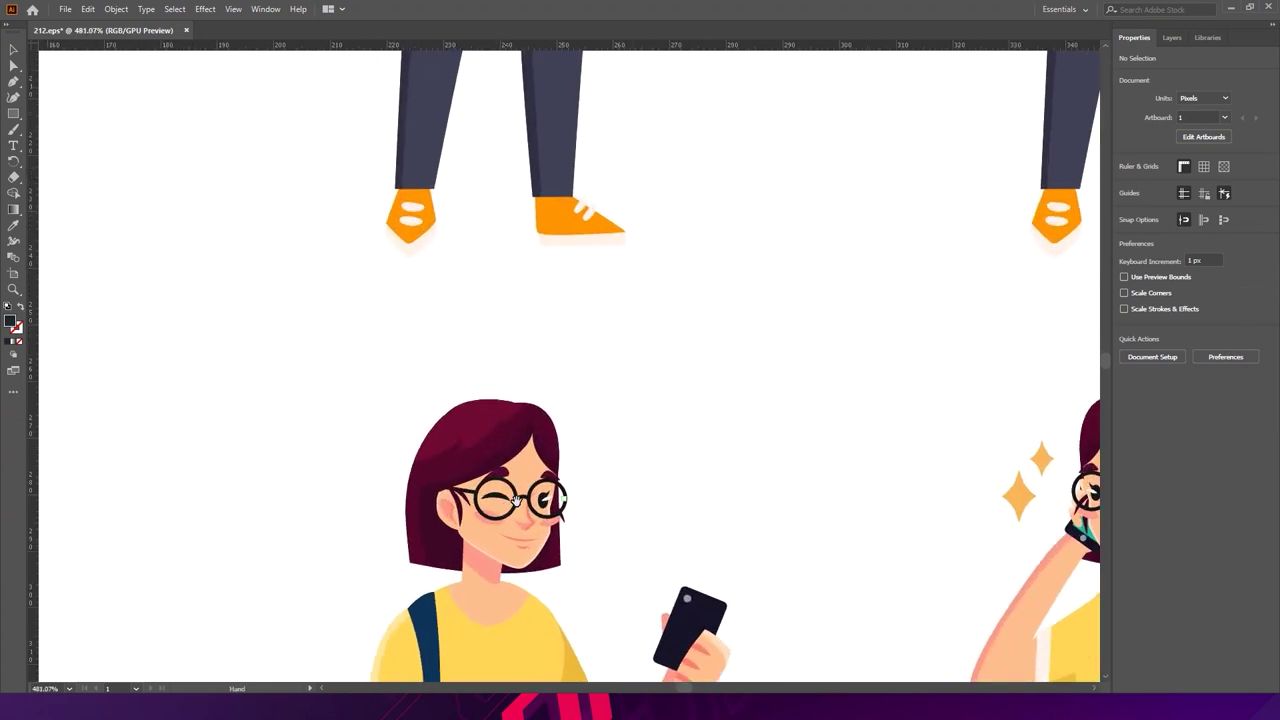
scroll(513, 498, "down", 4)
scroll(556, 234, "up", 6)
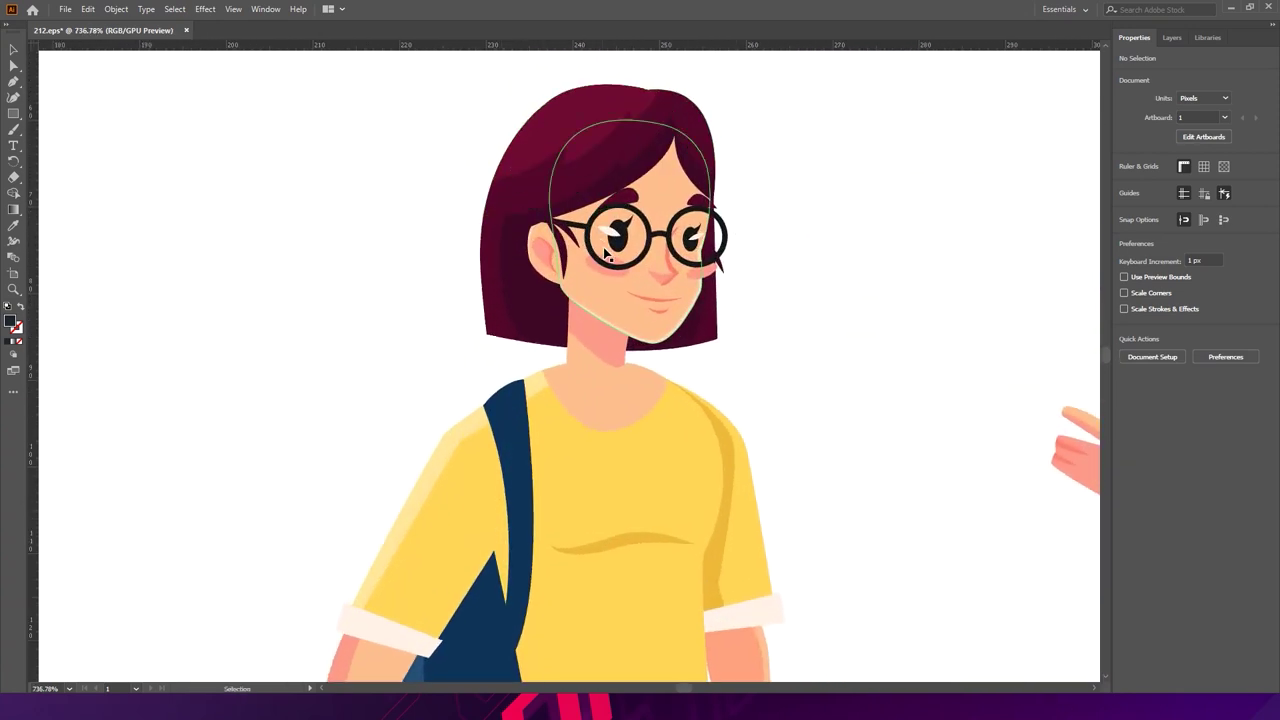
left_click(605, 252)
double_click(620, 254)
left_click(632, 255)
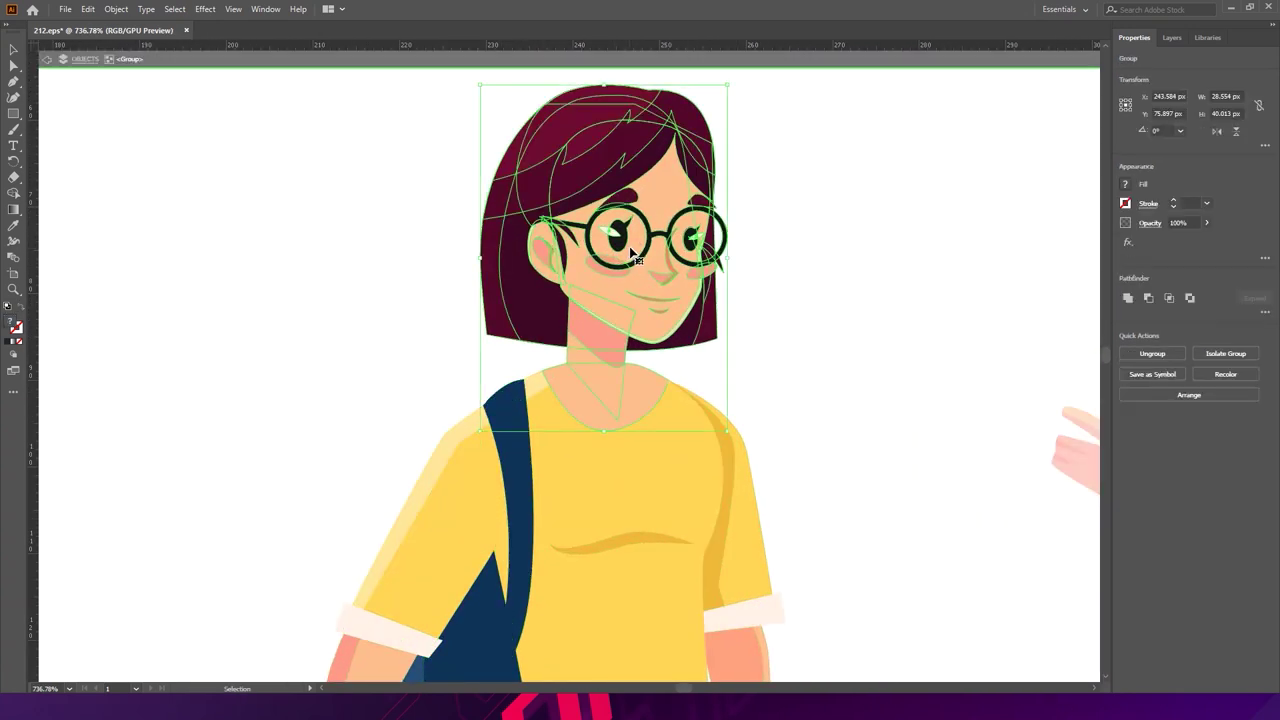
key("a")
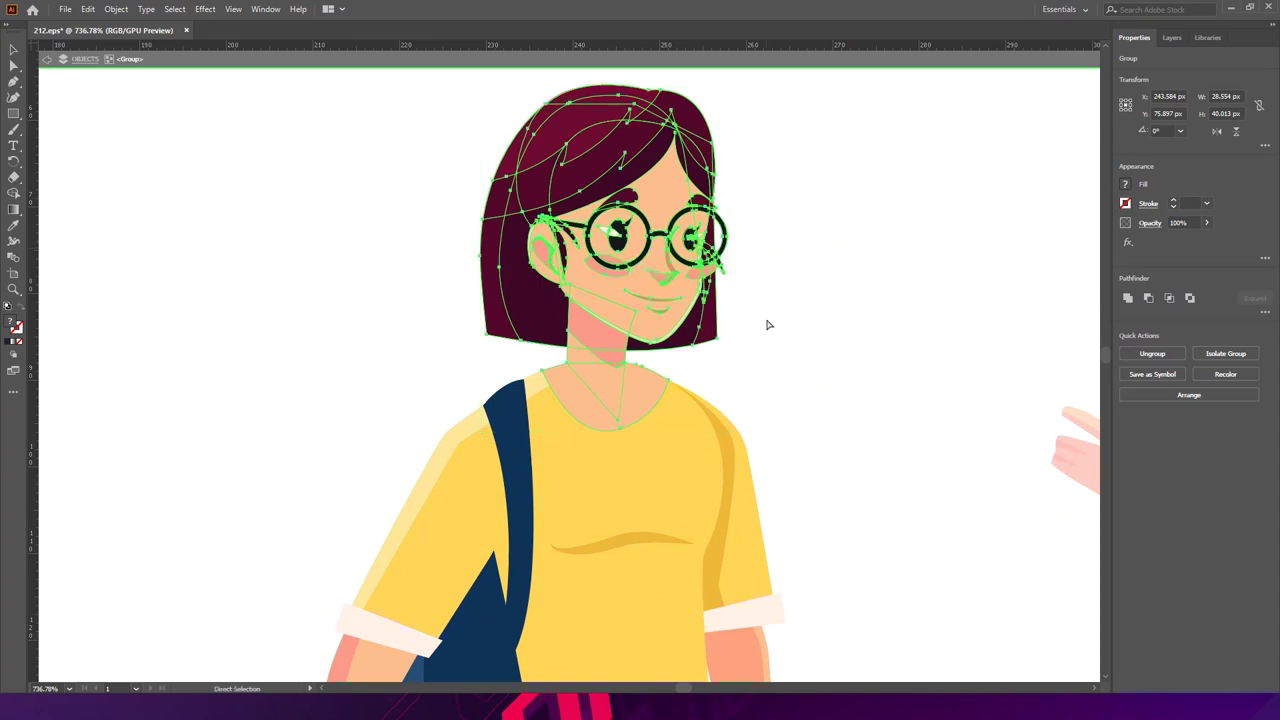
scroll(700, 360, "down", 10)
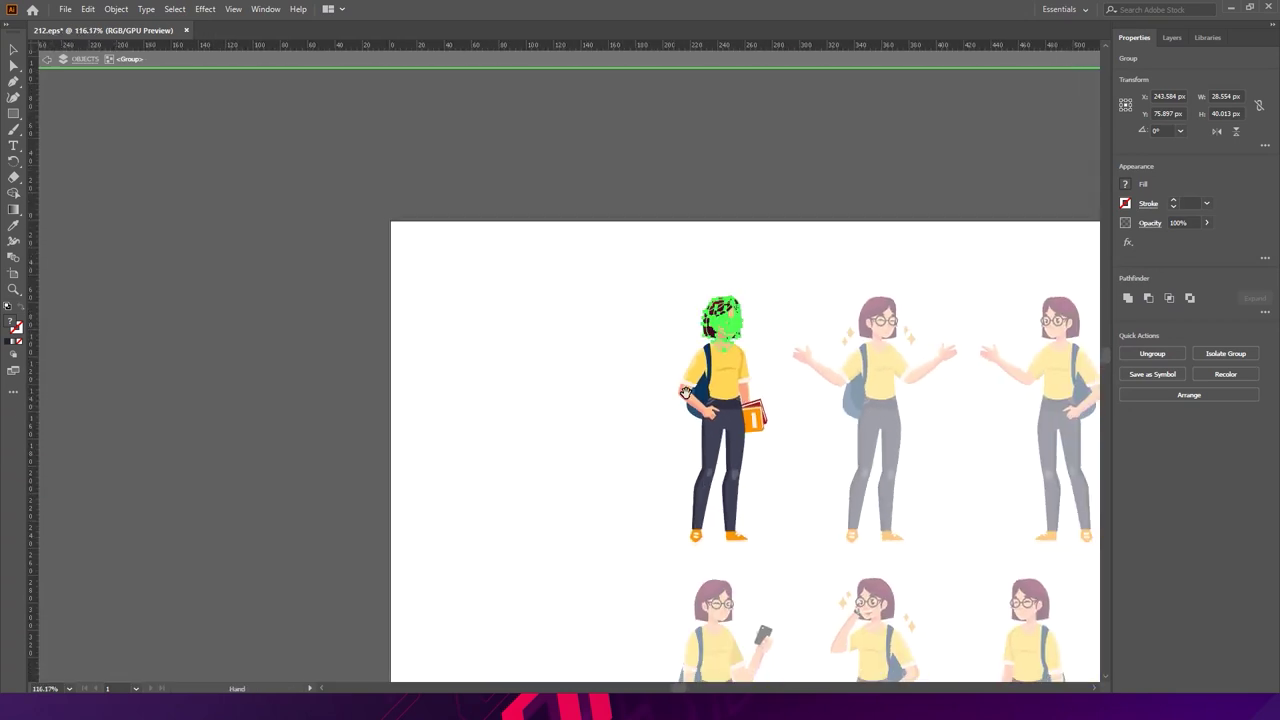
scroll(685, 392, "down", 3)
double_click(557, 397)
- Isolate the head group of the walking student with the phone and paste the copied open-eyed head there
scroll(560, 400, "up", 5)
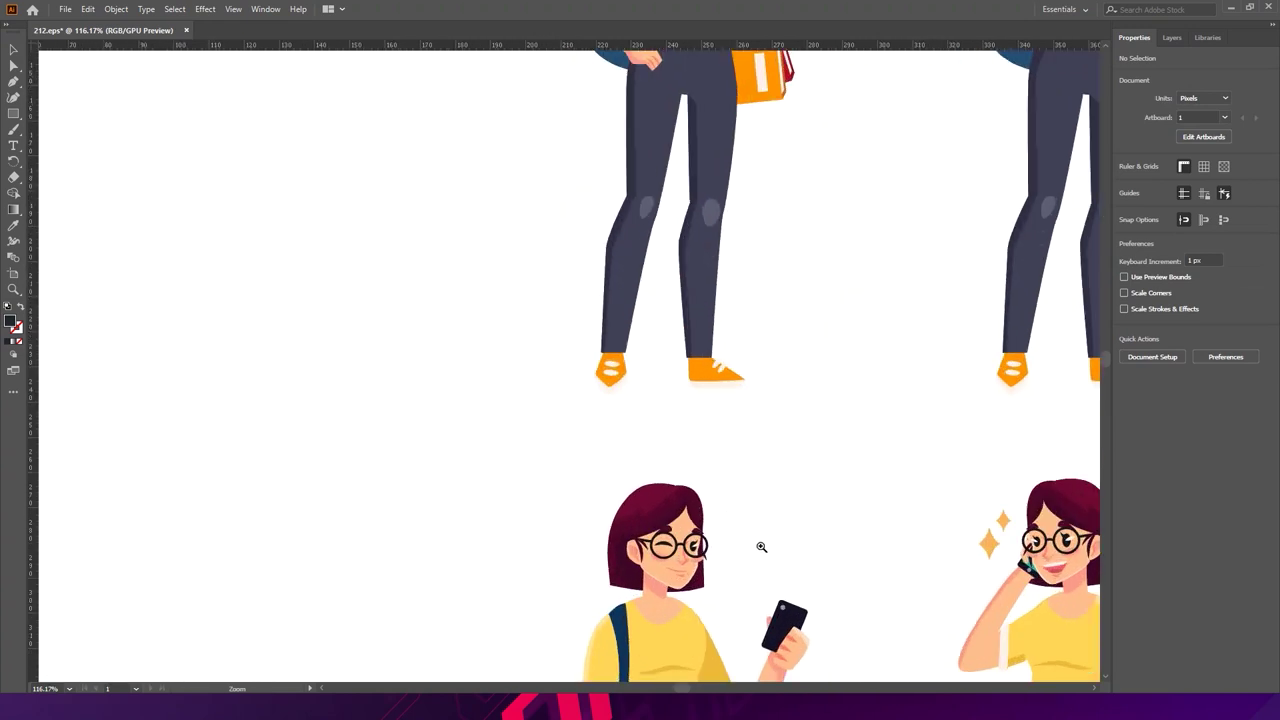
left_click(630, 382)
double_click(632, 380)
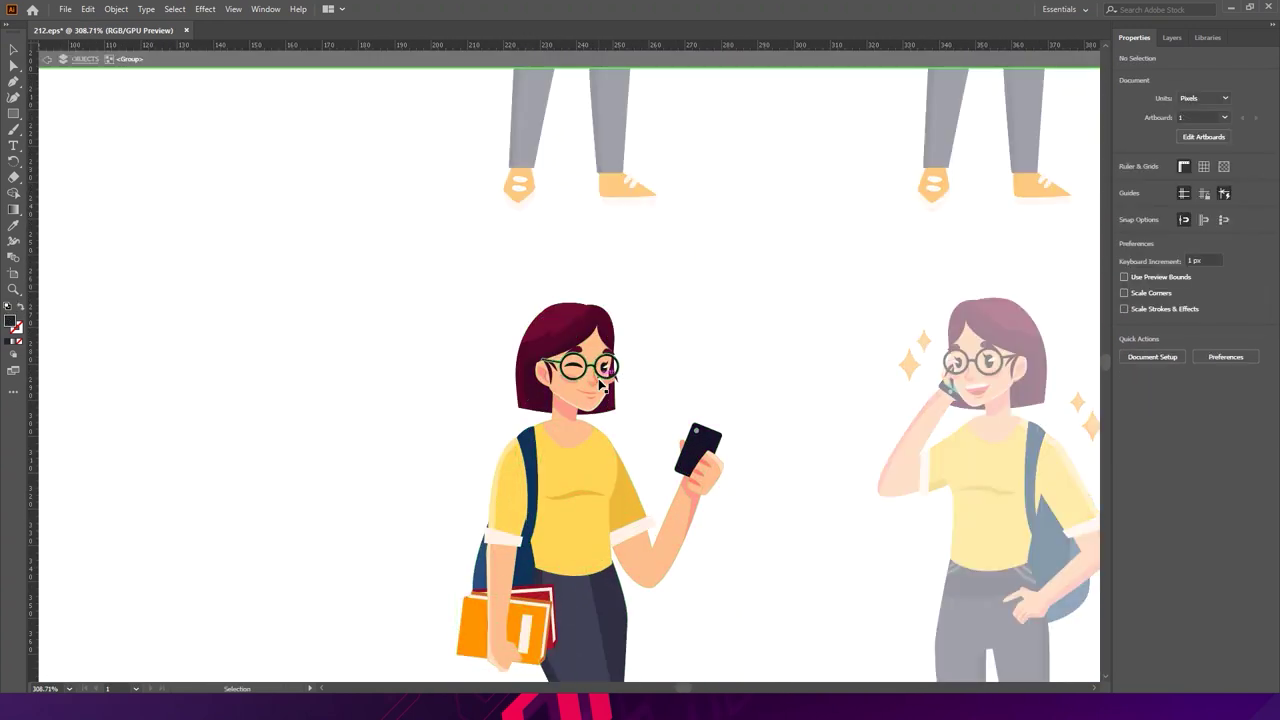
double_click(632, 380)
key("a")
key("ctrl+a")
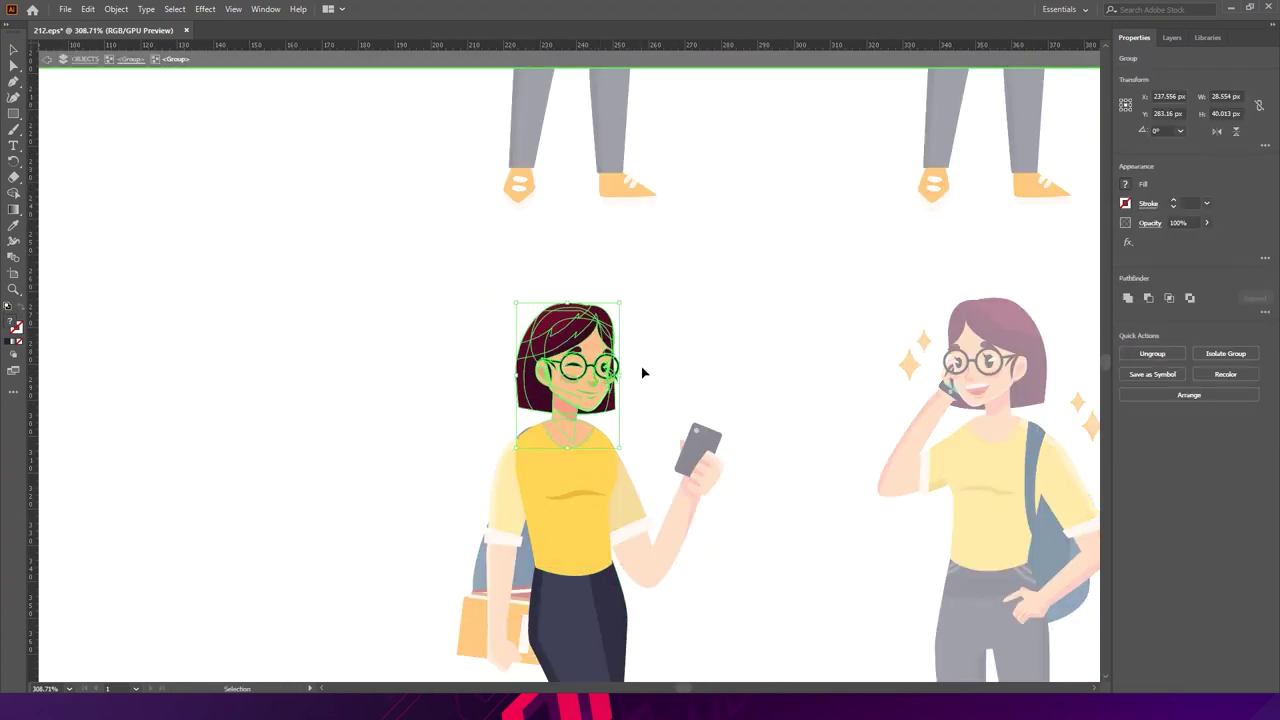
key("v")
key("Up")
key("Up")
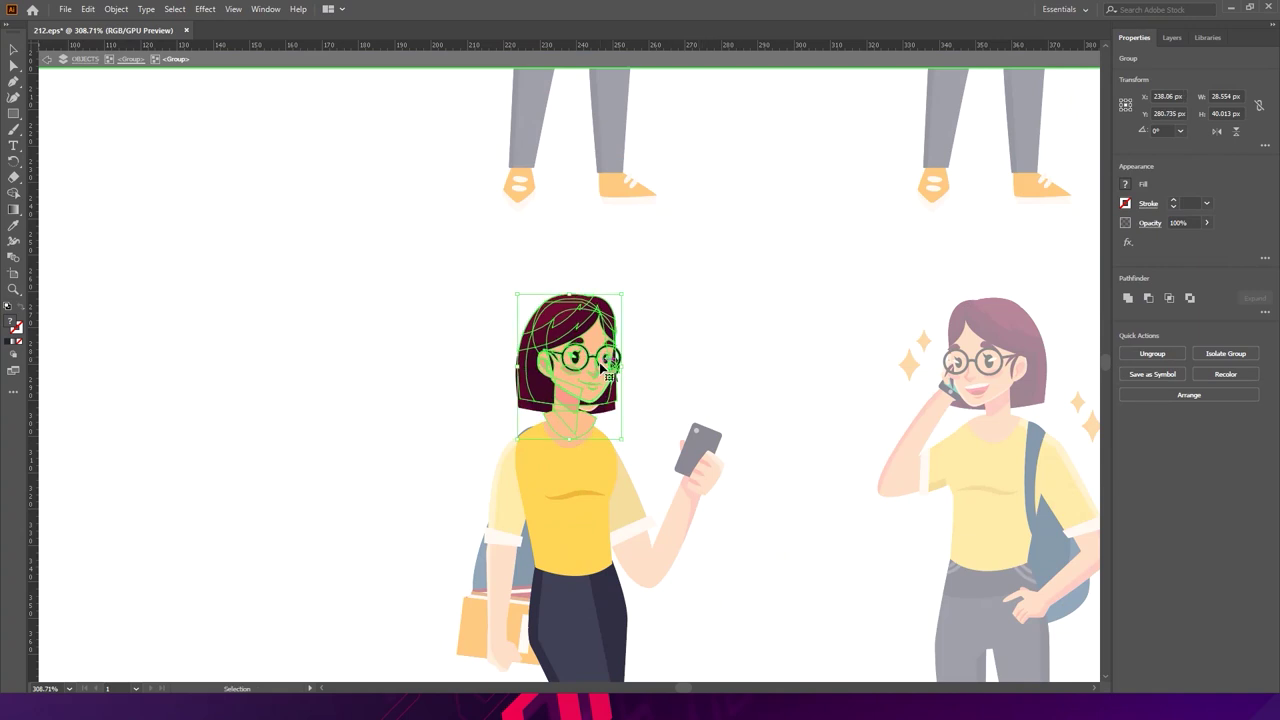
mouse_move(603, 368)
left_mouse_down()
mouse_move(686, 373)
mouse_move(578, 366)
mouse_move(589, 380)
mouse_move(514, 370)
mouse_move(498, 383)
mouse_move(590, 380)
left_mouse_up()
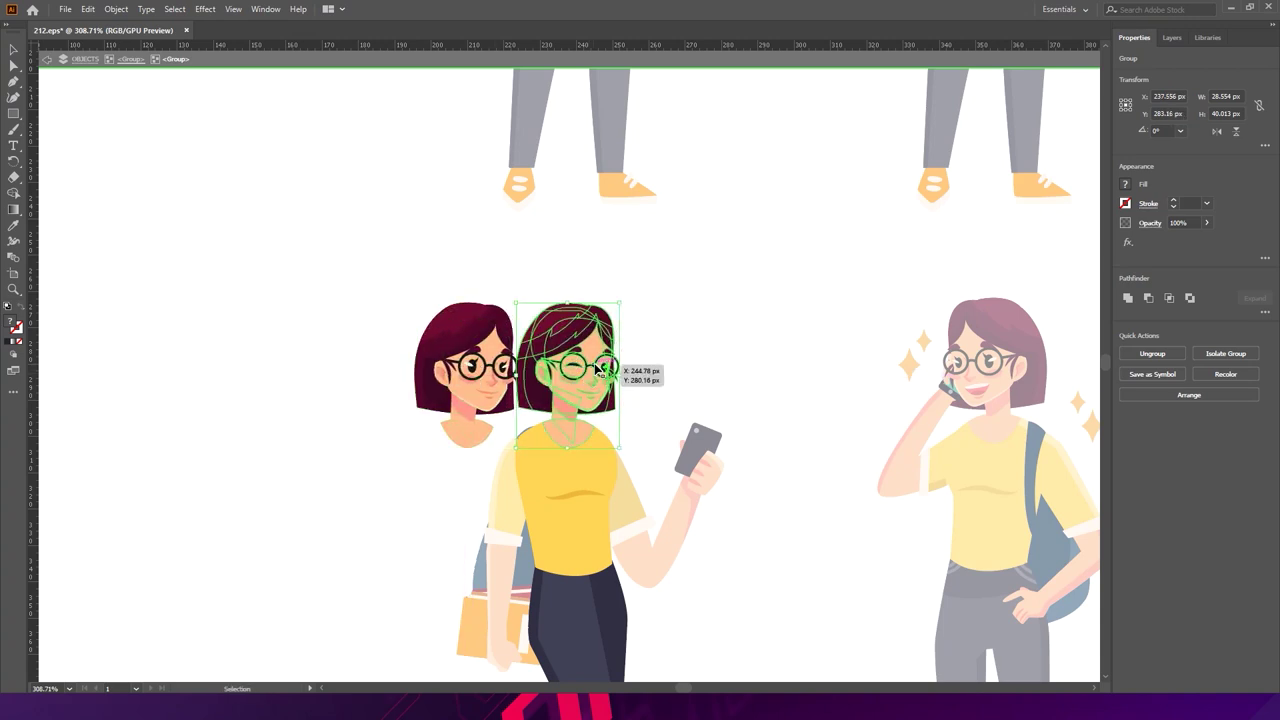
- Delete the walking student's winking head, fit the open-eyed head onto the neck in its place, and leave isolation
key("Delete")
left_click(499, 366)
left_click_drag(478, 366, 580, 363)
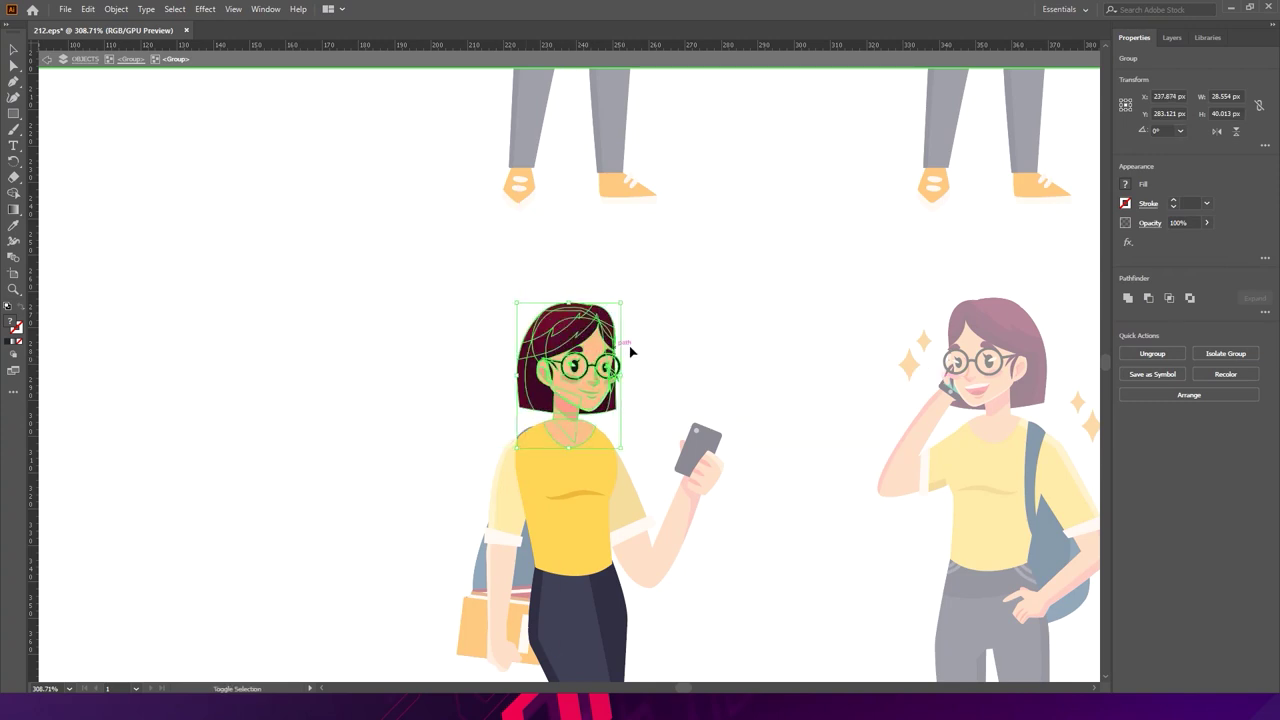
left_click(671, 307)
left_click_drag(685, 291, 511, 209)
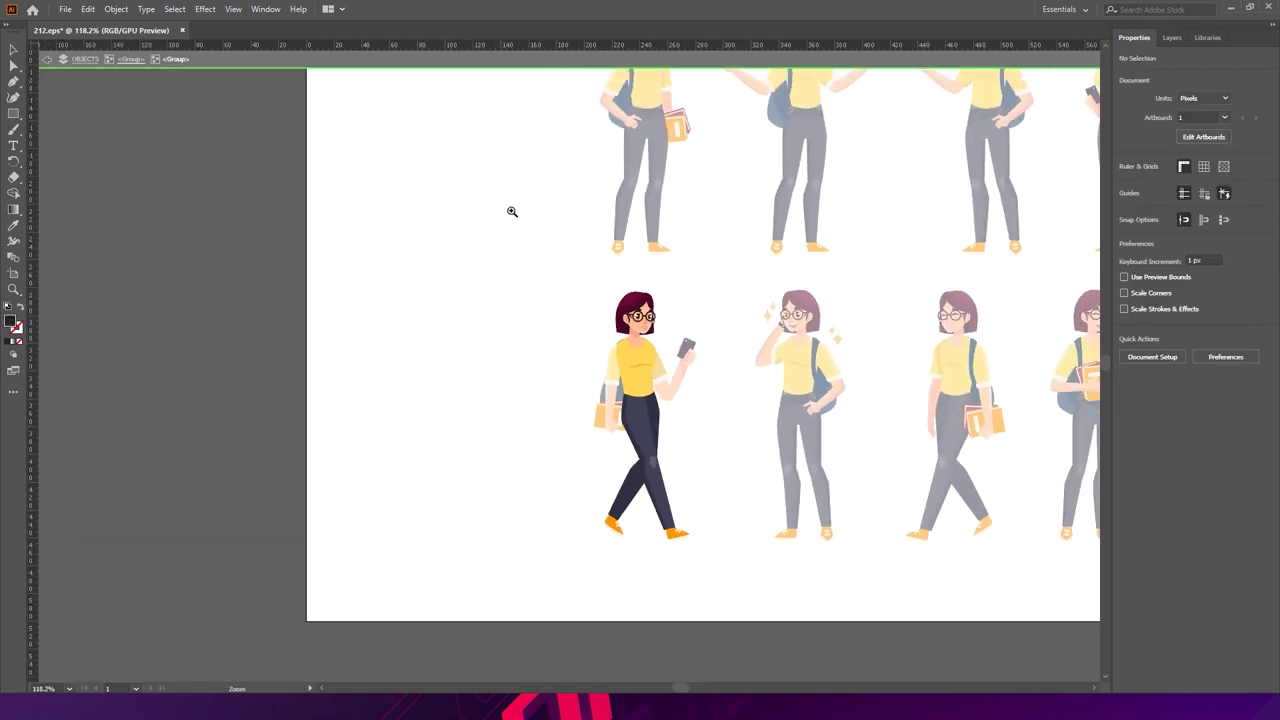
double_click(588, 287)
- Delete the entire upper row and the other four lower-row poses, keeping only the walking student with the phone
scroll(520, 260, "up", 3)
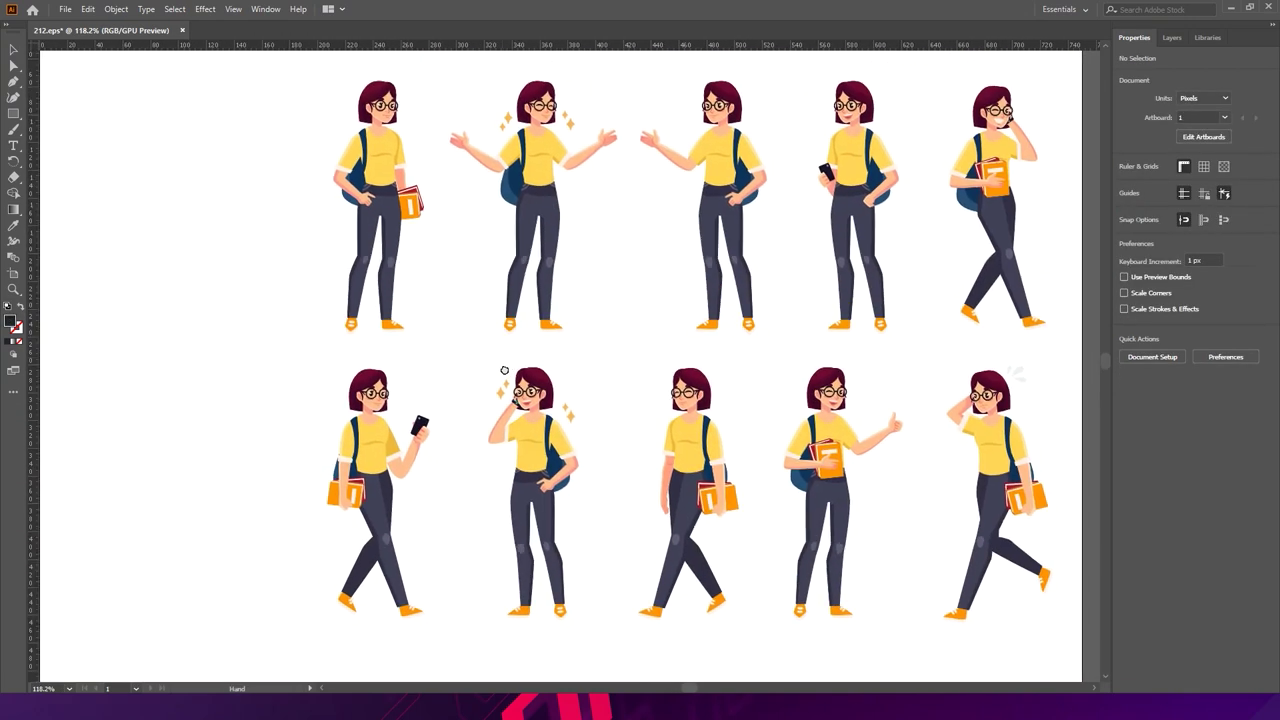
scroll(450, 240, "right", 4)
left_click_drag(250, 106, 1004, 374)
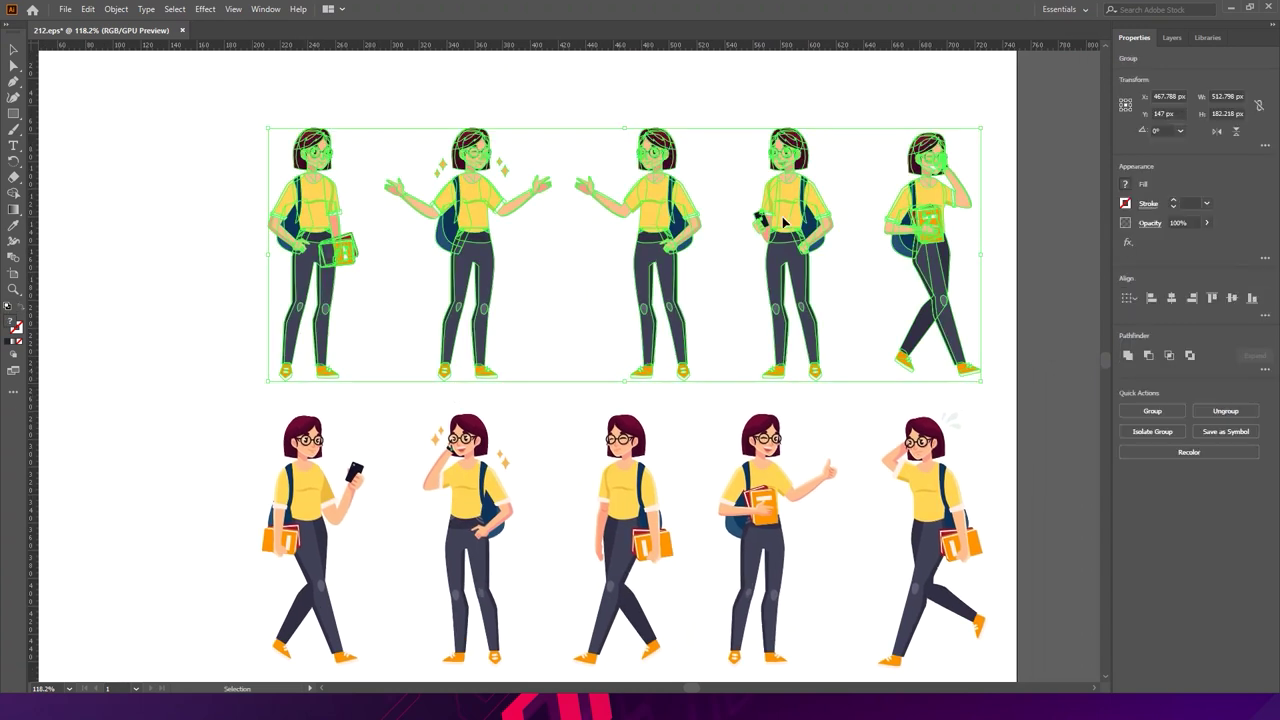
key("Delete")
left_click_drag(607, 316, 593, 198)
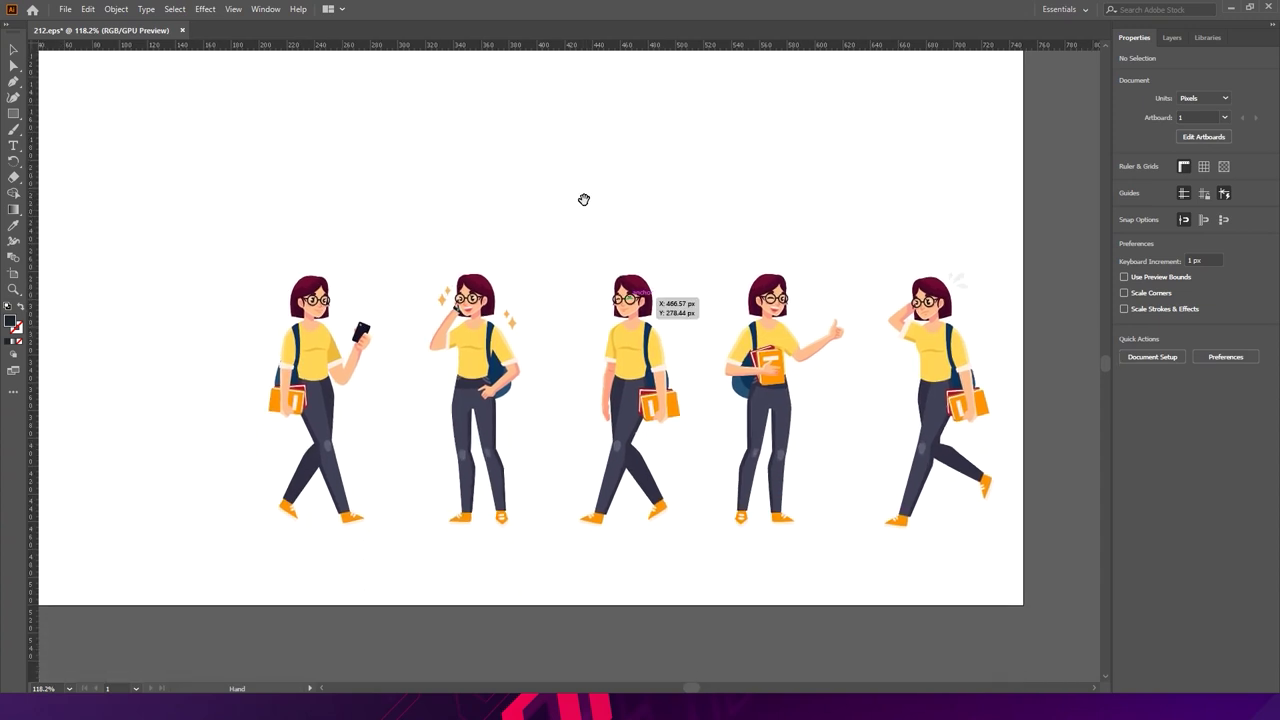
left_click_drag(413, 253, 1002, 541)
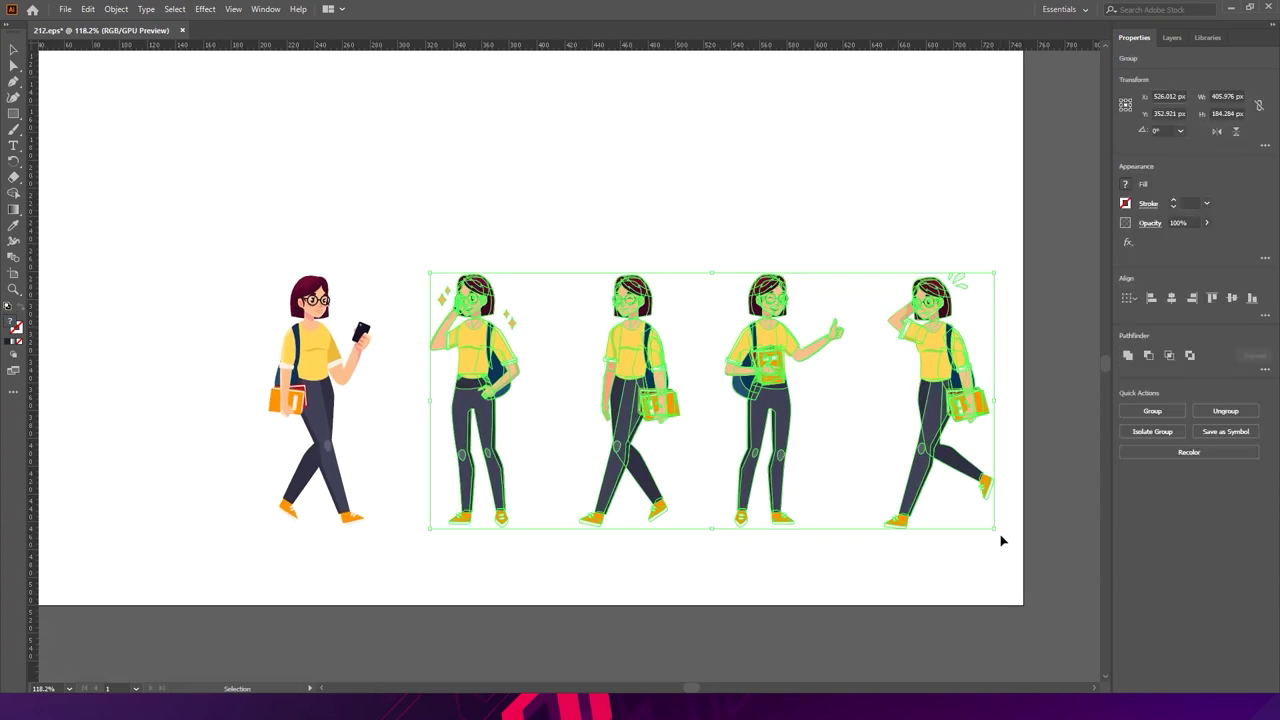
key("Delete")
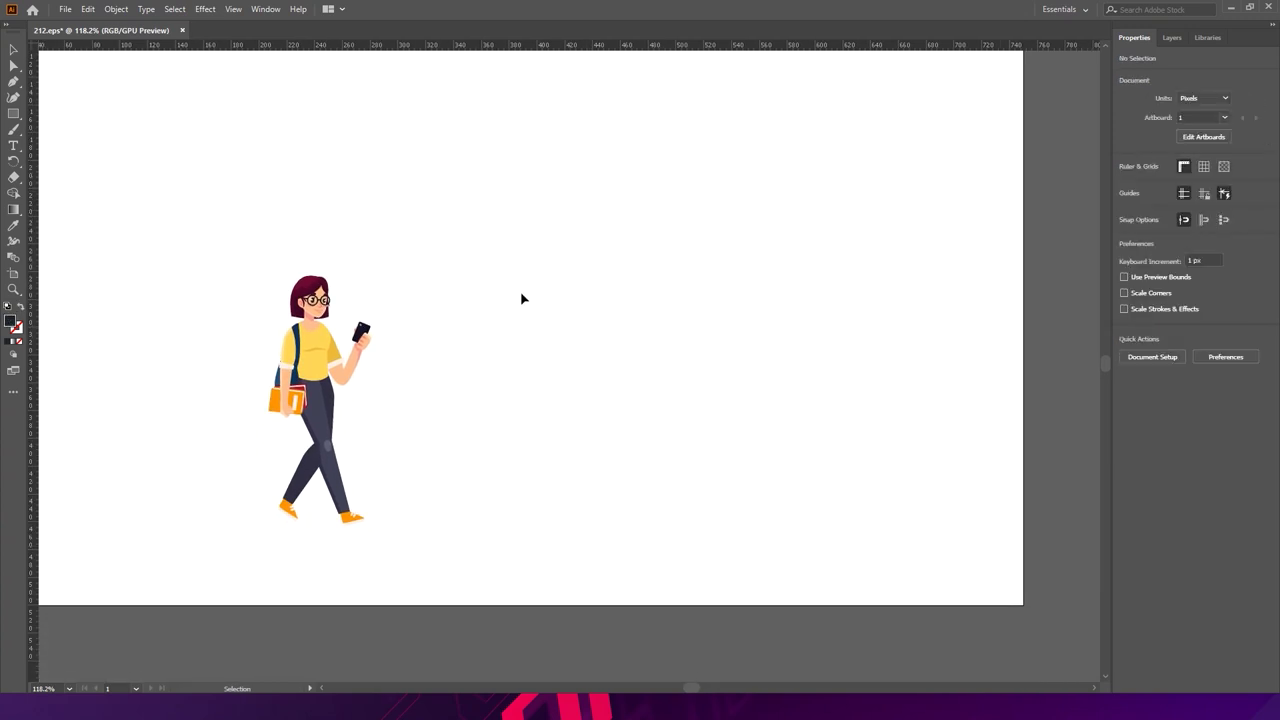
- Check the artboard's dimensions with the Artboard tool and leave it without editing
scroll(460, 243, "down", 3)
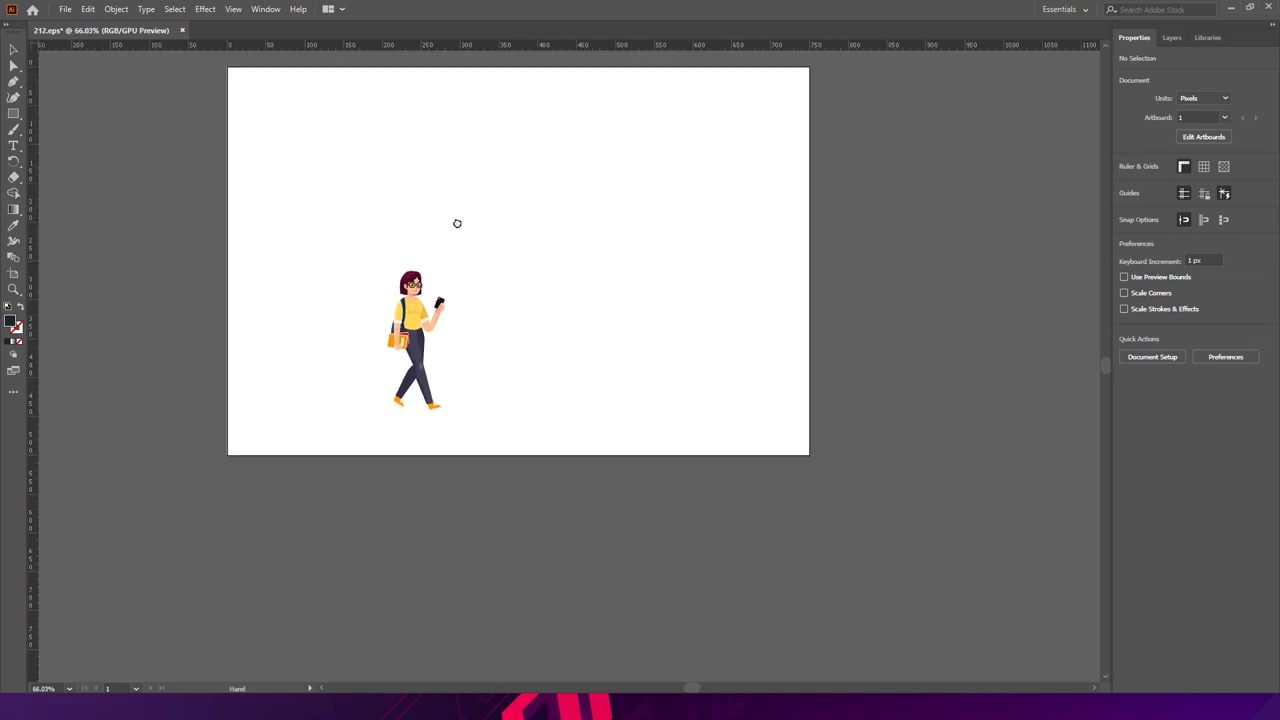
left_click(13, 273)
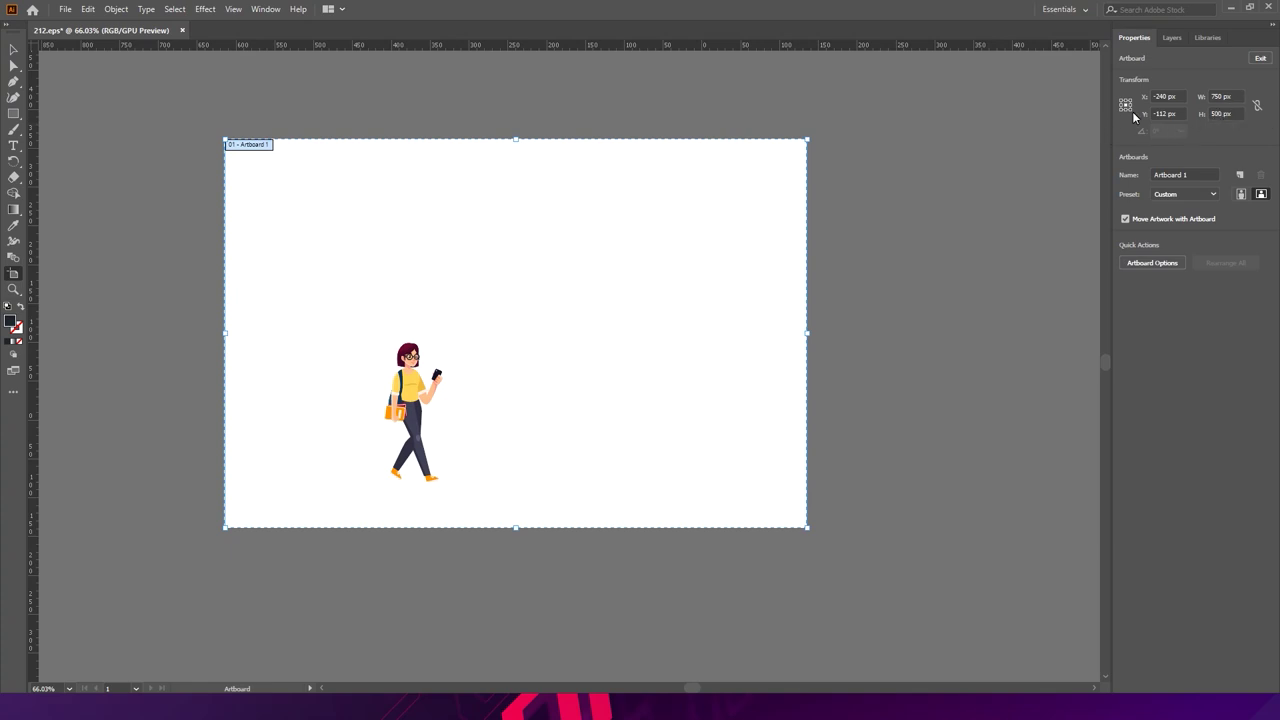
left_click(13, 63)
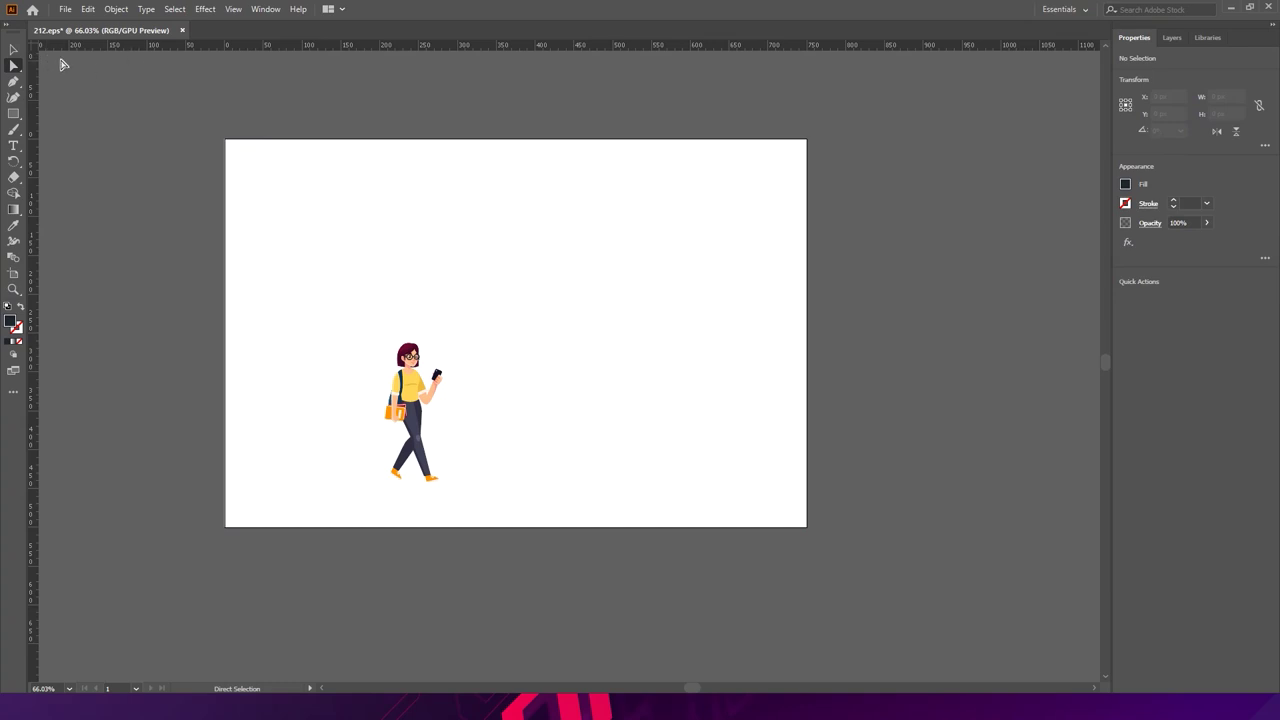
- Enlarge the walking student to about 186 by 452 px and position it at about X 311, Y 263 px
key("v")
left_click_drag(522, 286, 333, 507)
left_click_drag(441, 341, 631, 220)
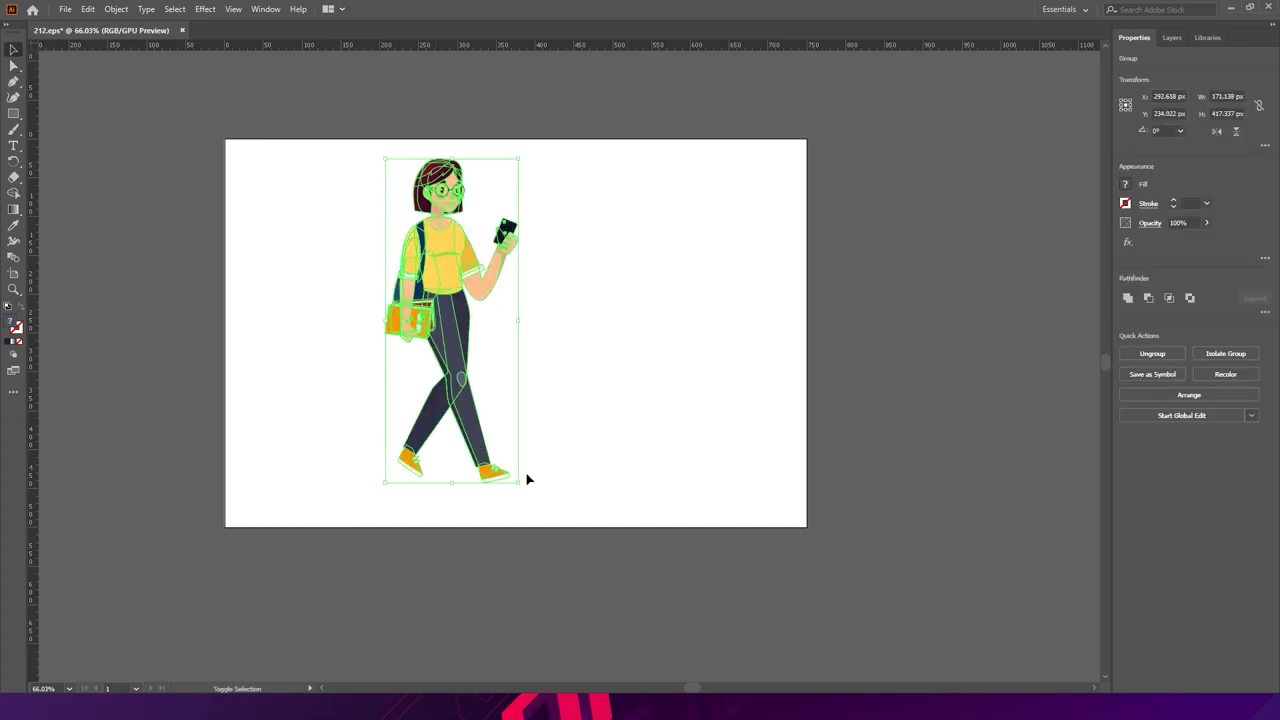
left_click_drag(521, 490, 560, 514)
mouse_move(455, 369)
left_mouse_down()
mouse_move(466, 363)
mouse_move(463, 377)
left_mouse_up()
key("space")
mouse_move(427, 327)
left_mouse_down()
mouse_move(520, 327)
mouse_move(450, 327)
left_mouse_up()
left_click(630, 324)
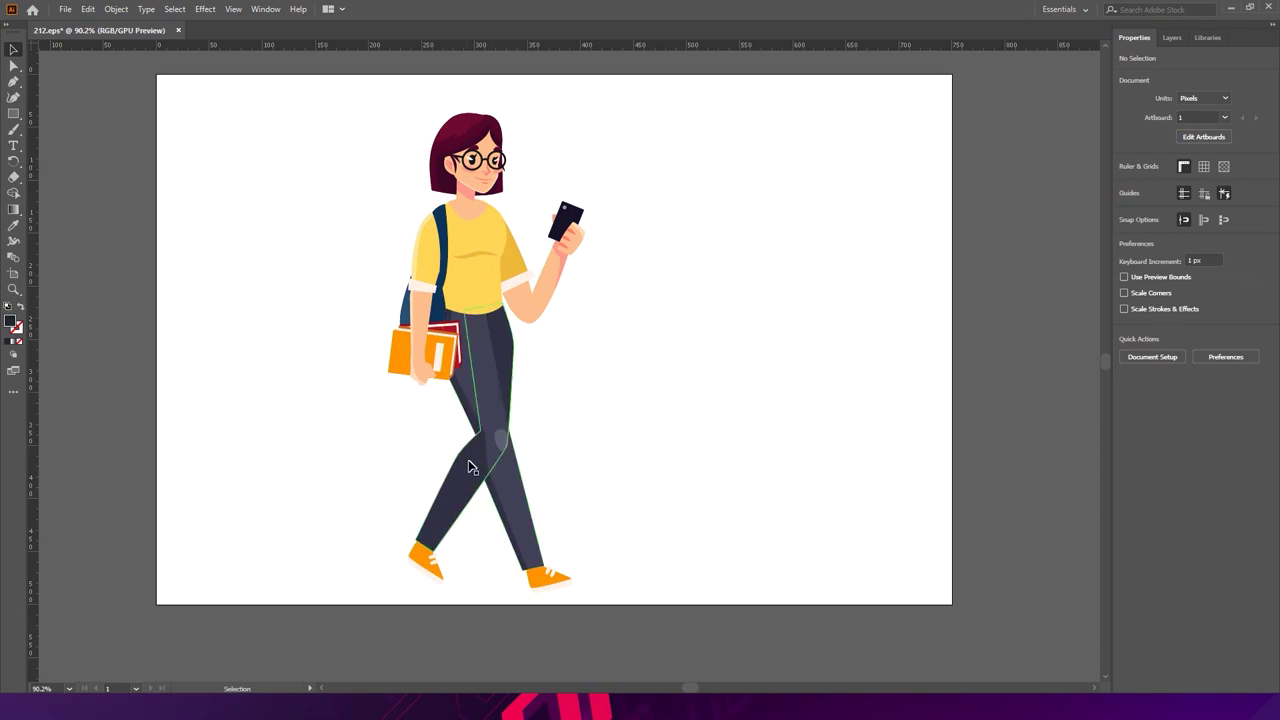
- Isolate the student's nested groups down to the trousers and select the rear leg's path
left_click(471, 467)
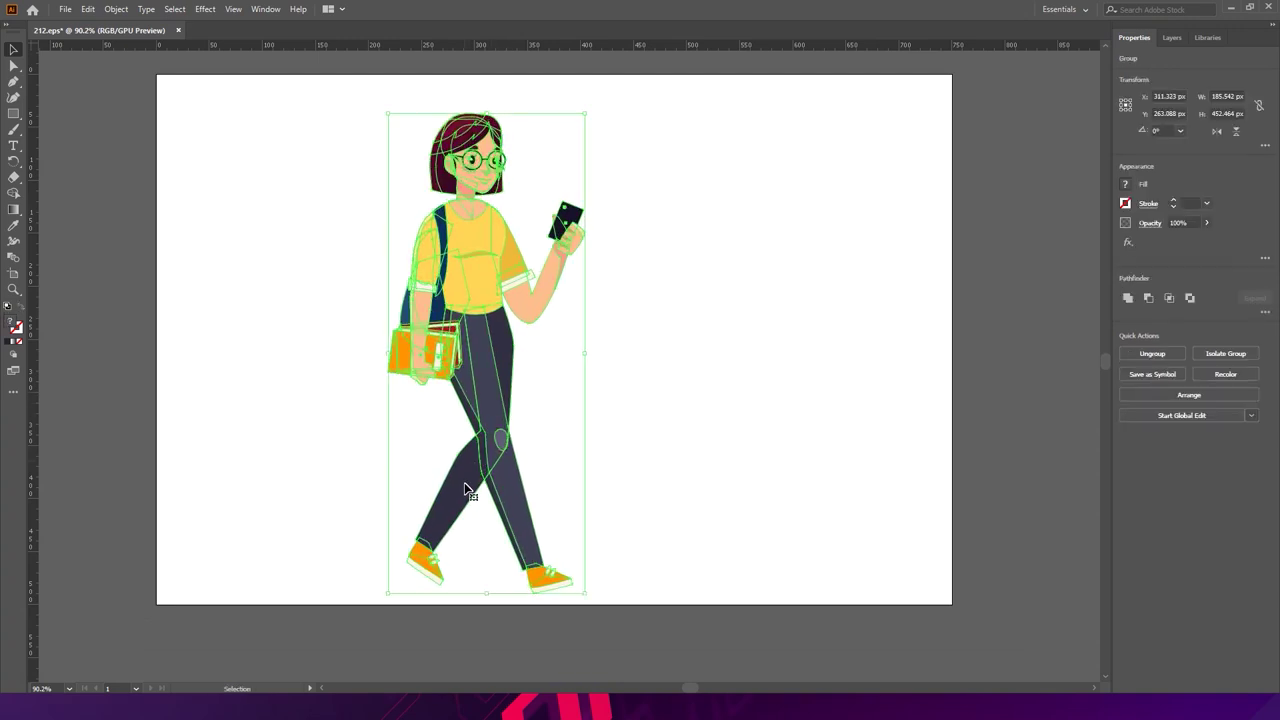
double_click(479, 480)
double_click(479, 481)
left_click(478, 482)
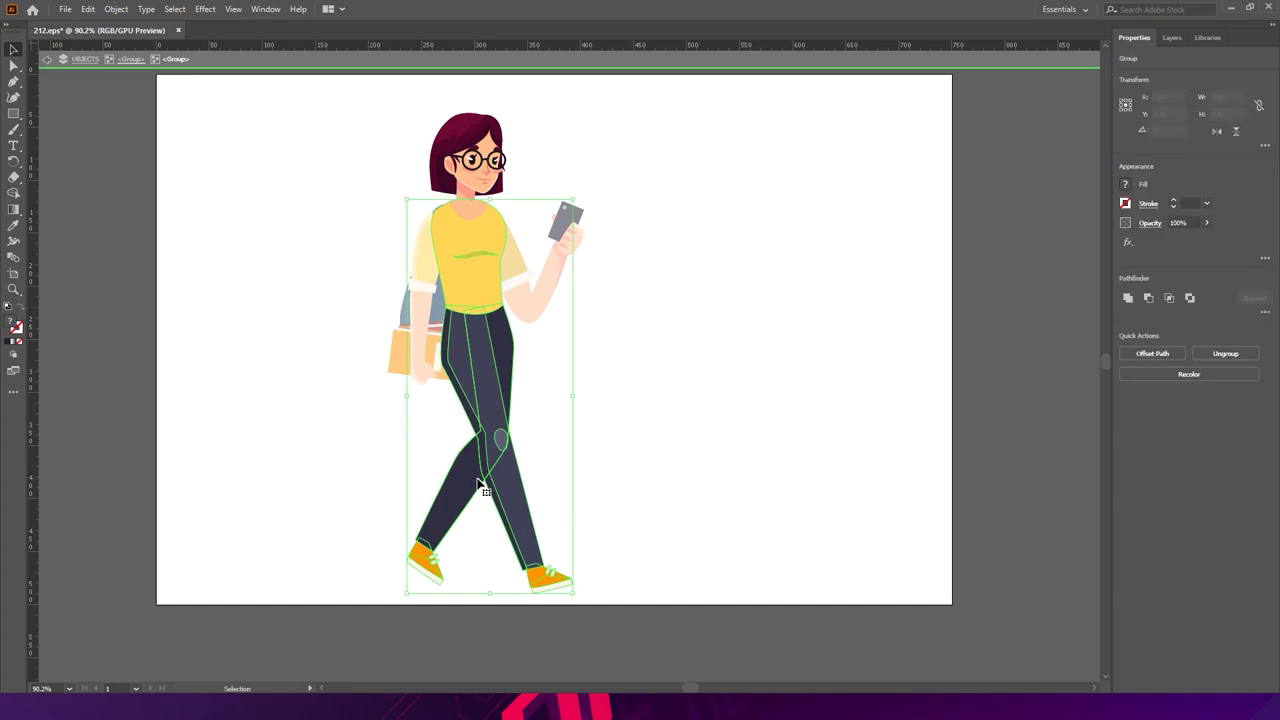
double_click(477, 486)
left_click(471, 485)
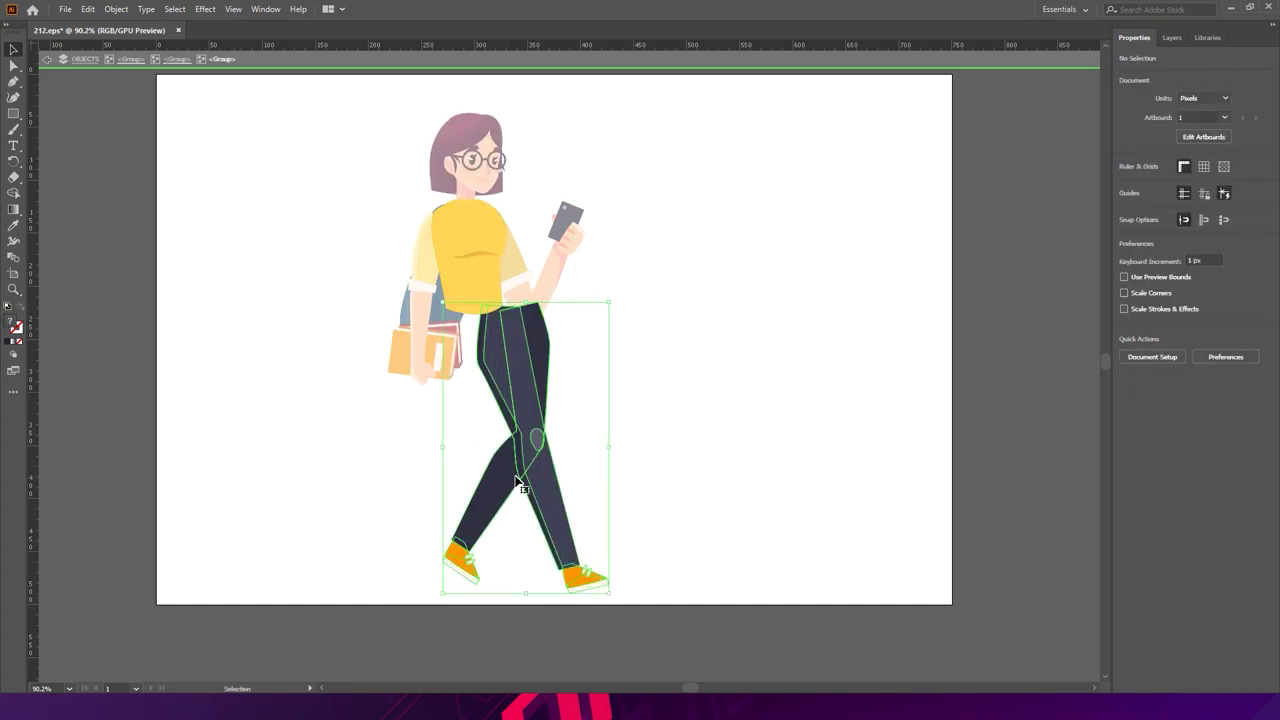
double_click(467, 492)
left_click(467, 495)
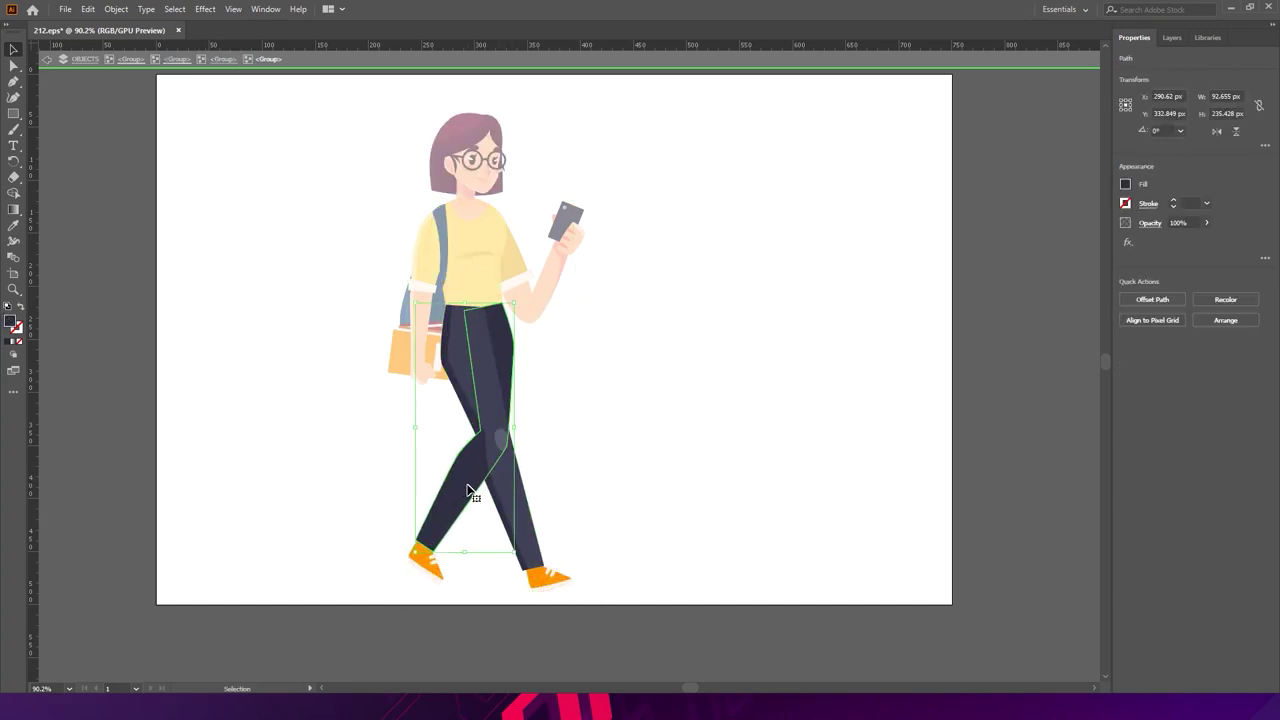
- Try shifting the trouser leg shapes sideways to test how they are separated, and undo the move
left_click(467, 503)
left_click_drag(466, 503, 425, 503)
key("a")
left_click_drag(509, 500, 410, 499)
key("ctrl+z")
- Examine the front and rear leg shapes around the hips, knees and shoes
scroll(531, 451, "up", 3)
left_click_drag(560, 440, 501, 451)
scroll(501, 451, "down", 2)
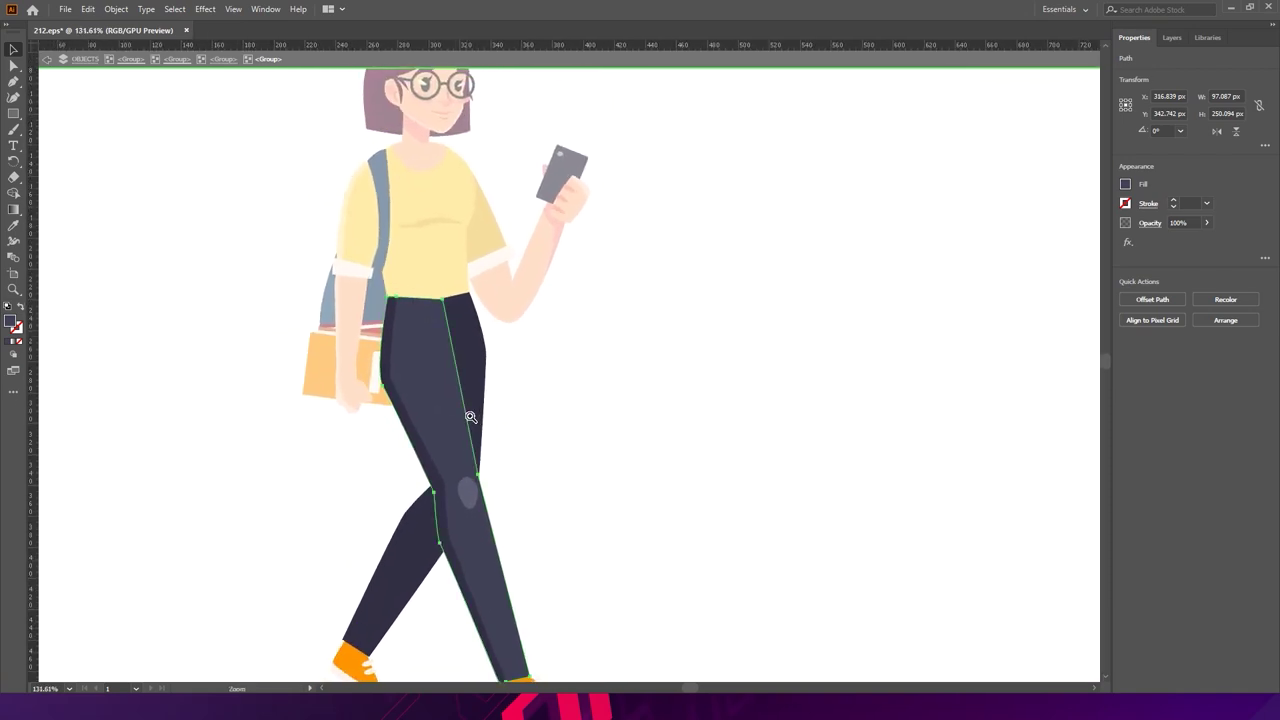
left_click_drag(522, 459, 488, 362)
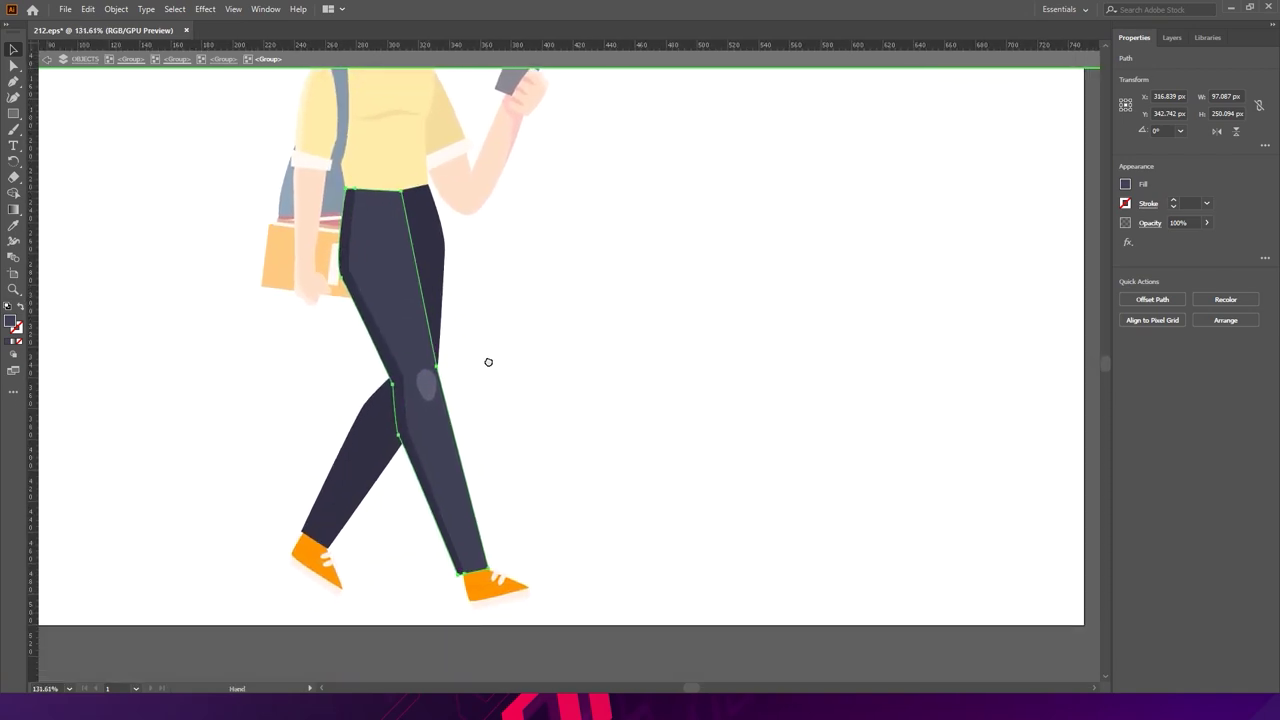
left_click_drag(488, 364, 488, 363)
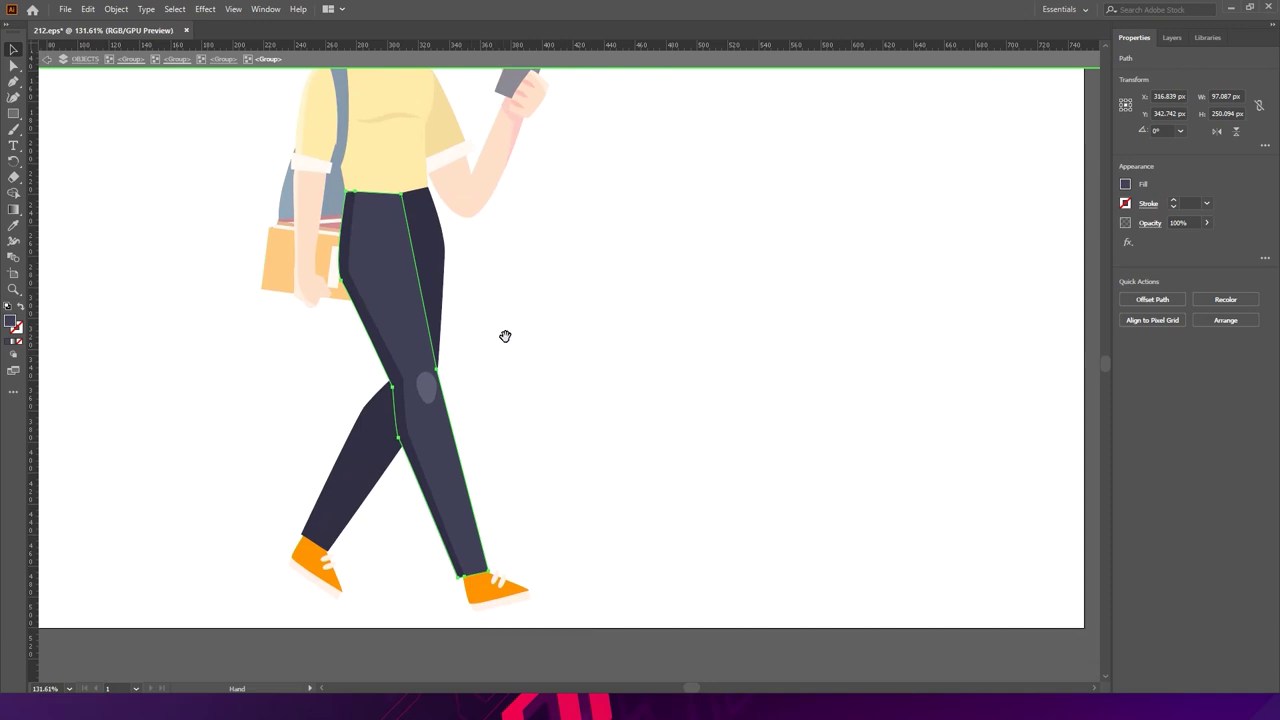
mouse_move(517, 347)
left_mouse_down()
mouse_move(514, 414)
mouse_move(502, 361)
left_mouse_up()
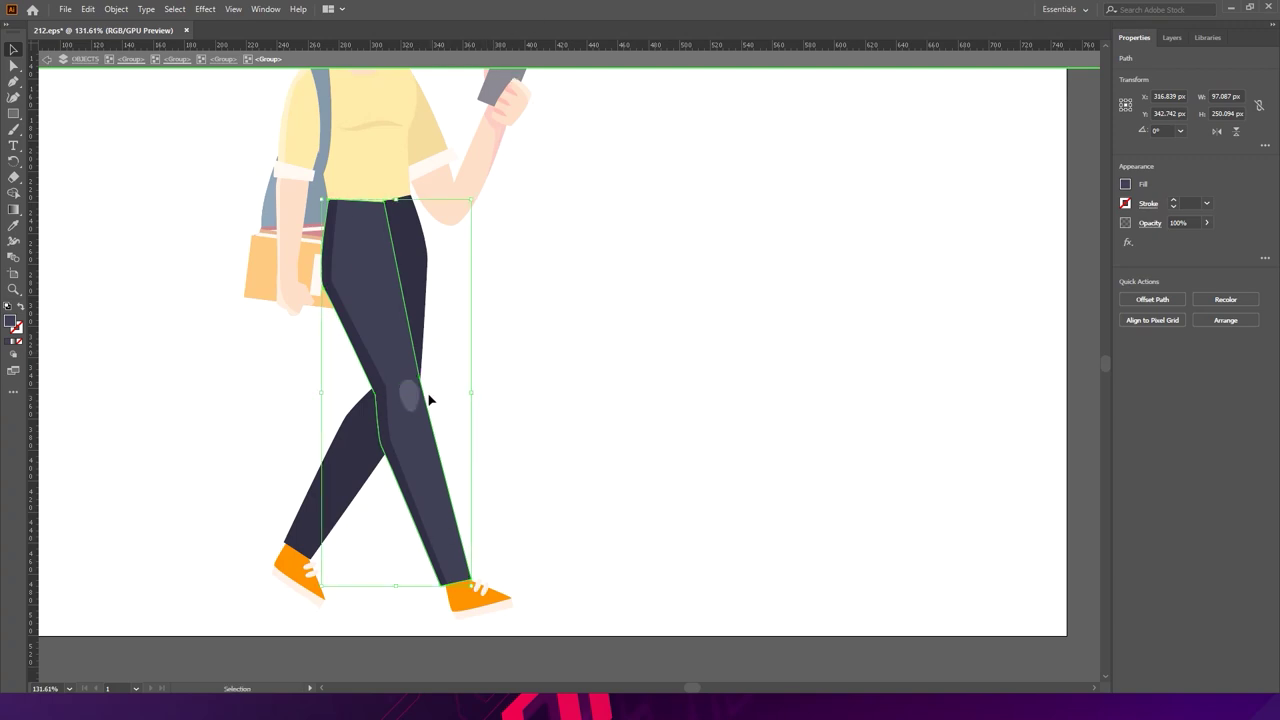
scroll(460, 366, "down", 3)
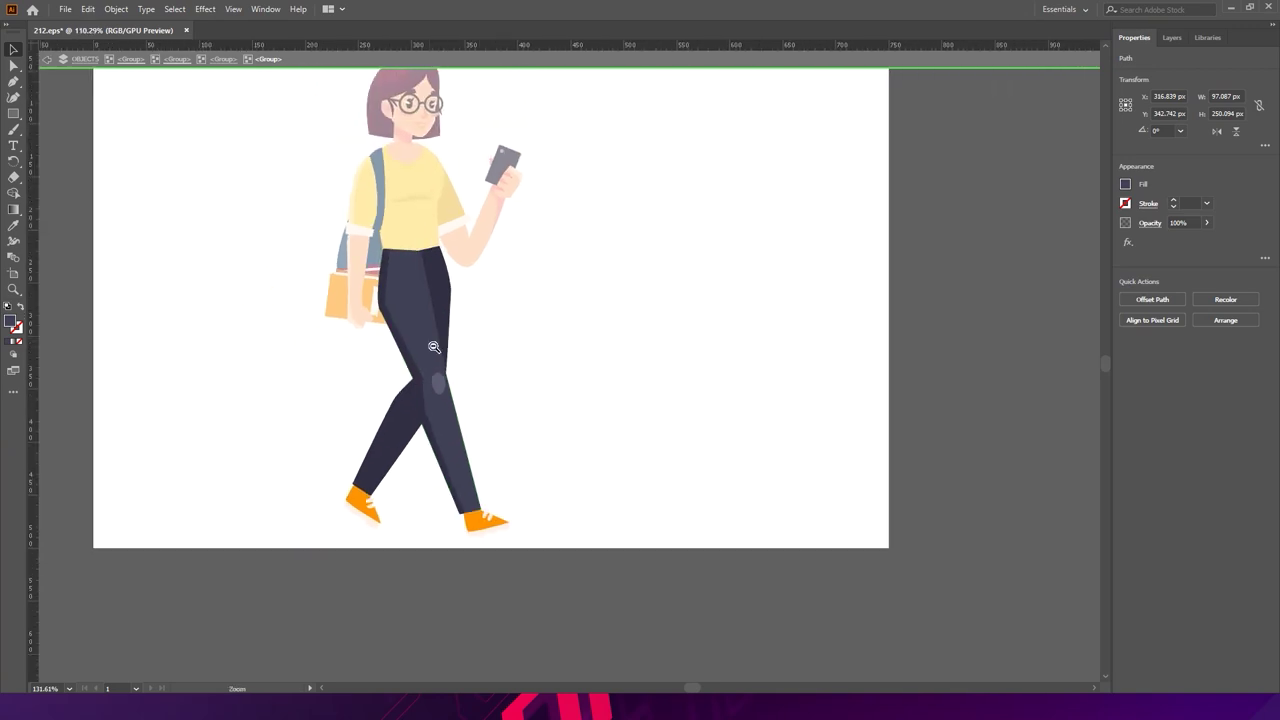
- Isolate the dark shading strip along the back edge of the front trouser leg and delete it
left_click(479, 343)
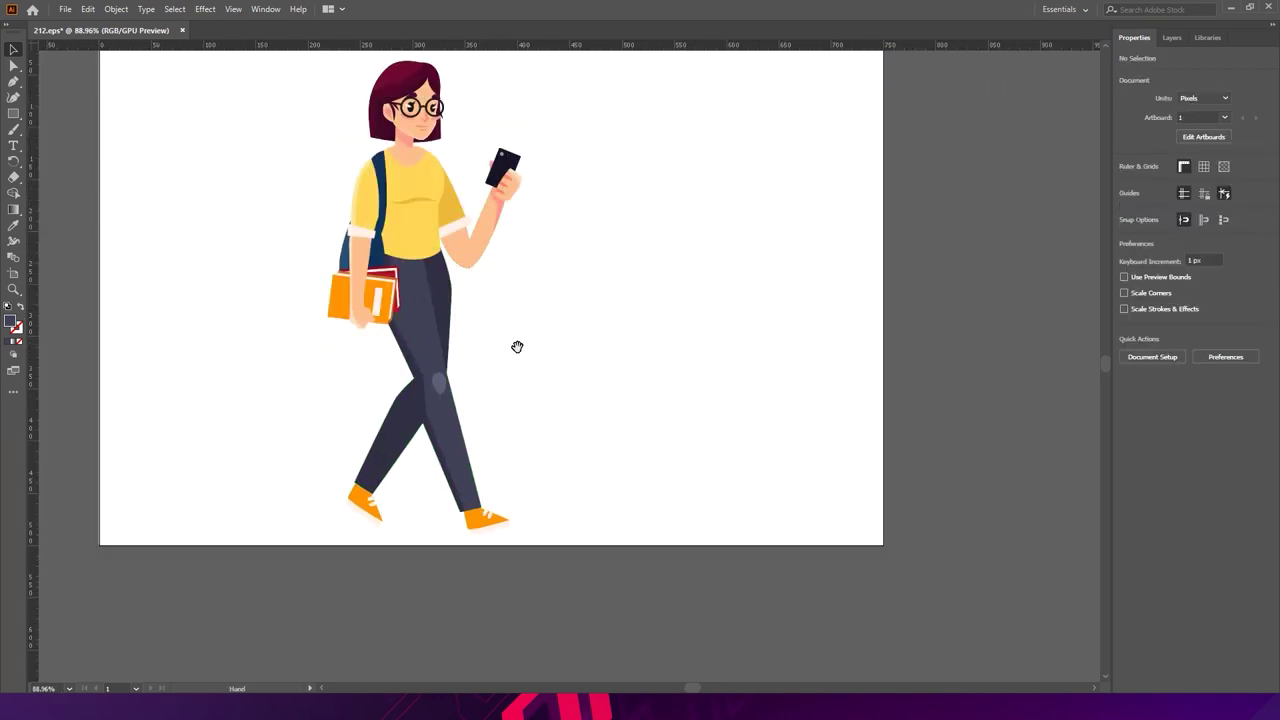
scroll(511, 348, "up", 7)
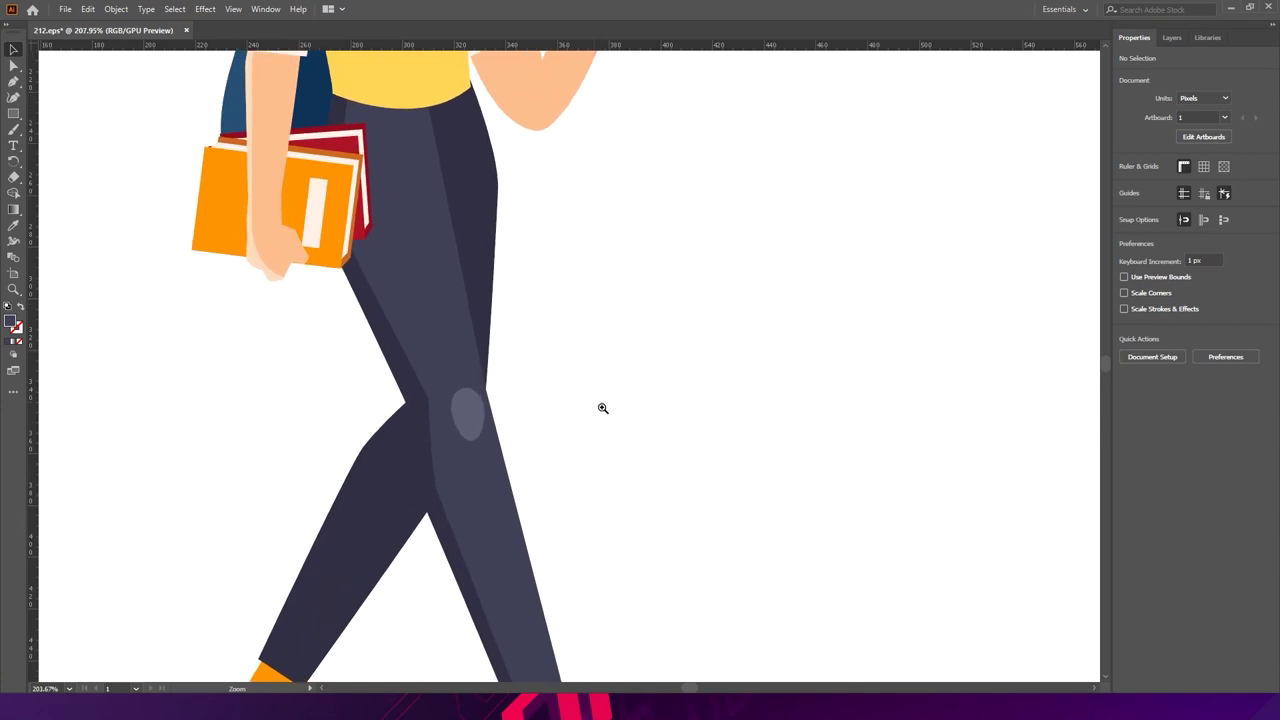
left_click(428, 408)
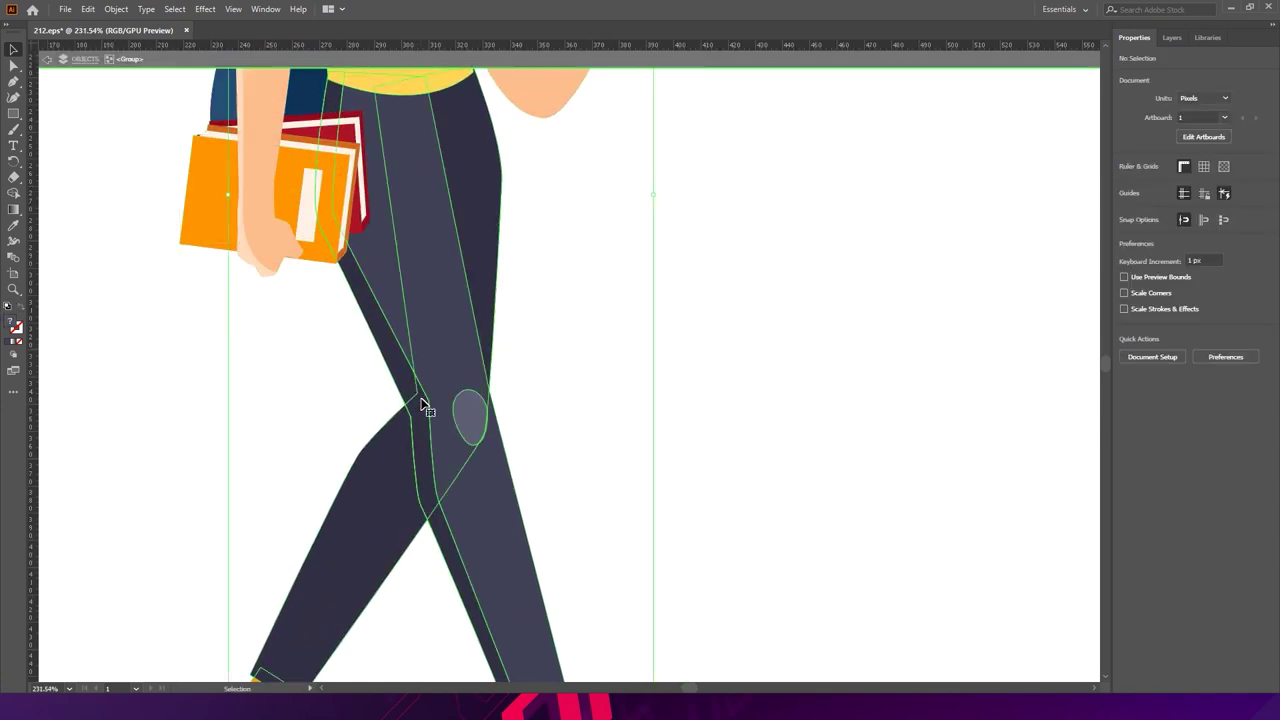
double_click(420, 402)
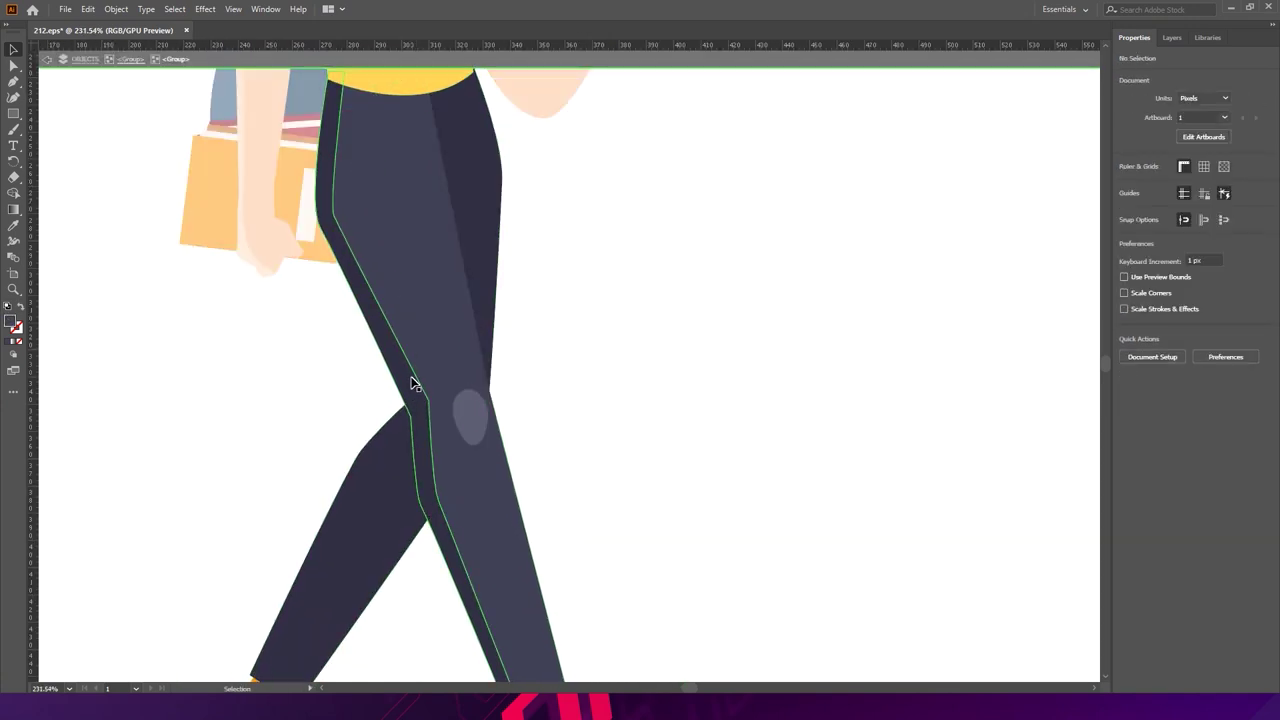
left_click(414, 384)
double_click(406, 383)
left_click(409, 388)
double_click(406, 379)
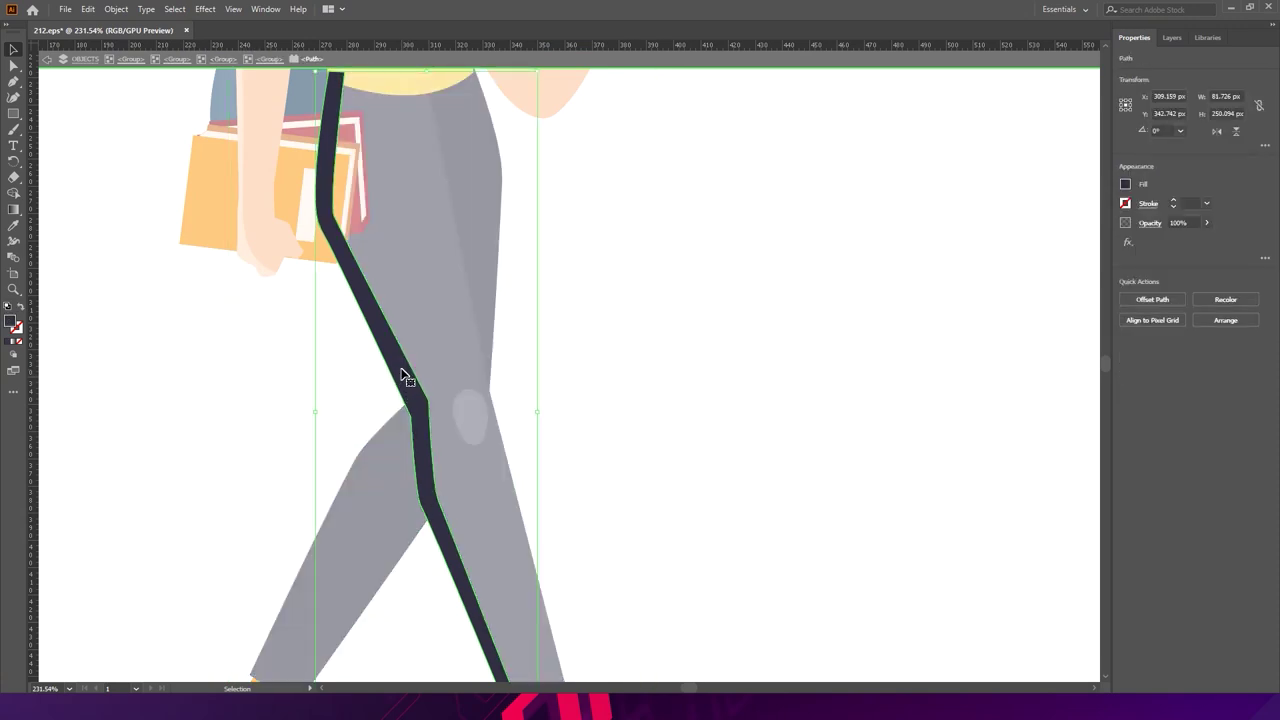
key("Delete")
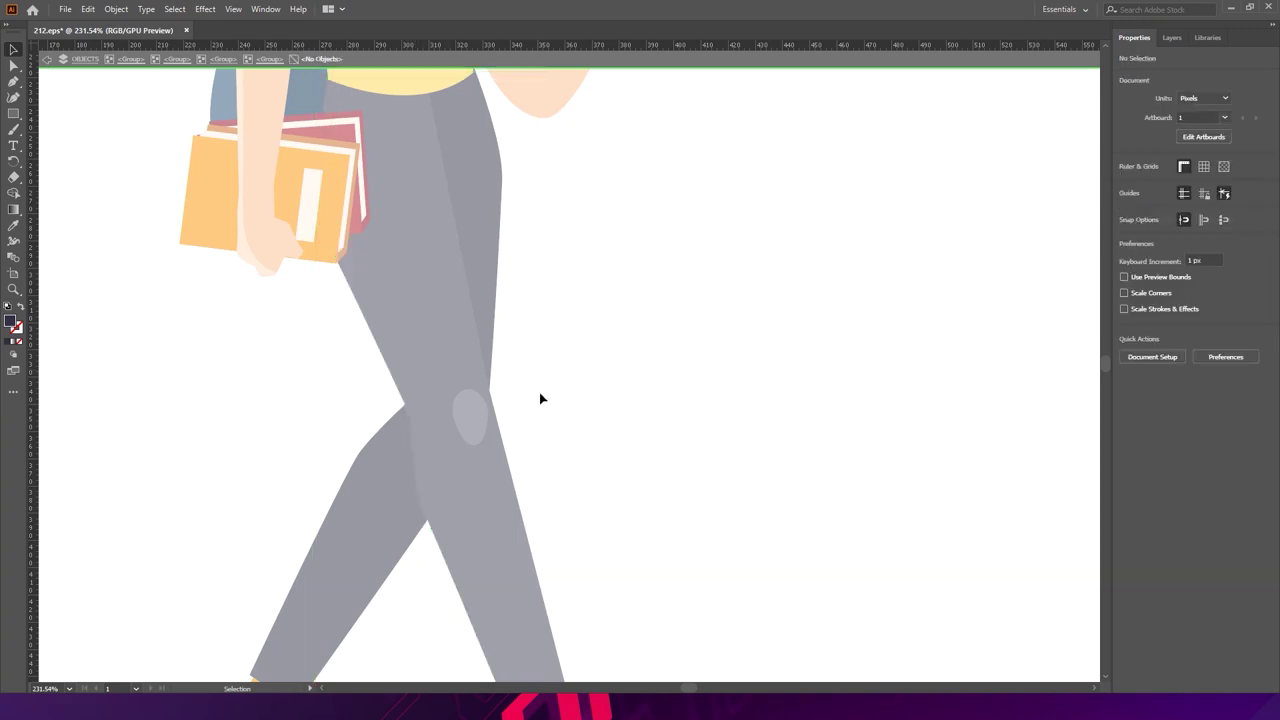
double_click(540, 399)
- Delete the light oval highlight on the front leg's knee and leave group isolation
double_click(474, 420)
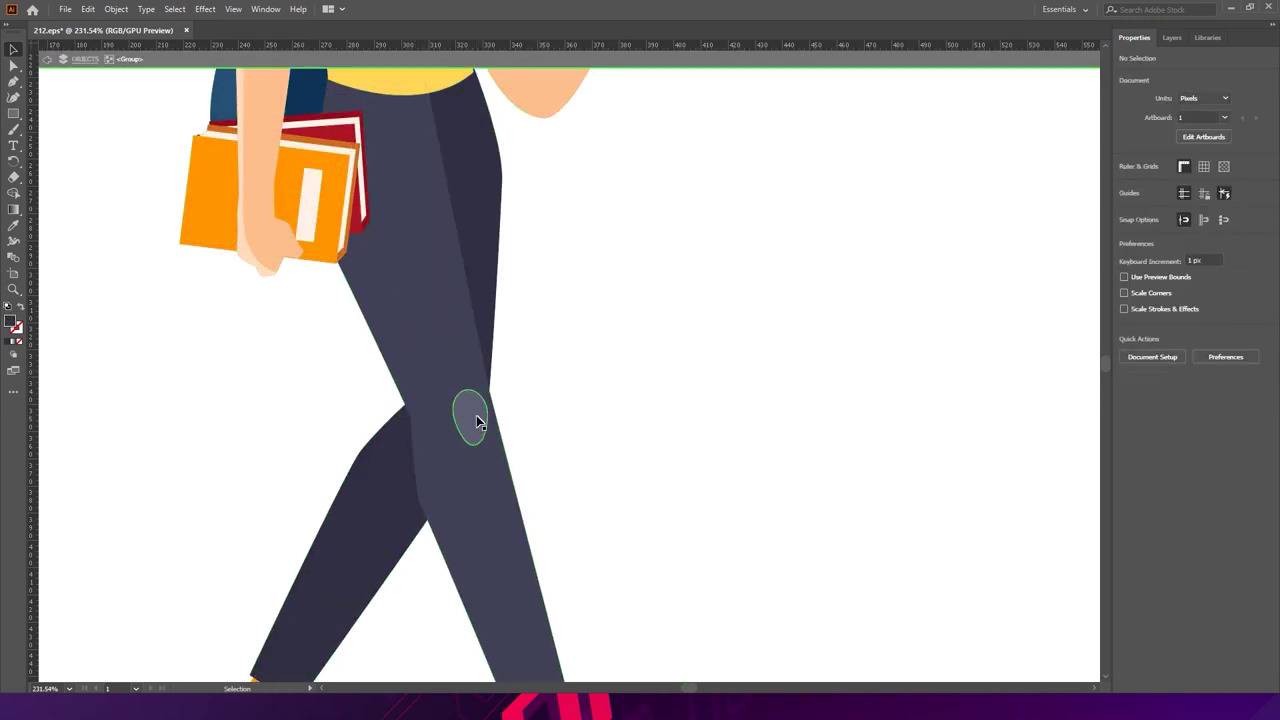
double_click(477, 420)
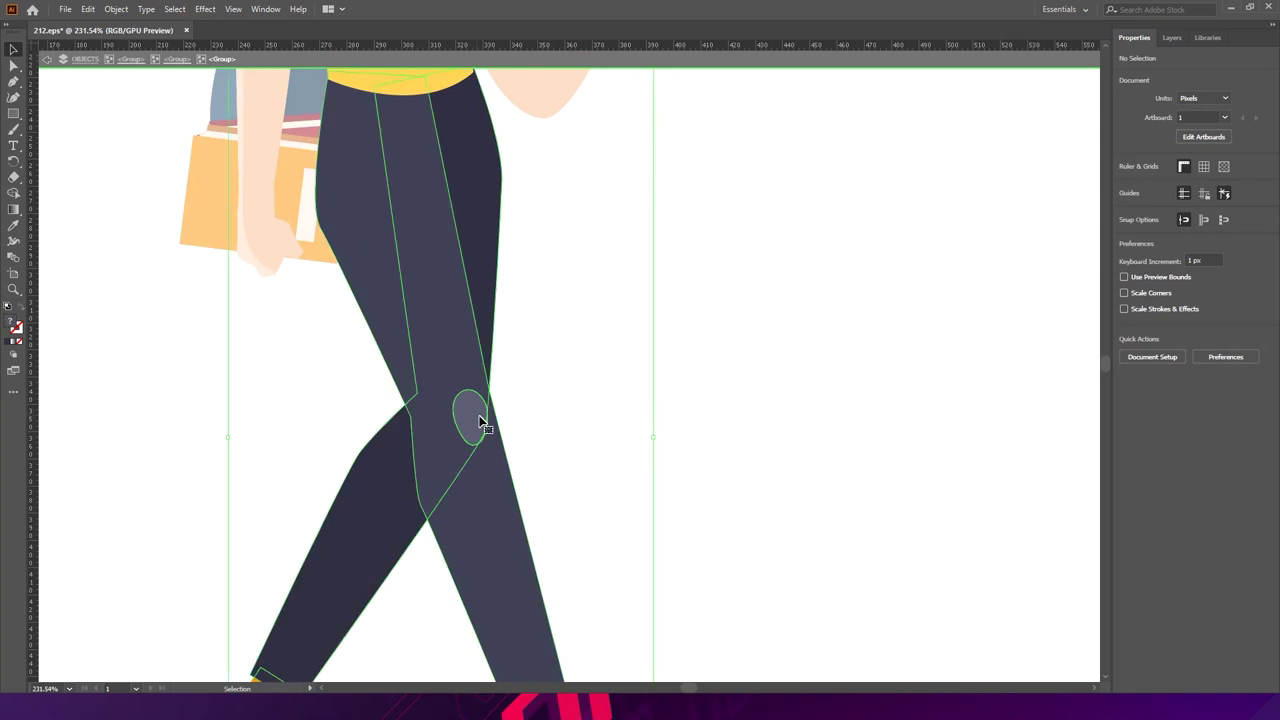
left_click(479, 421)
key("Delete")
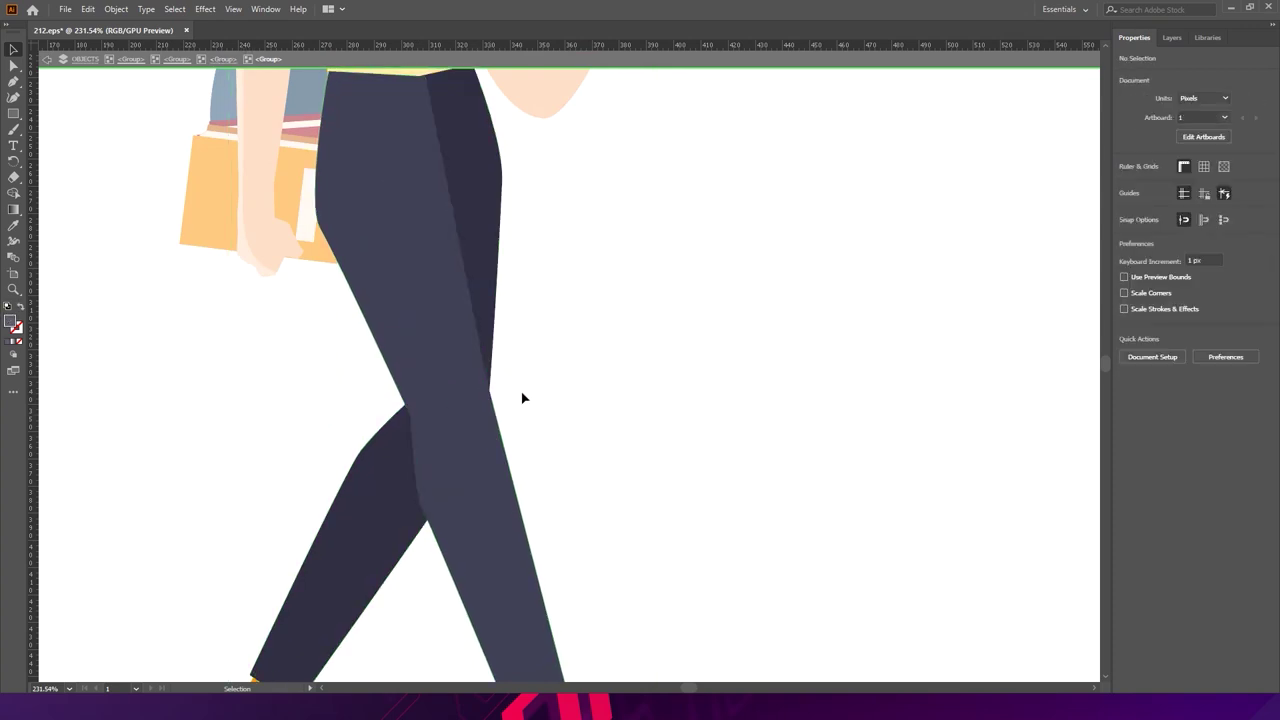
double_click(577, 395)
- Isolate the character's nested groups down to the group holding the front trouser leg
scroll(577, 377, "down", 3)
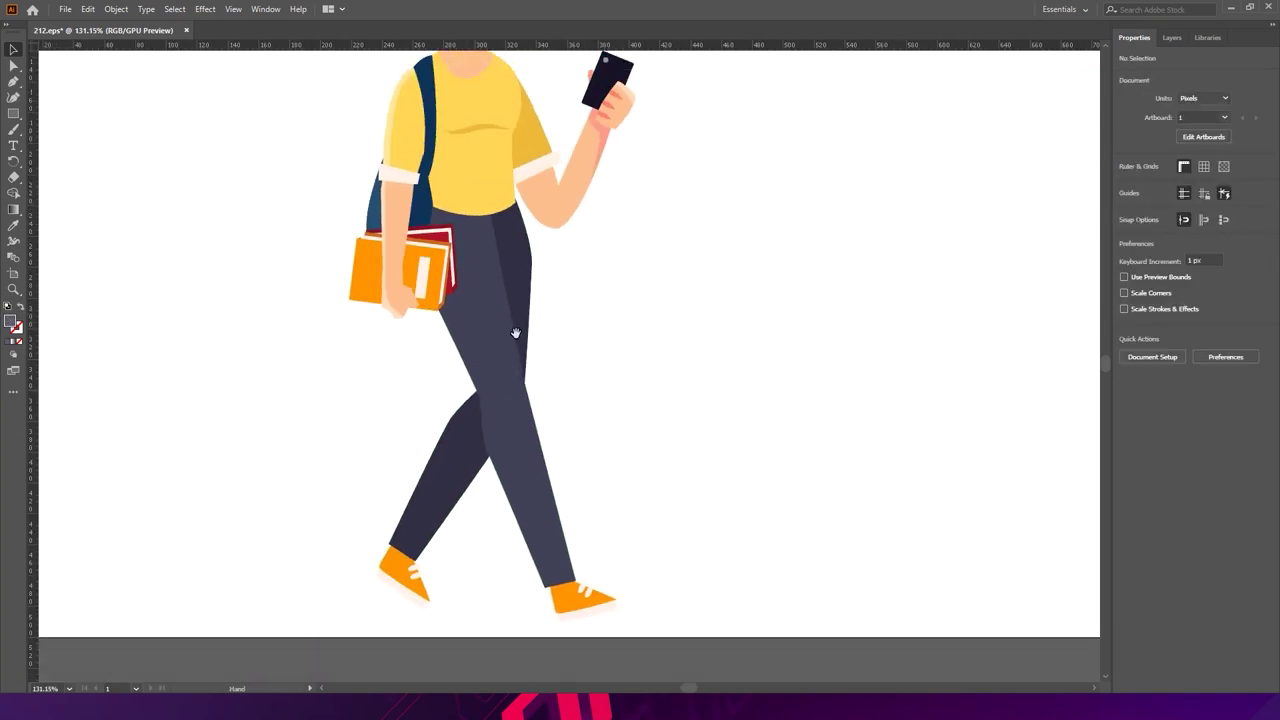
left_click_drag(508, 334, 461, 365)
scroll(461, 365, "up", 3)
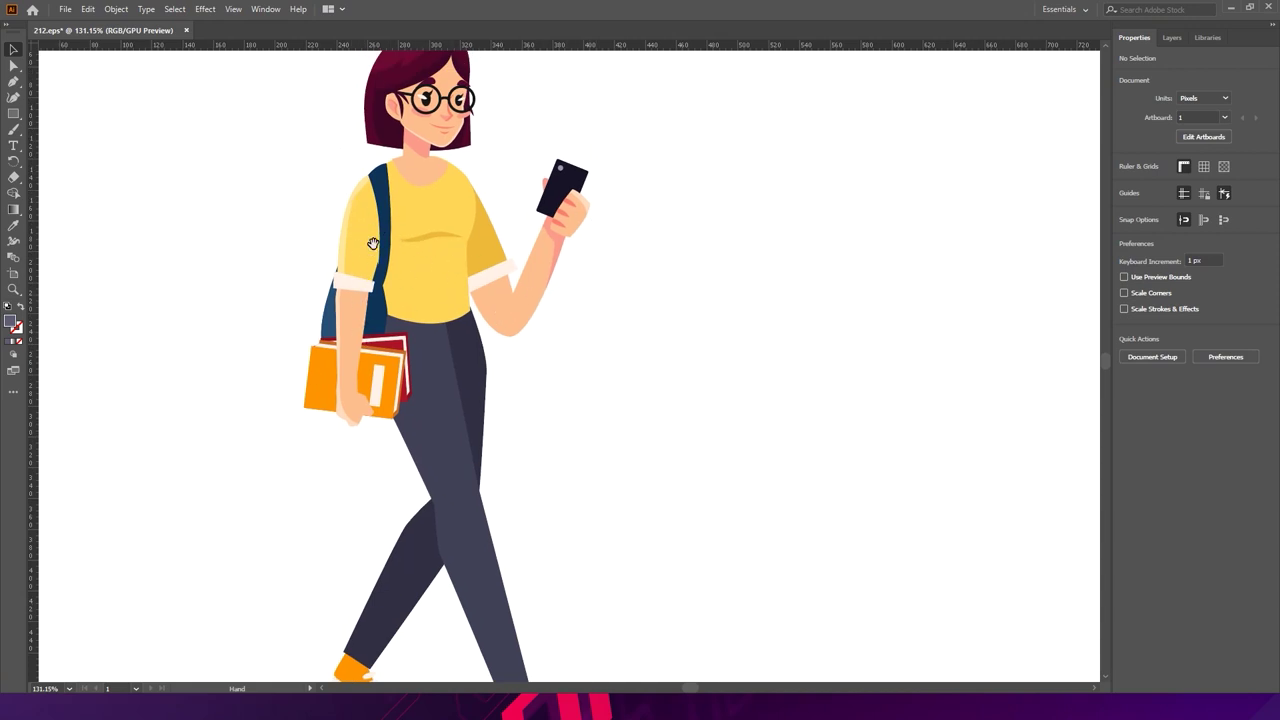
scroll(419, 200, "up", 3)
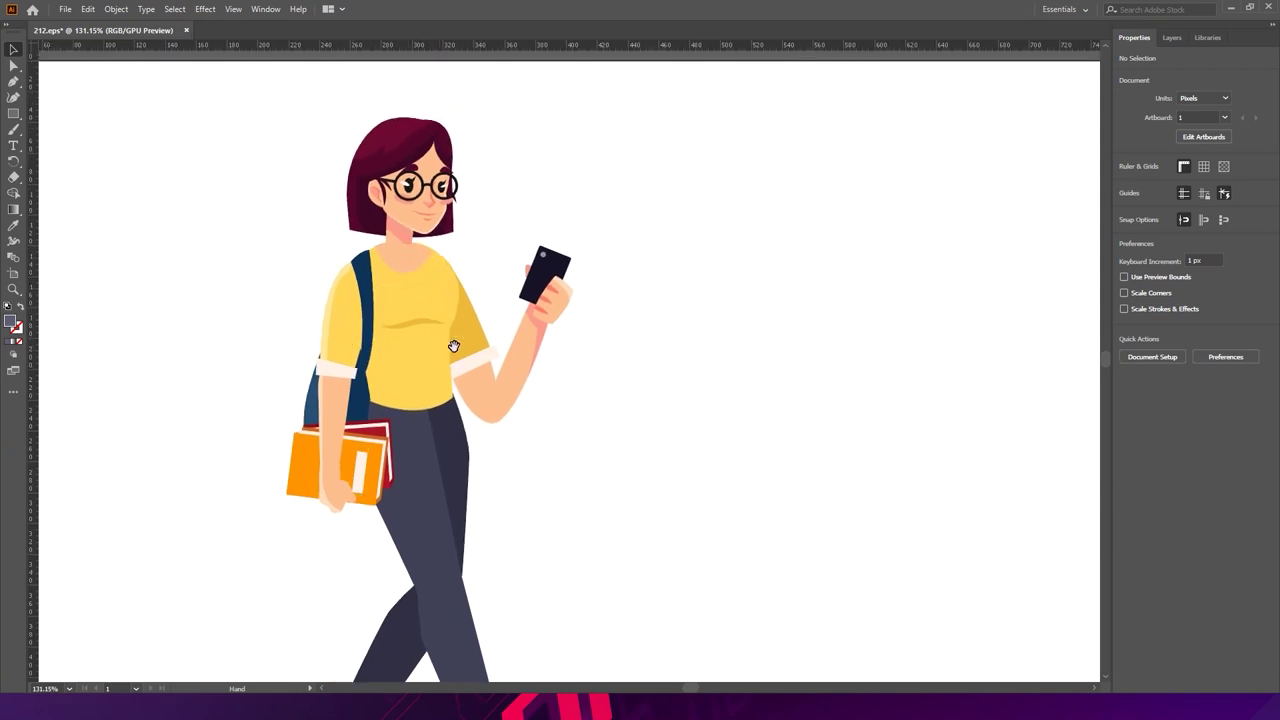
scroll(431, 329, "down", 2)
left_click_drag(499, 398, 482, 266)
left_click(463, 300)
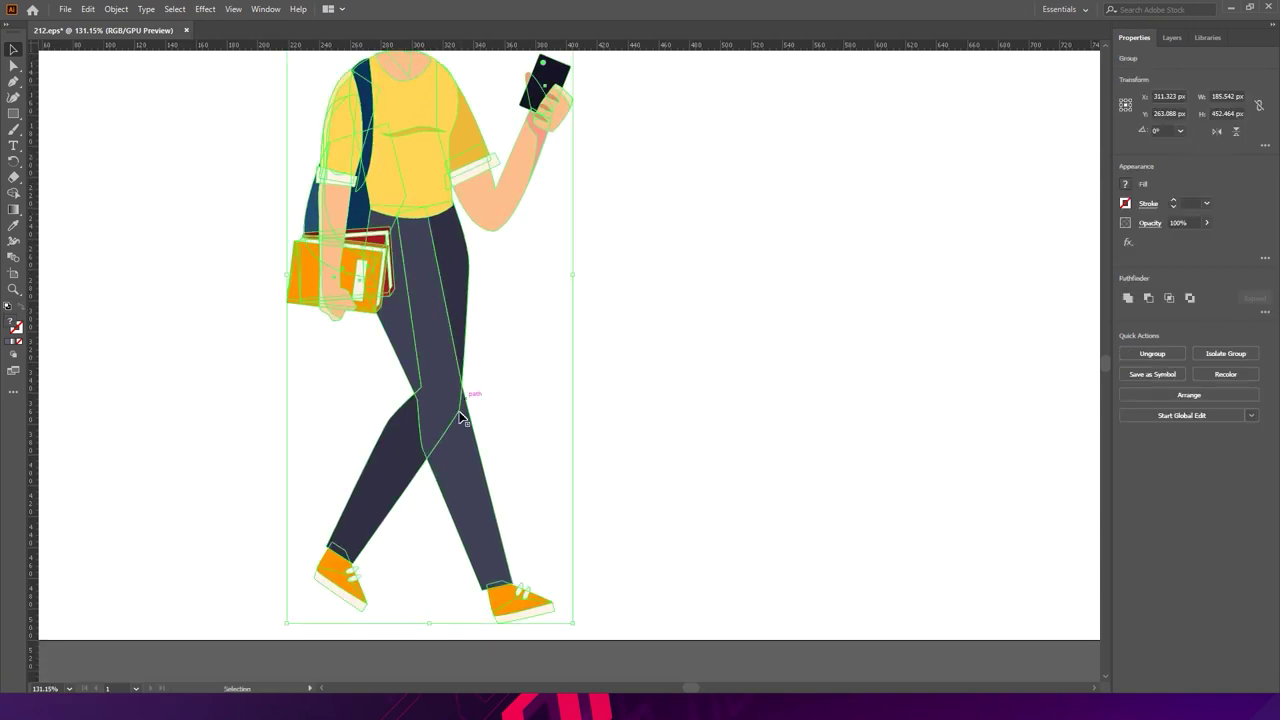
double_click(472, 477)
left_click(472, 477)
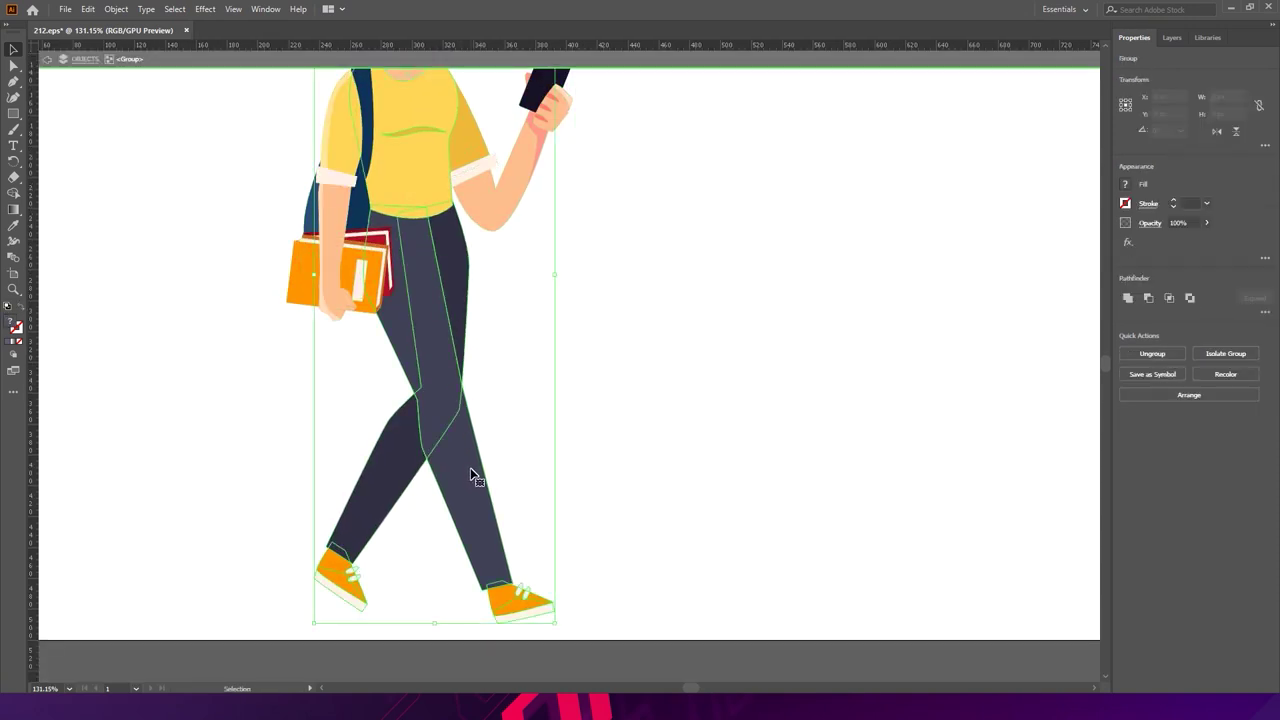
double_click(473, 478)
left_click(472, 477)
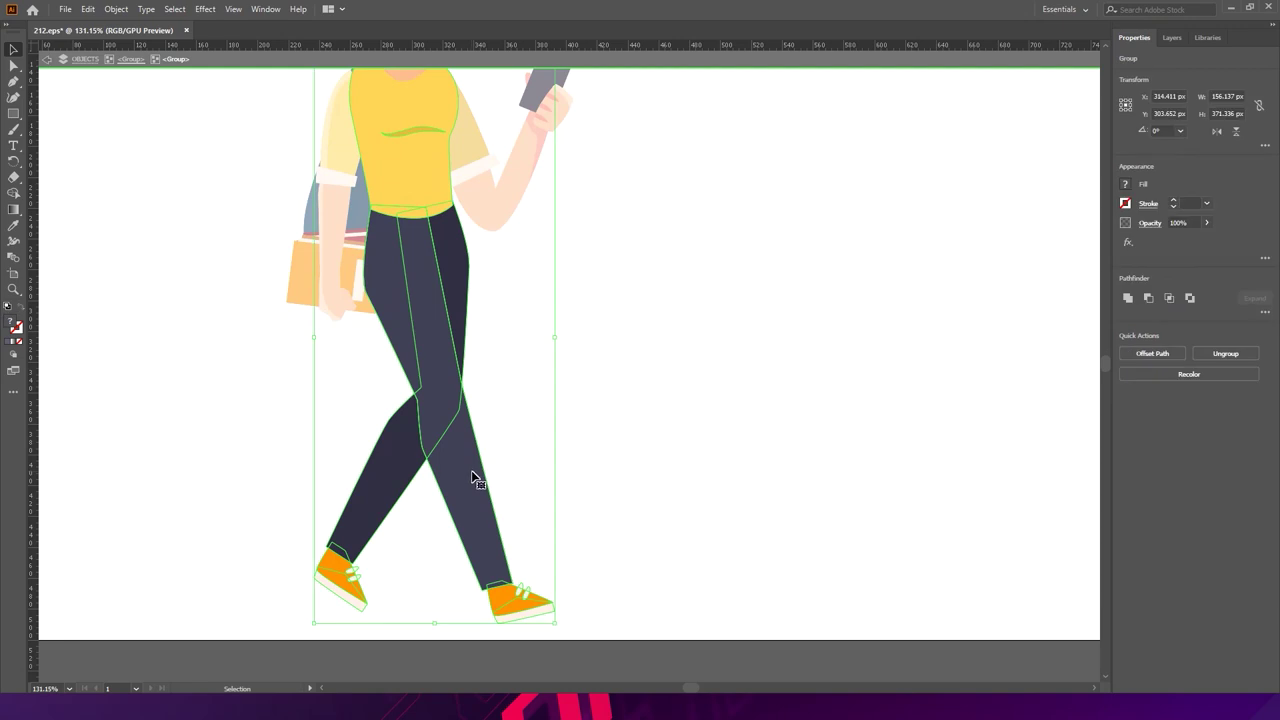
double_click(476, 479)
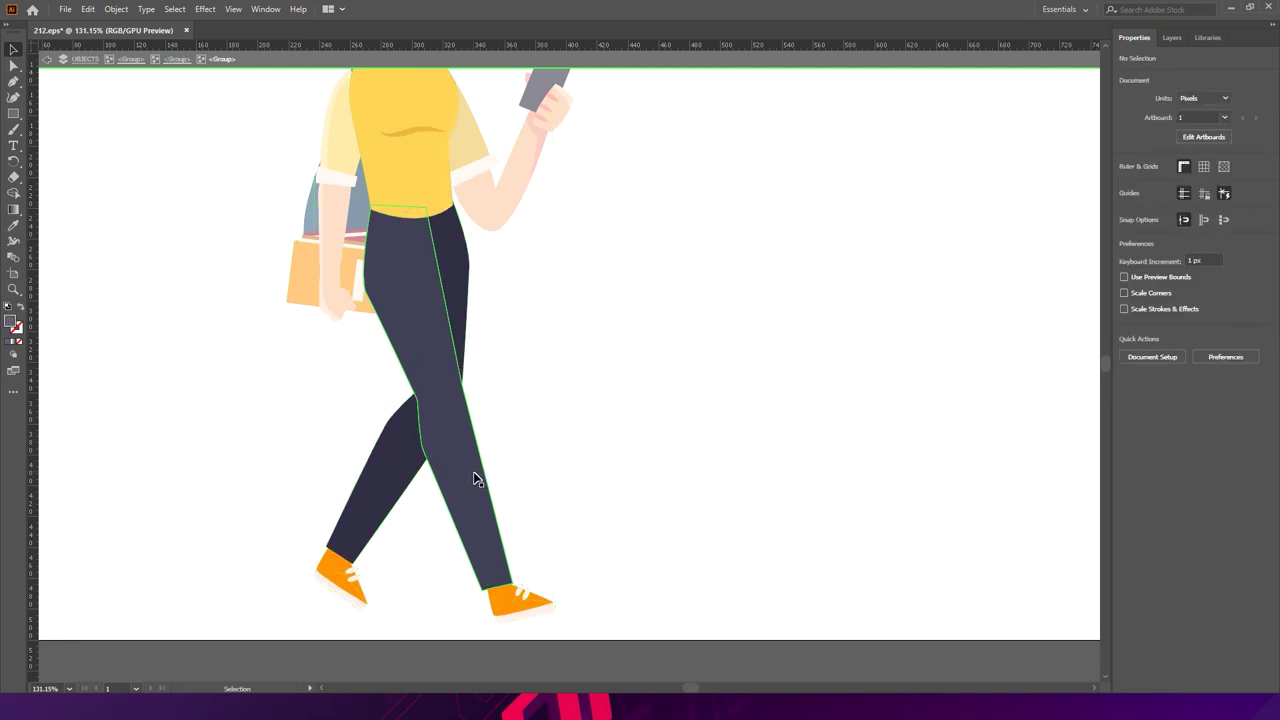
left_click(380, 256)
double_click(379, 249)
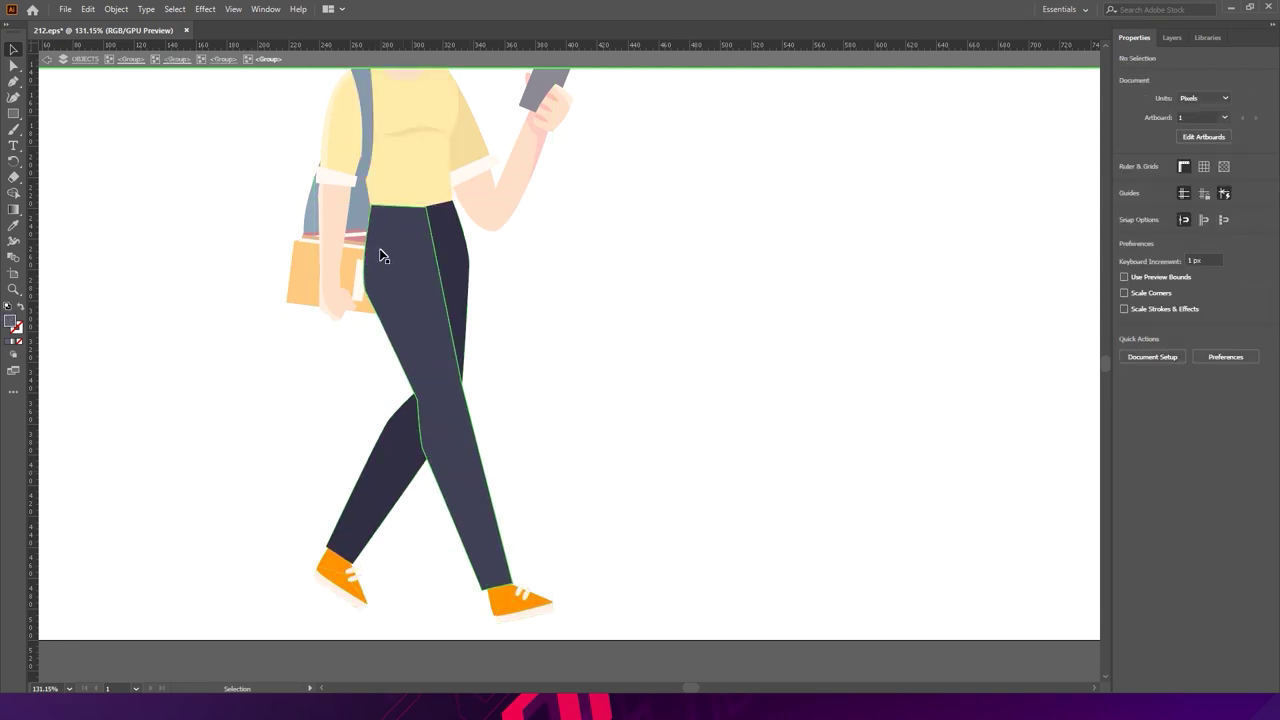
- Select the front trouser leg's path and isolate it from the rest of the group
left_click(457, 427)
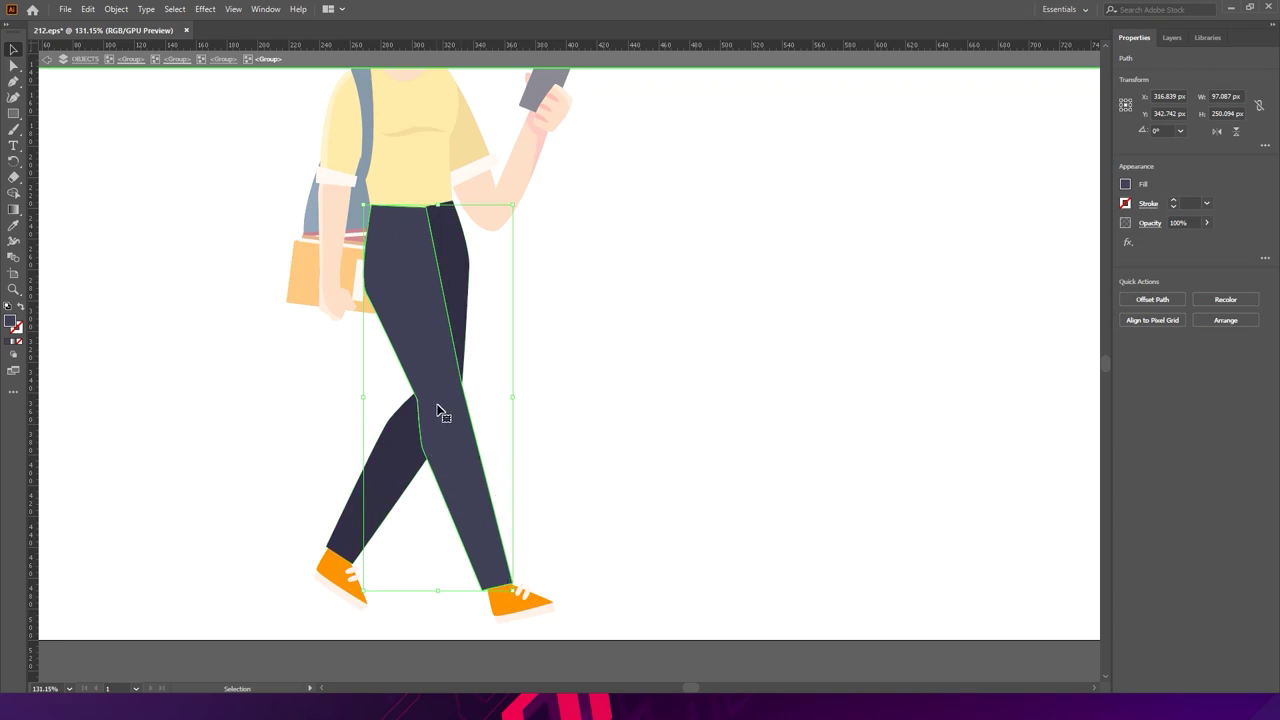
key("z")
left_click_drag(486, 417, 535, 421)
key("v")
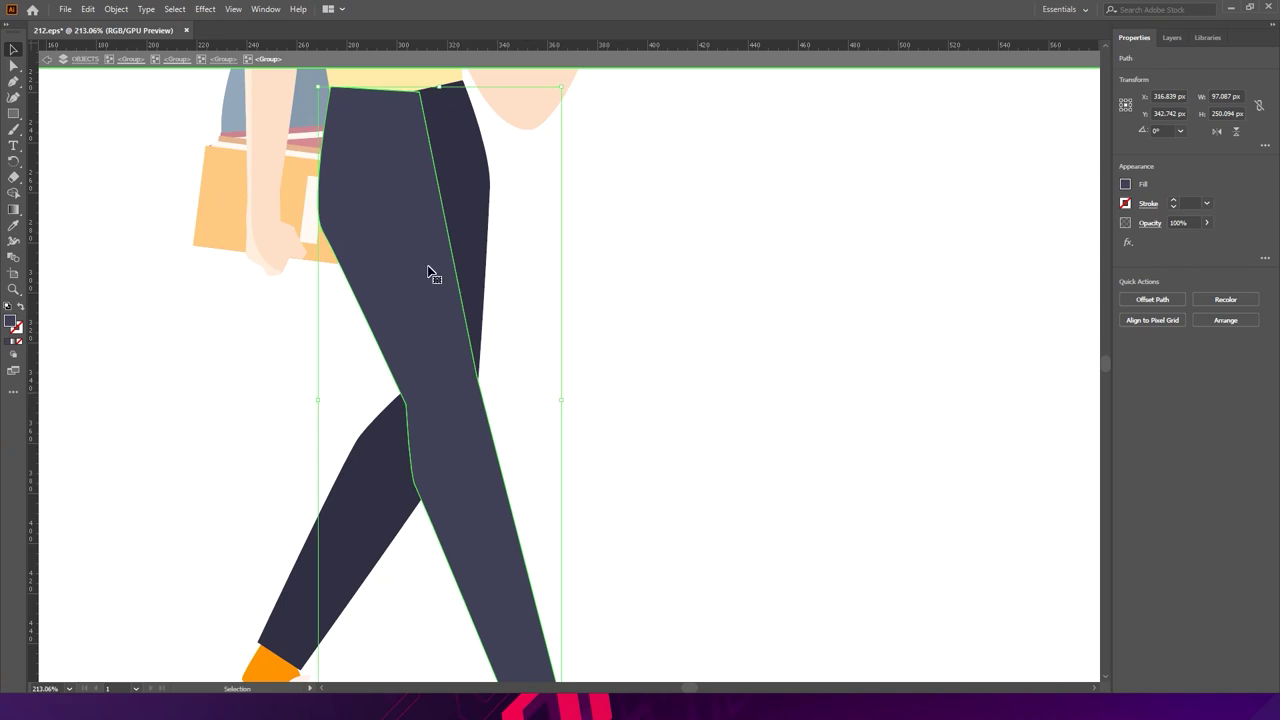
double_click(432, 383)
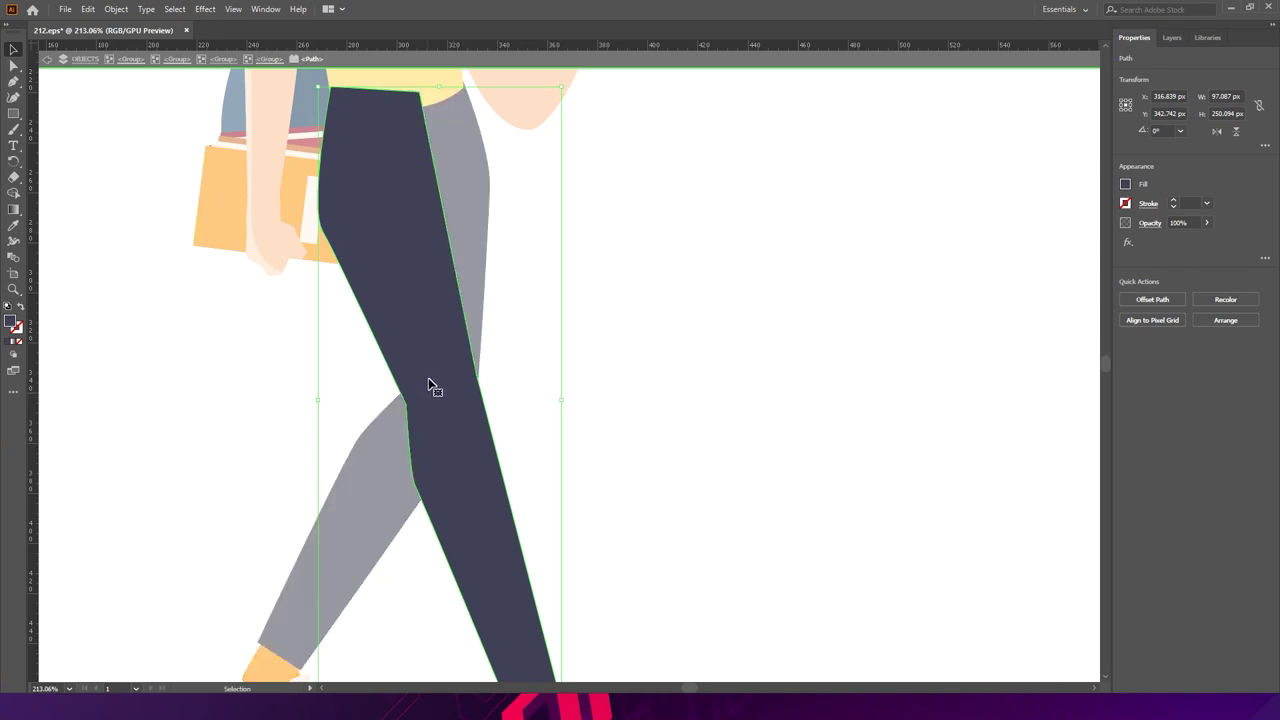
- Cut the front leg's path at the anchor points on both sides of the knee with the Scissors tool
key("z")
left_click_drag(425, 400, 467, 405)
key("v")
key("z")
mouse_move(394, 397)
left_mouse_down()
mouse_move(449, 411)
mouse_move(394, 394)
left_mouse_up()
key("v")
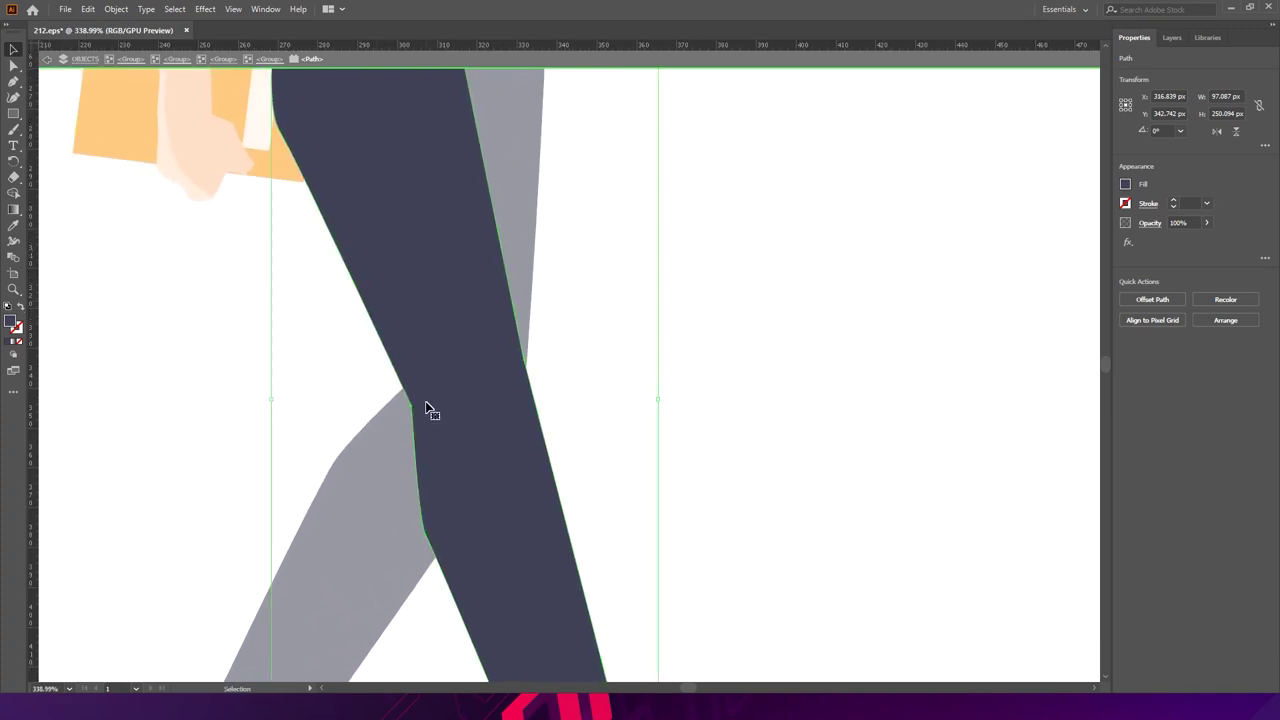
left_click(16, 180)
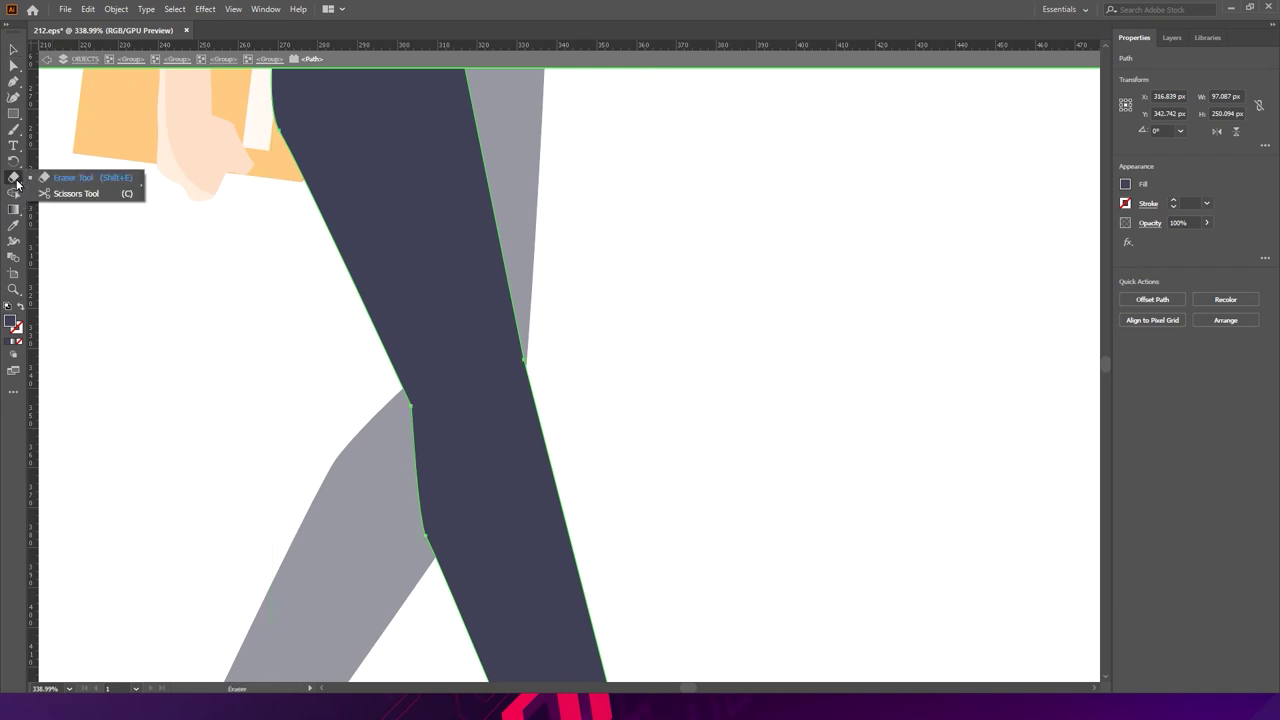
left_click(76, 193)
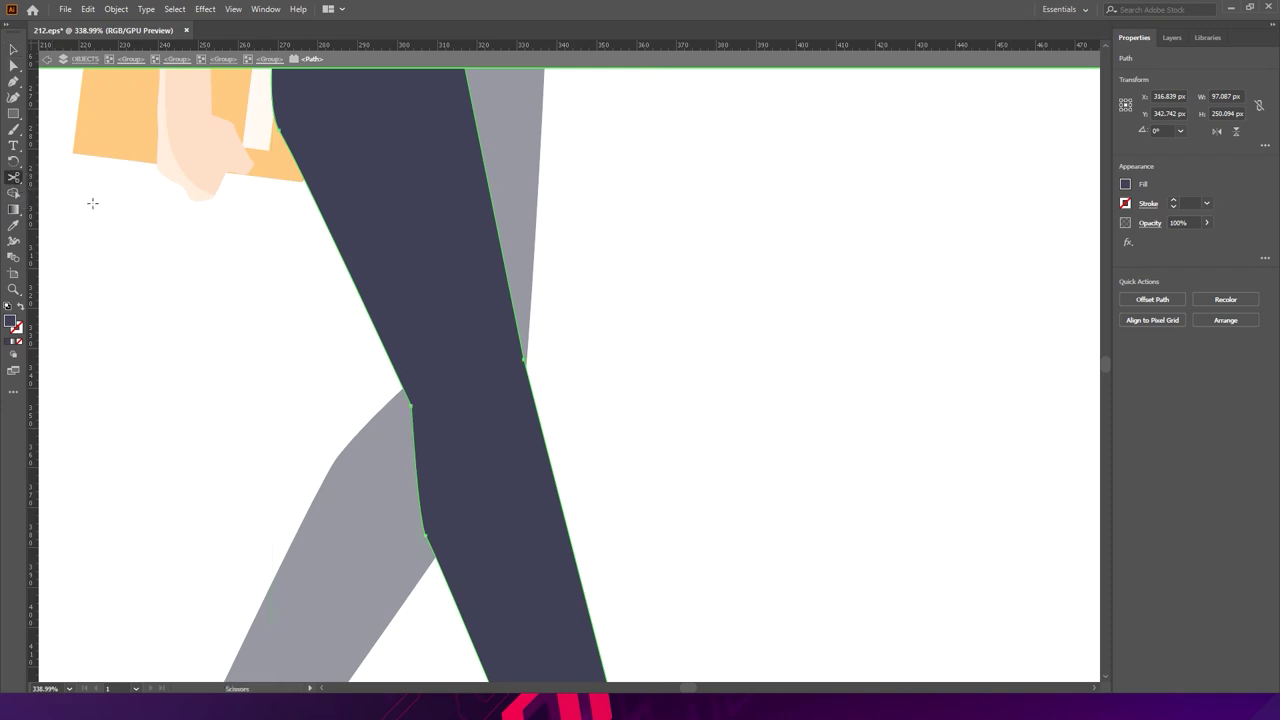
left_click(412, 407)
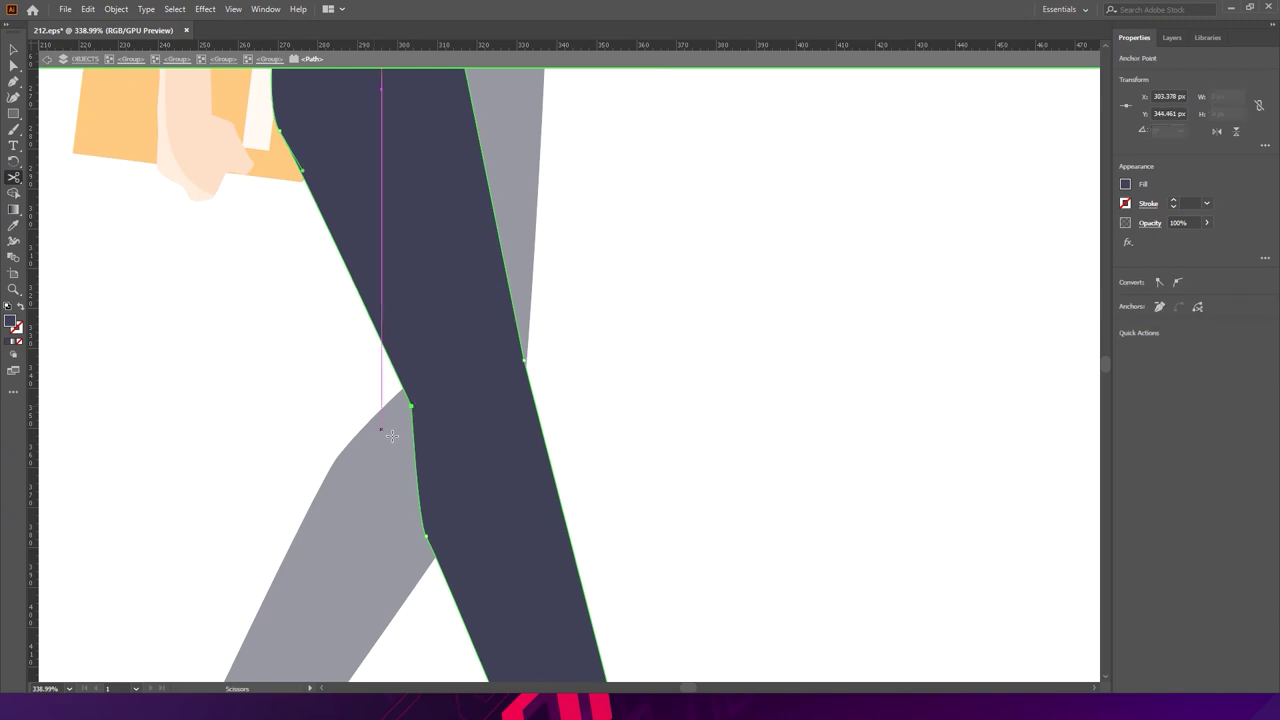
left_click(525, 364)
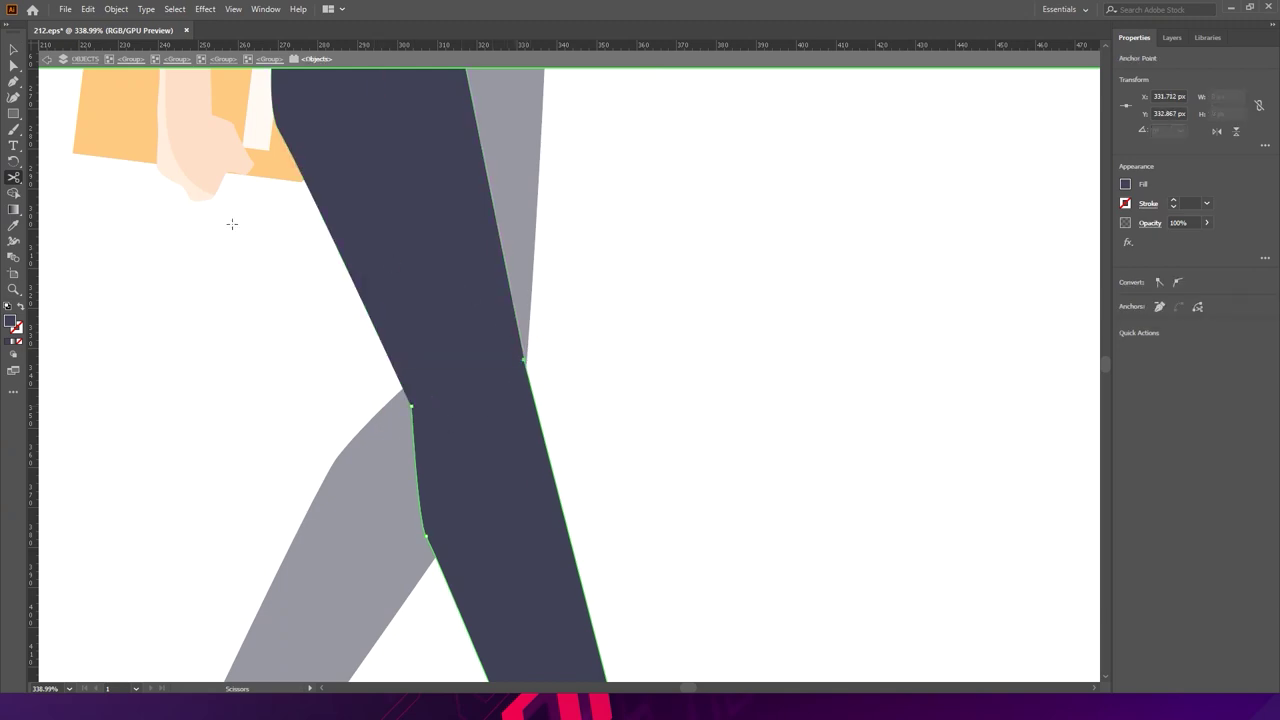
left_click(13, 49)
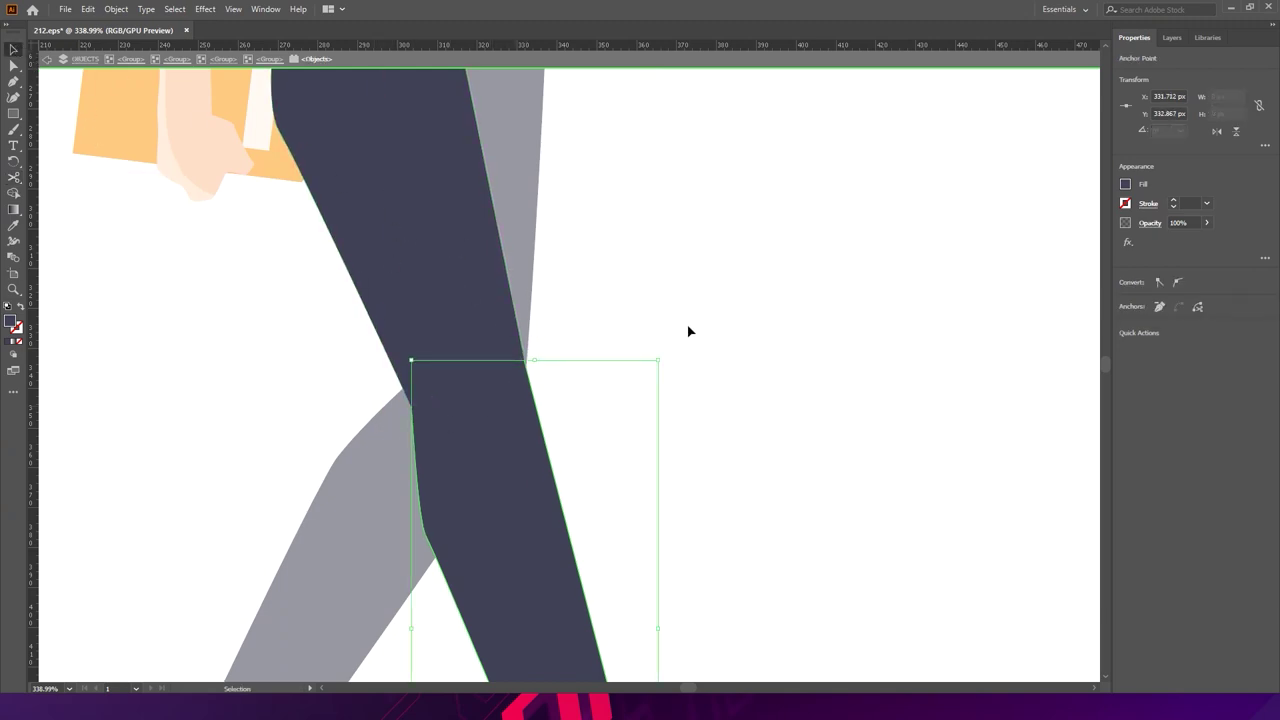
- Try shifting the lower leg piece sideways to test the knee cut, and undo the move
left_click(580, 357)
left_click_drag(540, 414, 667, 408)
left_click(706, 368)
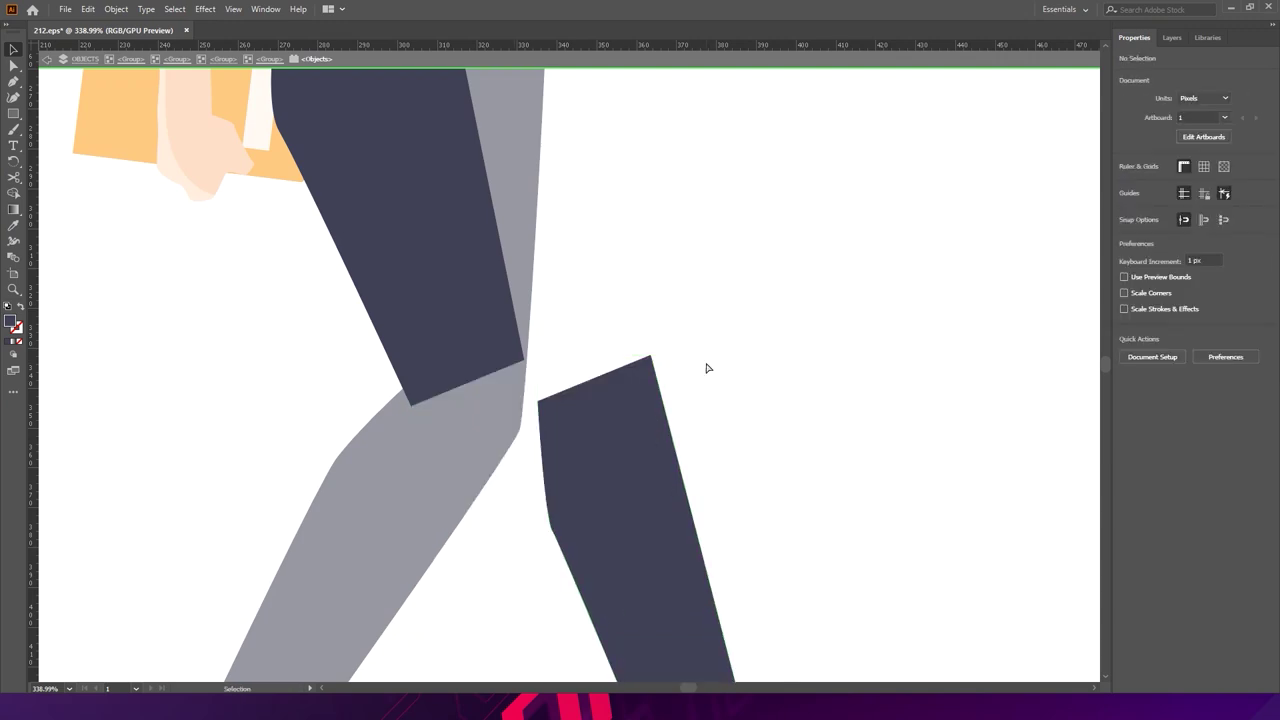
key("ctrl+z")
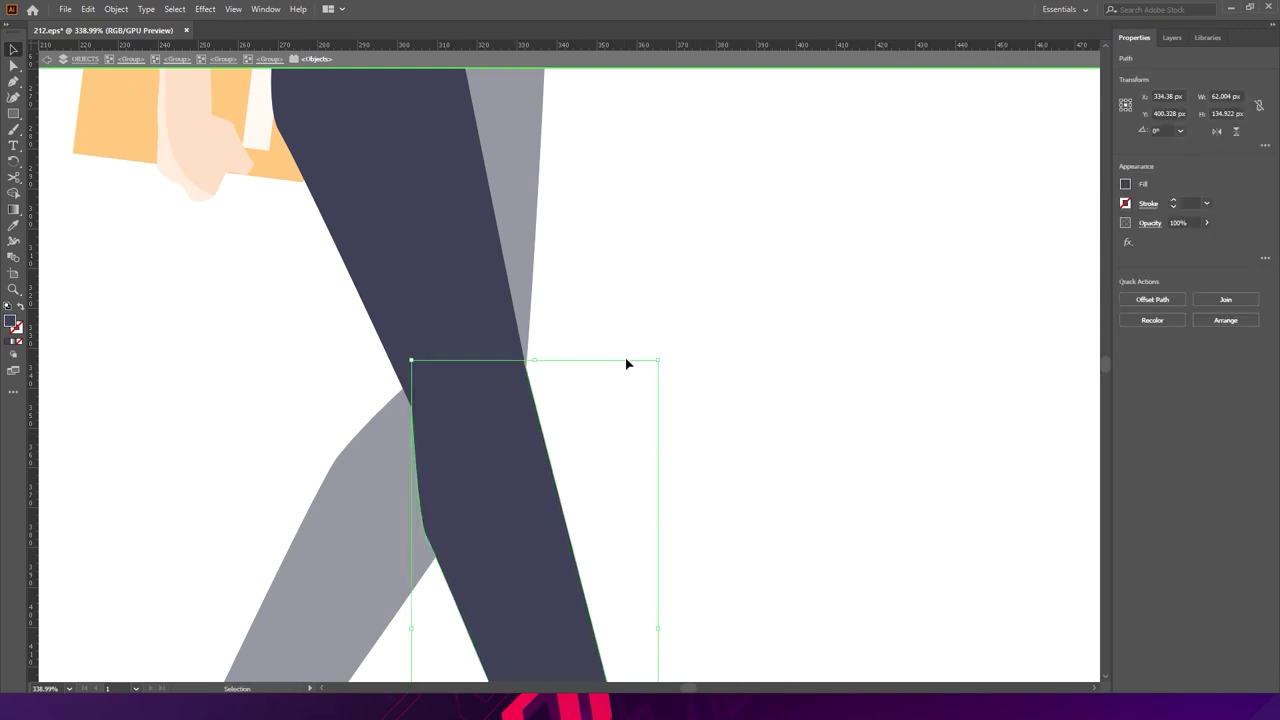
- Move the thigh piece sideways to about X 342, Y 276 px and examine its cut edge
left_click(626, 338)
left_click_drag(485, 337, 655, 332)
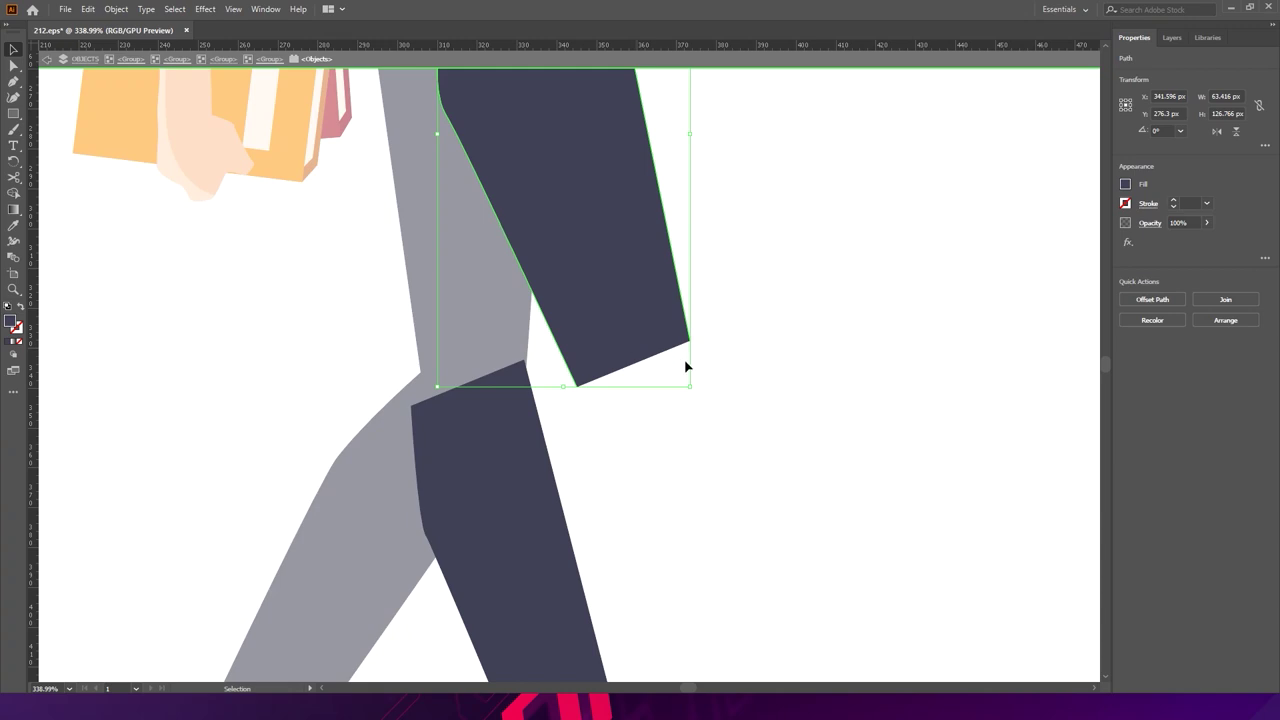
key("ctrl+shift+b")
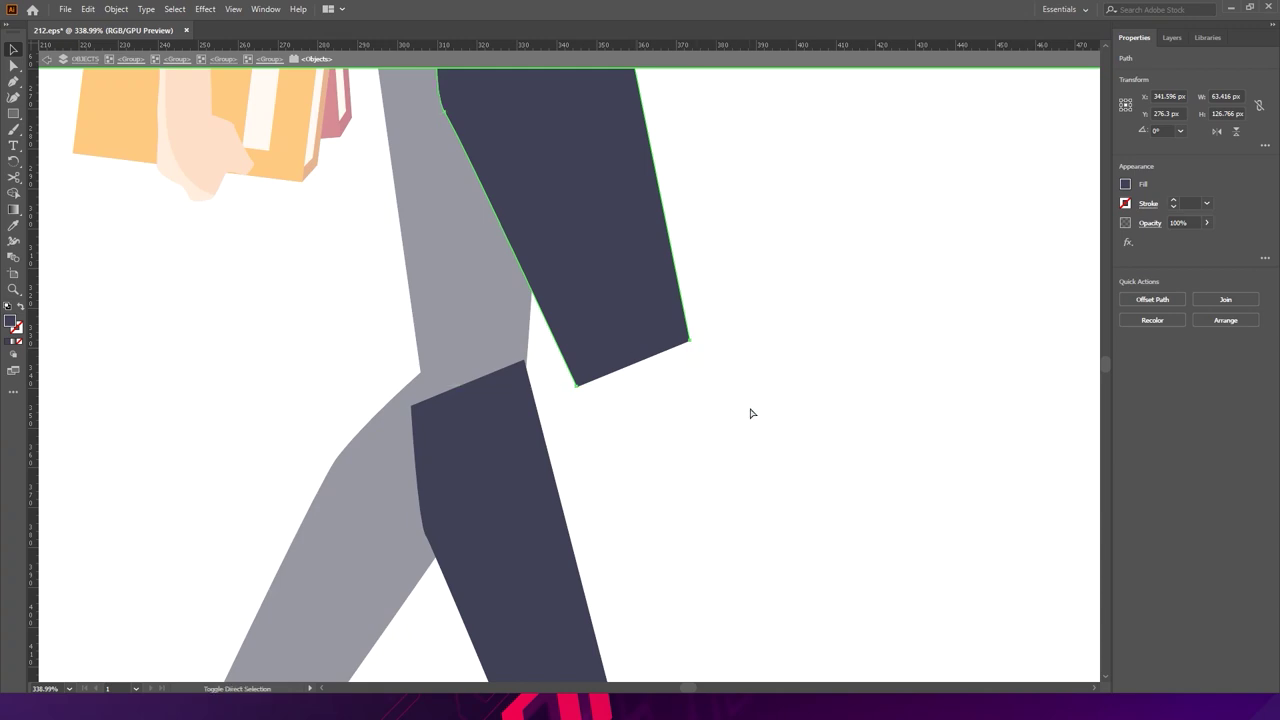
key("ctrl")
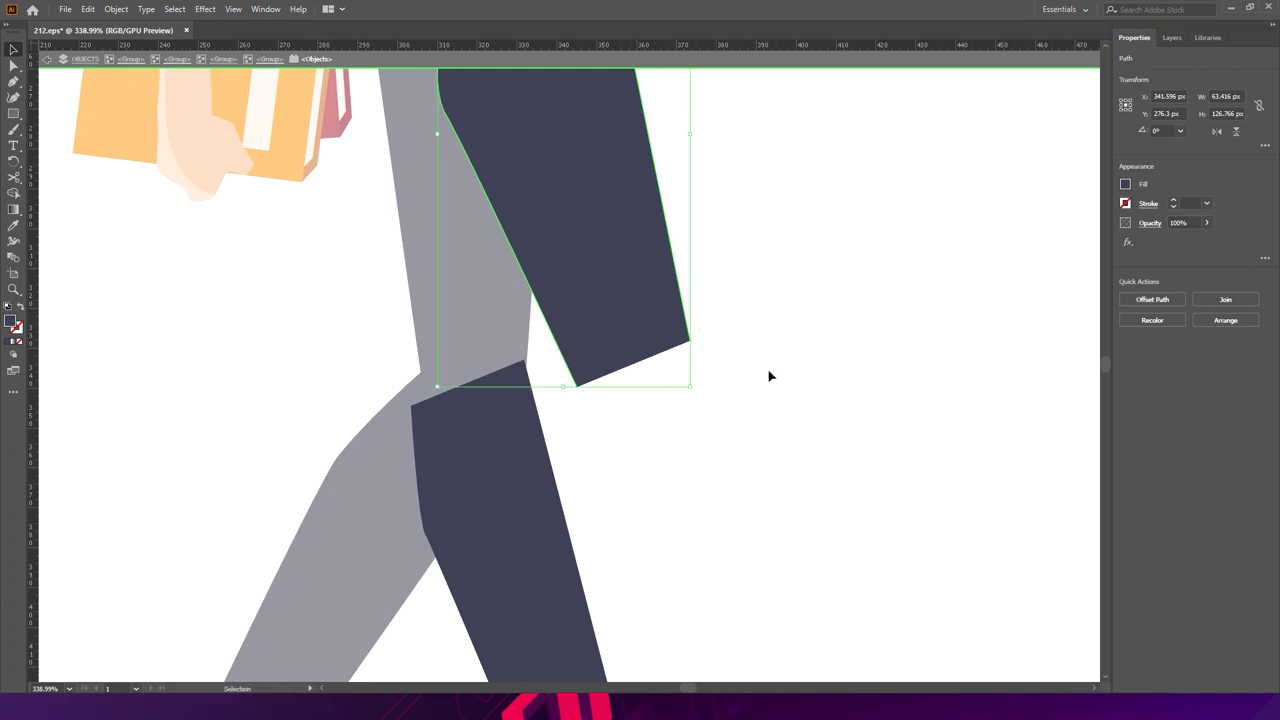
key("v")
scroll(630, 364, "up", 5)
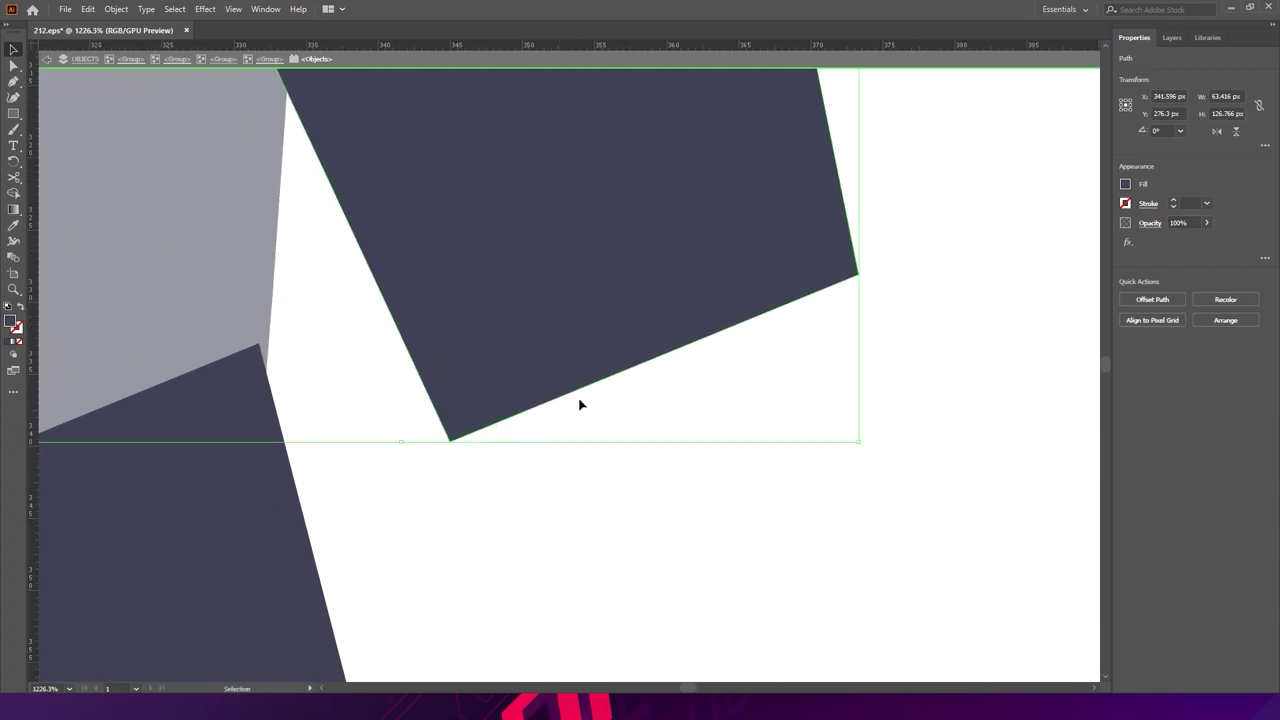
scroll(845, 289, "down", 2)
- Inspect the lower leg's cut edge and move the thigh piece back onto the knee, at about X 300, Y 281 px
left_click(380, 388)
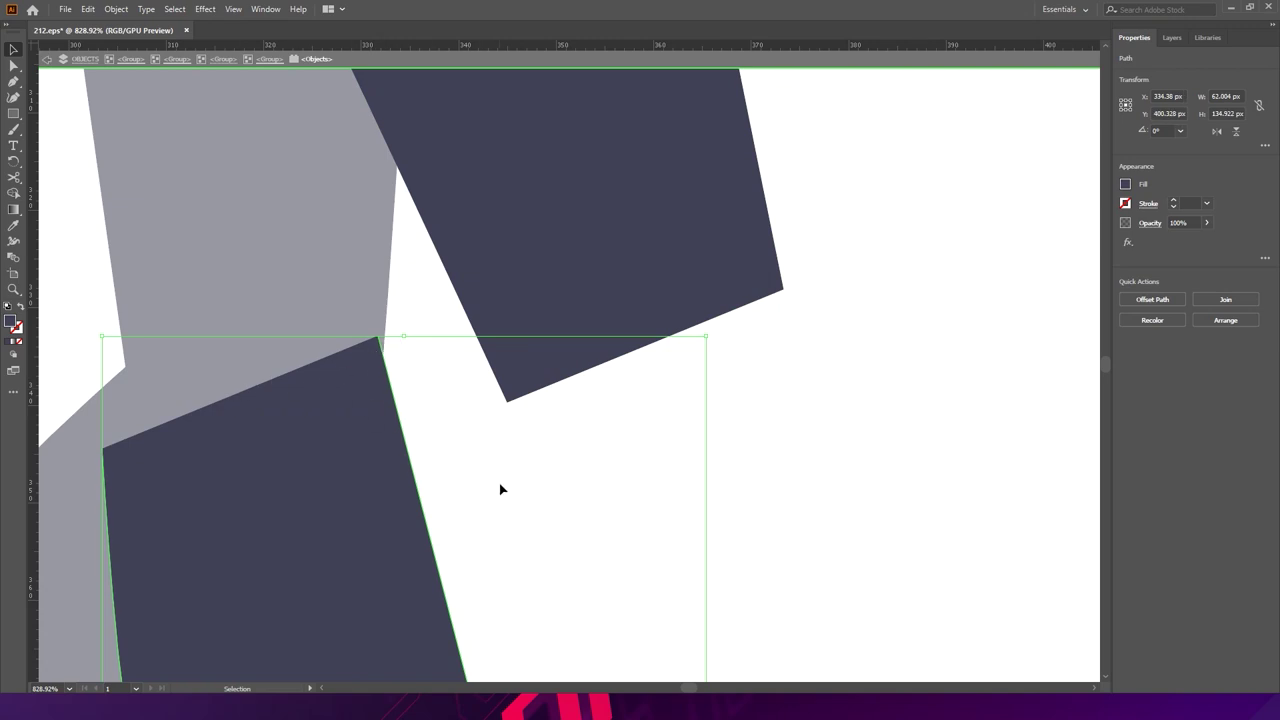
key("a")
key("v")
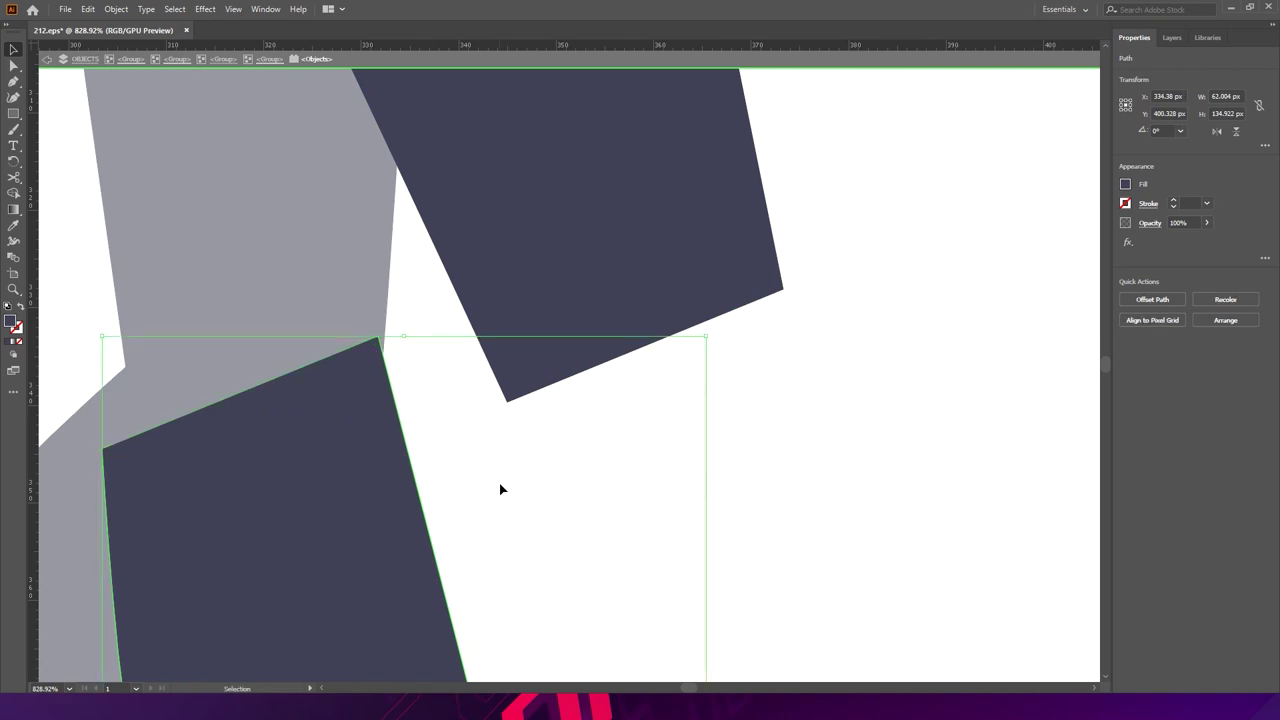
scroll(471, 280, "down", 2)
left_click(517, 270)
left_click_drag(517, 270, 288, 302)
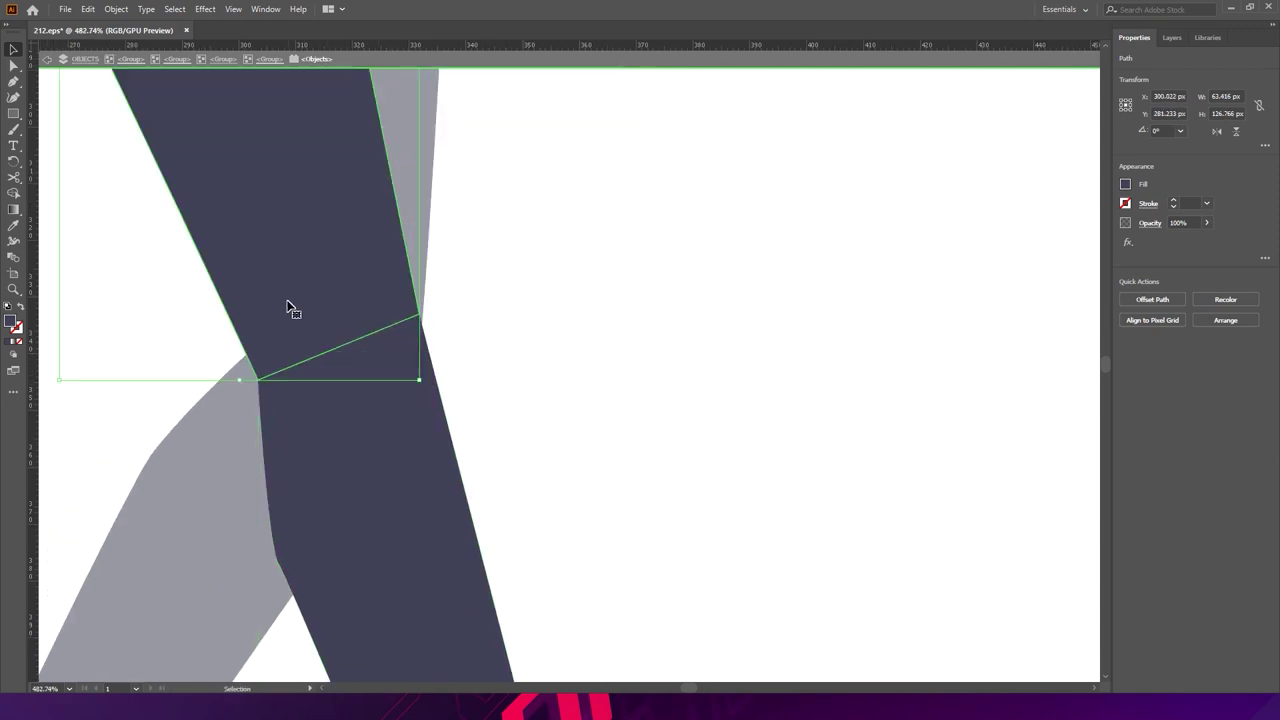
- Try shifting the thigh piece sideways to about X 334 px to inspect its cut edge, and undo the move
left_click(521, 315)
scroll(521, 313, "down", 5)
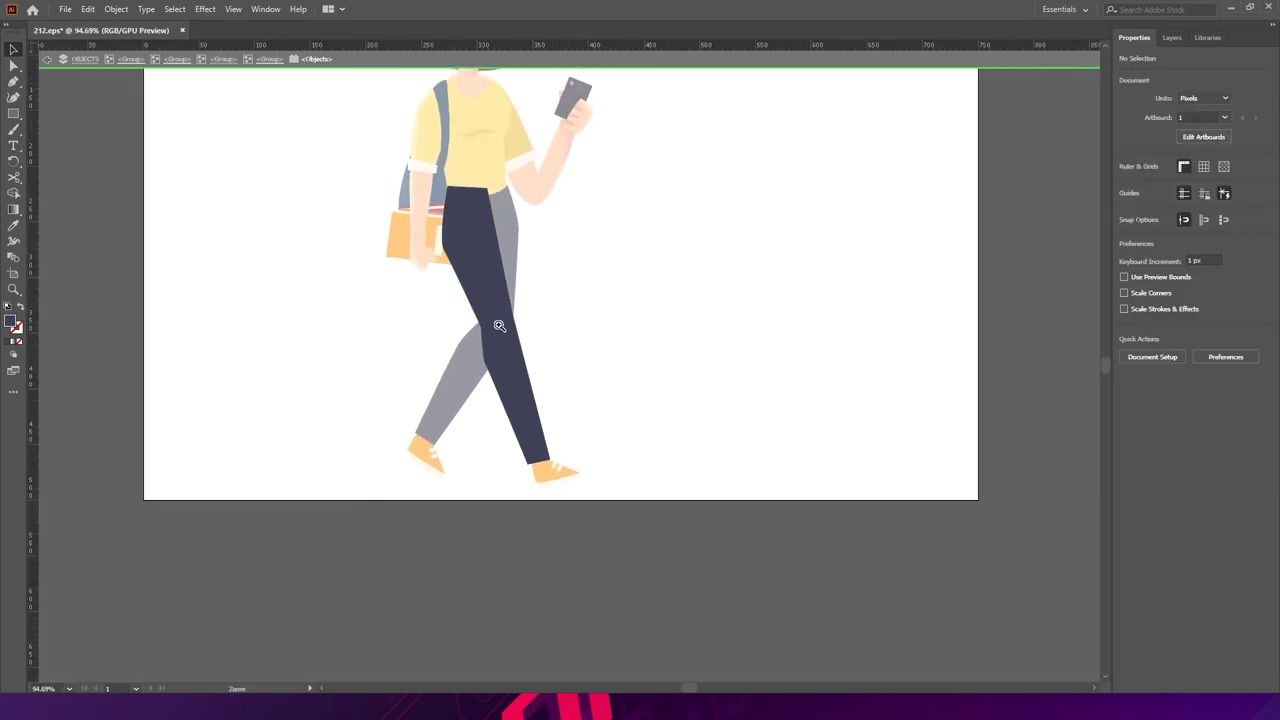
scroll(486, 319, "up", 5)
left_click_drag(557, 288, 684, 324)
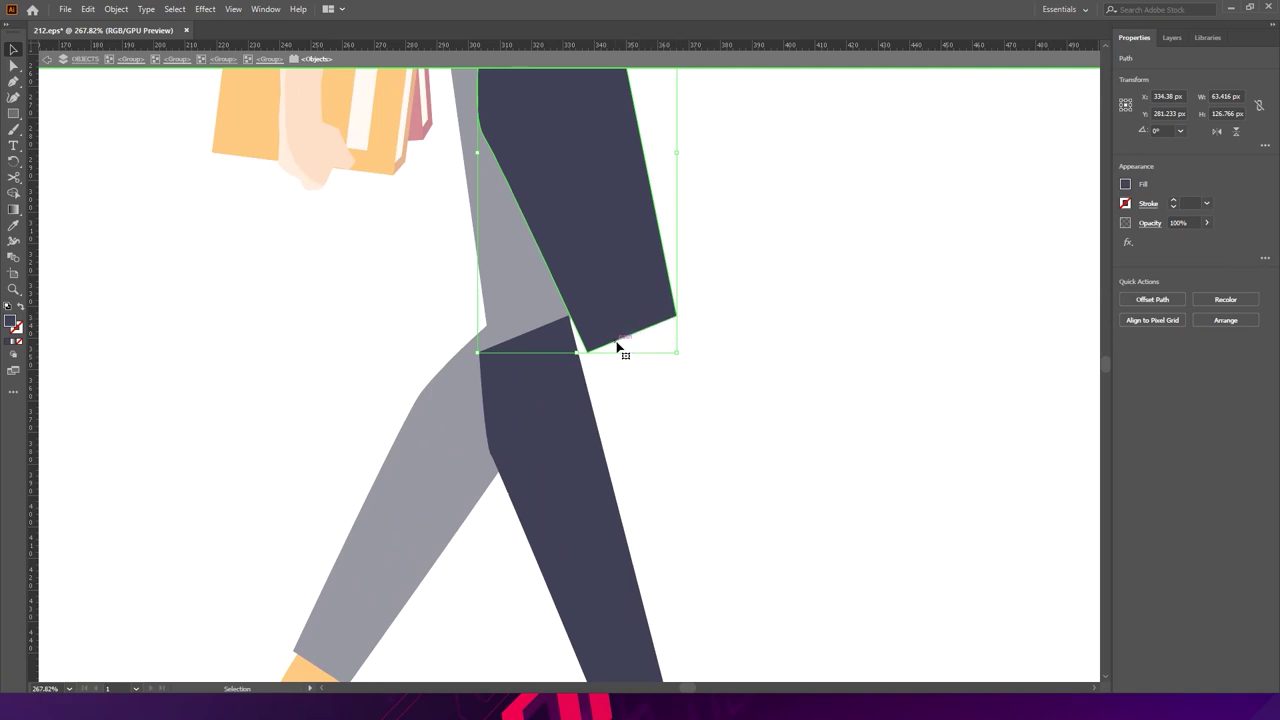
key("a")
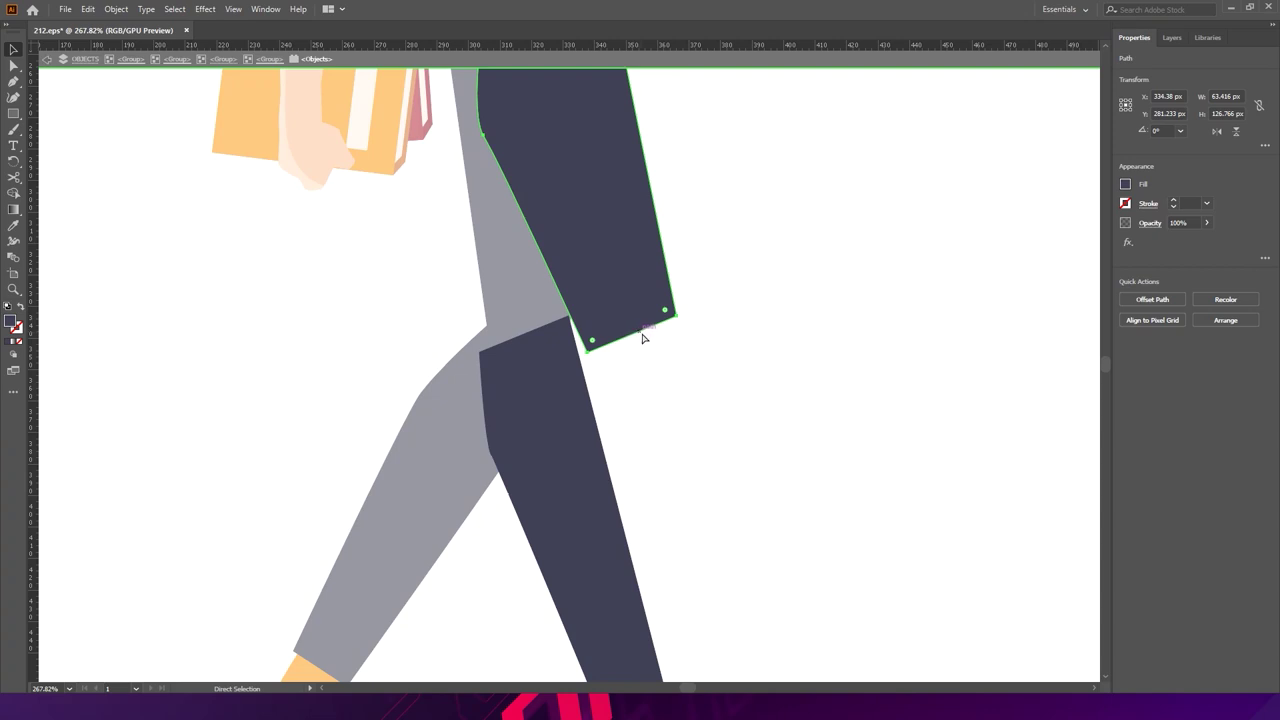
key("ctrl+z")
key("v")
scroll(566, 294, "down", 3)
- Try rotating the front lower leg piece backwards with the Rotate tool to test the knee bend, and undo the rotation
left_click(597, 403)
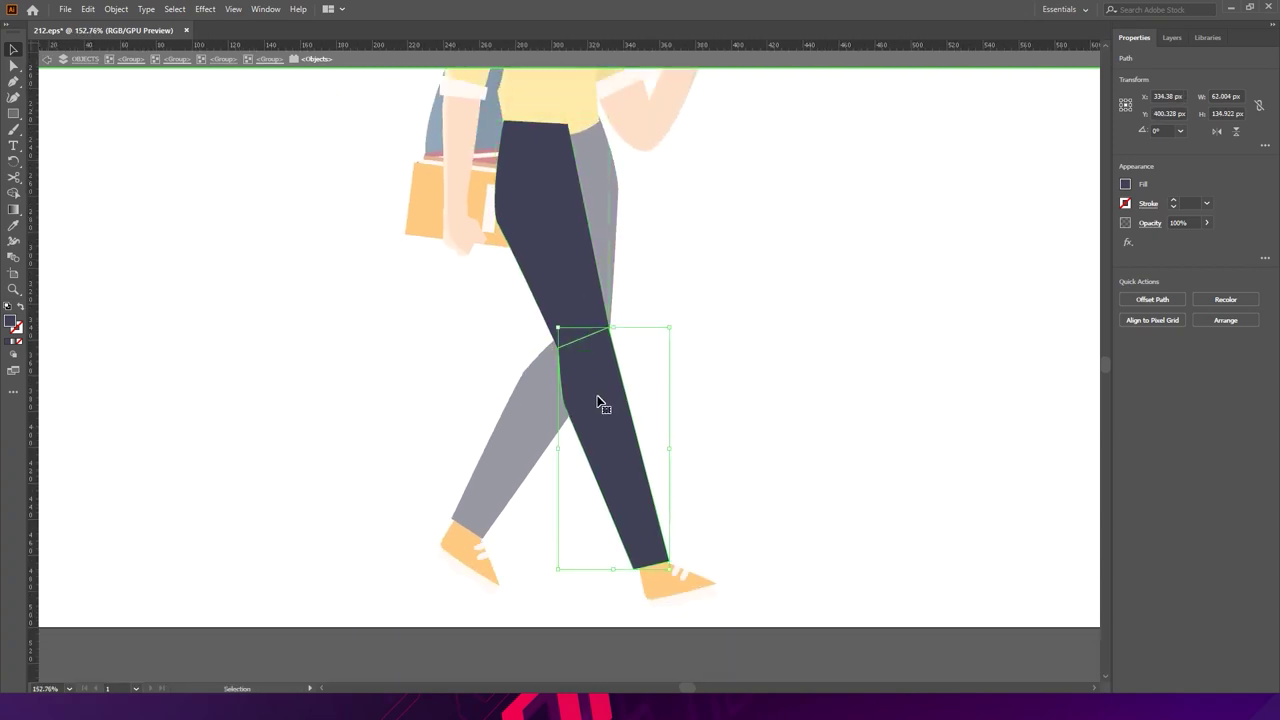
left_click(346, 328)
left_click(567, 389)
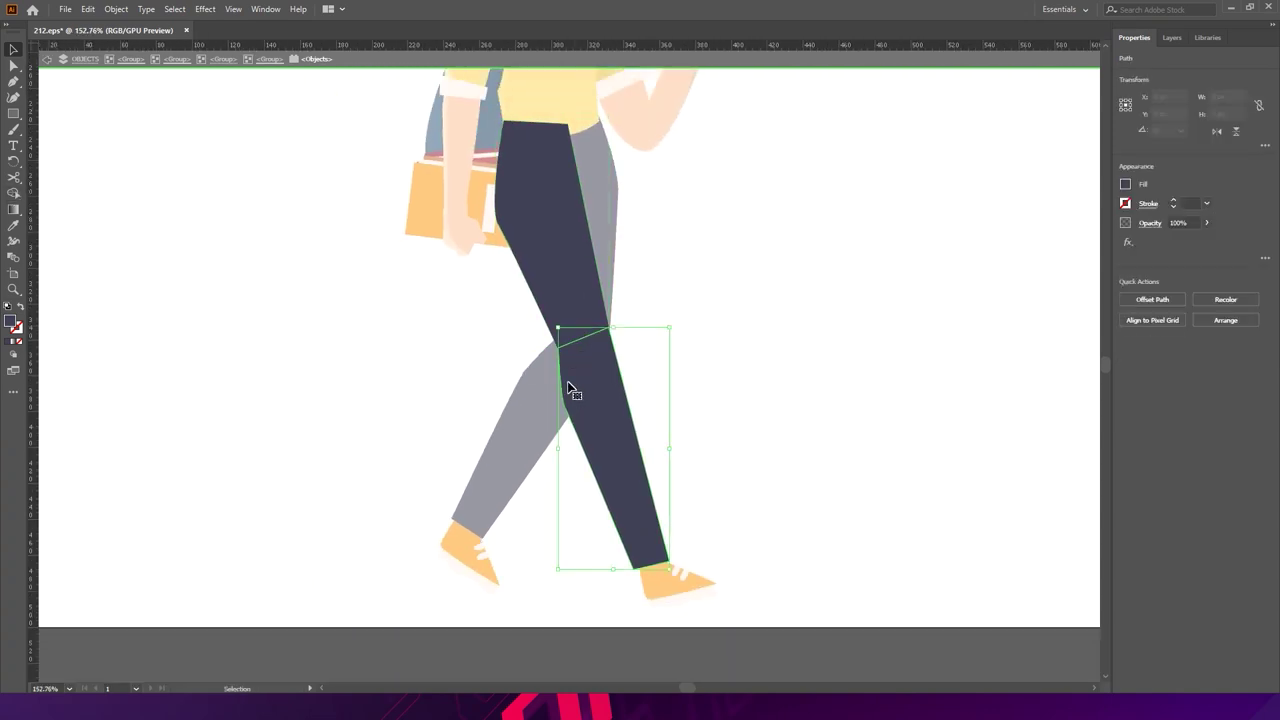
left_click(15, 164)
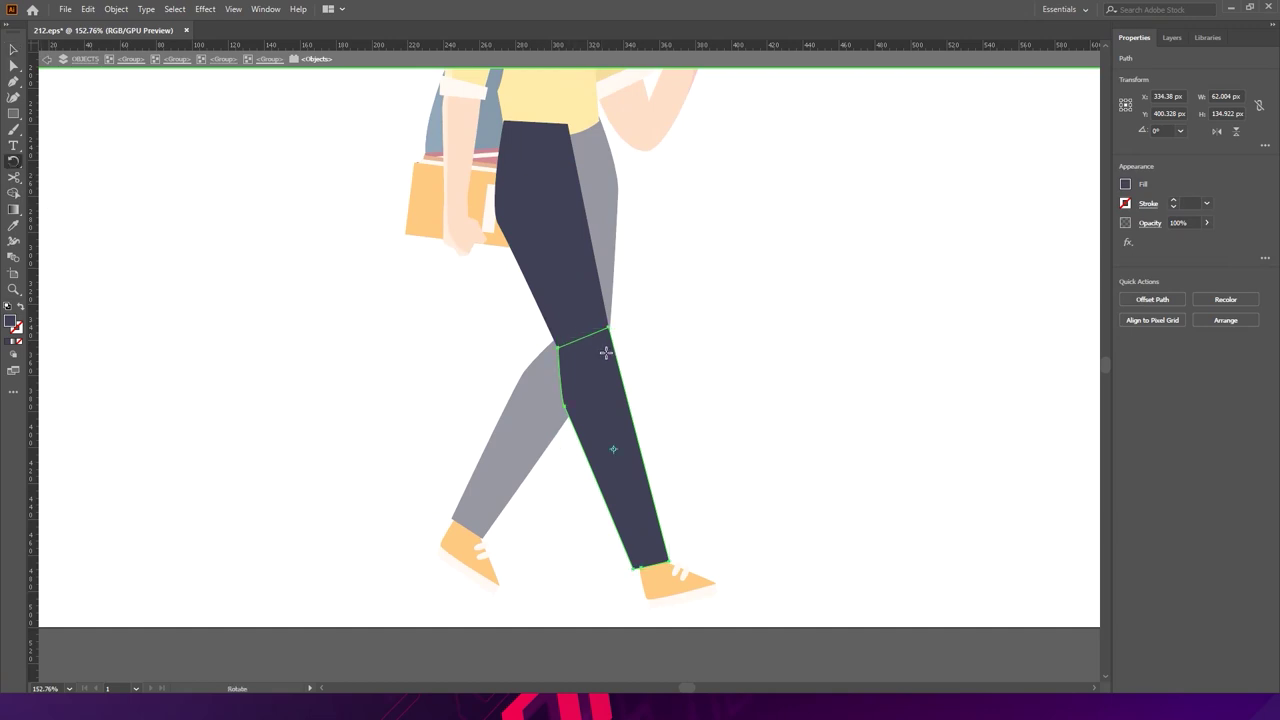
left_click_drag(636, 471, 430, 434)
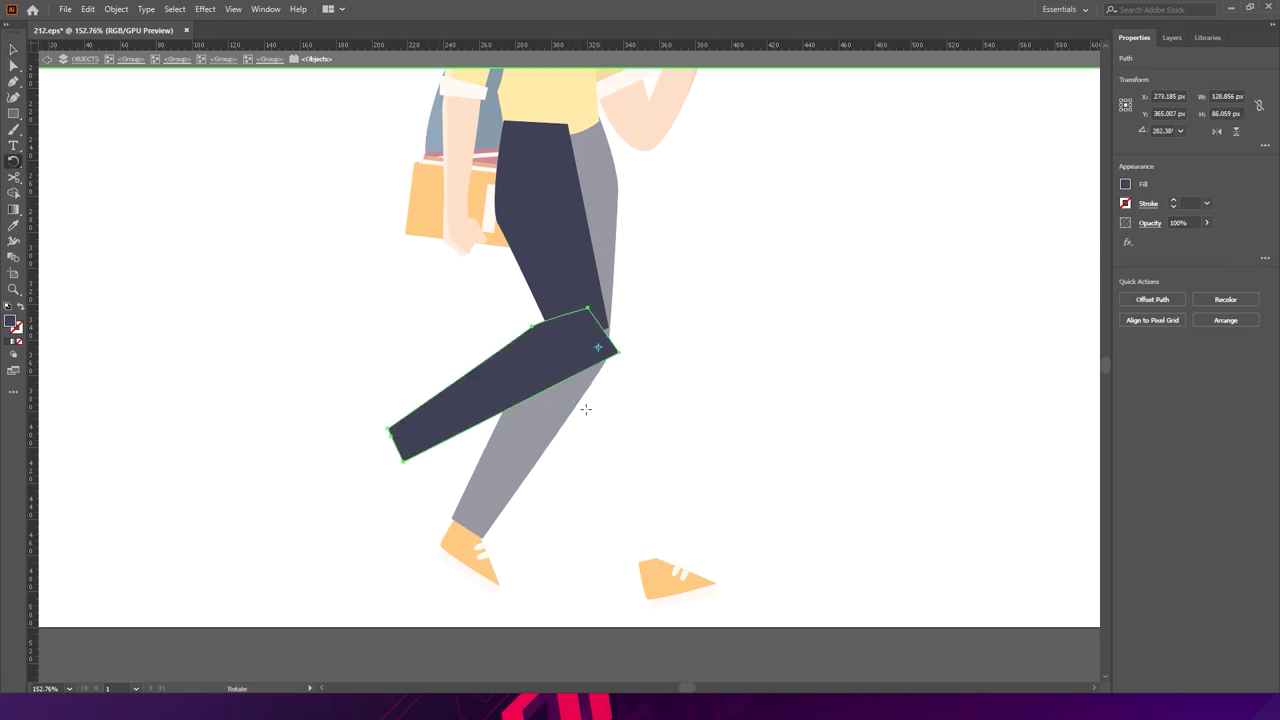
left_click(13, 49)
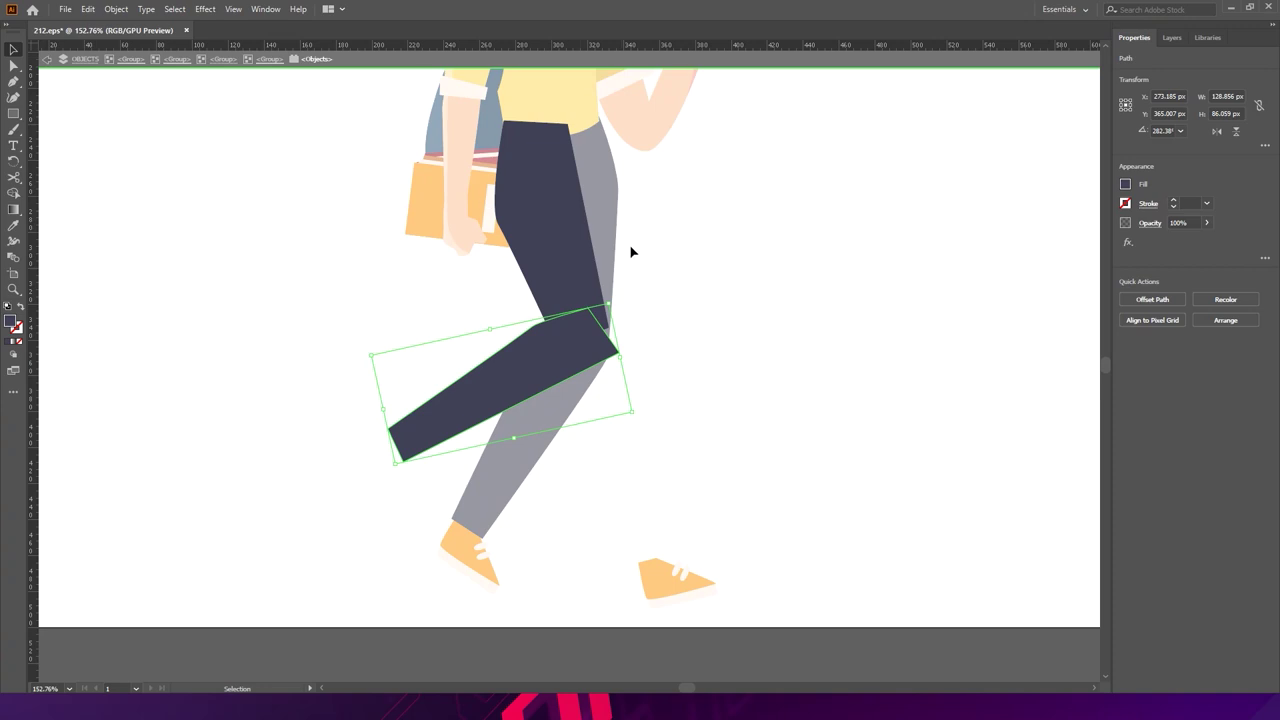
left_click(708, 340)
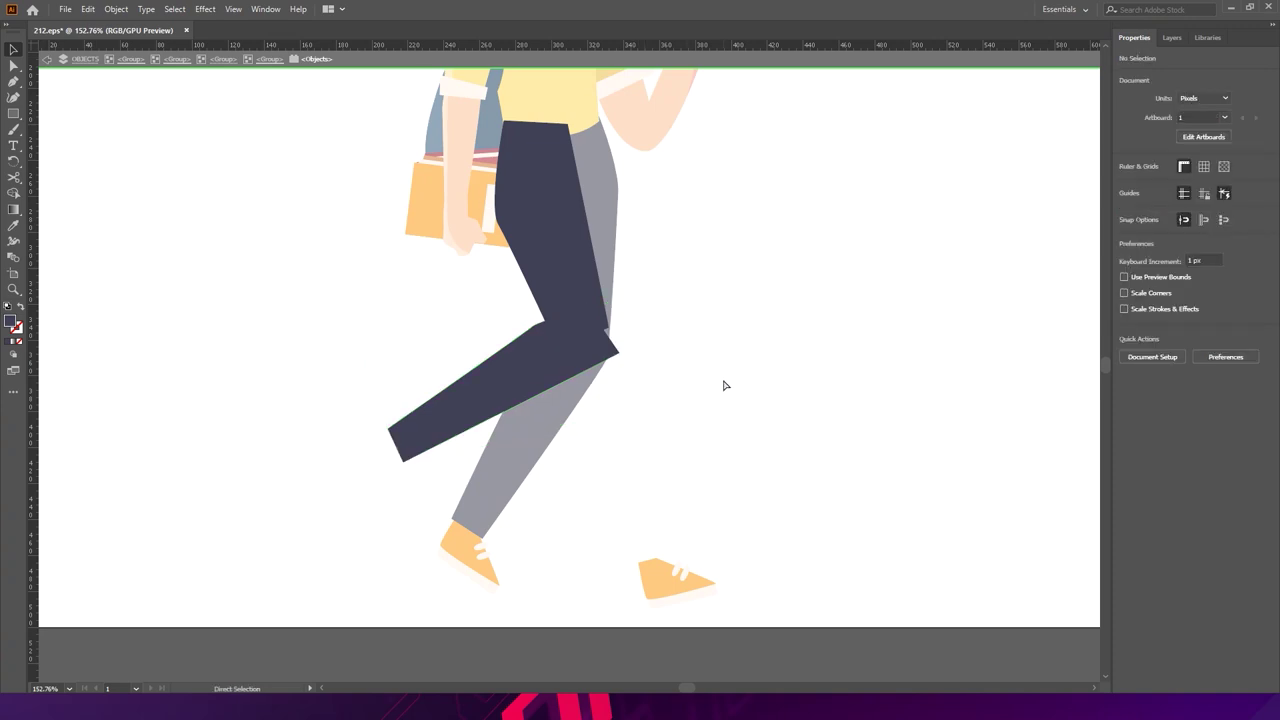
key("ctrl+z")
key("ctrl+z")
- Move the front lower leg piece sideways off the knee to about X 296, Y 400 px
left_click(674, 383)
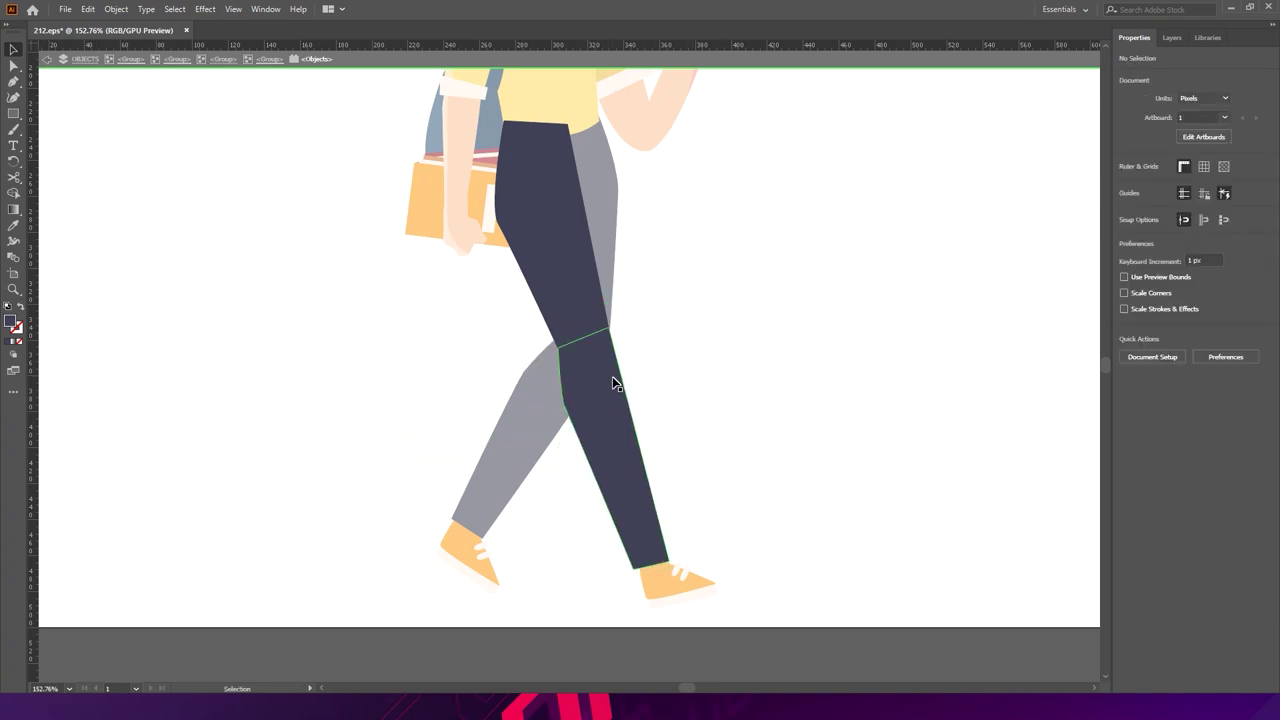
left_click_drag(616, 386, 547, 390)
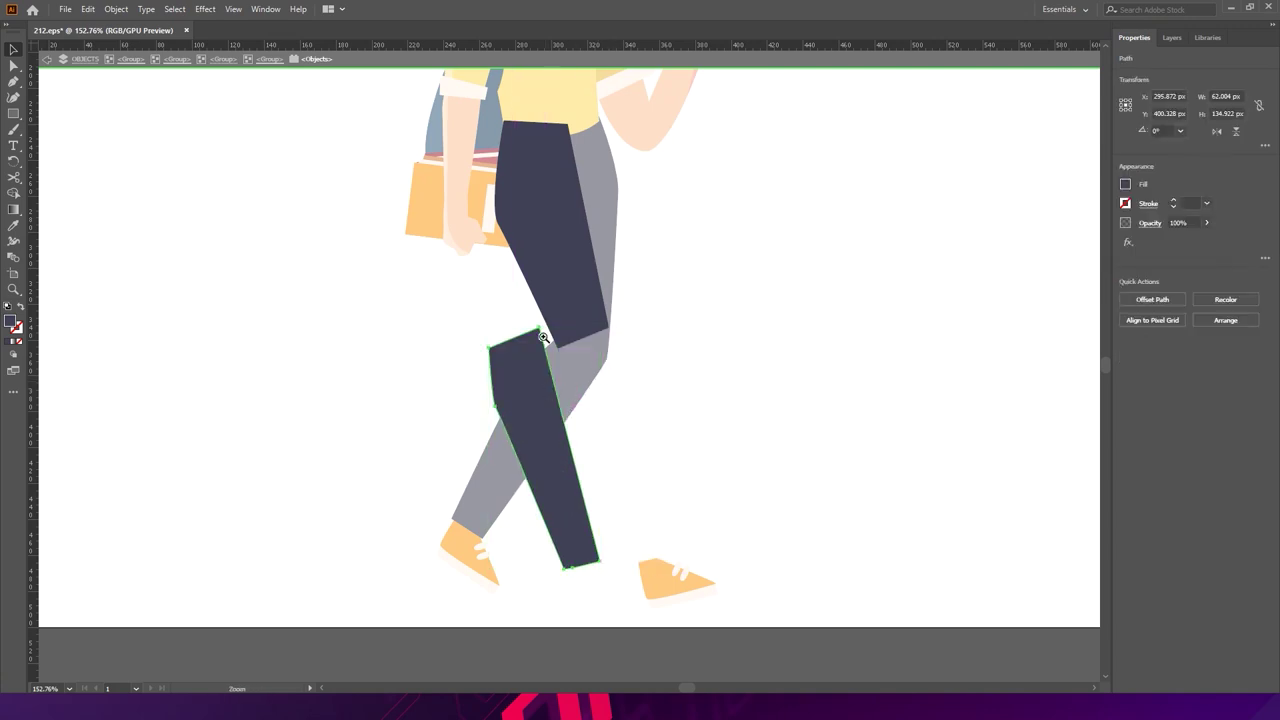
left_click(543, 338)
left_click(590, 358)
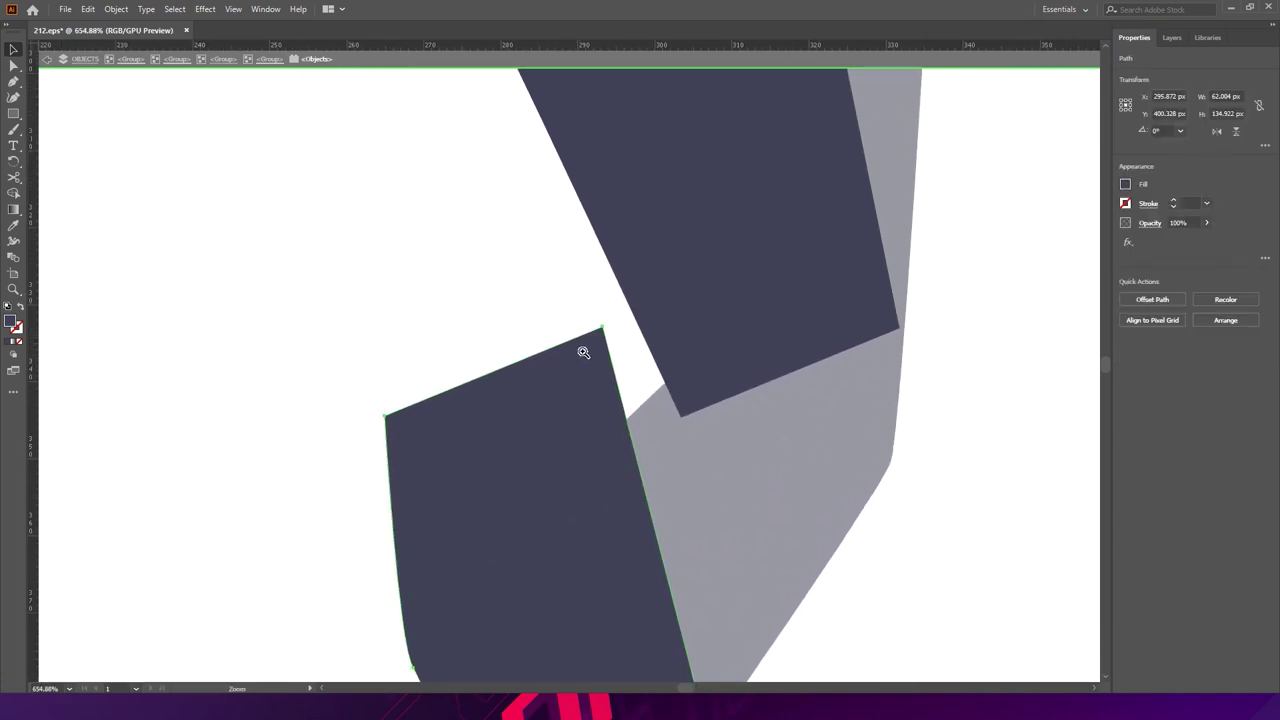
key("v")
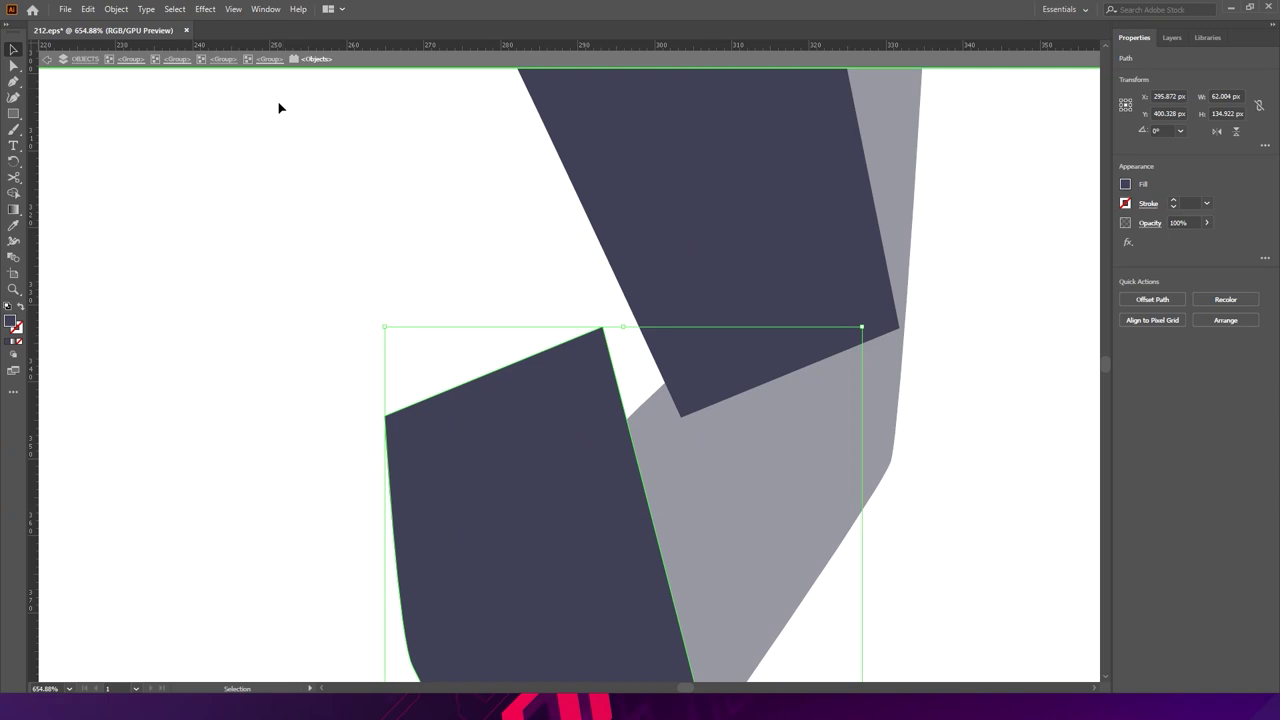
- Add an anchor point midway along the lower leg's cut edge and pull it outwards to about X 273, Y 320 px
left_click(16, 84)
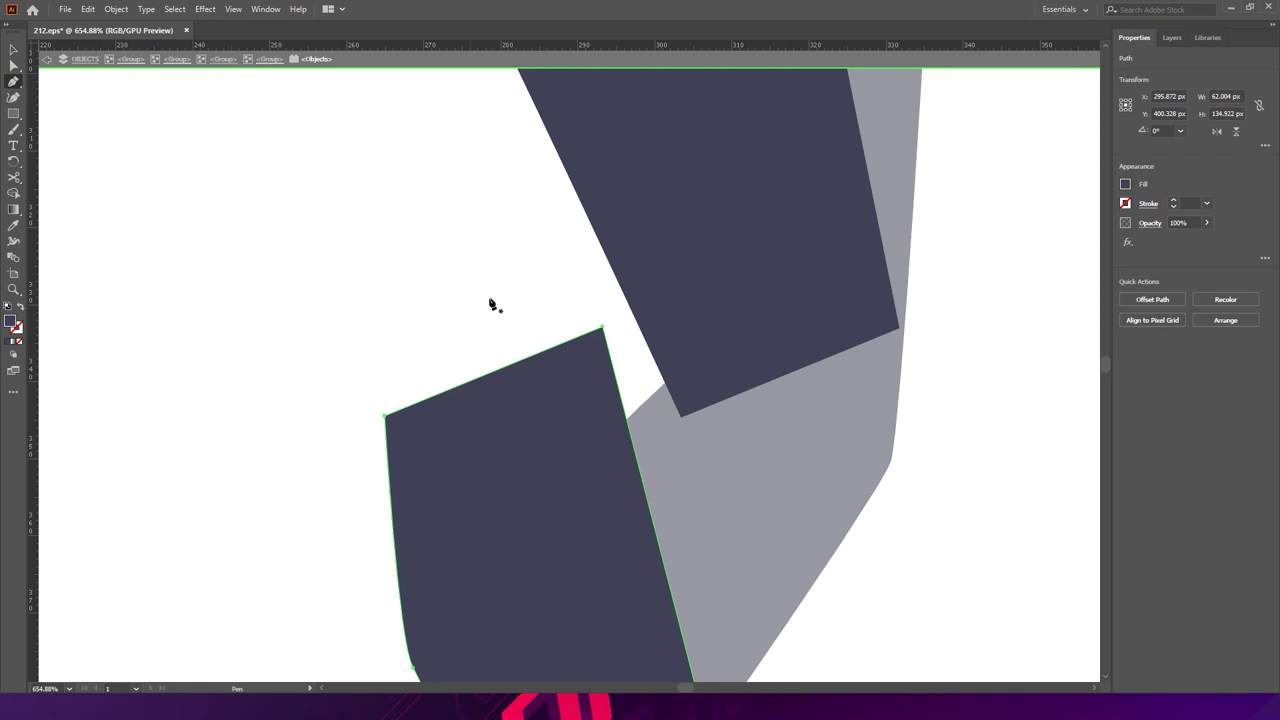
left_click(494, 373)
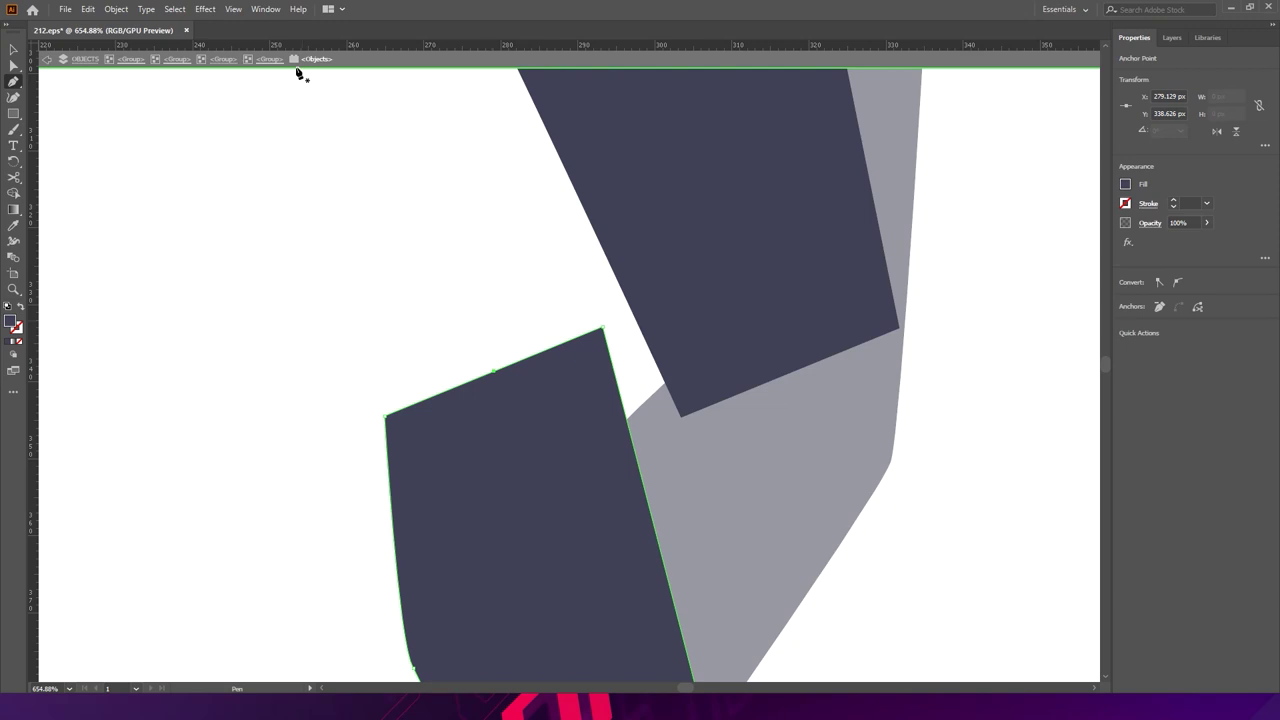
left_click(14, 66)
left_click_drag(494, 373, 451, 237)
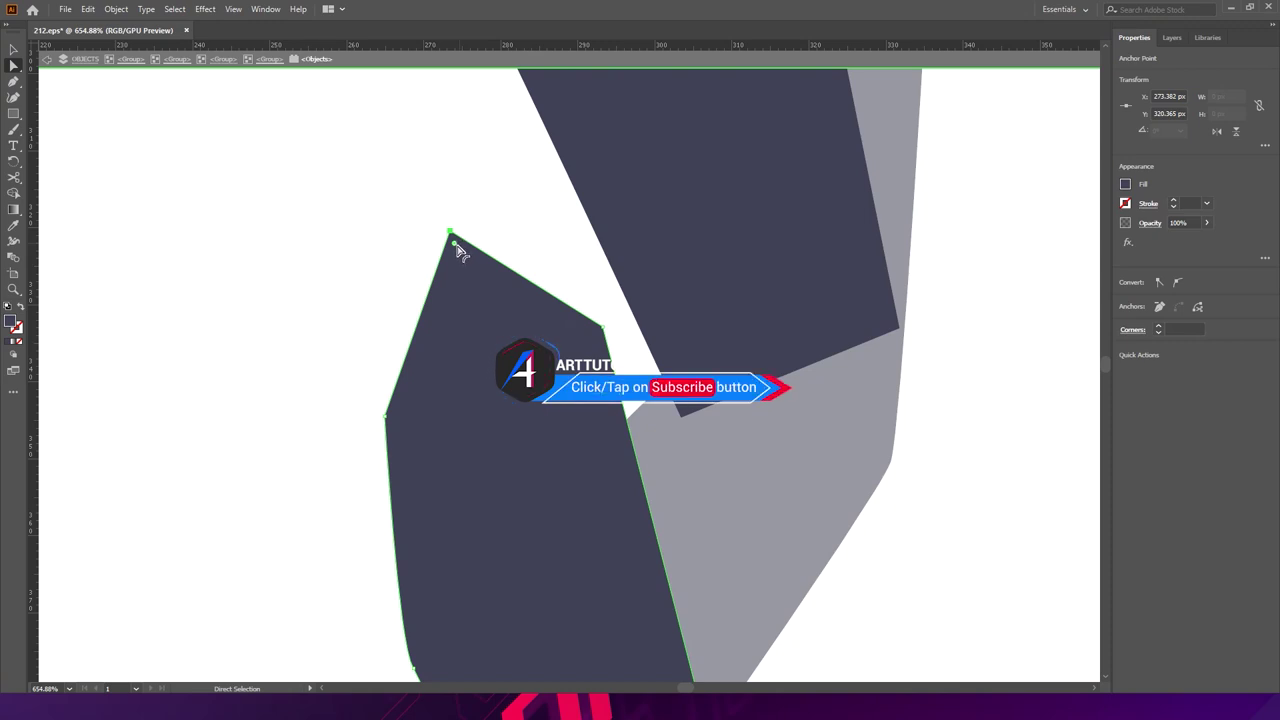
- Try rounding only the lower leg's peak corner with a radius of about 17 px, and undo the rounding
left_click_drag(455, 250, 536, 424)
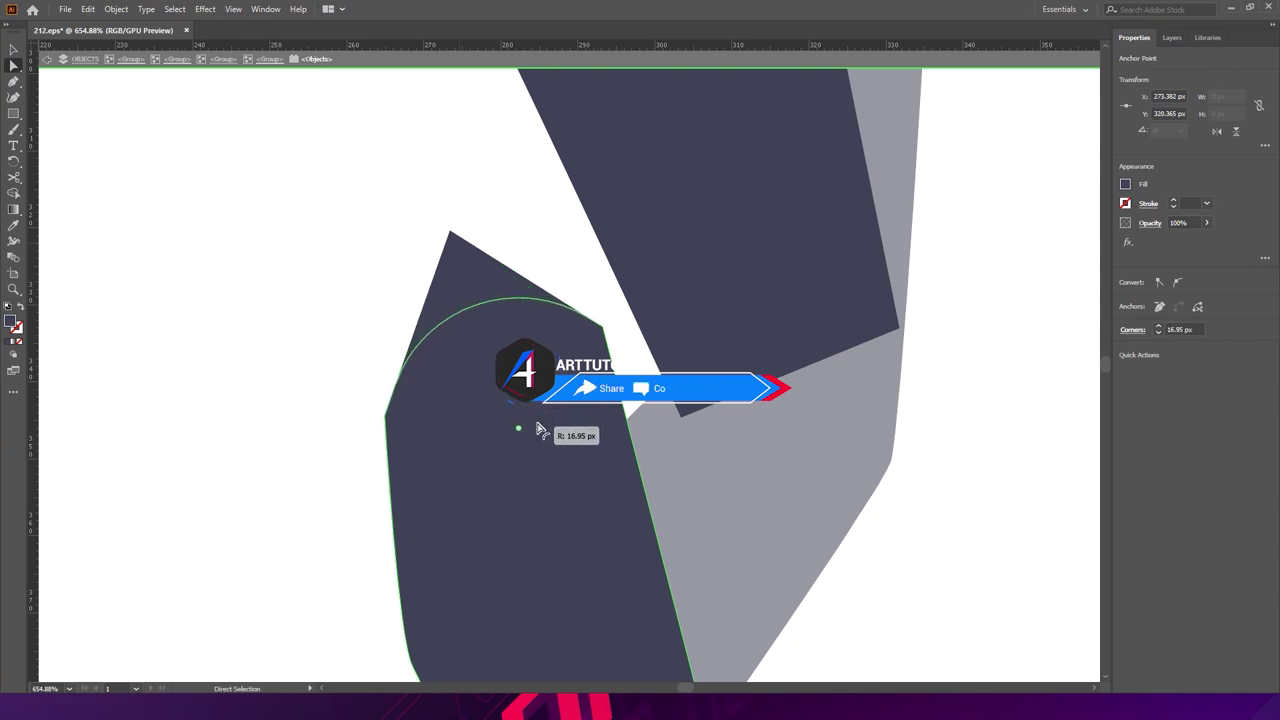
left_click(388, 422)
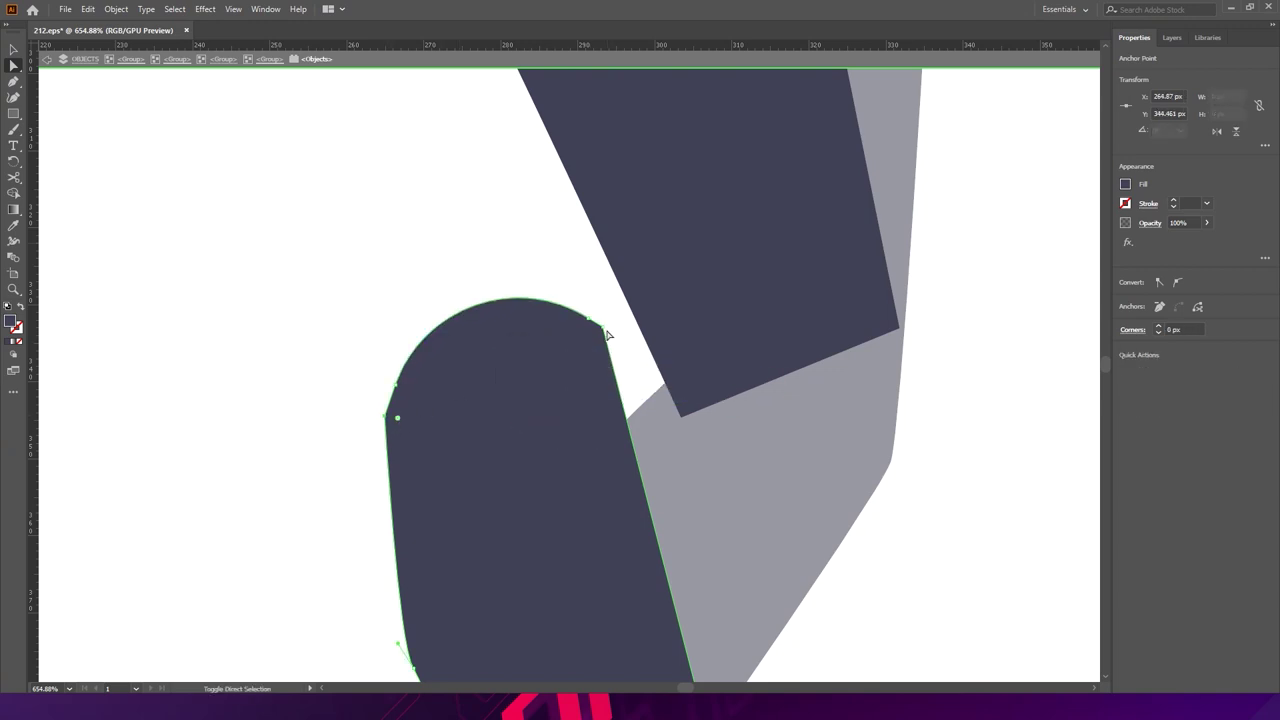
key("v")
left_click(472, 279)
key("a")
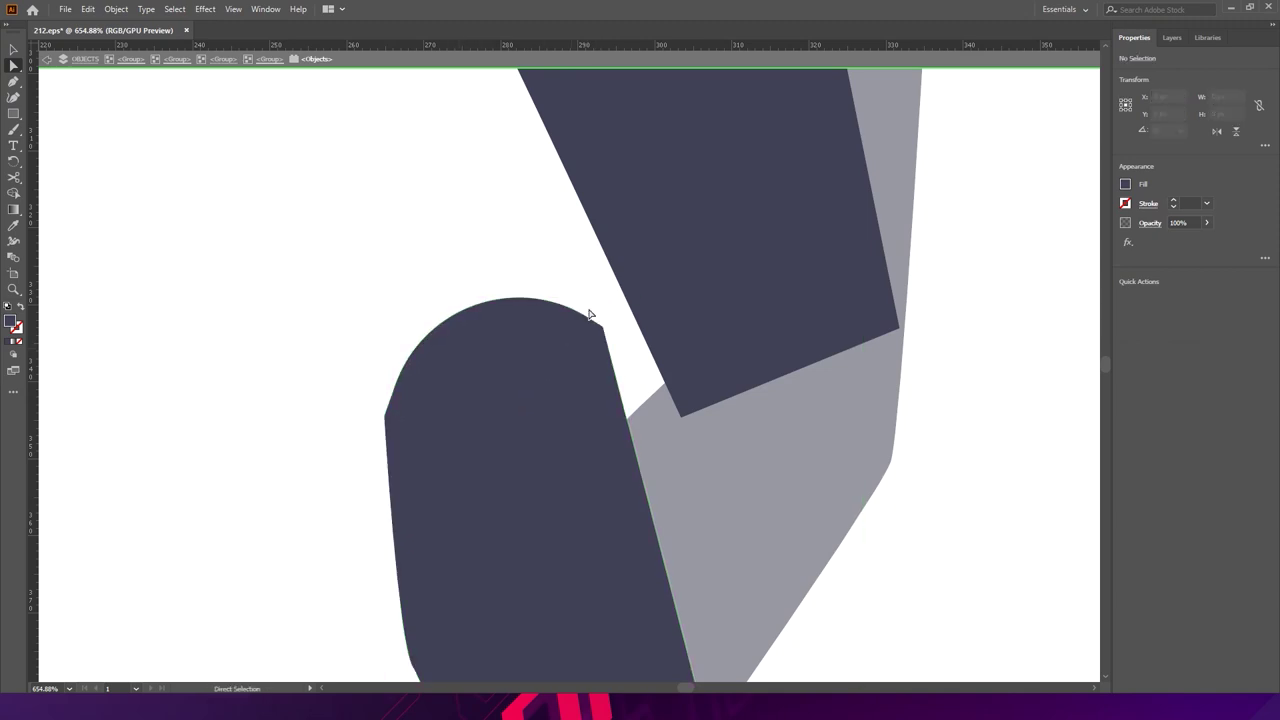
left_click(606, 334)
left_click(606, 334, "ctrl")
key("ctrl+z")
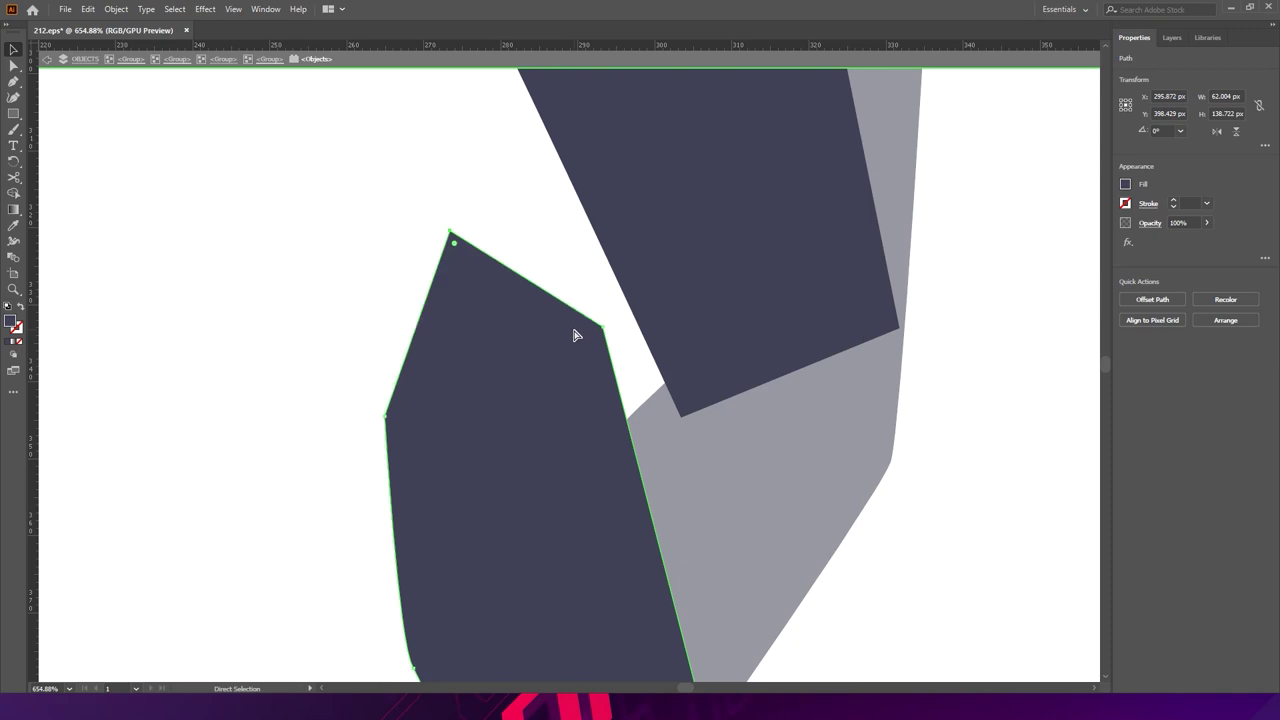
- Move the anchor points on both sides of the lower leg's peak slightly outwards with the Direct Selection tool
key("a")
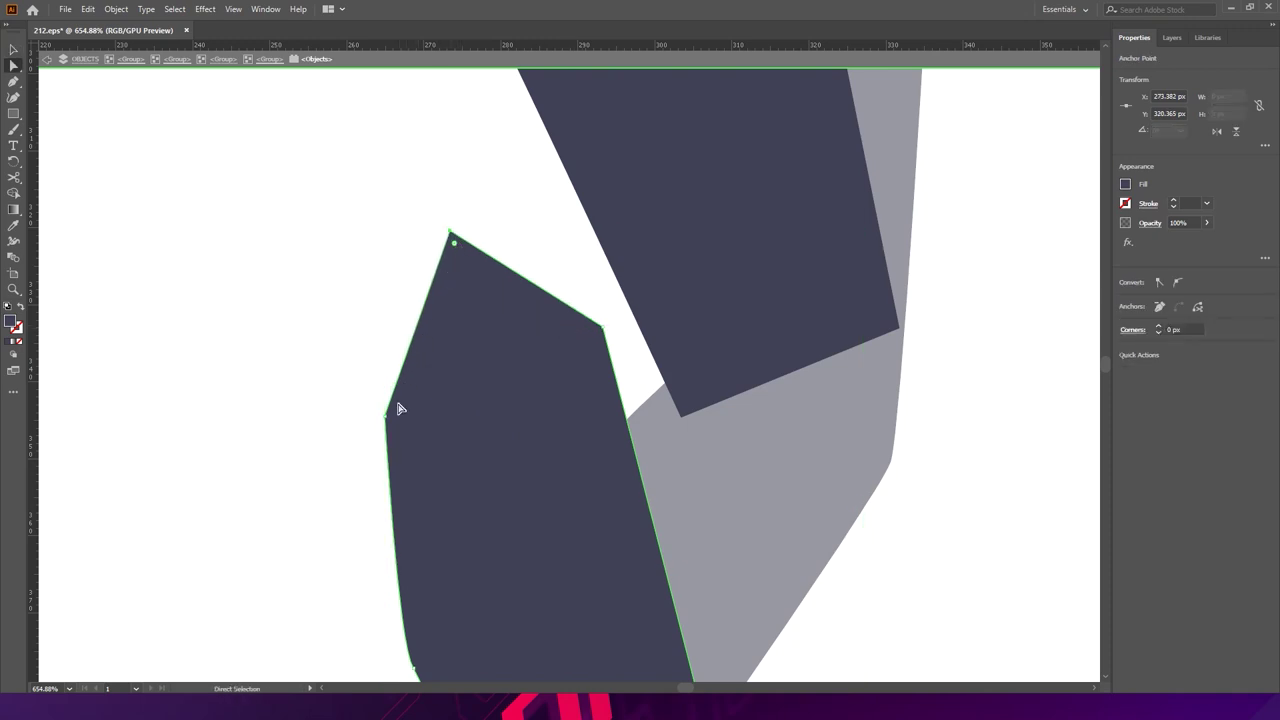
left_click_drag(389, 421, 369, 399)
key("v")
key("a")
key("v")
key("a")
left_click_drag(607, 337, 607, 334)
- Select the three anchor points at the lower leg's knee end and round their corners together into a semicircular cap
left_click_drag(333, 230, 494, 437)
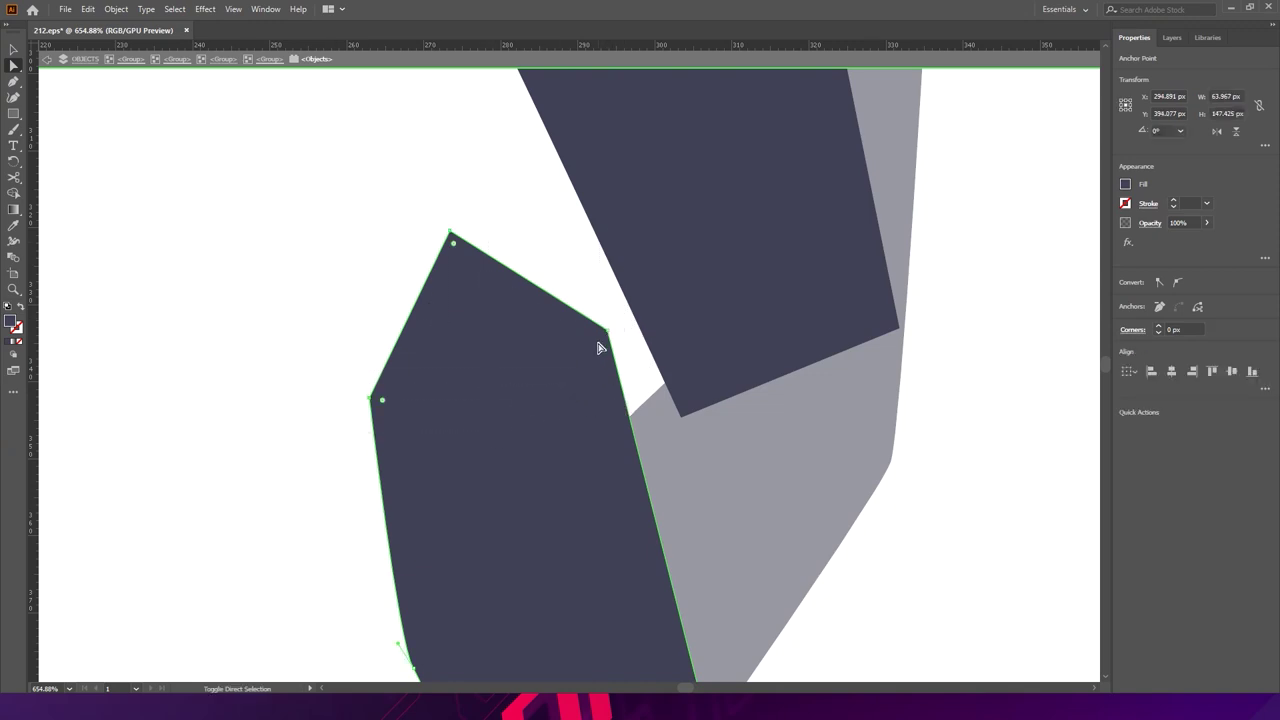
left_click_drag(597, 340, 286, 394)
left_click(280, 438)
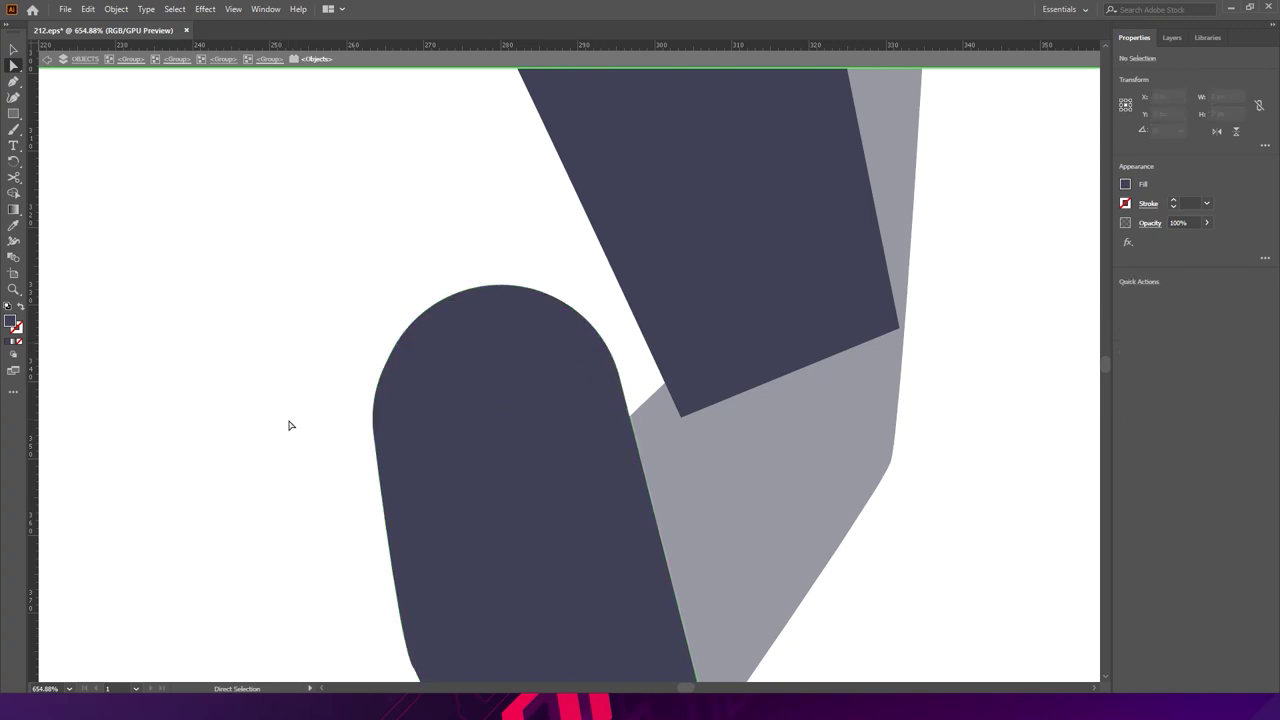
left_click_drag(608, 337, 420, 219)
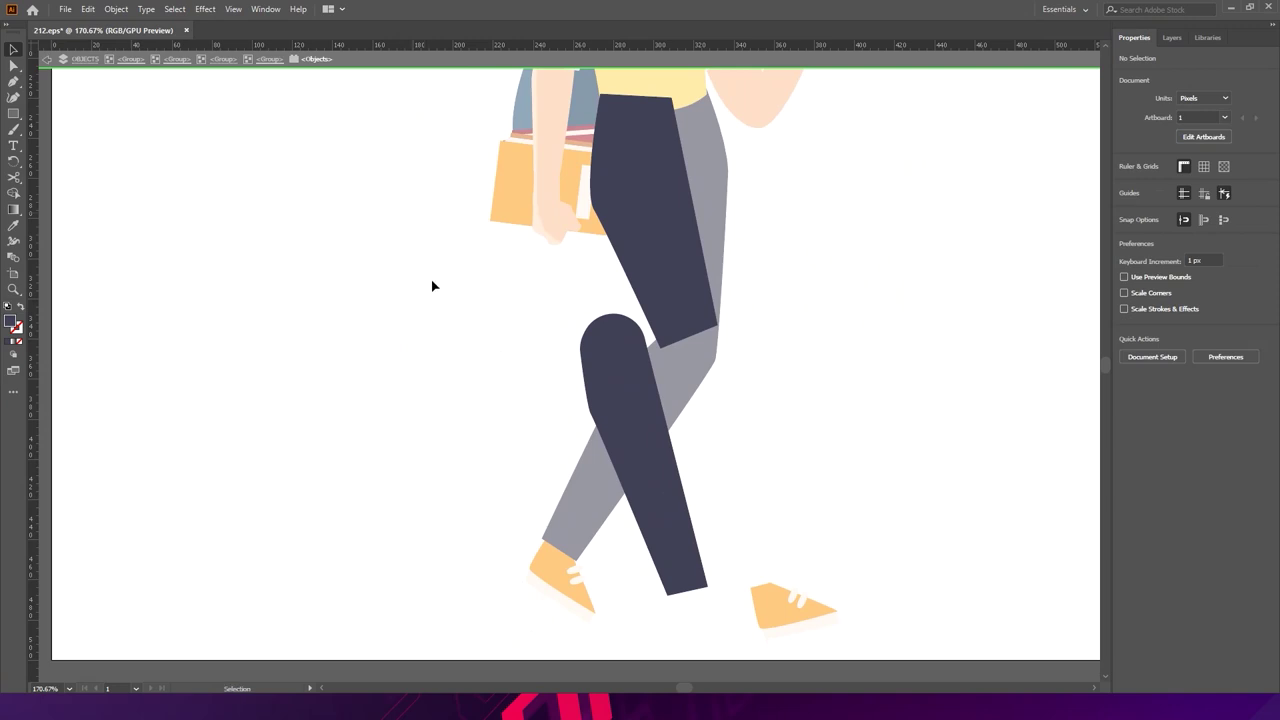
- Add an anchor point midway along the thigh piece's cut edge and pull it outwards to about X 324, Y 353 px
left_click_drag(674, 326, 574, 263)
left_click(585, 290)
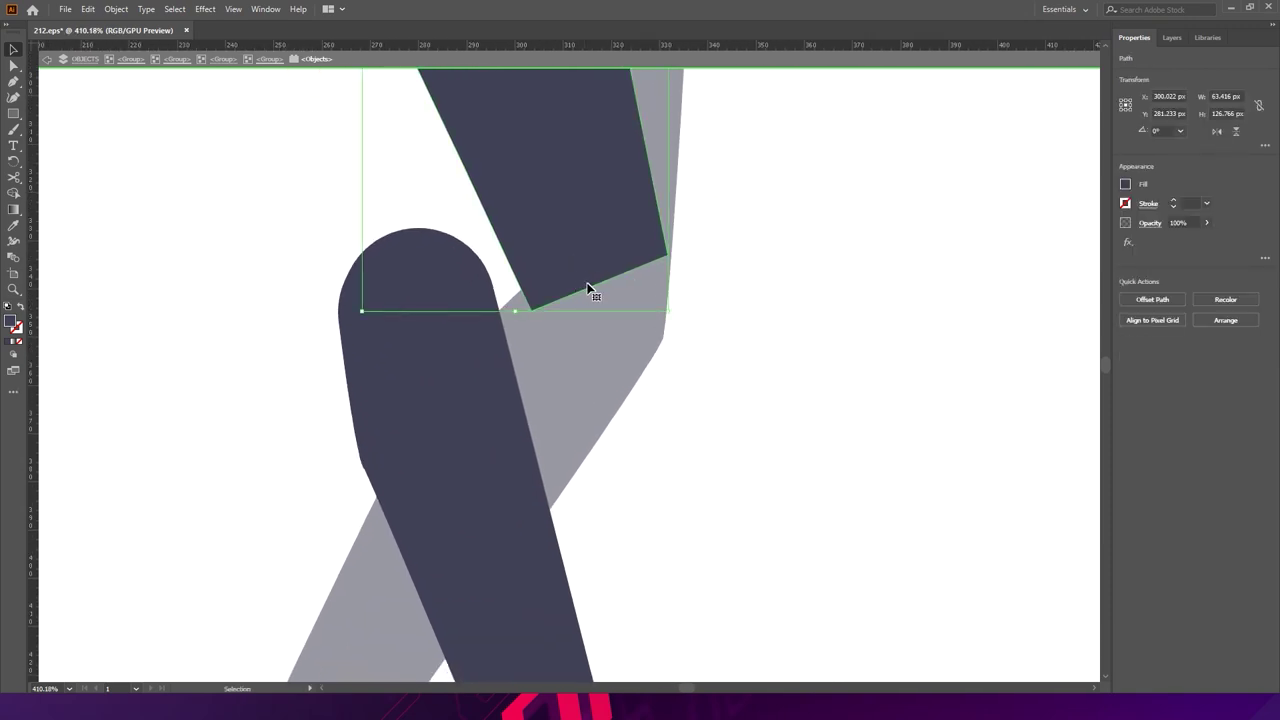
left_click_drag(603, 277, 711, 297)
left_click(16, 82)
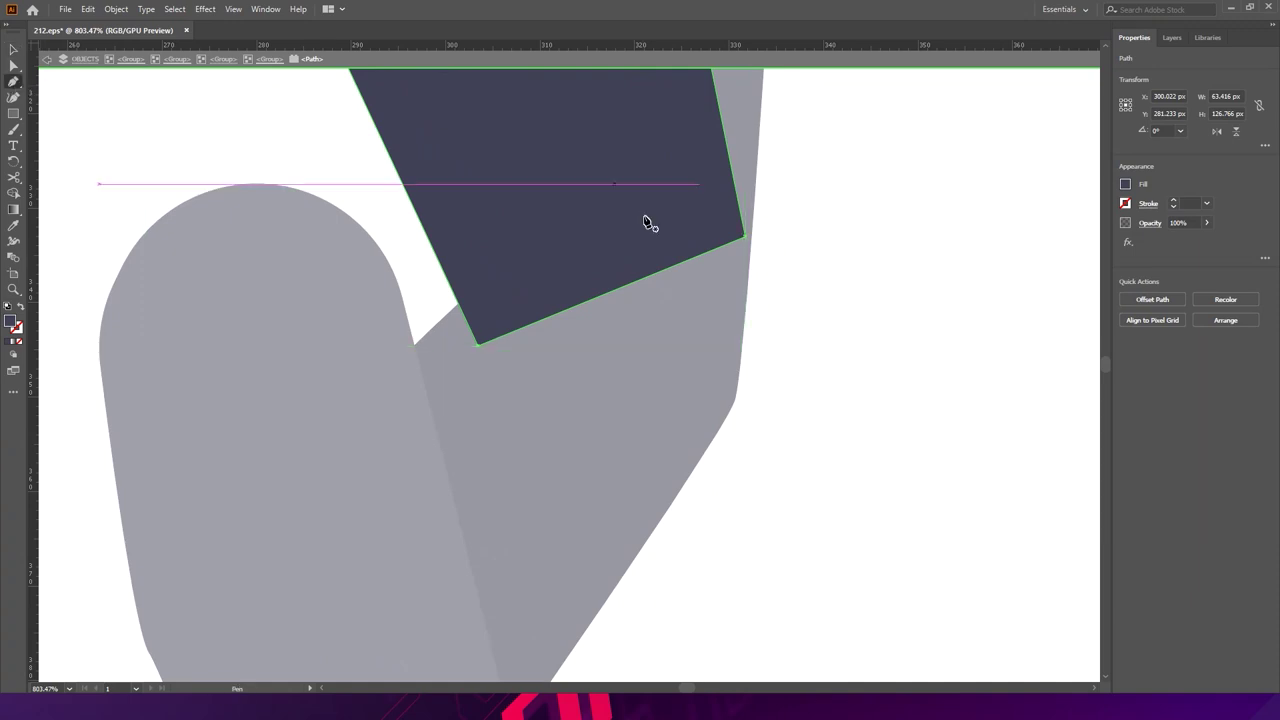
left_click(628, 287)
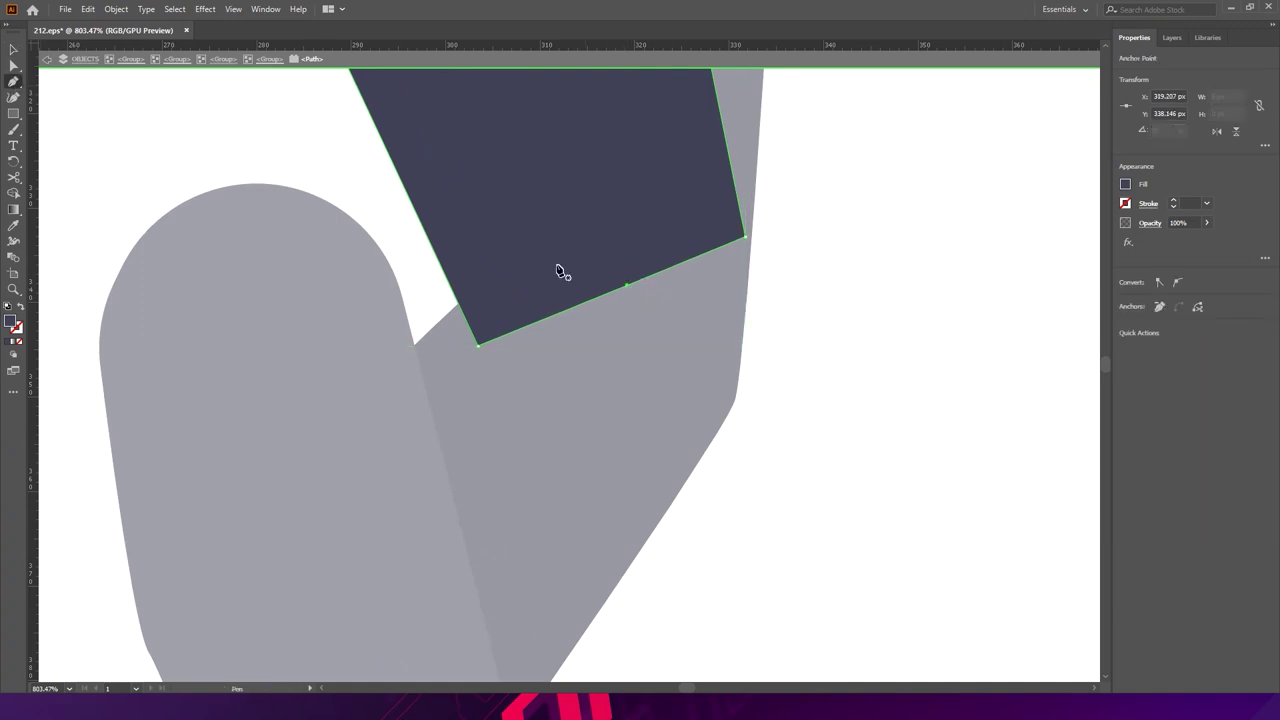
left_click(14, 65)
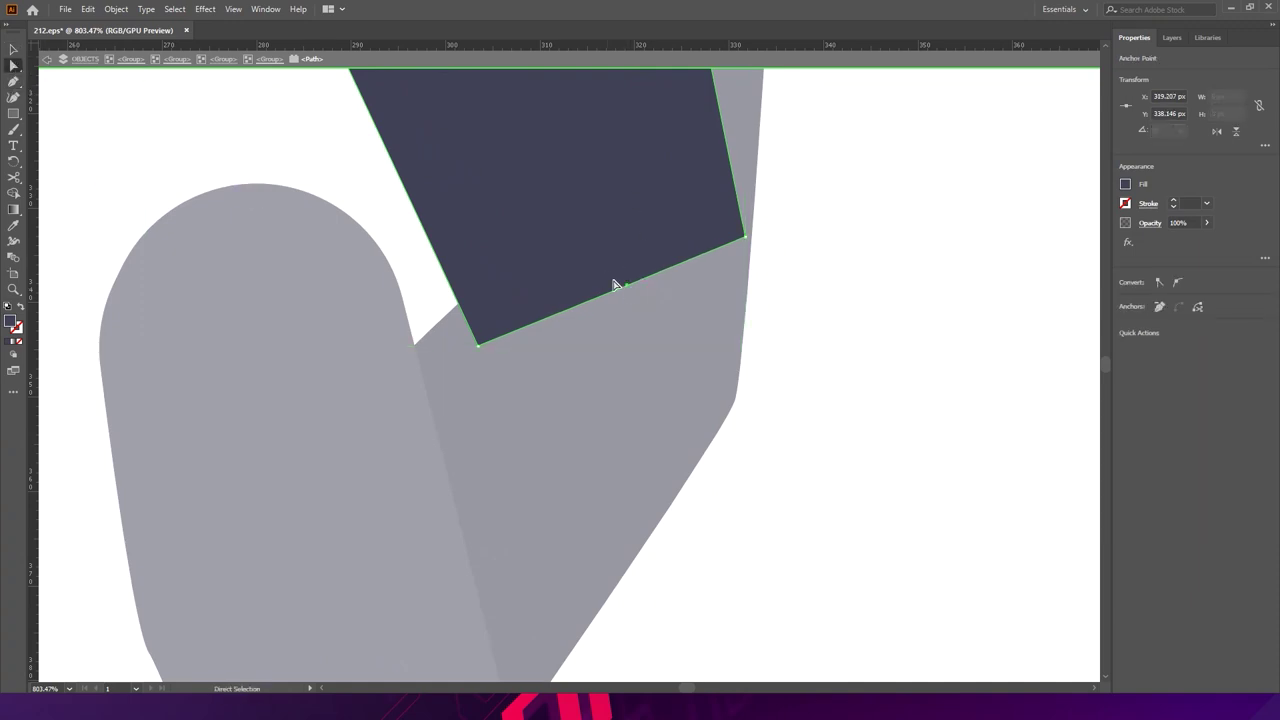
left_click_drag(628, 288, 677, 430)
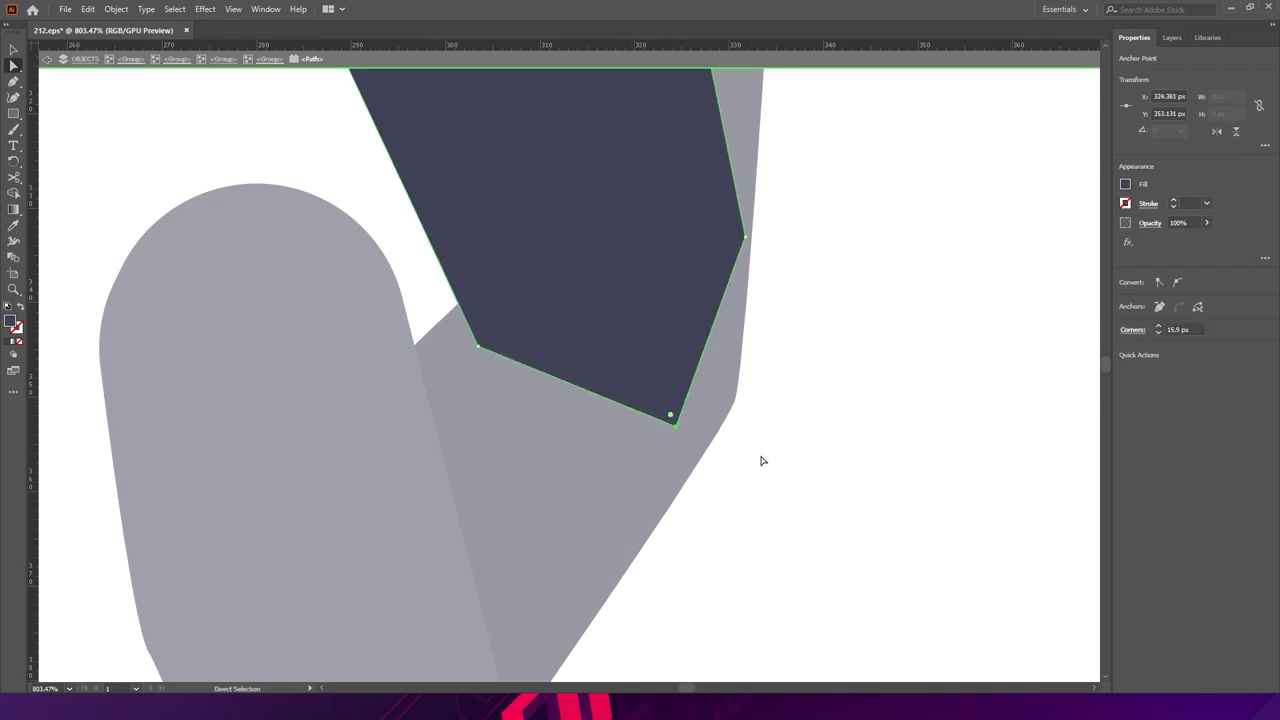
- Round the three corners at the thigh's knee end together with a radius of about 15.8 px, and exit isolation mode
left_click_drag(828, 562, 446, 214)
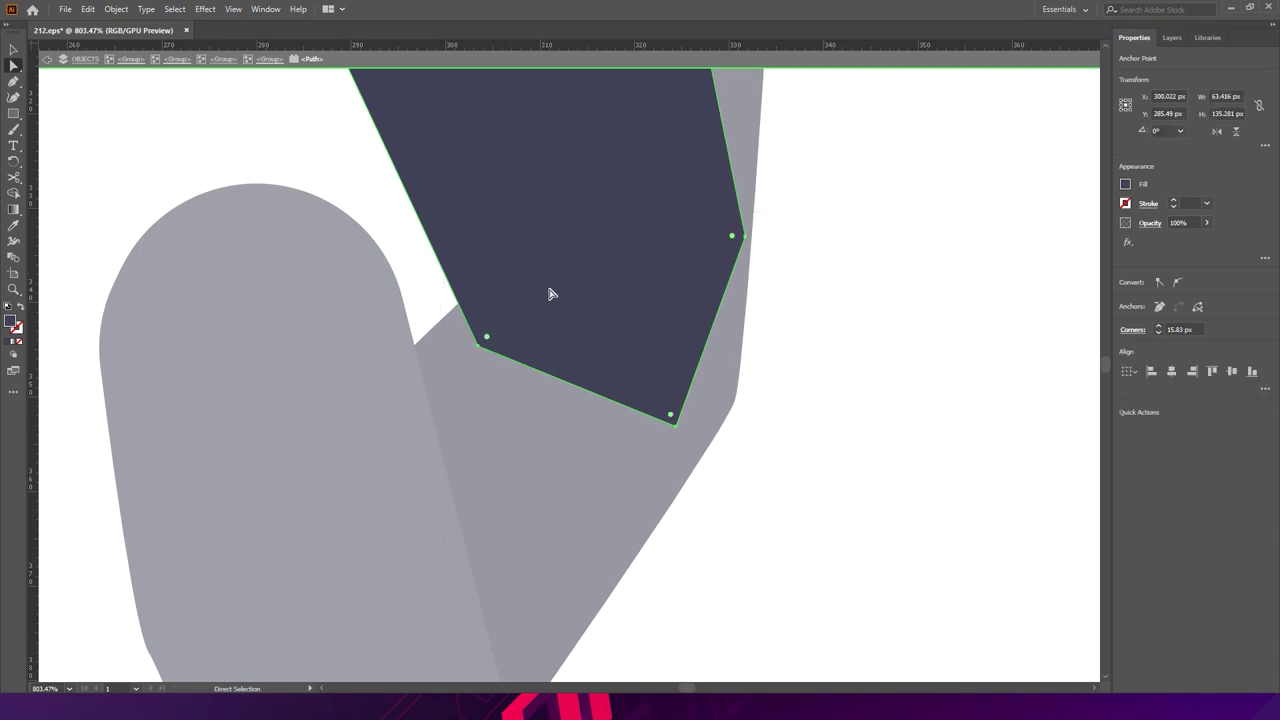
left_click_drag(488, 338, 511, 102)
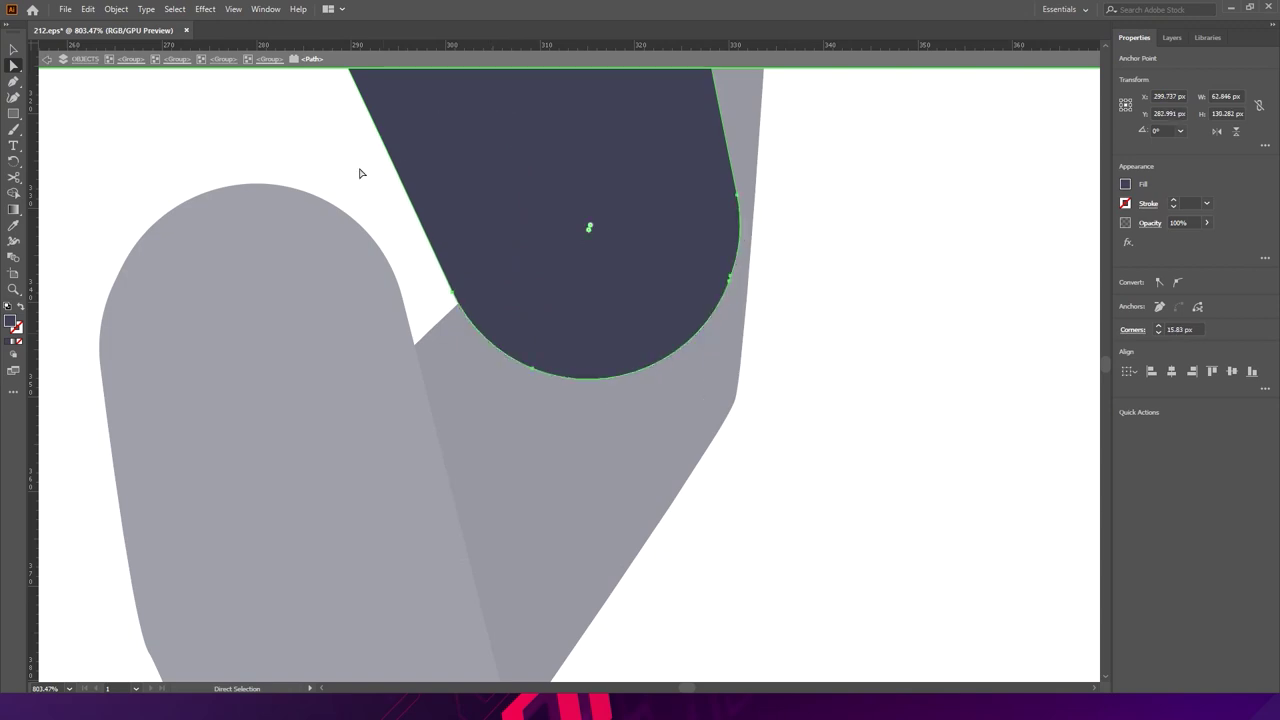
scroll(740, 343, "down", 6)
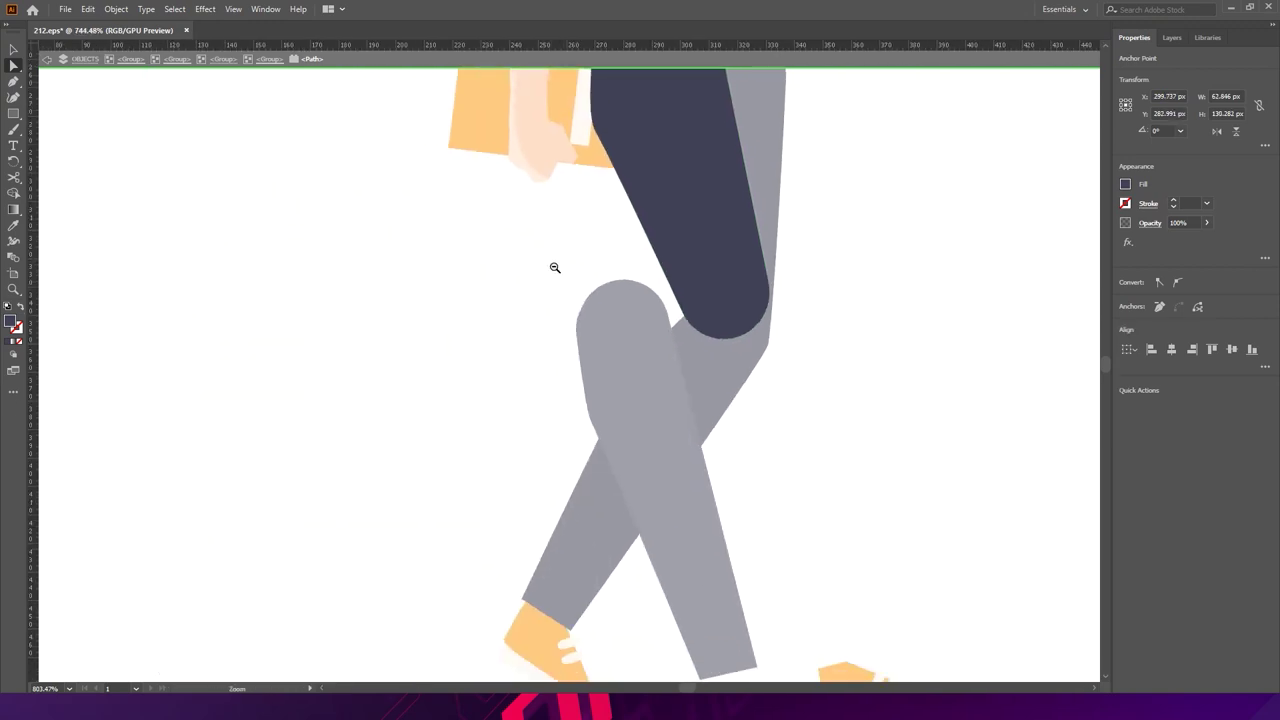
key("v")
double_click(831, 380)
scroll(734, 346, "down", 3)
scroll(734, 346, "right", 2)
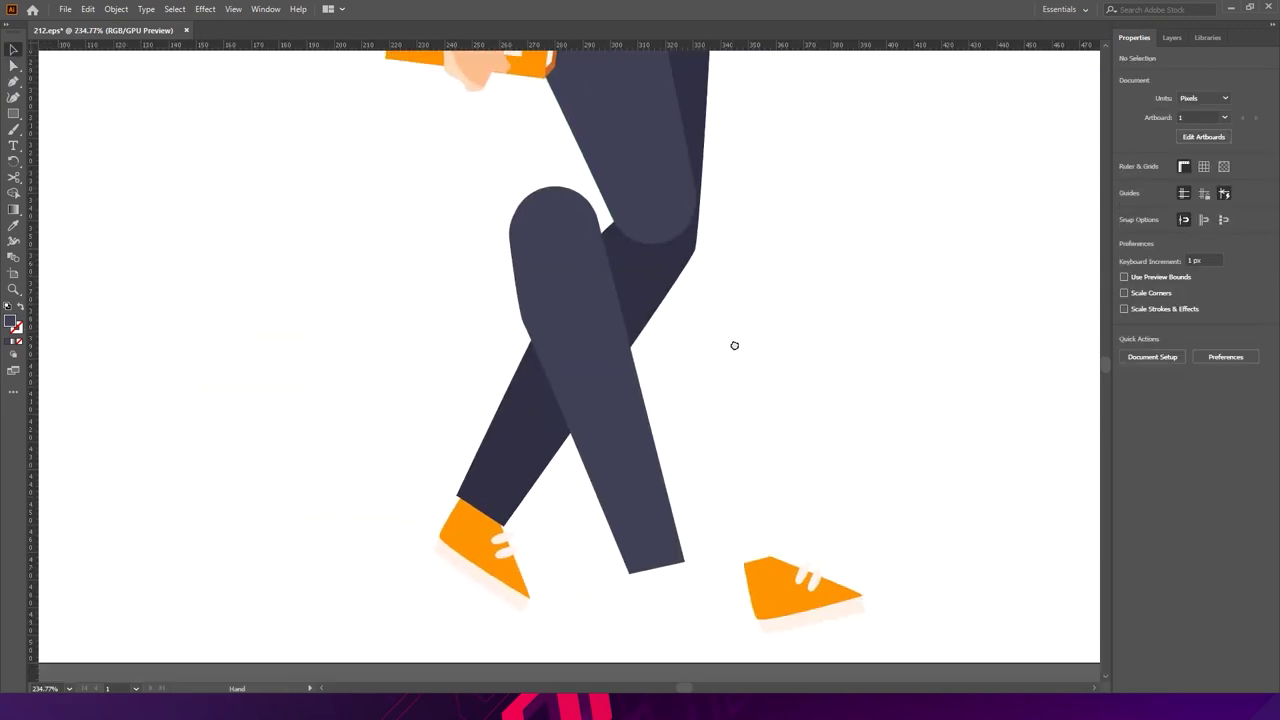
- Isolate the trouser group and move the rounded lower leg piece back onto the knee, at about X 336, Y 398 px
double_click(620, 374)
double_click(614, 376)
double_click(615, 383)
double_click(621, 397)
left_click_drag(620, 398, 716, 399)
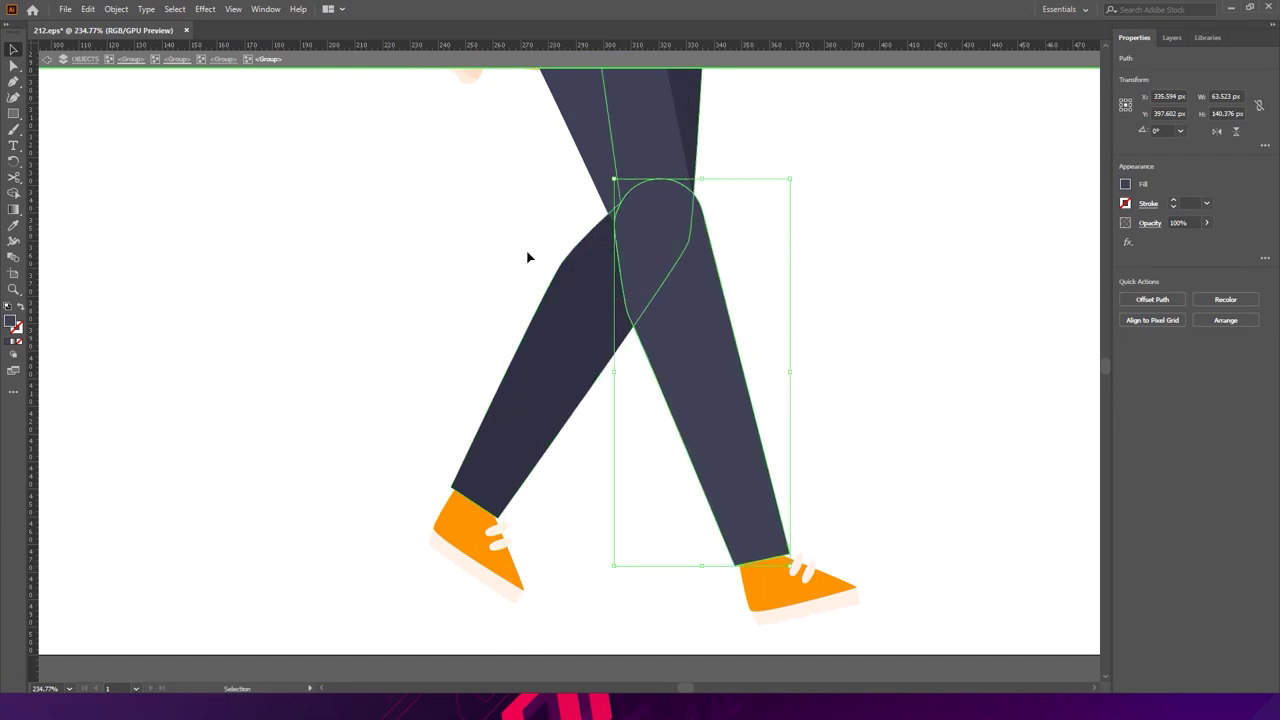
- Try rotating the near lower leg backwards about its rounded knee to test the joint, and undo the rotation
left_click(14, 163)
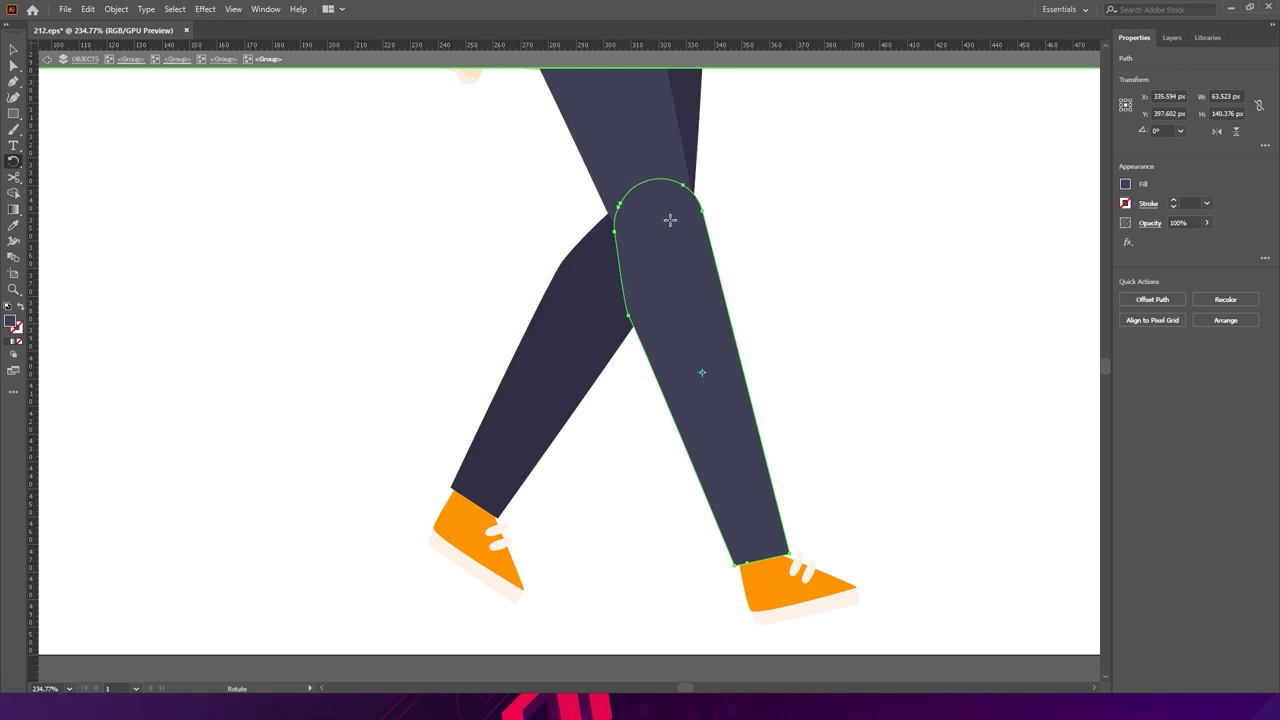
left_click_drag(741, 465, 349, 345)
left_click(20, 52)
left_click(732, 228)
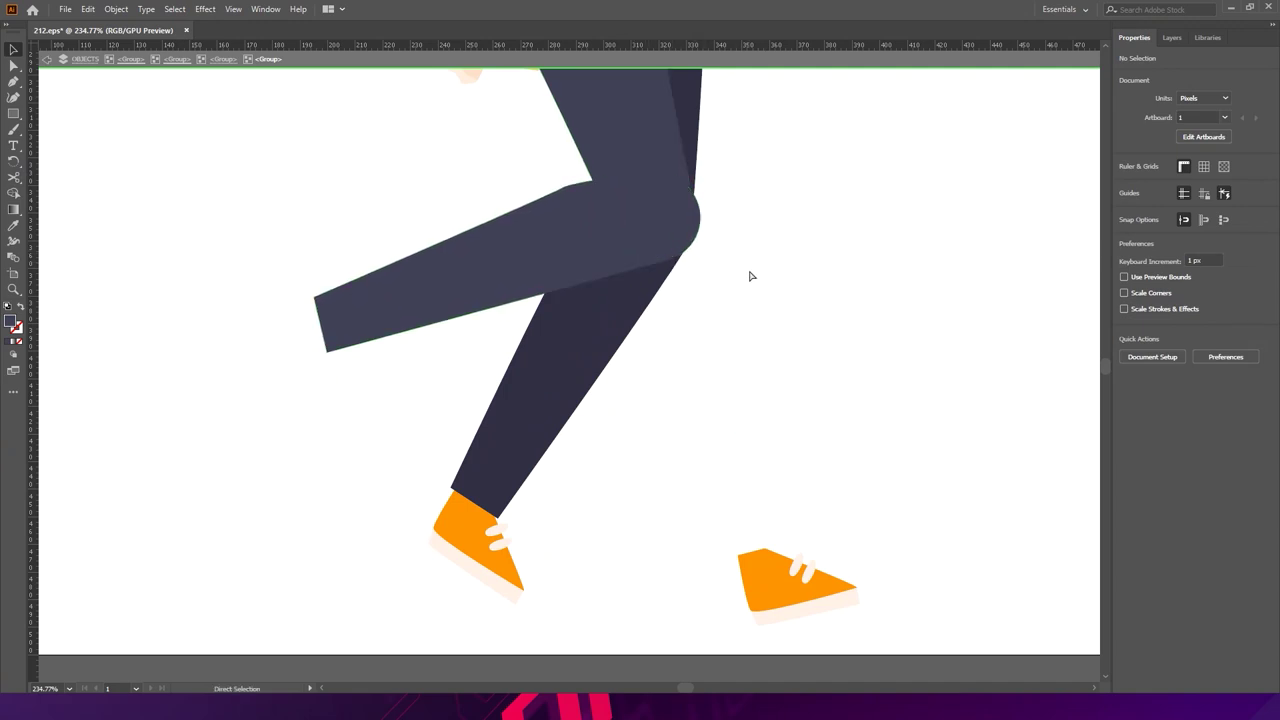
key("ctrl+z")
key("ctrl+z")
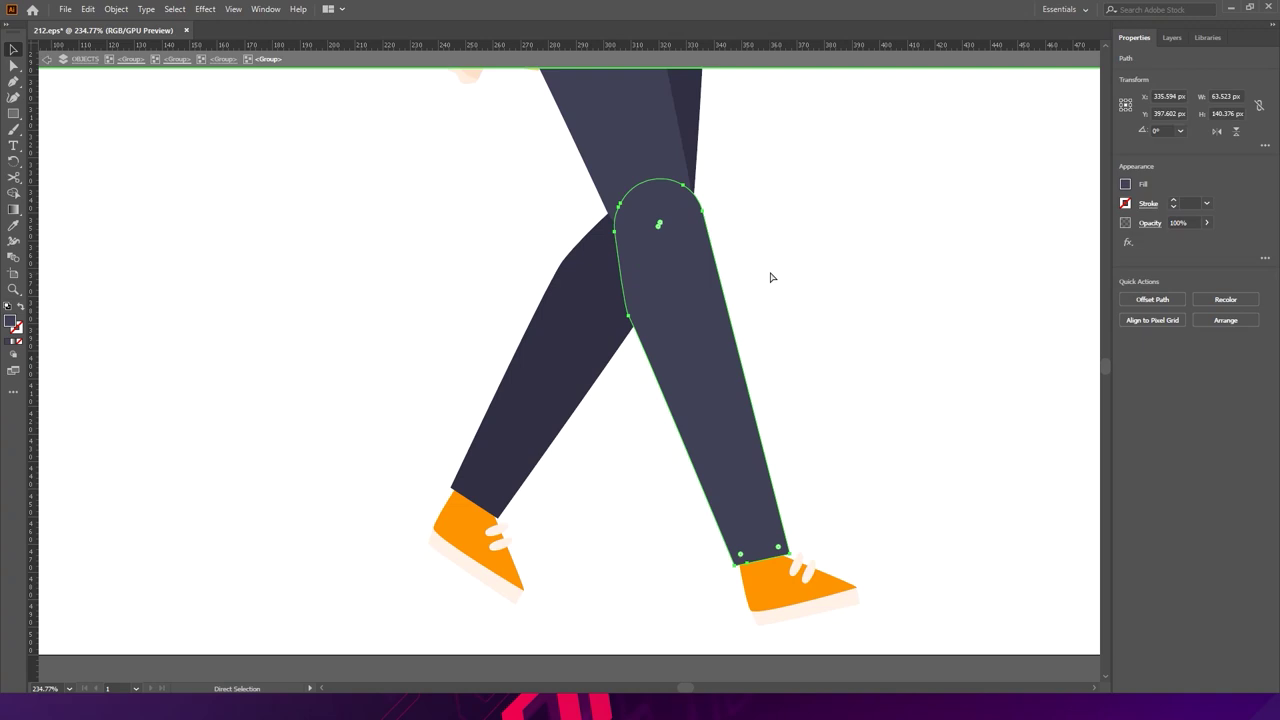
- Exit isolation mode and ungroup the whole character
left_click(806, 304)
scroll(648, 220, "down", 5)
left_click_drag(648, 220, 680, 300)
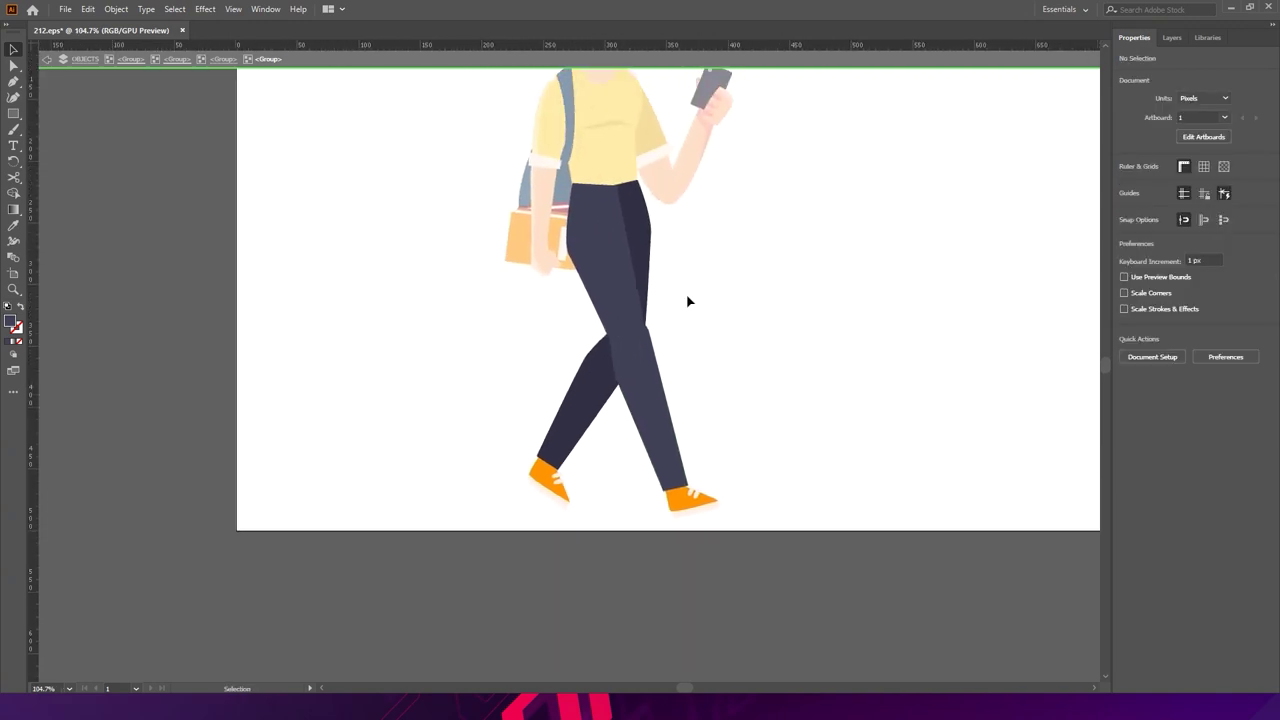
left_click_drag(710, 258, 612, 326)
left_click(551, 331)
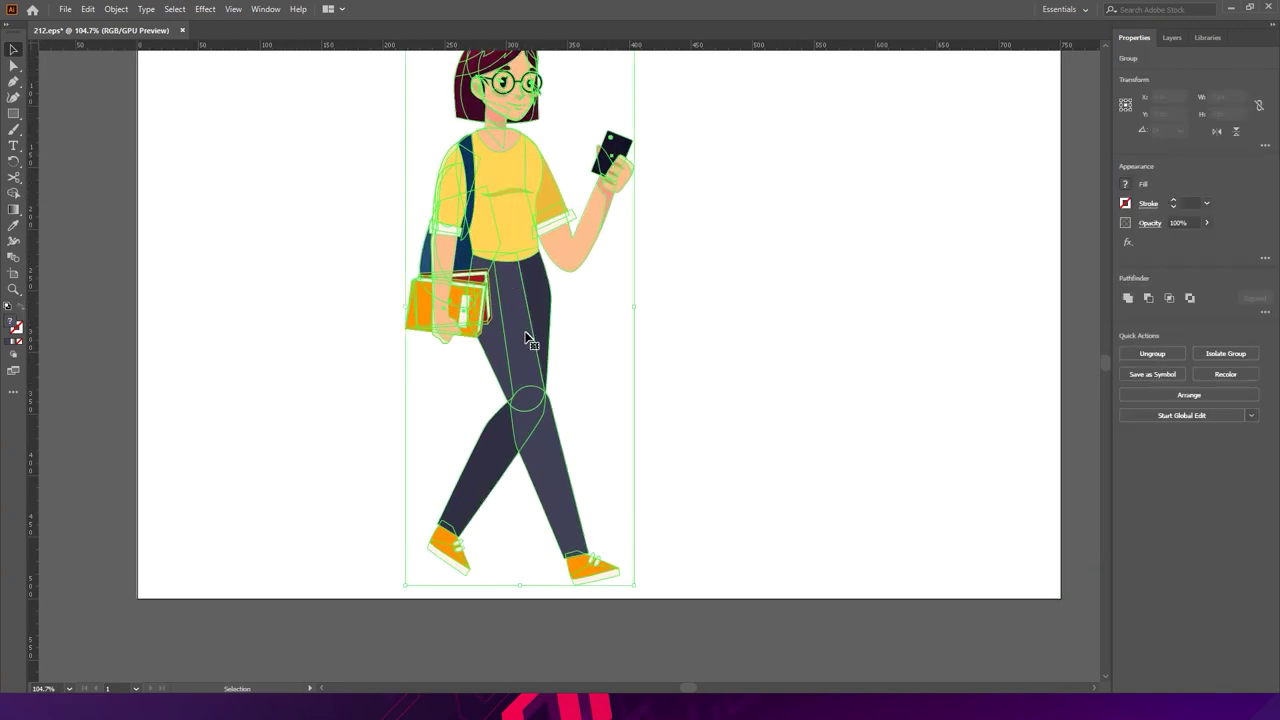
left_click(612, 318)
left_click(518, 321)
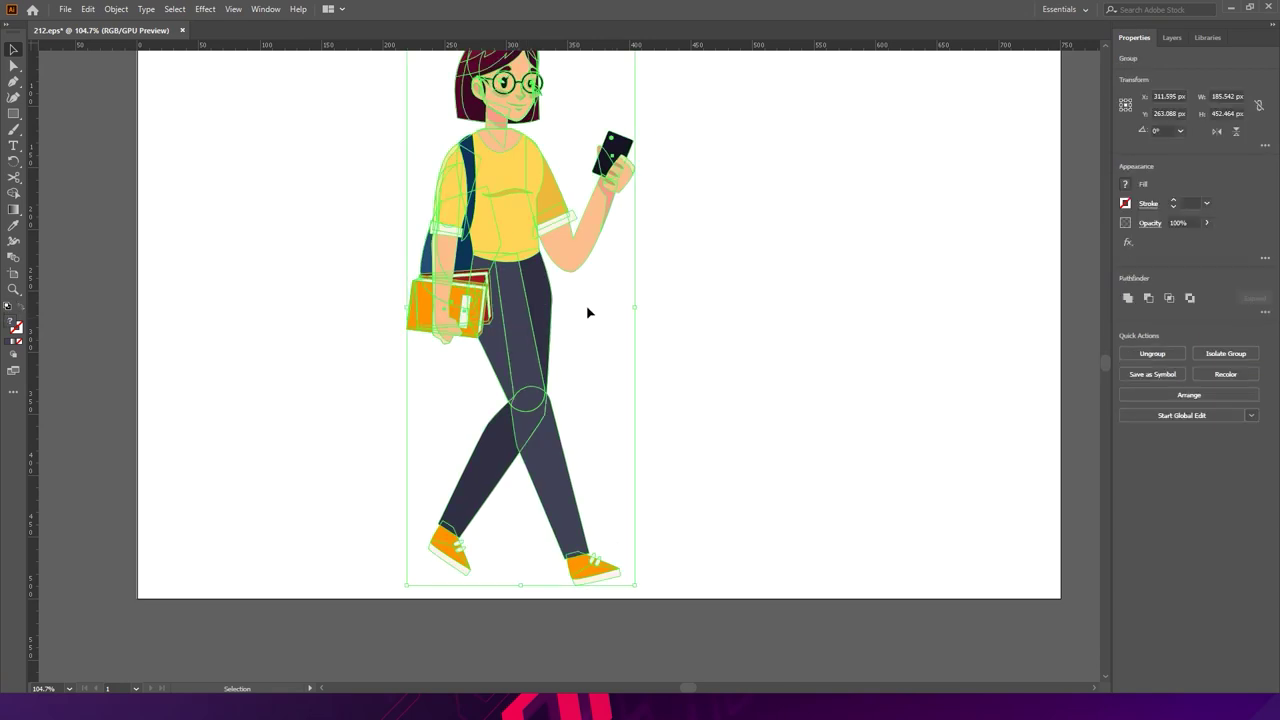
right_click(511, 277)
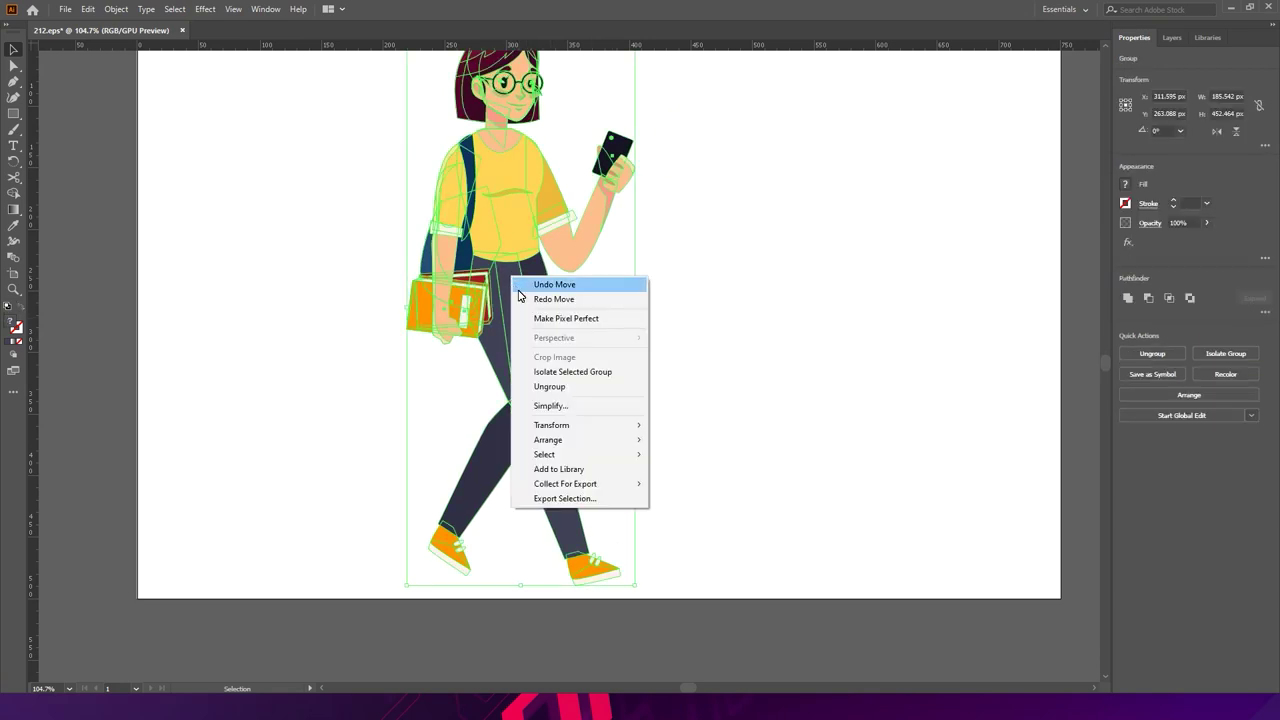
right_click(503, 226)
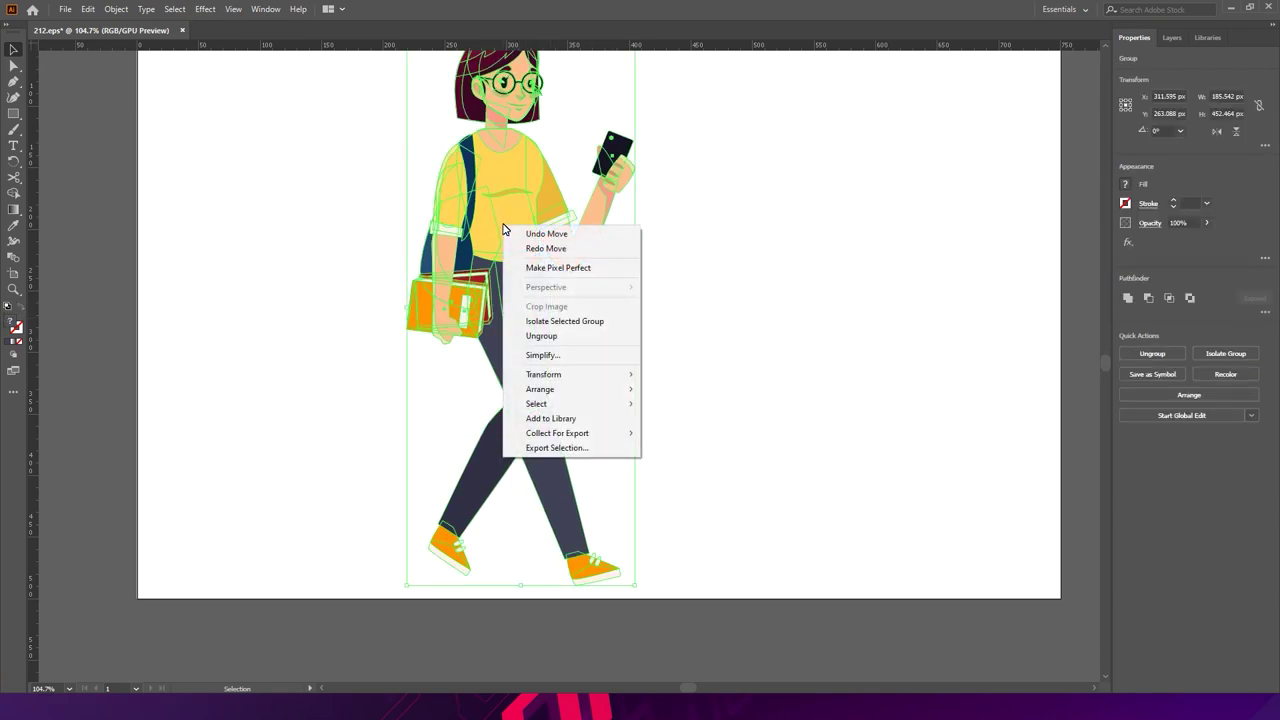
left_click(574, 339)
left_click(689, 343)
- Ungroup the nested group holding the head, shirt and legs, and the shirt-and-legs group inside it
left_click(520, 331)
key("a")
key("v")
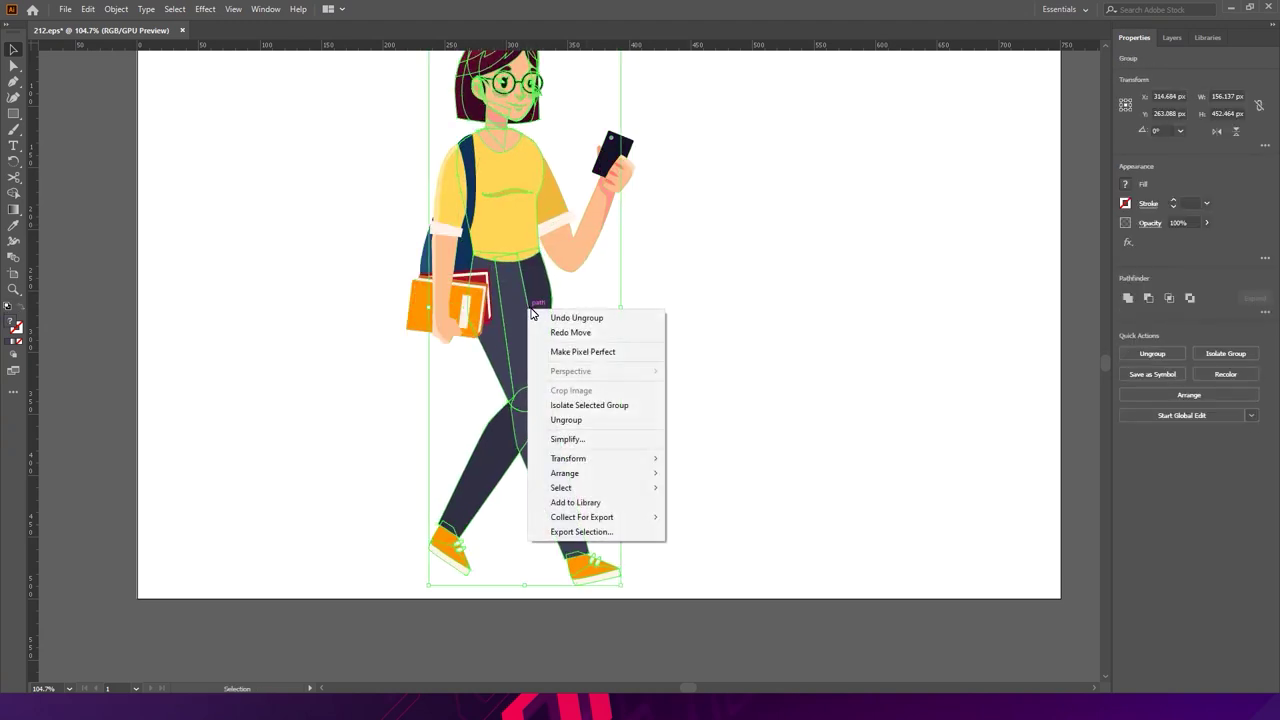
left_click(566, 419)
left_click(557, 366)
left_click(540, 372)
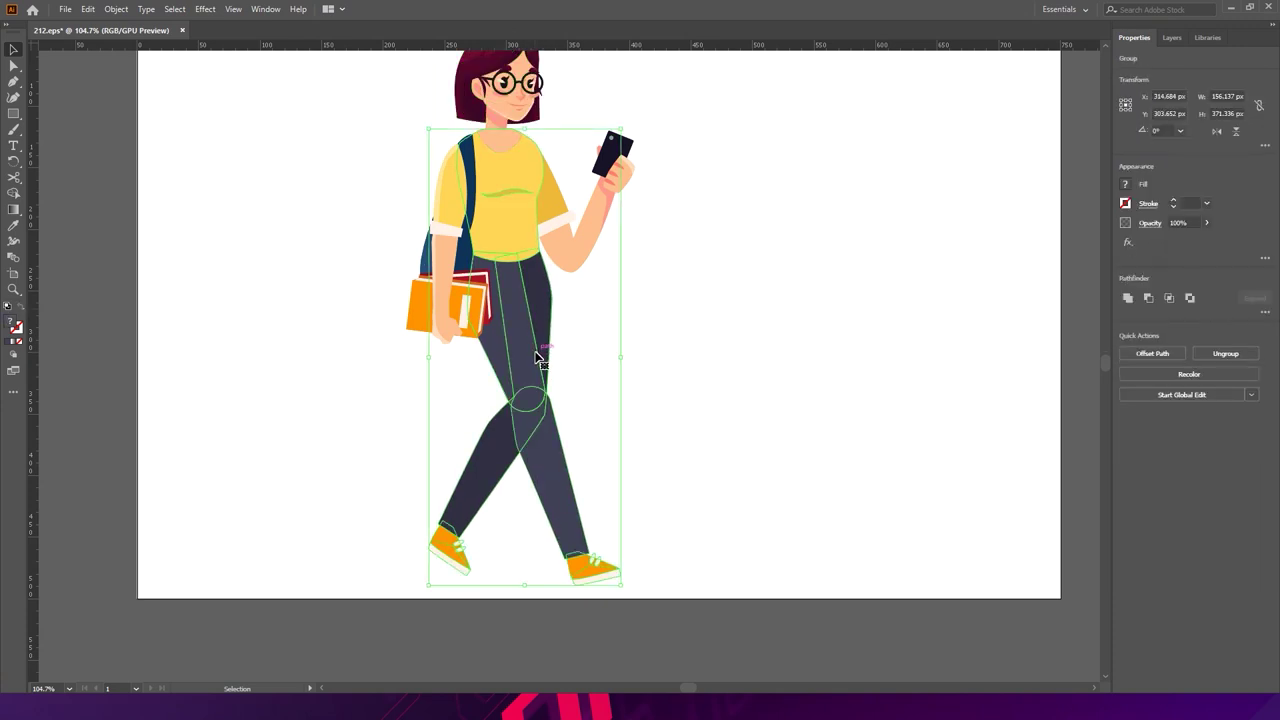
right_click(535, 353)
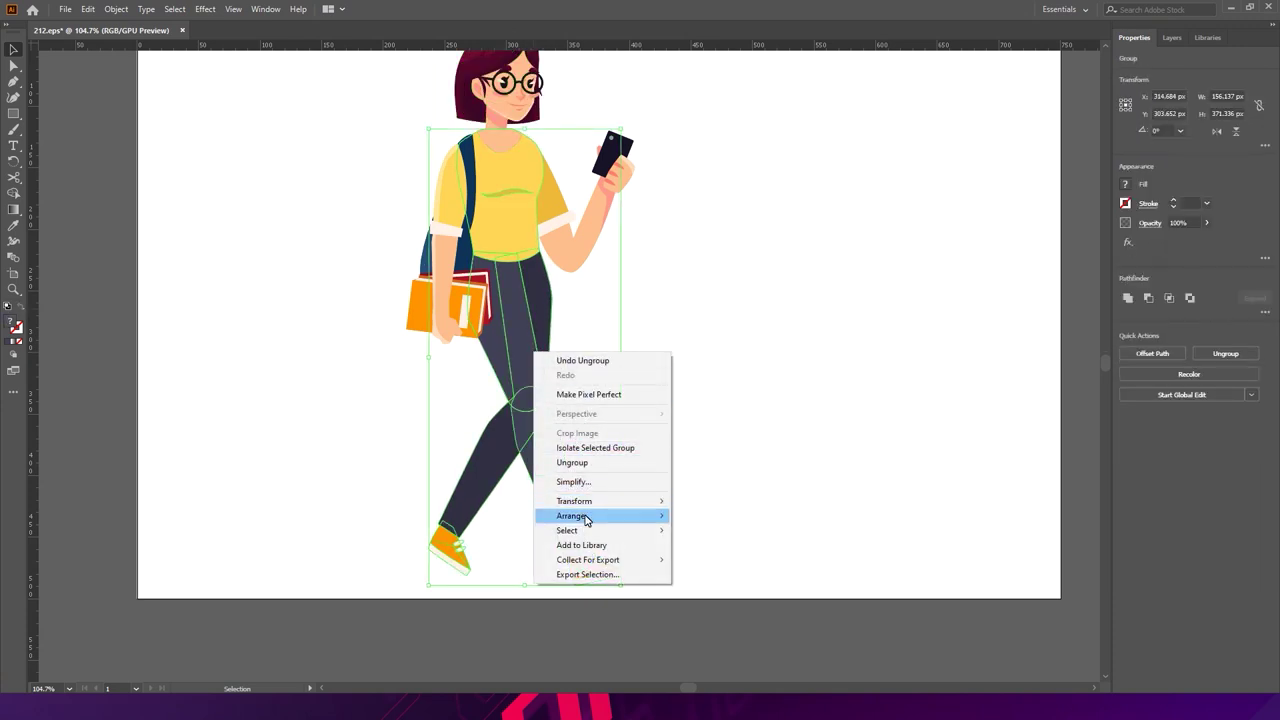
left_click(589, 463)
left_click(622, 405)
- Ungroup the trousers-and-shoes group and check that the thigh and lower leg can be selected separately
left_click(540, 372)
right_click(537, 368)
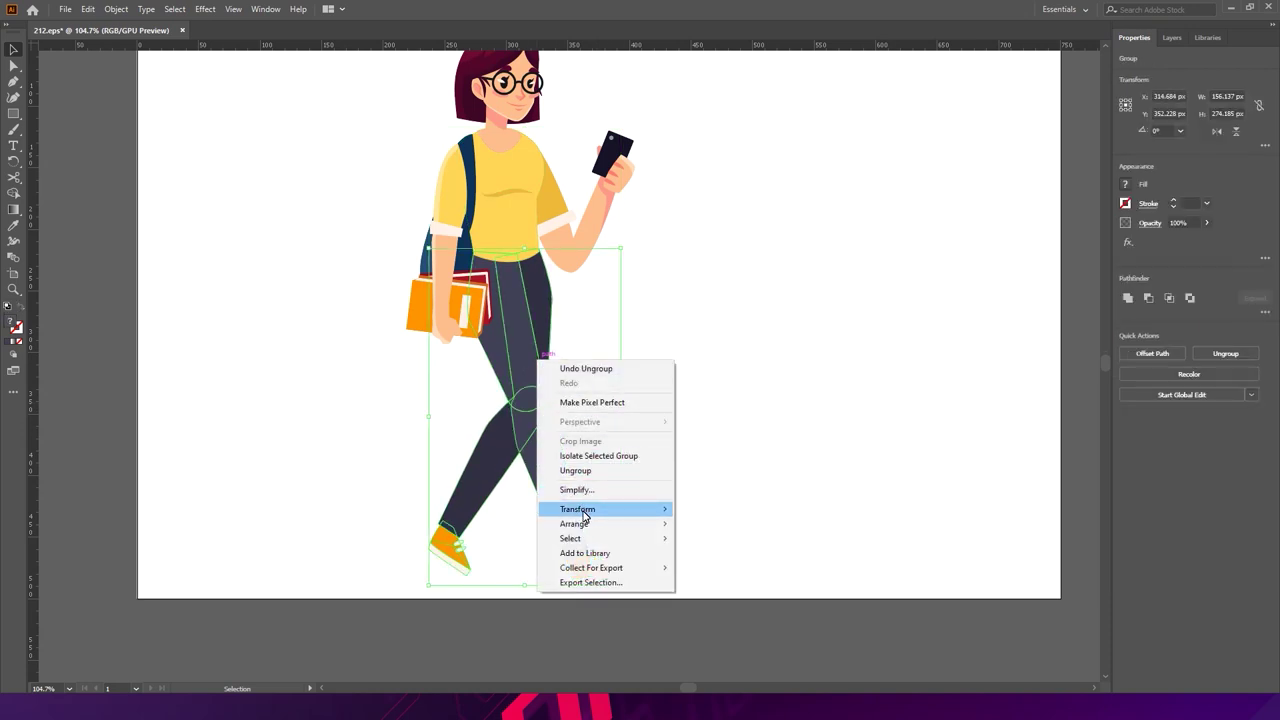
left_click(590, 470)
left_click(573, 366)
left_click(540, 370)
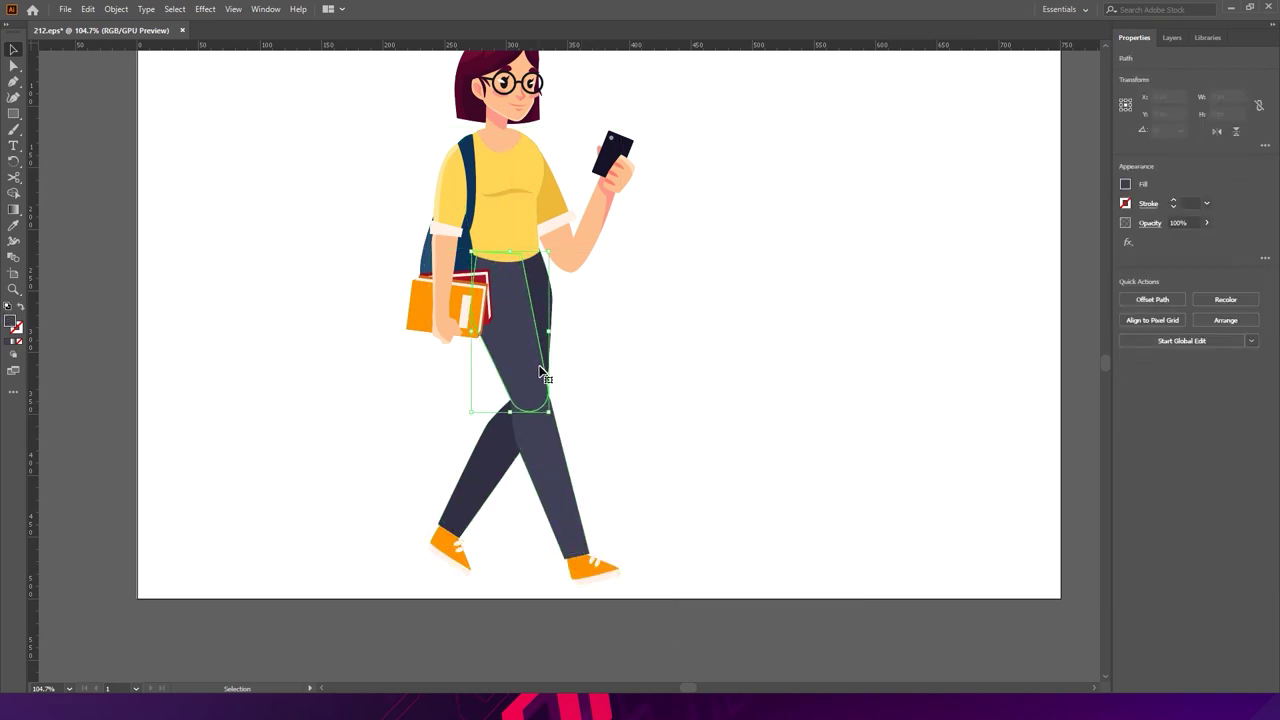
left_click(550, 438)
left_click(618, 412)
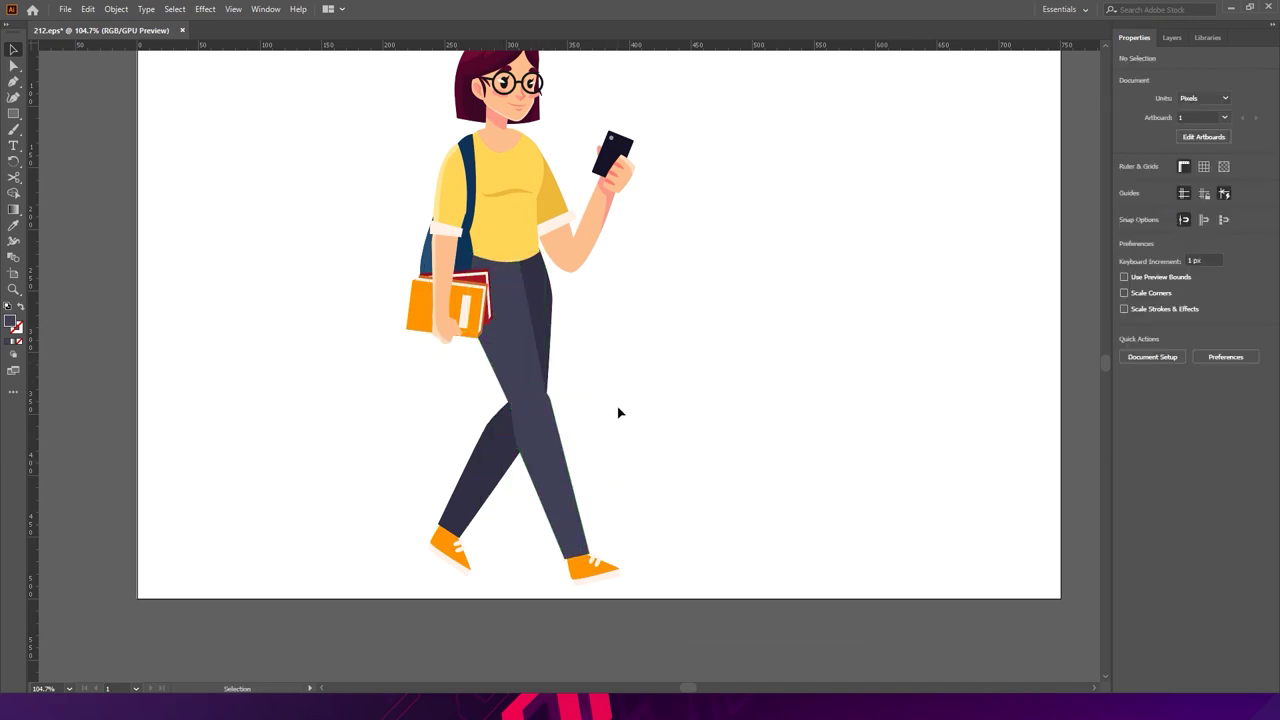
- Move the far, darker leg together with its shoe out to the empty artboard area beside the character, leg at about X 535, Y 333 px
left_click(543, 324)
left_click(586, 348)
left_click(503, 463)
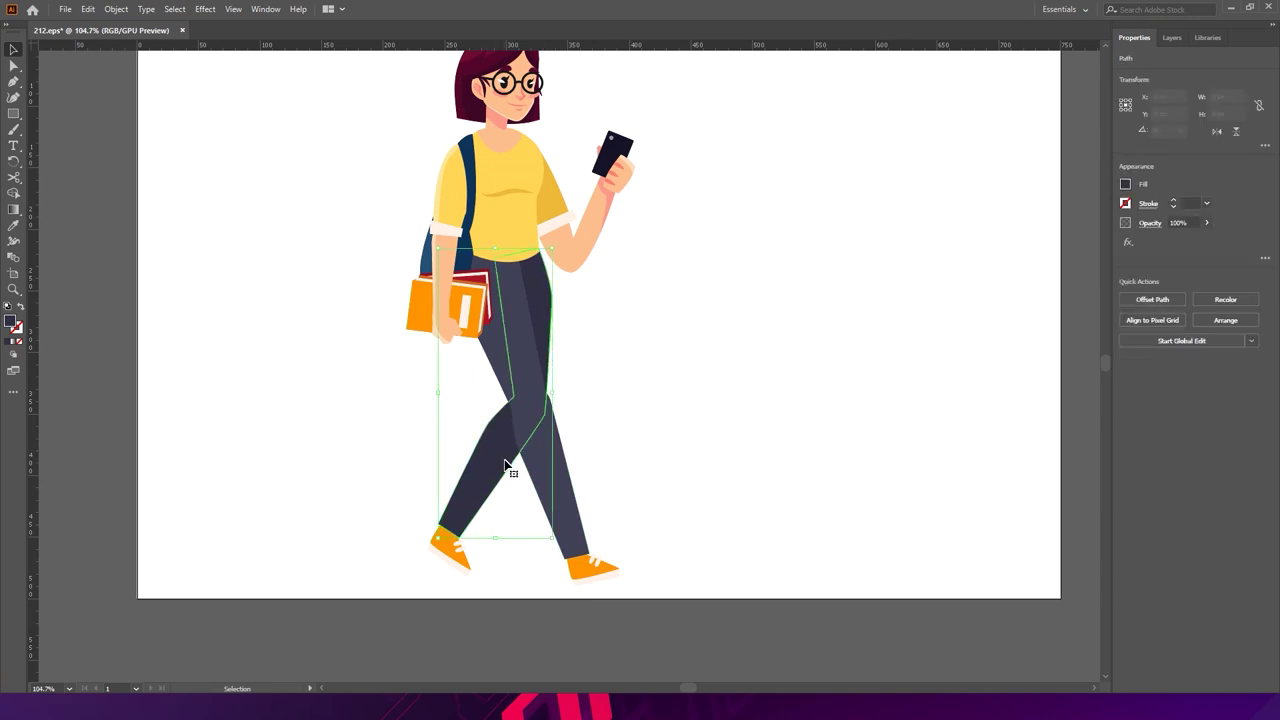
left_click(411, 511)
left_click_drag(469, 571, 731, 482)
key("ctrl+z")
left_click_drag(494, 457, 740, 480)
- Duplicate the near leg's thigh, lower leg and shoe beside the original, at about X 393, Y 354 px
left_click_drag(614, 400, 486, 591)
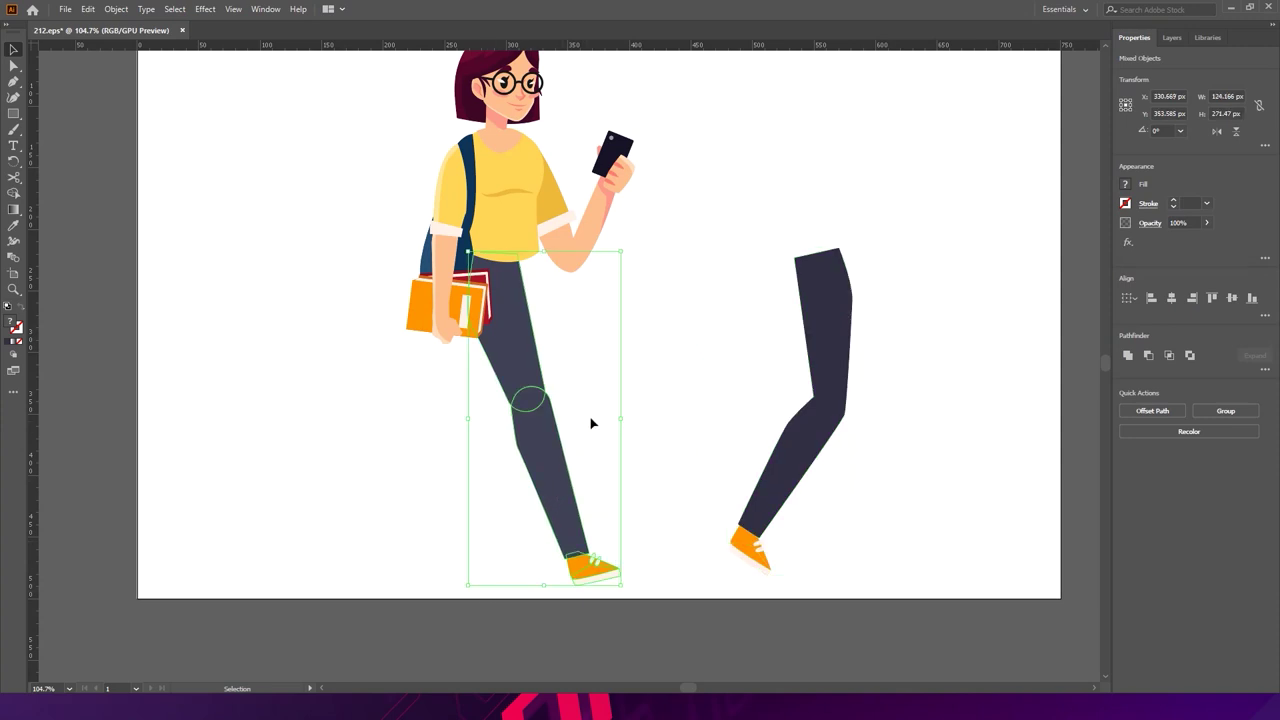
left_click_drag(650, 400, 526, 565)
left_click_drag(550, 478, 629, 474)
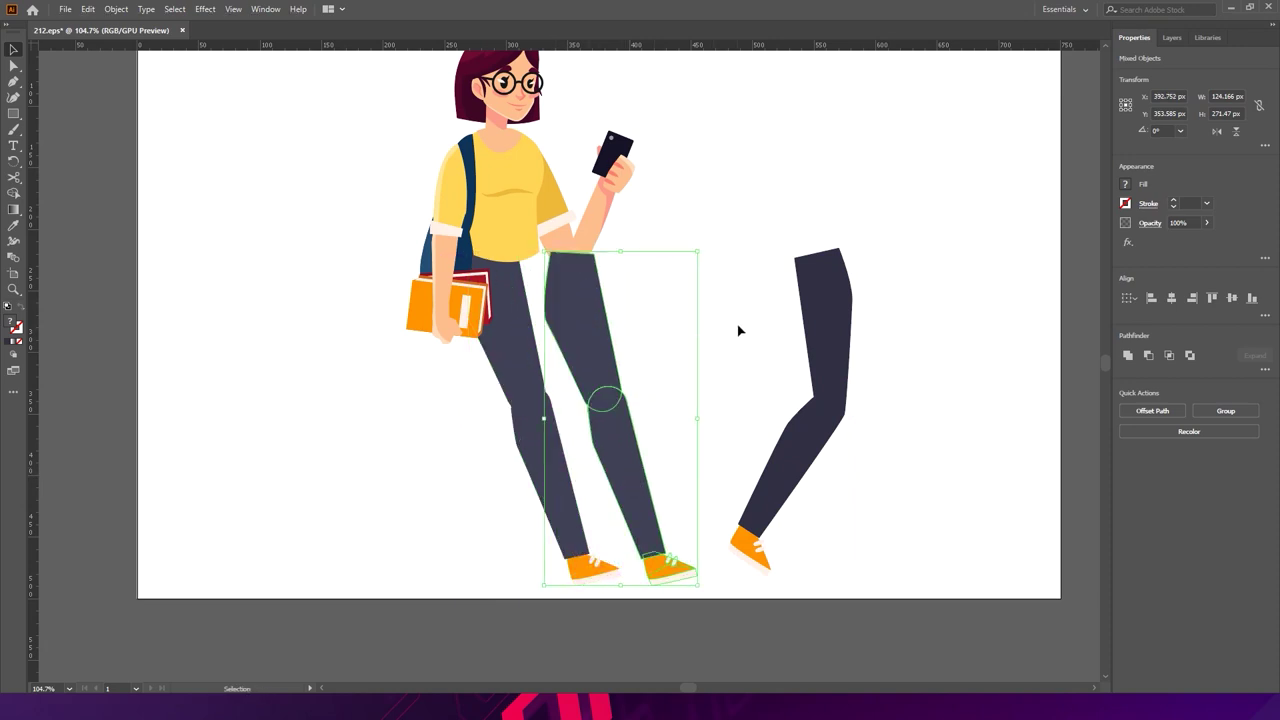
left_click(738, 330)
- Recolour the copied thigh and lower leg with the dark fill sampled from the original far leg
left_click(609, 434)
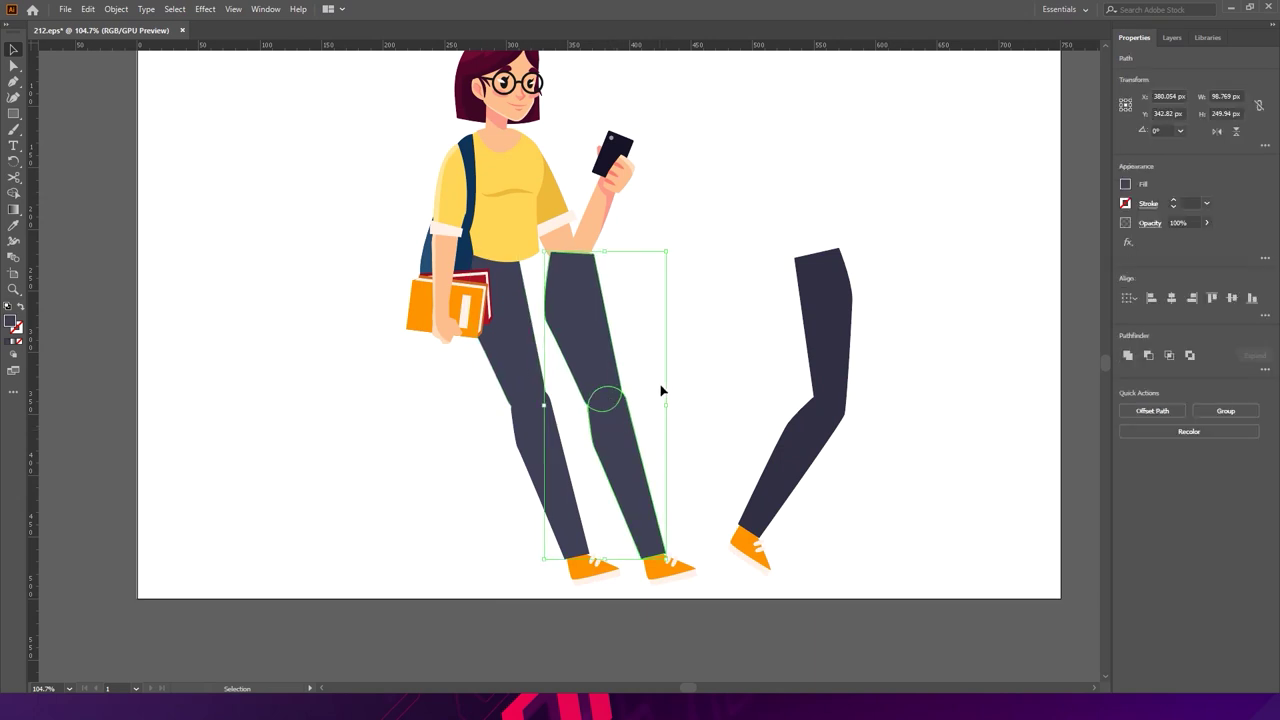
key("i")
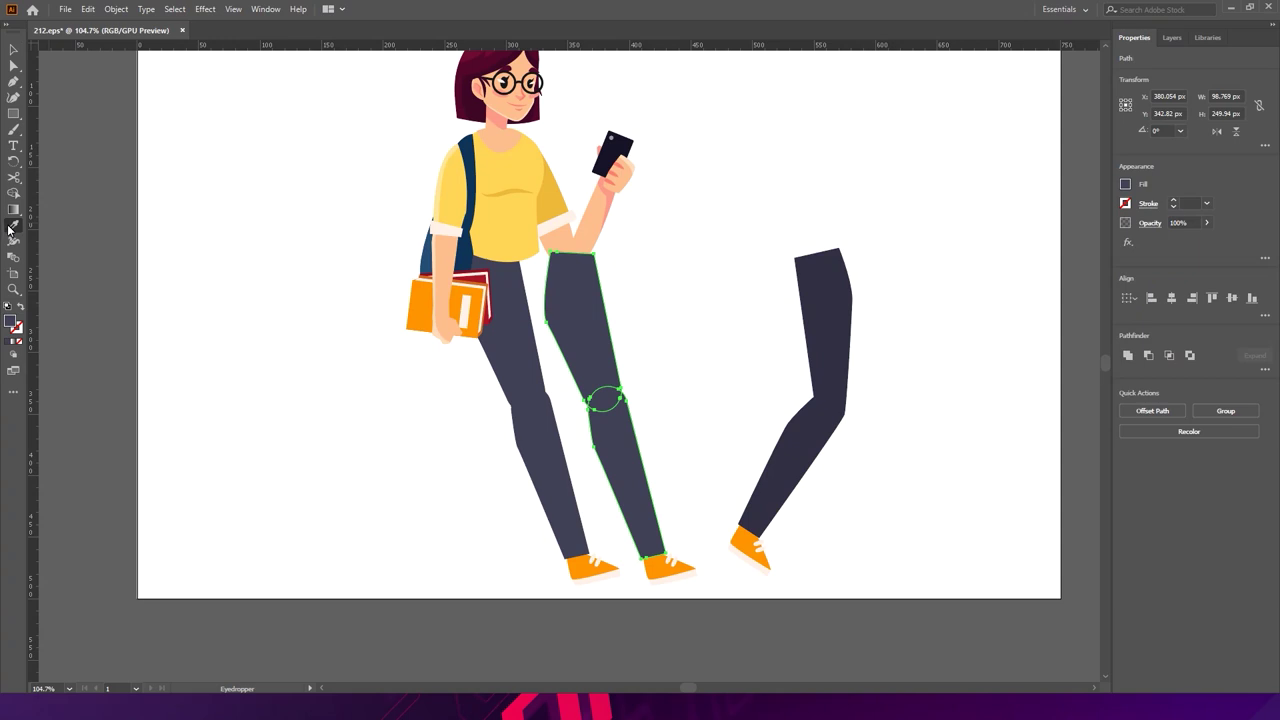
left_click(824, 324)
left_click(834, 325)
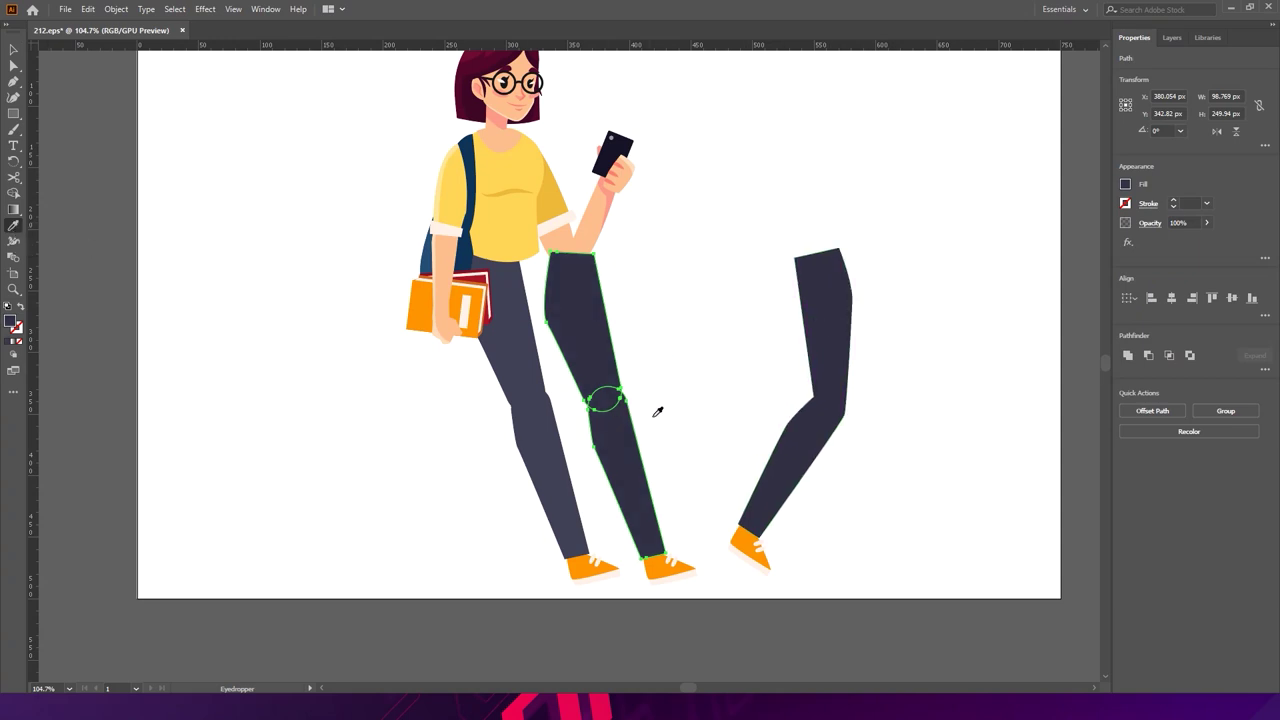
key("v")
left_click(701, 381)
- Try to move the dark leg copy with its shoe onto the character's hip
left_click_drag(671, 364, 609, 521)
left_click_drag(703, 537, 657, 586)
left_click_drag(615, 462, 608, 408)
left_click_drag(670, 357, 621, 590)
mouse_move(588, 377)
left_mouse_down()
mouse_move(530, 370)
mouse_move(587, 376)
left_mouse_up()
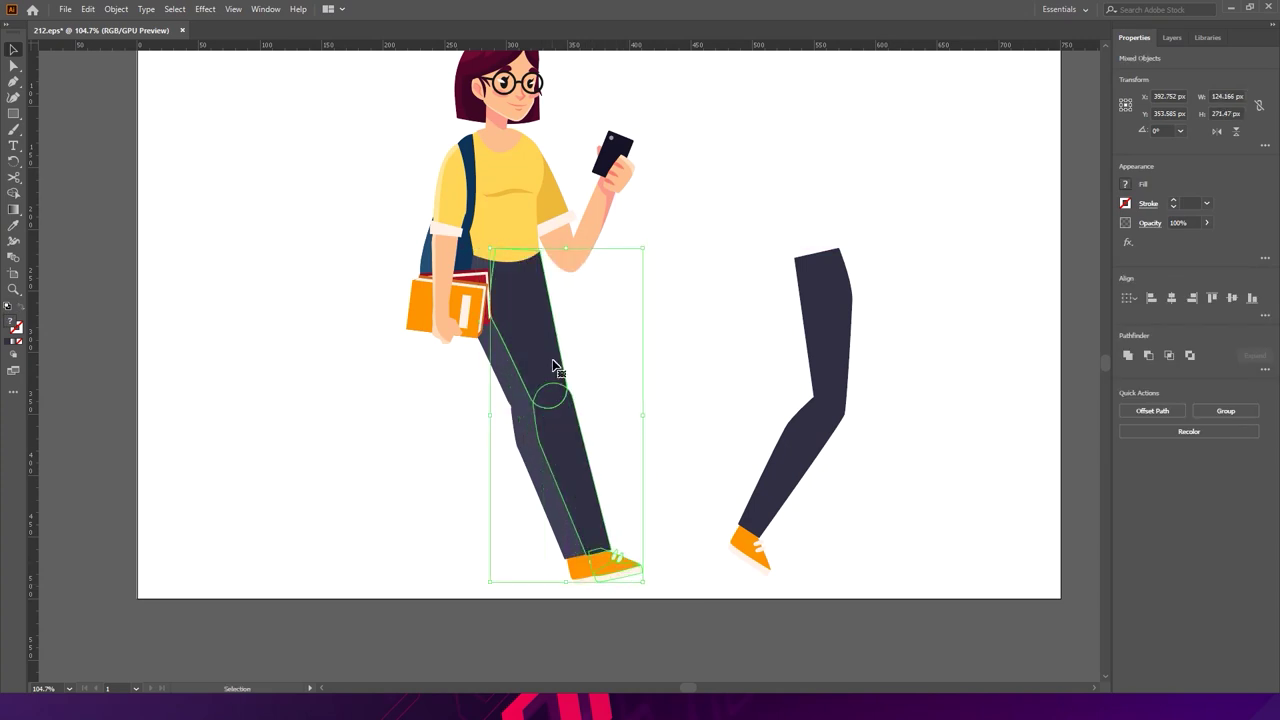
left_click(906, 322)
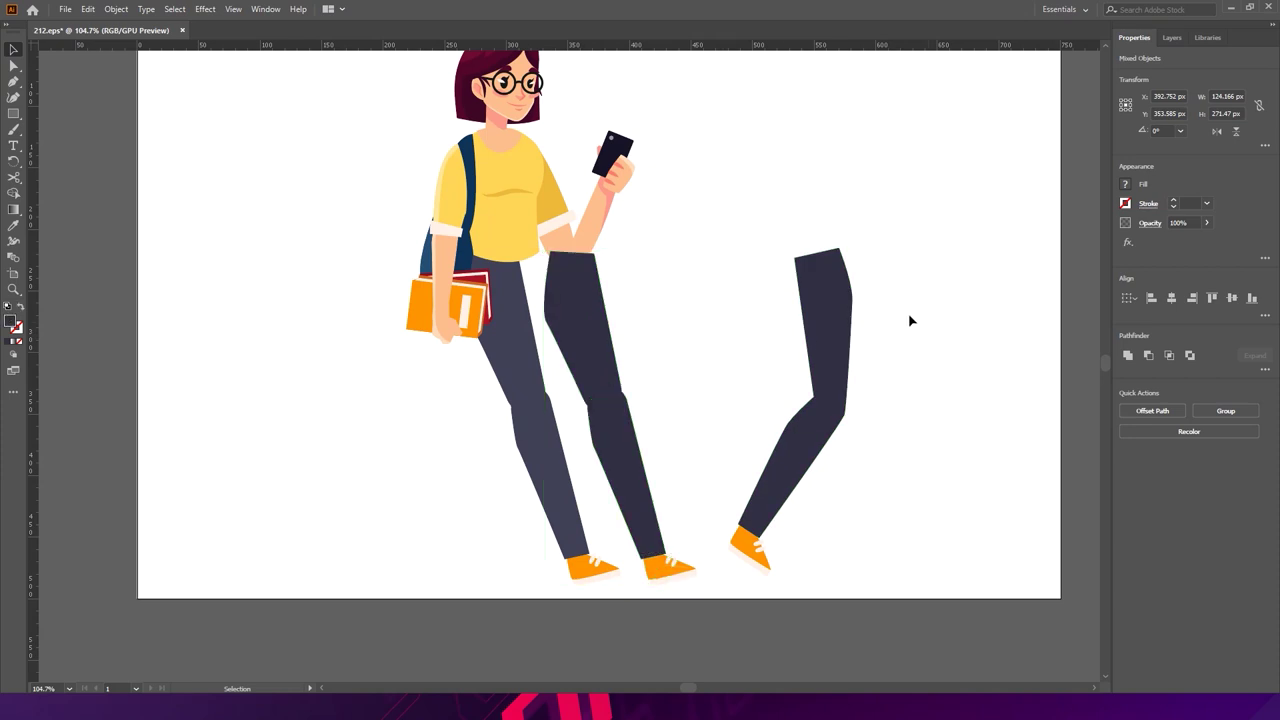
- Flip the copied dark thigh horizontally
left_click(840, 287)
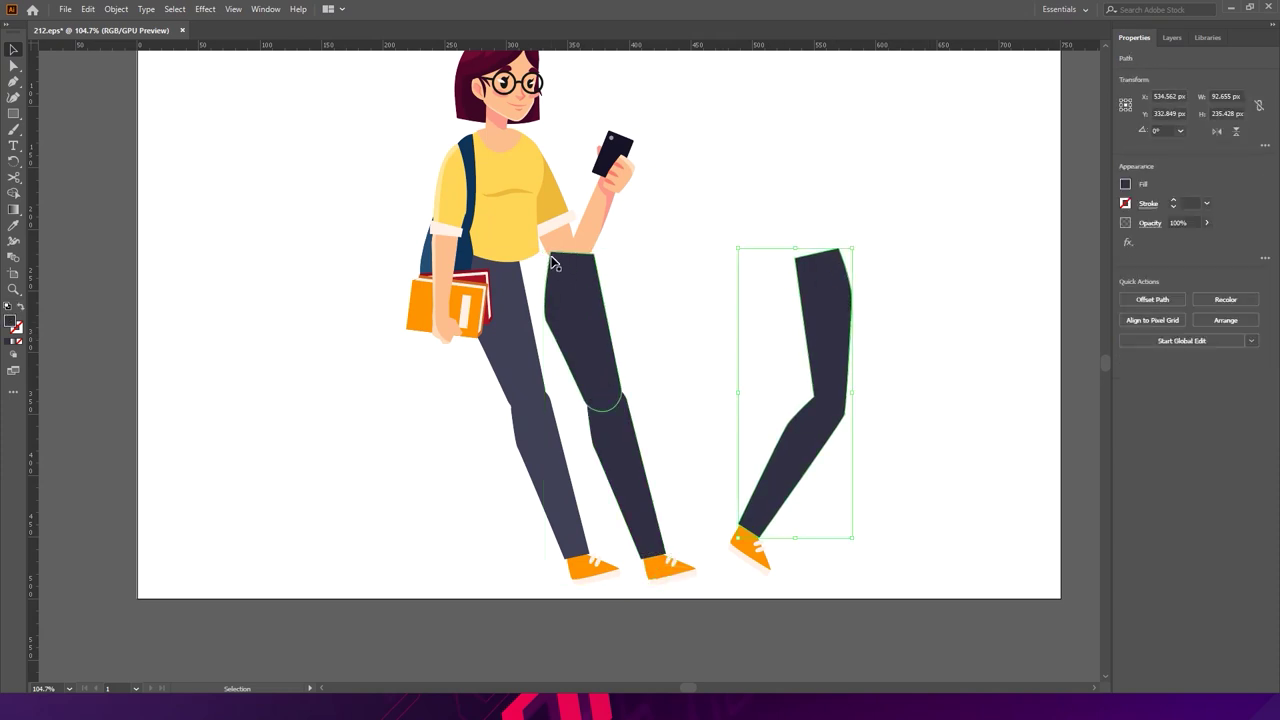
left_click(634, 317)
left_click(585, 327)
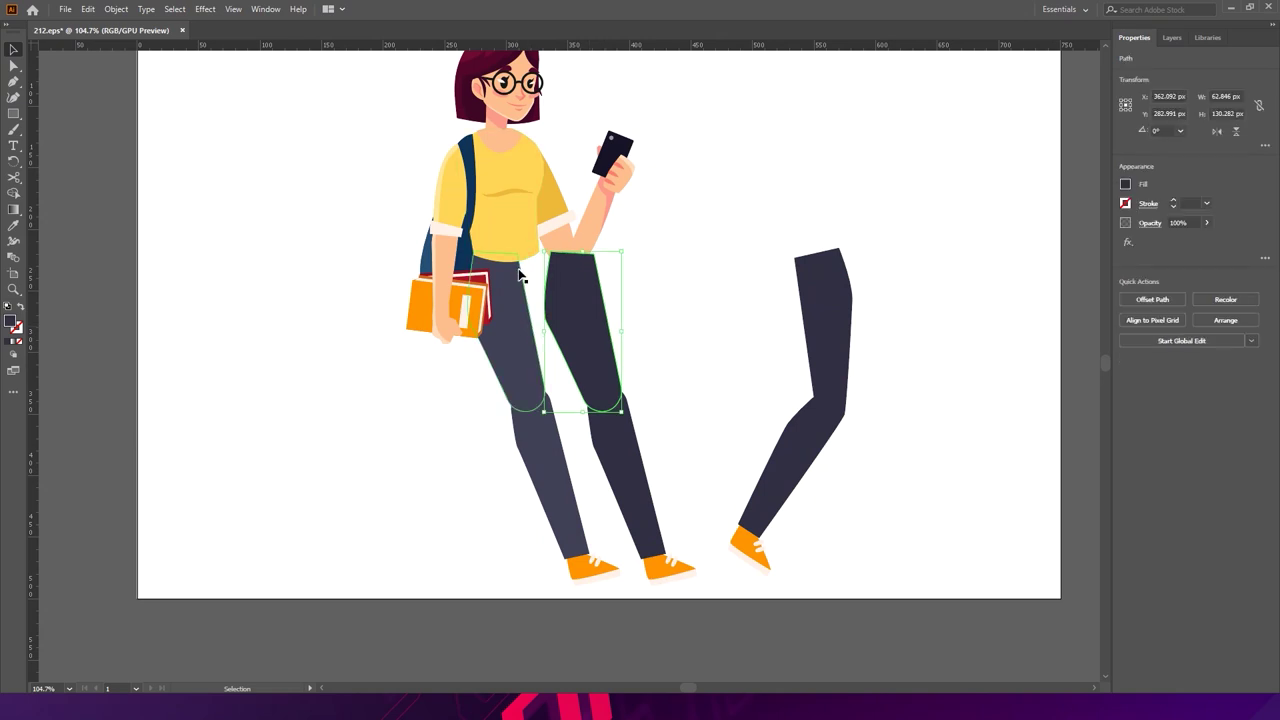
right_click(578, 302)
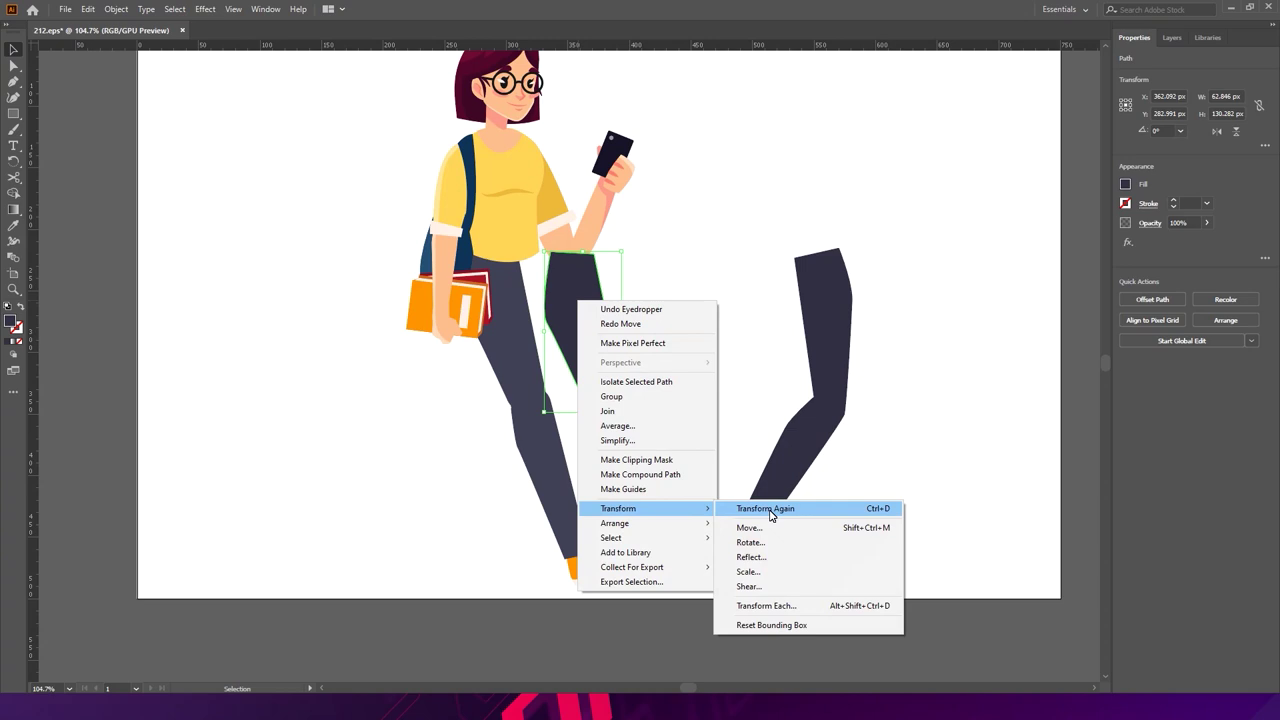
left_click(737, 259)
left_click(598, 290)
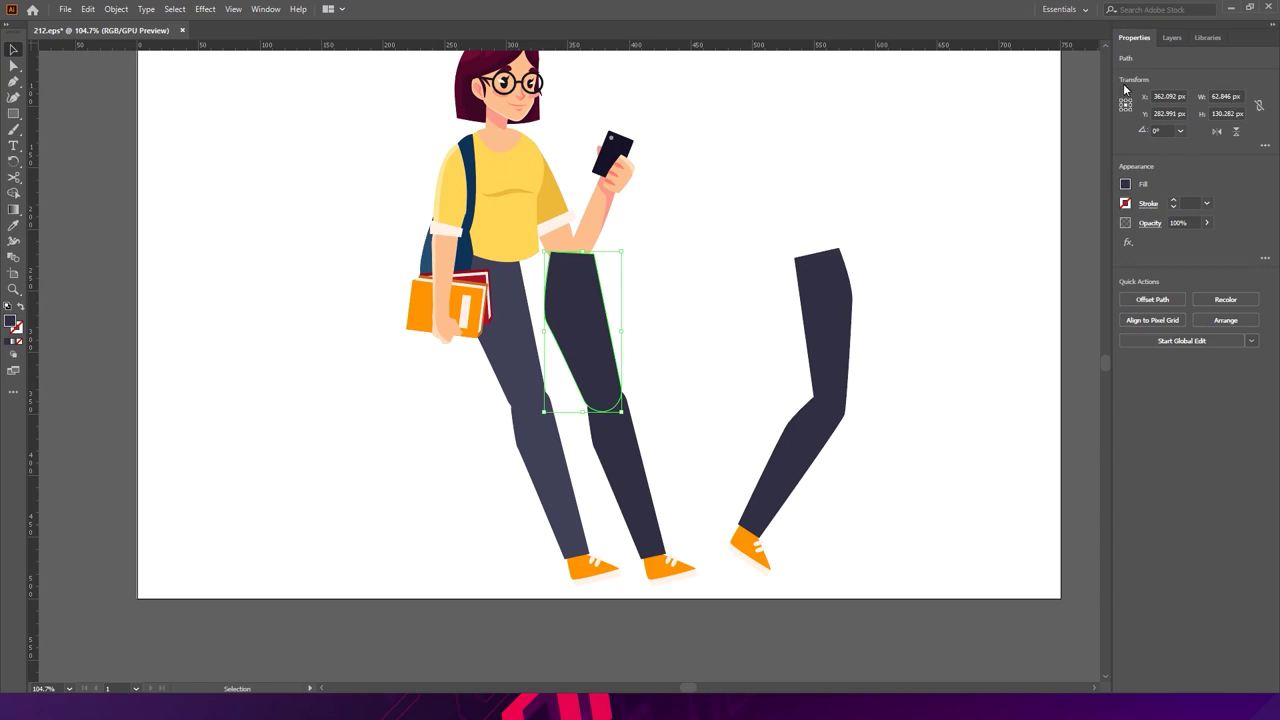
left_click(1262, 147)
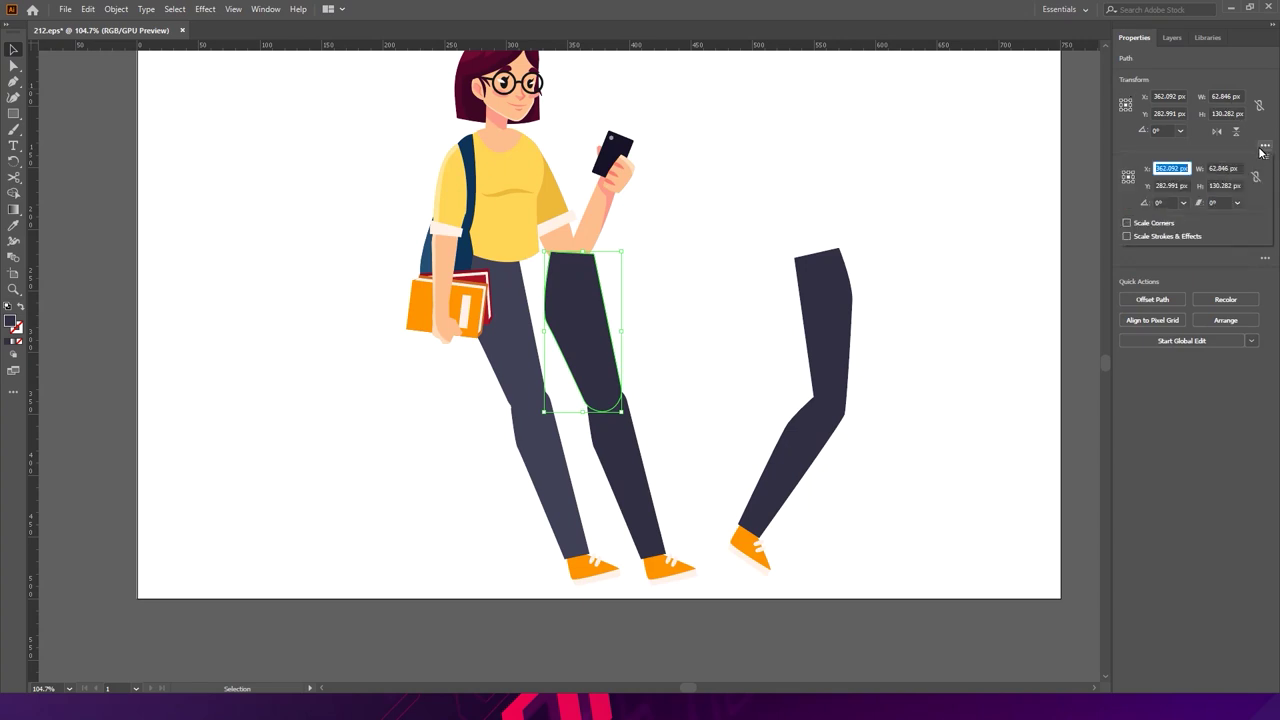
left_click(1265, 160)
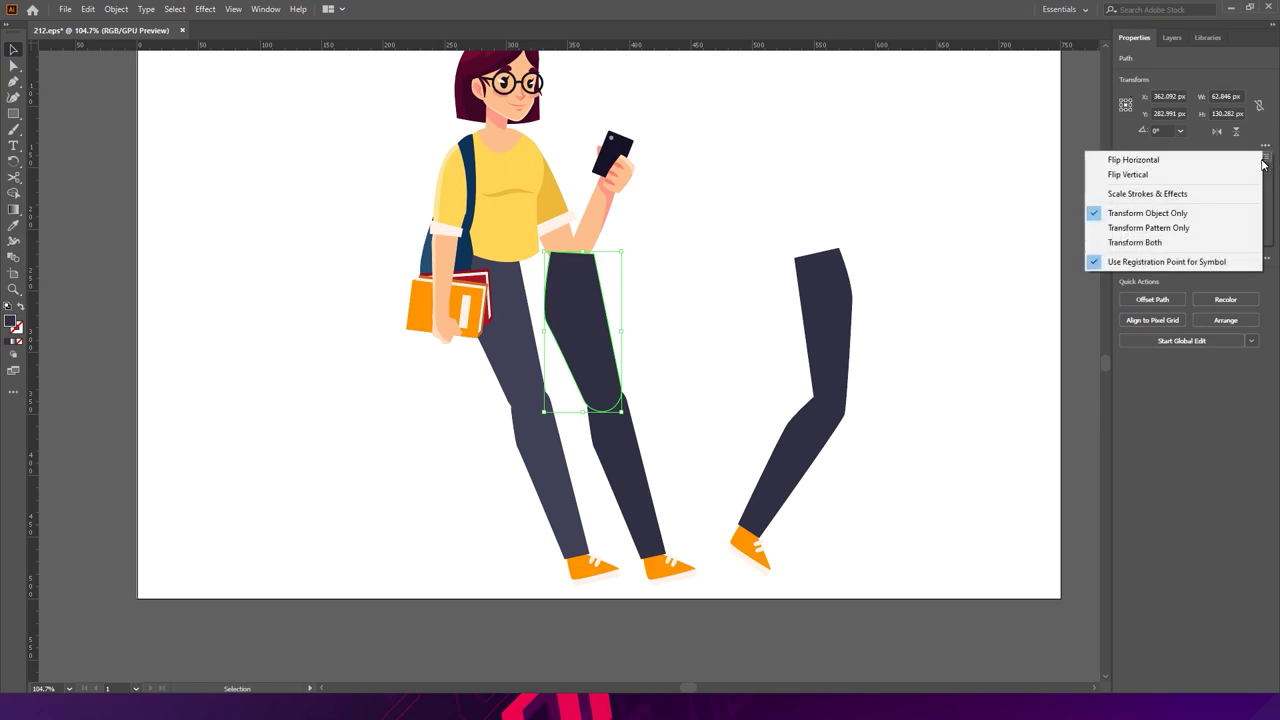
left_click(1184, 160)
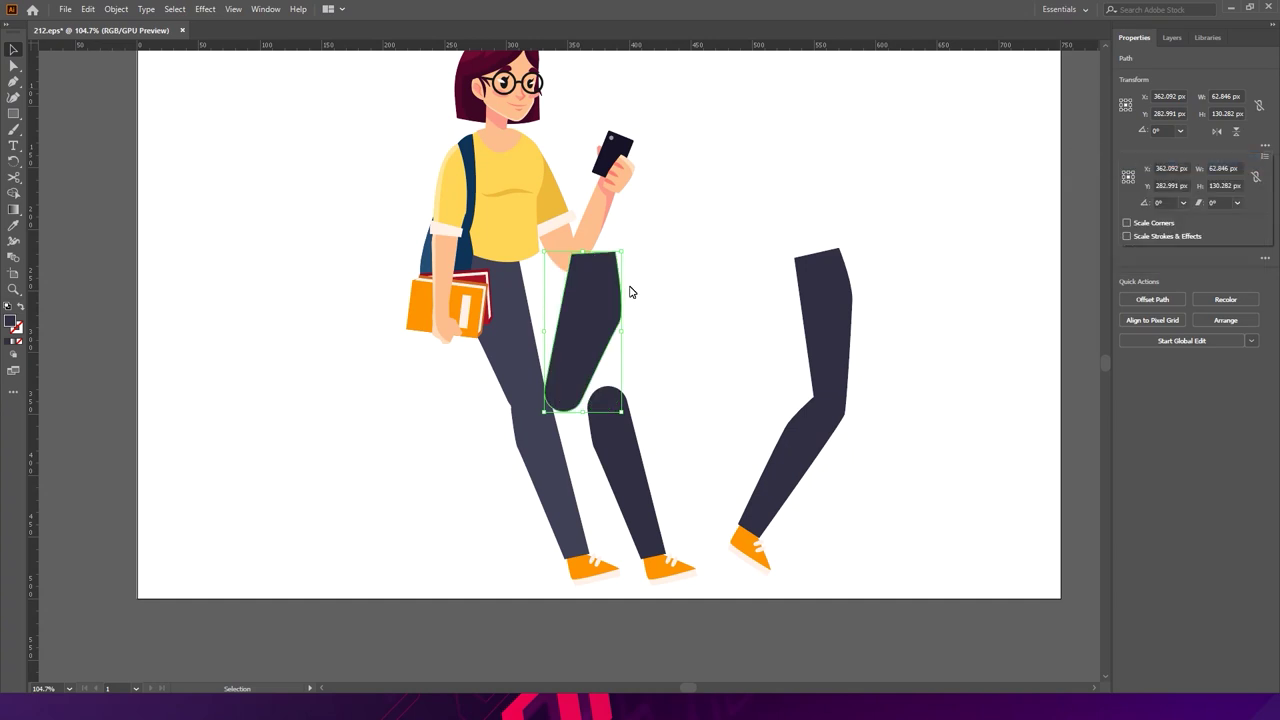
key("Escape")
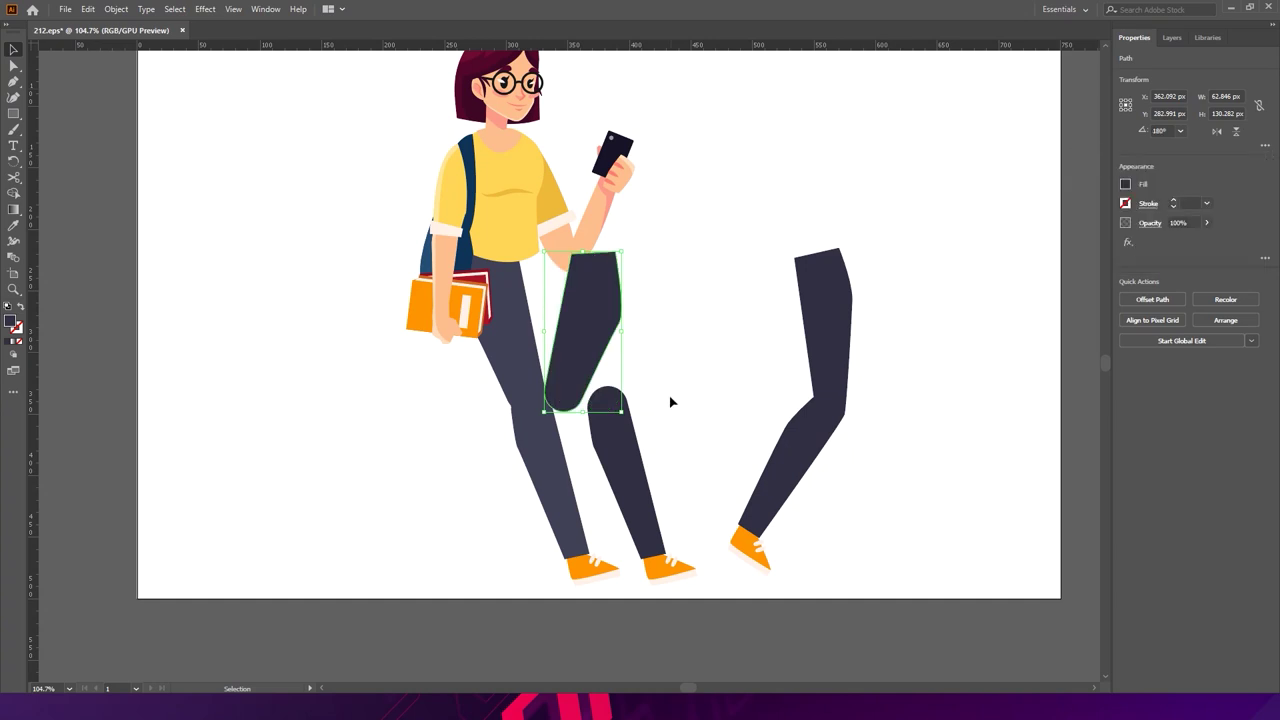
- Rotate the flipped thigh to about 196° against the original far leg and move it to the character's hip, at about X 315, Y 283 px
left_click_drag(614, 310, 831, 309)
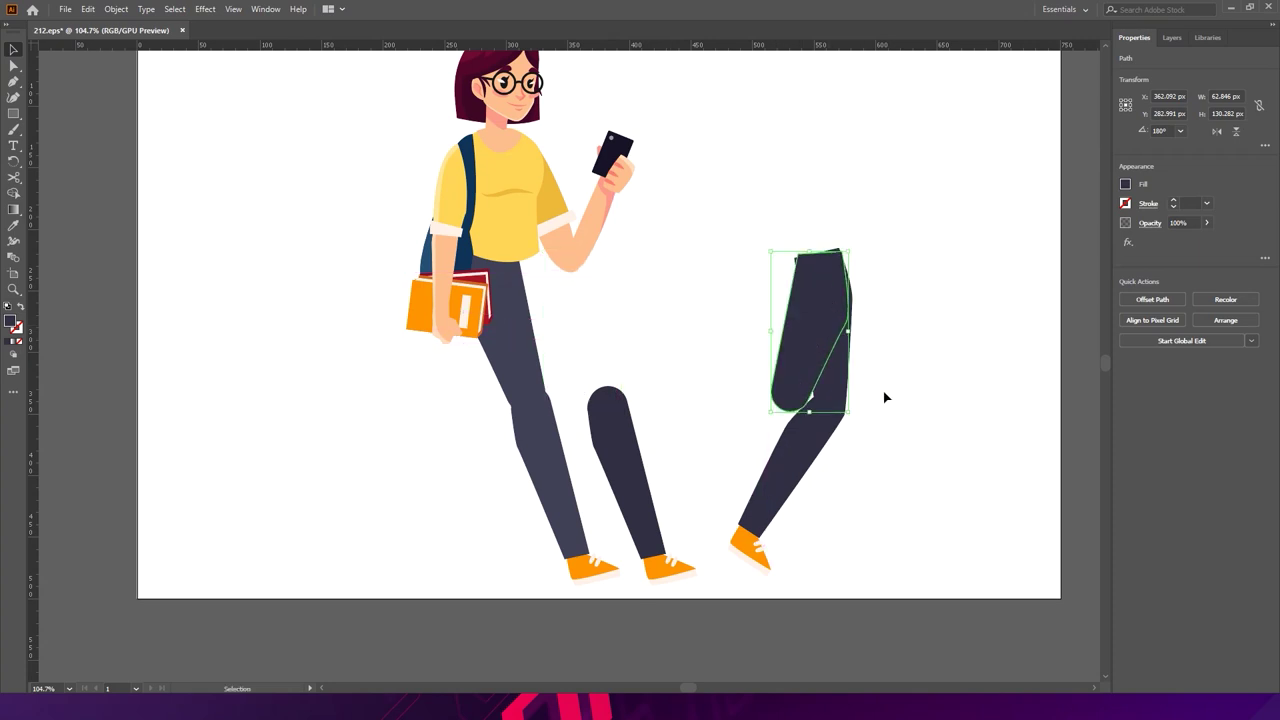
left_click(864, 429)
left_click(808, 371)
left_click_drag(857, 417, 863, 389)
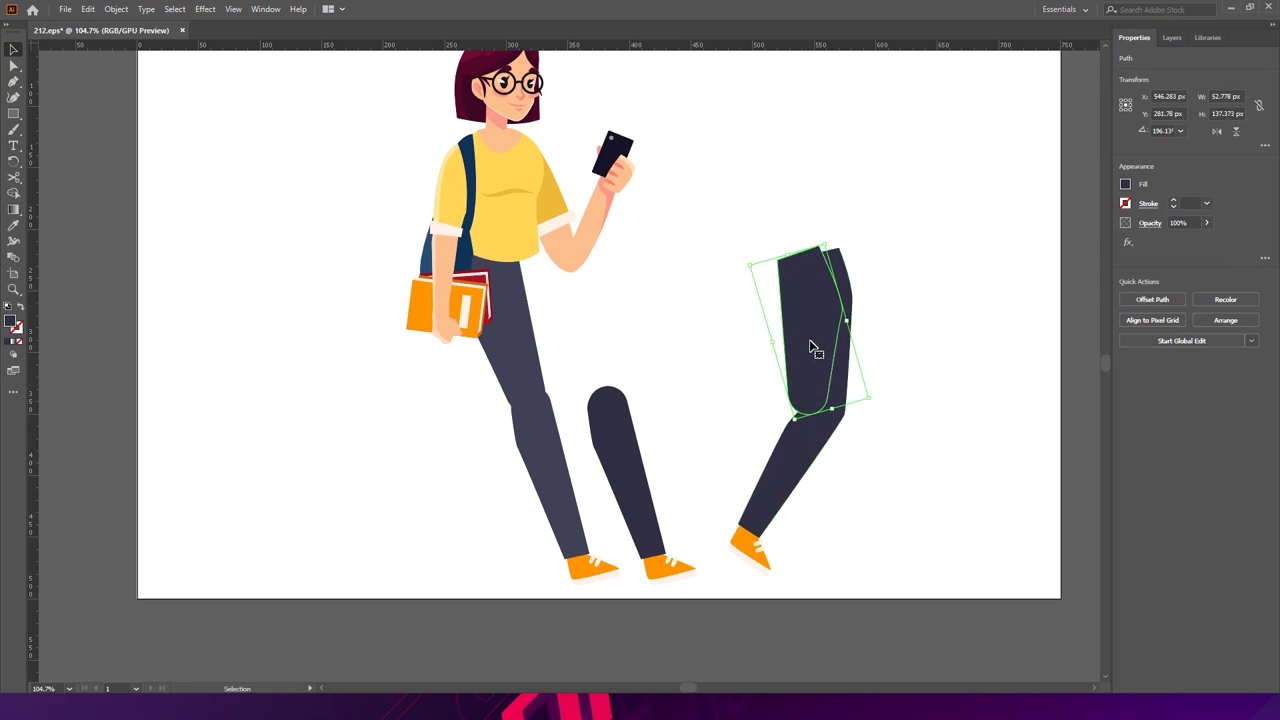
left_click_drag(811, 349, 526, 349)
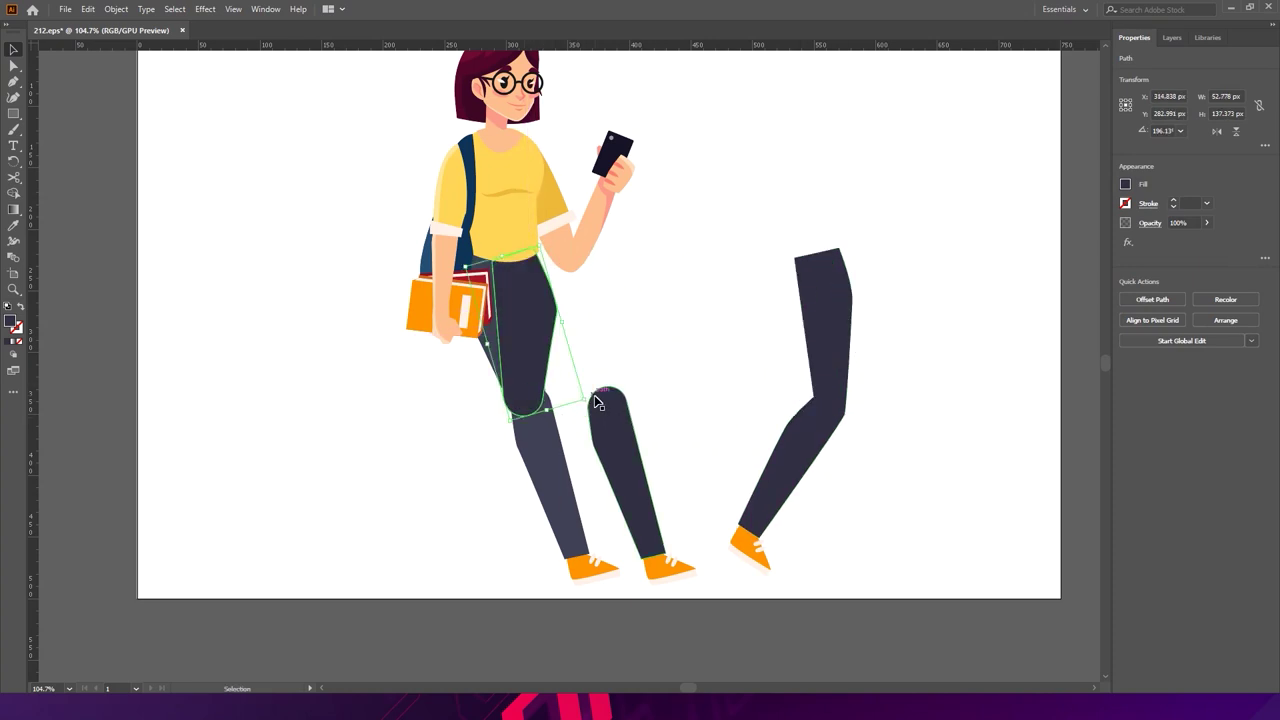
- Rotate the dark thigh slightly further backwards and nudge it into place at the waist
left_click(597, 403)
left_click(537, 358)
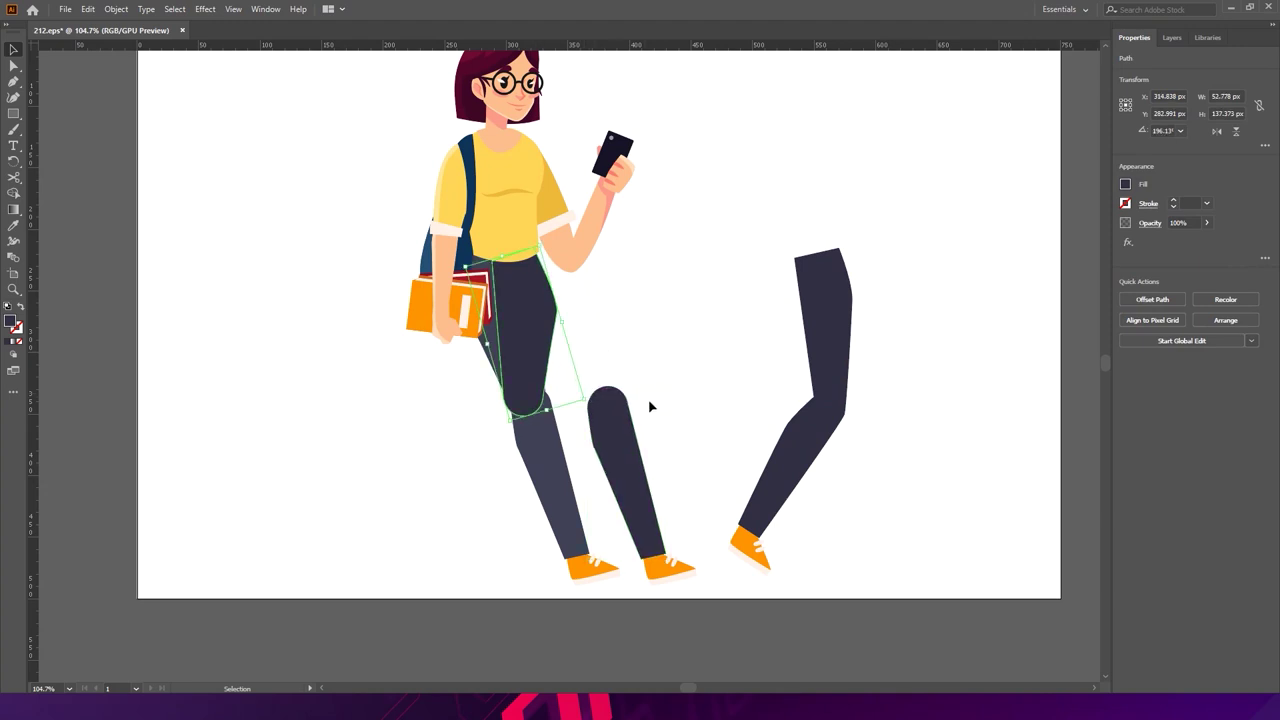
left_click_drag(592, 408, 580, 415)
left_click_drag(547, 329, 543, 331)
left_click(670, 378)
- Rotate the dark lower leg with its shoe backwards and position it below the dark thigh, at about X 291, Y 413 px
left_click_drag(666, 425, 650, 590)
left_click_drag(645, 525, 548, 525)
left_click_drag(603, 591, 575, 590)
left_click_drag(534, 484, 498, 492)
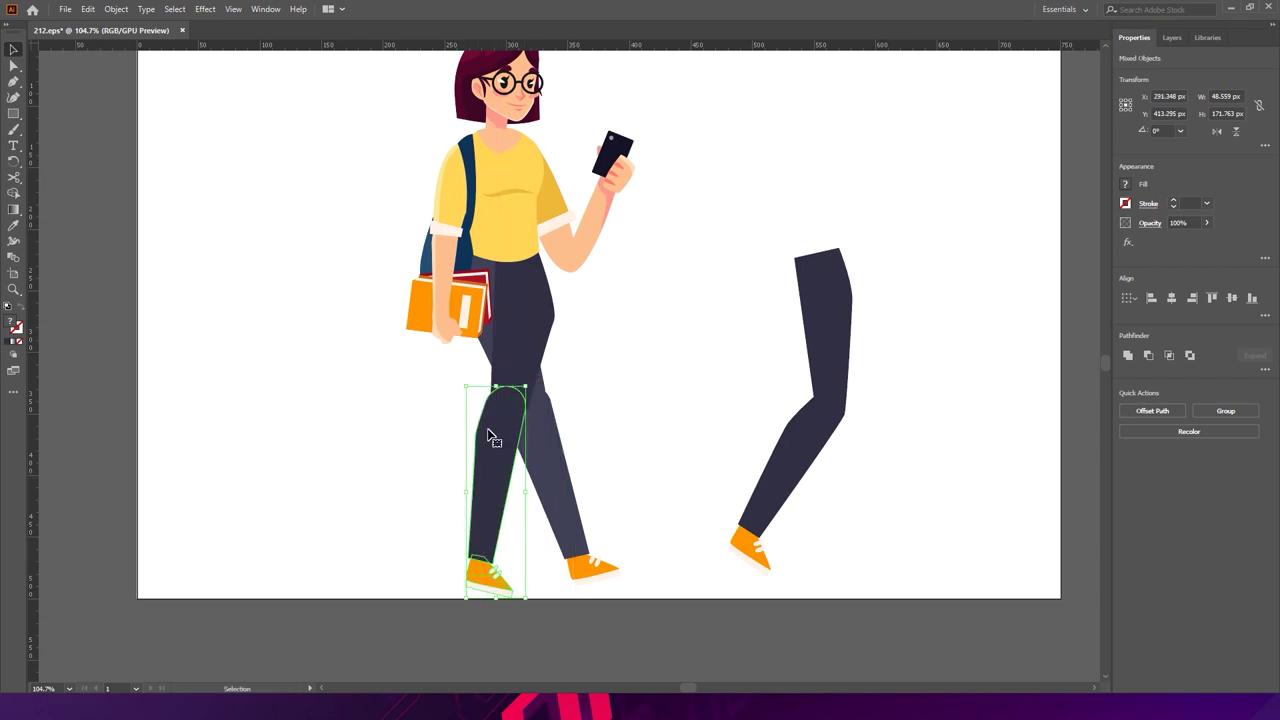
- Move the dark thigh, lower leg and shoe together to about X 298, Y 348 px and send them to the back
left_click(530, 350, "shift")
left_click_drag(530, 350, 525, 338)
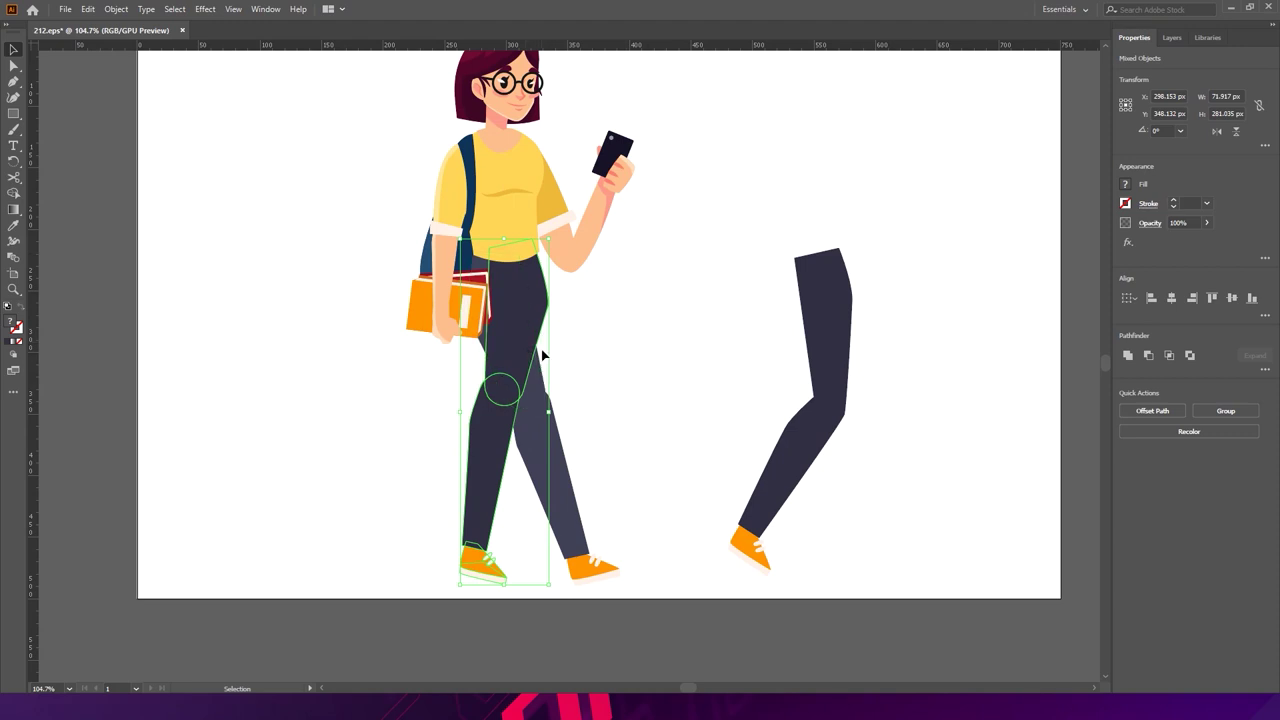
right_click(518, 300)
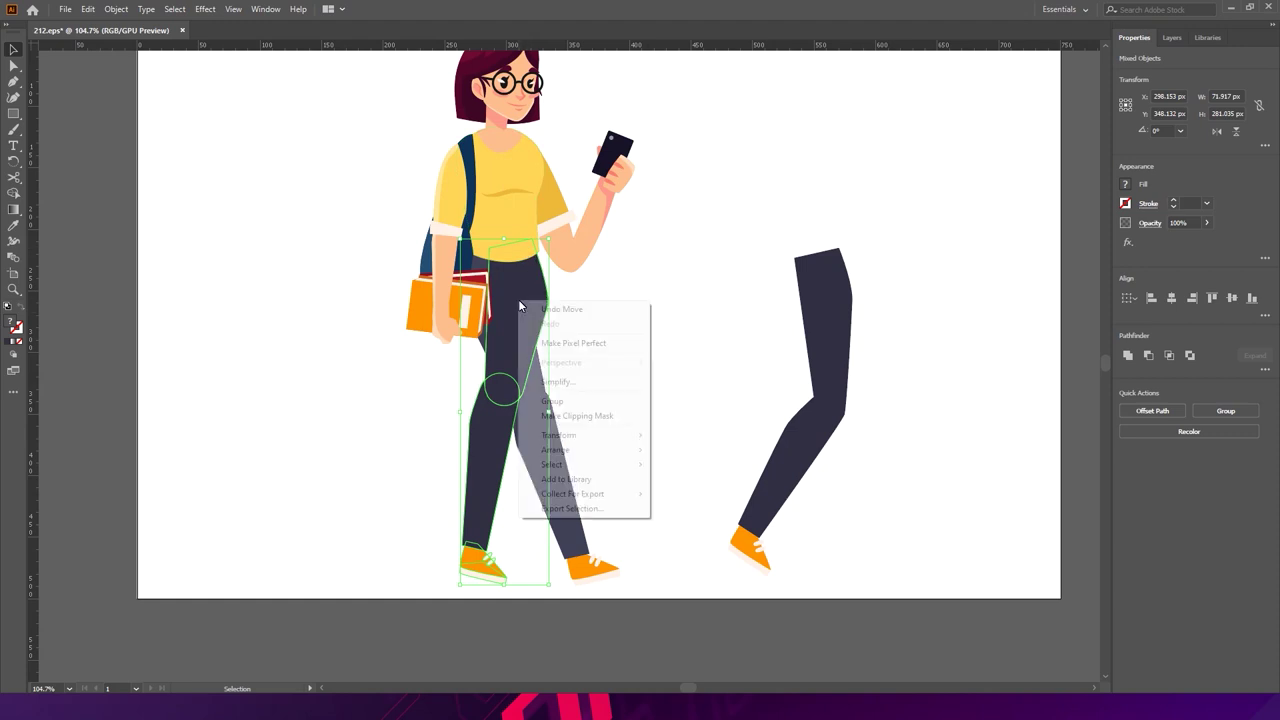
mouse_move(590, 451)
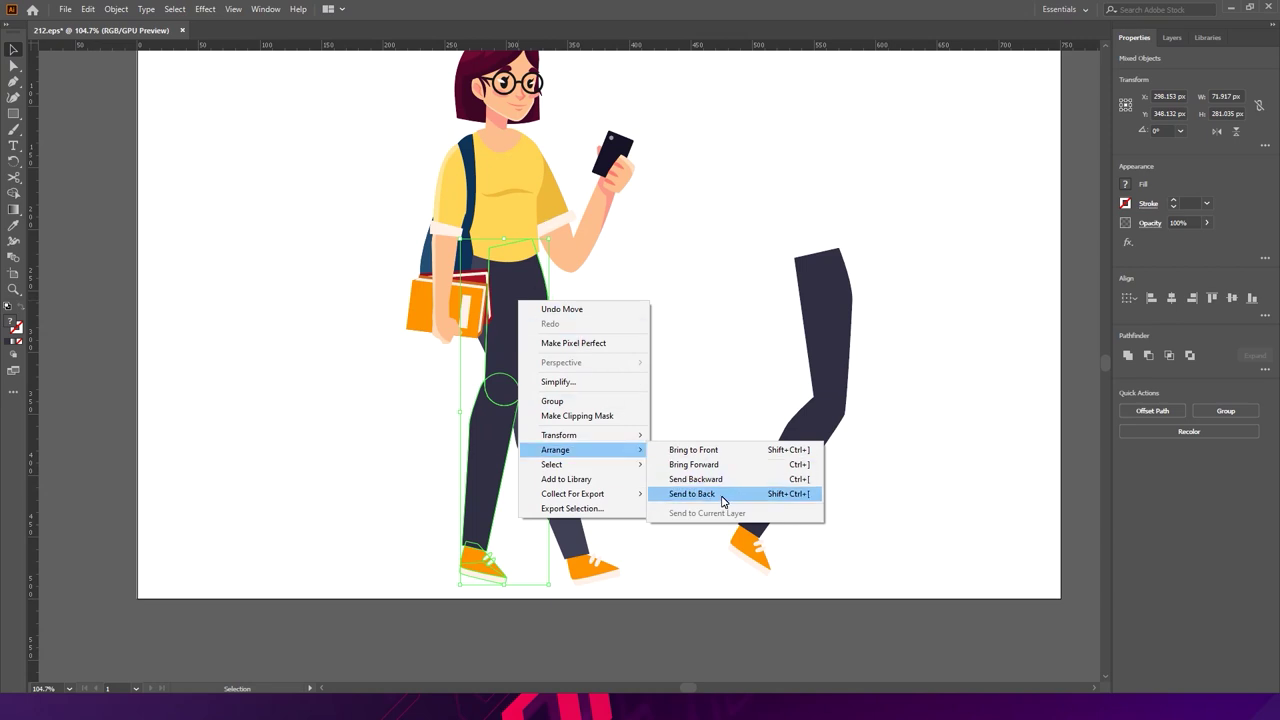
left_click(722, 498)
left_click(602, 400)
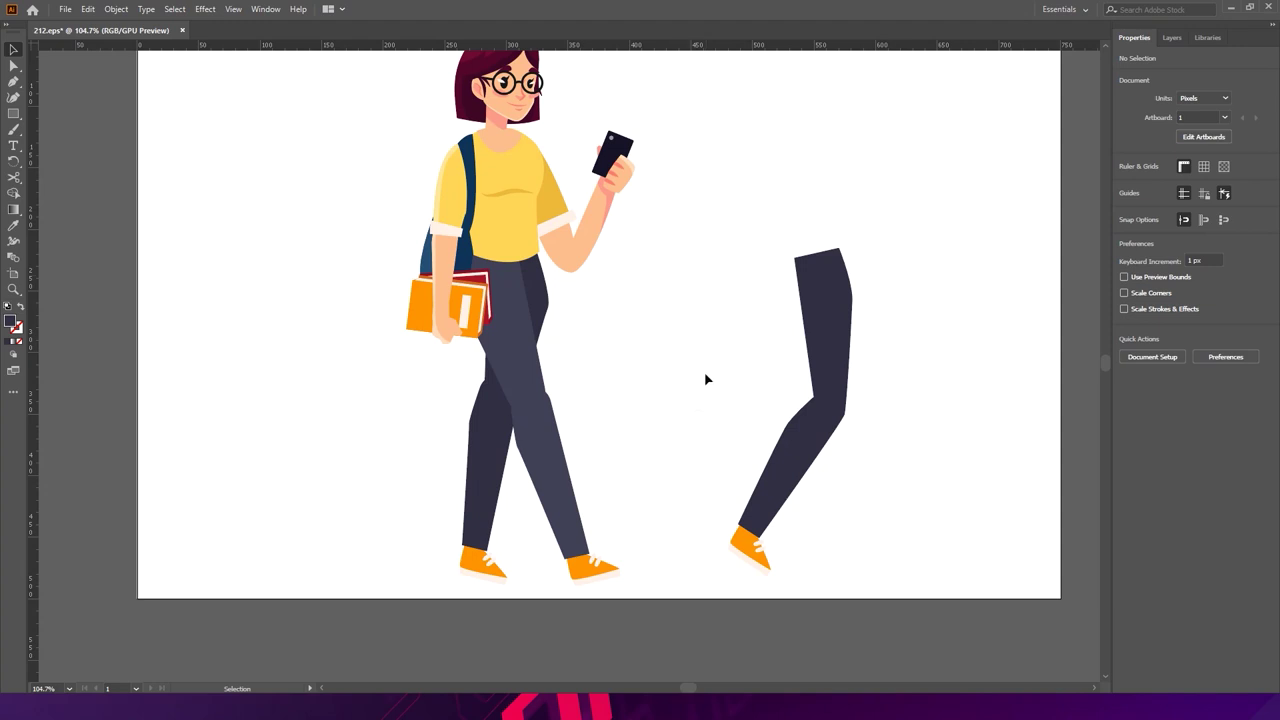
- Delete the original far leg with its shoe that stands beside the character
left_click_drag(710, 258, 903, 605)
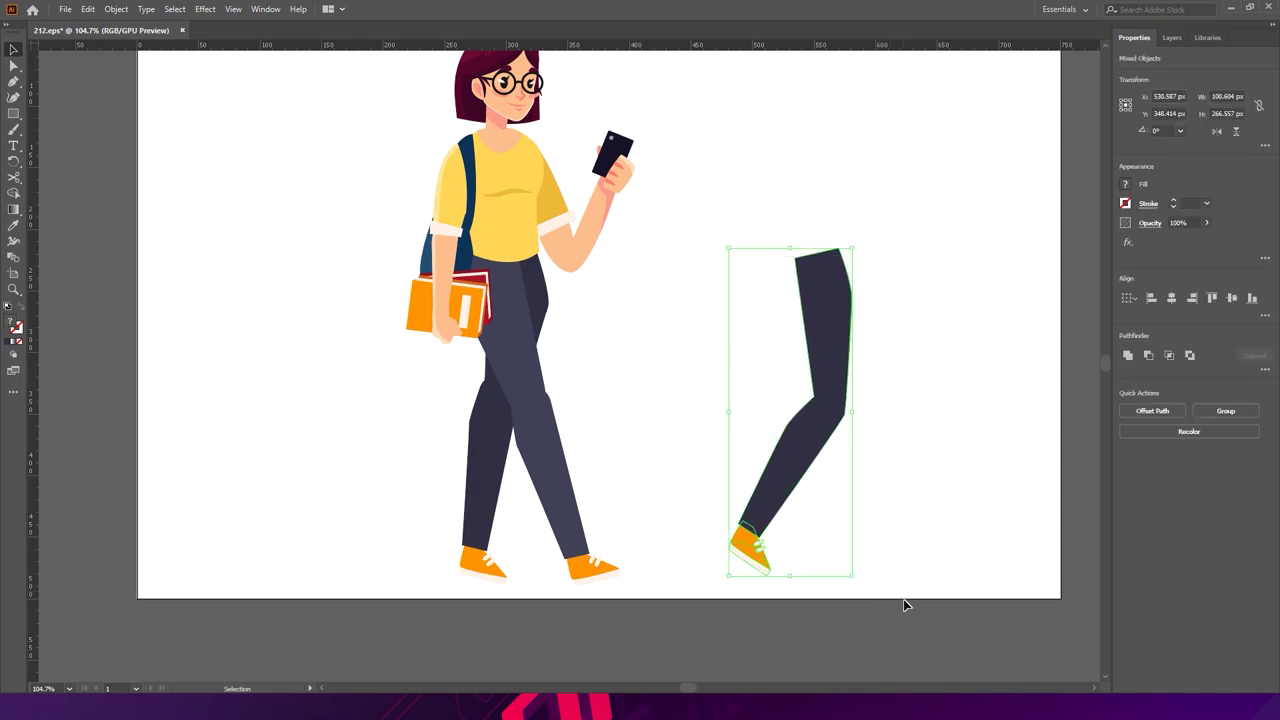
key("Delete")
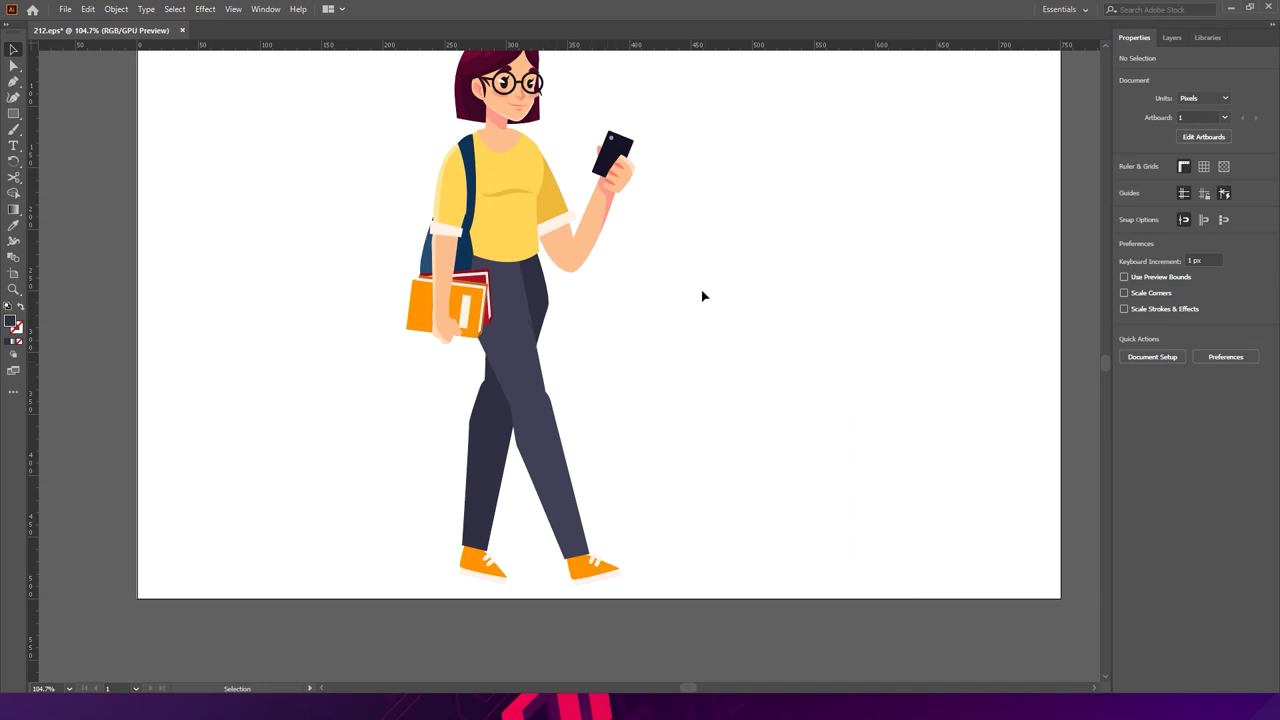
key("h")
left_click_drag(677, 245, 634, 317)
key("v")
- Try moving the head group away from the body, and undo the move
left_click(475, 173)
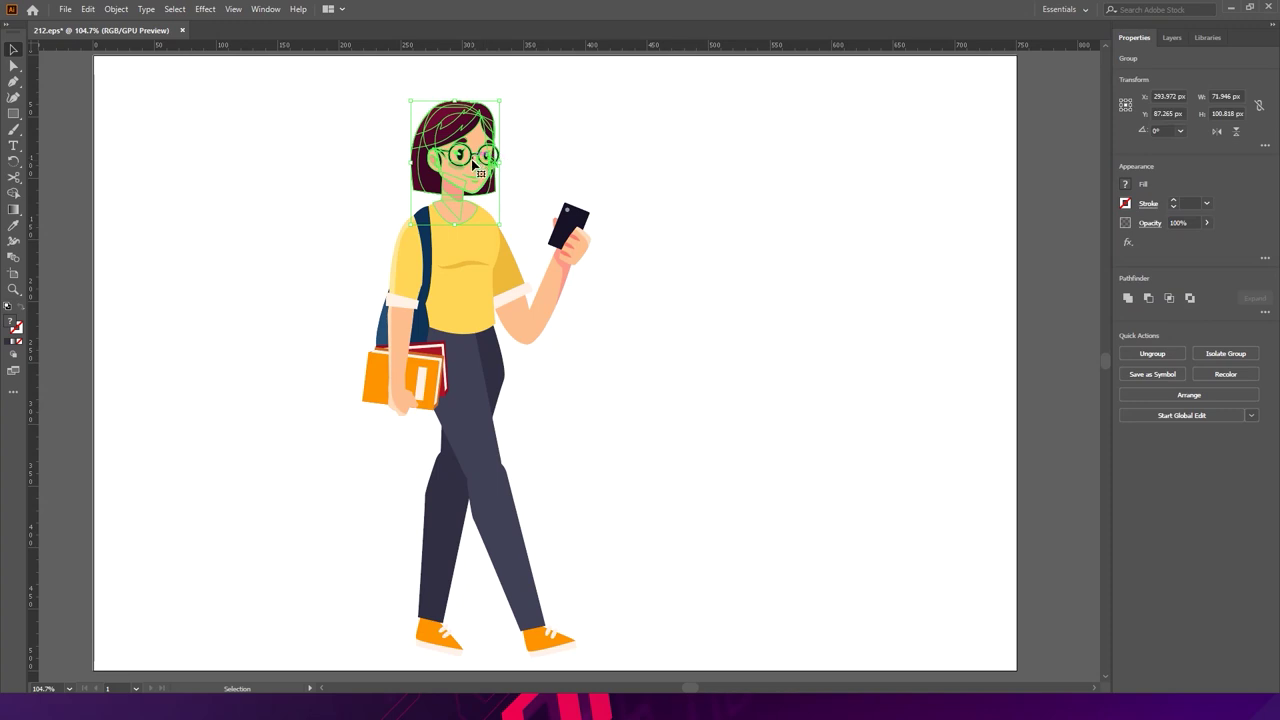
left_click_drag(478, 166, 530, 150)
key("ctrl+z")
- Try moving the near arm with the books away from the body to check what lies behind it, undoing each move
scroll(334, 234, "up", 3)
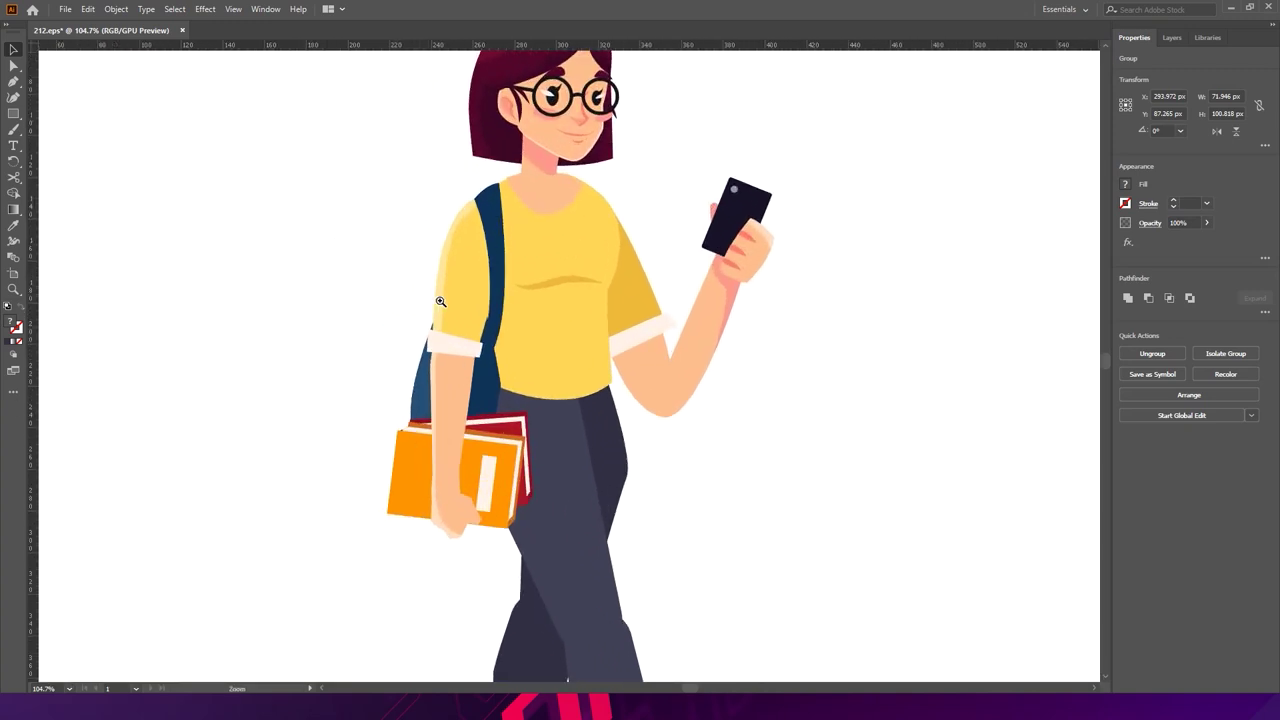
left_click(480, 303)
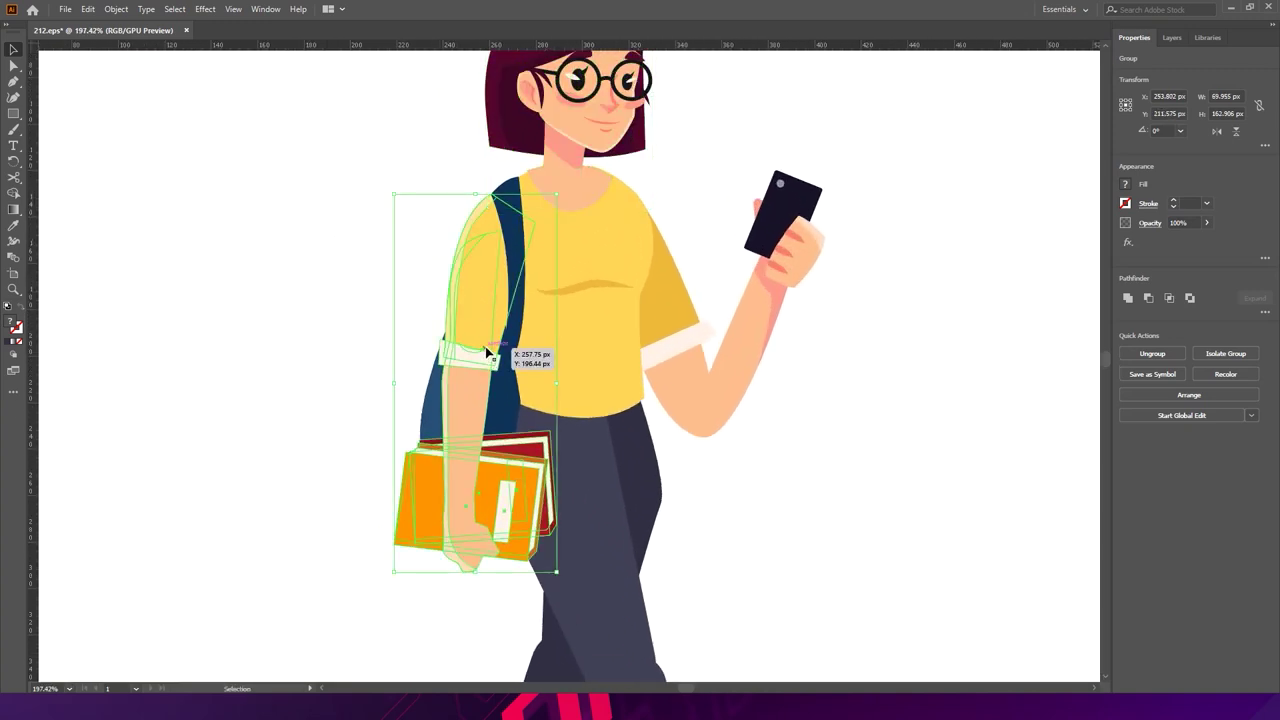
left_click(14, 162)
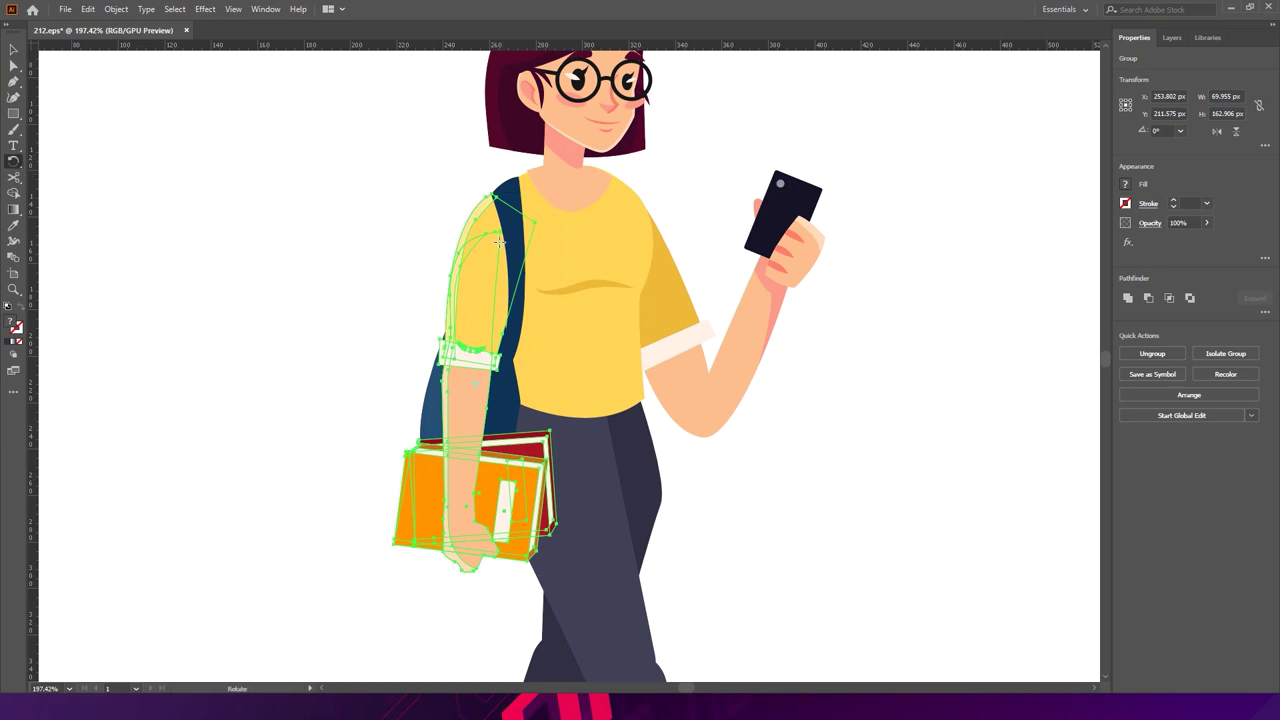
left_click(14, 49)
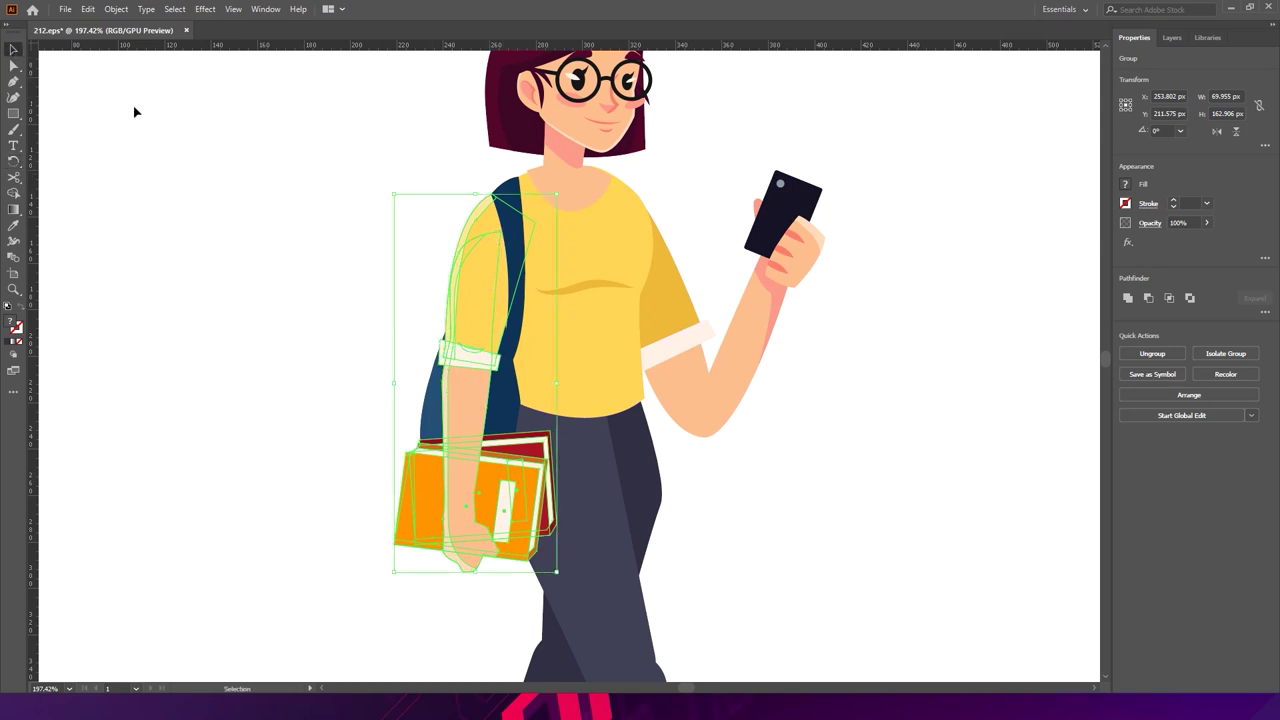
left_click(363, 360)
left_click(507, 496)
left_click_drag(466, 323, 347, 331)
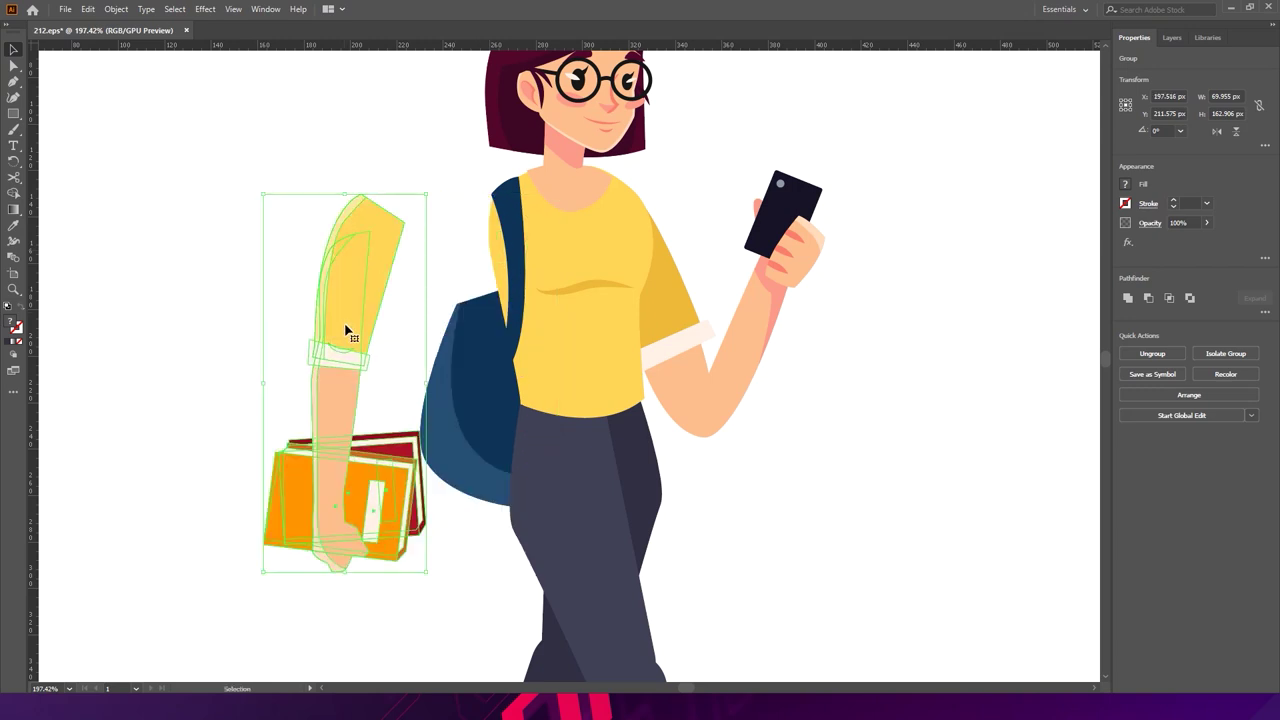
key("ctrl+z")
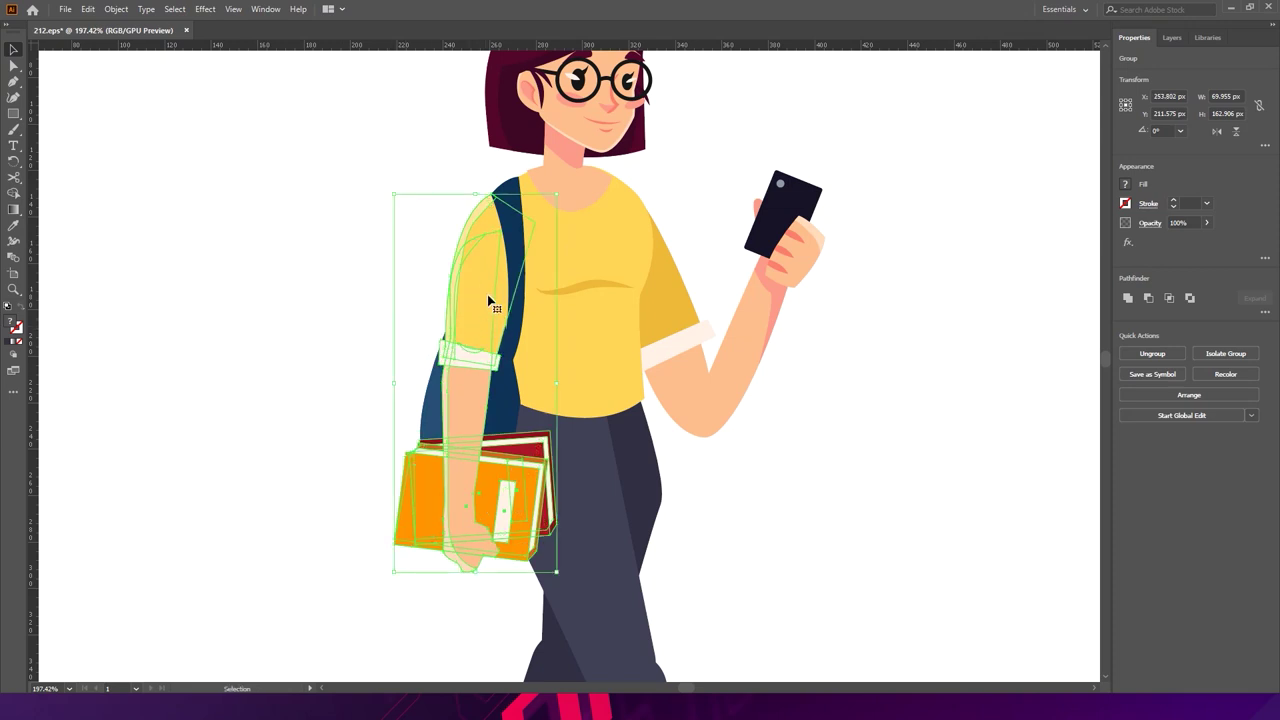
left_click_drag(471, 326, 334, 354)
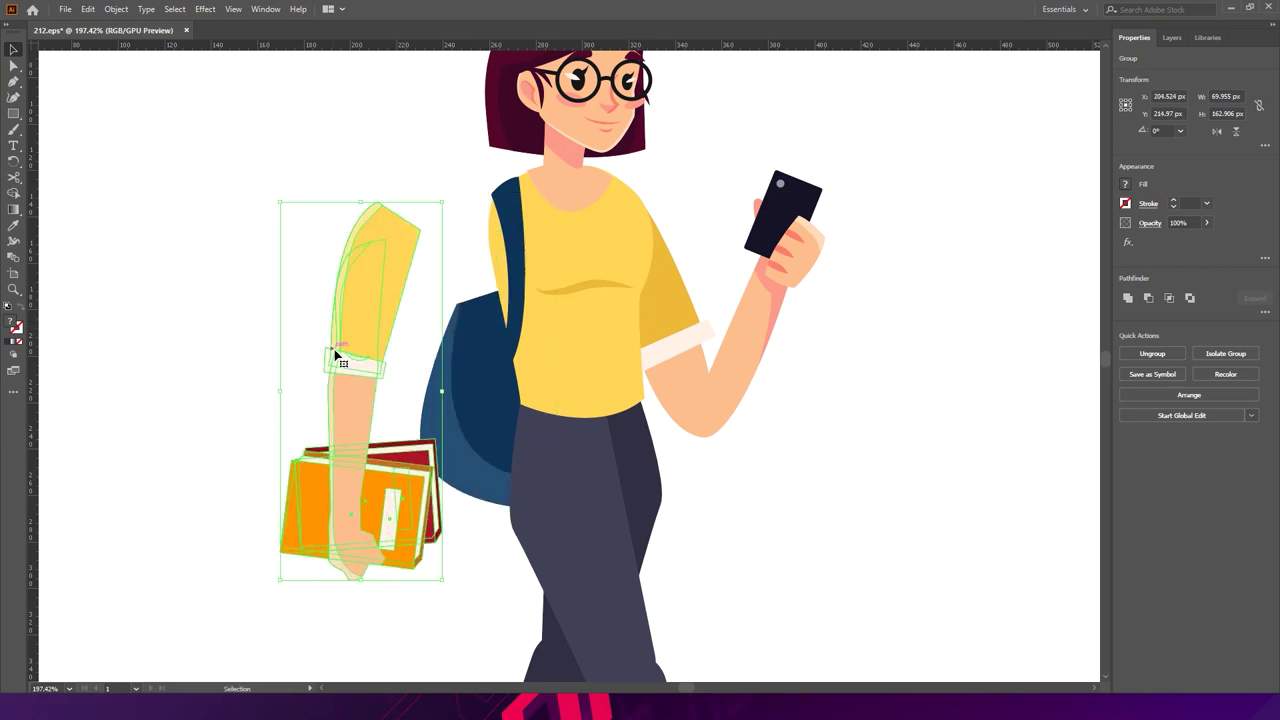
key("ctrl+z")
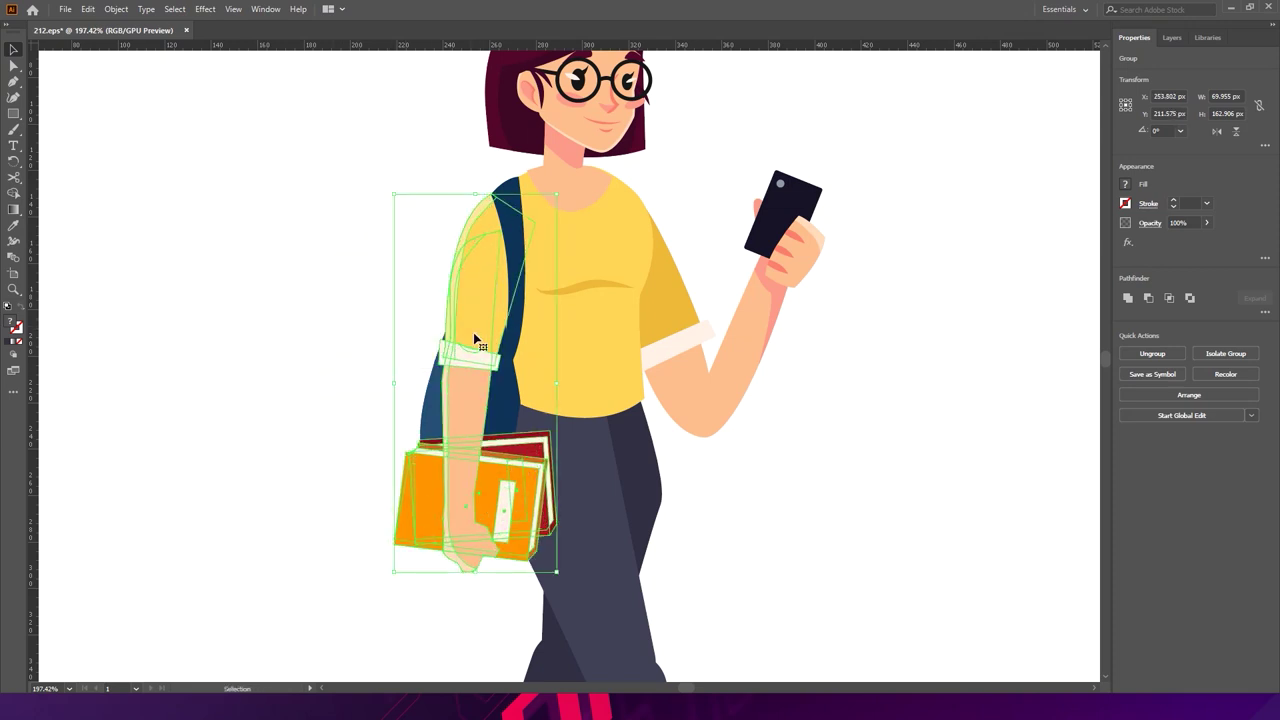
- Rotate the near arm with the books slightly backwards around the shoulder, ending at about X 241, Y 210 px
left_click(14, 161)
left_click(497, 212)
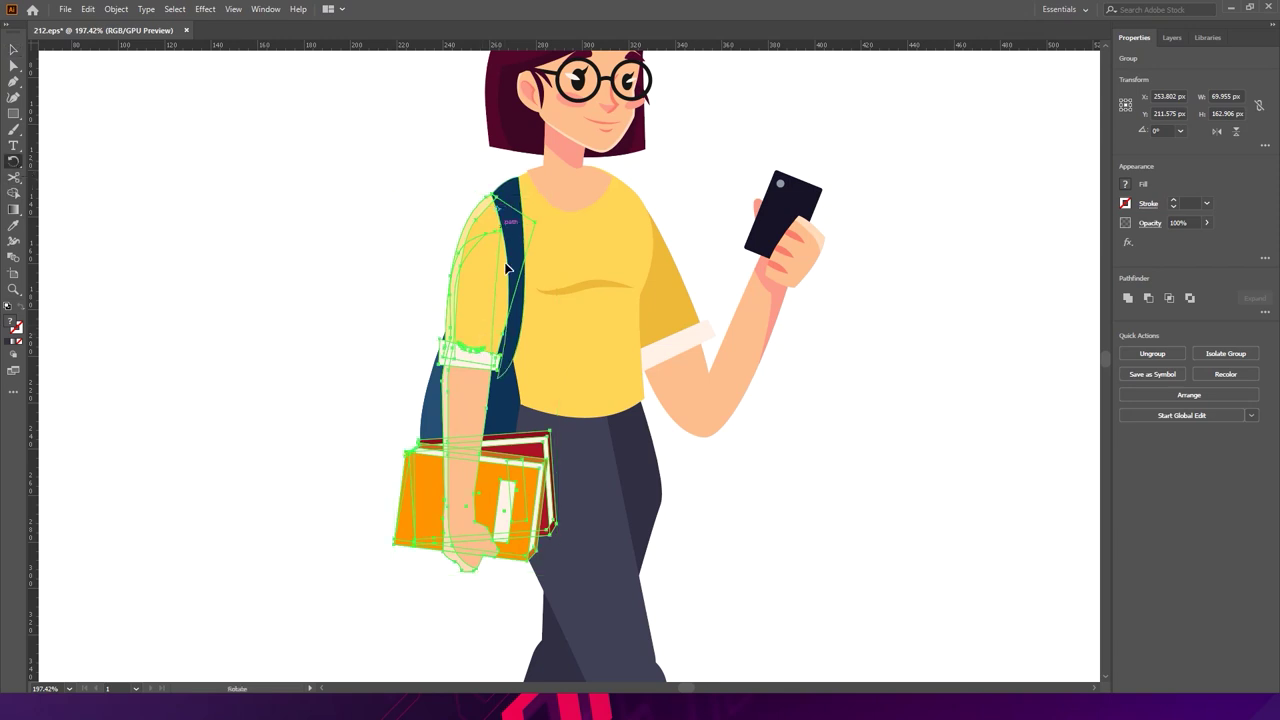
left_click_drag(515, 511, 318, 484)
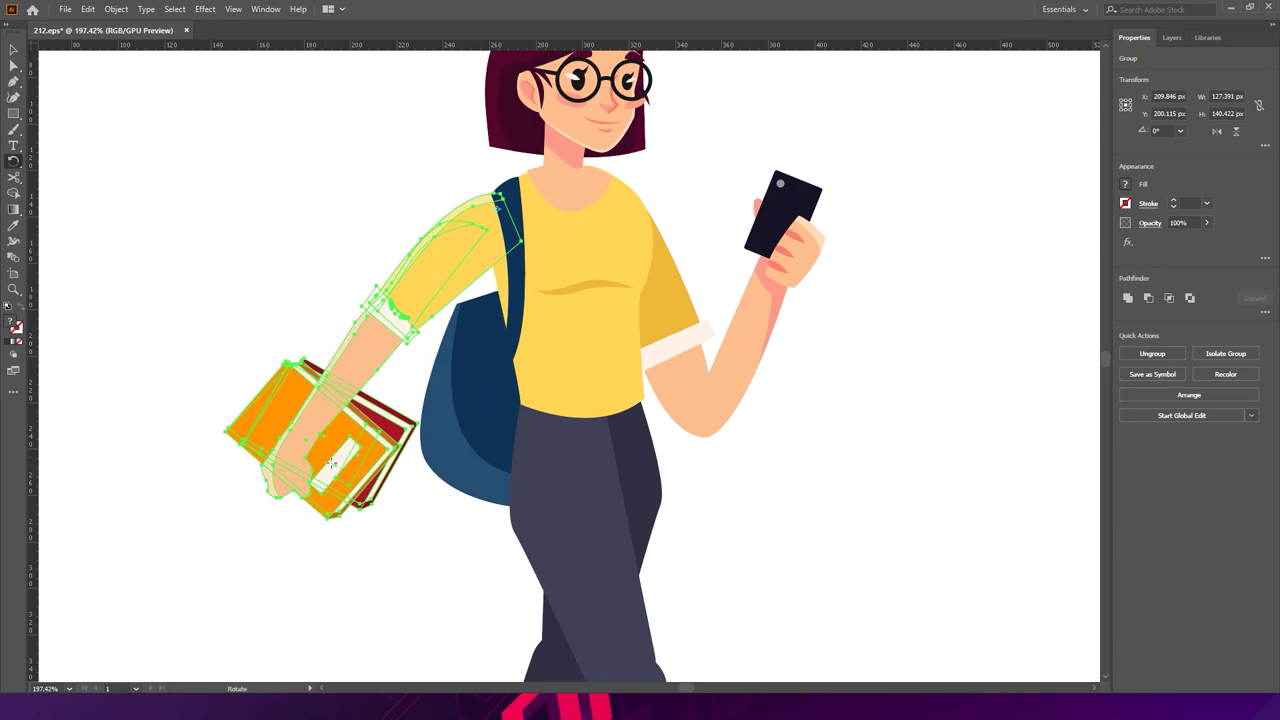
left_click_drag(337, 456, 354, 317)
left_click(14, 49)
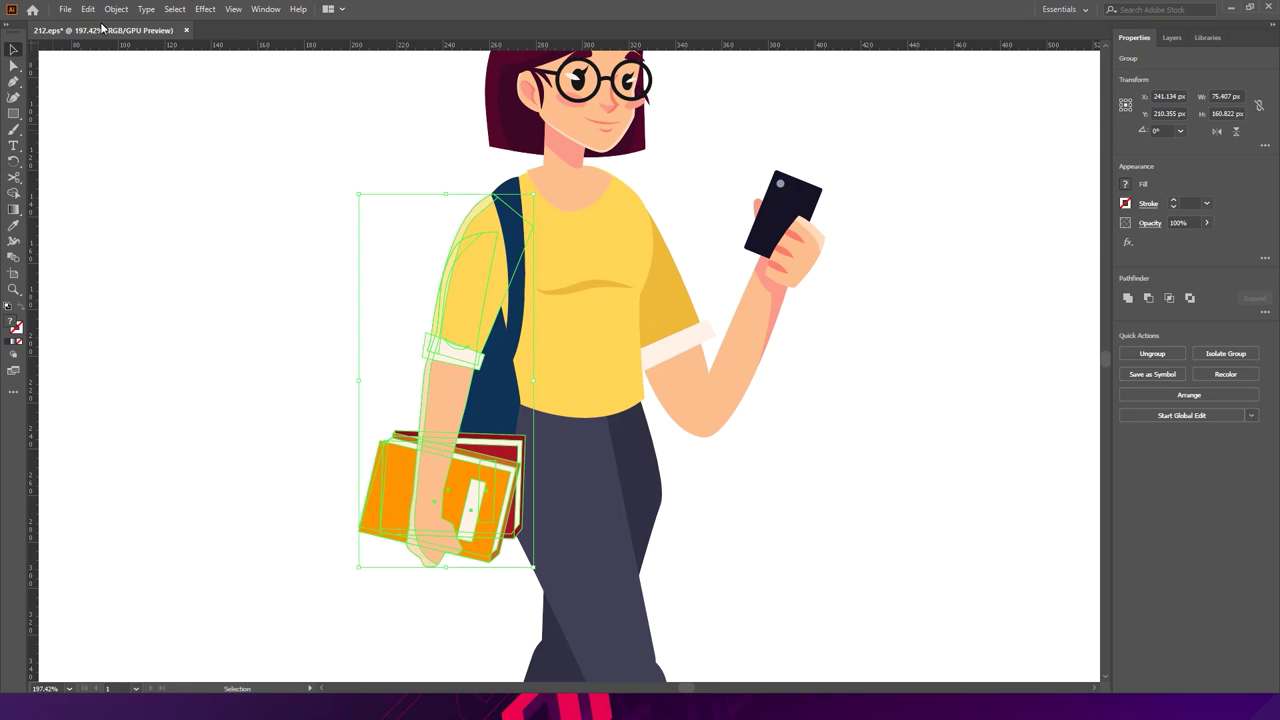
left_click(358, 320)
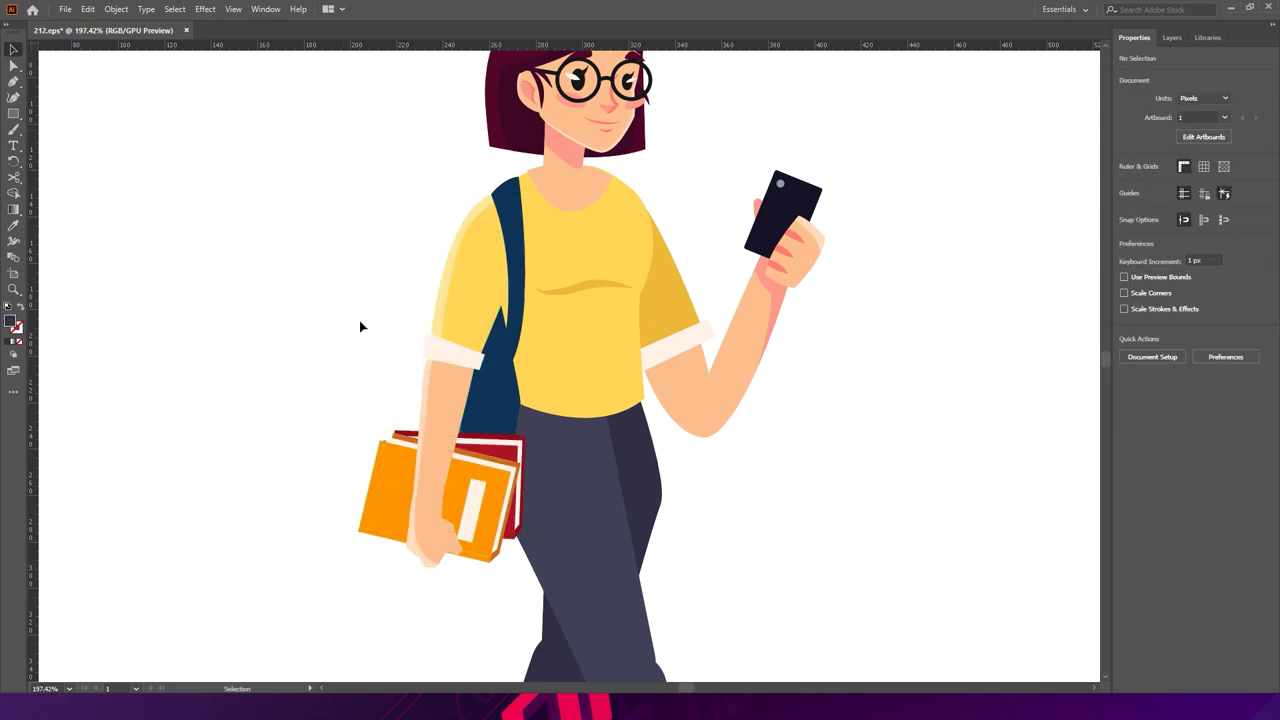
- Isolate the backpack group and raise its upper corners to extend the bag behind the arm, with the front corner at about X 297, Y 146 px
left_click(499, 400)
double_click(491, 412)
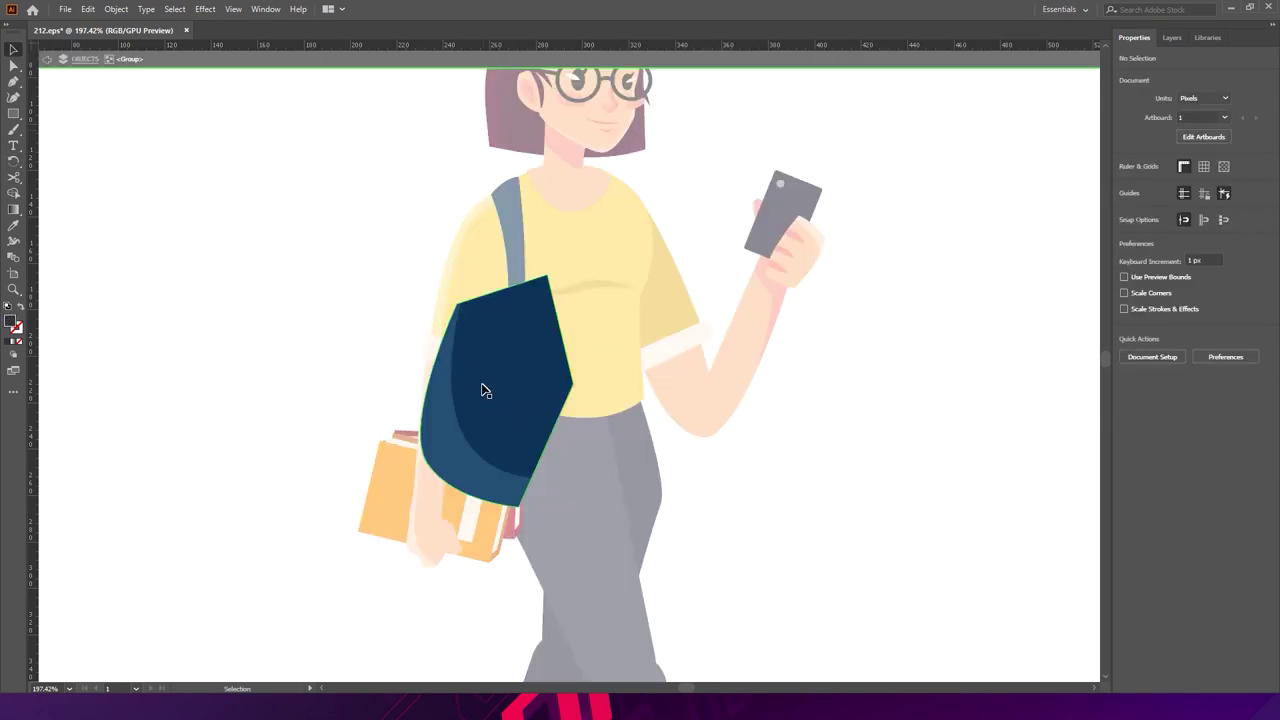
scroll(429, 271, "up", 4)
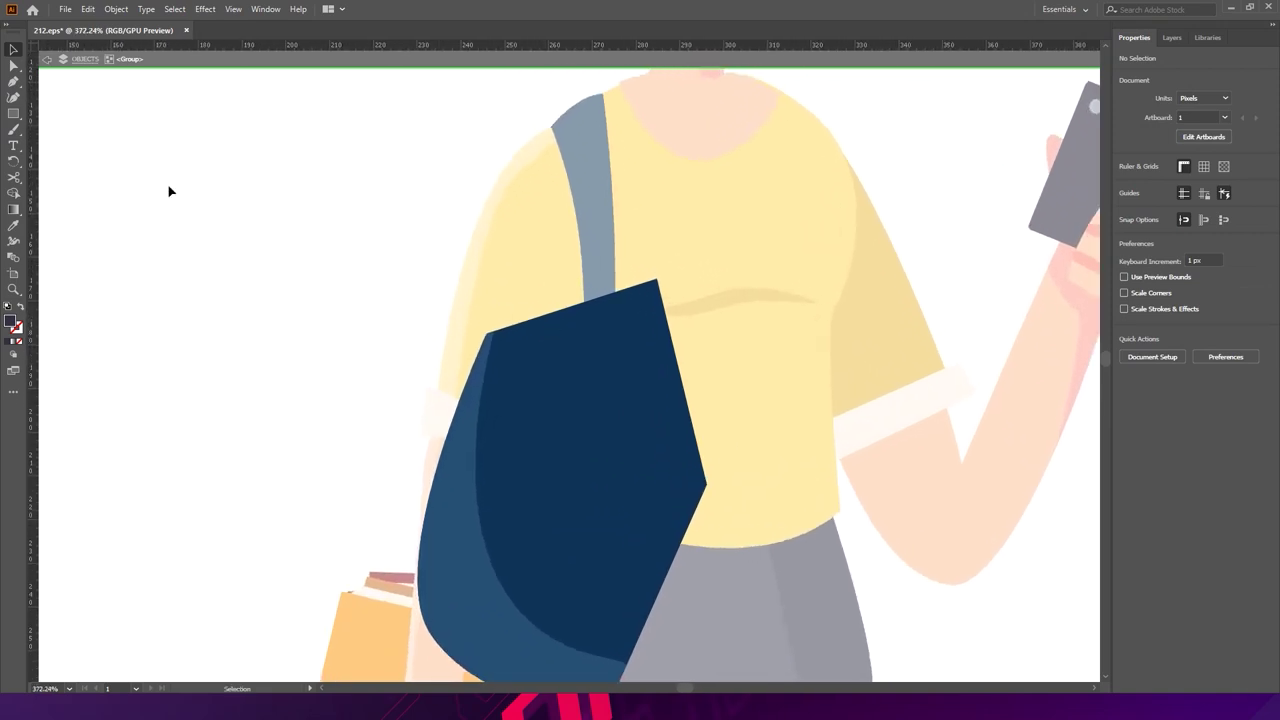
left_click(14, 67)
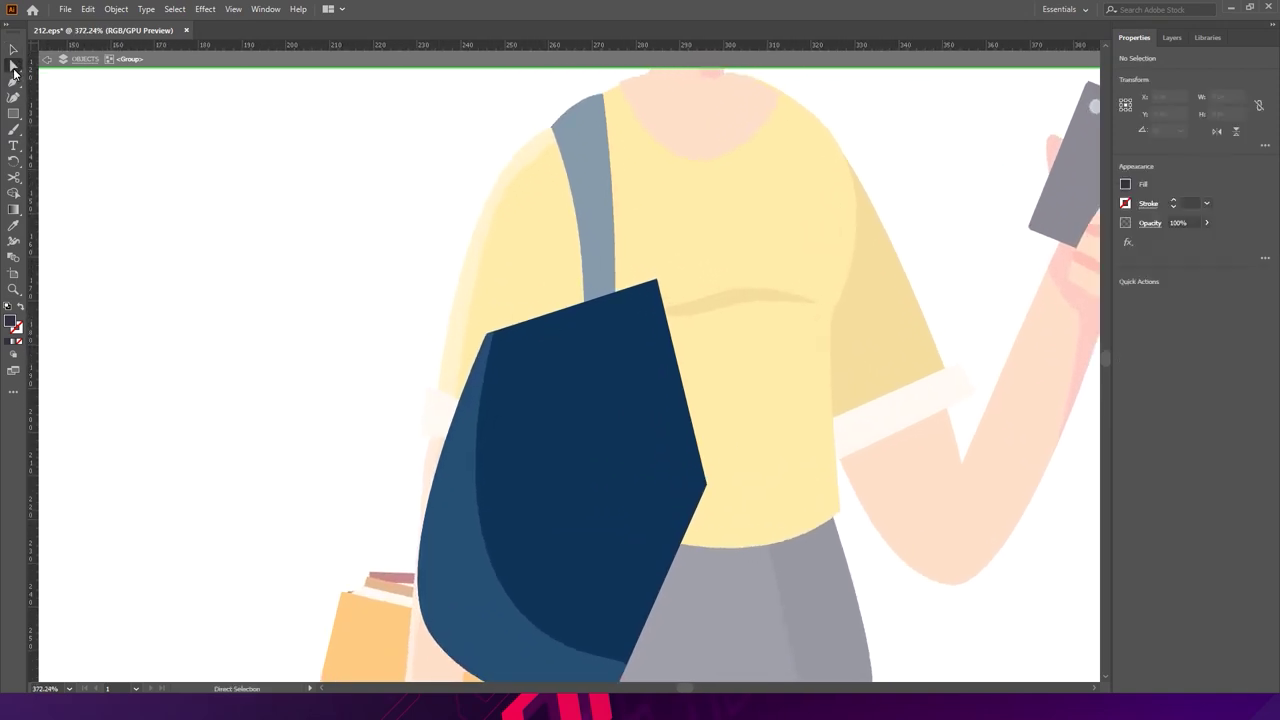
left_click(164, 88)
left_click_drag(407, 288, 536, 177)
left_click_drag(657, 279, 709, 198)
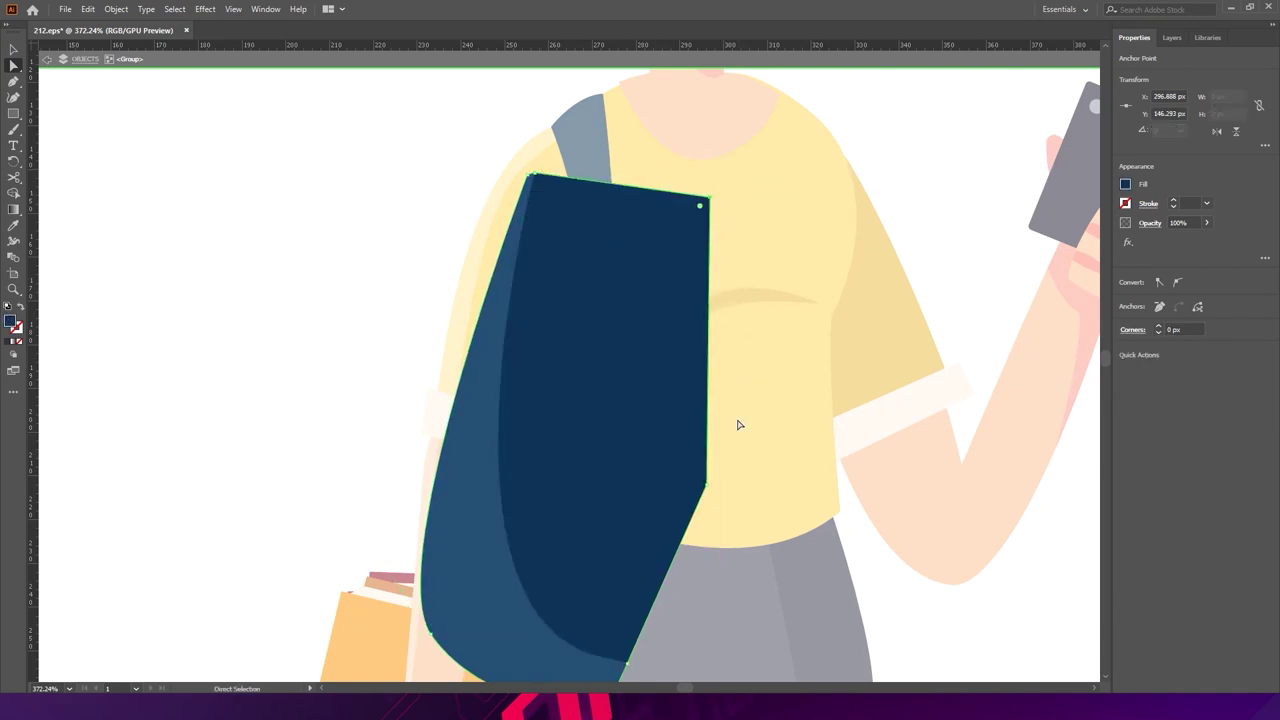
key("v")
double_click(293, 249)
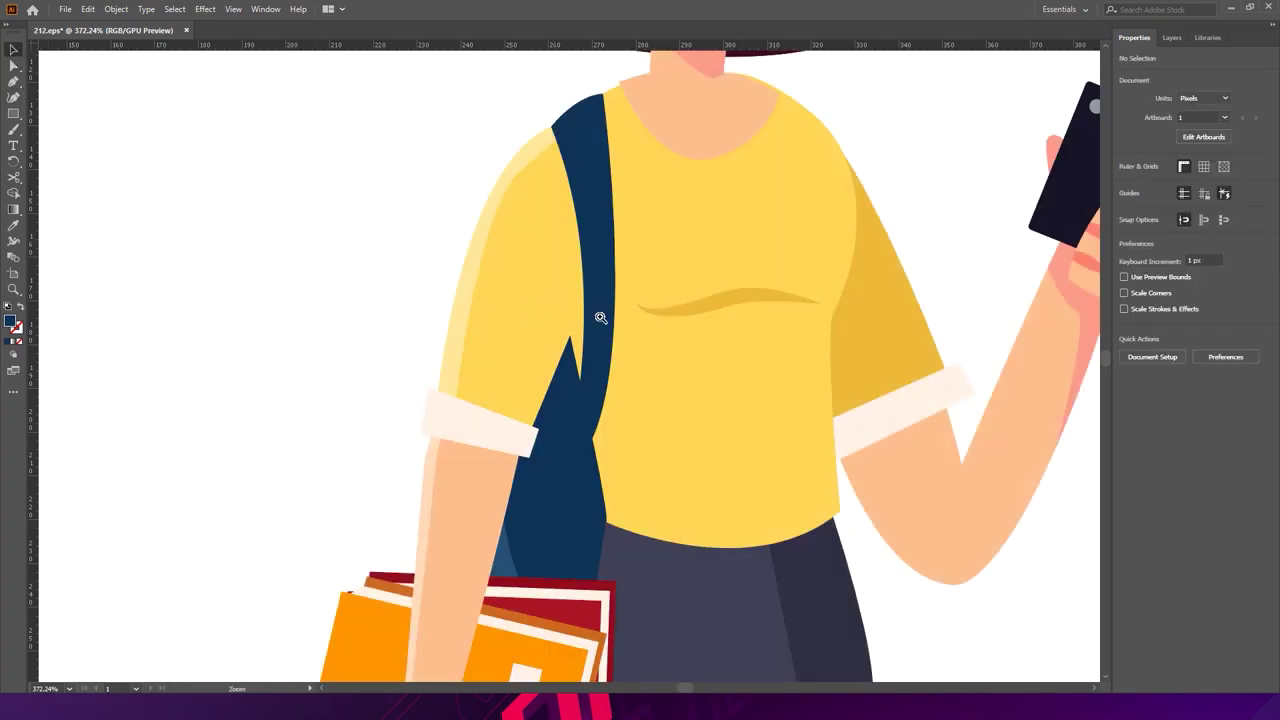
- Try rotating the phone-holding arm slightly around its shoulder, and undo the rotation
scroll(528, 310, "down", 5)
scroll(491, 331, "up", 3)
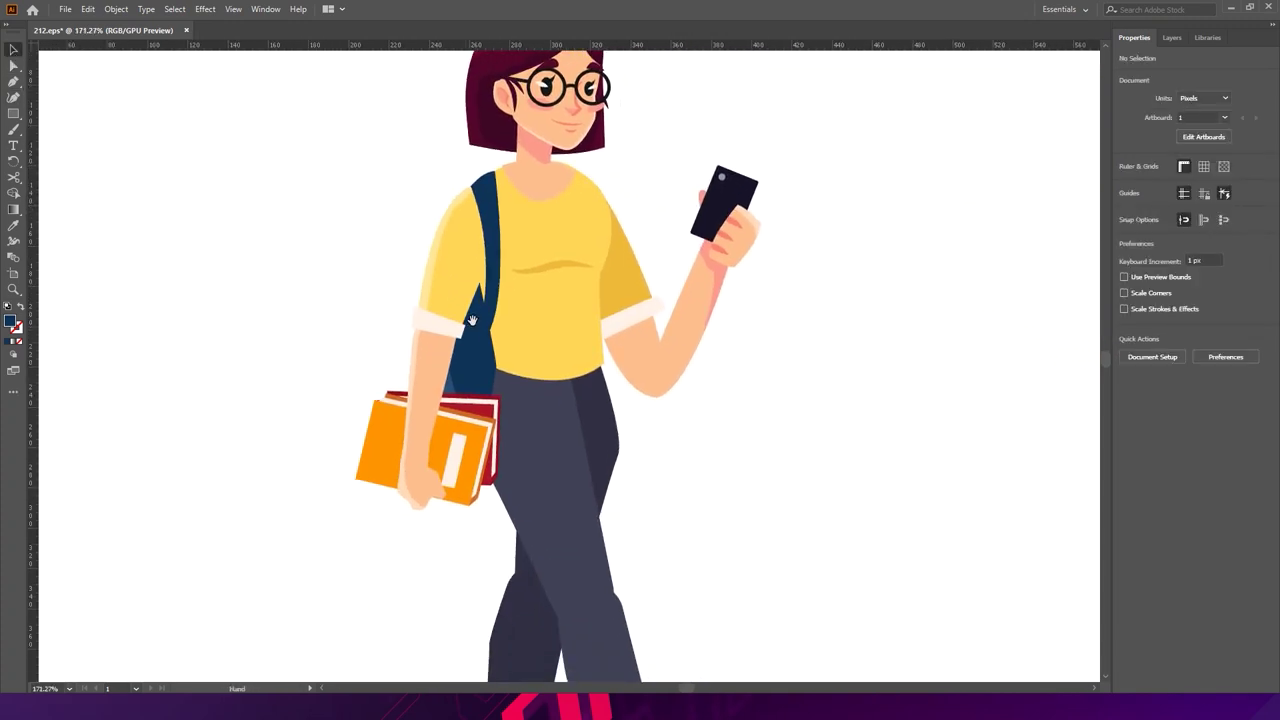
left_click_drag(623, 400, 564, 408)
left_click_drag(553, 263, 519, 278)
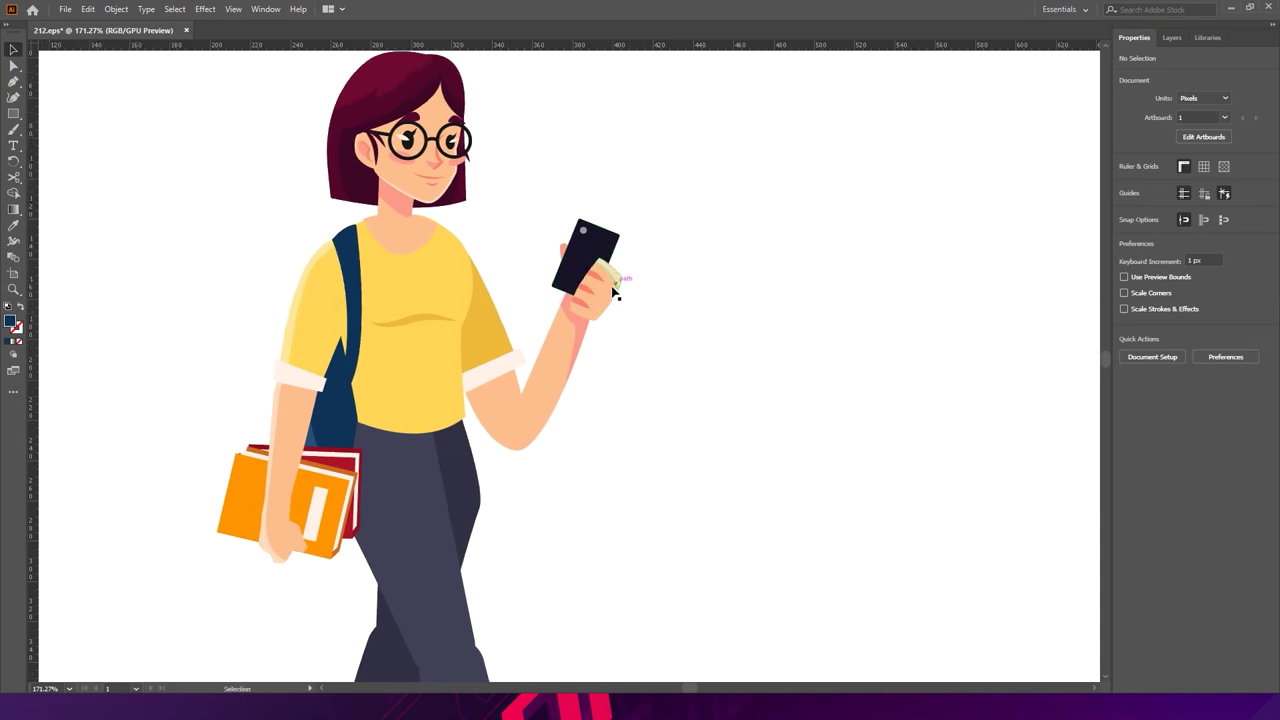
left_click(589, 307)
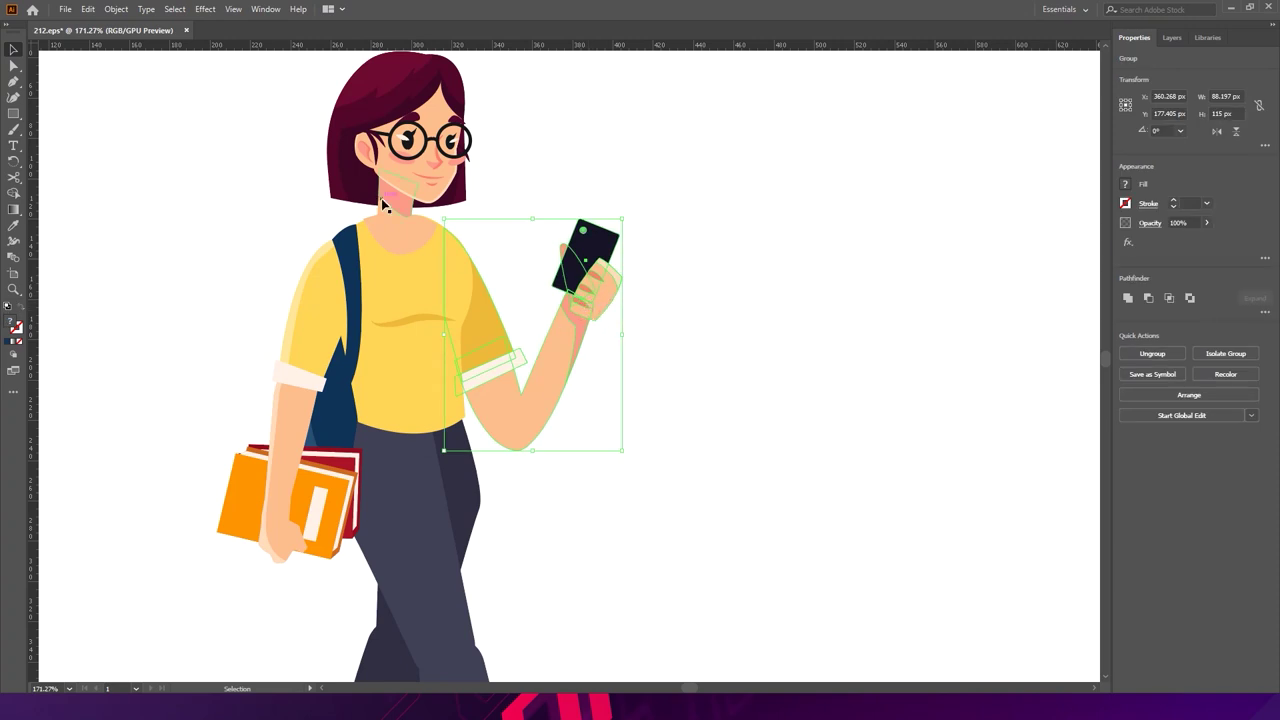
left_click(14, 161)
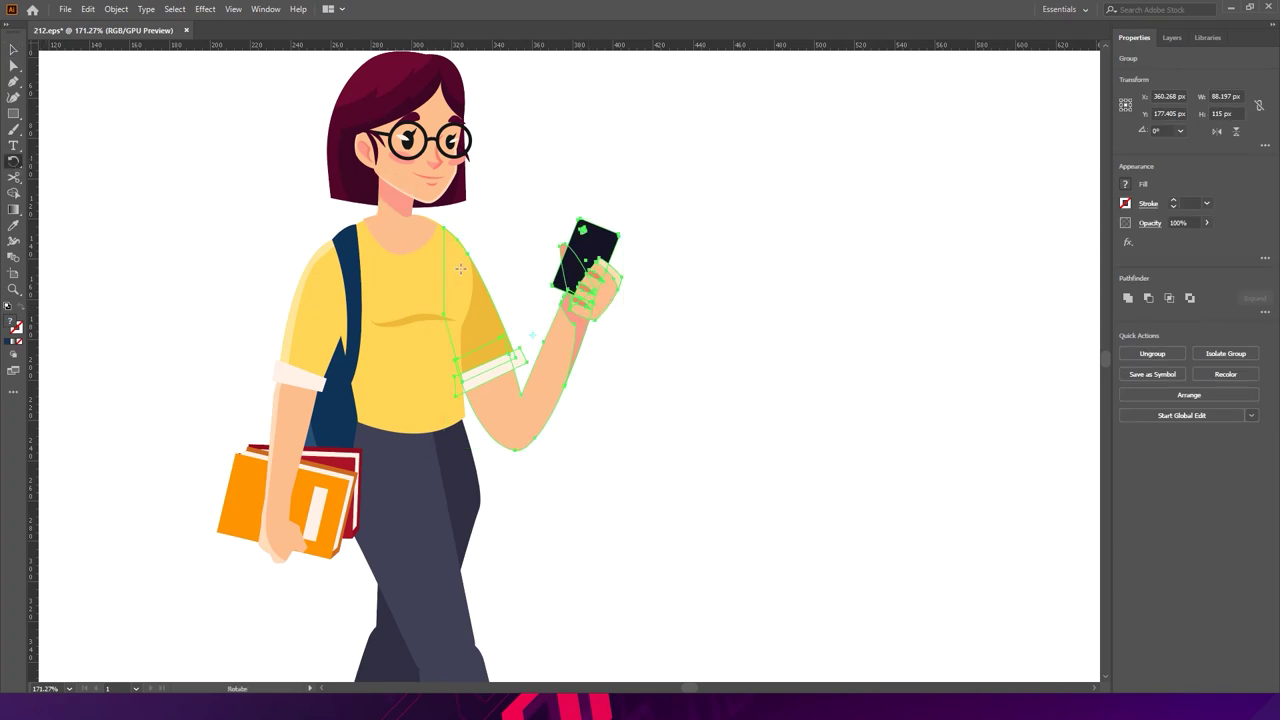
mouse_move(615, 298)
left_mouse_down()
mouse_move(590, 295)
mouse_move(594, 278)
mouse_move(595, 302)
mouse_move(608, 277)
mouse_move(602, 302)
mouse_move(614, 280)
mouse_move(623, 289)
left_mouse_up()
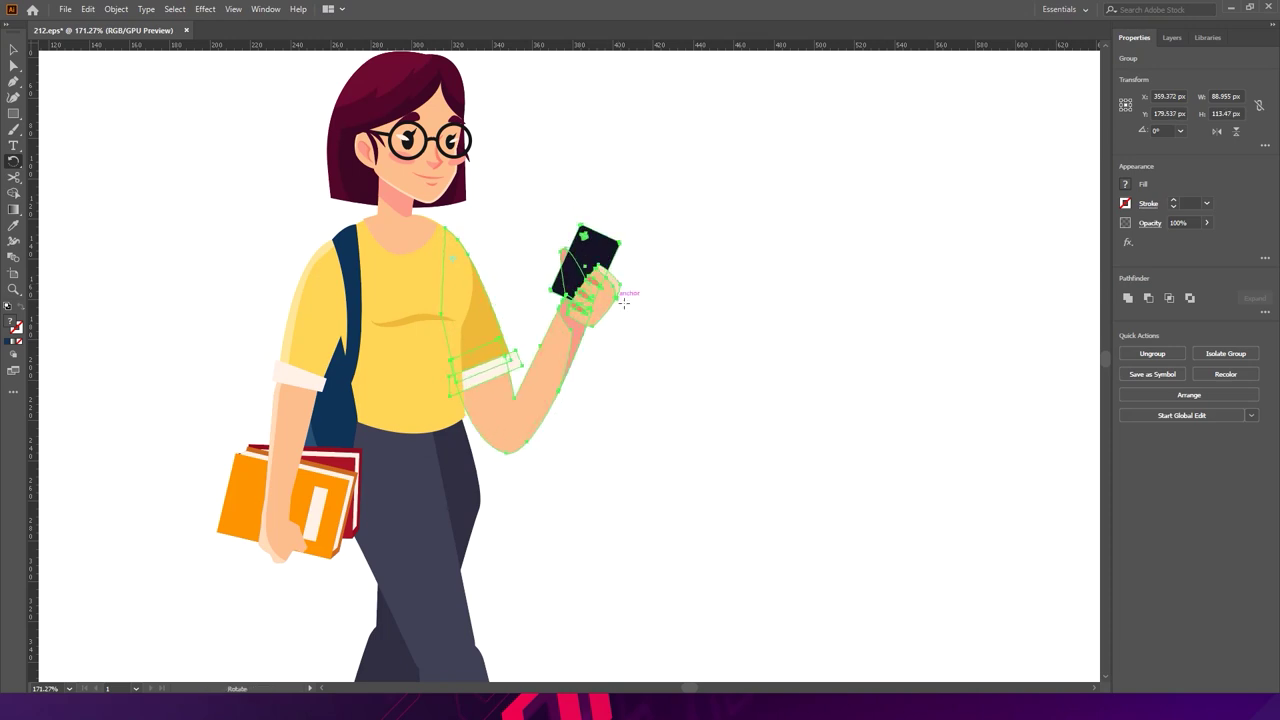
key("v")
key("r")
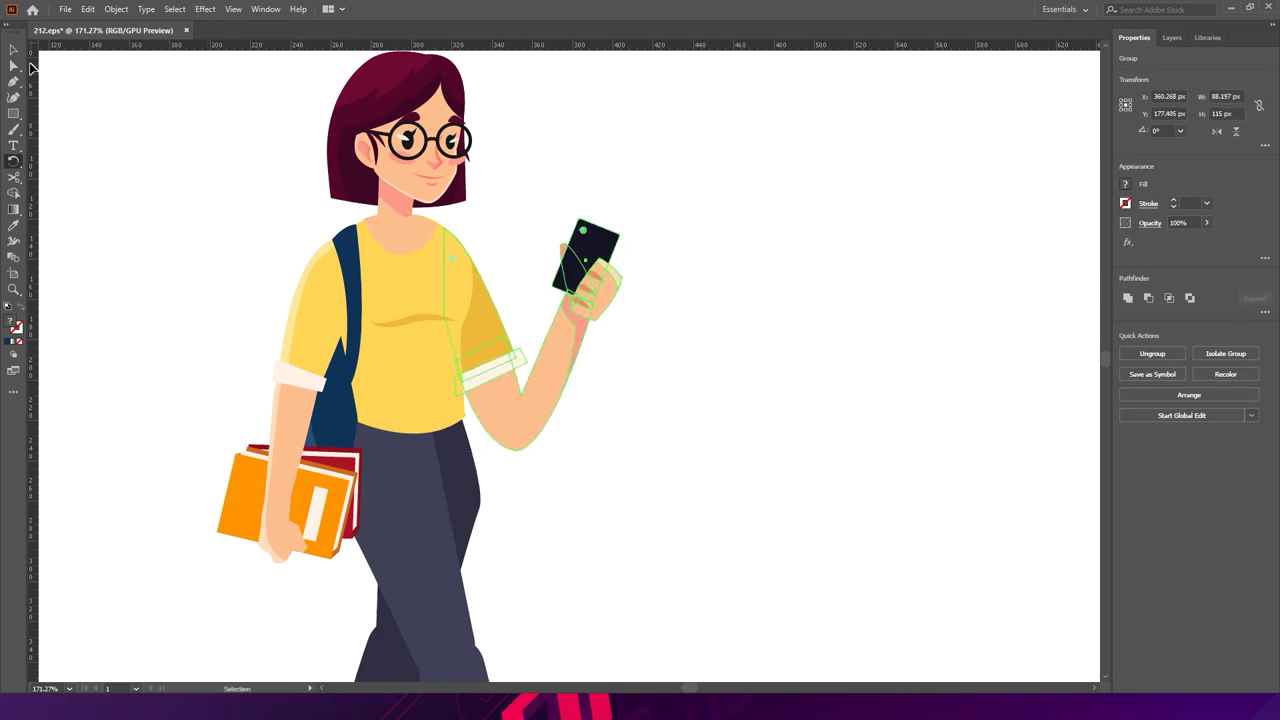
key("v")
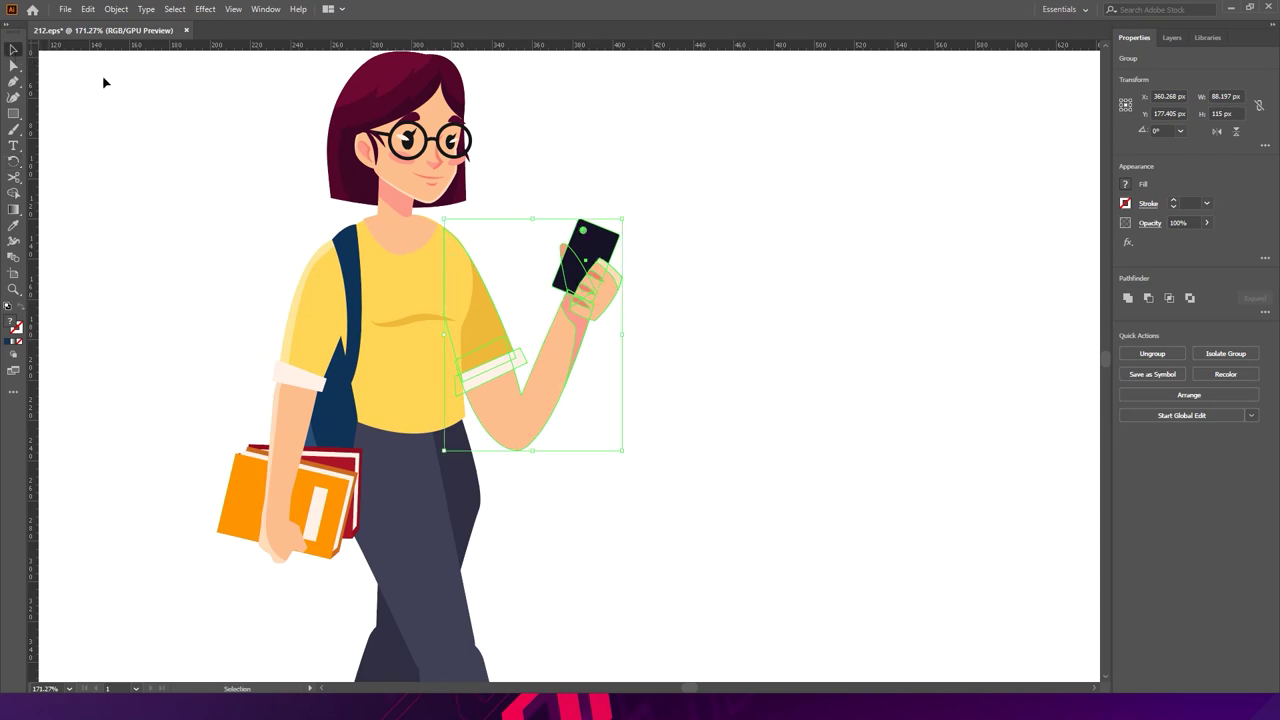
left_click(175, 165)
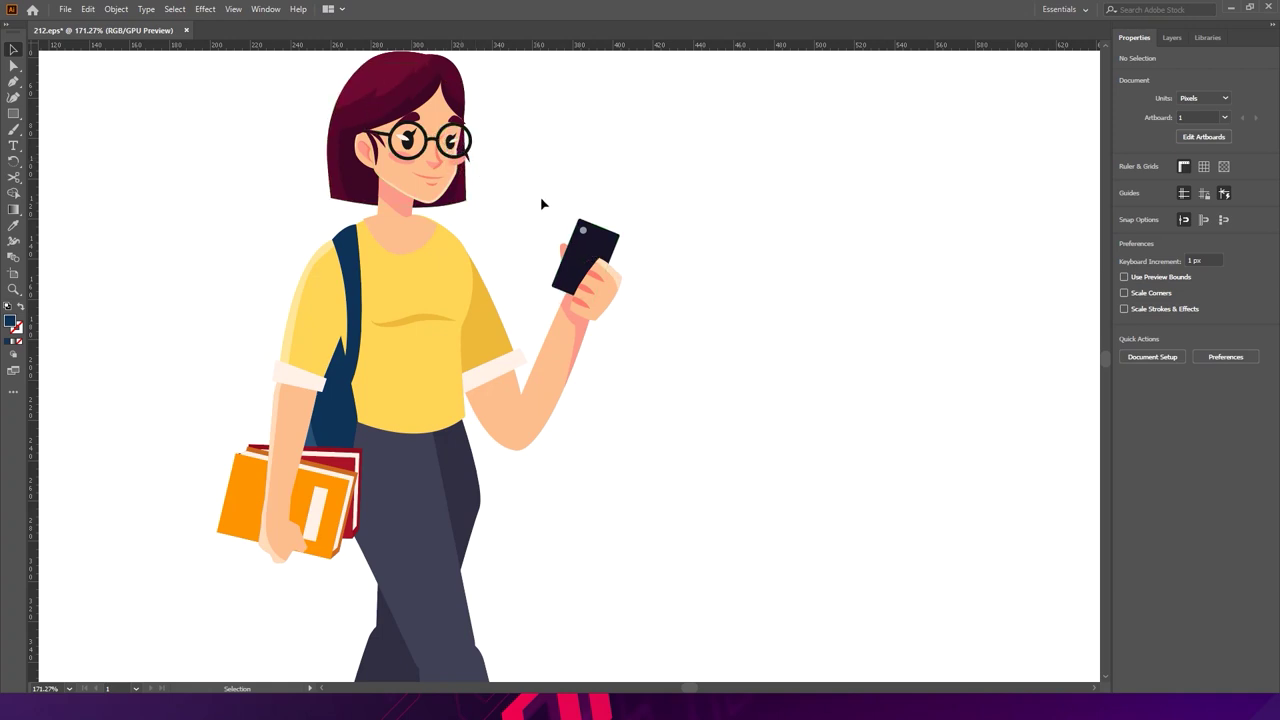
left_click(437, 133)
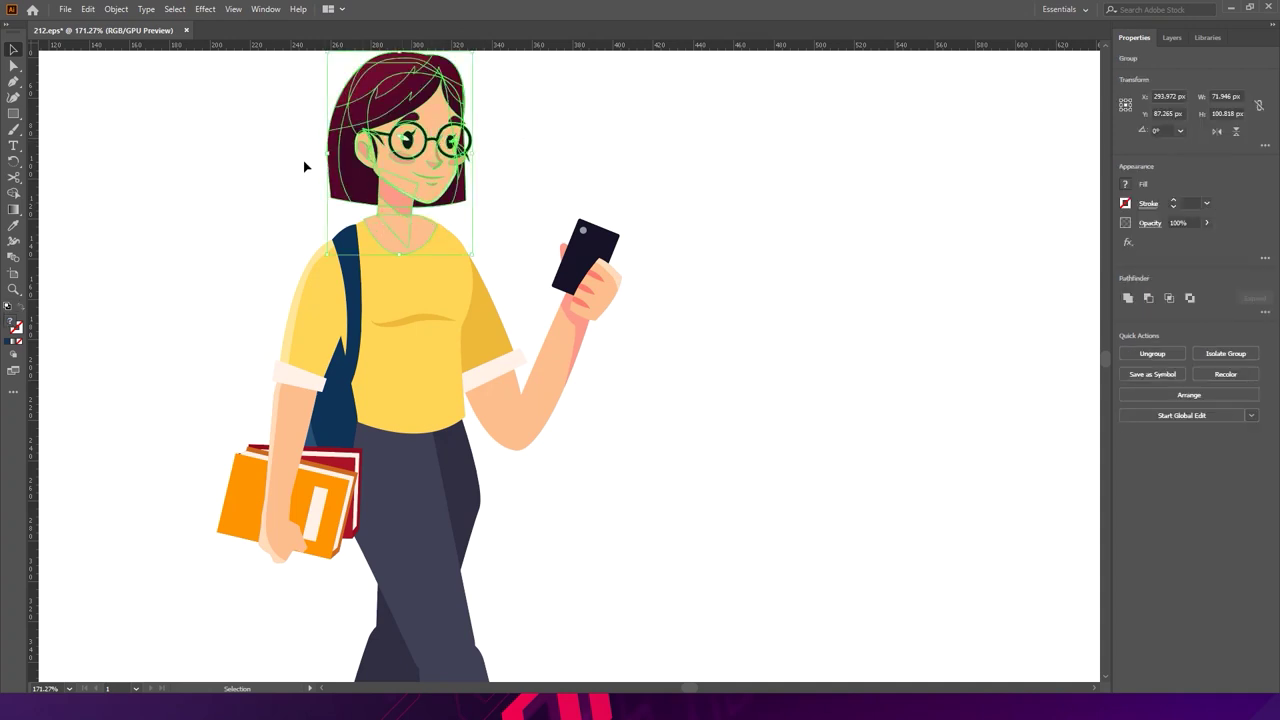
left_click(13, 160)
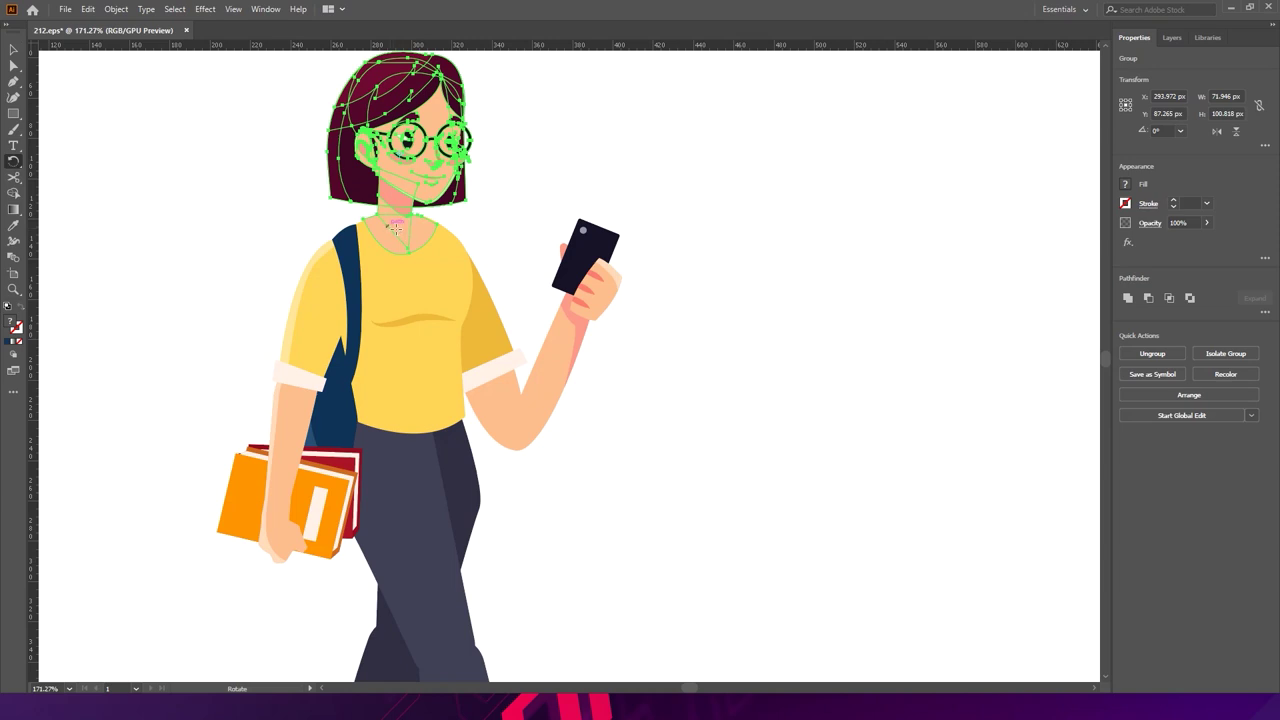
scroll(397, 216, "up", 5)
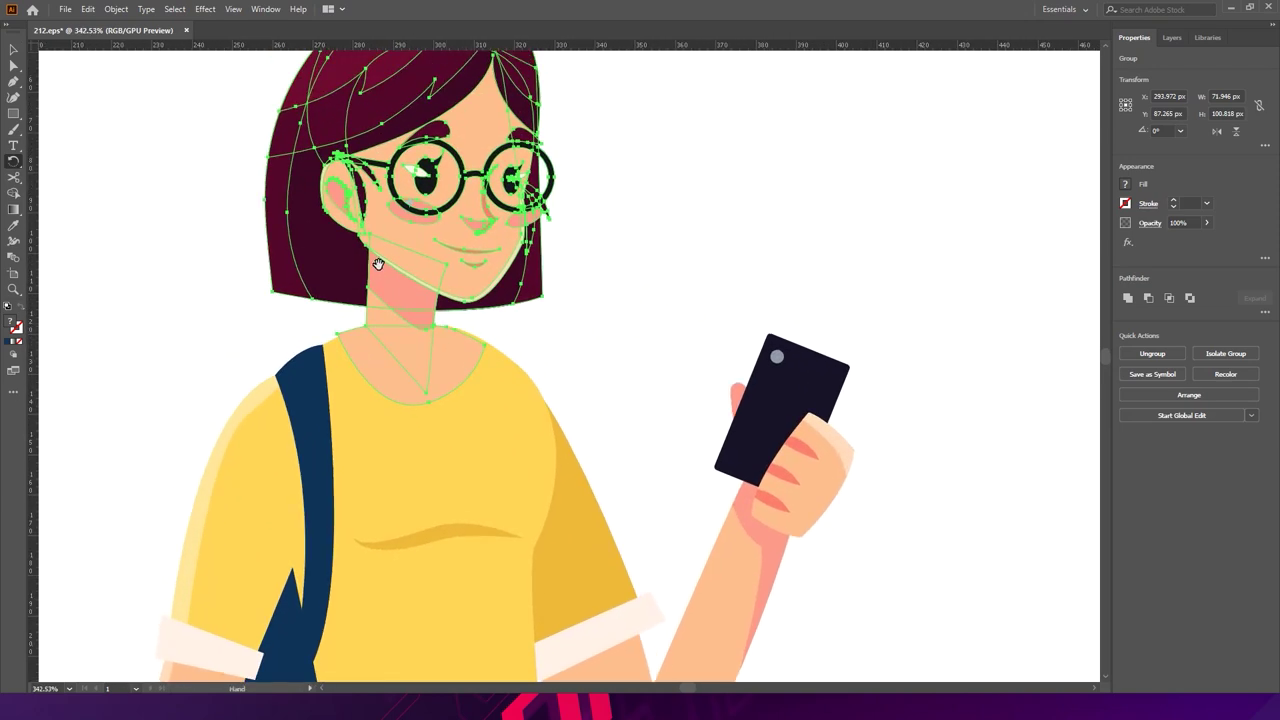
key("v")
left_click_drag(406, 294, 386, 390)
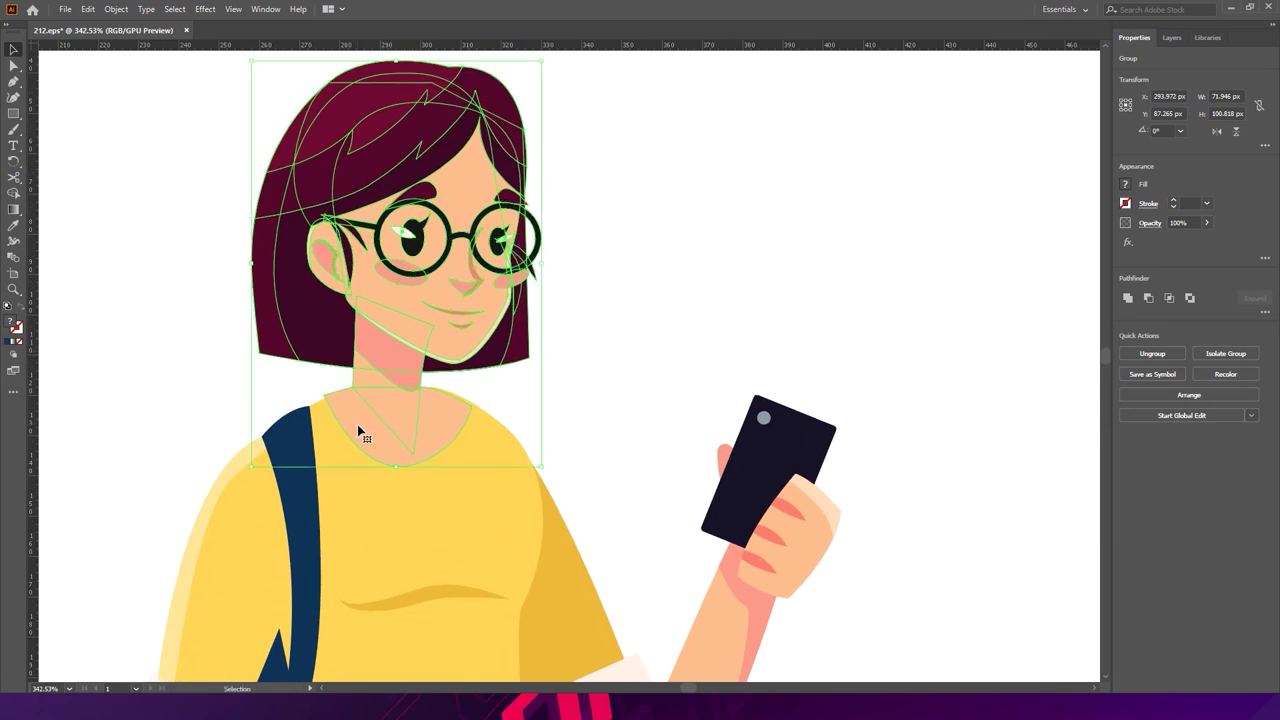
left_click(577, 400)
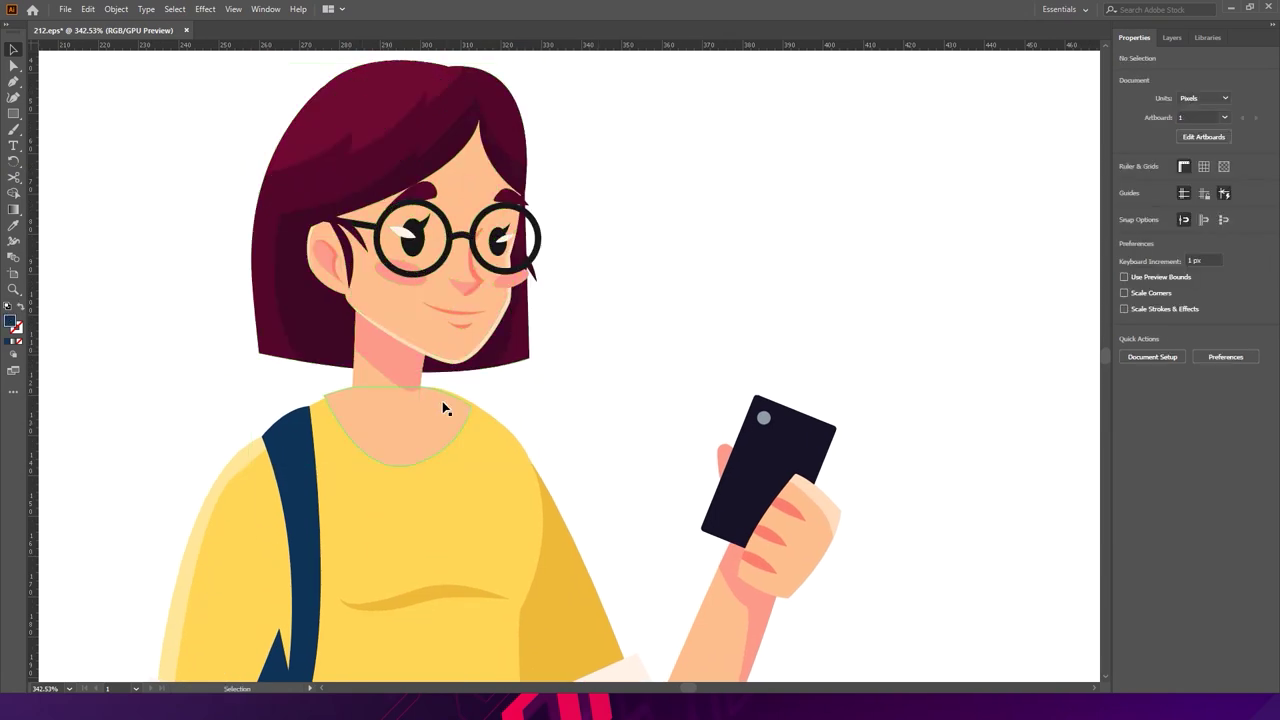
- Isolate the nested groups of the head and cut the round neckline skin shape out of them
left_click(387, 380)
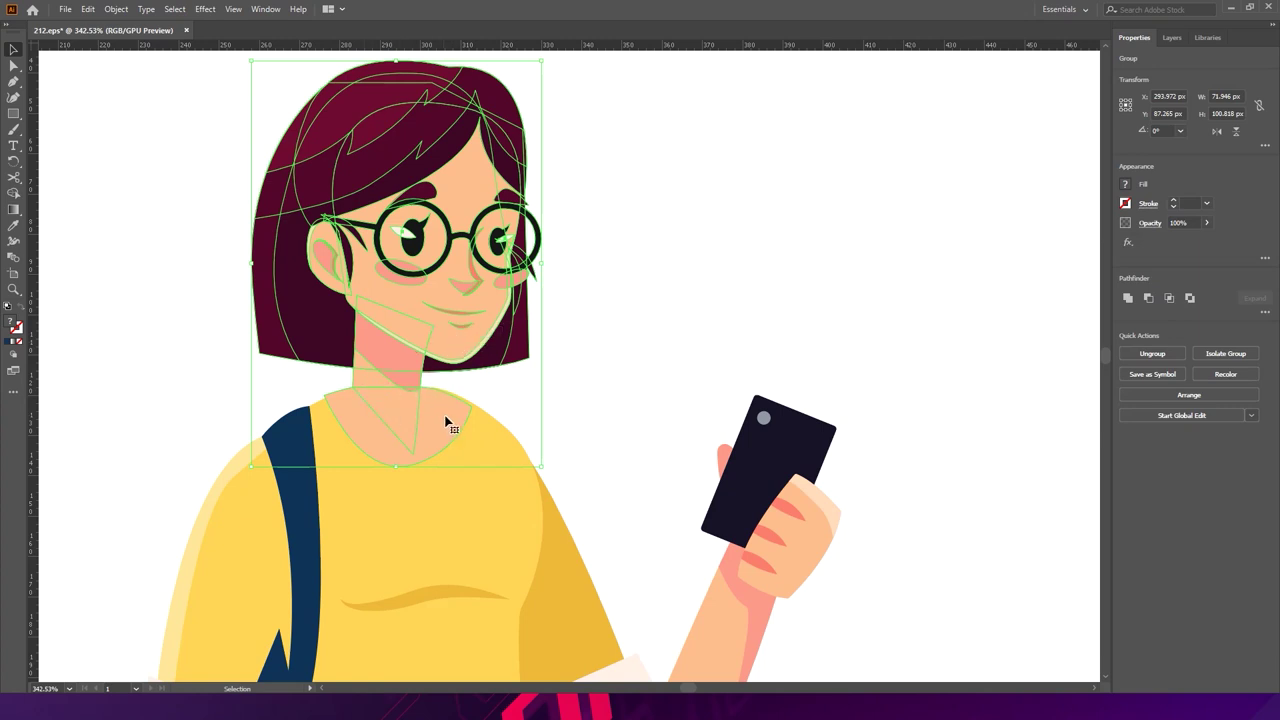
double_click(445, 422)
left_click(437, 431)
double_click(441, 420)
left_click(445, 430)
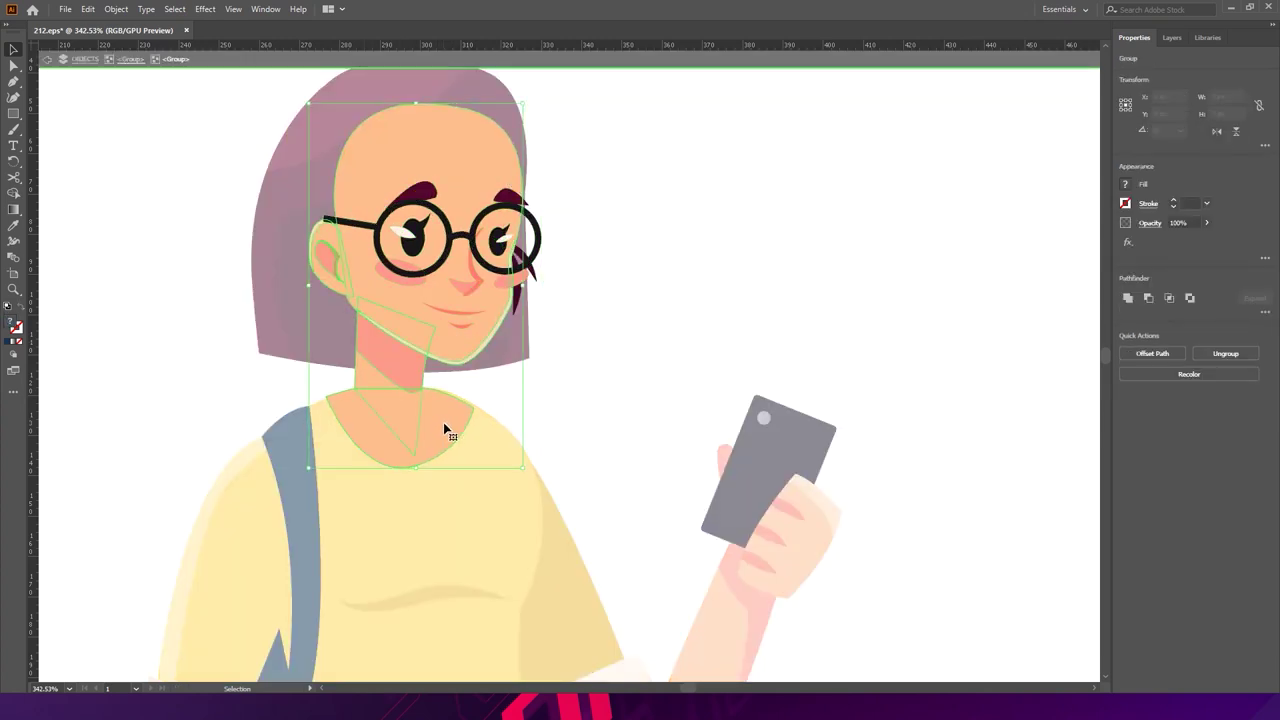
double_click(443, 423)
key("a")
left_click(445, 425)
key("v")
double_click(447, 430)
key("a")
left_click(590, 403)
key("v")
double_click(586, 400)
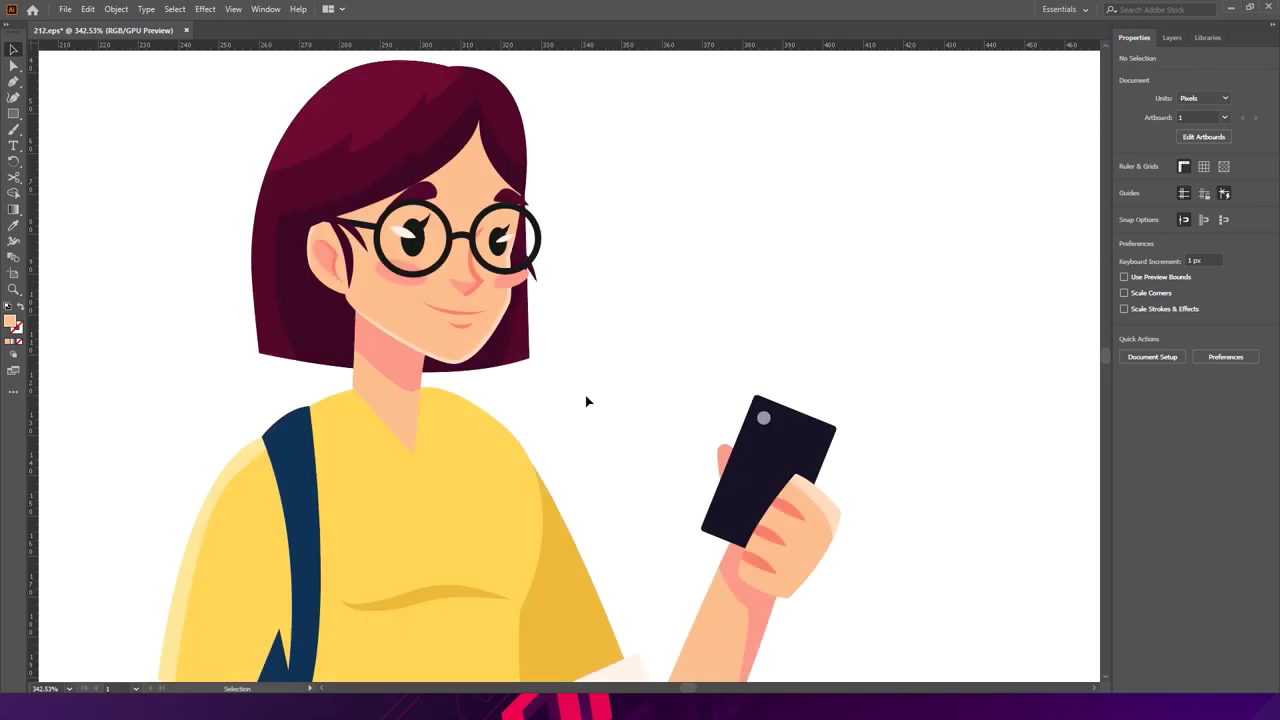
- Isolate the shirt group and paste the neckline skin shape into it at its original place
left_click(480, 440)
double_click(480, 440)
key("a")
key("v")
key("ctrl+z")
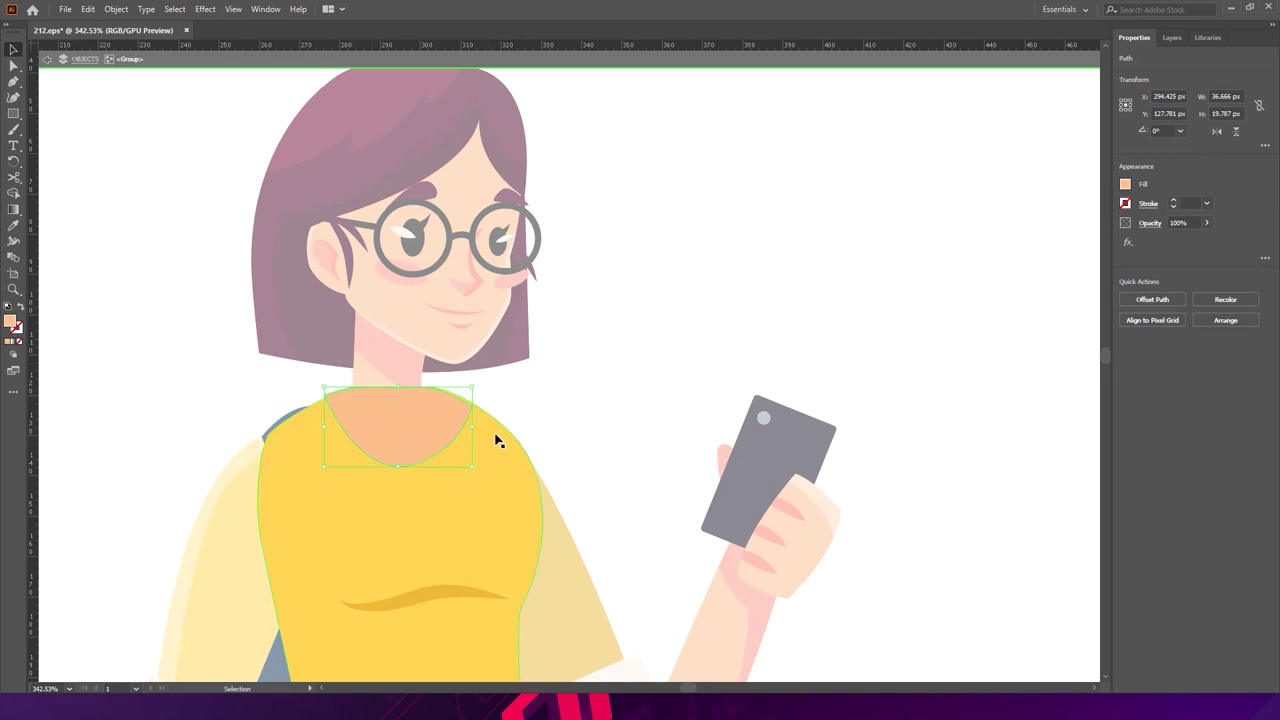
- Raise the neckline skin shape to meet the neck base and adjust its back corner to about X 276, Y 121 px
left_click_drag(366, 405, 614, 391)
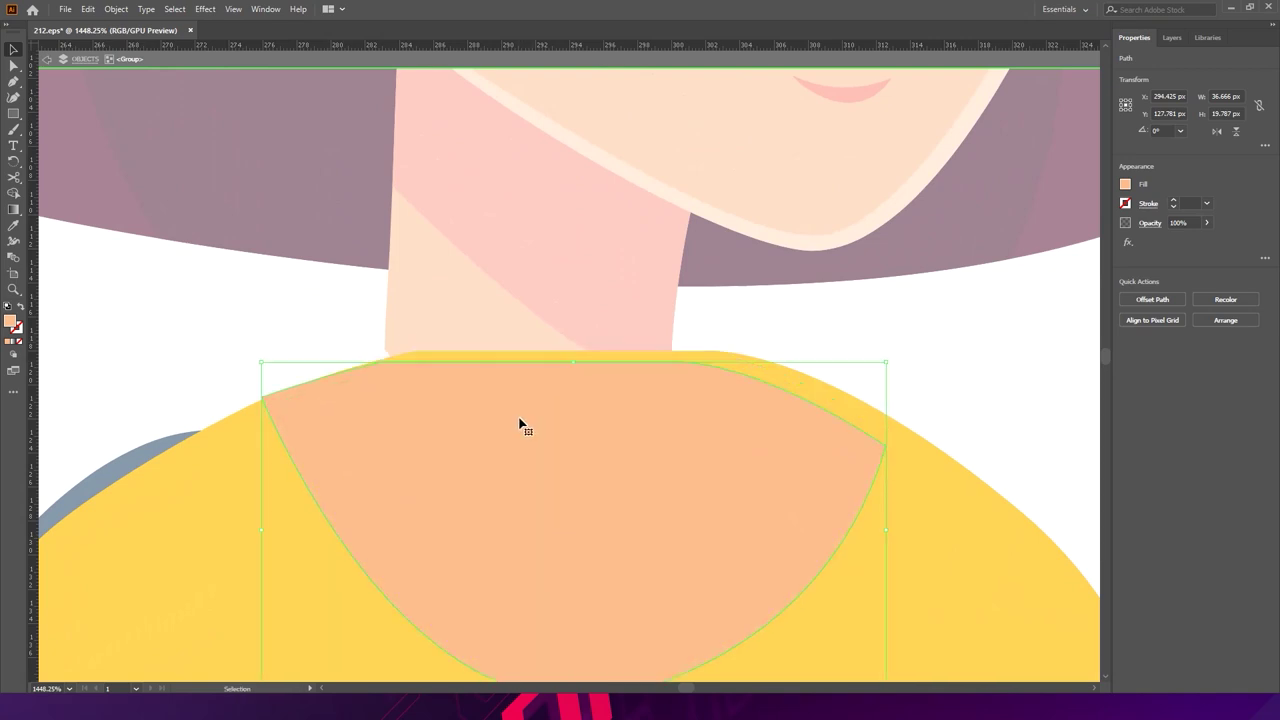
left_click(13, 65)
left_click_drag(266, 385, 261, 408)
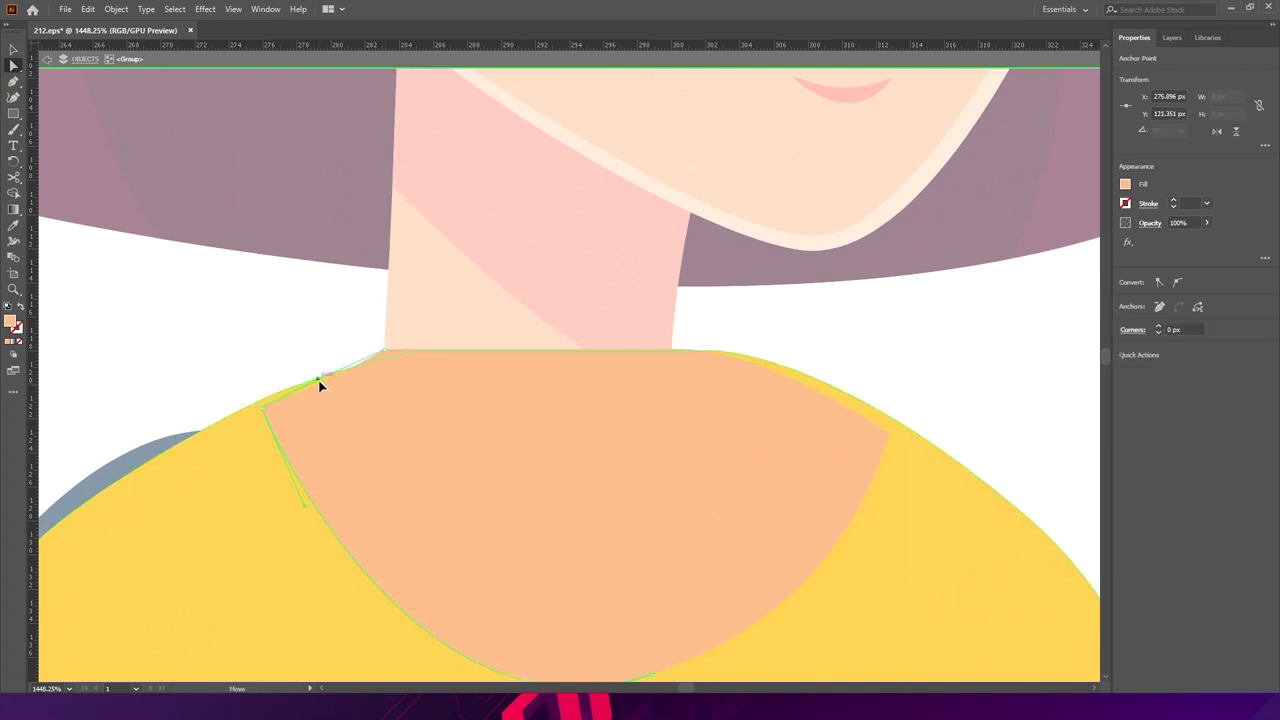
double_click(312, 336)
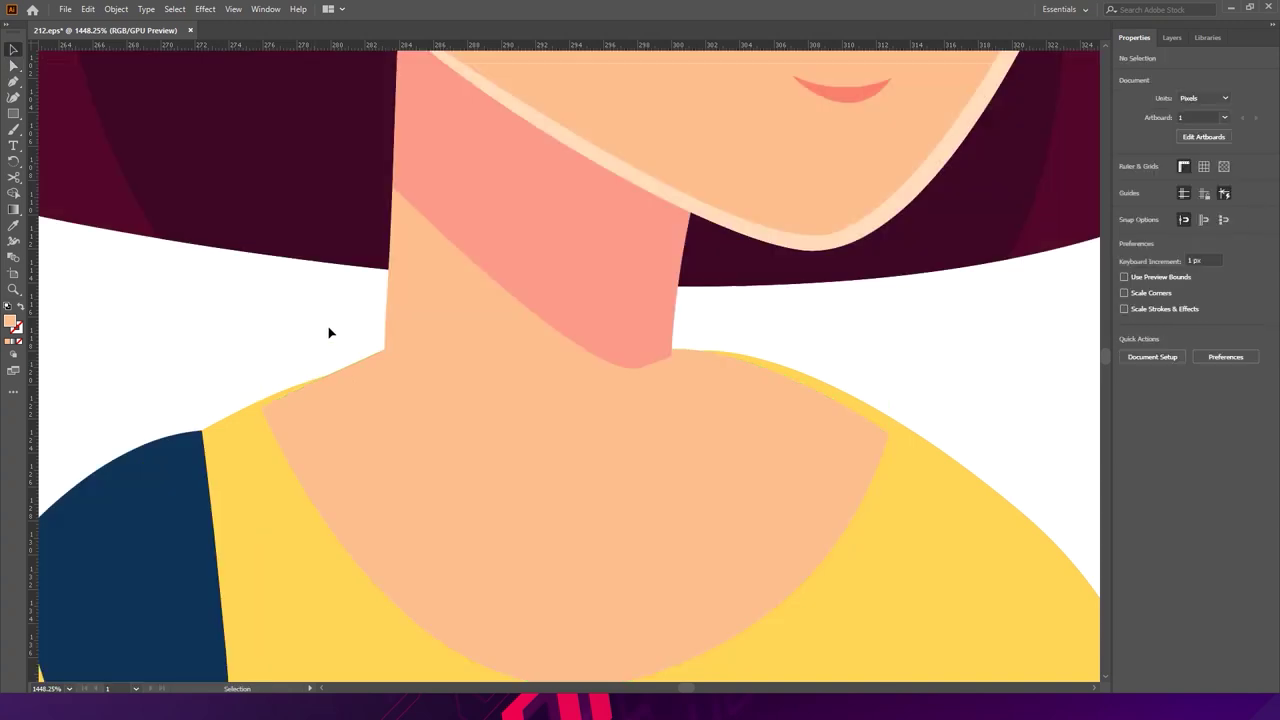
- Reshape the neck's pointed lower end into a rounded base inside the neckline, making the neck shape about 31 px high
scroll(300, 338, "down", 5)
left_click_drag(457, 259, 378, 228)
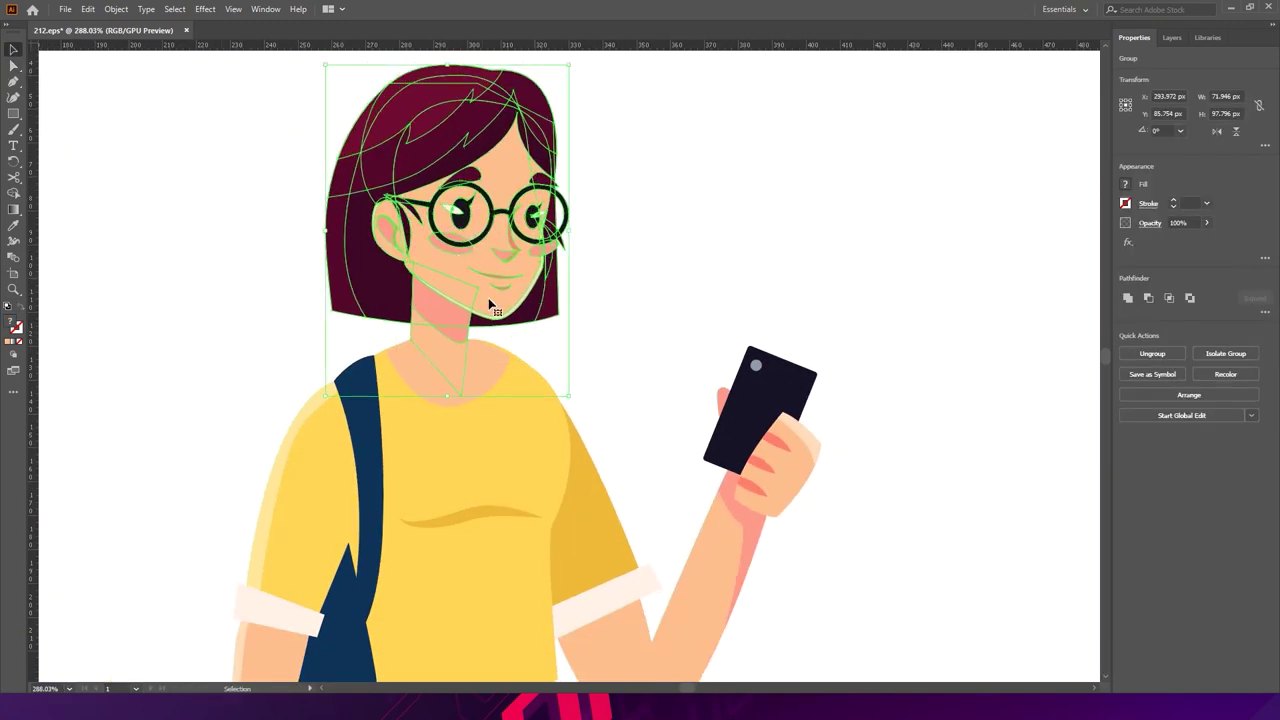
scroll(470, 334, "up", 4)
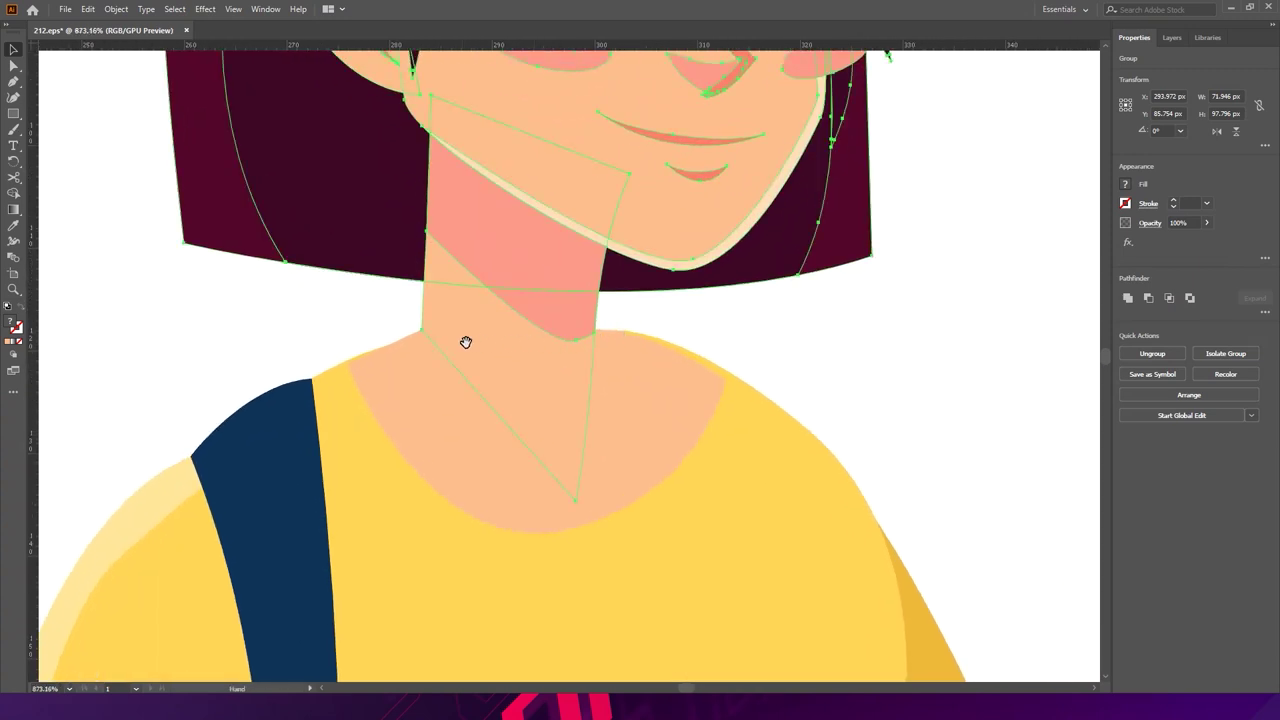
key("space")
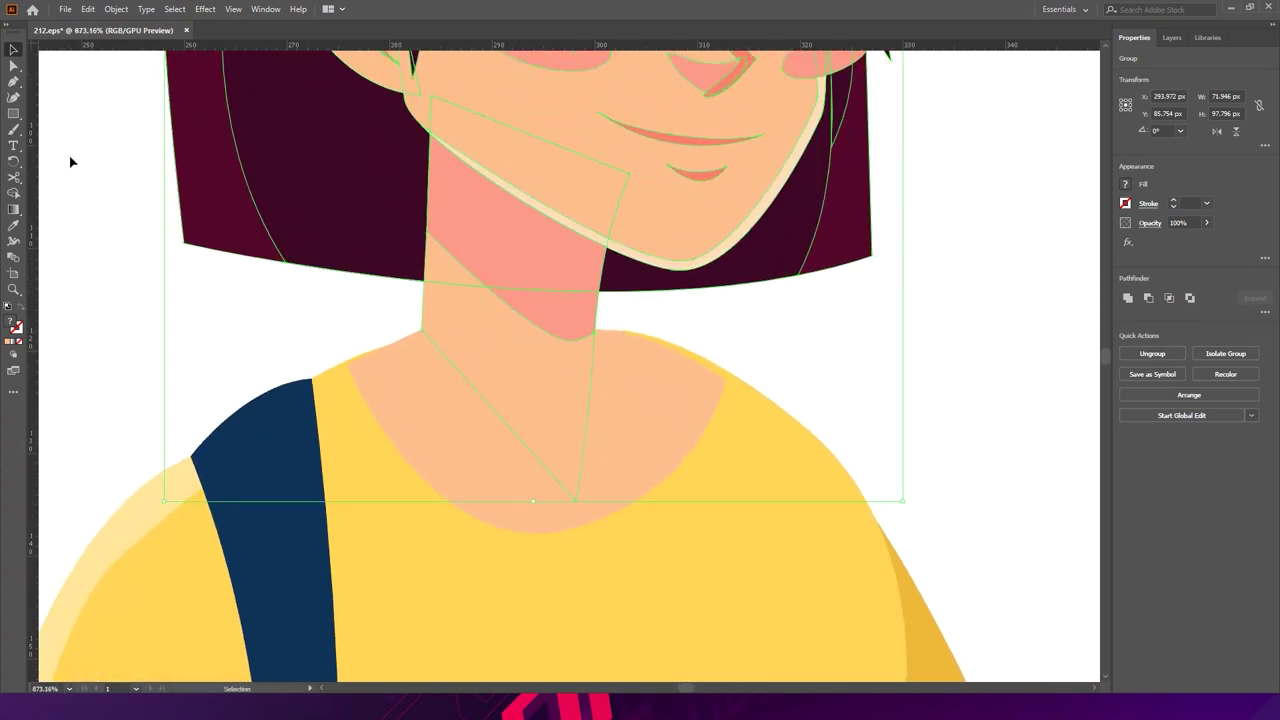
left_click(16, 65)
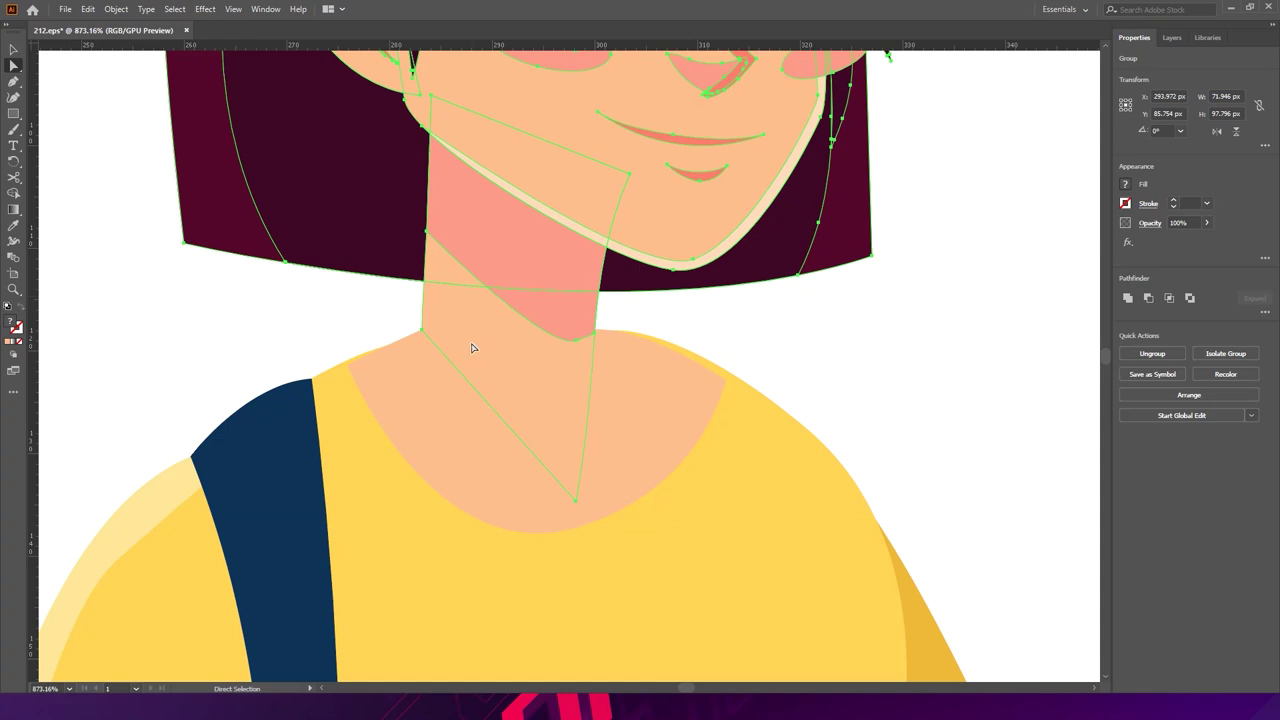
left_click_drag(423, 334, 421, 362)
left_click(576, 503)
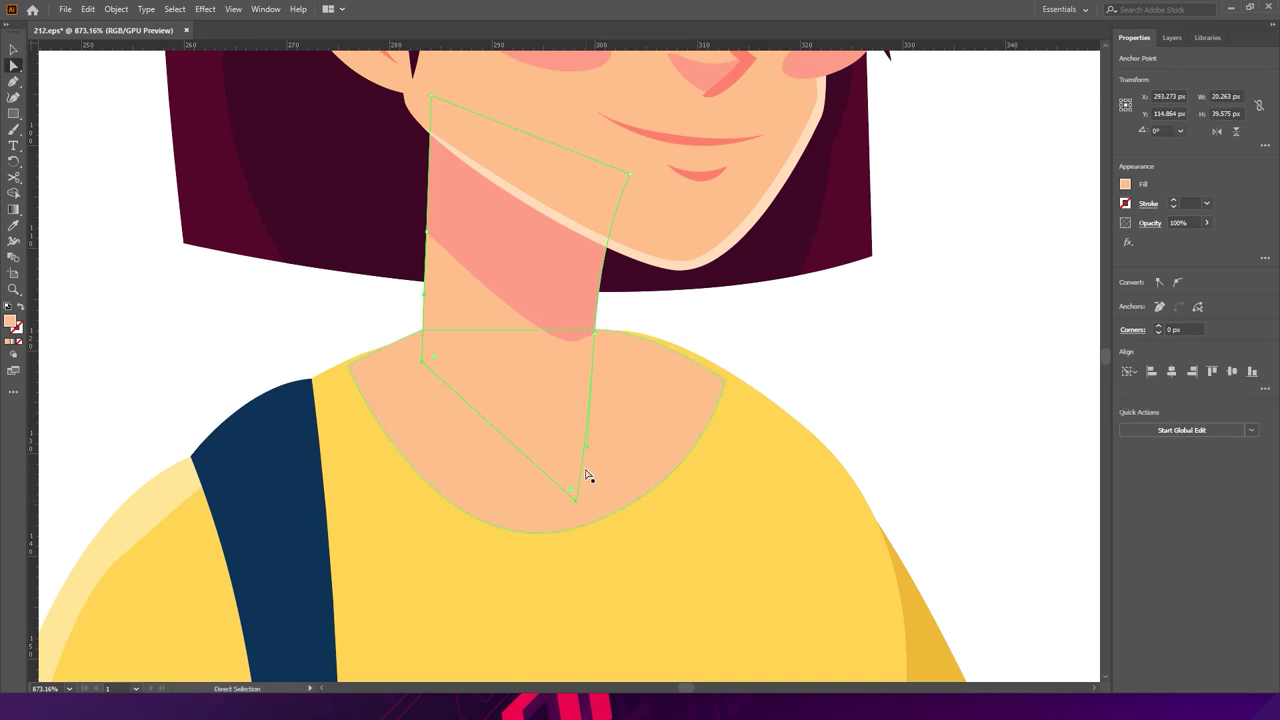
left_click_drag(575, 494, 531, 316)
key("v")
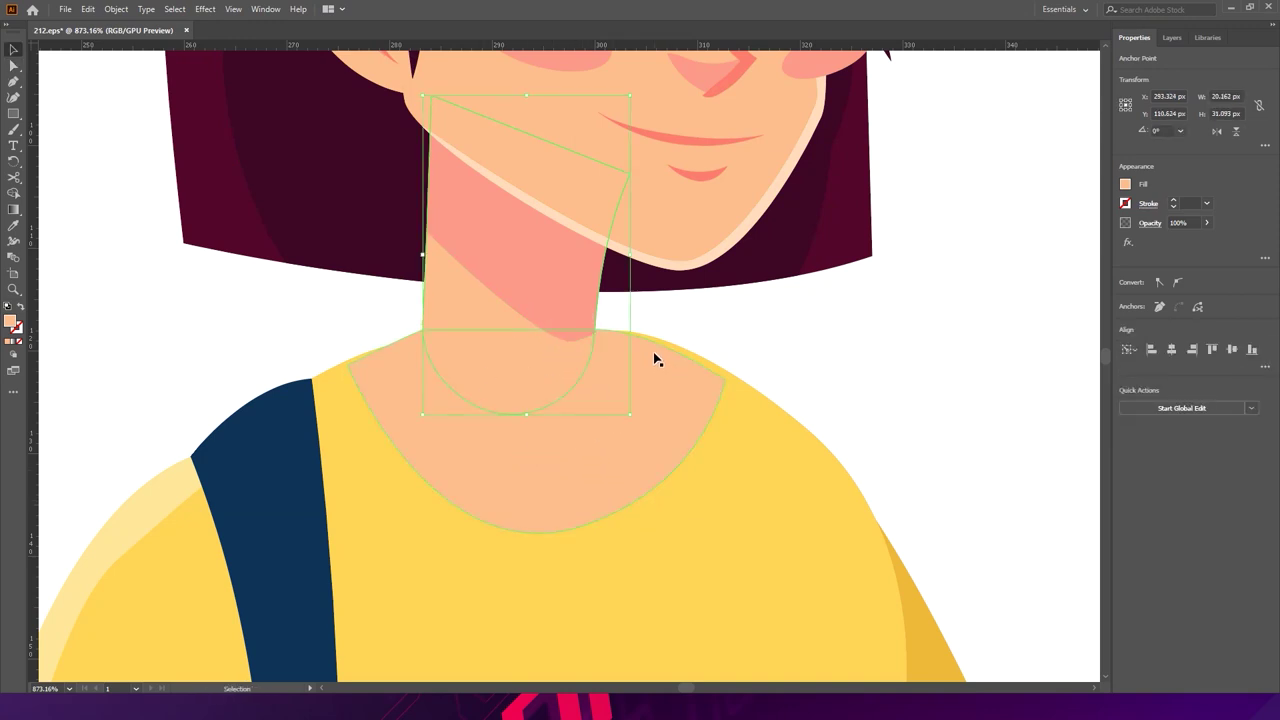
left_click(752, 348)
scroll(720, 337, "down", 6)
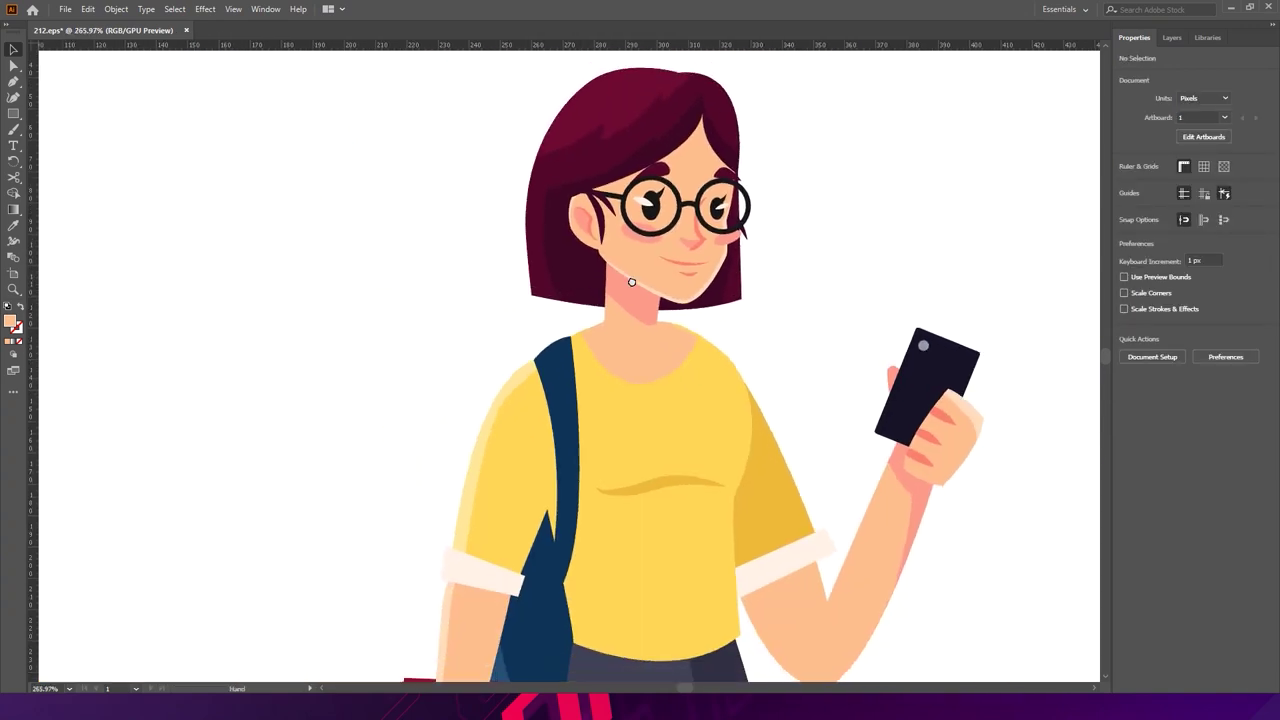
- Rotate the head group slightly forward around the base of the neck, ending at about X 298, Y 83 px
left_click(567, 276)
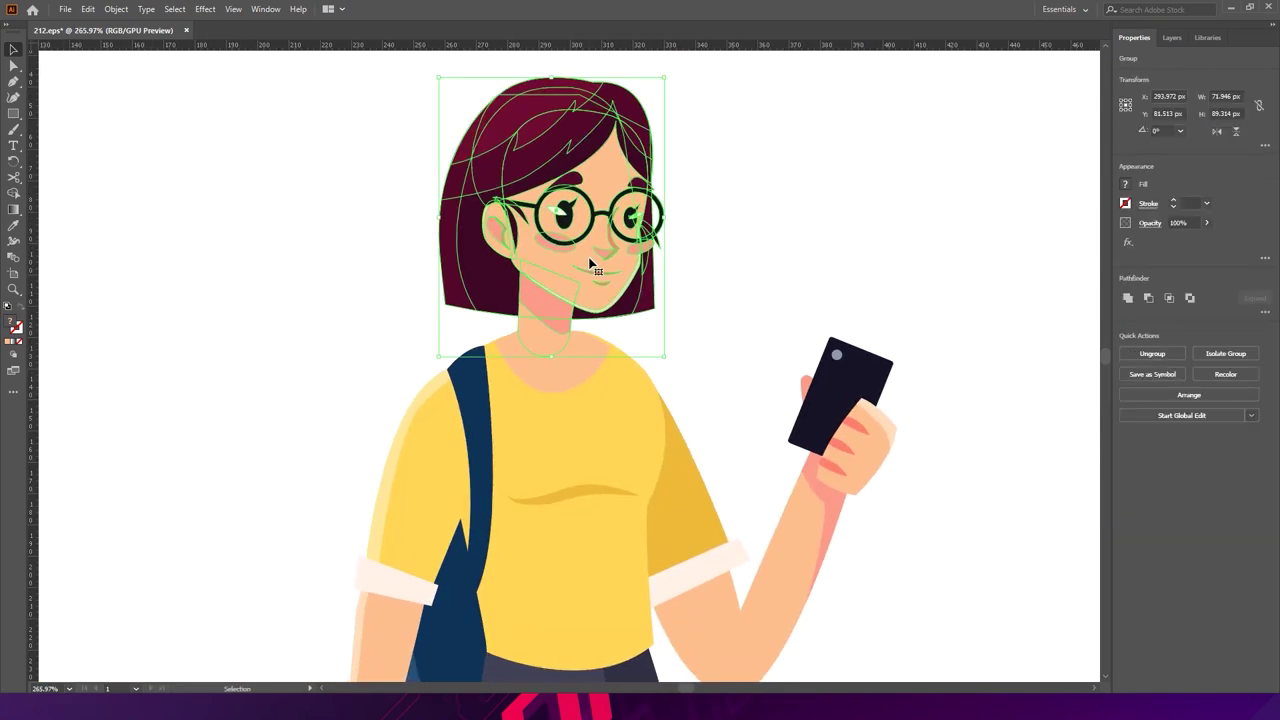
left_click(20, 163)
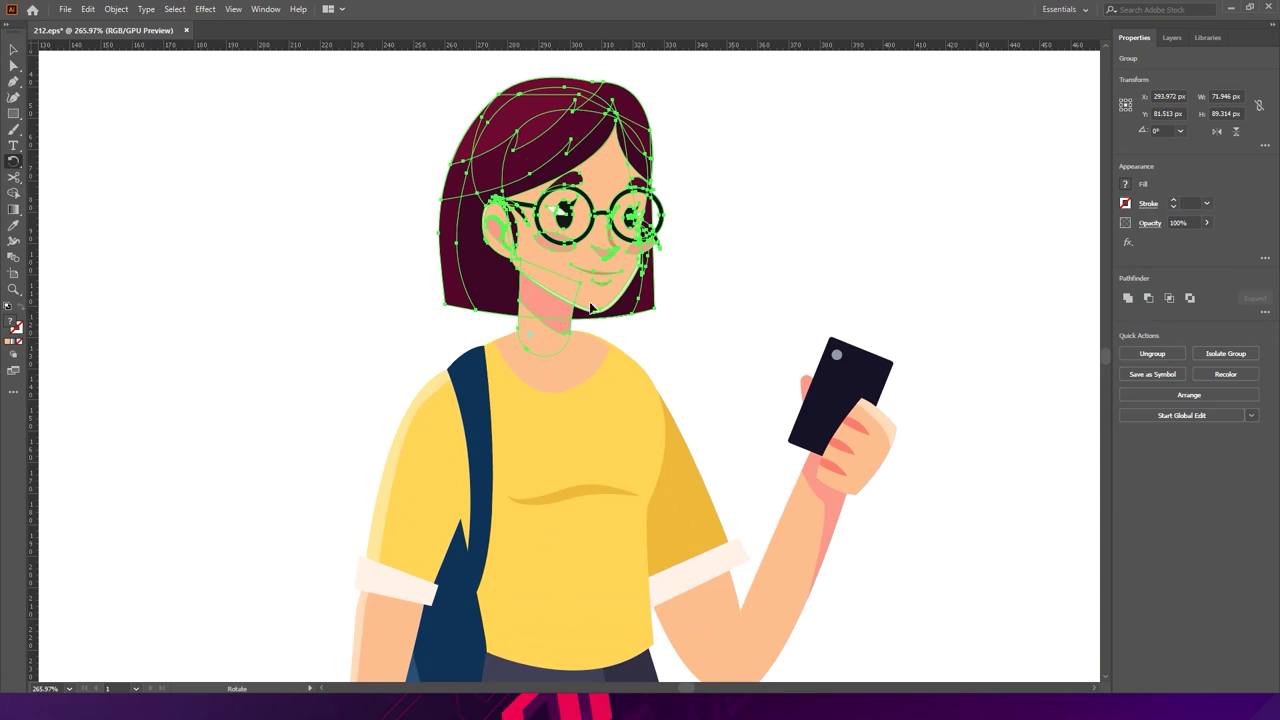
mouse_move(612, 175)
left_mouse_down()
mouse_move(651, 157)
mouse_move(668, 178)
mouse_move(605, 170)
mouse_move(620, 185)
left_mouse_up()
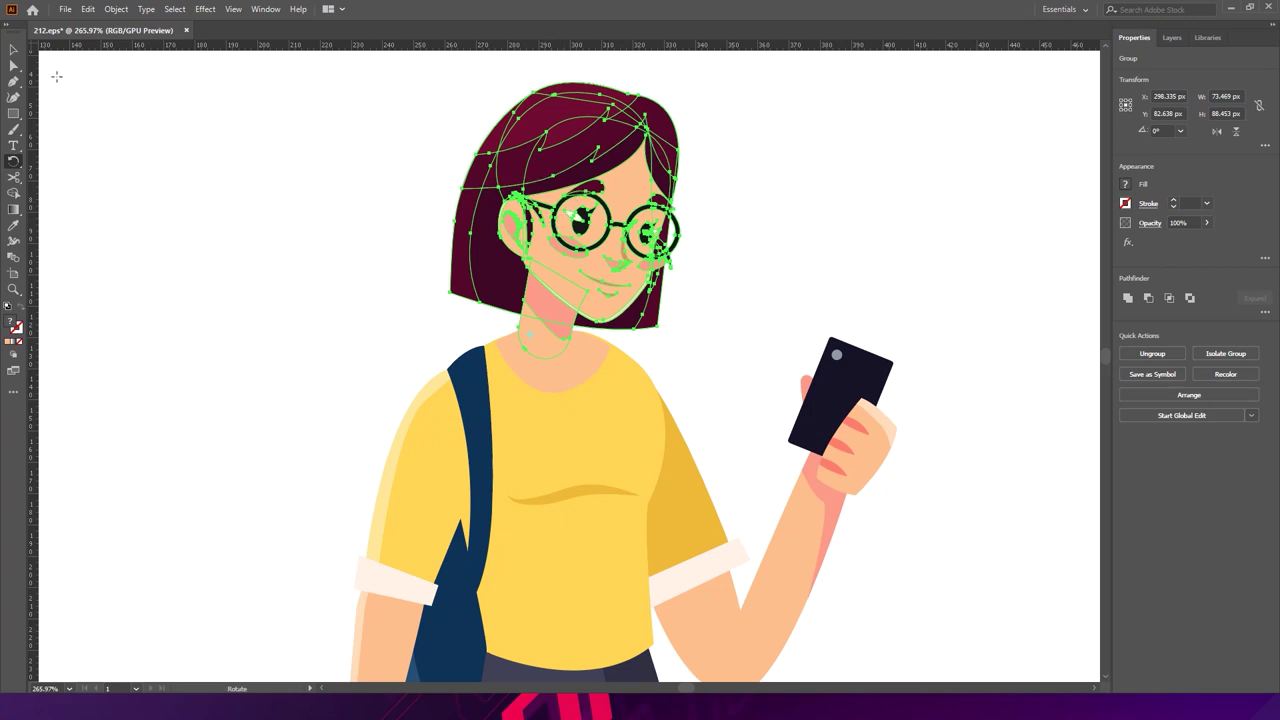
key("v")
left_click(189, 177)
- Select the leg segments and shoes one by one to examine how the legs are split into separate pieces
left_click(687, 276, "ctrl+alt")
left_click(687, 276, "ctrl+alt")
scroll(626, 207, "up", 5)
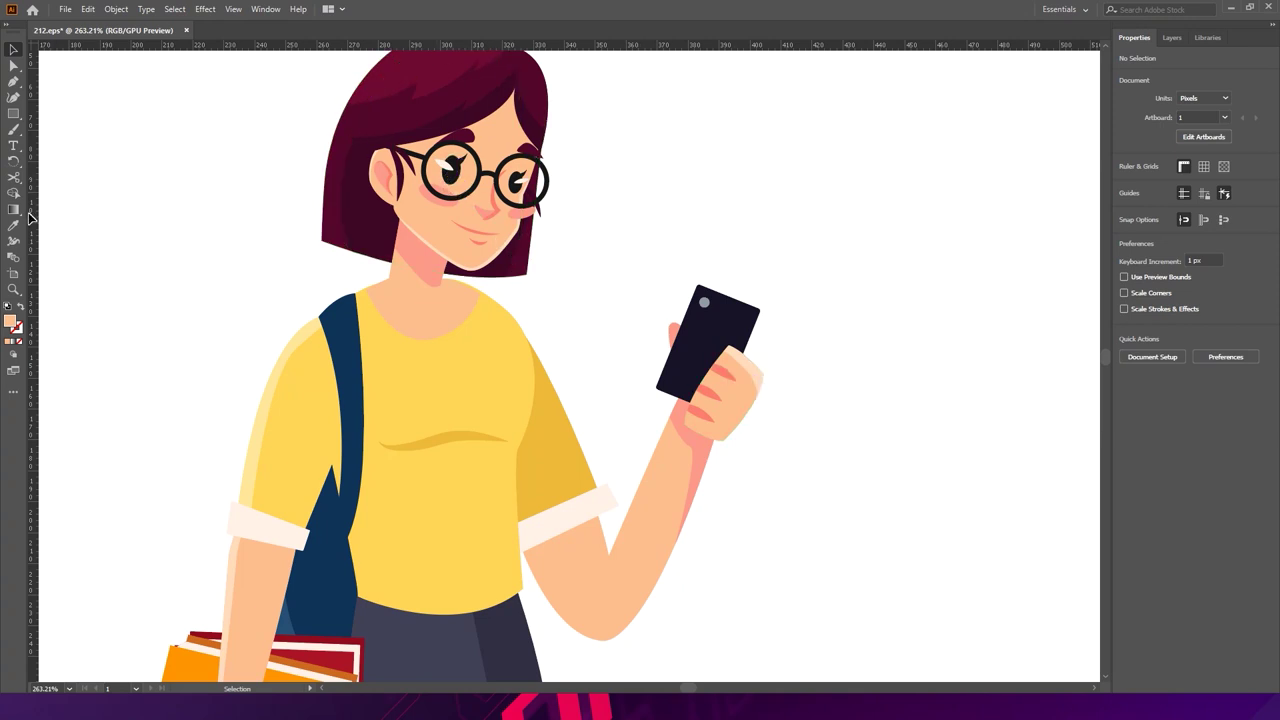
key("z")
left_click(512, 285, "alt")
left_click(512, 285, "alt")
left_click_drag(512, 285, 503, 331)
left_click(600, 348, "alt")
key("v")
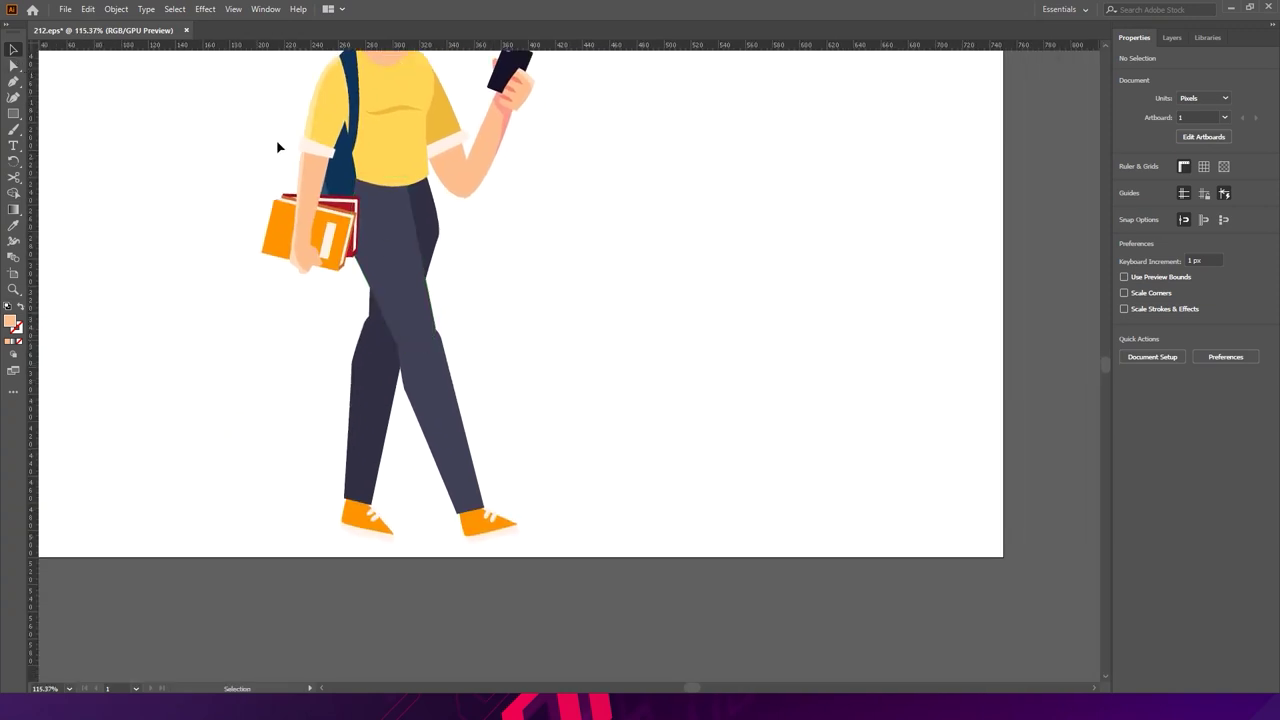
left_click(426, 326)
left_click(449, 420)
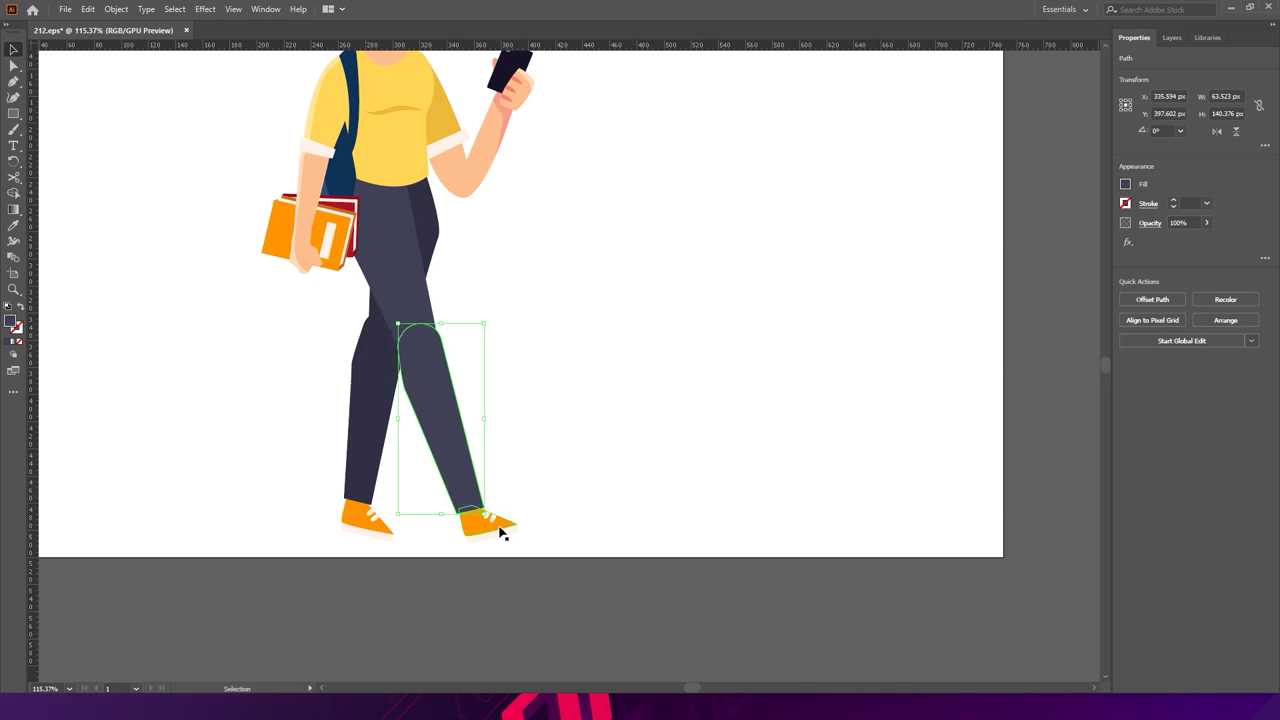
scroll(510, 535, "up", 4)
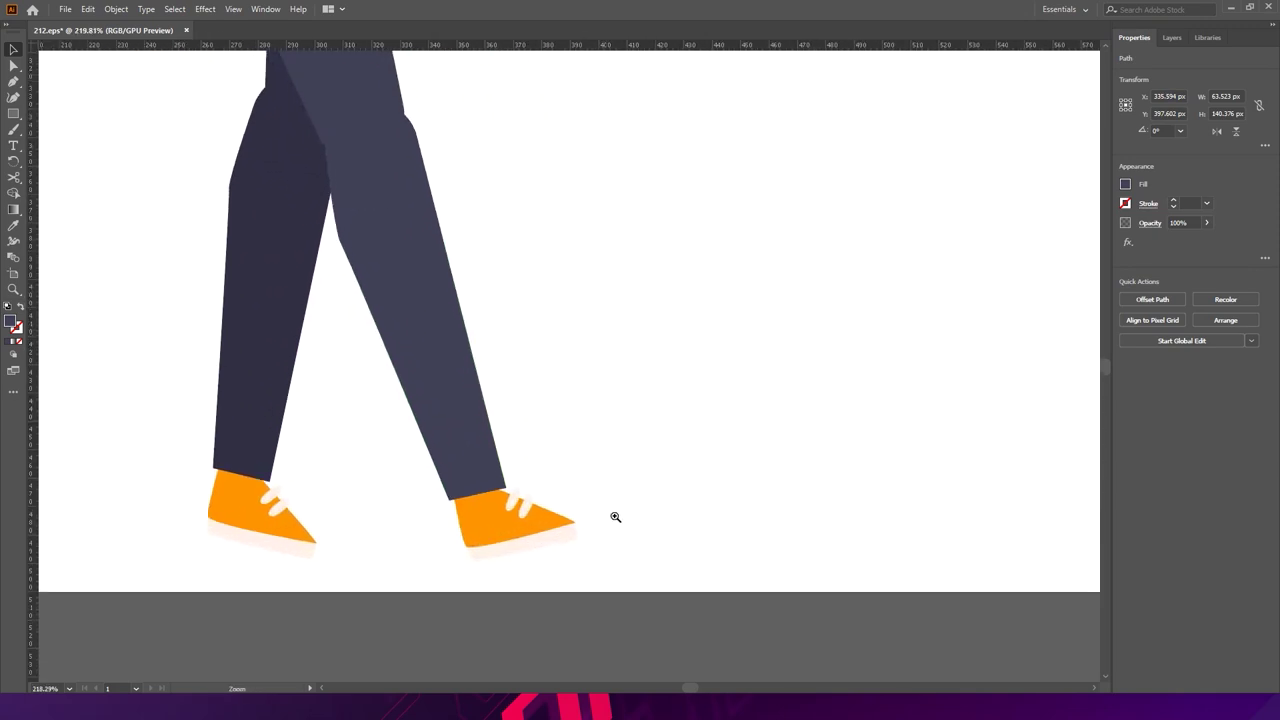
left_click(538, 525)
left_click(260, 400)
left_click(287, 510)
scroll(446, 380, "down", 4)
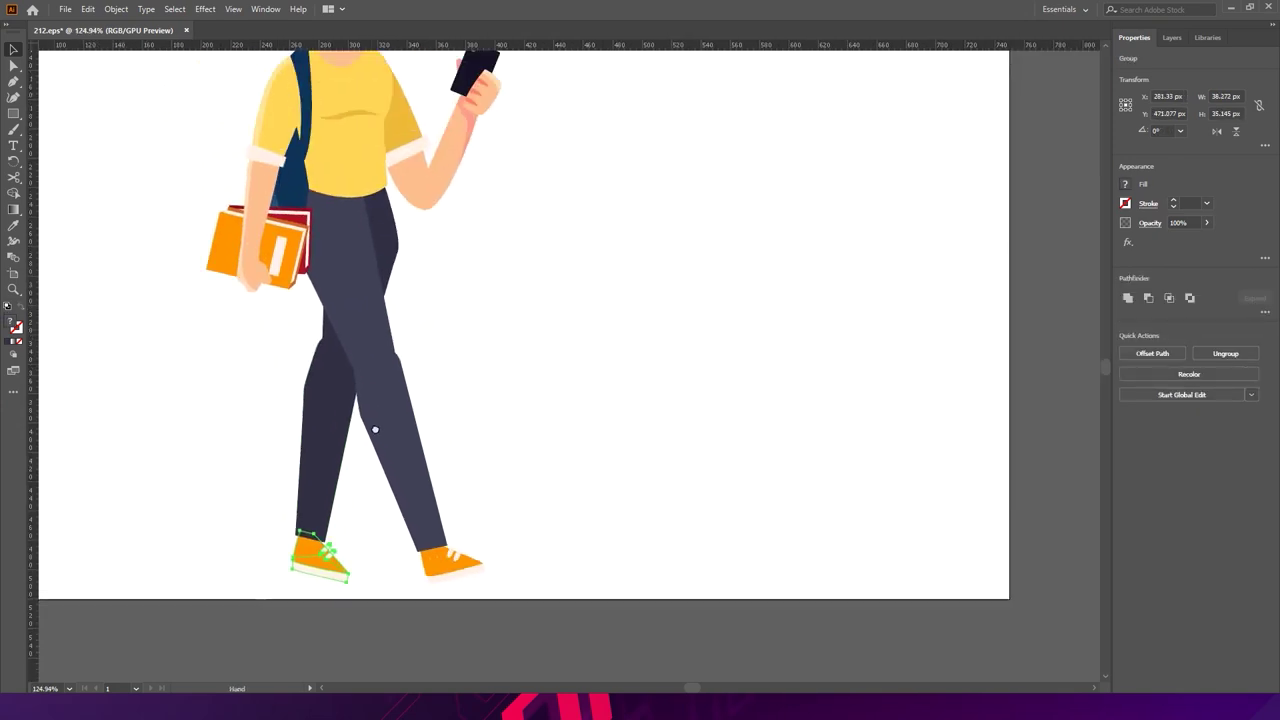
scroll(379, 268, "up", 1)
left_click(379, 268)
left_click(589, 343)
scroll(468, 316, "down", 3)
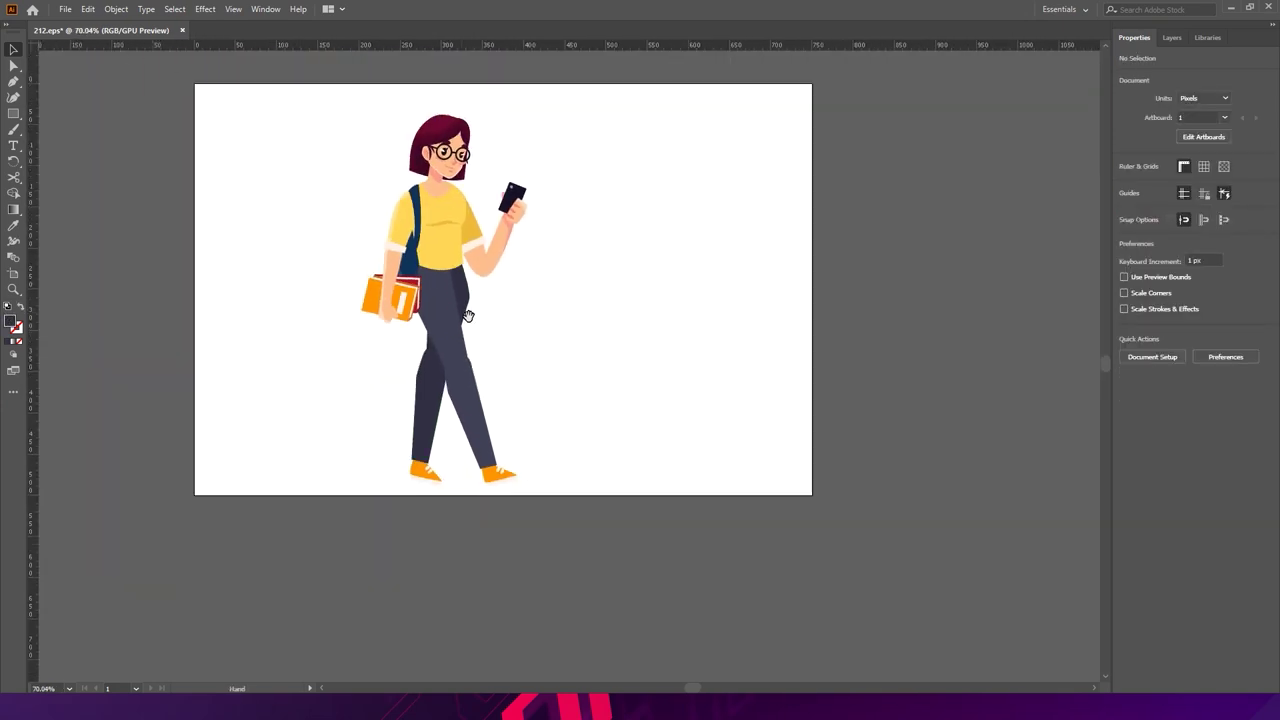
- Try moving the near arm with the books and the shirt group aside, undoing each move
left_click_drag(388, 300, 327, 298)
key("ctrl+z")
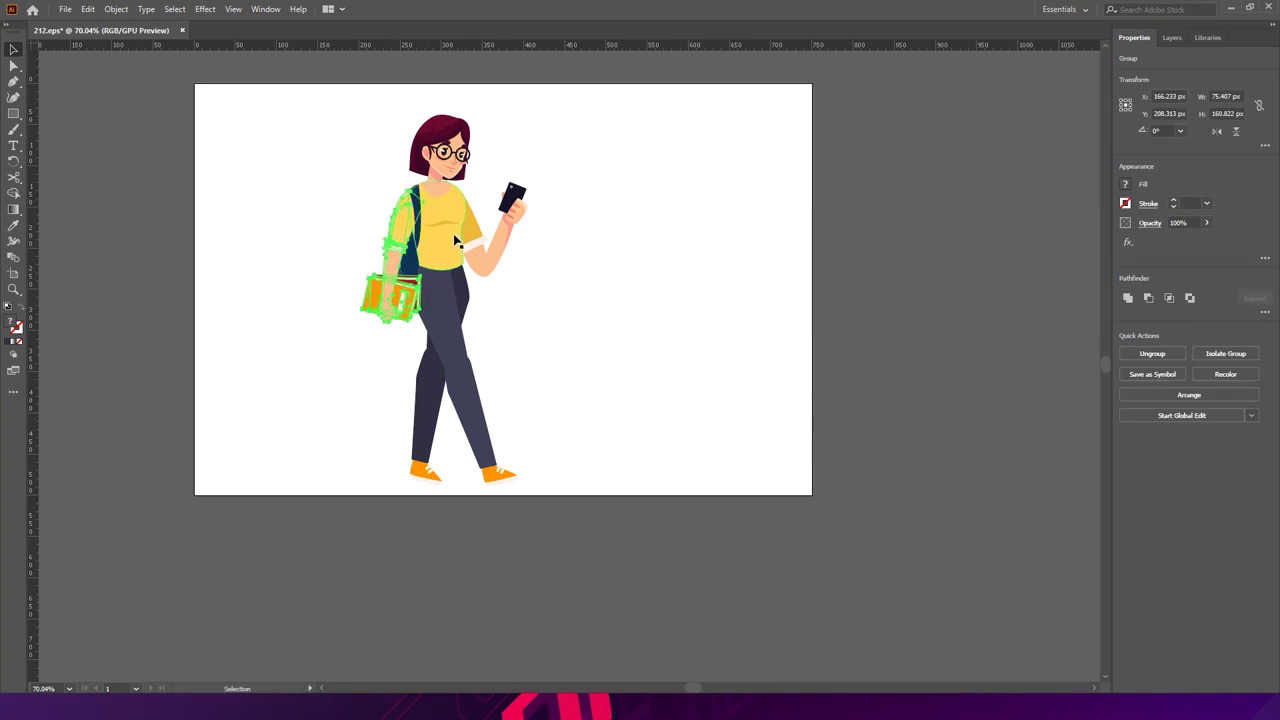
left_click(466, 238)
left_click_drag(468, 240, 581, 251)
key("ctrl+z")
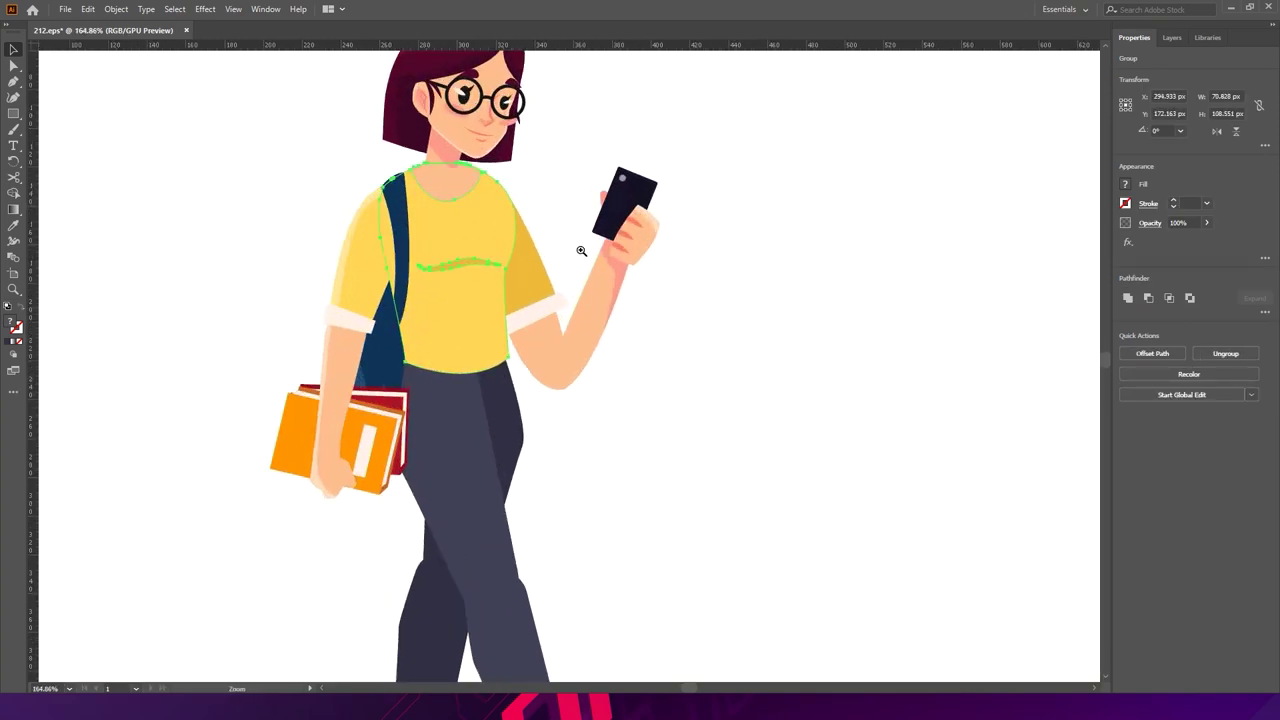
left_click(672, 395)
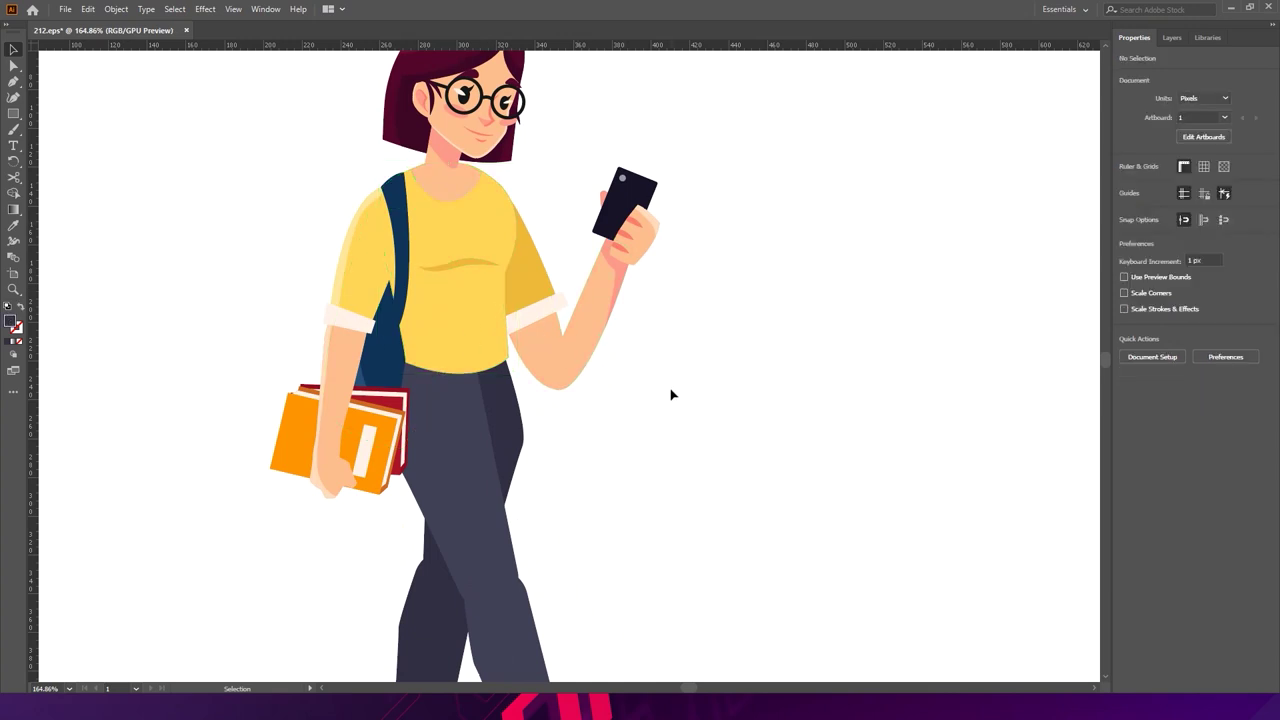
scroll(673, 303, "down", 5)
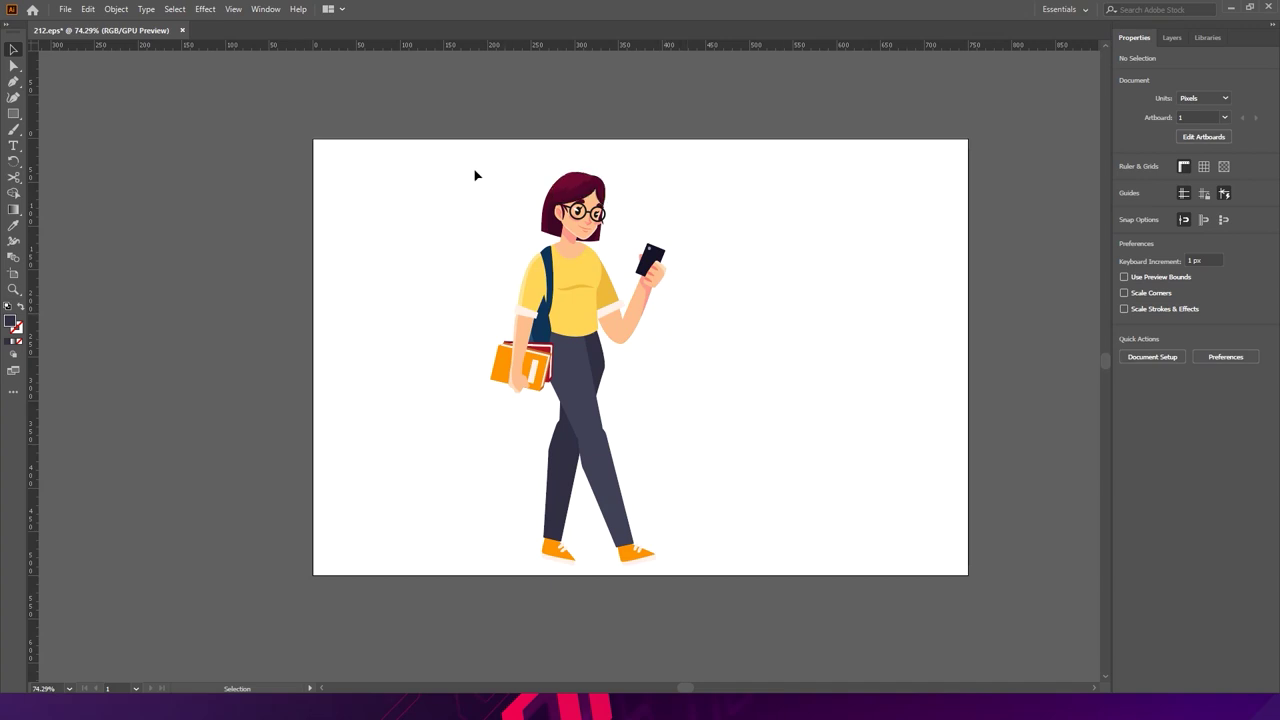
- Select the whole character and detach the layer list into its own floating window over the canvas
left_click_drag(450, 159, 718, 587)
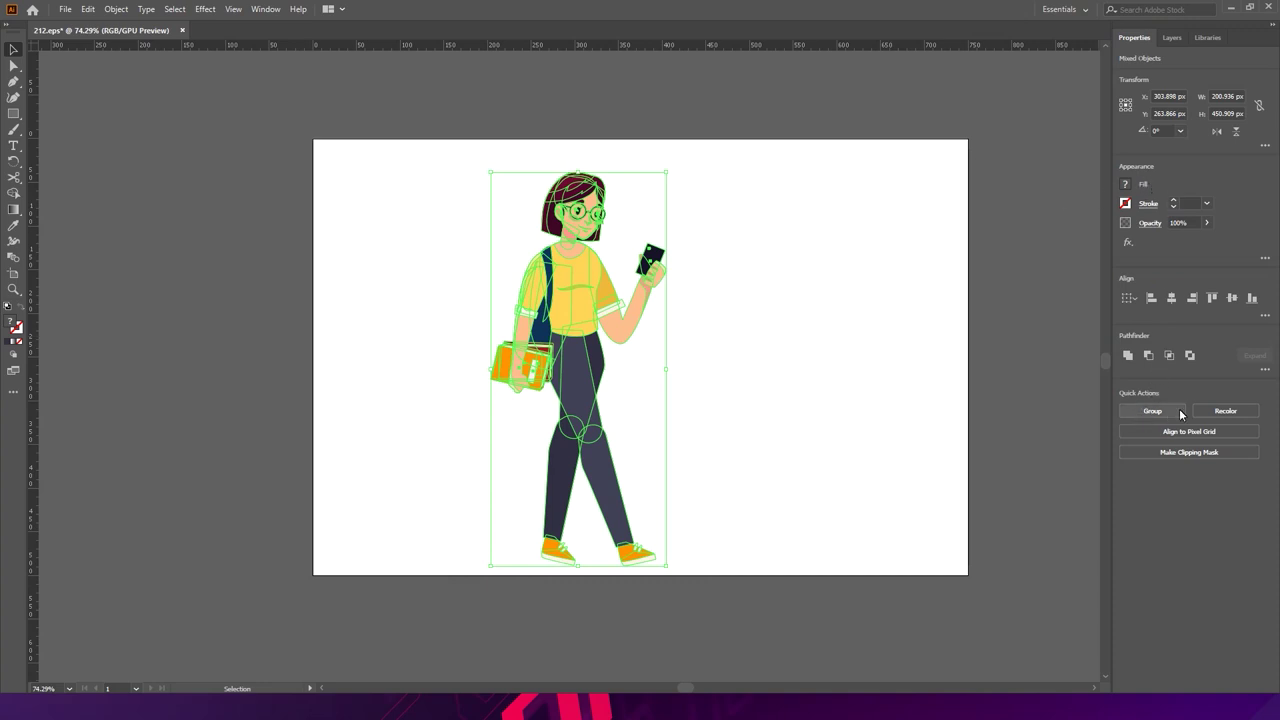
left_click(1170, 38)
left_click_drag(1172, 40, 995, 80)
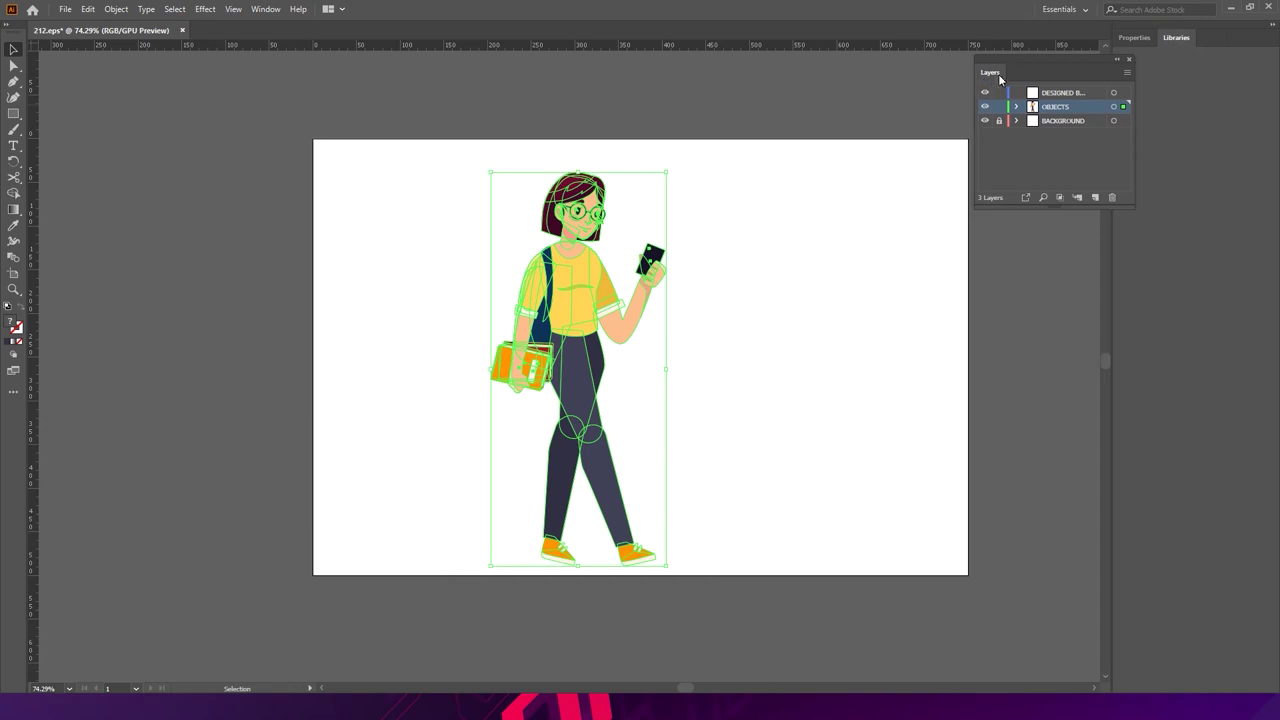
left_click(266, 9)
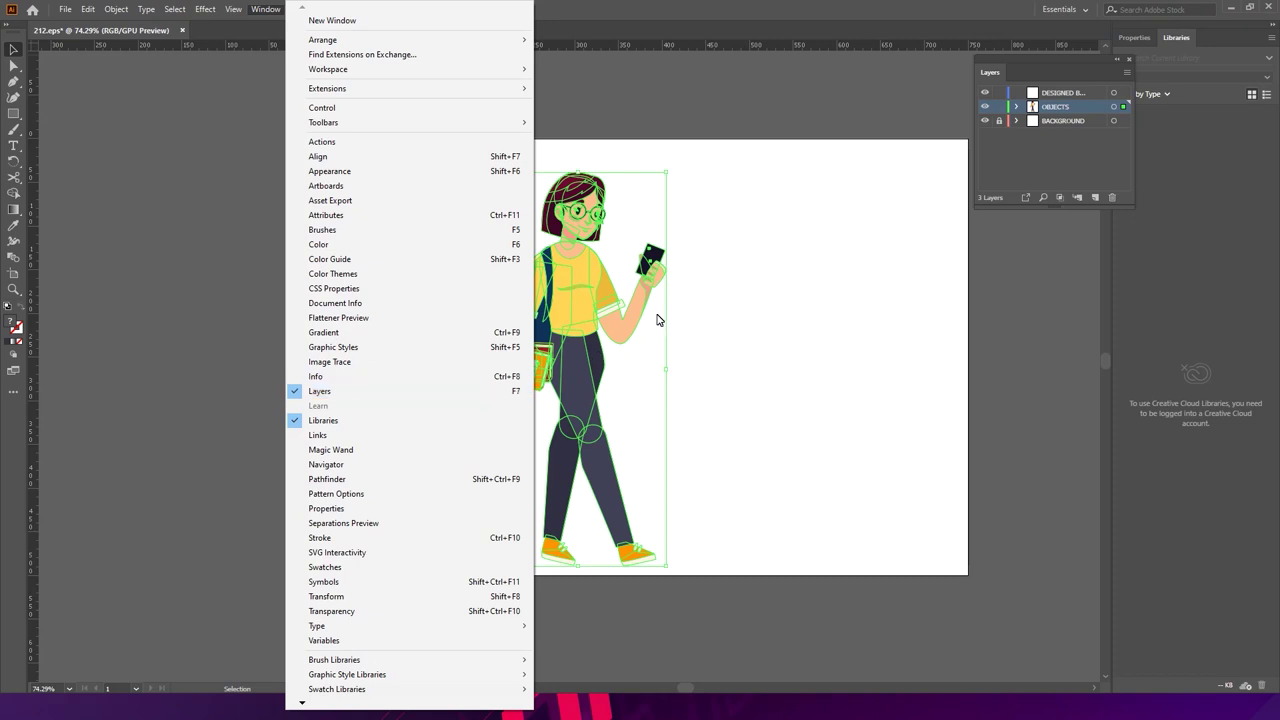
left_click(858, 186)
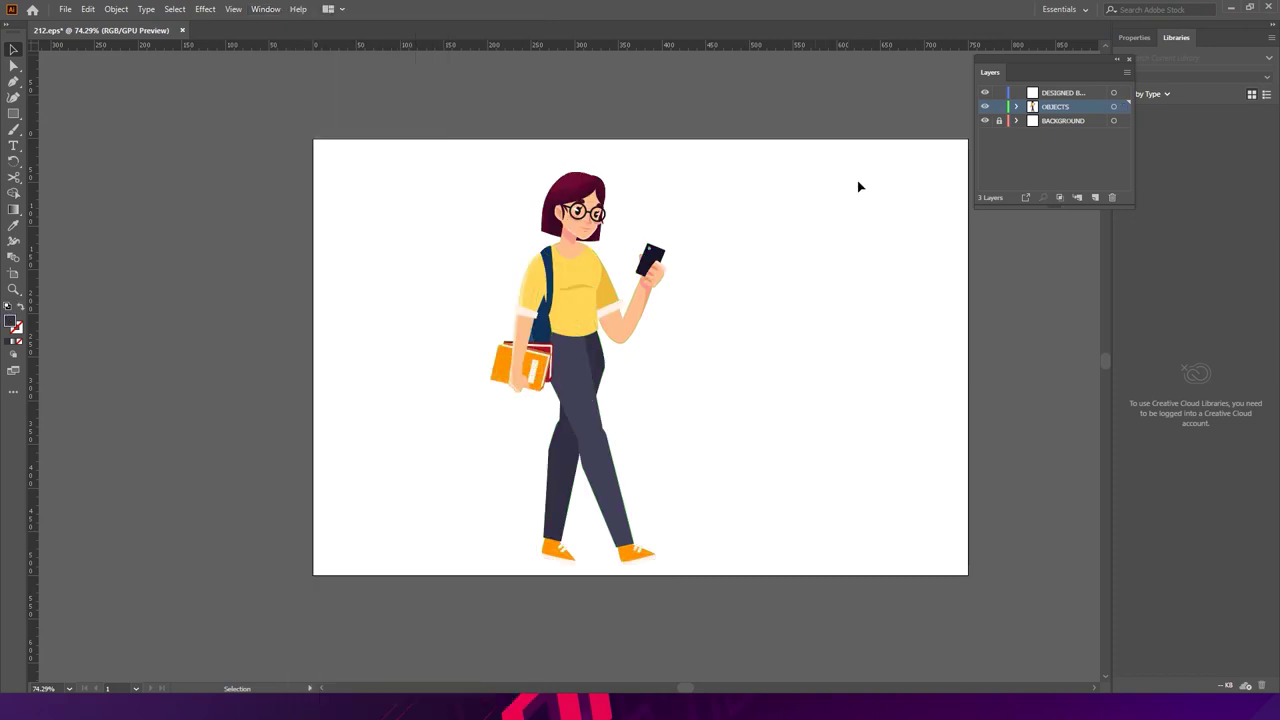
- Delete the topmost "DESIGNED B..." layer and the unlocked BACKGROUND layer with its artwork, leaving only OBJECTS
left_click(1062, 93)
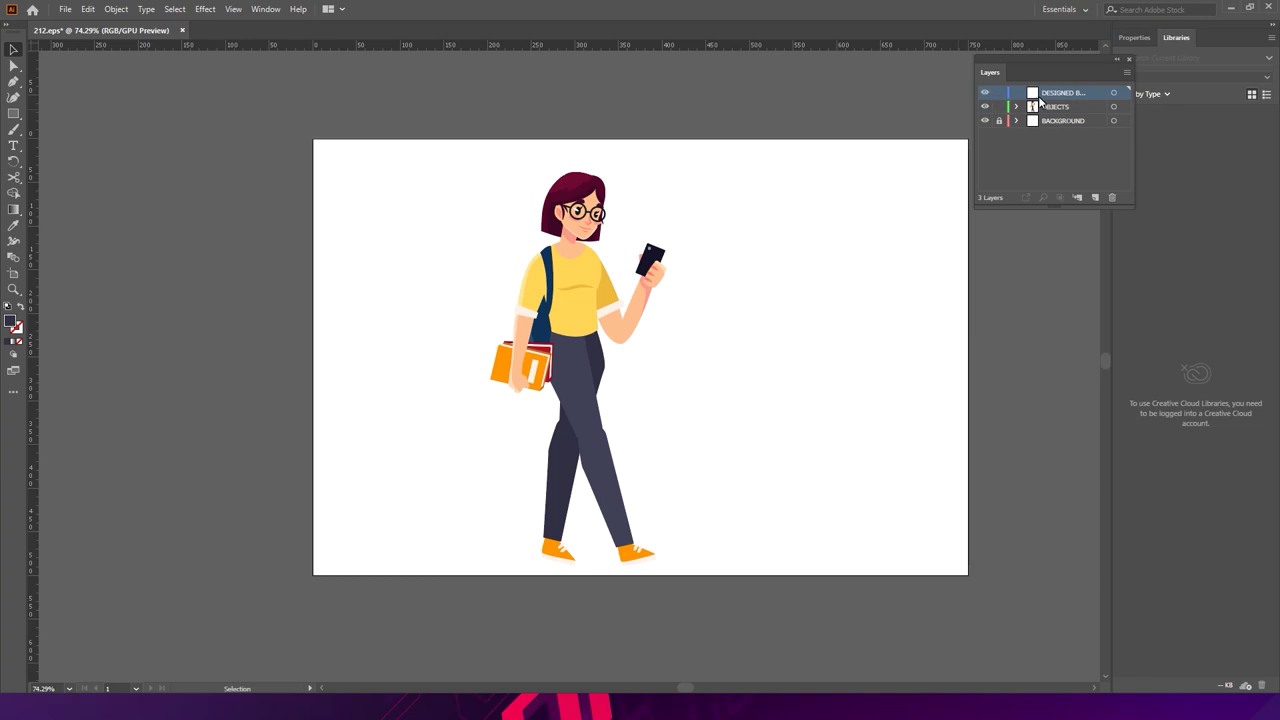
left_click(1112, 197)
left_click(1055, 107)
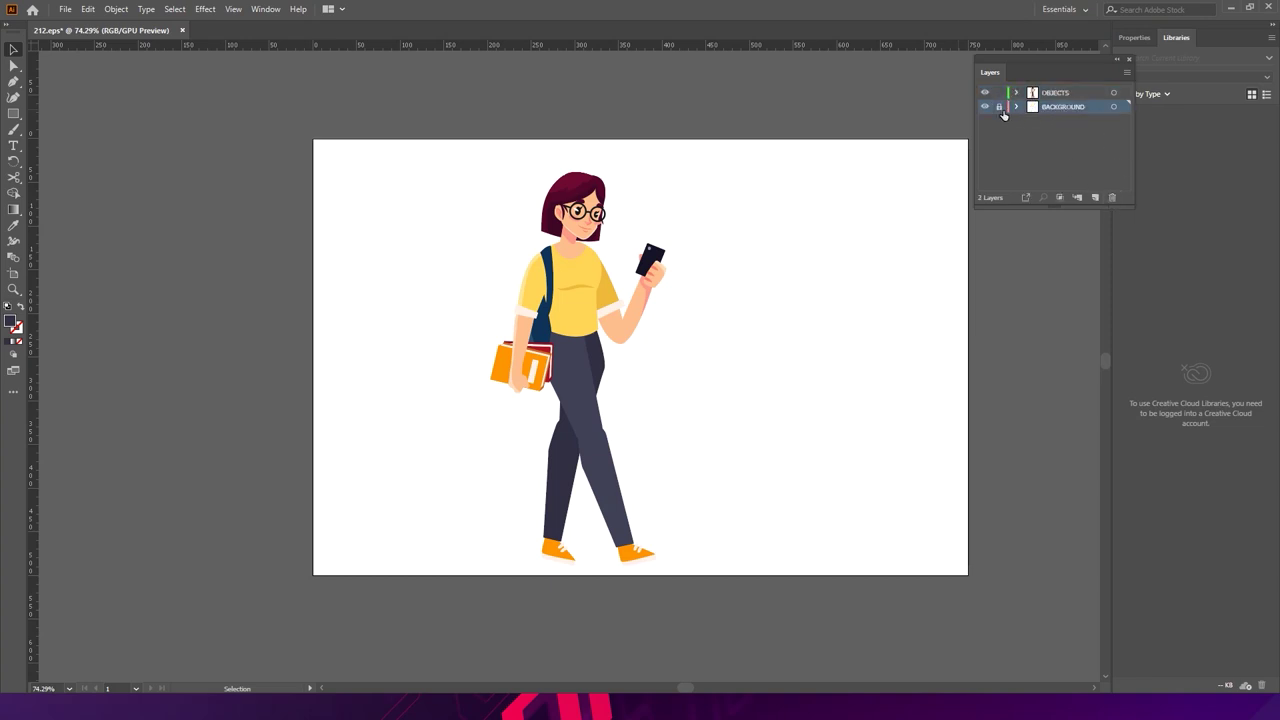
left_click(985, 106)
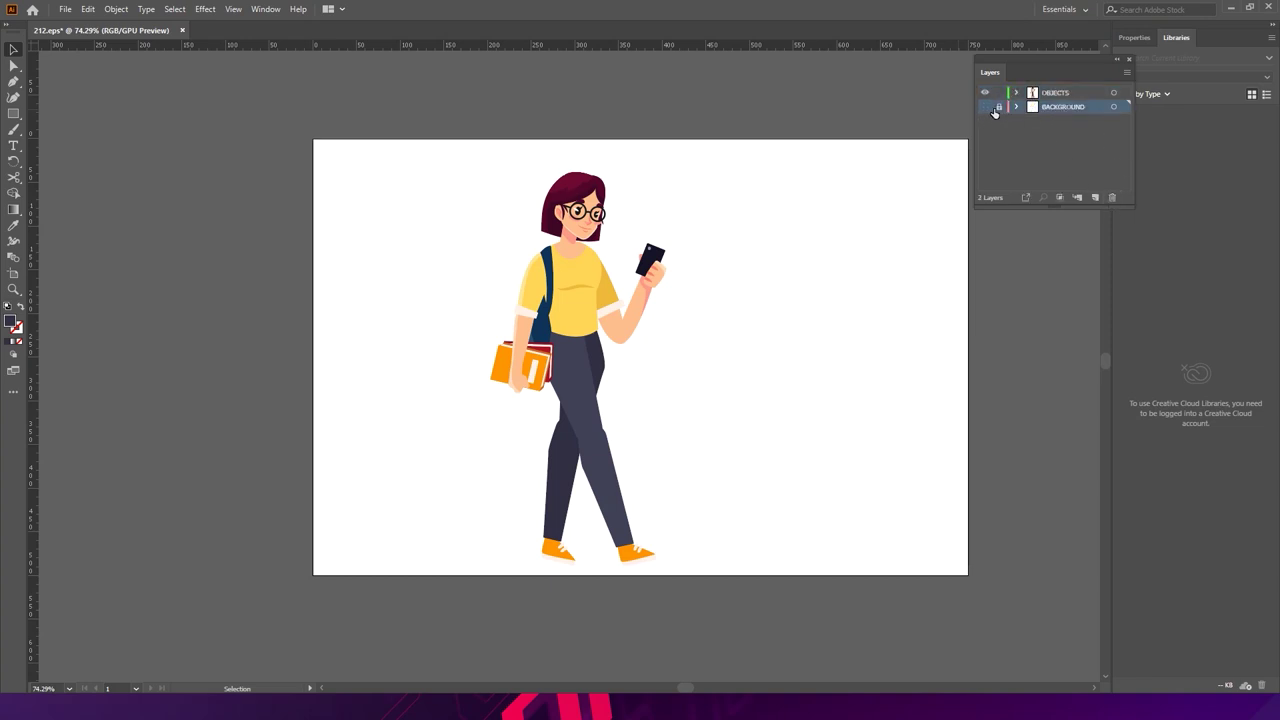
left_click(1116, 197)
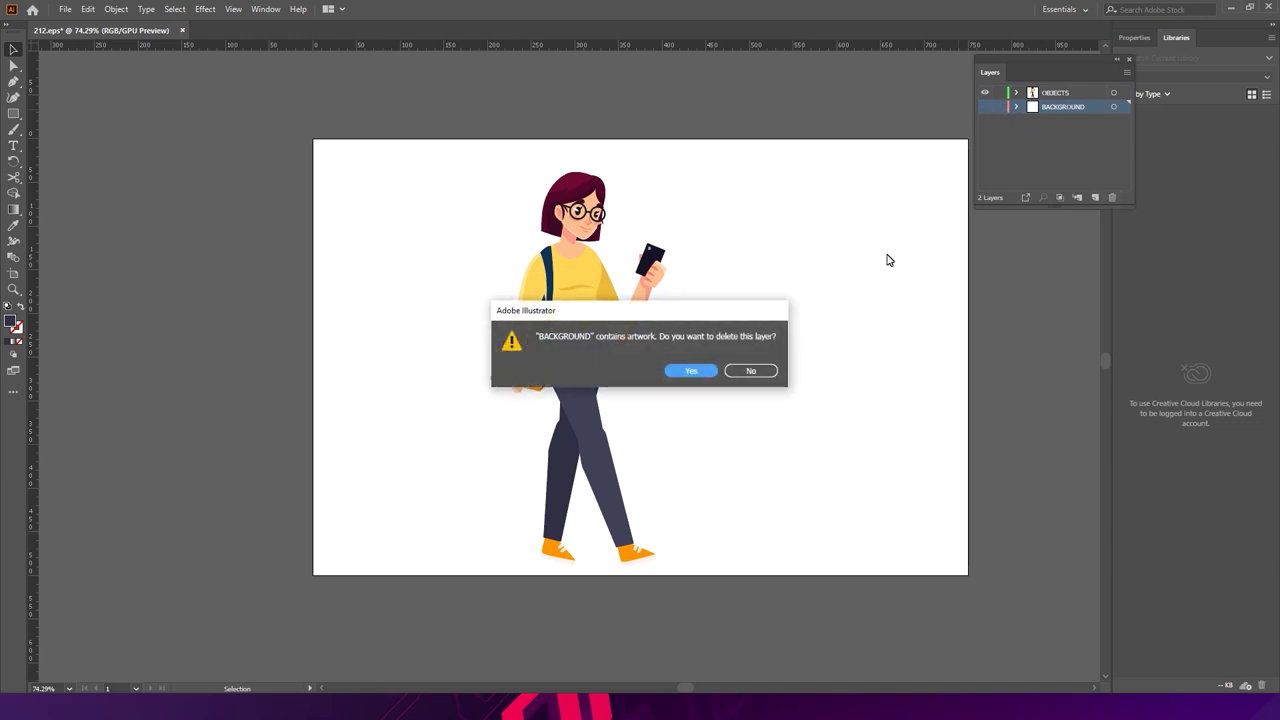
left_click(700, 372)
- Release the whole character in the OBJECTS layer to separate layers in sequence, and enlarge the layer list
left_click_drag(447, 143, 737, 577)
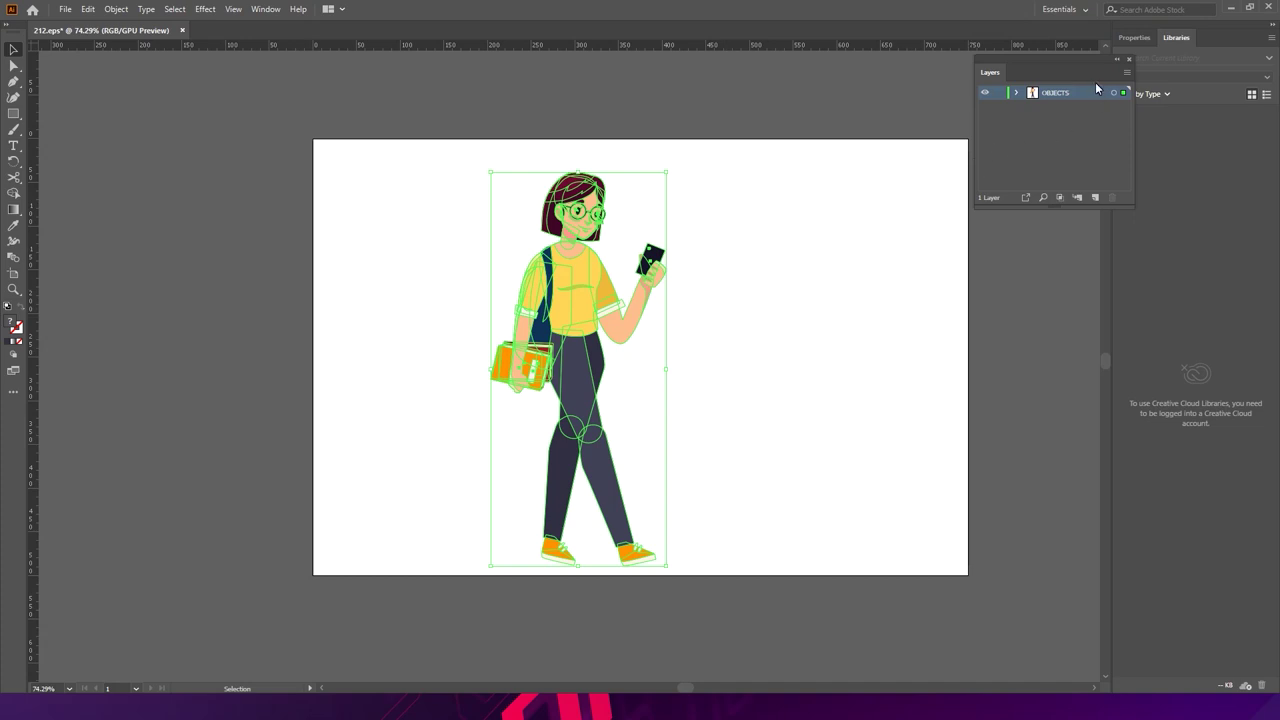
left_click_drag(1062, 57, 967, 65)
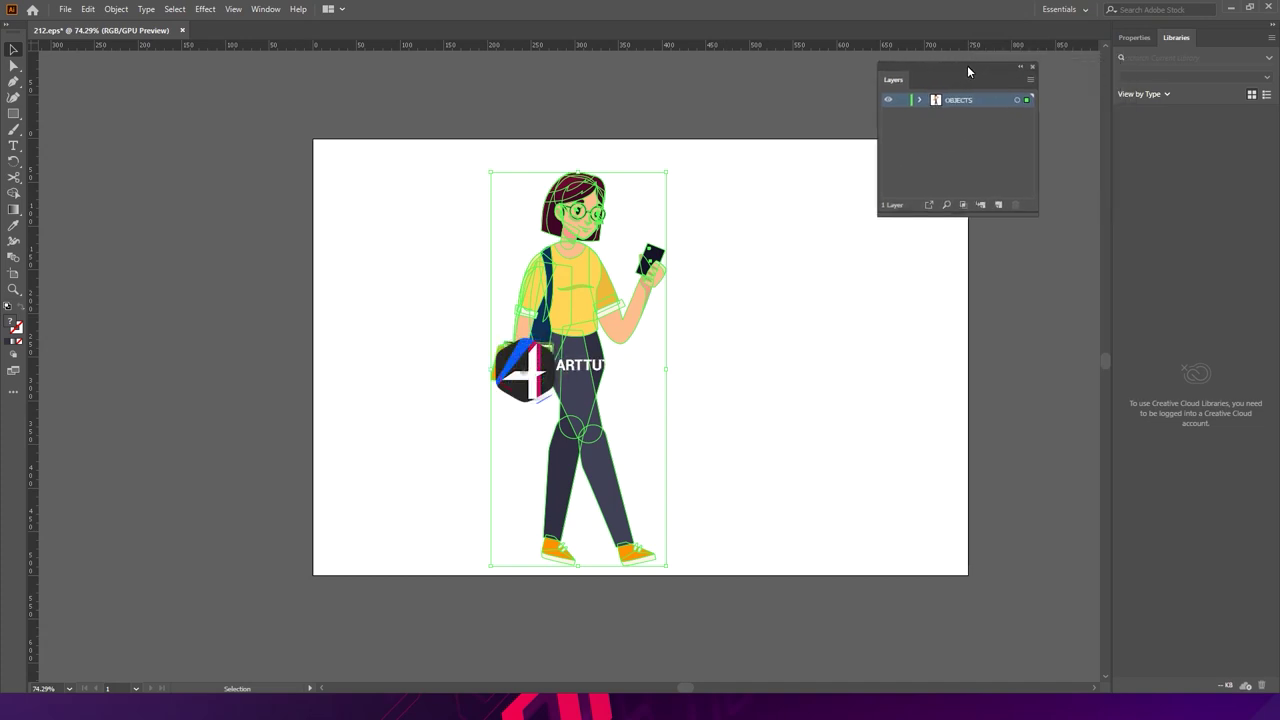
left_click(1031, 81)
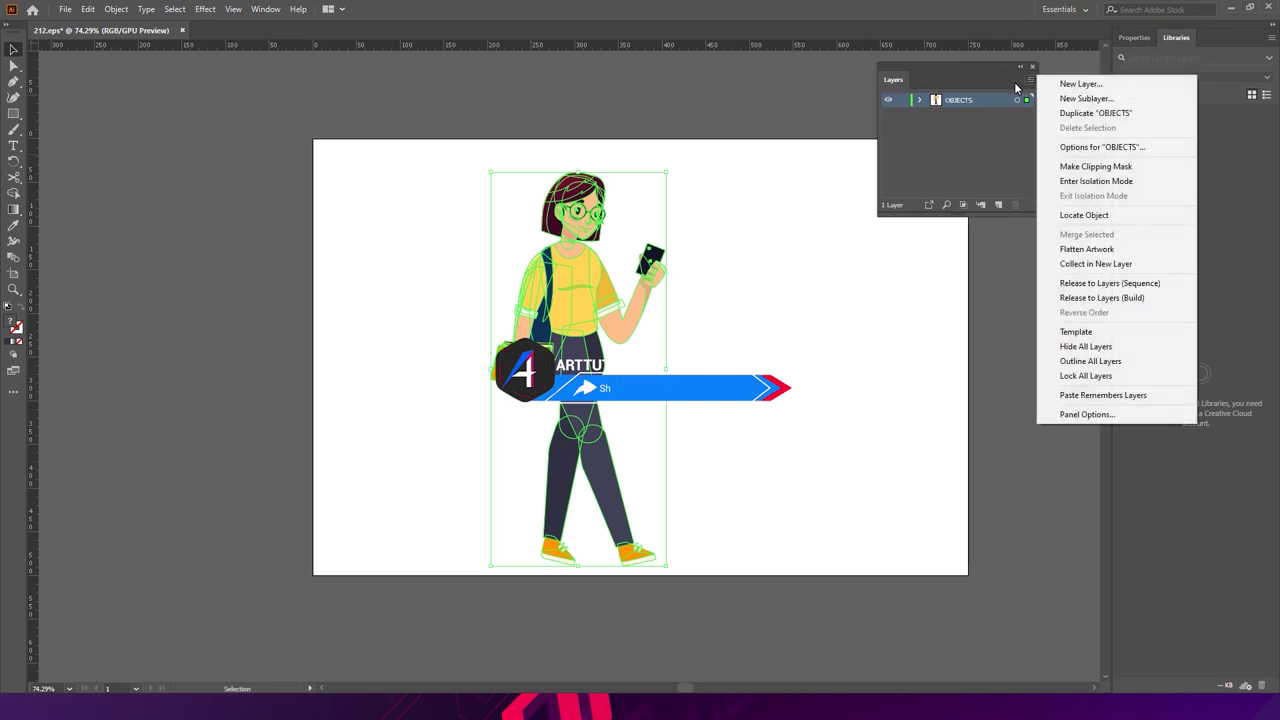
left_click(1096, 286)
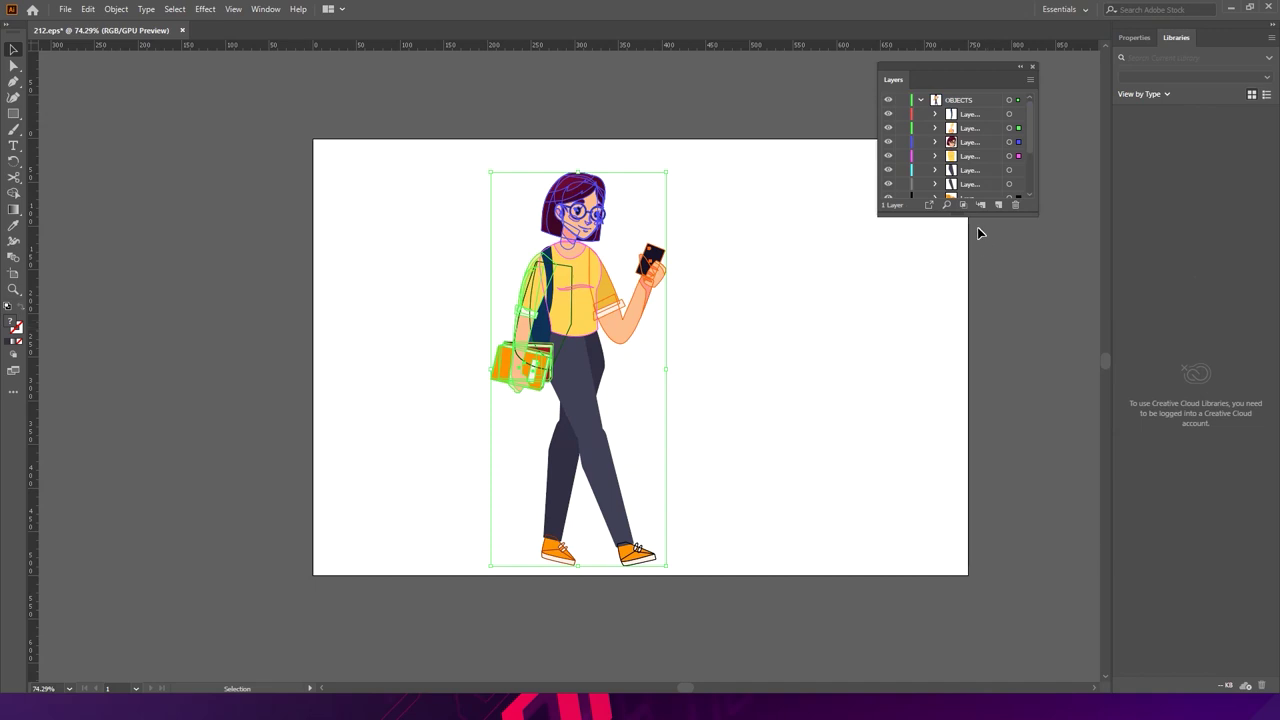
left_click_drag(980, 216, 1010, 370)
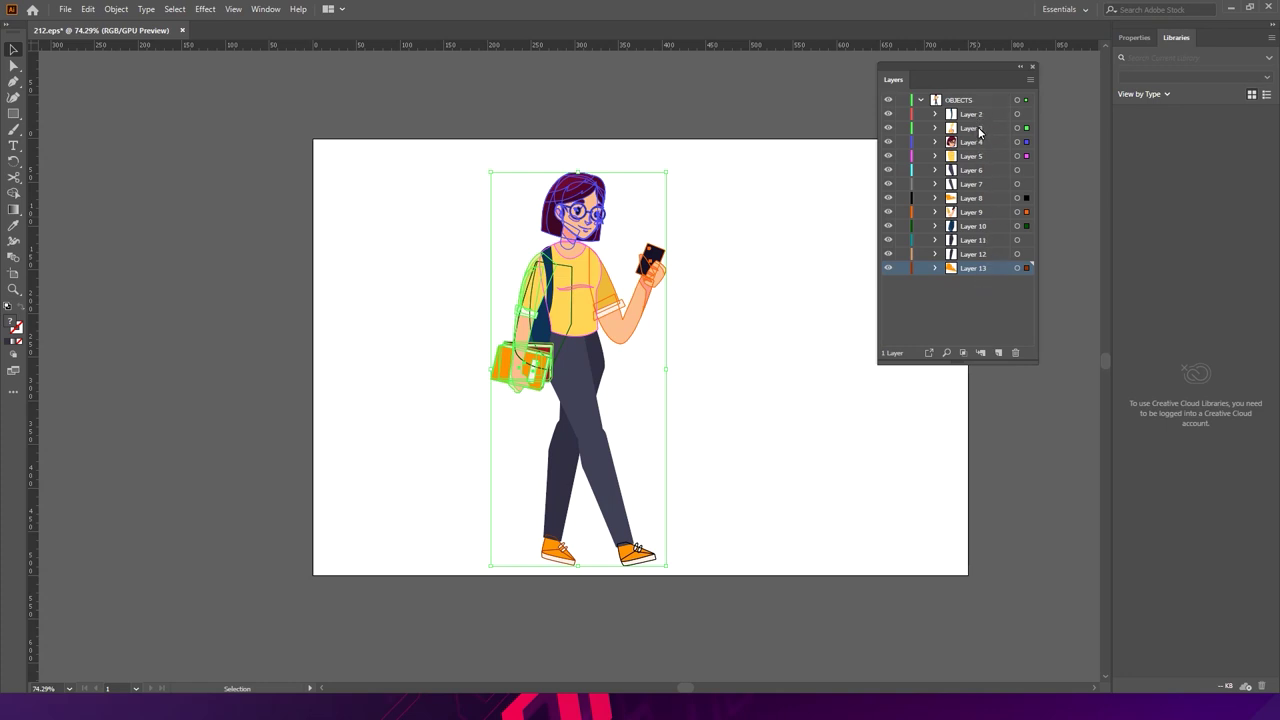
- Undo the release to layers and highlight the group of the near arm with the books
key("a")
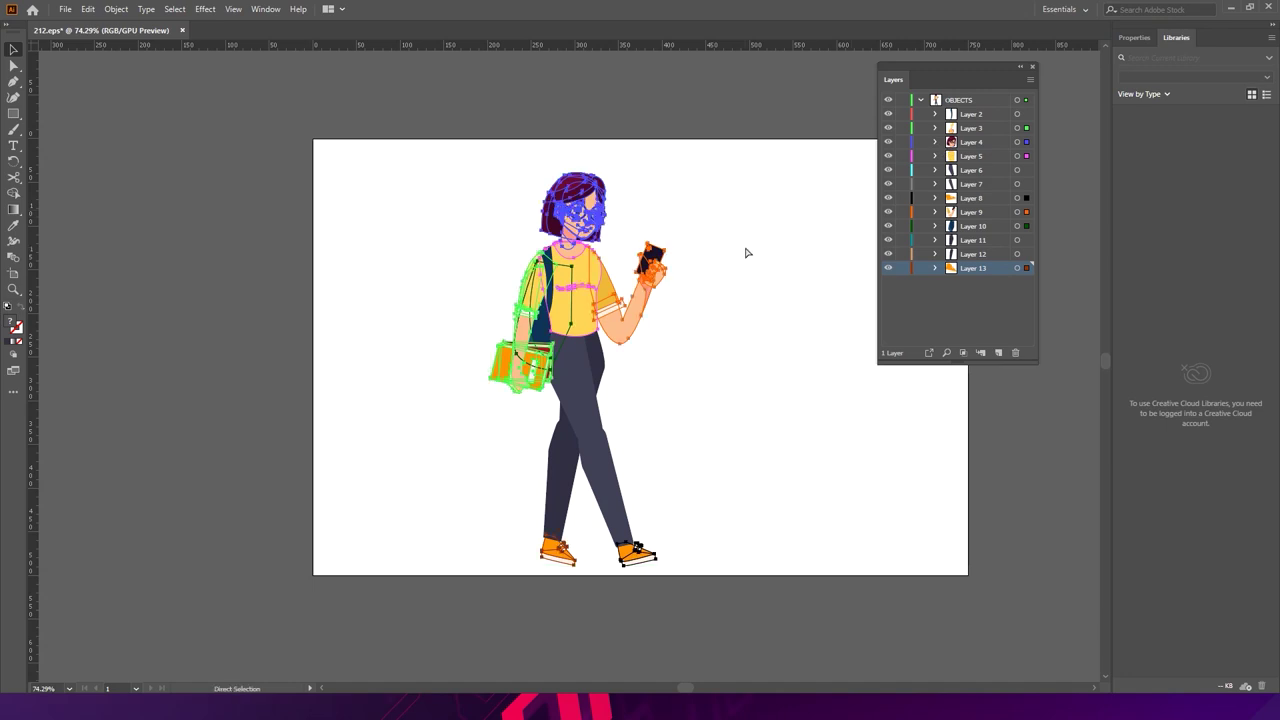
key("ctrl+z")
key("v")
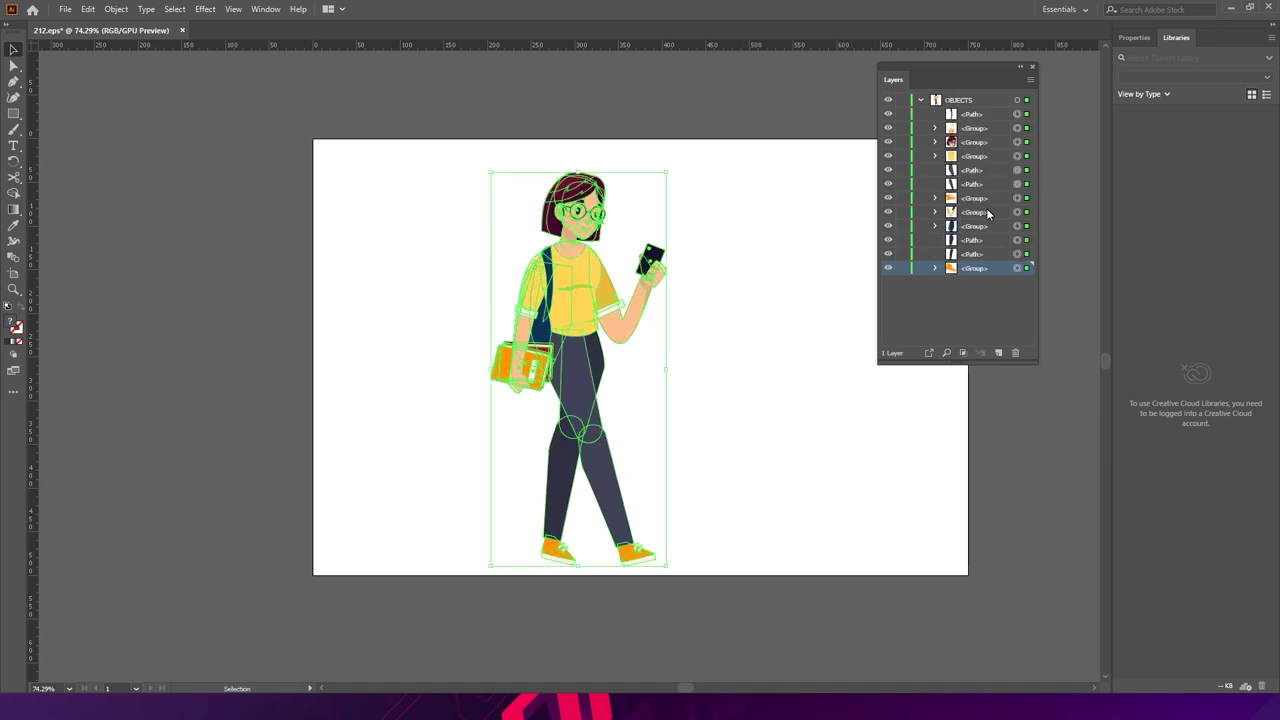
left_click(982, 130)
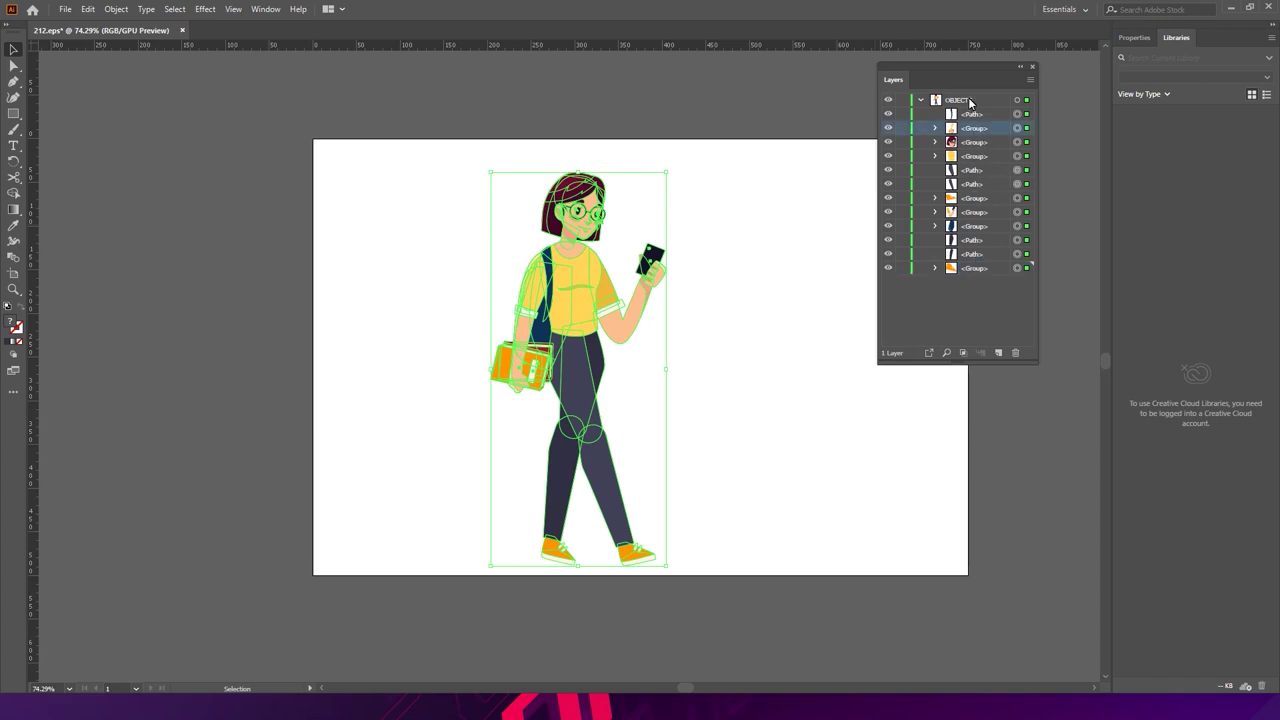
- Move Layer 2 through Layer 13 out of the OBJECTS layer so they become top-level layers above it
left_click(921, 100)
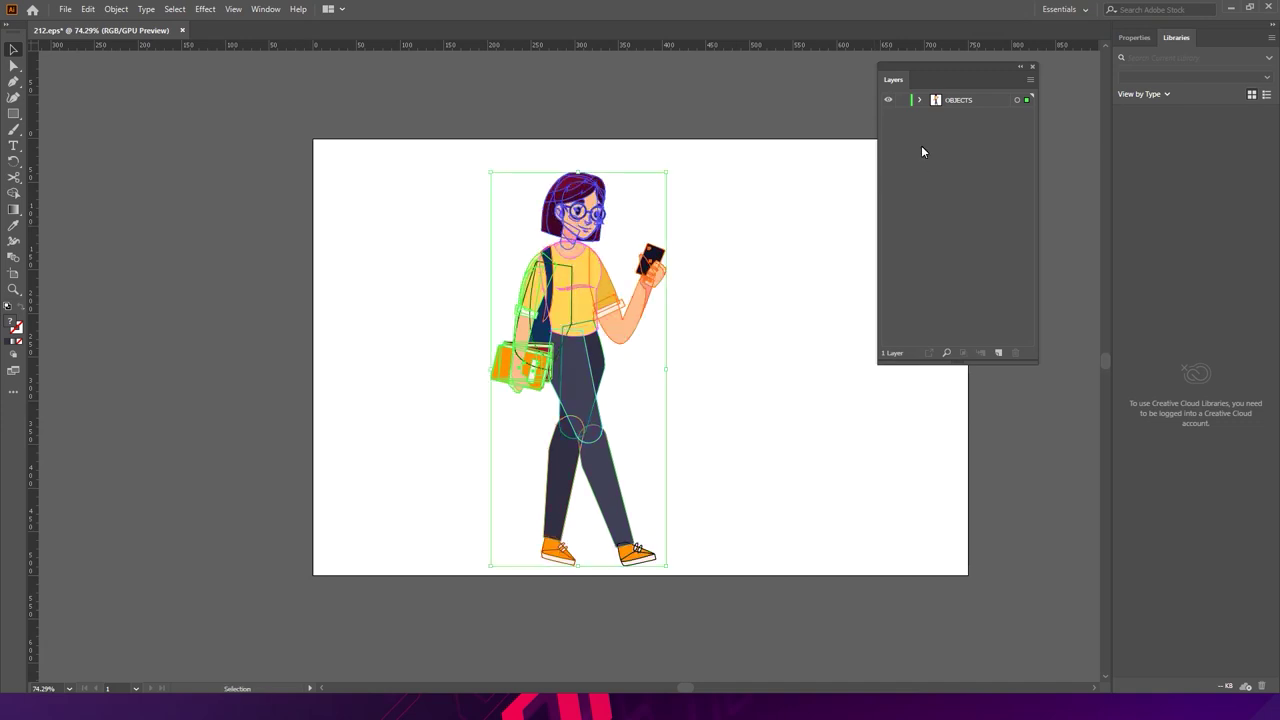
left_click(921, 101)
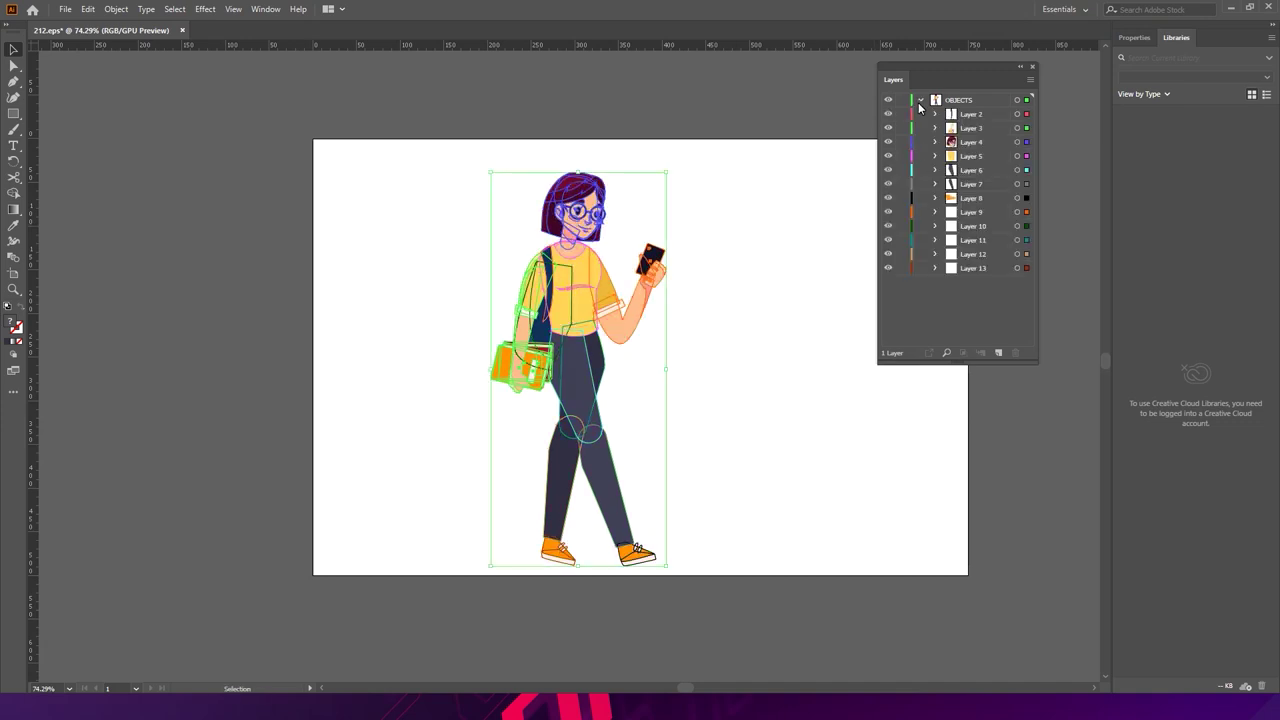
left_click(981, 115)
left_click(984, 267, "shift")
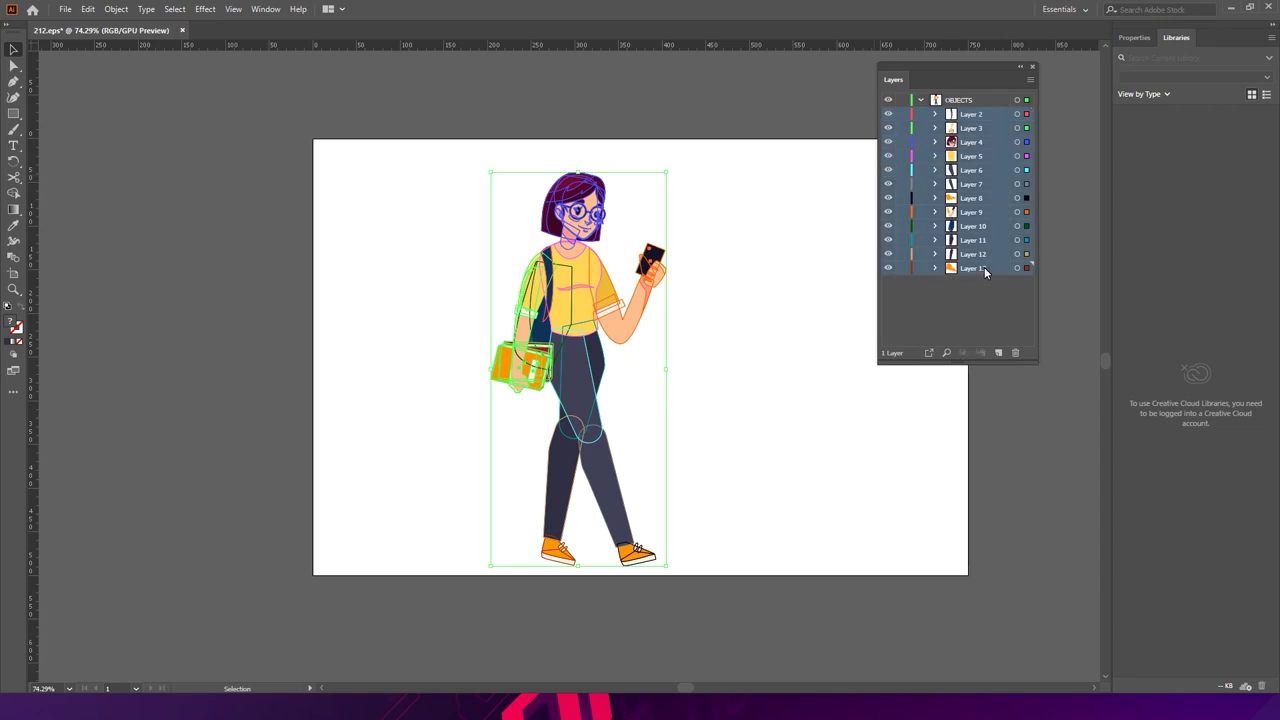
left_click_drag(985, 117, 967, 102)
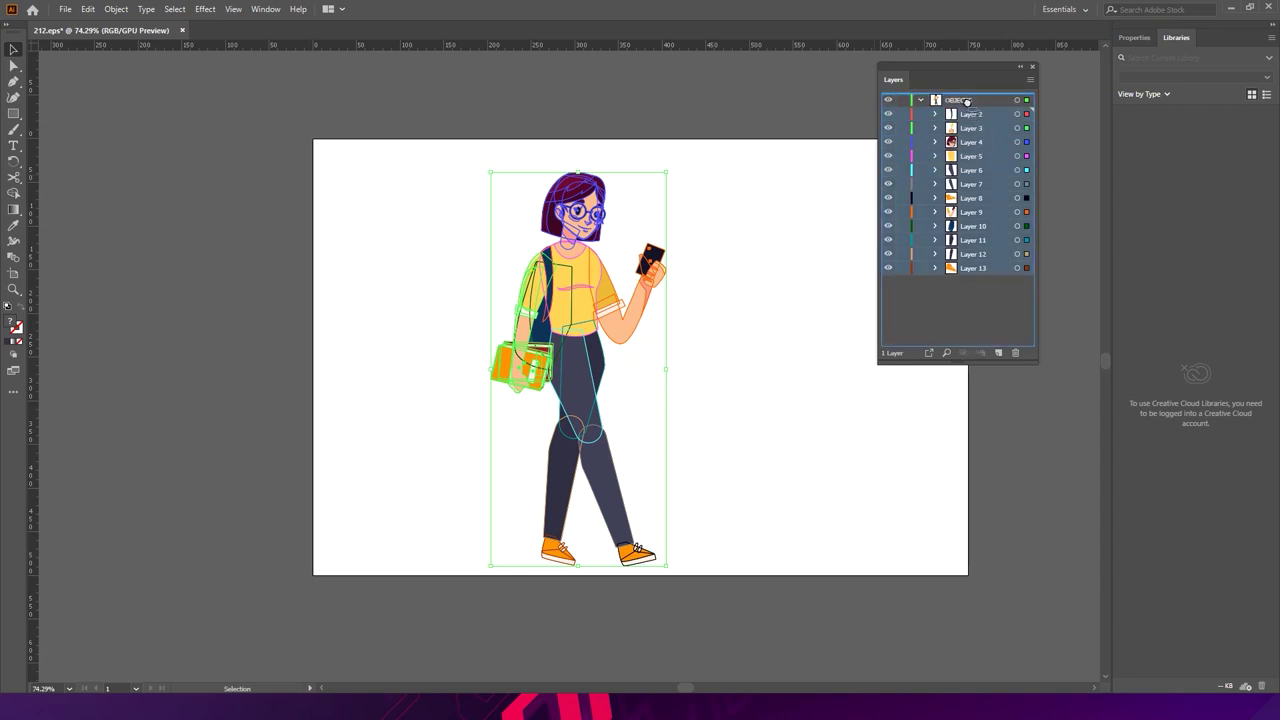
left_click_drag(967, 102, 968, 98)
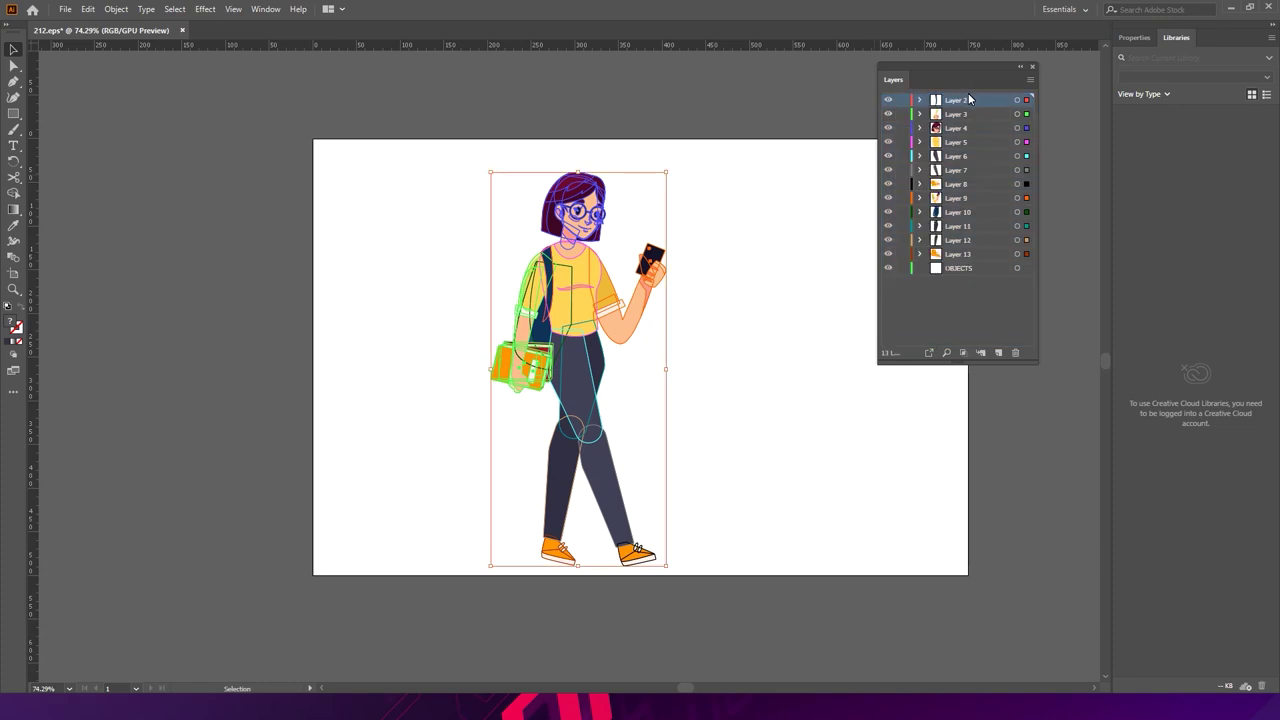
- Delete the emptied OBJECTS layer below Layer 13
left_click(983, 270)
left_click(900, 271)
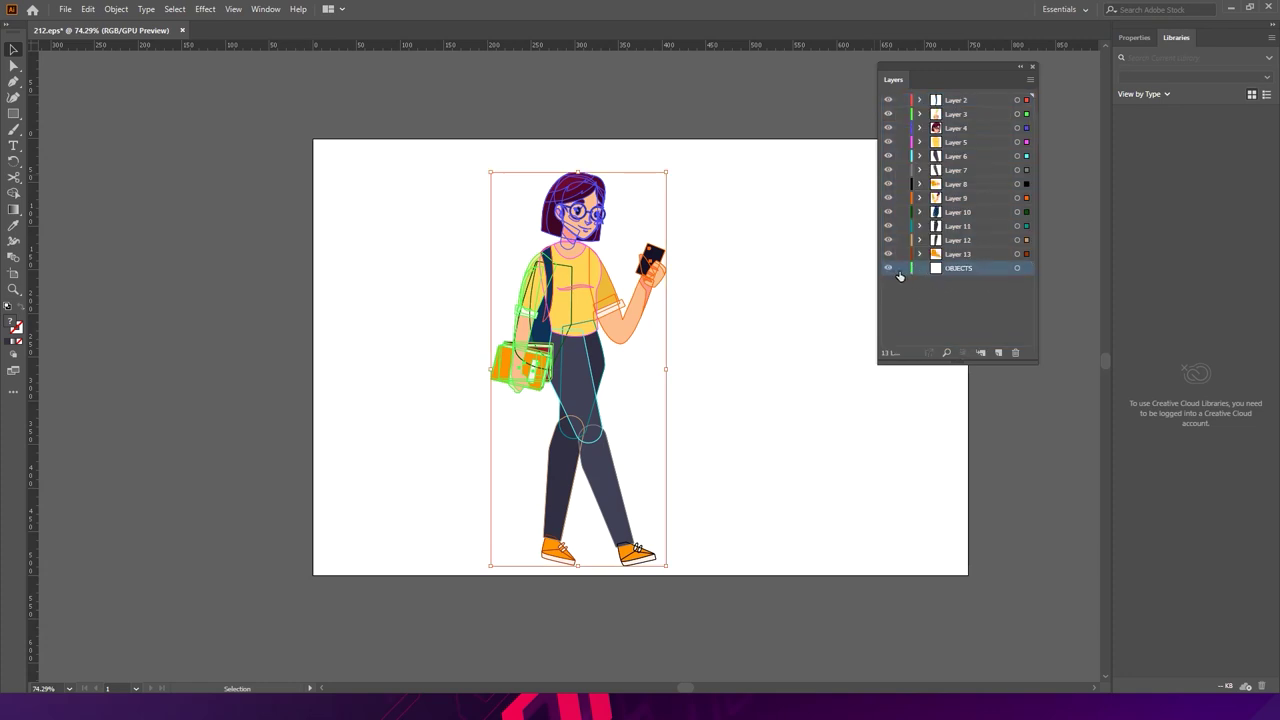
left_click(1016, 354)
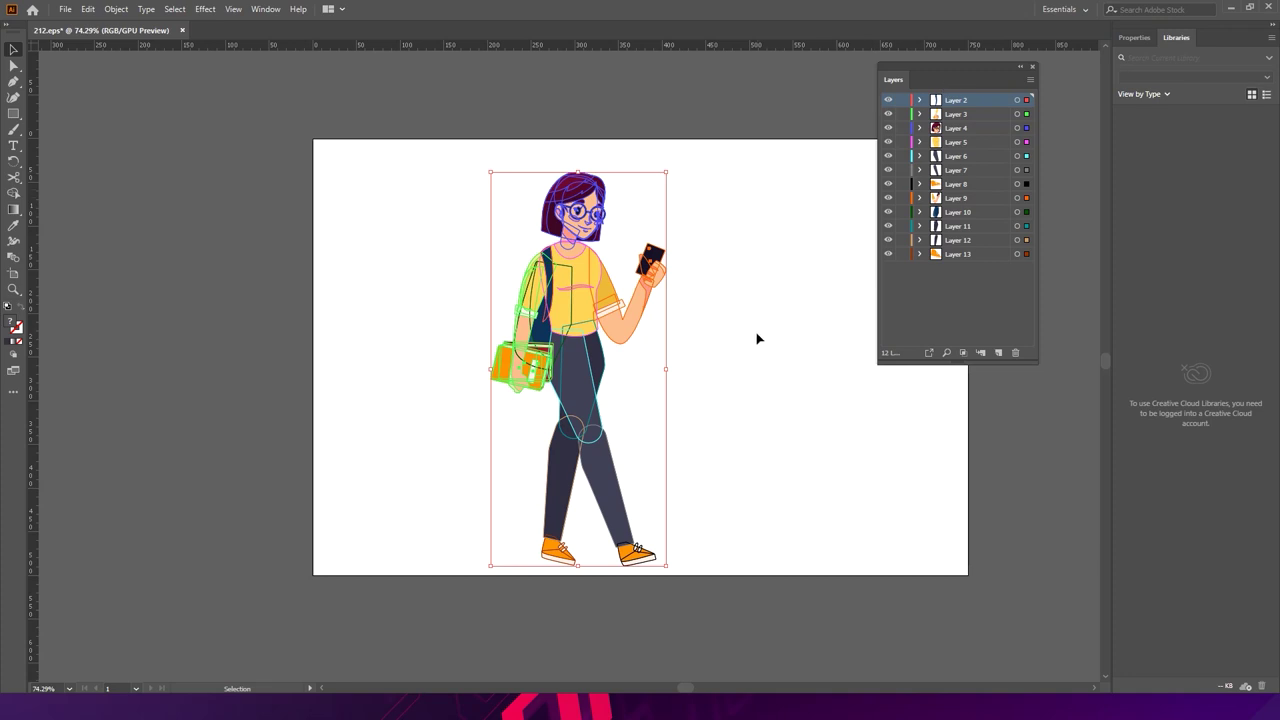
- Select the near upper leg on the character and rename its layer, Layer 6, as rightupperleg
left_click(788, 342)
left_click_drag(479, 188, 696, 535)
left_click(728, 294)
key("z")
left_click(642, 258)
left_click_drag(642, 258, 694, 151)
key("v")
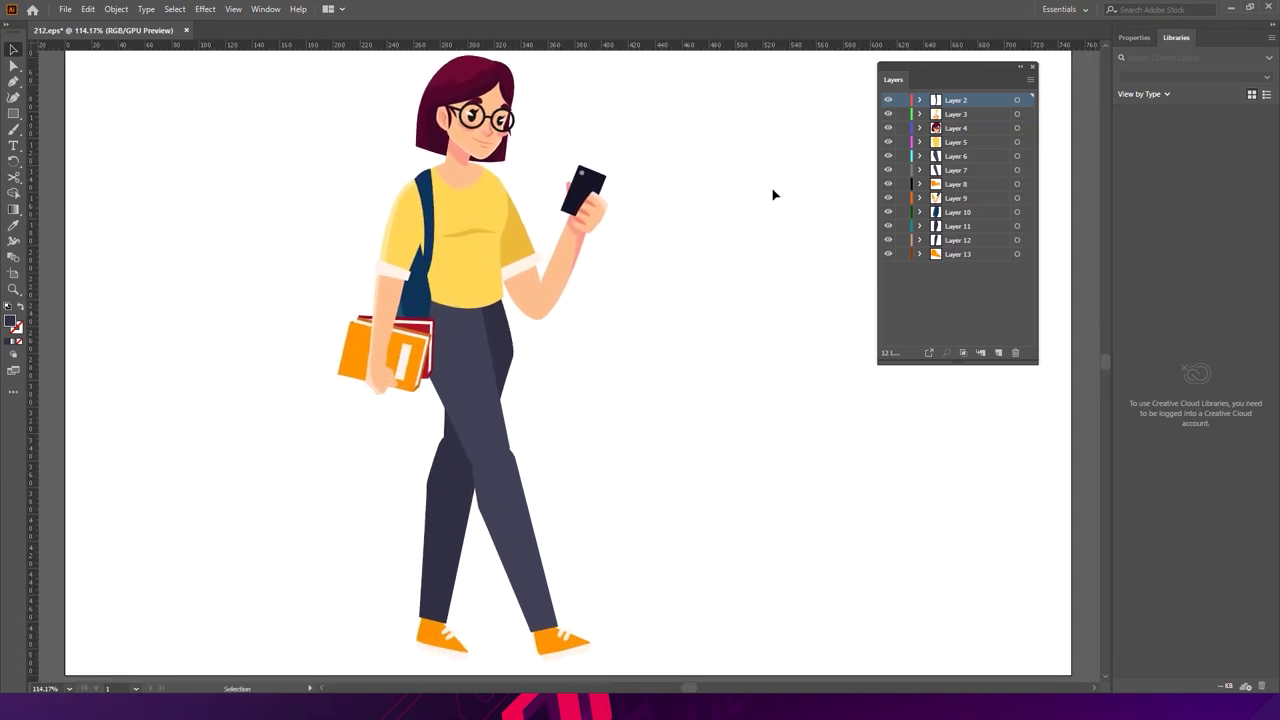
left_click(478, 379)
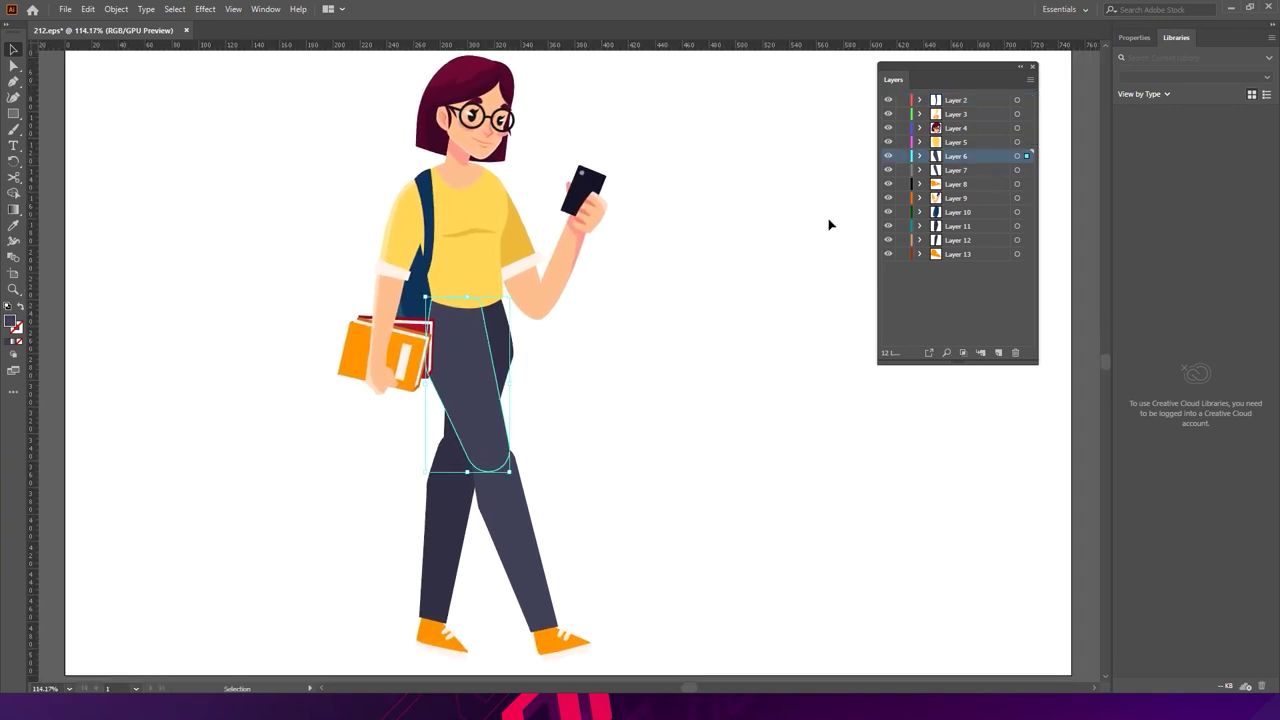
double_click(958, 157)
type("rightupperleg")
- Toggle Layer 7's visibility to identify the near lower leg, and rename the layer as rightlowerleg
left_click(889, 171)
left_click(889, 171)
double_click(958, 171)
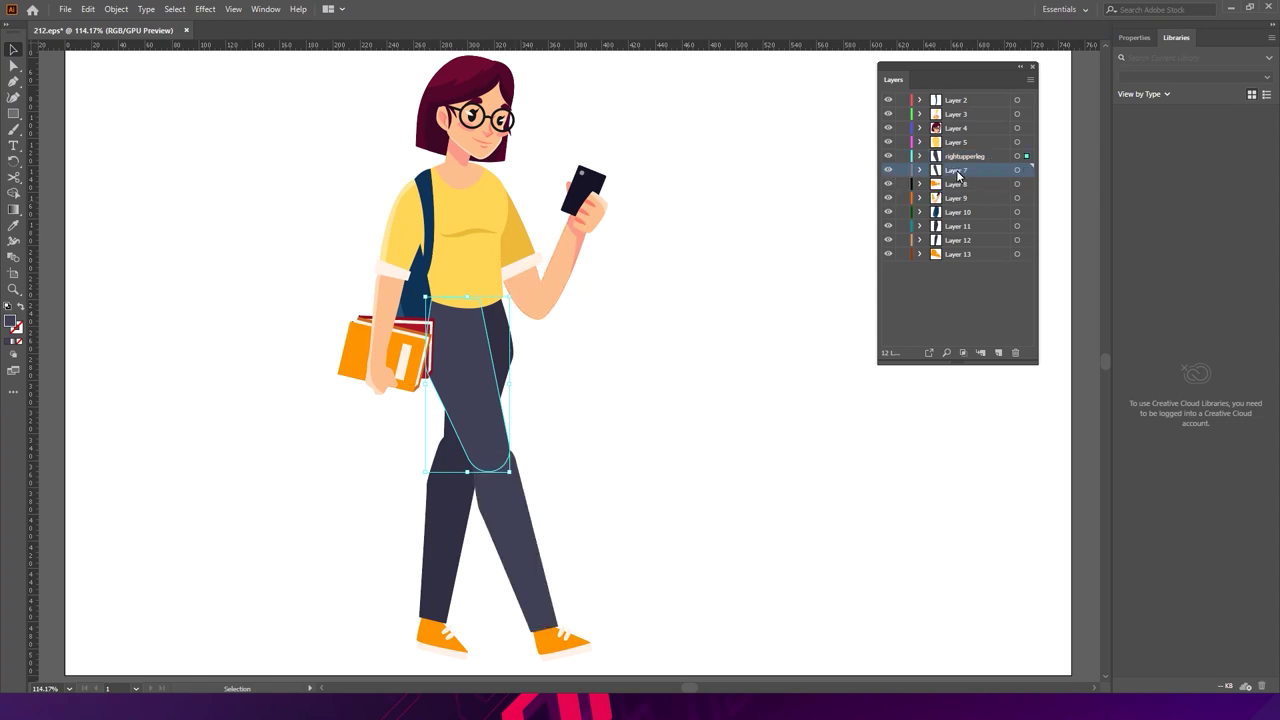
type("rightlowerleg")
key("Return")
left_click(646, 550)
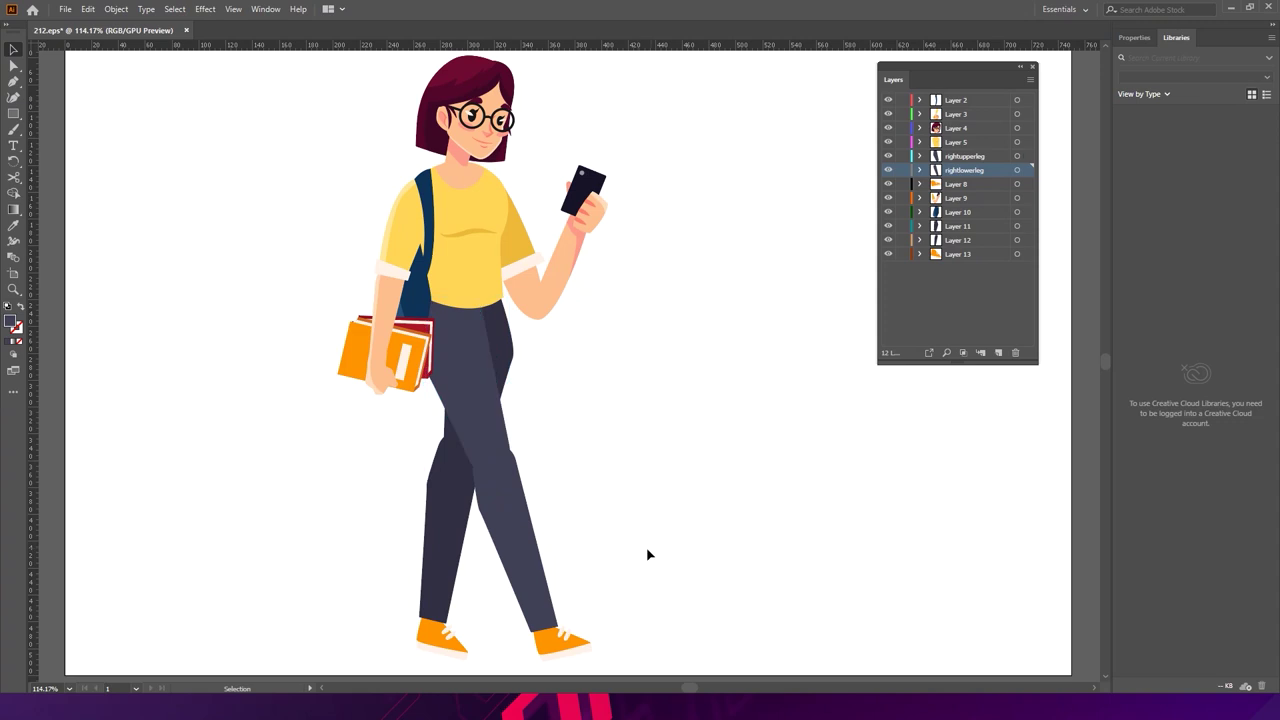
- Select the front shoe on the near leg and rename its layer, Layer 8, as rightshoe
left_click_drag(582, 640, 597, 648)
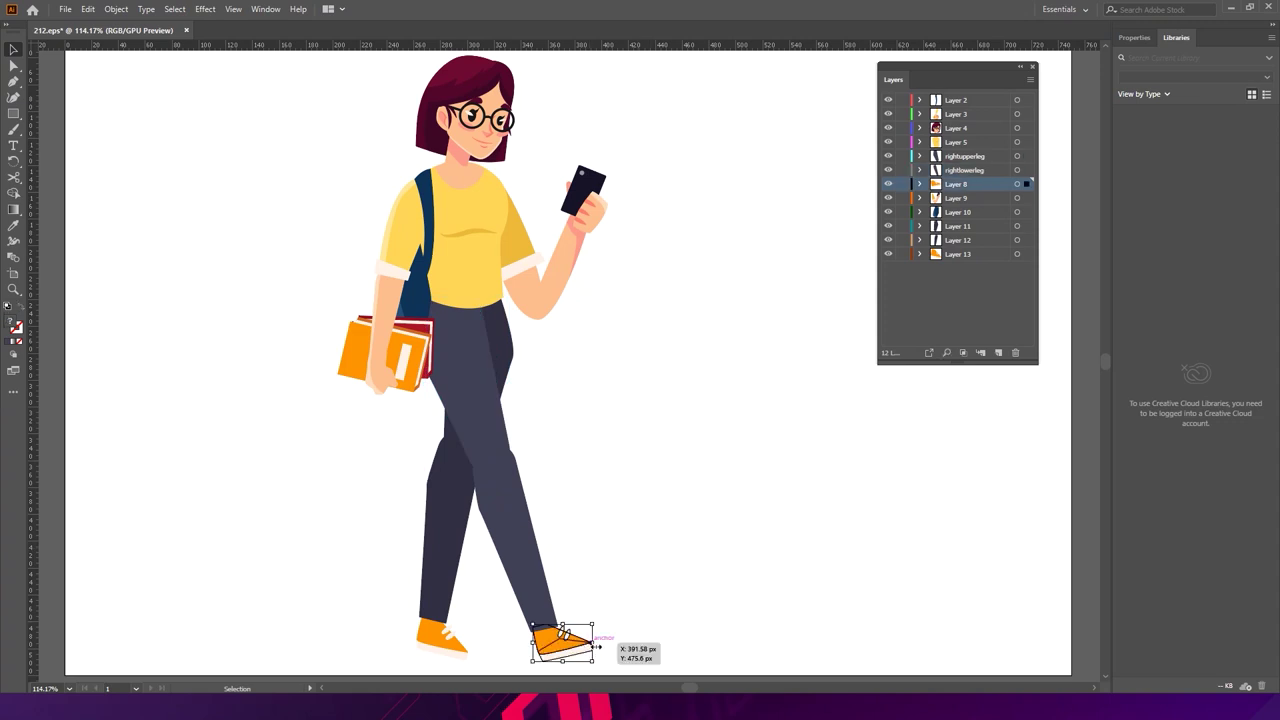
double_click(957, 186)
type("rightshoe")
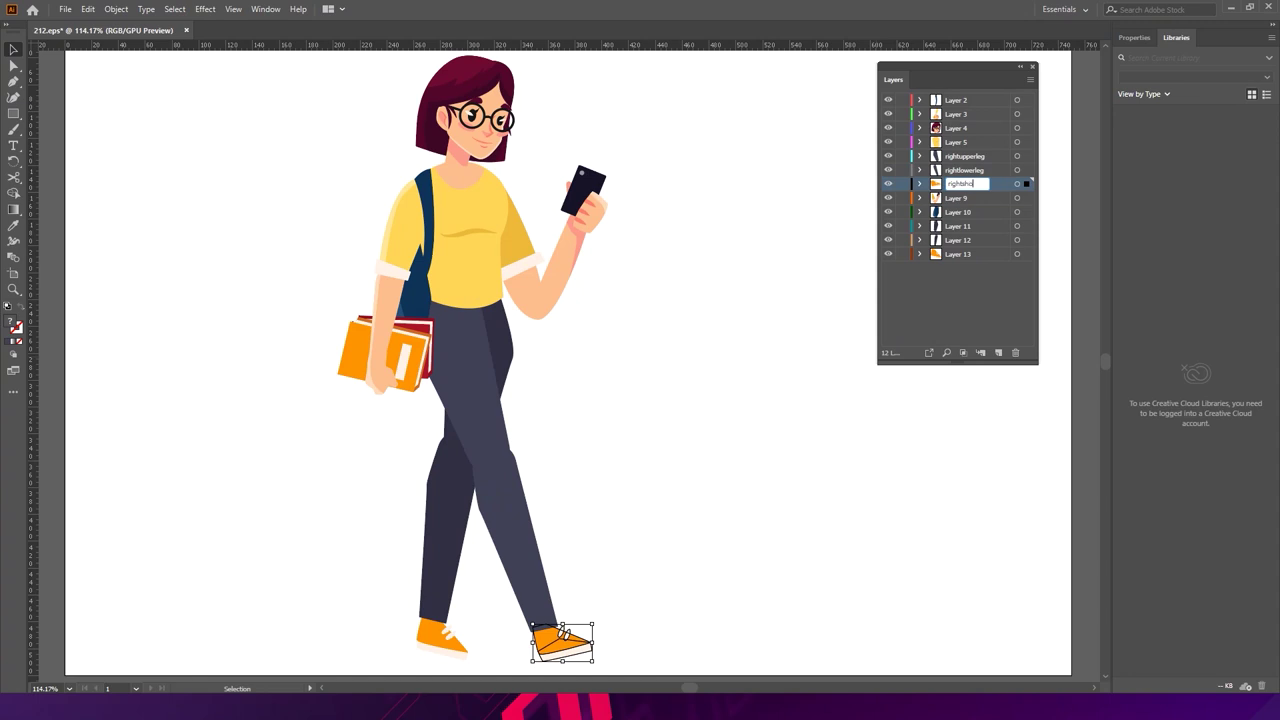
key("Return")
left_click(618, 512)
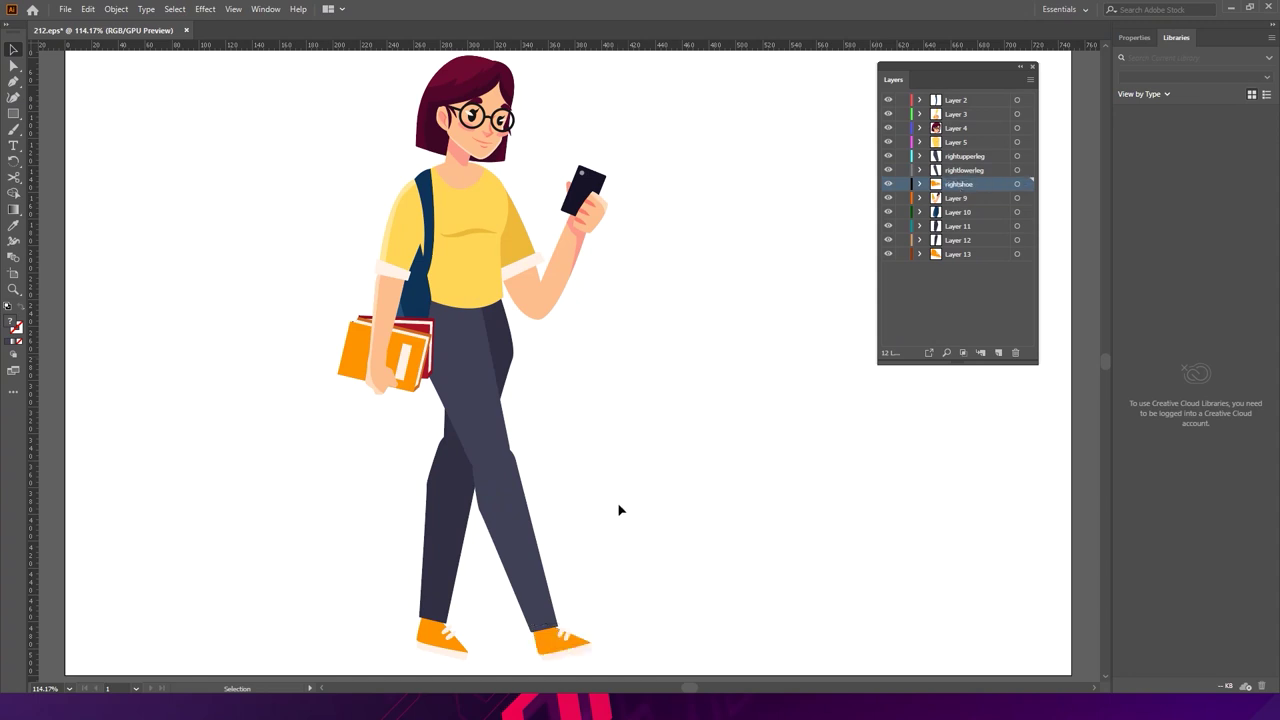
- Select the far upper leg and rename its layer, Layer 11, as leftupperleg
left_click(505, 353)
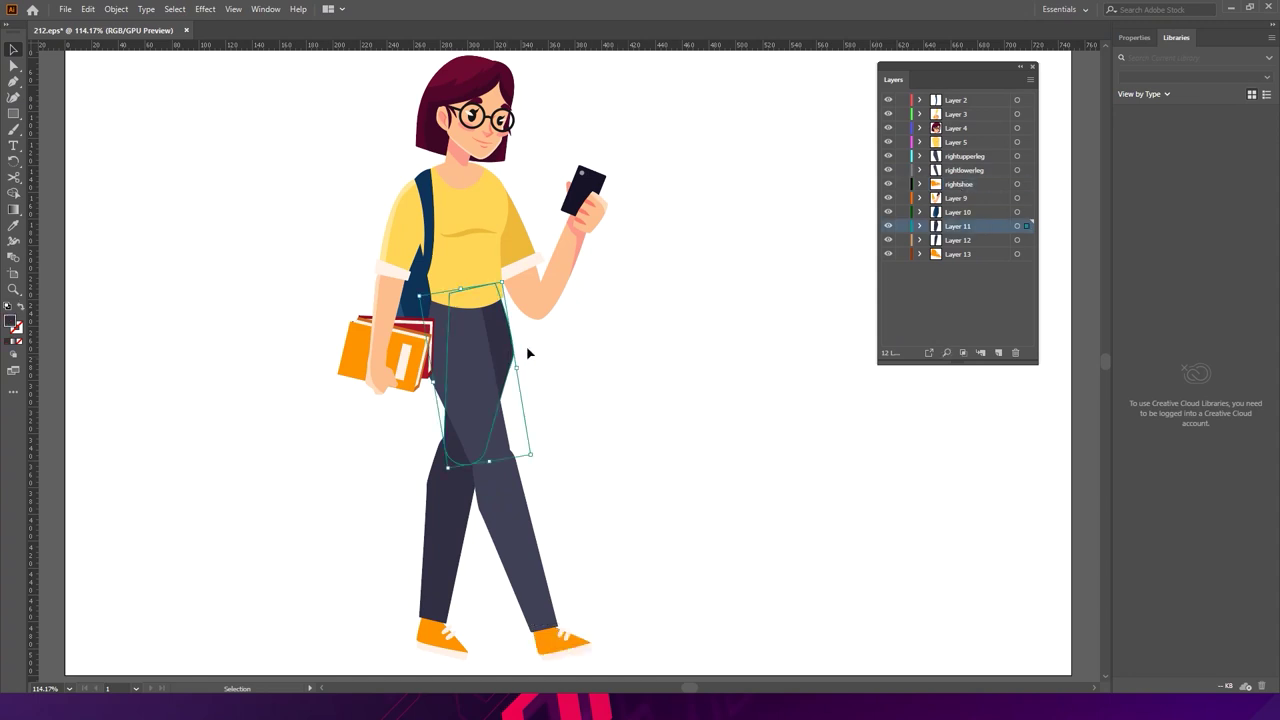
double_click(957, 228)
type("leftupperleg")
key("Return")
- Select the far lower leg and open the name of its layer, Layer 12, for editing
left_click(447, 507)
double_click(956, 243)
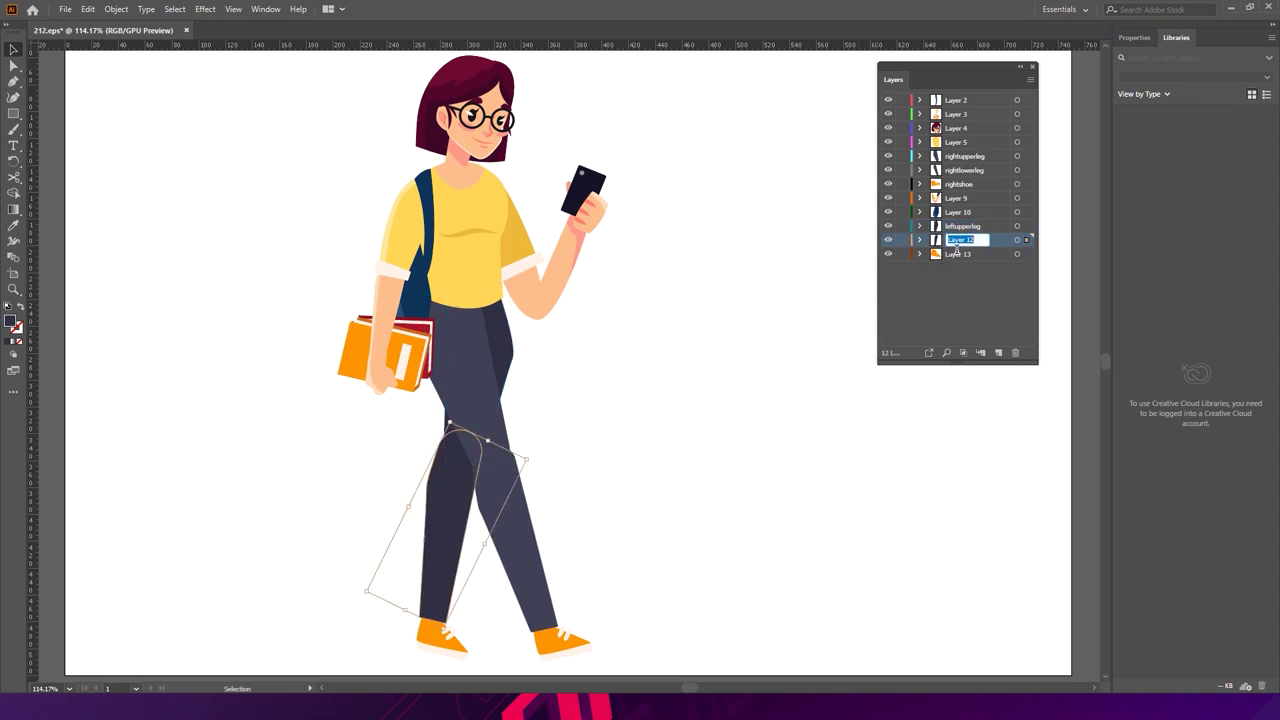
- Rename Layer 12, which holds the left lower leg, as leftlowerleg and deselect the artwork
type("leftlowerleg")
key("Return")
left_click(686, 486)
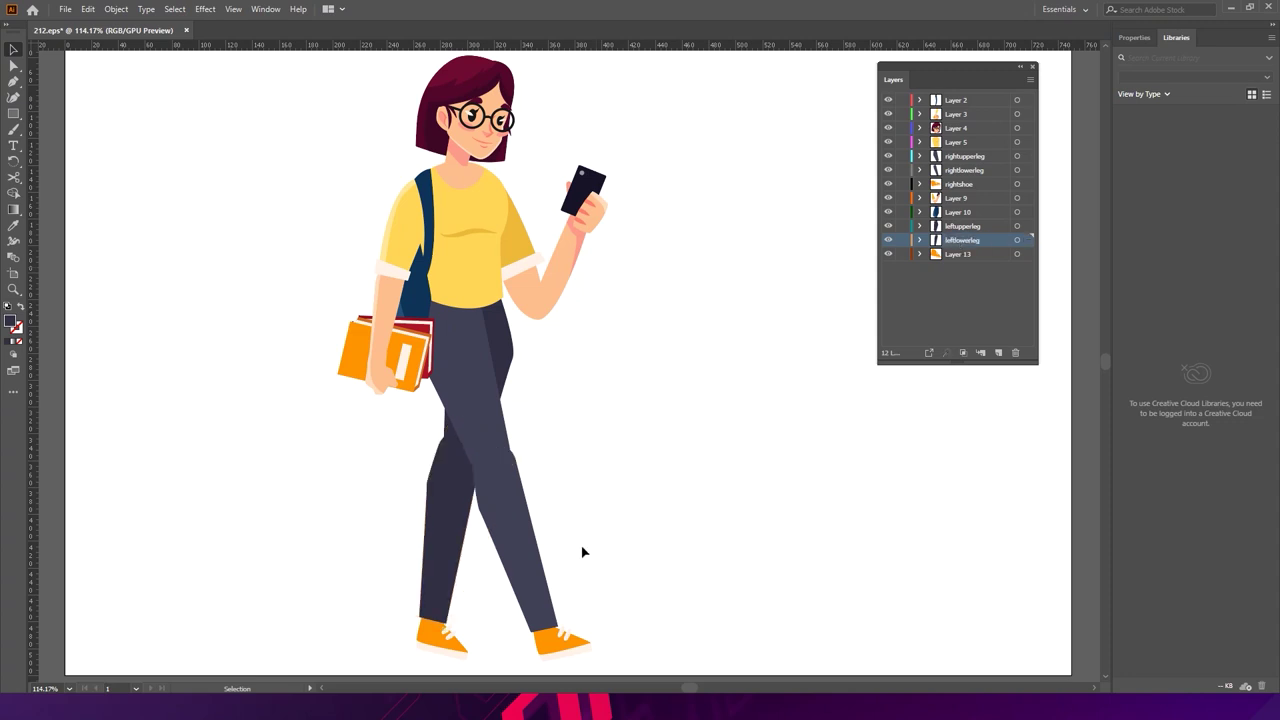
- Select the left shoe artwork and rename its layer, Layer 13, as leftshoe
left_click(442, 638)
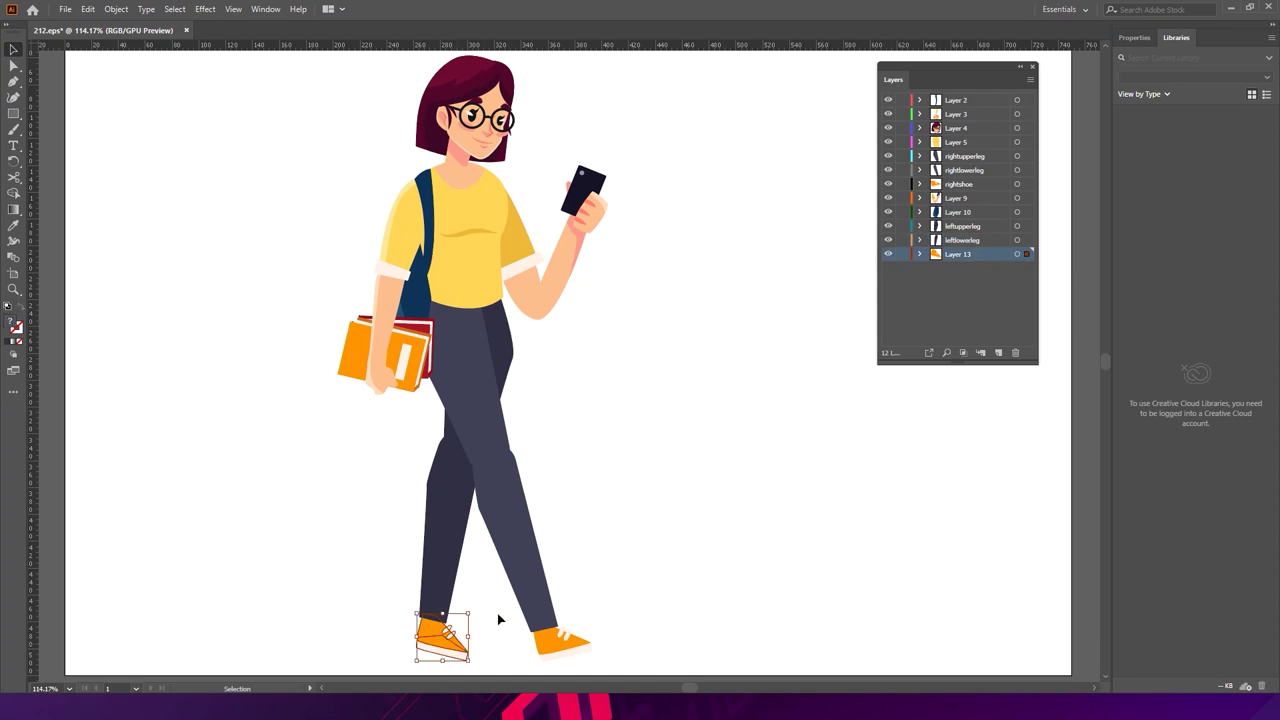
double_click(962, 255)
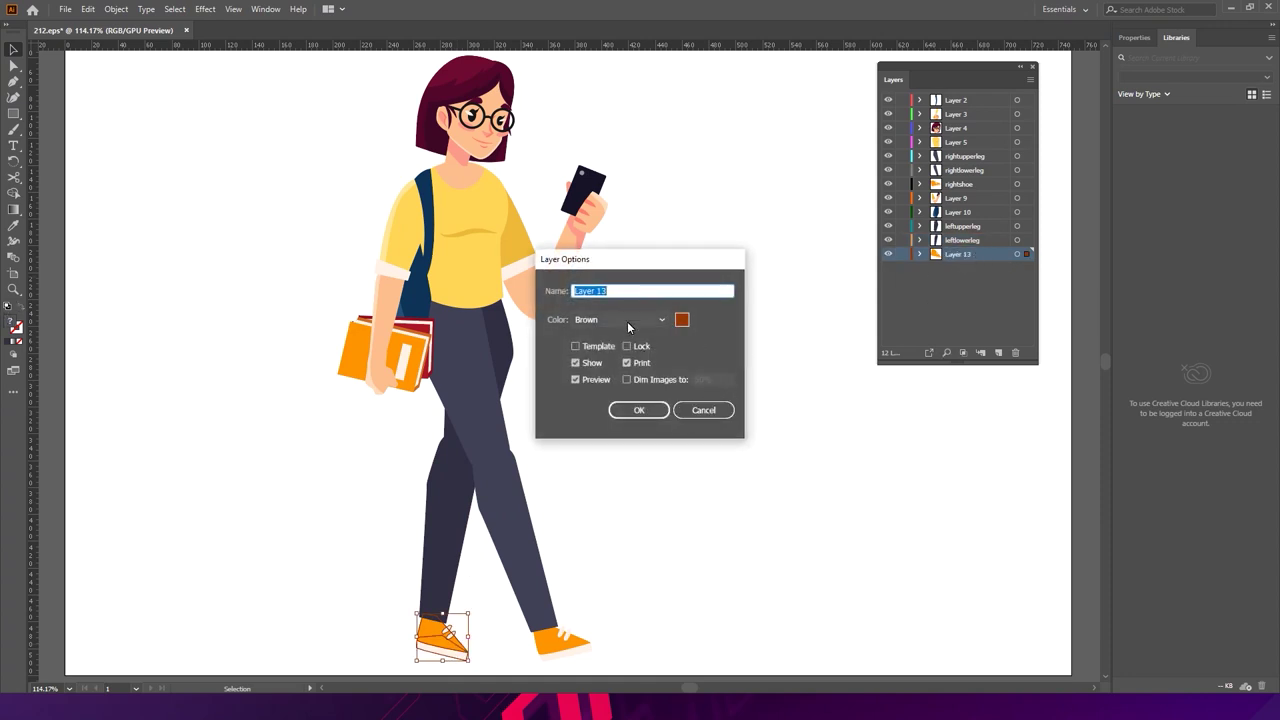
type("left")
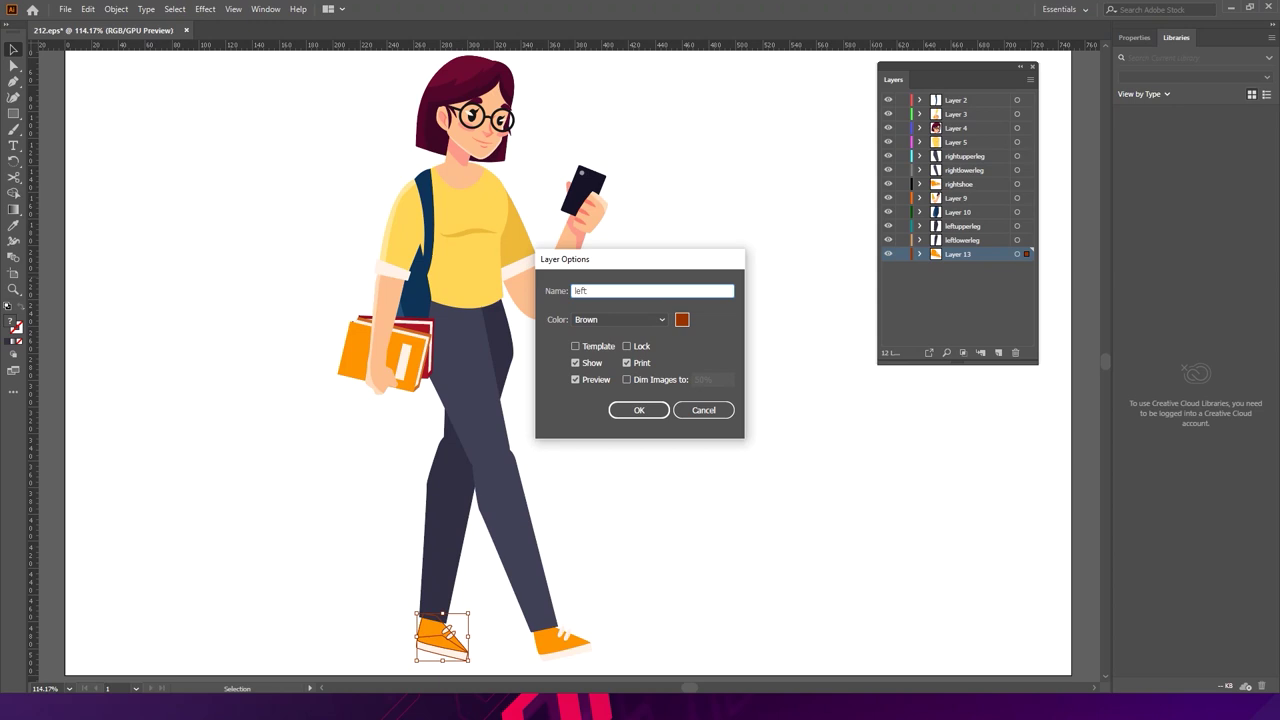
type("shoe")
key("Return")
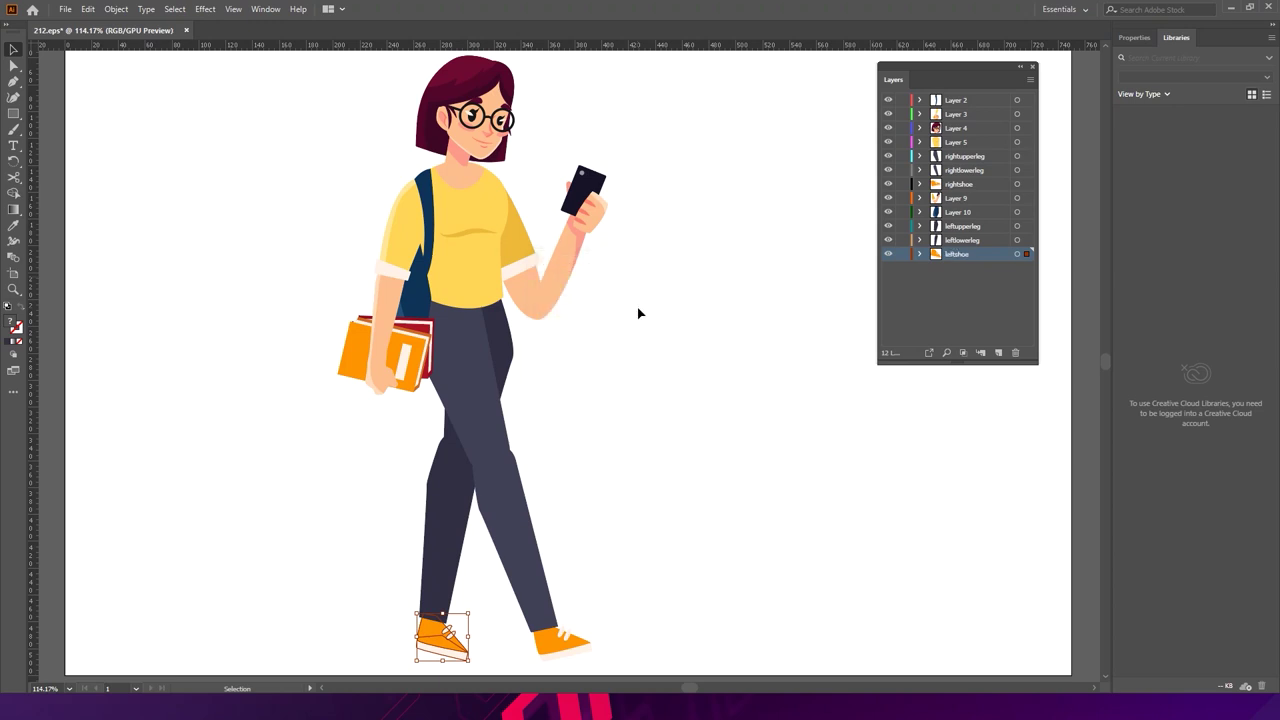
- Check the contents of Layer 5 by toggling its visibility and rename it as body
left_click(945, 142)
left_click(893, 144)
left_click(893, 145)
double_click(960, 143)
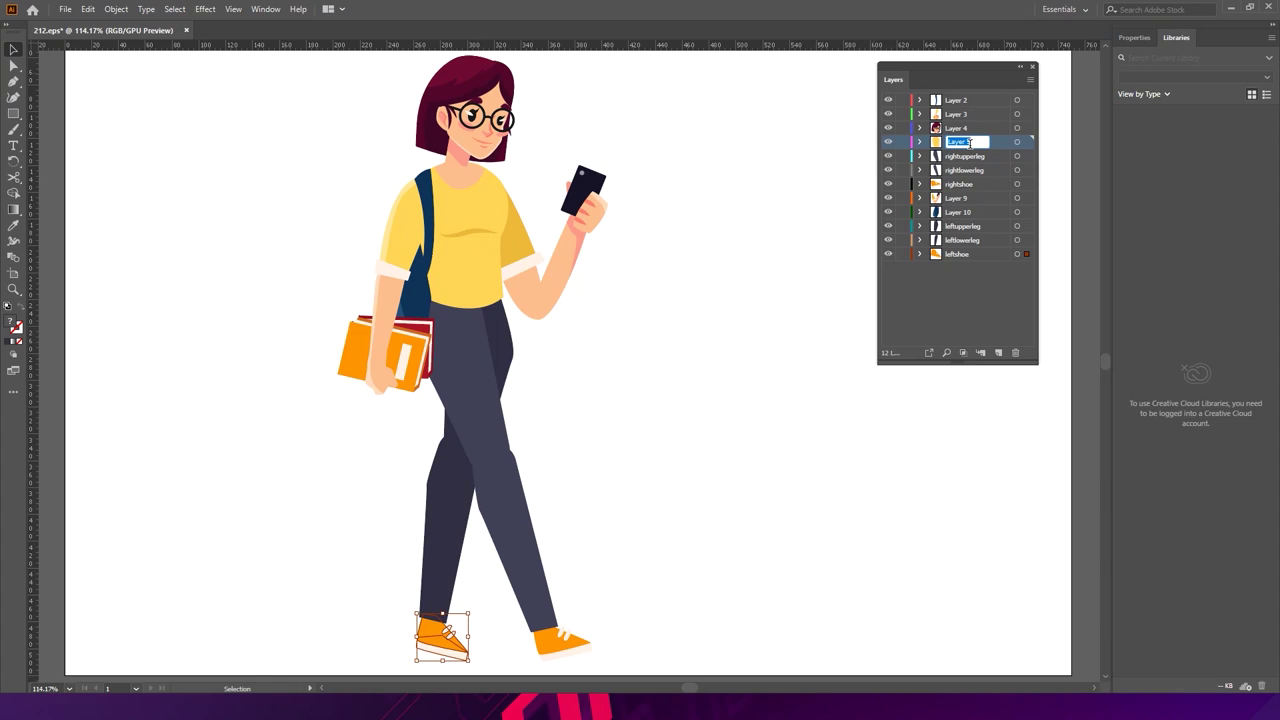
type("body")
- Check the contents of Layer 4 by toggling its visibility and rename it as head
left_click(961, 128)
left_click(889, 128)
left_click(889, 128)
double_click(961, 127)
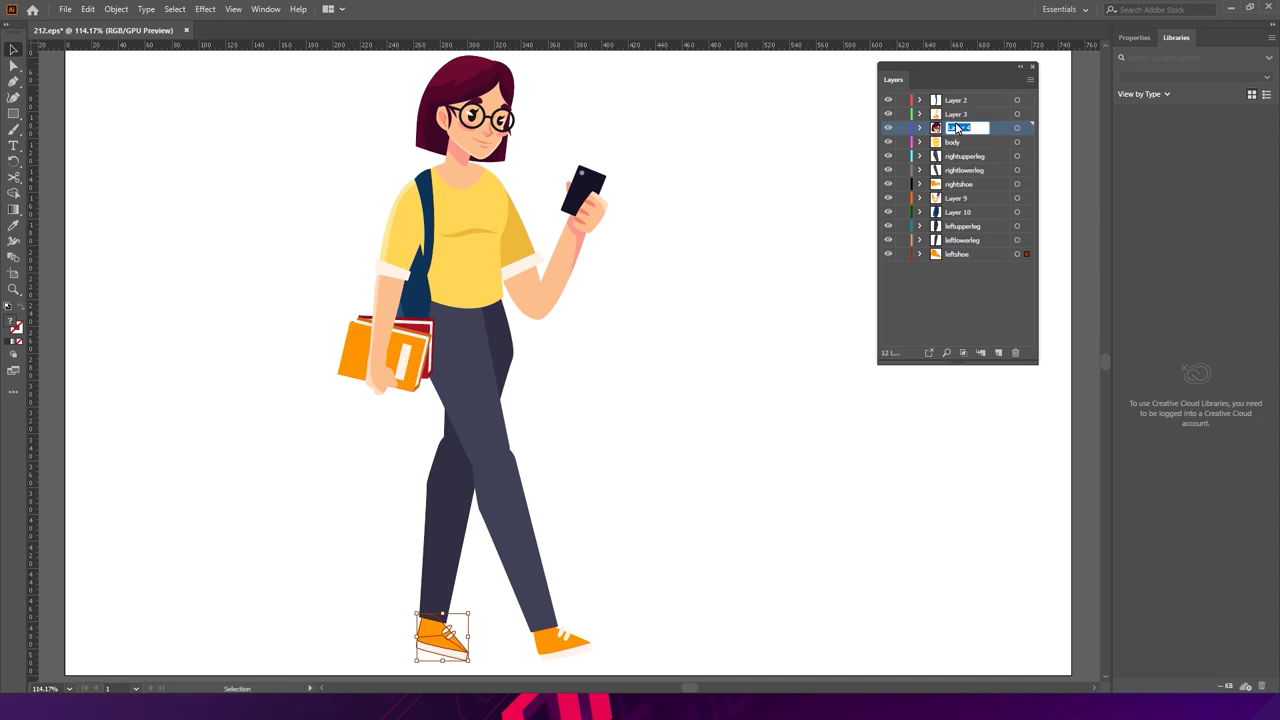
type("hai")
type("d")
key("Return")
- Check the contents of Layer 3 by toggling its visibility and rename it as righthand
left_click(951, 115)
left_click(889, 115)
left_click(889, 114)
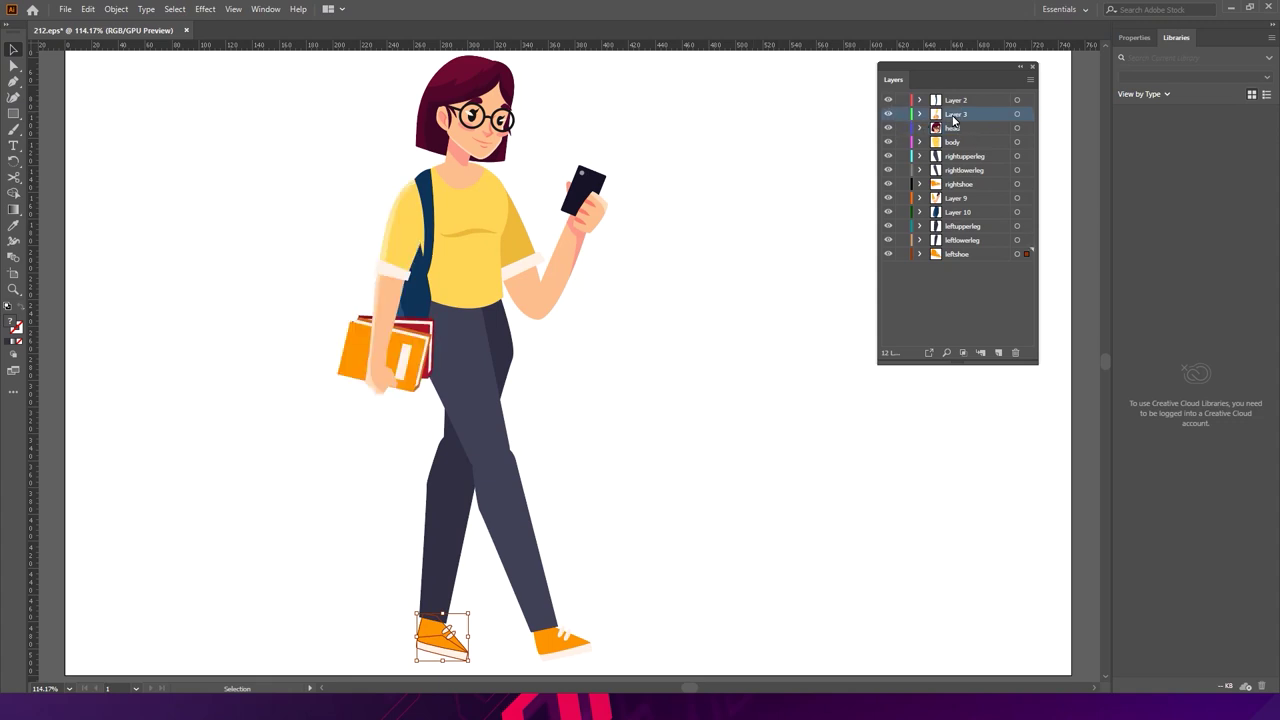
double_click(956, 114)
type("righthand")
key("Return")
- Check the contents of Layer 2 by toggling its visibility, and rename Layer 9 as lefthand
left_click(938, 103)
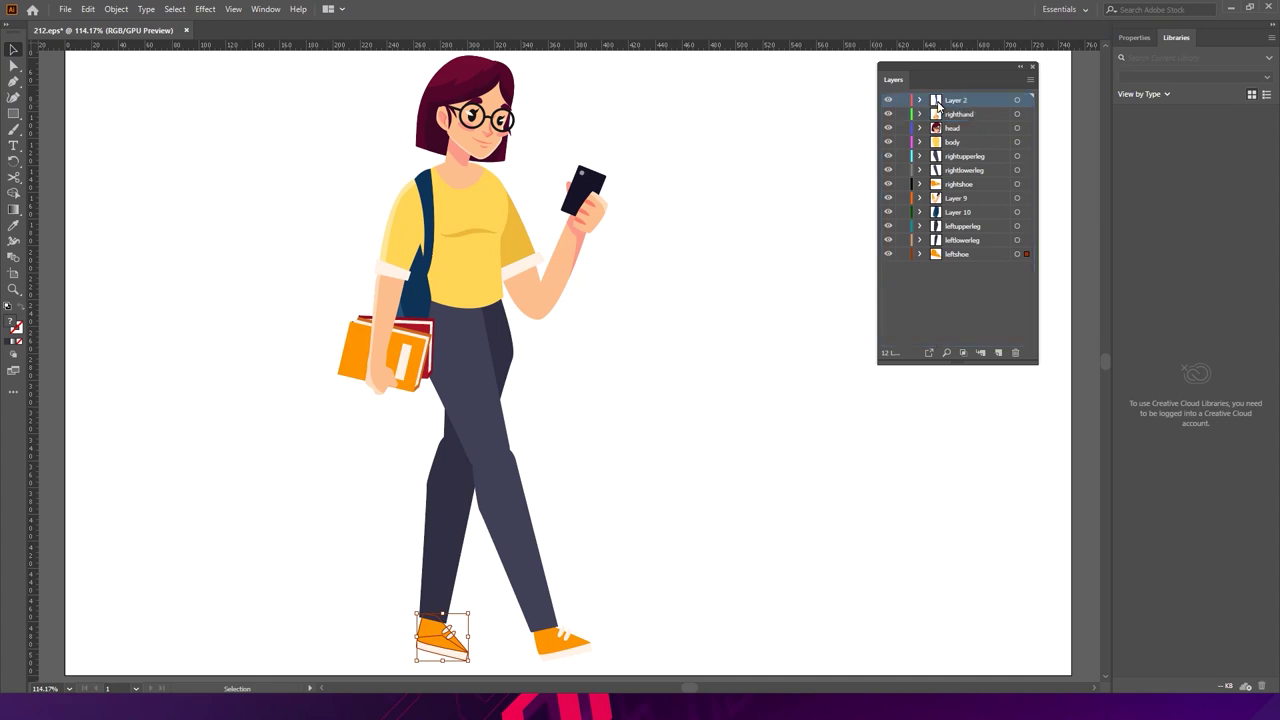
left_click(888, 101)
left_click(888, 101)
left_click(966, 200)
double_click(966, 198)
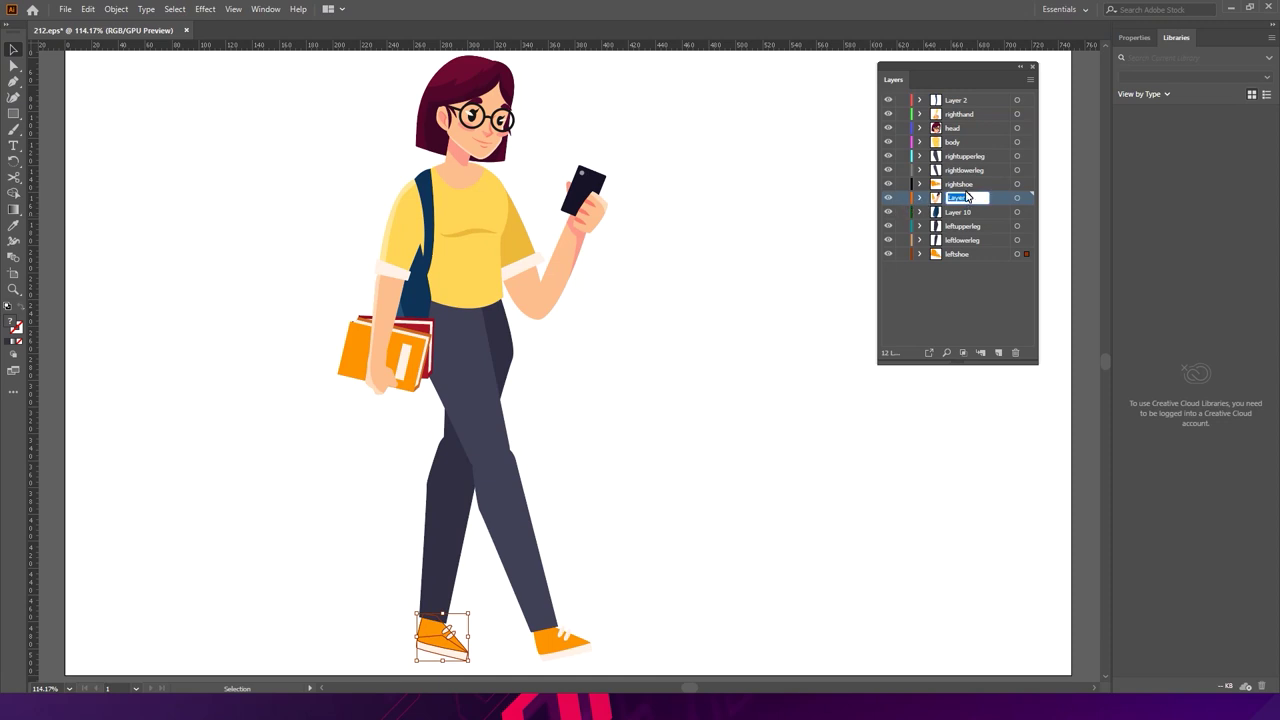
type("lefthand")
key("Return")
- Identify the artwork on Layer 10 and rename the layer as bag
left_click(931, 214)
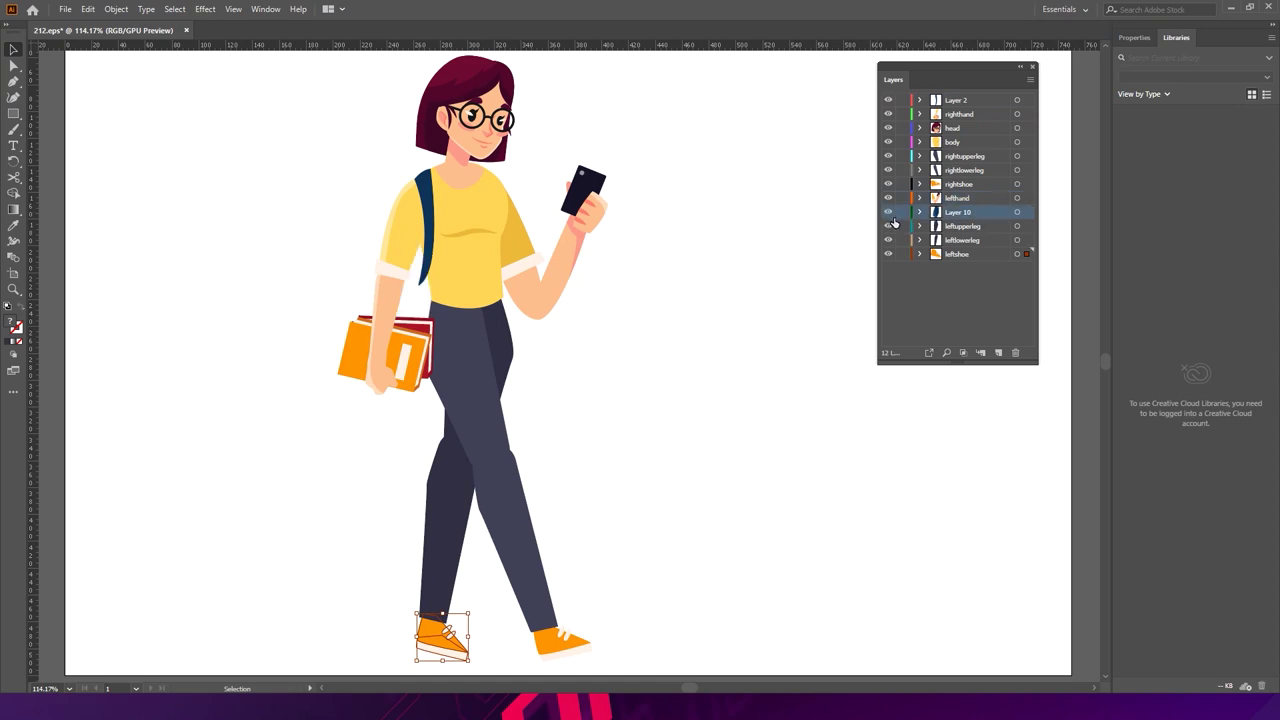
double_click(965, 212)
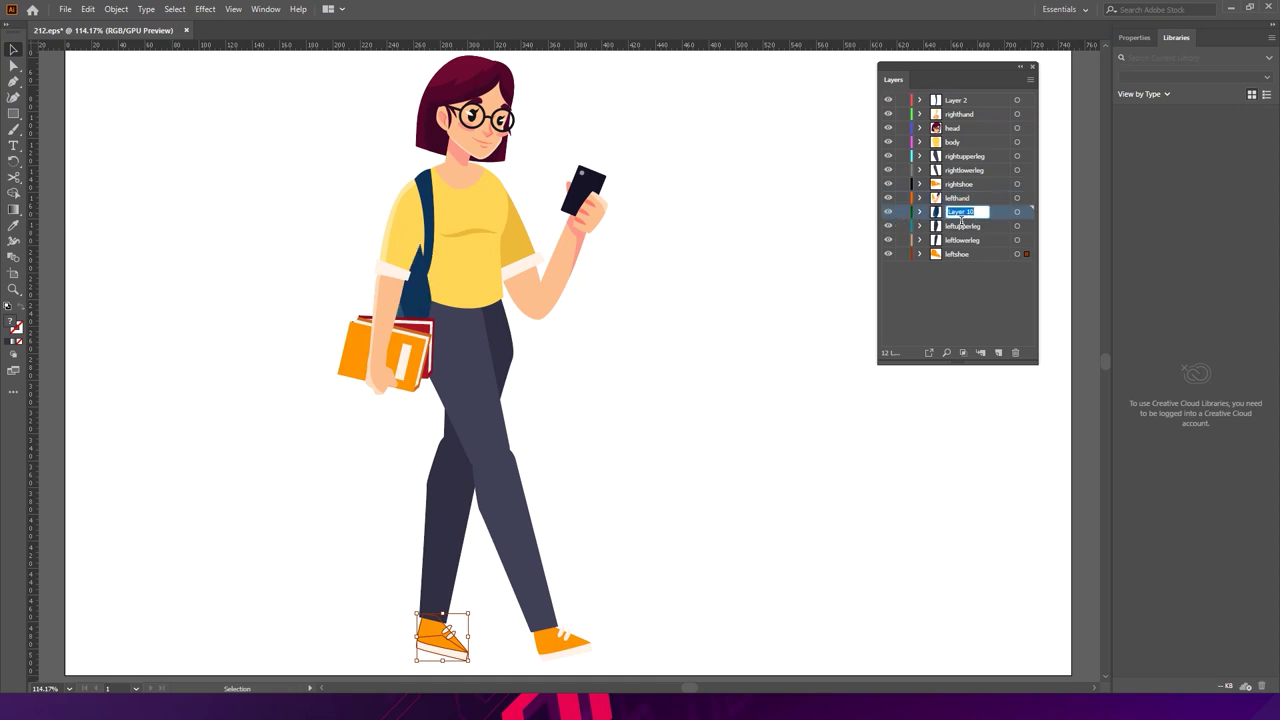
type("bag")
key("Return")
- Rename Layer 2 as bagbelt and deselect all artwork
left_click(957, 100)
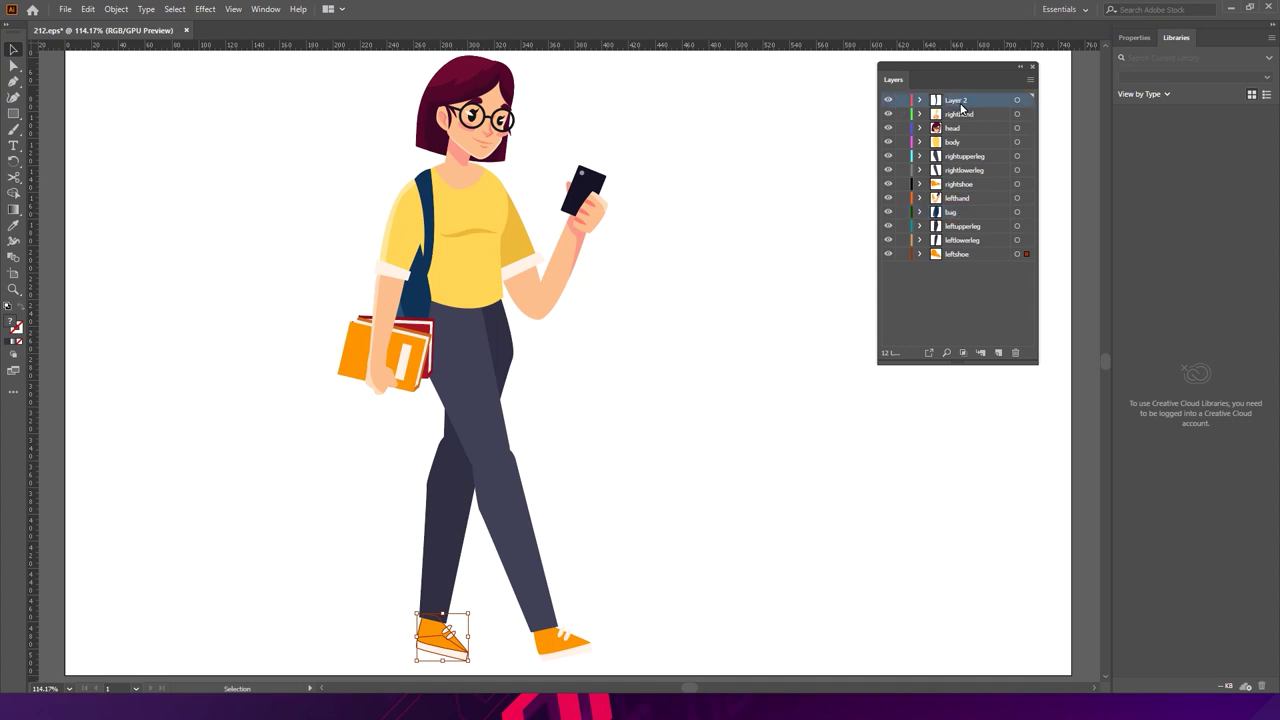
double_click(964, 100)
type("bagbelt")
left_click(691, 368)
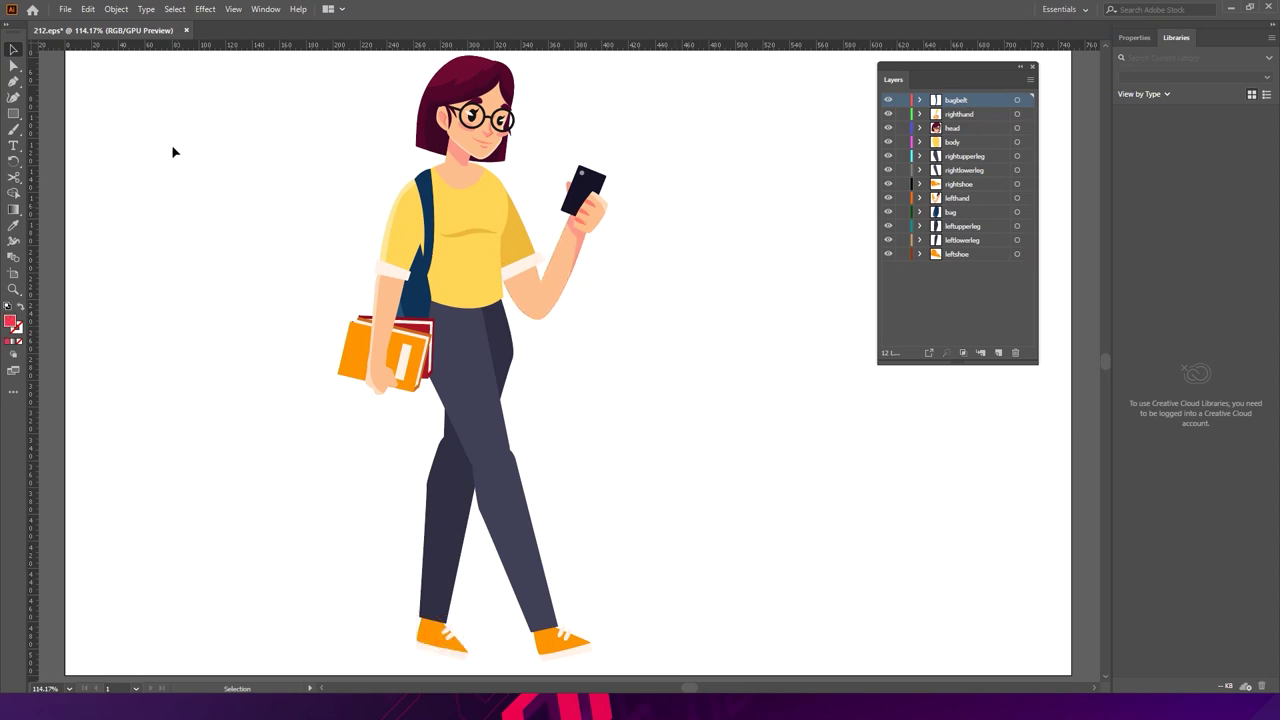
- Save the document as an Adobe Illustrator (*.AI) file named character, keeping the default Illustrator 2020 options
left_click(68, 11)
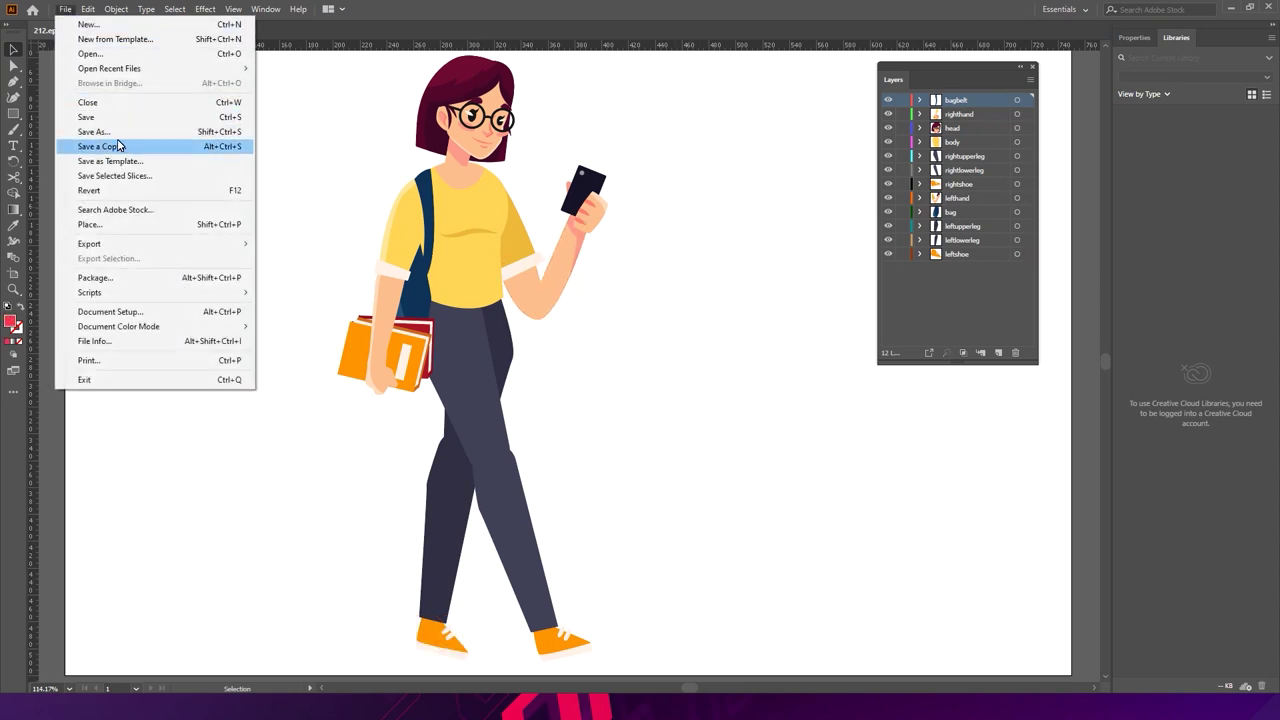
left_click(121, 134)
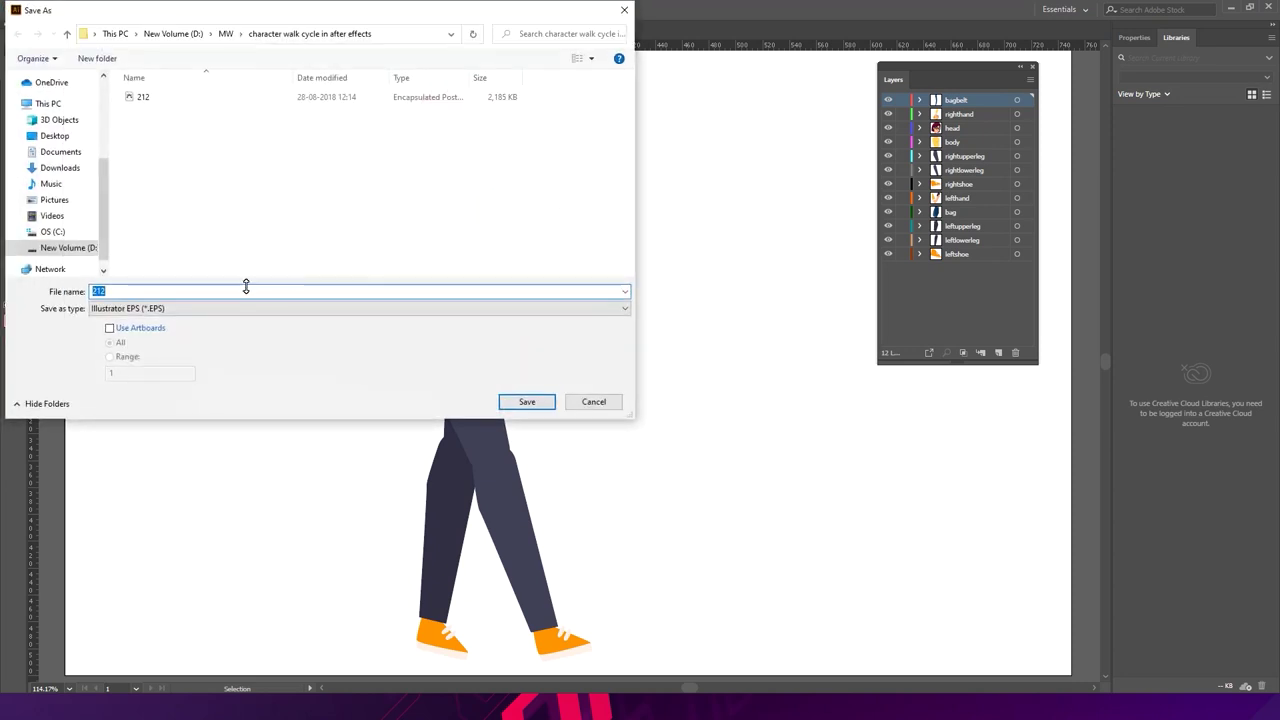
left_click(186, 310)
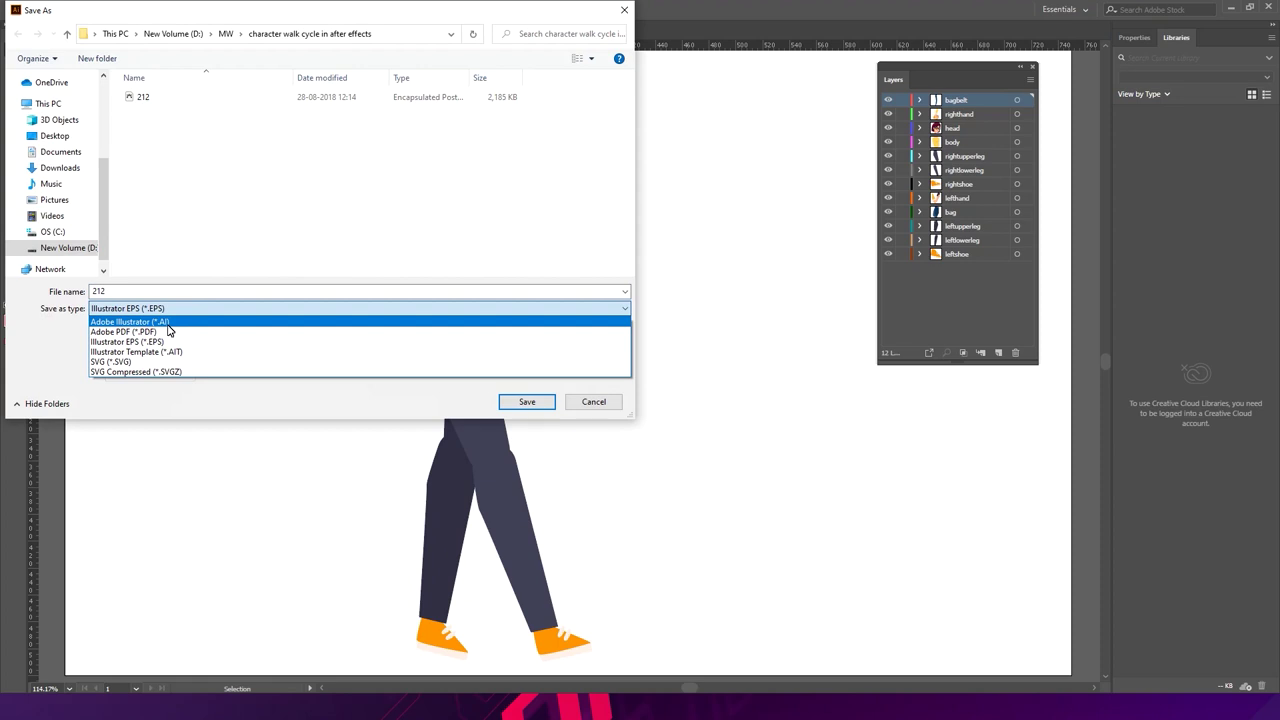
left_click(166, 323)
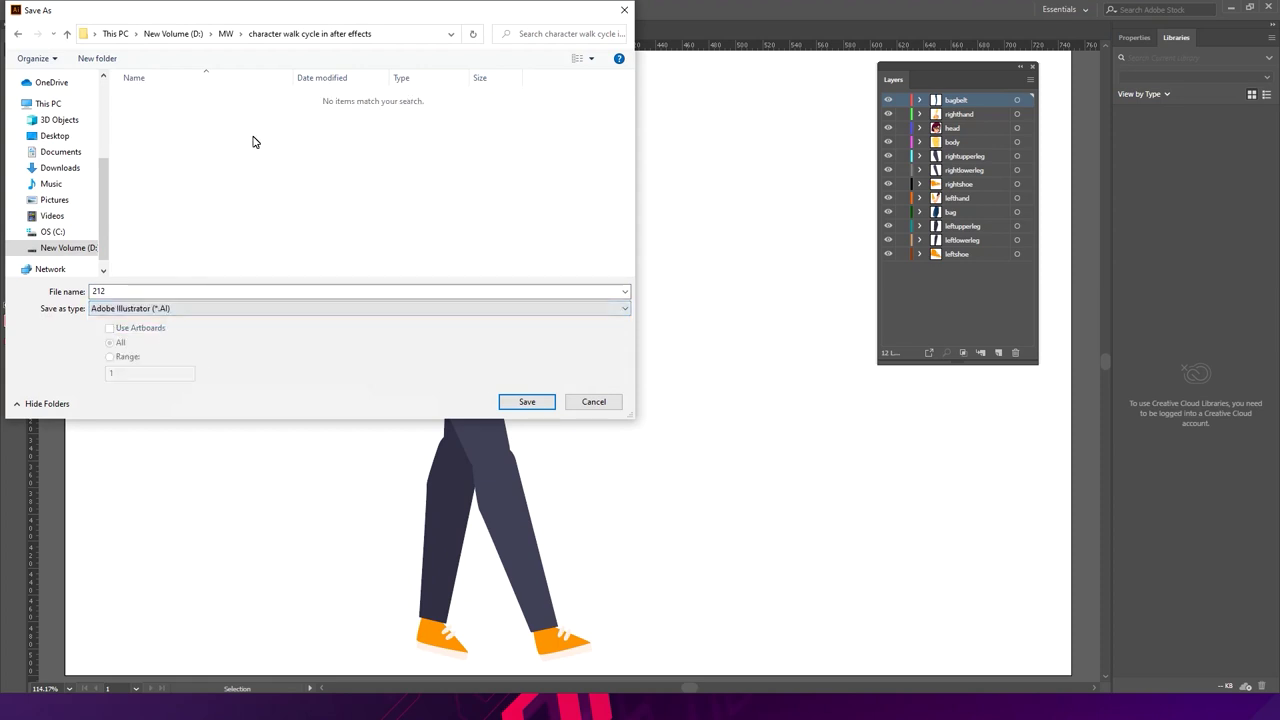
double_click(123, 290)
type("character")
key("Return")
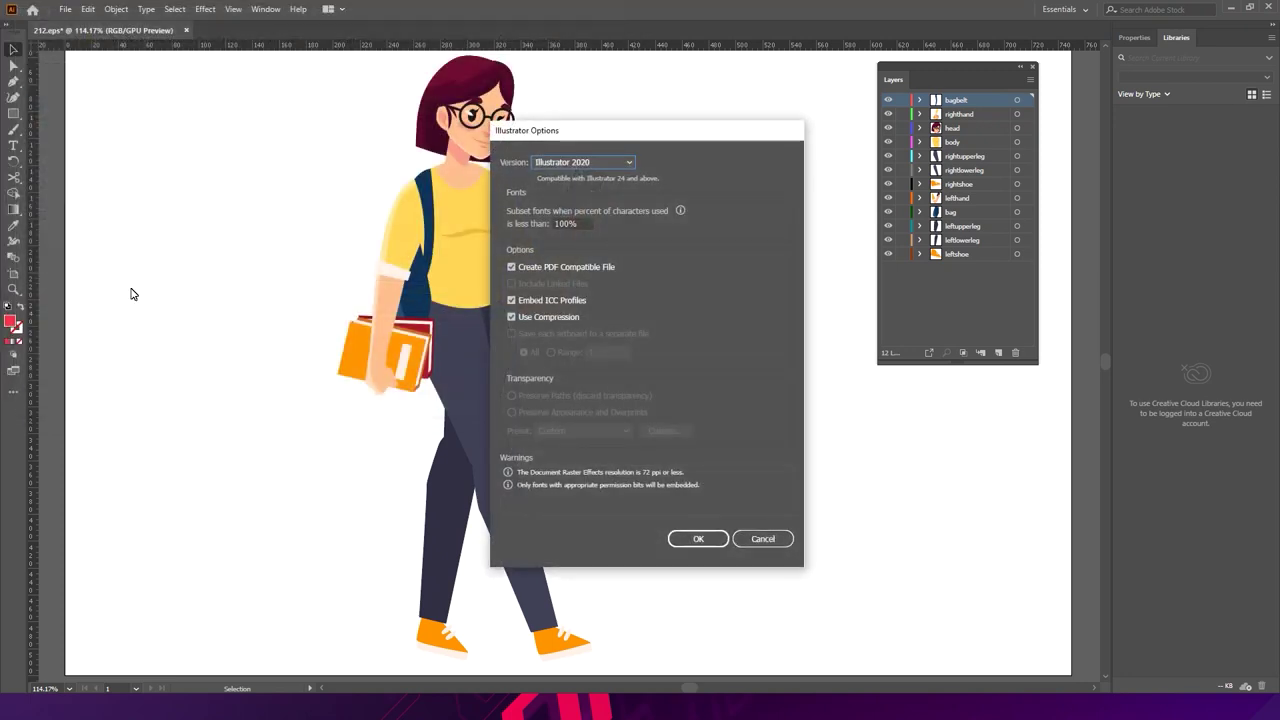
key("Return")
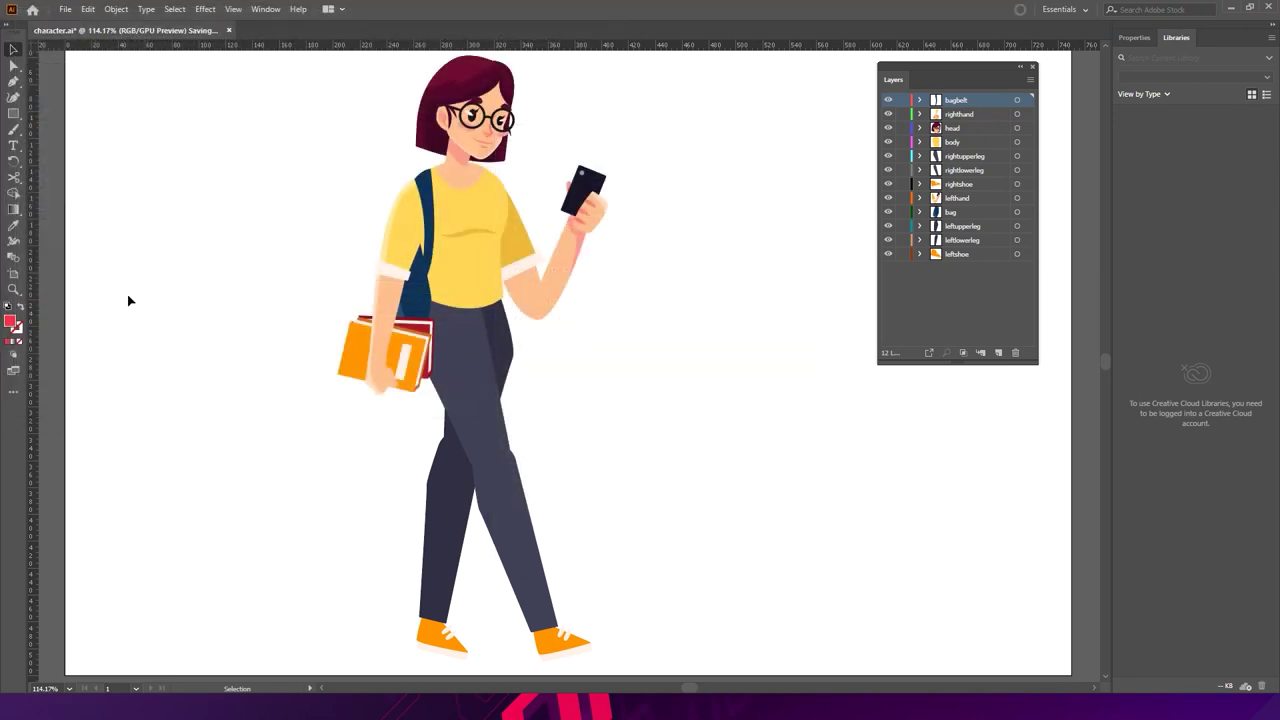
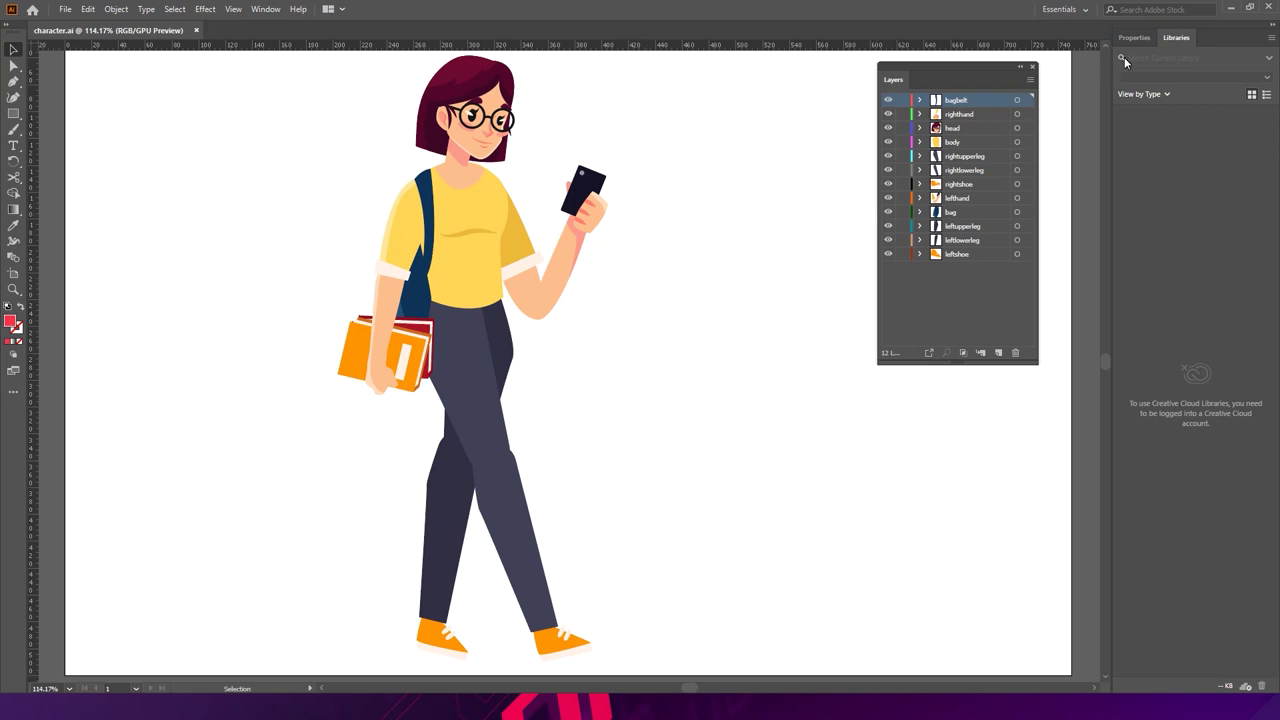
- Quit Illustrator, clearing the clipboard, and switch to a maximized After Effects window
left_click(1268, 7)
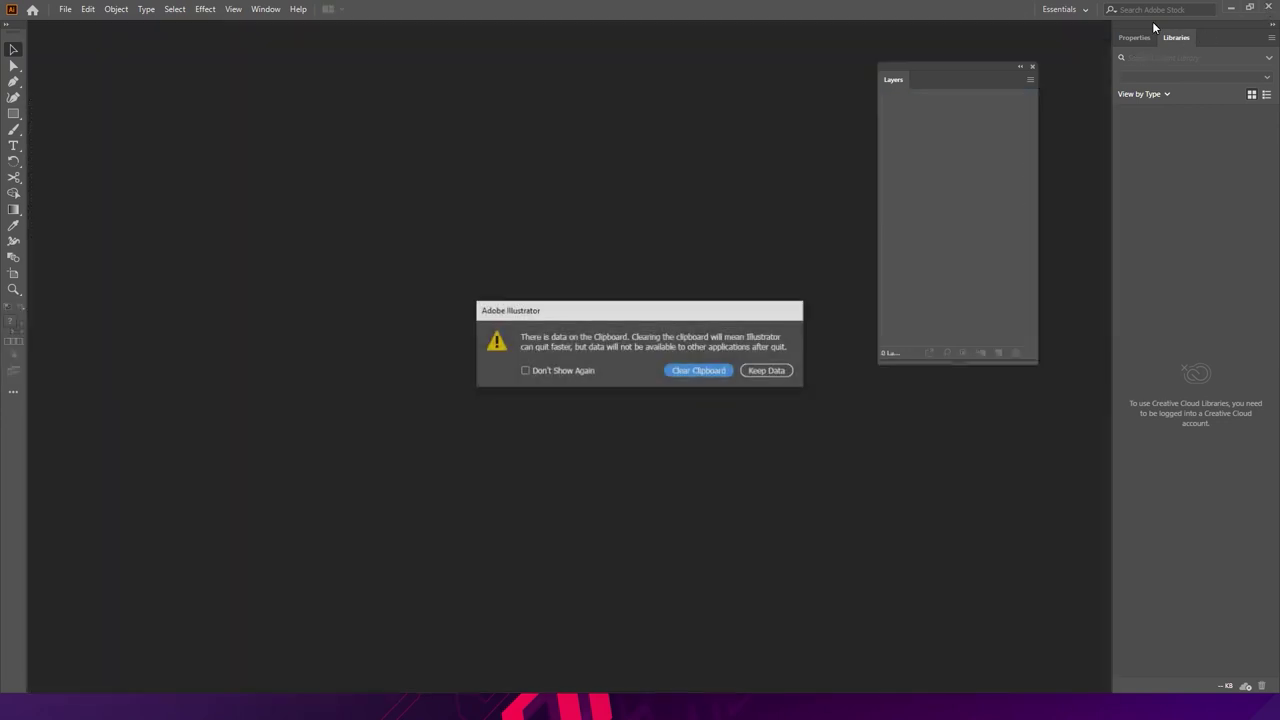
left_click(714, 370)
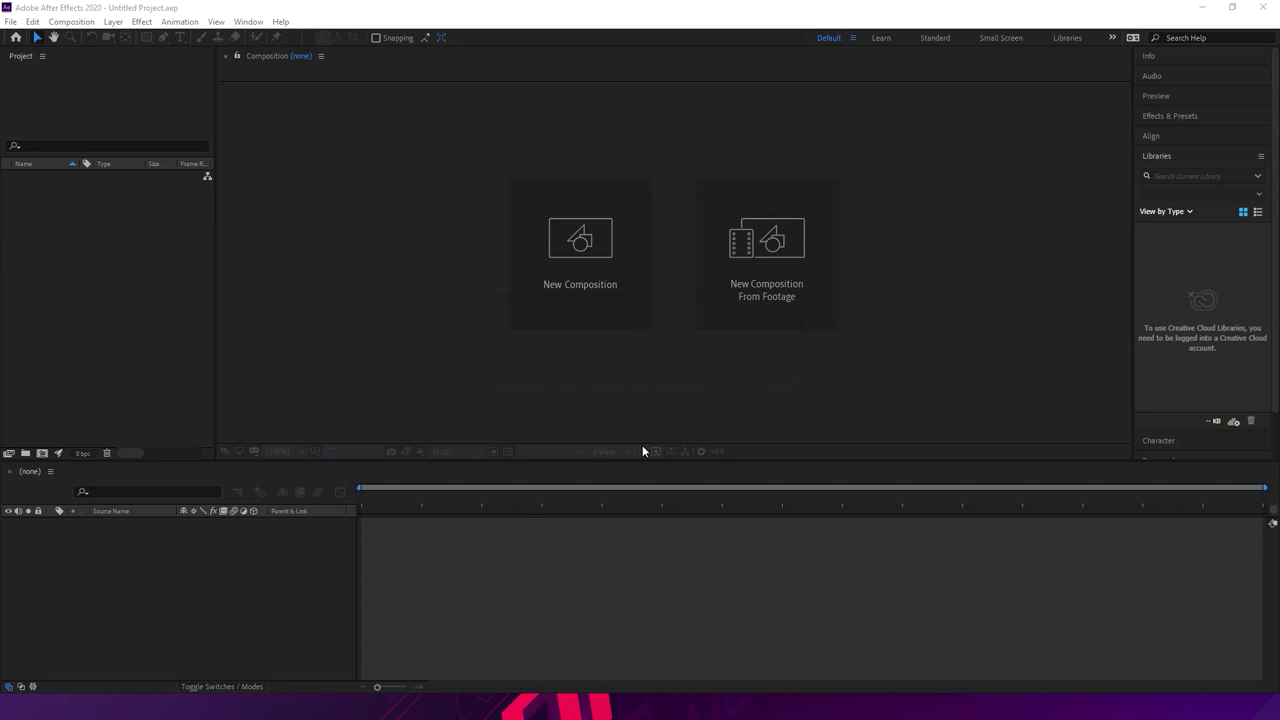
left_click(1232, 7)
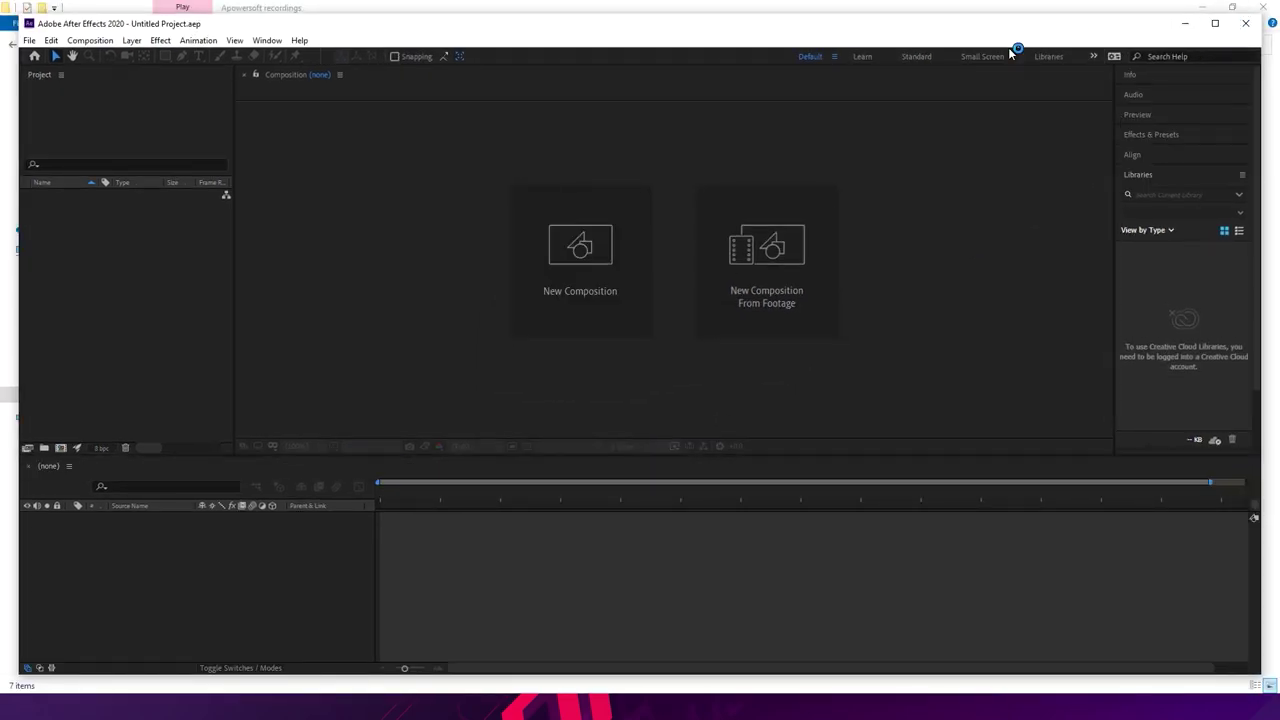
left_click(1215, 23)
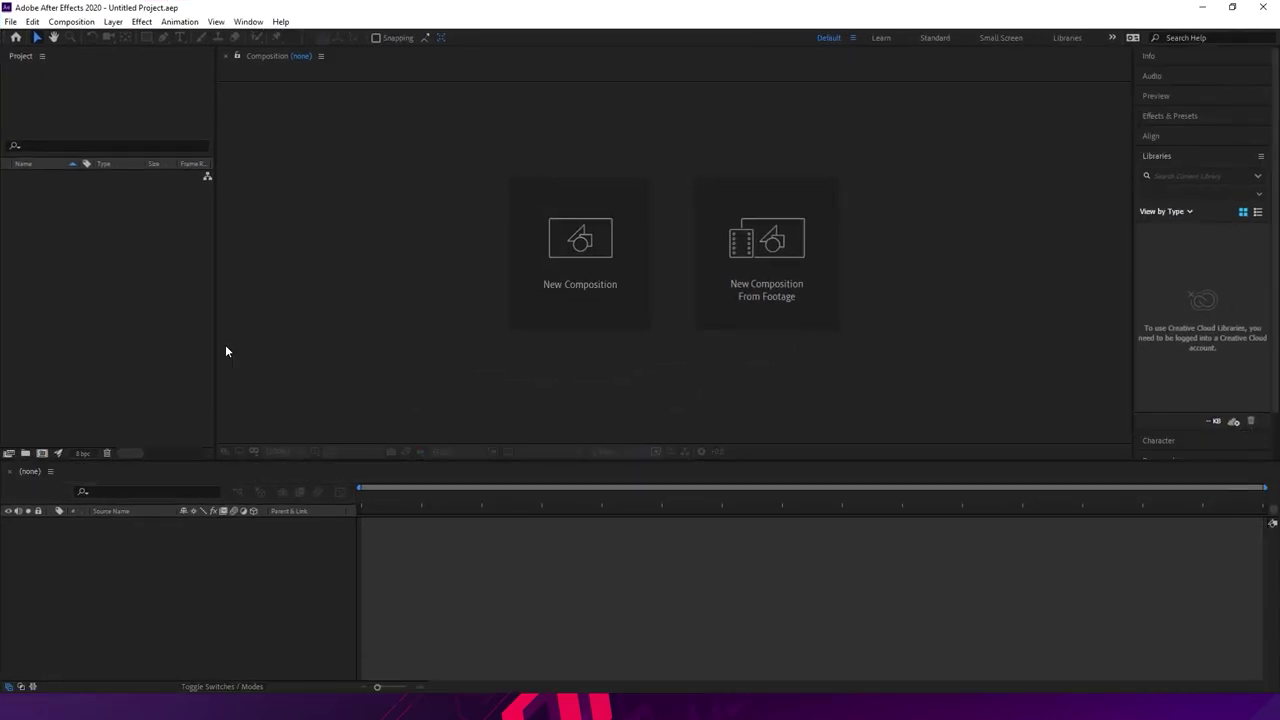
- Import the character Illustrator file from D:\MW\character walk cycle in after effects as Composition - Retain Layer Sizes
right_click(54, 215)
mouse_move(183, 285)
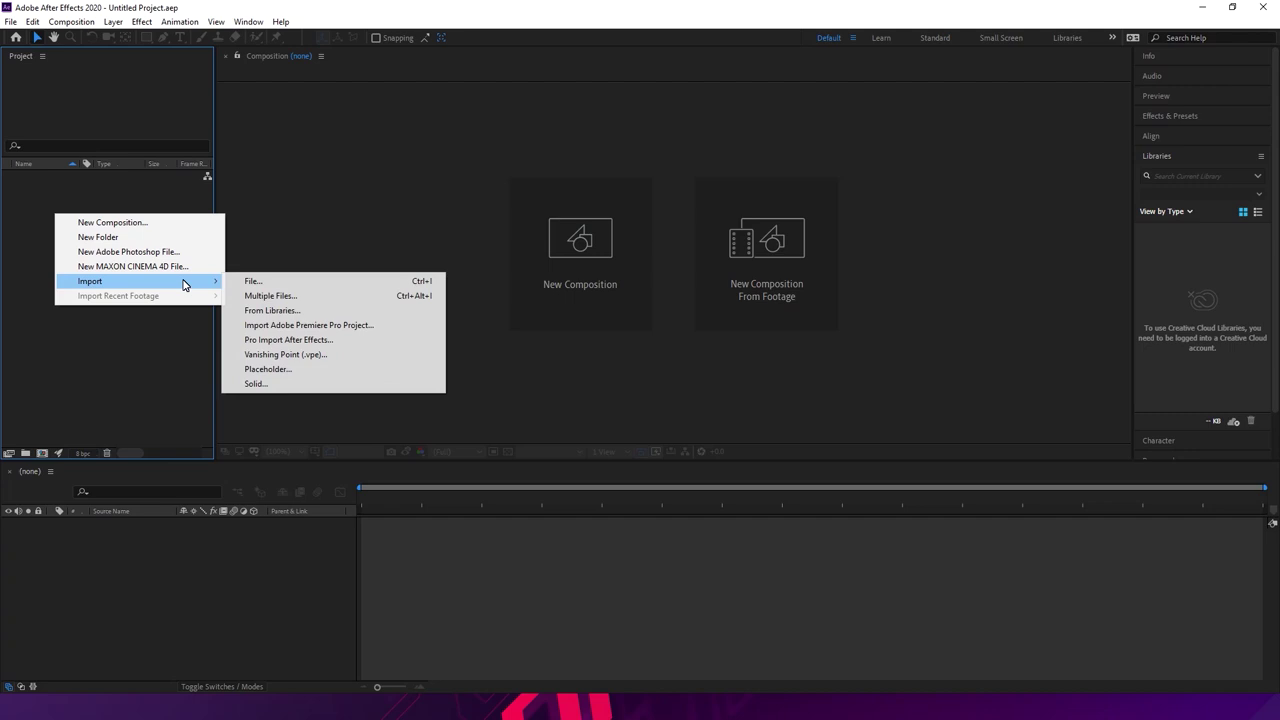
left_click(272, 283)
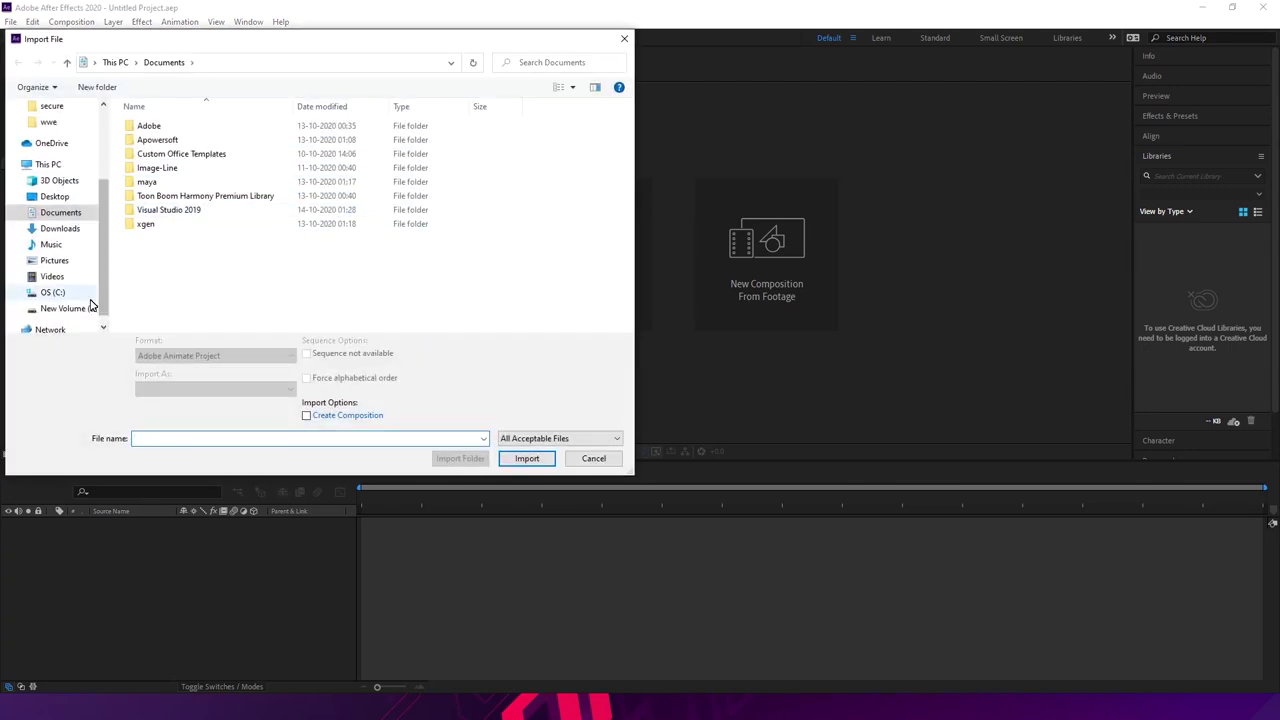
left_click(88, 308)
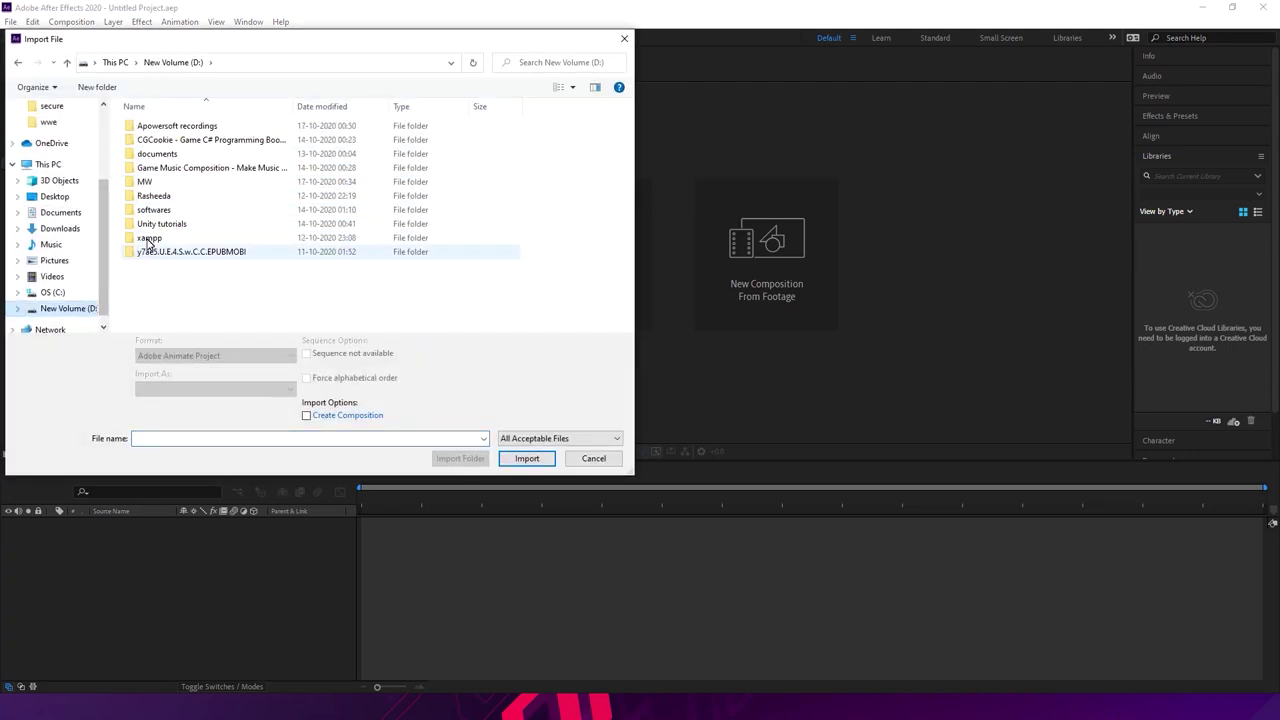
double_click(178, 184)
left_click(218, 128)
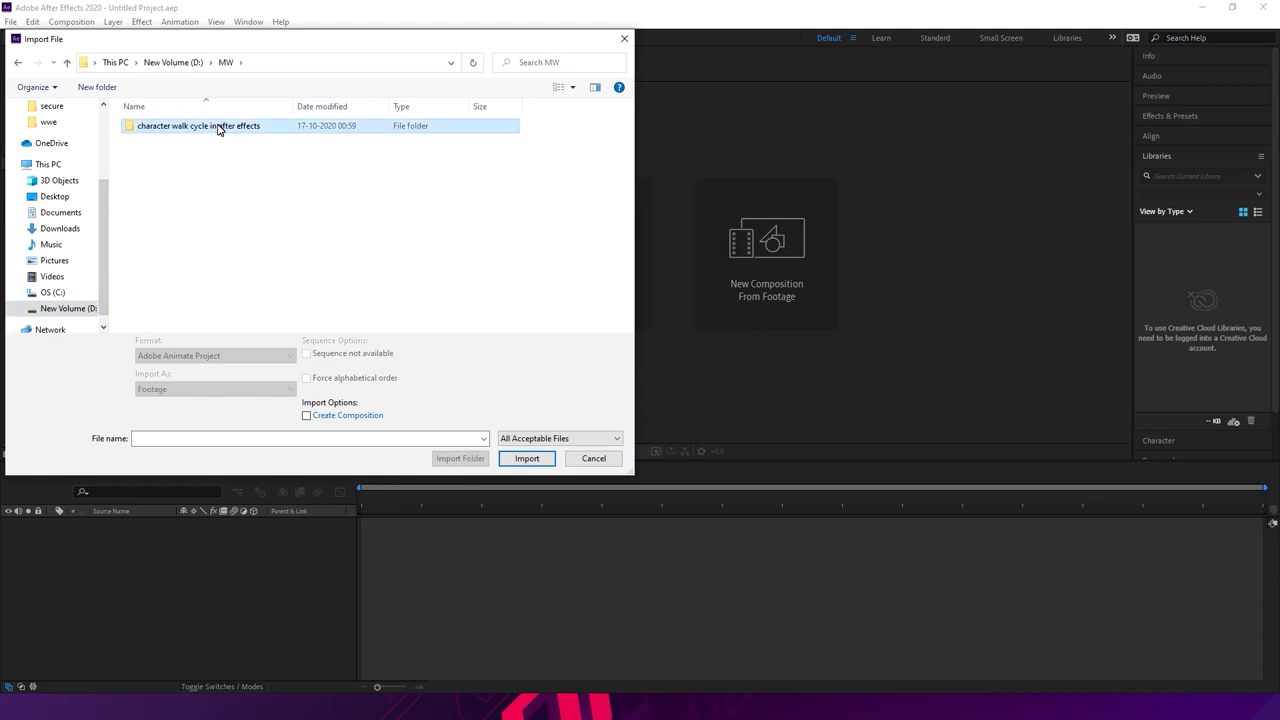
double_click(218, 128)
left_click(194, 154)
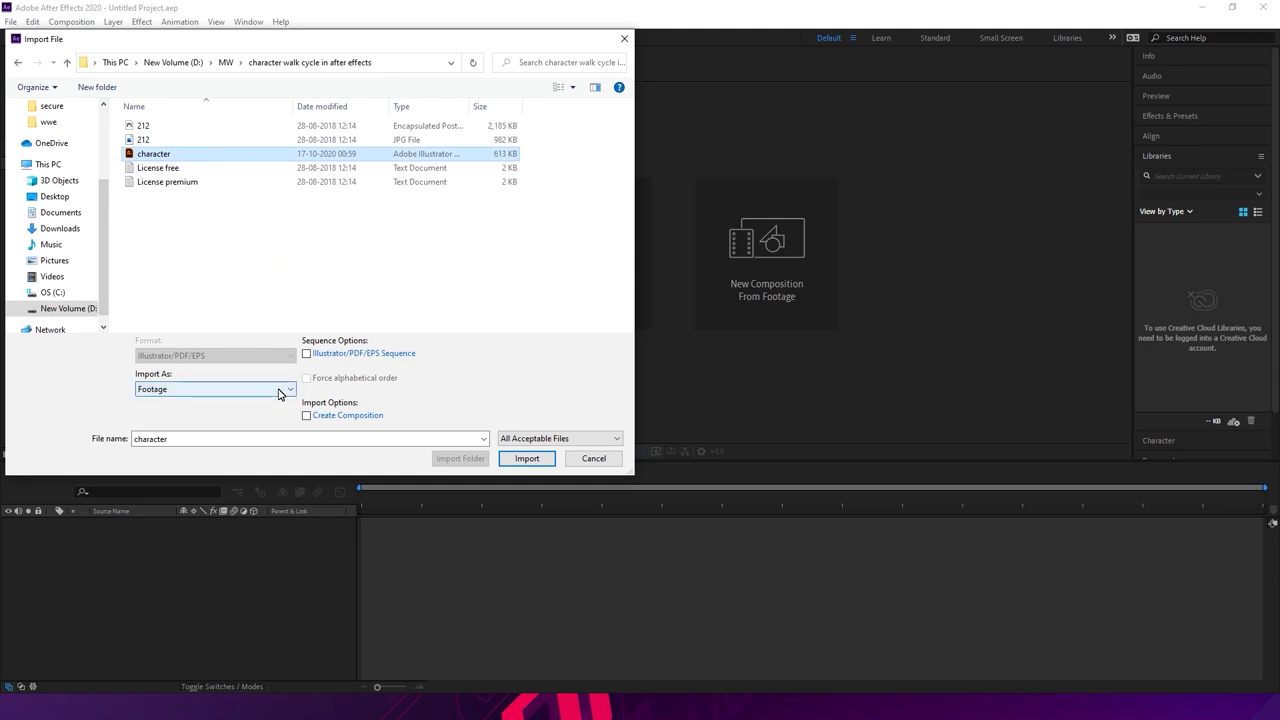
left_click(246, 396)
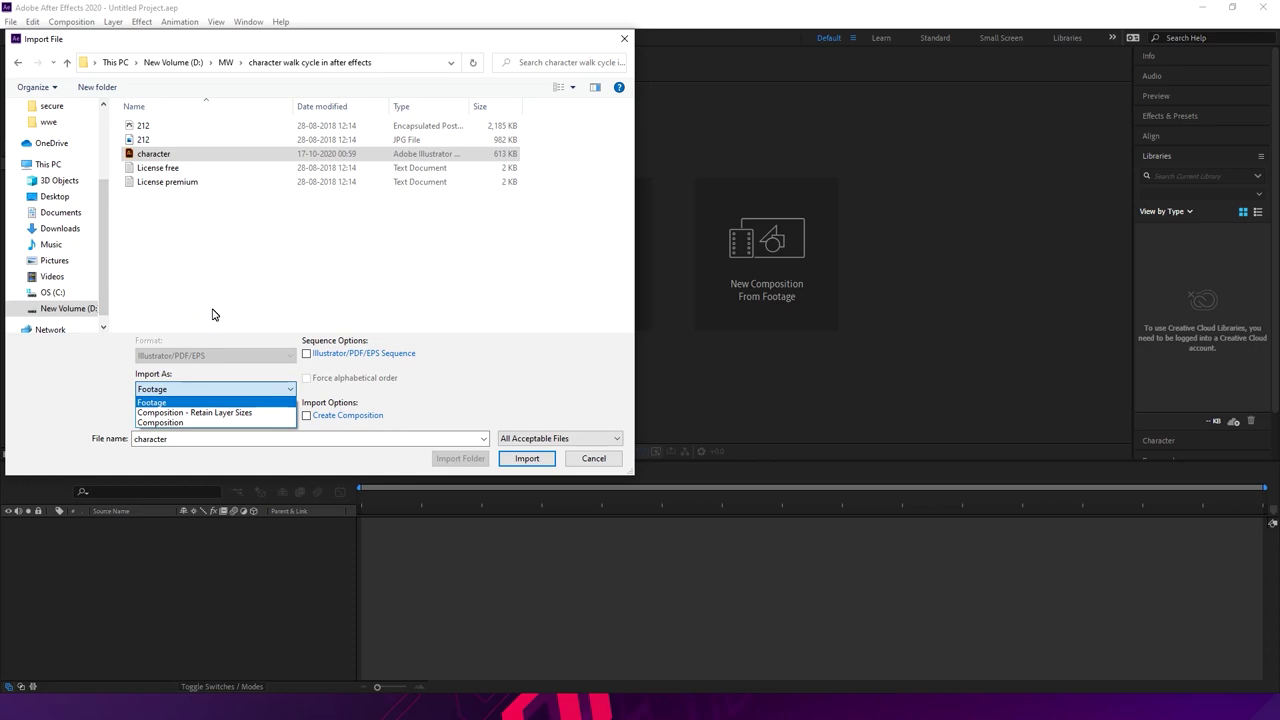
left_click(239, 414)
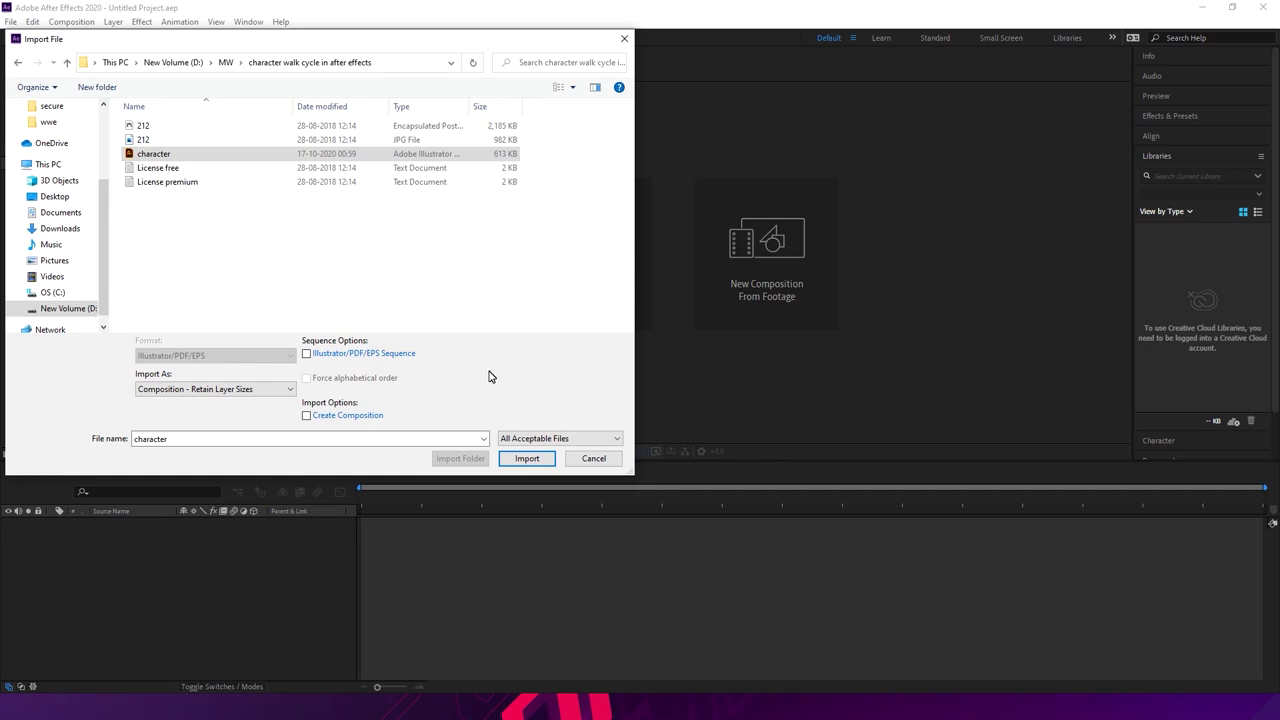
left_click(527, 459)
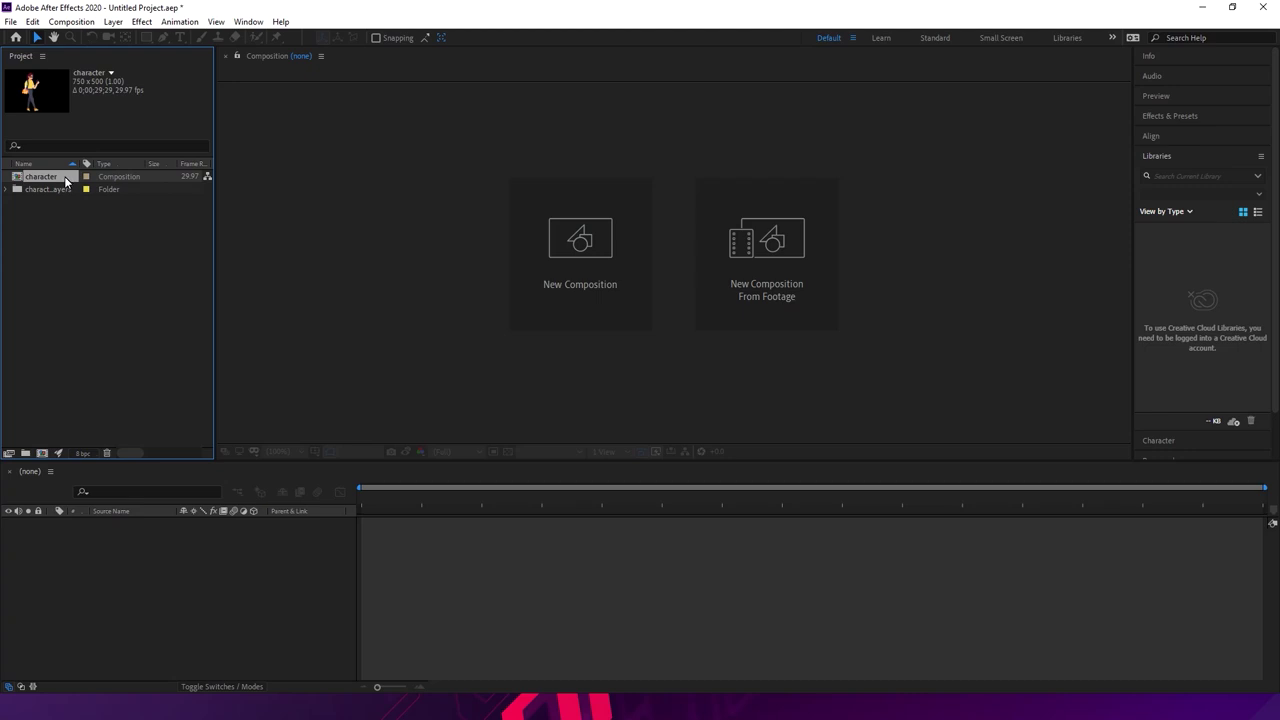
- Open the character composition and enlarge the timeline area upward to give its layers more room
double_click(66, 178)
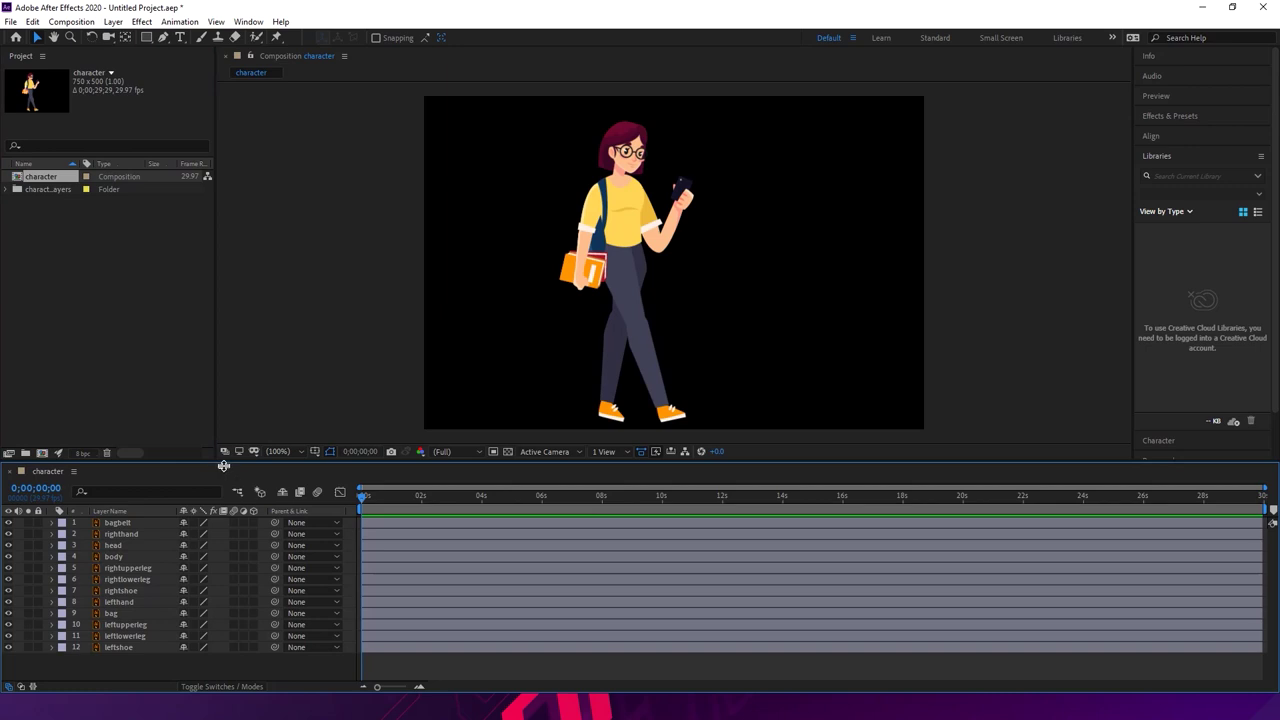
left_click_drag(225, 466, 219, 392)
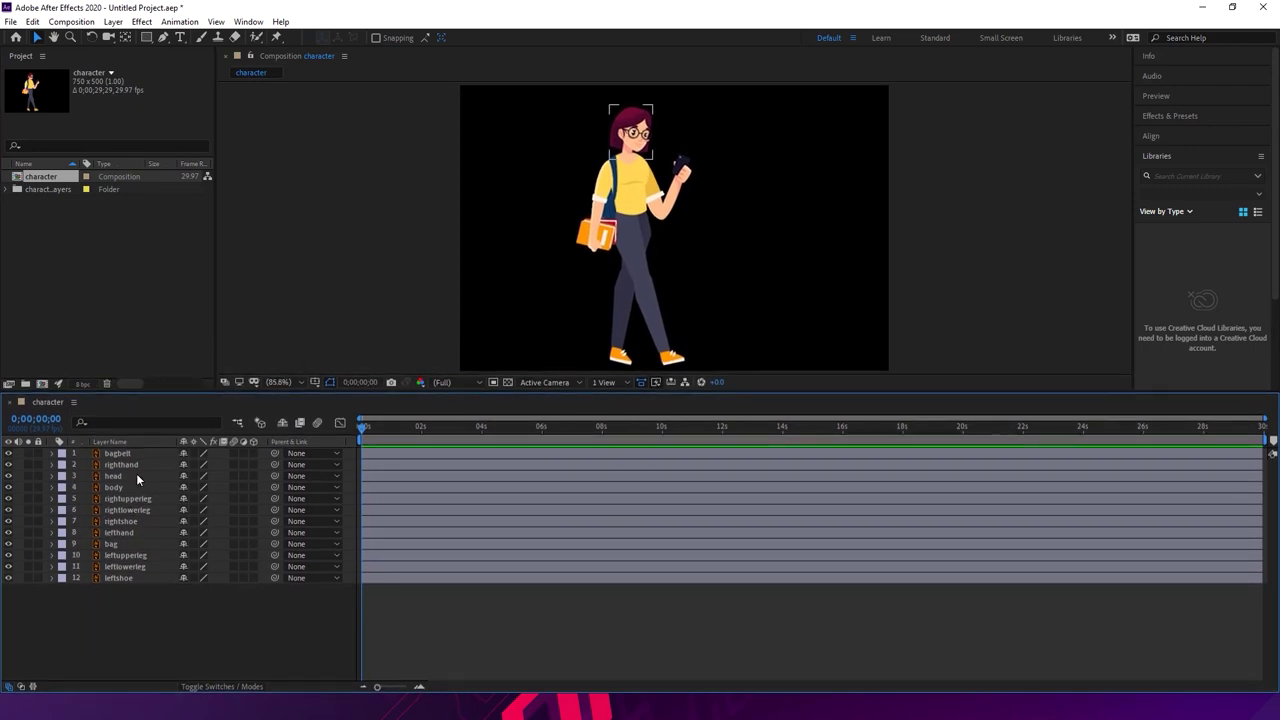
- Select the layers from bagbelt down to leftshoe one after another to check which body part each one holds
left_click(133, 454)
left_click(133, 465)
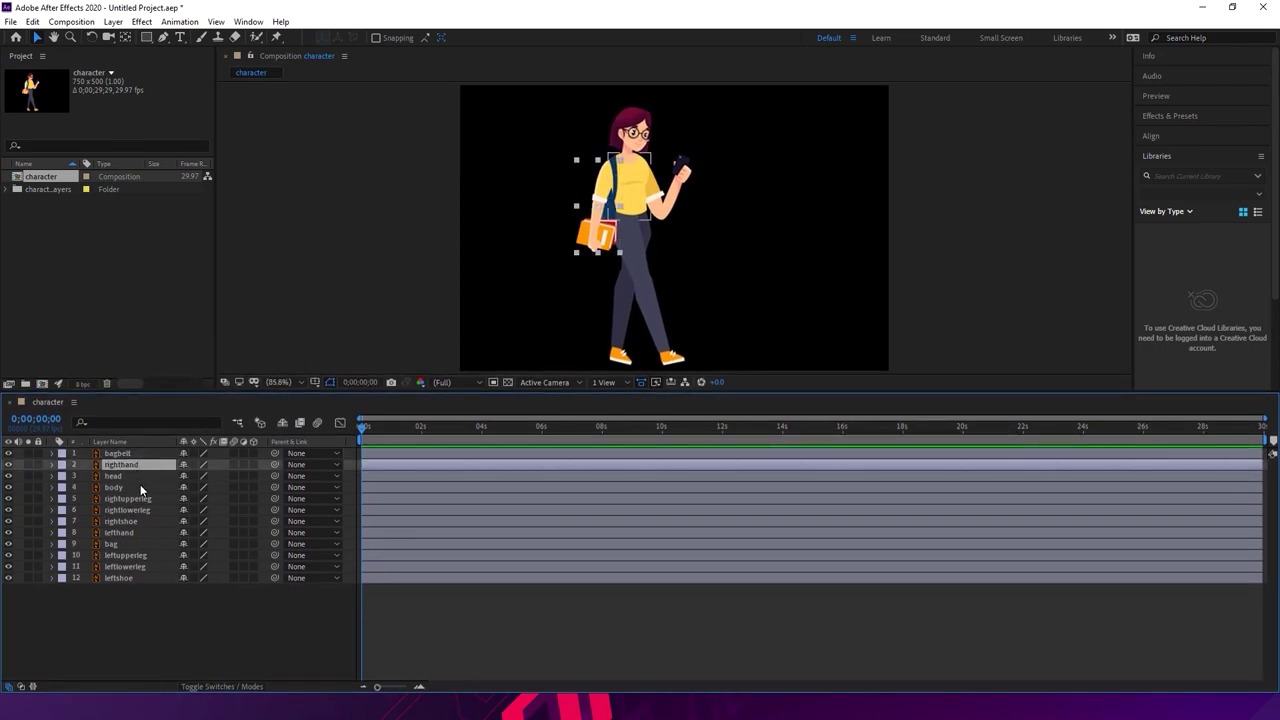
left_click(141, 487)
left_click(138, 498)
left_click(143, 510)
left_click(139, 521)
left_click(138, 533)
left_click(137, 554)
left_click(140, 545)
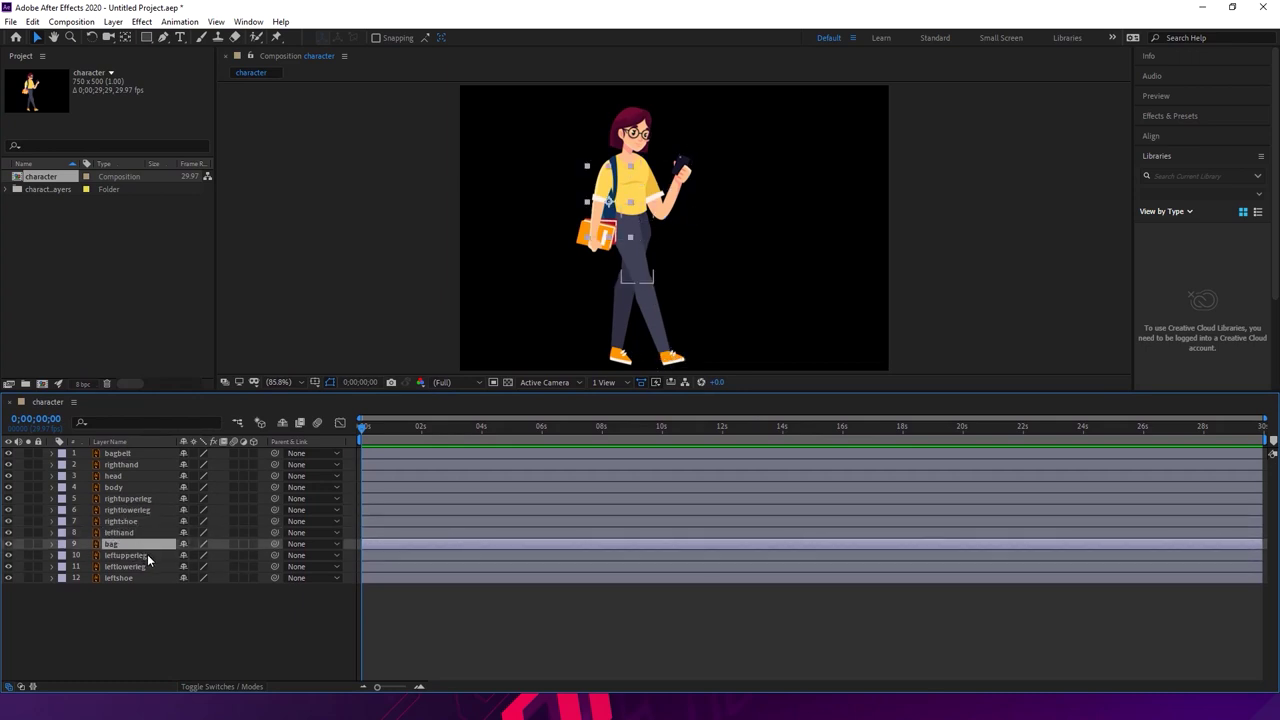
left_click(149, 557)
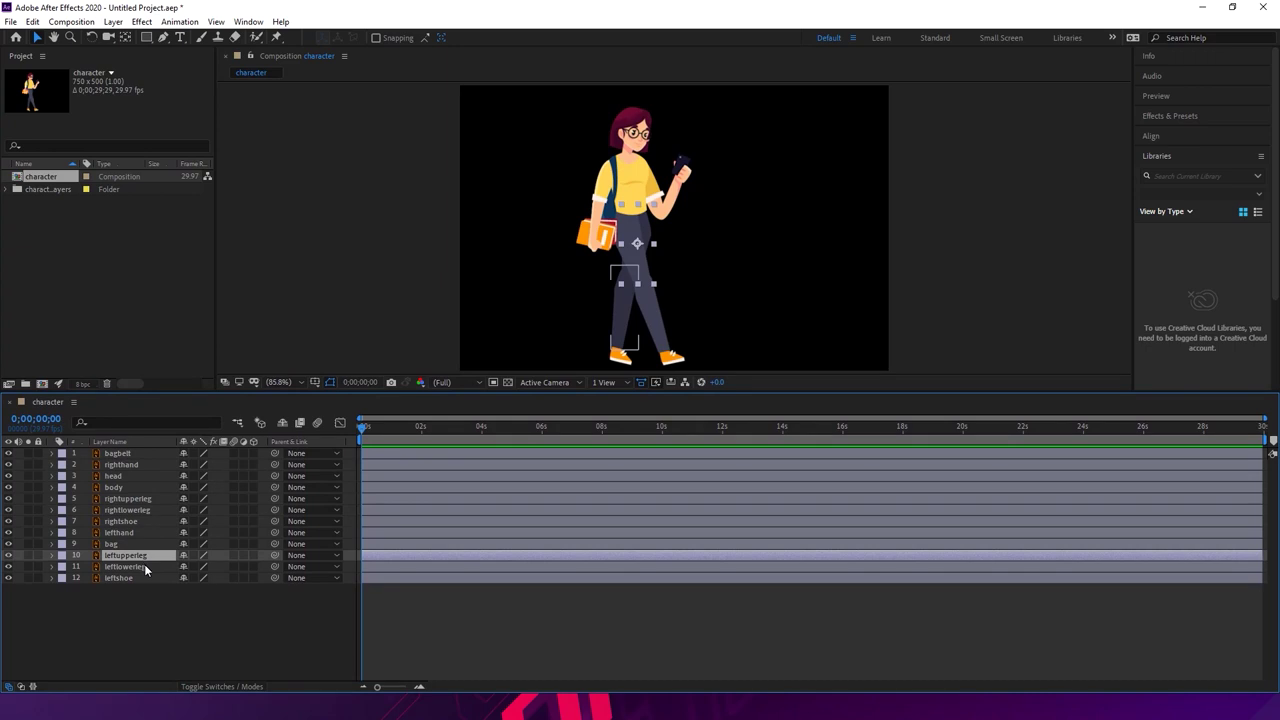
left_click(146, 568)
left_click(148, 578)
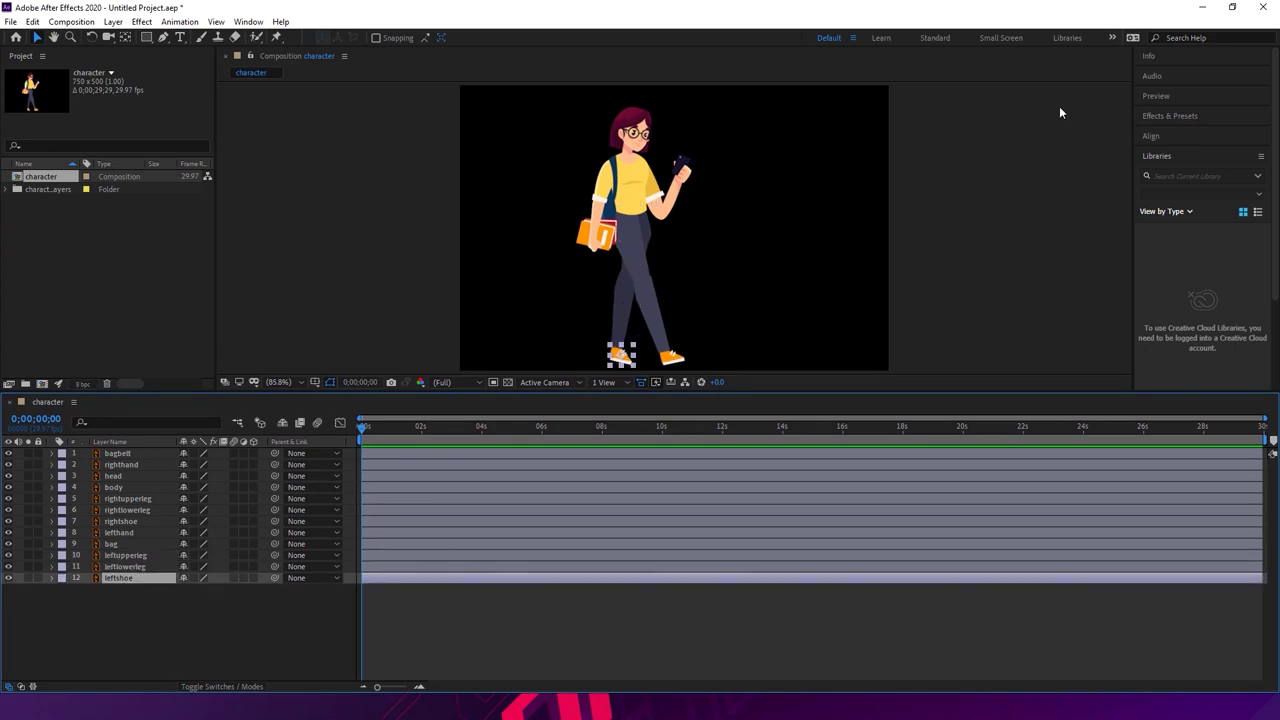
left_click(1232, 7)
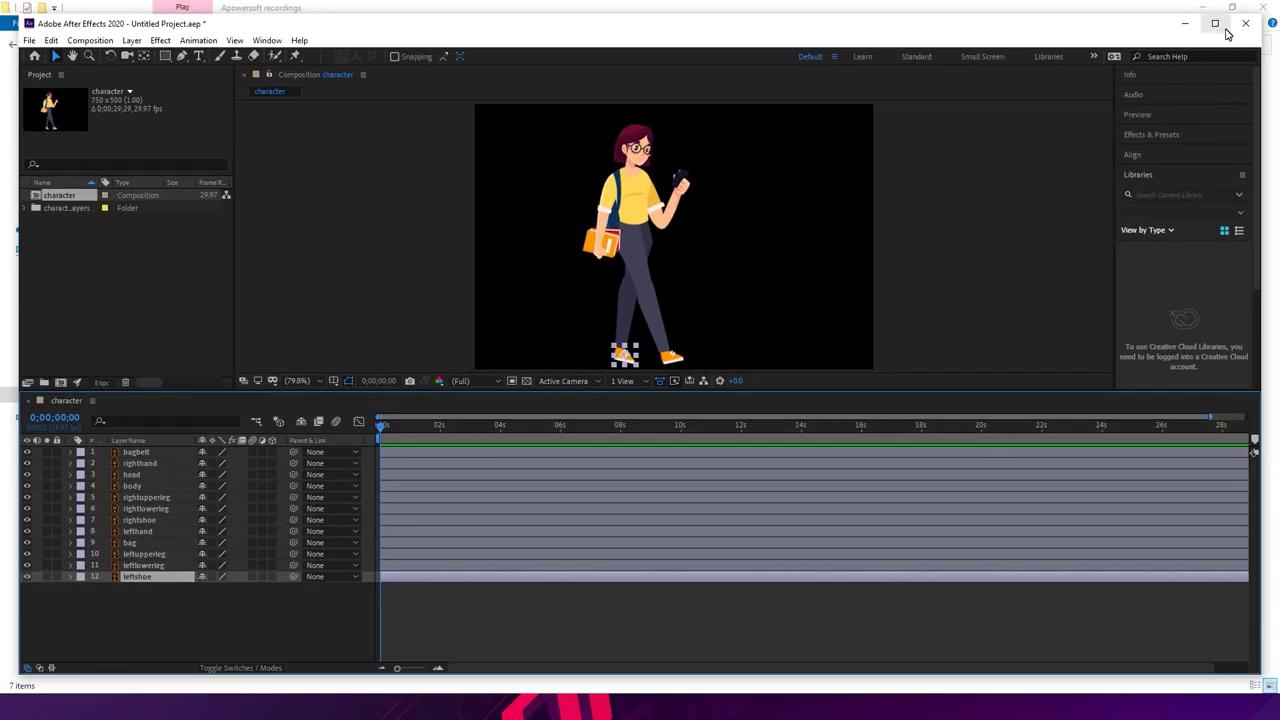
left_click(1216, 23)
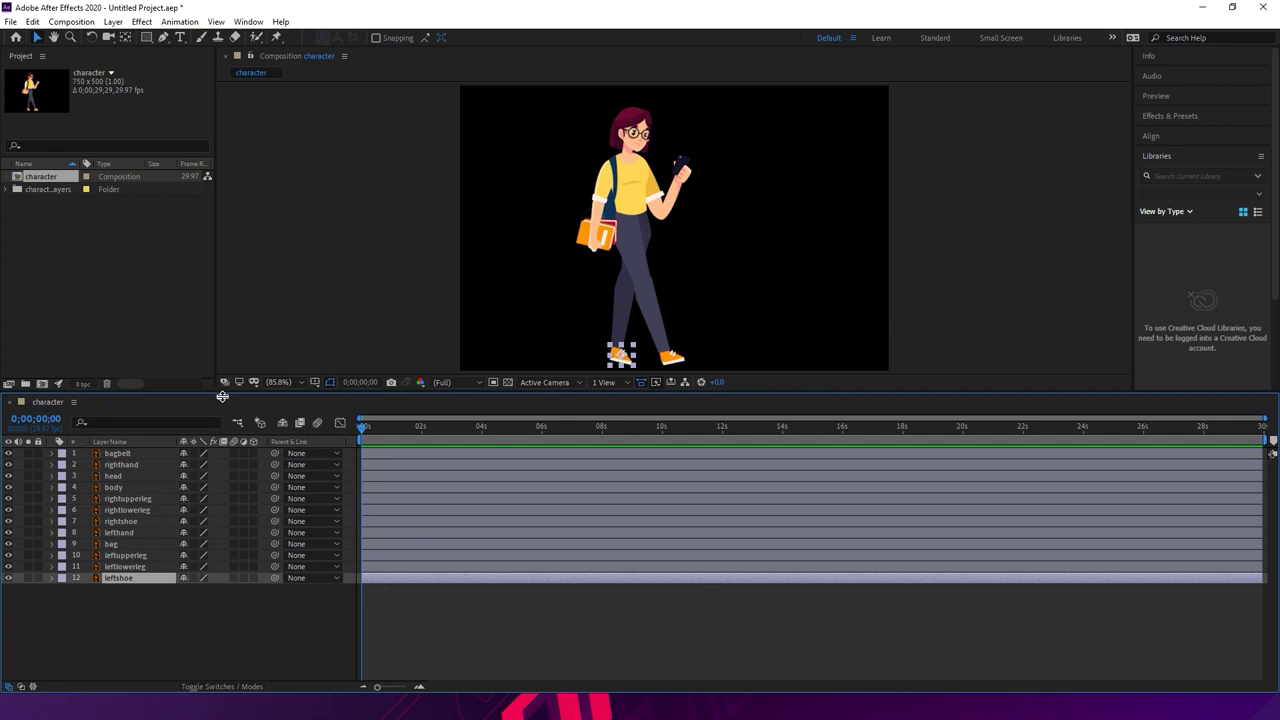
- Set the composition view to 100% magnification and shrink the timeline so the whole character fits in the viewer
left_click_drag(220, 397, 220, 340)
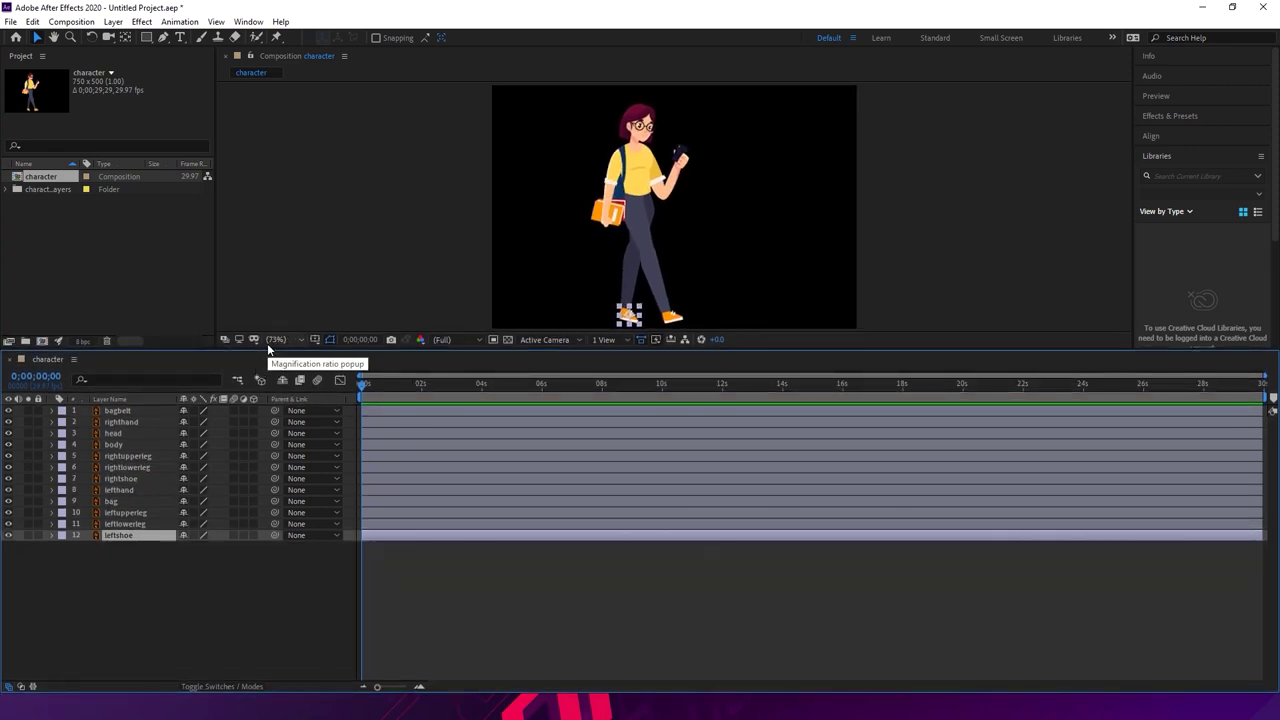
key("slash")
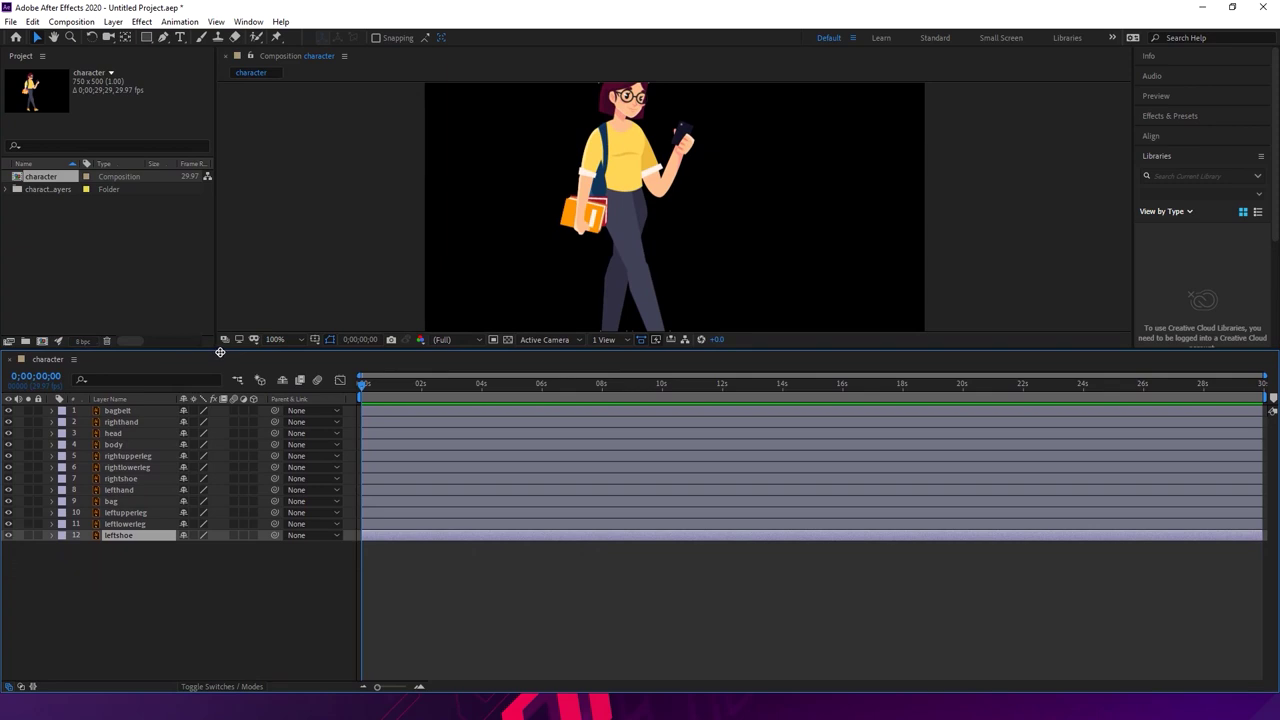
left_click_drag(221, 353, 223, 434)
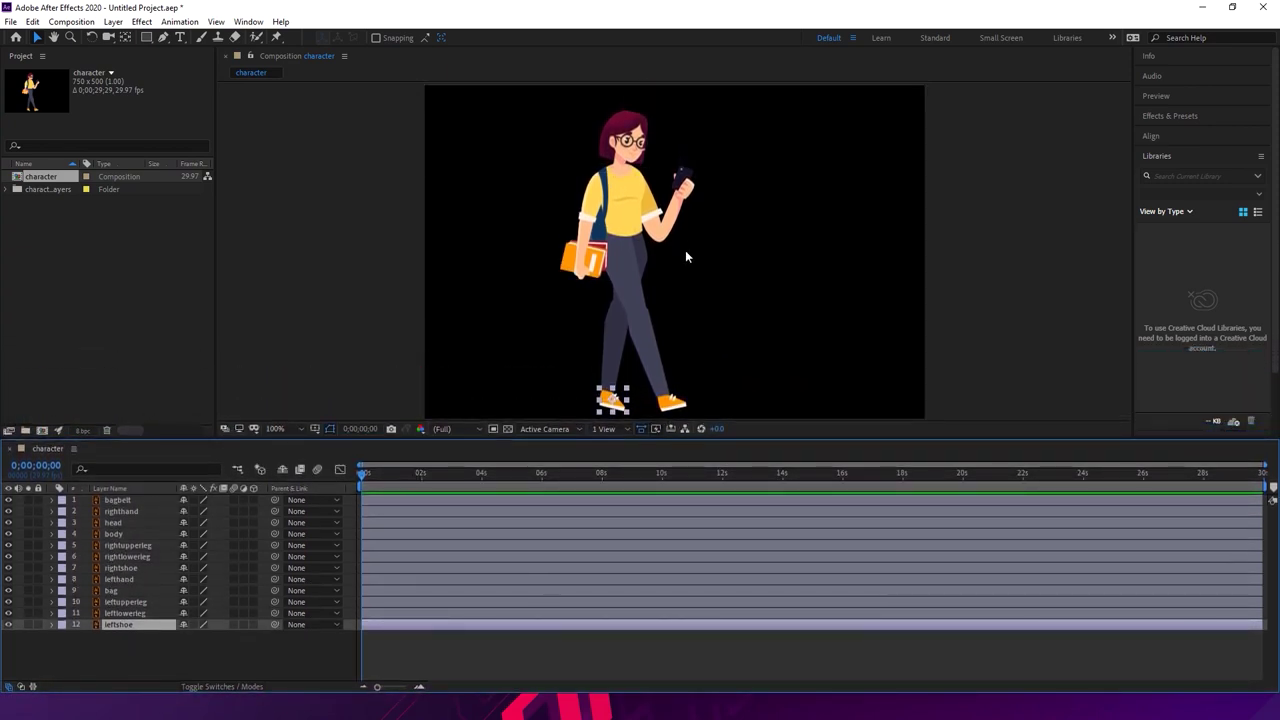
- Move the rightupperleg layer's anchor point from its center up to the top of the thigh, just below the waist
left_click(630, 272)
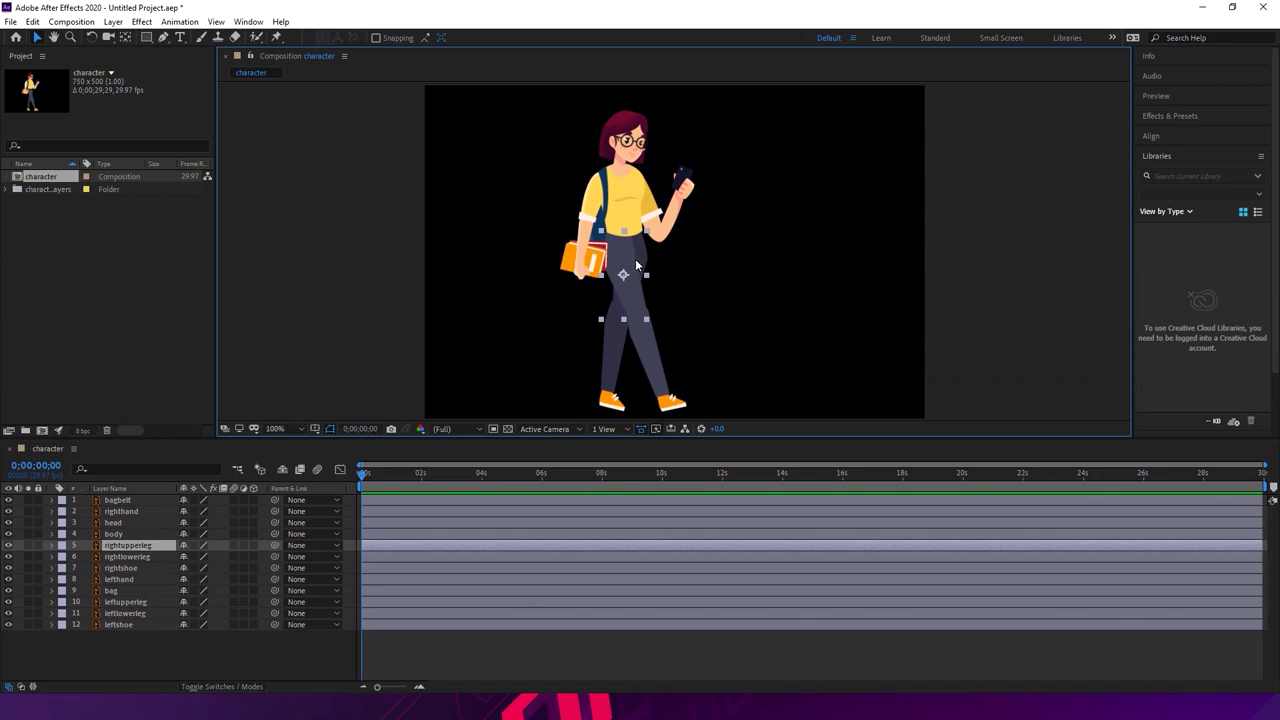
key("period")
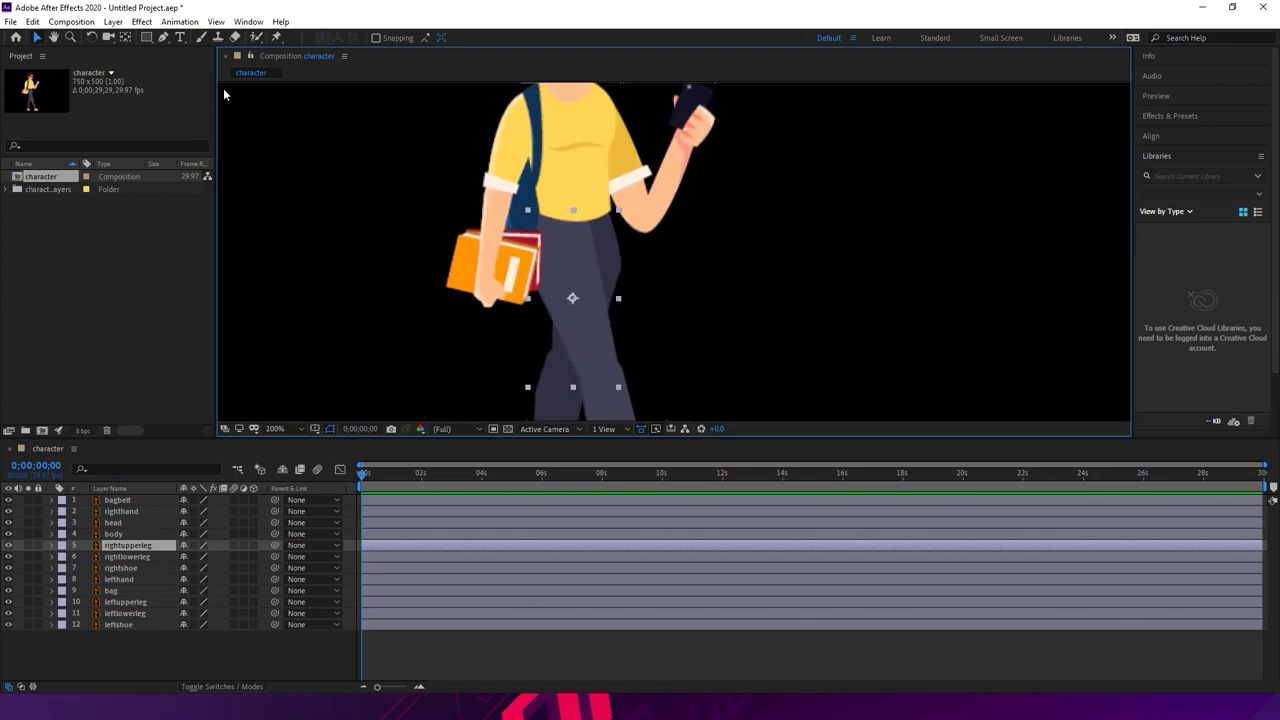
left_click(92, 38)
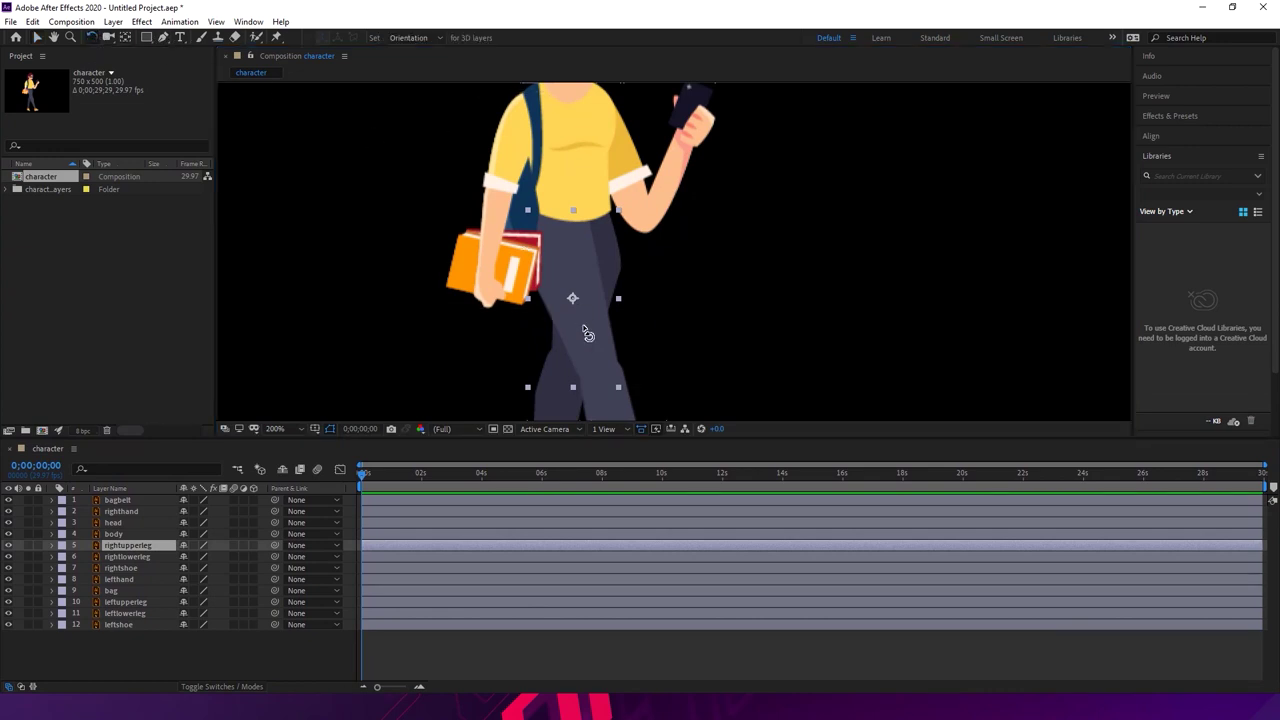
left_click_drag(571, 357, 574, 330)
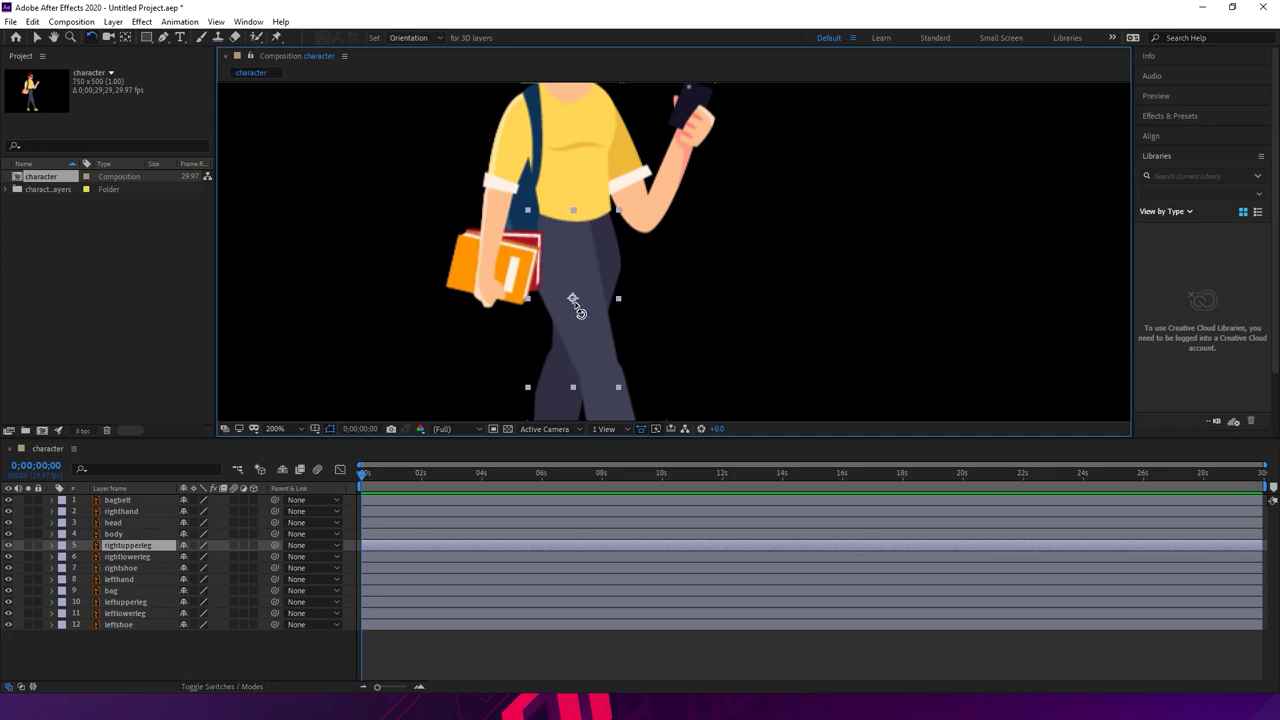
left_click(126, 40)
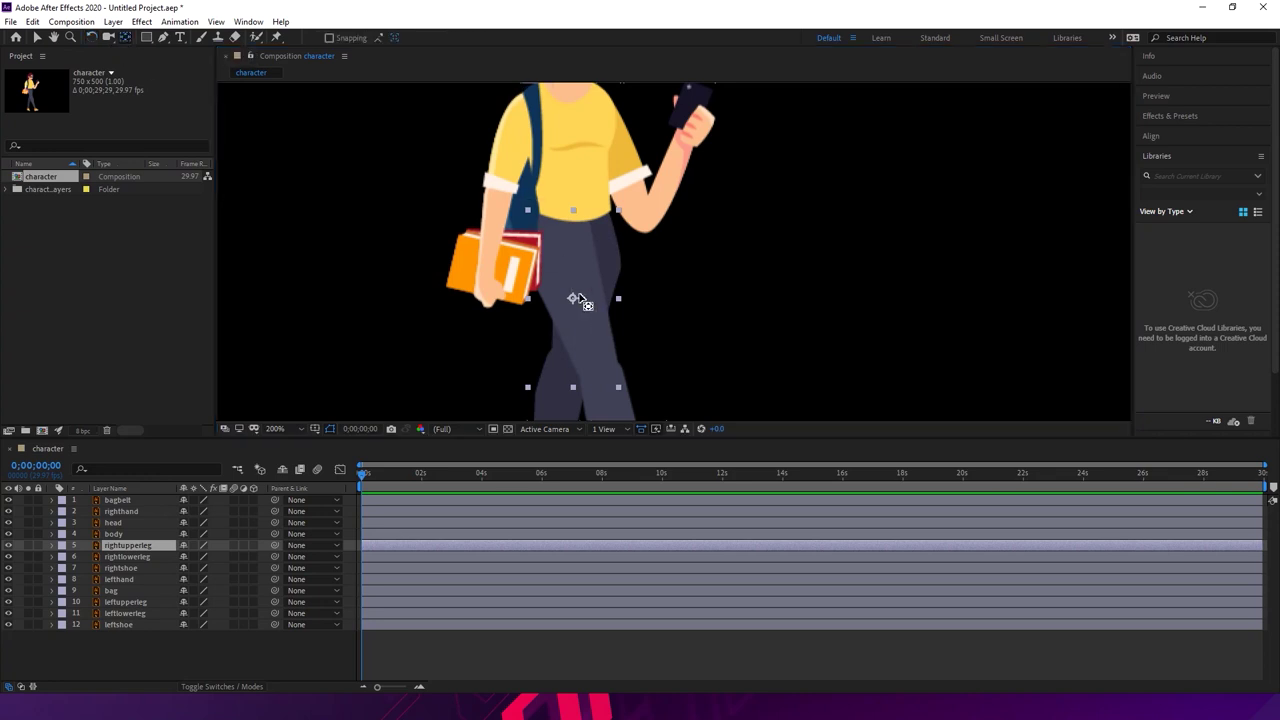
left_click_drag(574, 300, 560, 241)
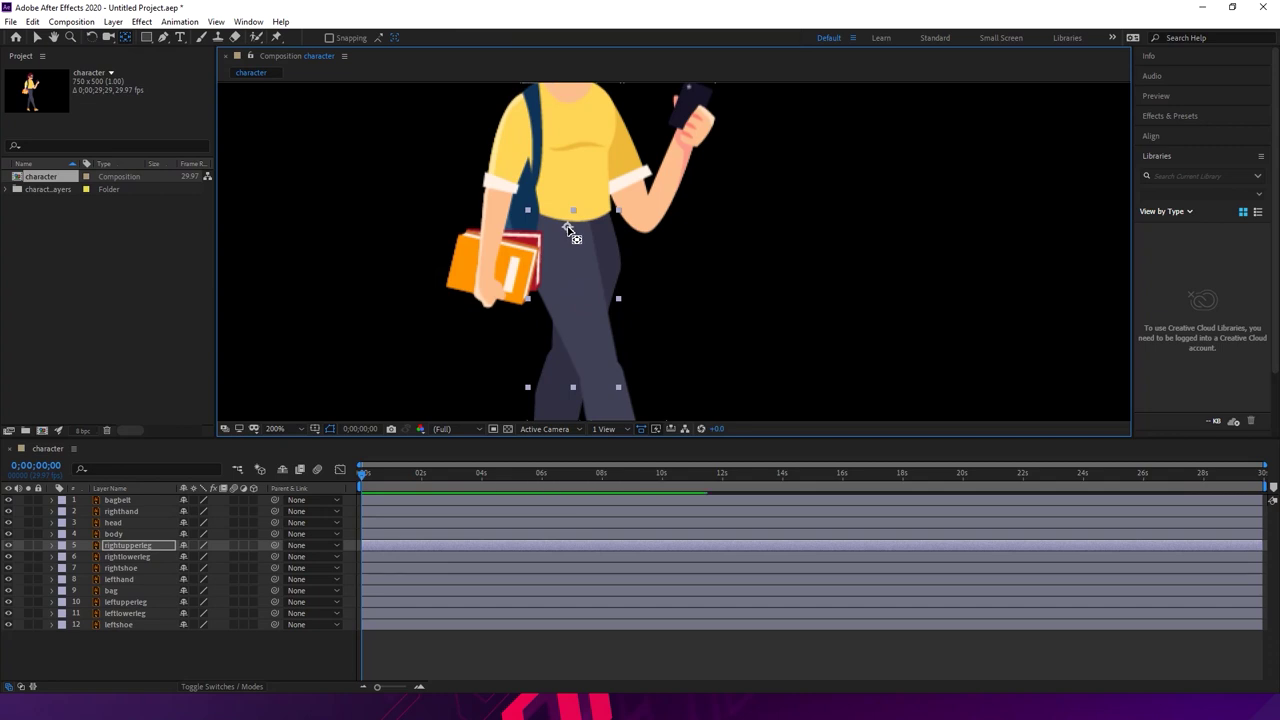
- Try the rightupperleg anchor point at the rear edge of the hip, checking the leg's swing with test rotations
left_click(91, 37)
left_click_drag(609, 366, 566, 337)
left_click(125, 40)
left_click_drag(566, 228, 544, 232)
left_click(91, 38)
left_click_drag(597, 354, 546, 342)
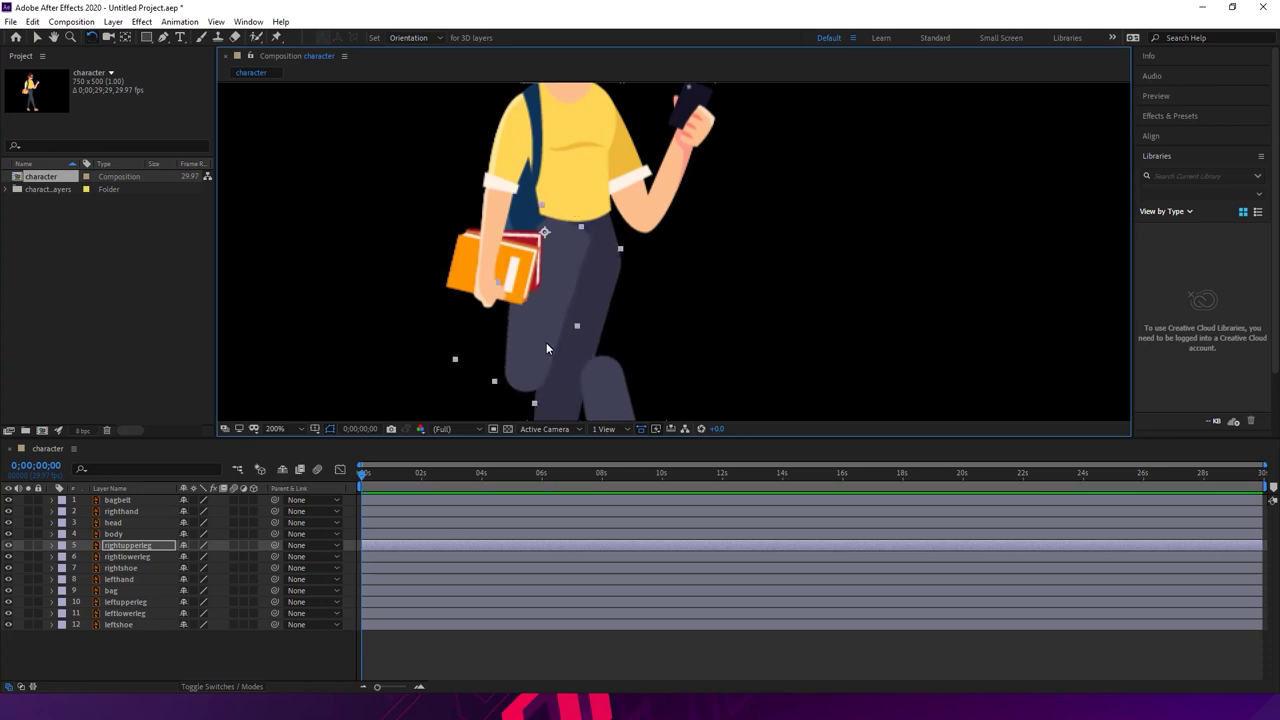
- Move the rightupperleg anchor point onto the waistline at the shirt hem, test-rotate the leg and undo the rotation
left_click(125, 37)
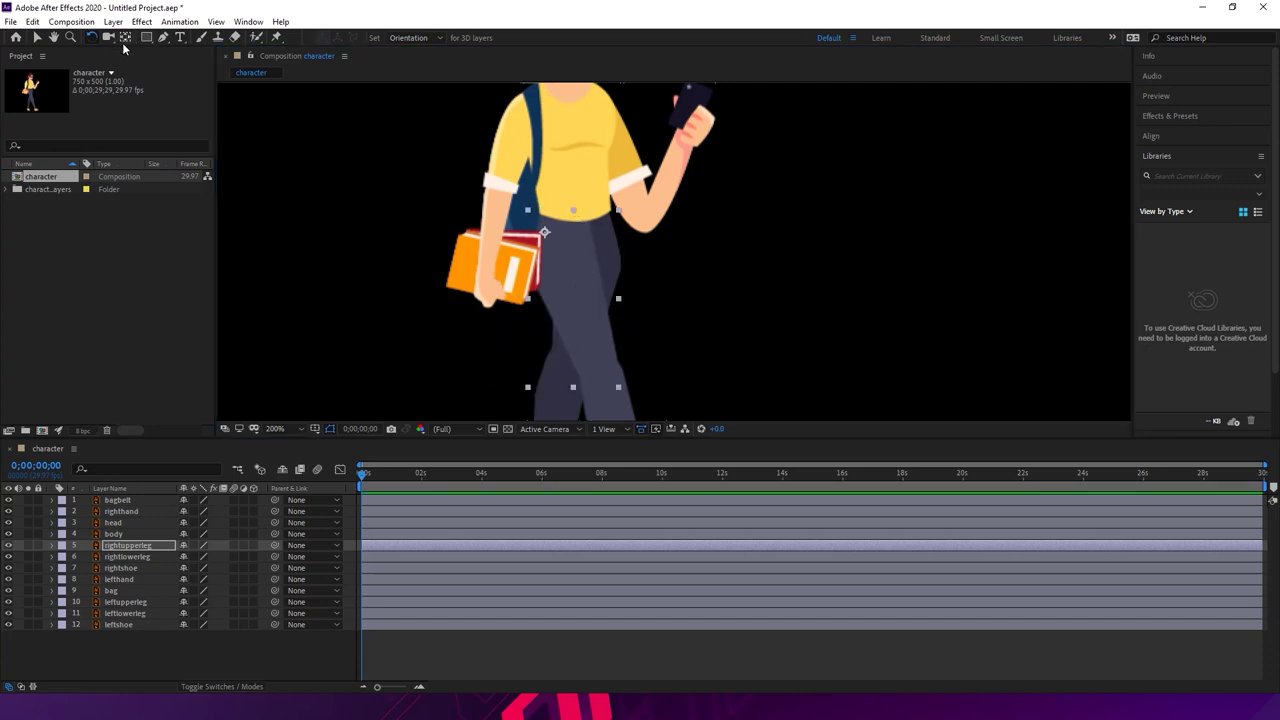
left_click_drag(544, 232, 562, 214)
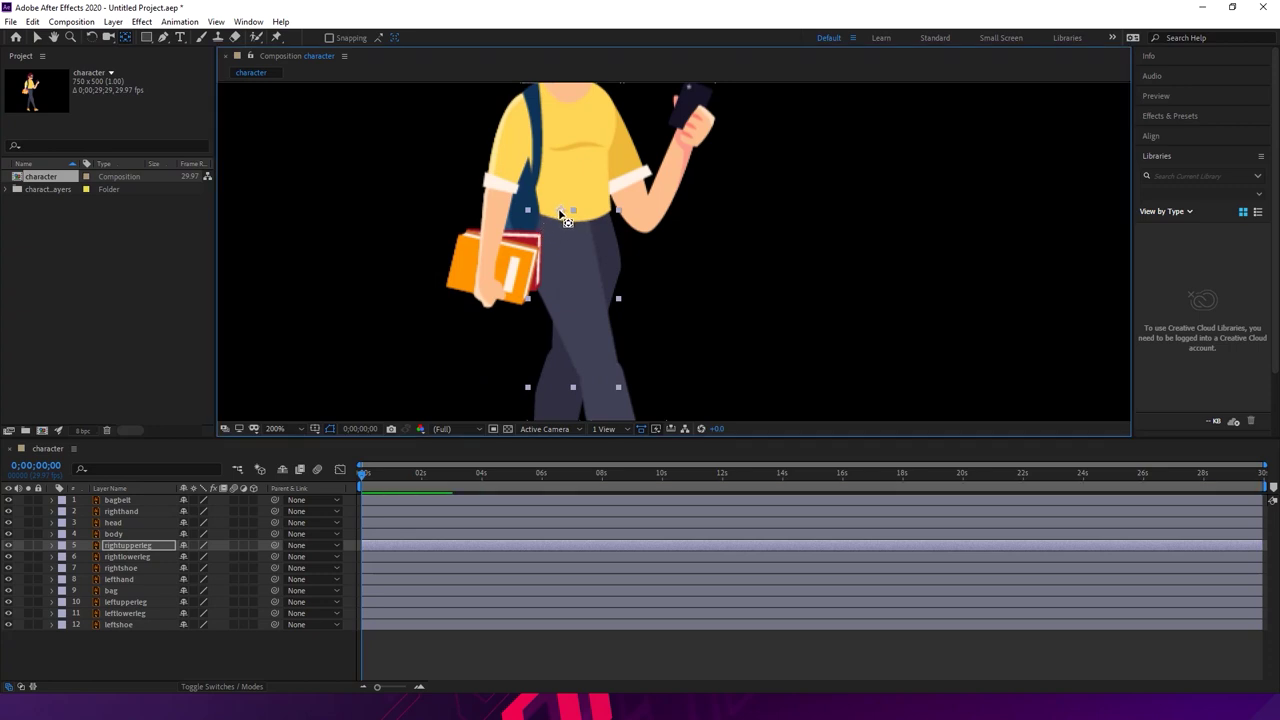
left_click(91, 37)
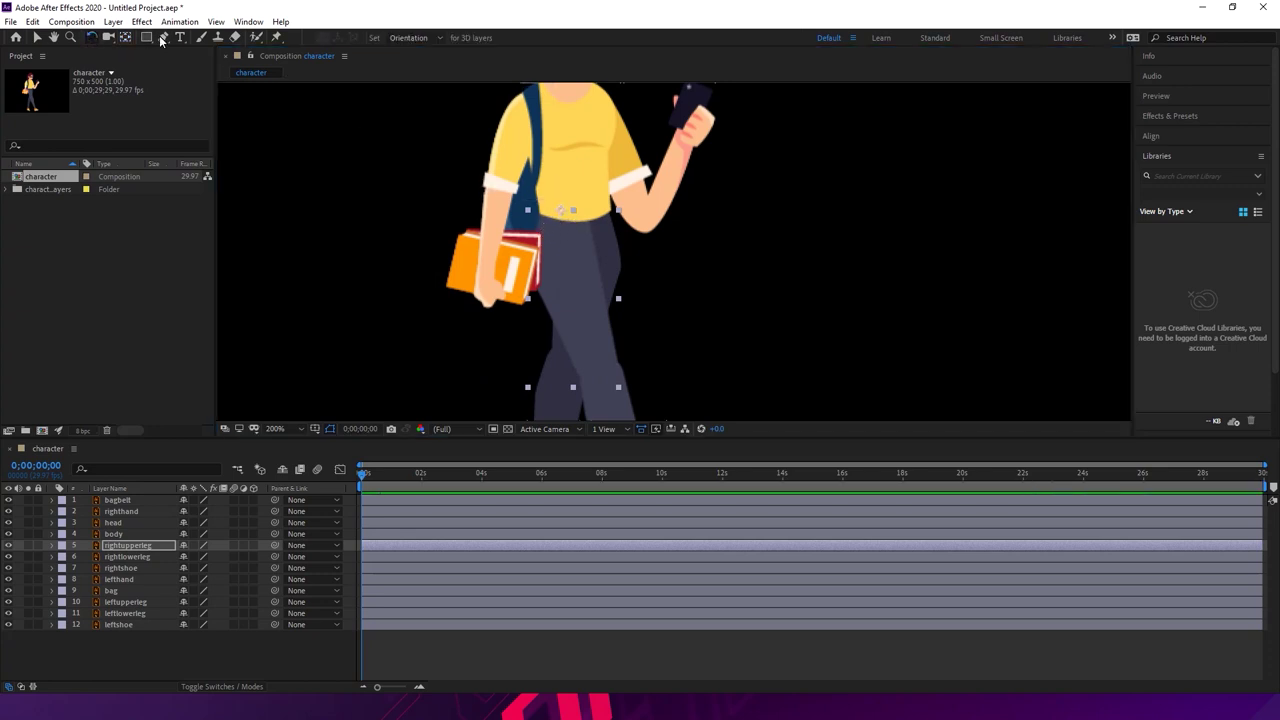
left_click_drag(588, 344, 450, 352)
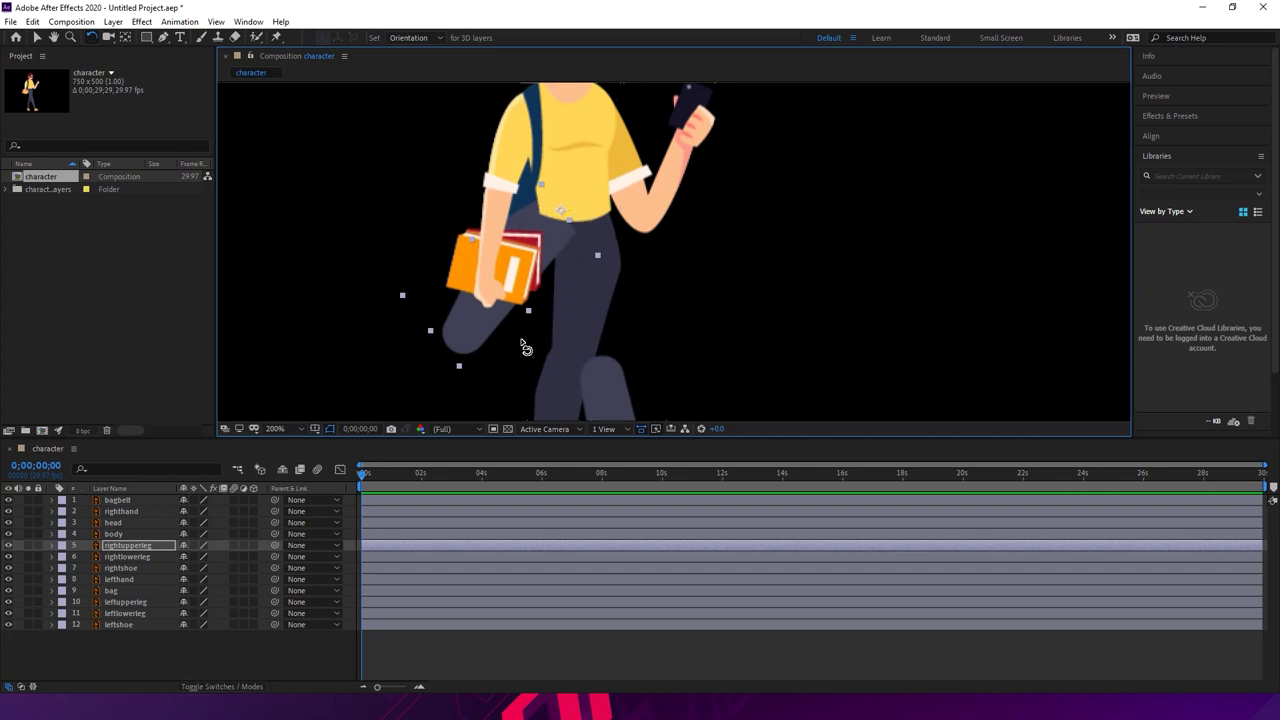
key("ctrl+z")
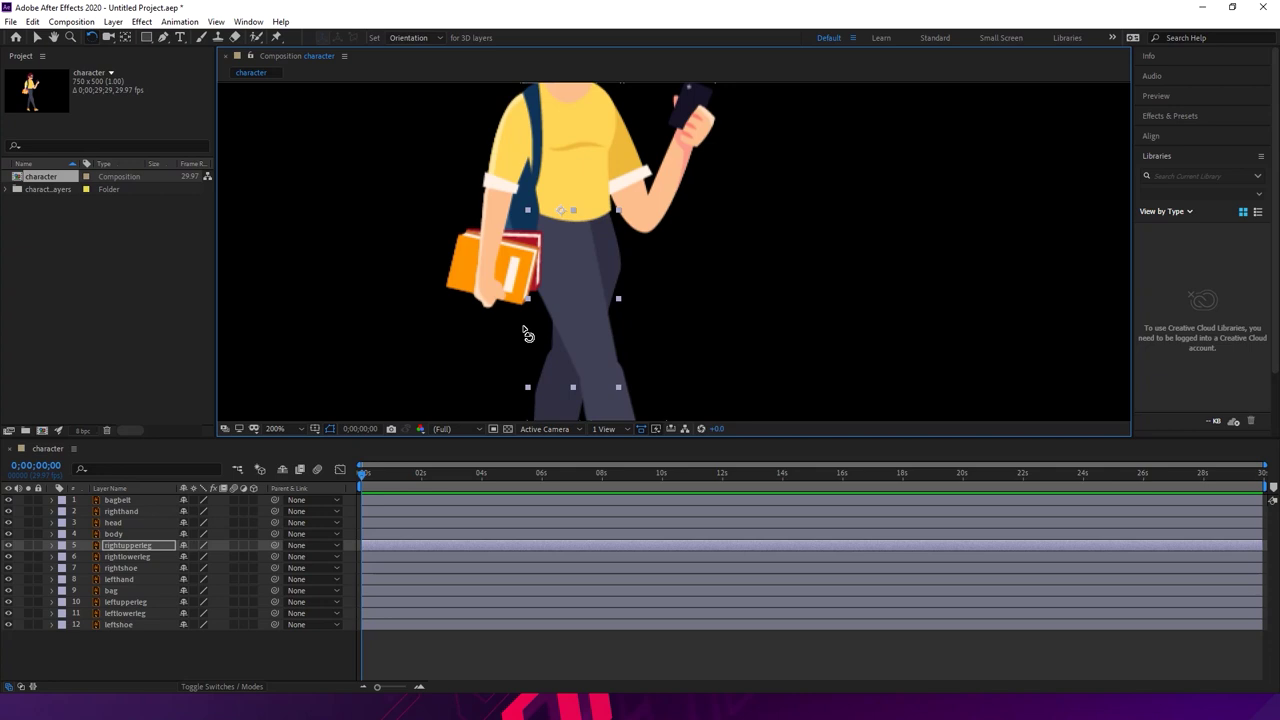
- Move the rightlowerleg layer's anchor point from its center up to the knee
key("h")
left_click_drag(723, 294, 714, 169)
key("w")
left_click(621, 308)
left_click_drag(621, 306, 621, 306)
key("h")
left_click_drag(696, 292, 646, 240)
key("w")
key("y")
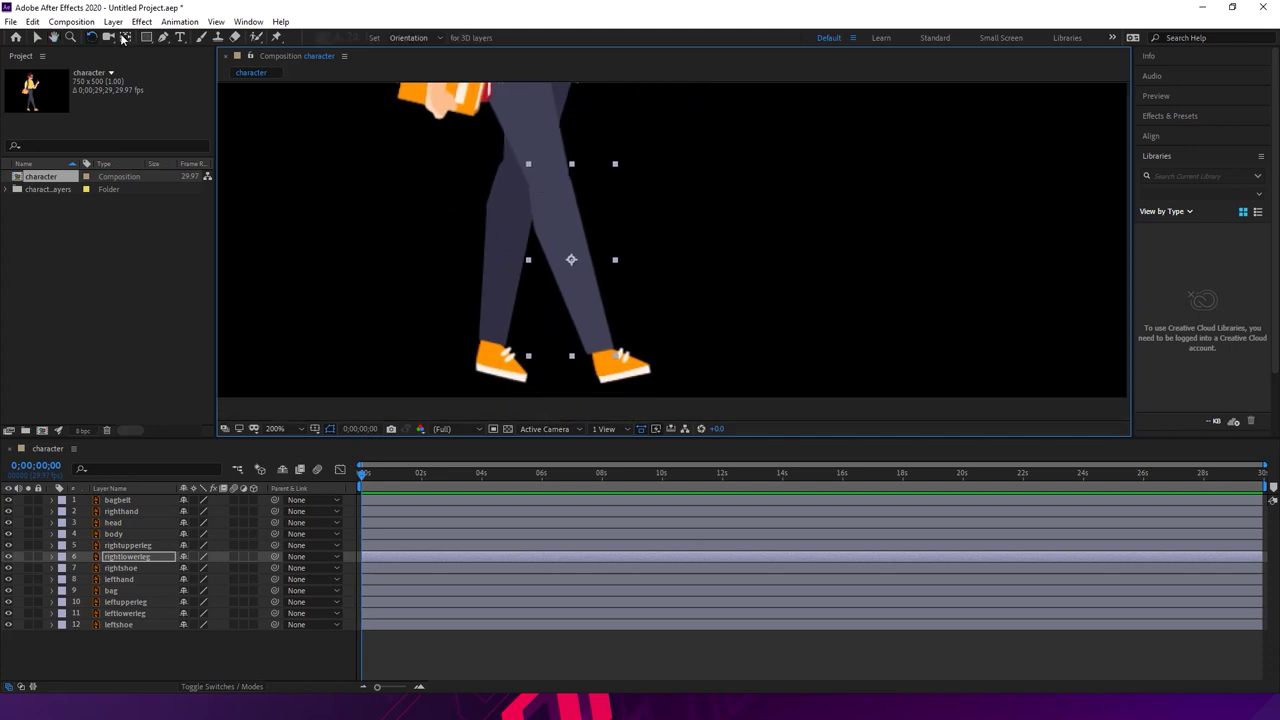
left_click_drag(571, 262, 560, 182)
- Shift the rightlowerleg anchor point slightly toward the back of the knee, undoing the test rotations made before and after
left_click(91, 37)
left_click_drag(572, 302, 356, 250)
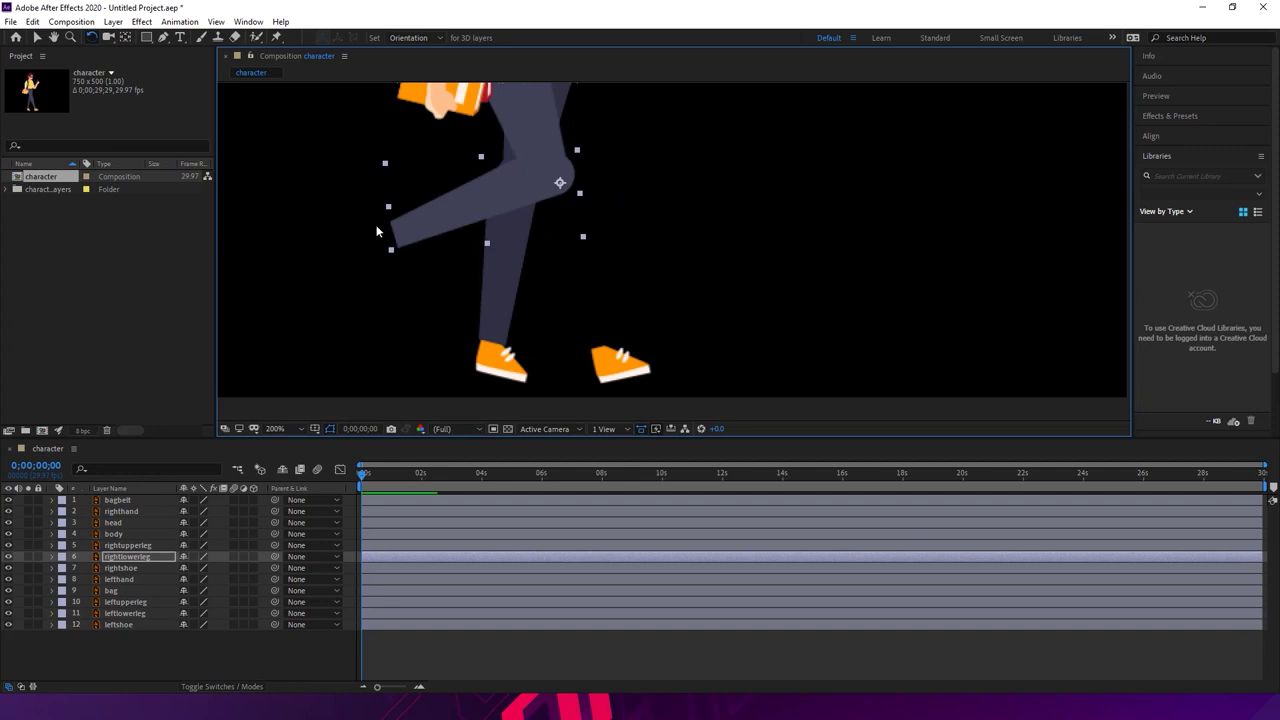
key("ctrl+z")
left_click(125, 37)
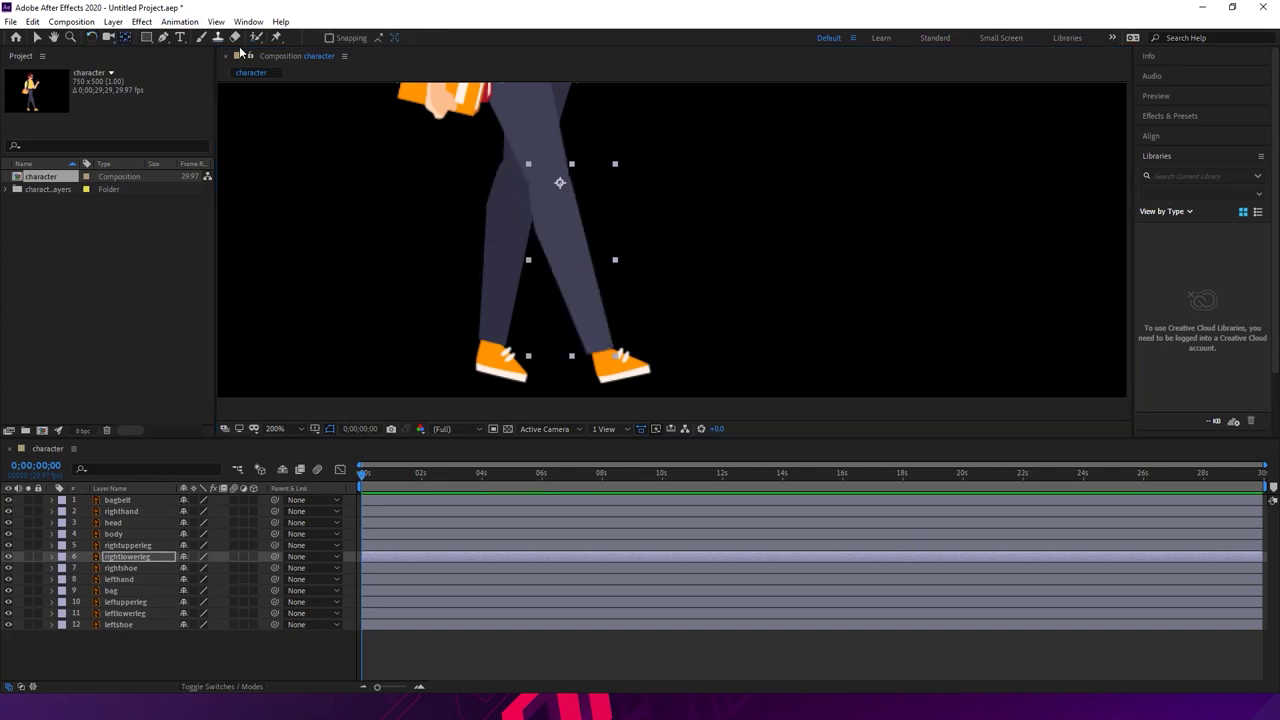
left_click_drag(568, 188, 553, 185)
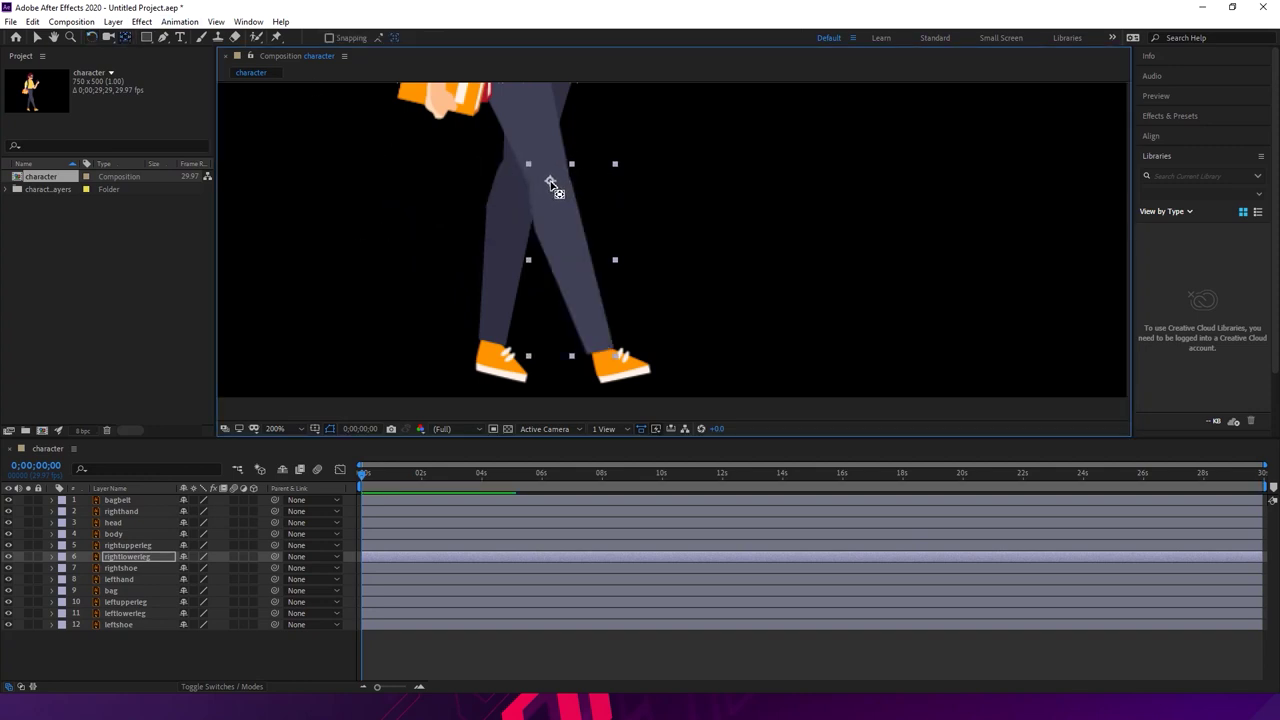
left_click(95, 38)
left_click_drag(587, 298, 294, 213)
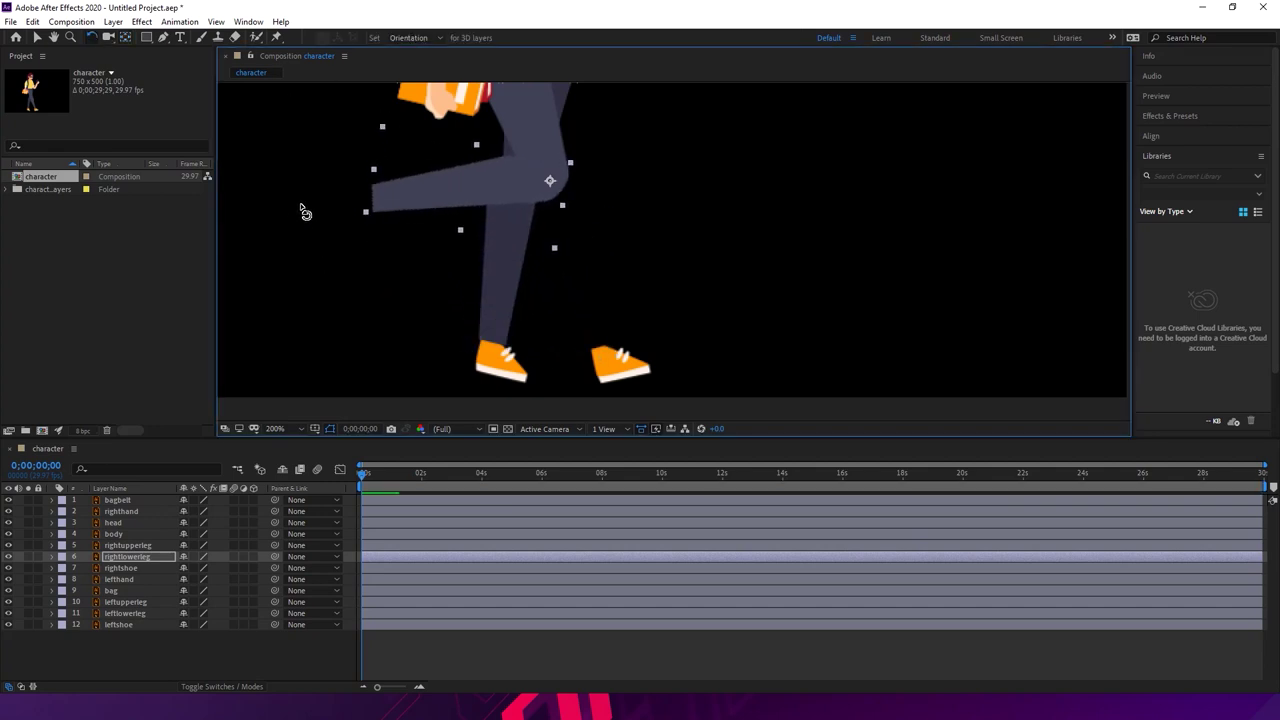
key("ctrl+z")
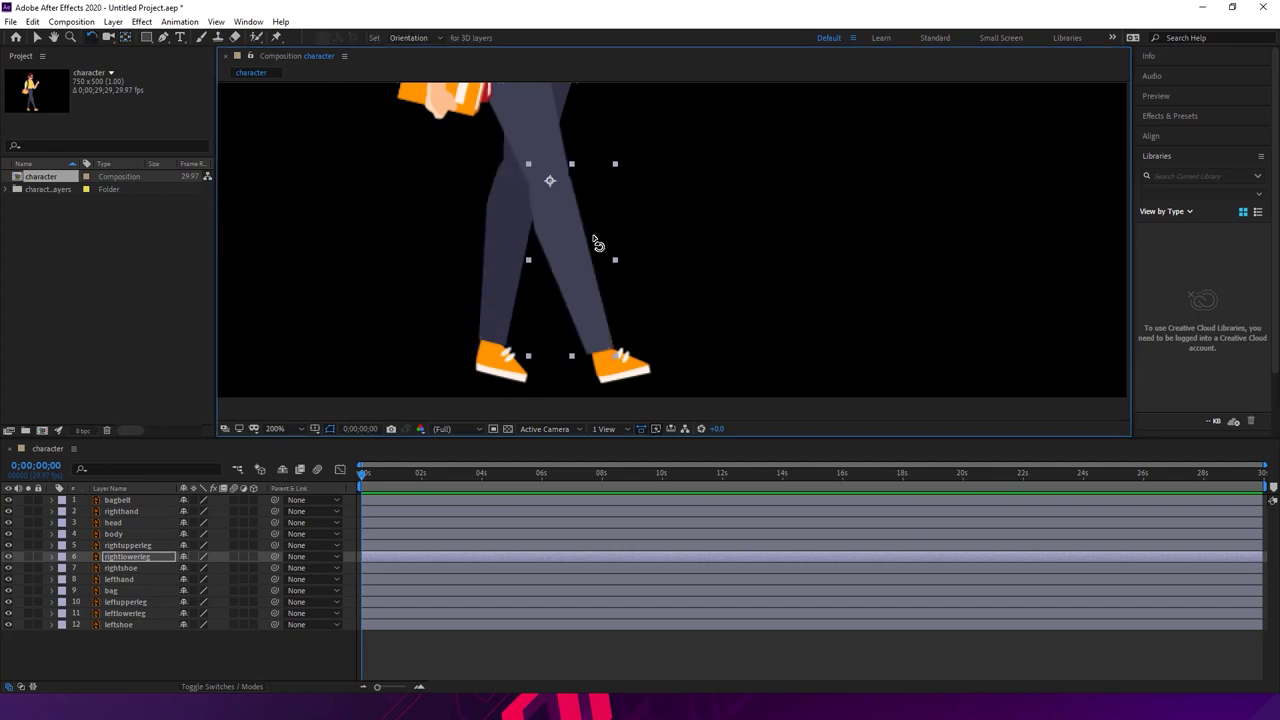
- Move the rightshoe layer's anchor point to the ankle, test-rotate the shoe and undo the rotation
left_click(617, 368)
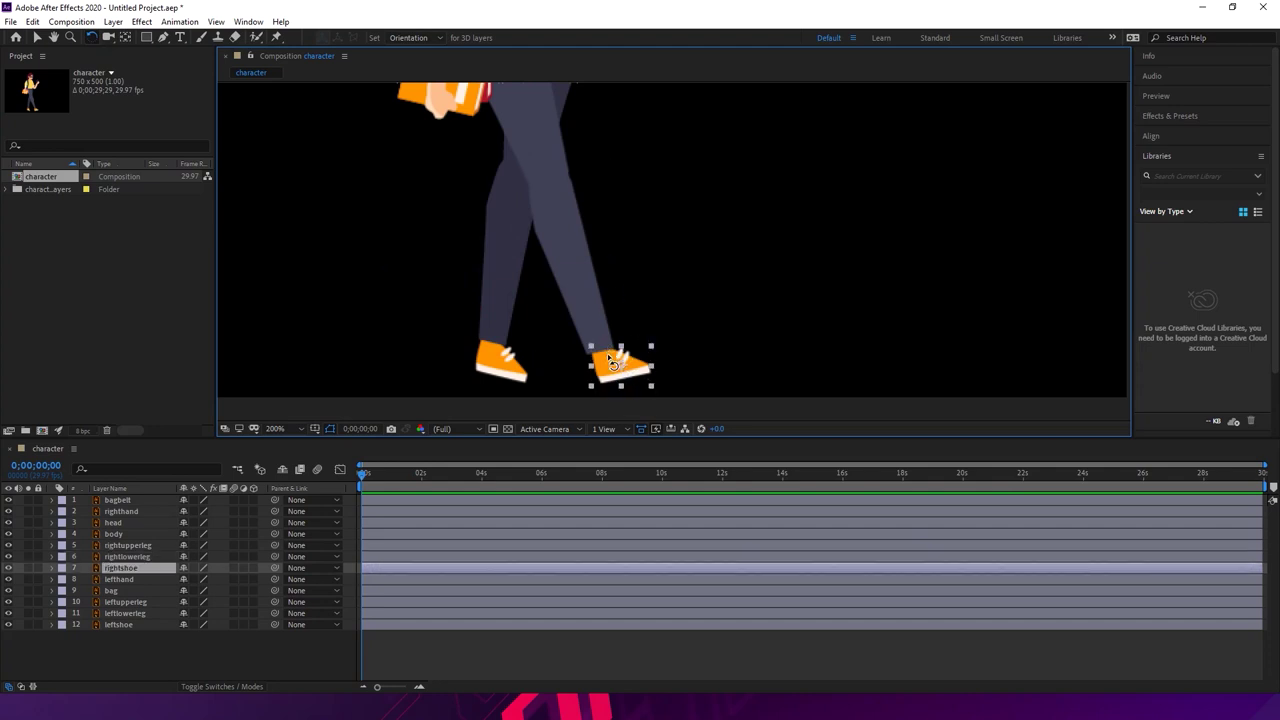
left_click(126, 38)
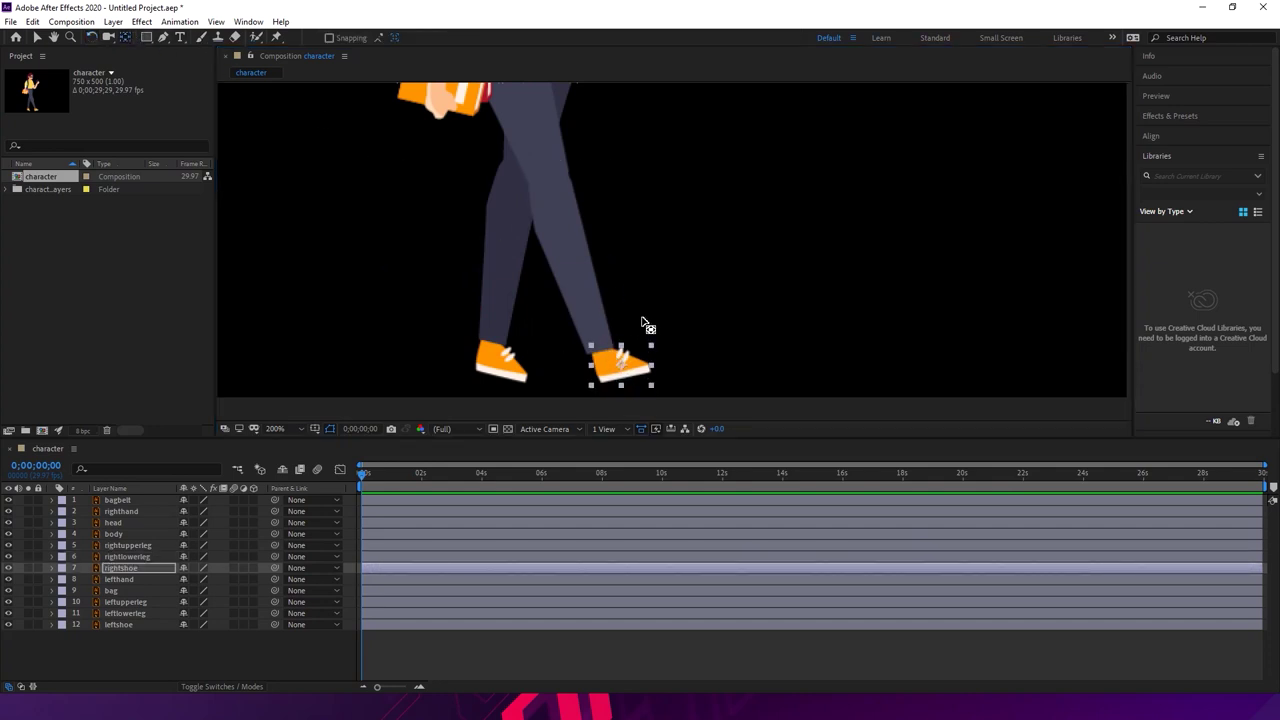
left_click_drag(621, 364, 597, 346)
left_click(91, 37)
left_click_drag(615, 368, 613, 402)
left_click_drag(632, 378, 640, 354)
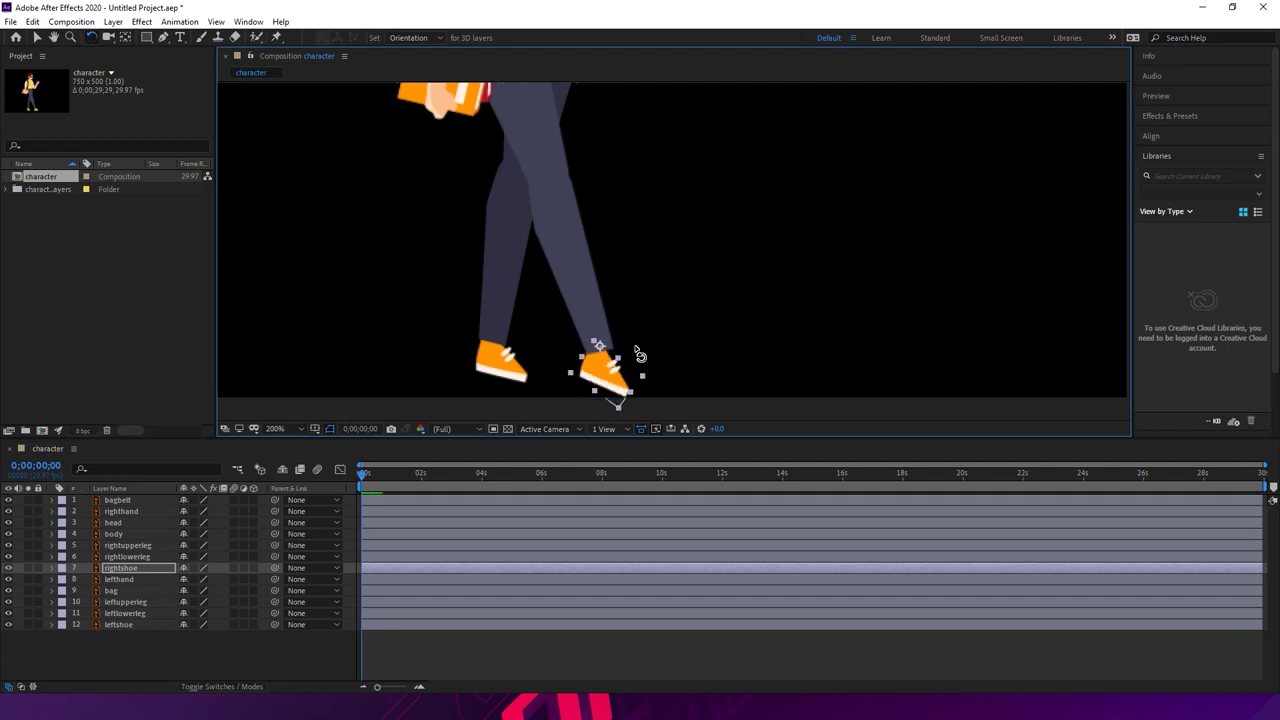
key("ctrl+z")
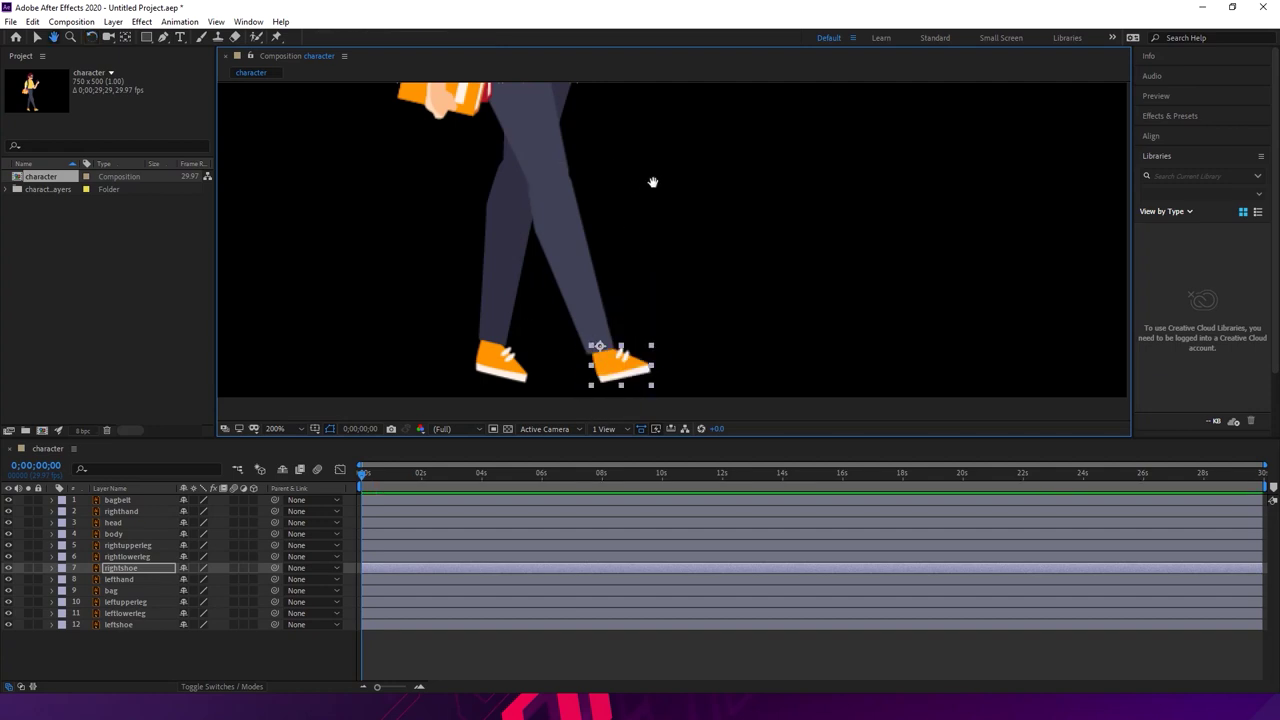
- Move the leftupperleg layer's anchor point up to the waistline at the shirt hem and test-rotate the leg
left_click_drag(652, 183, 637, 303)
left_click(550, 212)
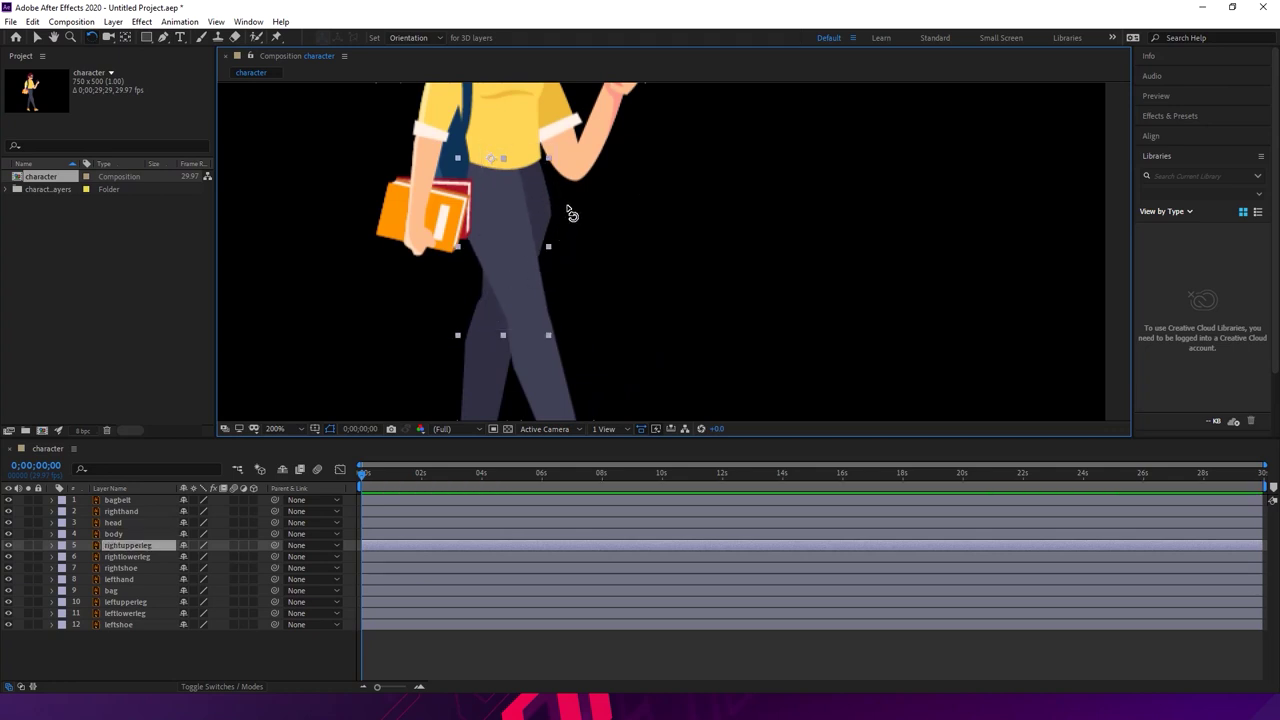
left_click(598, 206)
left_click(553, 188)
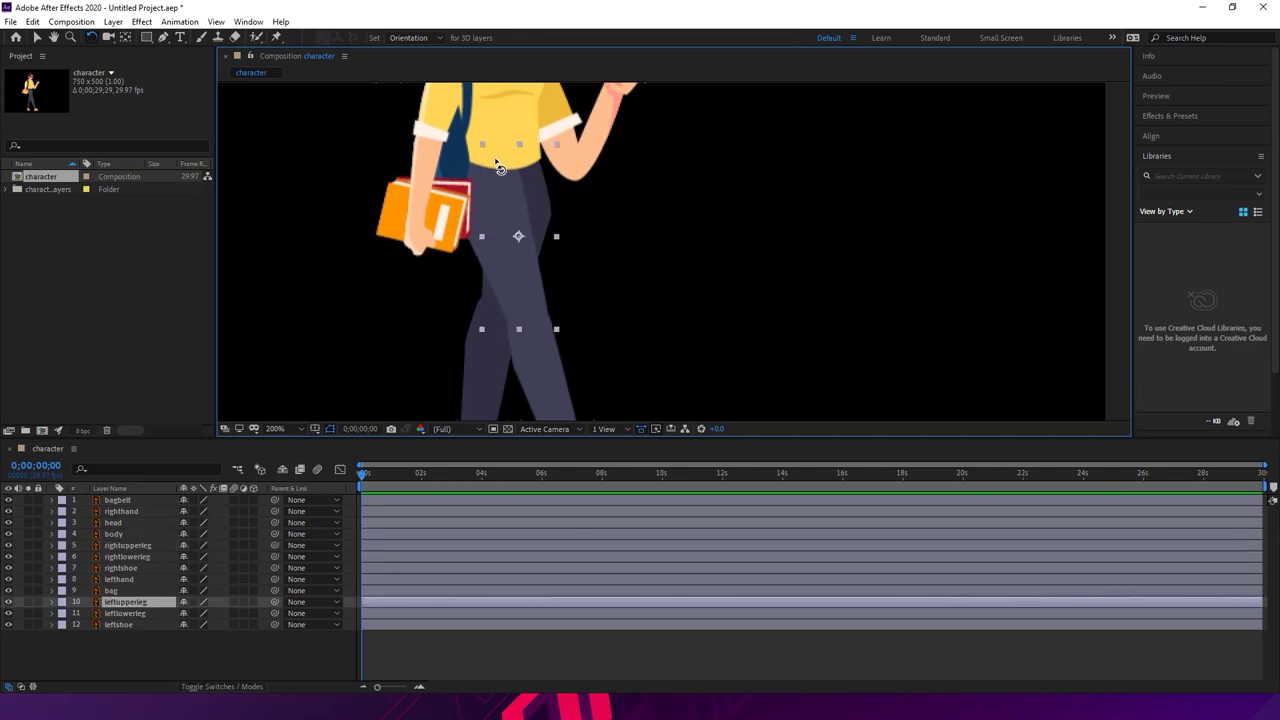
left_click(125, 37)
left_click_drag(510, 232, 530, 164)
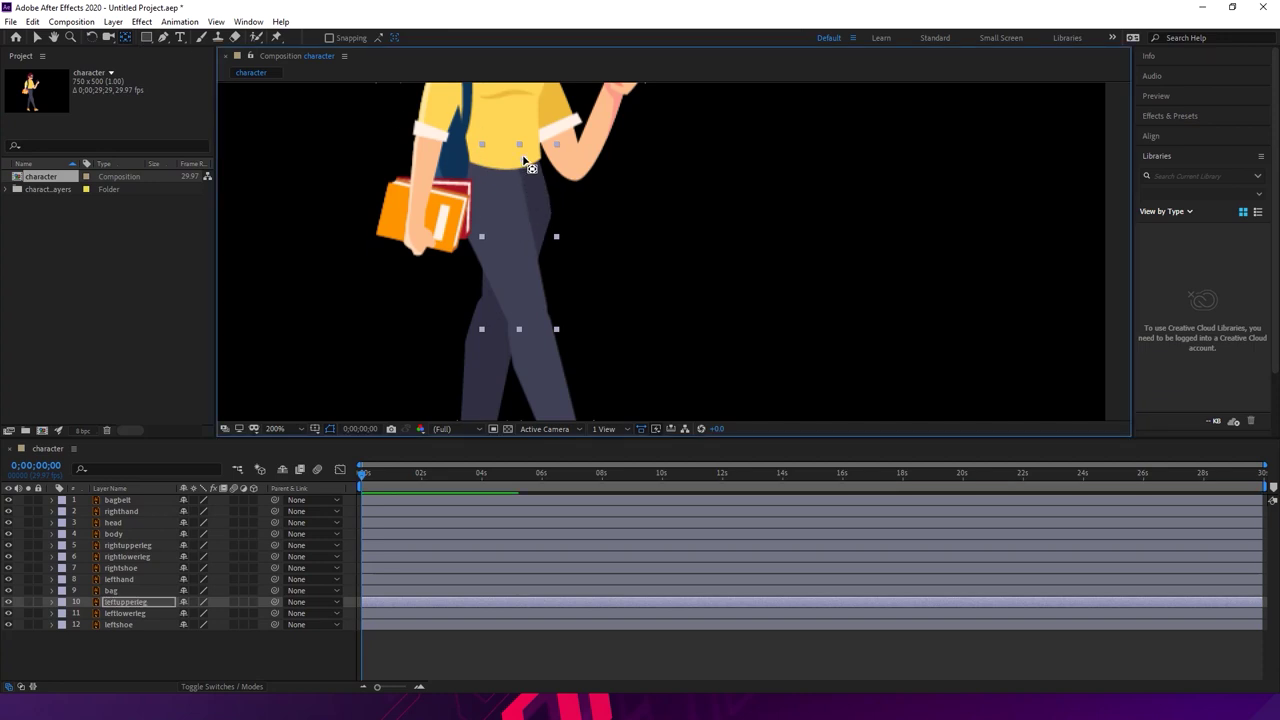
left_click(91, 37)
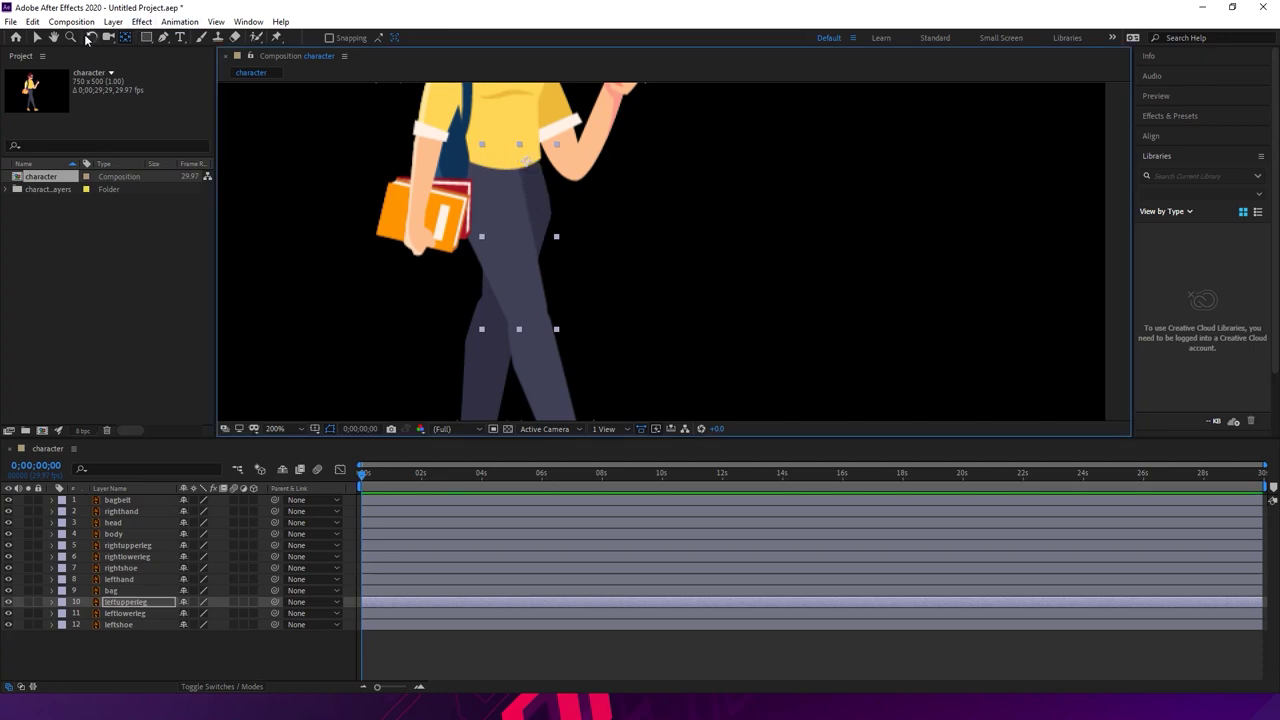
left_click_drag(543, 223, 567, 250)
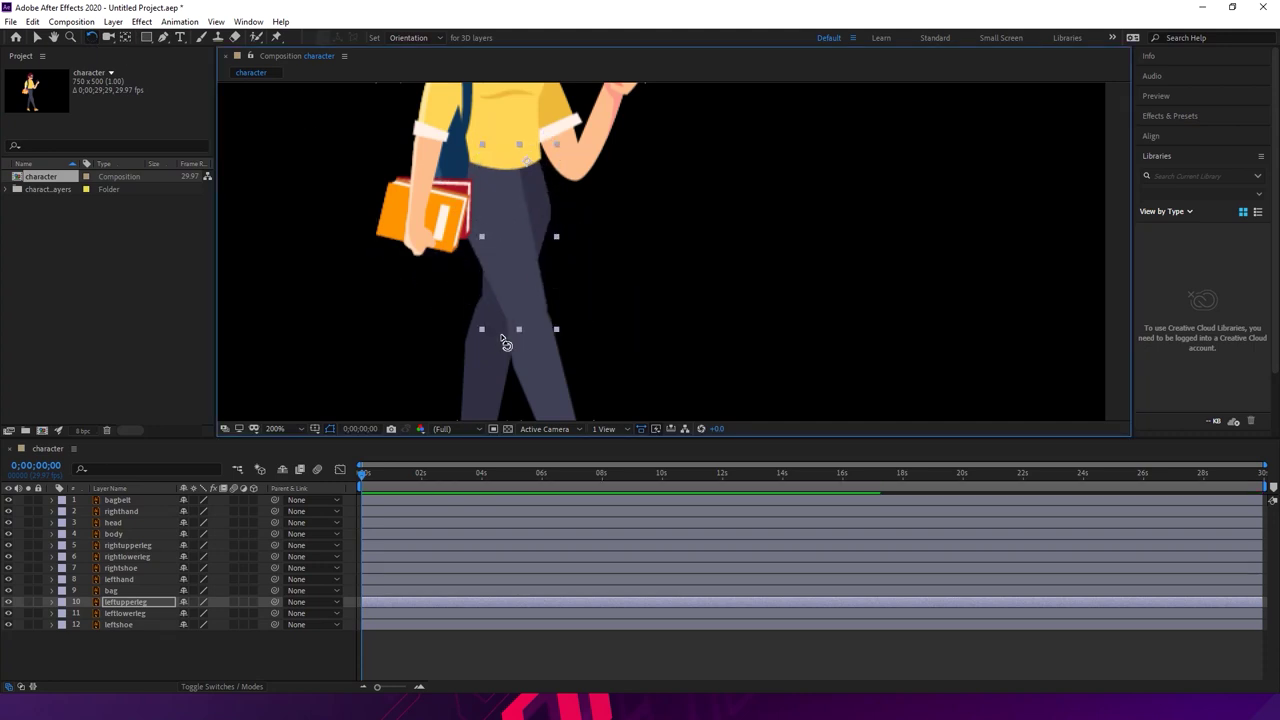
- Move the leftlowerleg layer's anchor point from its center up to the knee
left_click(485, 372)
left_click(127, 38)
left_click_drag(489, 390, 508, 216)
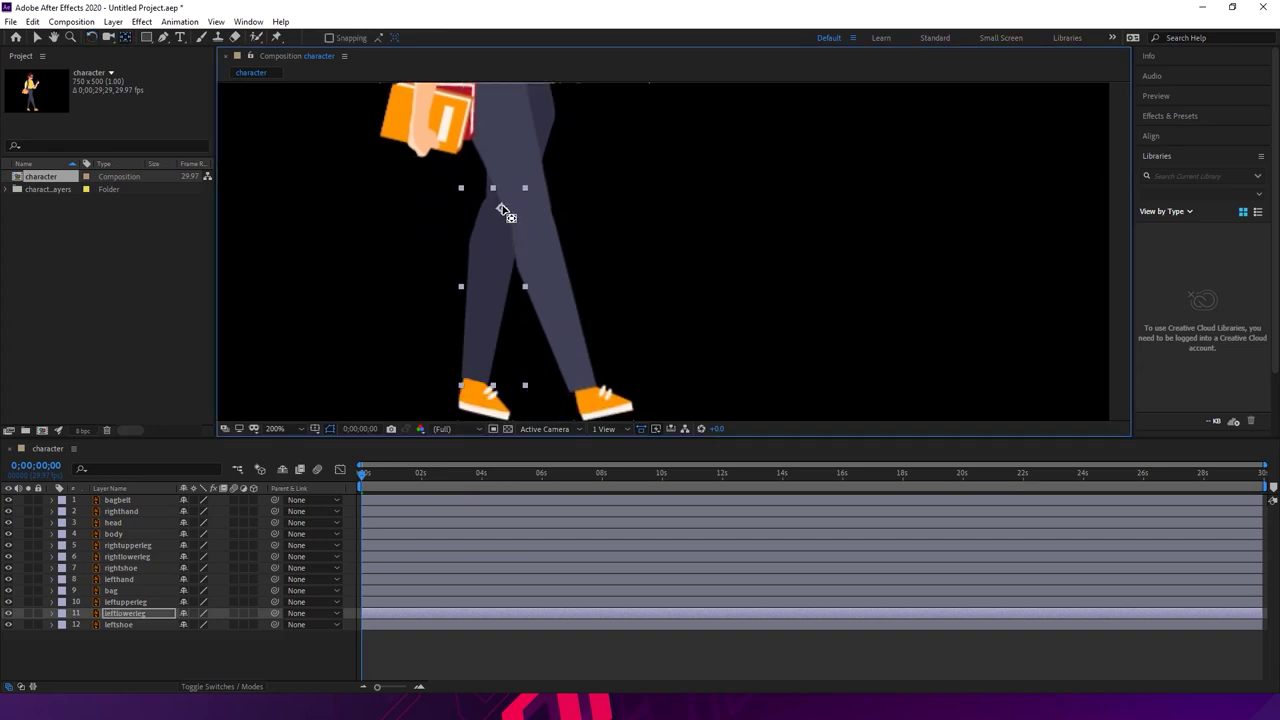
- Hide the rightupperleg layer, nudge the leftlowerleg anchor point toward the front of the knee, and undo the test rotation
left_click(543, 216)
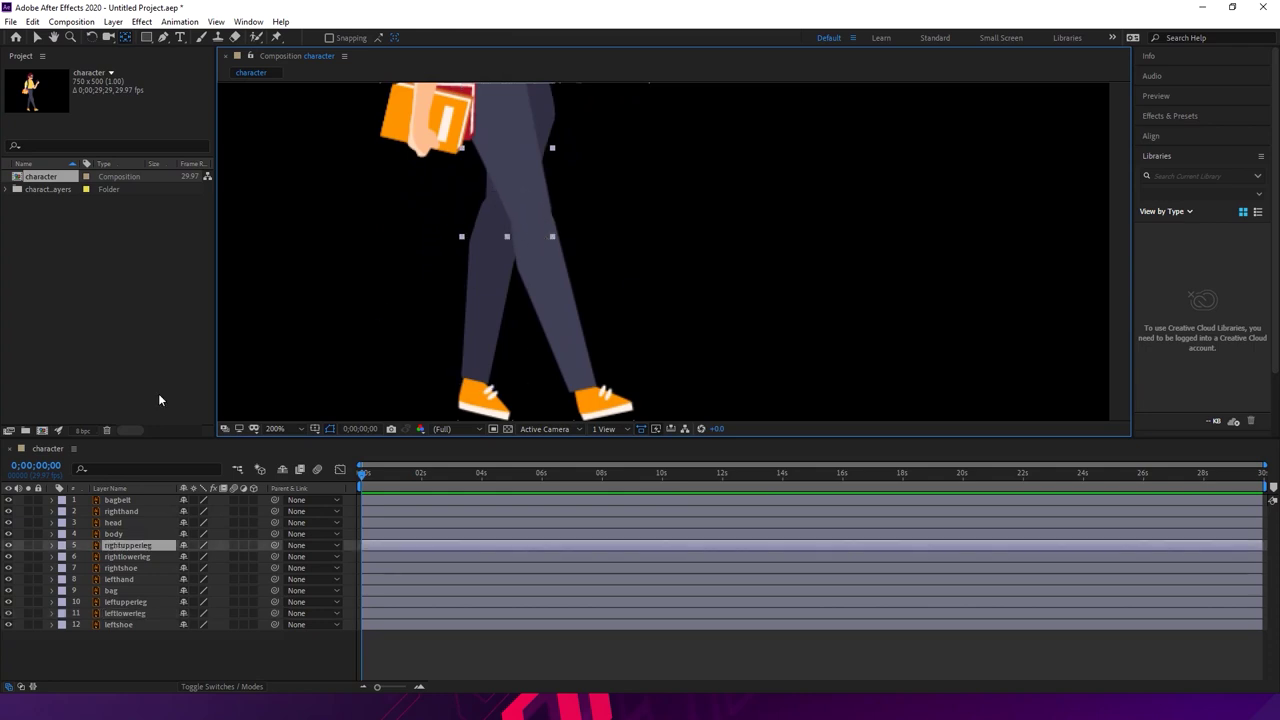
left_click(500, 287)
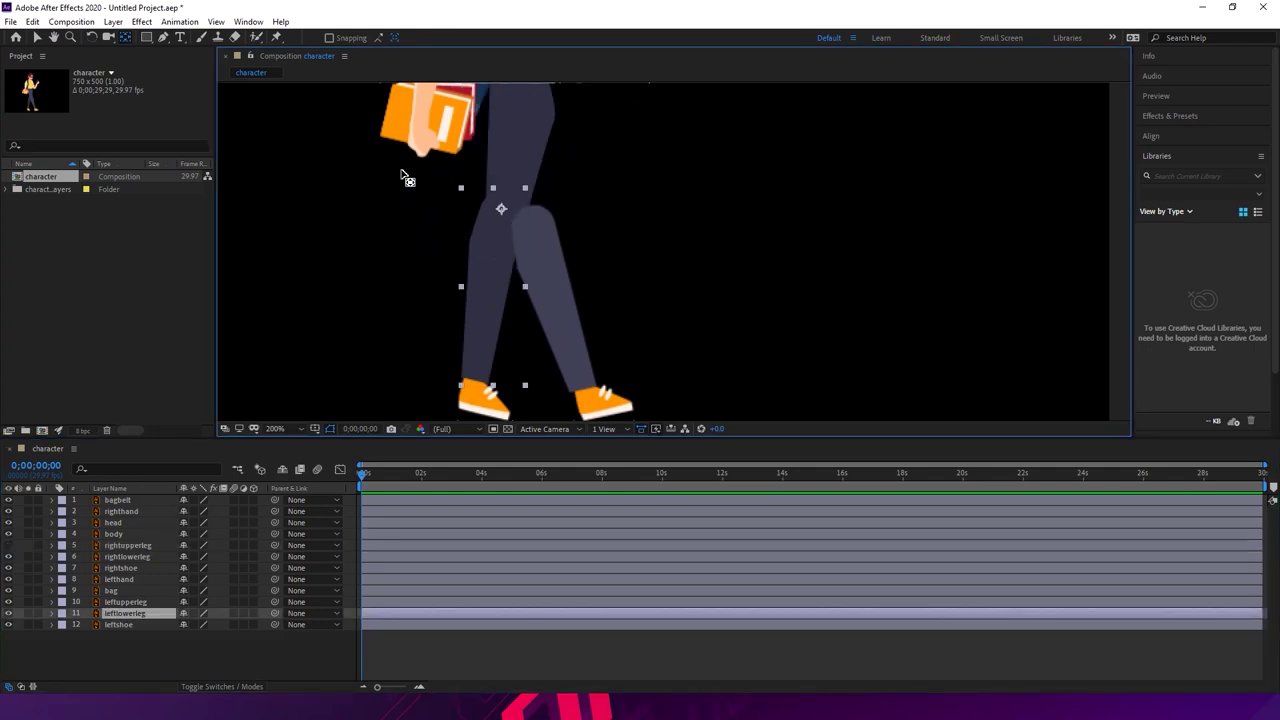
key("Return")
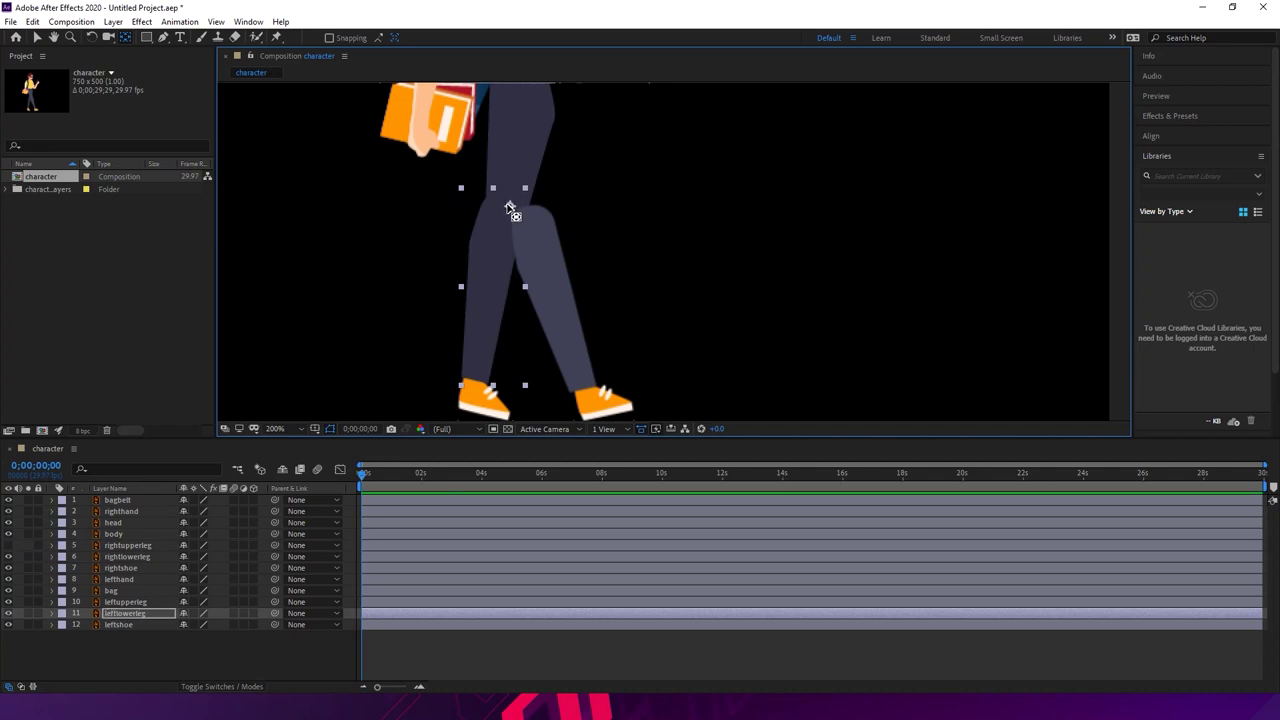
key("w")
left_click_drag(467, 317, 322, 221)
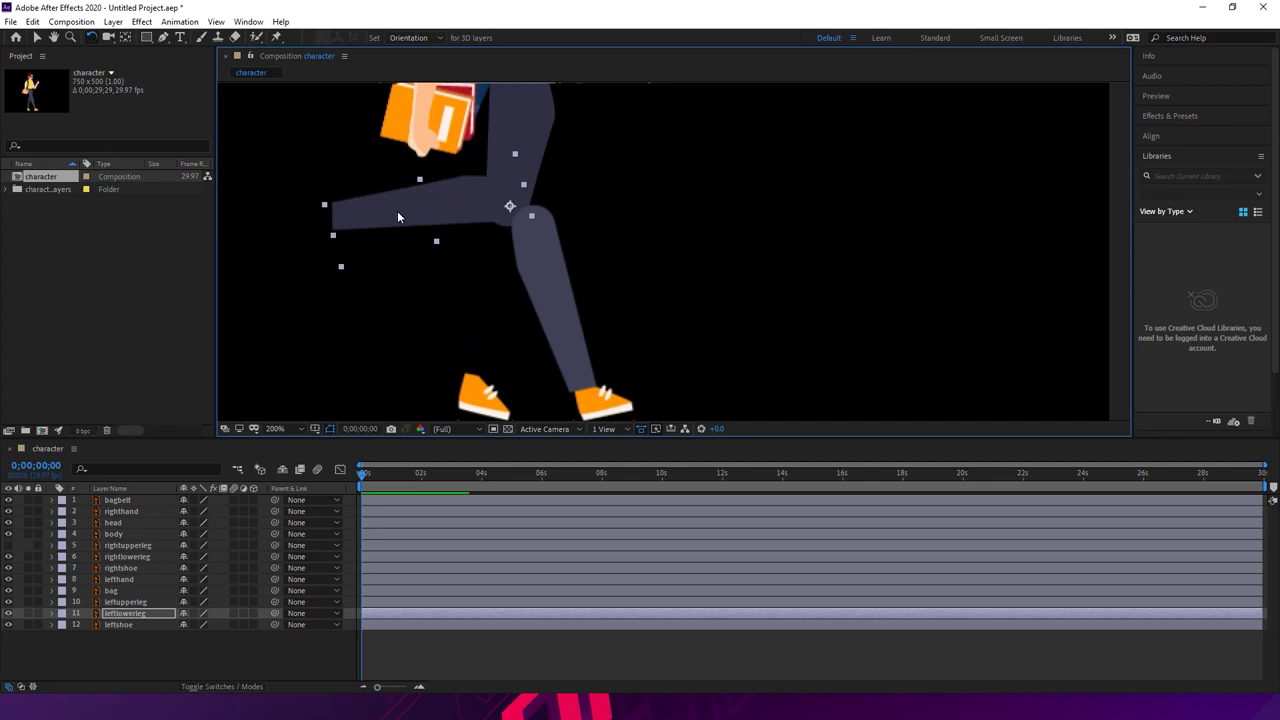
key("ctrl+z")
- Deselect all layers and hide the rightlowerleg layer to expose the left knee
left_click(125, 37)
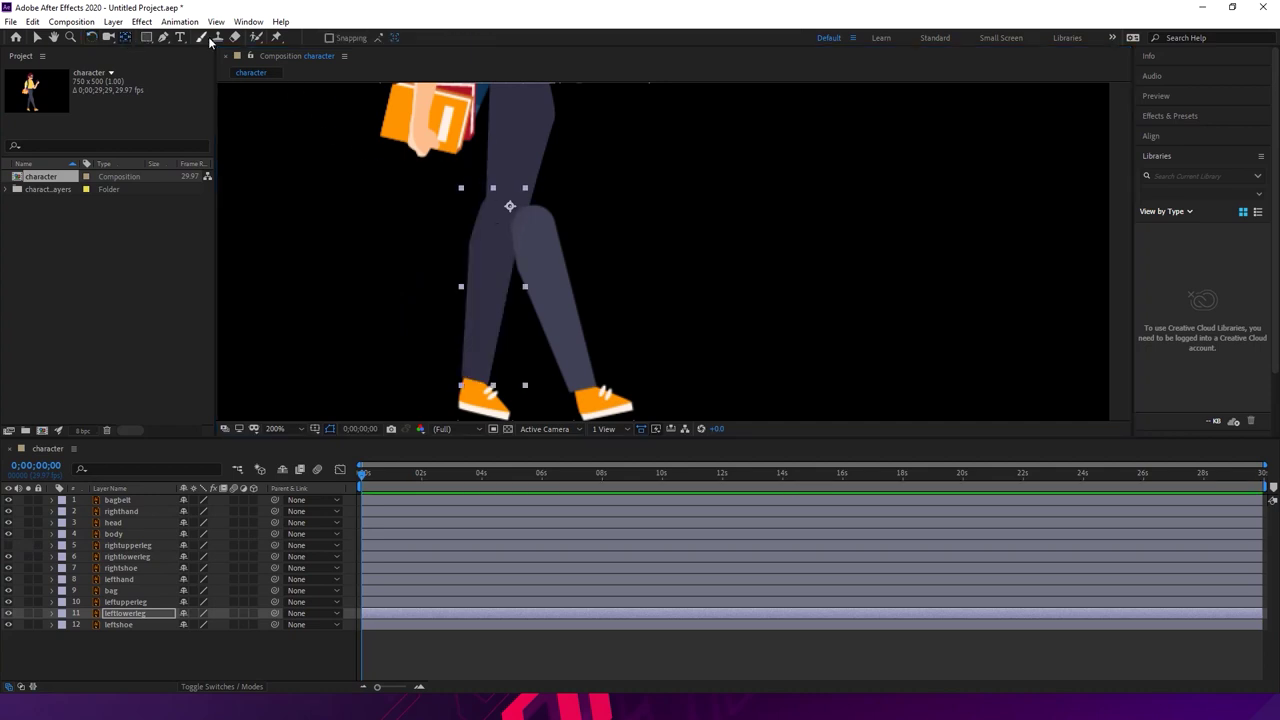
left_click(549, 260)
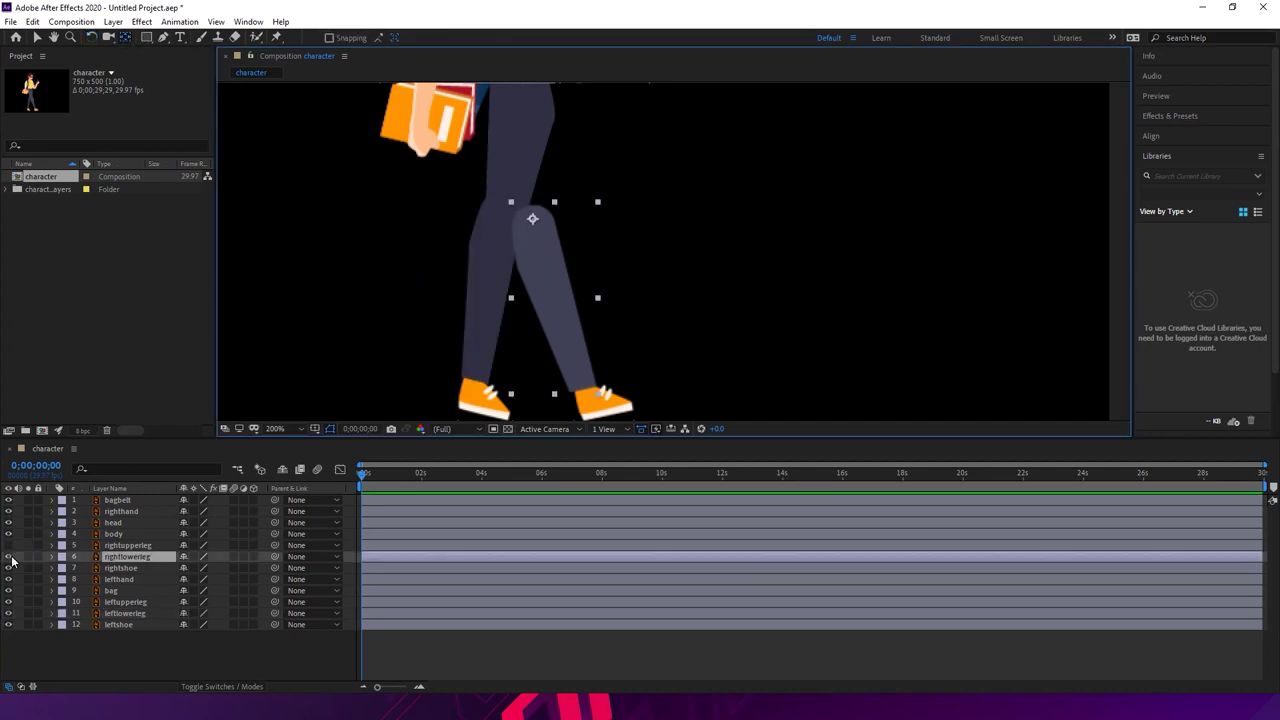
key("ctrl+shift+a")
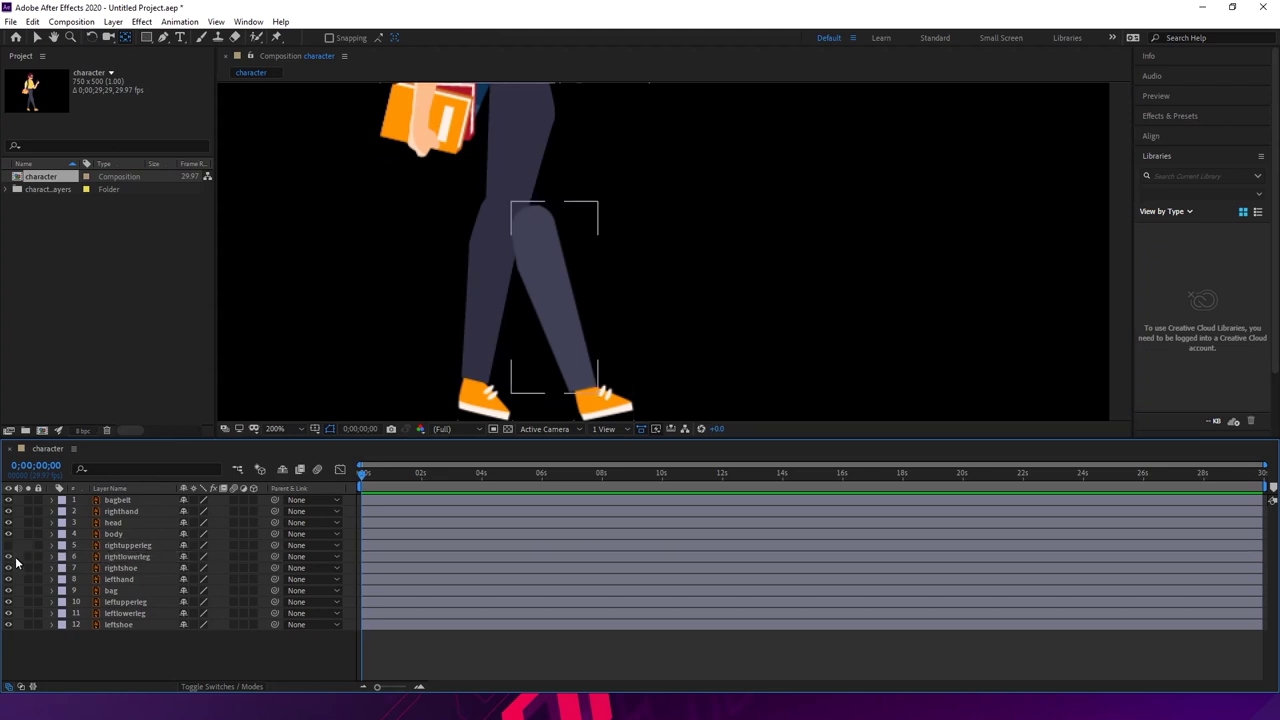
left_click(8, 557)
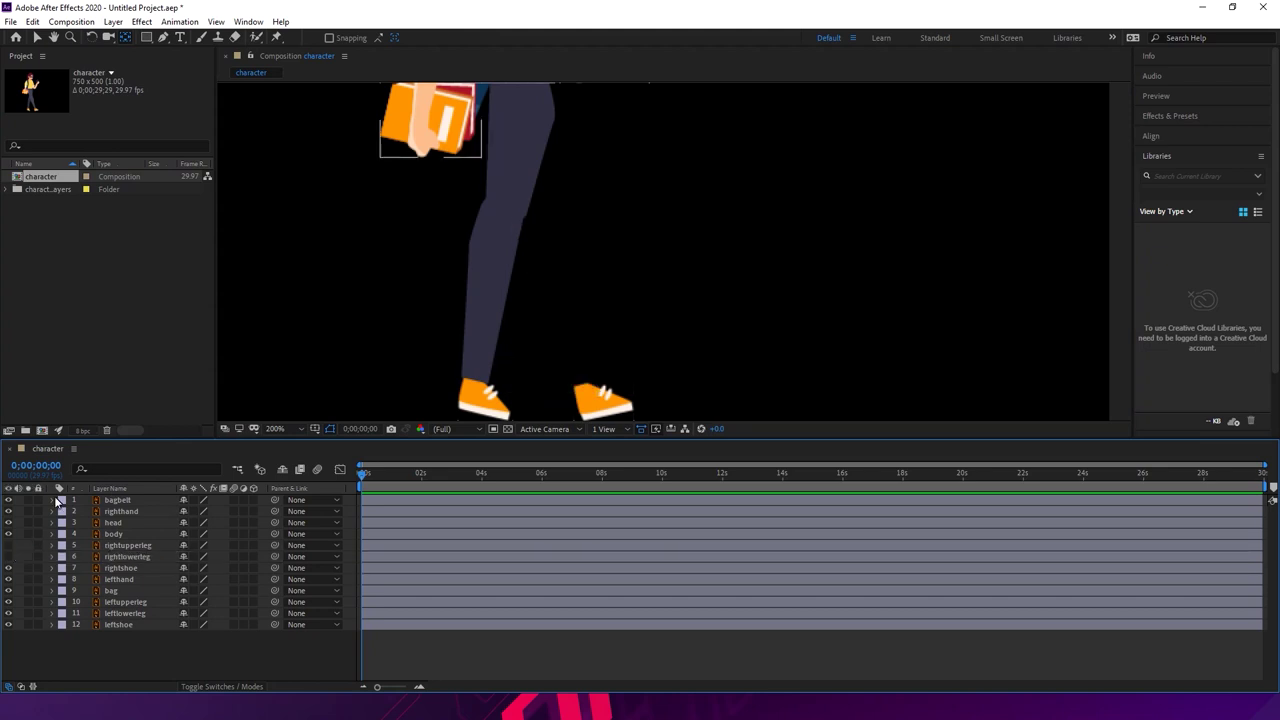
- Shift the leftlowerleg anchor point slightly back toward the middle of the knee and test-rotate the lower leg
left_click(503, 248)
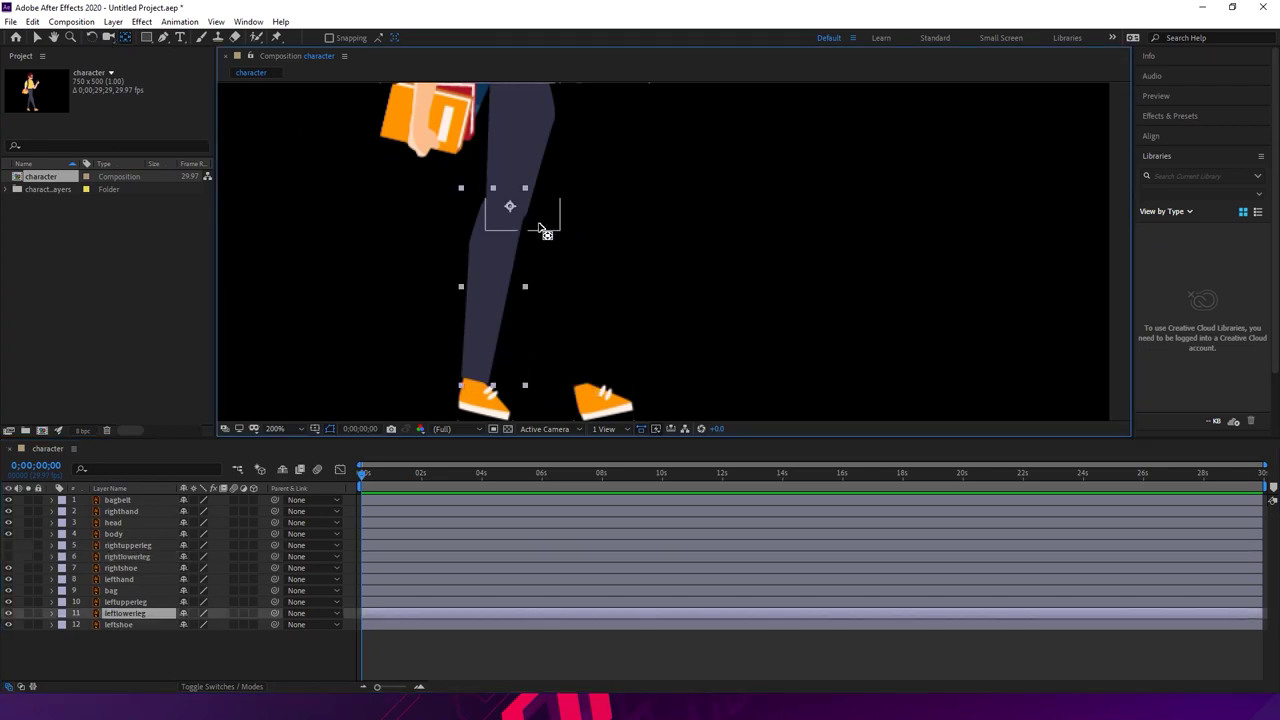
left_click_drag(512, 209, 504, 209)
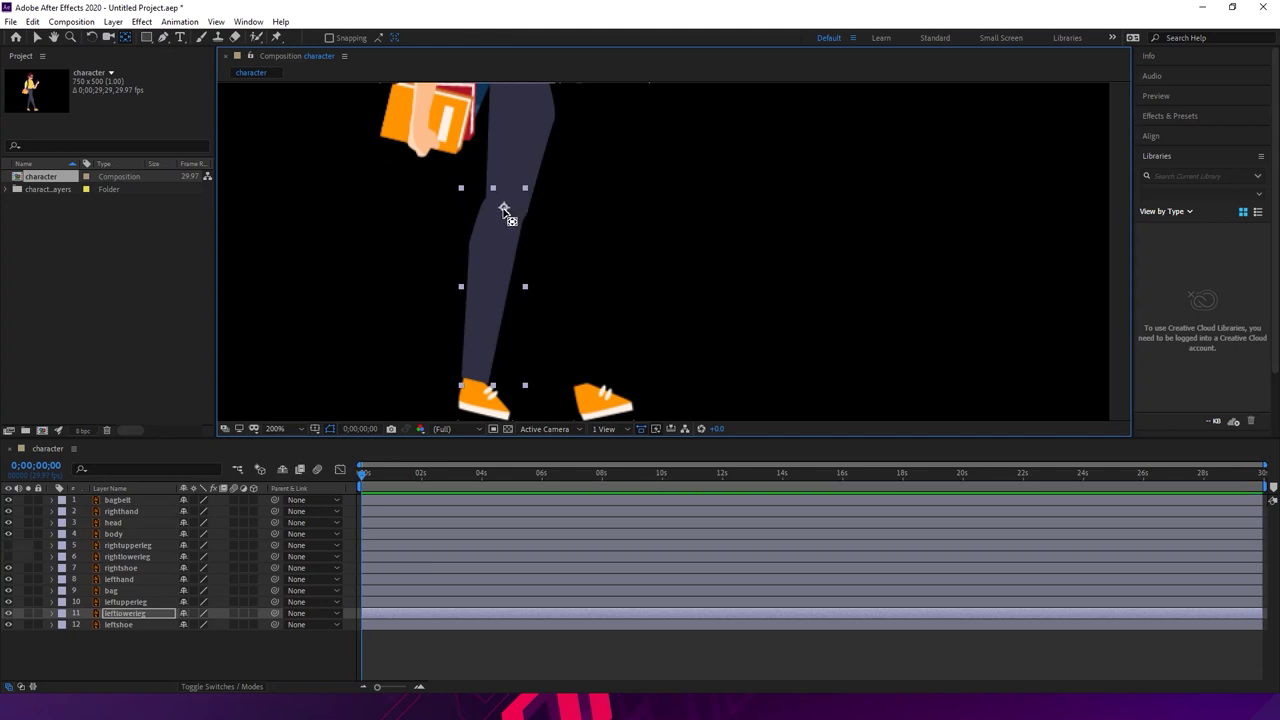
key("w")
left_click_drag(505, 284, 404, 265)
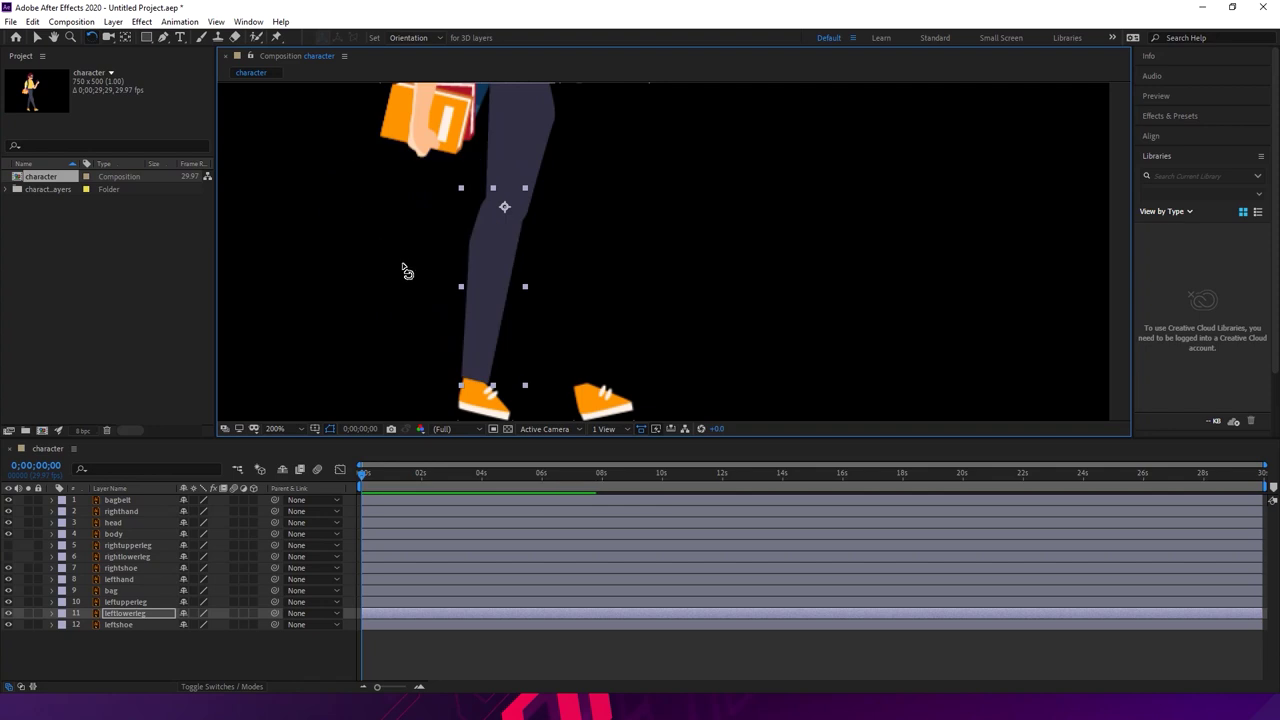
left_click_drag(490, 337, 455, 295)
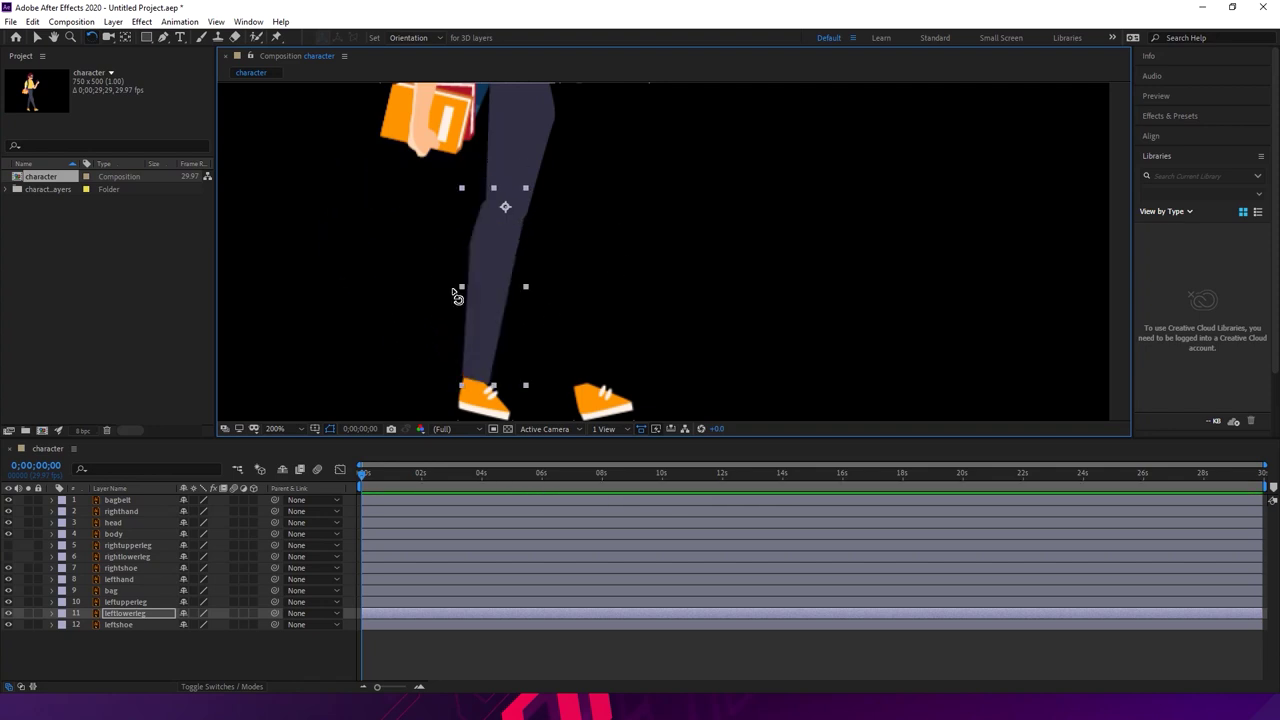
- Move the leftshoe layer's anchor point up to the ankle
left_click(482, 402)
key("y")
left_click_drag(487, 402, 474, 382)
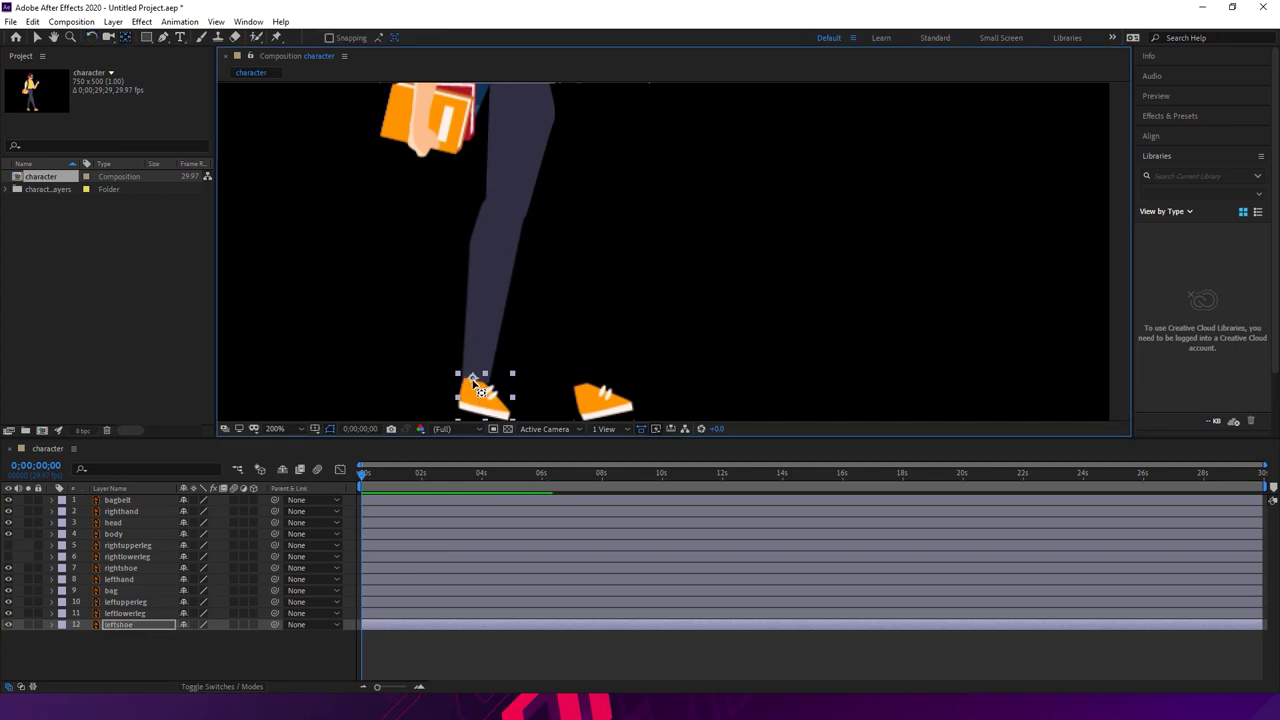
- Move the righthand layer's anchor point up to the shoulder and test-rotate the arm holding the books
left_click(614, 271)
left_click_drag(606, 137, 582, 319)
left_click(430, 306)
left_click_drag(425, 278, 436, 176)
left_click(91, 38)
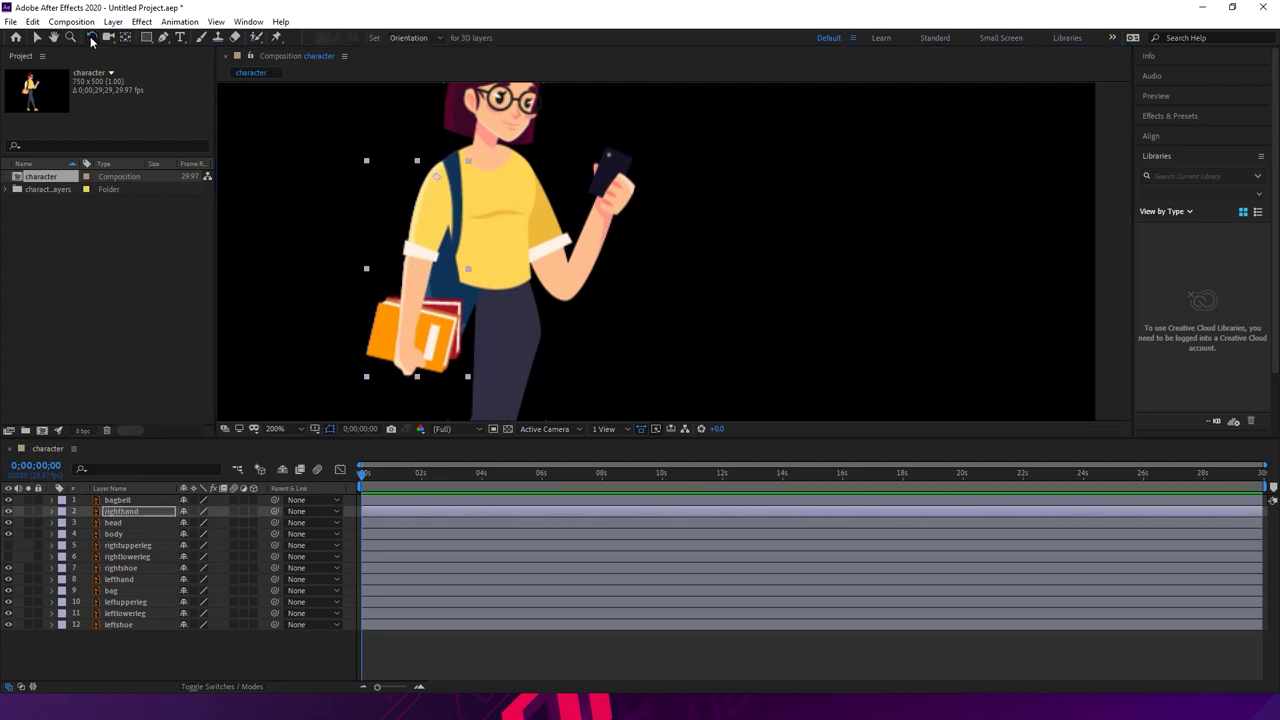
left_click_drag(421, 327, 428, 386)
- Move the lefthand layer's anchor point to the shoulder and test-rotate the arm holding the phone
left_click(591, 298)
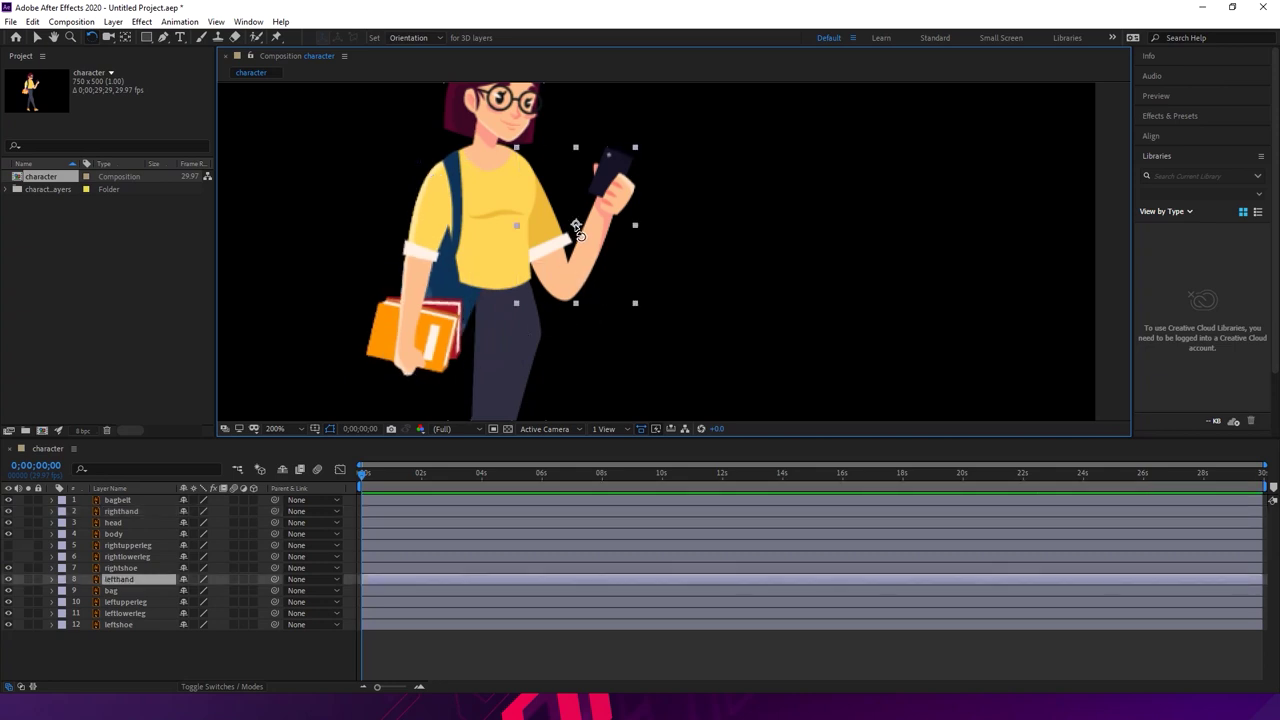
key("y")
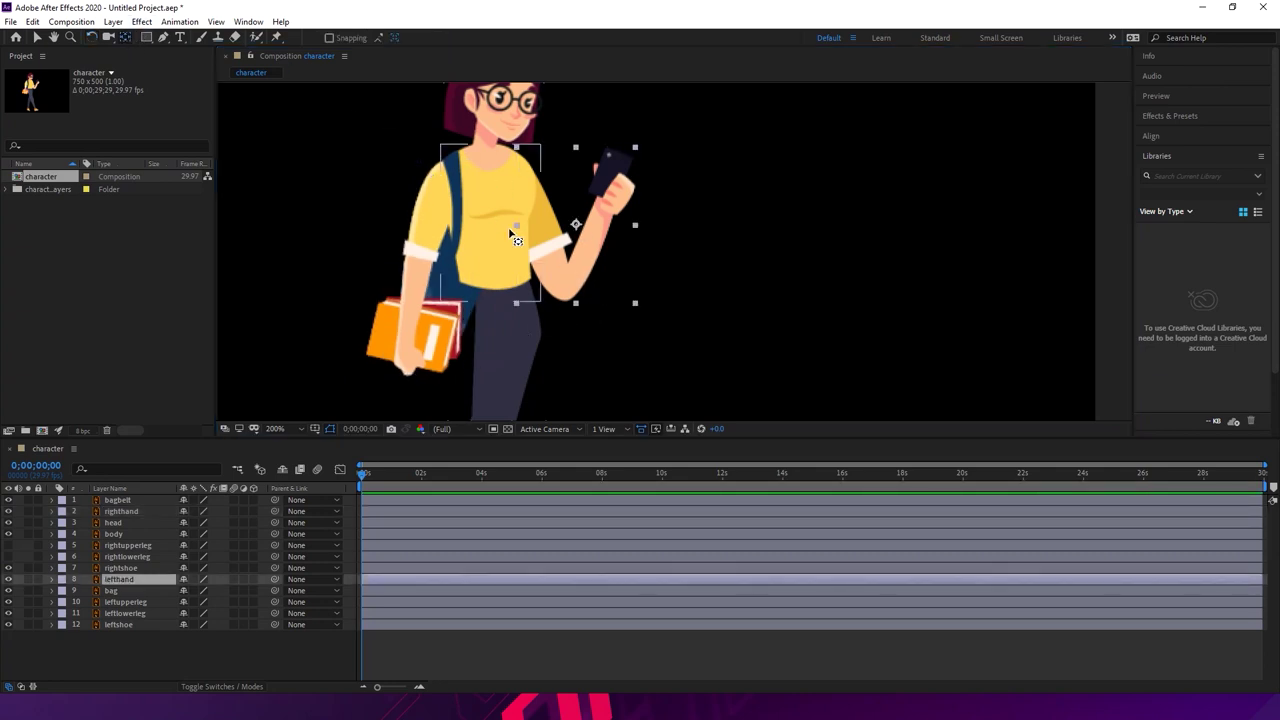
left_click_drag(577, 228, 541, 221)
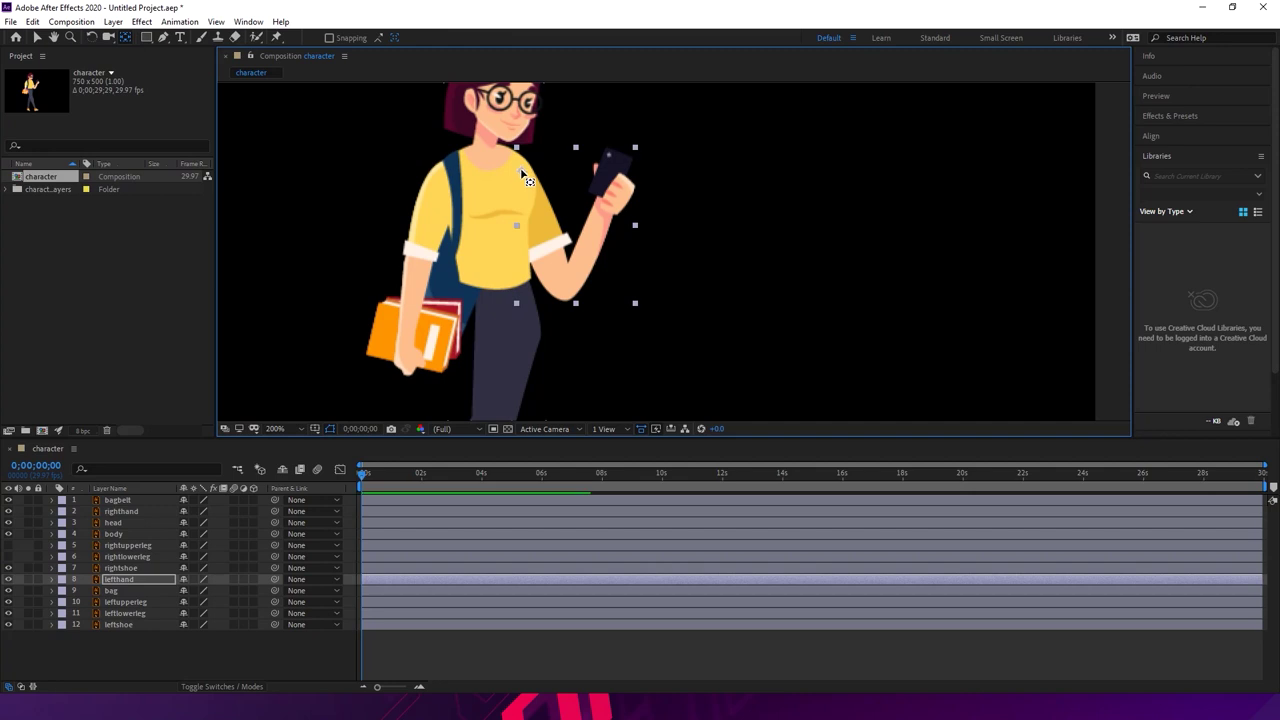
left_click(91, 37)
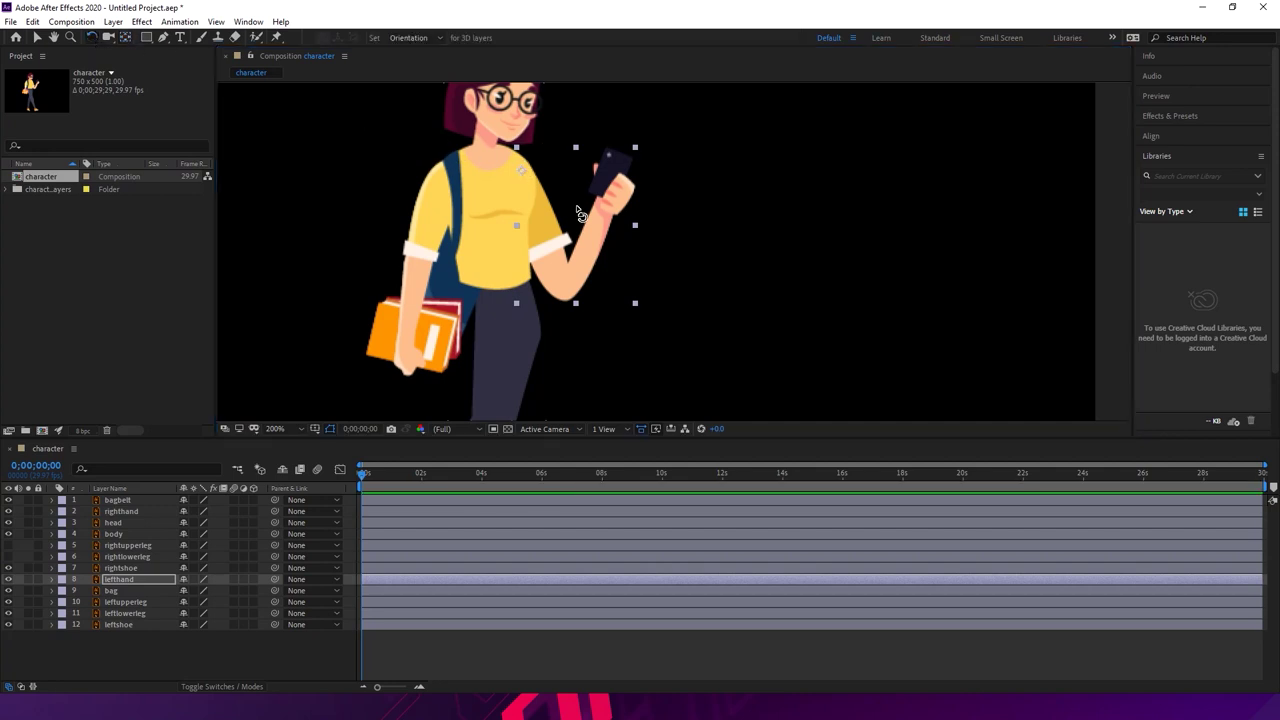
mouse_move(599, 260)
left_mouse_down()
mouse_move(617, 246)
mouse_move(594, 289)
mouse_move(600, 280)
left_mouse_up()
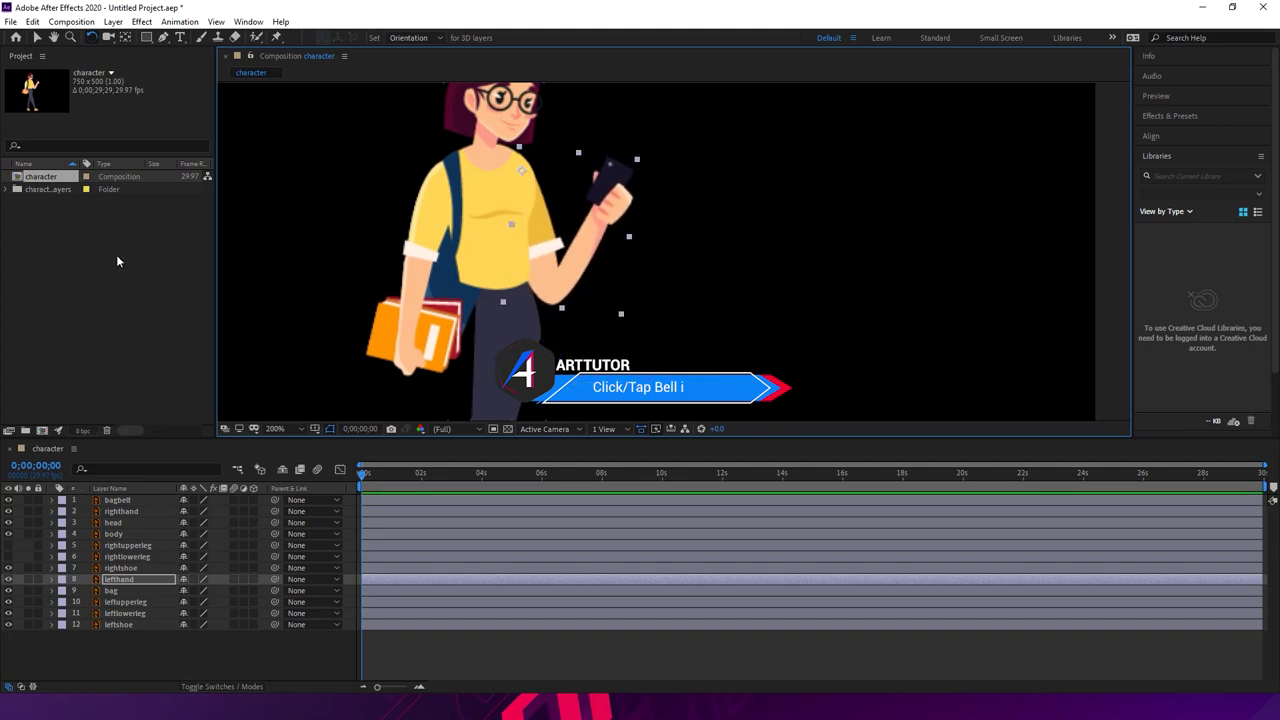
- Move the lefthand layer below leftshoe in the layer stack and rotate the arm back to its original pose
left_click_drag(147, 585, 157, 645)
mouse_move(593, 270)
left_mouse_down()
mouse_move(608, 254)
mouse_move(587, 286)
mouse_move(604, 258)
left_mouse_up()
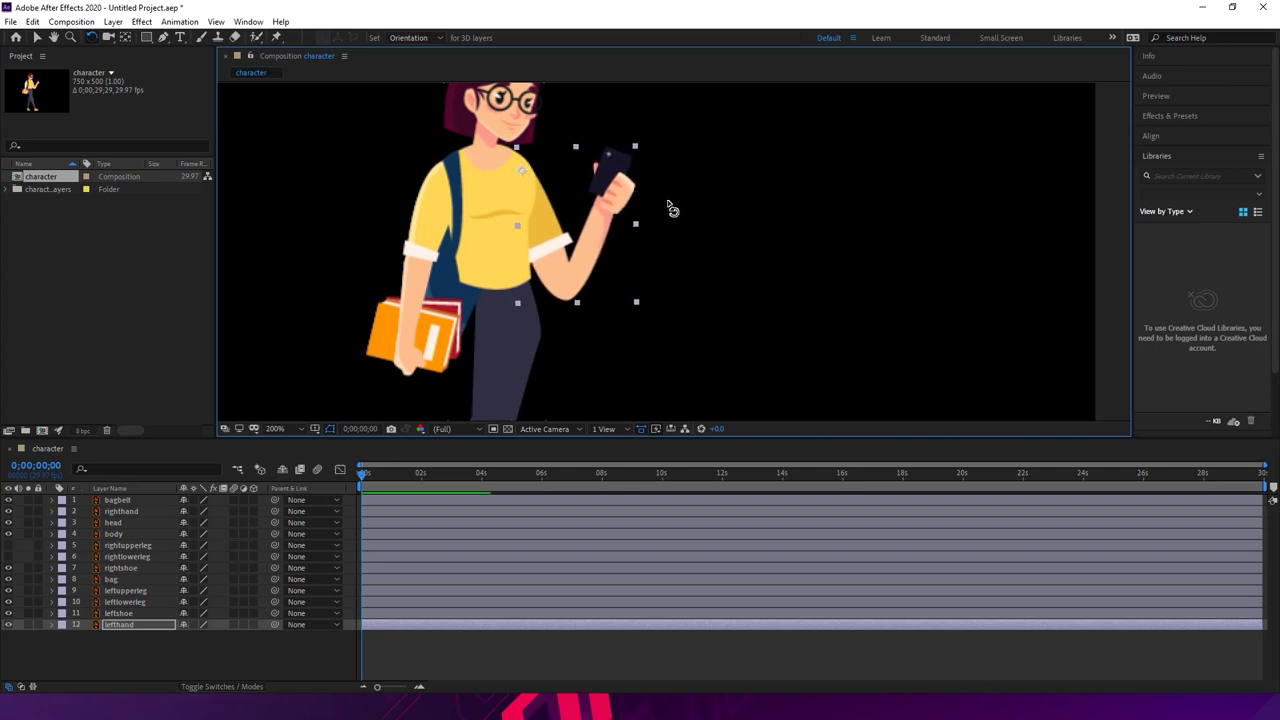
- Move the head layer's anchor point down to the neck and switch to the Rotation tool
left_click(513, 128)
left_click(126, 38)
left_click_drag(500, 106, 531, 162)
left_click(91, 37)
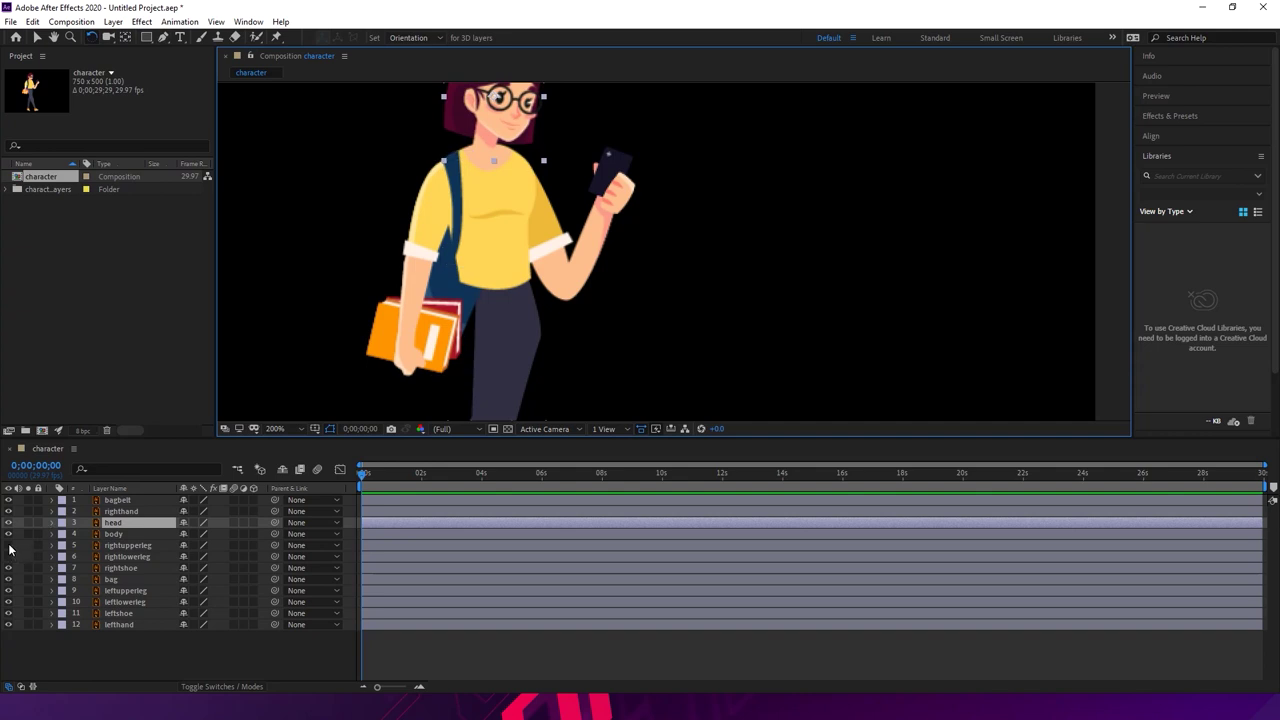
- Make the rightupperleg and rightlowerleg layers visible again and show the whole character at 100% with nothing selected
left_click_drag(12, 546, 16, 565)
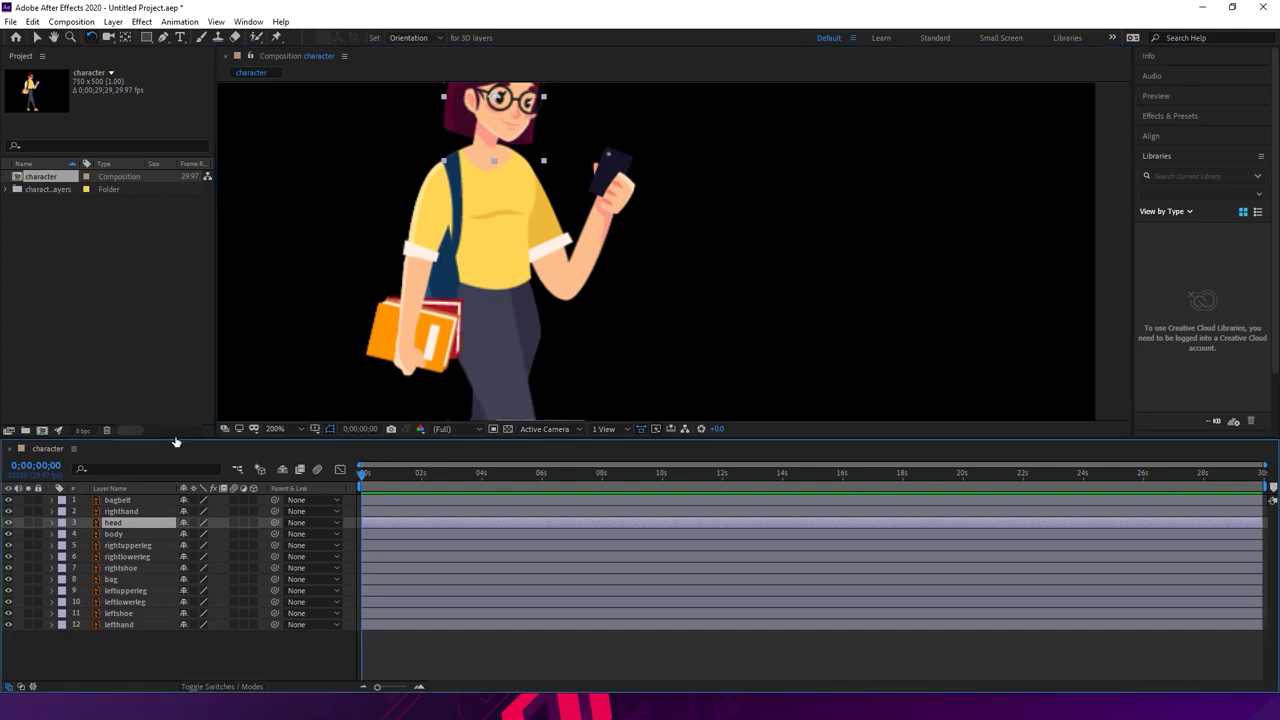
left_click(608, 352)
left_click_drag(623, 357, 602, 237)
key("comma")
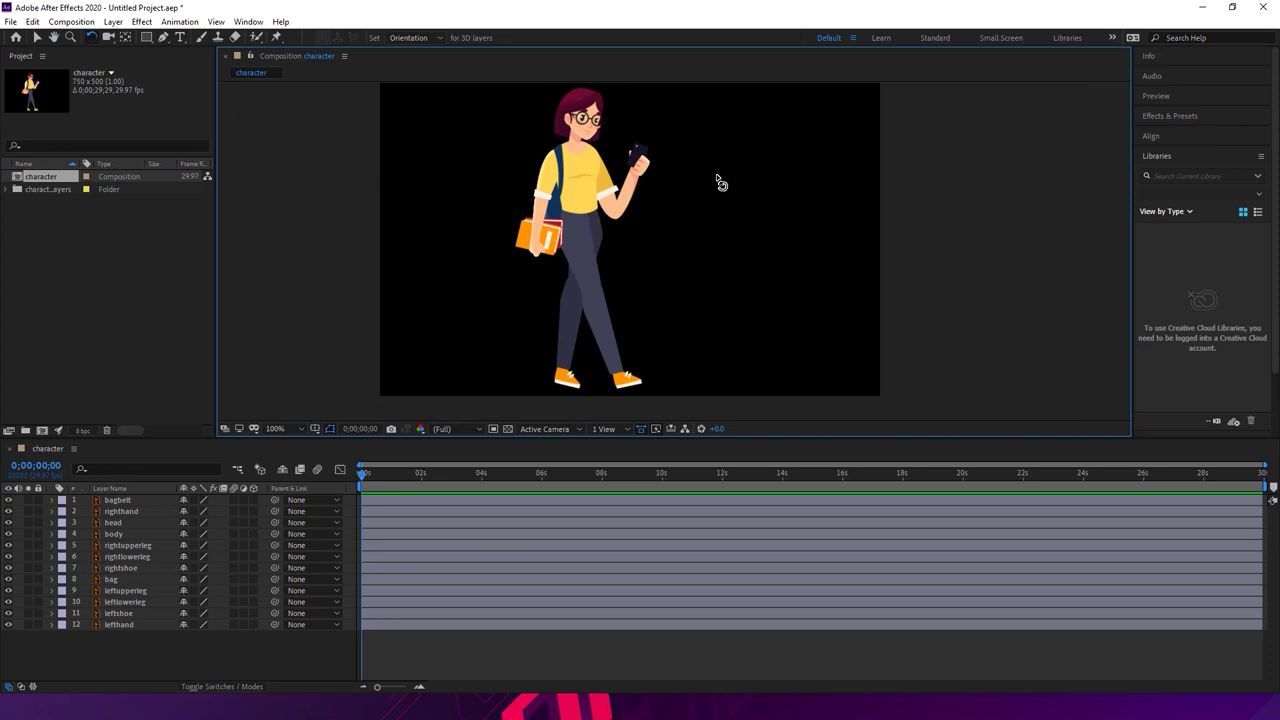
- Display the rulers around the composition view
mouse_move(709, 176)
left_mouse_down()
mouse_move(697, 214)
mouse_move(697, 188)
left_mouse_up()
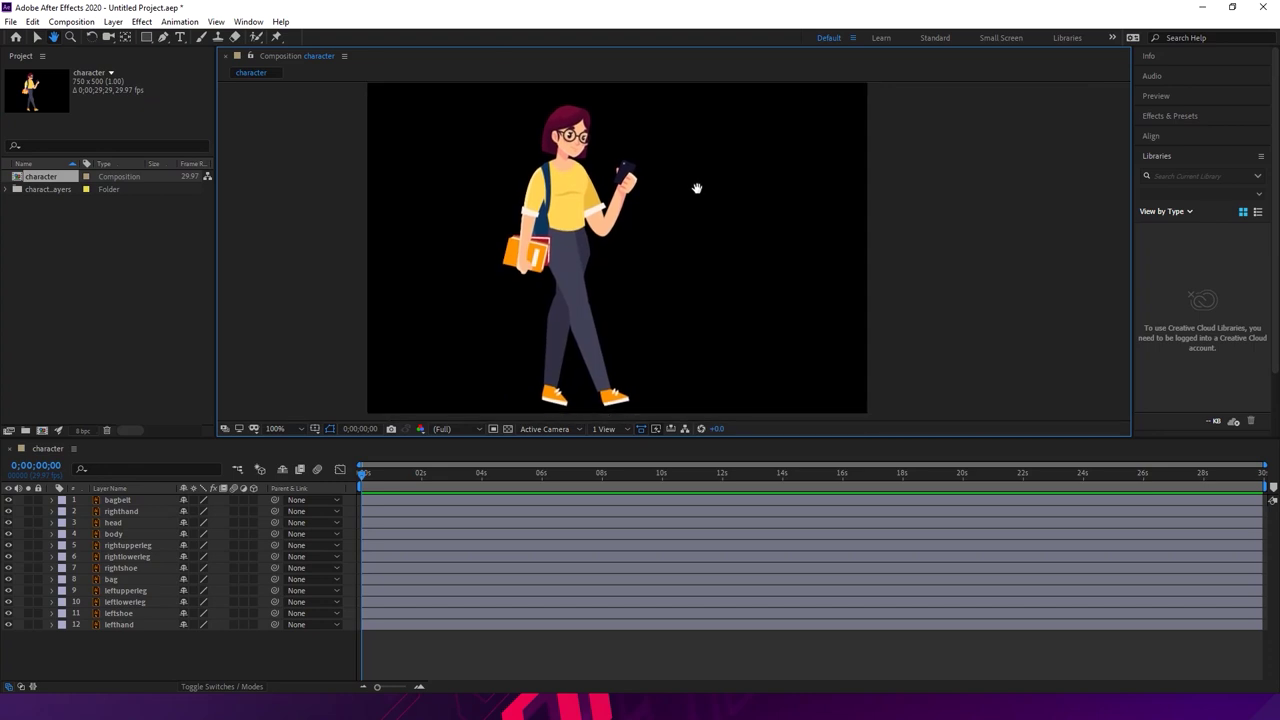
left_click_drag(697, 188, 695, 198)
key("w")
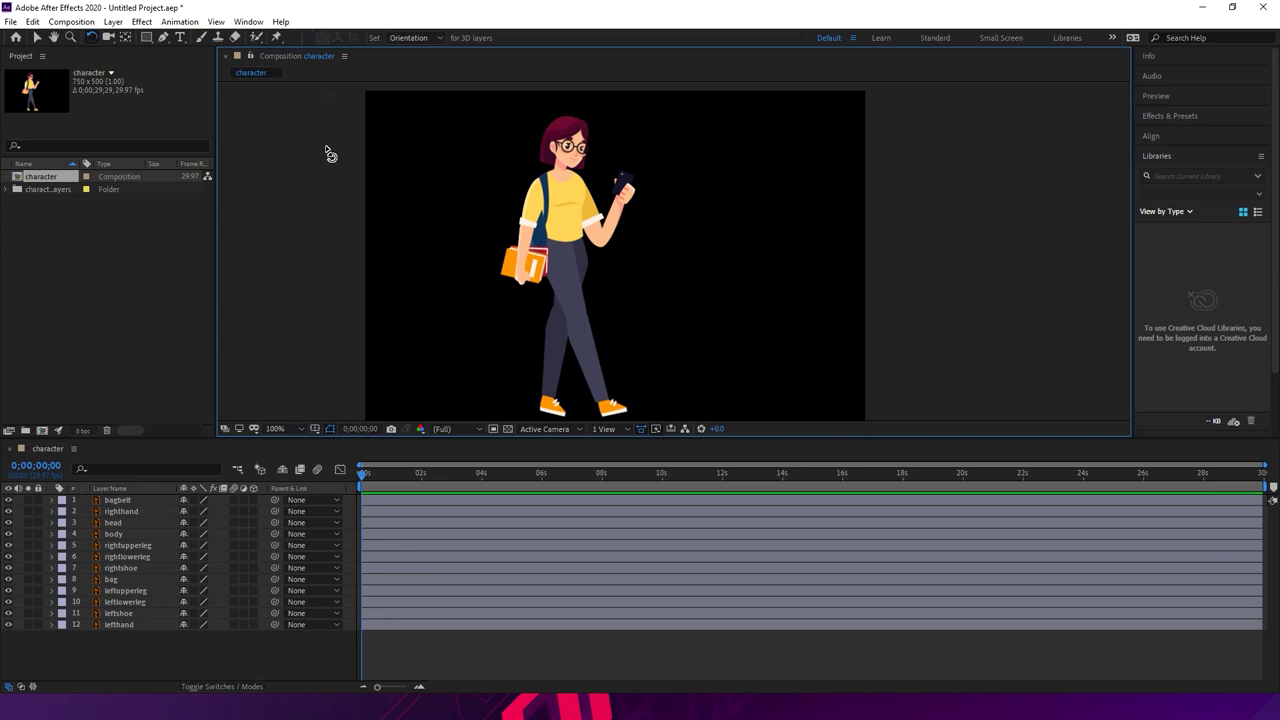
right_click(294, 124)
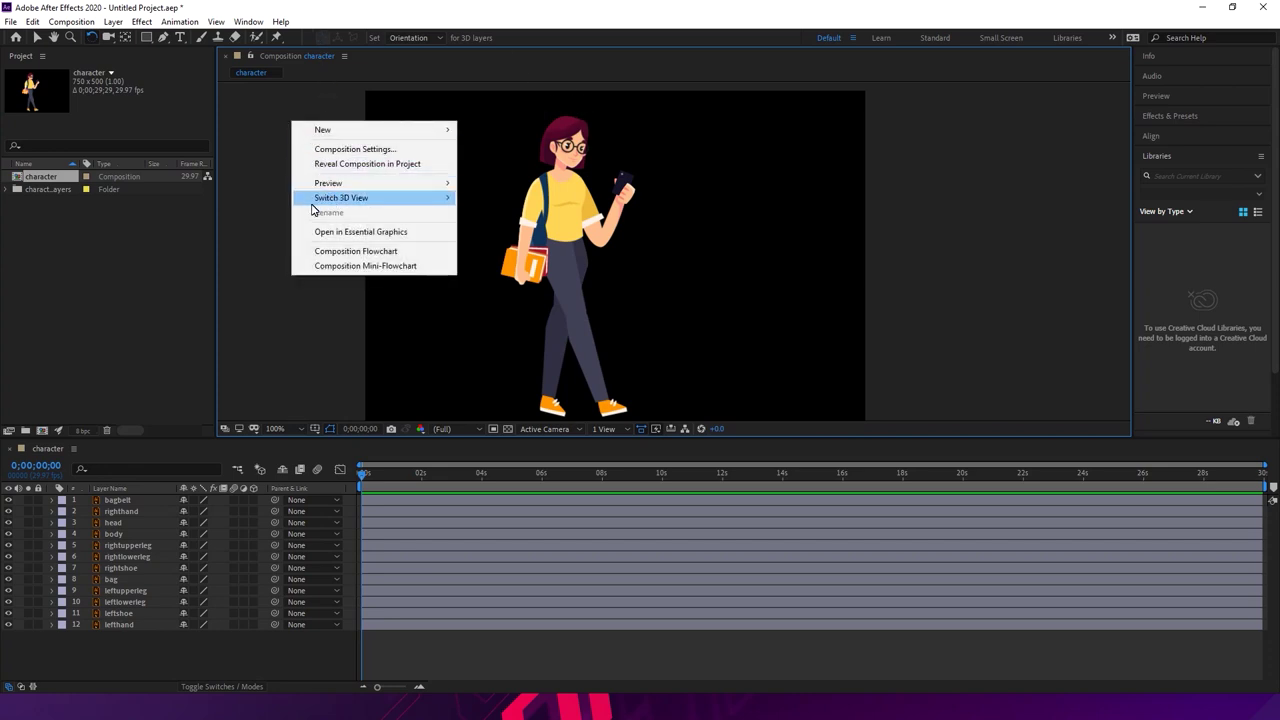
left_click(254, 194)
key("ctrl+r")
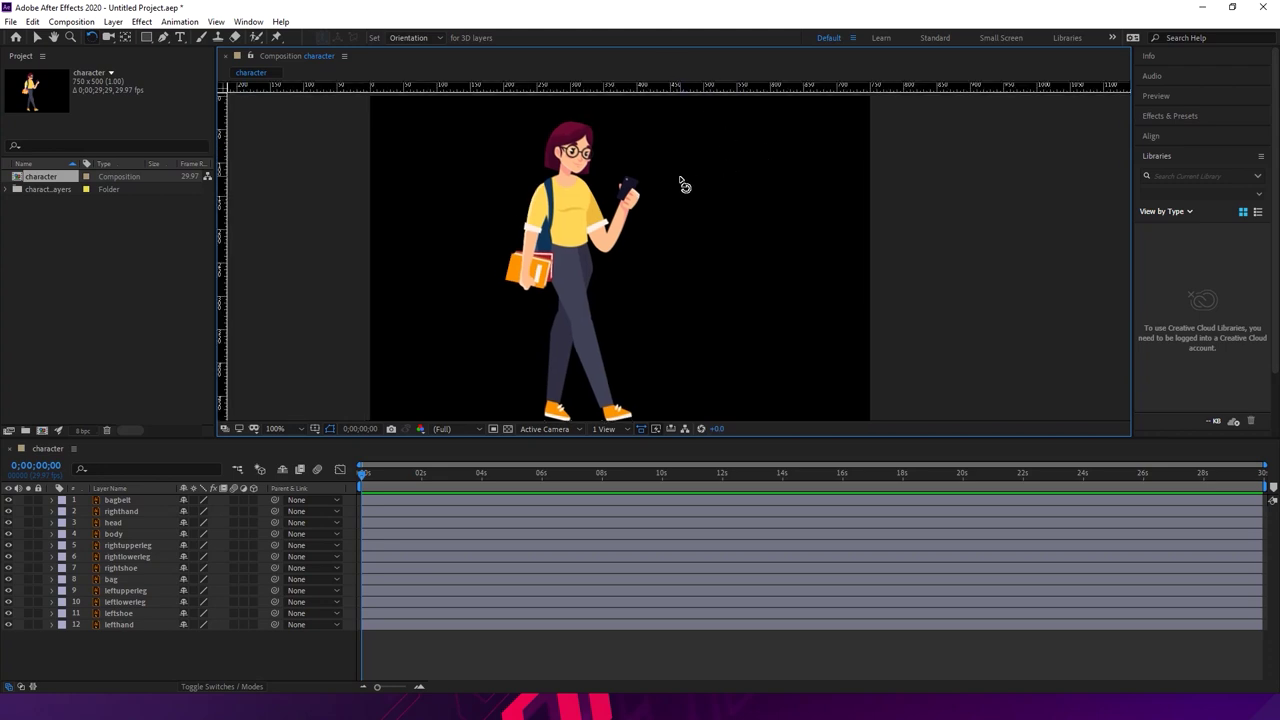
- Place two horizontal guides, one at the top of the character's head and one slightly above it
left_click_drag(686, 151, 680, 189)
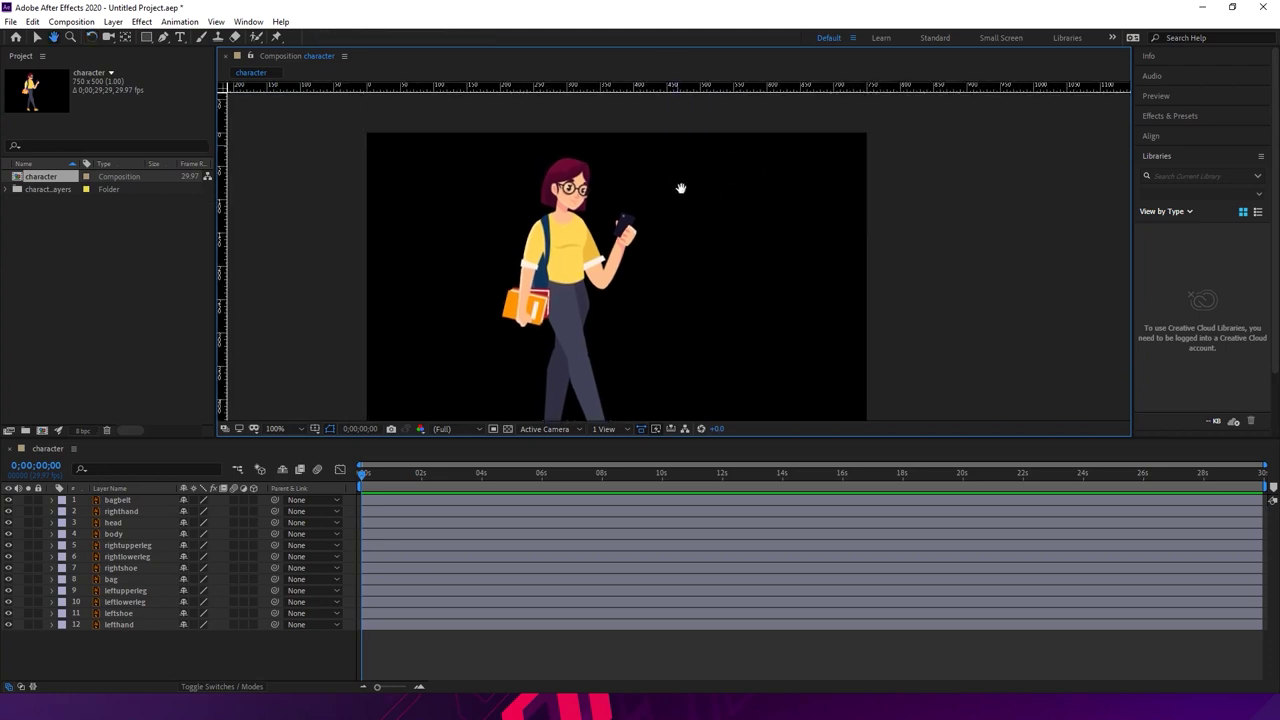
left_click(37, 37)
left_click_drag(572, 89, 572, 162)
left_click_drag(635, 92, 636, 150)
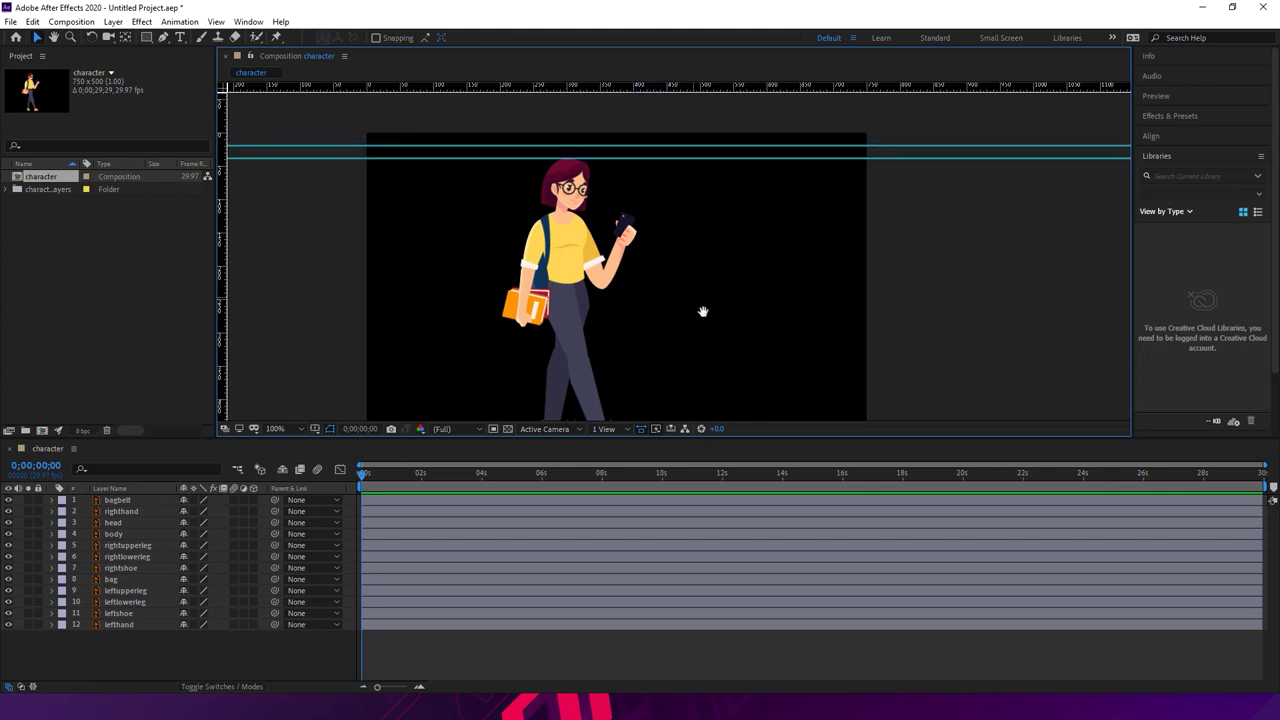
- Place a horizontal guide along the sole of the character's front shoe as the ground line
left_click_drag(703, 311, 700, 205)
left_click_drag(661, 99, 649, 350)
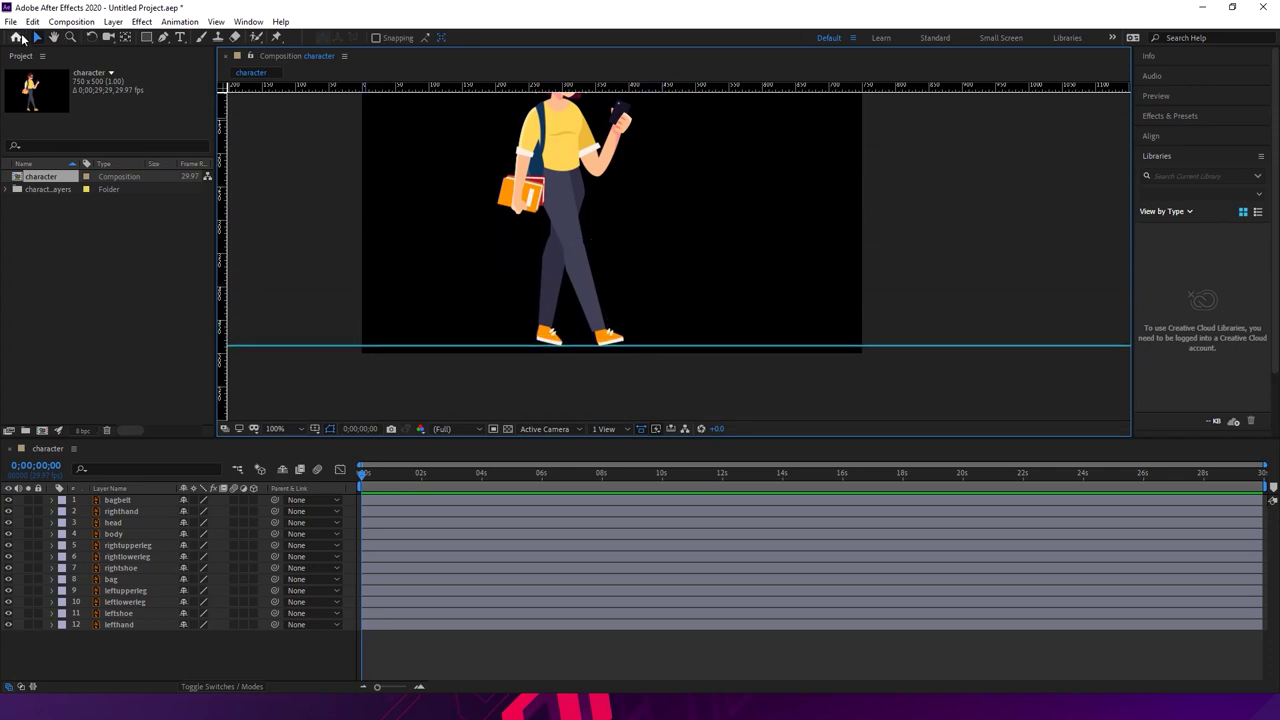
- Select the leftlowerleg, leftshoe and rightupperleg layers together and nudge them up slightly
left_click(549, 298)
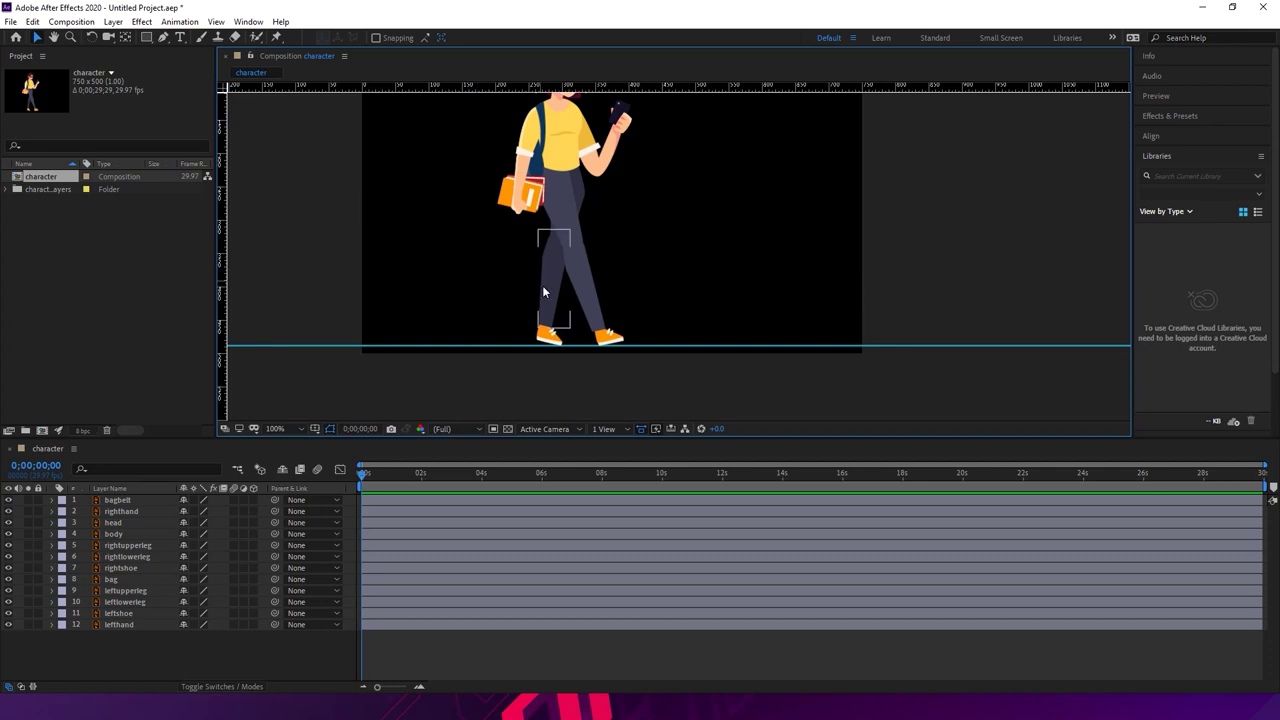
left_click(556, 341, "shift")
left_click(587, 197, "shift")
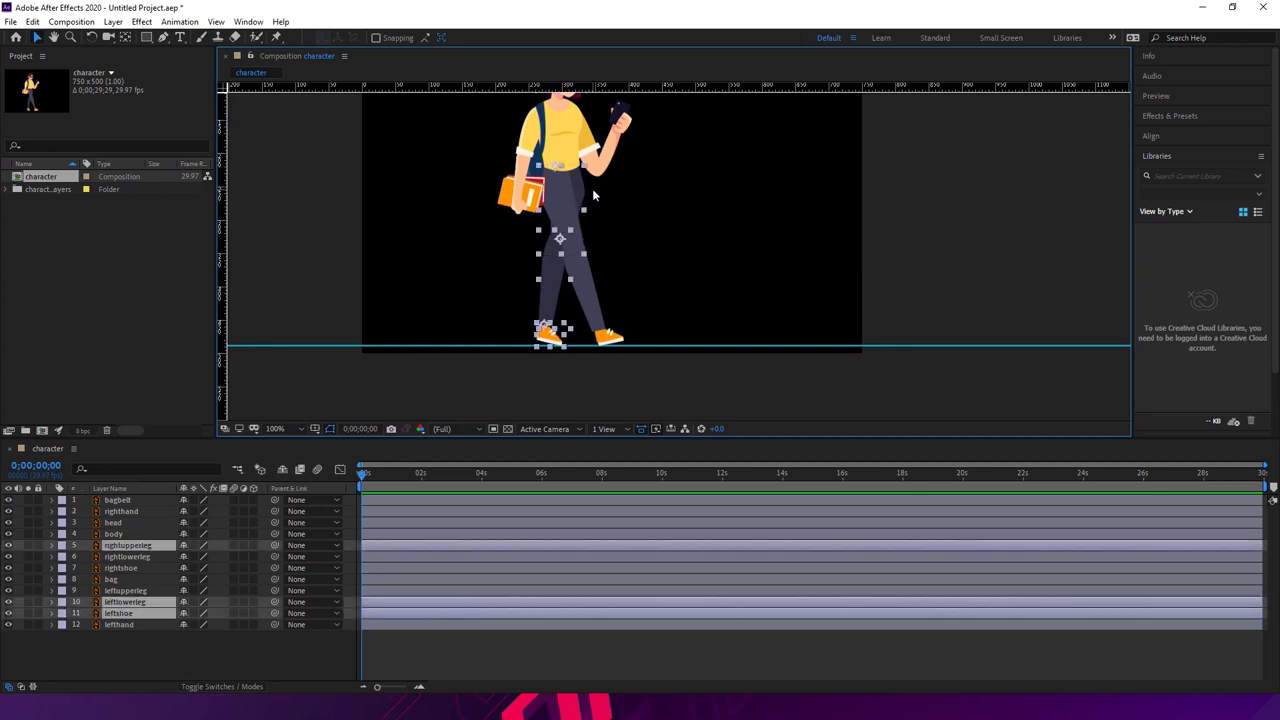
key("Up")
key("Up")
key("Up")
key("Up")
key("Up")
key("Up")
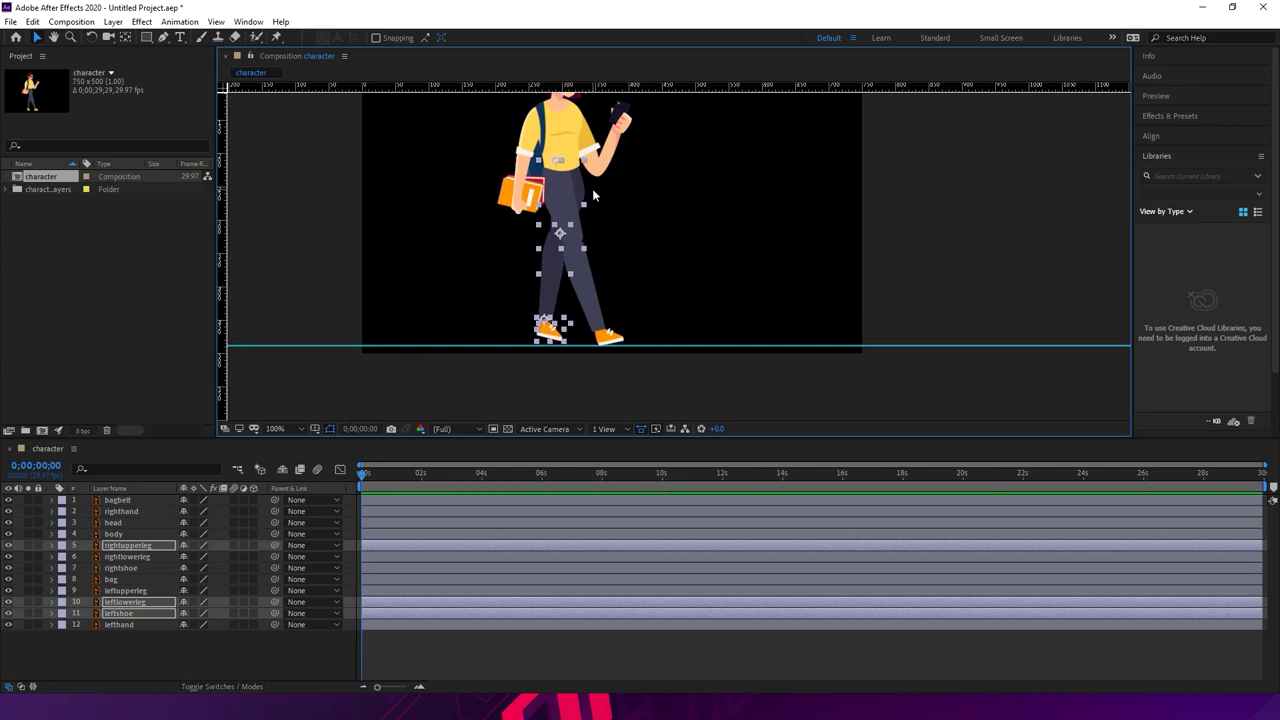
- Add a second horizontal guide just above the ground guide and nudge the leftlowerleg and rightupperleg layers down slightly
left_click_drag(417, 87, 375, 345)
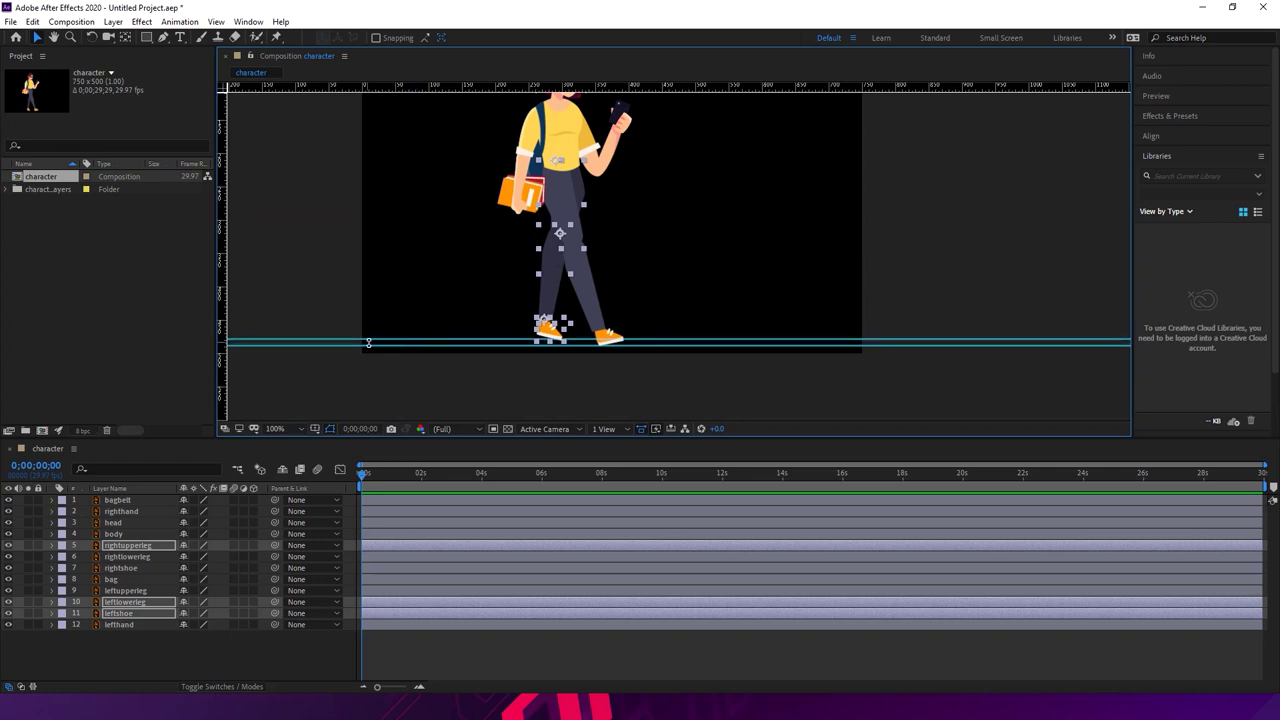
left_click(313, 289)
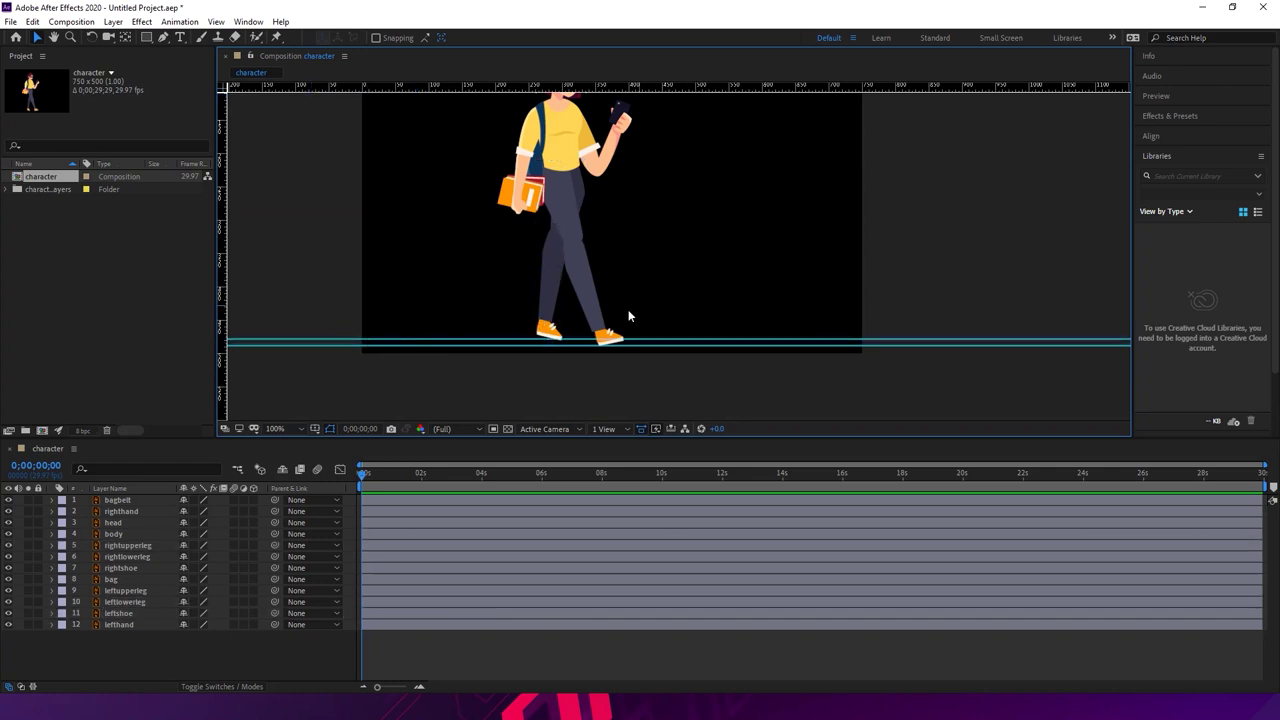
left_click(558, 306)
left_click(577, 218, "shift")
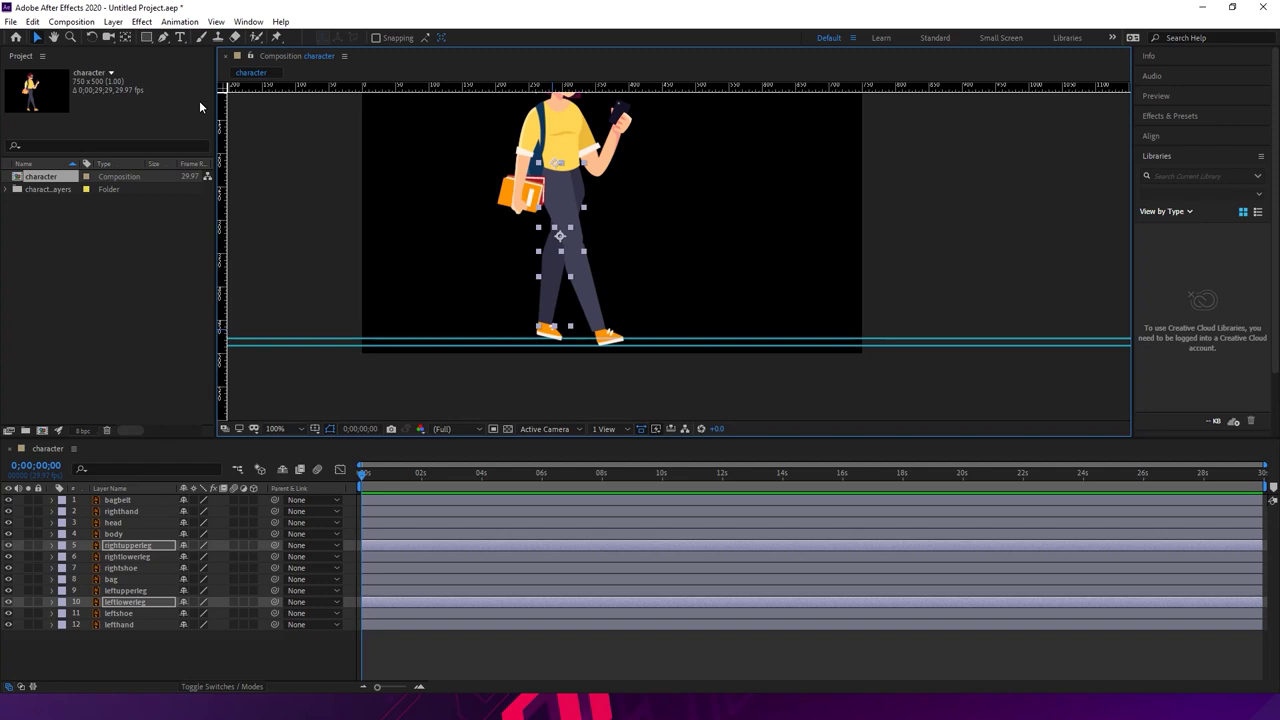
left_click_drag(332, 343, 334, 346)
left_click(314, 315)
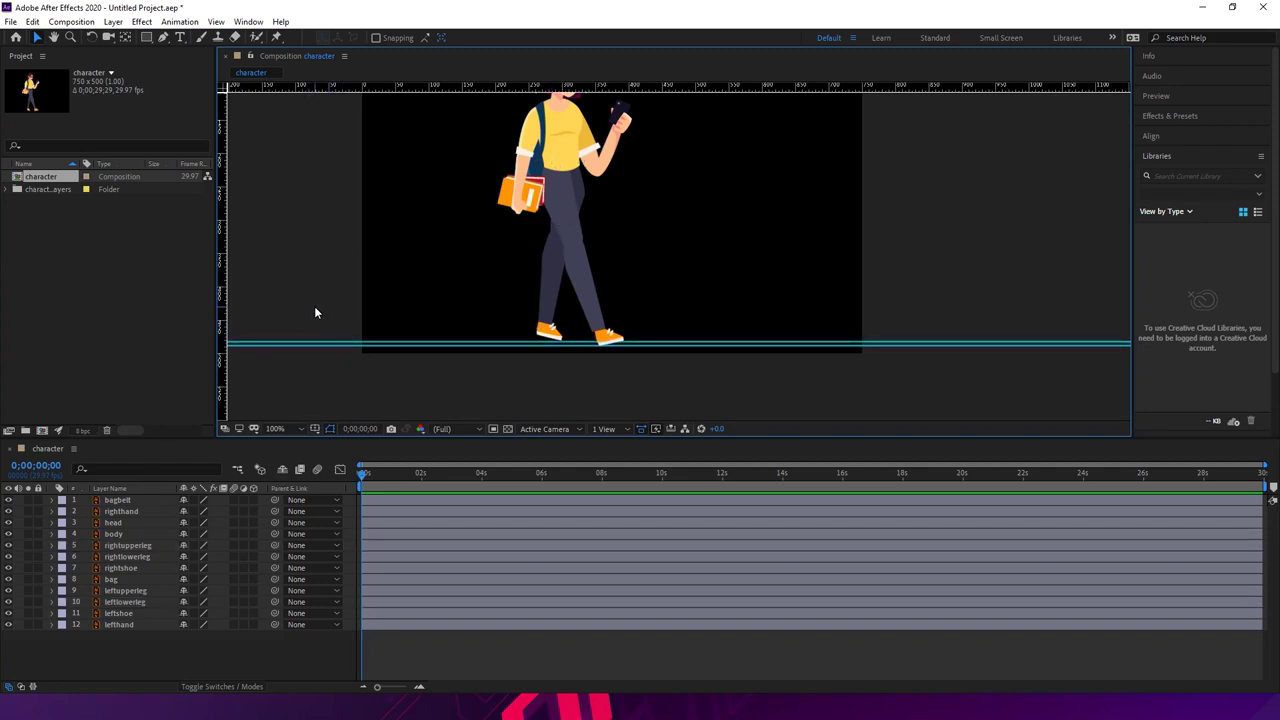
- Move the upper head guide slightly down, closer to the guide at the top of the character's head
key("h")
left_click_drag(651, 250, 651, 320)
key("v")
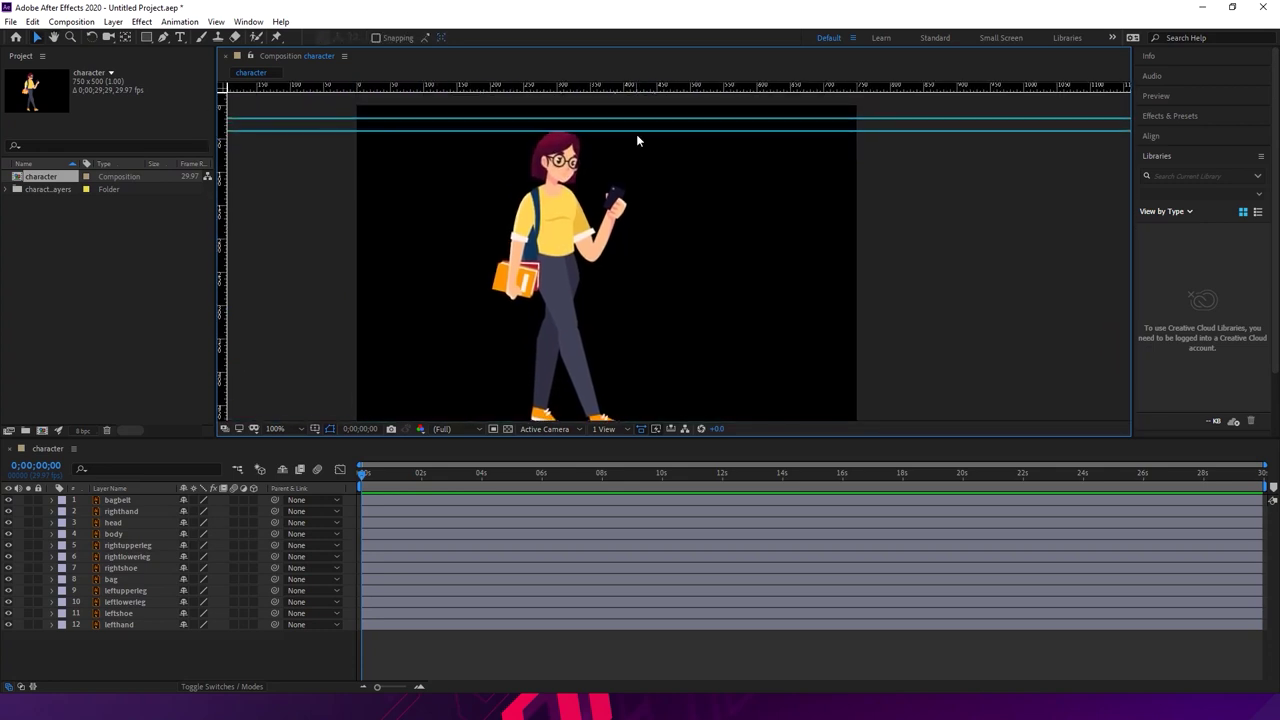
left_click_drag(642, 124, 640, 126)
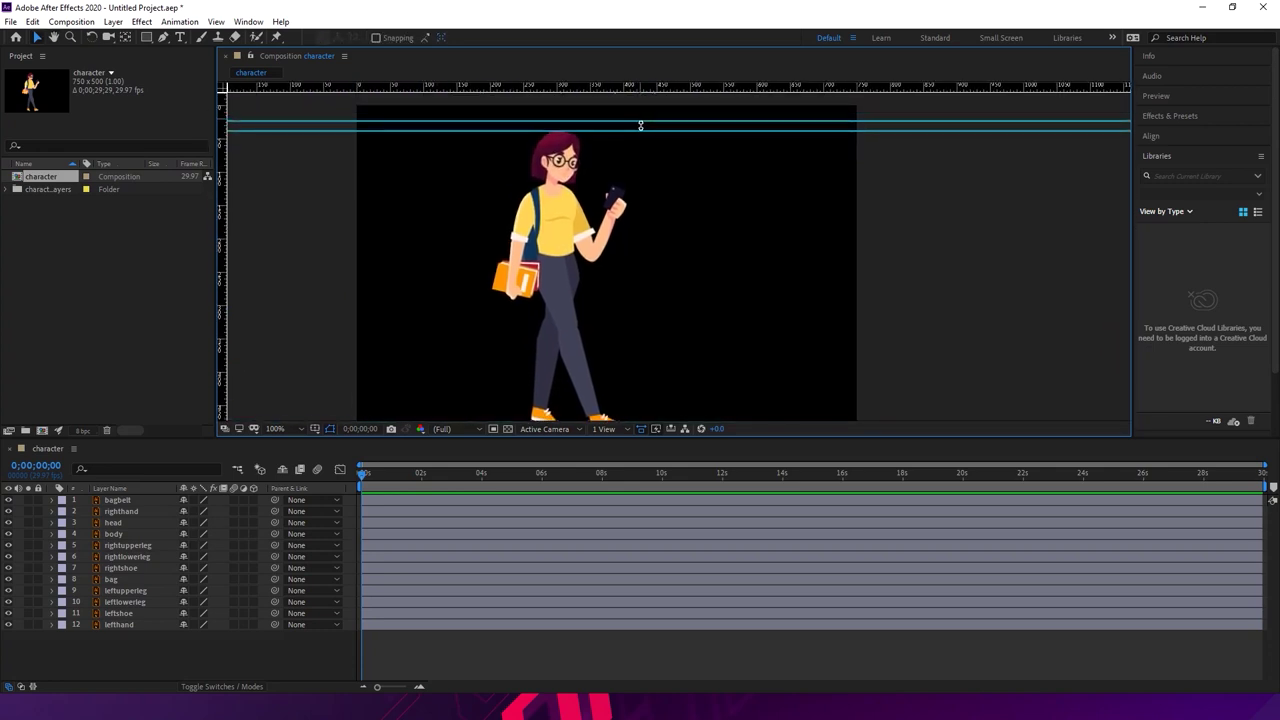
- Save the project as "character walk cycle" in the D: drive folder MW\character walk cycle in after effects
key("ctrl+s")
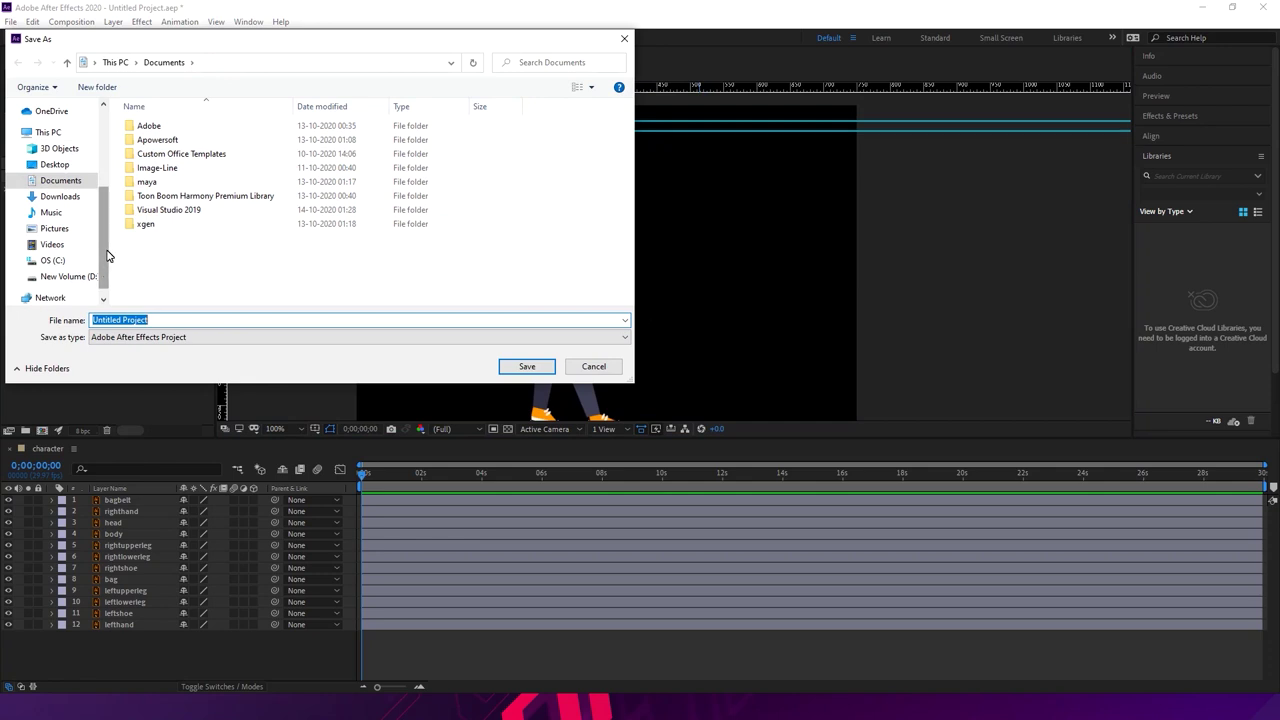
scroll(108, 255, "down", 1)
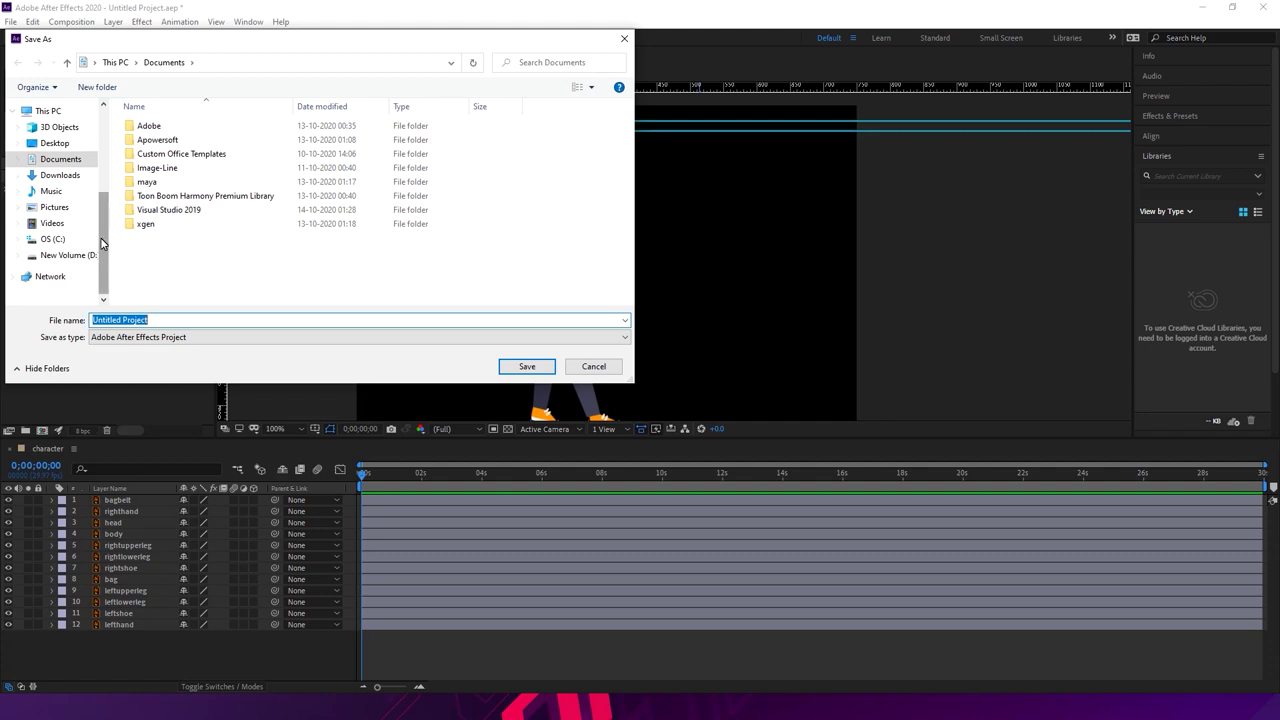
left_click(92, 255)
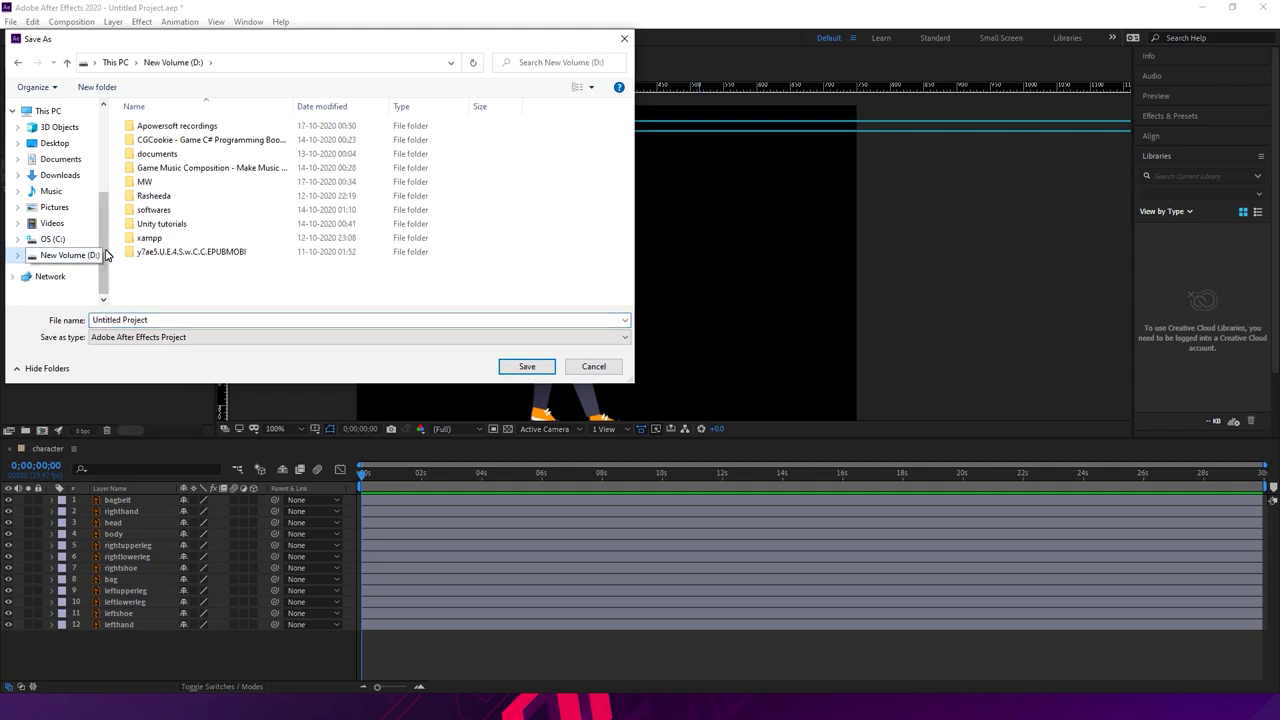
double_click(160, 184)
left_click(177, 320)
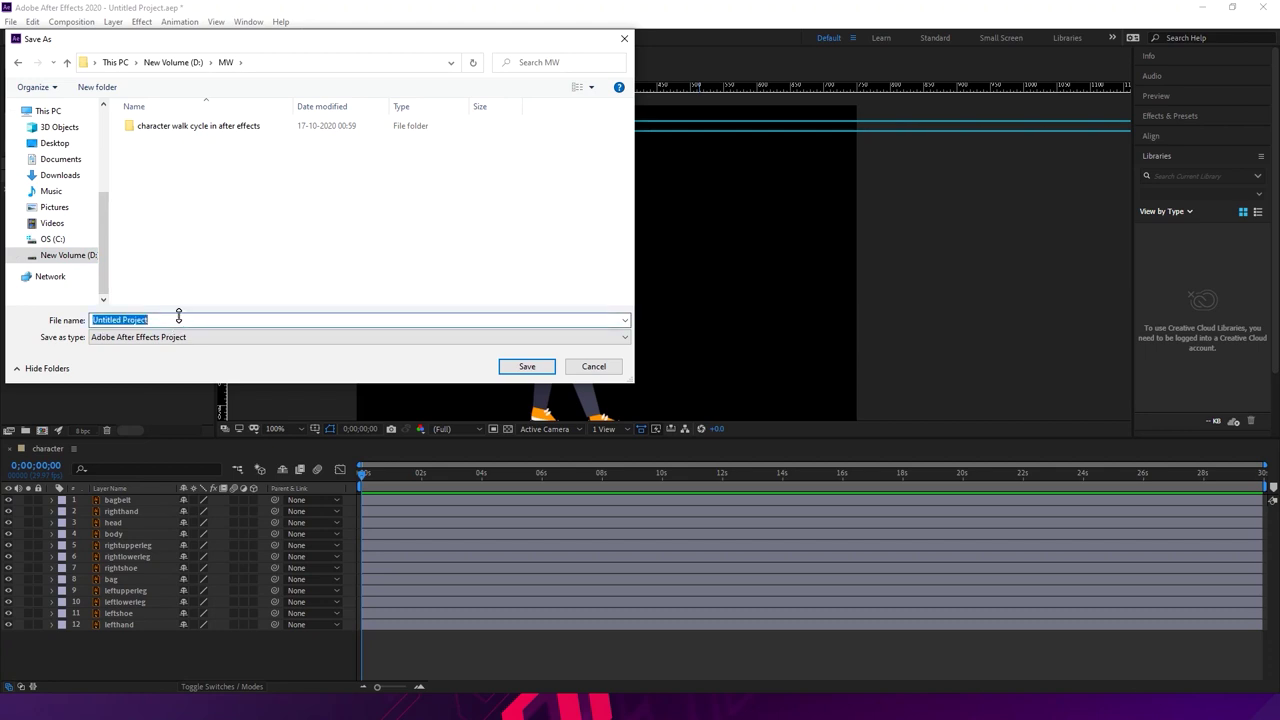
type("character walk cycle")
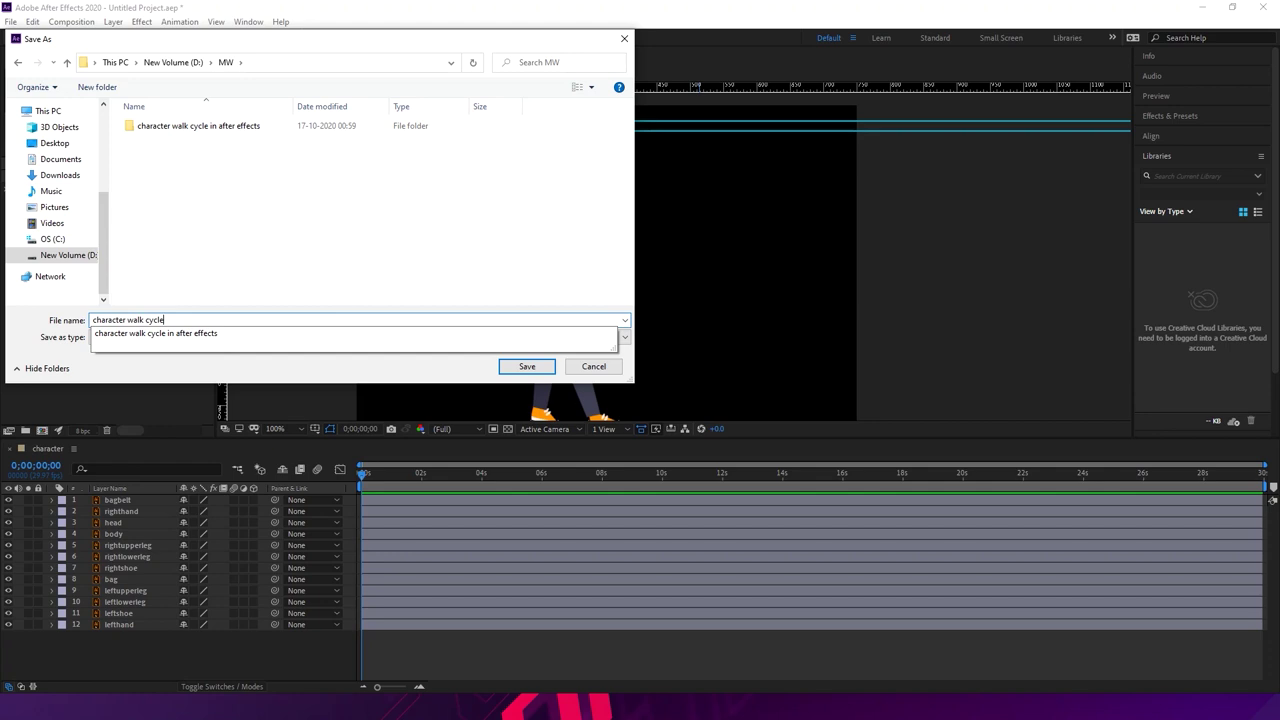
double_click(266, 126)
left_click(207, 320)
key("Return")
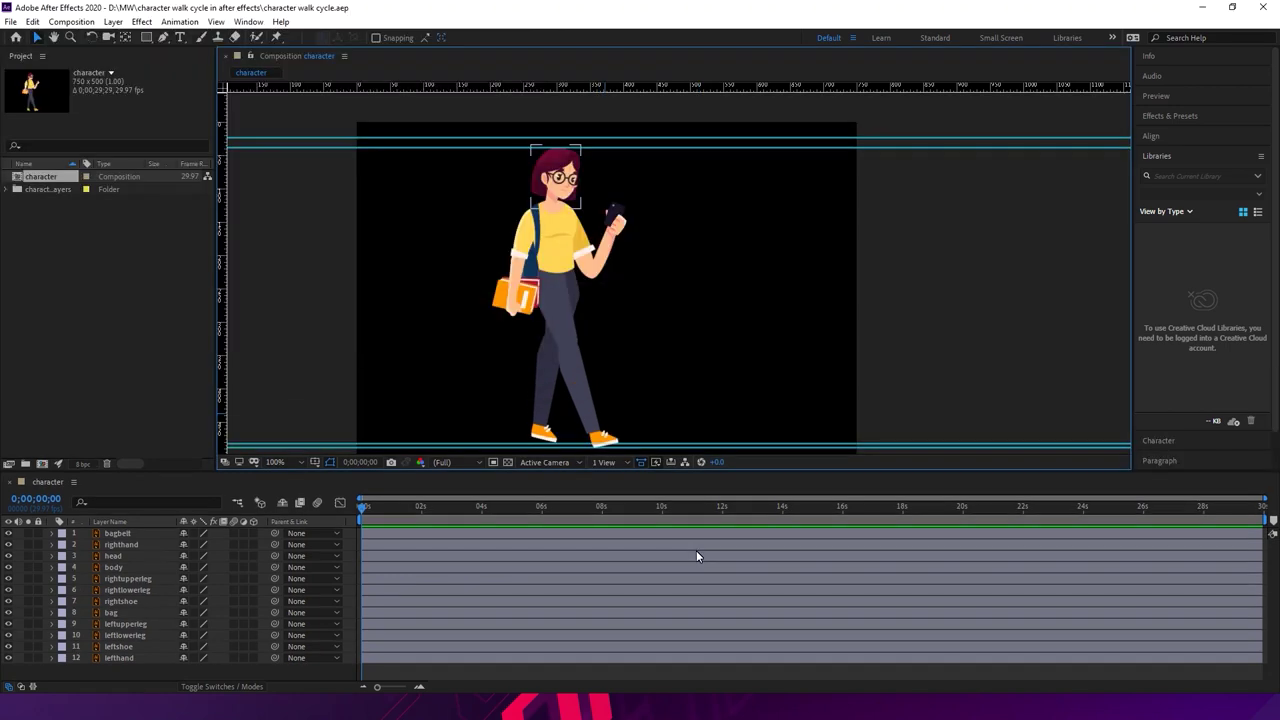
- Move the body layer's anchor point down toward the waist with the Pan Behind tool
left_click(890, 267)
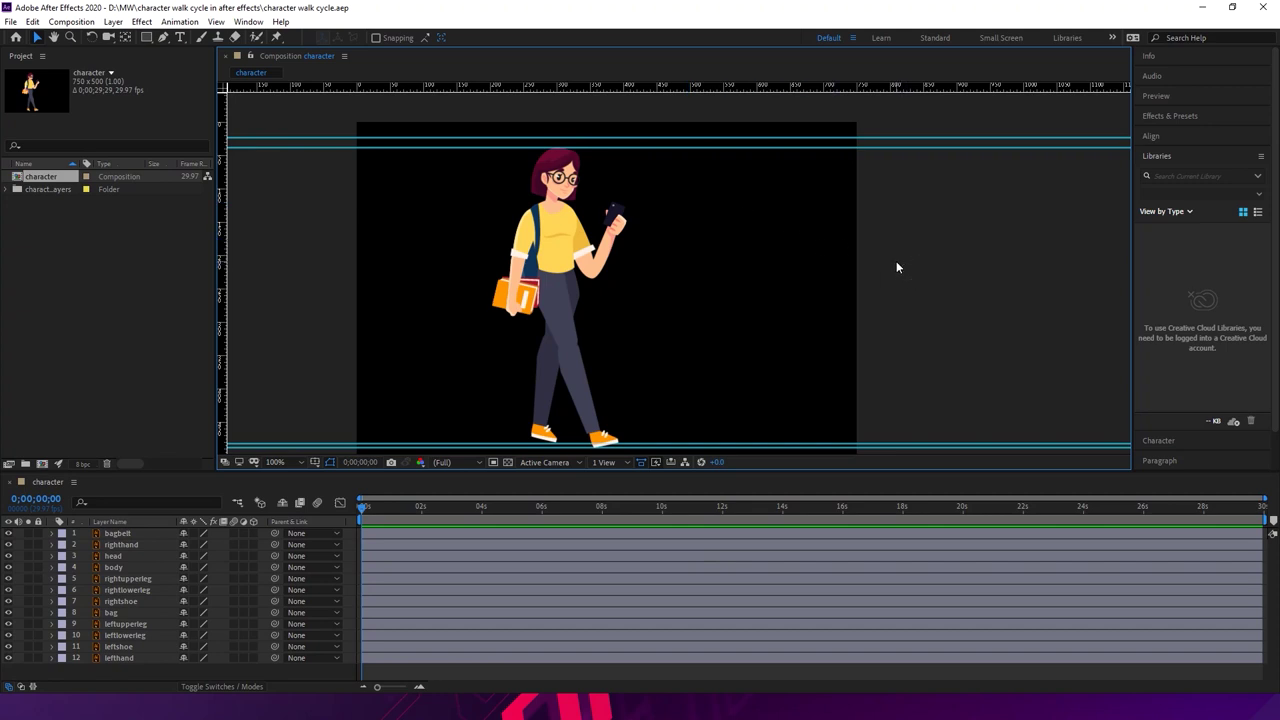
left_click(499, 262)
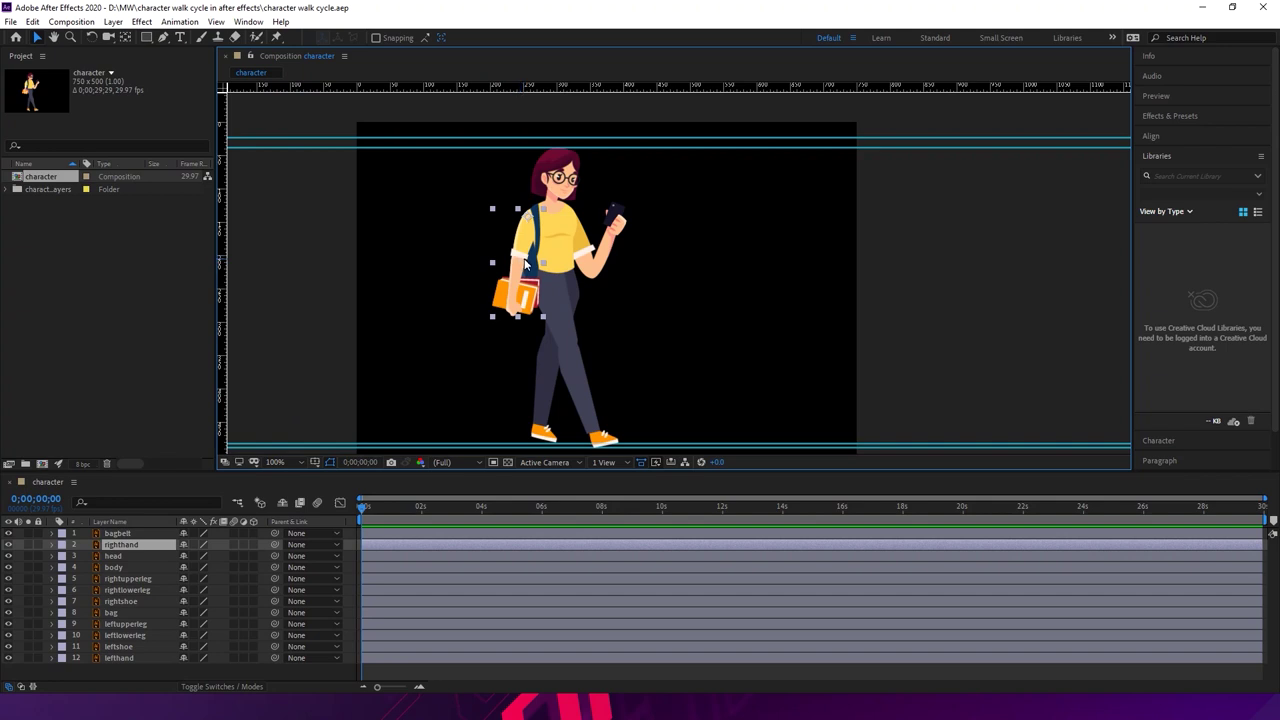
left_click(564, 250)
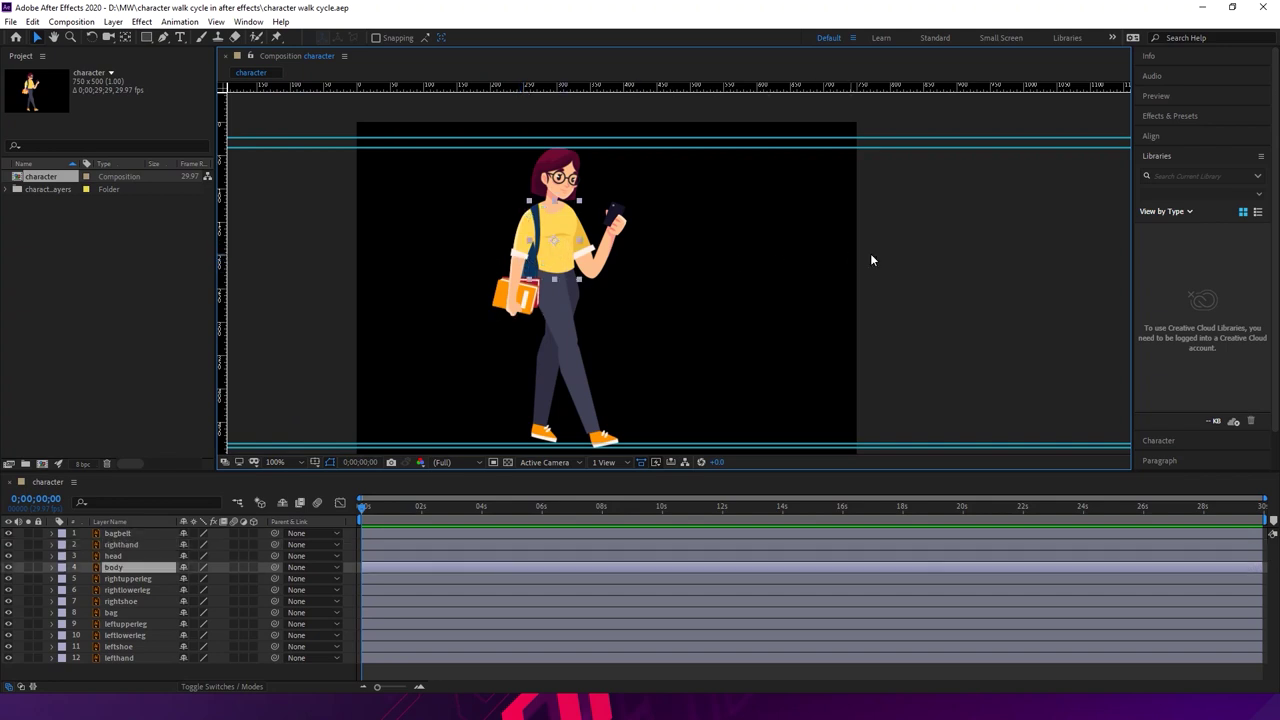
left_click(125, 37)
left_click_drag(555, 242, 558, 288)
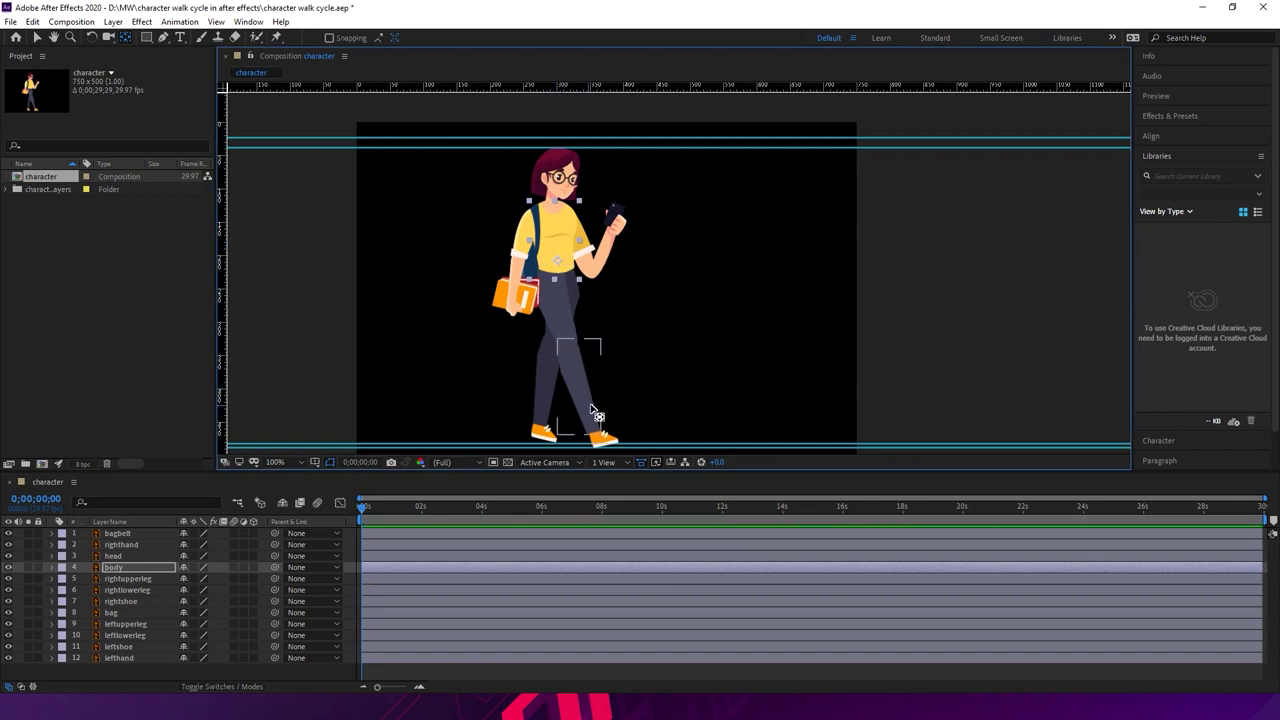
- Examine the right leg at 200% from shoe to hip, checking the rightlowerleg and rightupperleg layers and their joints
left_click_drag(631, 369, 602, 283)
left_click_drag(480, 243, 612, 368)
left_click(650, 412)
key("y")
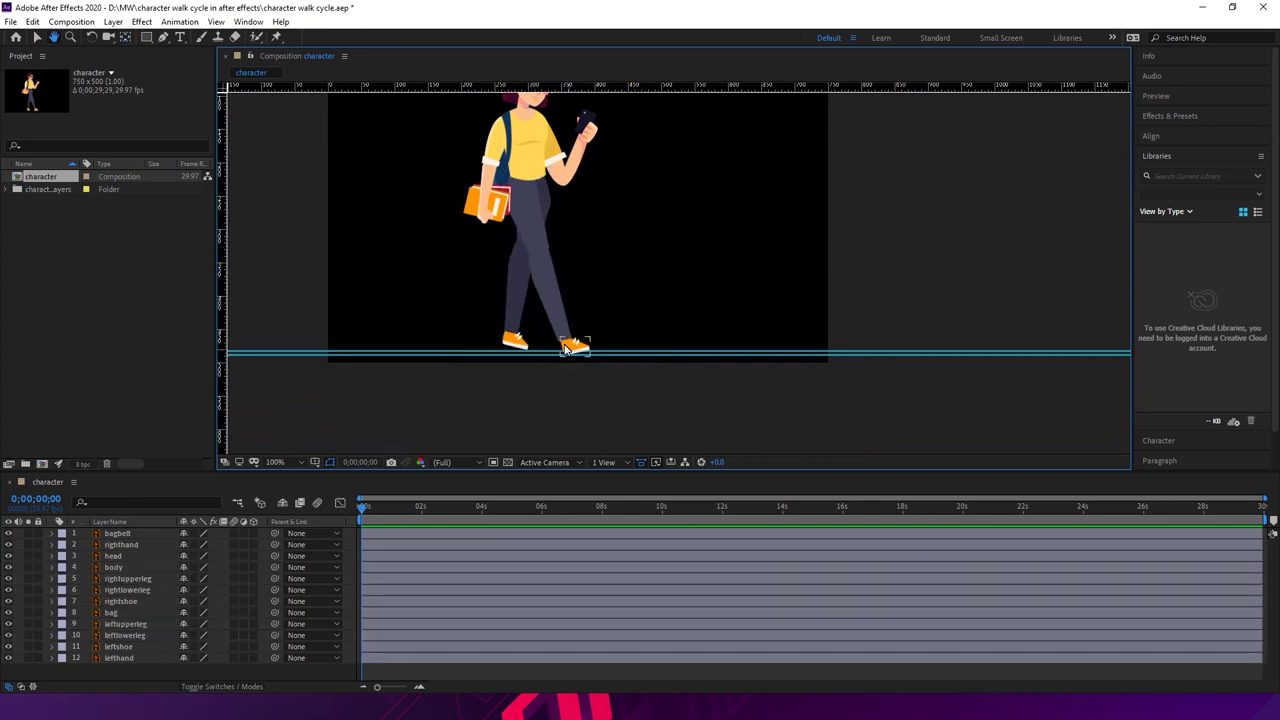
key("h")
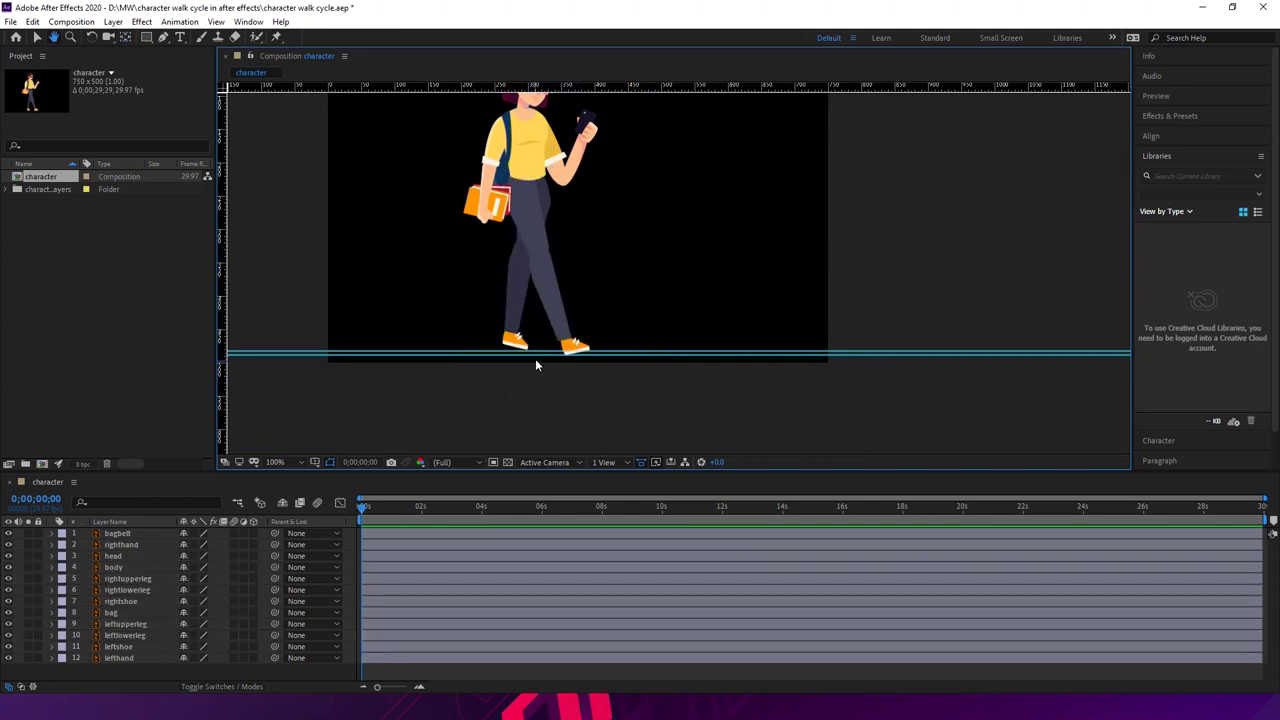
key("period")
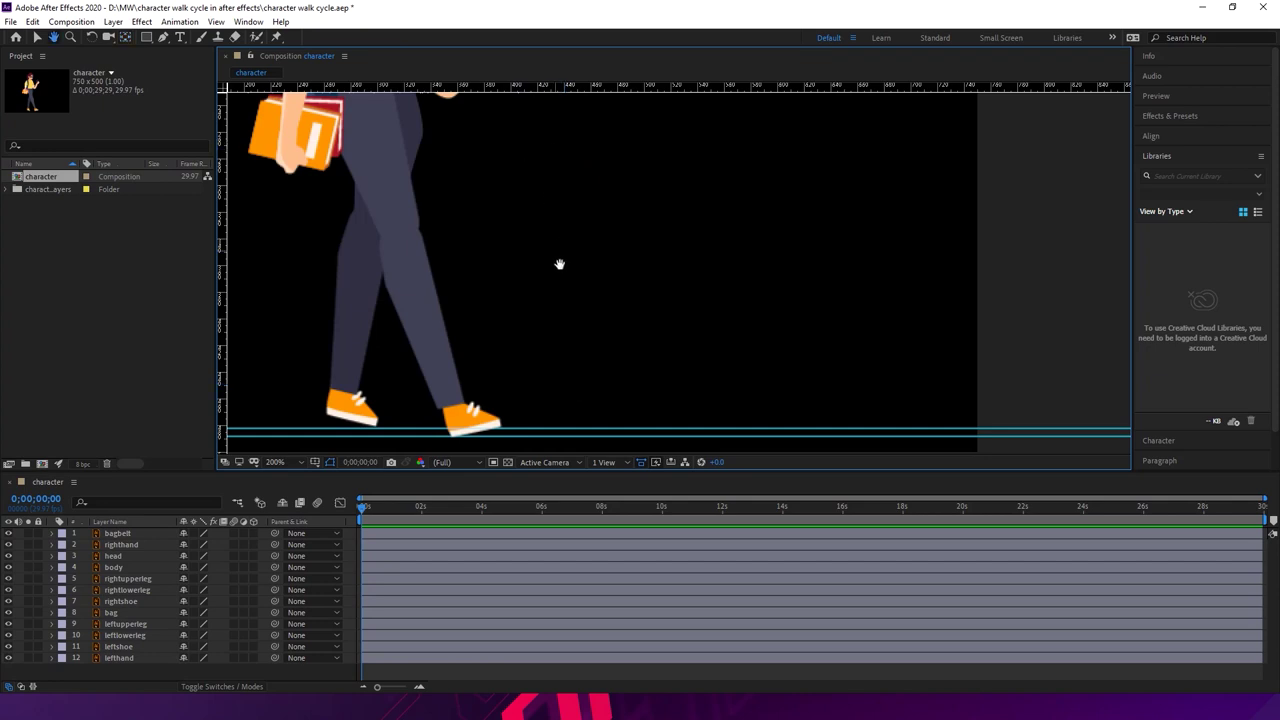
left_click_drag(559, 264, 613, 244)
left_click(36, 37)
left_click(475, 357)
left_click(526, 402)
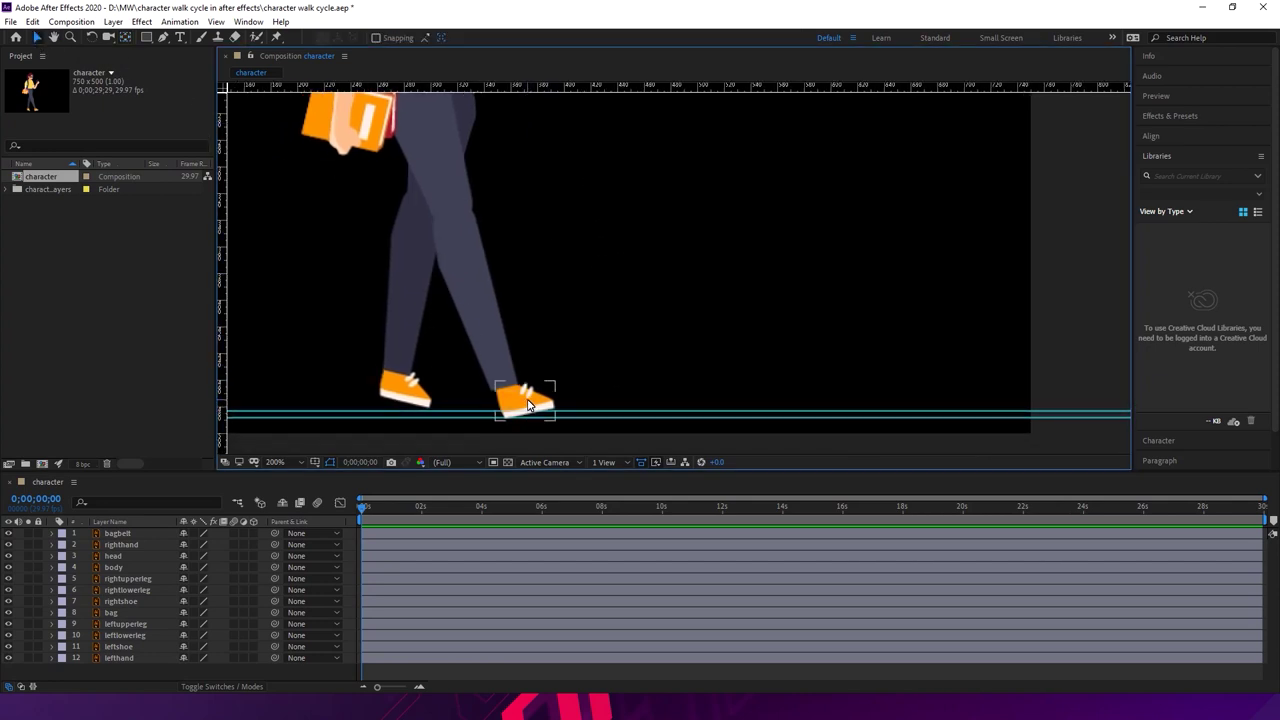
left_click(478, 346)
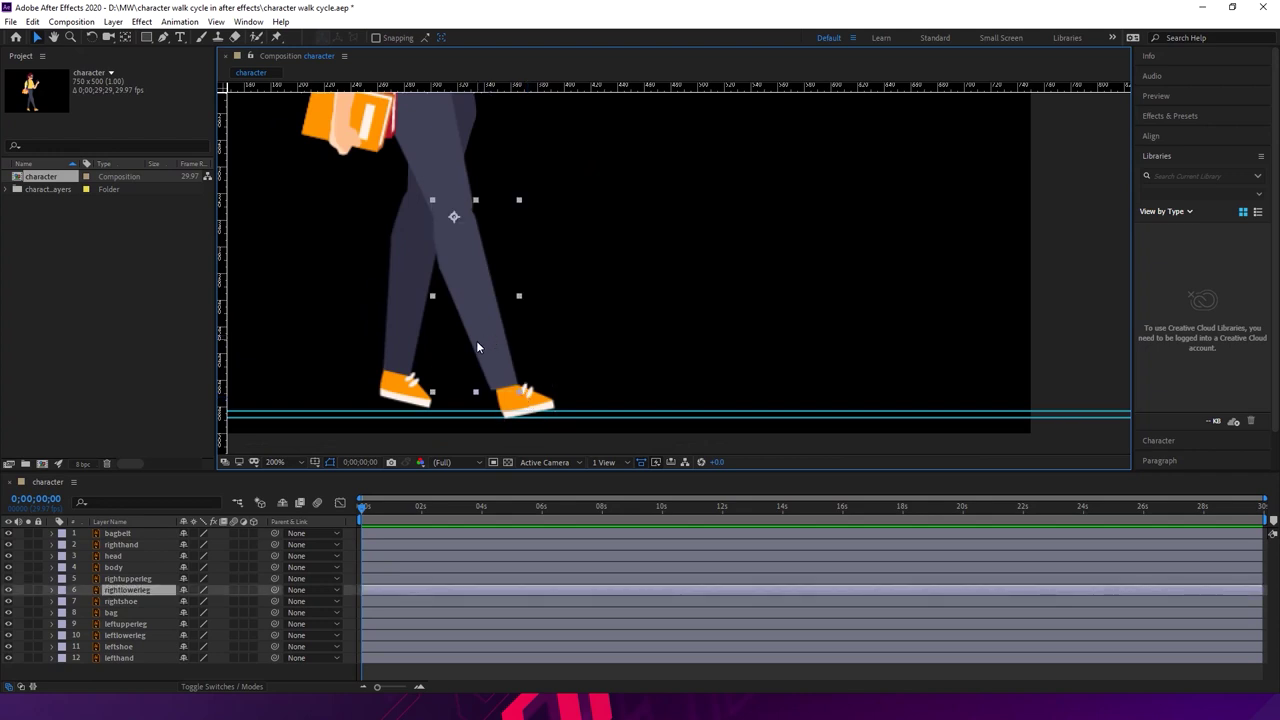
left_click(443, 152)
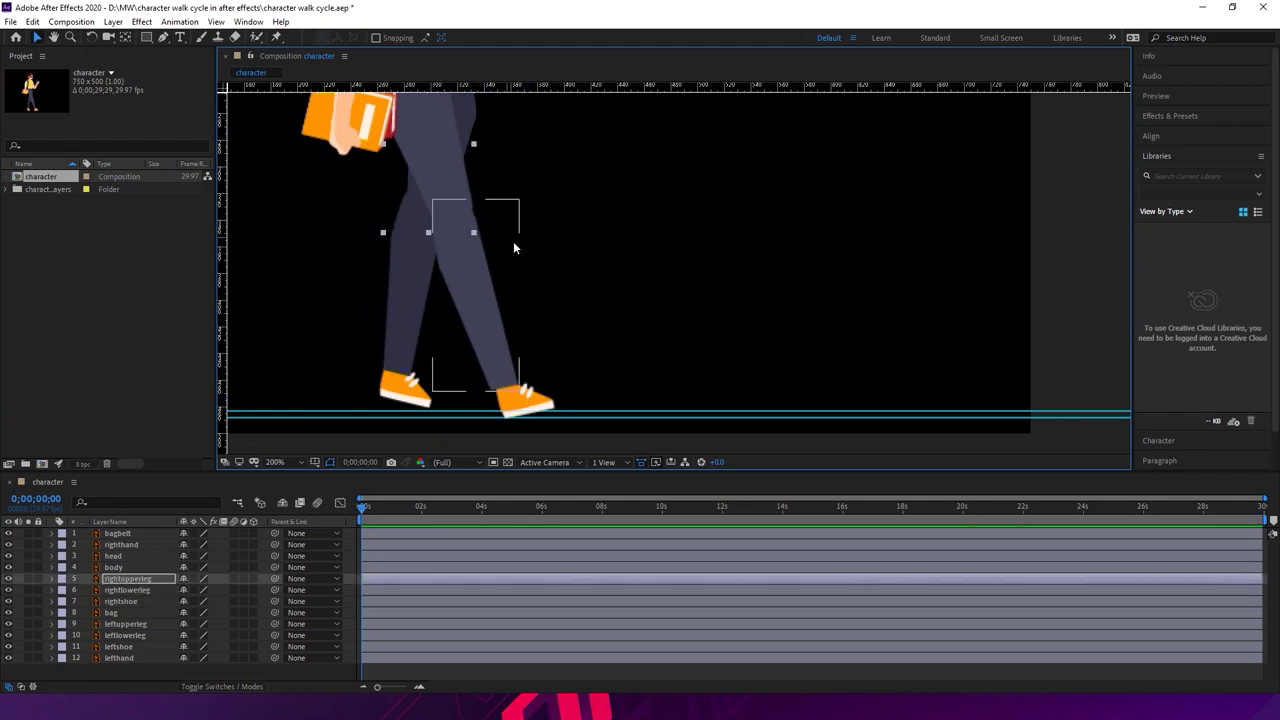
left_click_drag(563, 204, 577, 289)
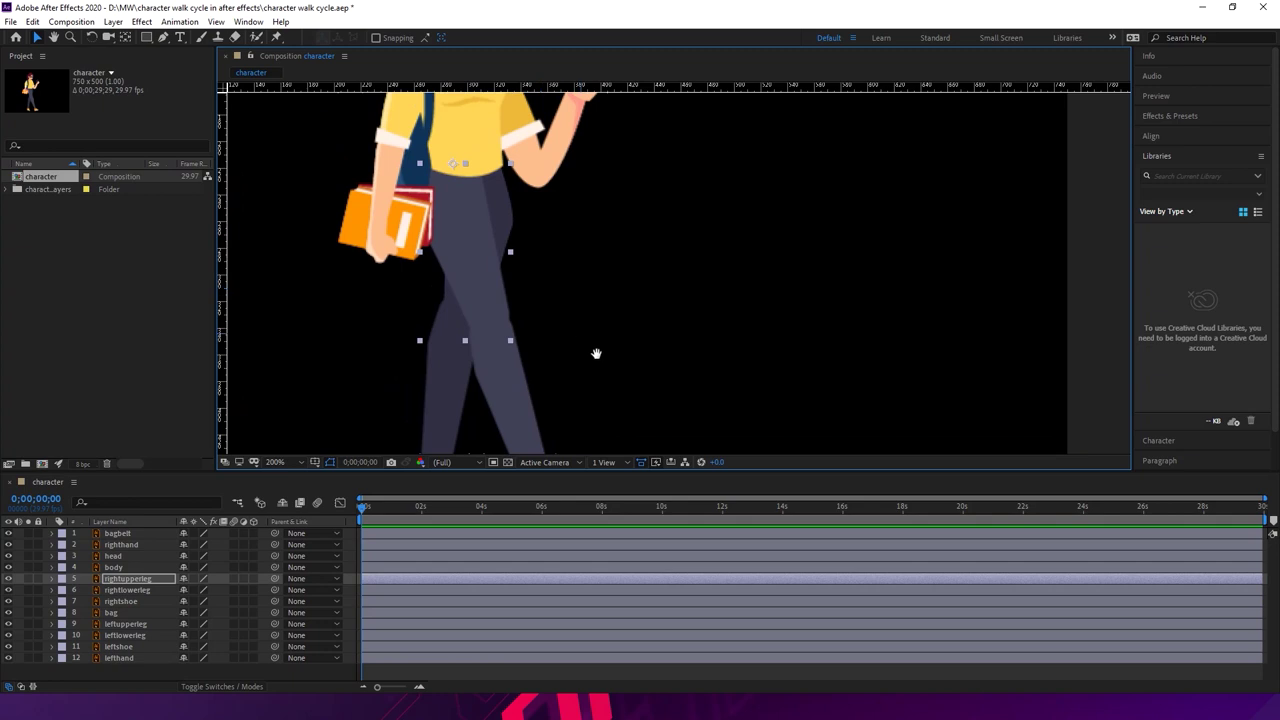
left_click_drag(596, 353, 577, 239)
left_click_drag(508, 202, 552, 360)
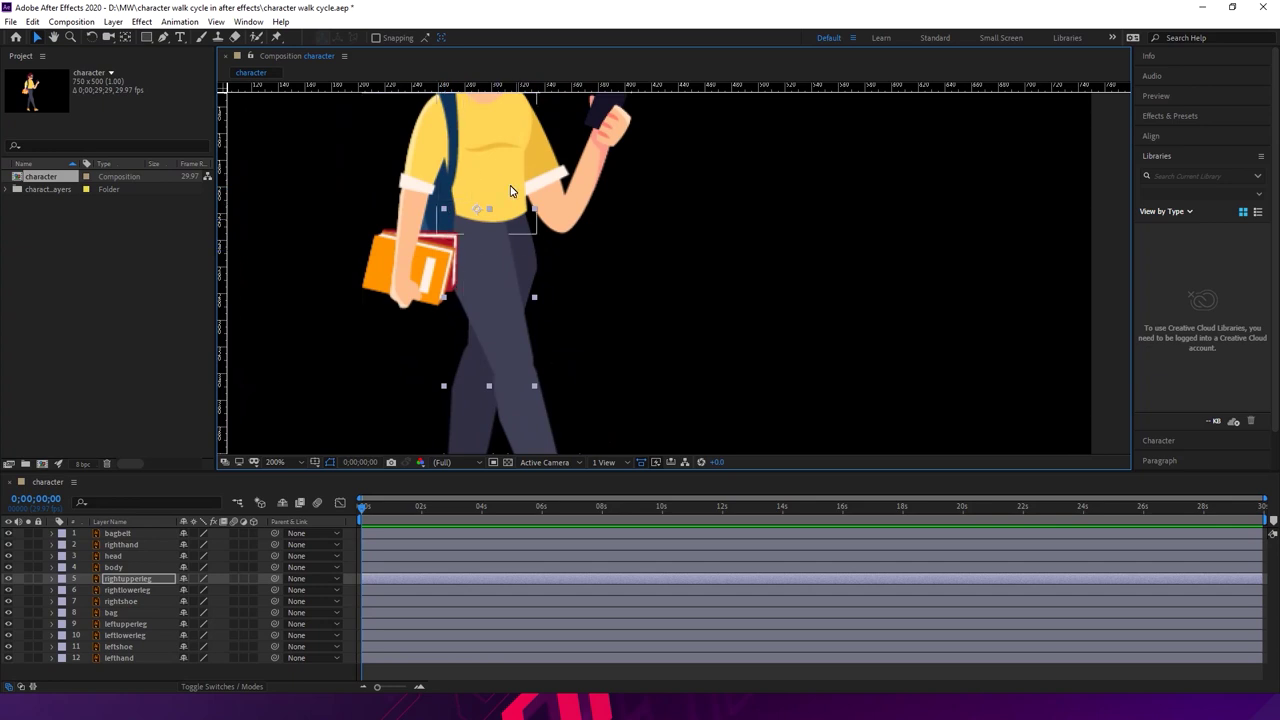
- Parent the rightshoe layer to rightlowerleg and the rightlowerleg layer to rightupperleg
left_click_drag(528, 287, 512, 122)
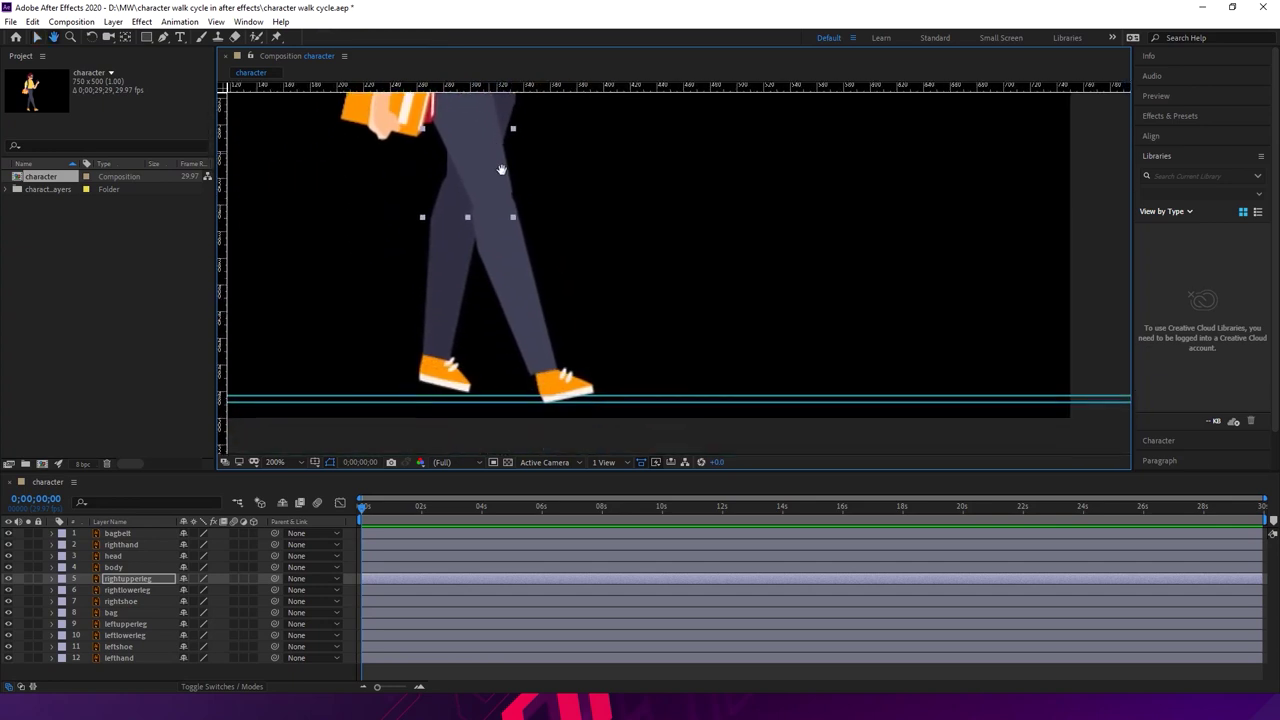
left_click(572, 389)
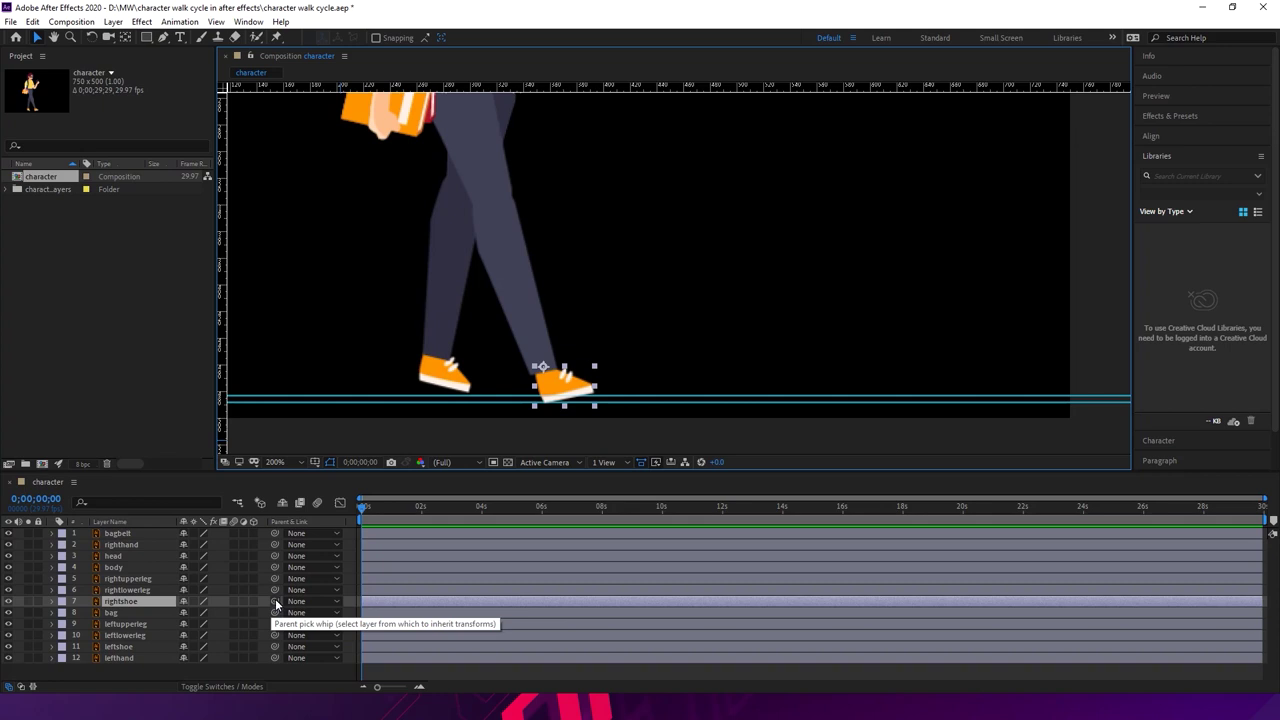
left_click_drag(276, 601, 163, 591)
left_click(178, 592)
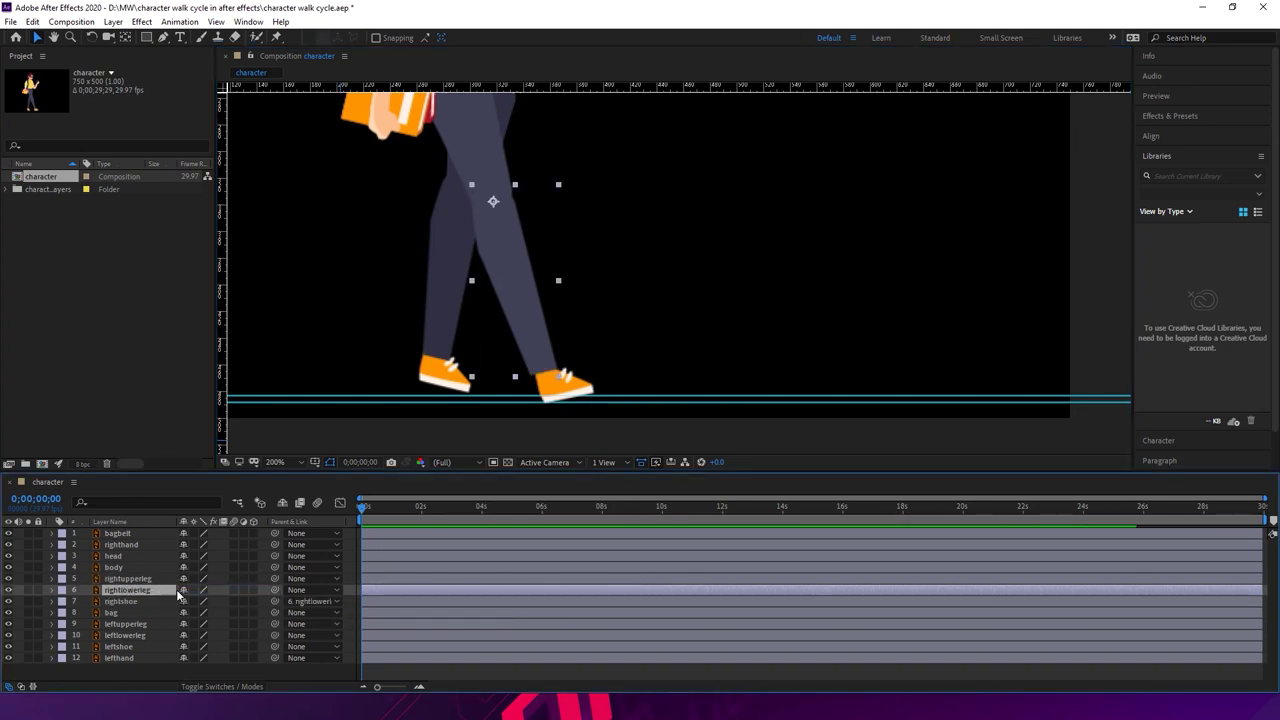
left_click_drag(276, 590, 160, 578)
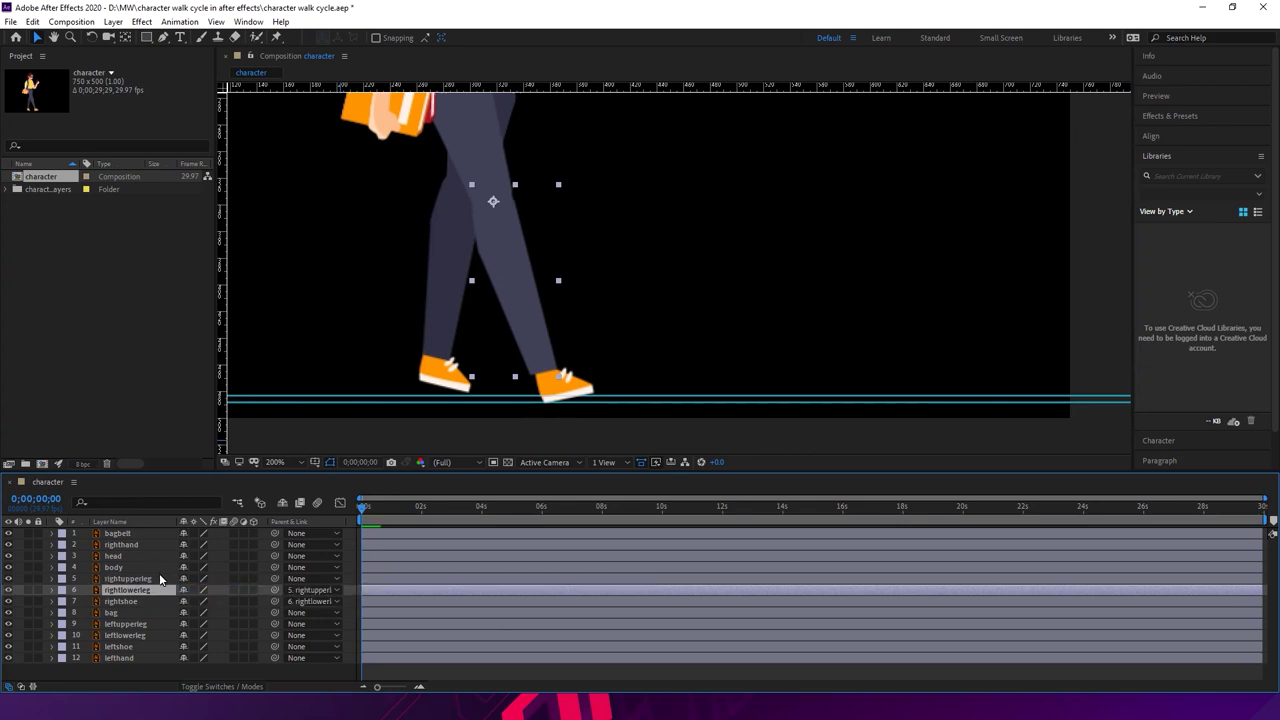
- Rotate the rightupperleg layer backward around the hip to test the leg's parenting
left_click(160, 578)
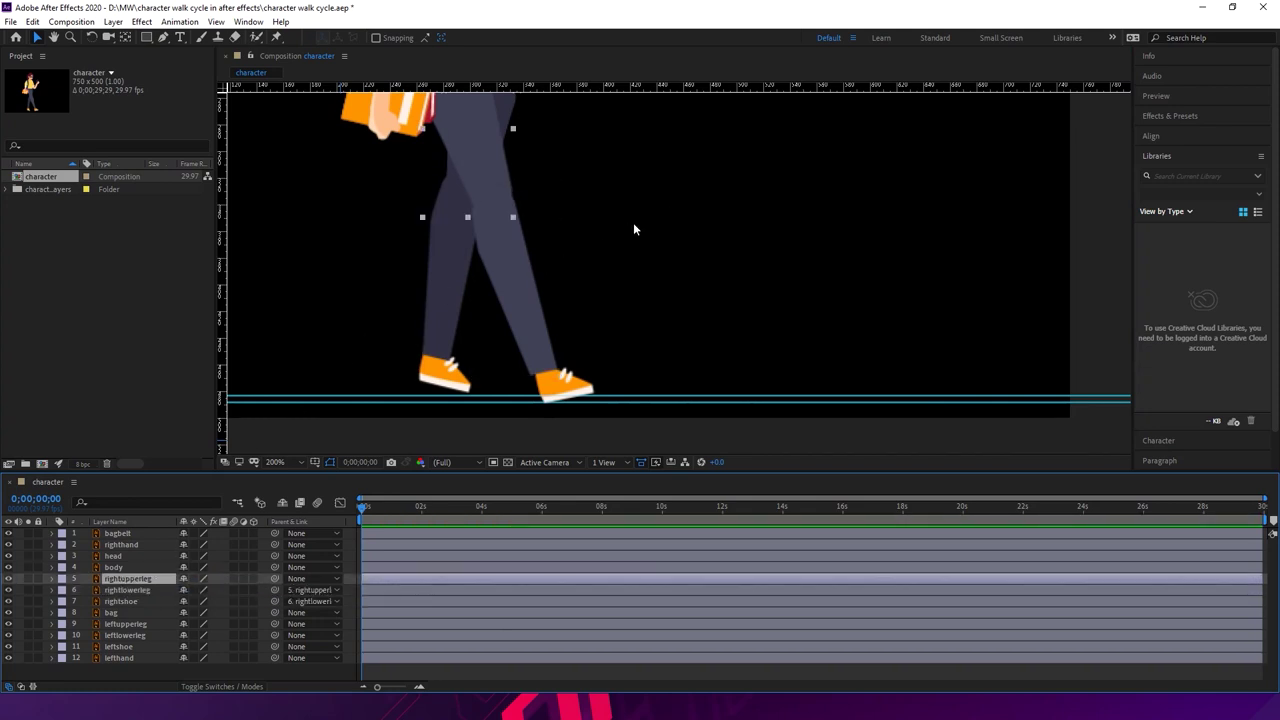
left_click_drag(594, 190, 623, 306)
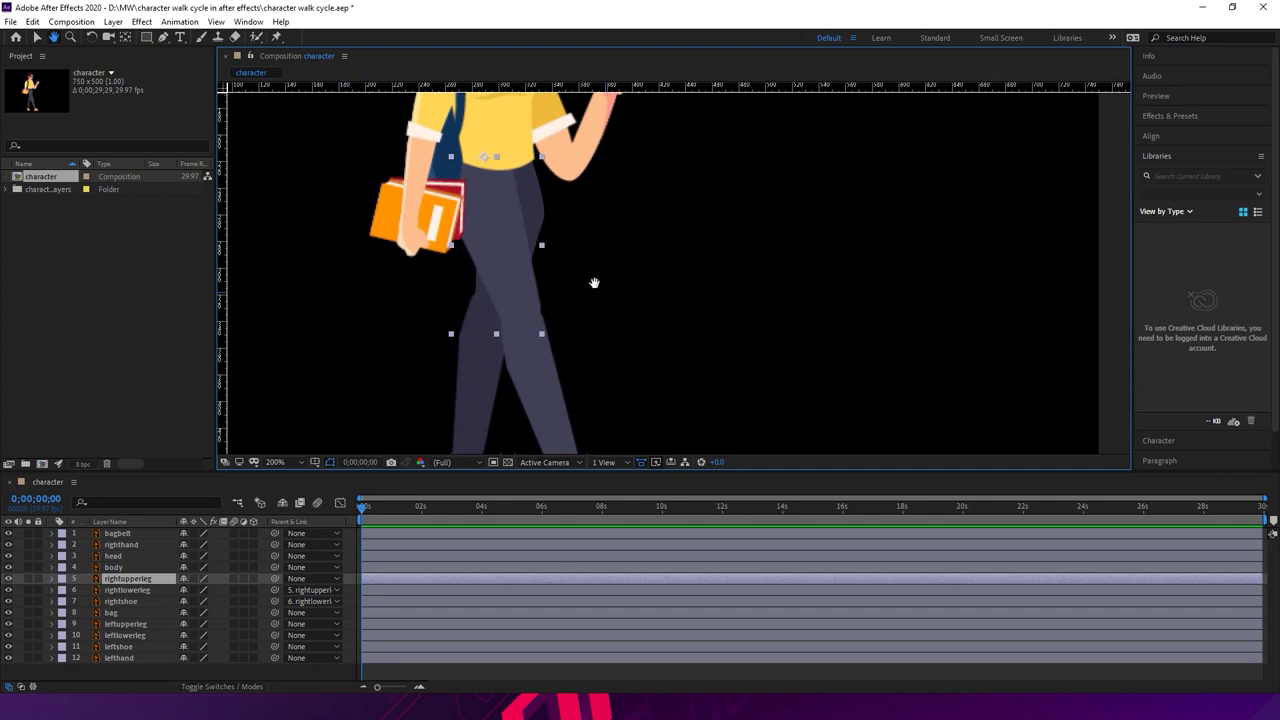
left_click(90, 38)
mouse_move(500, 280)
left_mouse_down()
mouse_move(395, 248)
mouse_move(471, 277)
mouse_move(543, 214)
mouse_move(514, 251)
mouse_move(466, 263)
mouse_move(523, 263)
mouse_move(491, 277)
left_mouse_up()
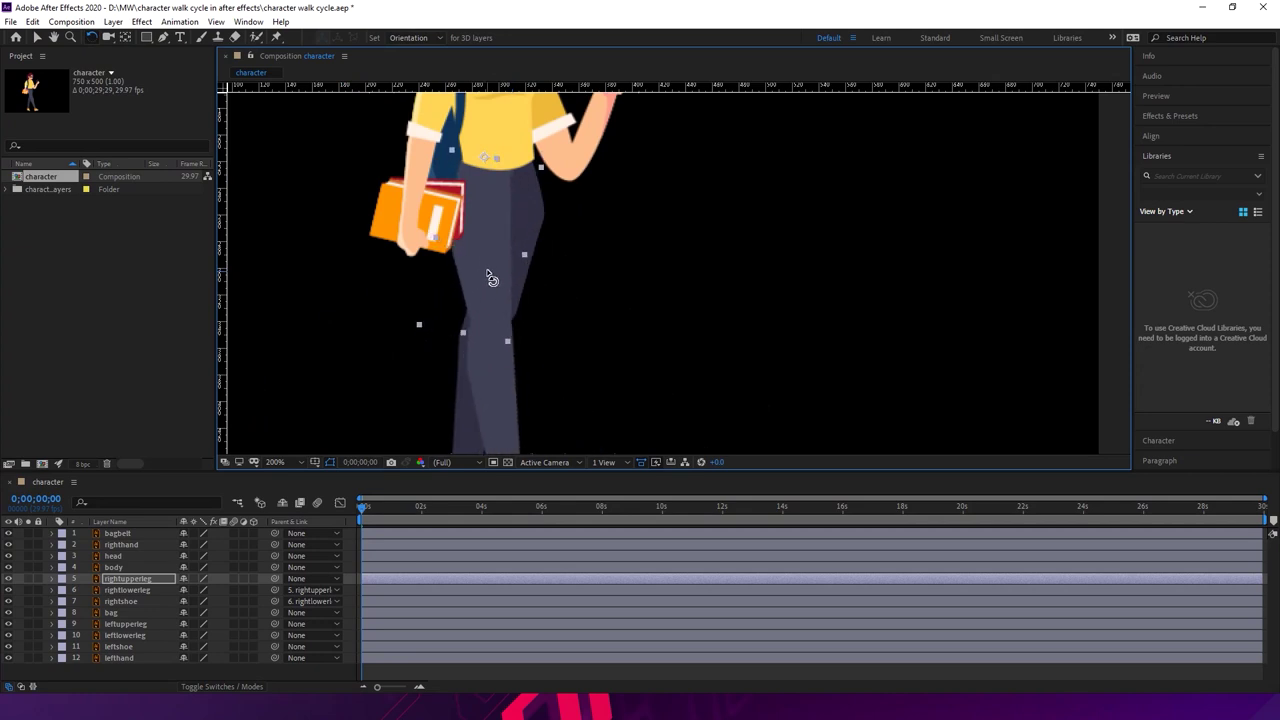
- Parent the leftshoe layer to leftlowerleg and the leftlowerleg layer to leftupperleg
left_click(640, 326)
key("h")
scroll(491, 306, "down", 2)
scroll(491, 306, "down", 2)
key("w")
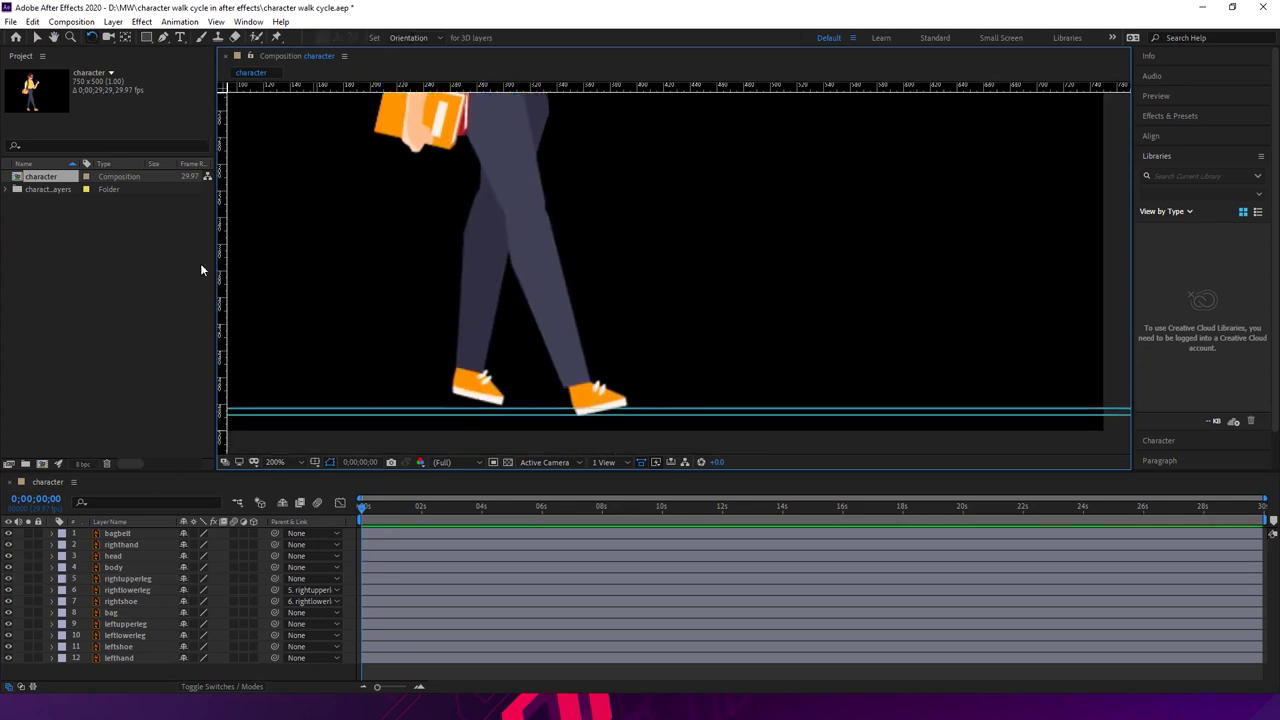
left_click(458, 388)
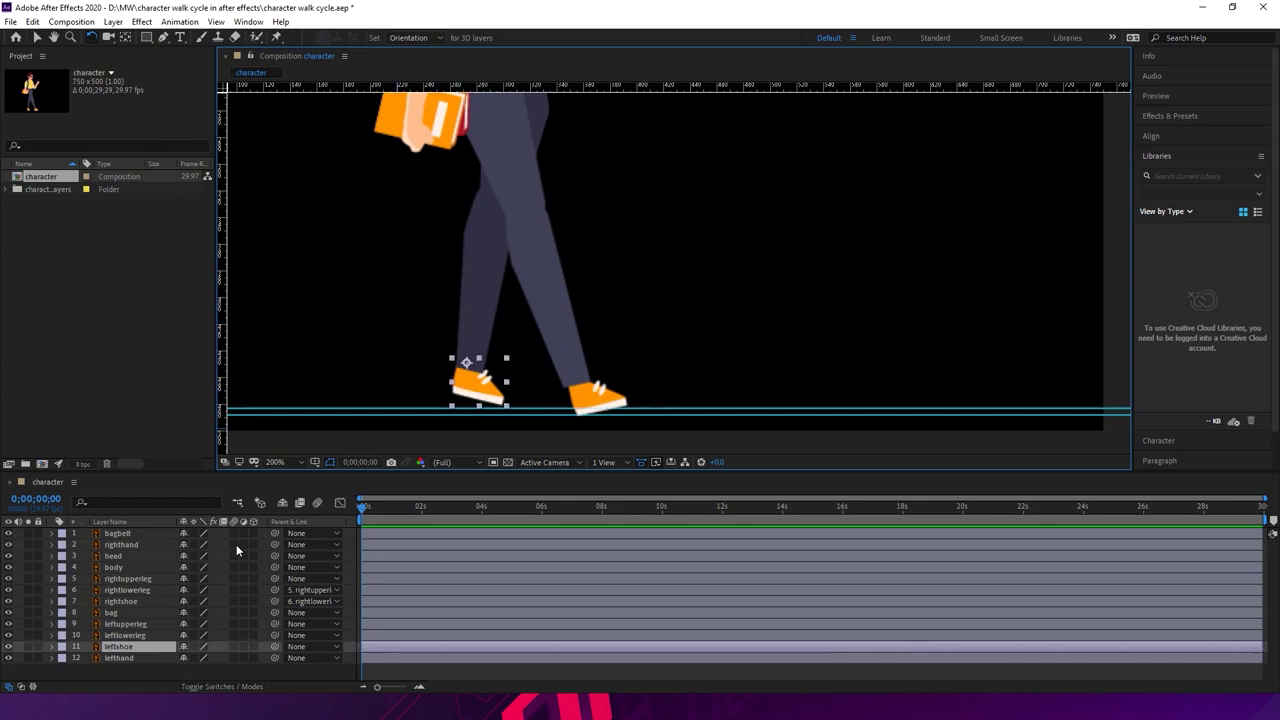
left_click_drag(275, 646, 152, 637)
left_click(125, 635)
left_click_drag(275, 635, 155, 622)
left_click(125, 624)
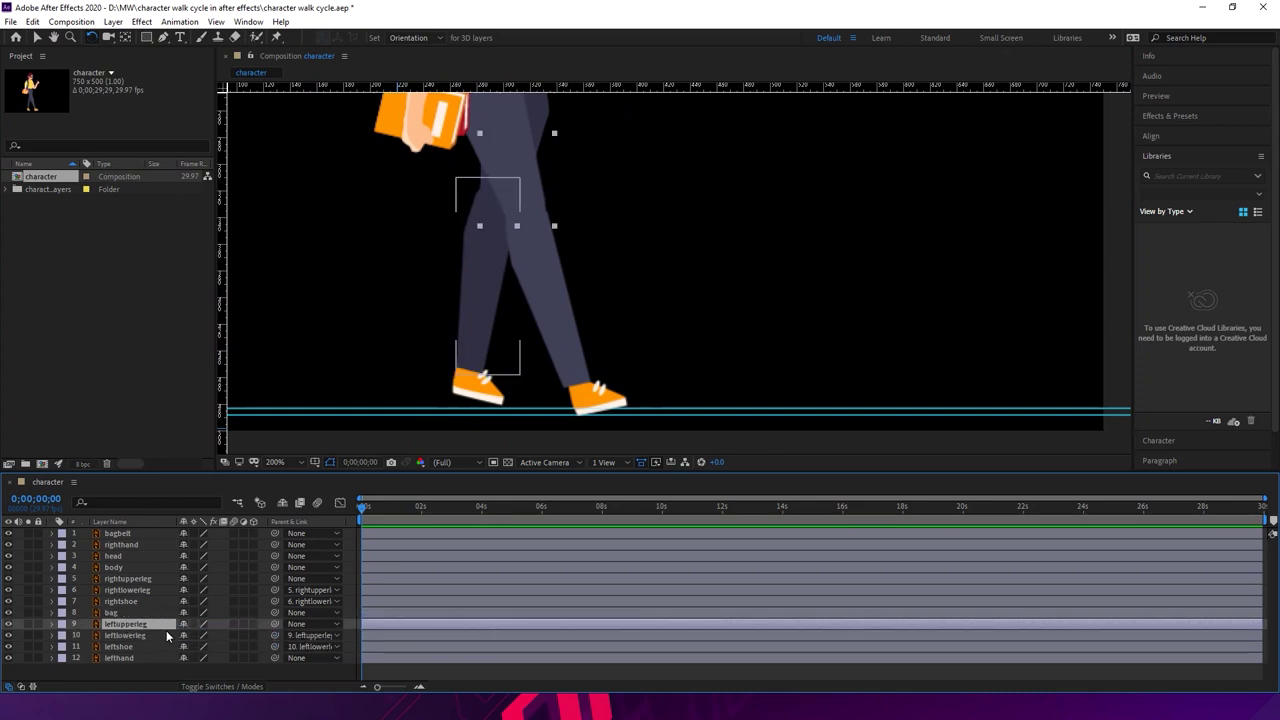
- Parent the righthand, head and bagbelt layers to the body layer
key("h")
left_click_drag(466, 110, 453, 440)
key("w")
left_click(430, 350)
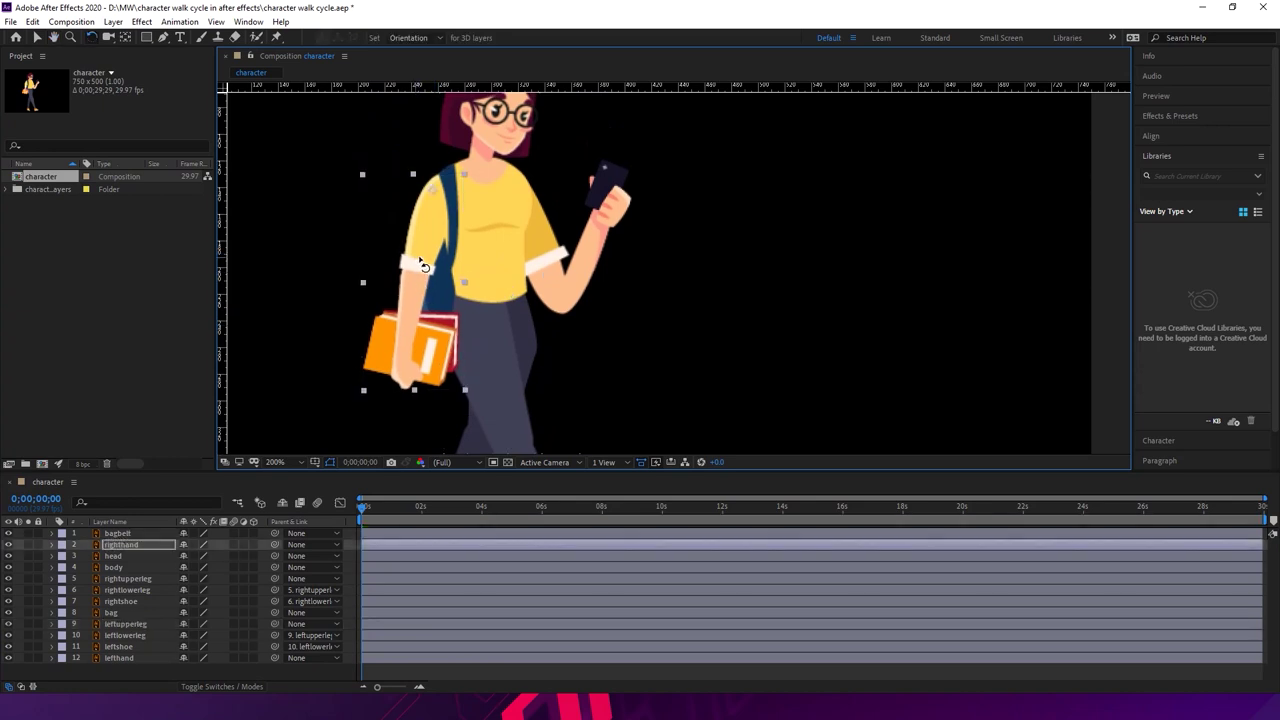
left_click_drag(274, 543, 168, 567)
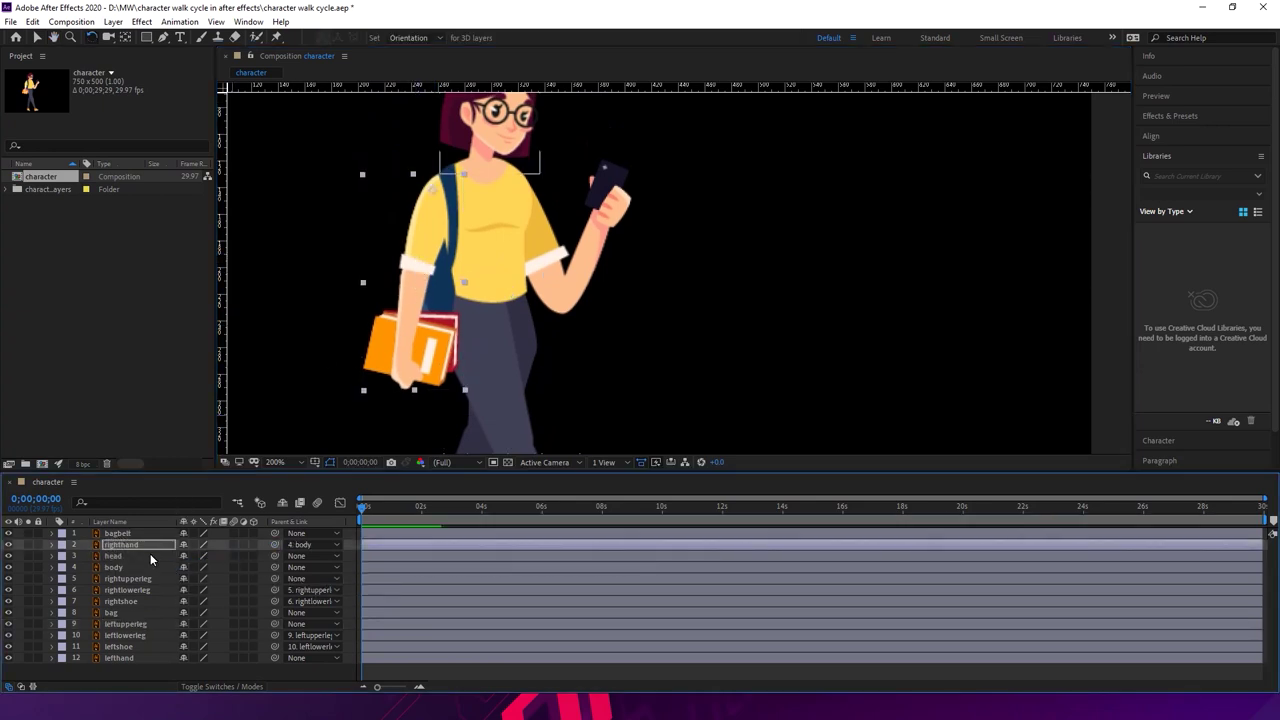
left_click(150, 555)
left_click_drag(275, 556, 160, 567)
left_click(144, 544)
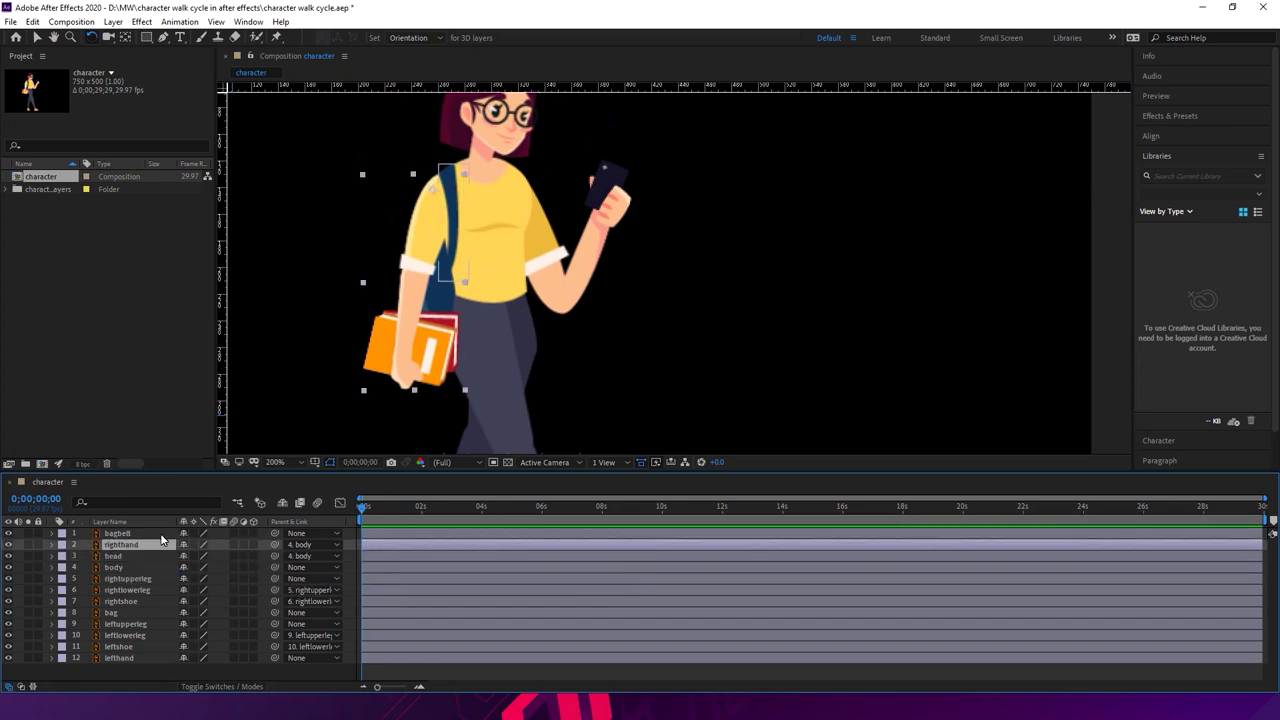
left_click(165, 535)
left_click_drag(274, 531, 163, 570)
- Parent the rightupperleg and rightlowerleg layers to the body layer
left_click(160, 578)
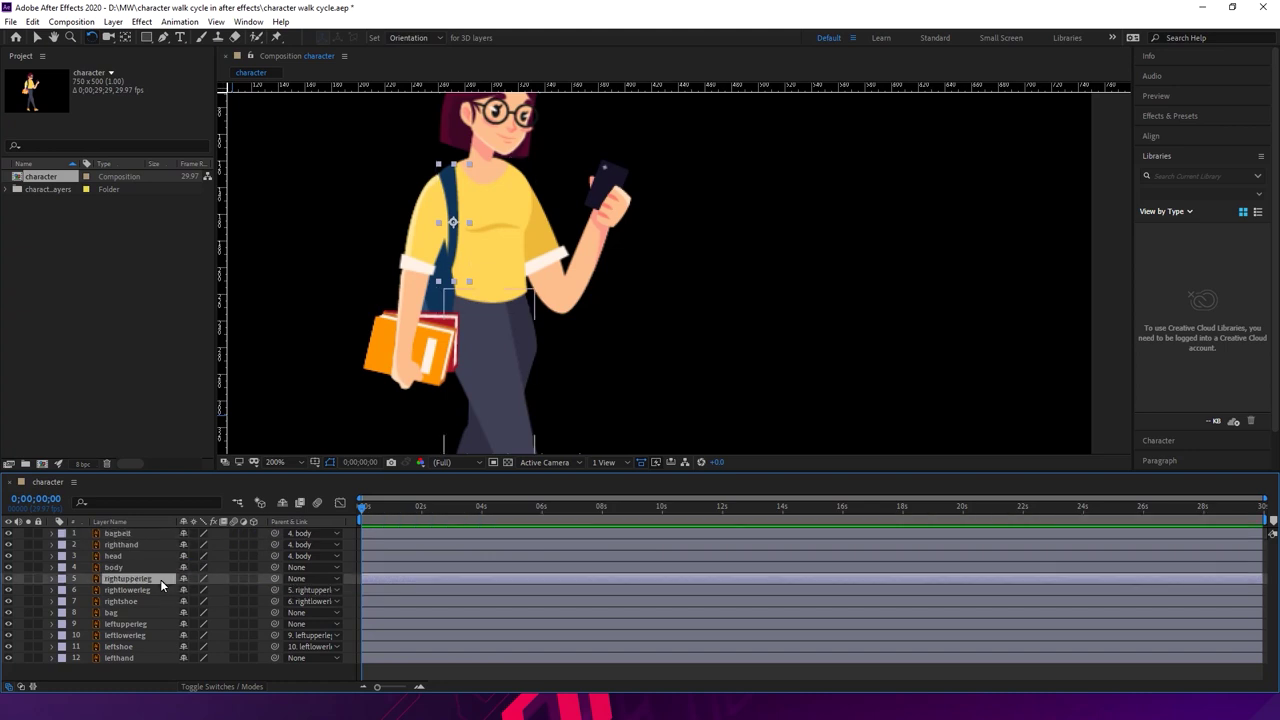
left_click_drag(274, 580, 162, 569)
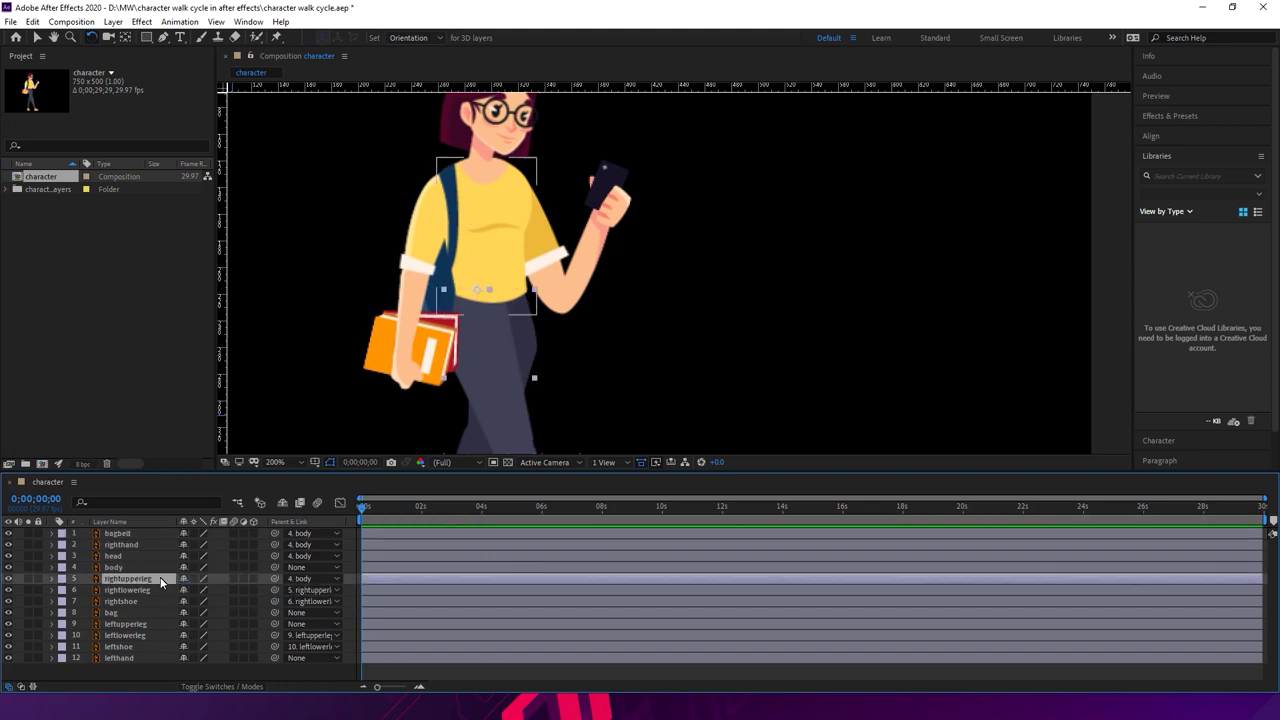
left_click(154, 588)
left_click_drag(275, 590, 112, 568)
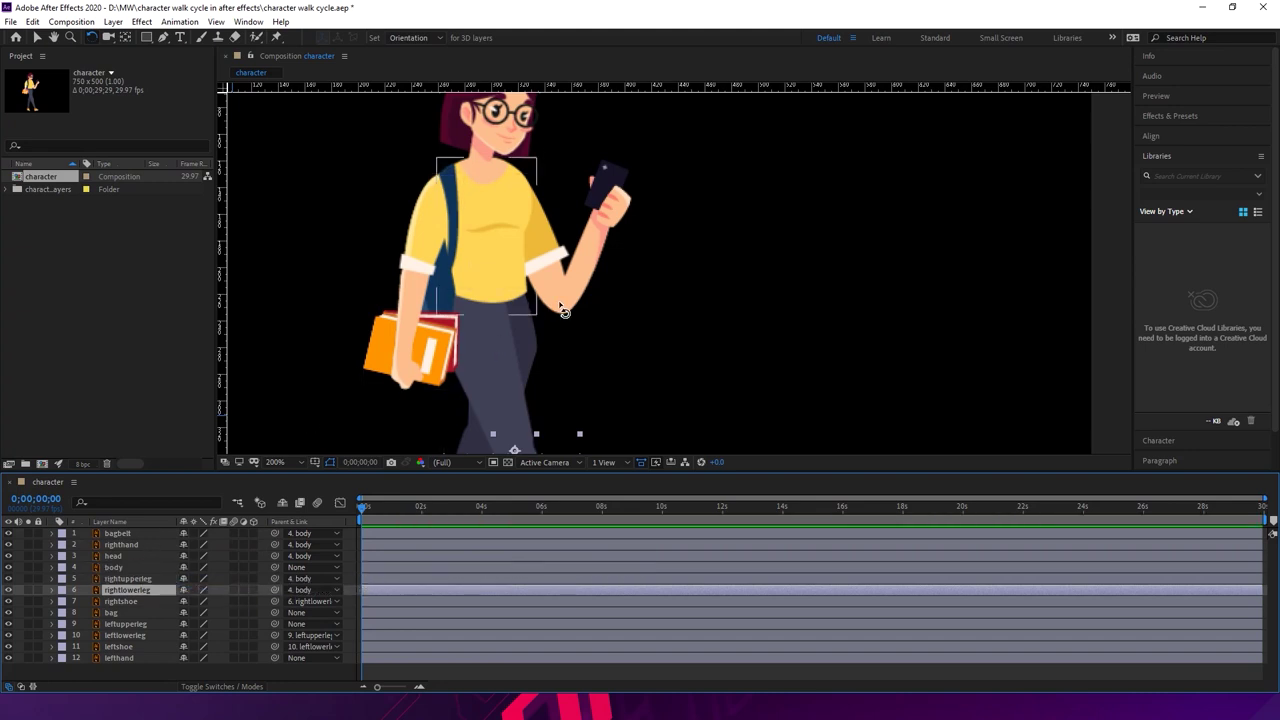
- Try parenting the lefthand layer to the body layer and undo that parenting
left_click(571, 273)
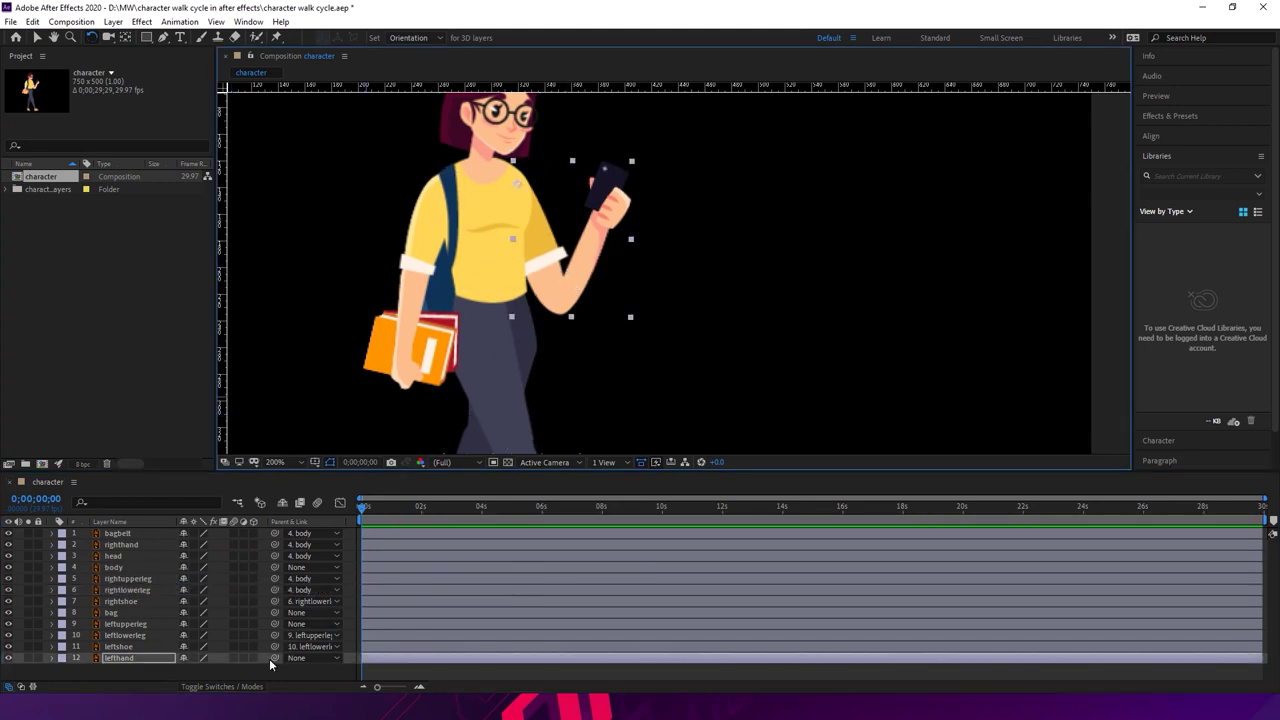
left_click_drag(274, 659, 131, 570)
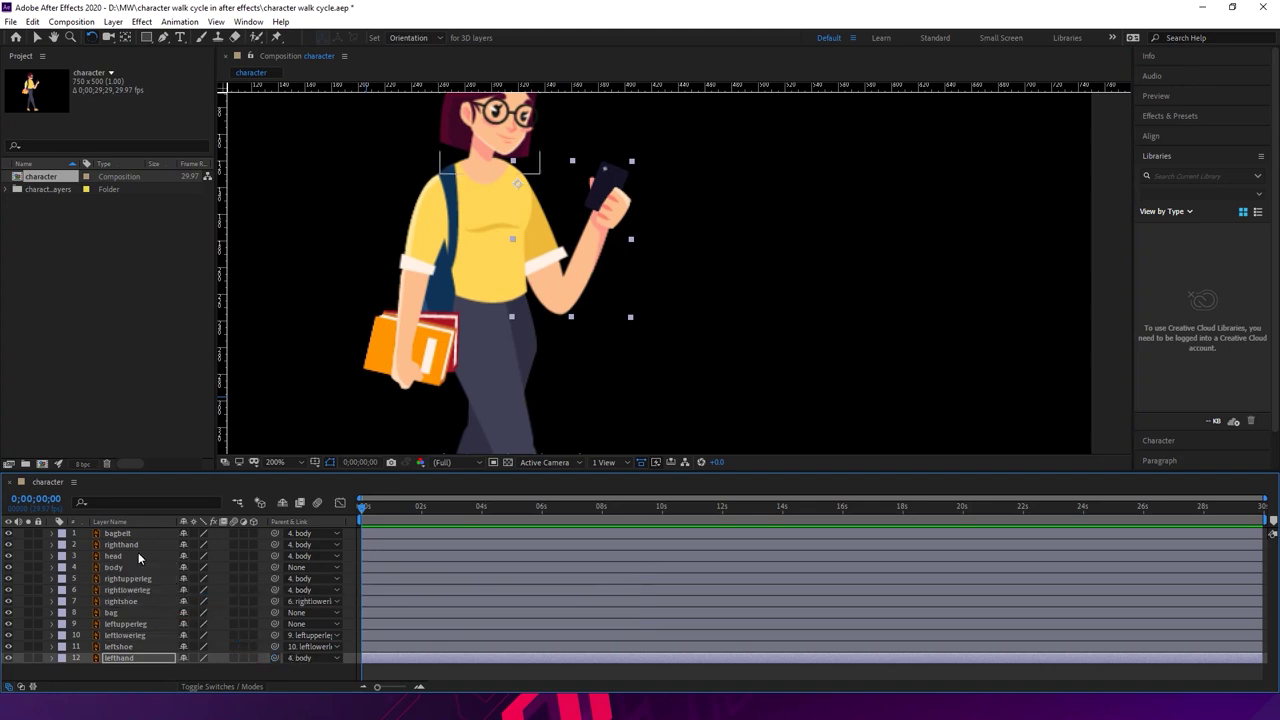
left_click(120, 567)
key("comma")
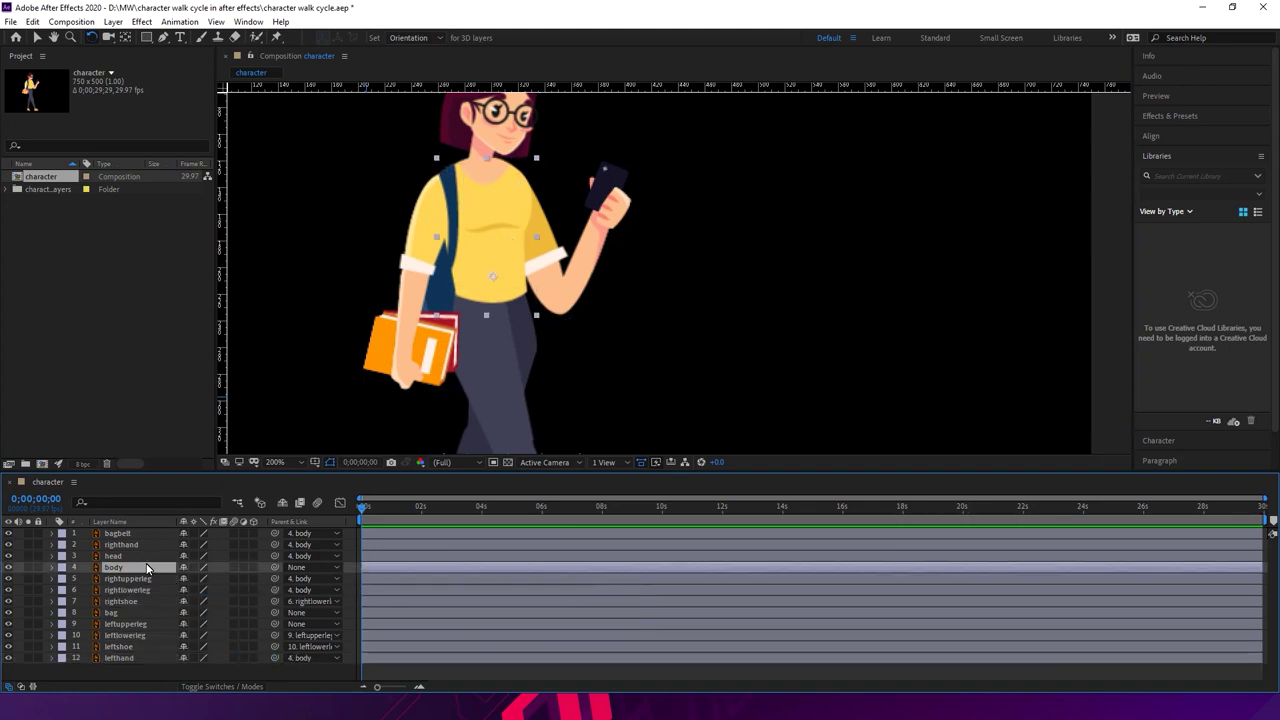
key("comma")
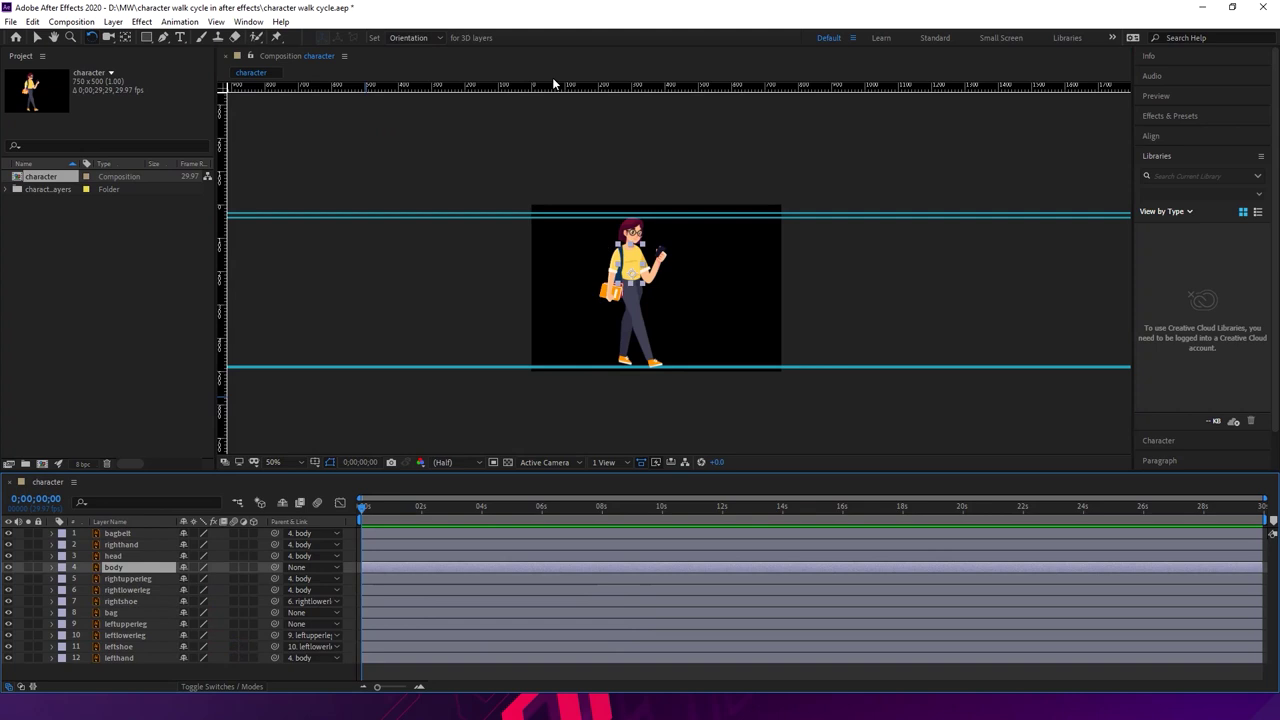
left_click(37, 38)
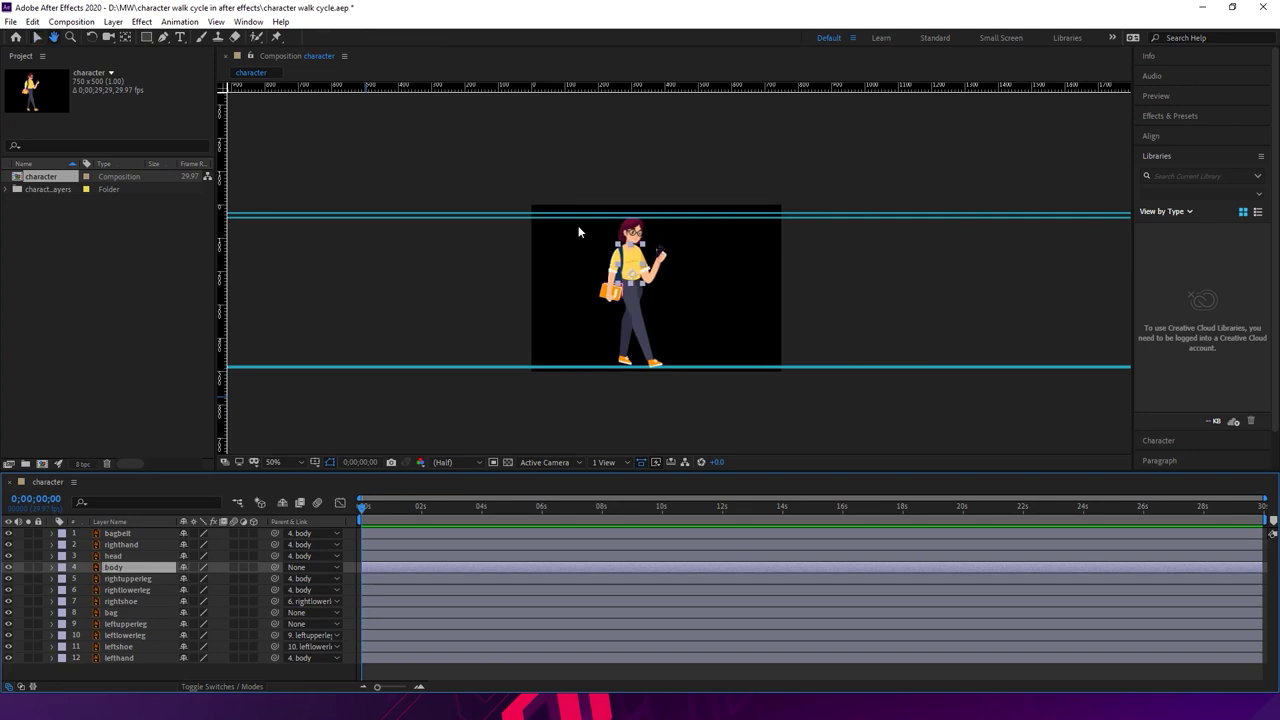
key("space")
key("ctrl+z")
key("ctrl+z")
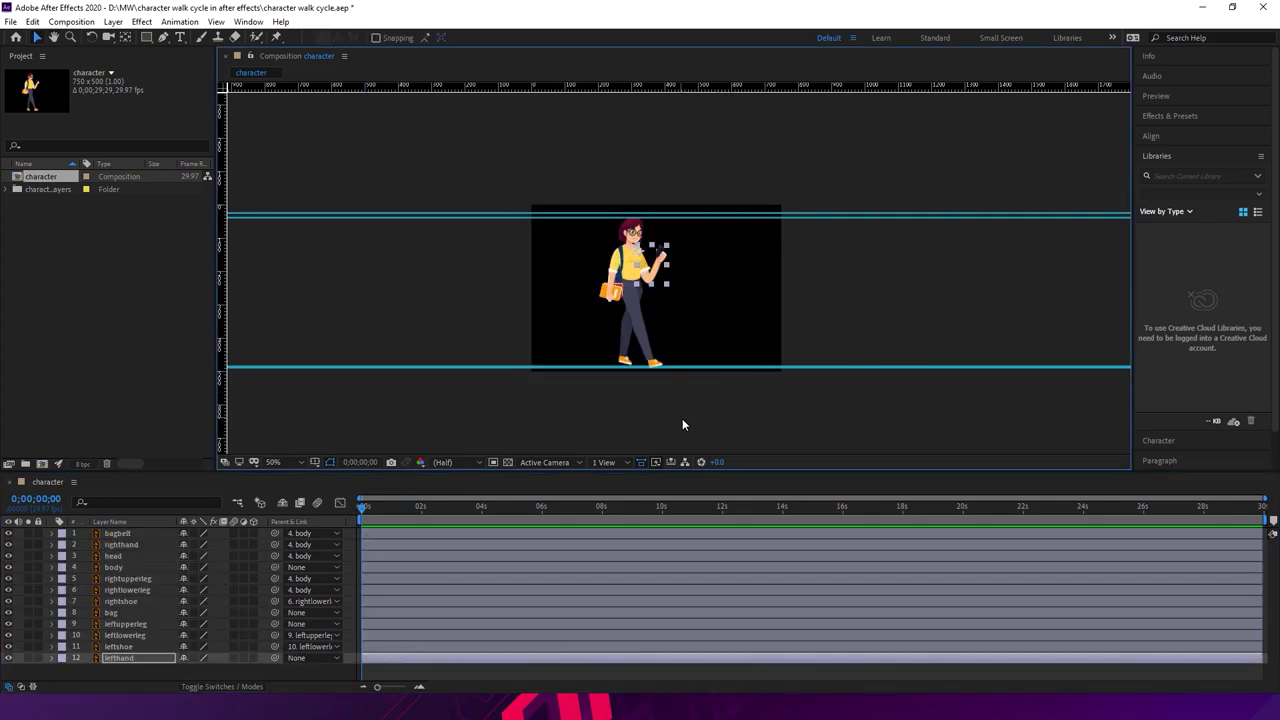
- Parent the rightlowerleg layer to rightupperleg instead of body
key("space")
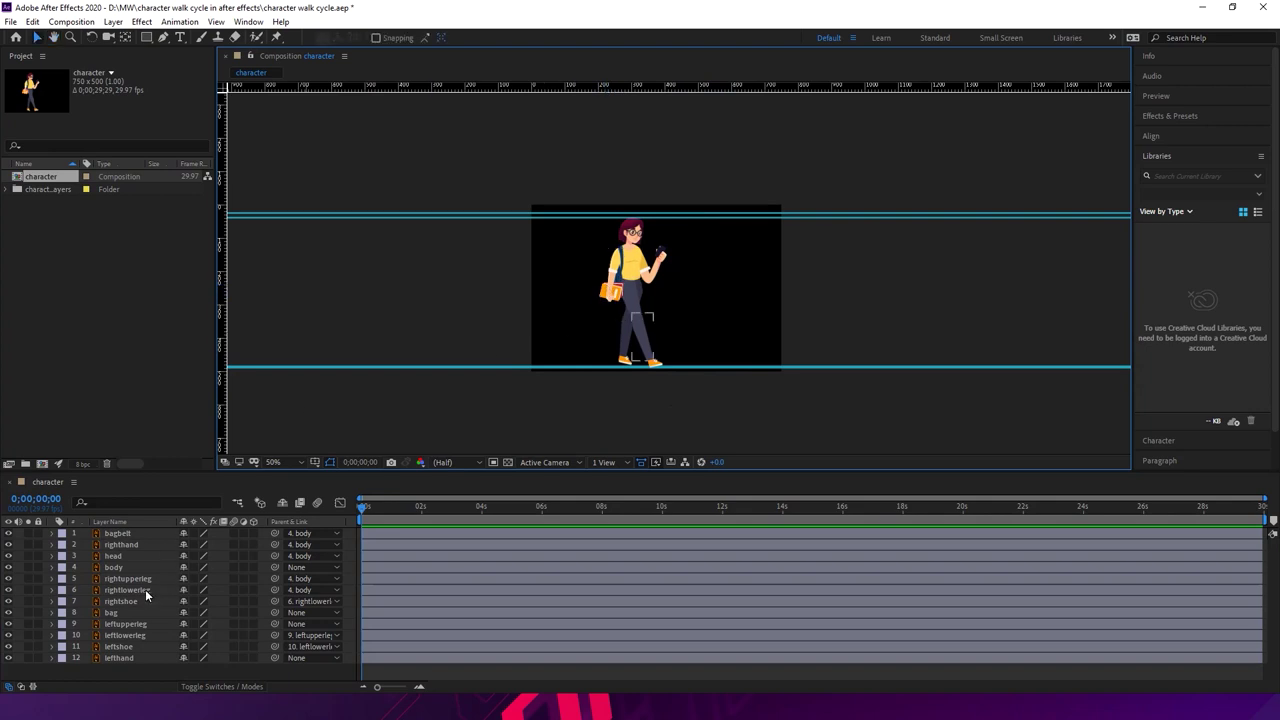
left_click(146, 590)
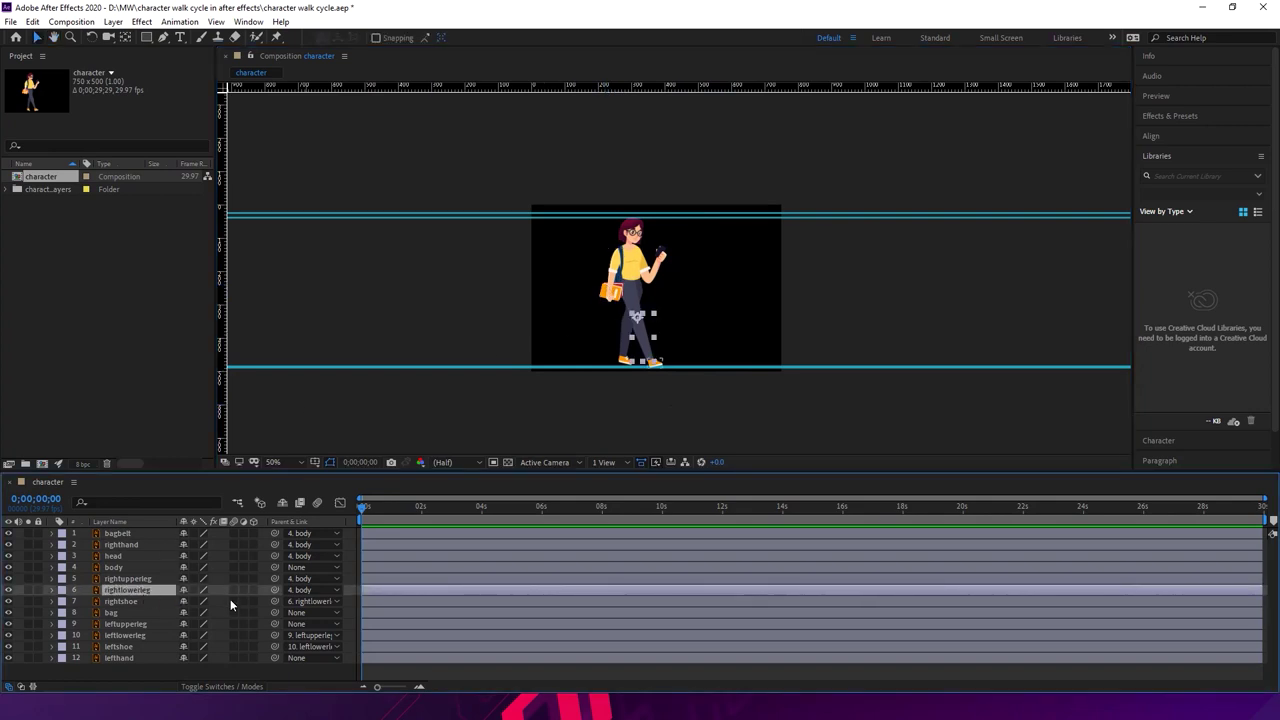
left_click(148, 623)
left_click(146, 579)
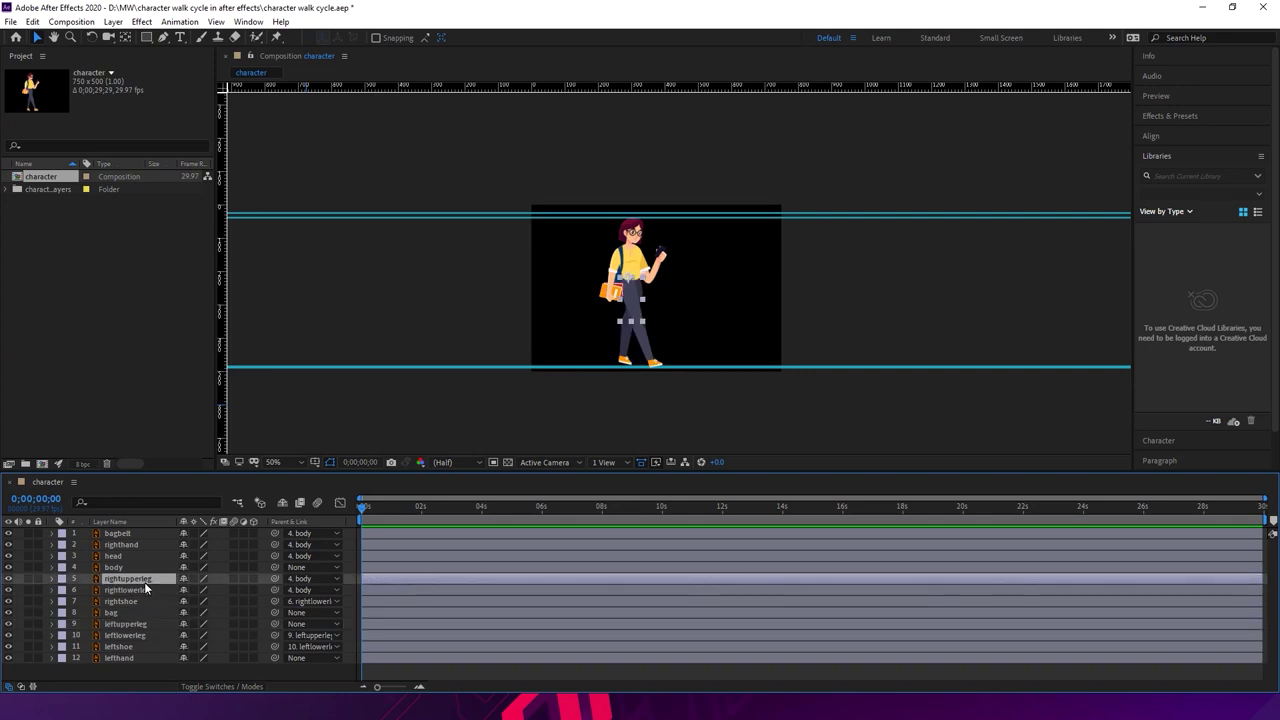
left_click(148, 590)
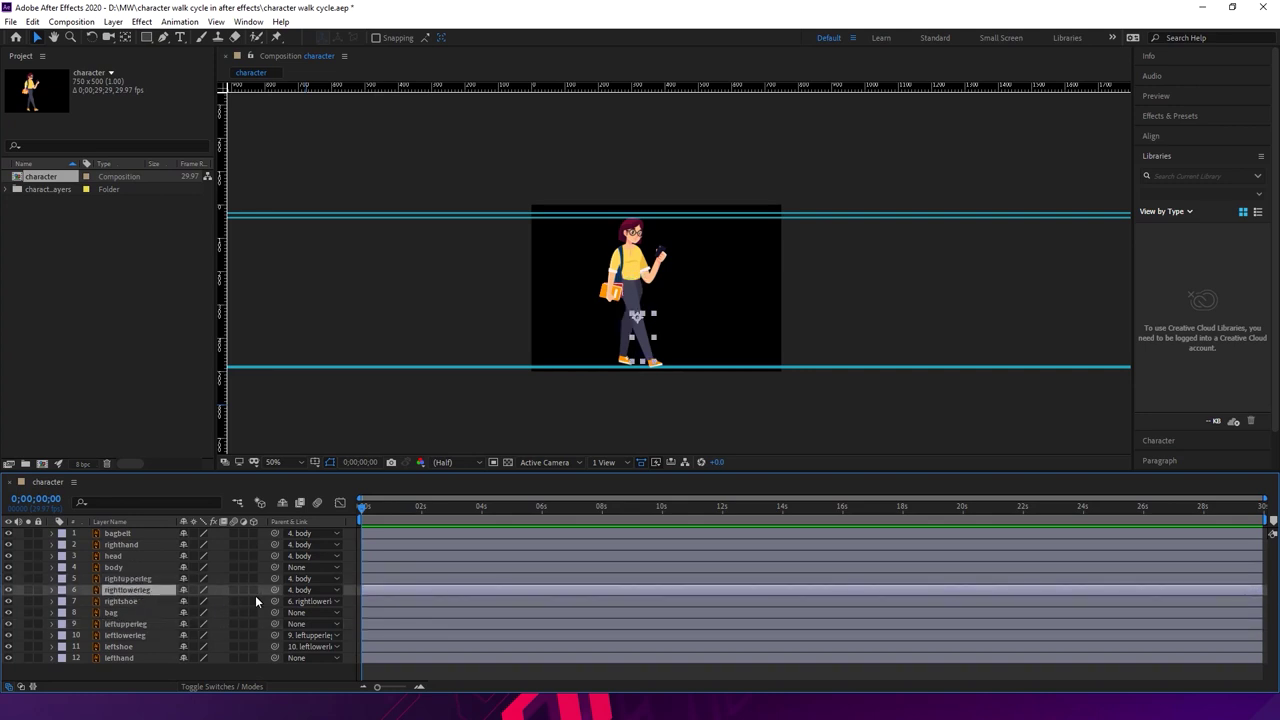
left_click_drag(276, 590, 165, 581)
- Parent the leftupperleg, bag and lefthand layers to the body layer
left_click(152, 626)
left_click_drag(276, 624, 151, 567)
left_click(144, 612)
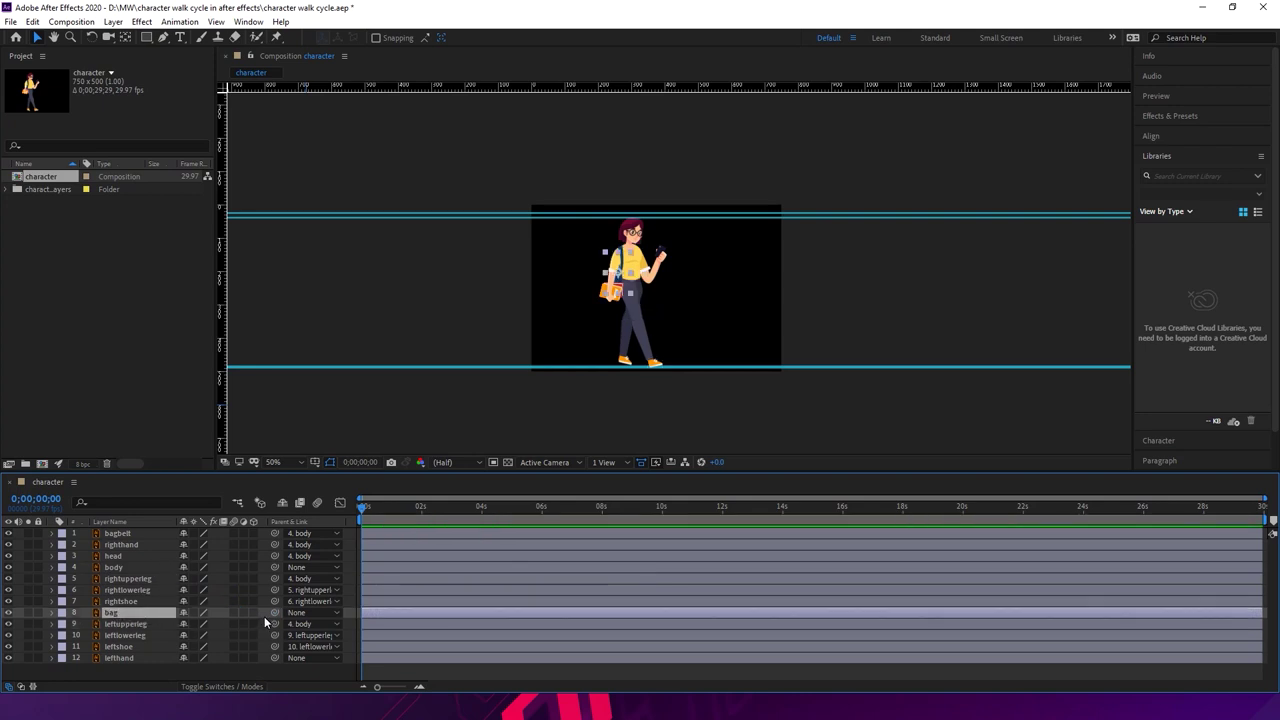
left_click_drag(274, 611, 155, 568)
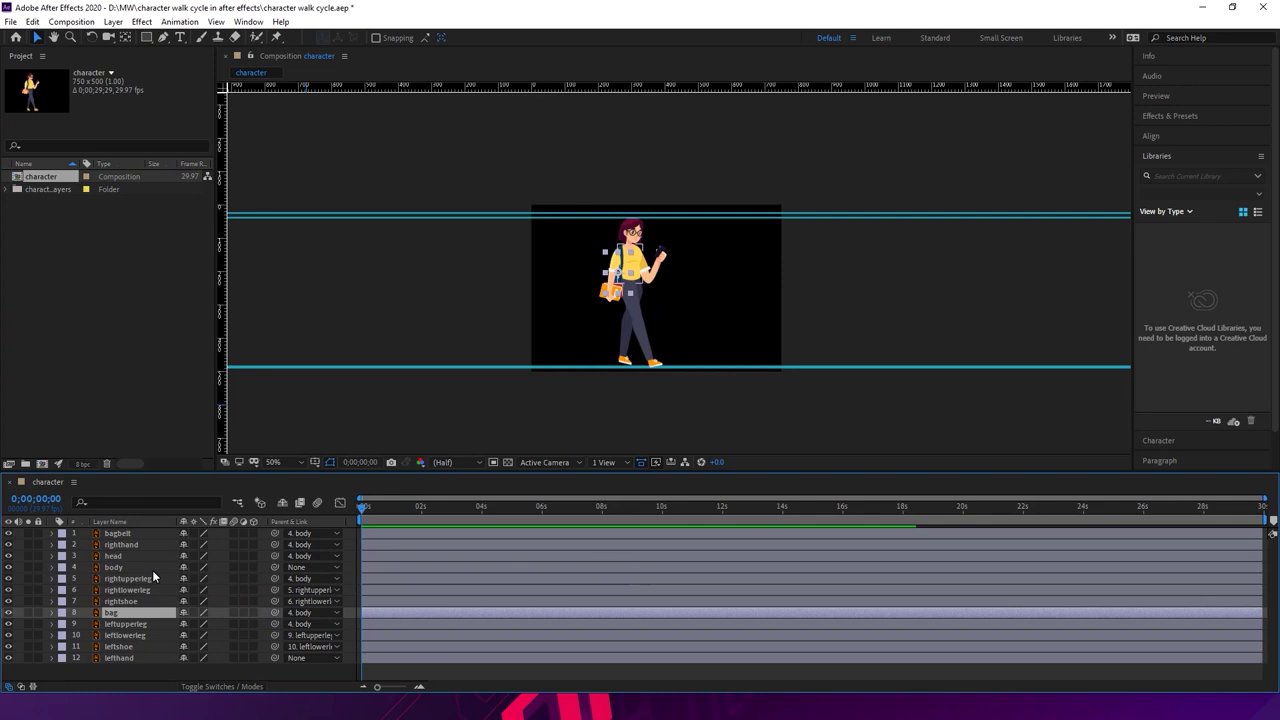
left_click(151, 566)
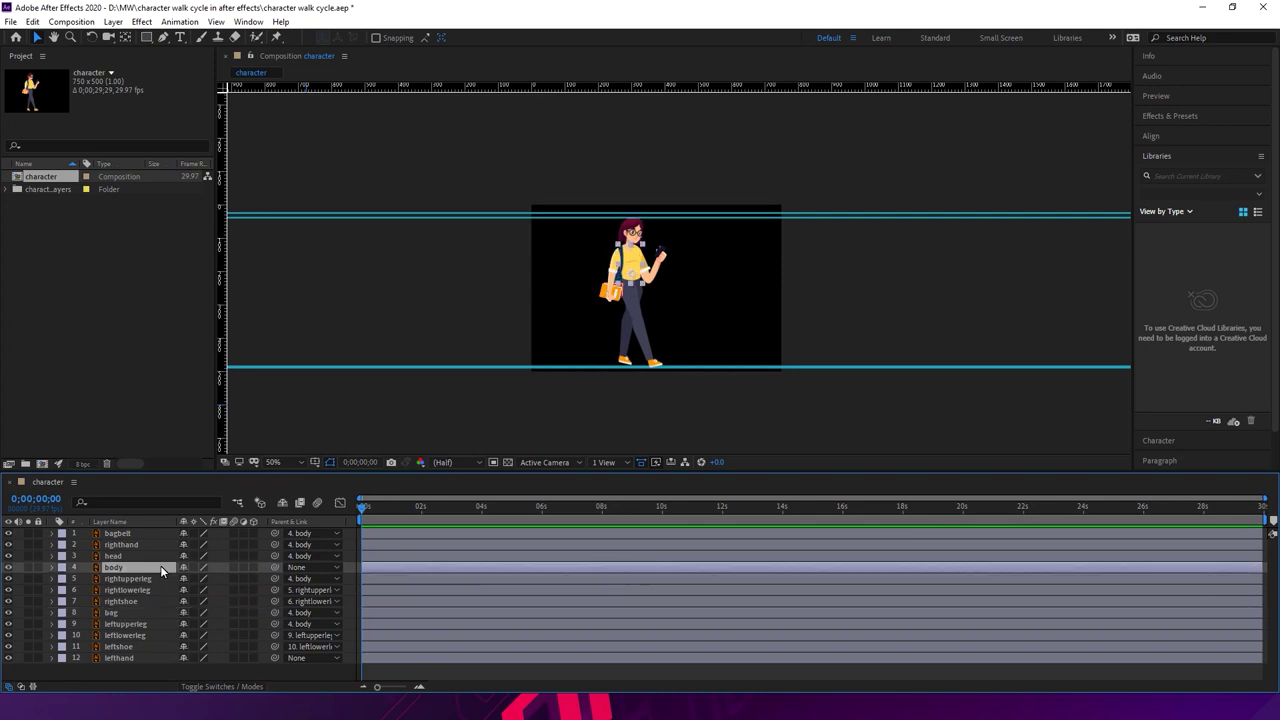
left_click(148, 657)
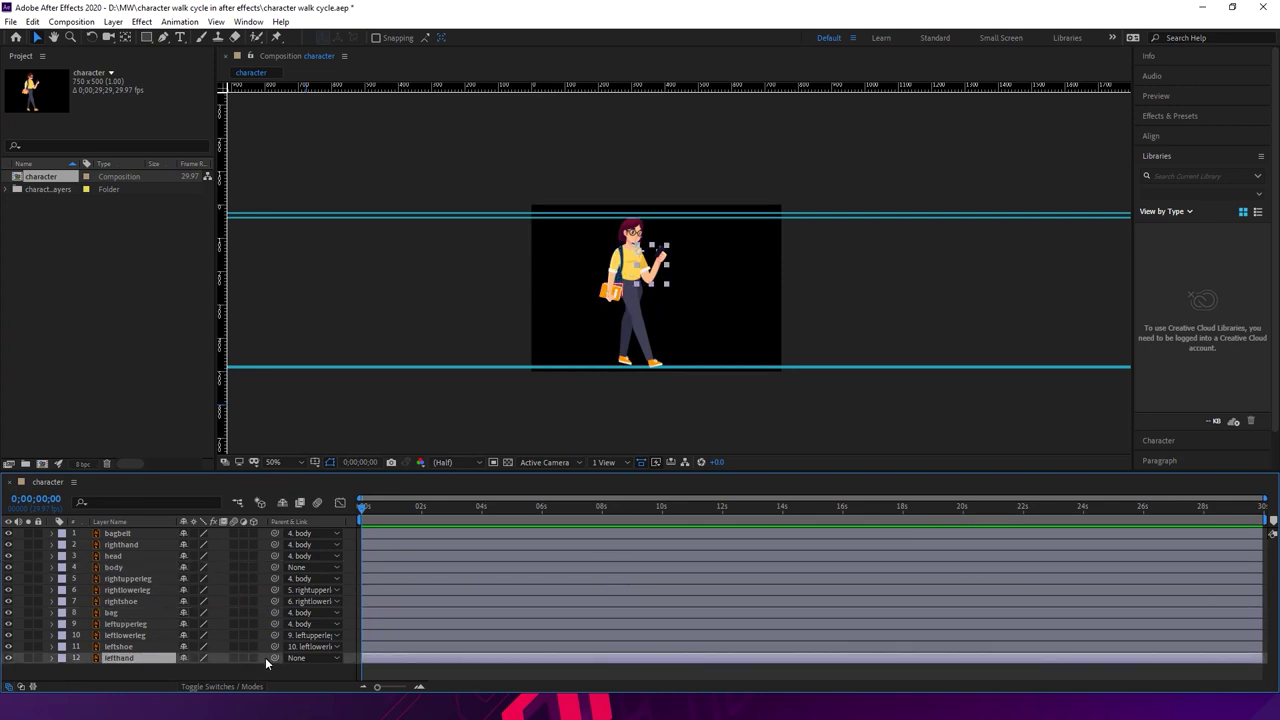
left_click_drag(276, 657, 133, 567)
left_click(368, 412)
scroll(374, 394, "down", 2)
scroll(374, 443, "up", 2)
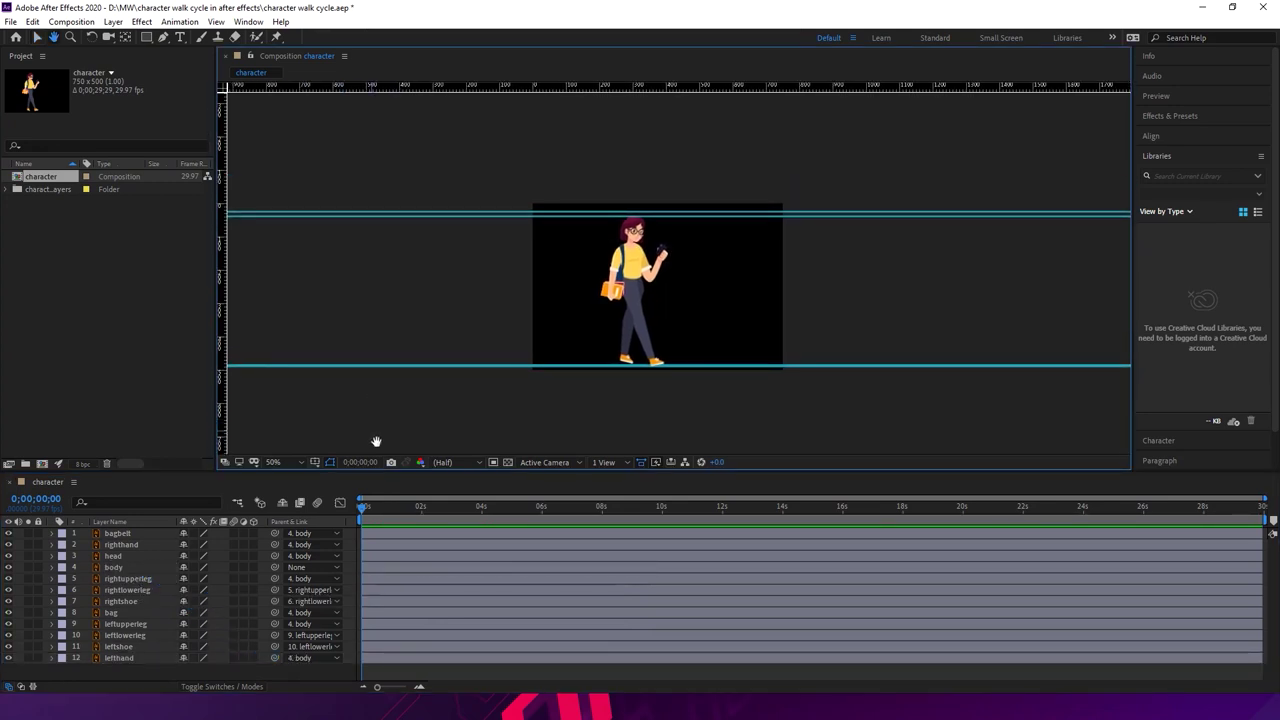
- Add a null object to the character composition and parent the body layer to it
left_click_drag(298, 475, 288, 441)
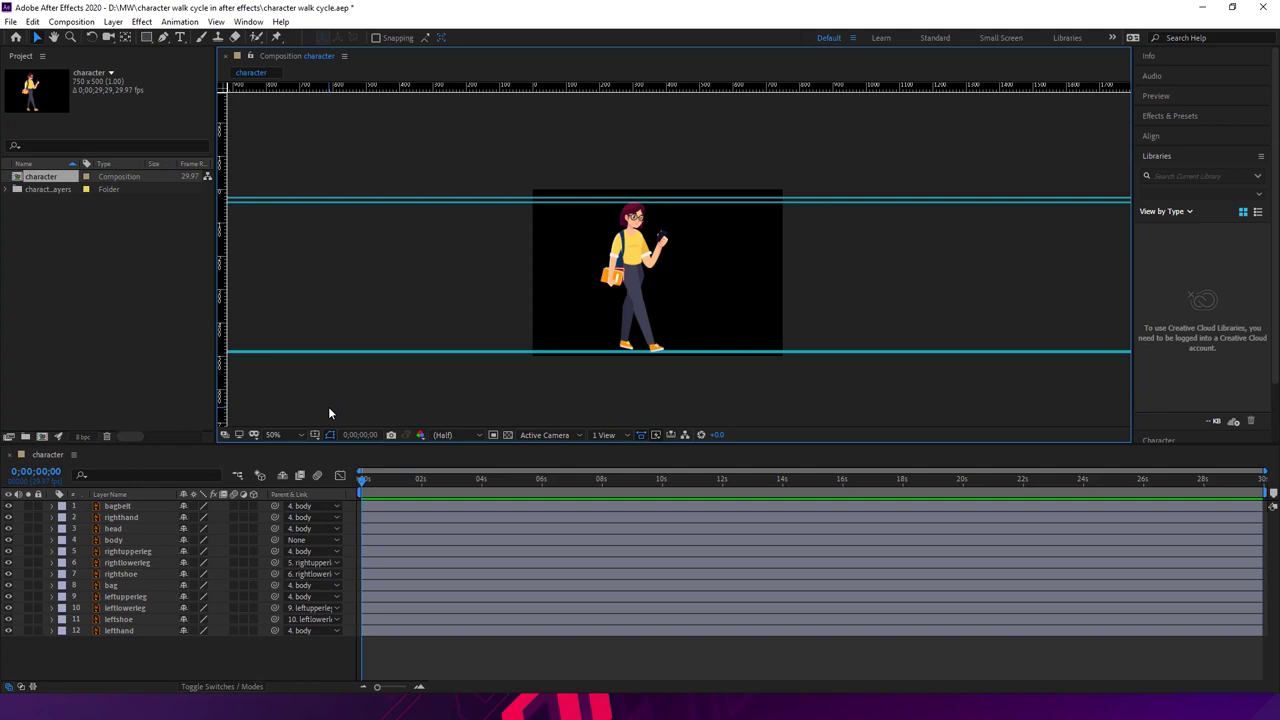
right_click(216, 657)
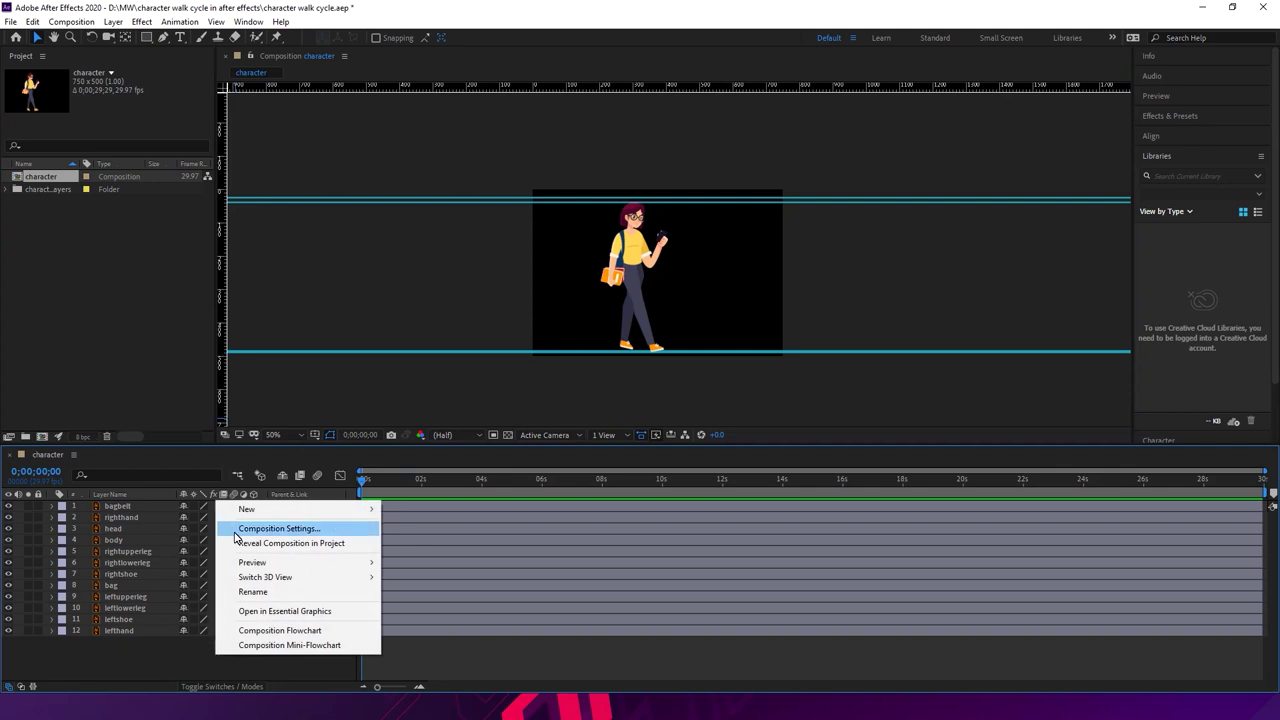
mouse_move(256, 511)
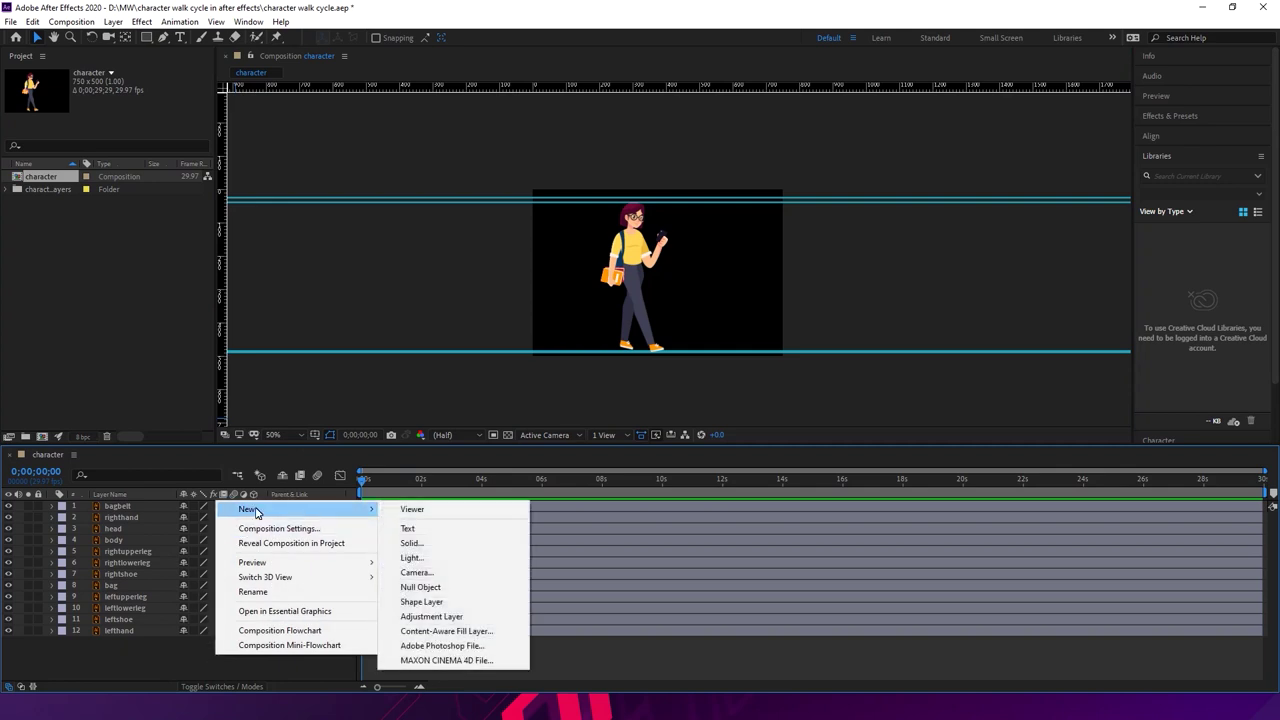
left_click(441, 590)
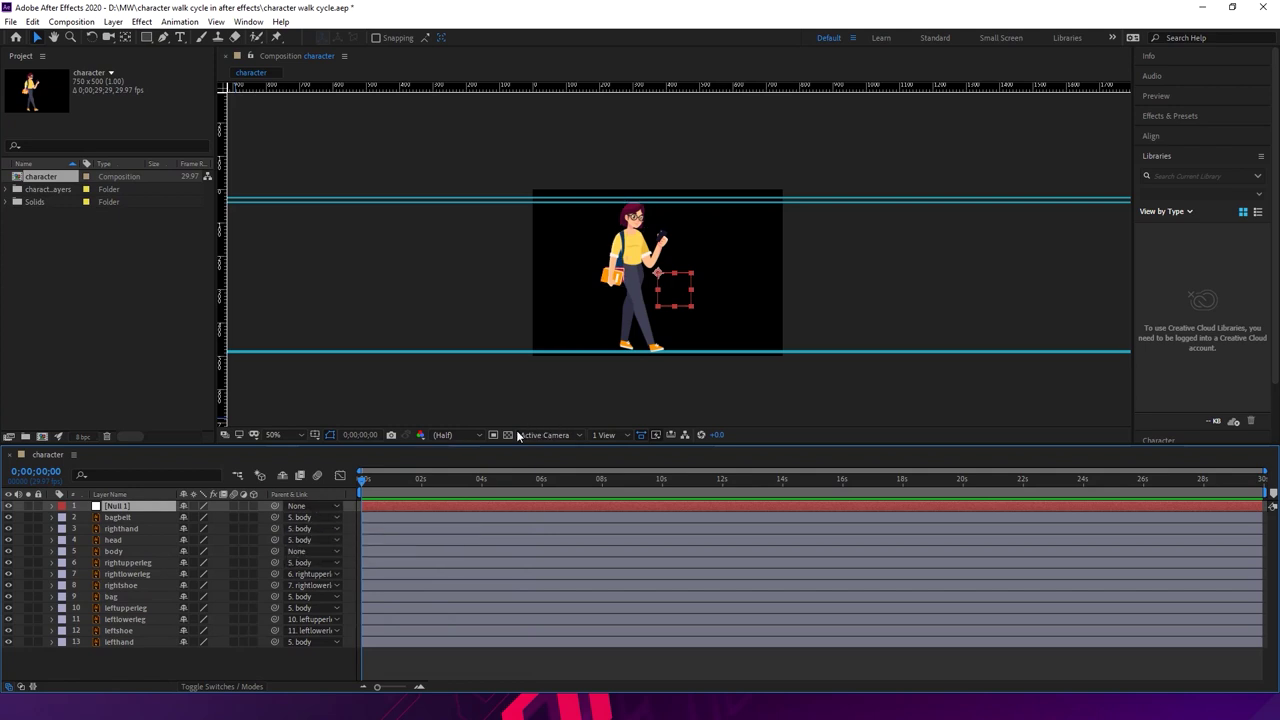
left_click(145, 551)
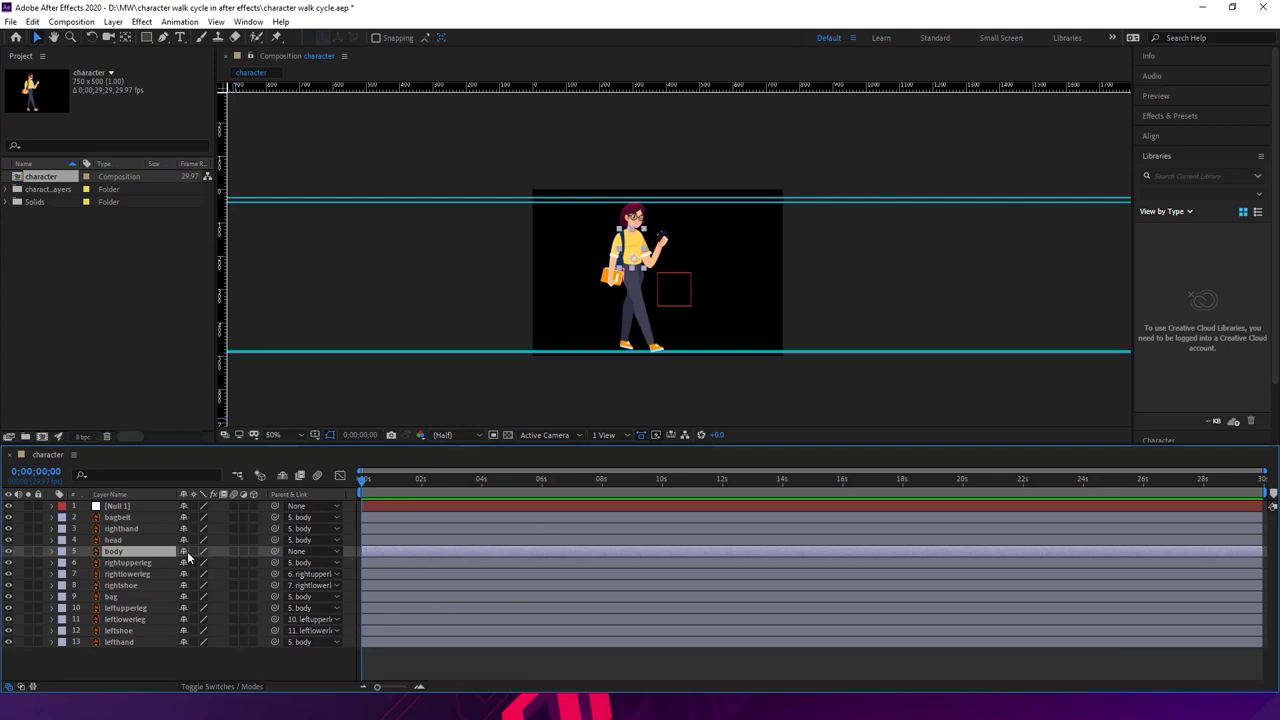
left_click_drag(273, 552, 145, 505)
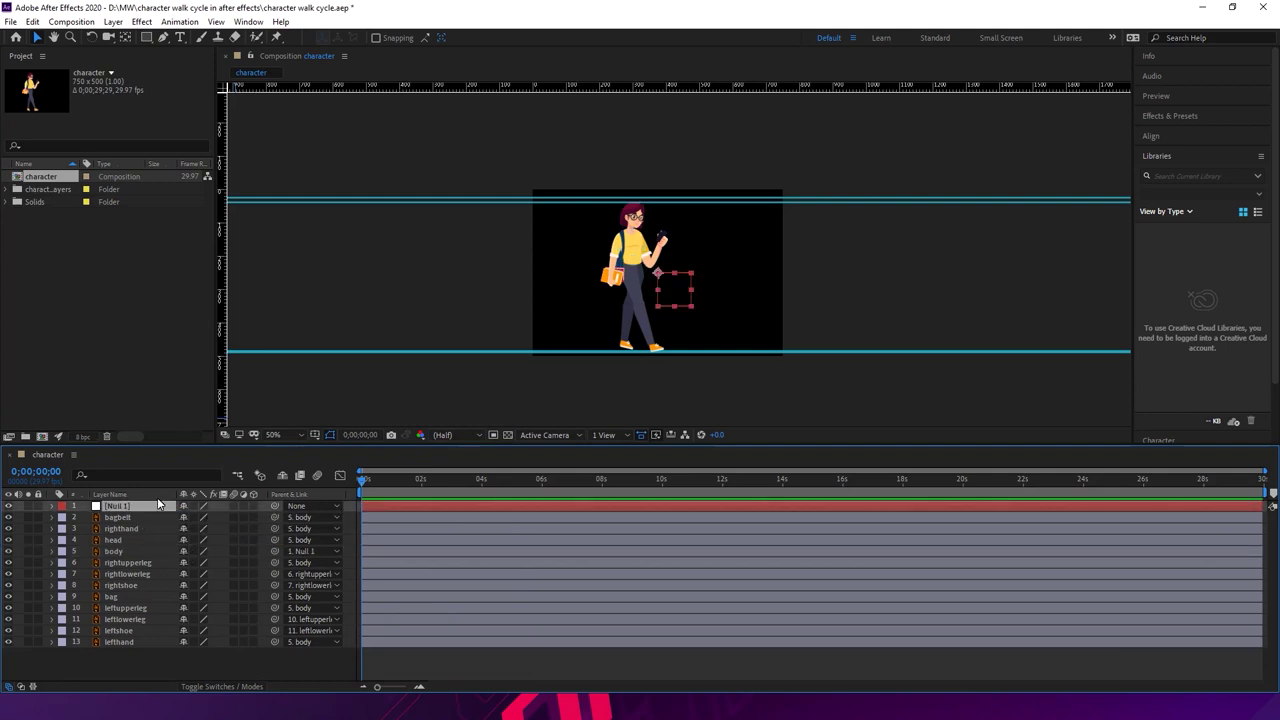
- Test the rig by nudging the null object to the right in large increments and back to its starting position
left_click(157, 500)
key("shift+Right")
key("shift+Right")
key("shift+Right")
key("shift+Right")
key("shift+Right")
key("shift+Right")
key("shift+Right")
key("shift+Right")
key("shift+Right")
key("shift+Right")
key("shift+Right")
key("shift+Right")
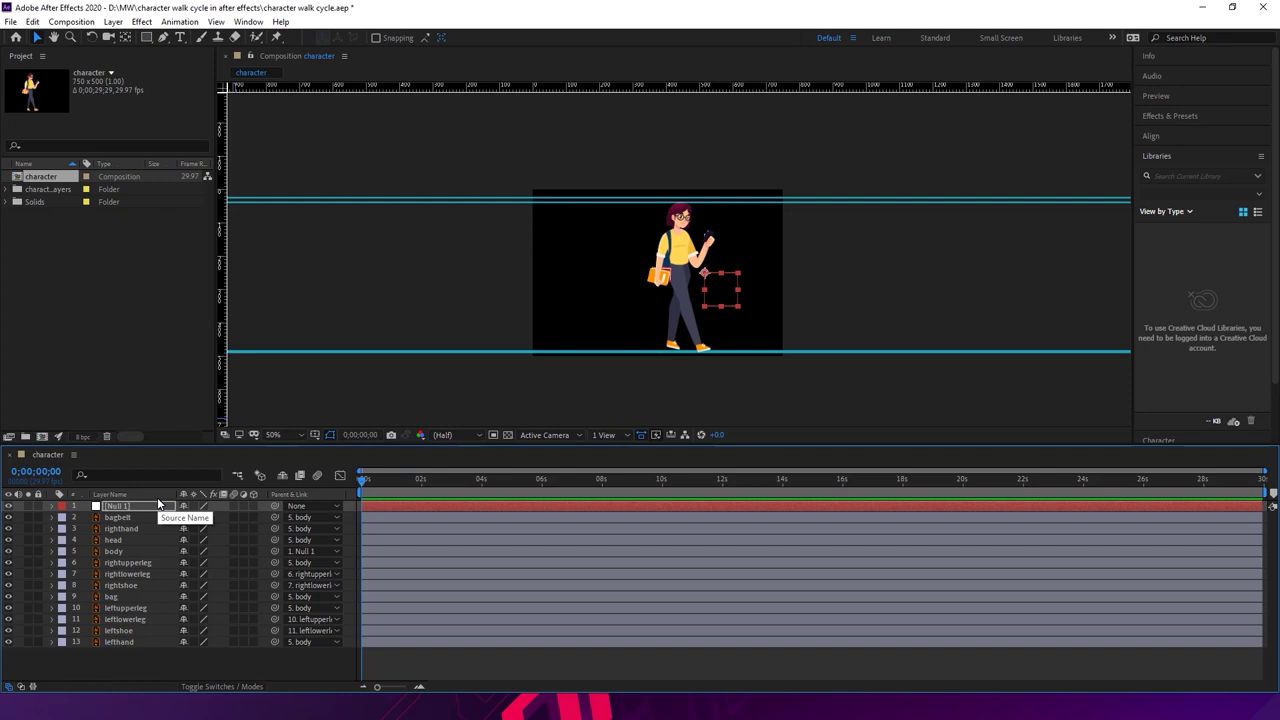
key("shift+Left")
key("shift+Left")
key("shift+Left")
key("shift+Left")
key("shift+Left")
key("shift+Left")
key("shift+Left")
key("shift+Left")
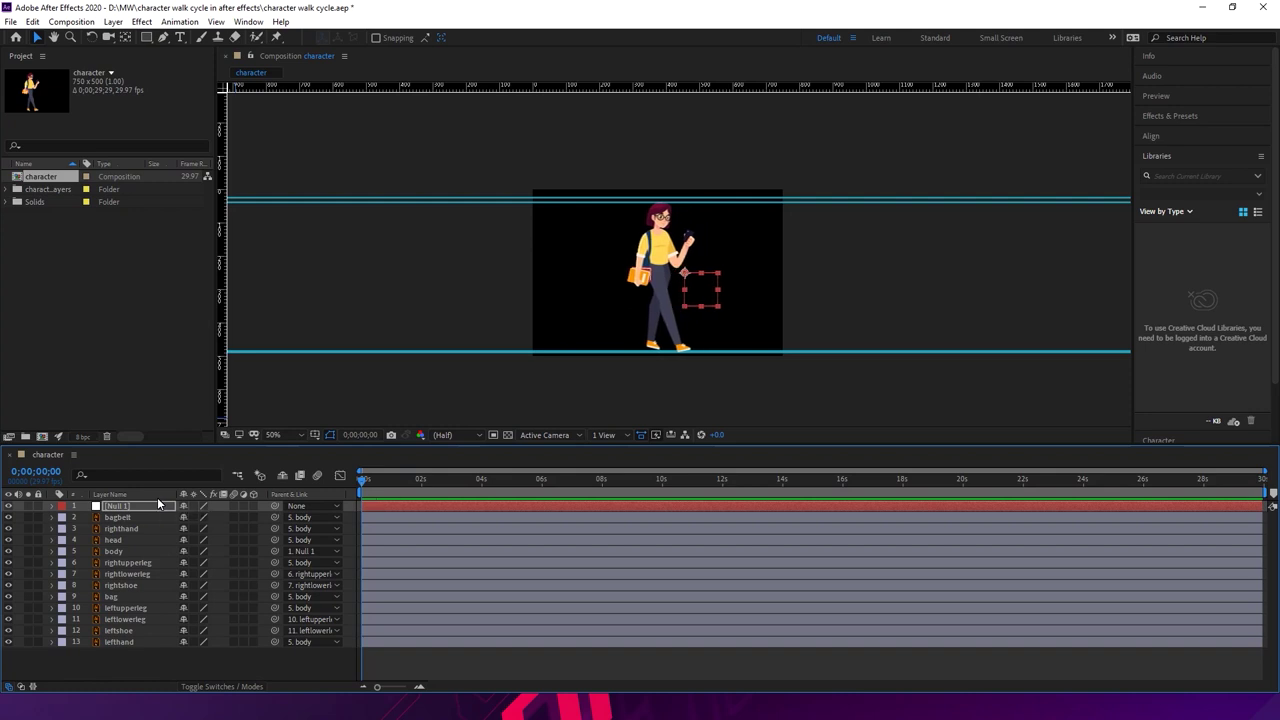
key("shift+Left")
key("shift+Left")
key("shift+Left")
key("shift+Left")
key("shift+Left")
key("shift+Left")
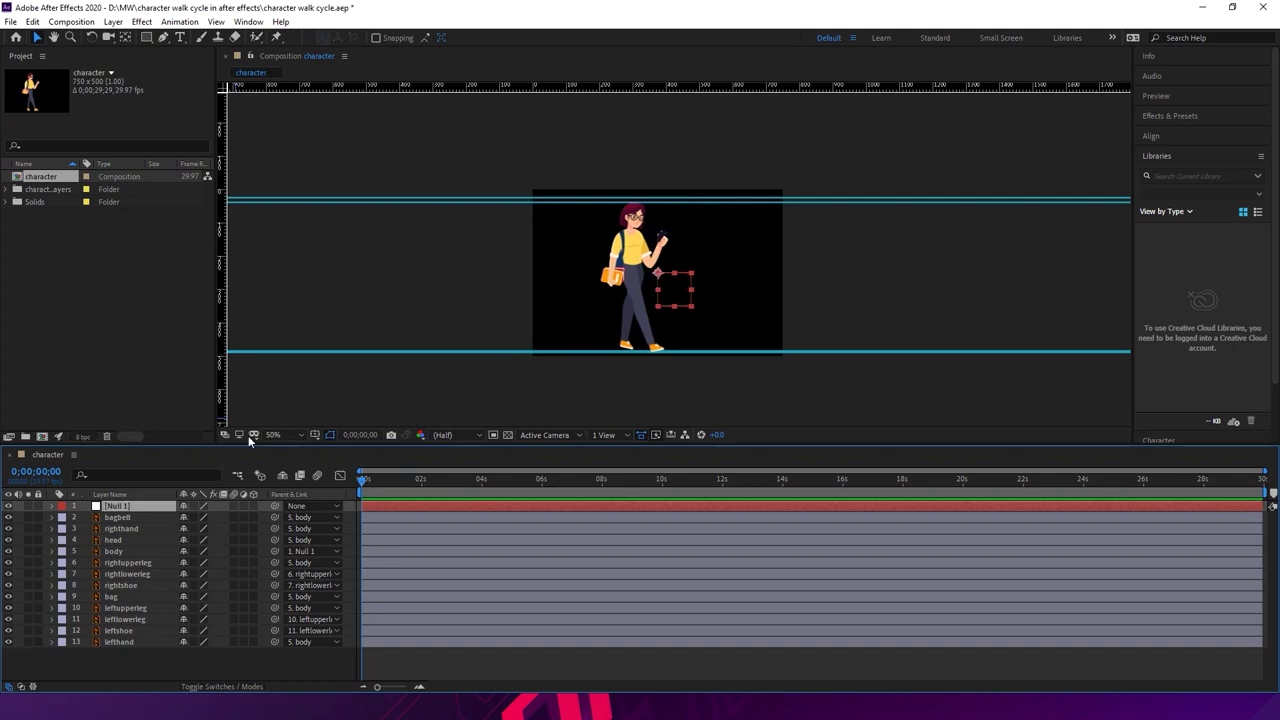
right_click(136, 506)
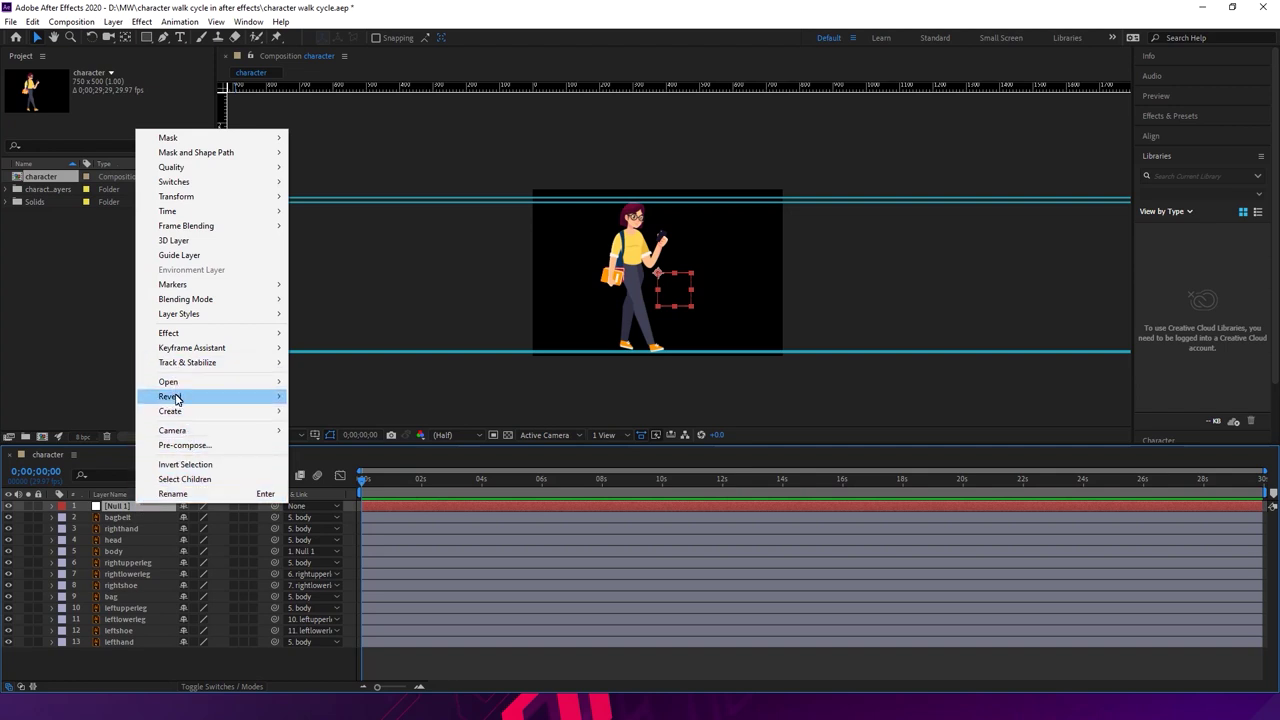
left_click(122, 514)
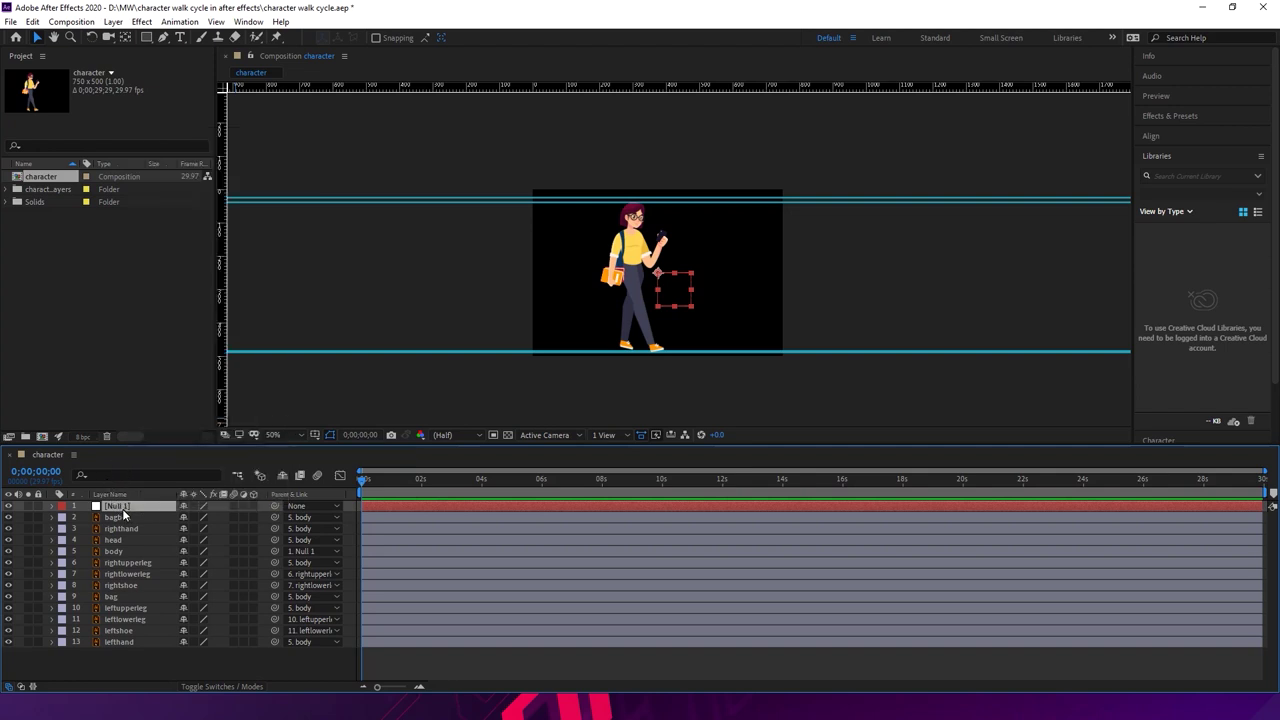
- Rename the null object layer to controller and deselect it
key("Return")
type("controller")
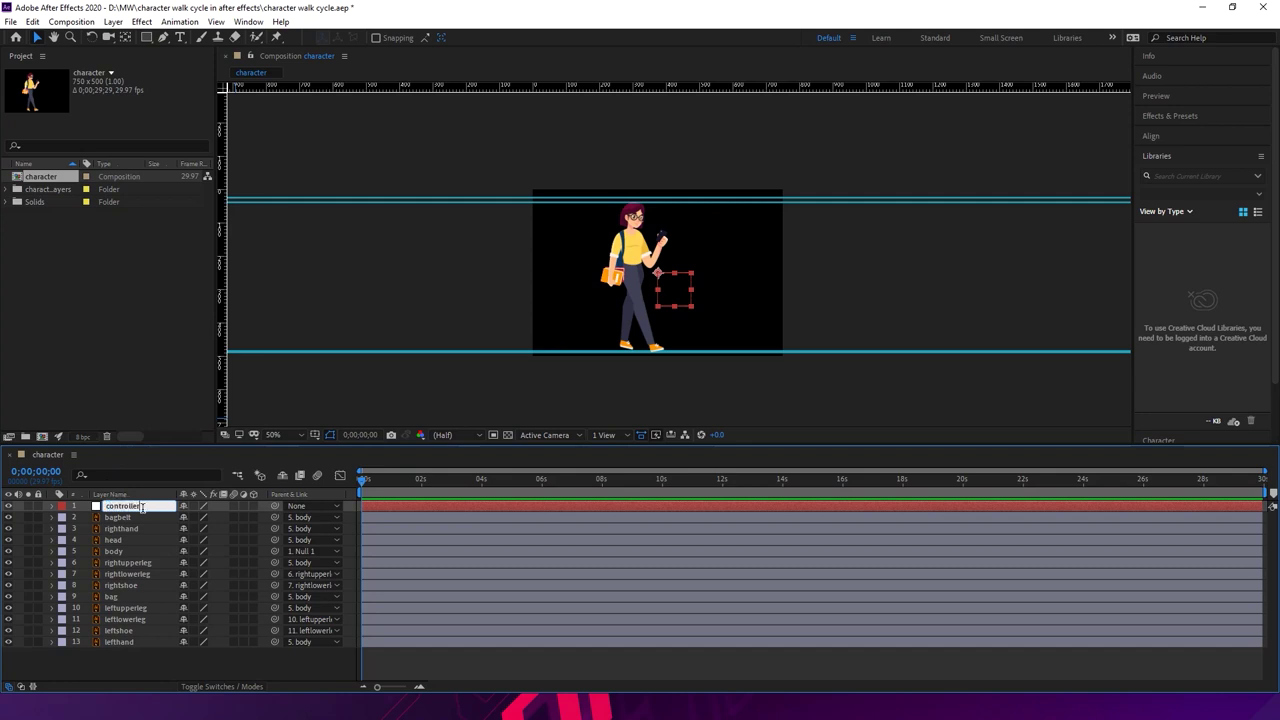
key("Return")
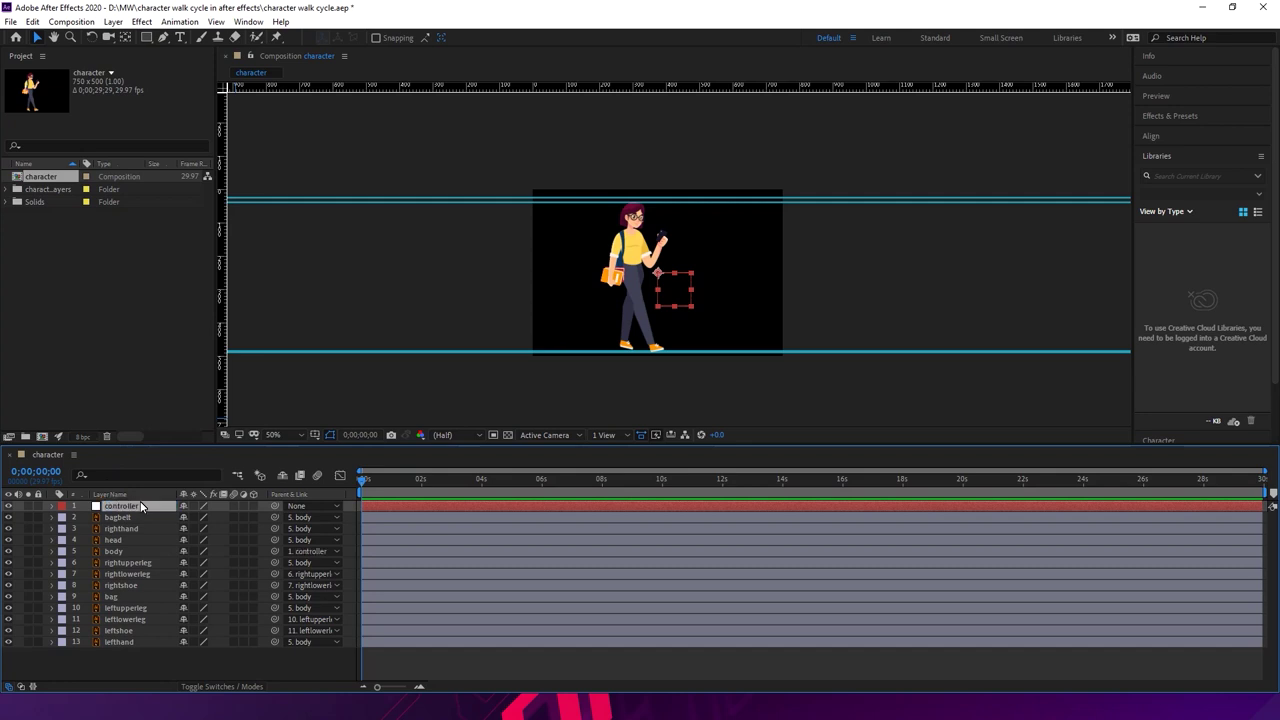
left_click(750, 404)
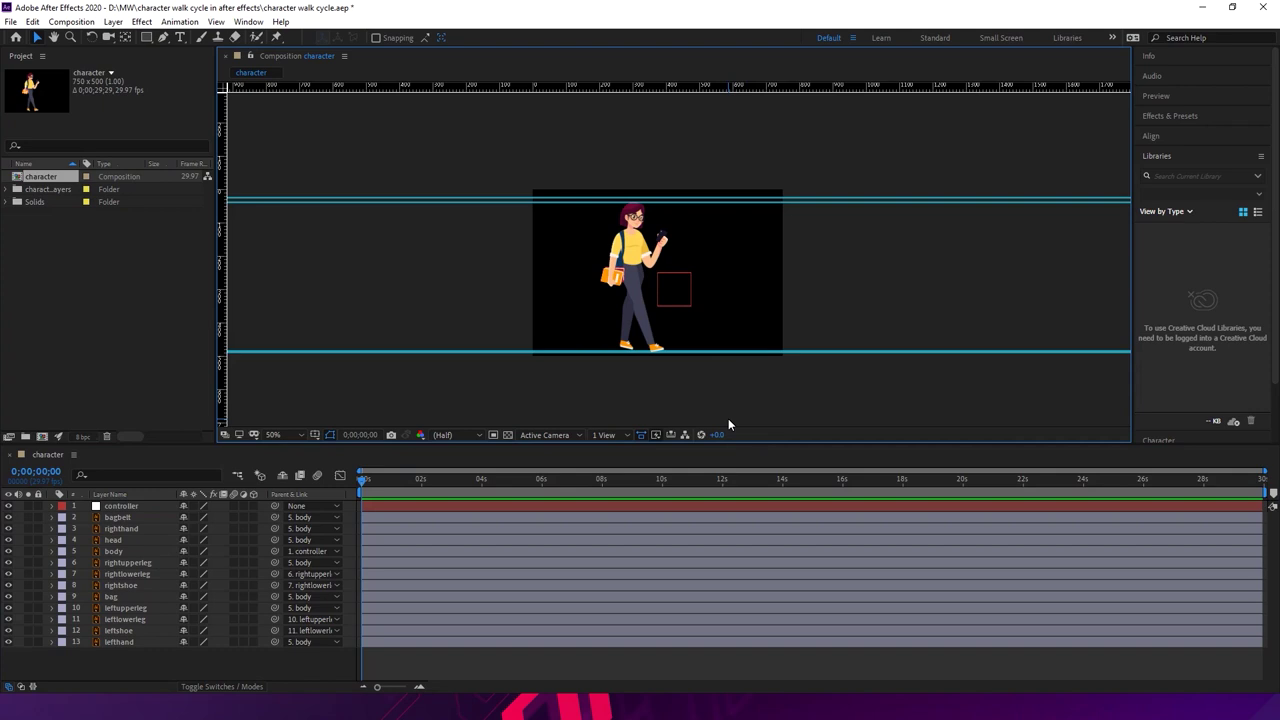
- Try to rotate the rightupperleg layer slightly backward with the Rotation tool
key("period")
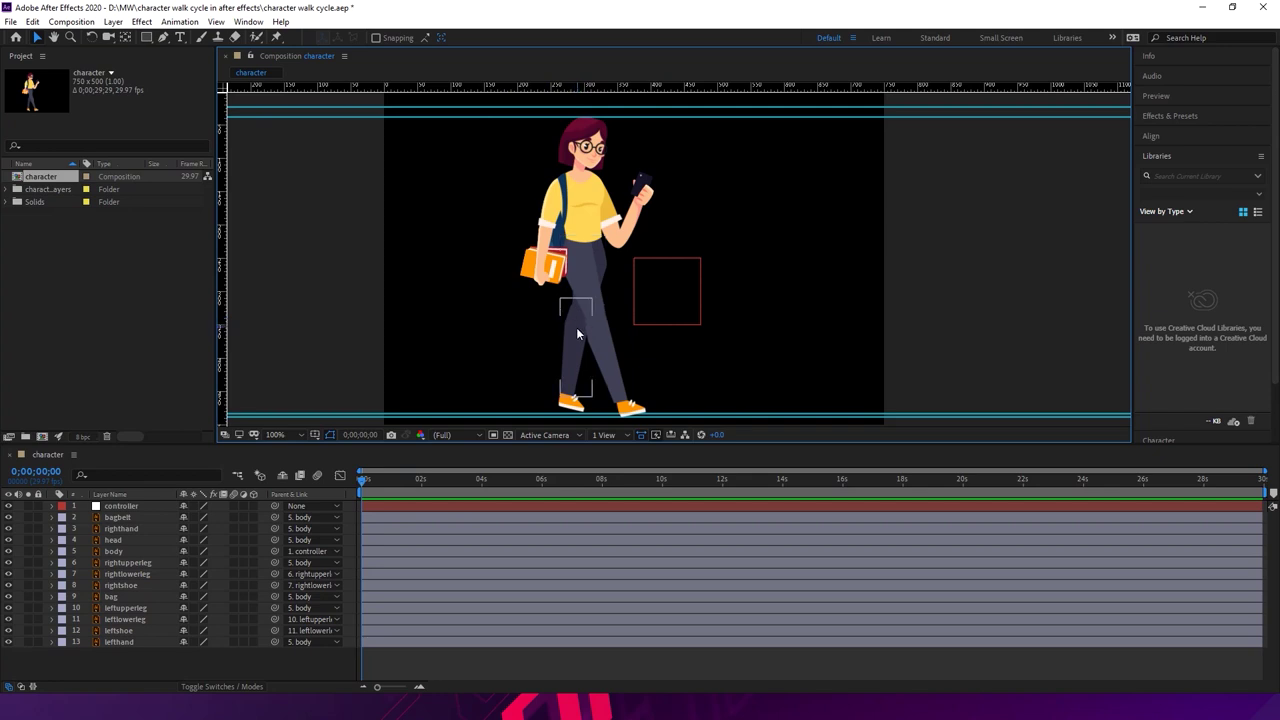
left_click(605, 277)
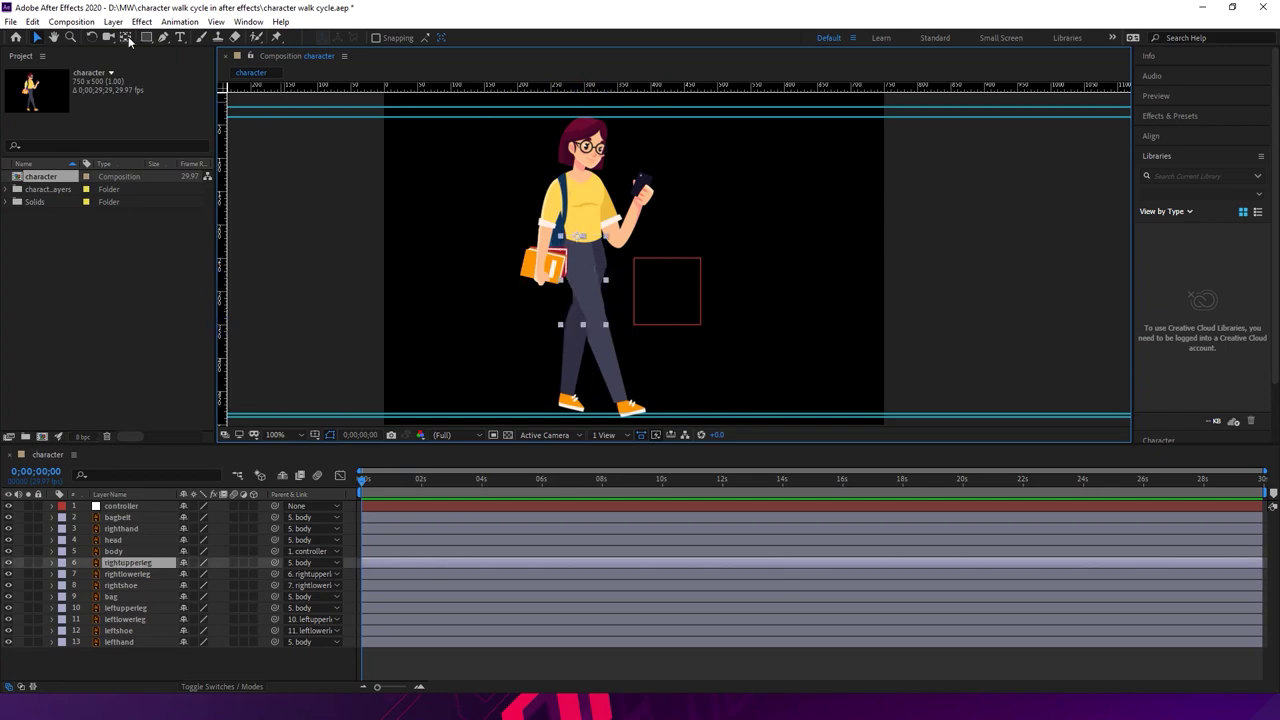
left_click(91, 37)
left_click_drag(574, 311, 541, 349)
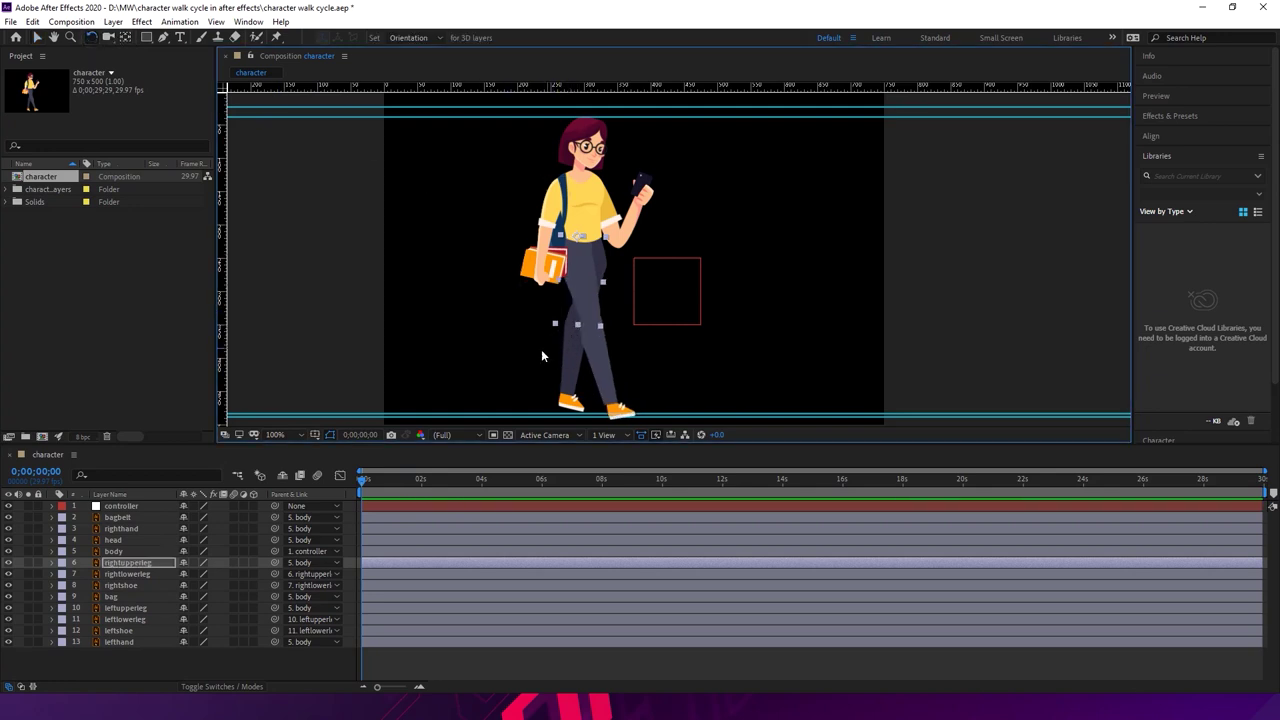
- Rotate the leftupperleg layer backward to about 5.9° and deselect it
left_click(152, 607)
left_click_drag(583, 323, 566, 323)
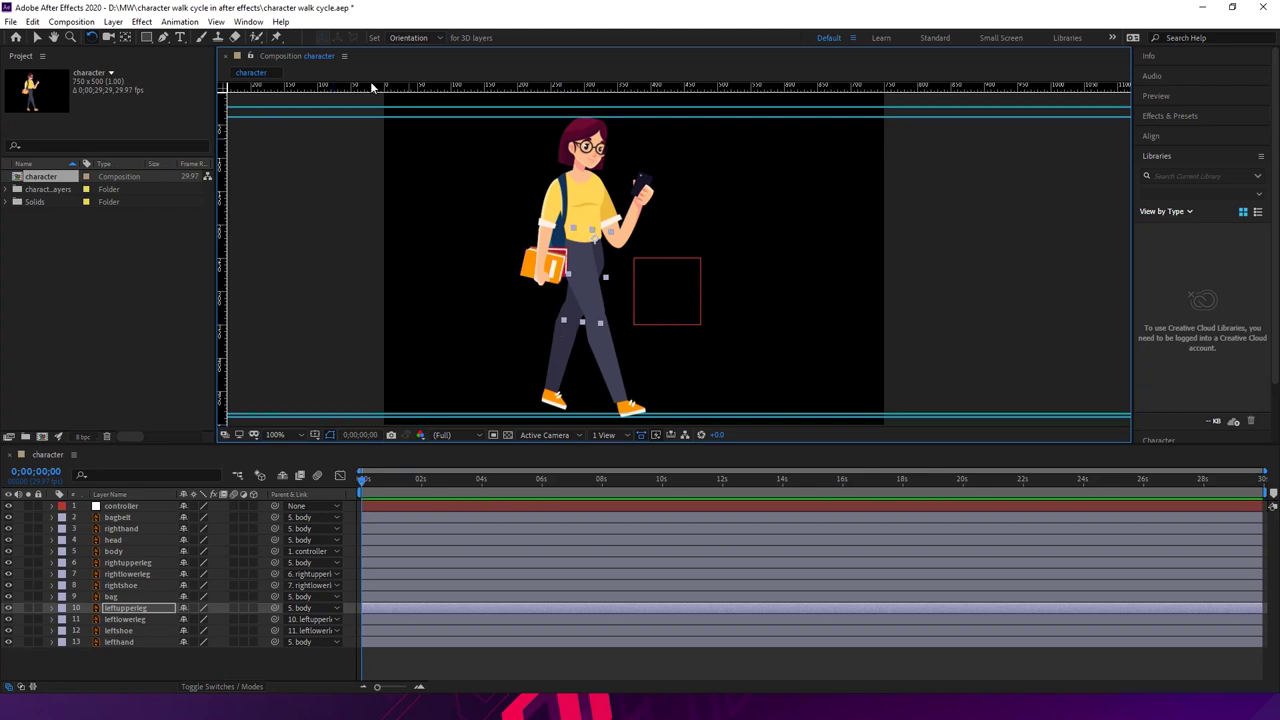
left_click(40, 39)
left_click(335, 267)
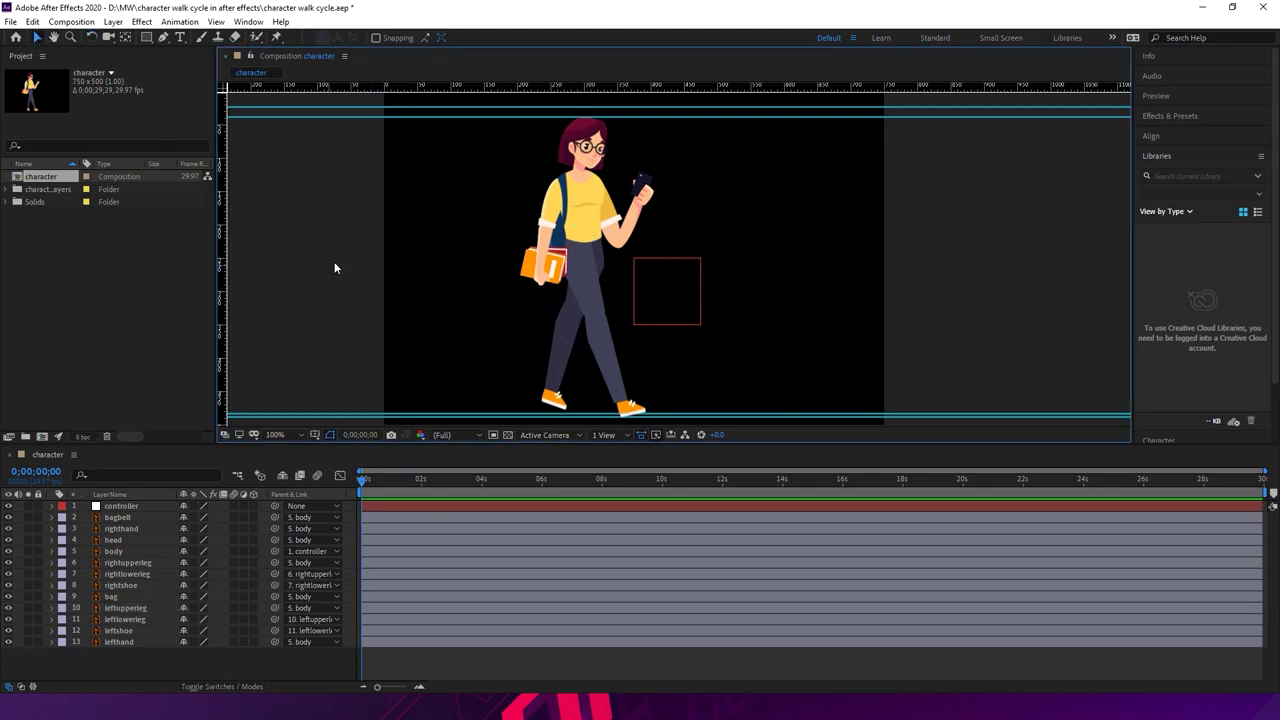
- Reveal Rotation for all layers from bagbelt to lefthand and set their first Rotation keyframes at 0;00;00;00
left_click(145, 528)
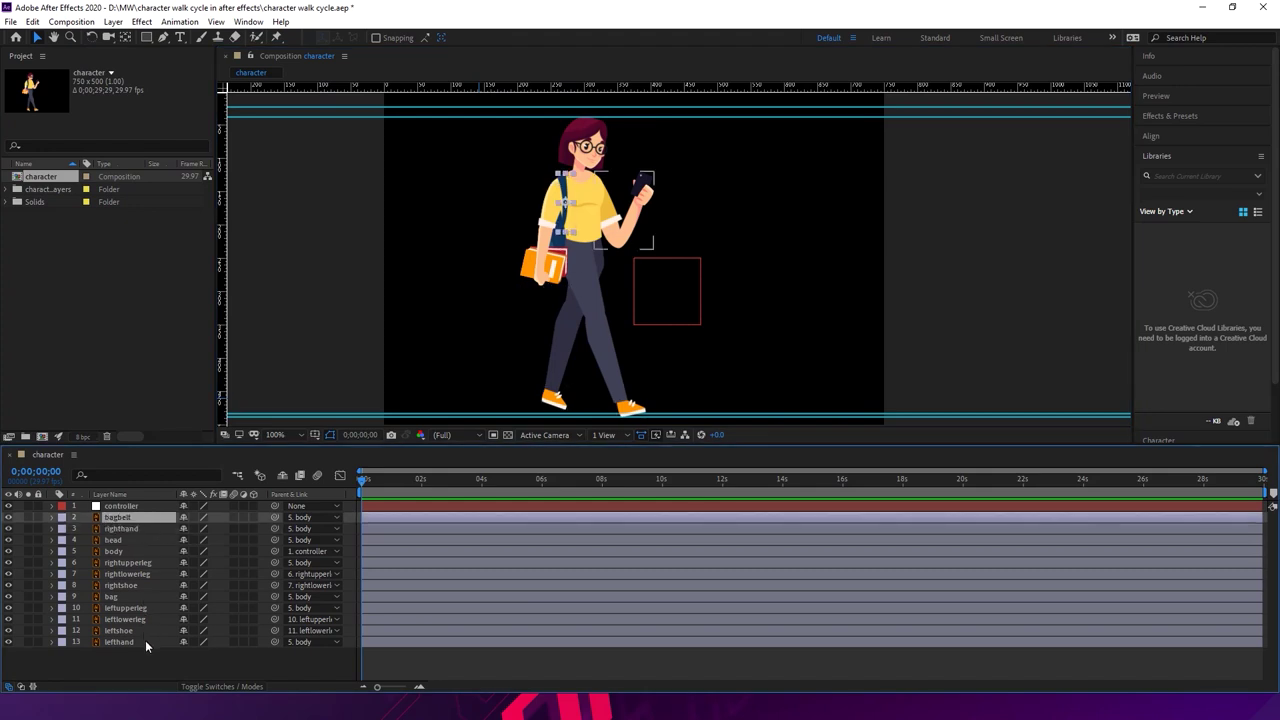
left_click(145, 641, "shift")
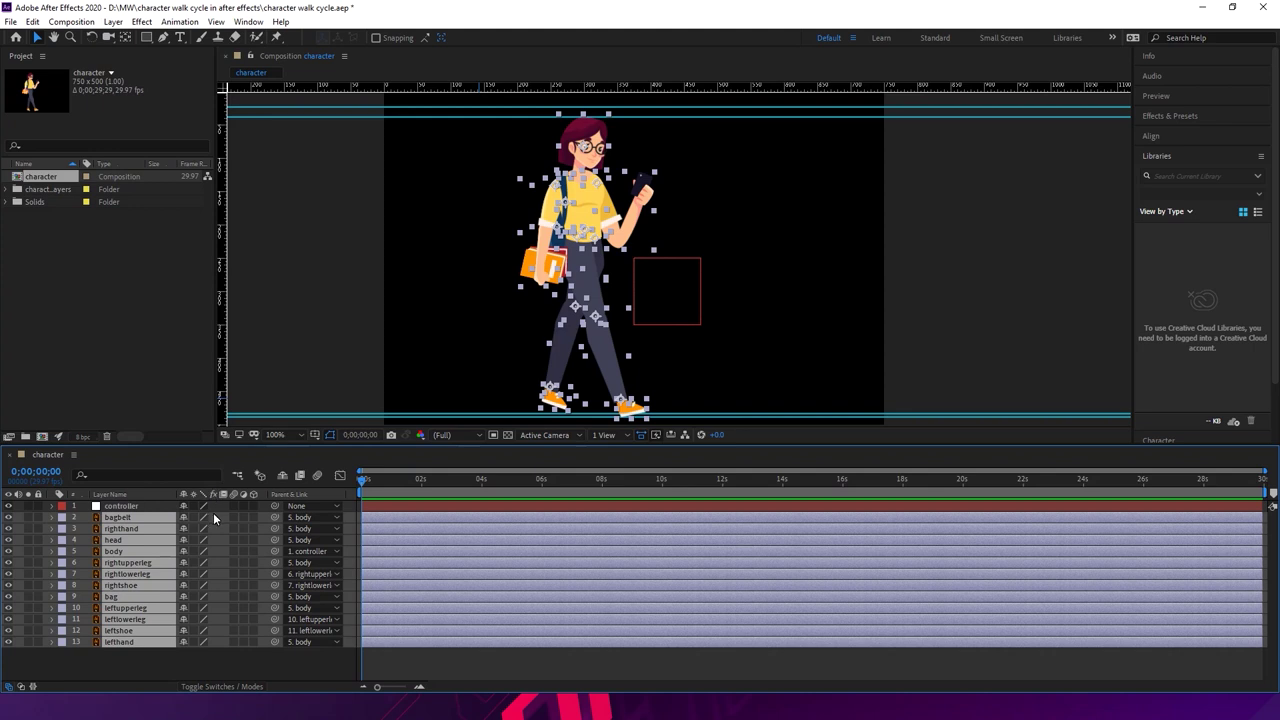
key("r")
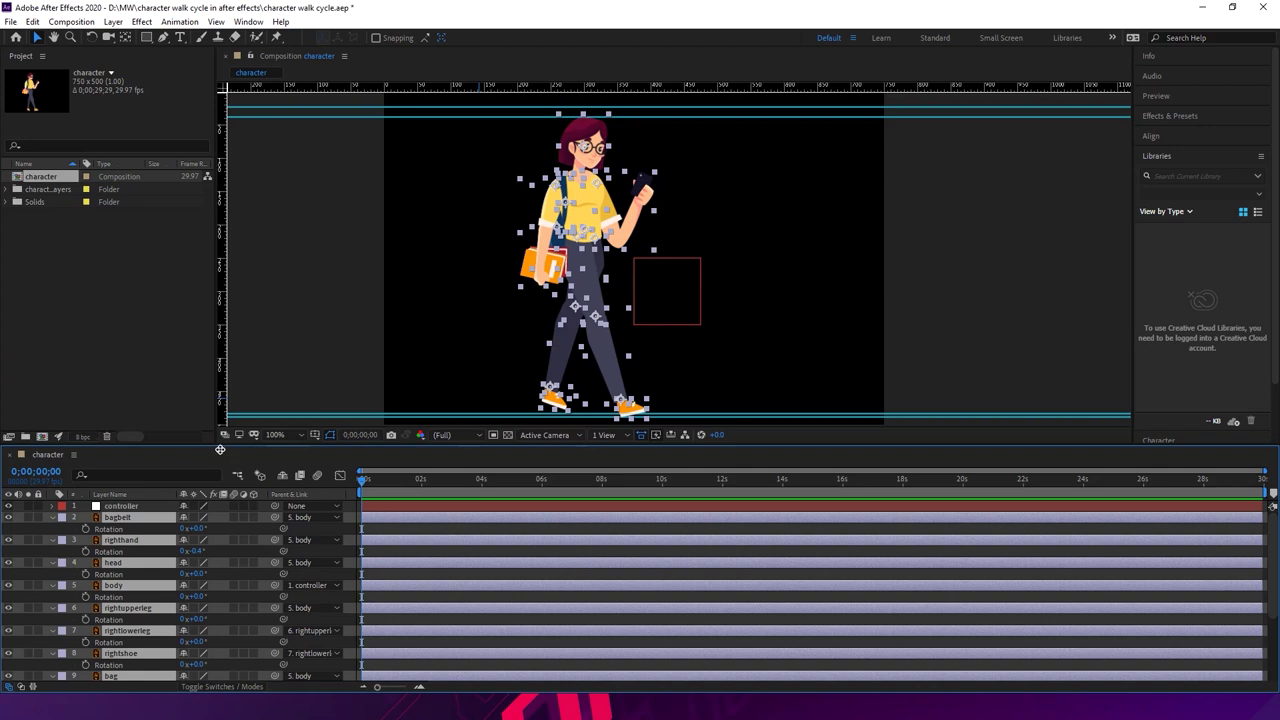
left_click_drag(220, 450, 204, 363)
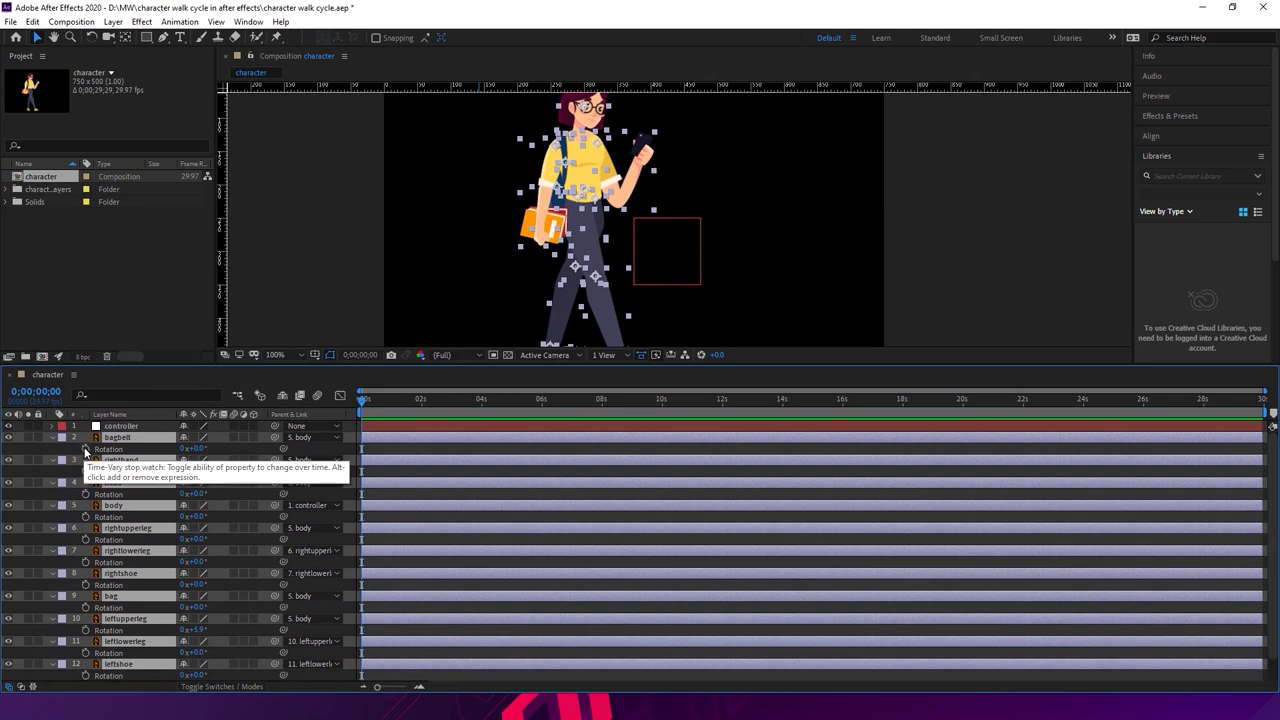
left_click(85, 452)
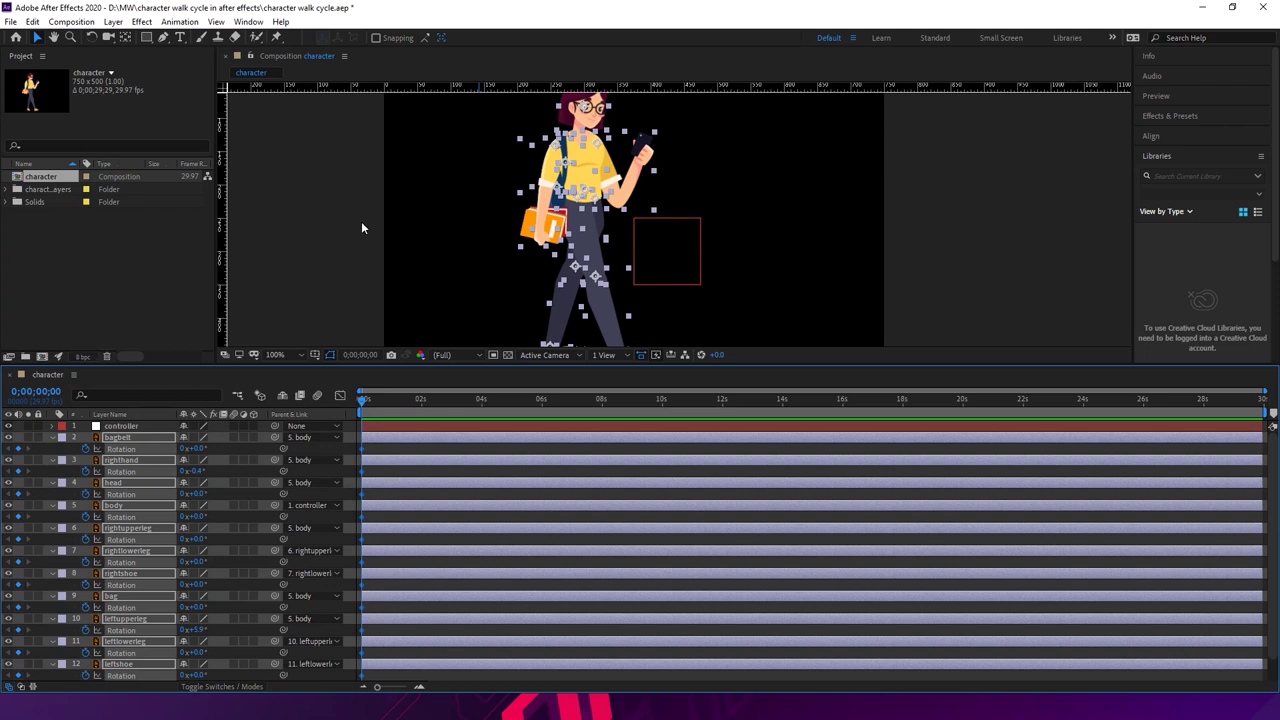
- Move to frame 6 and add Rotation keyframes to all the selected character layers
left_click(65, 393)
left_click(65, 393)
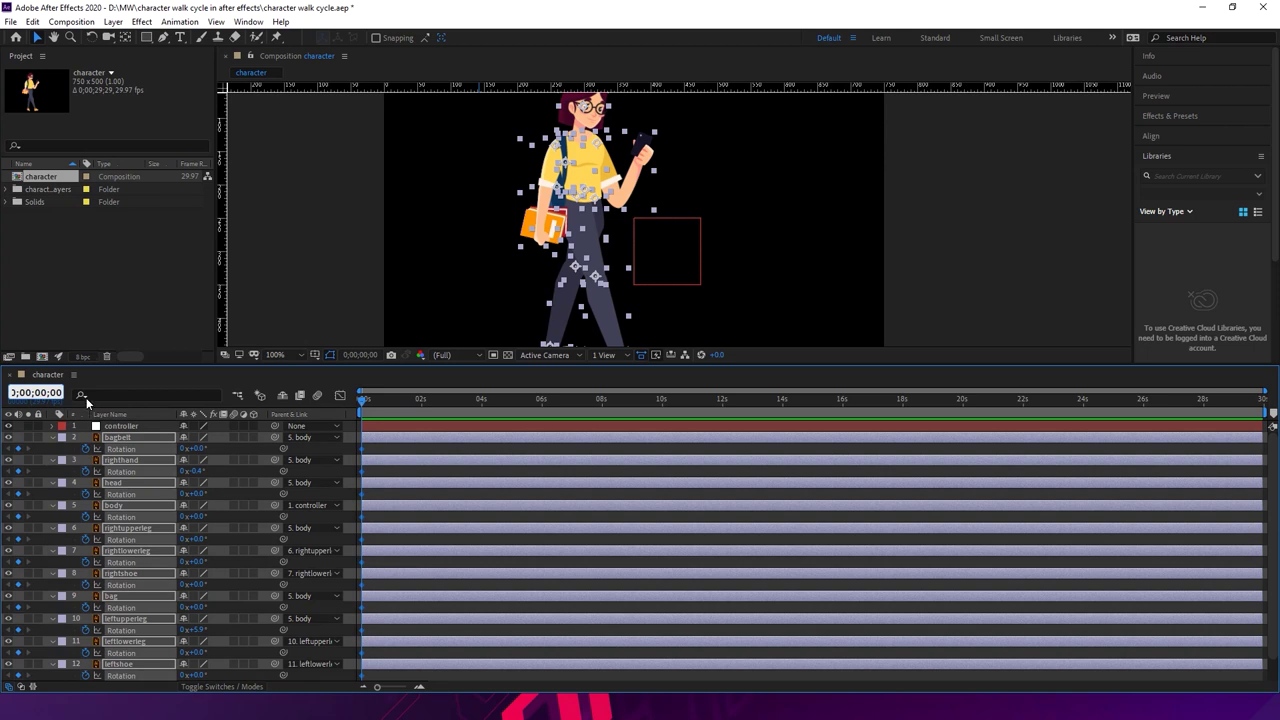
type("6")
key("Return")
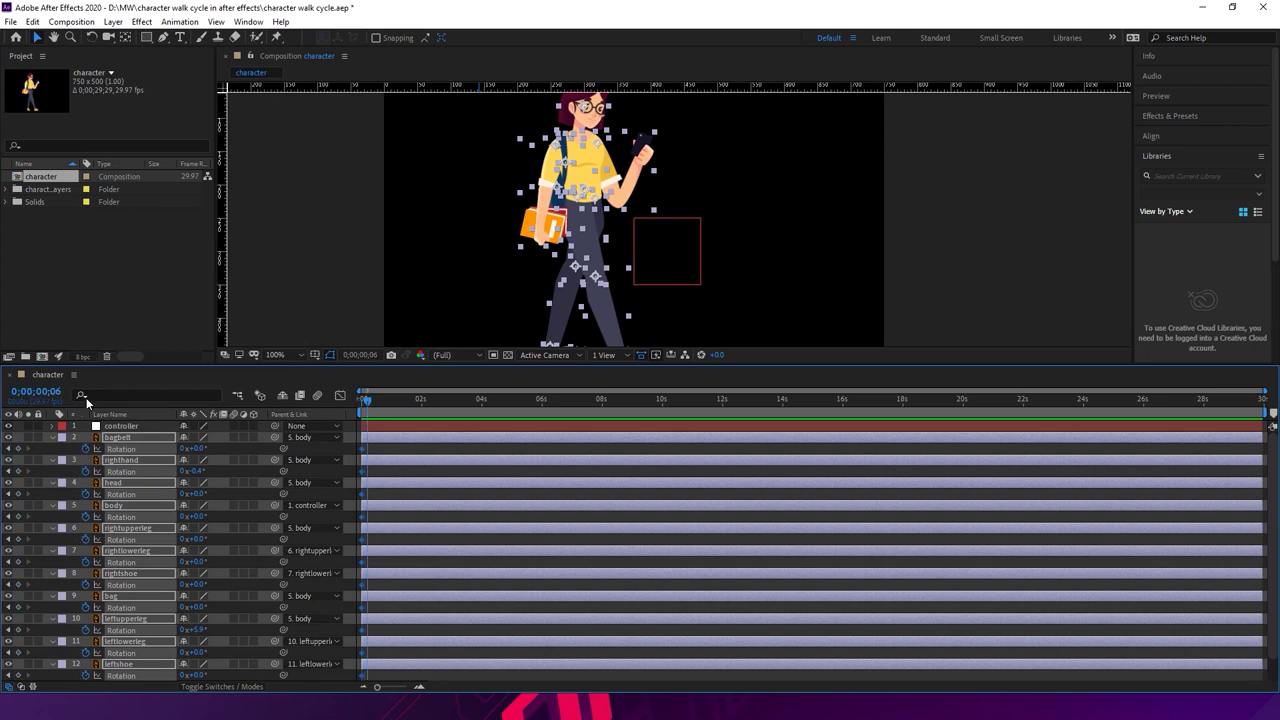
left_click(20, 450)
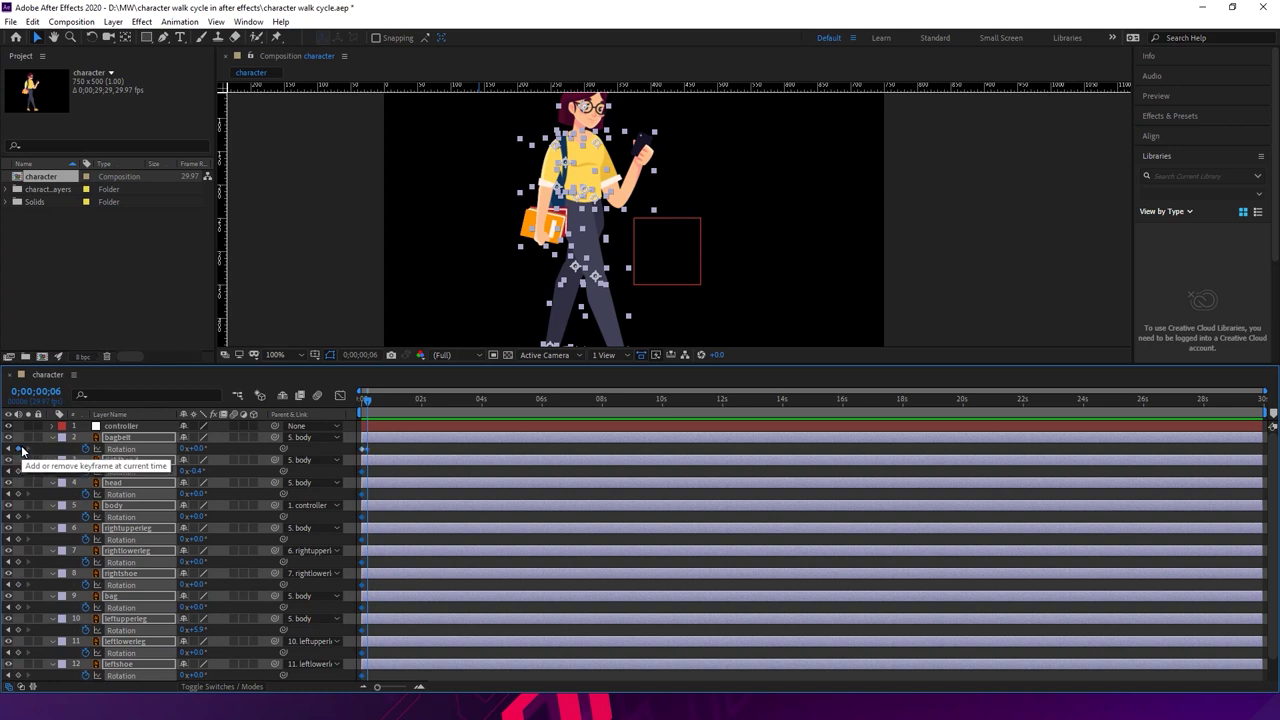
left_click(420, 687)
left_click(420, 687)
left_click(420, 687)
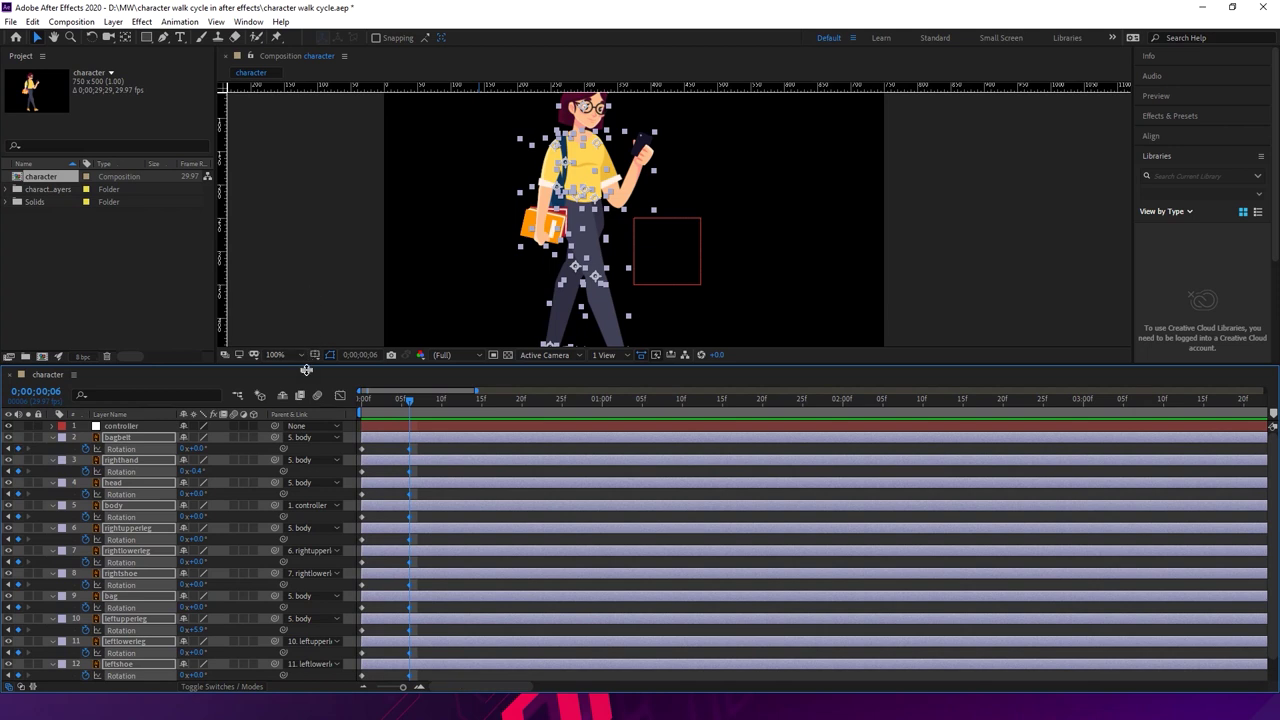
left_click_drag(305, 365, 312, 407)
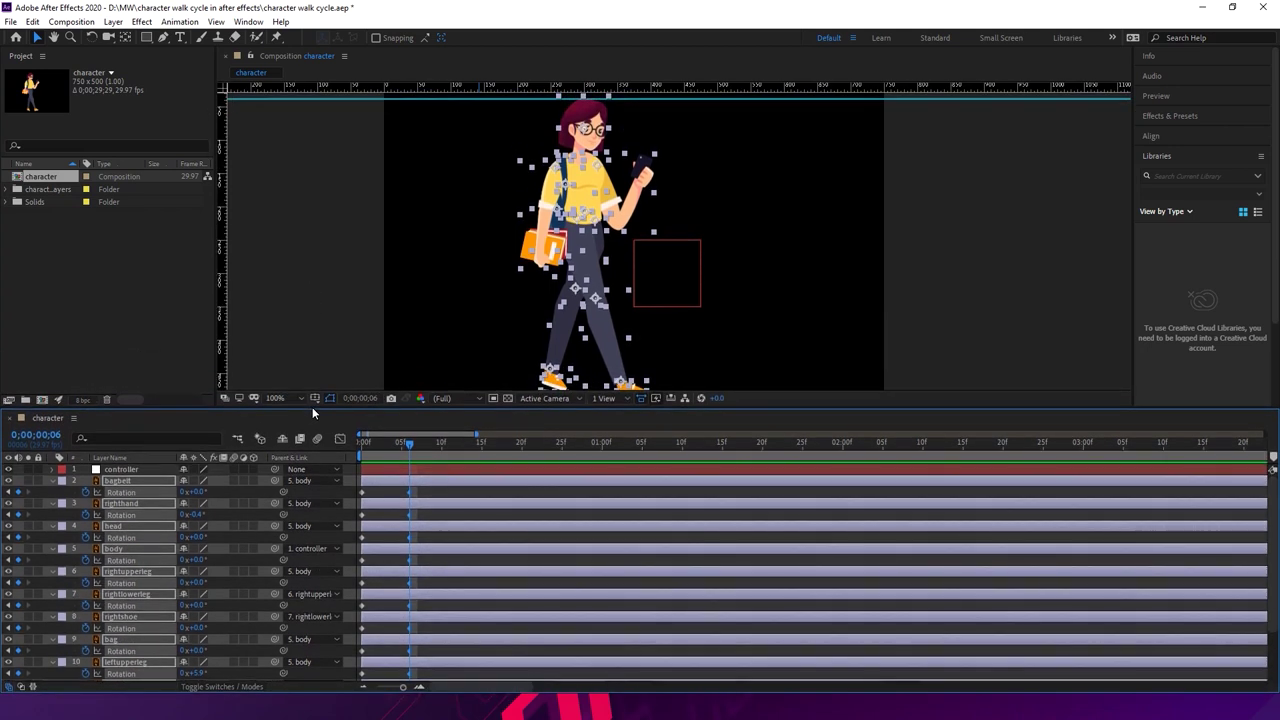
- Rotate the rightupperleg layer backward to about 15.1° at frame 6
left_click(322, 341)
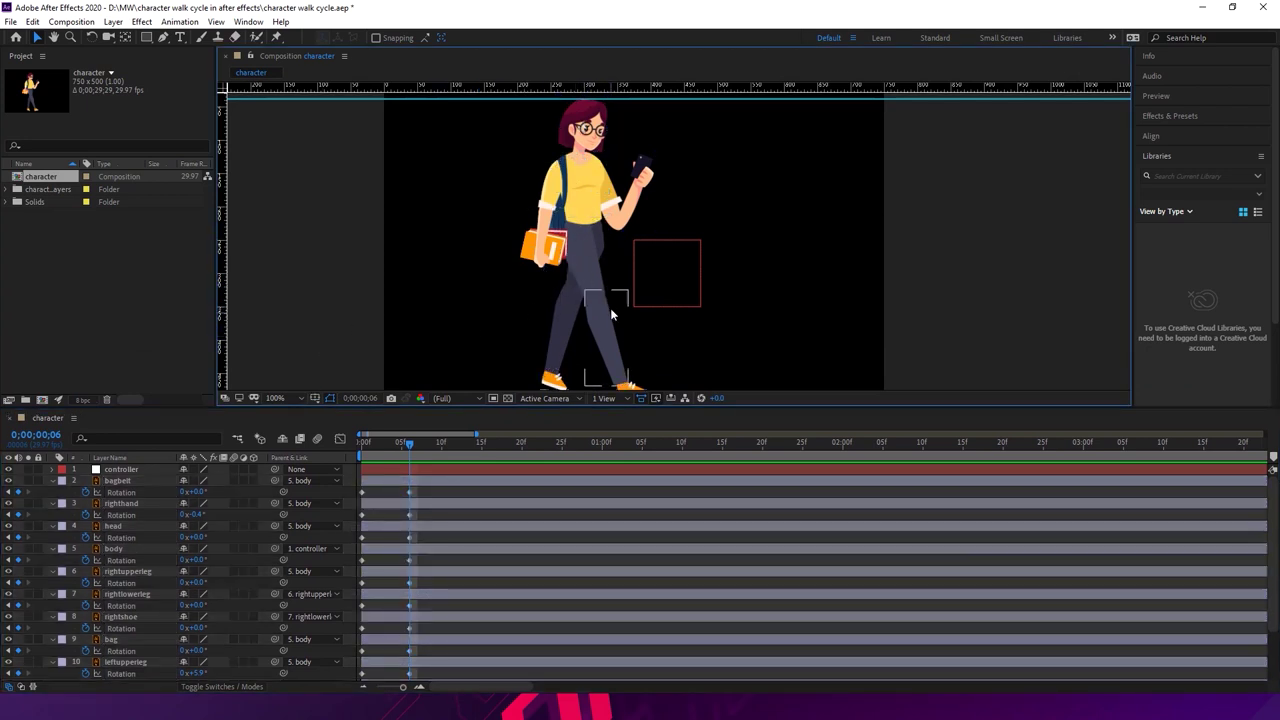
left_click_drag(718, 266, 694, 251)
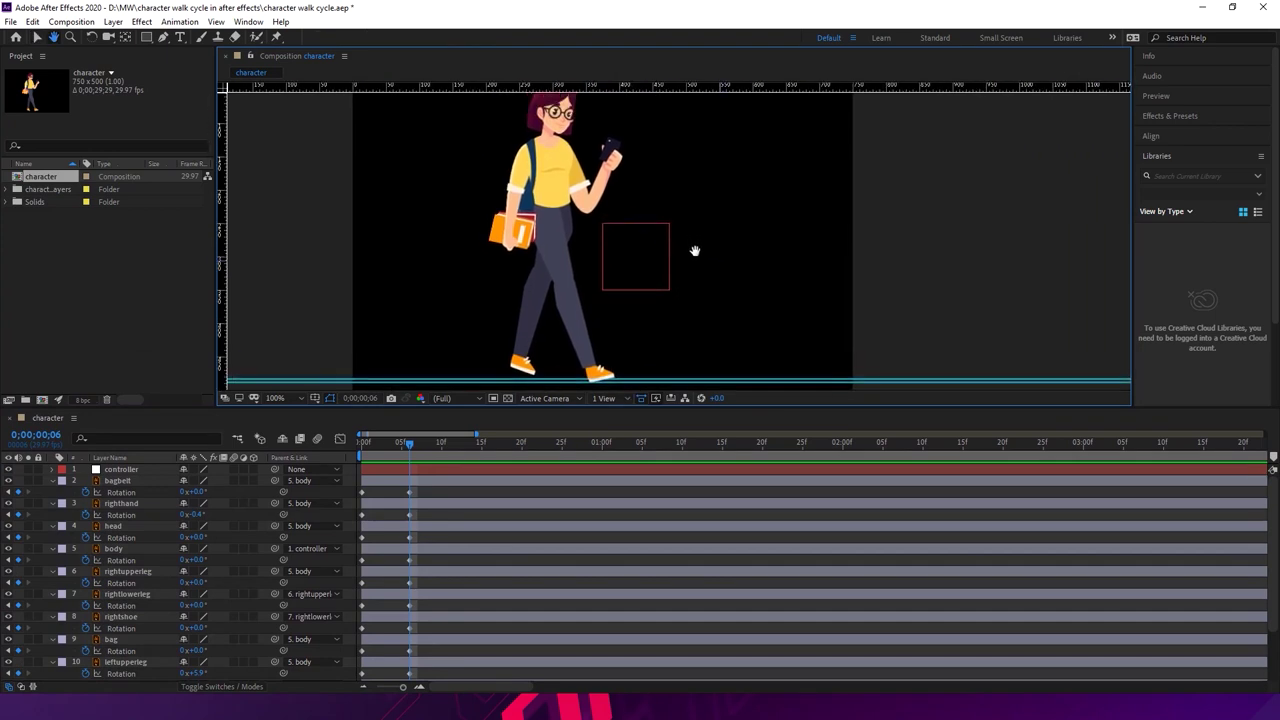
left_click(92, 38)
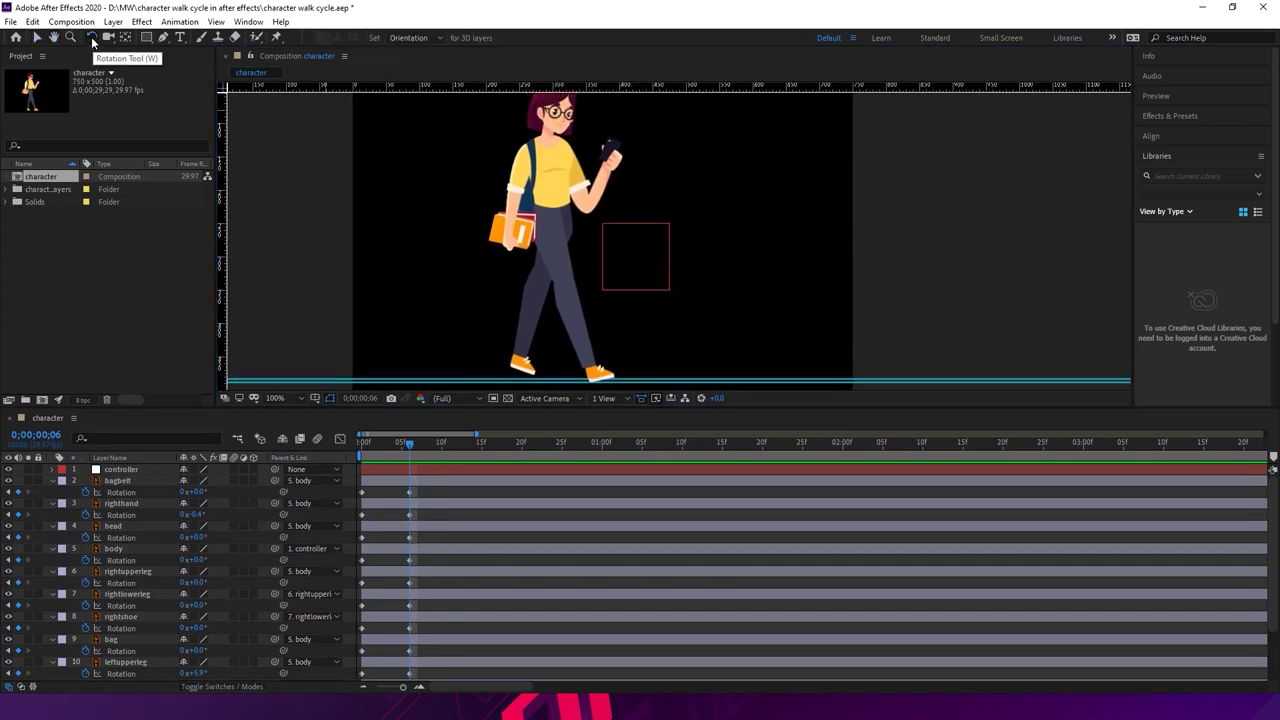
left_click(566, 268)
left_click_drag(573, 297, 551, 303)
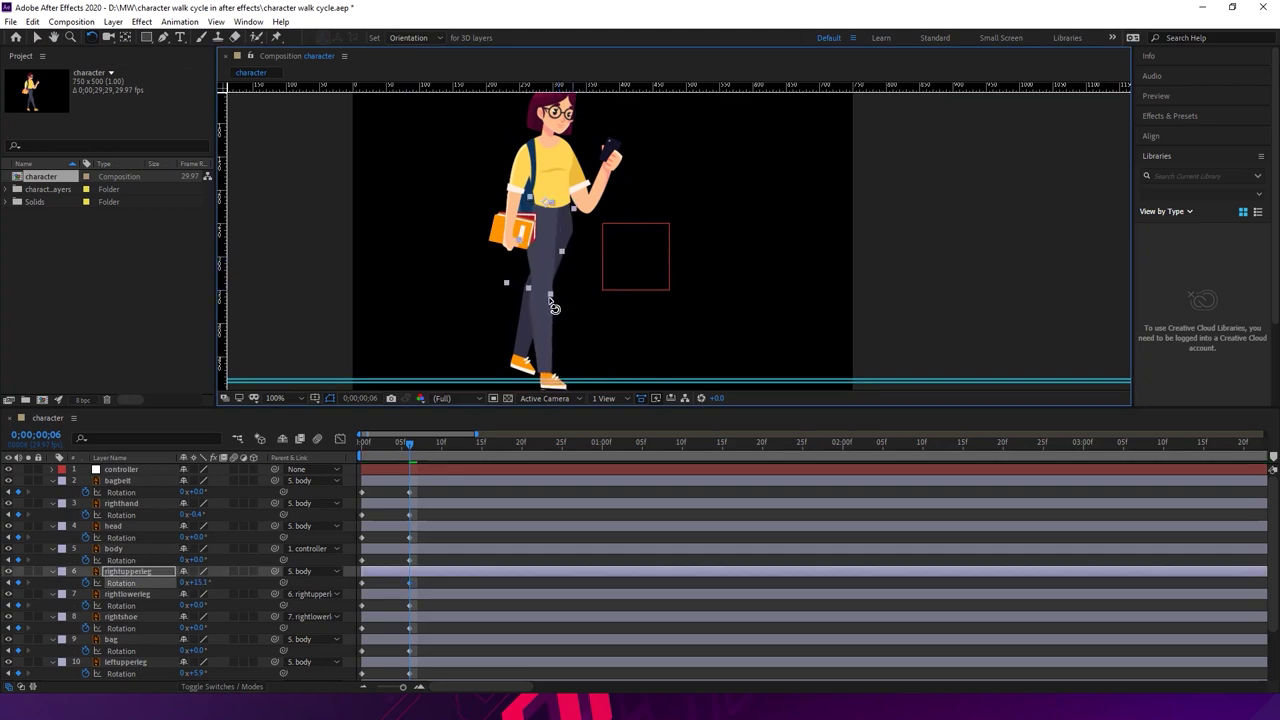
- Undo the rightupperleg rotation and the Rotation keyframes added at frame 6
key("h")
mouse_move(591, 334)
left_mouse_down()
mouse_move(589, 297)
mouse_move(591, 331)
left_mouse_up()
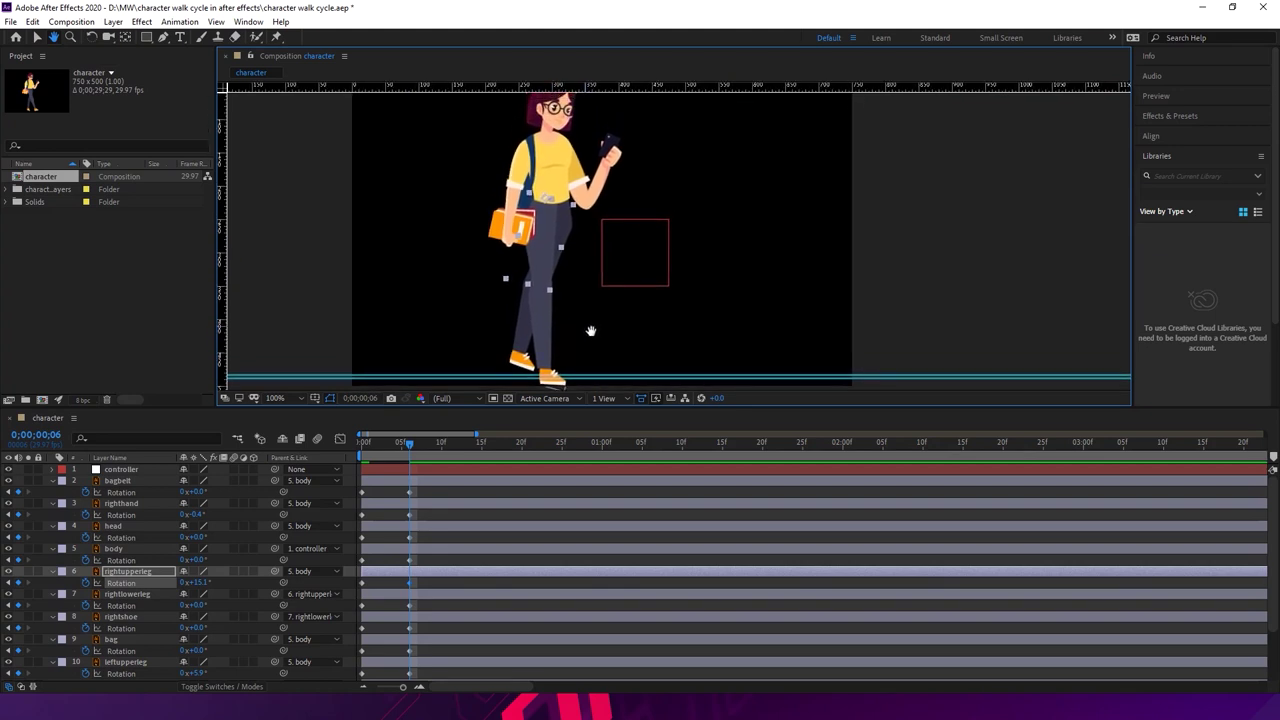
left_click_drag(591, 331, 586, 306)
key("w")
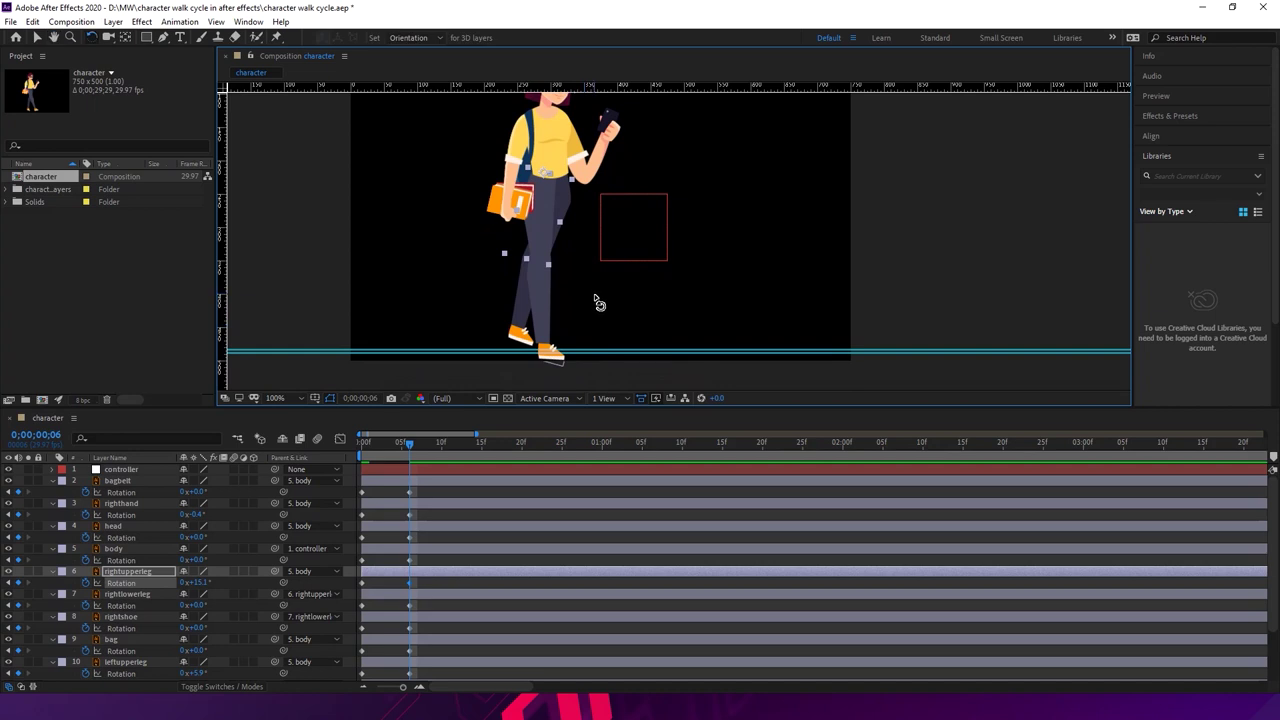
left_click_drag(586, 270, 581, 290)
key("ctrl+a")
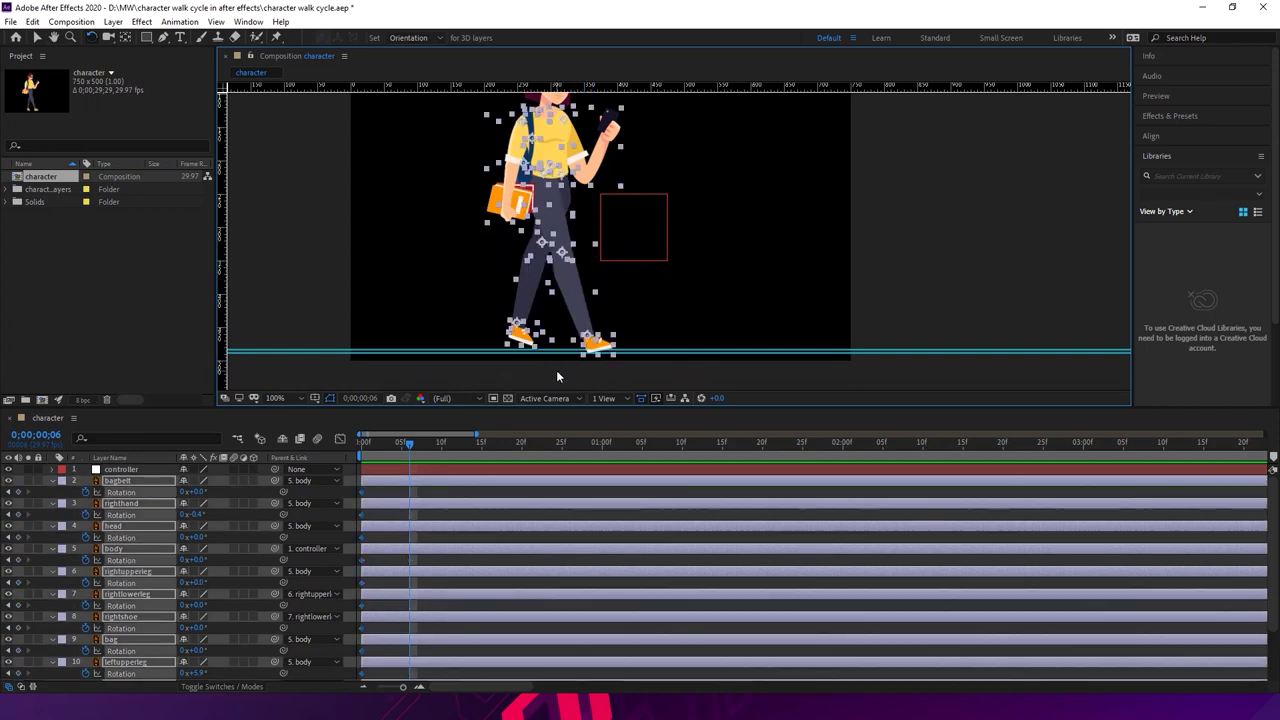
- Move to frame 12 and add Rotation keyframes to all the selected character layers
left_click(62, 441)
left_click(64, 439)
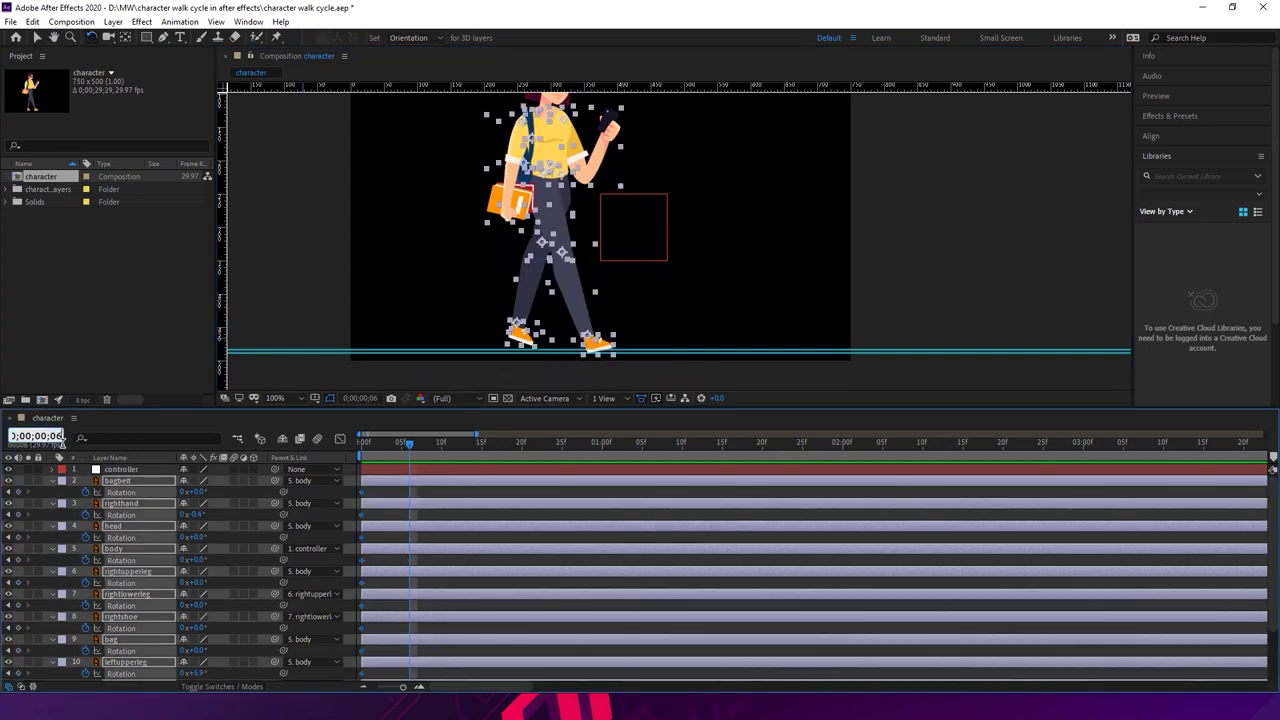
key("BackSpace")
key("BackSpace")
type("12")
key("Return")
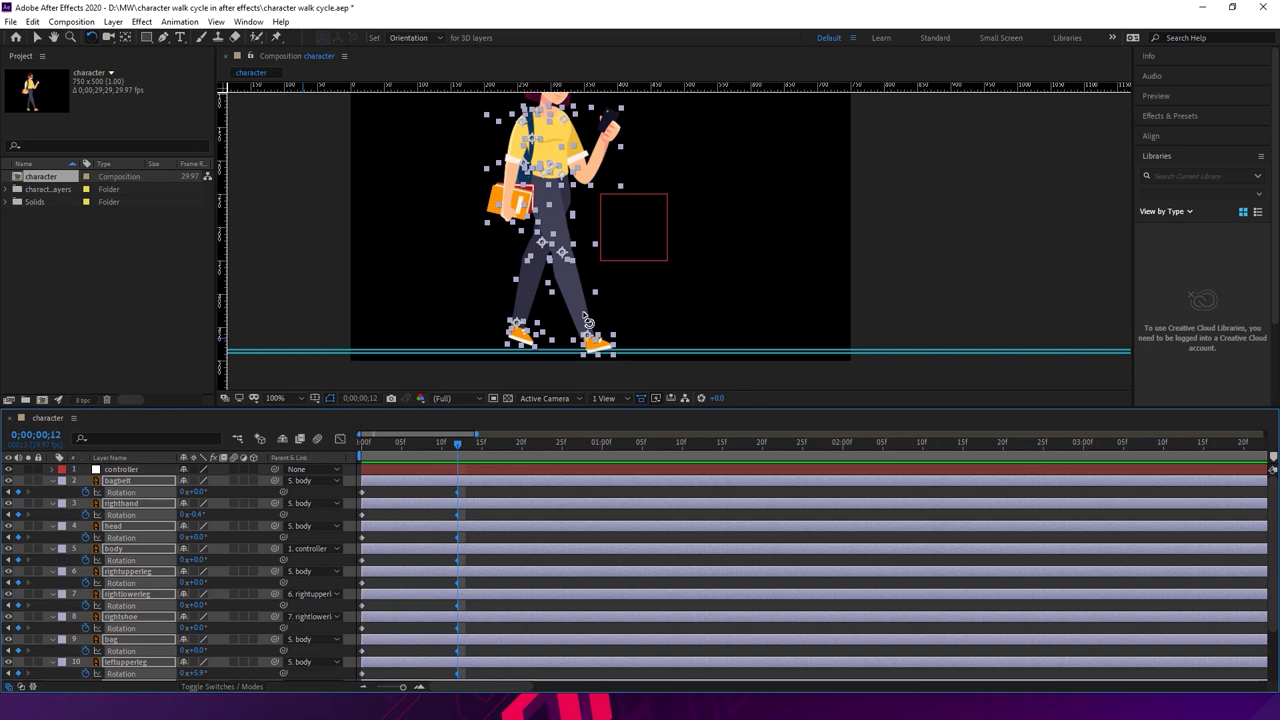
- Rotate the rightupperleg layer backward to about 27.1° at frame 12
left_click(618, 308)
left_click(564, 222)
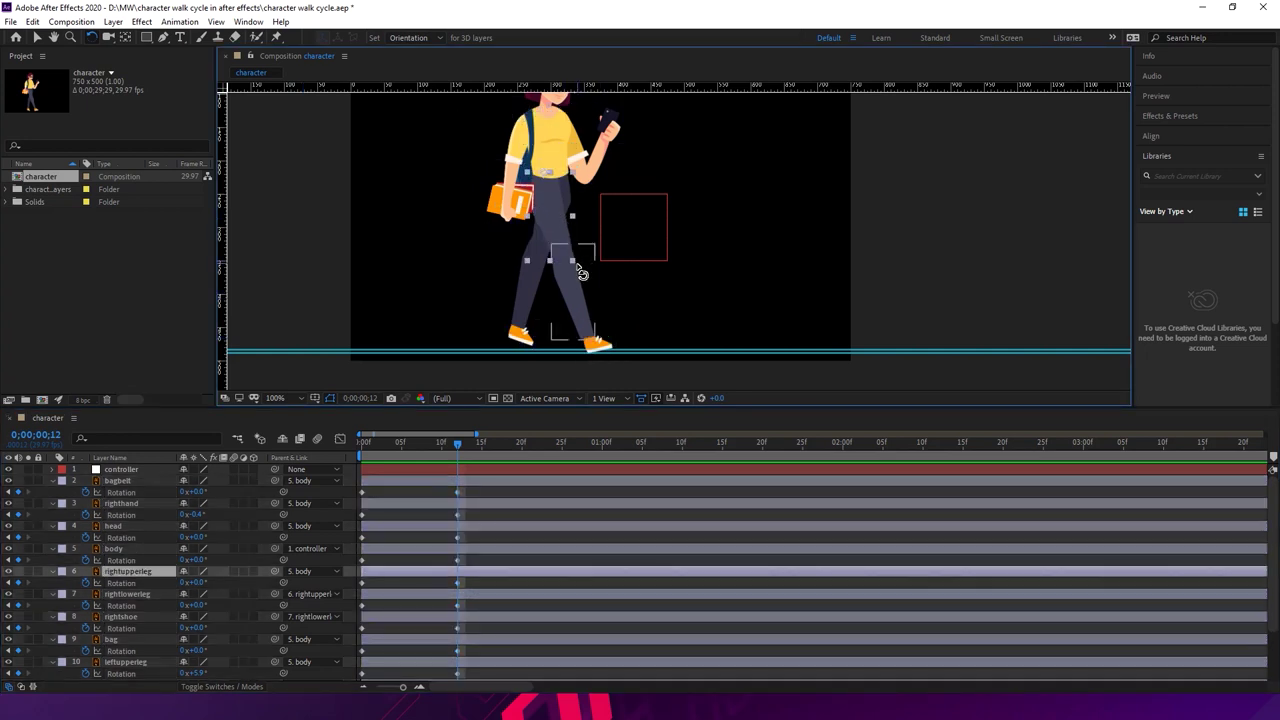
left_click(573, 265)
left_click(570, 238)
left_click_drag(560, 250, 531, 248)
left_click(560, 229)
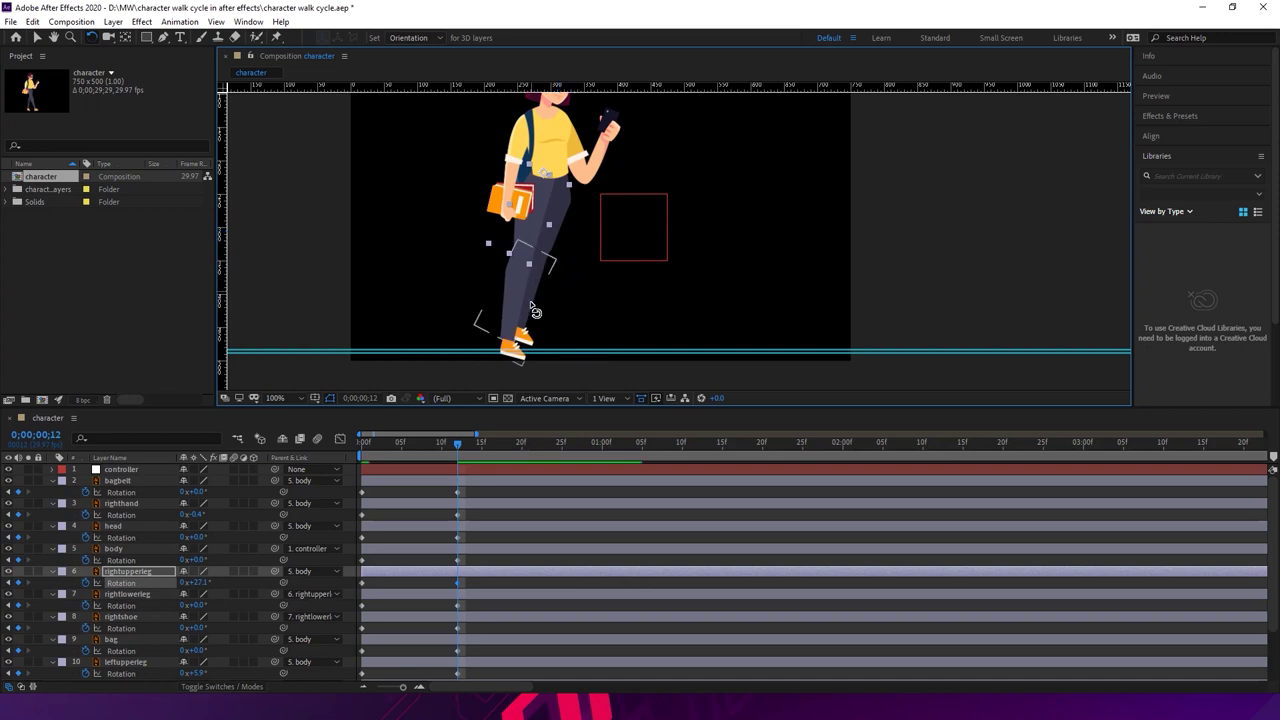
- Rotate the rightshoe layer to about -10.5° at frame 12 to level it with the ground guide
left_click(518, 358)
left_click(532, 381)
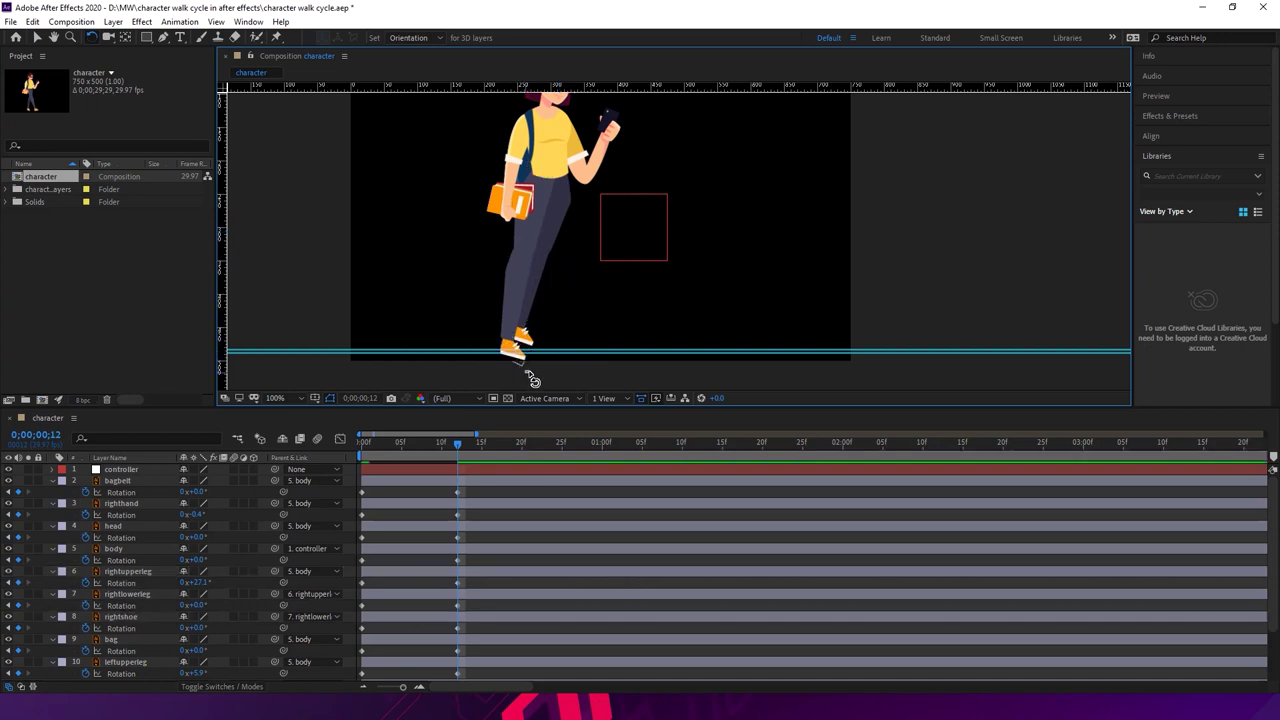
left_click_drag(524, 358, 533, 374)
- Rotate the leftupperleg layer forward to about -15.1° at frame 12
left_click(565, 250)
left_click(572, 278)
left_click_drag(568, 248, 594, 256)
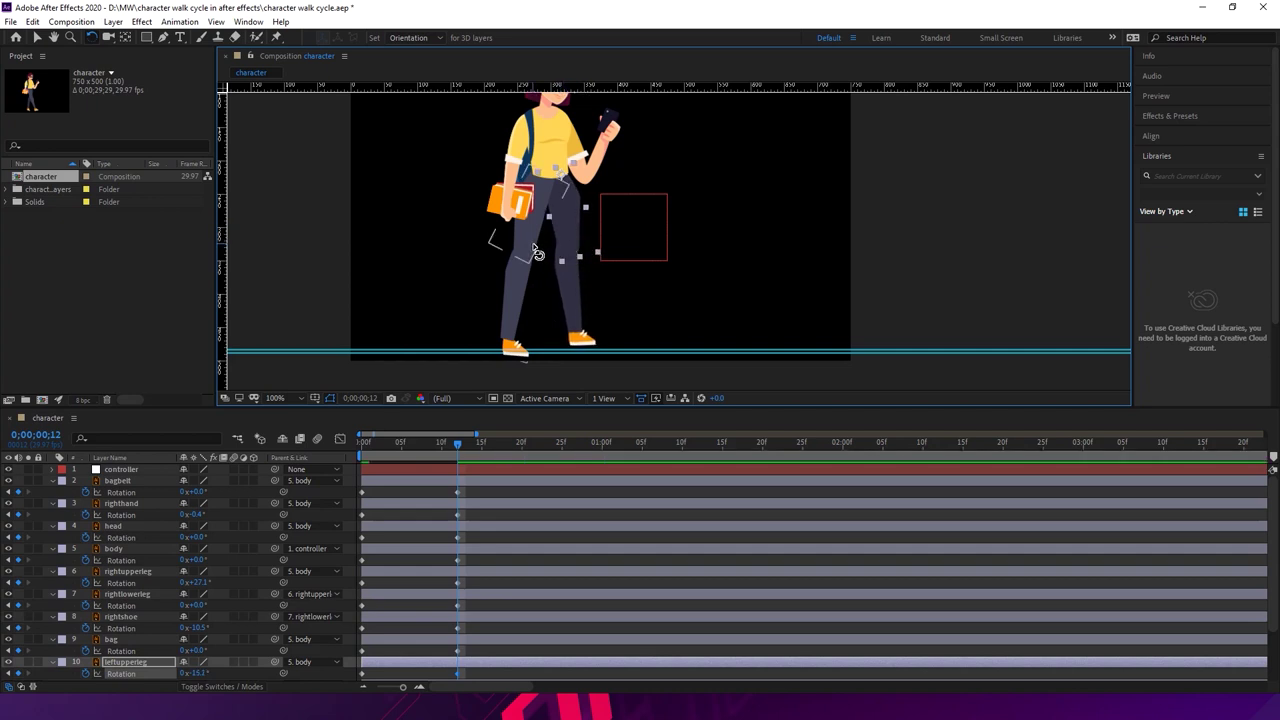
- Nudge the rightupperleg and leftupperleg layers slightly to refine the frame 12 pose, and move the time indicator back to frame 6
left_click(540, 256)
key("Return")
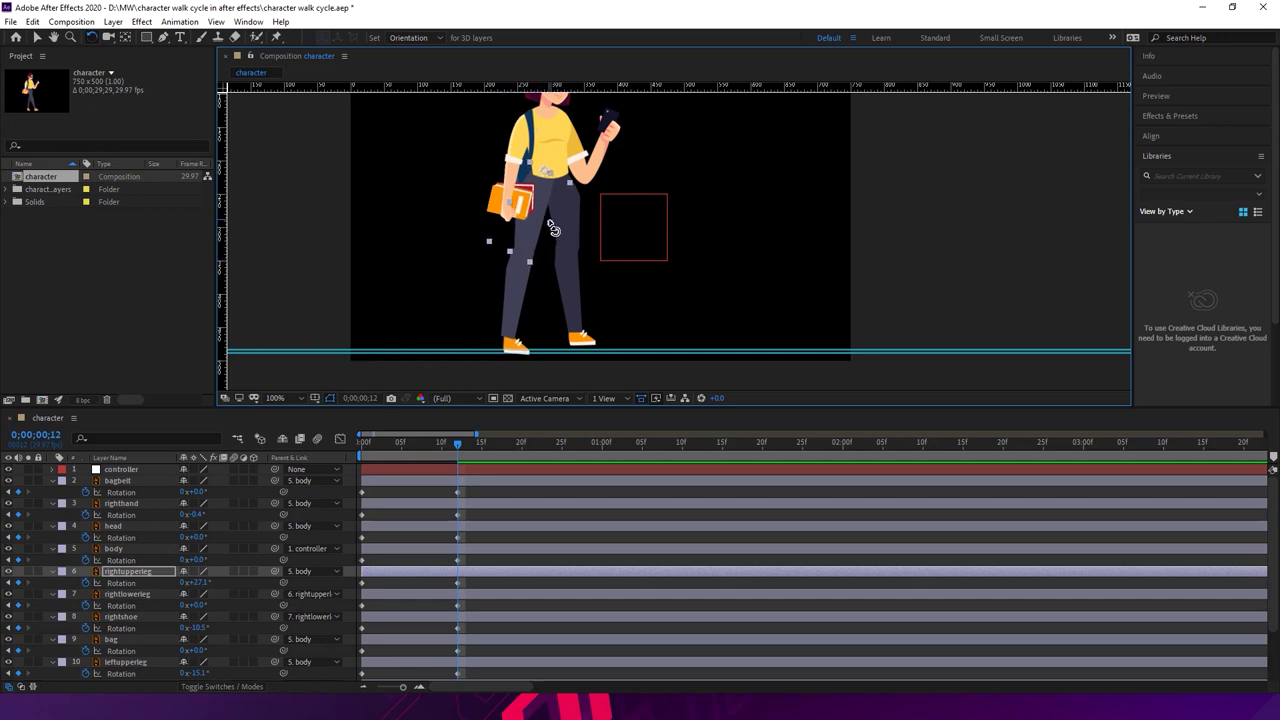
left_click(562, 240)
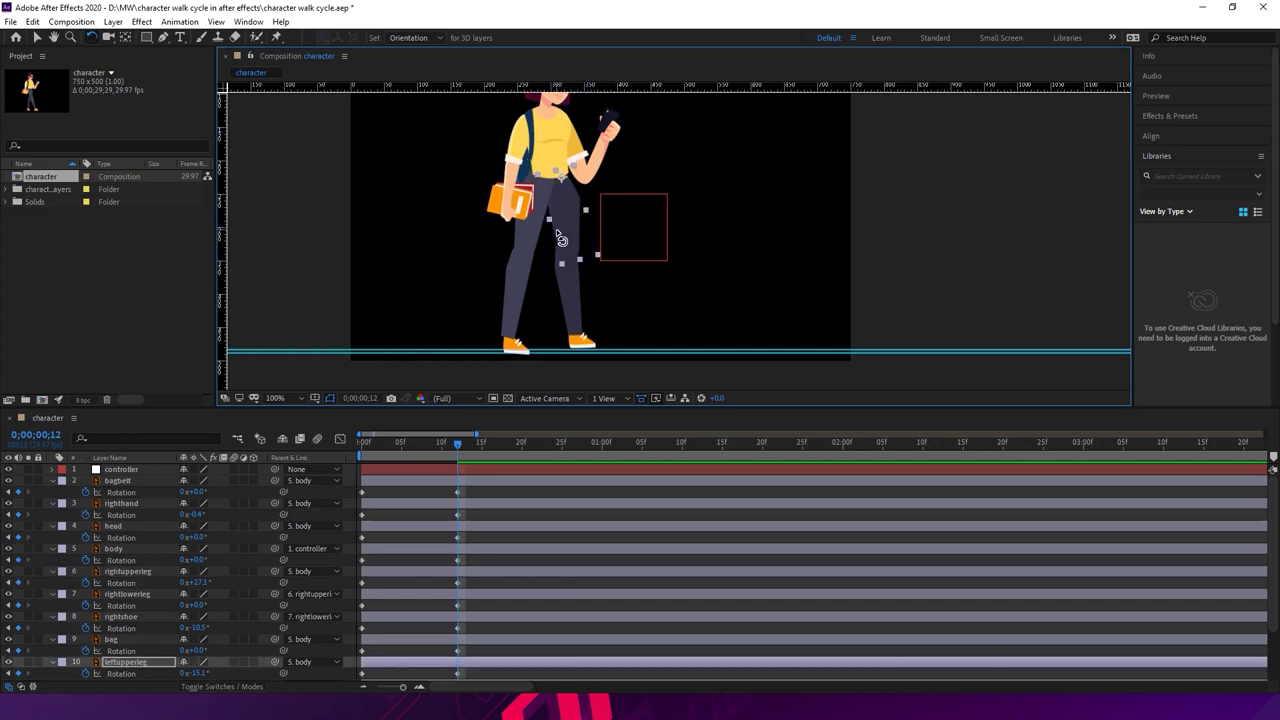
left_click_drag(561, 240, 561, 241)
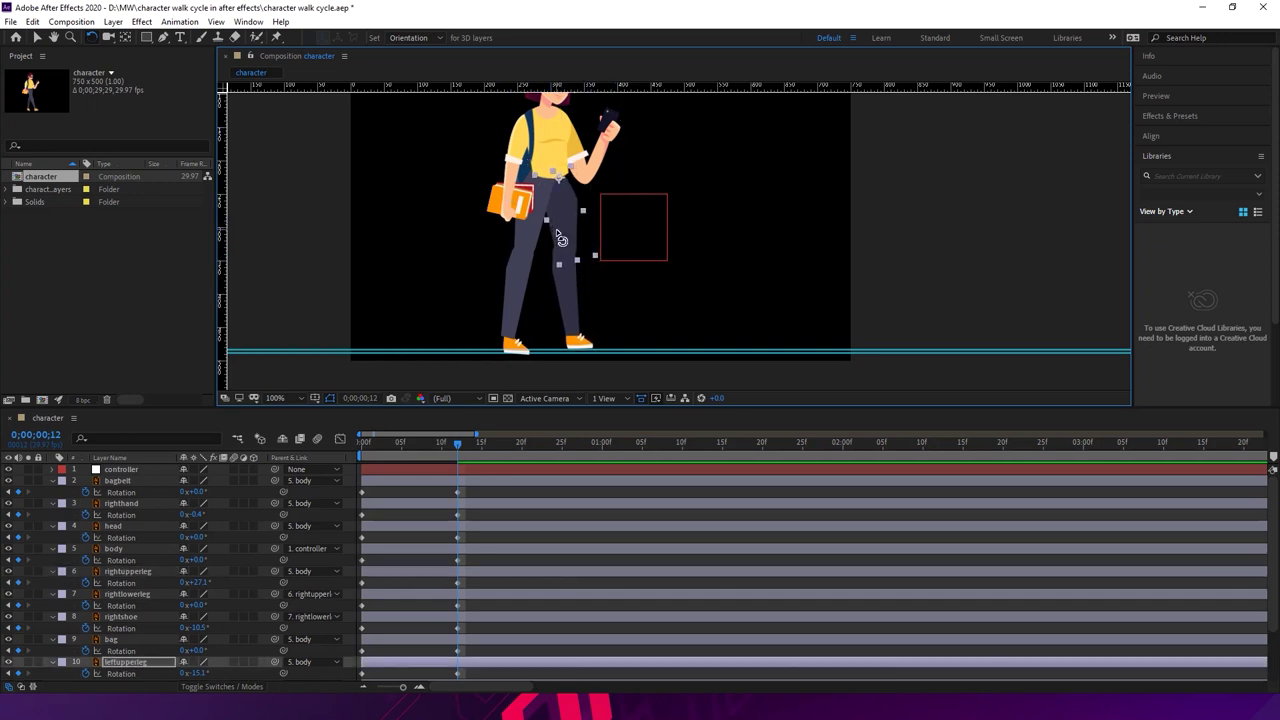
left_click_drag(456, 443, 408, 429)
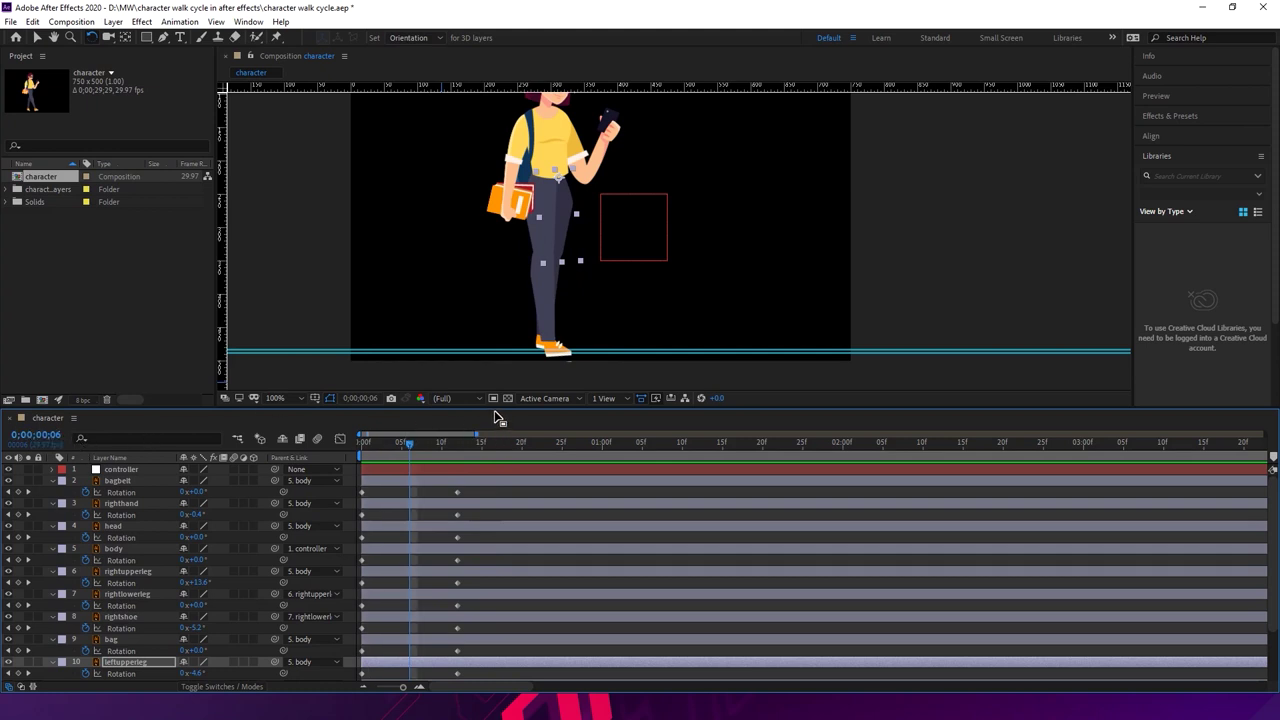
- Add rotation keyframes at frame 6 to all the character layers, from bagbelt through lefthand
left_click_drag(499, 412, 522, 335)
left_click_drag(1270, 475, 1262, 548)
left_click(601, 414)
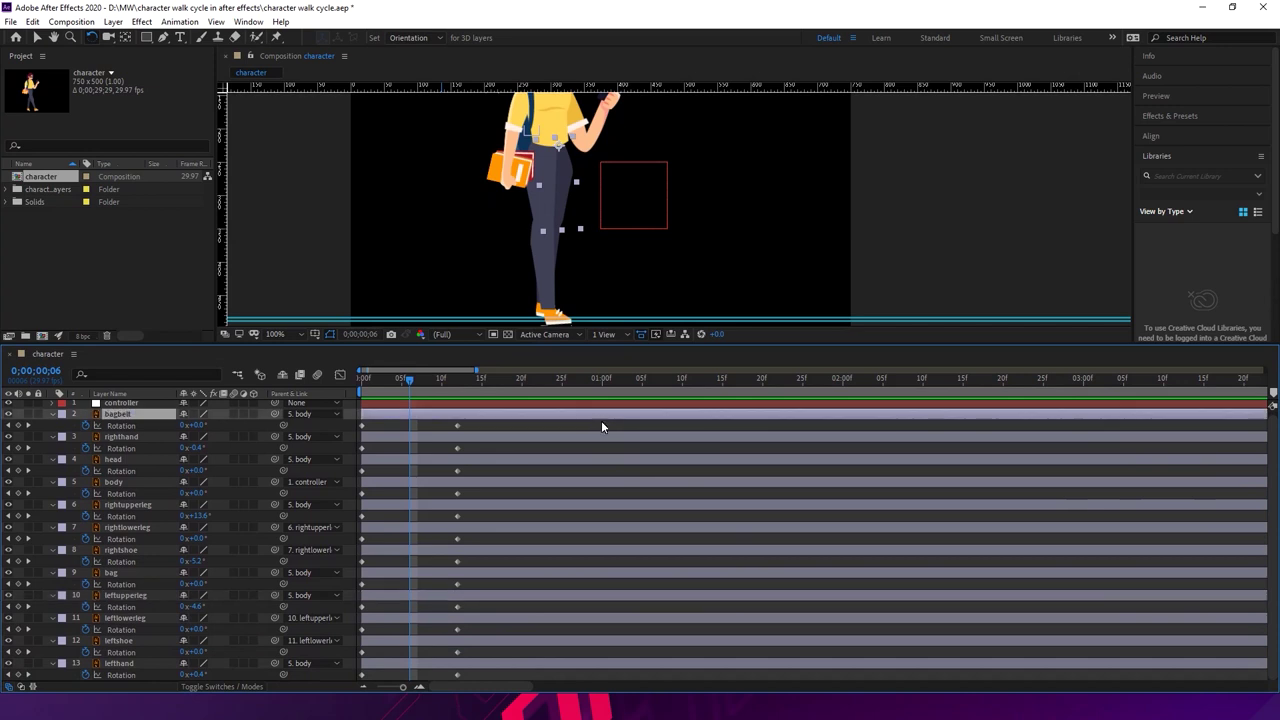
key("ctrl+a")
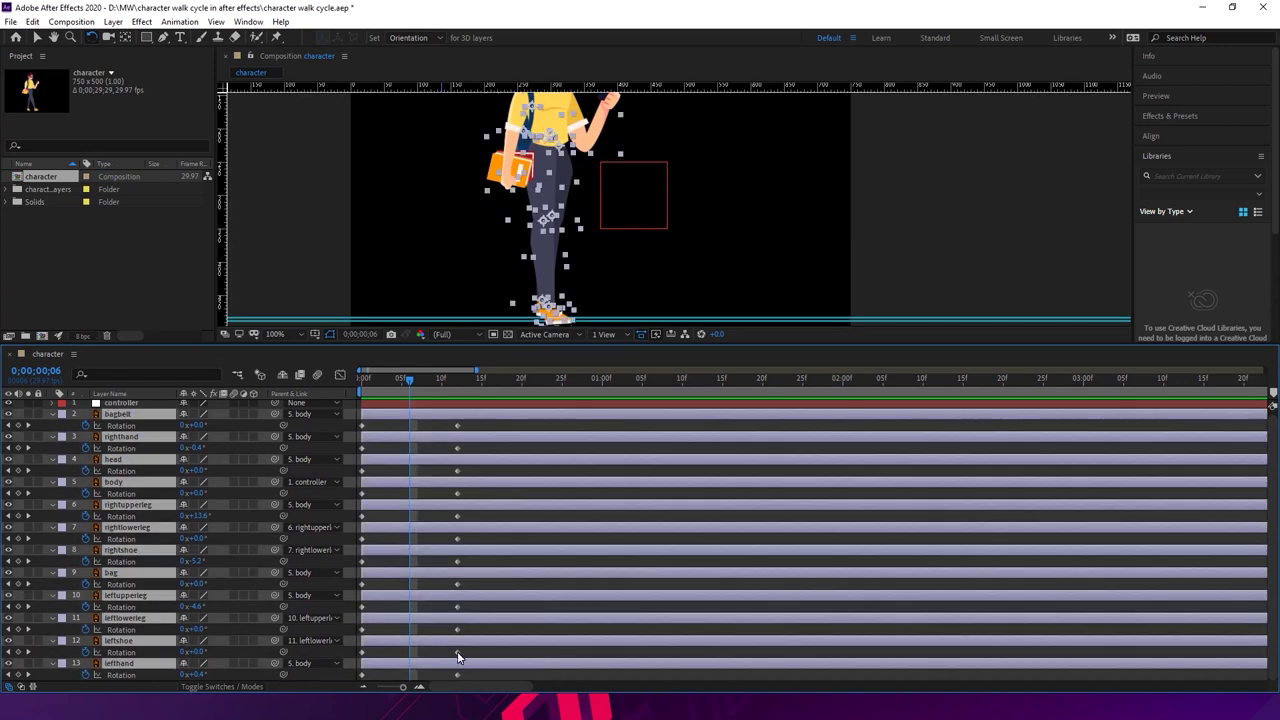
left_click(18, 426)
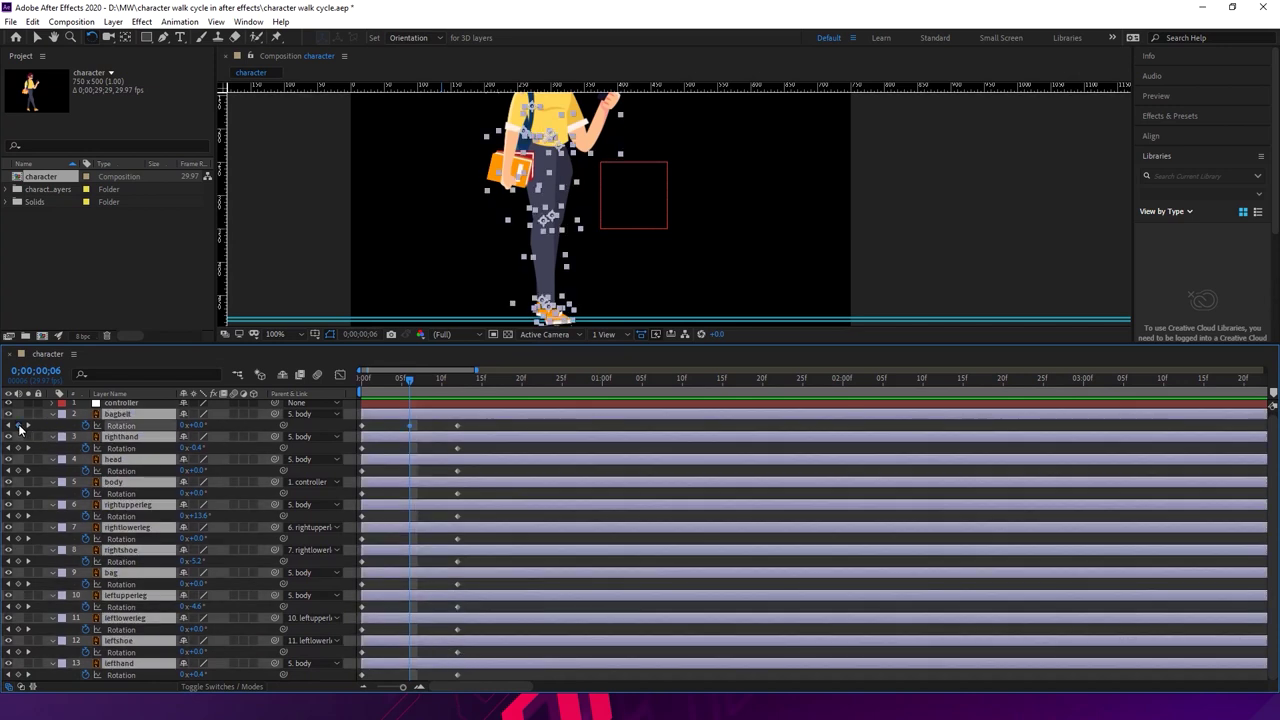
left_click_drag(421, 349, 426, 447)
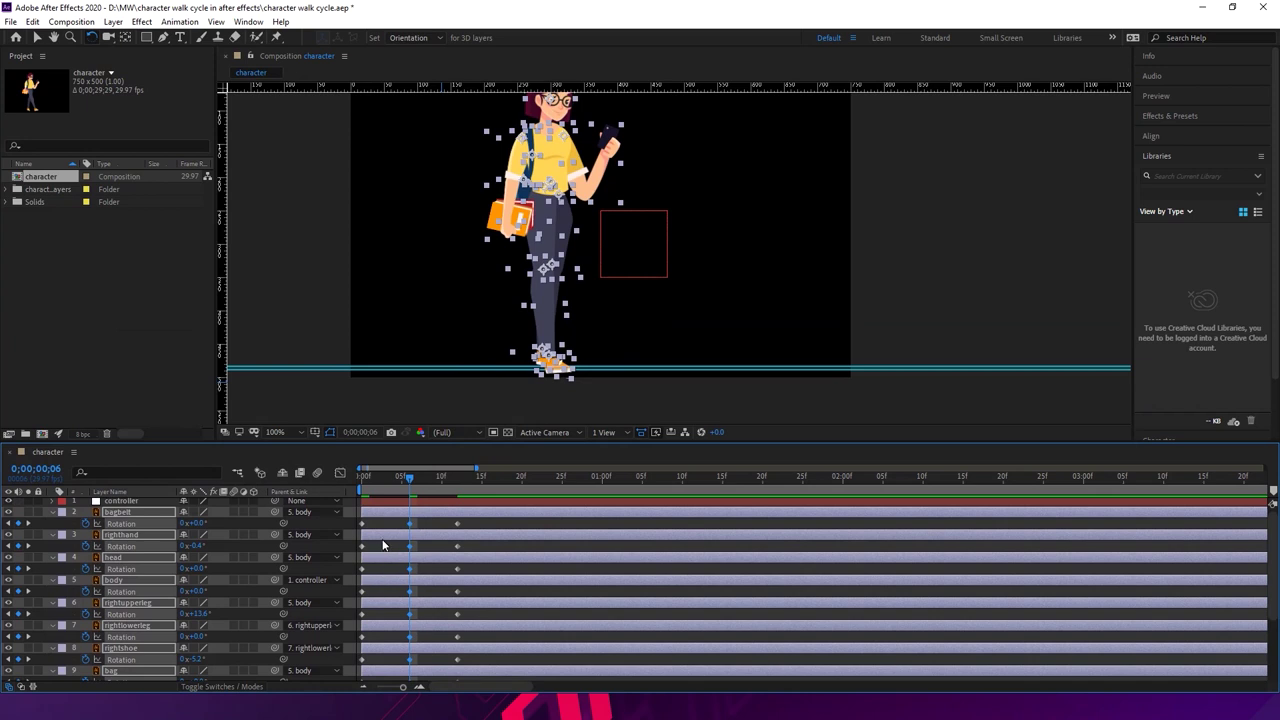
- Bend the left leg at frame 6, rotating the leftlowerleg layer backward and the leftupperleg layer forward
left_click_drag(410, 478, 367, 483)
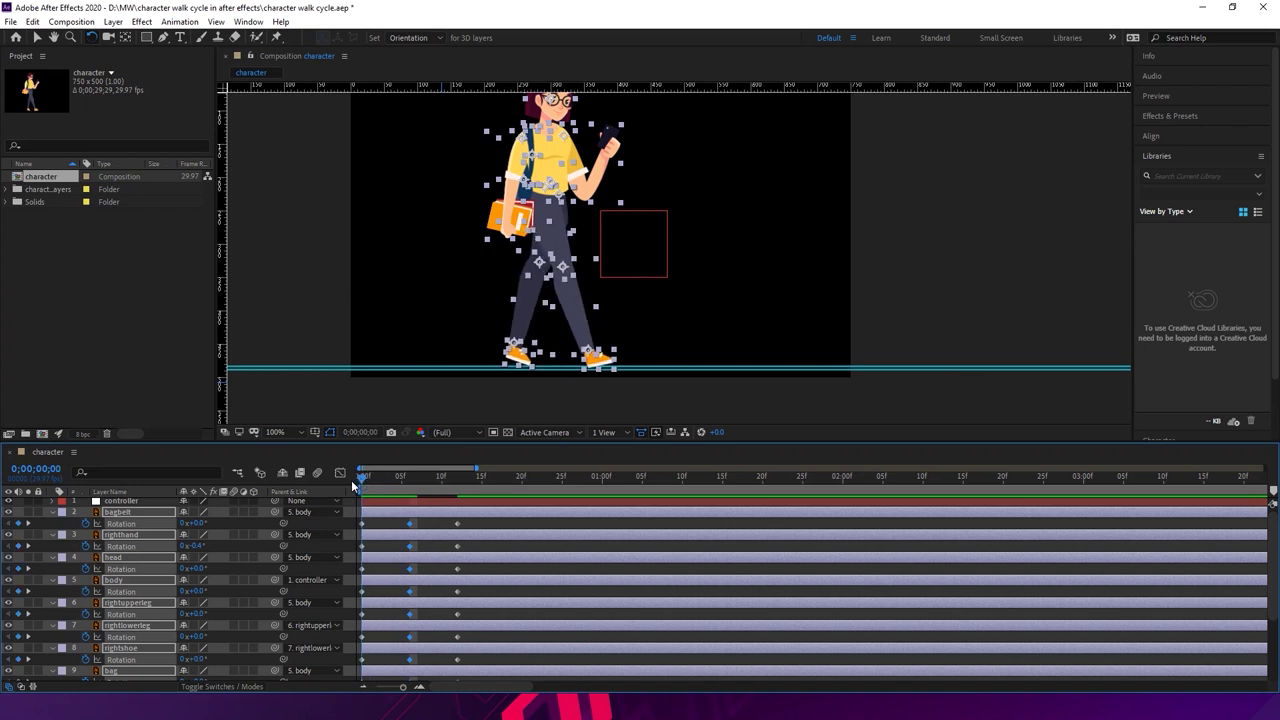
left_click(370, 480)
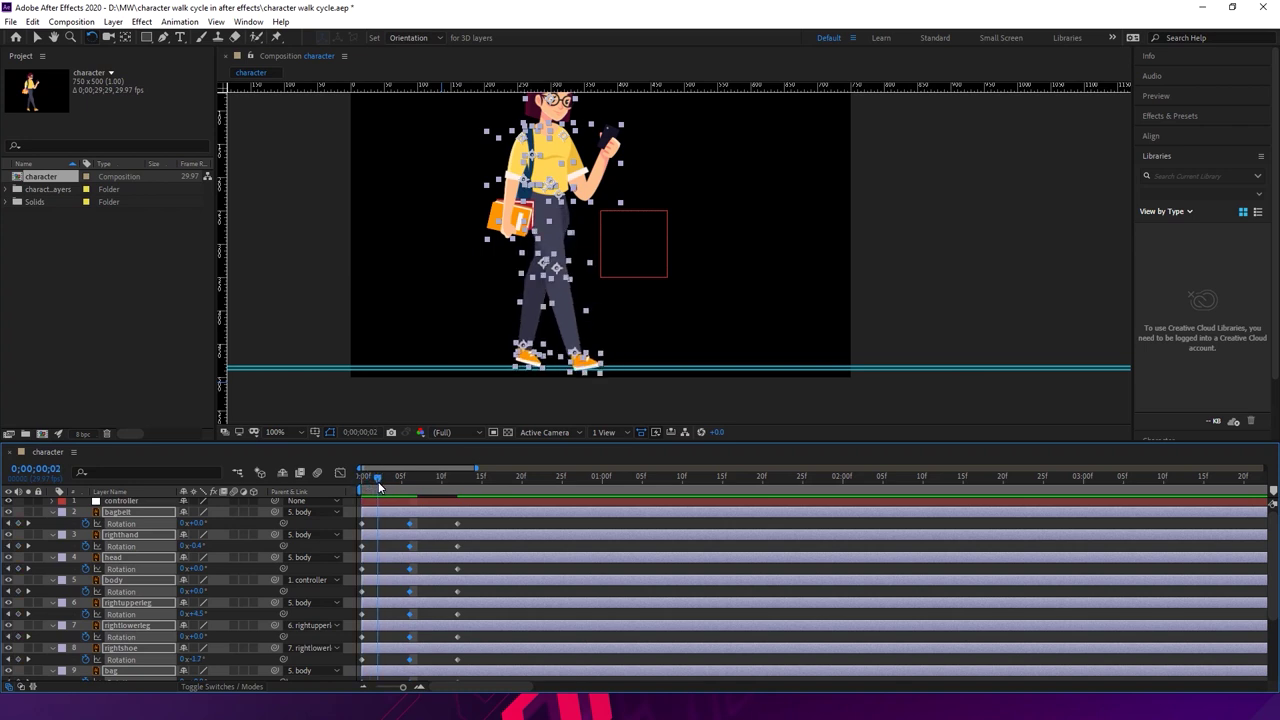
left_click_drag(375, 487, 410, 482)
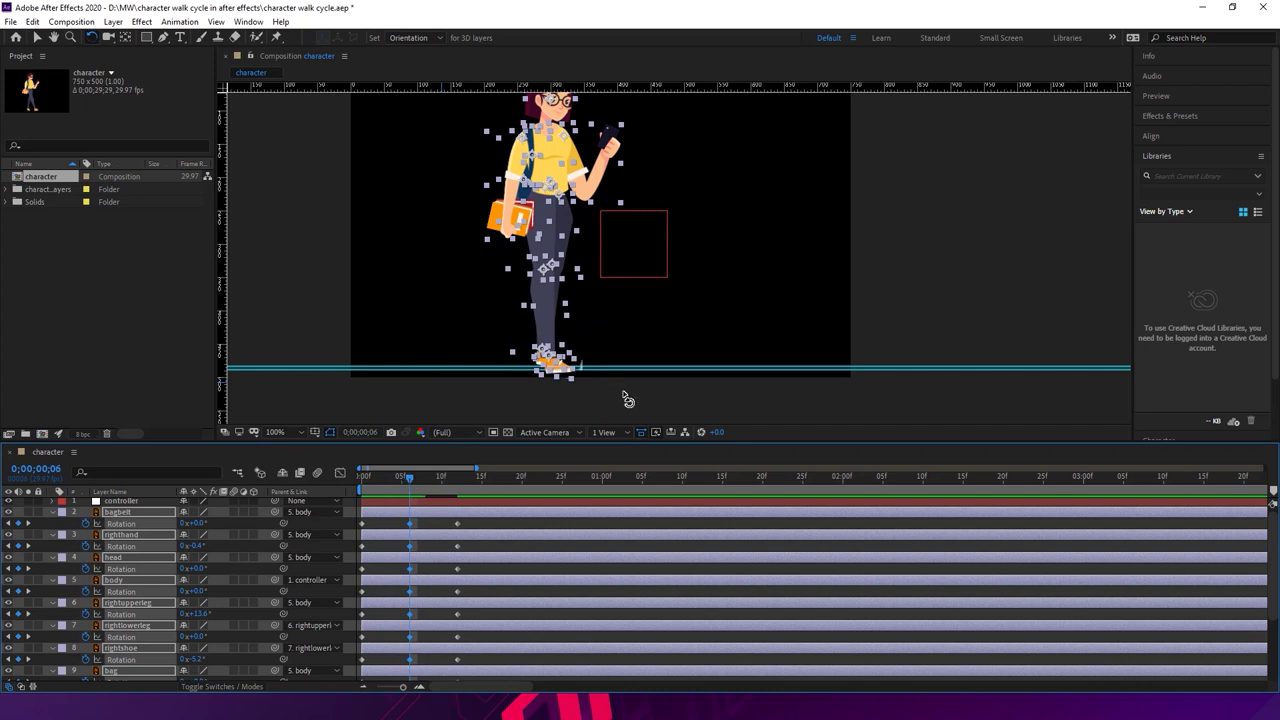
left_click(598, 338)
left_click_drag(583, 277, 541, 340)
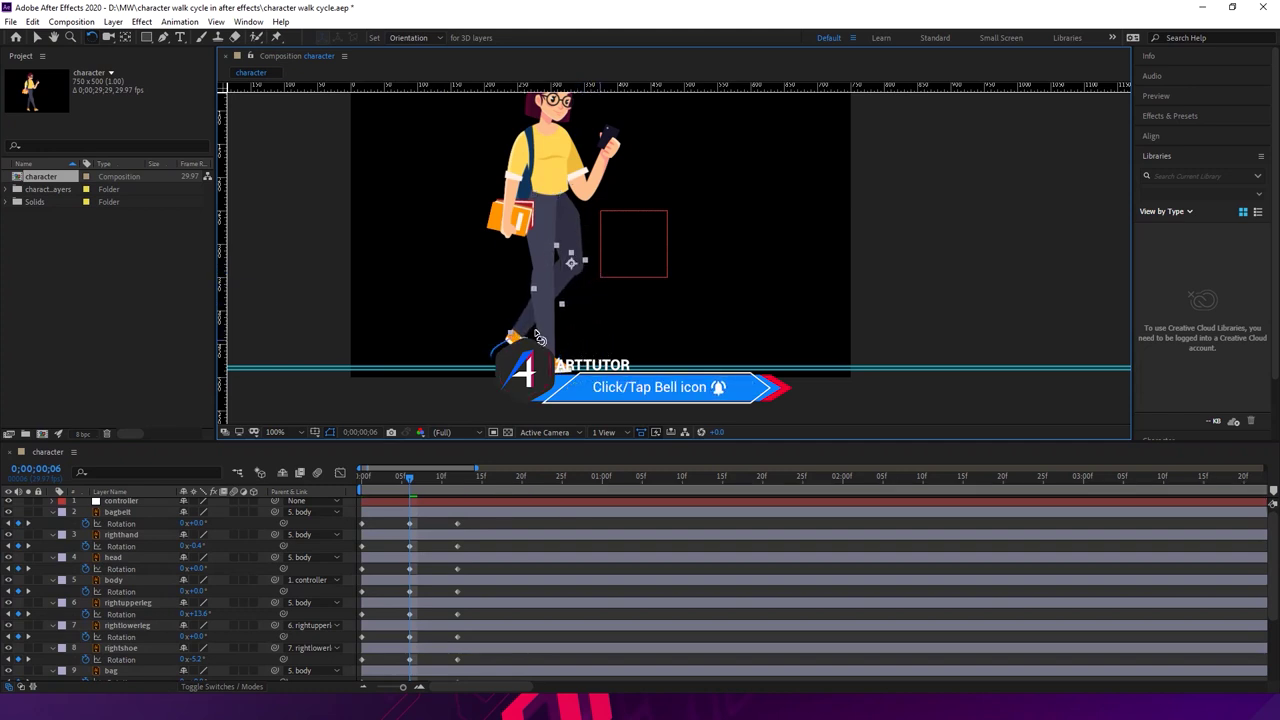
mouse_move(585, 267)
left_mouse_down()
mouse_move(585, 238)
mouse_move(584, 276)
left_mouse_up()
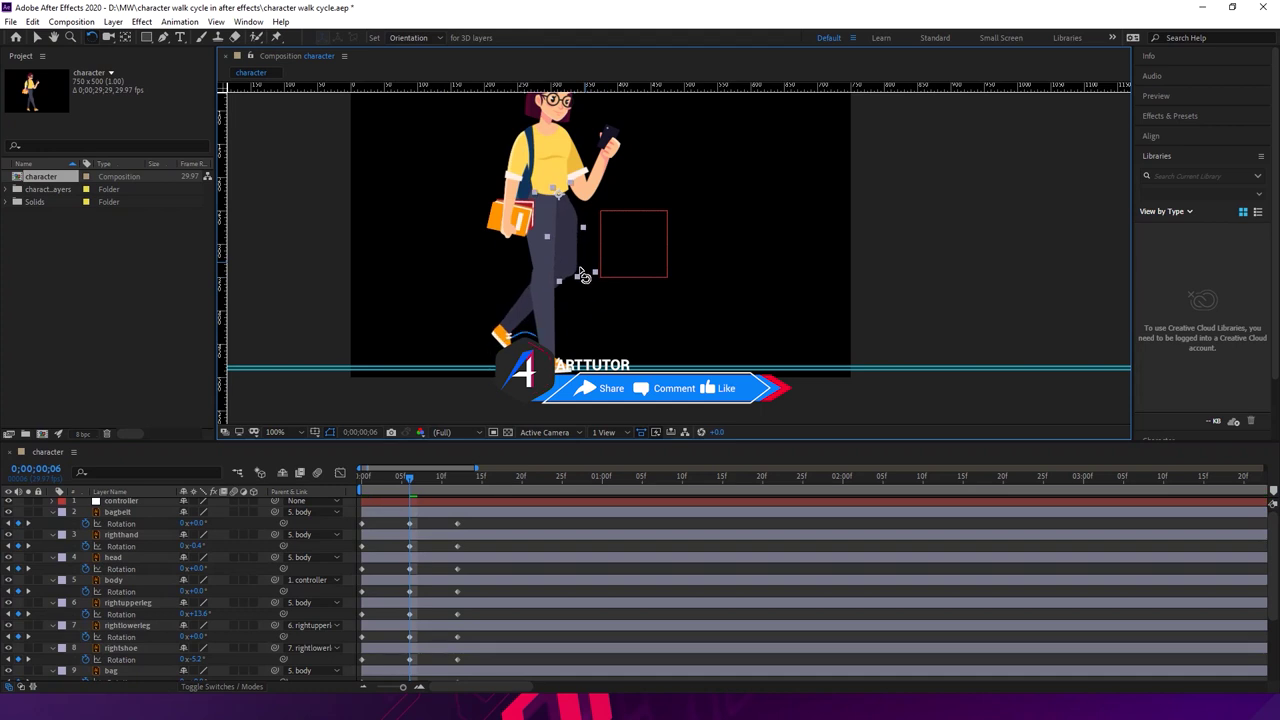
left_click_drag(516, 334, 539, 331)
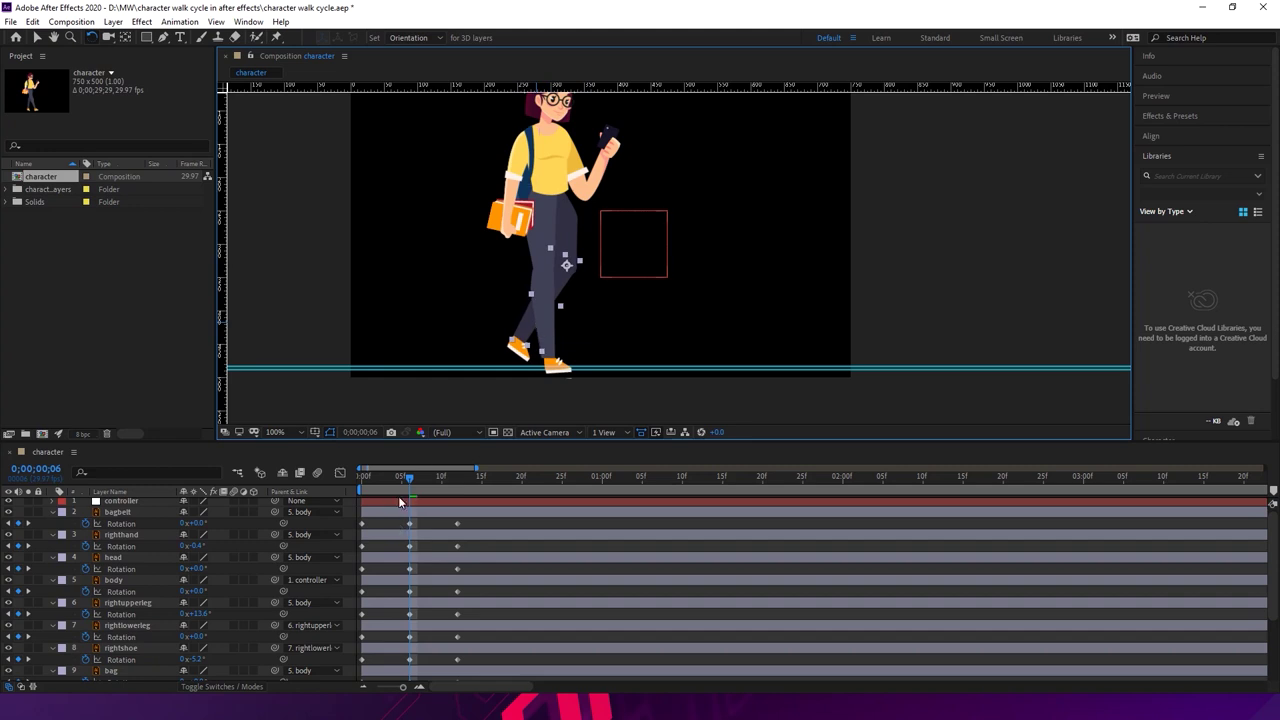
mouse_move(409, 475)
left_mouse_down()
mouse_move(340, 488)
mouse_move(464, 487)
mouse_move(376, 486)
mouse_move(458, 485)
mouse_move(408, 490)
left_mouse_up()
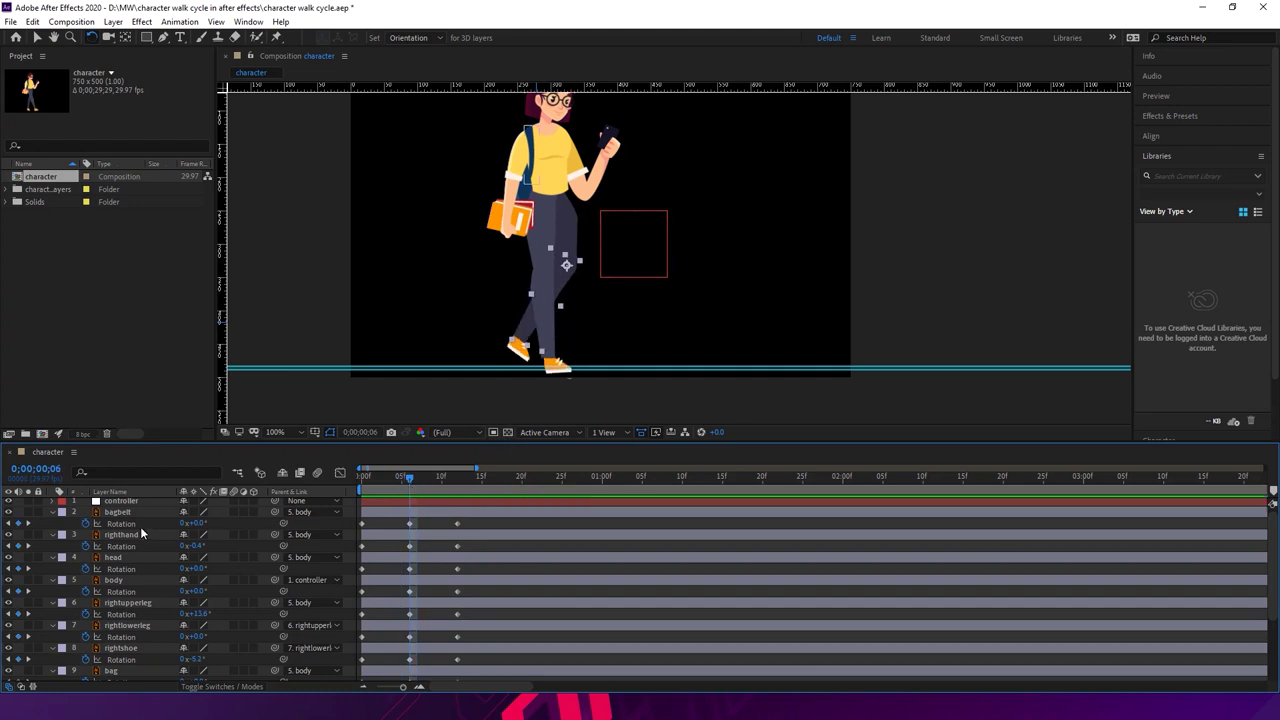
- Try to nudge the body layer upward at frame 6 so the standing foot meets the ground guide
left_click(138, 581)
key("Return")
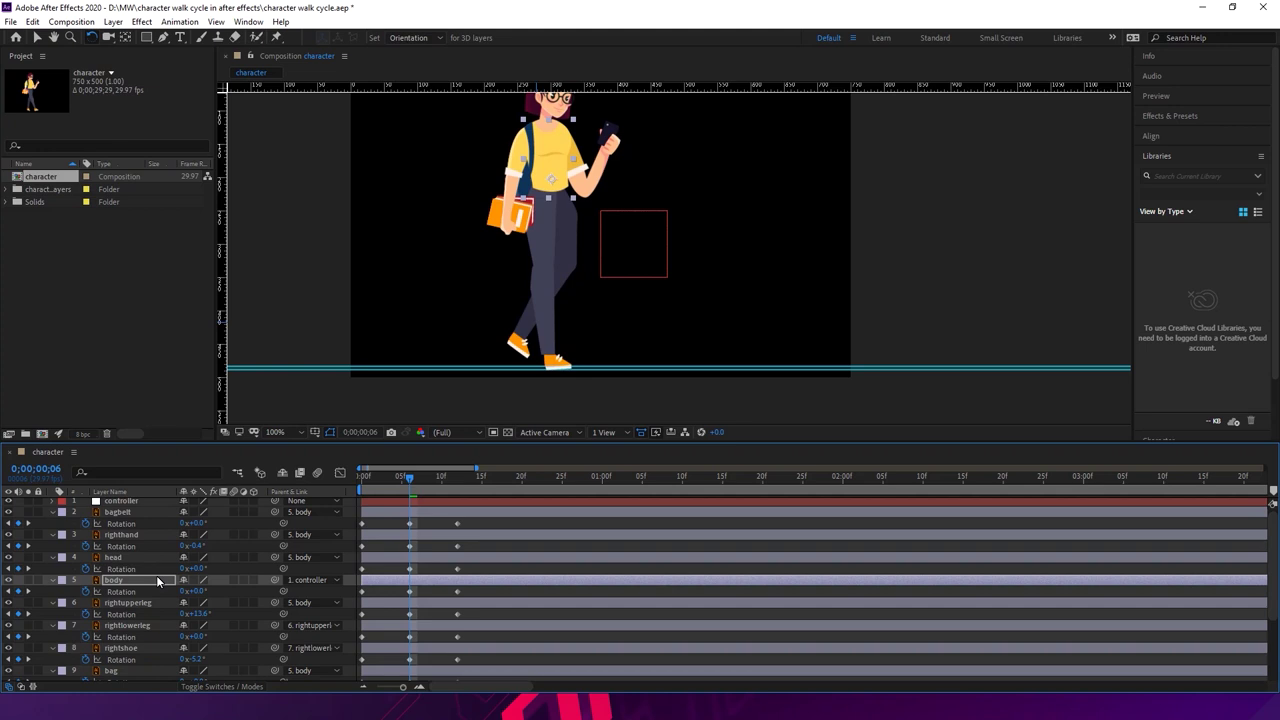
mouse_move(413, 482)
left_mouse_down()
mouse_move(352, 488)
mouse_move(481, 472)
mouse_move(428, 476)
left_mouse_up()
key("j")
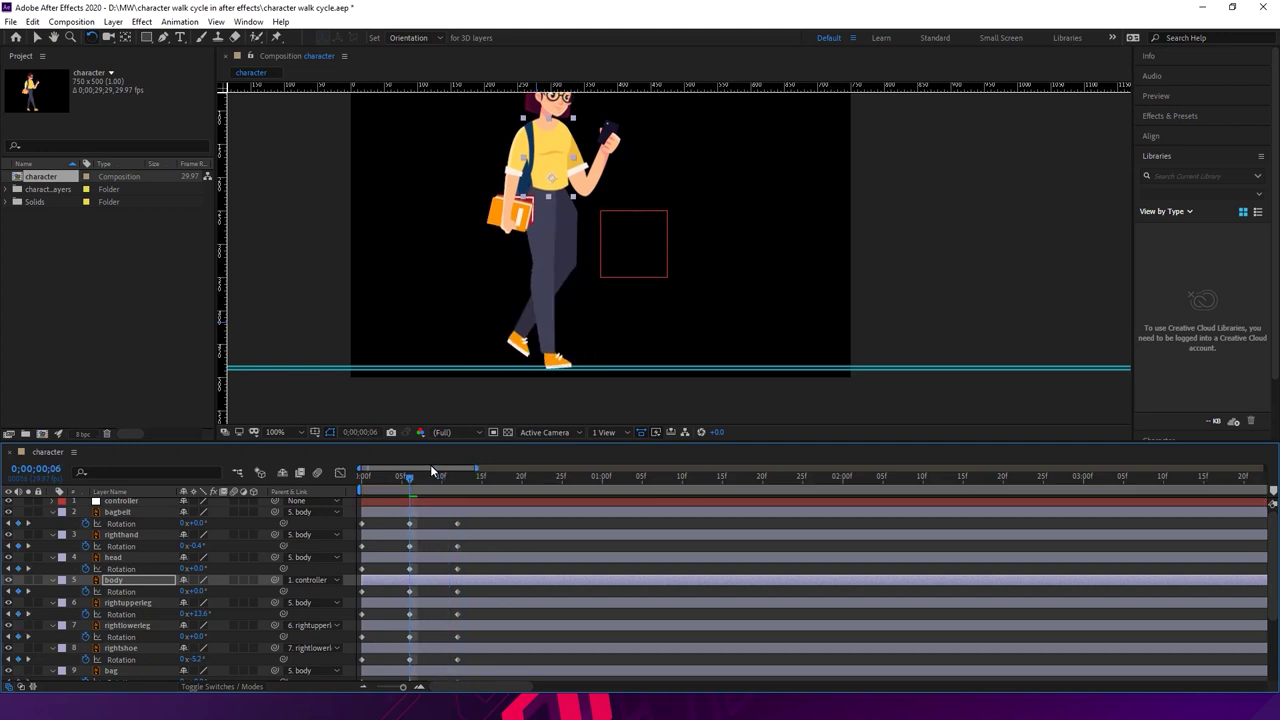
key("space")
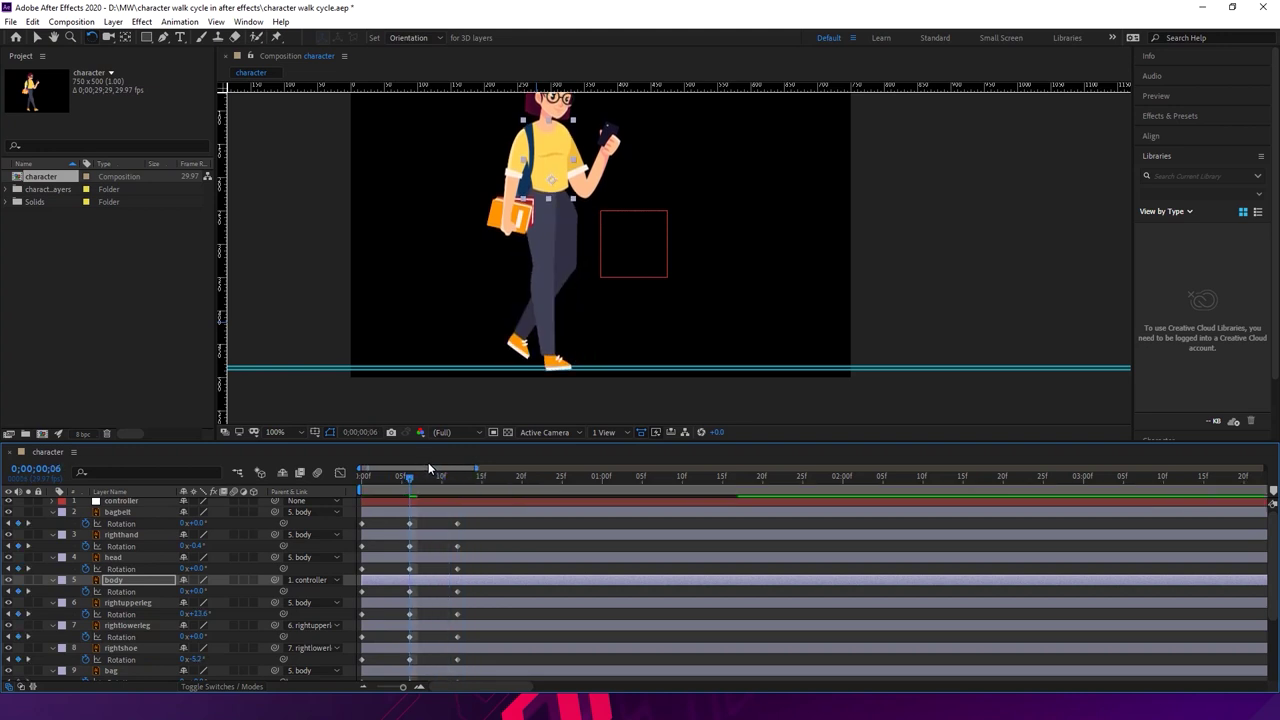
key("space")
key("space")
key("space")
key("KP_1")
key("KP_0")
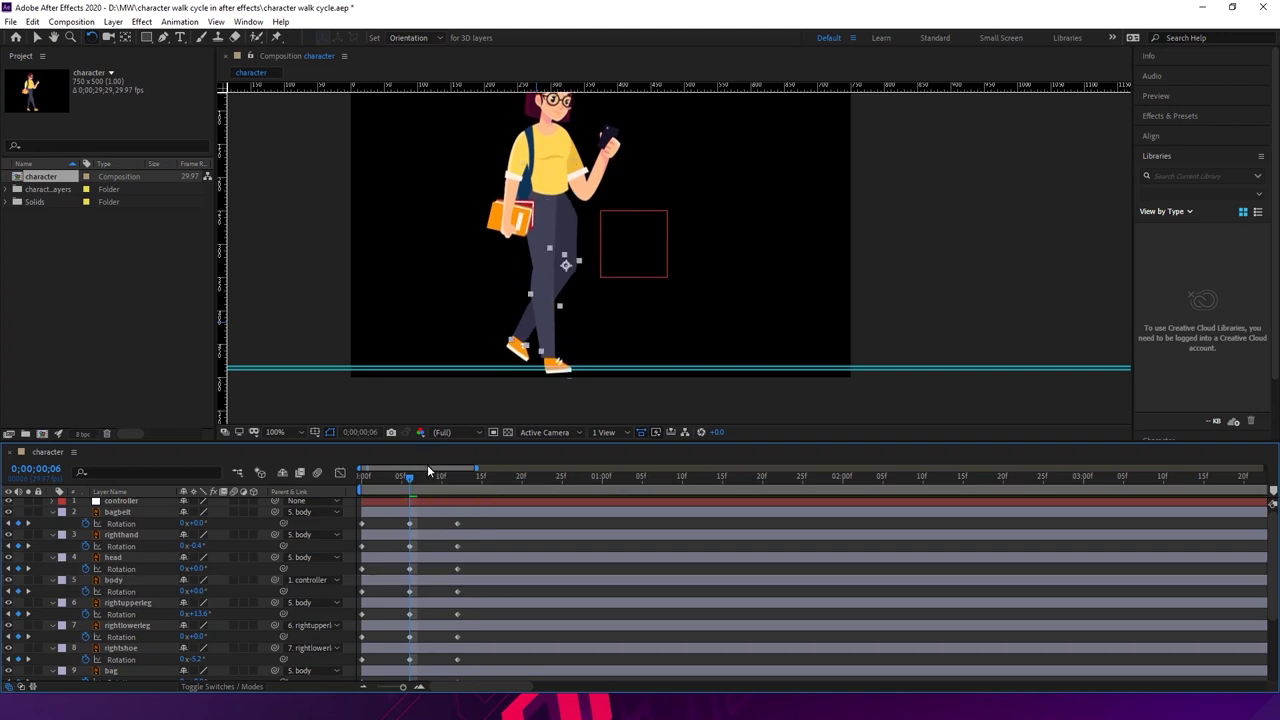
left_click(134, 579)
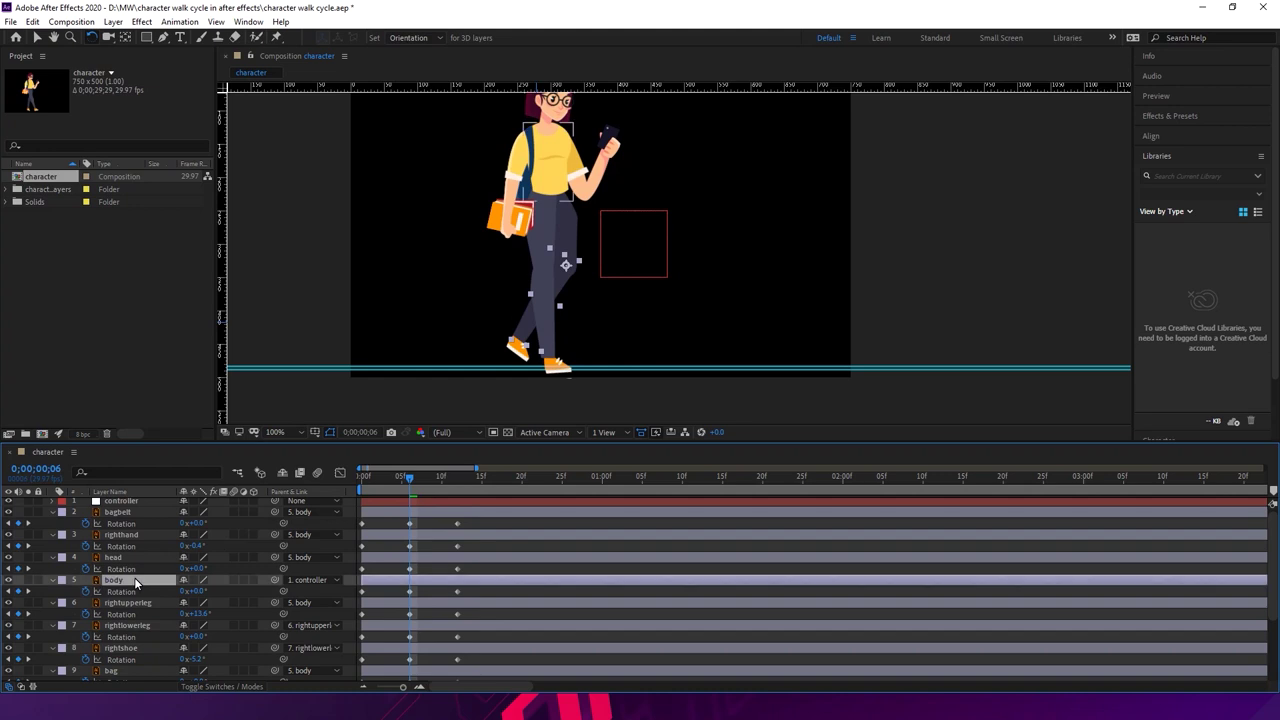
left_click(423, 594)
left_click(410, 591)
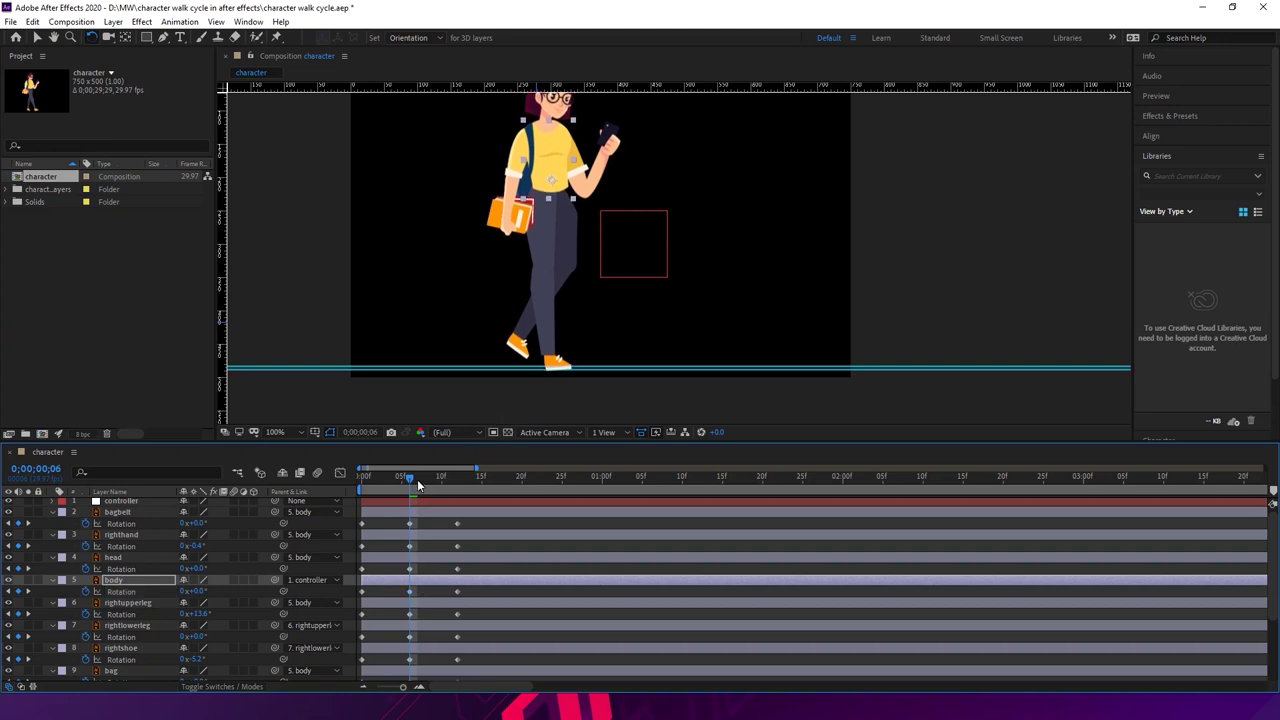
left_click_drag(409, 477, 361, 486)
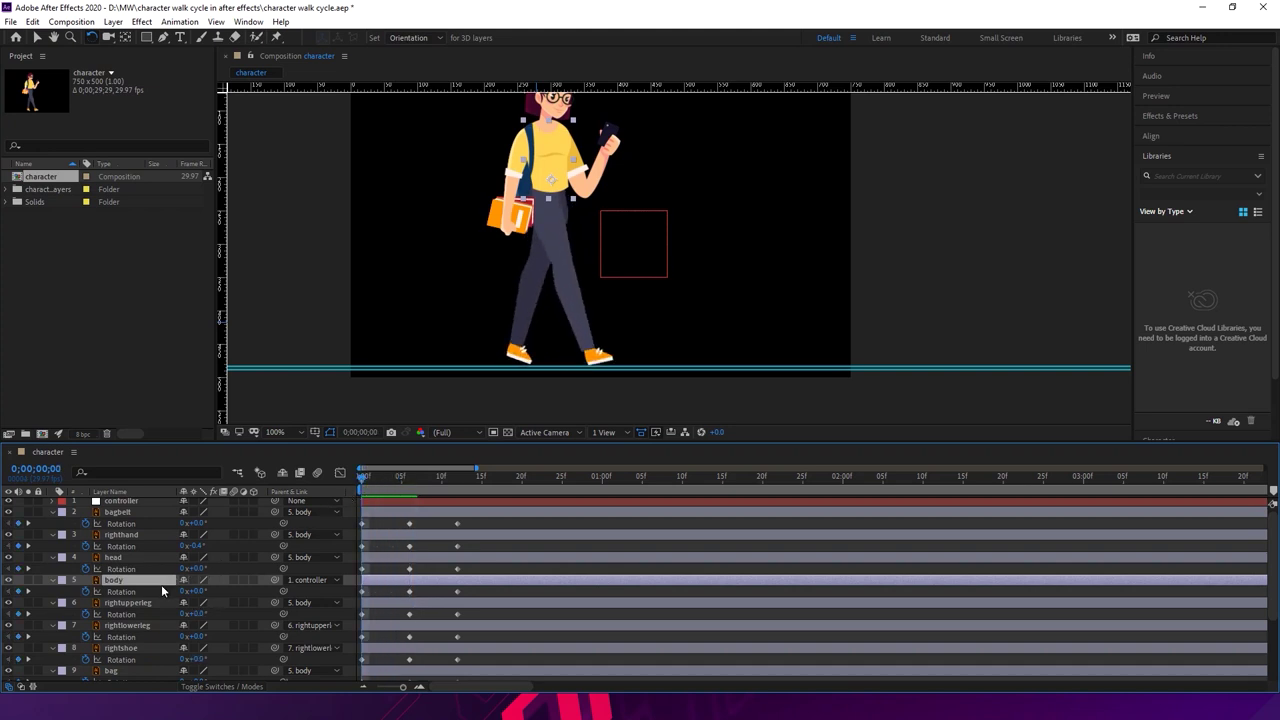
left_click(362, 592)
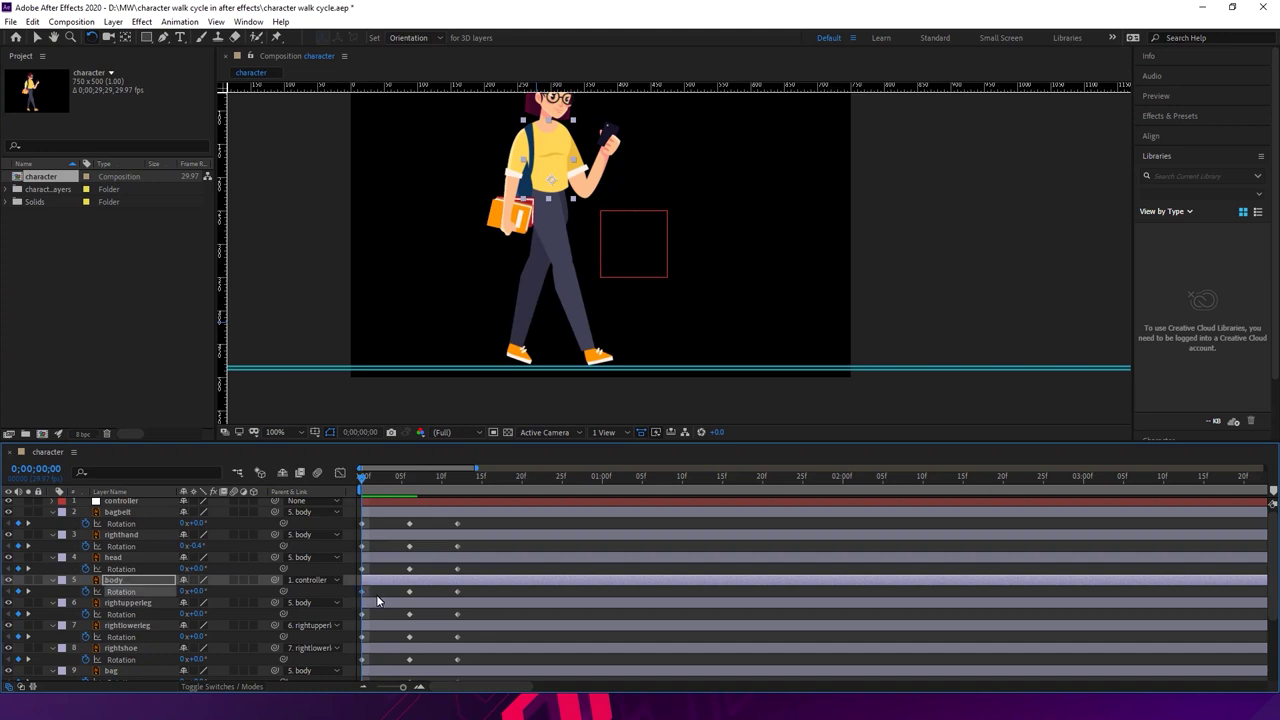
key("k")
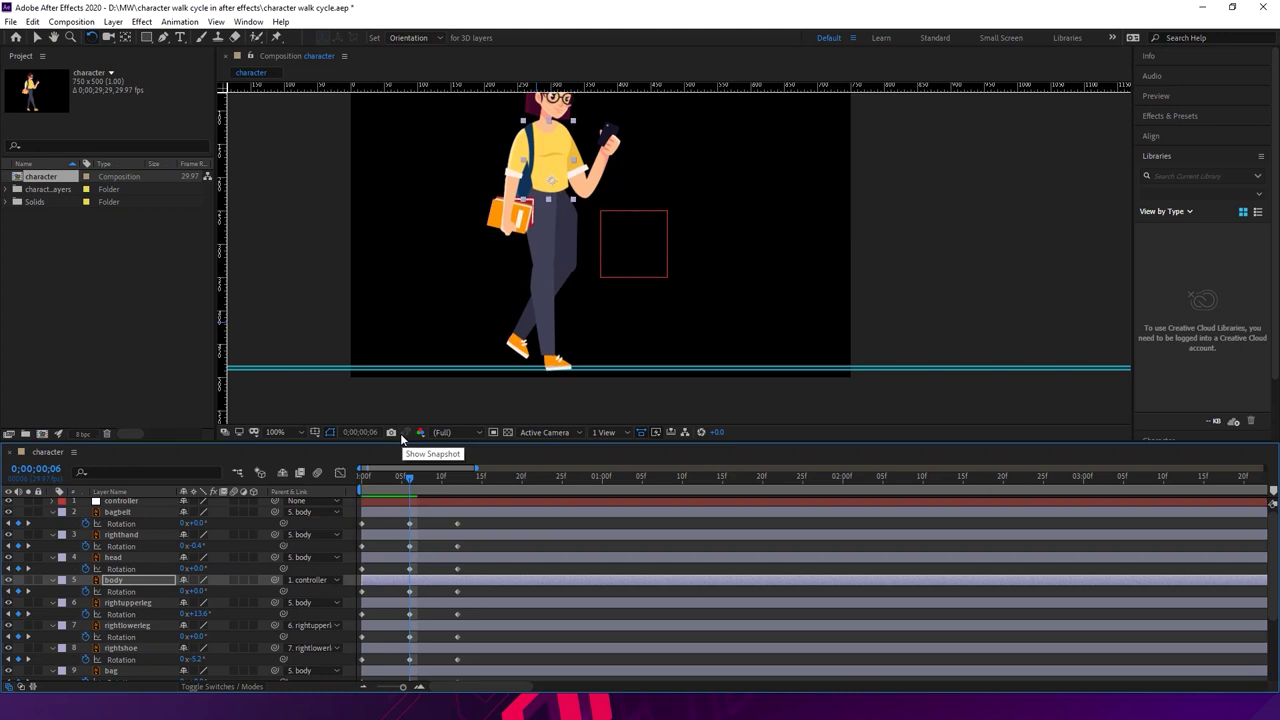
left_click(404, 439)
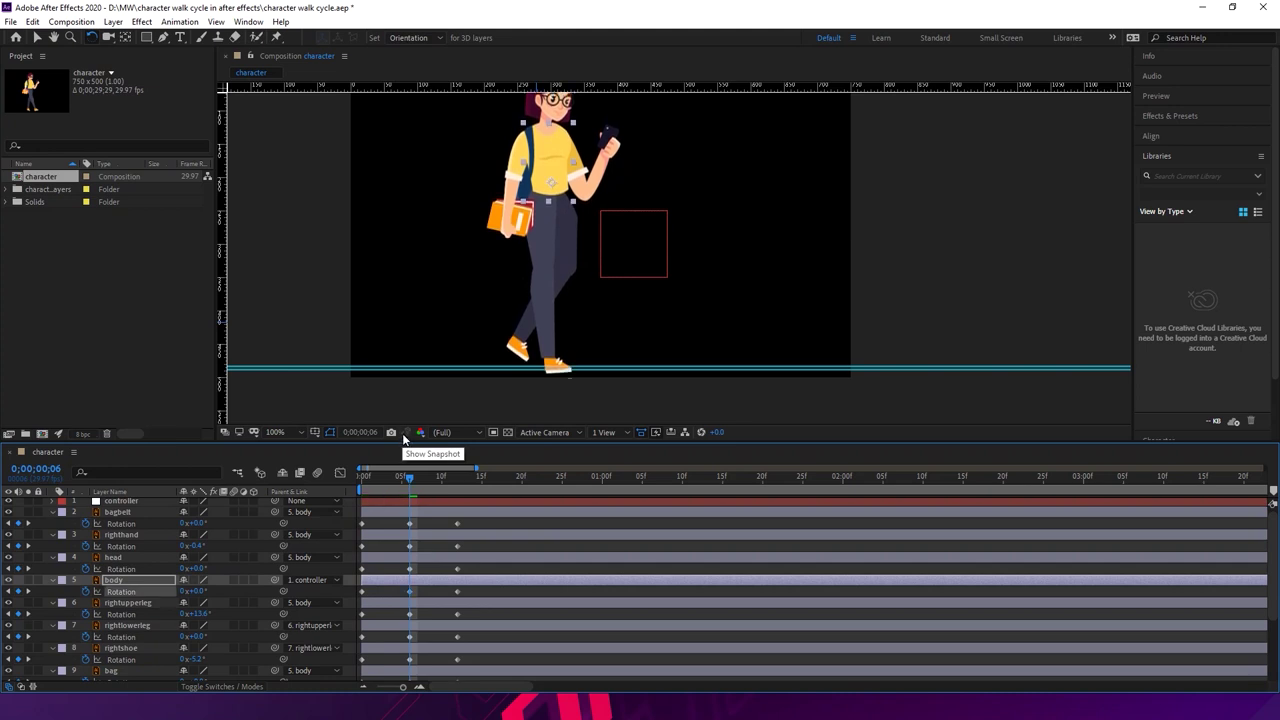
- Rotate the leftlowerleg layer slightly further backward at frame 6 to lift the left foot more
key("ctrl+Down")
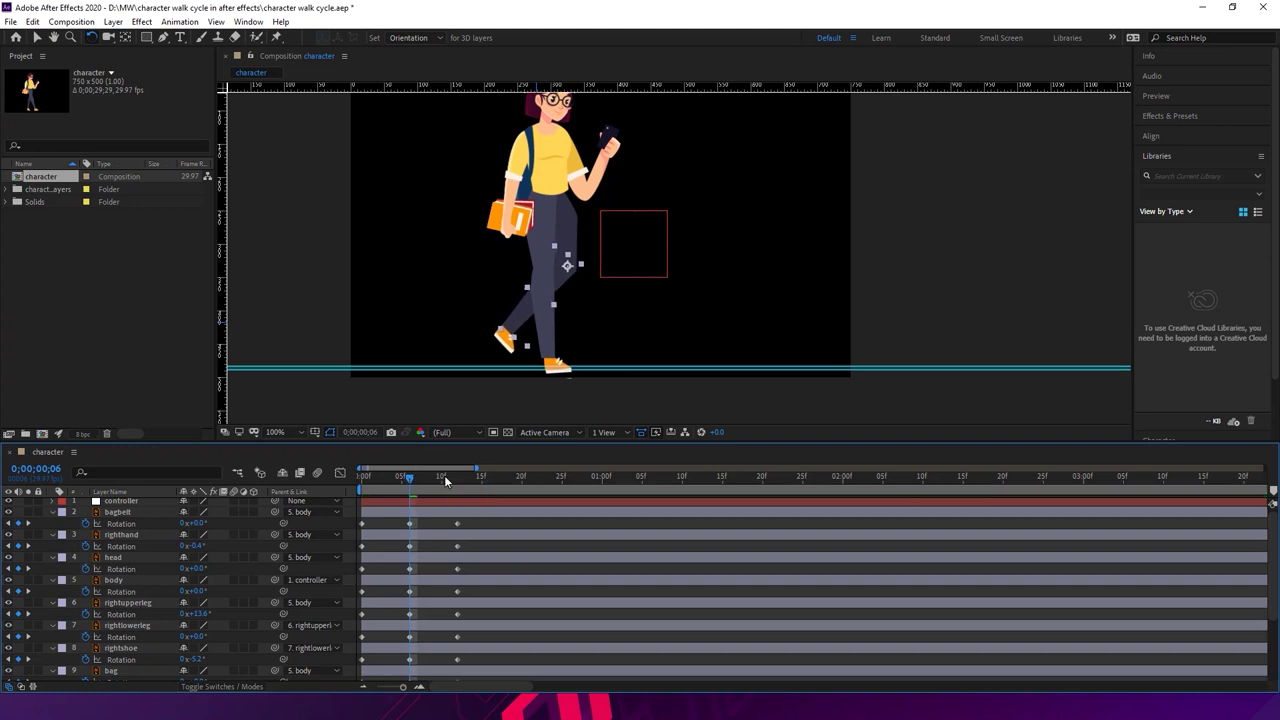
mouse_move(404, 478)
left_mouse_down()
mouse_move(330, 484)
mouse_move(450, 488)
mouse_move(347, 492)
mouse_move(388, 497)
mouse_move(471, 487)
mouse_move(356, 492)
mouse_move(430, 490)
mouse_move(409, 490)
left_mouse_up()
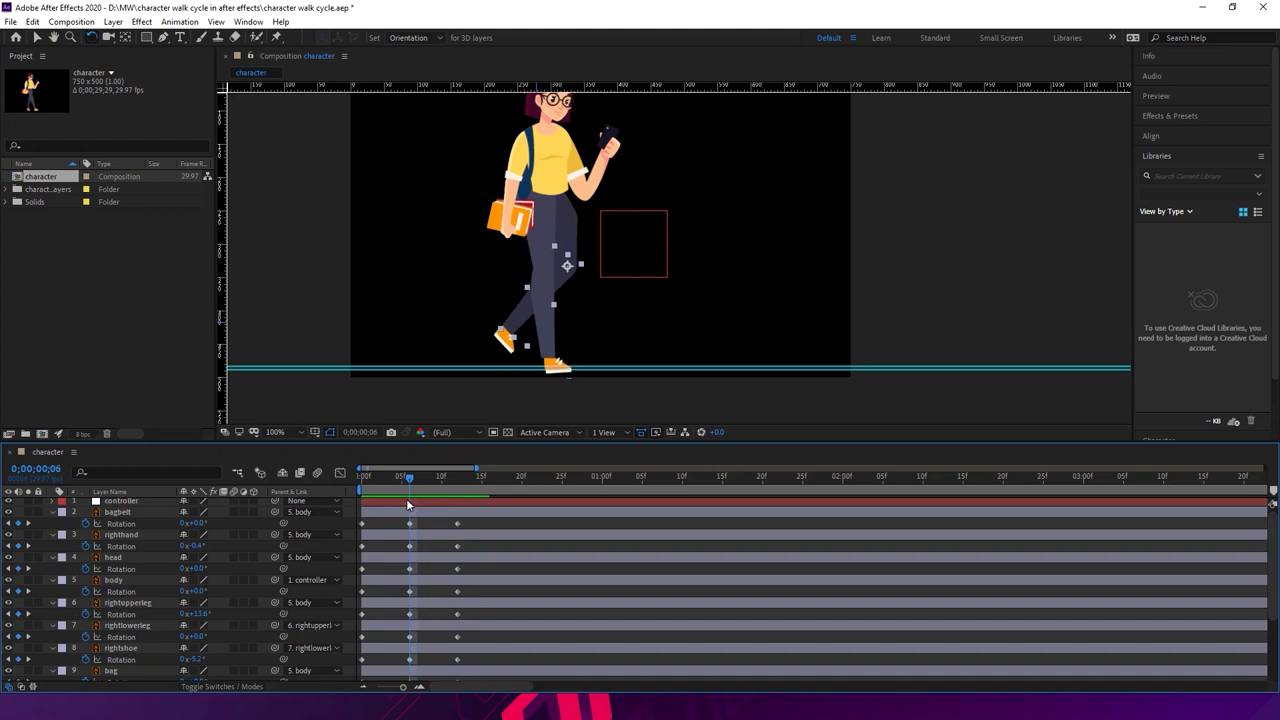
- Reveal the body layer's position and keyframe it at frames 6, 0 and 12
left_click(141, 582)
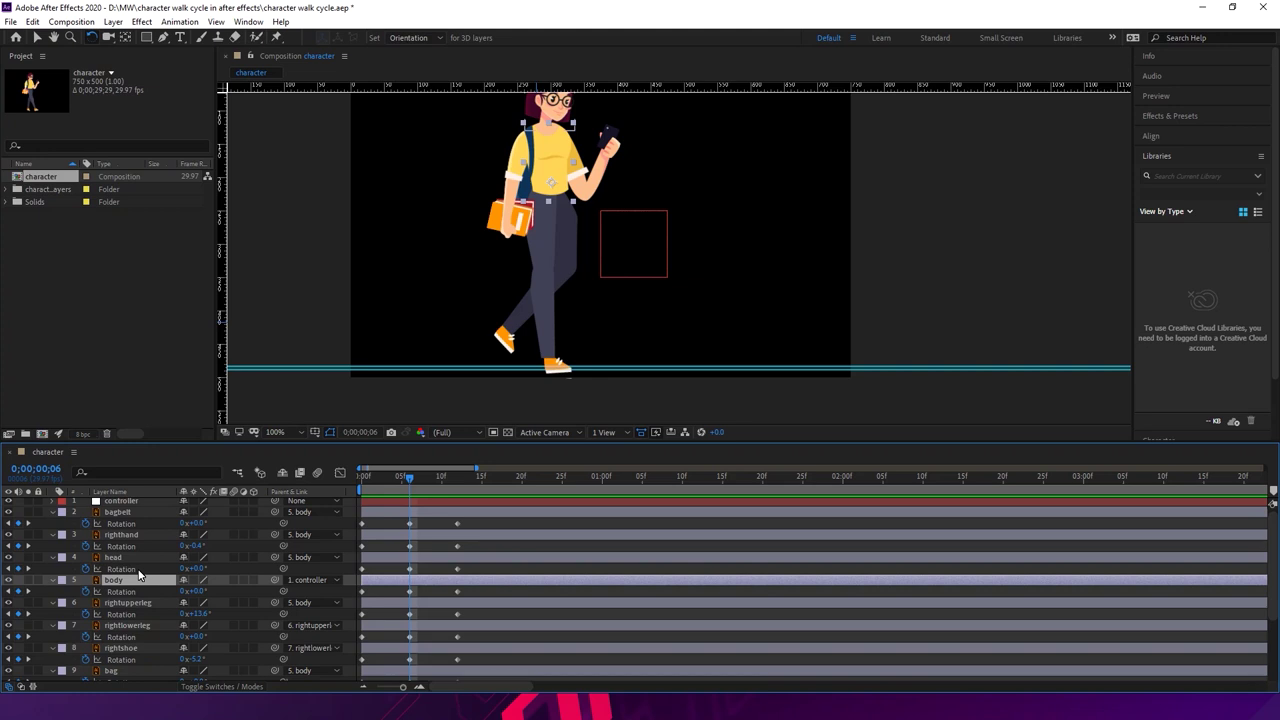
key("shift+p")
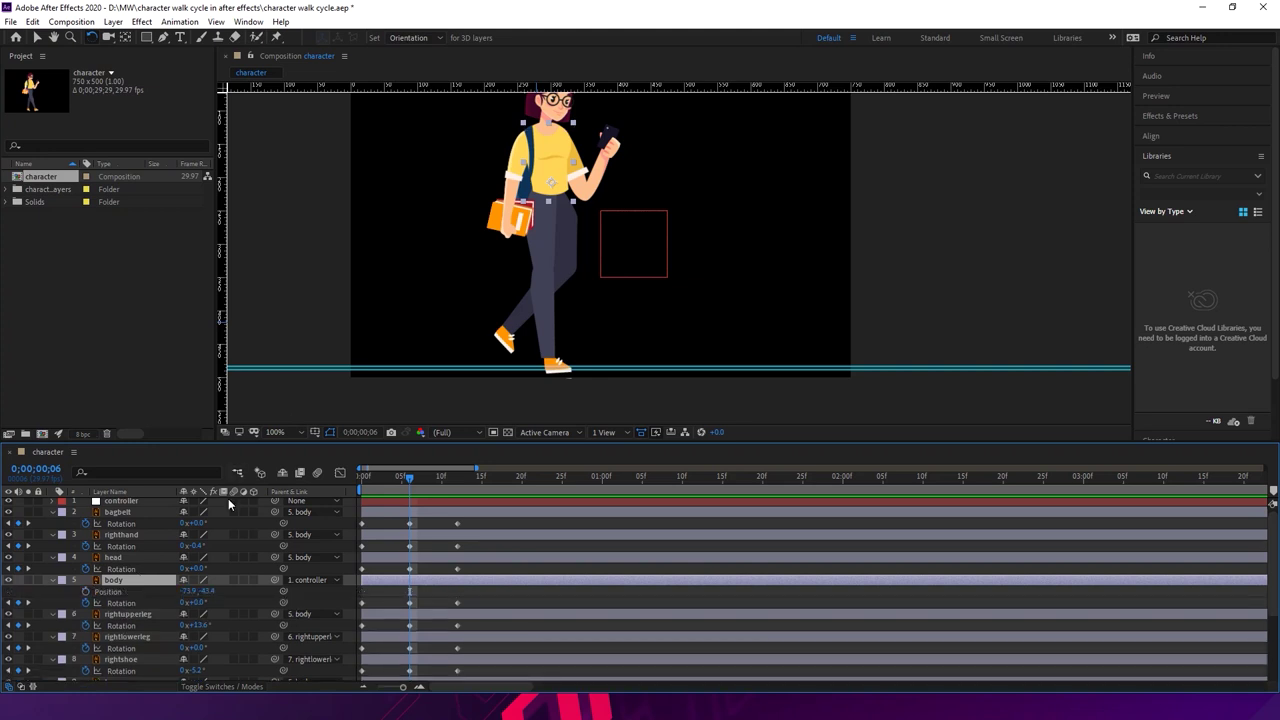
left_click(86, 592)
left_click_drag(409, 478, 355, 490)
left_click(118, 575)
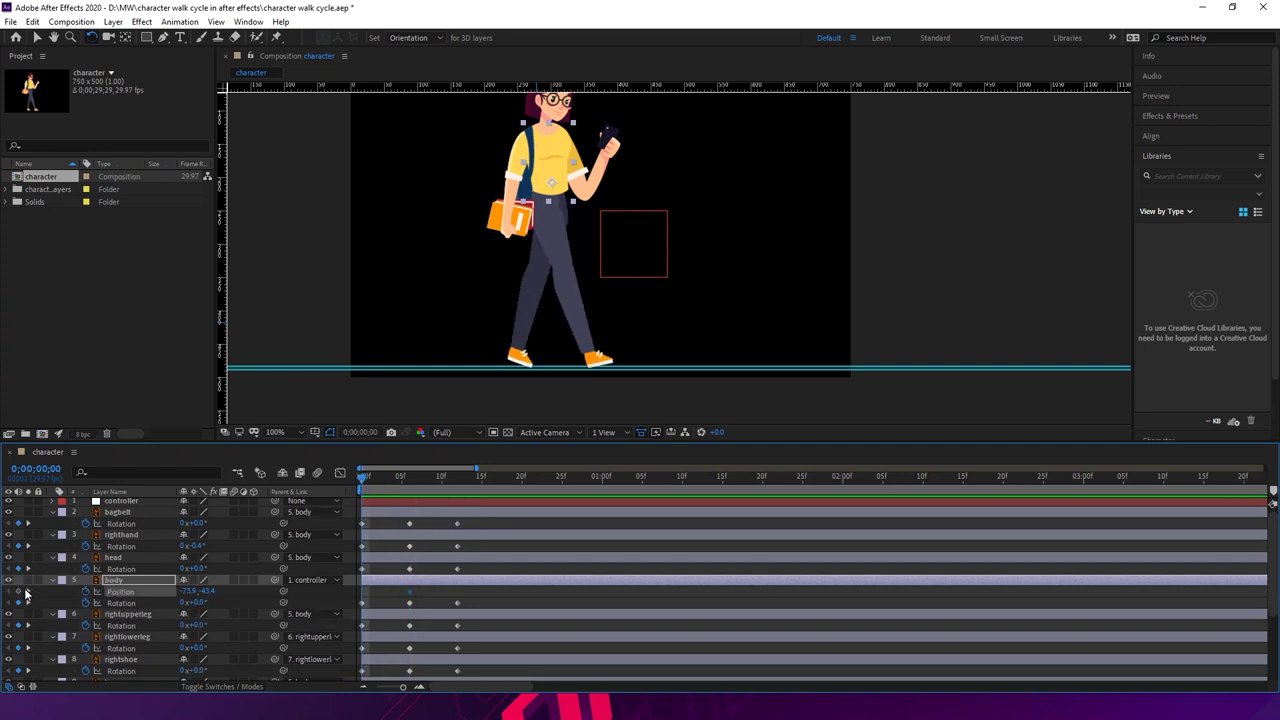
left_click_drag(436, 482, 457, 481)
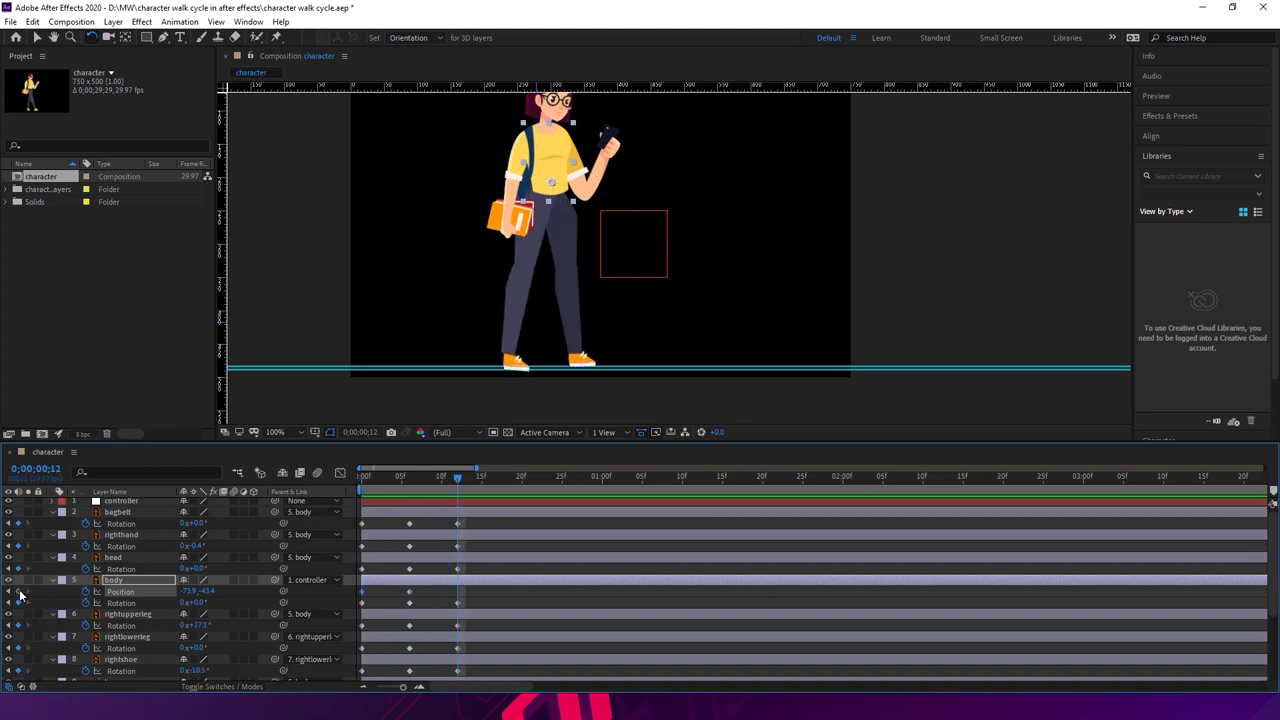
left_click(17, 592)
- Nudge the body layer up at frame 6 to position -73.9, -51.4 so the standing foot meets the ground guide
left_click_drag(425, 480, 408, 486)
left_click(409, 591)
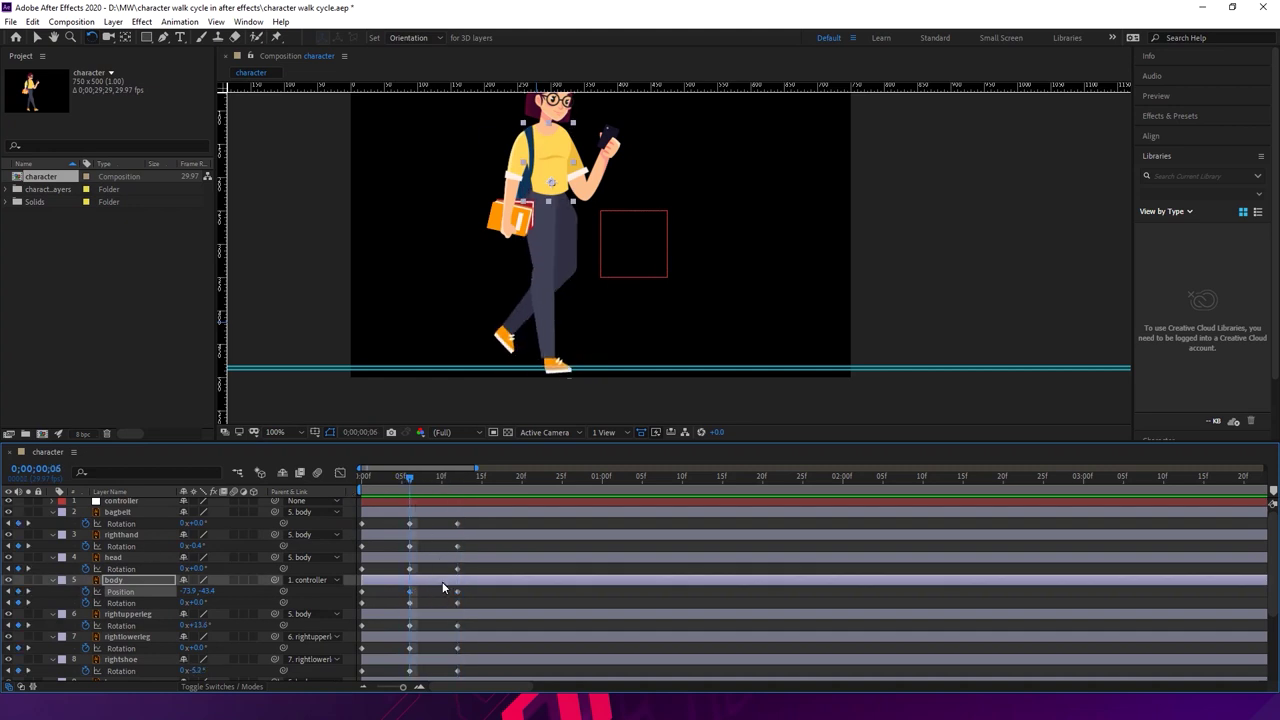
key("Up")
key("Up")
key("Up")
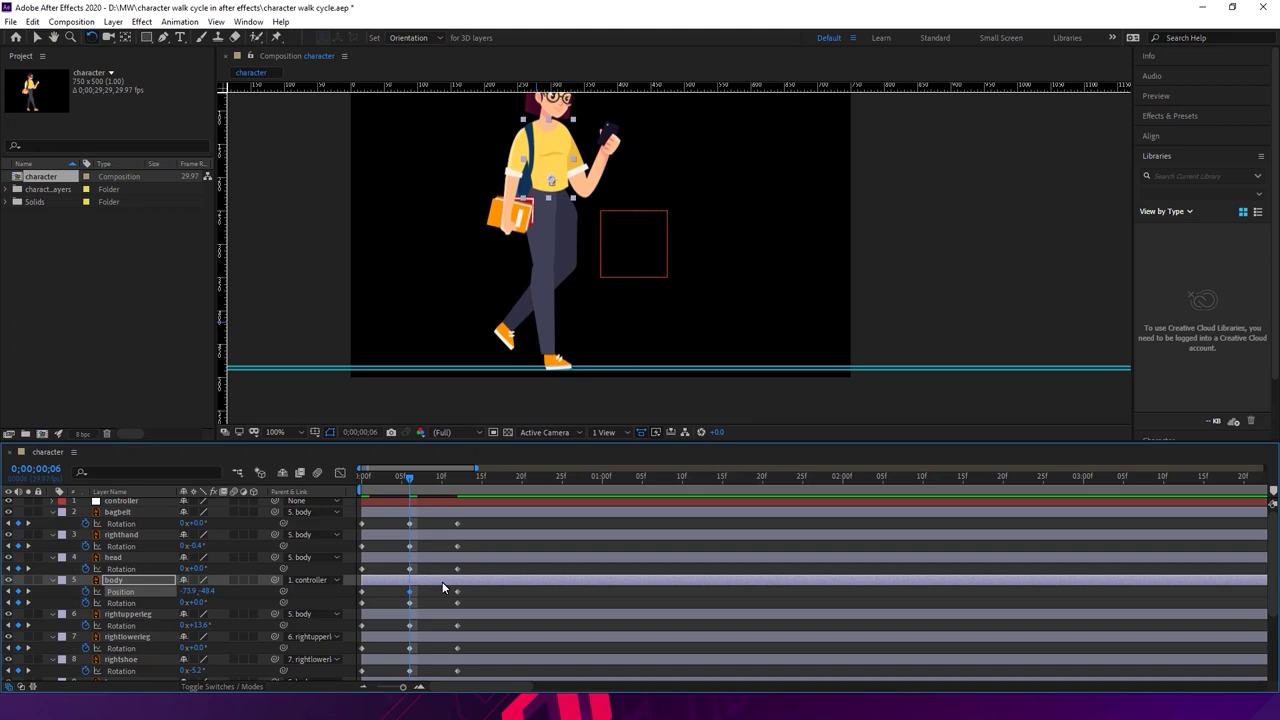
key("h")
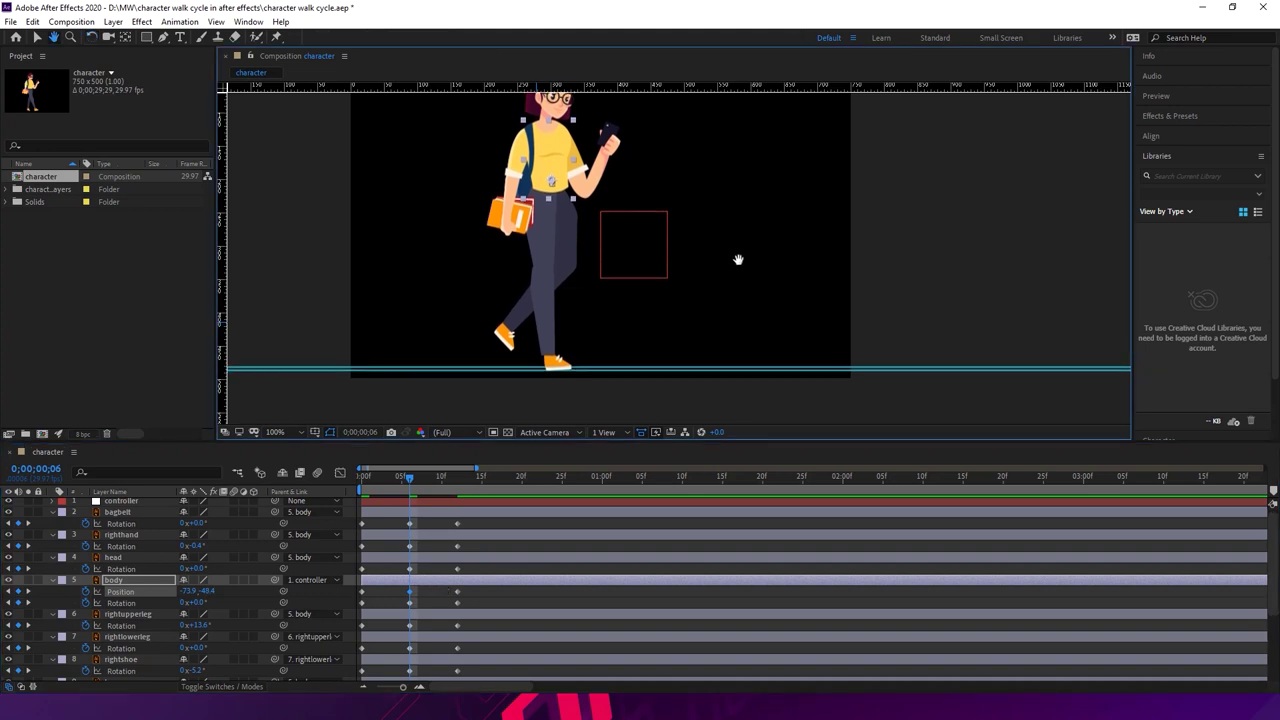
left_click_drag(740, 257, 744, 290)
key("w")
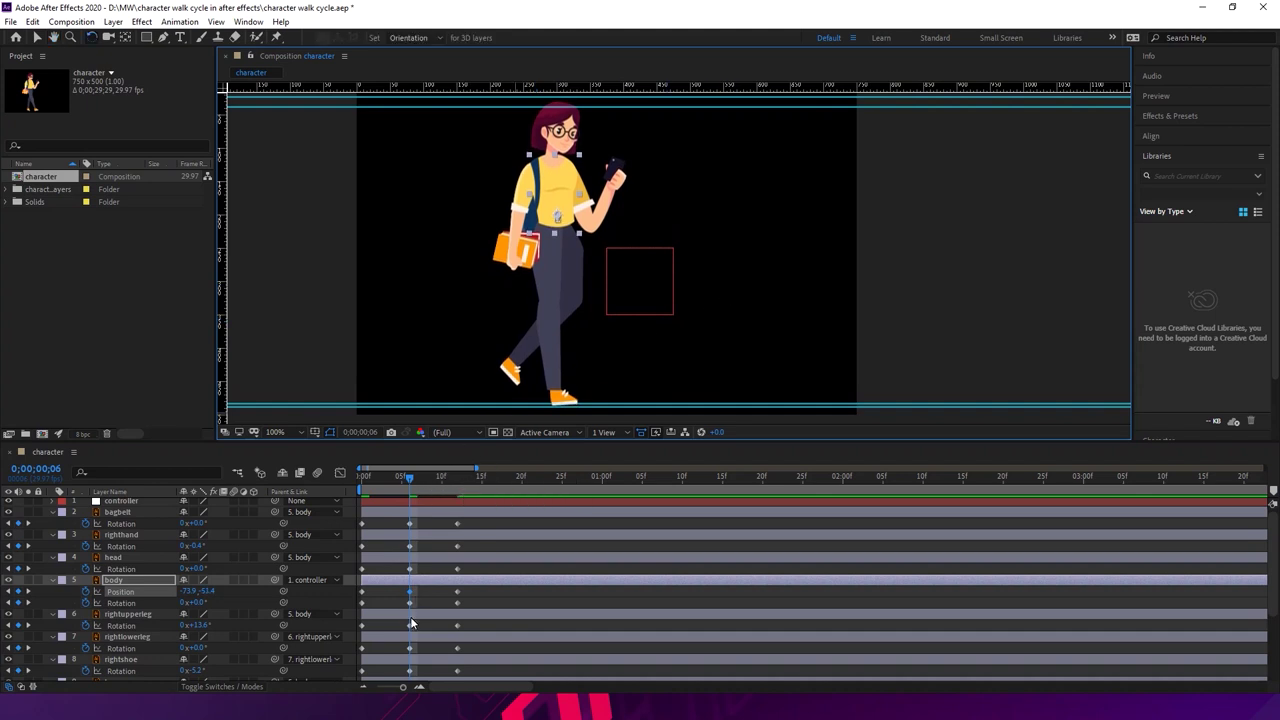
- Rotate the righthand layer backward at frame 0 and slightly forward at frame 6 to start its swing
left_click_drag(408, 486, 352, 488)
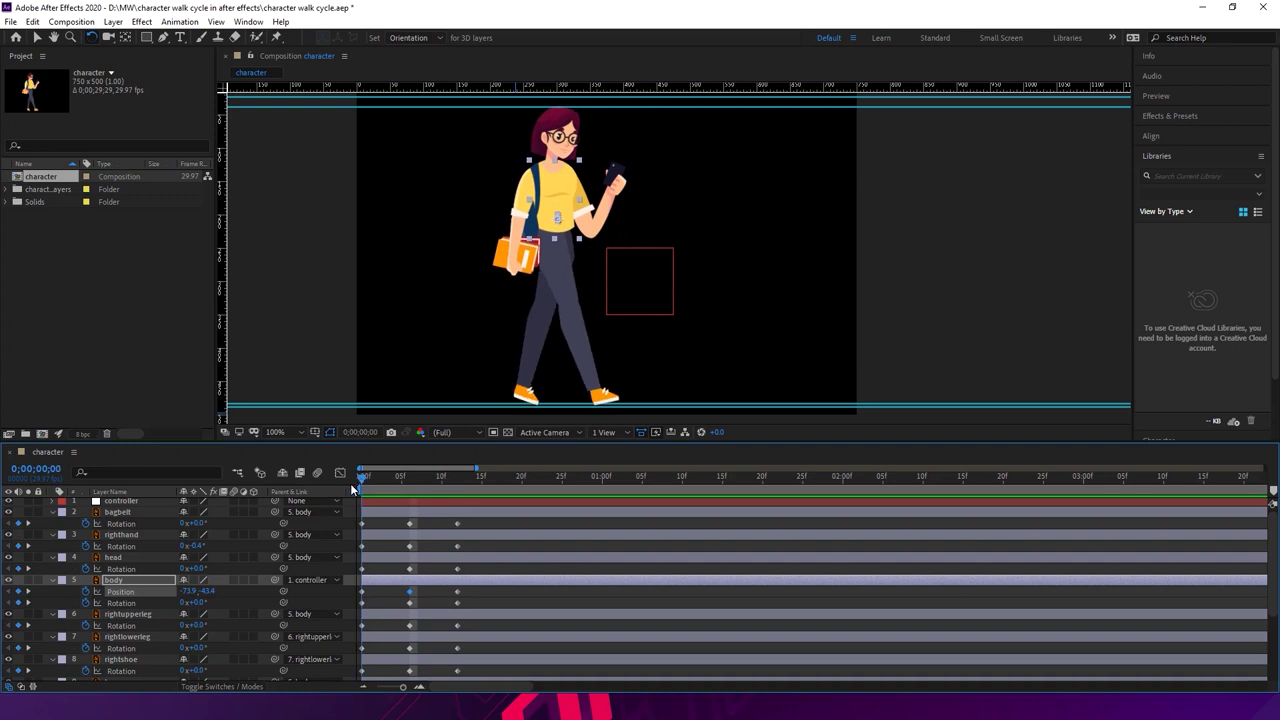
left_click(590, 367)
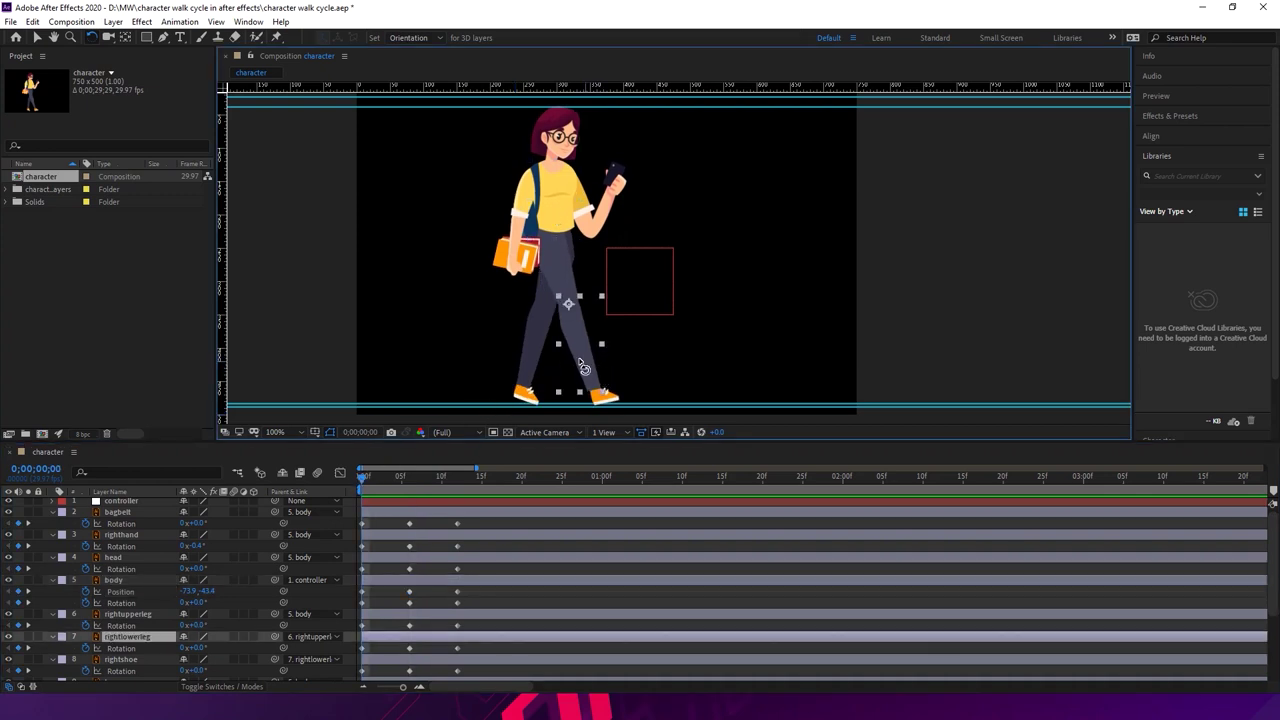
left_click(523, 248)
left_click_drag(533, 268, 465, 418)
left_click_drag(396, 478, 408, 477)
left_click_drag(522, 281, 545, 270)
- Rotate the righthand layer forward to about -24.1° at frame 12
left_click_drag(445, 478, 460, 487)
left_click(530, 273)
left_click_drag(530, 273, 567, 276)
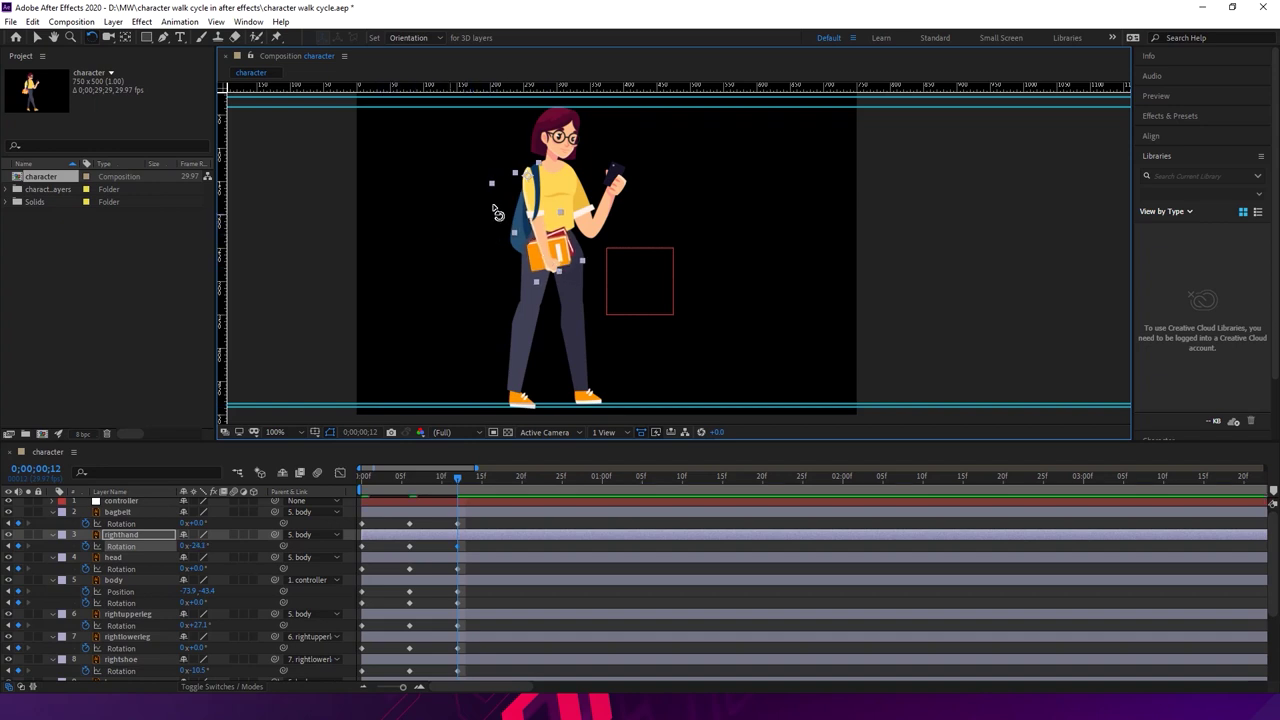
- Move the righthand layer above the bagbelt layer in the layer stack
left_click(138, 557)
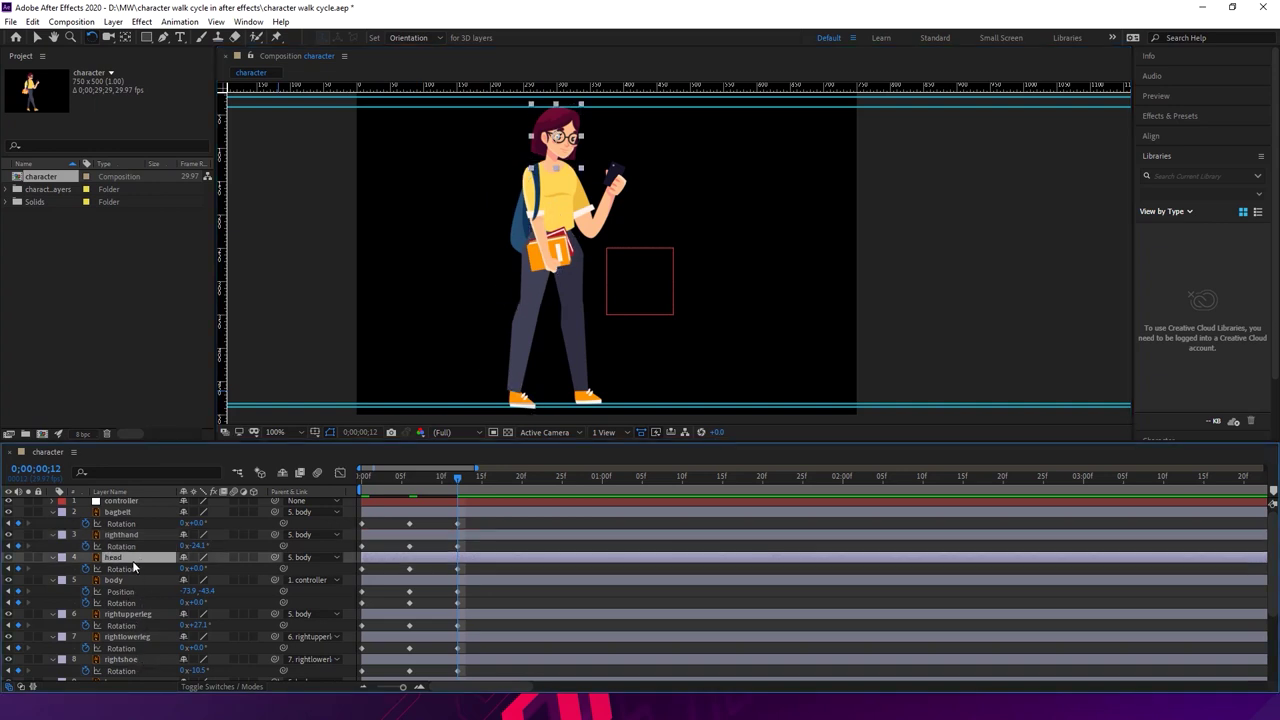
left_click(135, 511)
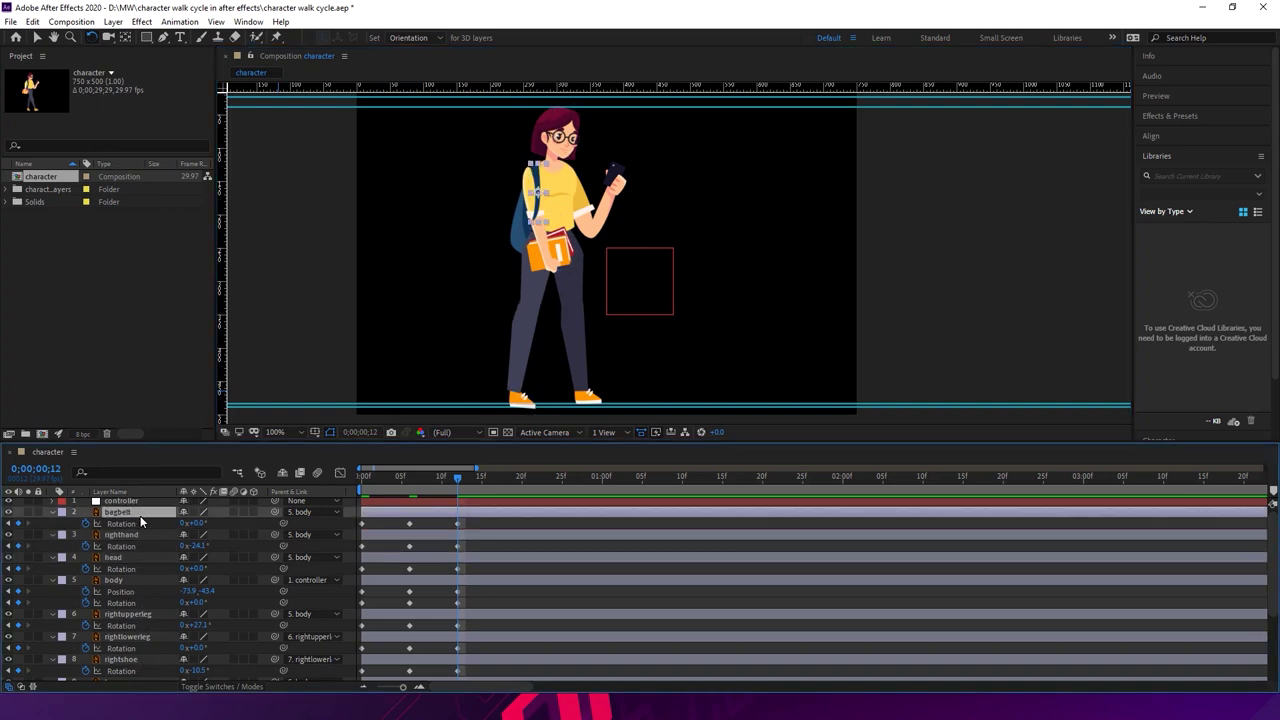
left_click(556, 268)
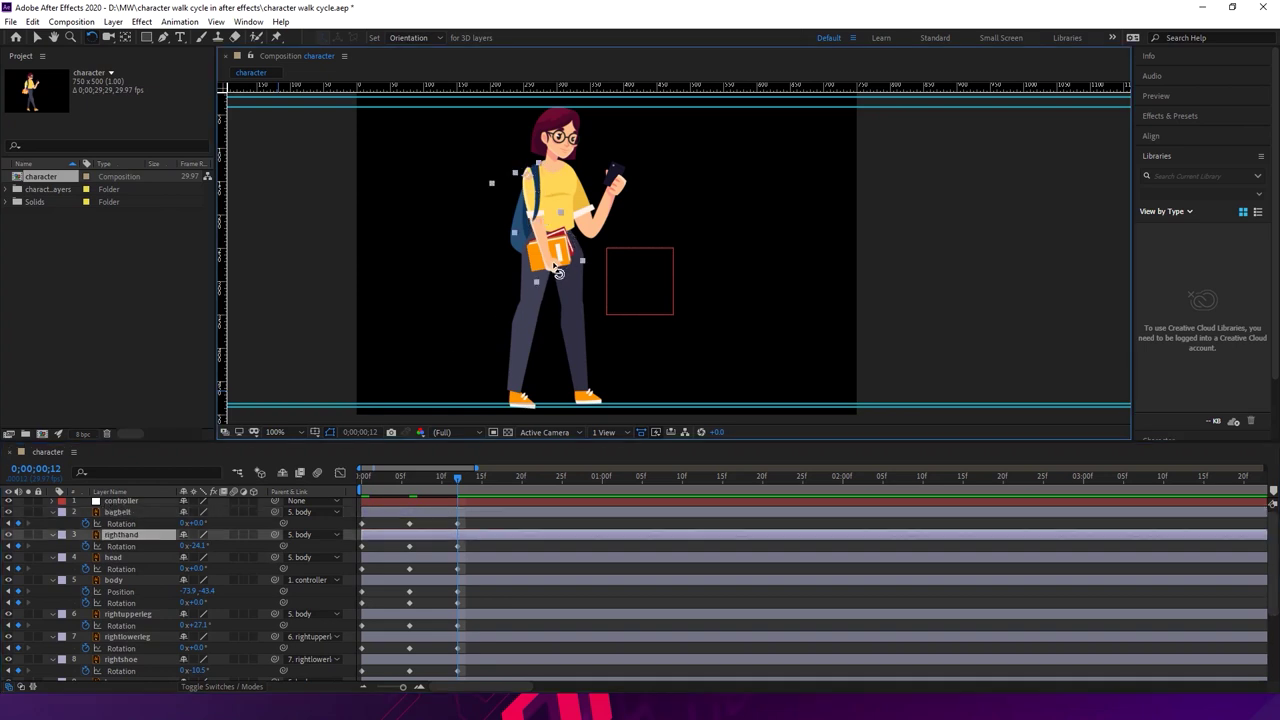
left_click_drag(138, 540, 148, 509)
- Start a Pen mask on the righthand layer at frame 0, from the inner upper arm and curving over the shoulder
left_click_drag(444, 480, 361, 487)
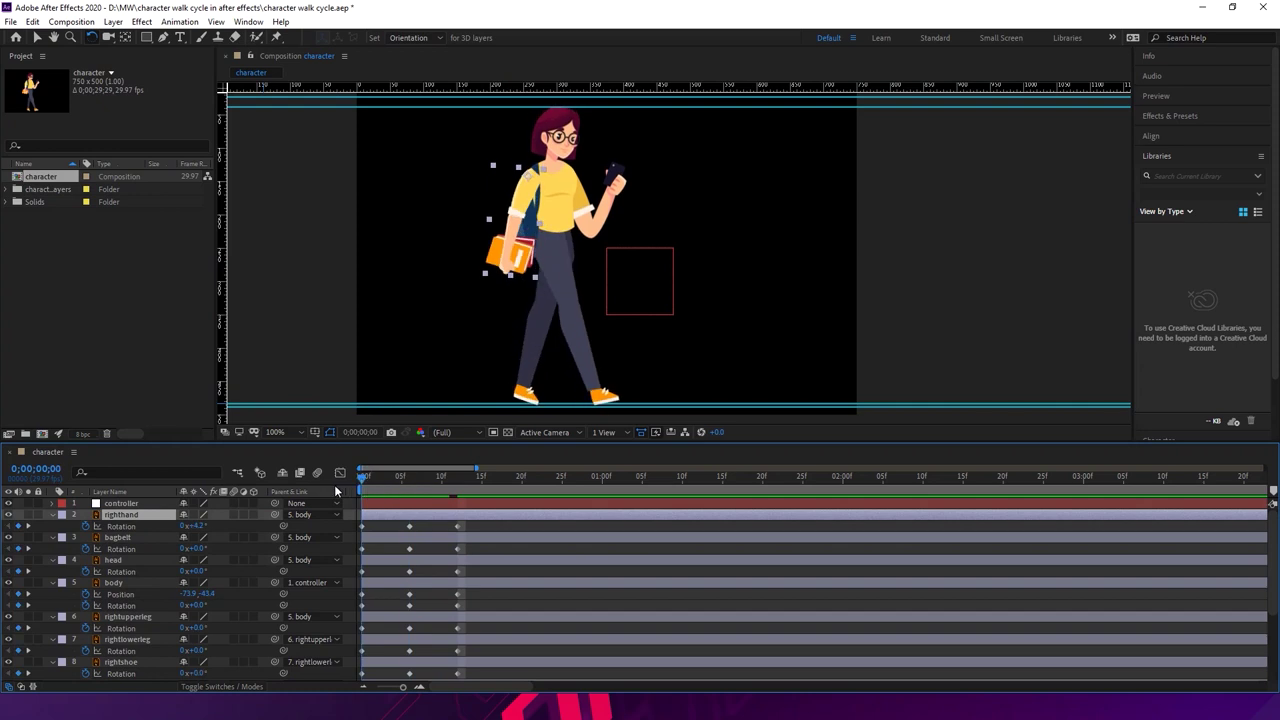
key("period")
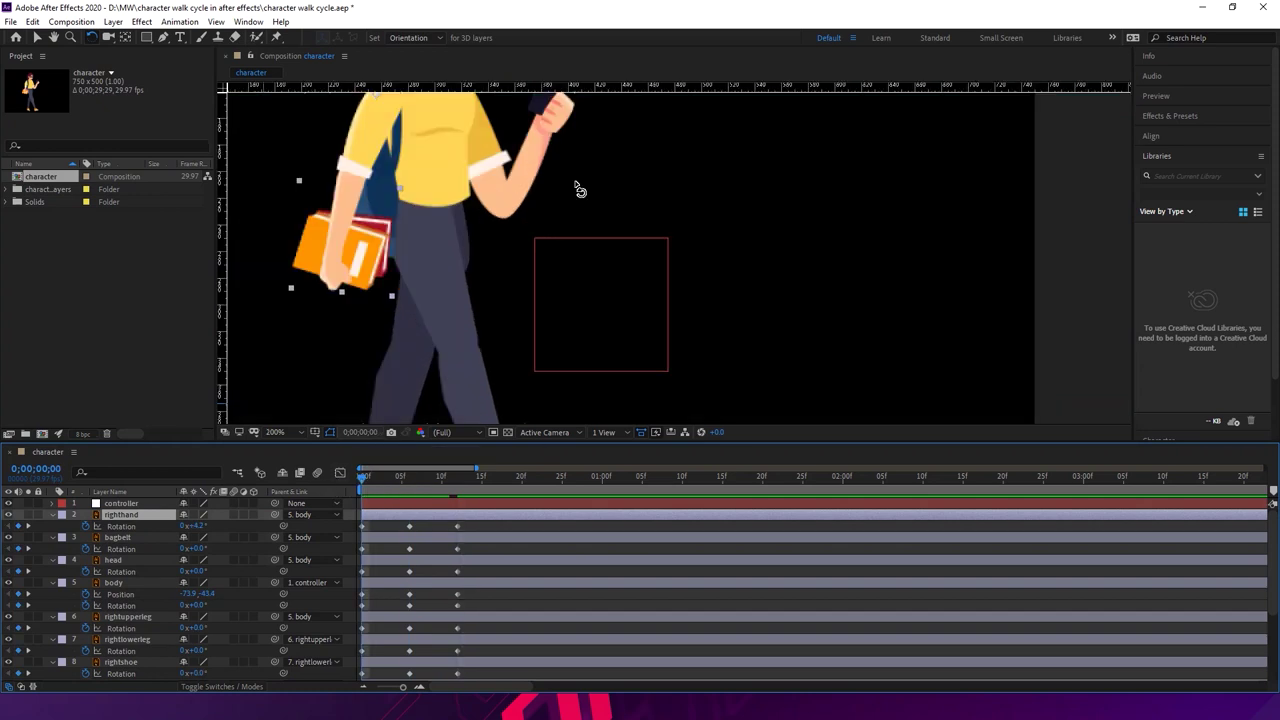
left_click_drag(557, 204, 604, 306)
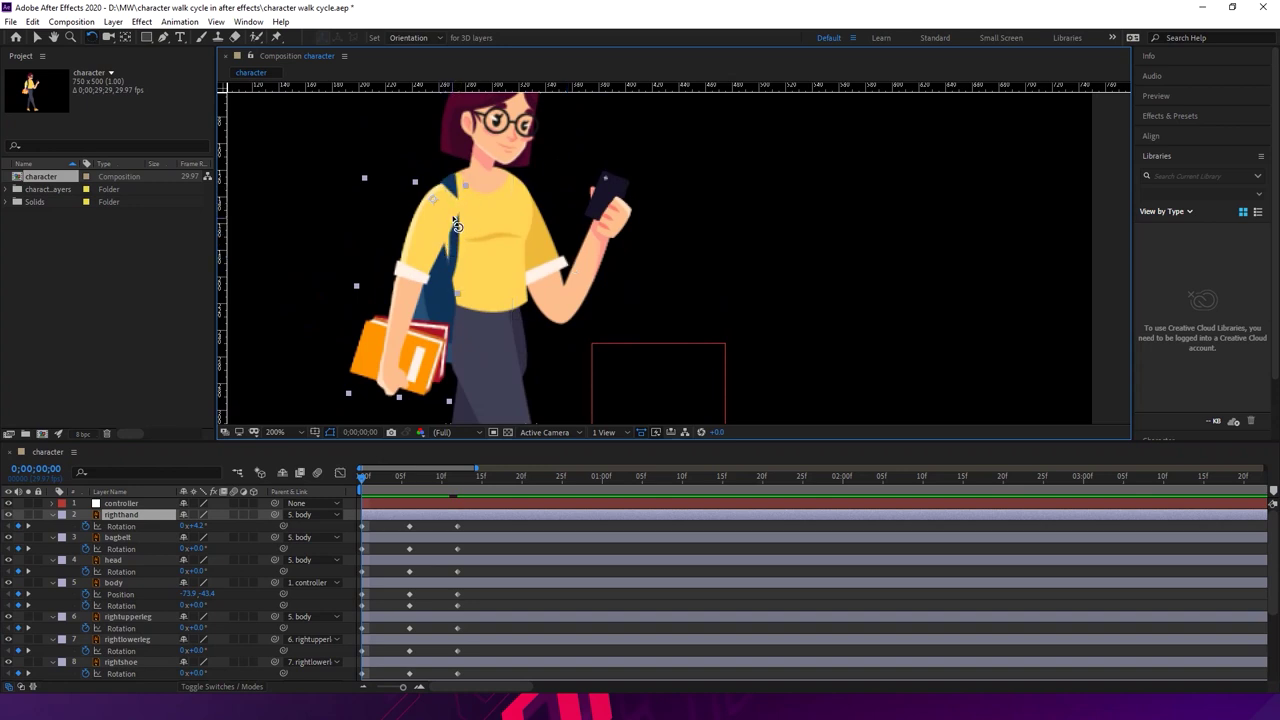
left_click_drag(452, 190, 333, 323)
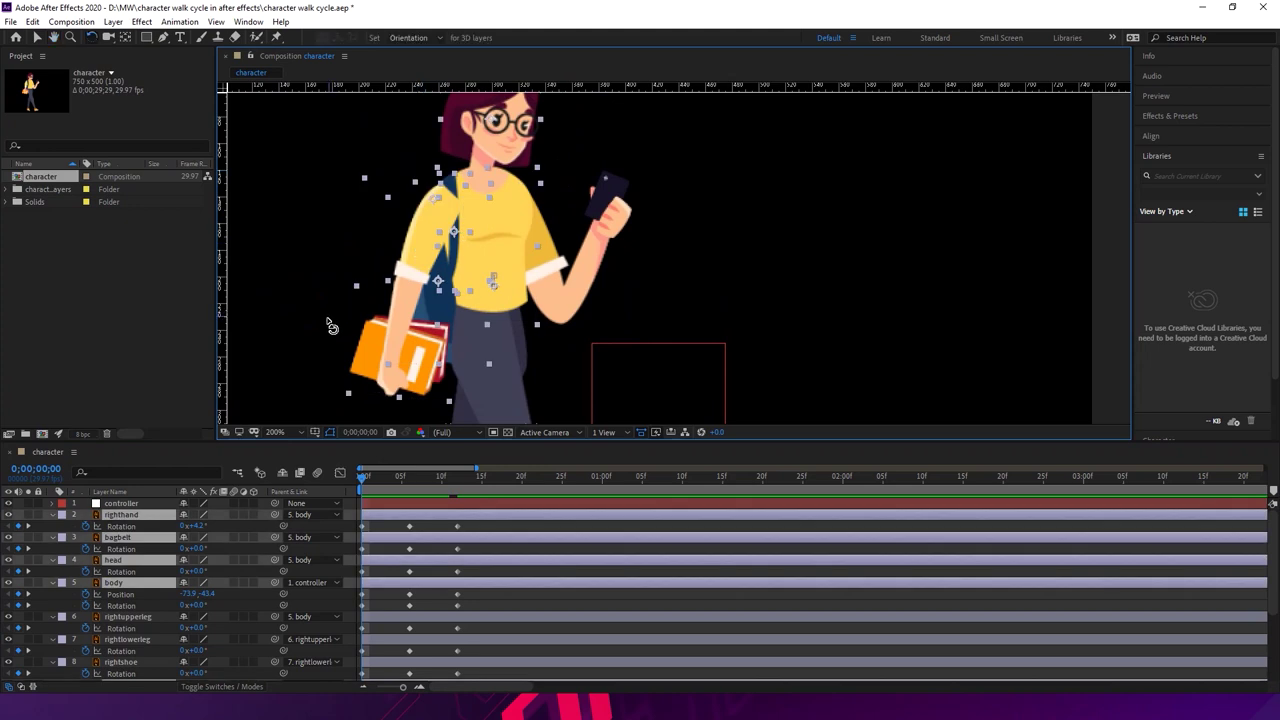
left_click(141, 515)
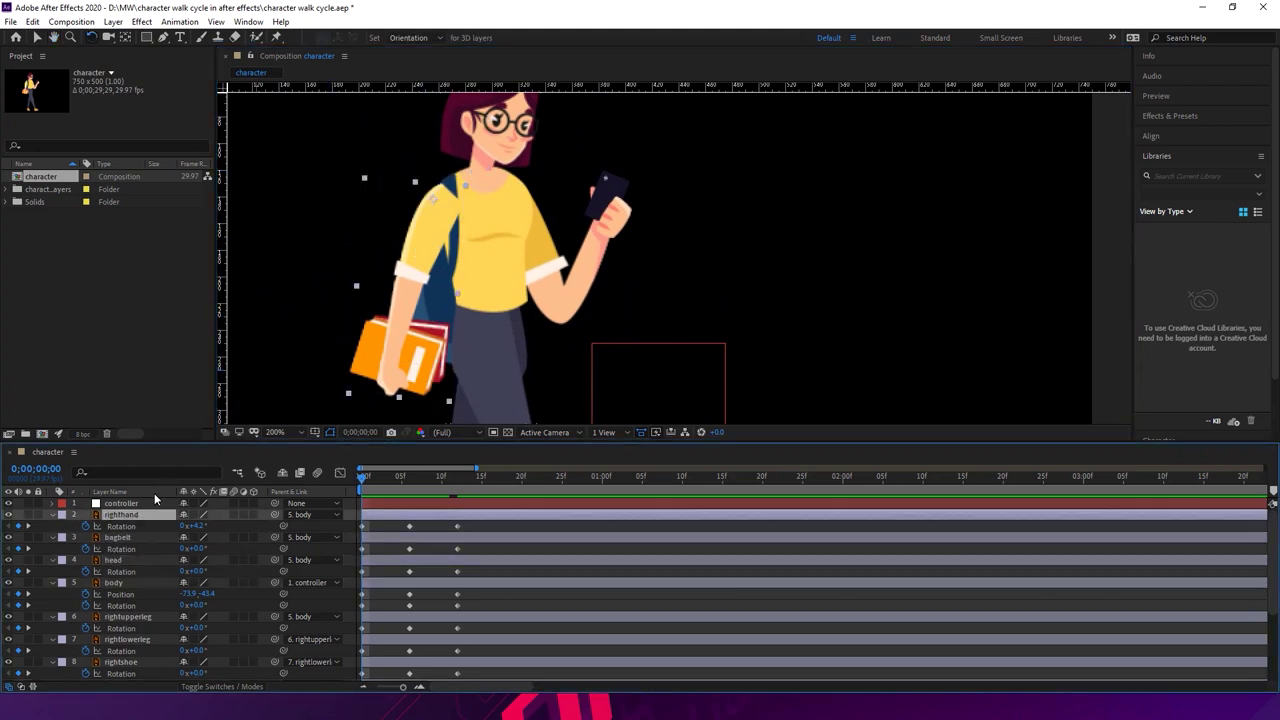
left_click(163, 37)
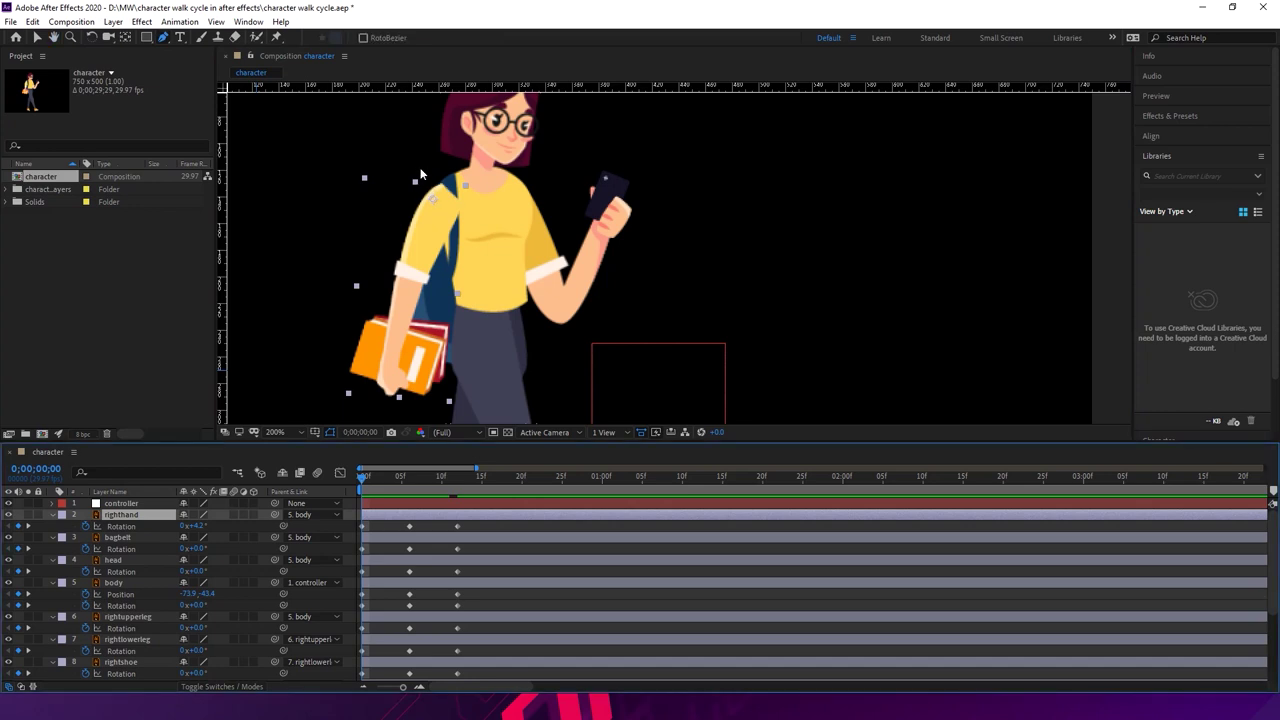
key("period")
left_click_drag(421, 176, 490, 259)
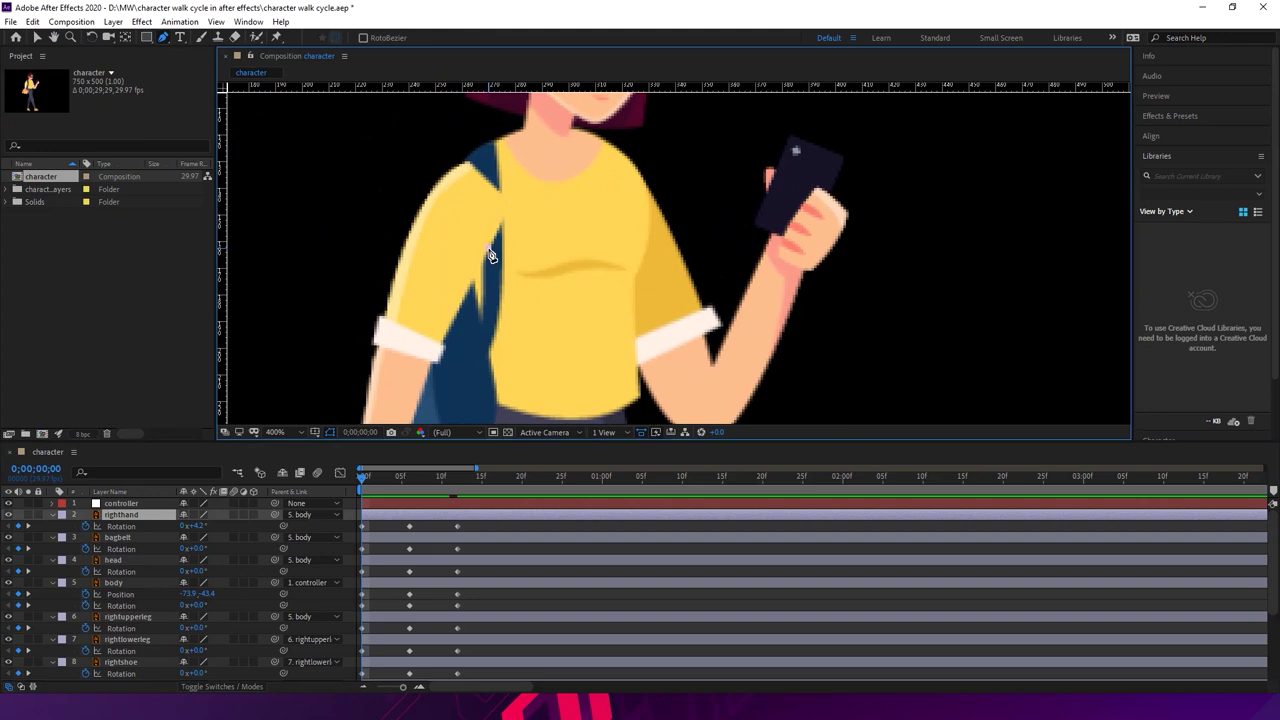
left_click(490, 255)
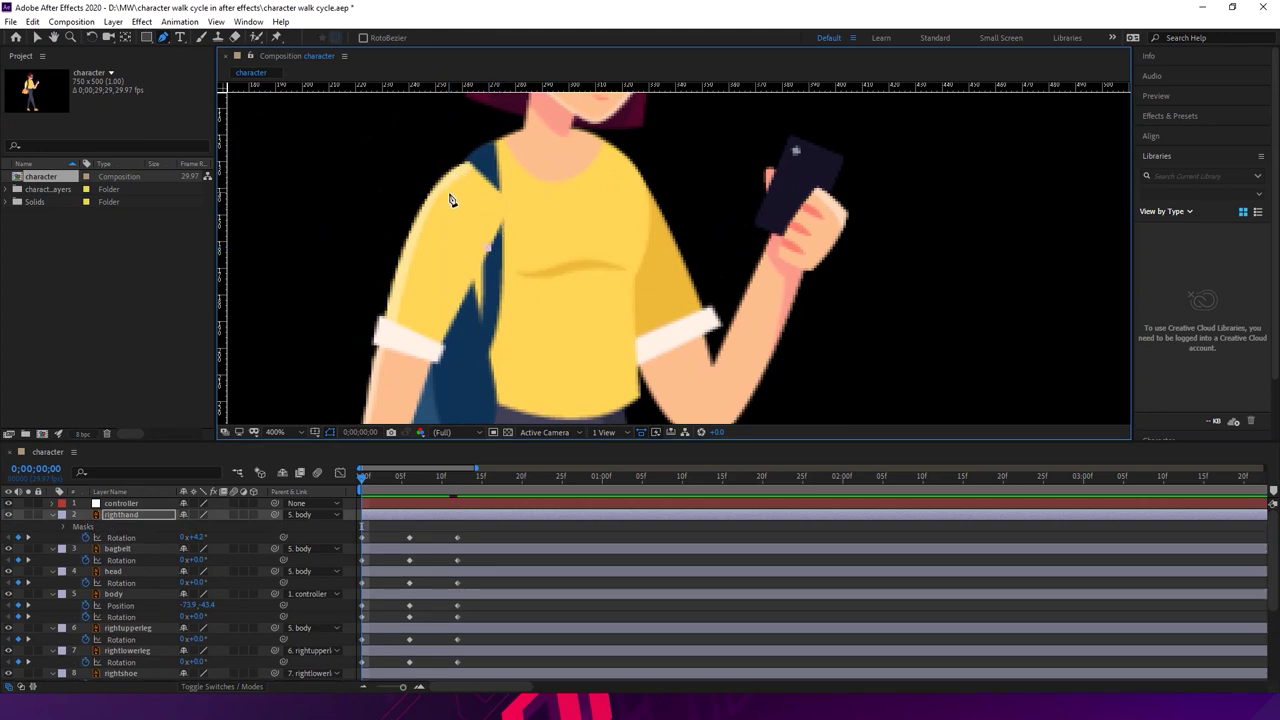
left_click_drag(453, 172, 418, 190)
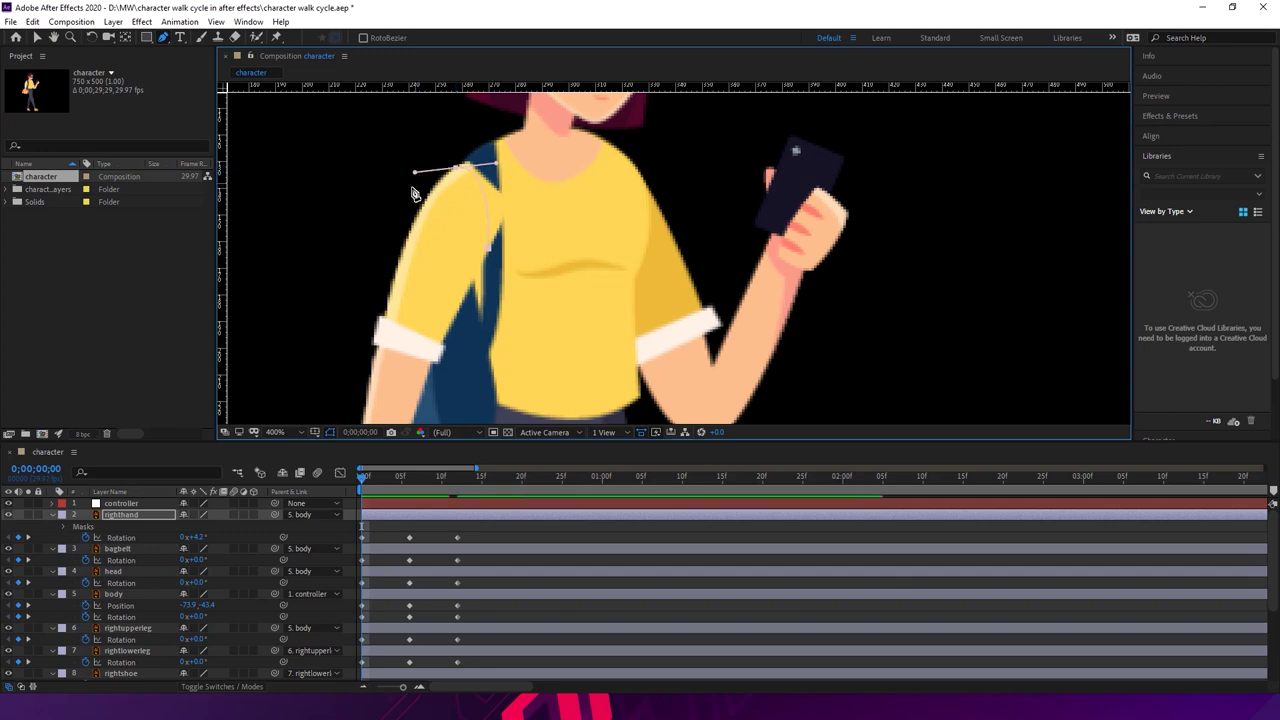
- Continue the righthand mask loosely around the arm and books, close it at the inner upper arm, and deselect the layer
scroll(418, 190, "down", 3)
scroll(418, 190, "left", 2)
left_click(368, 242)
scroll(337, 320, "down", 3)
left_click(330, 263)
left_click(334, 360)
left_click(413, 407)
left_click(528, 402)
left_click(576, 362)
scroll(580, 274, "up", 3)
left_click(557, 272)
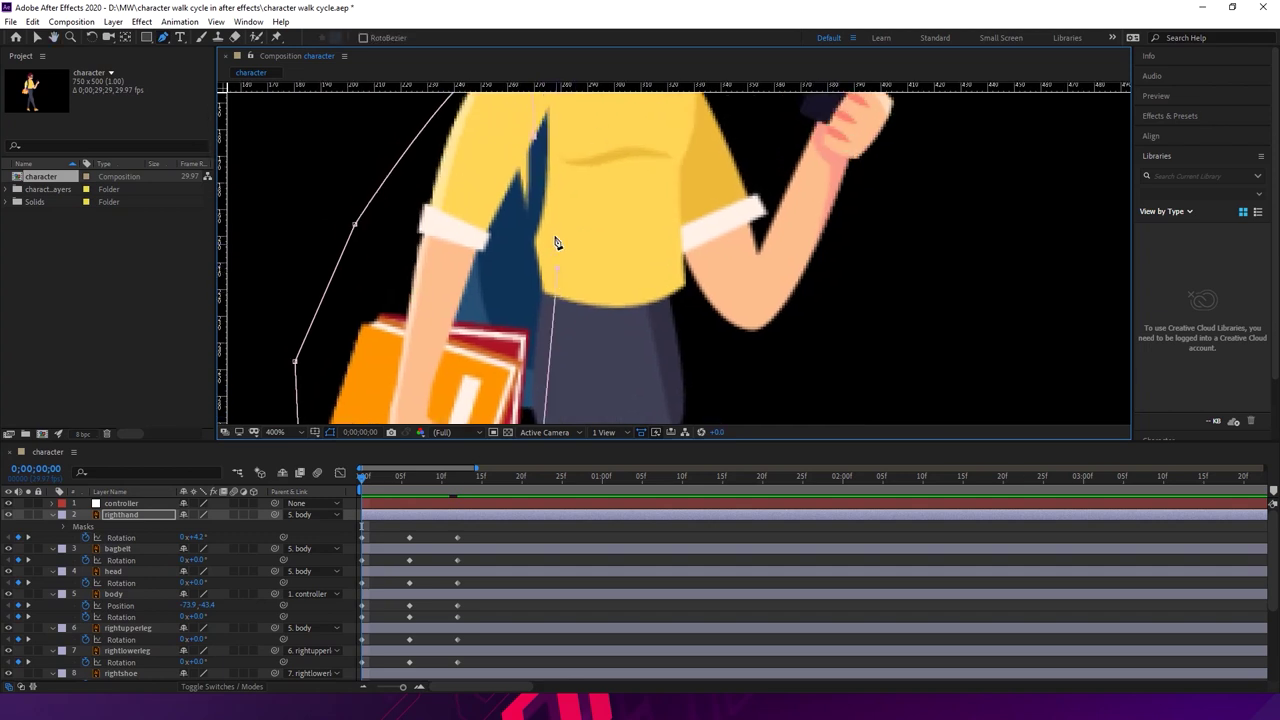
scroll(557, 243, "up", 3)
left_click(519, 256)
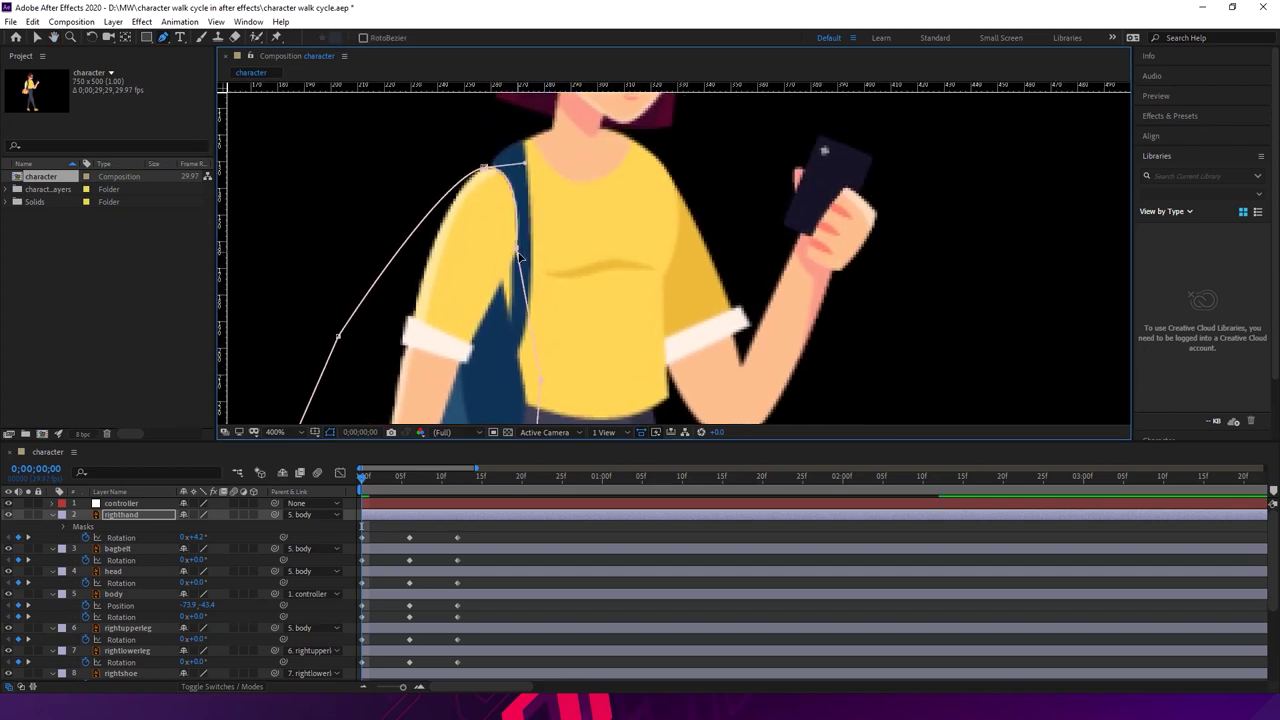
left_click(37, 37)
left_click(300, 181)
scroll(454, 204, "down", 4)
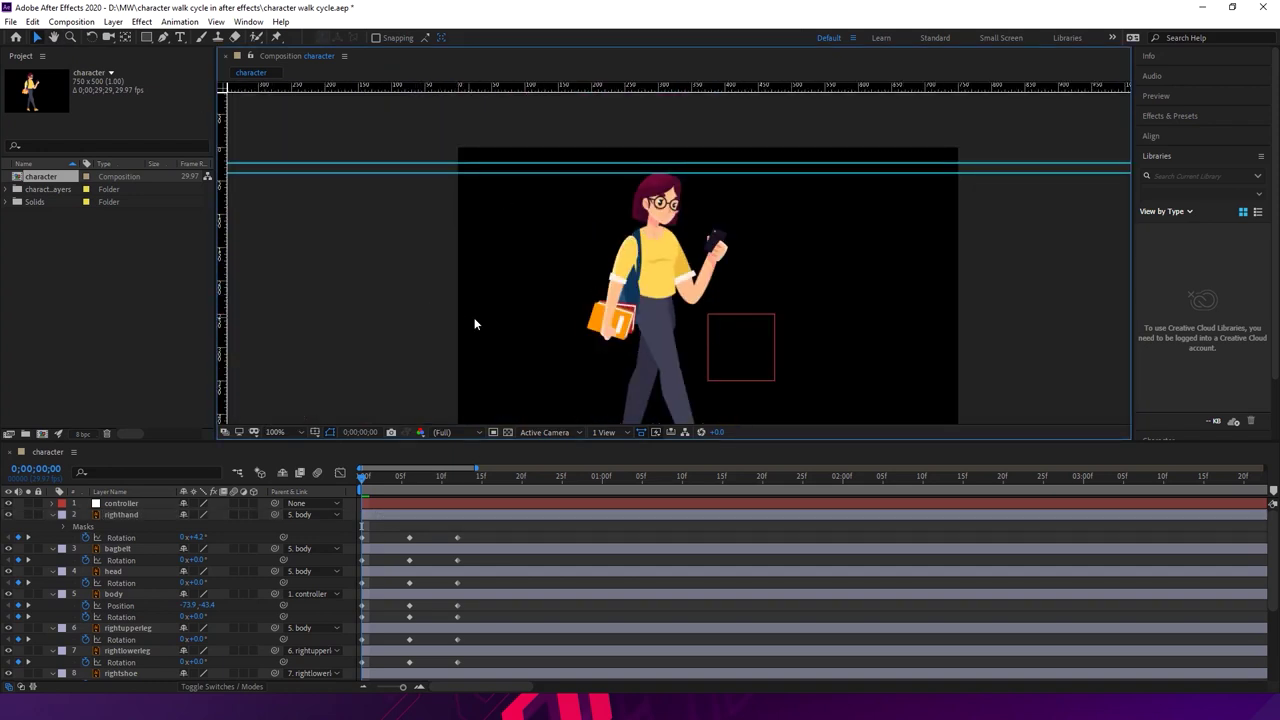
- Rotate the phone-holding arm slightly downward at frame 6
mouse_move(366, 481)
left_mouse_down()
mouse_move(510, 480)
mouse_move(369, 480)
left_mouse_up()
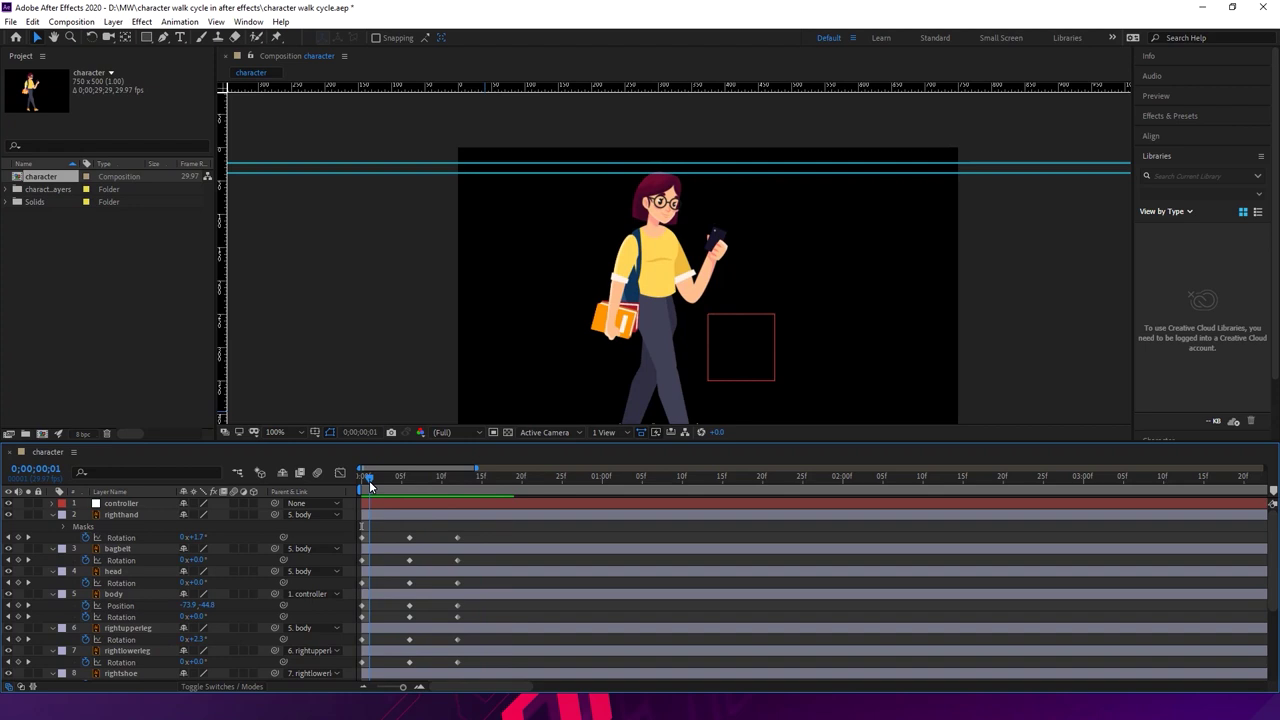
left_click_drag(369, 480, 410, 480)
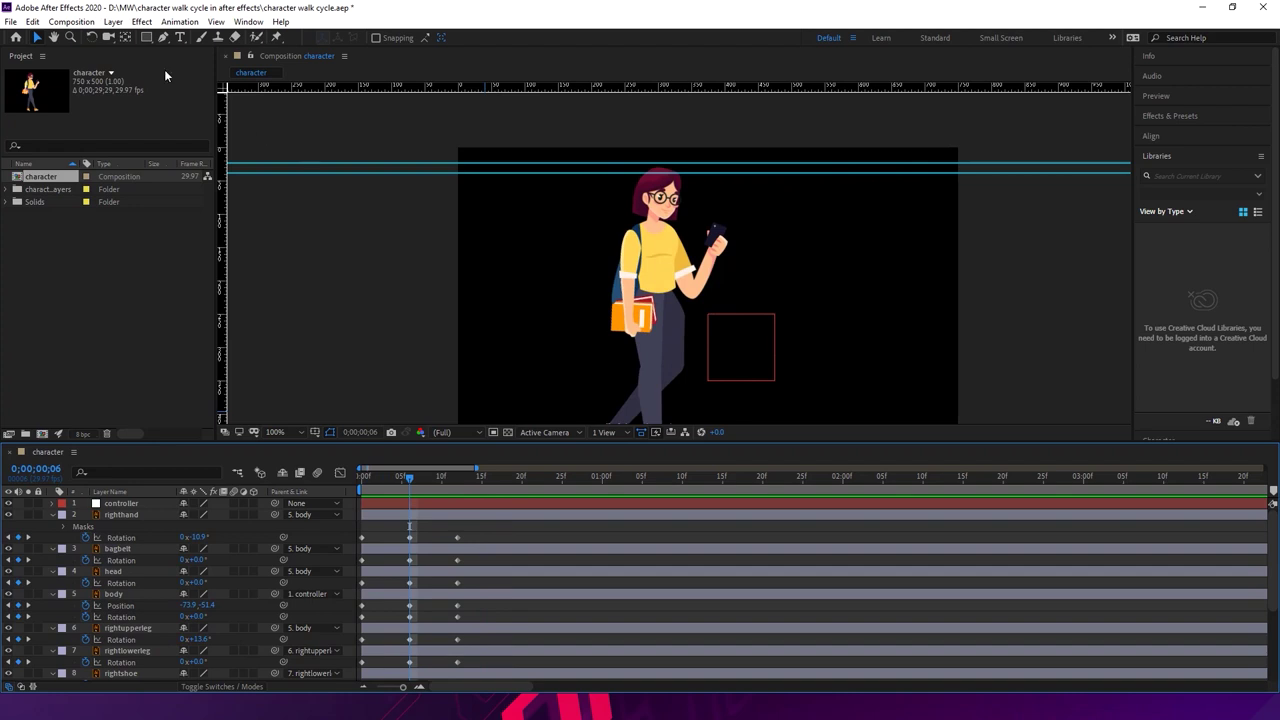
left_click(91, 37)
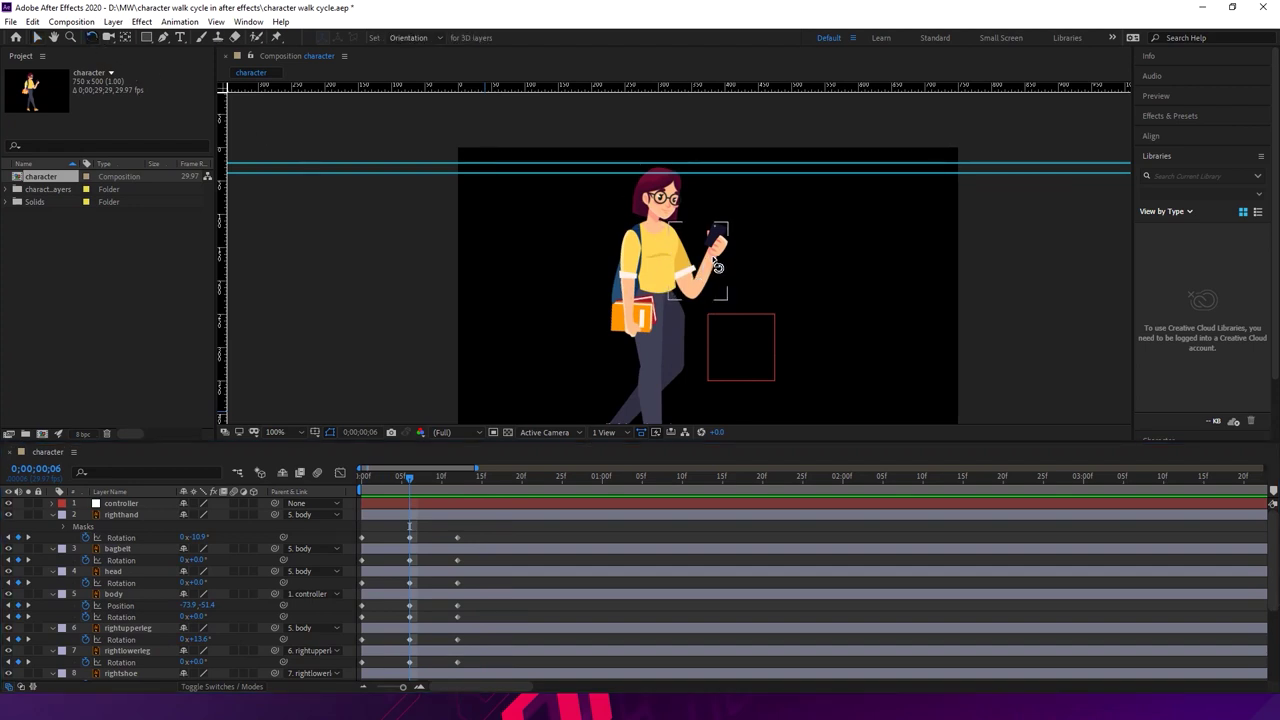
left_click(717, 267)
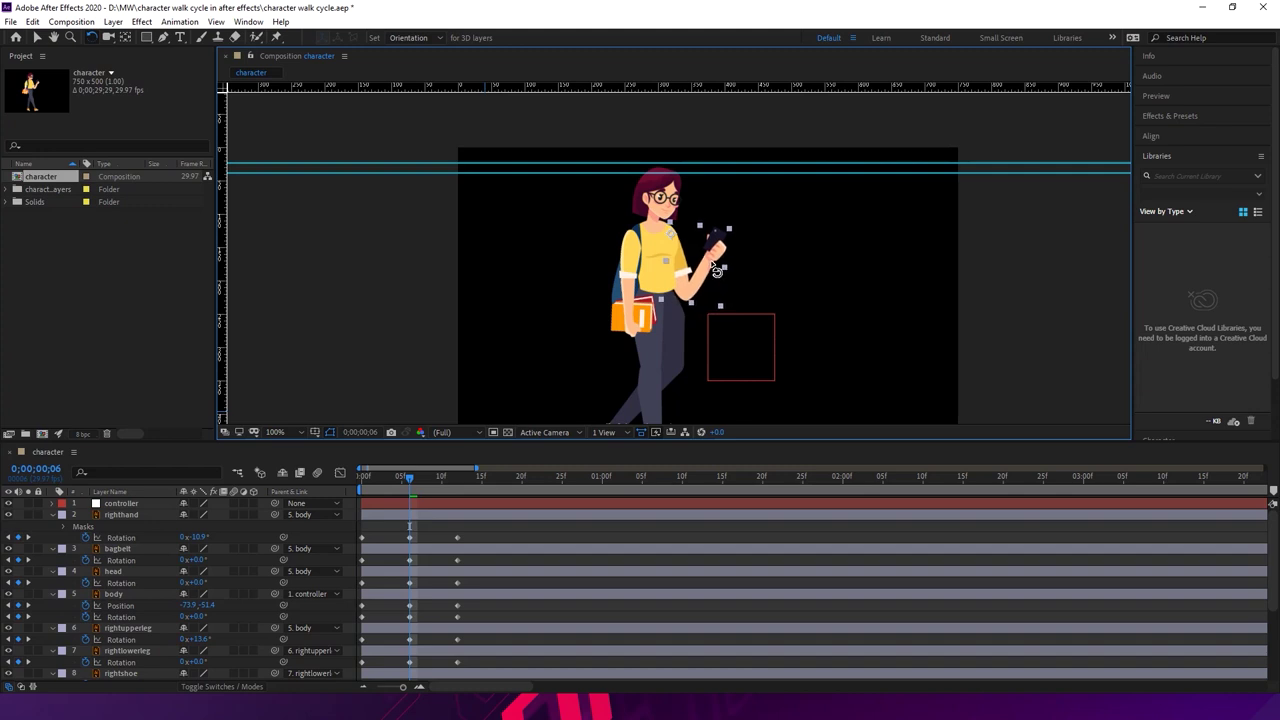
mouse_move(409, 483)
left_mouse_down()
mouse_move(472, 475)
mouse_move(373, 479)
mouse_move(452, 470)
mouse_move(379, 472)
mouse_move(411, 466)
left_mouse_up()
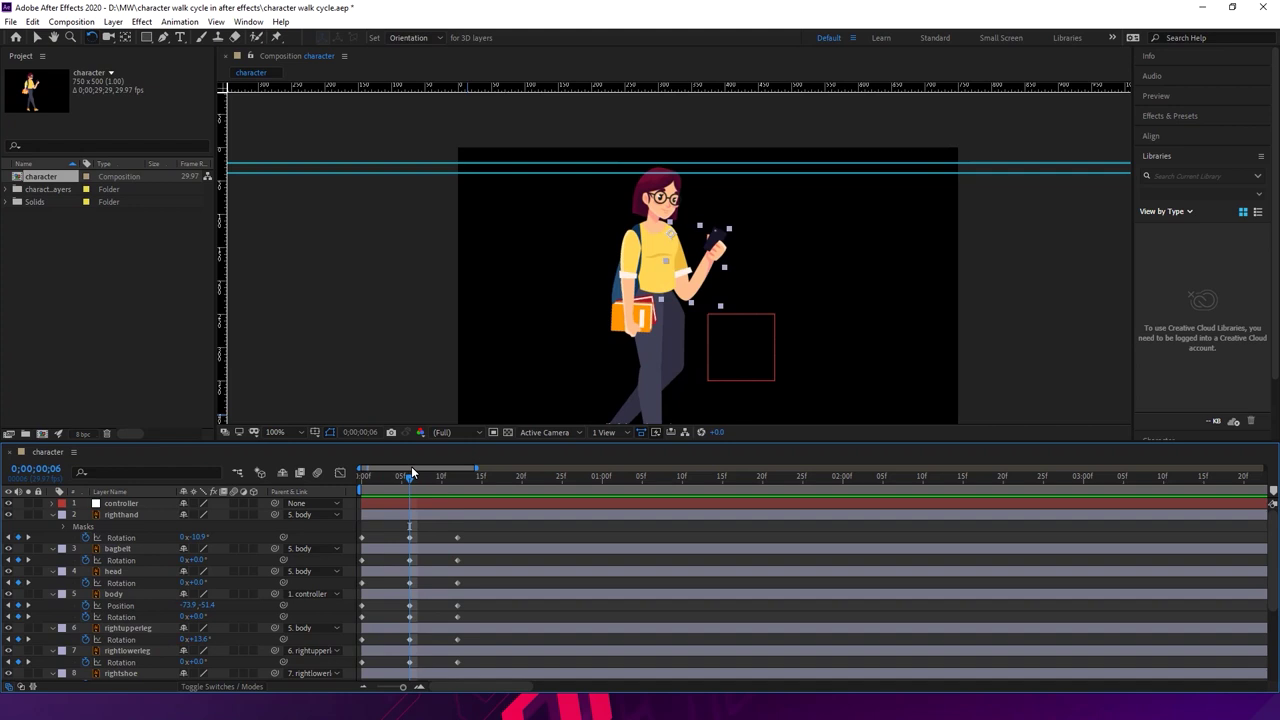
left_click(730, 257)
left_click_drag(730, 257, 711, 274)
mouse_move(412, 478)
left_mouse_down()
mouse_move(357, 487)
mouse_move(471, 474)
mouse_move(365, 486)
mouse_move(408, 482)
left_mouse_up()
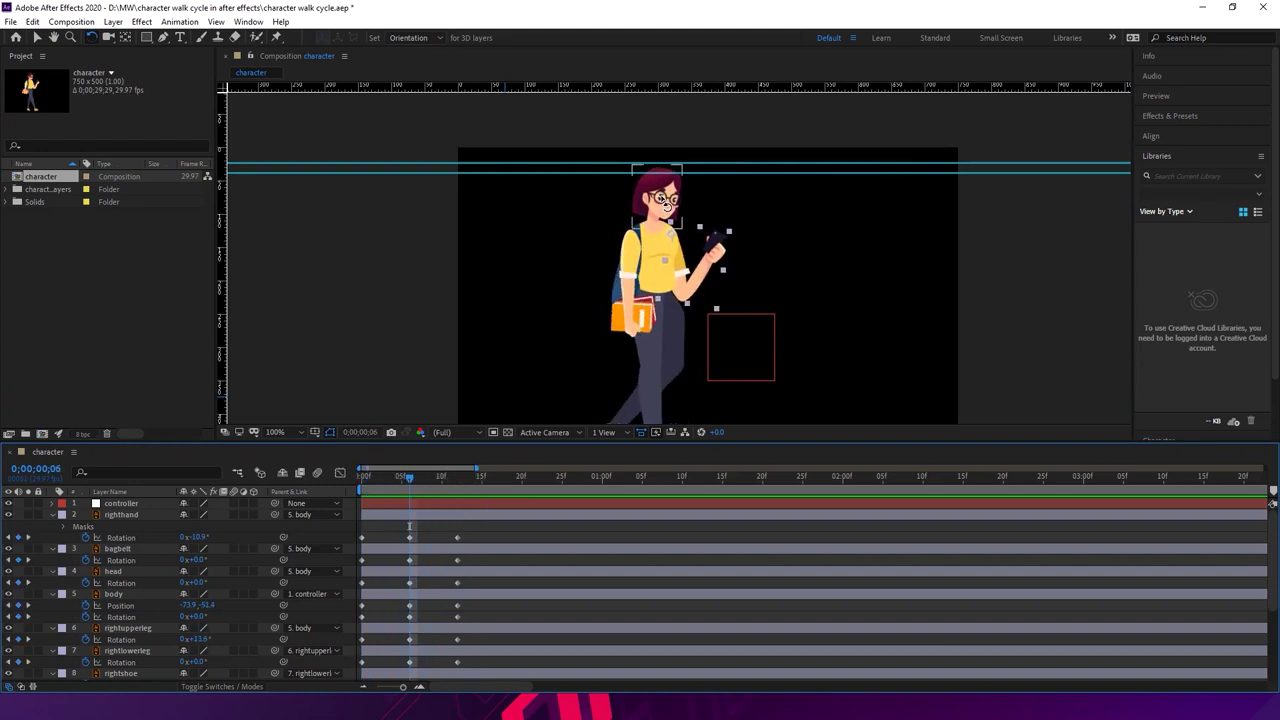
- Move the head layer's anchor point to the neck and rotate the head to -3.1° at frame 6
left_click(675, 202)
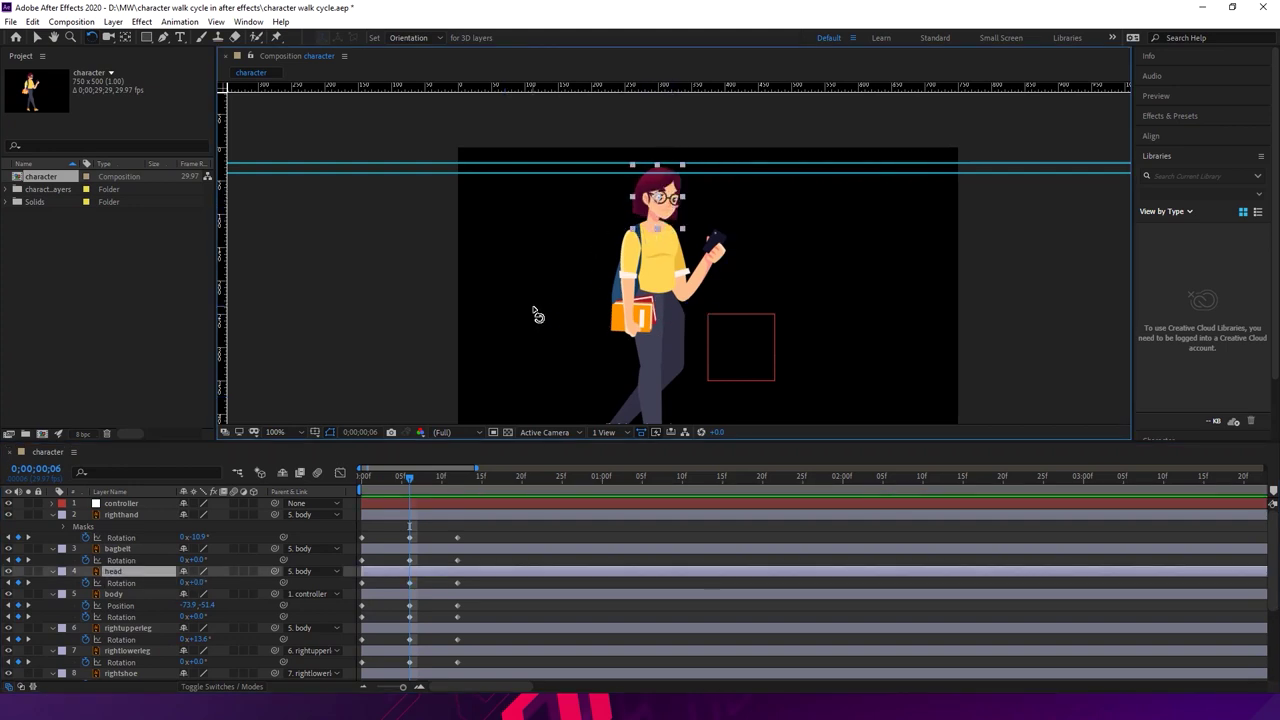
left_click(126, 38)
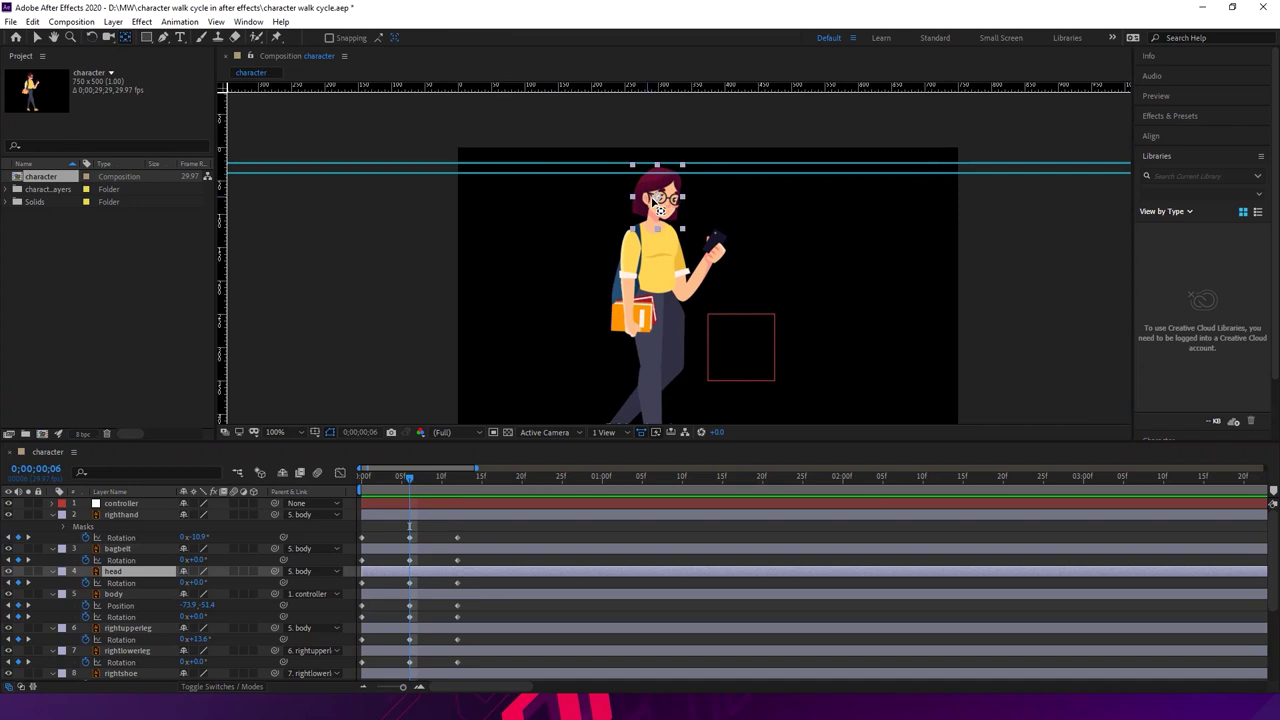
left_click_drag(663, 200, 663, 236)
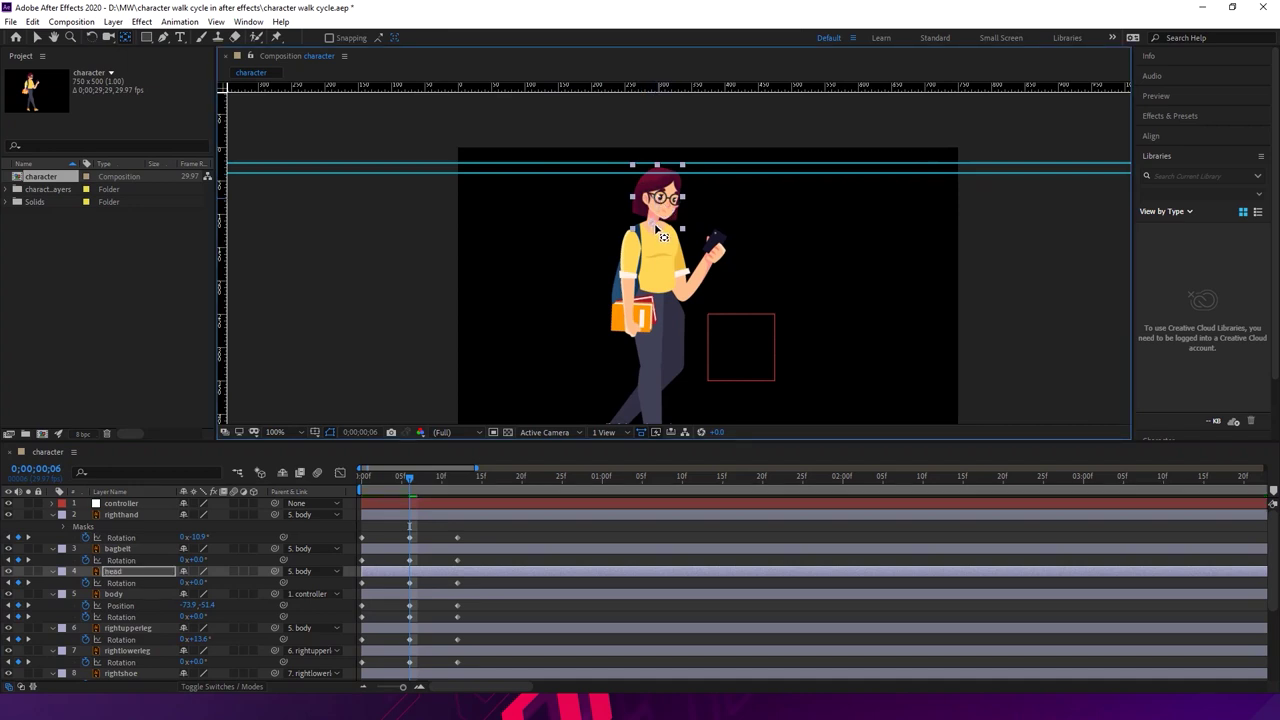
left_click(91, 38)
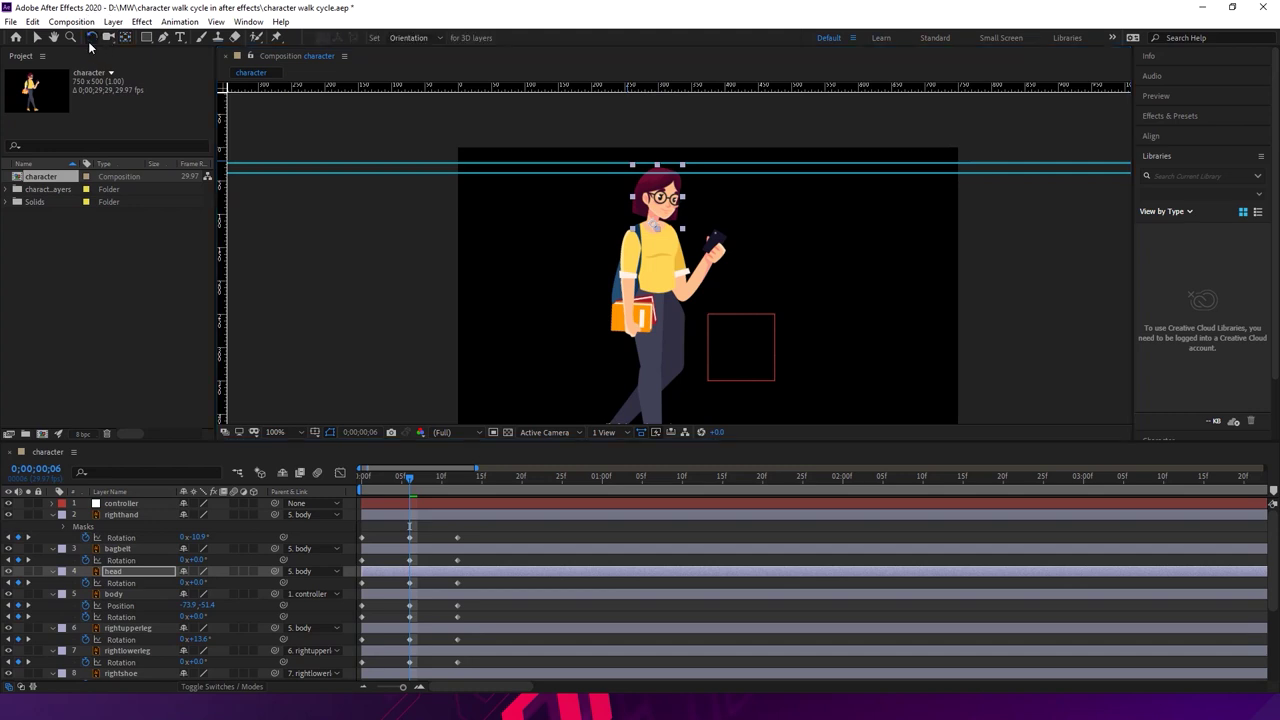
left_click_drag(676, 203, 679, 201)
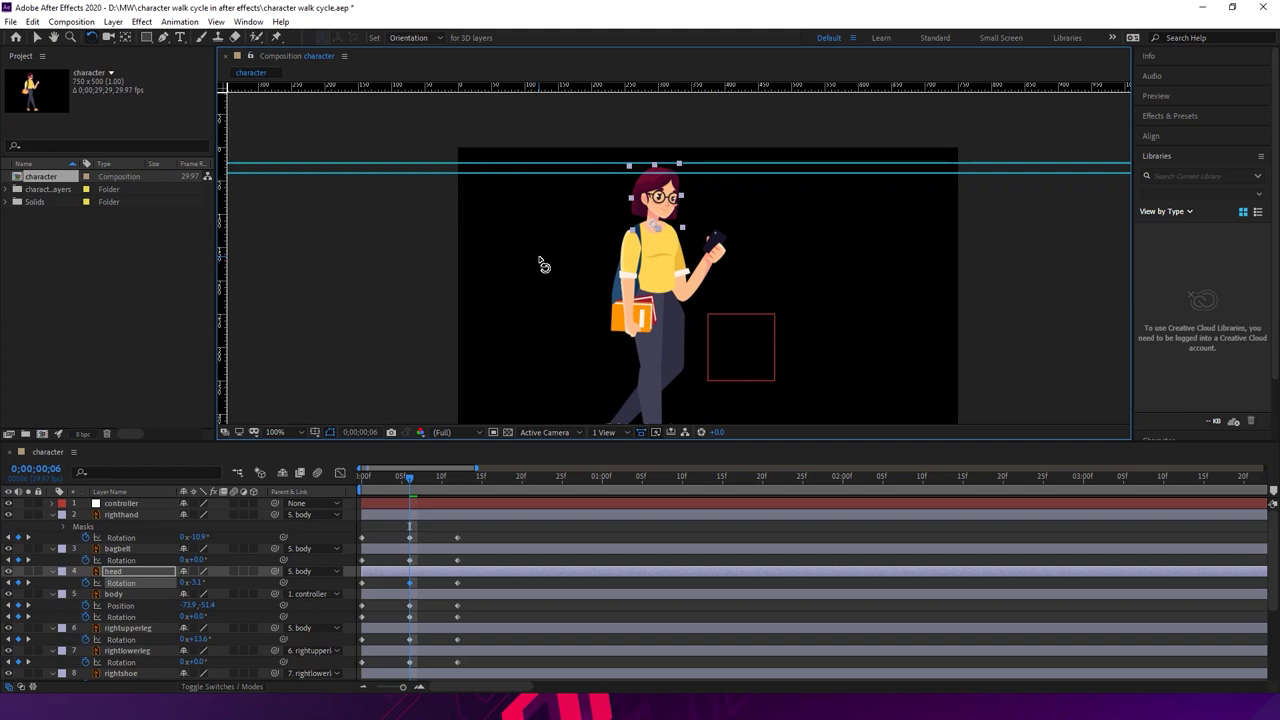
- Examine the full character's pose at frames 0 and 12
key("h")
left_click_drag(514, 269, 487, 233)
key("w")
left_click_drag(410, 477, 362, 479)
key("h")
mouse_move(469, 343)
left_mouse_down()
mouse_move(477, 283)
mouse_move(459, 297)
mouse_move(455, 337)
left_mouse_up()
key("w")
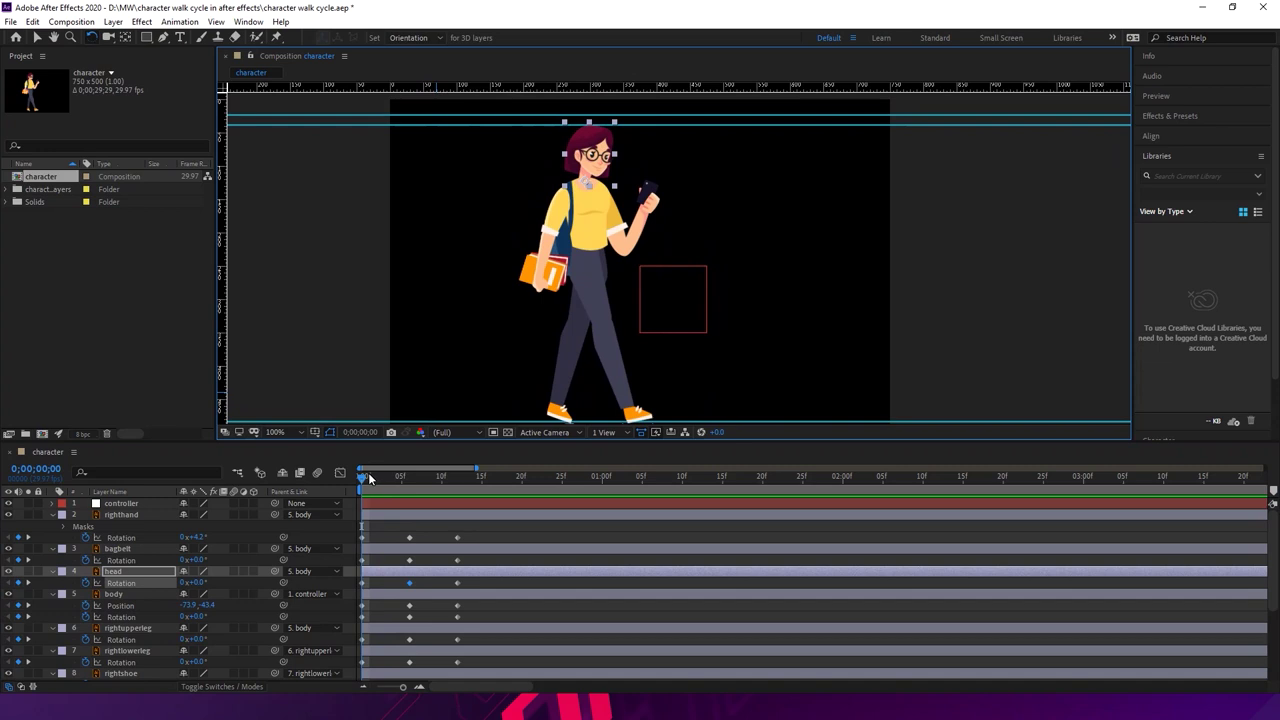
left_click_drag(368, 474, 460, 479)
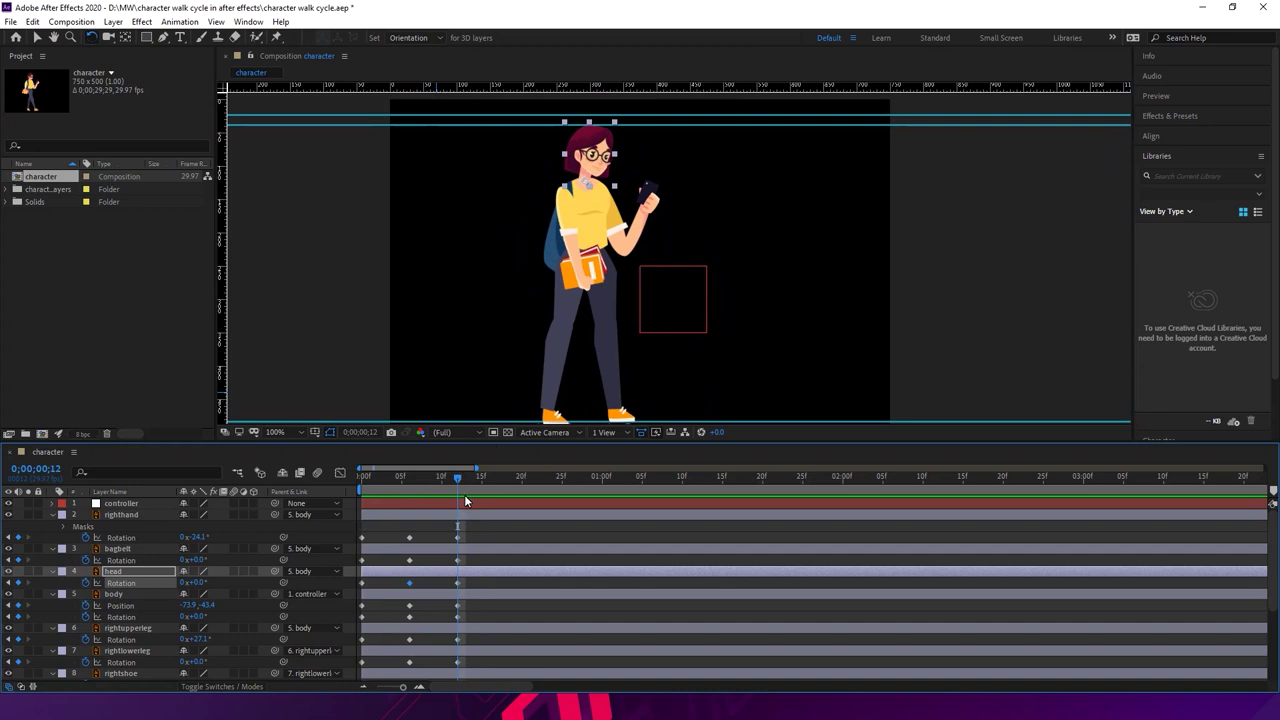
- Set the current time to frame 24
left_click(62, 472)
left_click(61, 473)
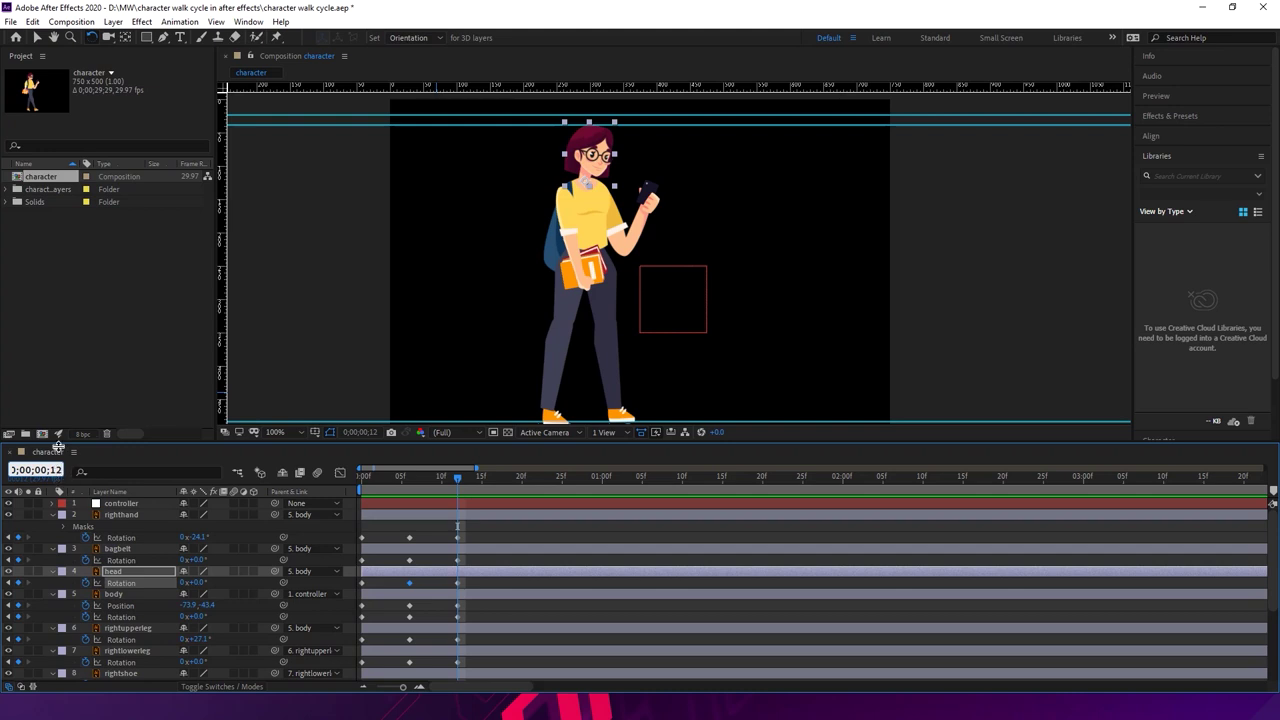
type("24")
key("Return")
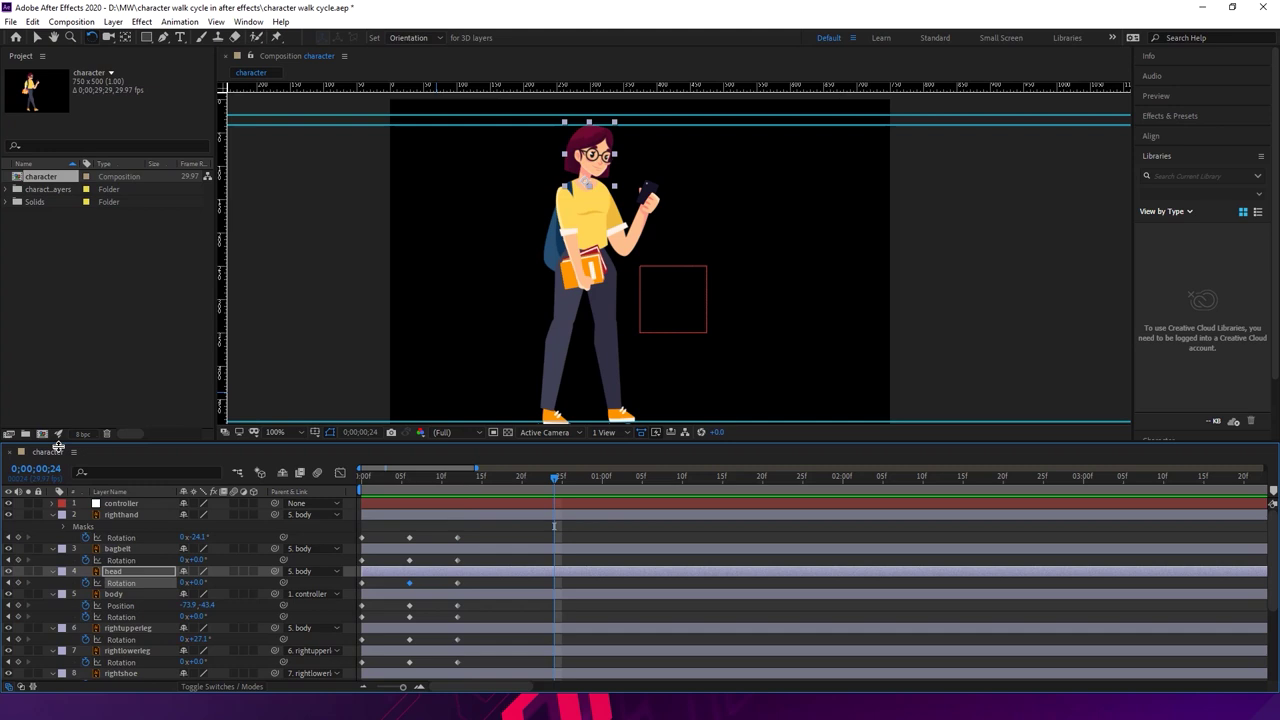
- Select all of the character's body-part layers, from righthand down to lefthand
mouse_move(156, 514)
left_click(136, 515)
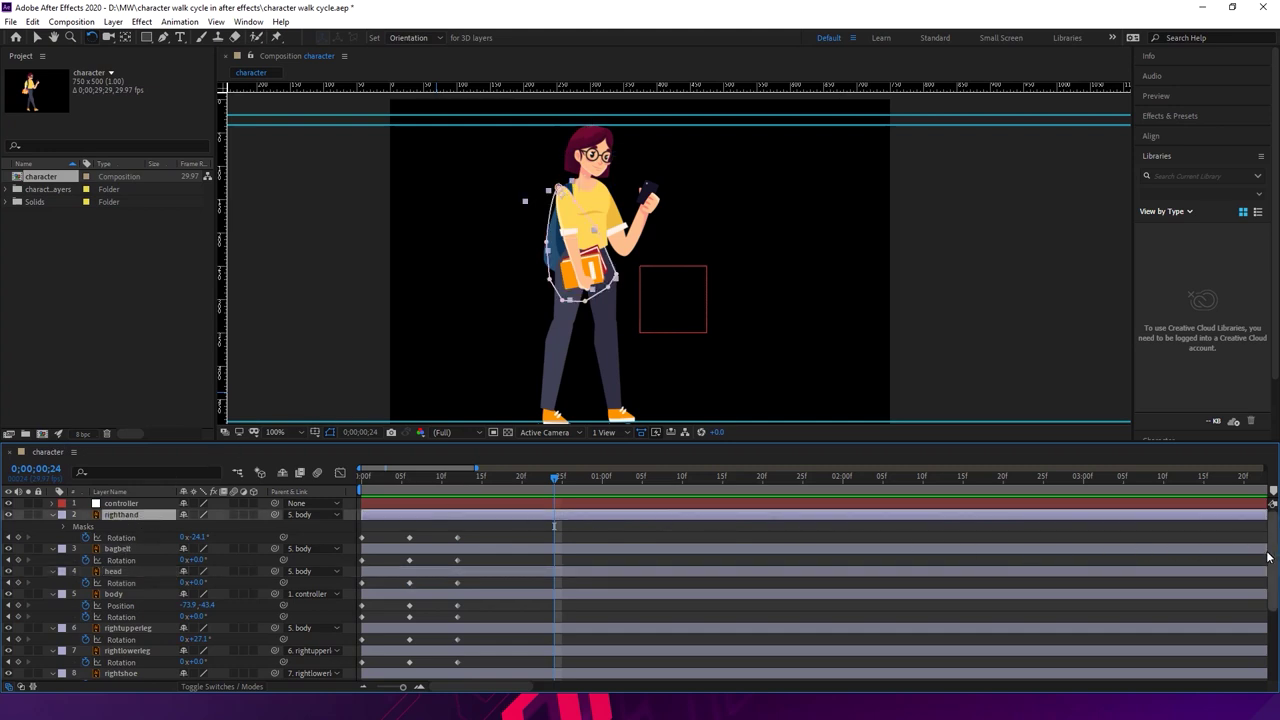
scroll(1250, 600, "down", 3)
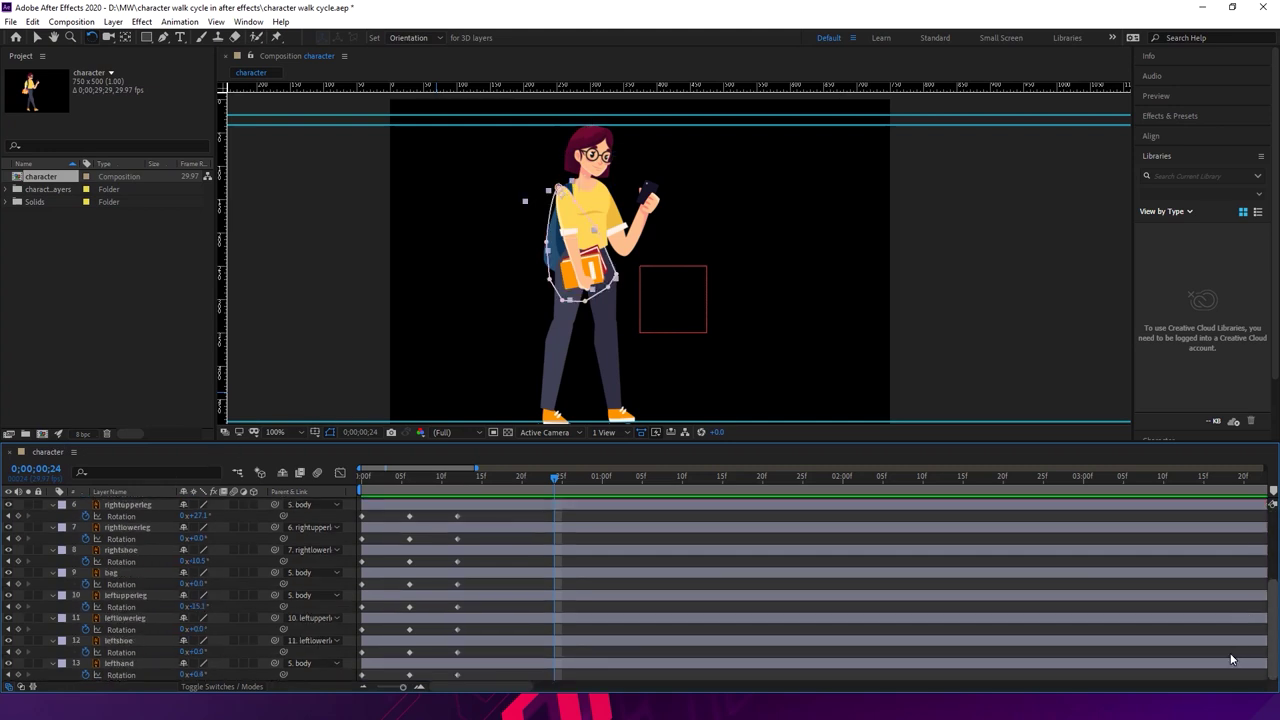
left_click(136, 664, "shift")
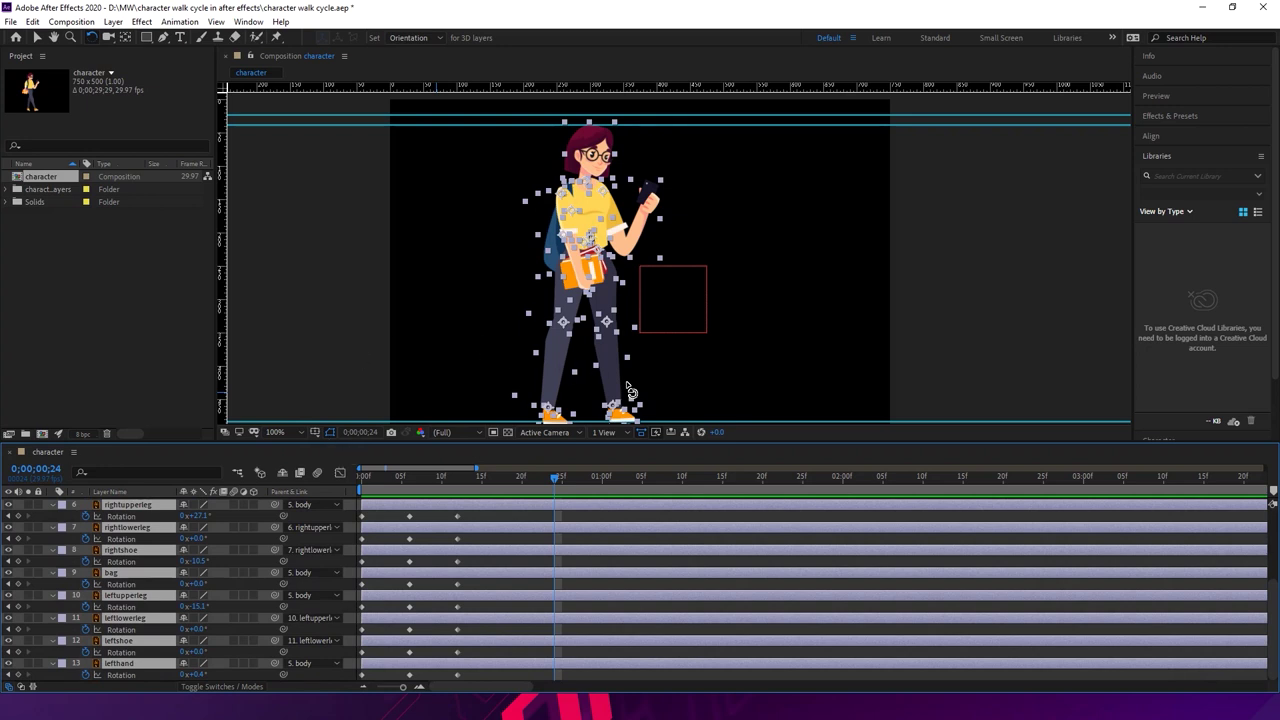
left_click(955, 356)
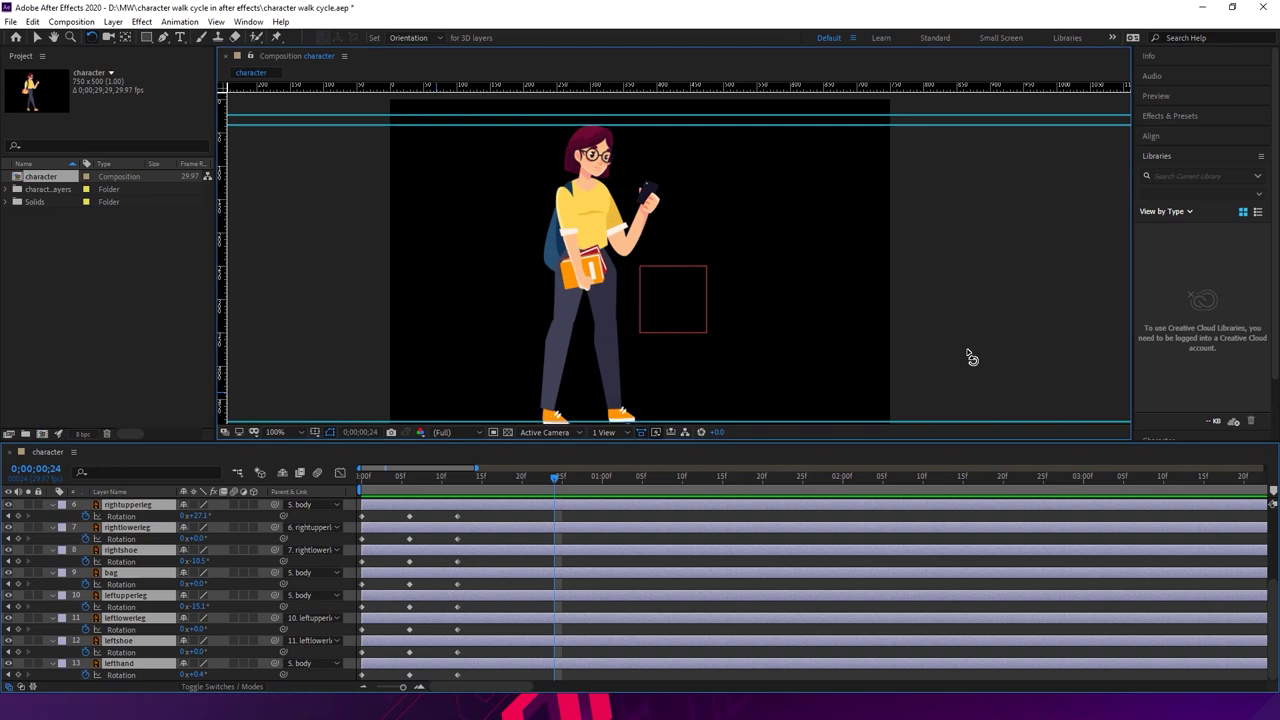
- Try to copy the first-frame keyframes of all body-part layers together to 0;00;00;24
left_click_drag(484, 483, 363, 492)
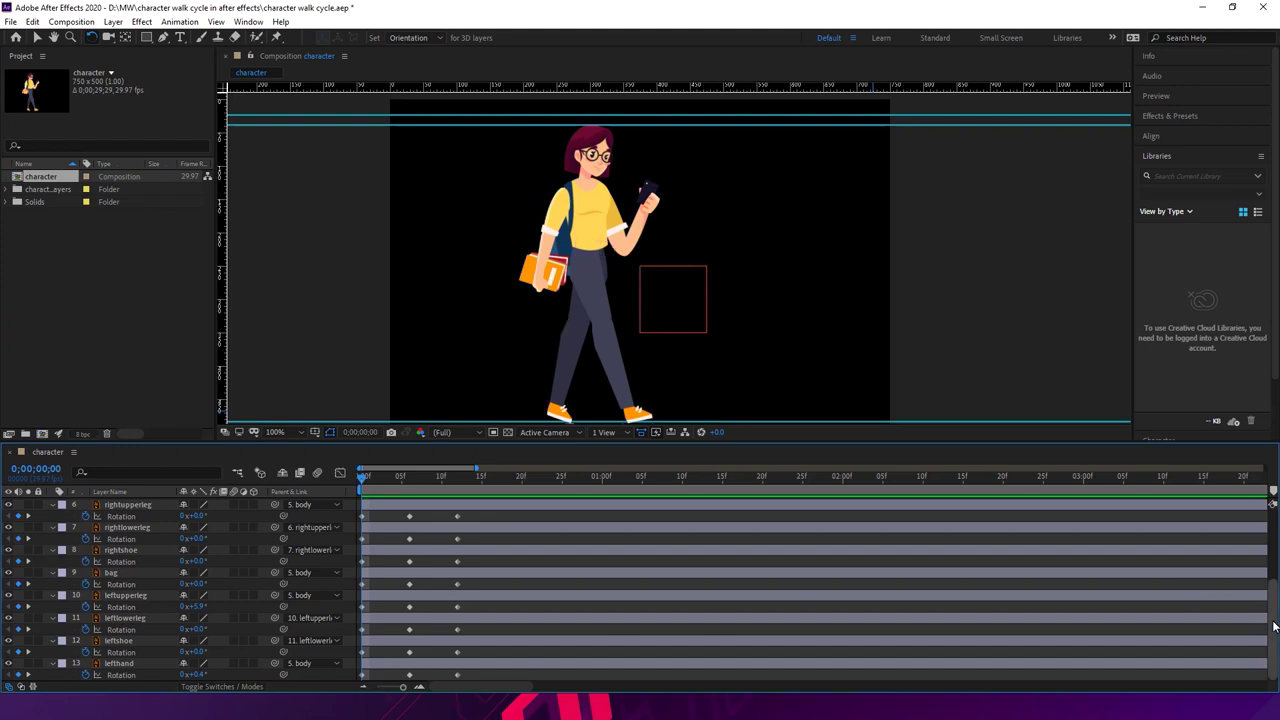
scroll(1266, 629, "up", 5)
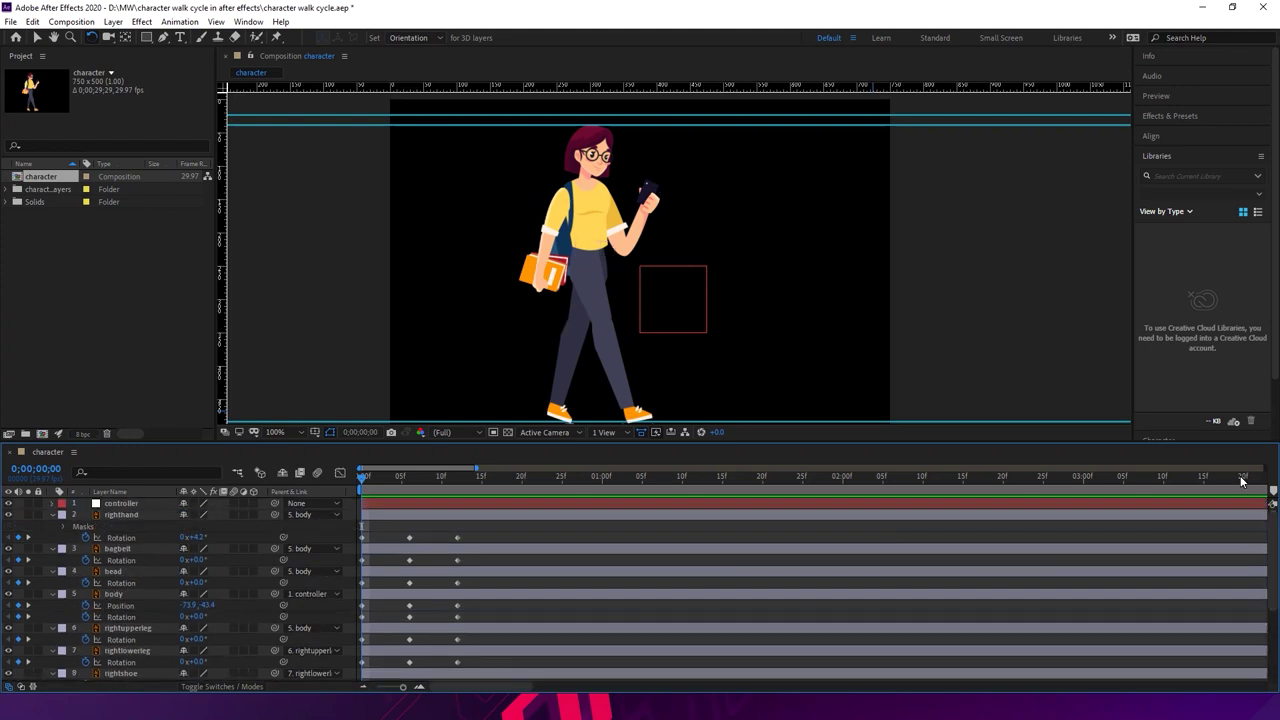
scroll(378, 620, "down", 5)
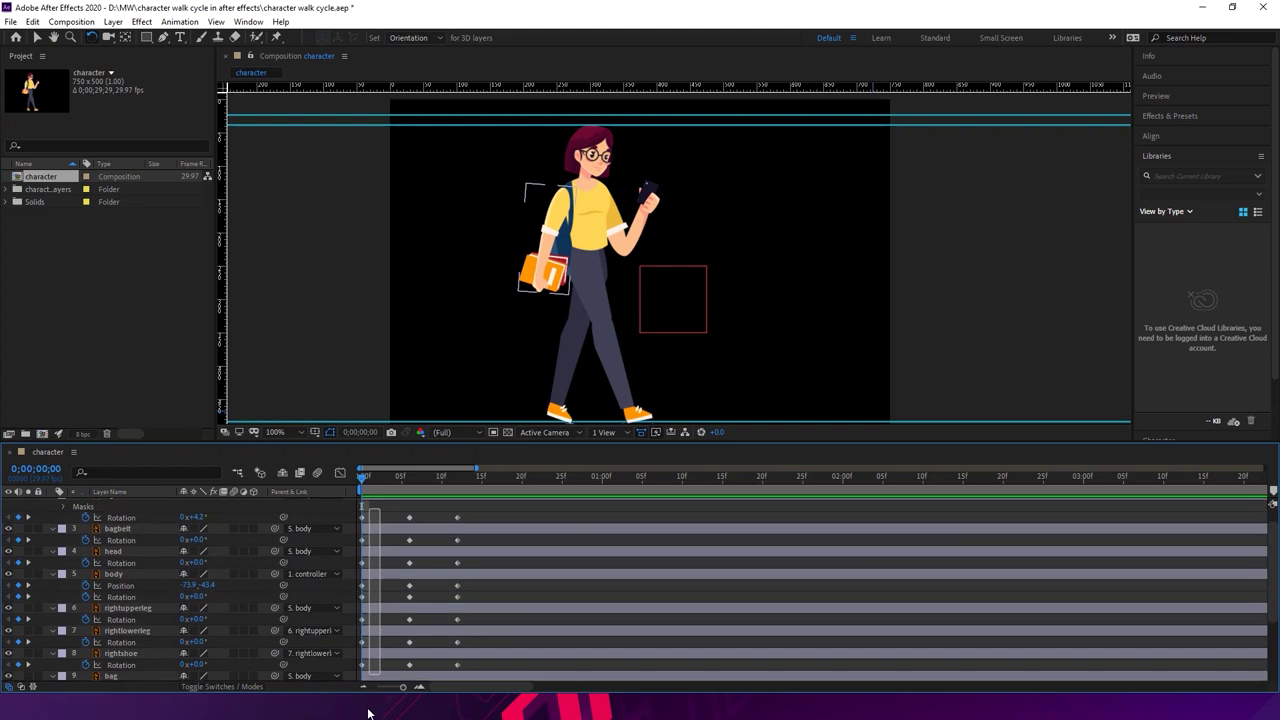
key("ctrl+a")
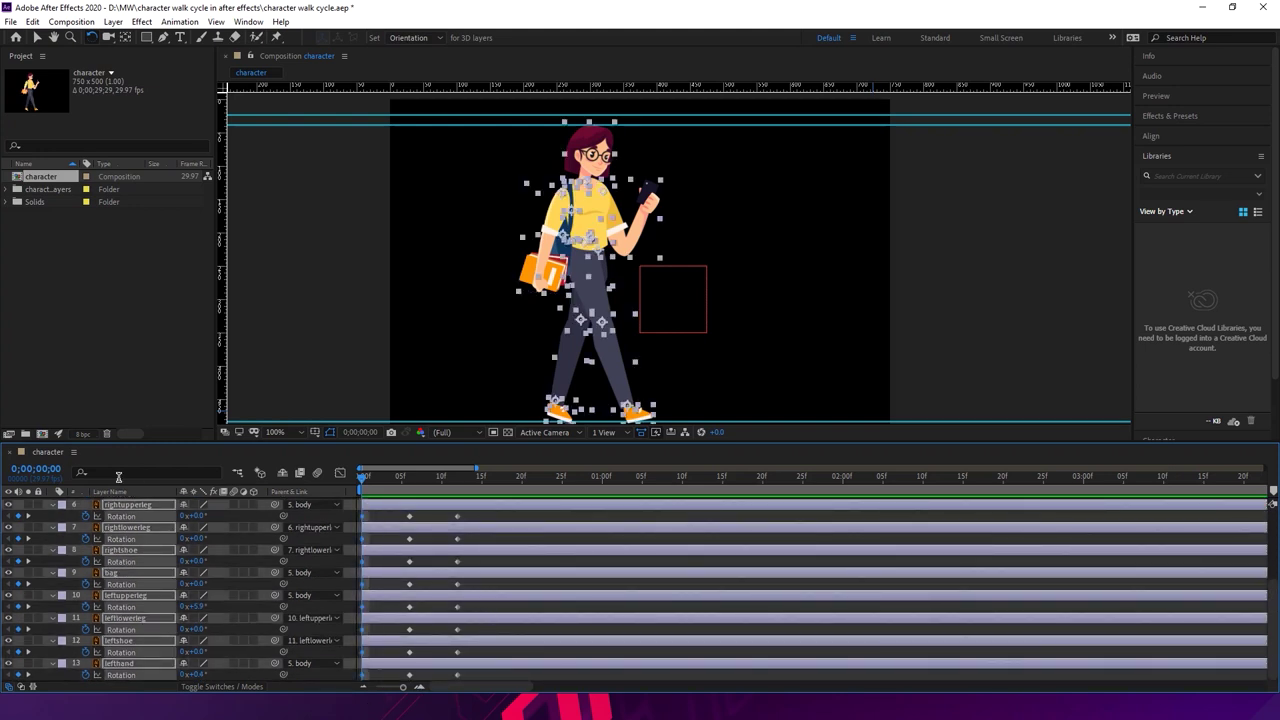
left_click(56, 470)
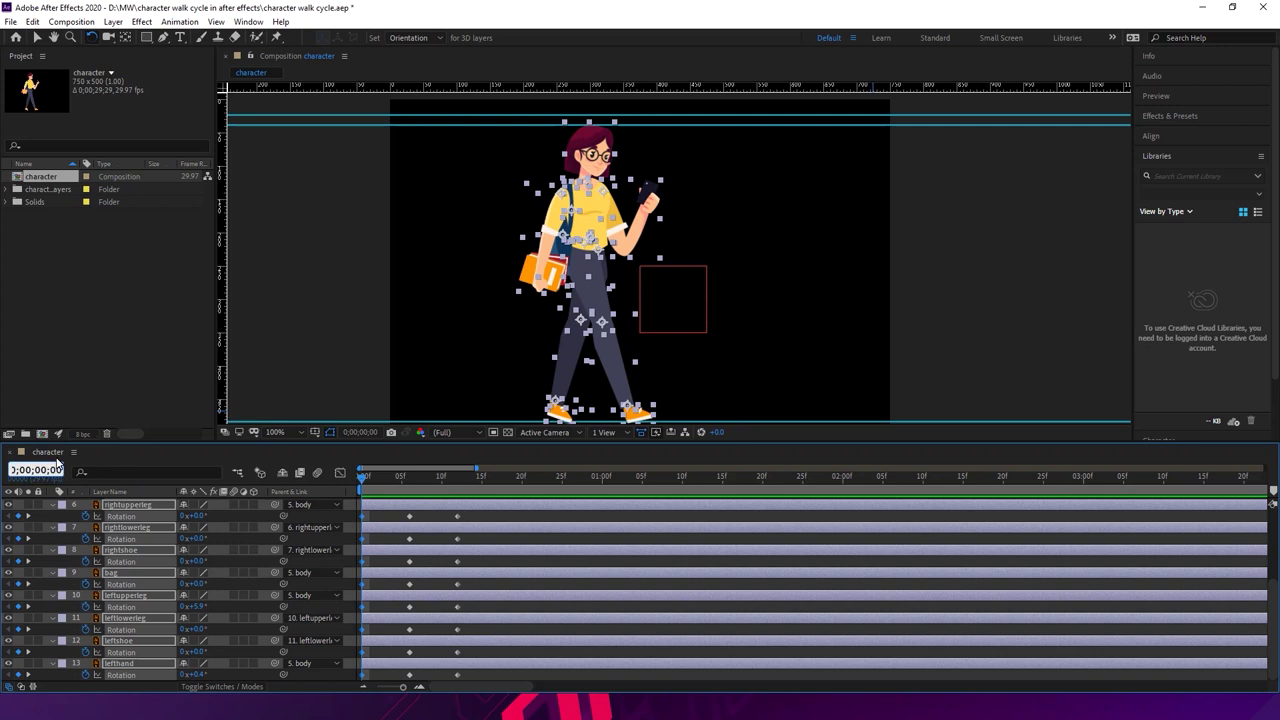
type("24")
key("Return")
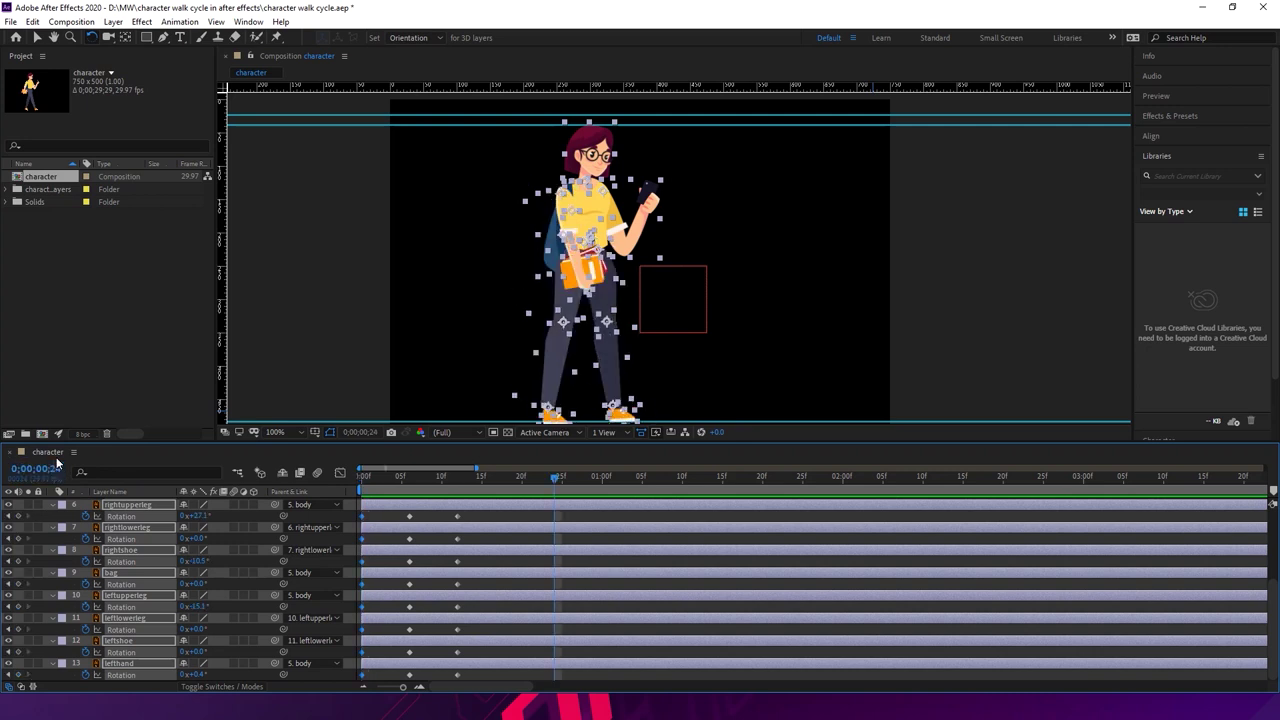
key("ctrl+d")
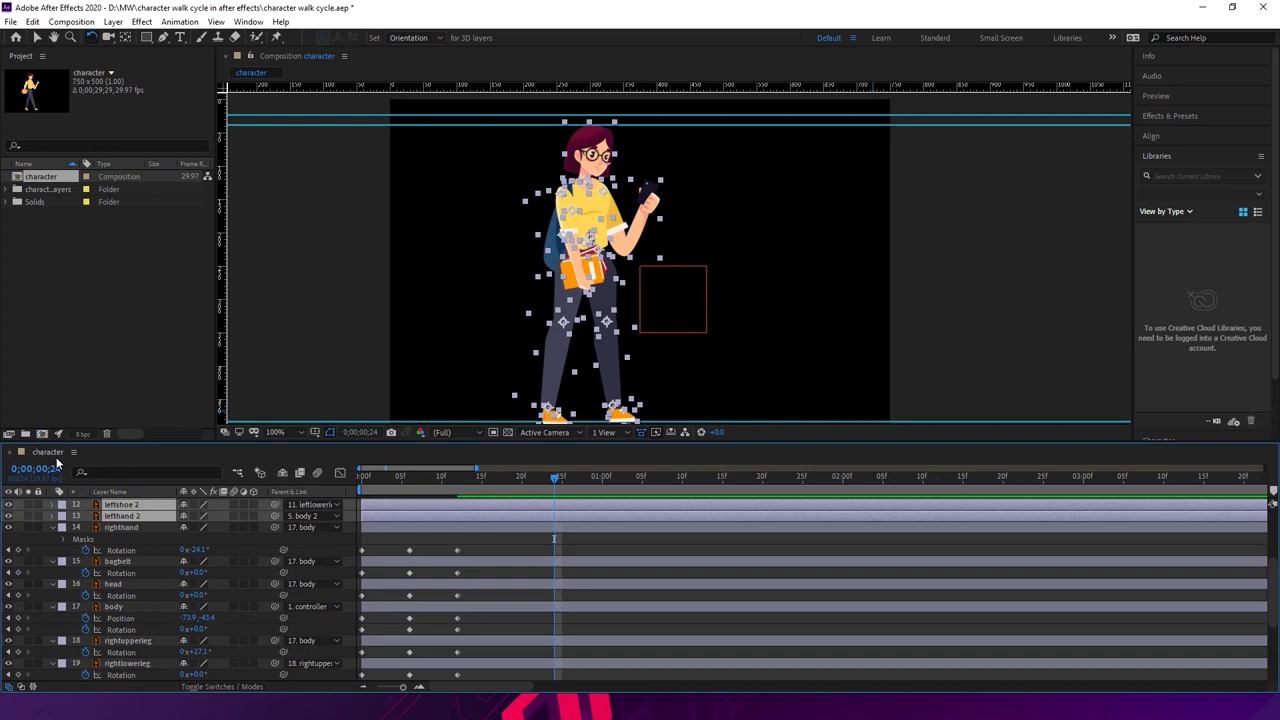
- Undo the duplication of the body-part layers and clear the selection
left_click_drag(1271, 572, 1257, 482)
key("Delete")
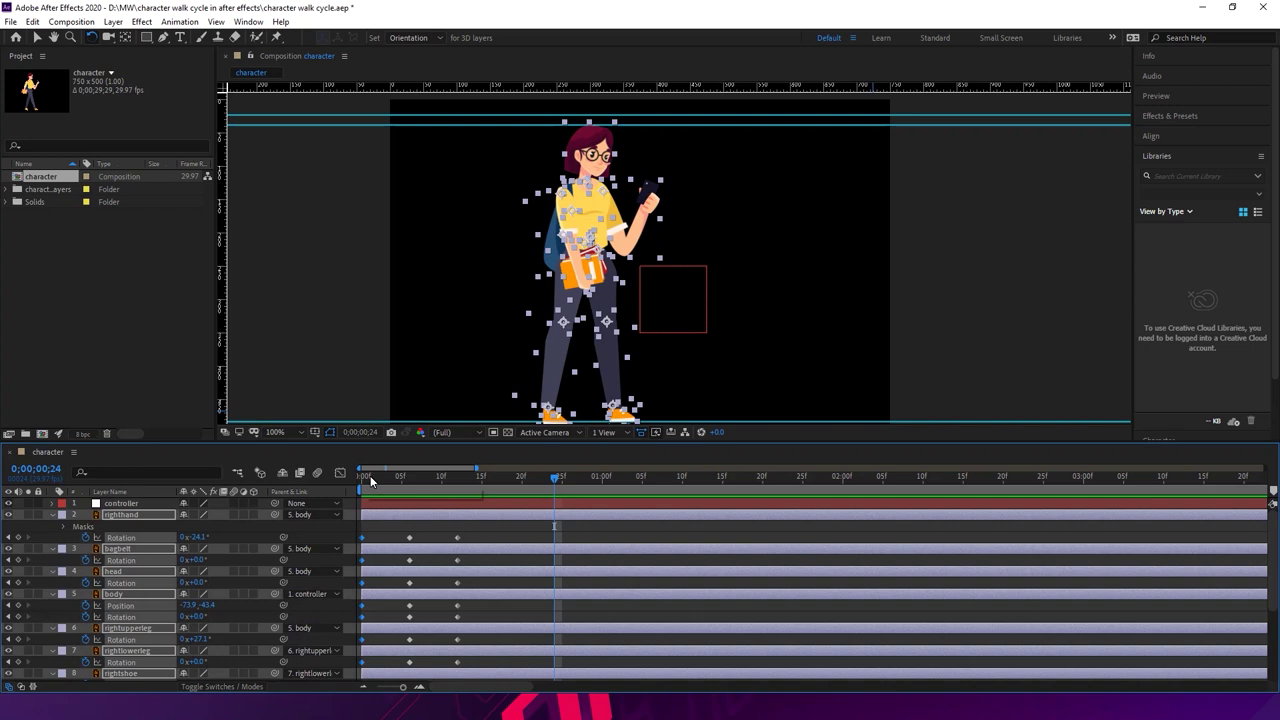
left_click(490, 537)
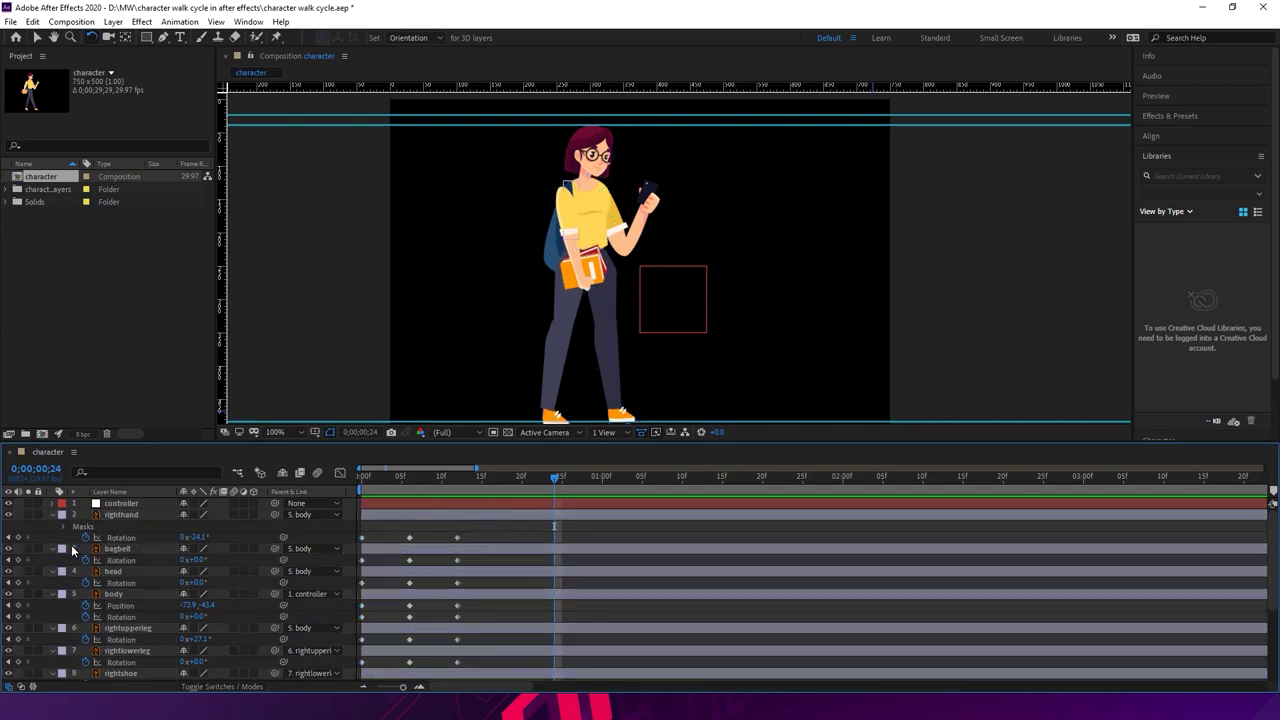
- Copy the first-frame Rotation keyframes of the righthand and bagbelt layers to 0;00;00;24, one layer at a time
left_click(362, 537)
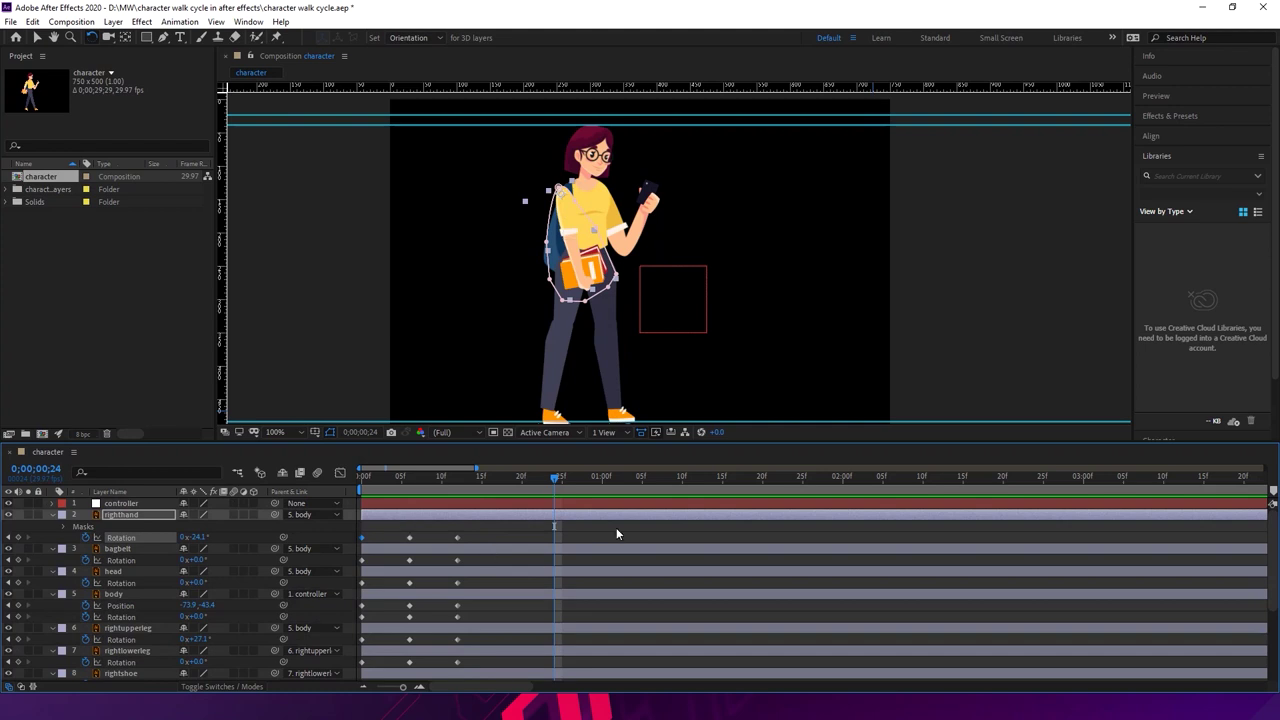
key("ctrl+c")
key("ctrl+v")
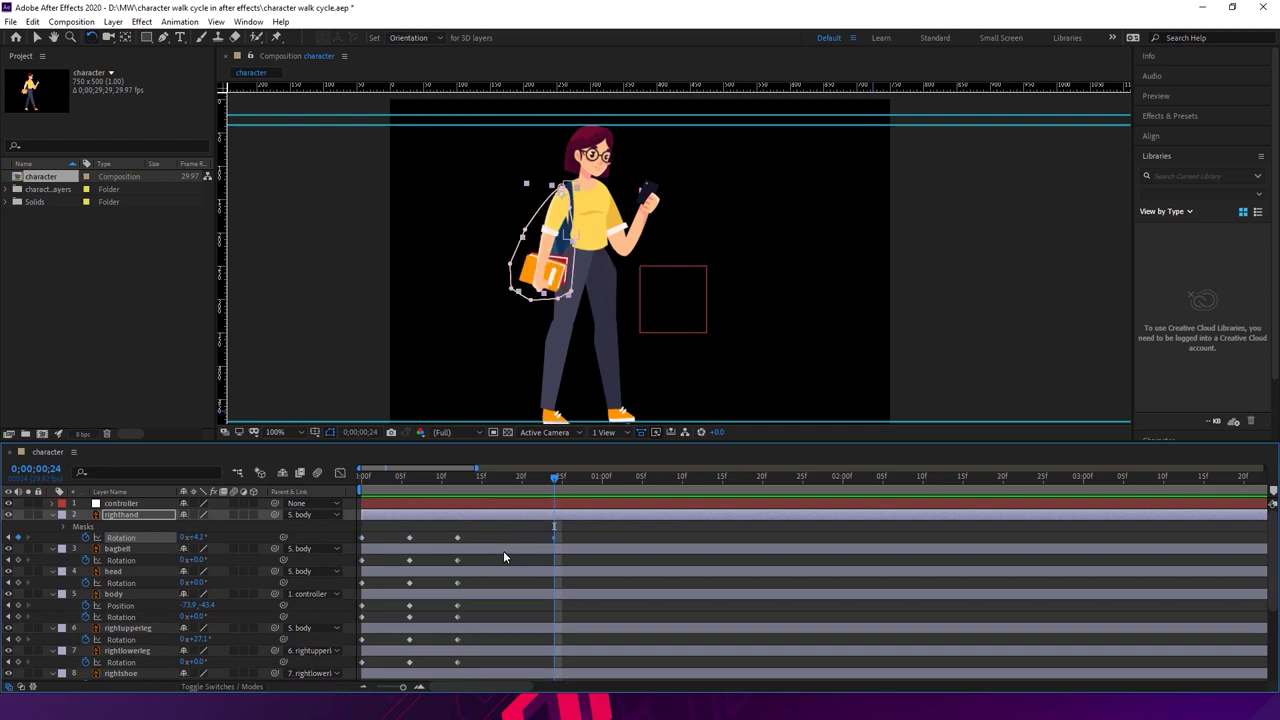
left_click_drag(376, 560, 352, 570)
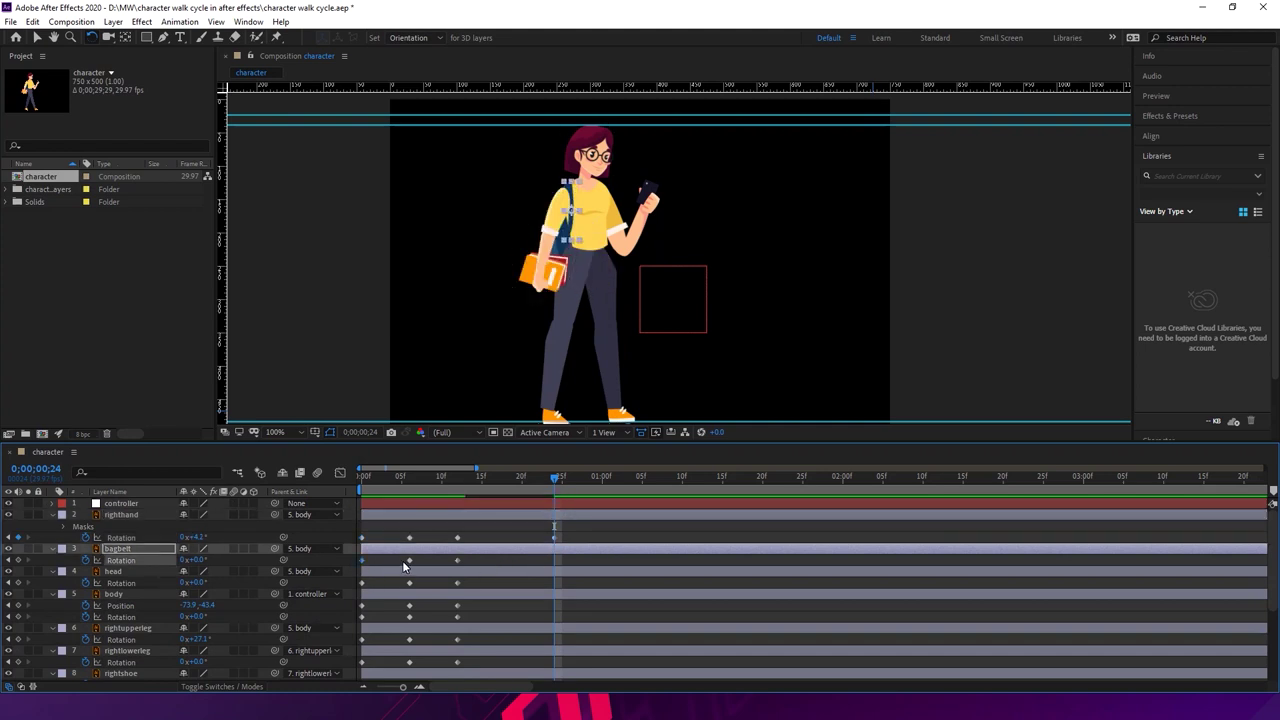
key("ctrl+c")
key("ctrl+v")
- Copy the head's first Rotation keyframe and the body's first Position and Rotation keyframes to 0;00;00;24
left_click_drag(376, 577, 354, 588)
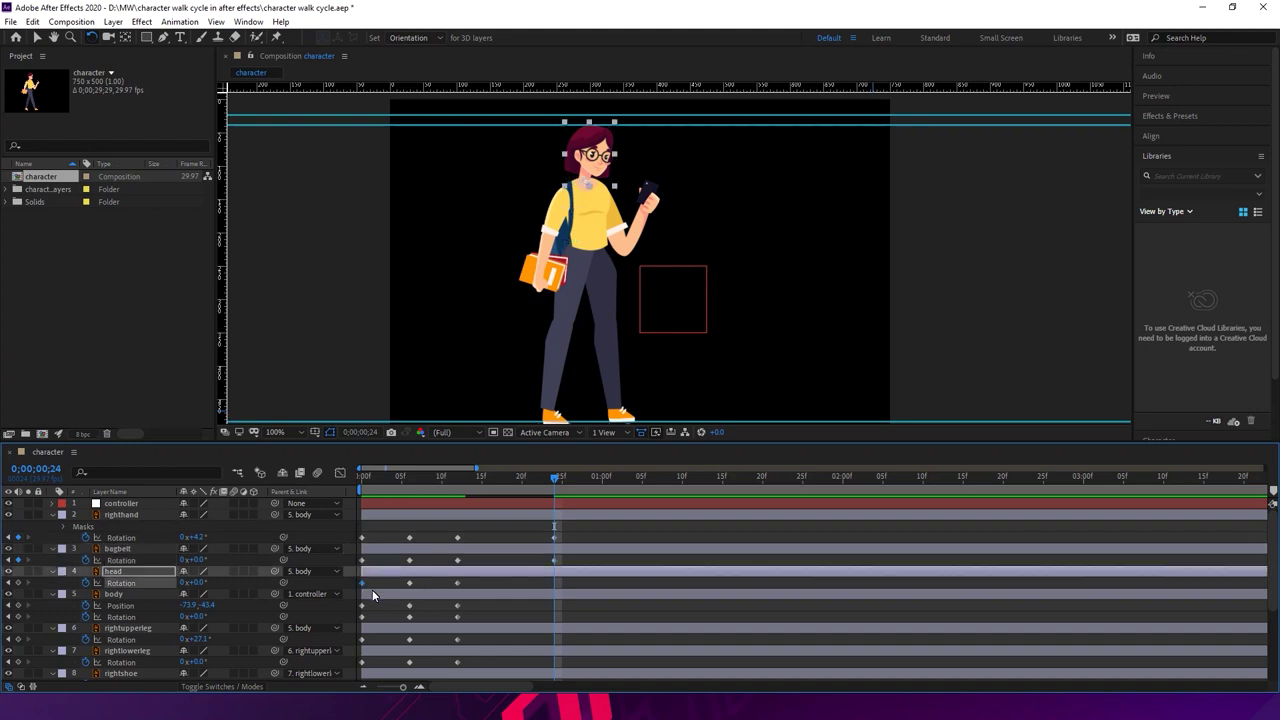
key("ctrl+c")
key("ctrl+v")
left_click_drag(383, 602, 365, 625)
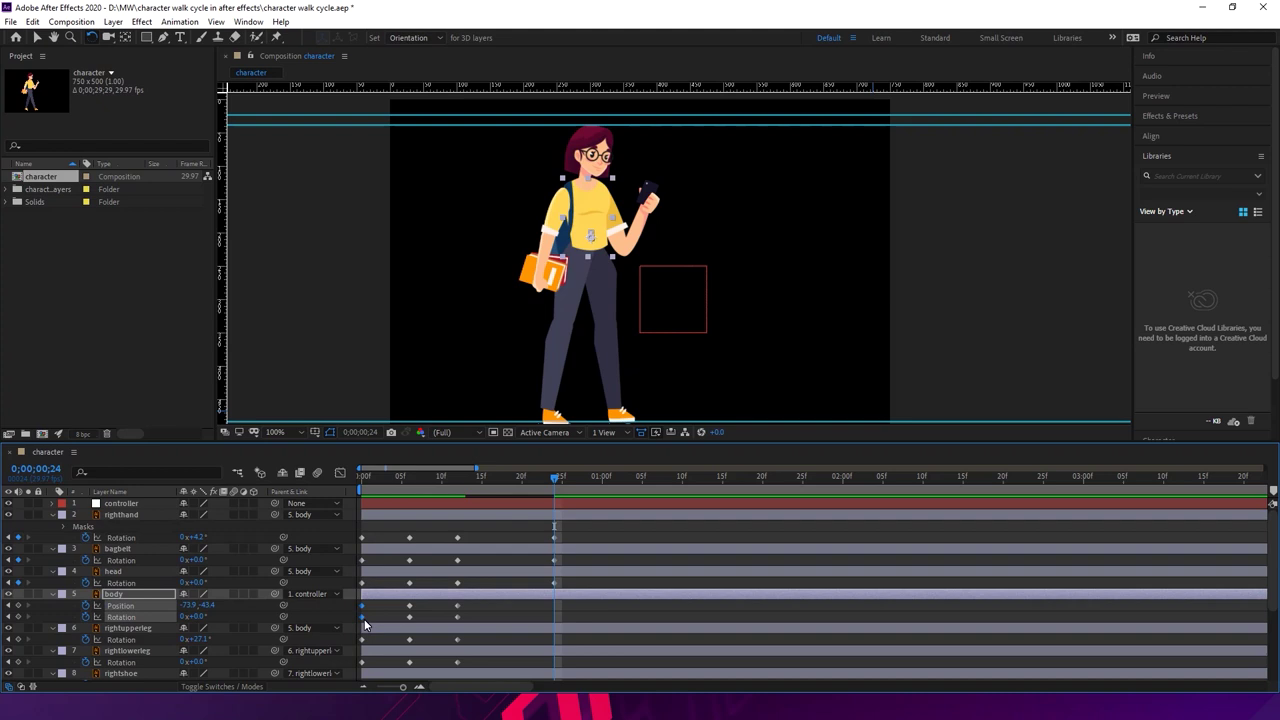
key("ctrl+c")
key("ctrl+v")
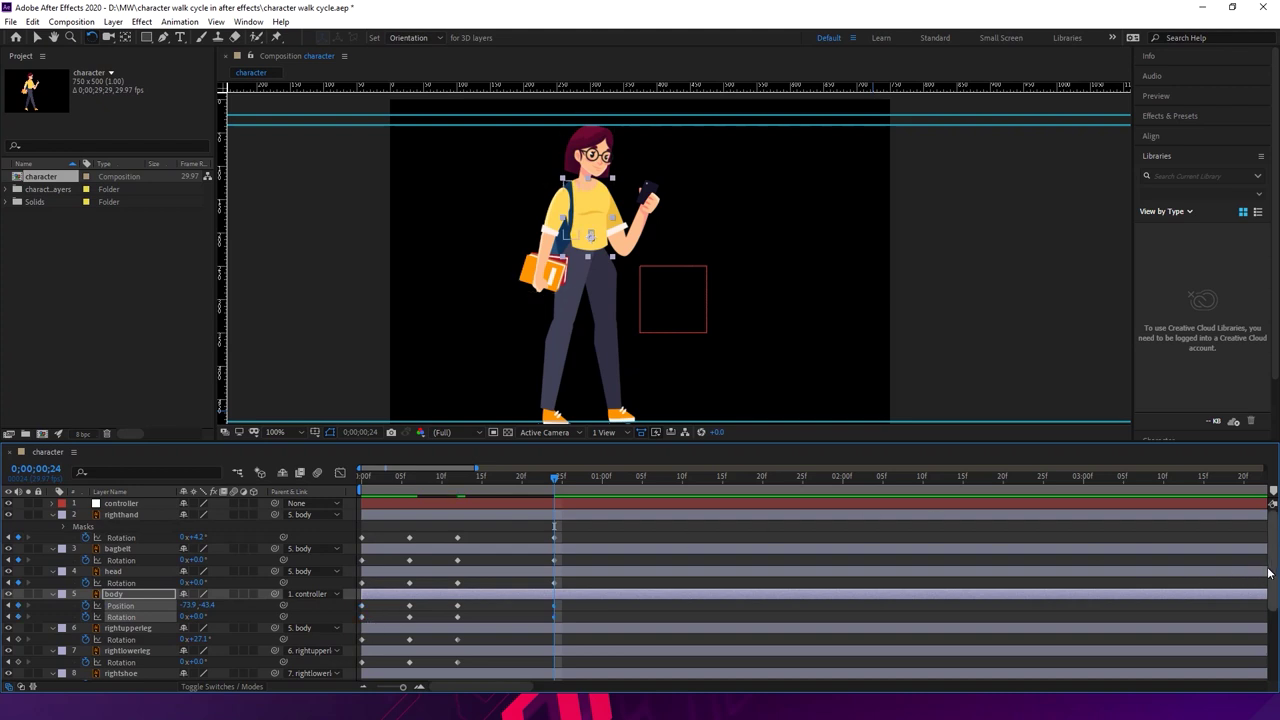
- Copy the first-frame Rotation keyframes of the rightupperleg and rightlowerleg layers to 0;00;00;24
scroll(1263, 616, "down", 3)
scroll(1263, 616, "down", 1)
left_click_drag(378, 546, 376, 561)
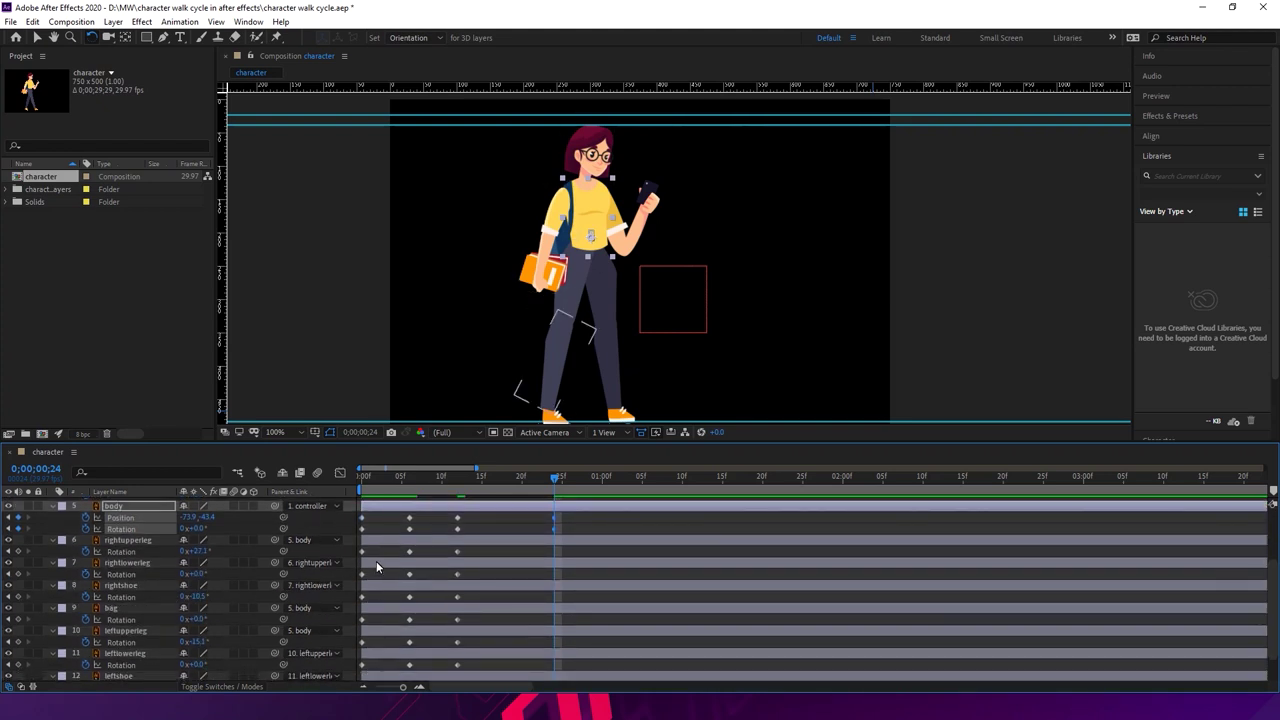
key("ctrl+c")
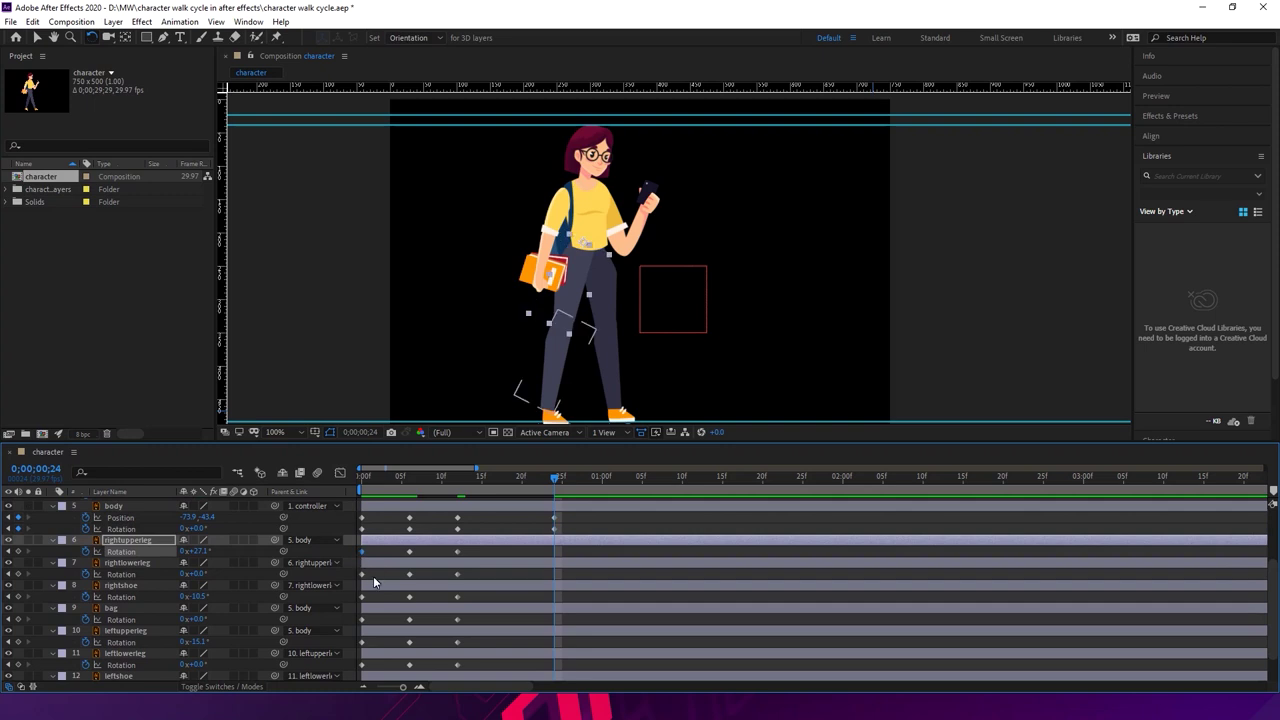
key("ctrl+v")
left_click_drag(376, 576, 360, 582)
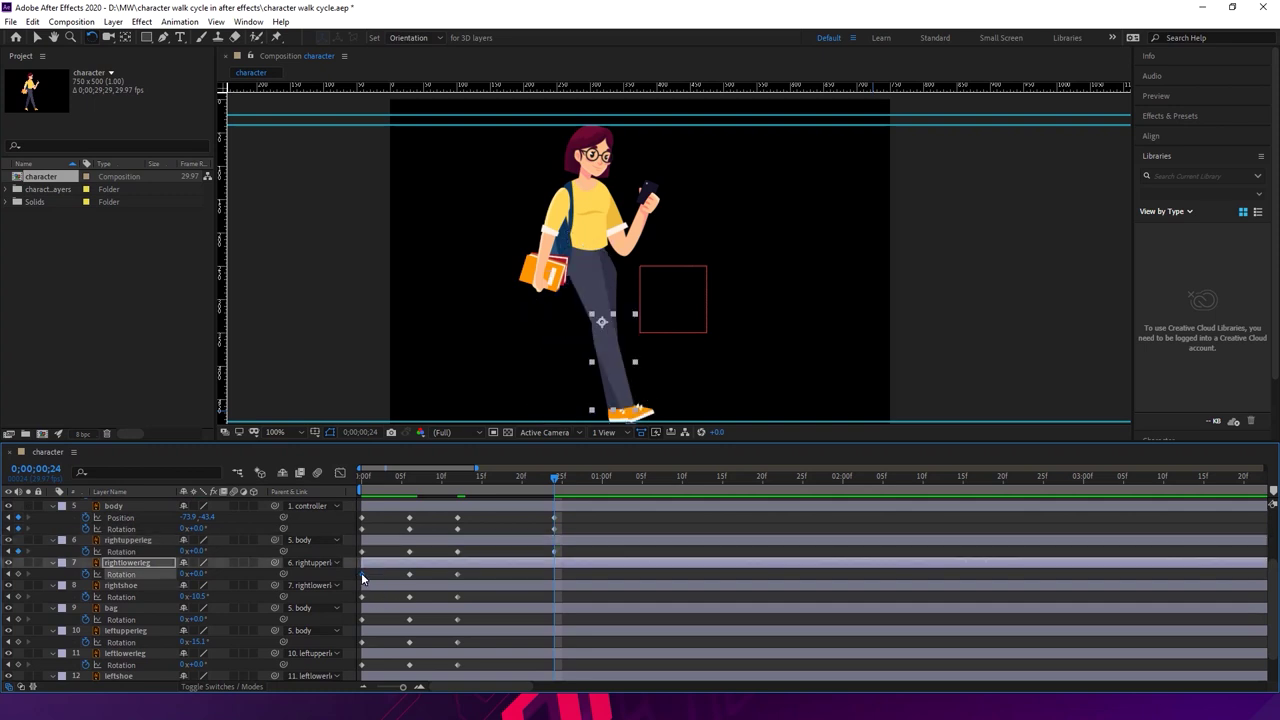
key("ctrl+c")
key("ctrl+v")
- Copy the first-frame Rotation keyframes of the rightshoe, bag and leftupperleg layers to 0;00;00;24
left_click_drag(376, 596, 366, 646)
key("ctrl+c")
key("ctrl+v")
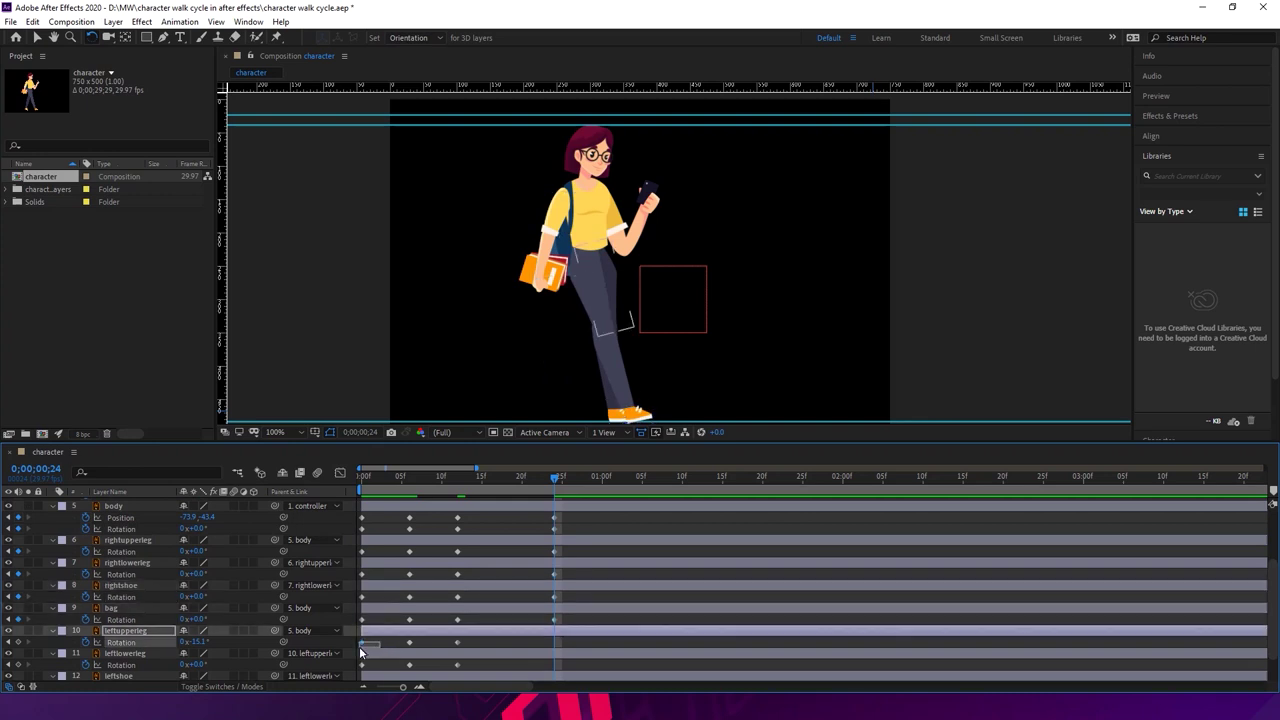
key("ctrl+c")
key("ctrl+v")
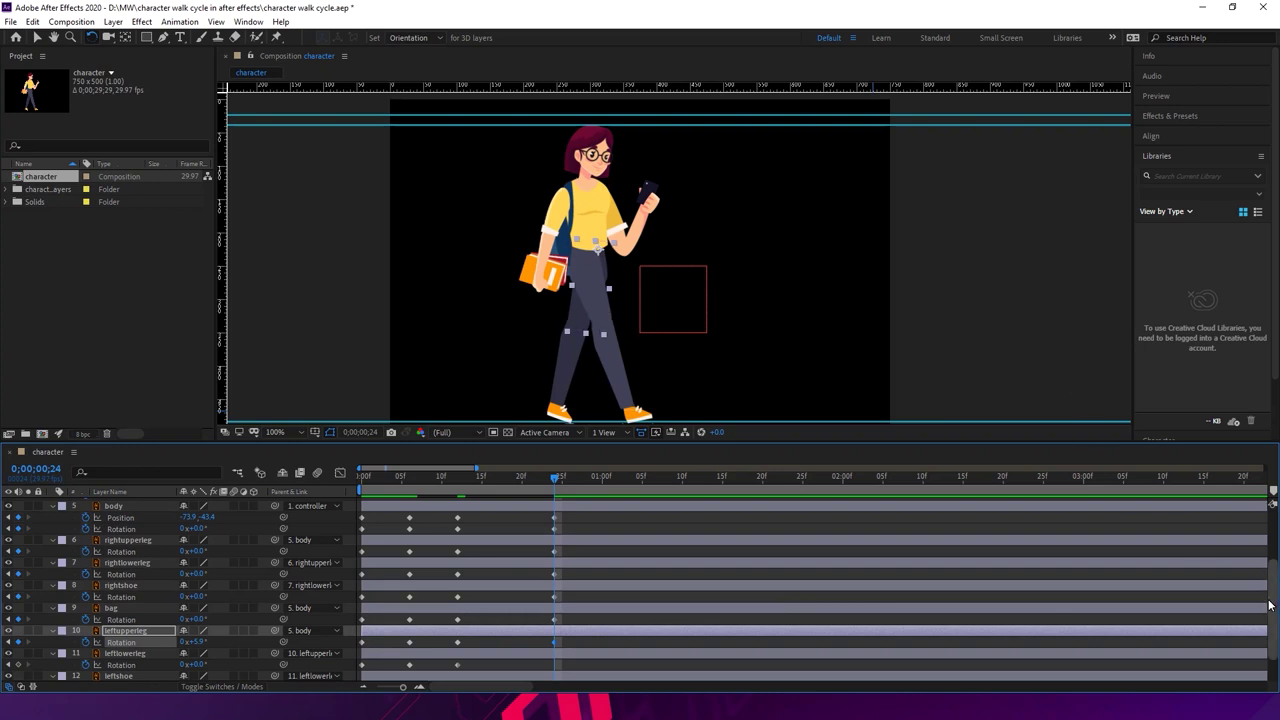
- Copy the first-frame Rotation keyframes of the leftlowerleg, leftshoe and lefthand layers to 0;00;00;24
scroll(1250, 600, "down", 1)
left_click_drag(384, 624, 362, 642)
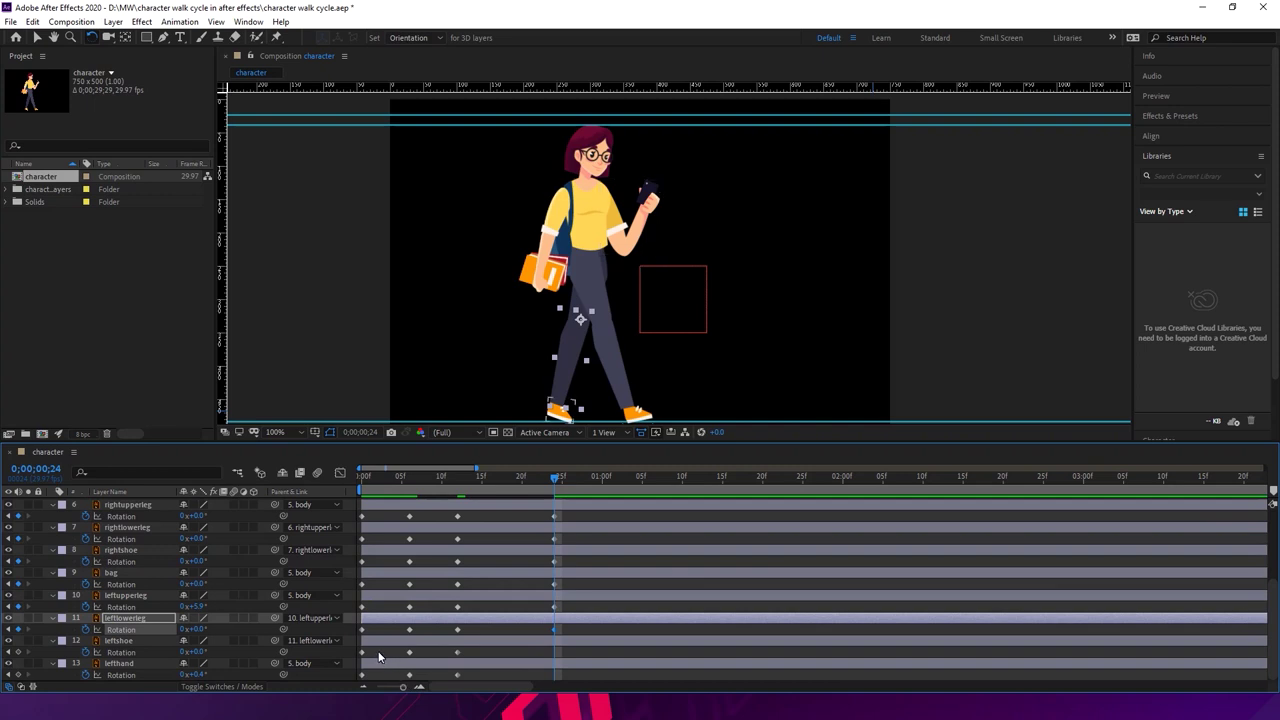
left_click(383, 655)
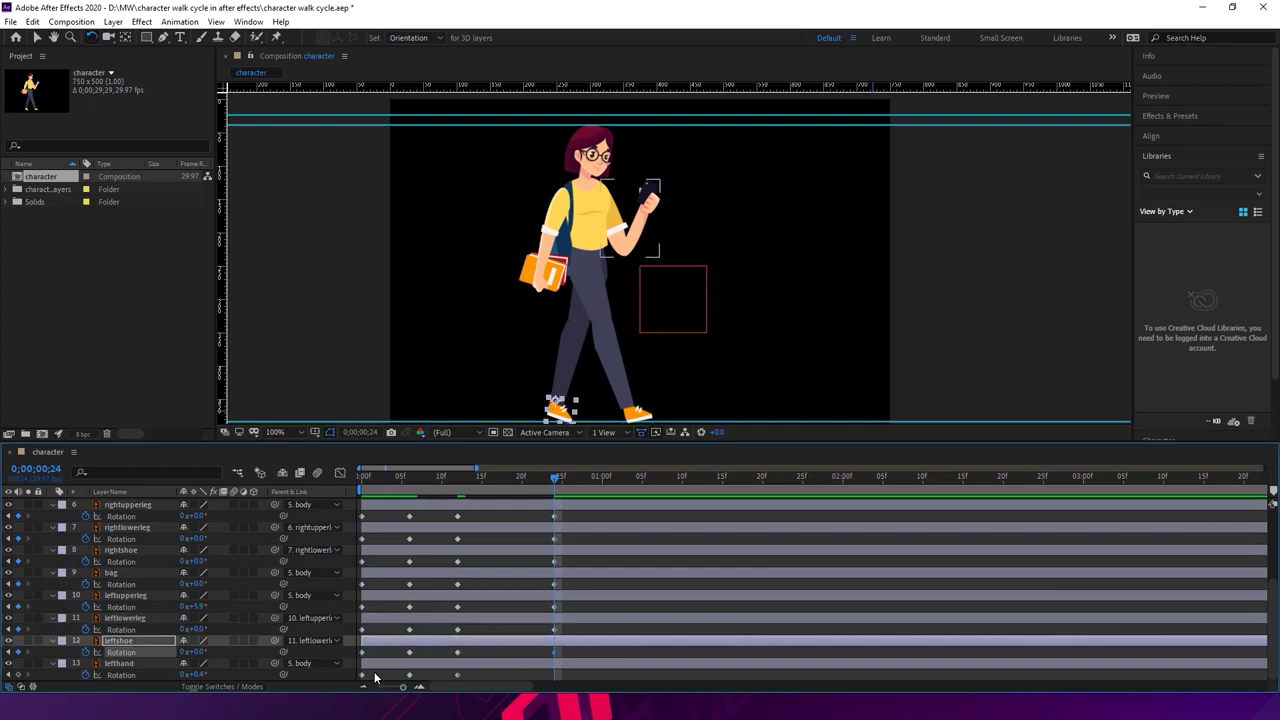
left_click(375, 677)
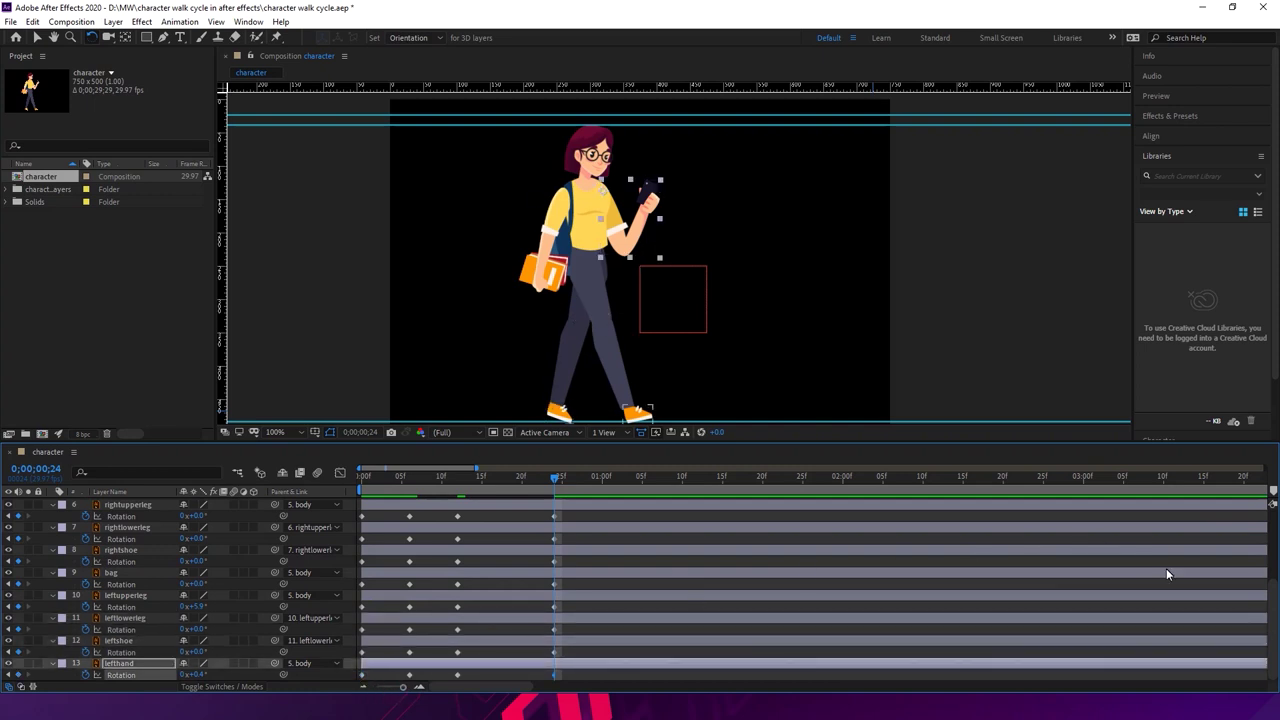
- Scrub through the walk cycle from the first frame to about frame 24 to review the motion
left_click_drag(1273, 600, 1273, 507)
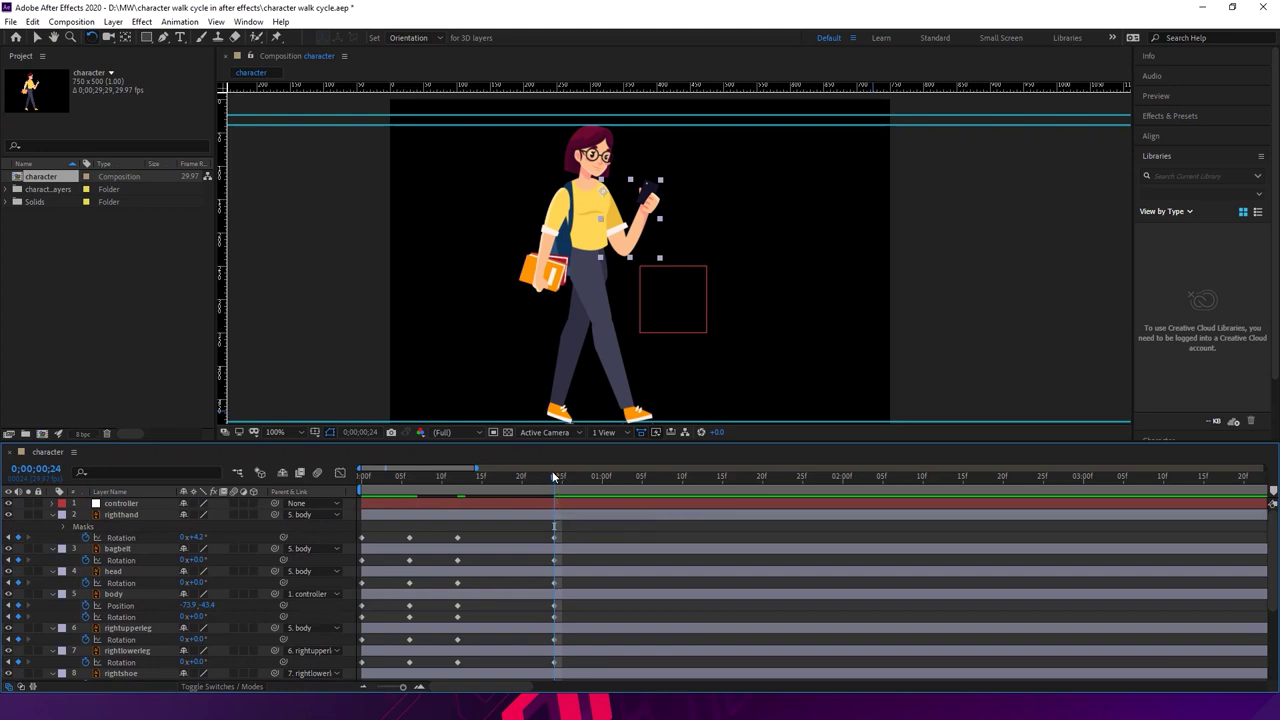
left_click_drag(557, 480, 358, 528)
left_click(364, 606)
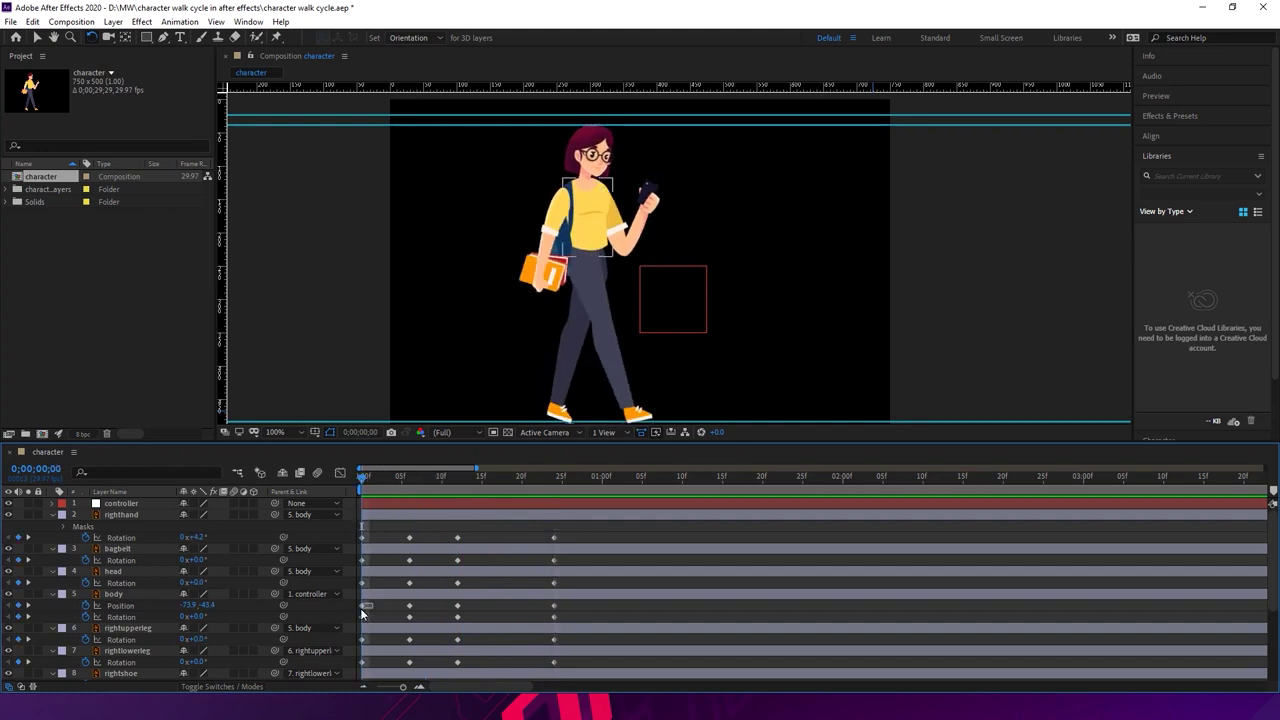
left_click(364, 606)
left_click(455, 480)
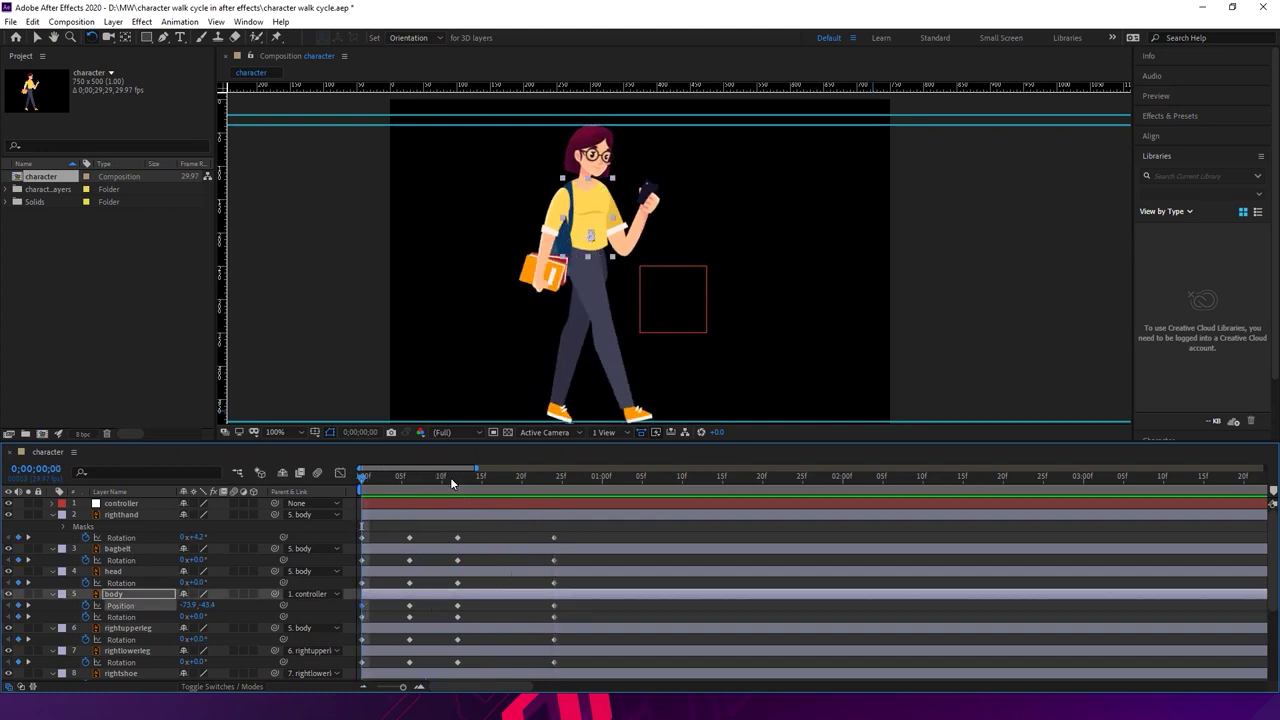
left_click_drag(455, 480, 557, 487)
key("space")
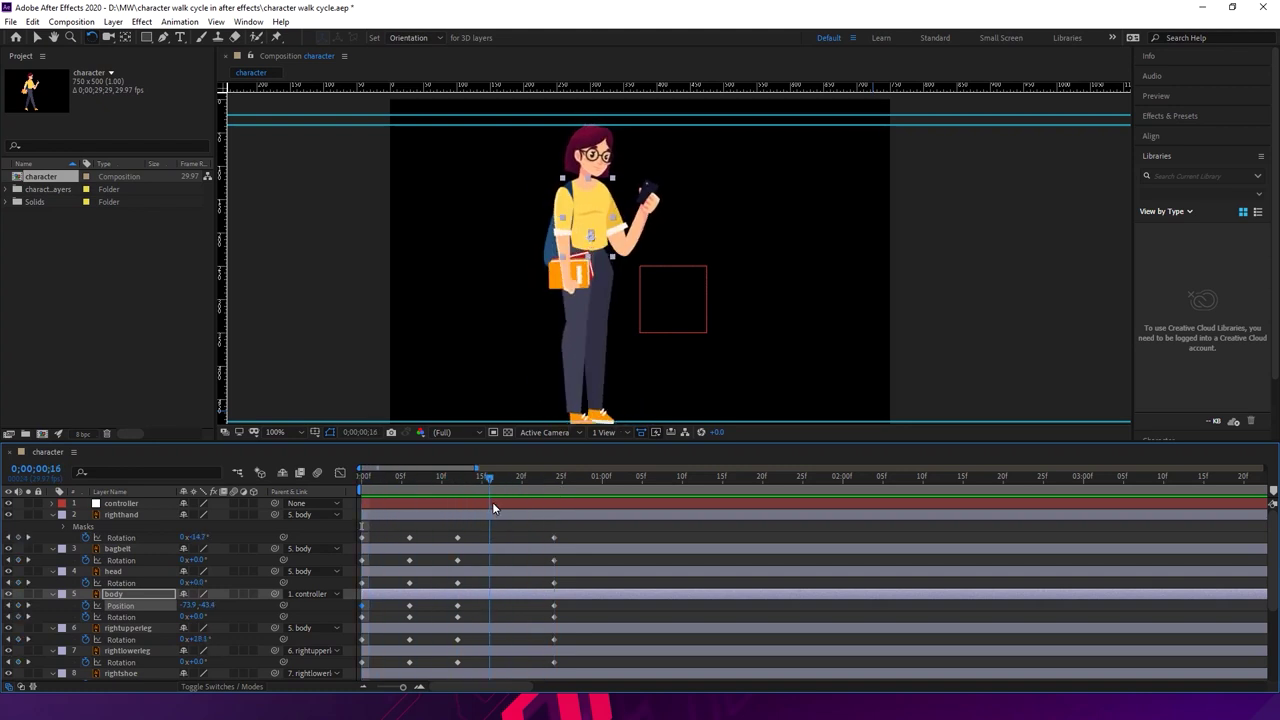
- Add Rotation keyframes at 0;00;00;18 to all the body-part layers, from righthand through lefthand
left_click_drag(459, 512, 506, 505)
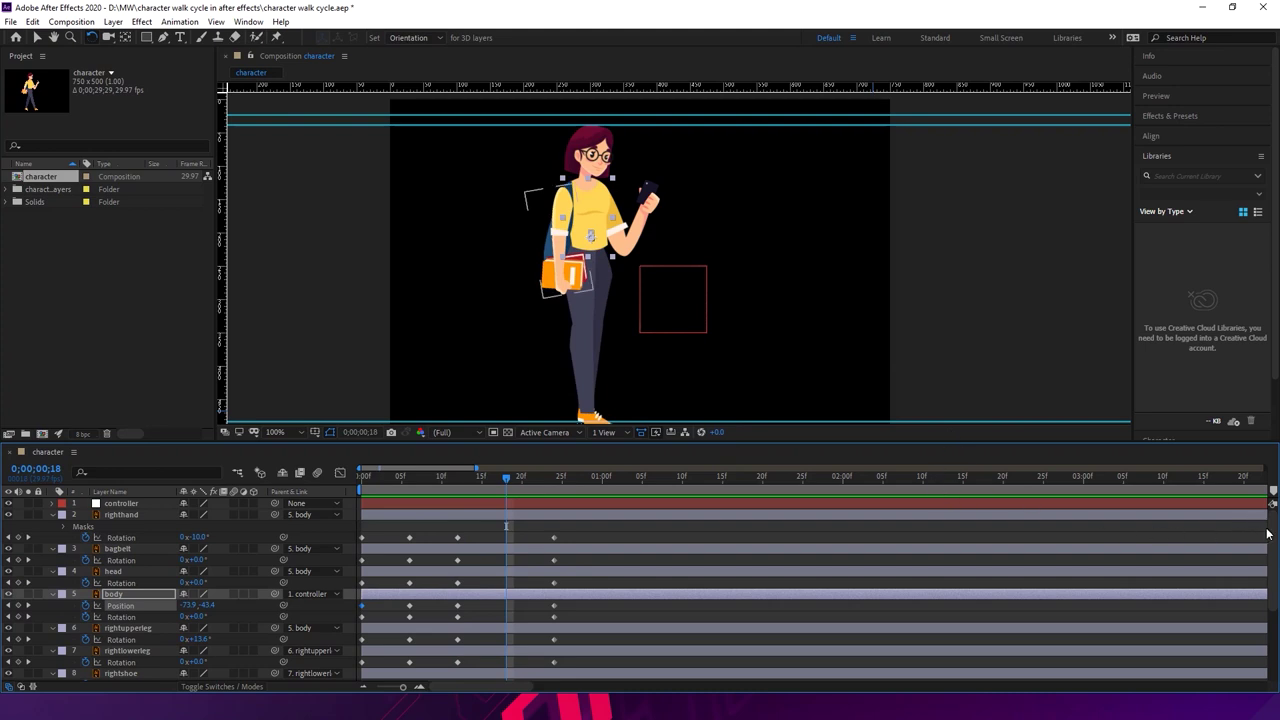
scroll(1266, 534, "down", 2)
scroll(1266, 534, "up", 2)
left_click_drag(840, 314, 837, 280)
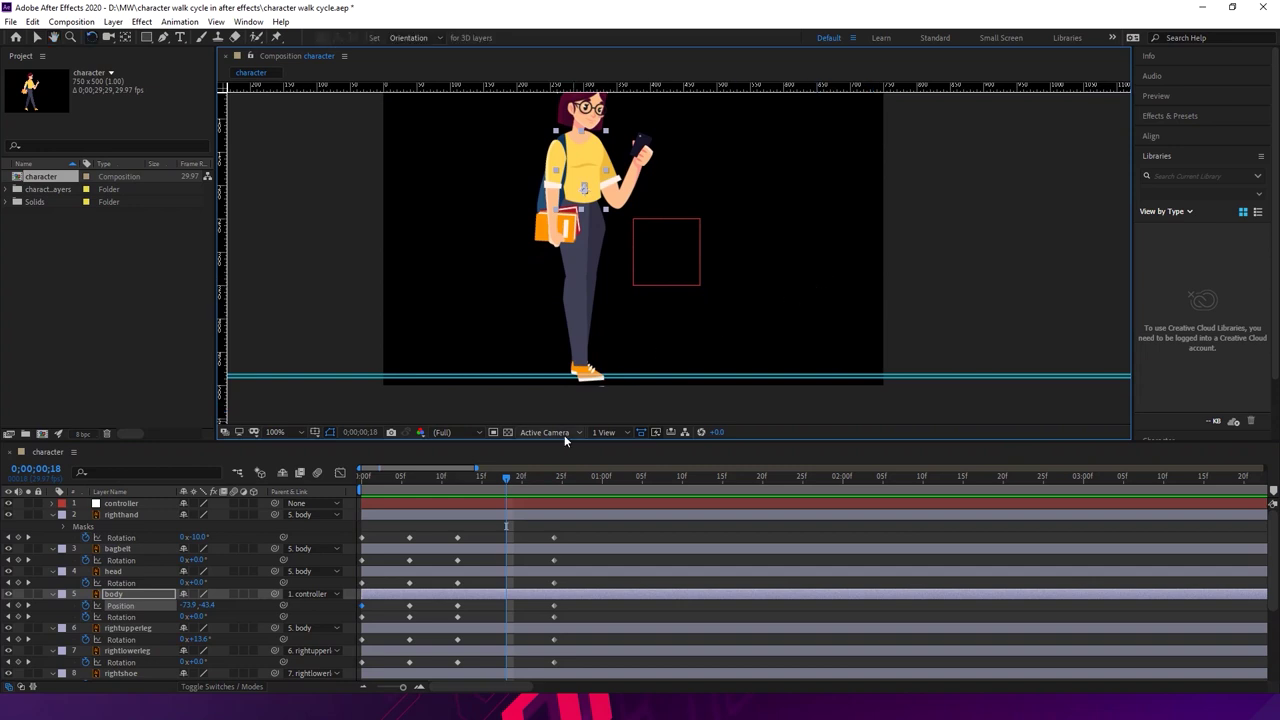
left_click(521, 517)
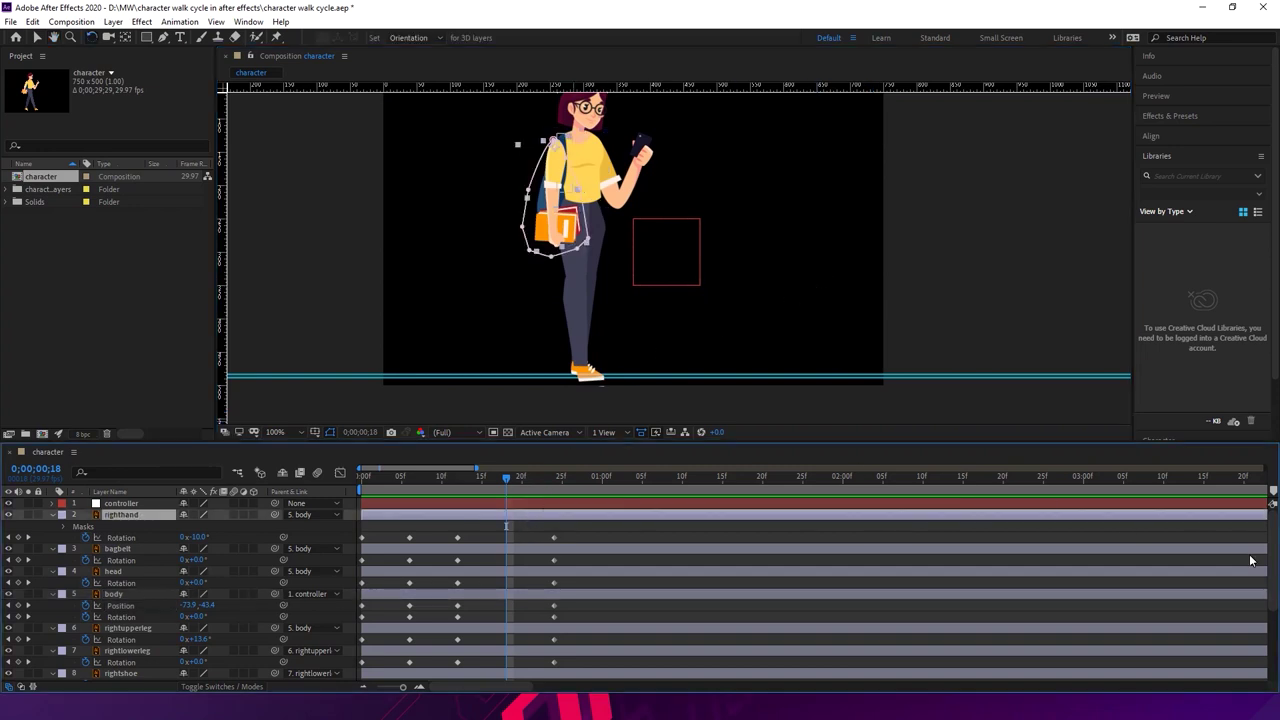
scroll(1266, 654, "down", 4)
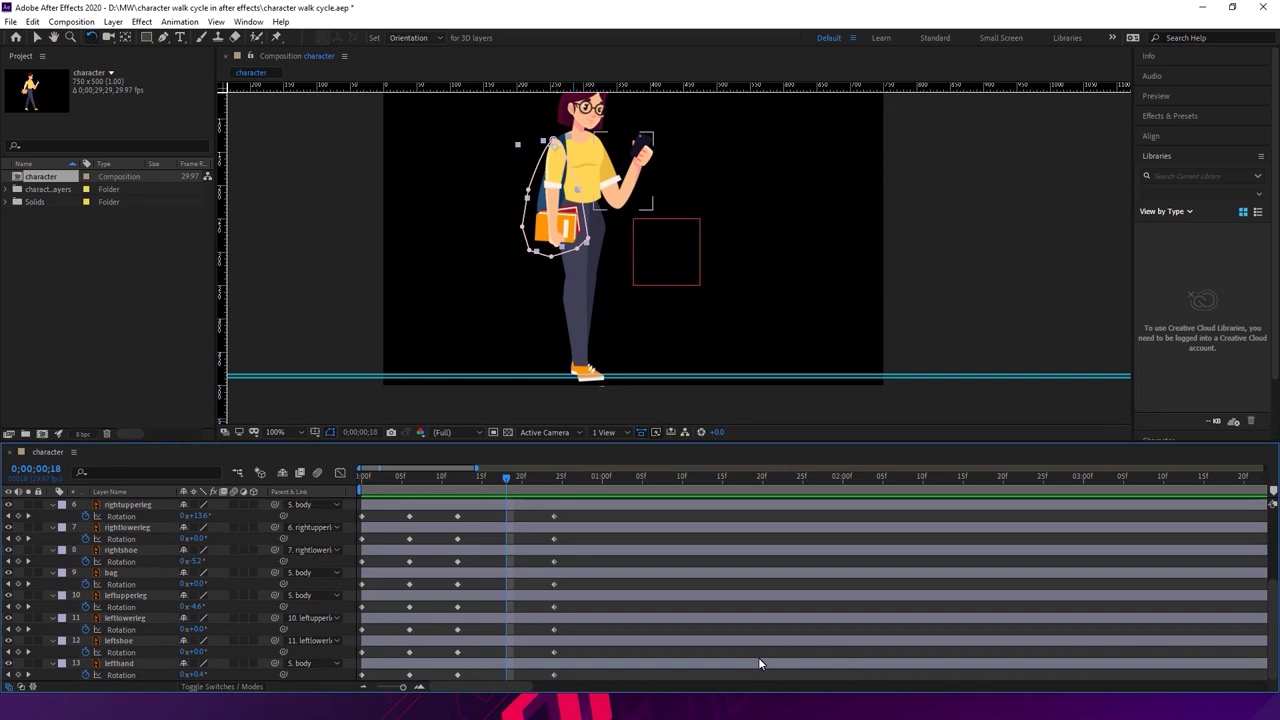
key("ctrl+a")
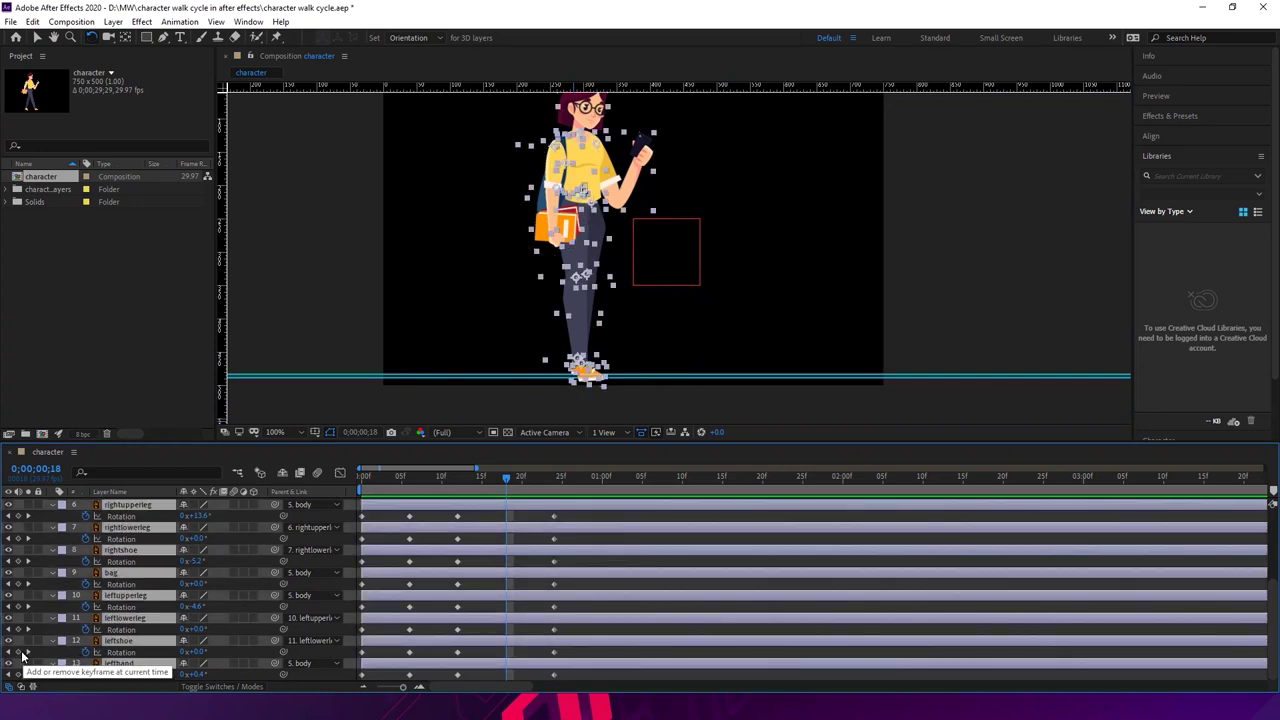
left_click(86, 652)
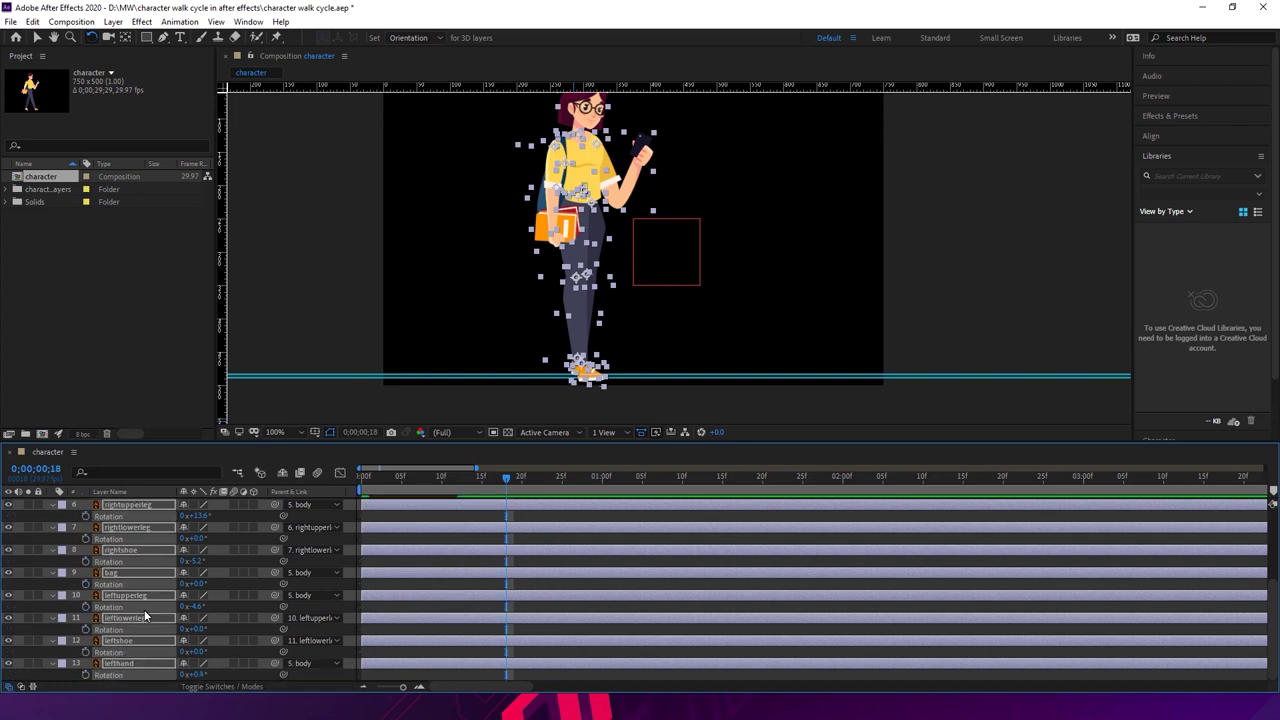
key("ctrl+z")
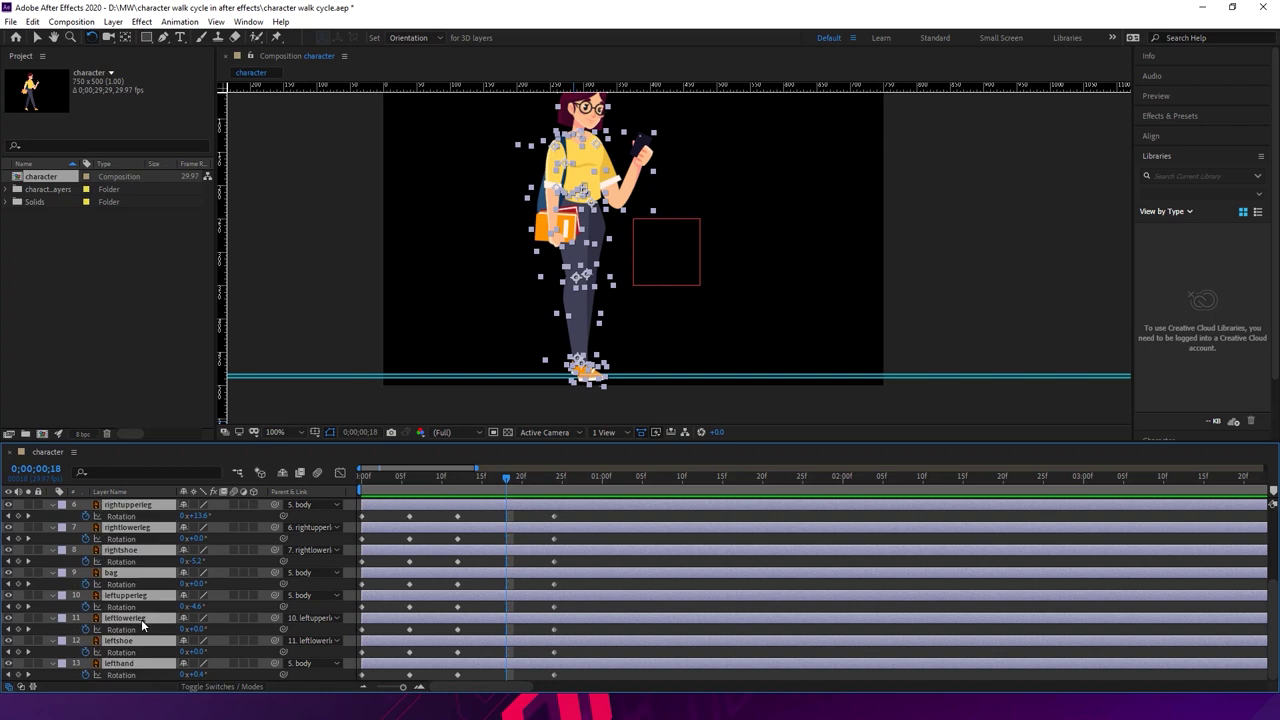
left_click(18, 653)
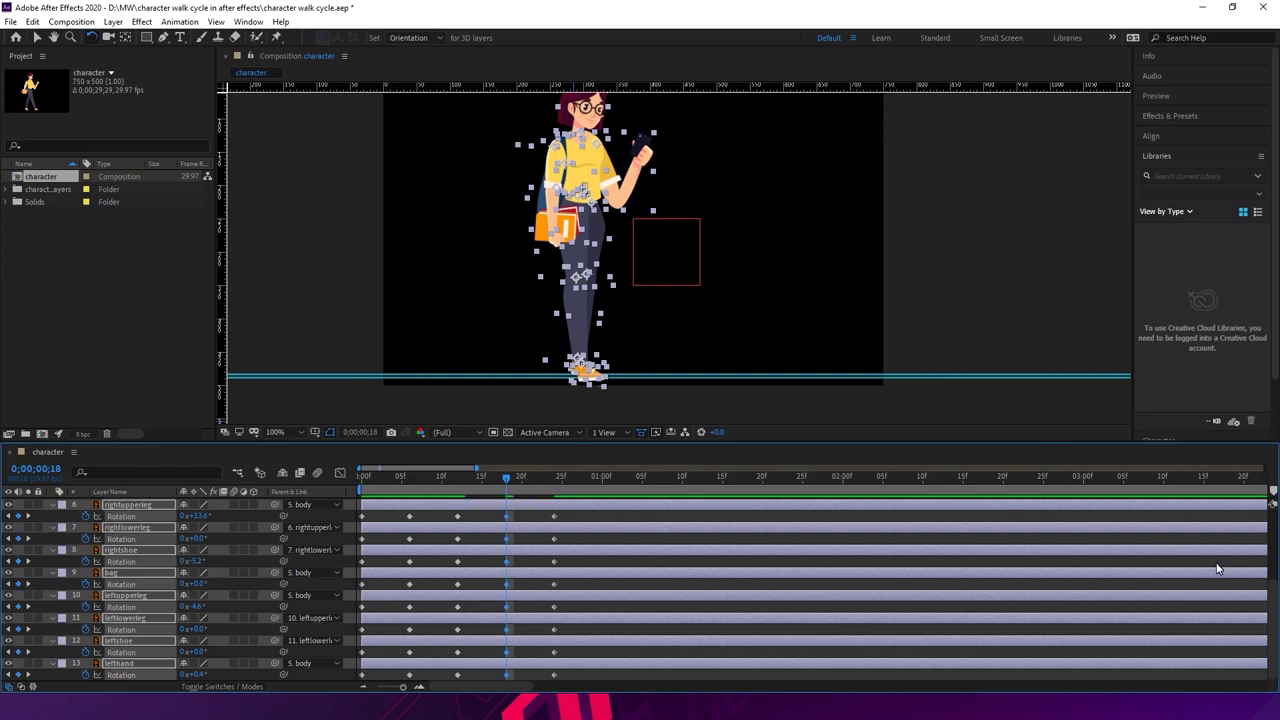
- Add a Position keyframe to the body layer at 0;00;00;18 and deselect all layers
left_click_drag(1273, 585, 1273, 505)
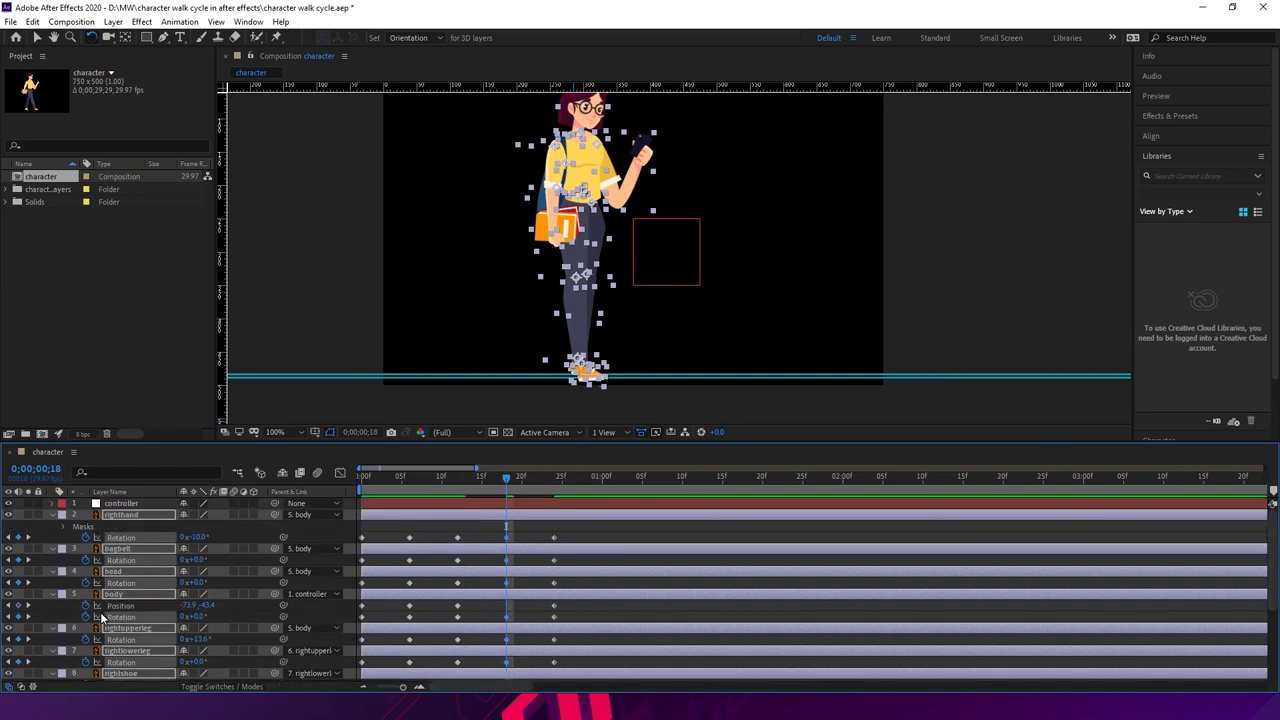
left_click(19, 606)
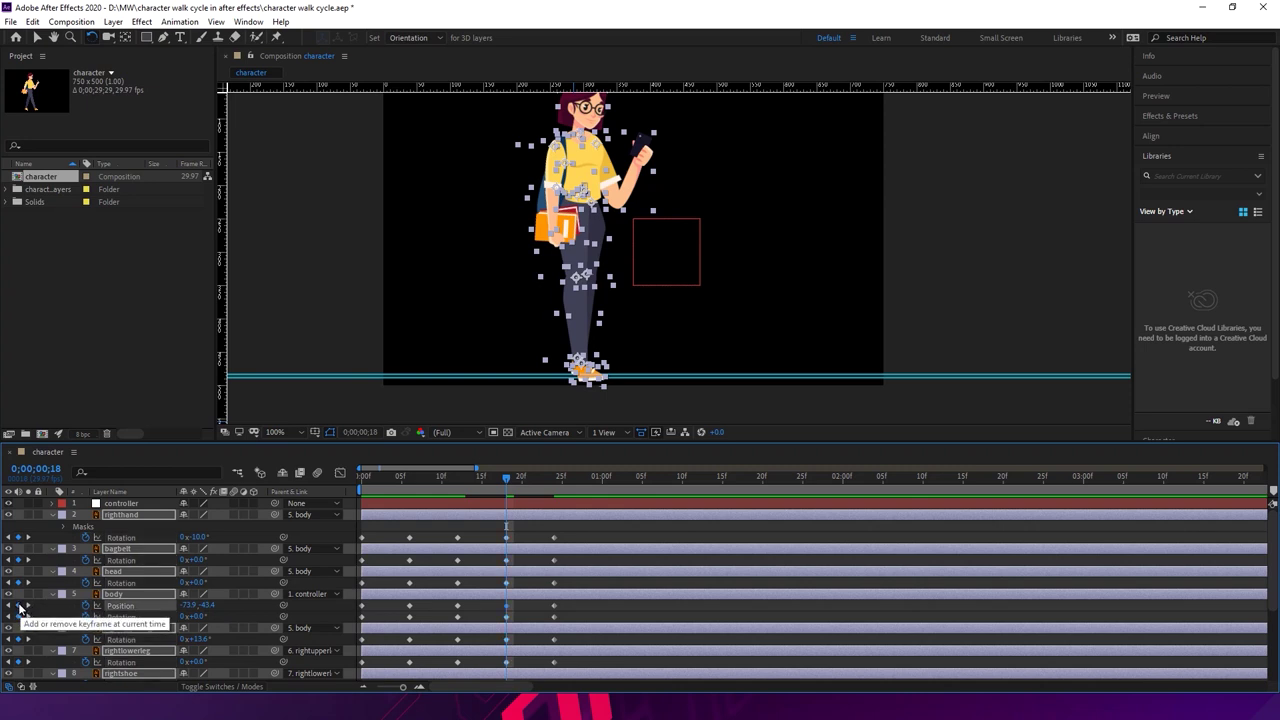
left_click(599, 613)
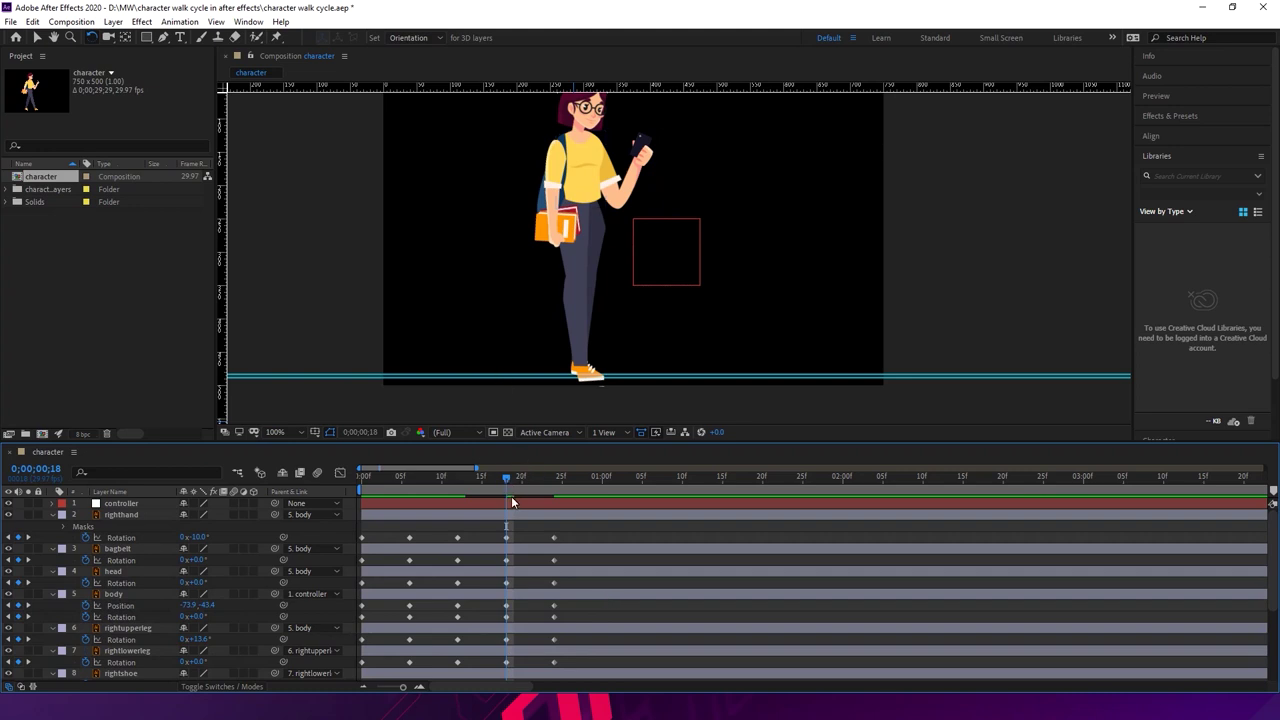
- Remove the body layer's Position keyframe at 0;00;00;18
left_click(148, 596)
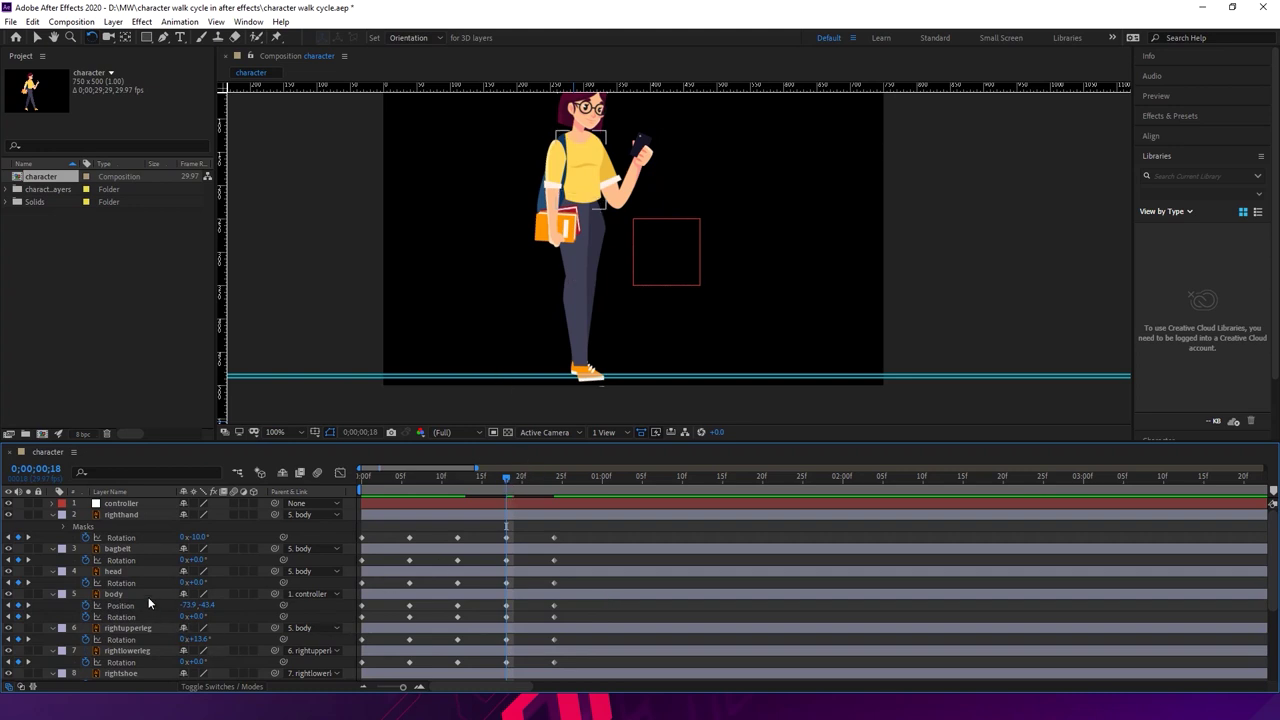
left_click(409, 607)
left_click(411, 606)
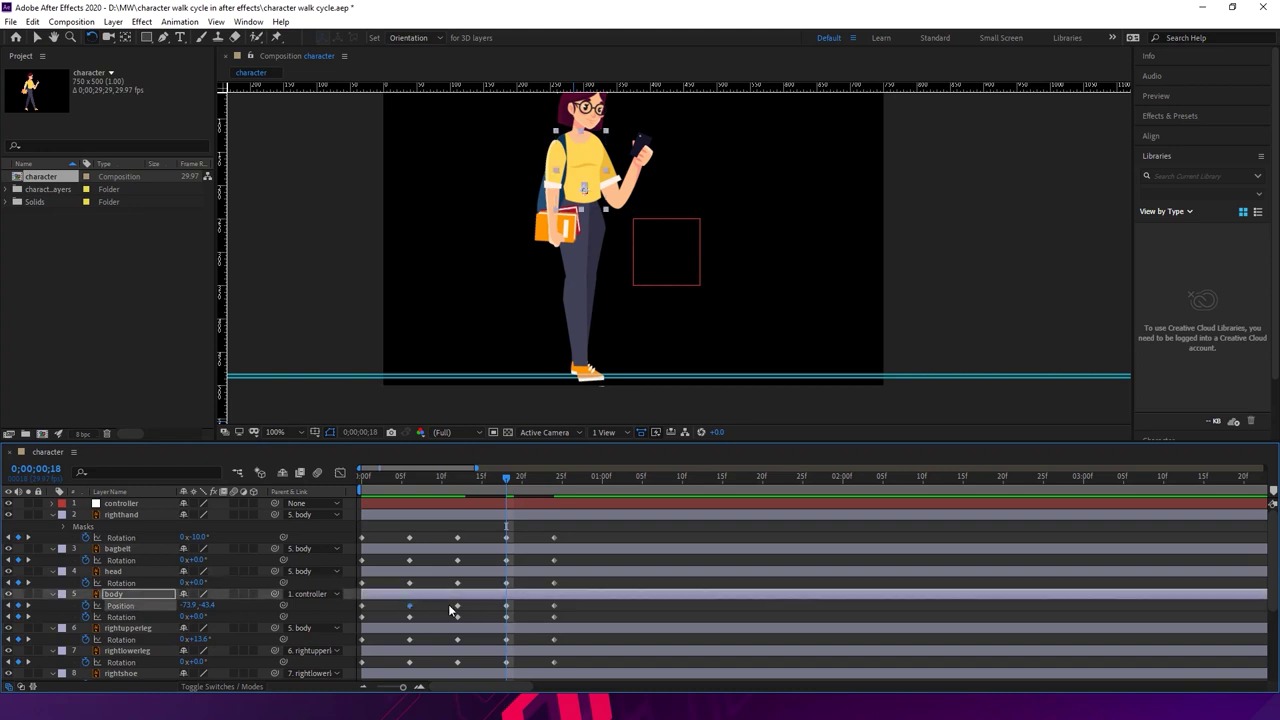
left_click(509, 613)
left_click(451, 604)
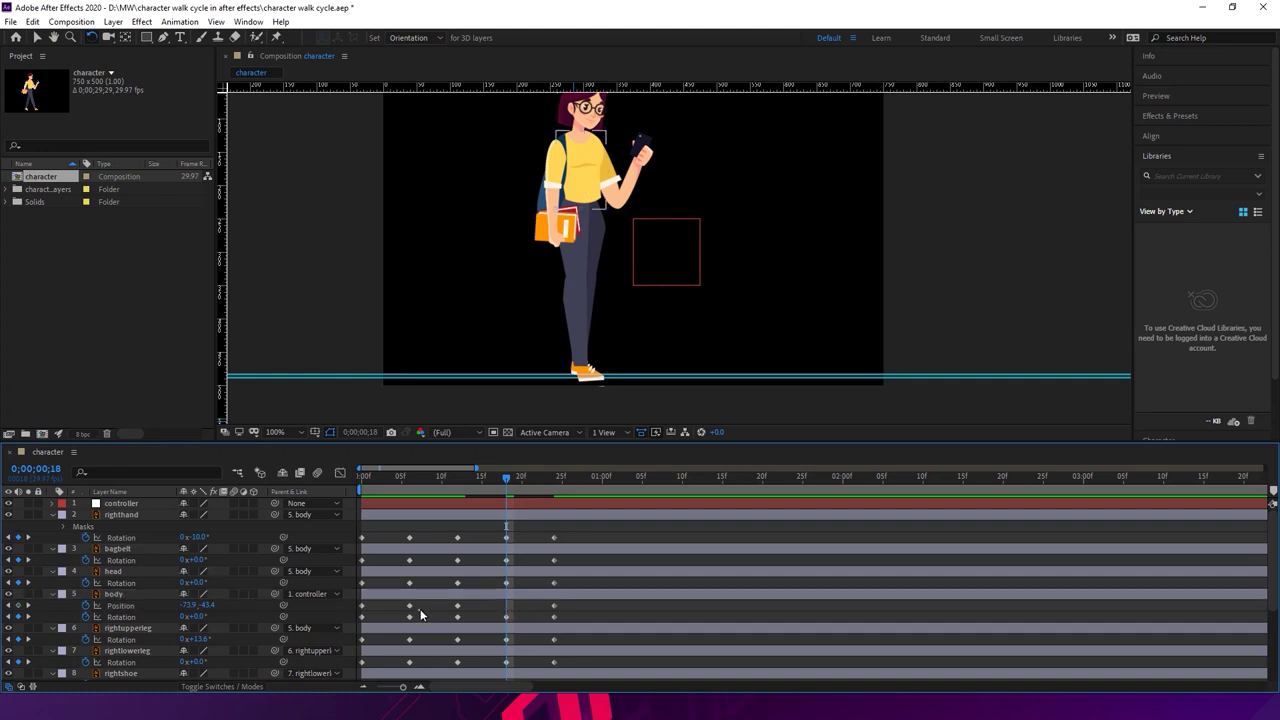
- Raise the body layer at 0;00;00;18 to a Position of -73.9, -51.4
left_click(409, 607)
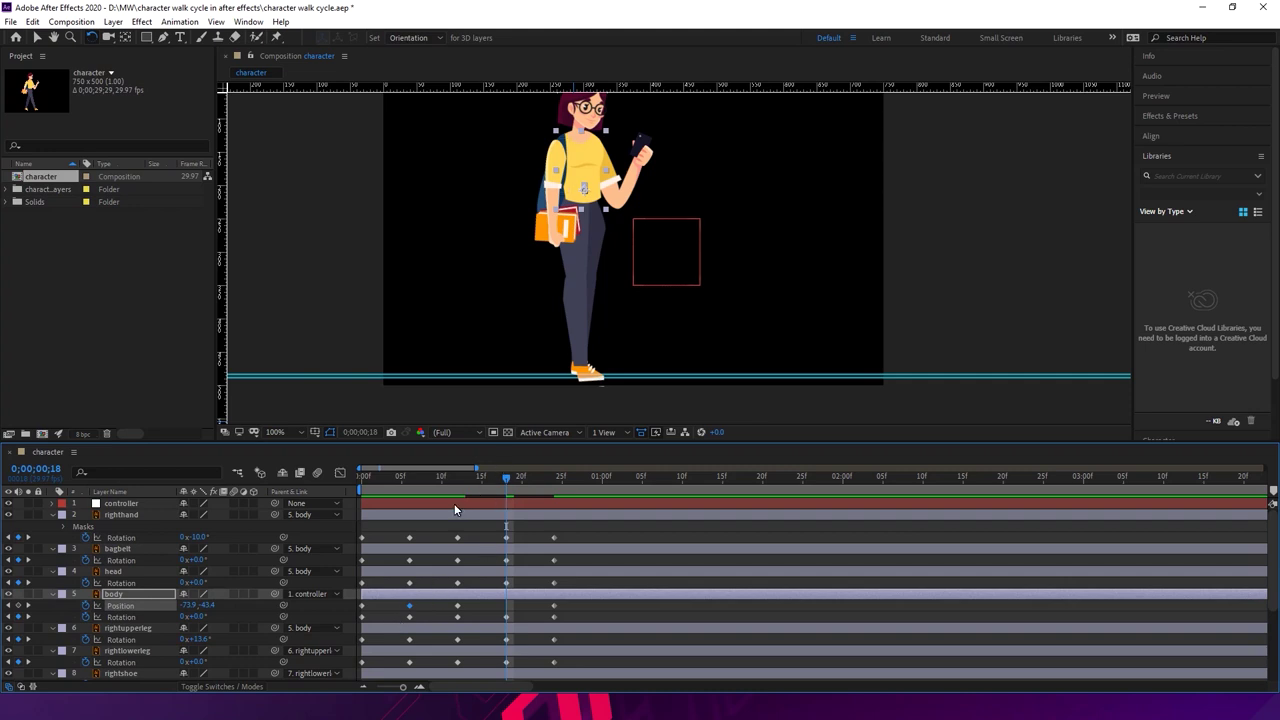
key("Up")
key("Up")
key("Up")
key("Up")
key("Up")
key("Up")
key("Up")
key("Up")
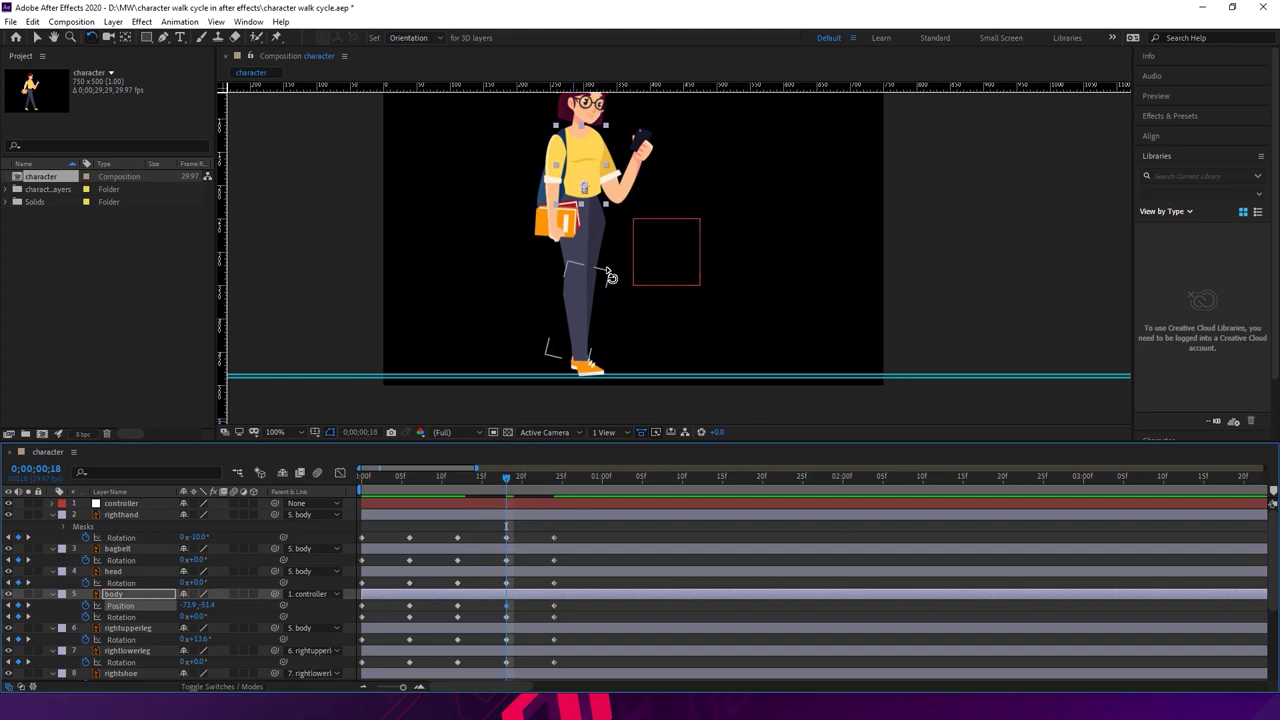
- Bend the right leg at 0;00;00;18, rotating rightupperleg to about 0.6° and rightlowerleg to about 43°
left_click(580, 270)
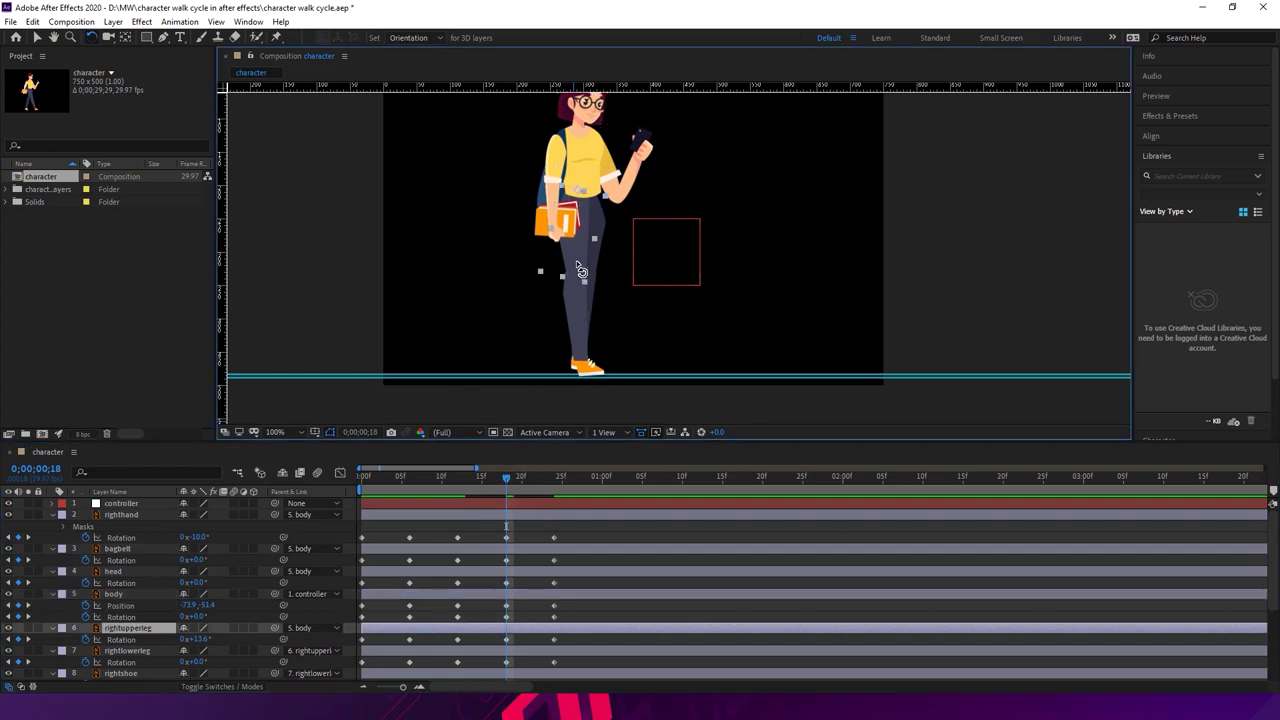
left_click_drag(583, 279, 591, 281)
left_click_drag(598, 330, 558, 340)
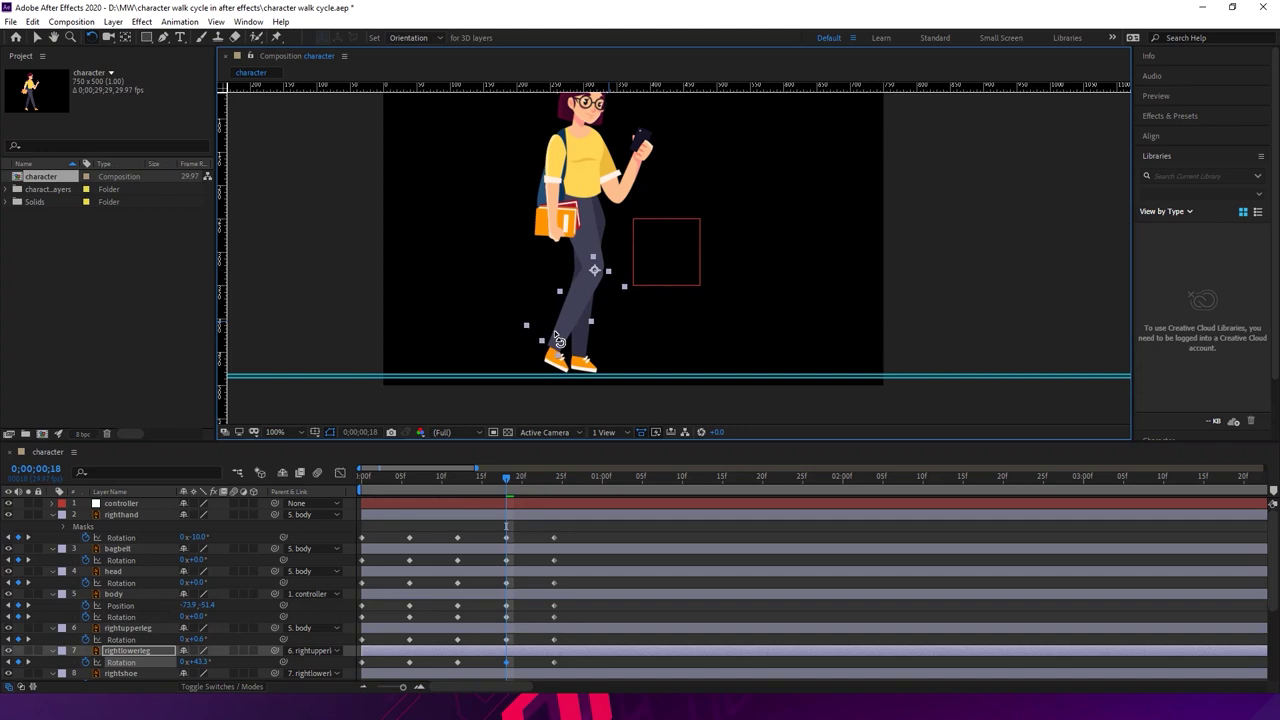
left_click_drag(558, 341, 558, 341)
- Preview the walk cycle and slightly adjust the rotation of the front foot's shoe at 0;00;00;12
left_click_drag(510, 480, 562, 489)
key("space")
left_click_drag(410, 478, 462, 507)
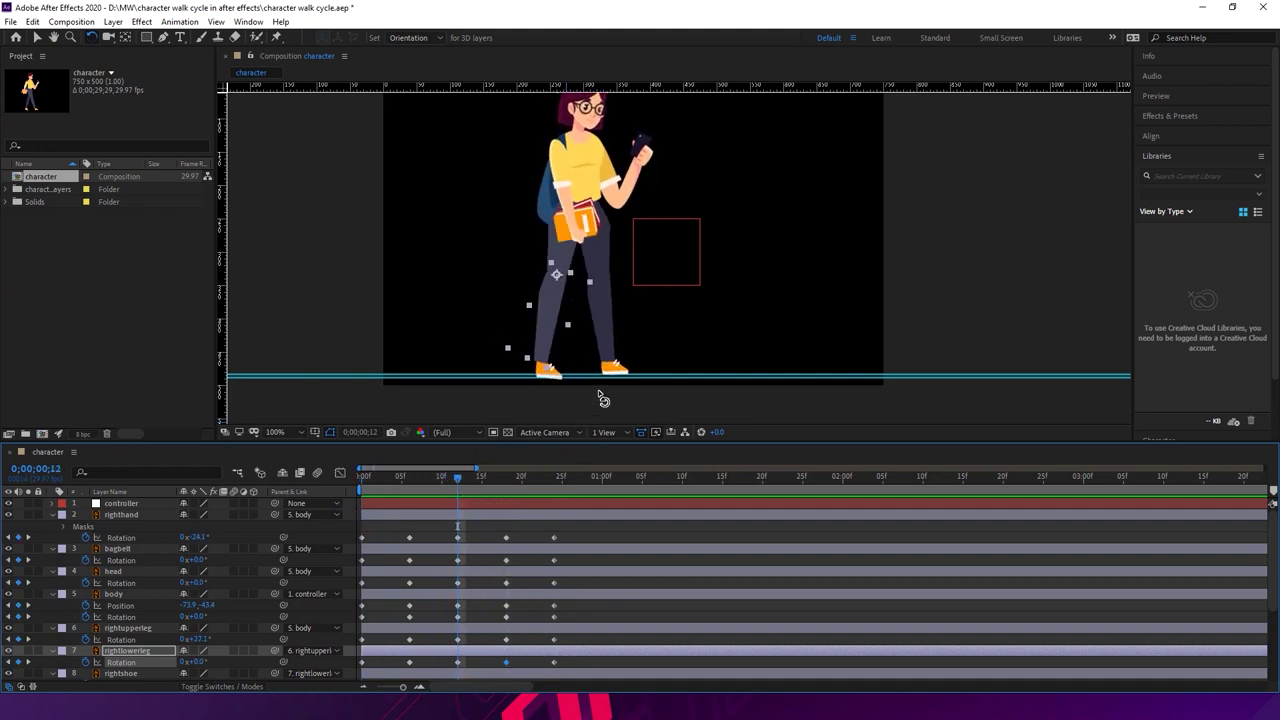
left_click_drag(629, 386, 632, 382)
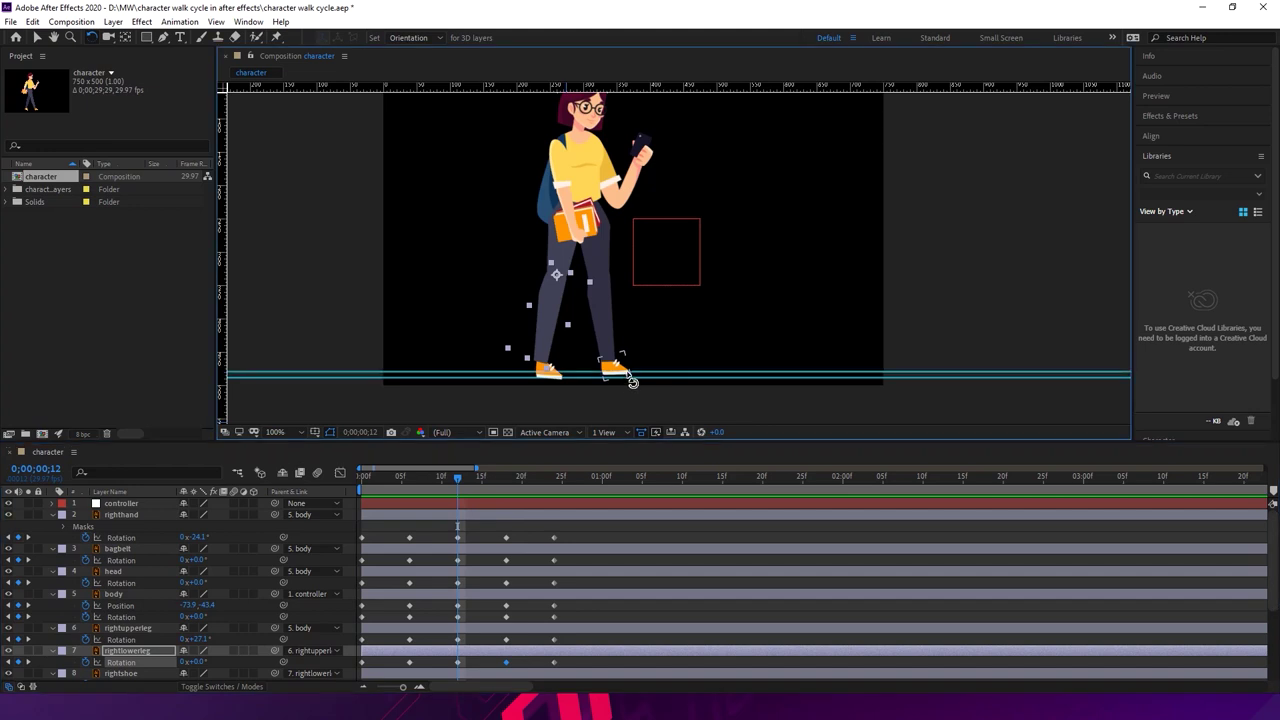
left_click(632, 374)
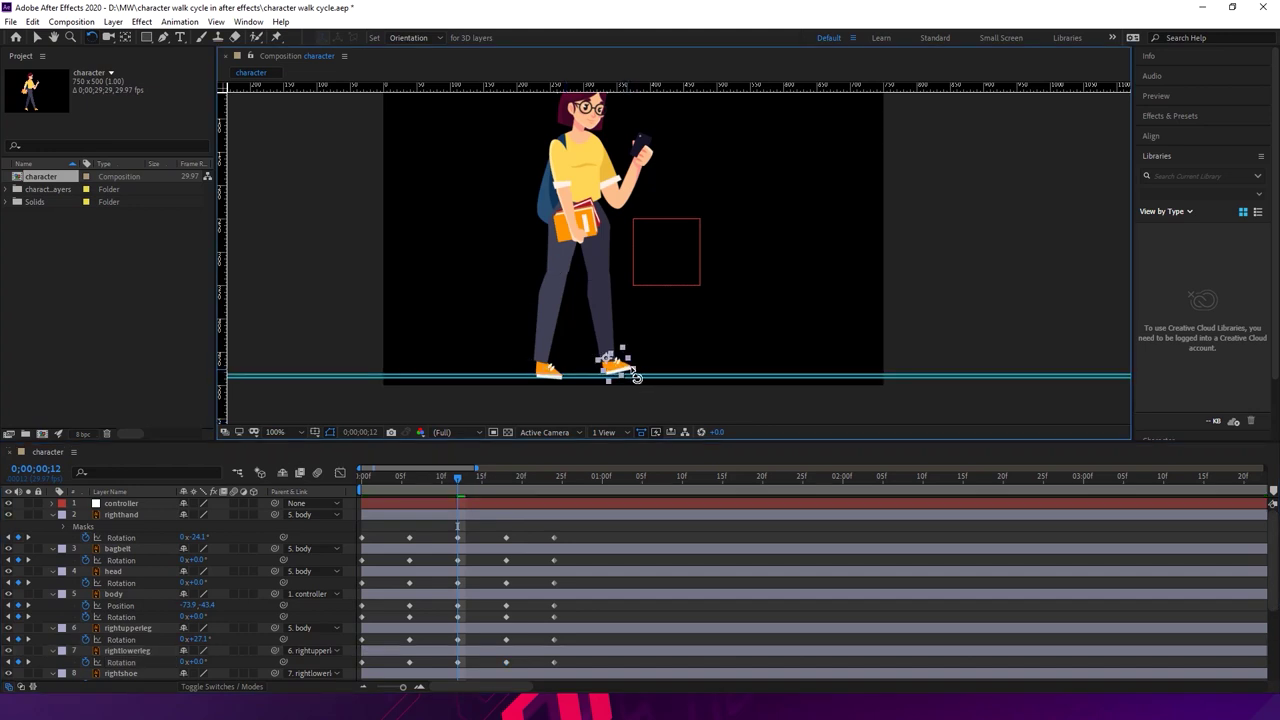
left_click_drag(458, 478, 505, 477)
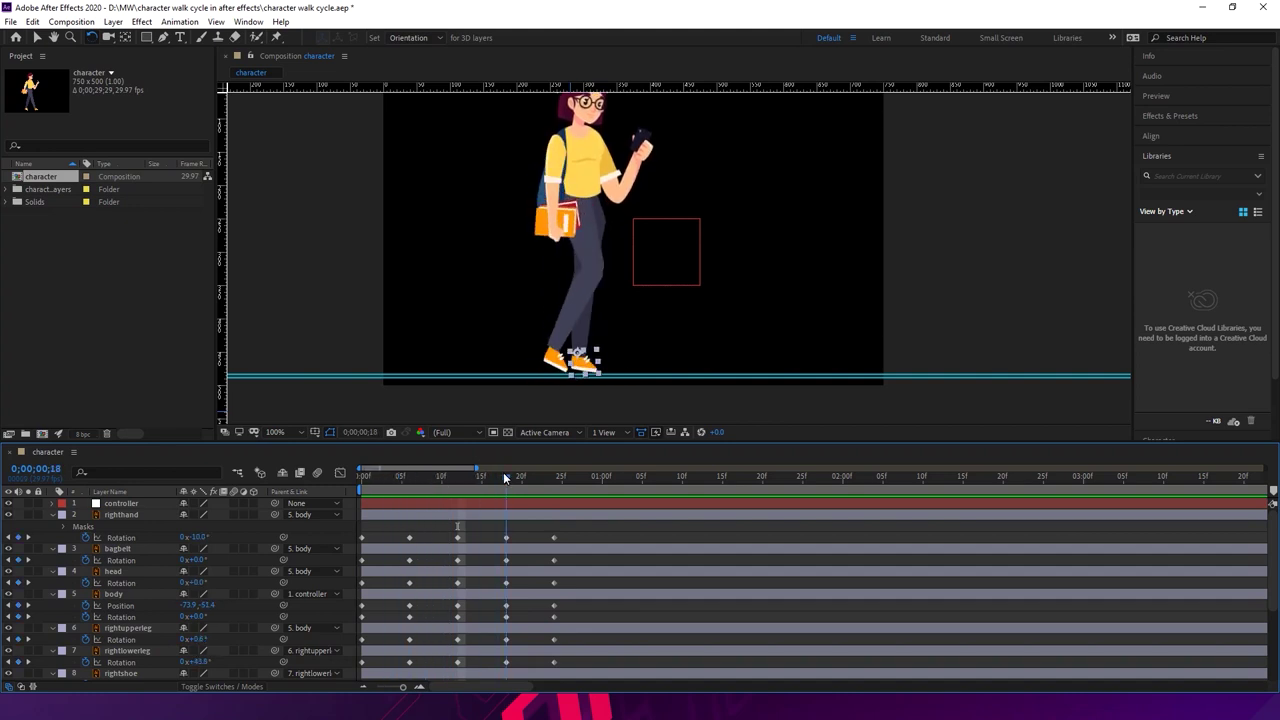
- Try rotating the lefthand layer freehand to about 9.1° at 0;00;00;18
left_click(639, 195)
left_click_drag(639, 195, 631, 205)
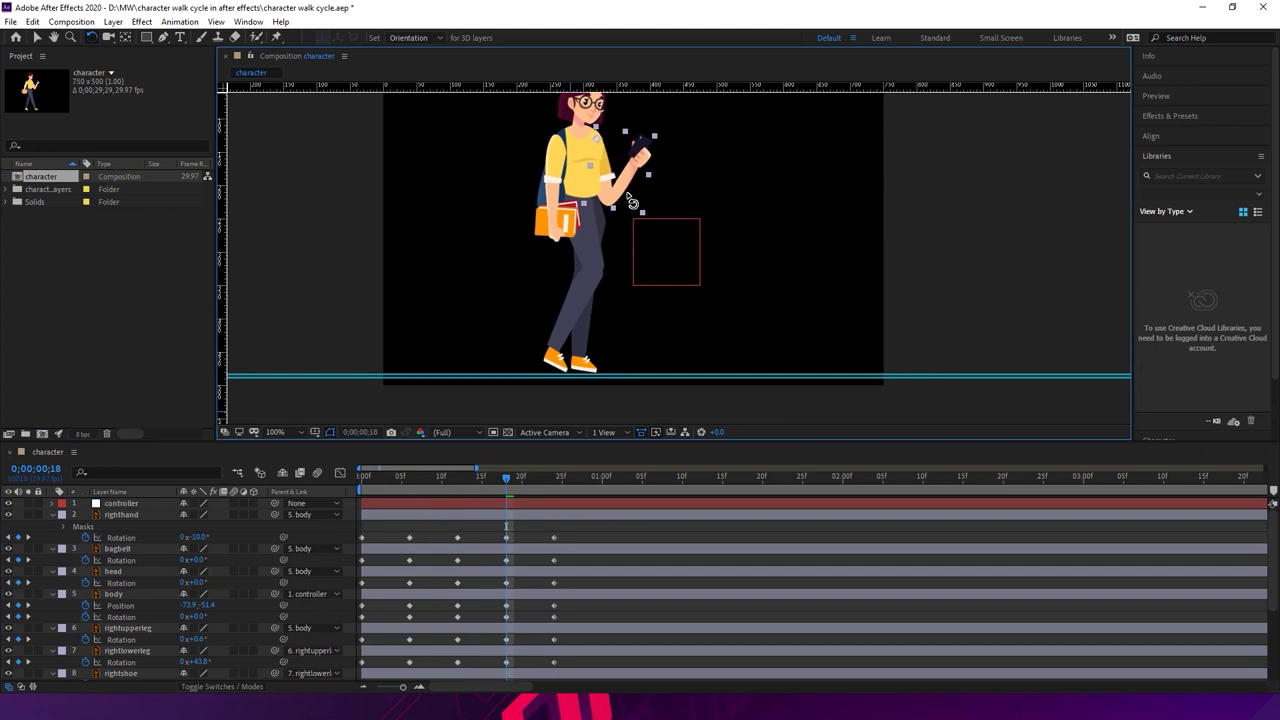
scroll(1270, 590, "down", 4)
scroll(1270, 590, "down", 2)
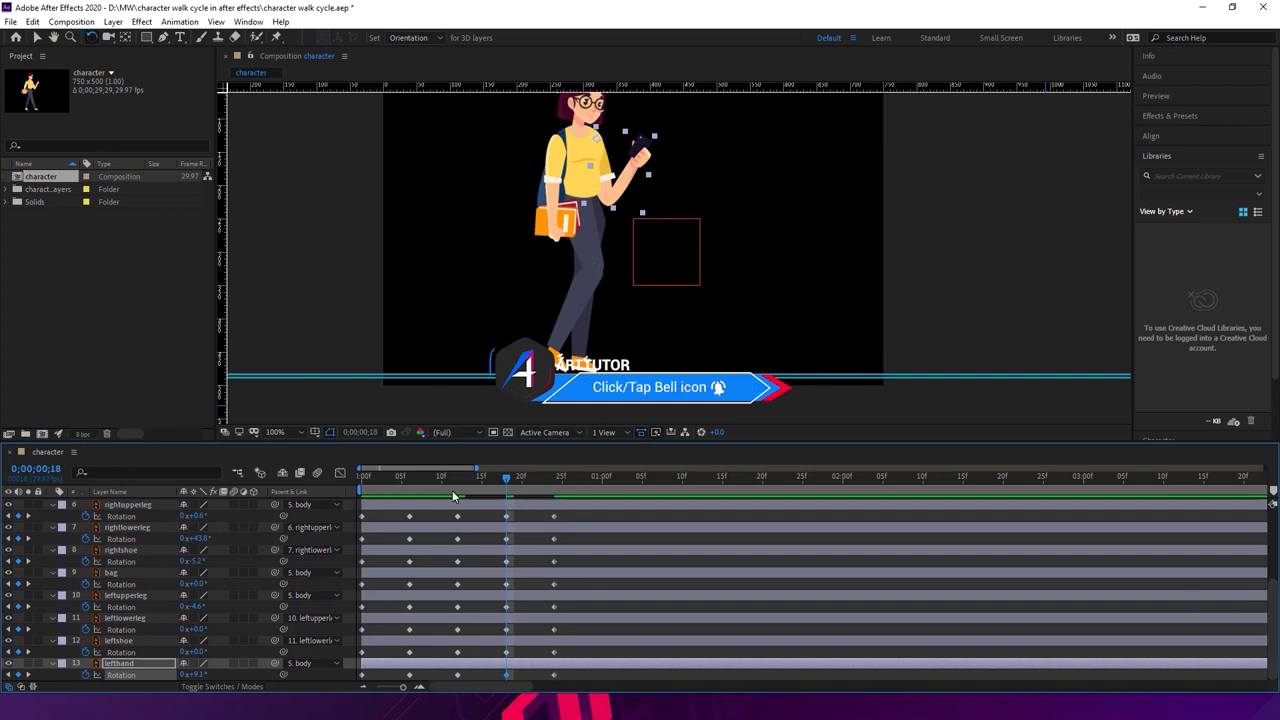
key("Return")
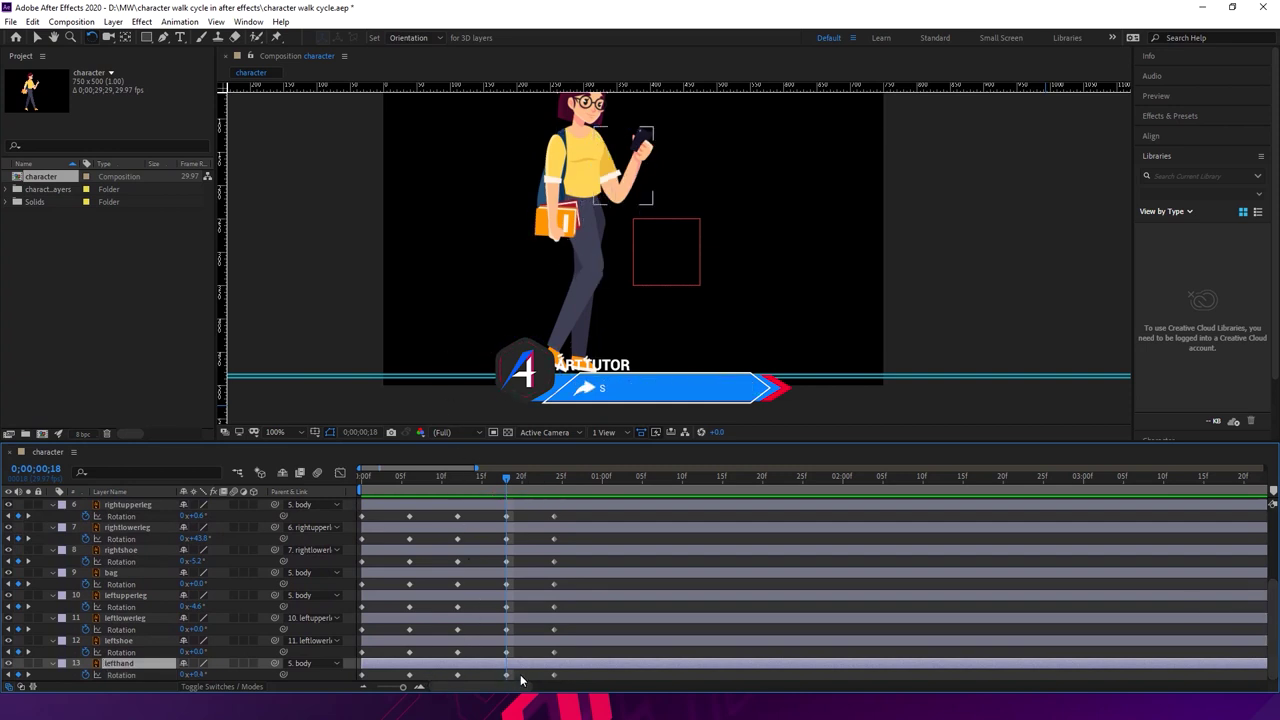
- Replace the lefthand layer's Rotation keyframe at 0;00;00;18 with a copy of its frame 6 keyframe
left_click(506, 676)
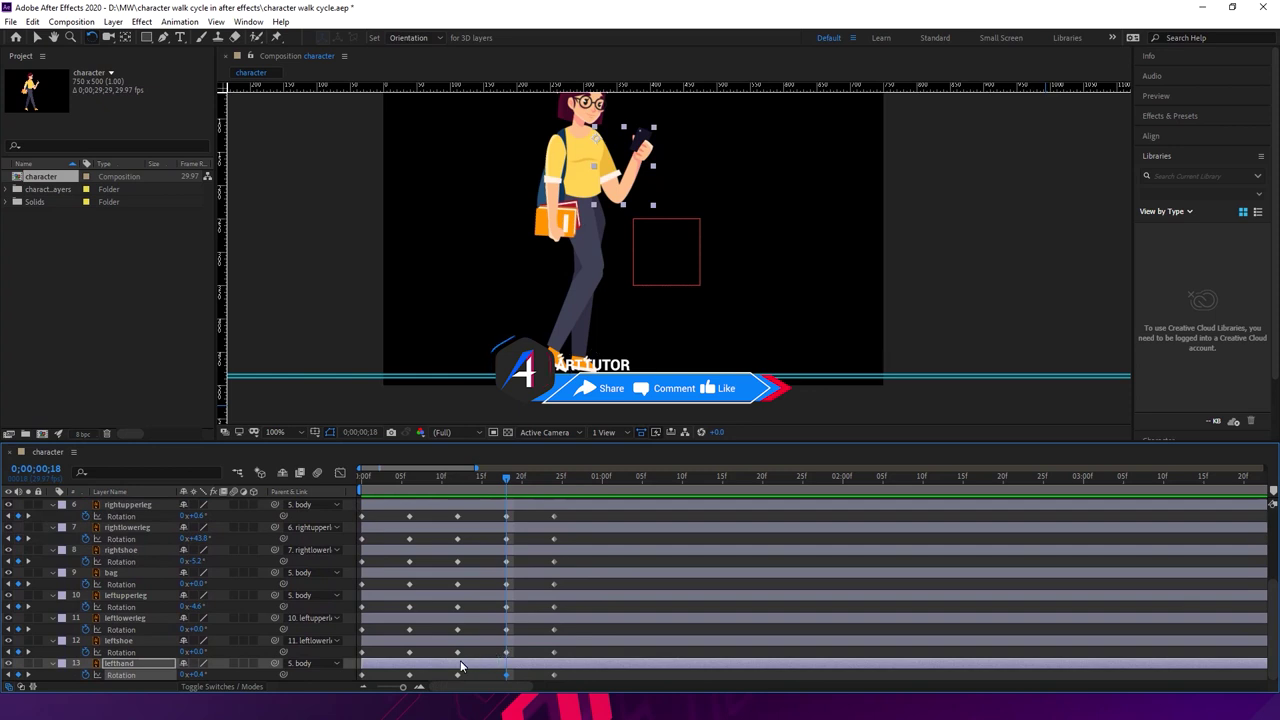
left_click(424, 684)
left_click(406, 670)
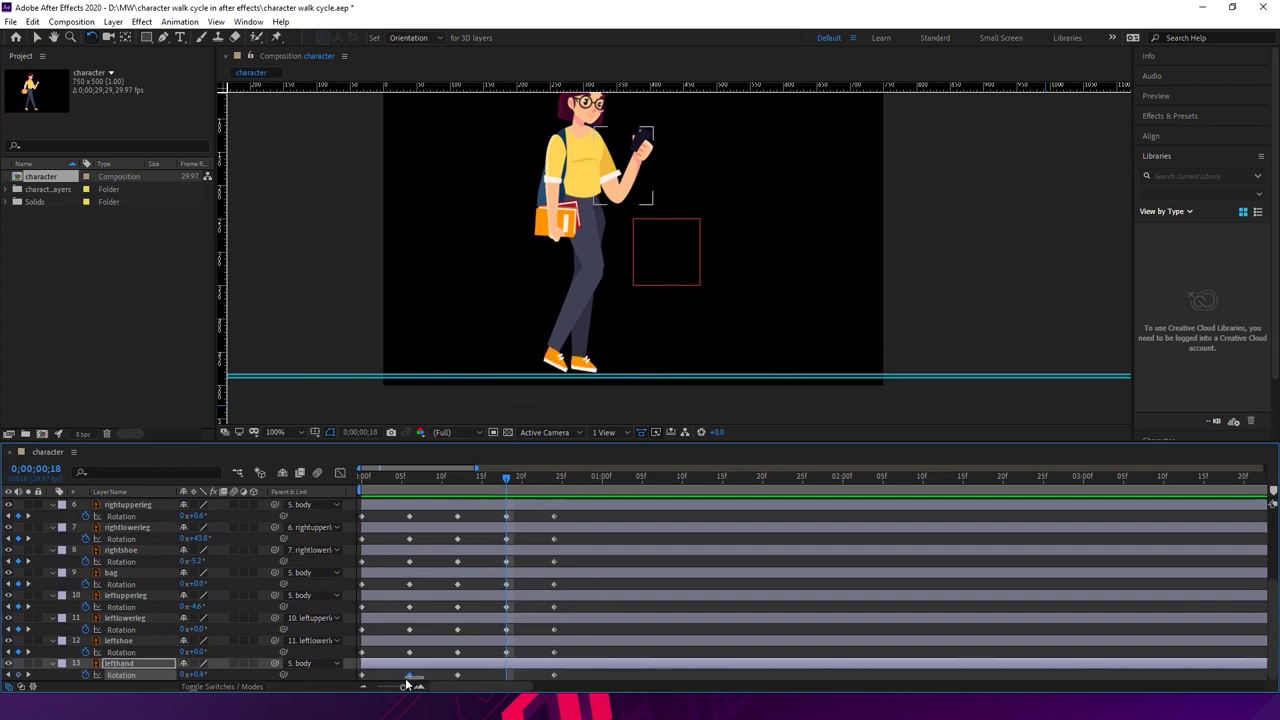
left_click(413, 676)
key("ctrl+v")
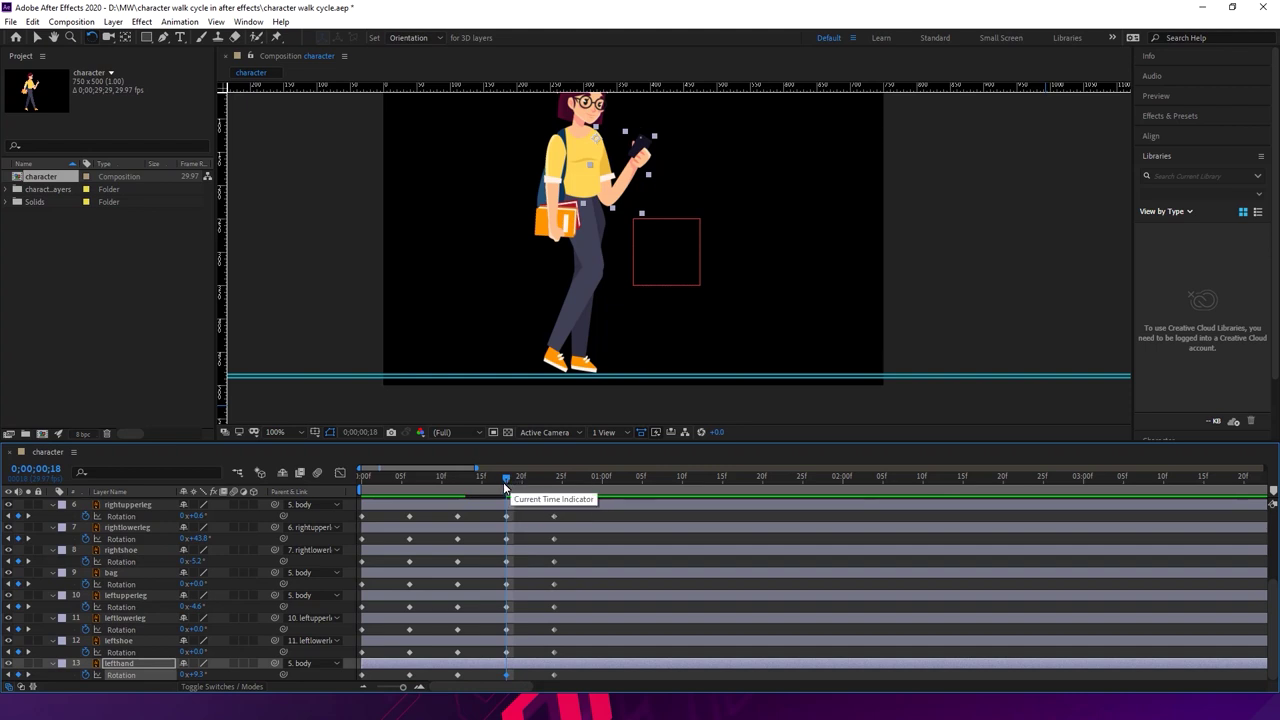
- End the work area at 0;00;00;24, trim the composition to it and play the loop
left_click_drag(505, 478, 558, 481)
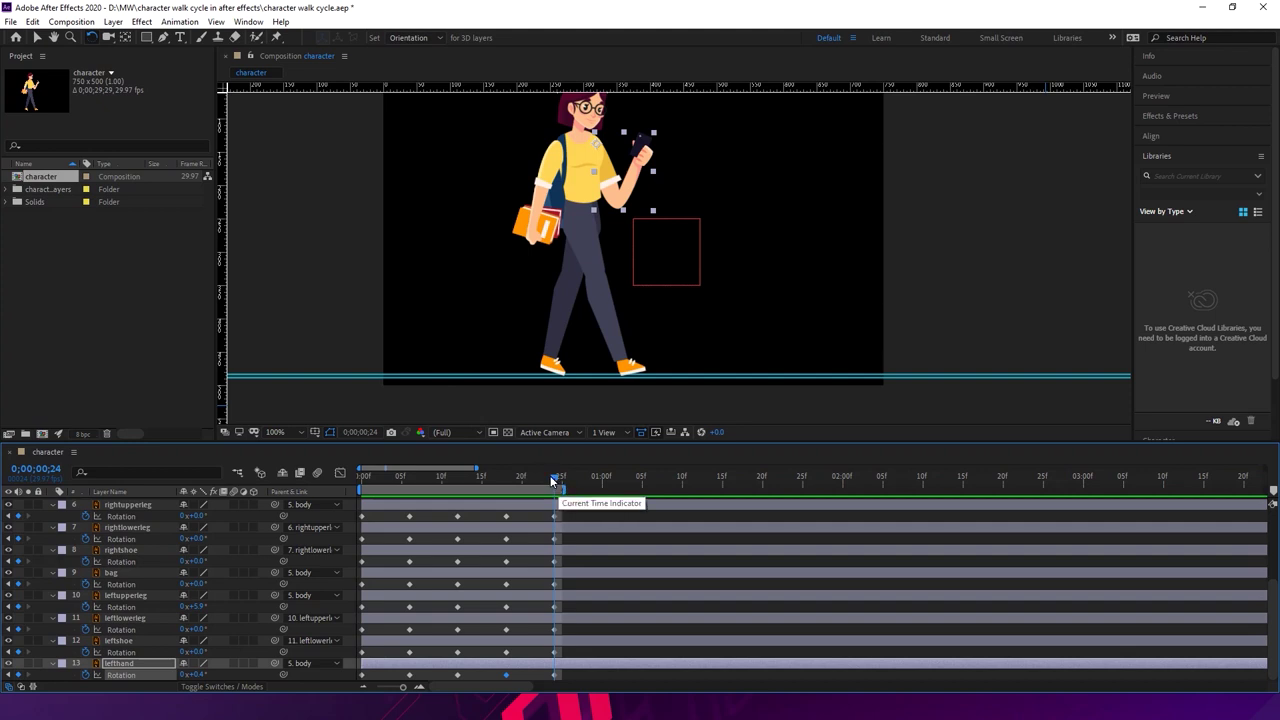
left_click(82, 22)
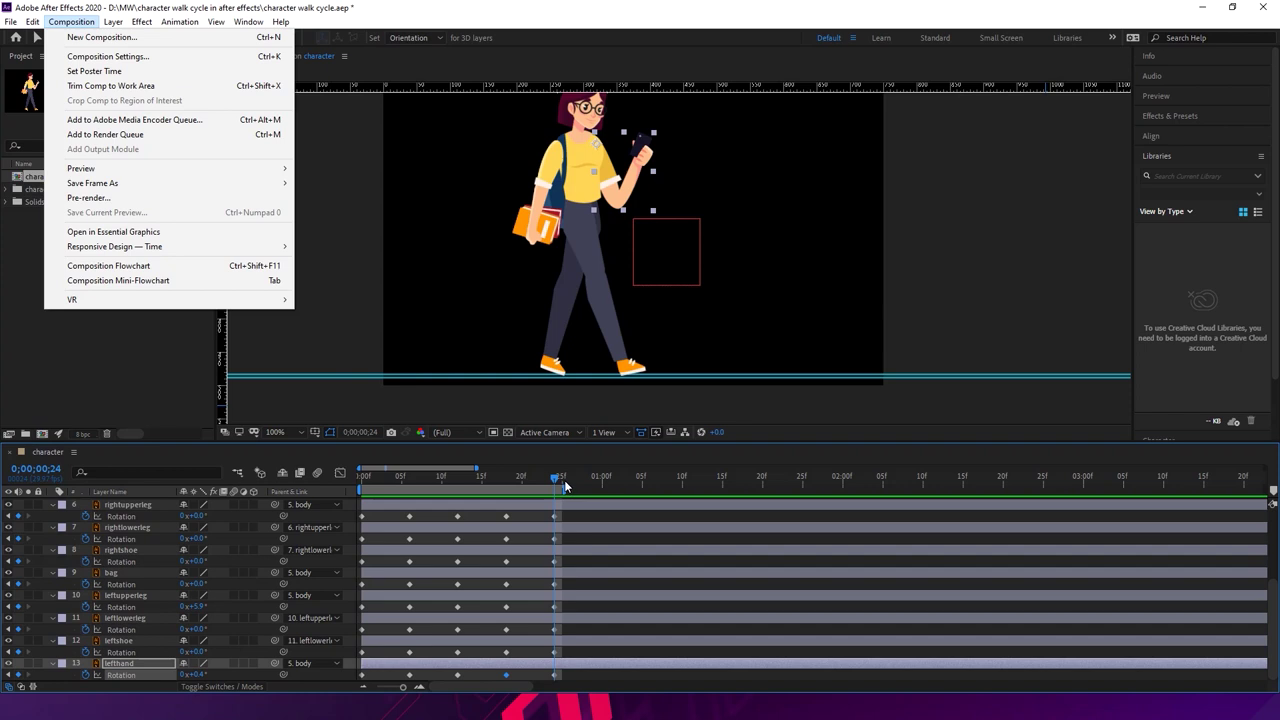
left_click(193, 87)
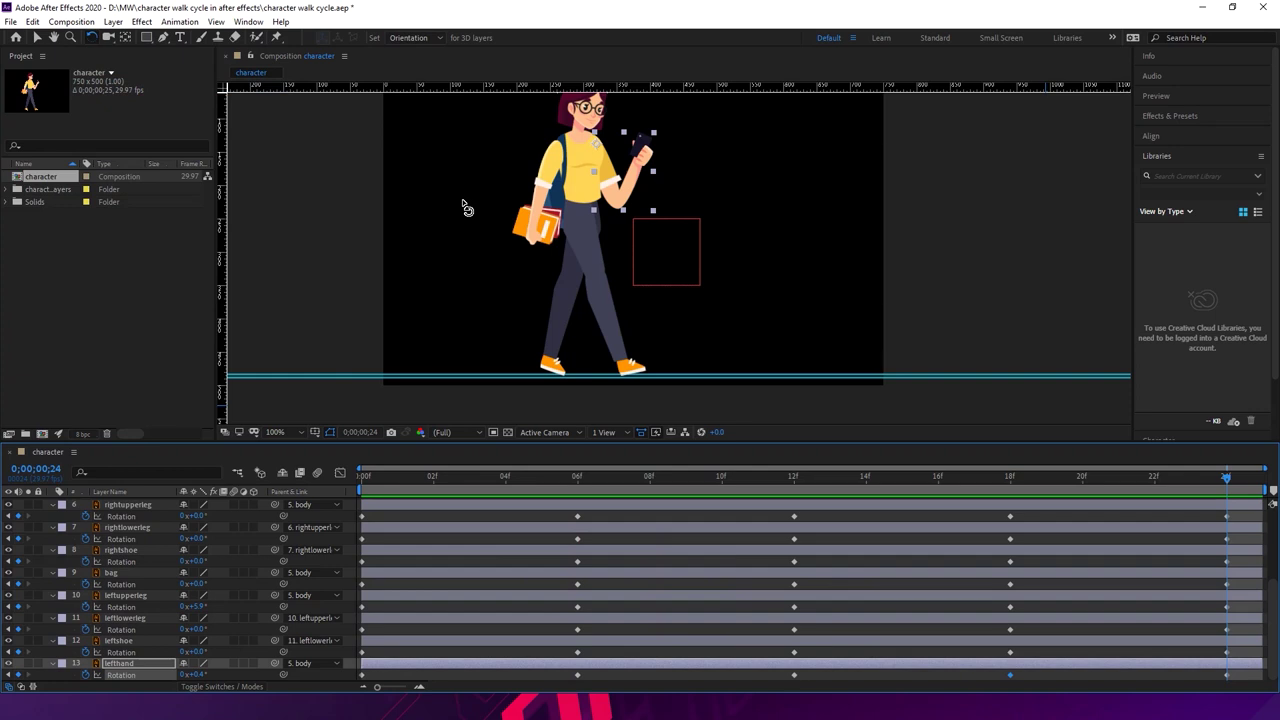
key("space")
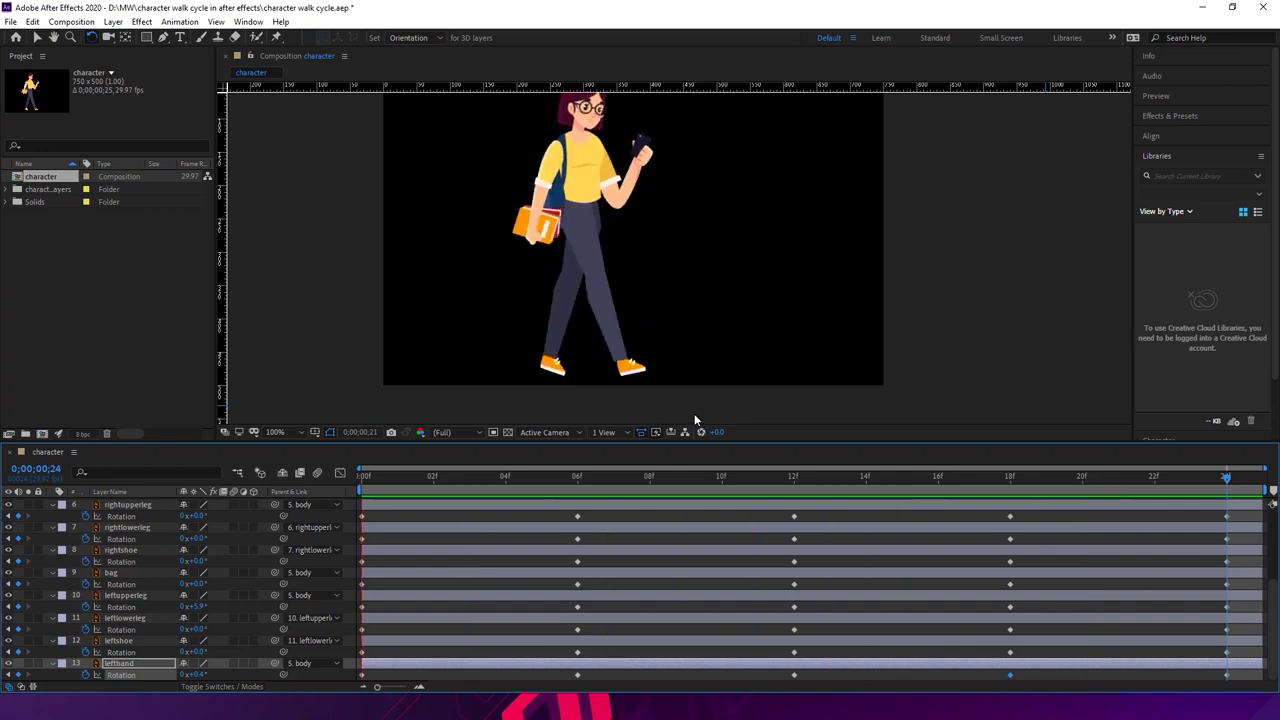
- Rotate the lefthand layer to about 1.6° at 0;00;00;06
left_click(600, 477)
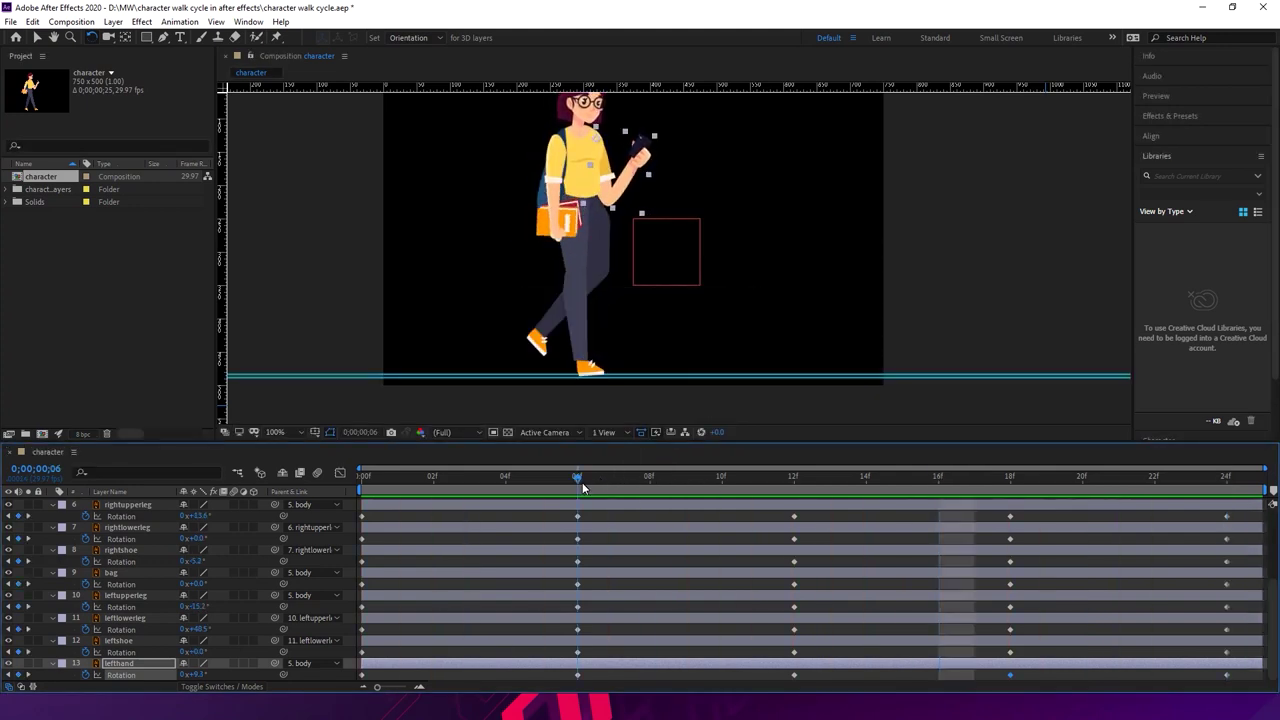
left_click_drag(634, 190, 636, 184)
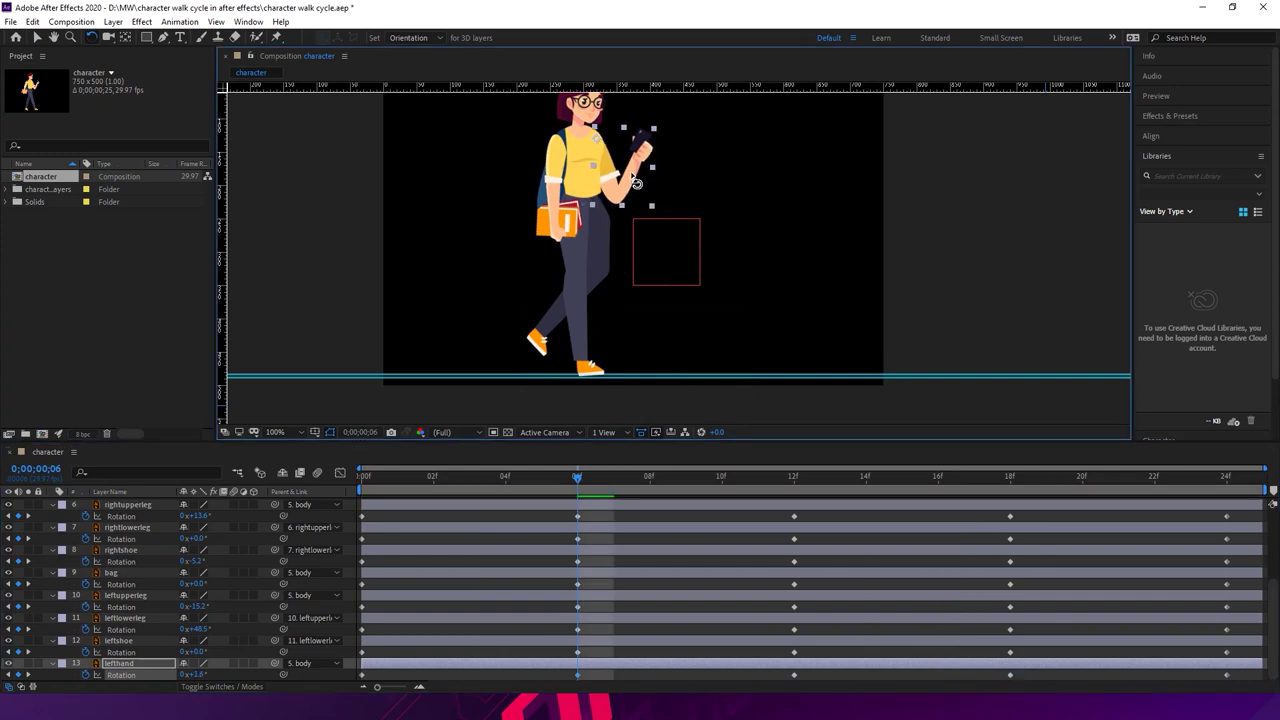
left_click(955, 683)
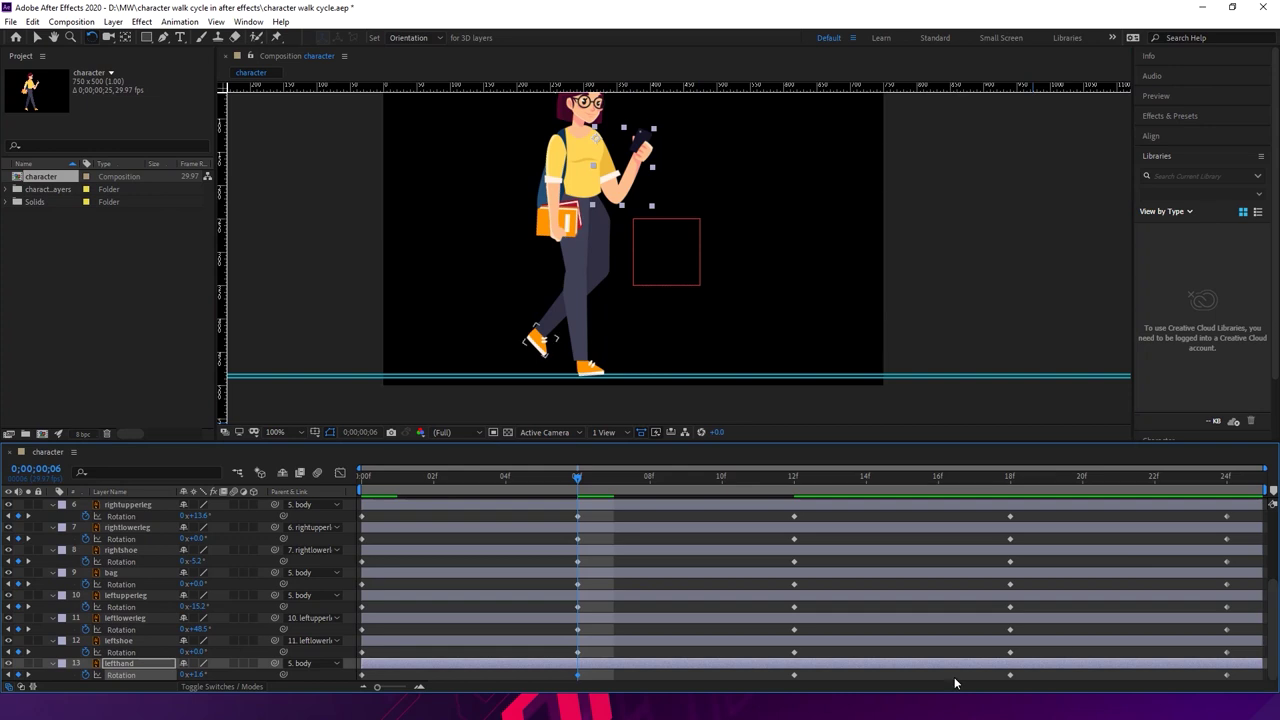
- Replace the lefthand layer's Rotation keyframe at 0;00;00;18 with a copy of the 1.6° keyframe at frame 6 and preview the loop
left_click(1008, 676)
left_click(1010, 478)
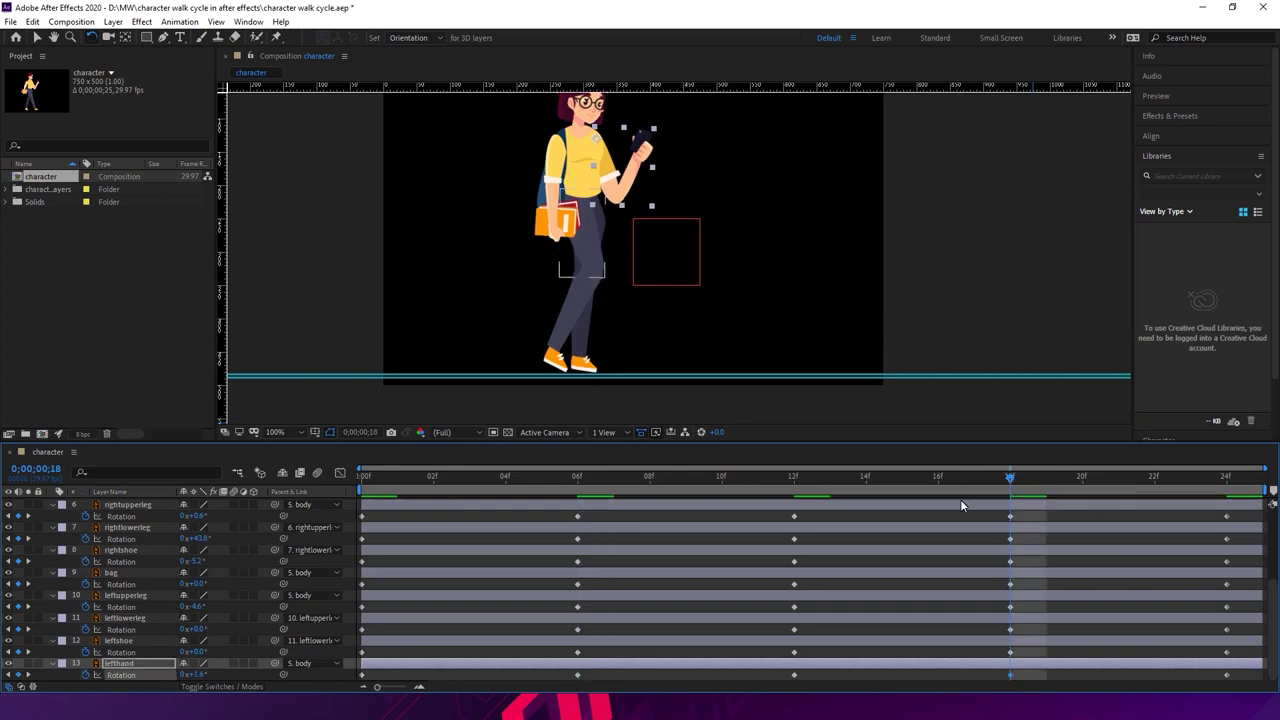
key("space")
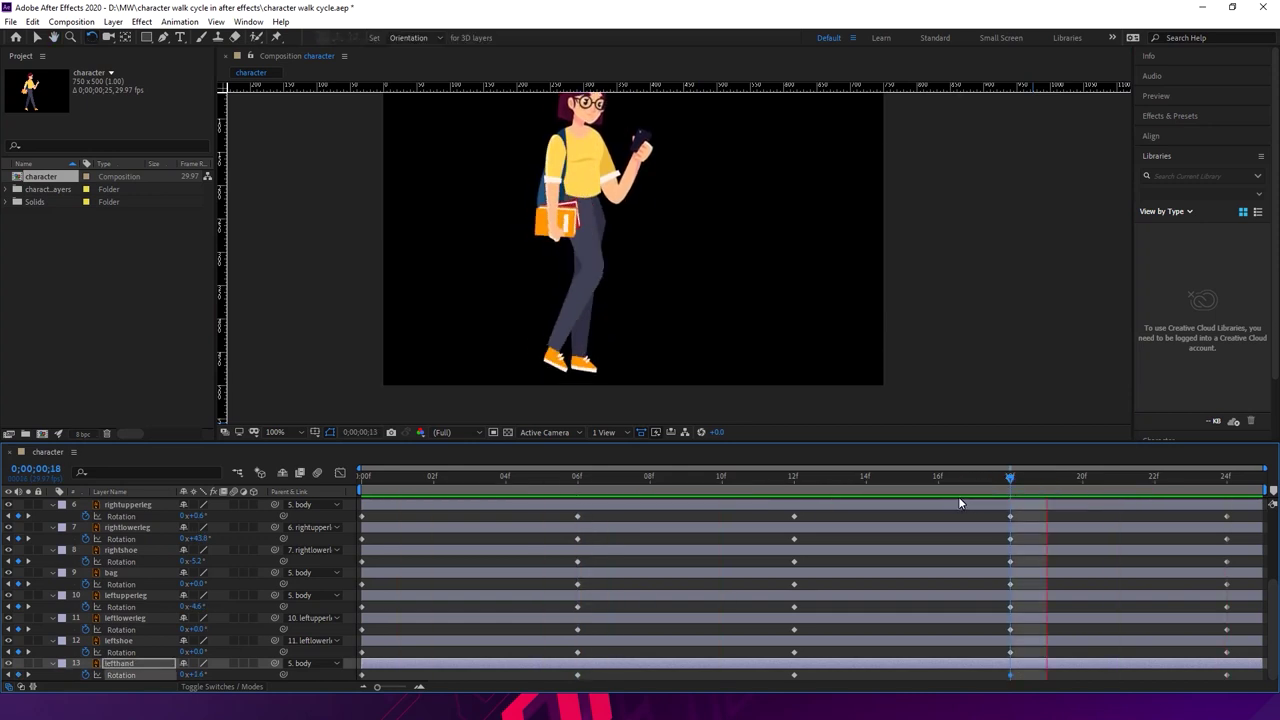
key("space")
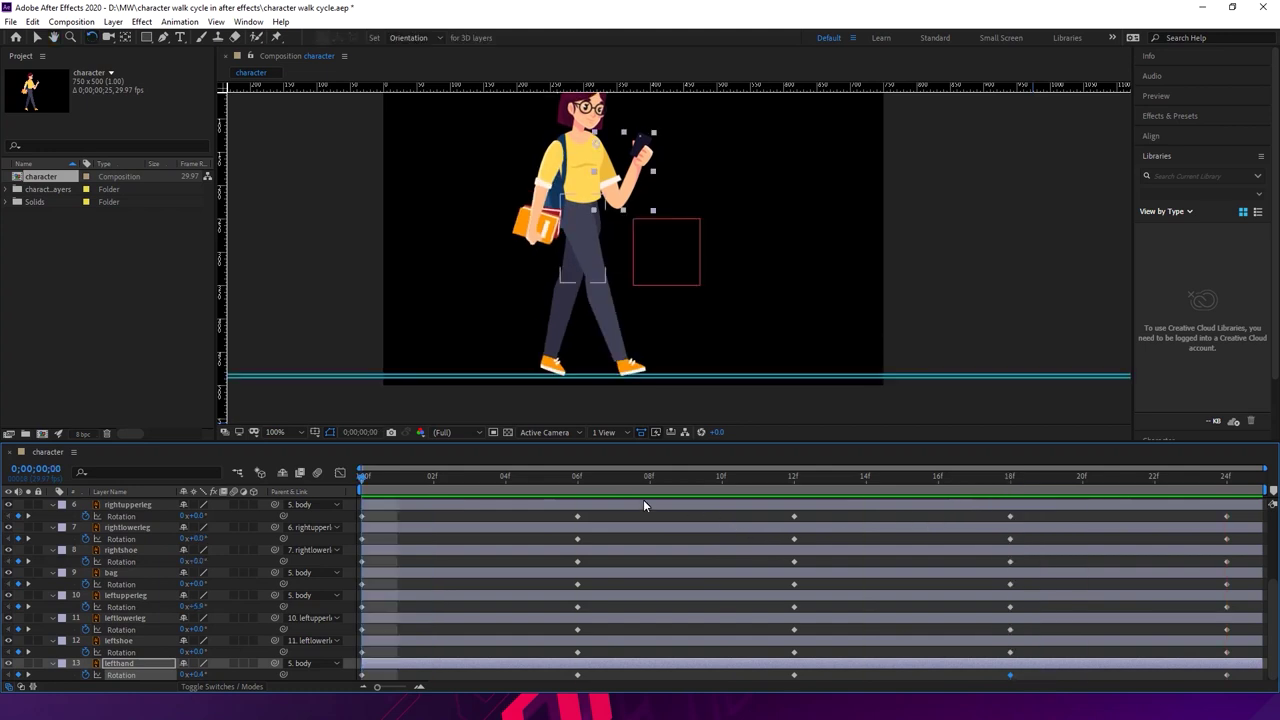
- Rotate the lefthand layer to about 6.3° at 0;00;00;06, copy that keyframe over the one at 0;00;00;18 and play the loop
left_click(577, 477)
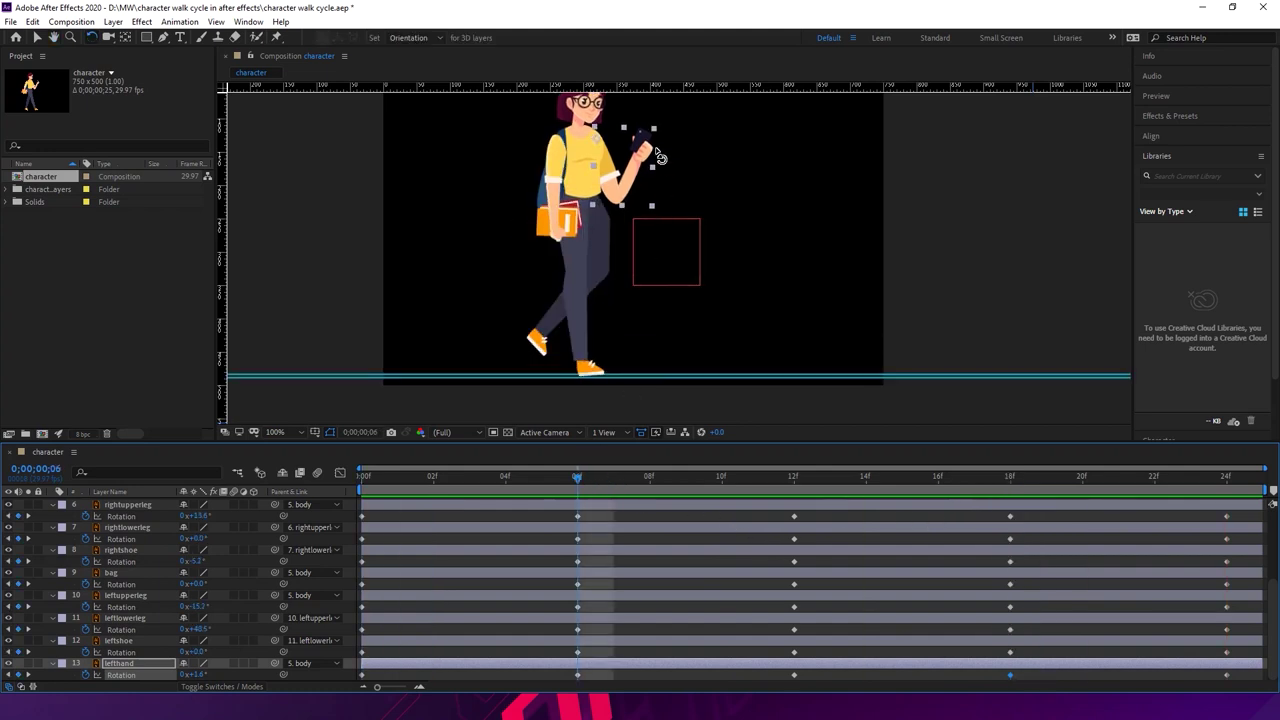
left_click_drag(649, 161, 652, 166)
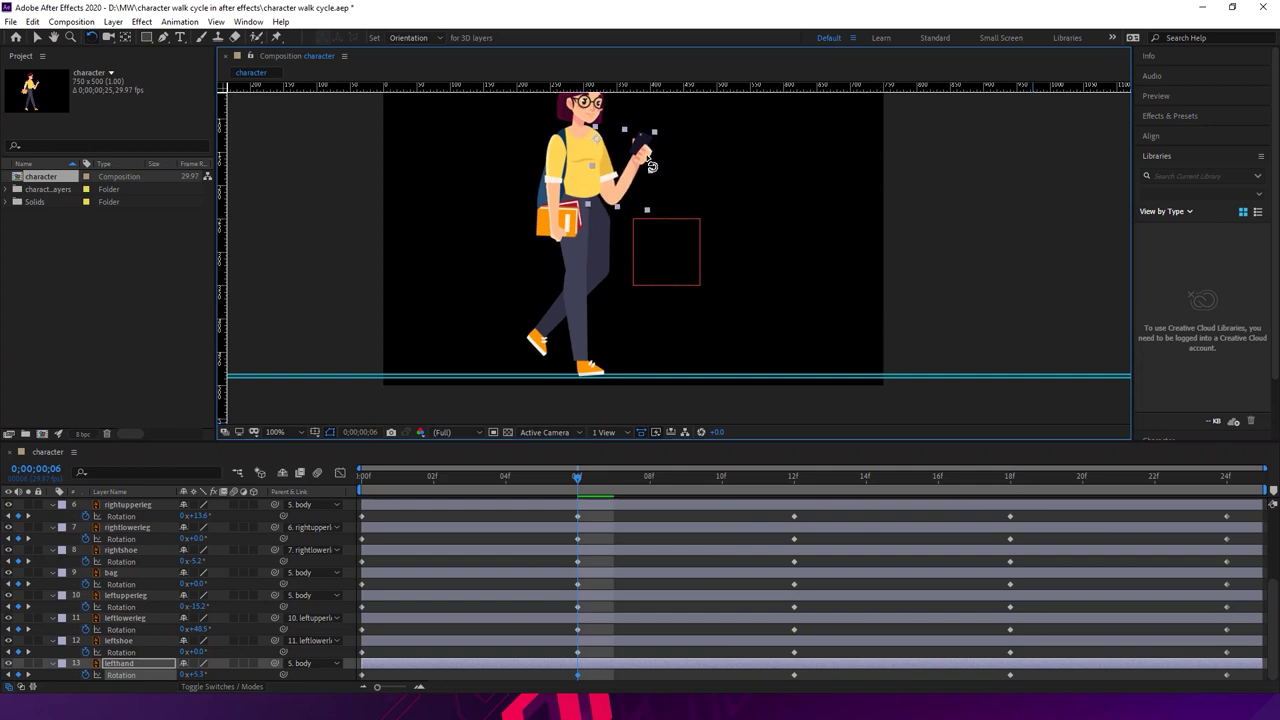
left_click(1010, 675)
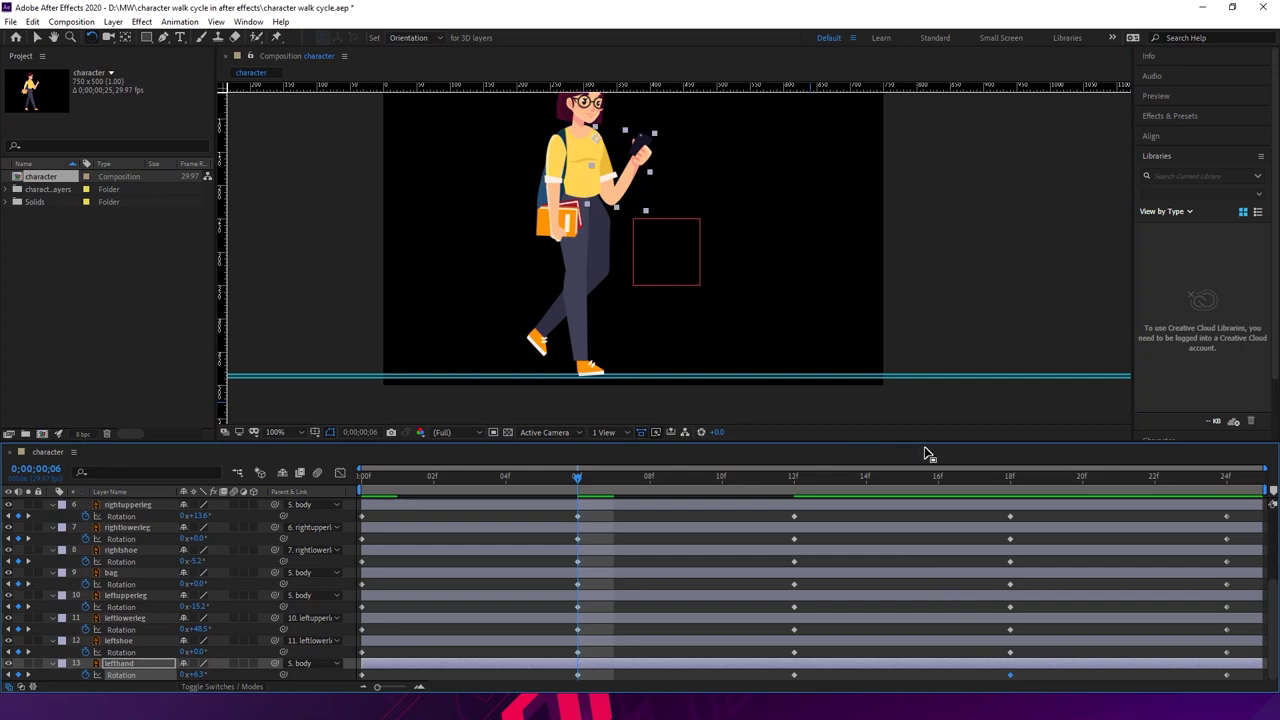
left_click(1012, 479)
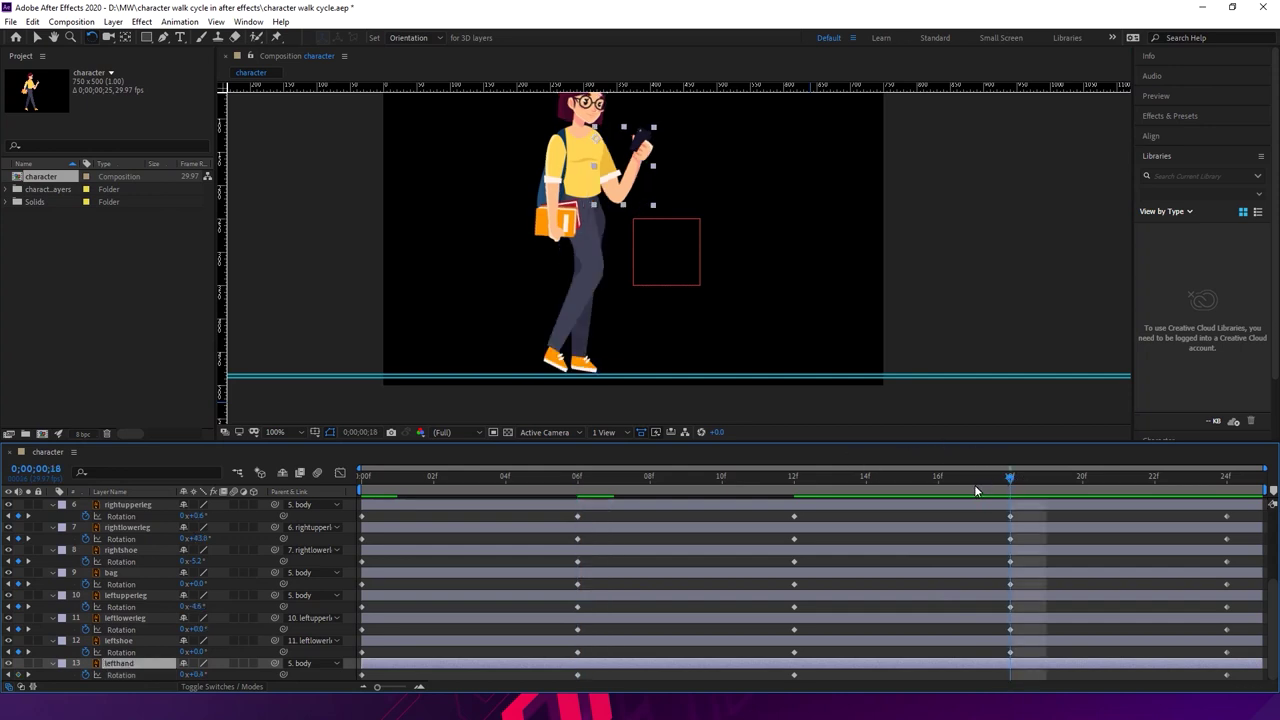
key("space")
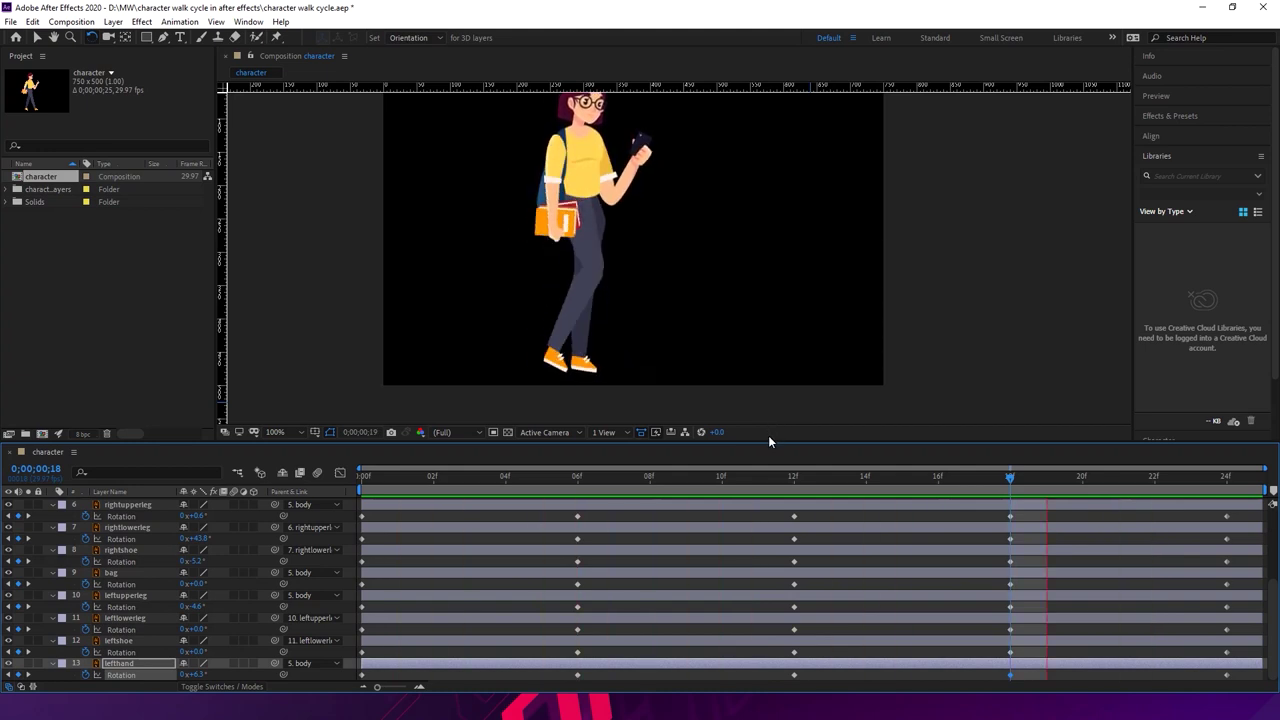
- Try applying Easy Ease to all keyframes of the character's layers
left_click(672, 475)
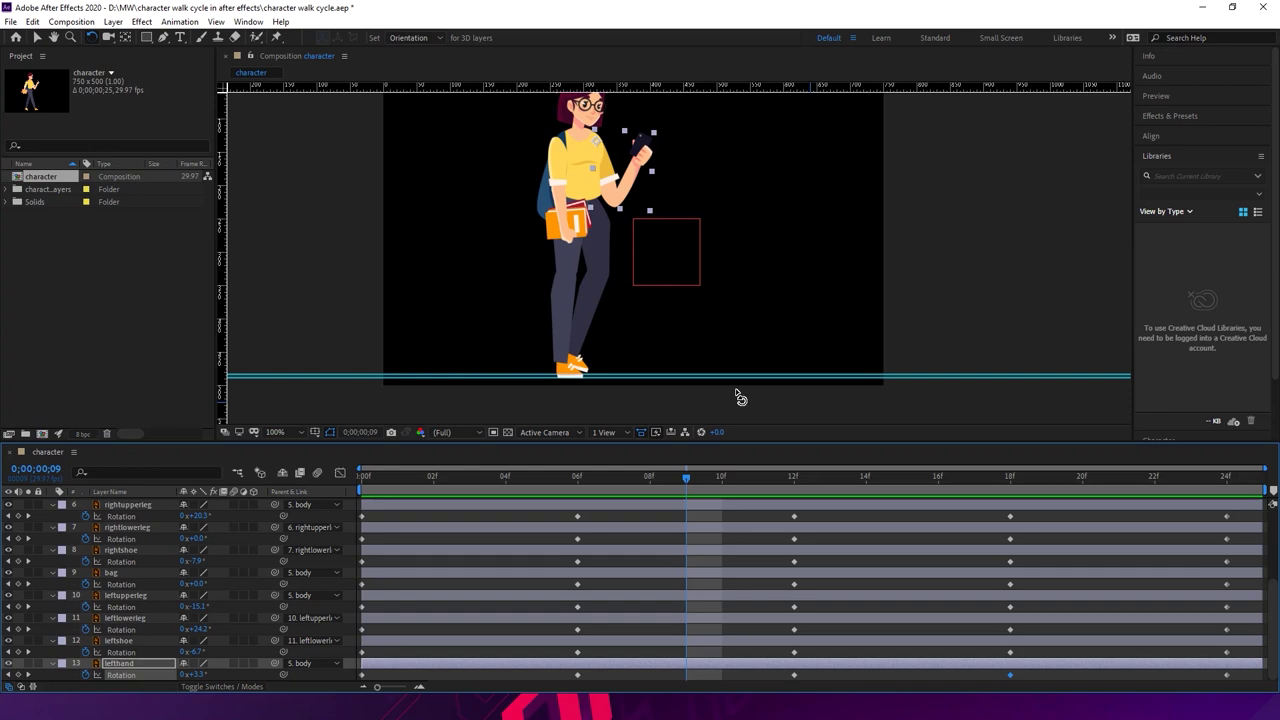
key("comma")
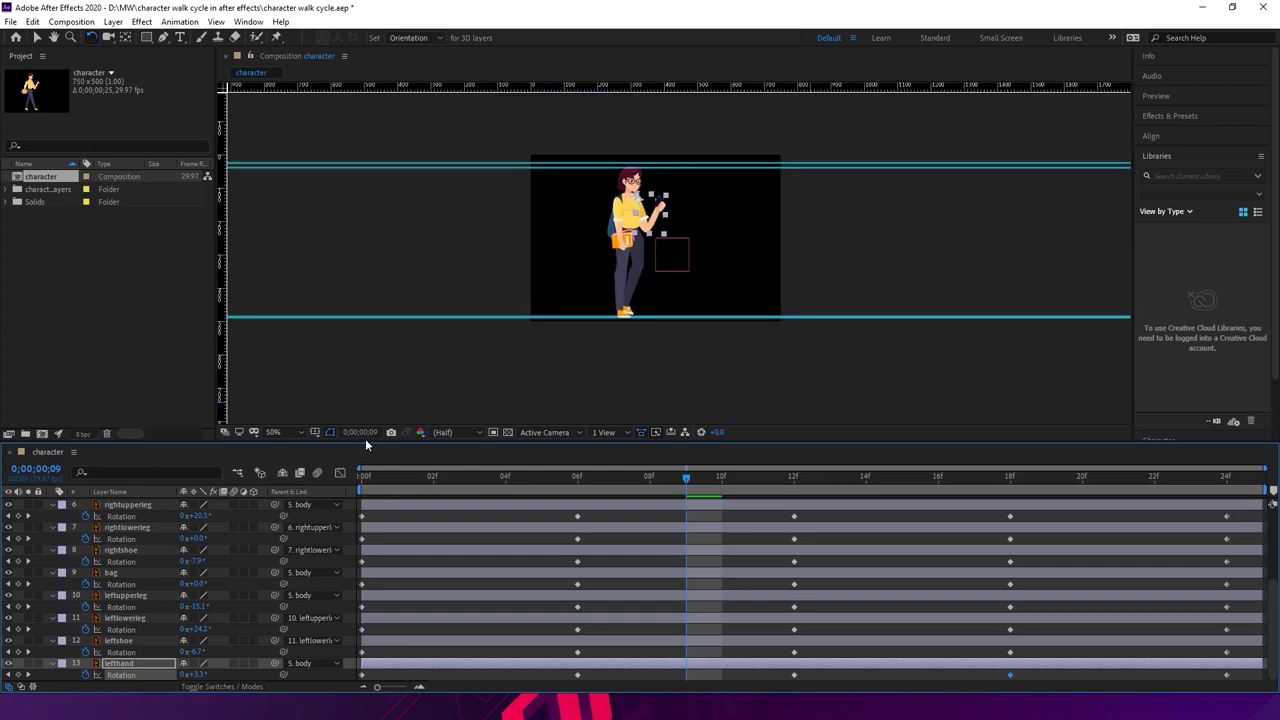
left_click_drag(363, 444, 369, 292)
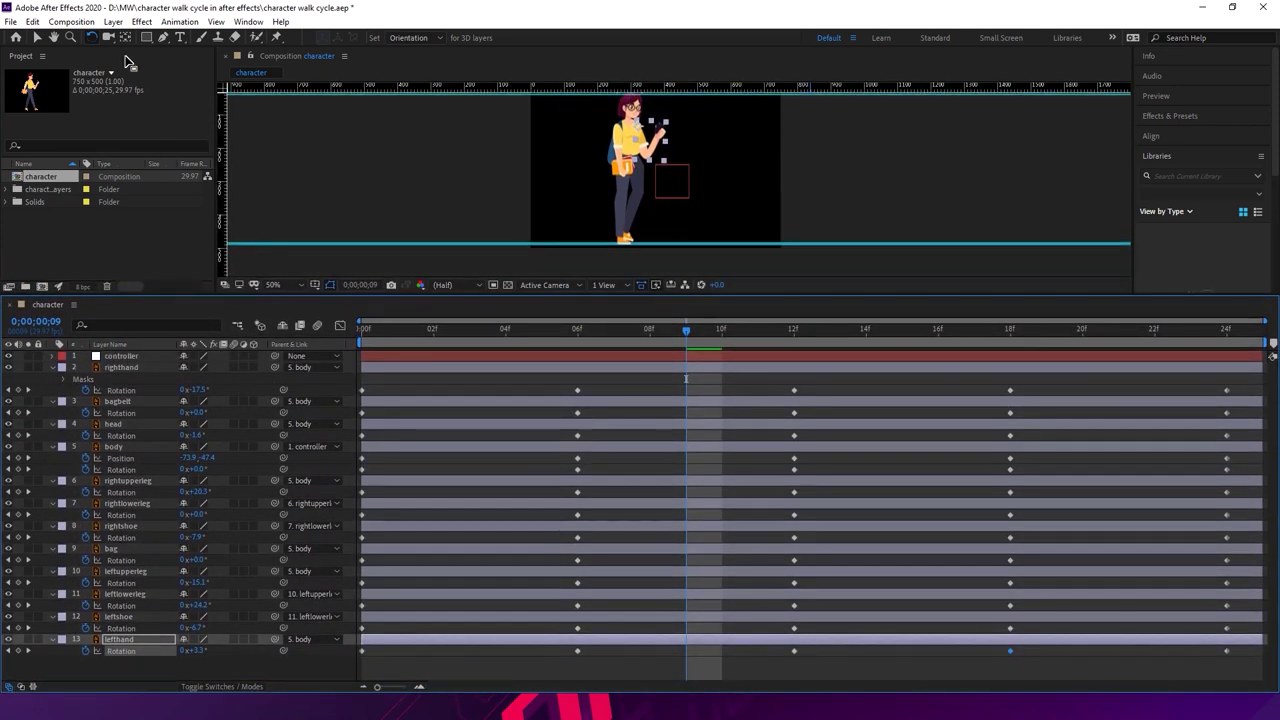
left_click(37, 37)
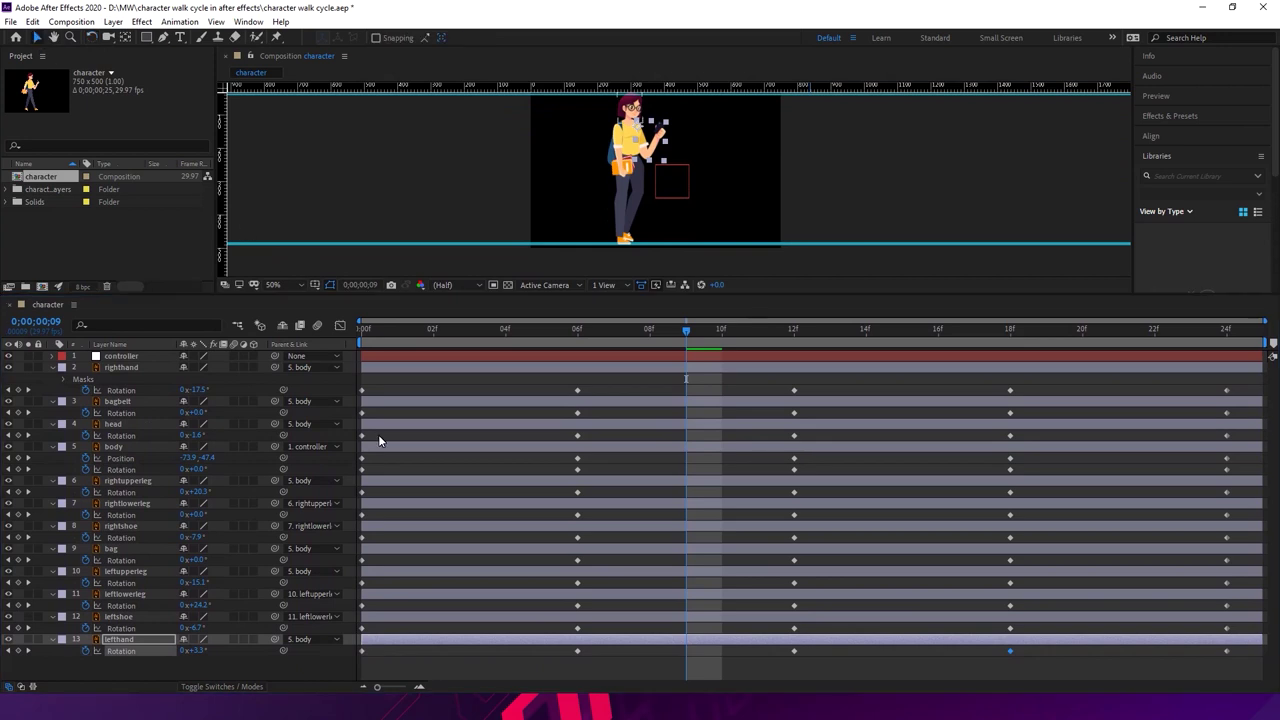
left_click(368, 664)
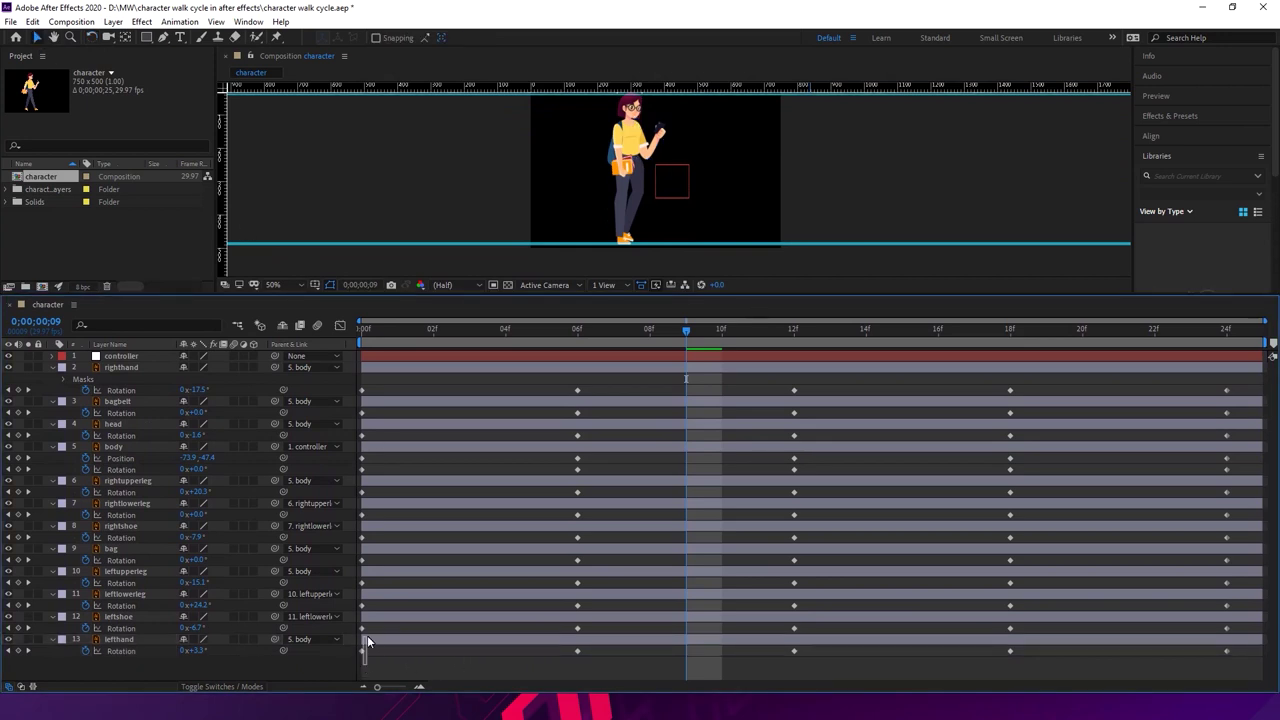
left_click_drag(394, 582, 1252, 392)
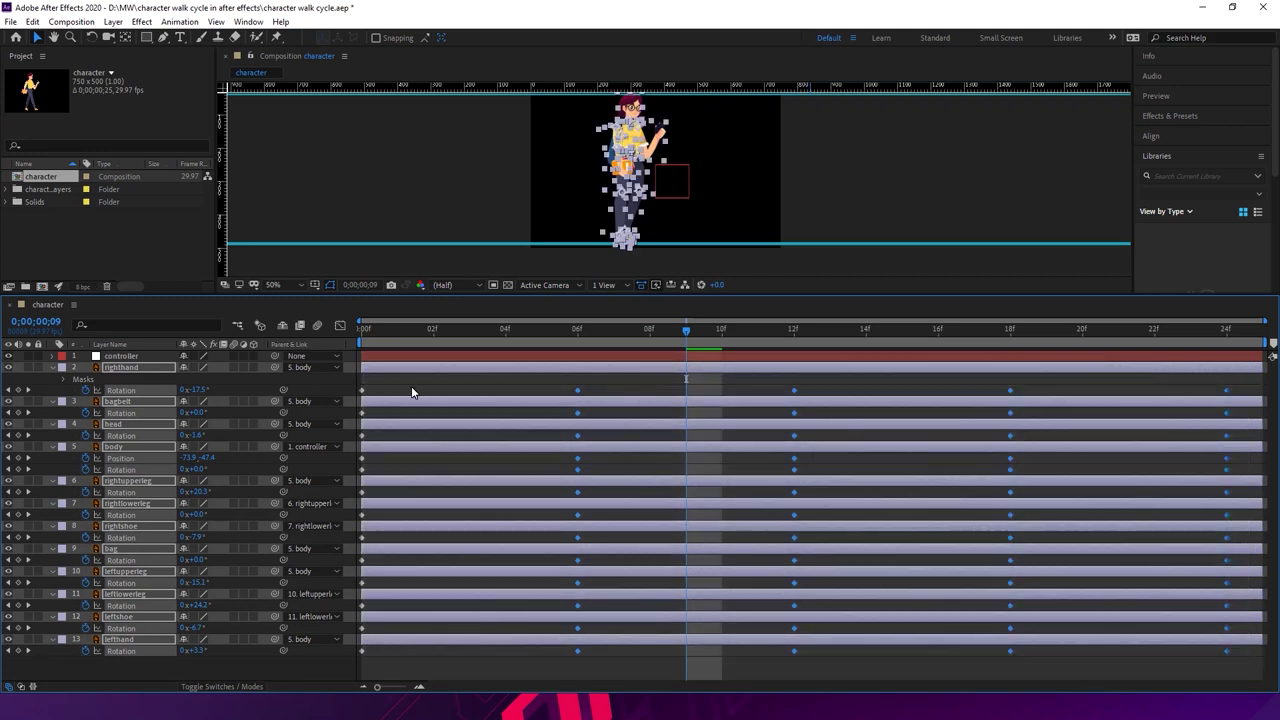
left_click_drag(383, 386, 376, 660)
right_click(578, 415)
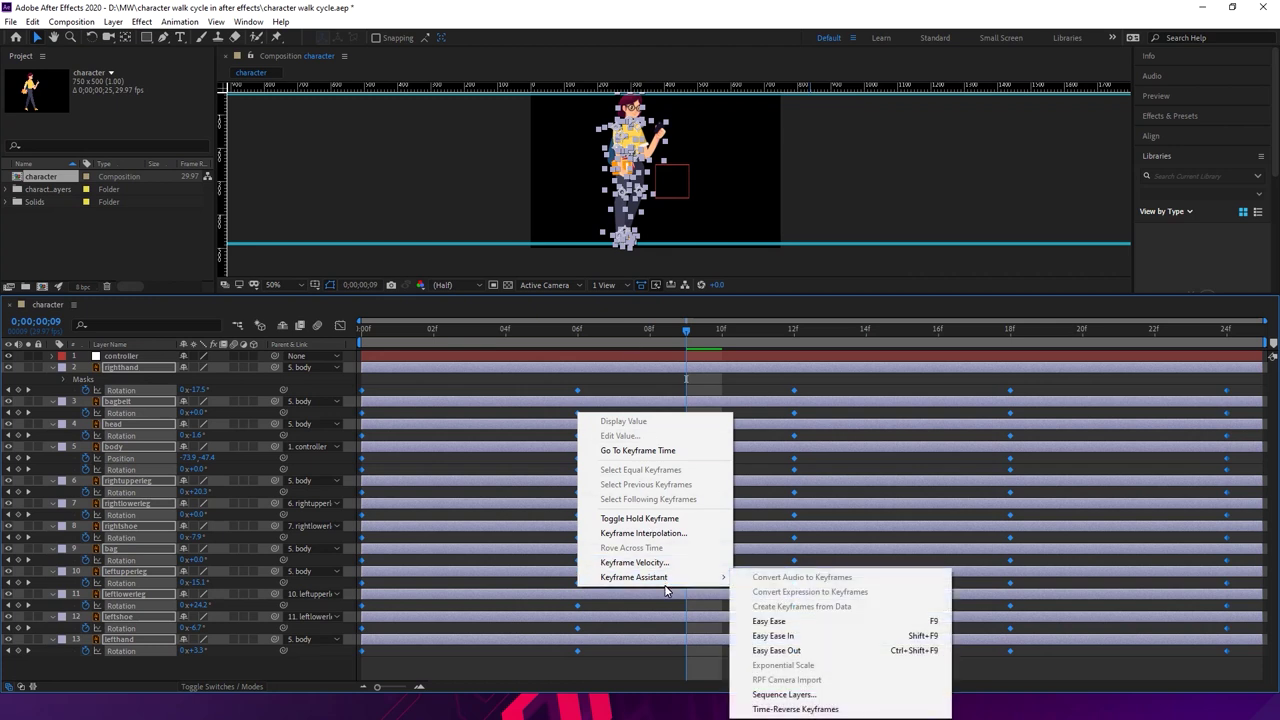
mouse_move(677, 579)
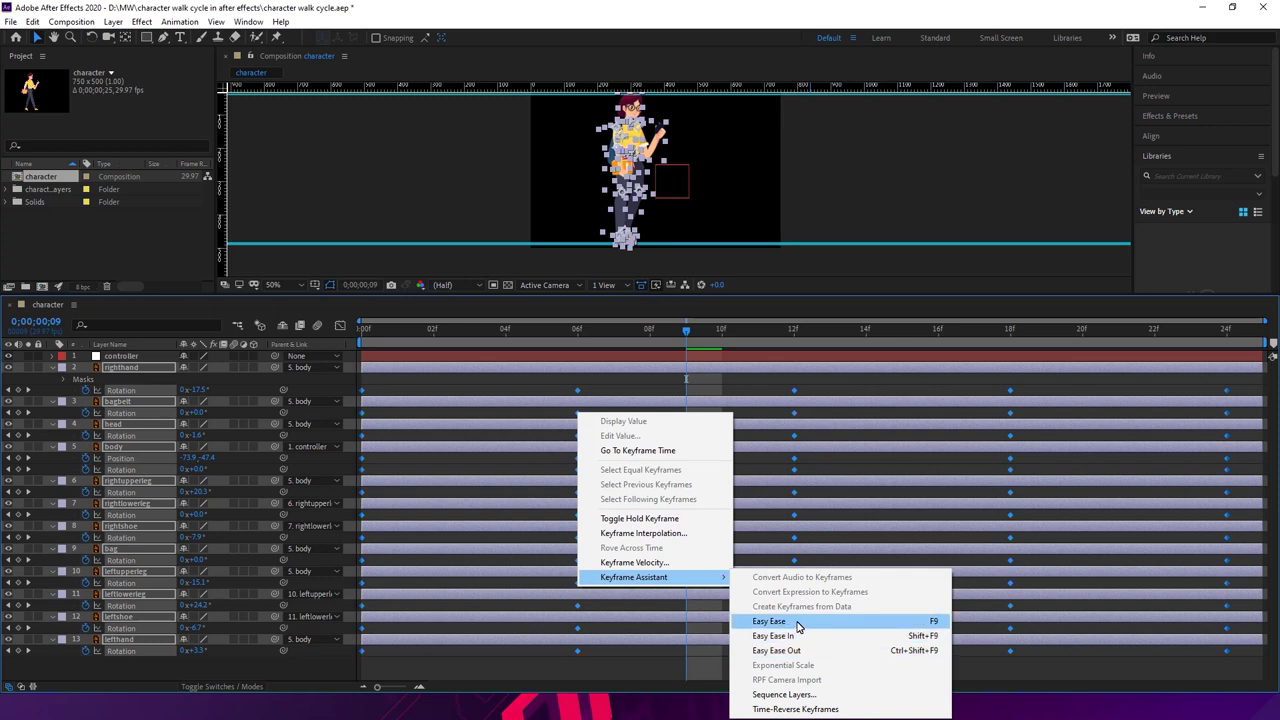
left_click(799, 624)
left_click(749, 662)
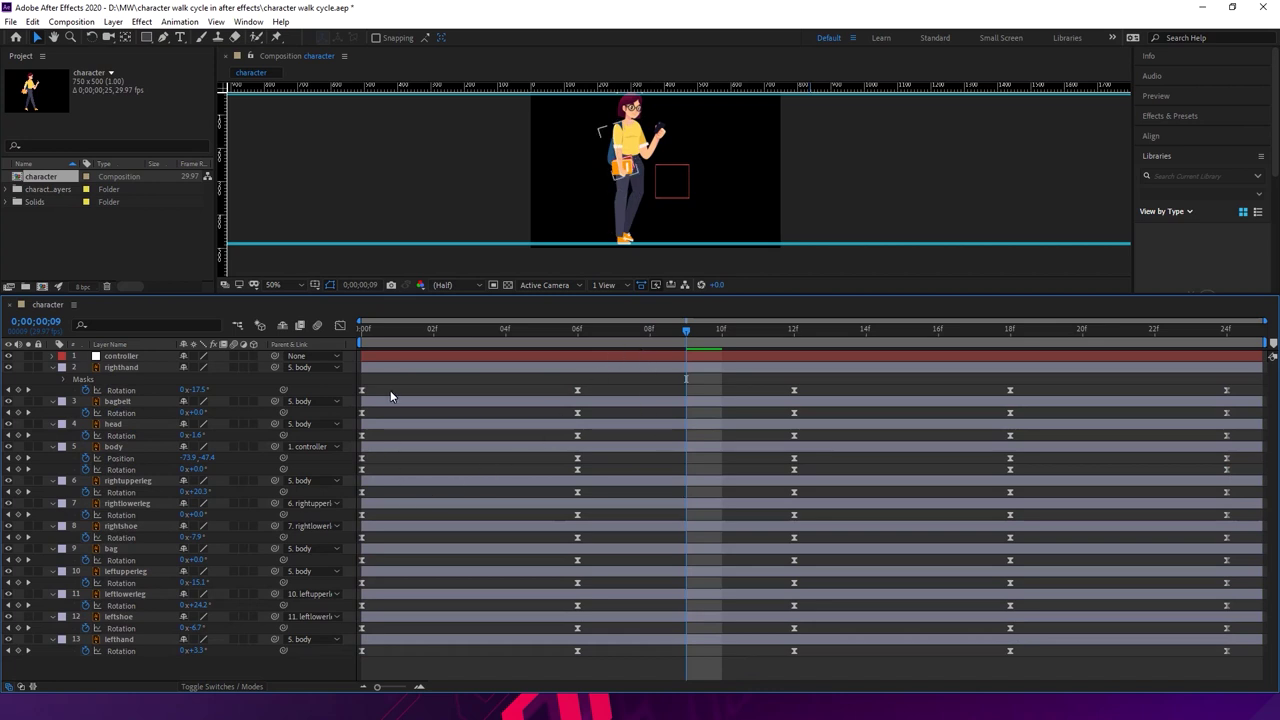
- Undo the Easy Ease and examine the linear keyframe curves of all layers in the graph editor
key("ctrl+a")
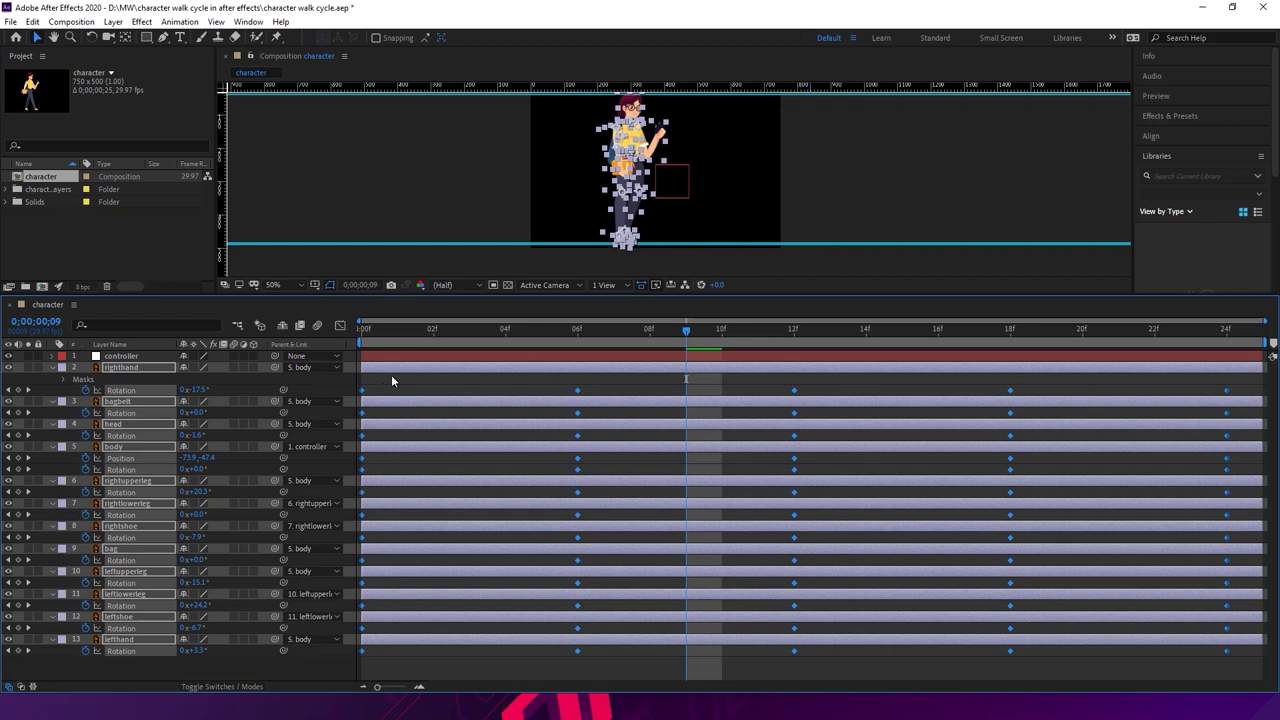
left_click(340, 326)
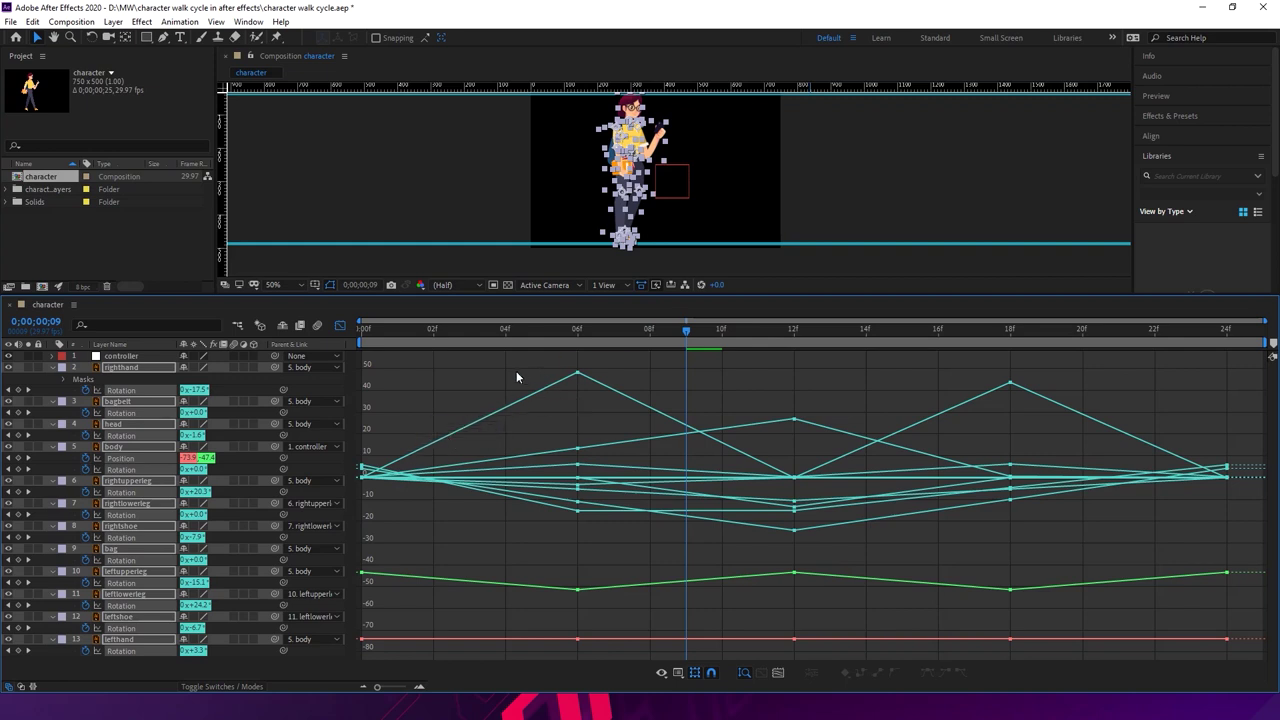
left_click(339, 325)
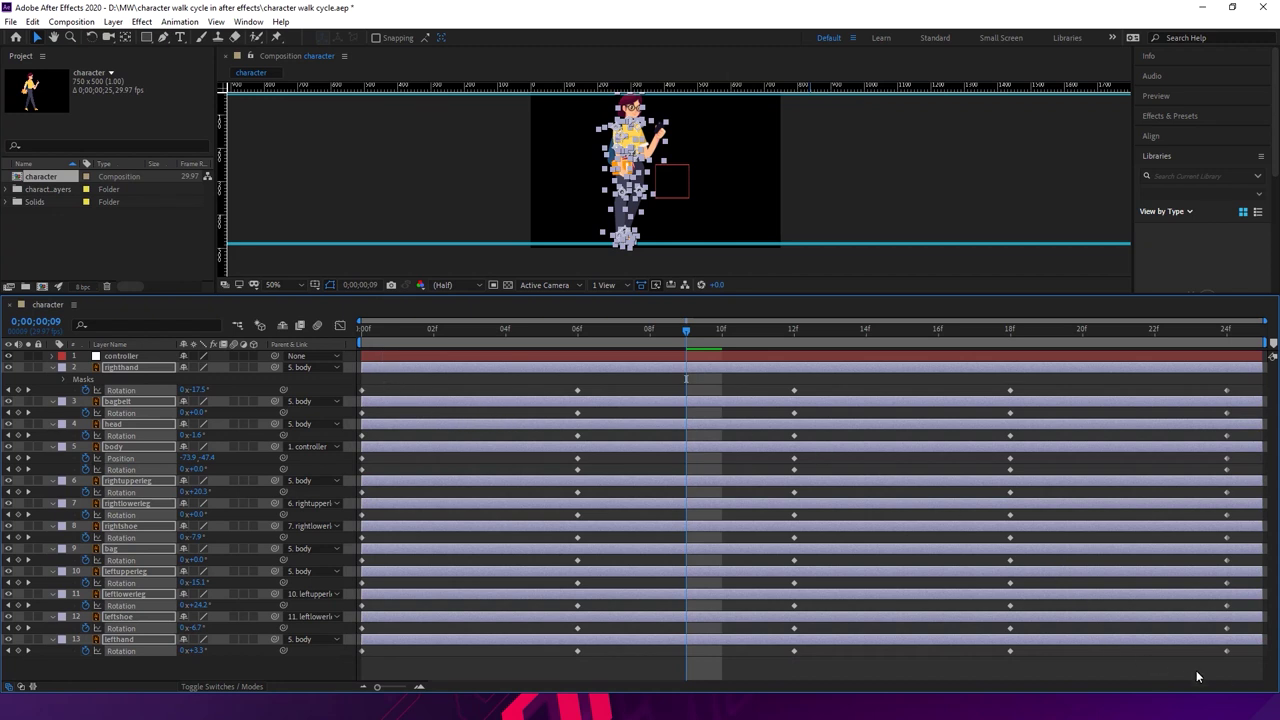
- Apply Easy Ease to every keyframe of the character's layers and check the smoothed curves in the graph editor
left_click_drag(1247, 667, 363, 378)
right_click(580, 441)
mouse_move(683, 601)
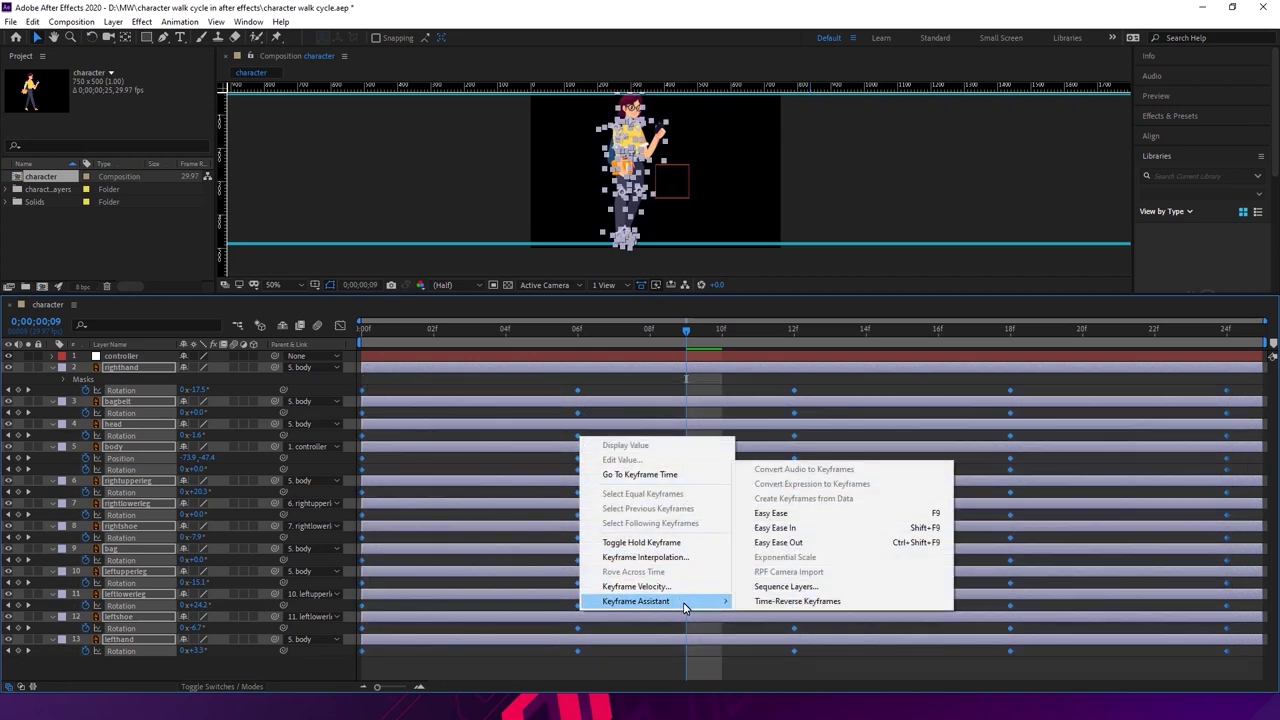
left_click(799, 514)
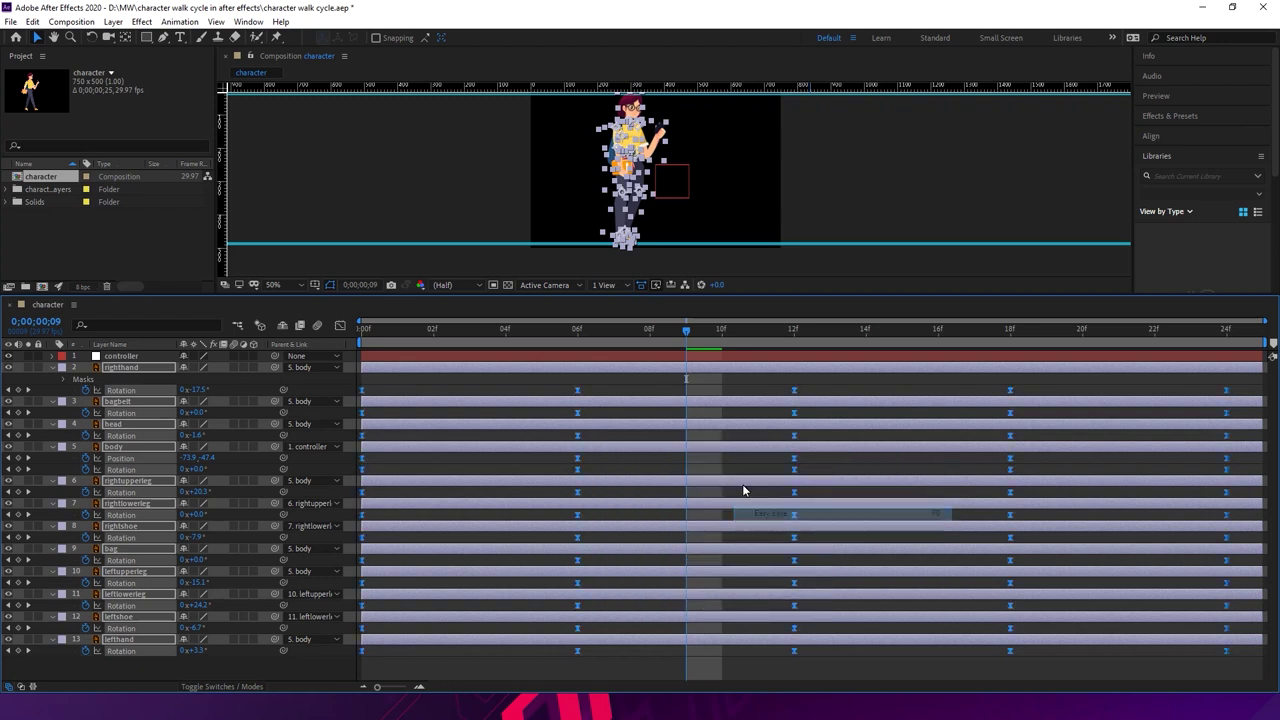
left_click(340, 326)
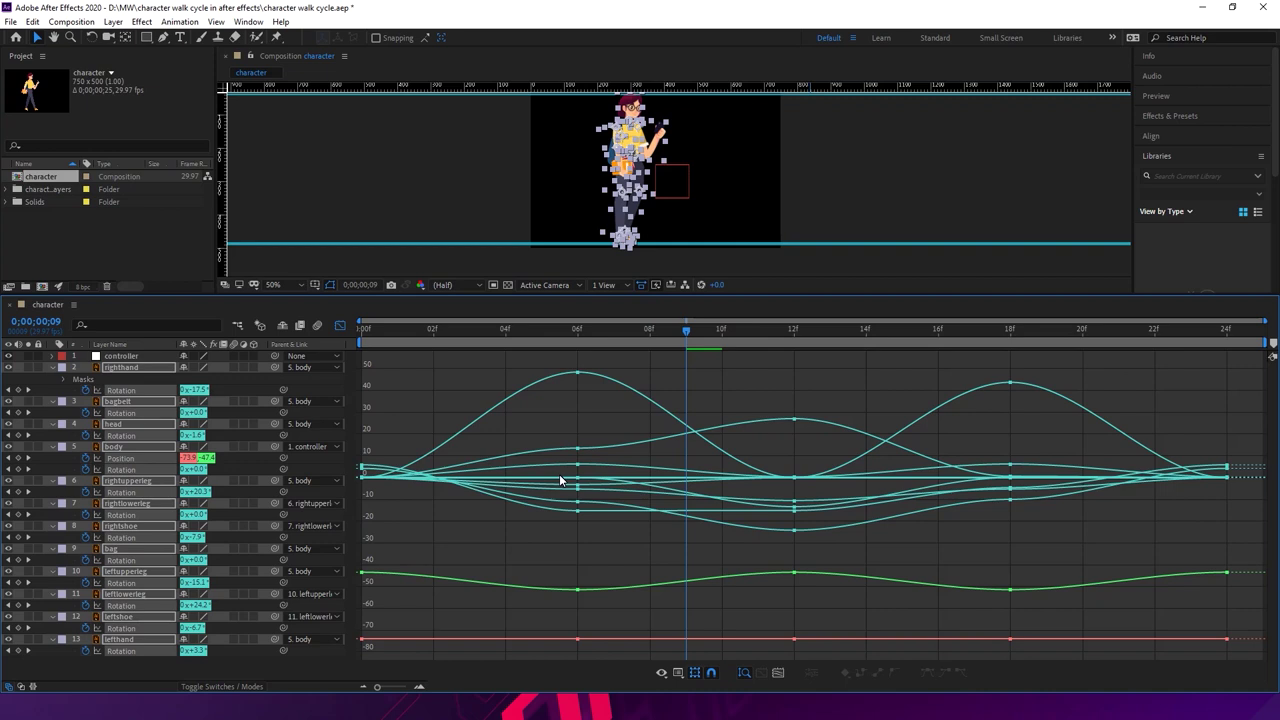
left_click(341, 325)
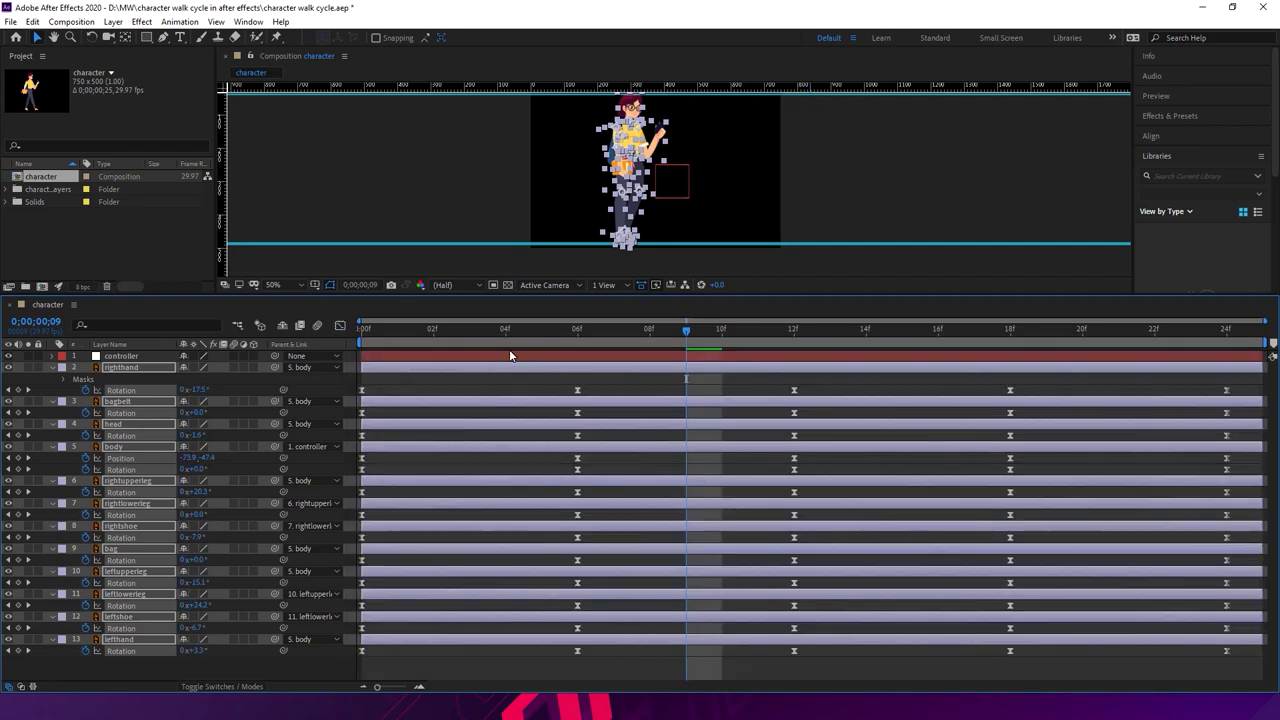
- Return to 0;00;00;00, collapse the keyframed properties of all layers and clear the selection
left_click_drag(500, 328, 364, 317)
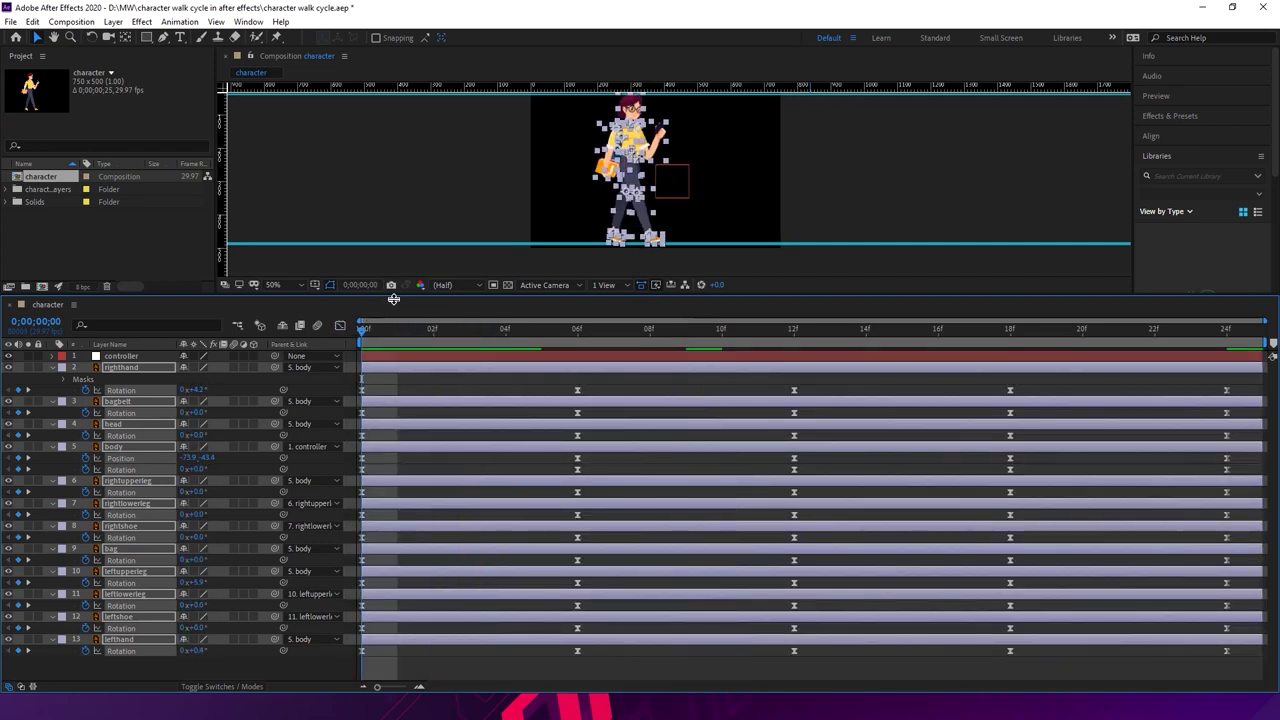
left_click_drag(396, 300, 406, 418)
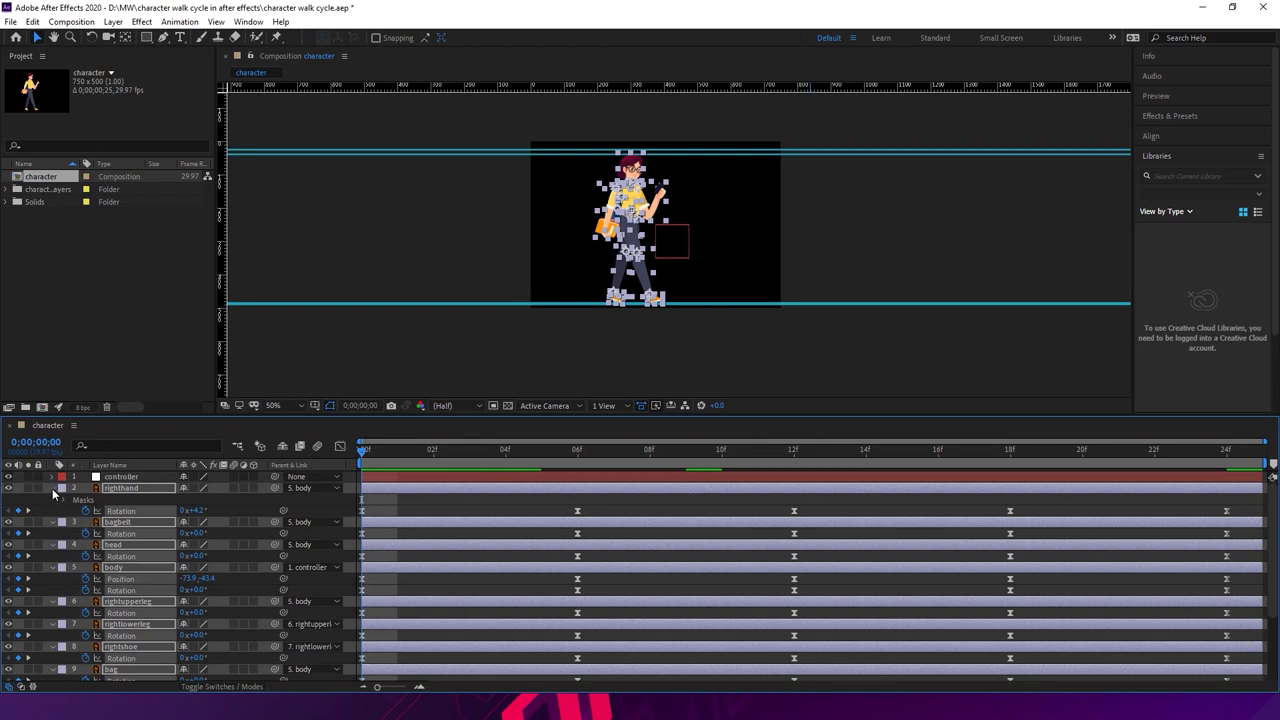
key("u")
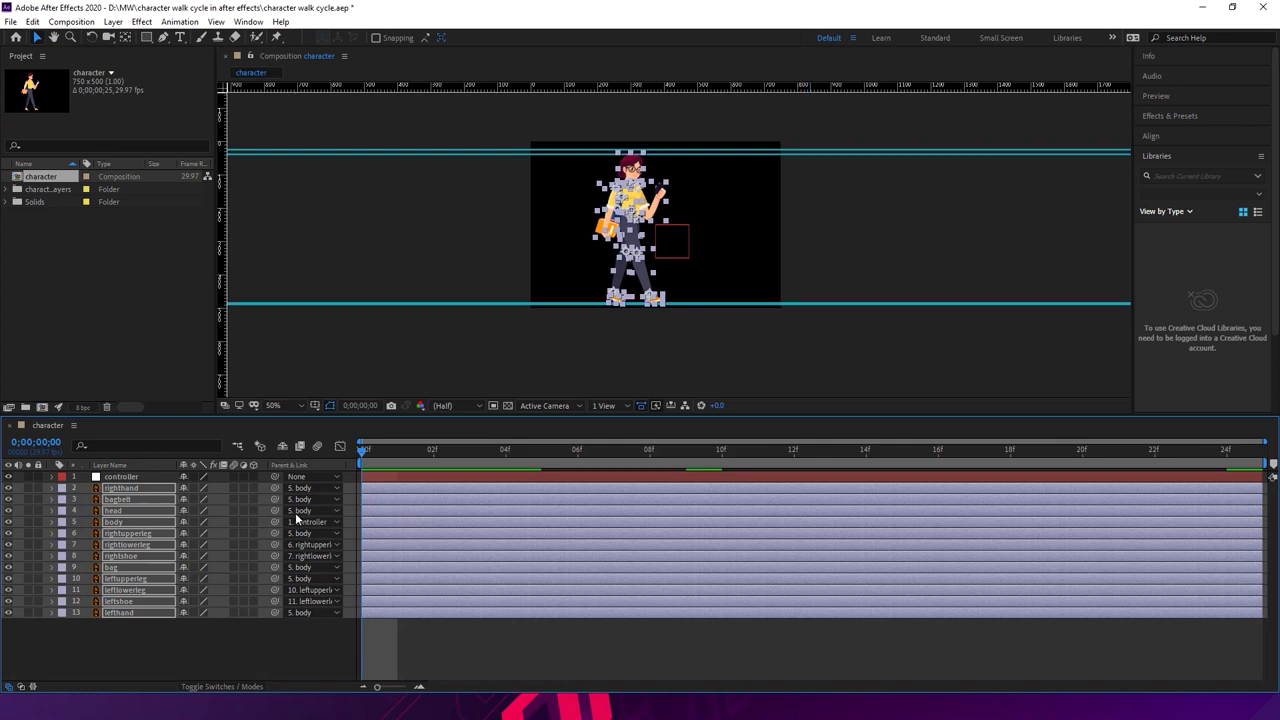
left_click(250, 640)
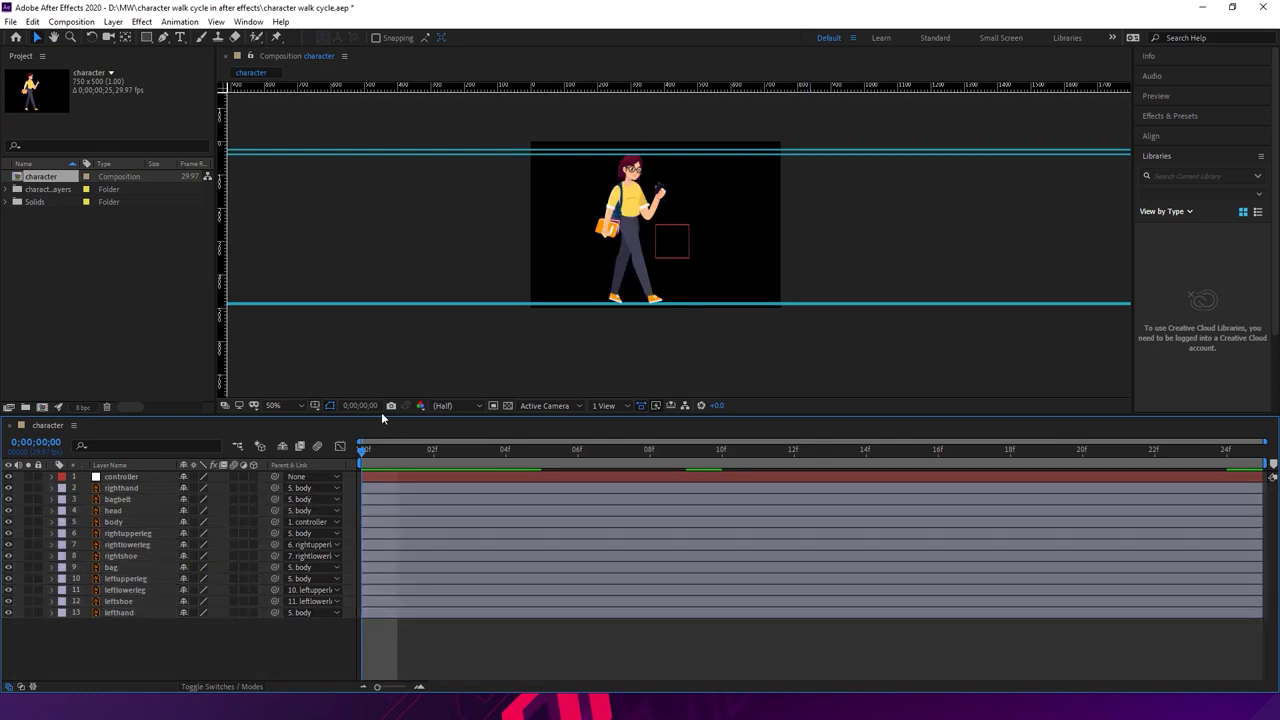
- Play the eased walk cycle from the start to review its motion
left_click_drag(386, 421, 381, 472)
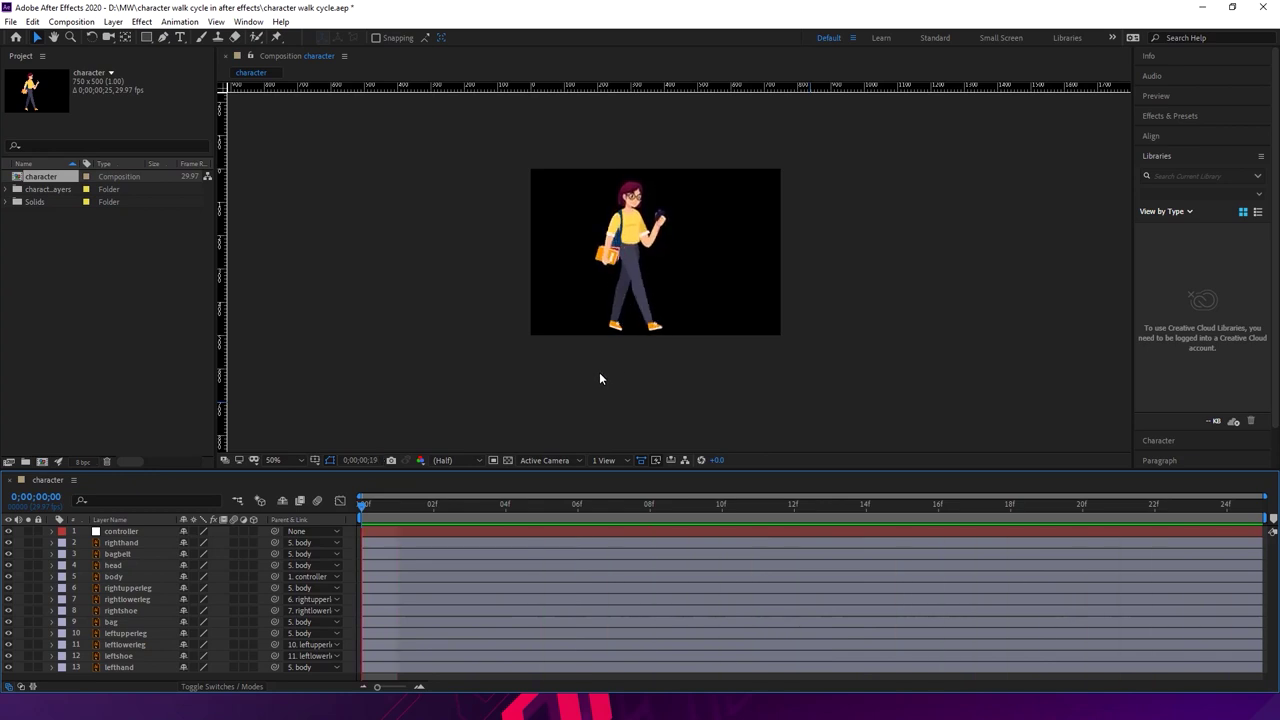
left_click_drag(443, 476, 435, 374)
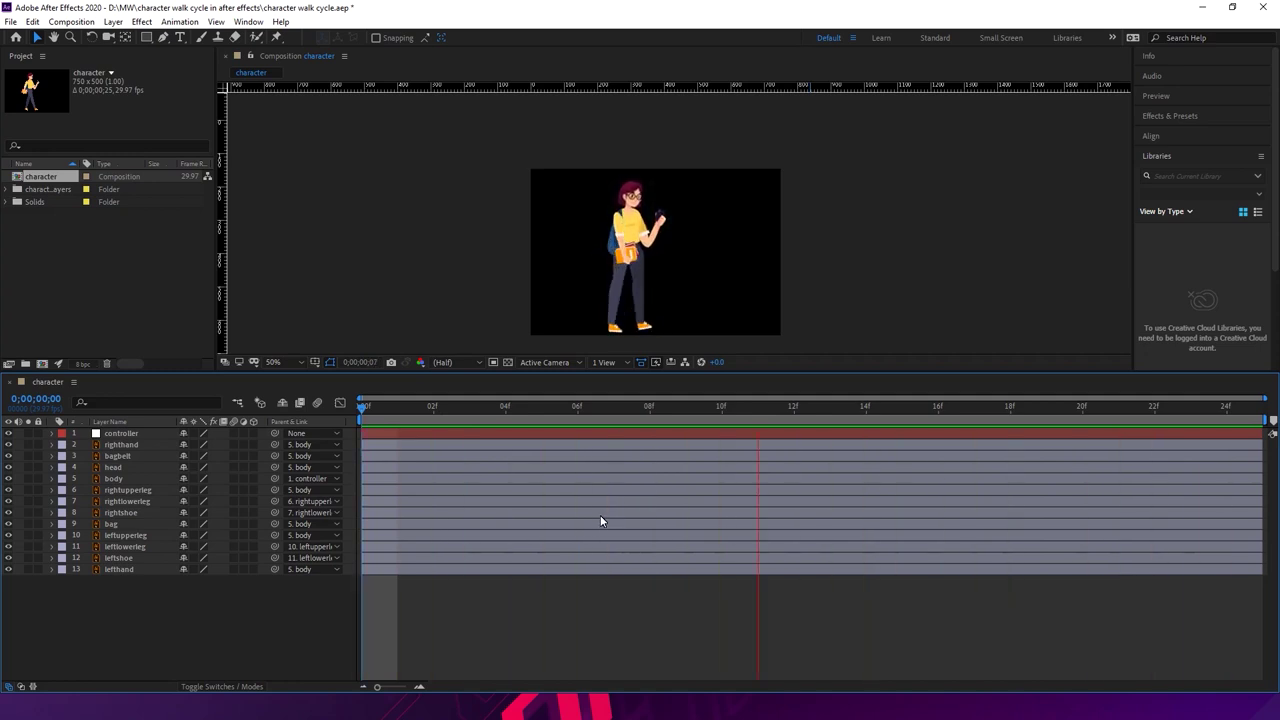
left_click(543, 510)
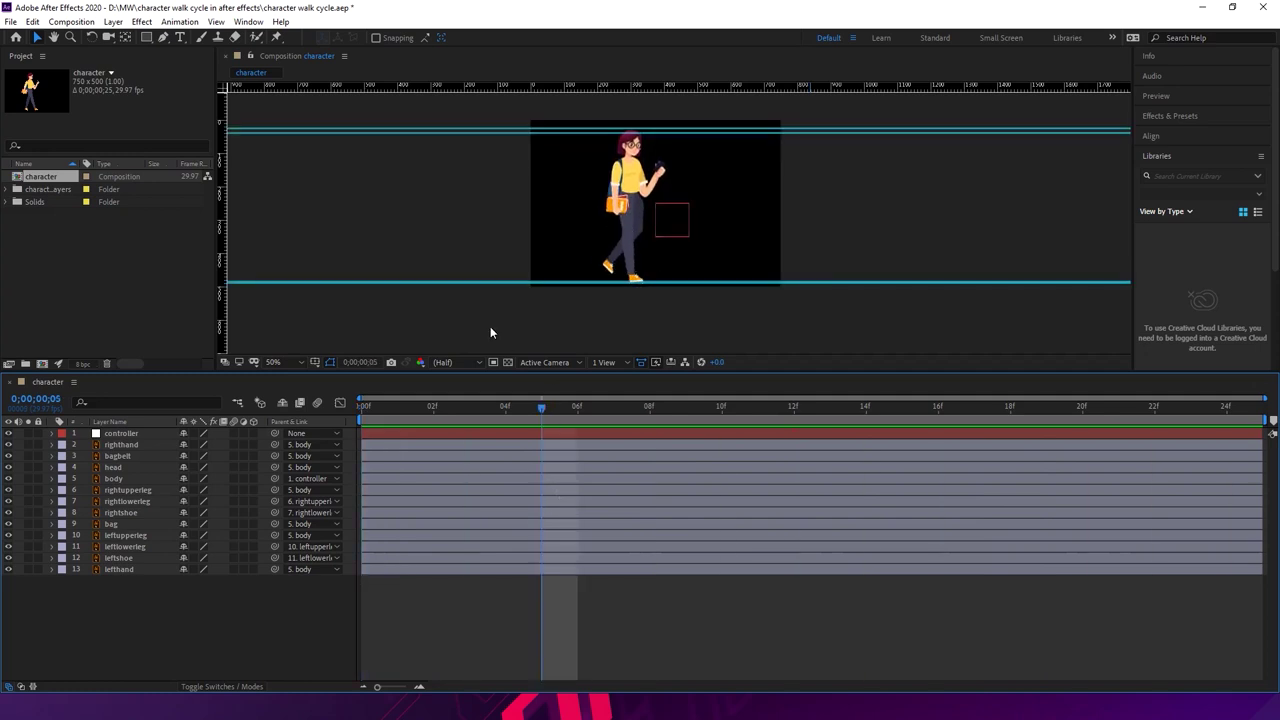
- Set the character composition's frame rate to 60 frames per second and play the loop from the start
left_click(72, 21)
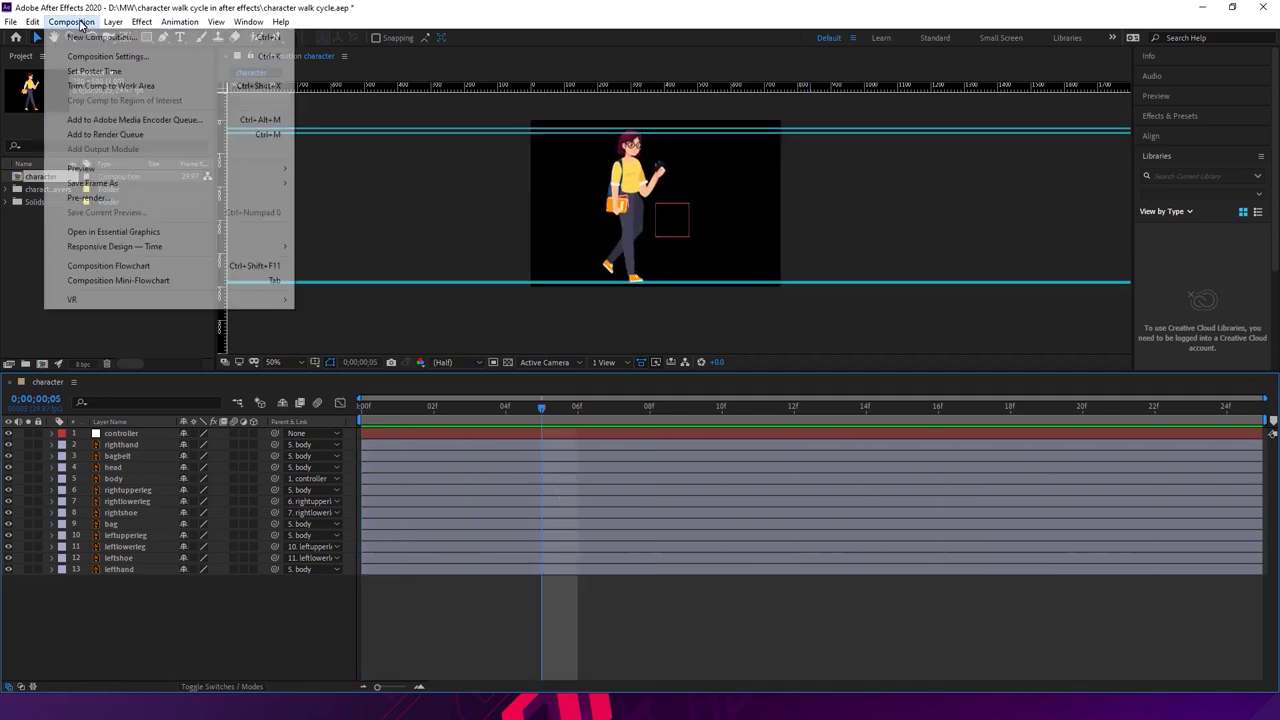
left_click(107, 56)
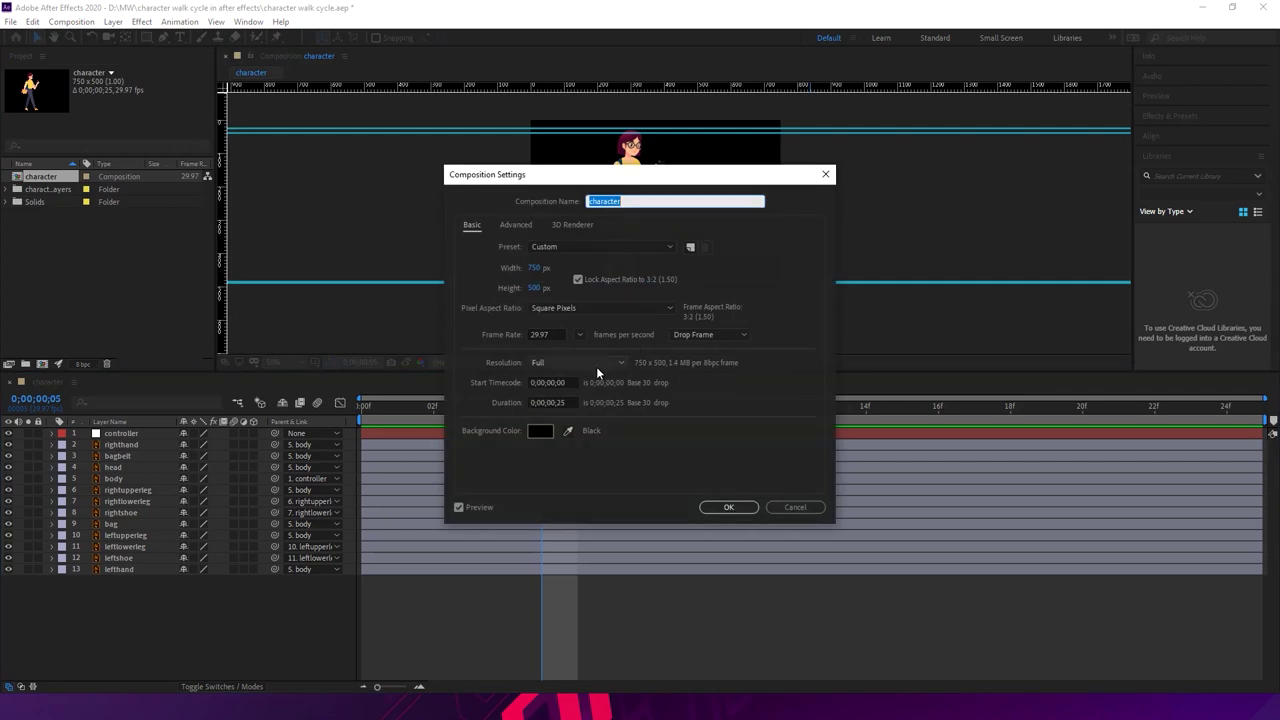
left_click(556, 337)
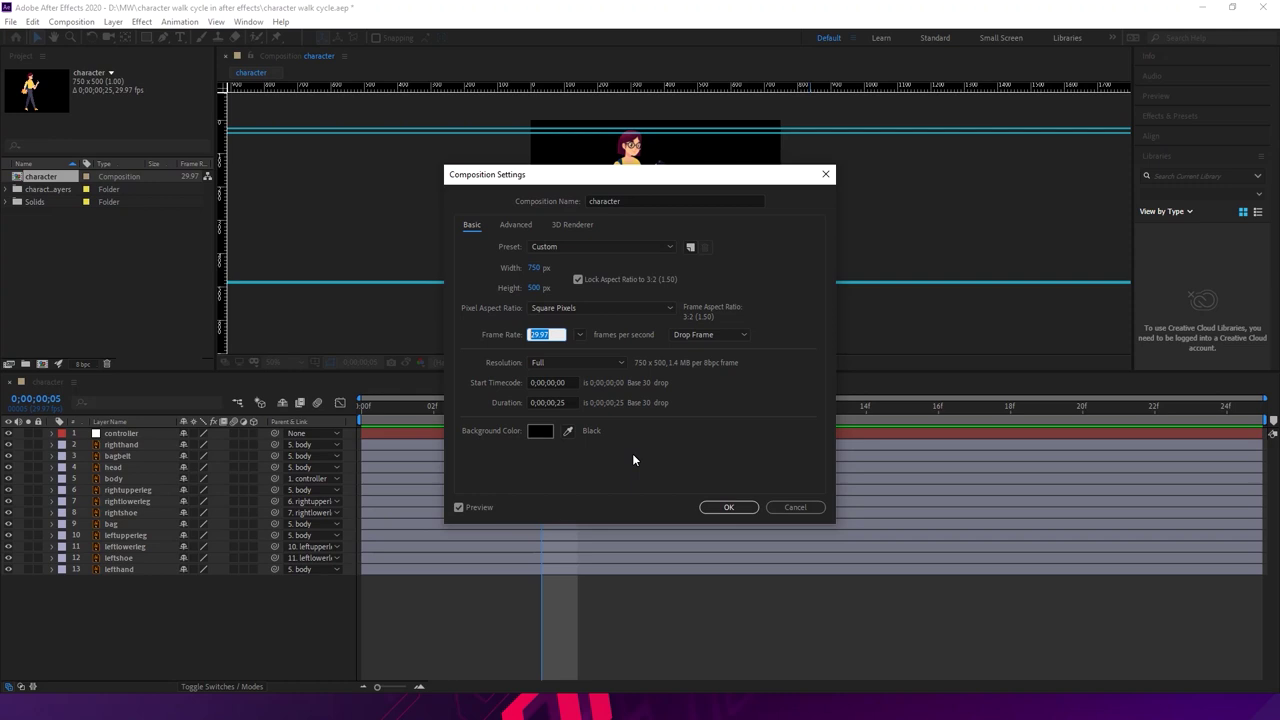
type("60")
left_click(731, 508)
left_click_drag(659, 417, 363, 405)
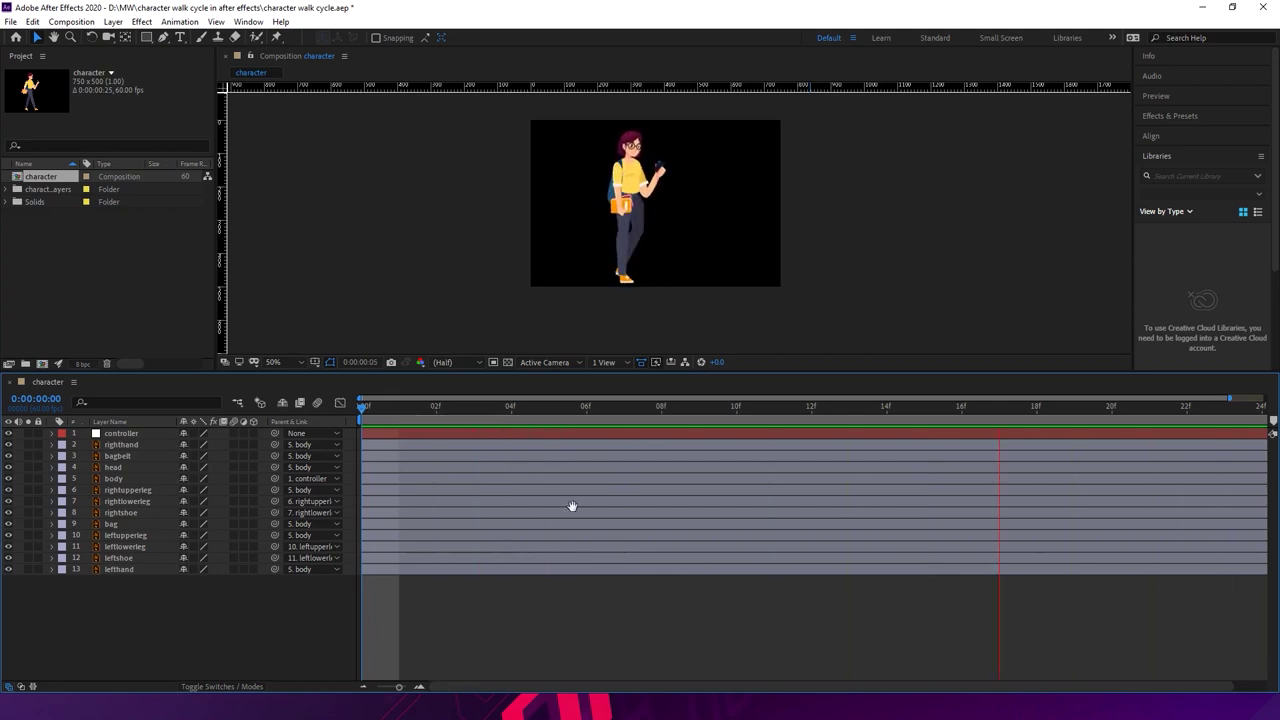
- Stop playback, expand the body-part layers' transform properties to examine their keyframe timing, and collapse them again
key("space")
left_click_drag(399, 688, 379, 688)
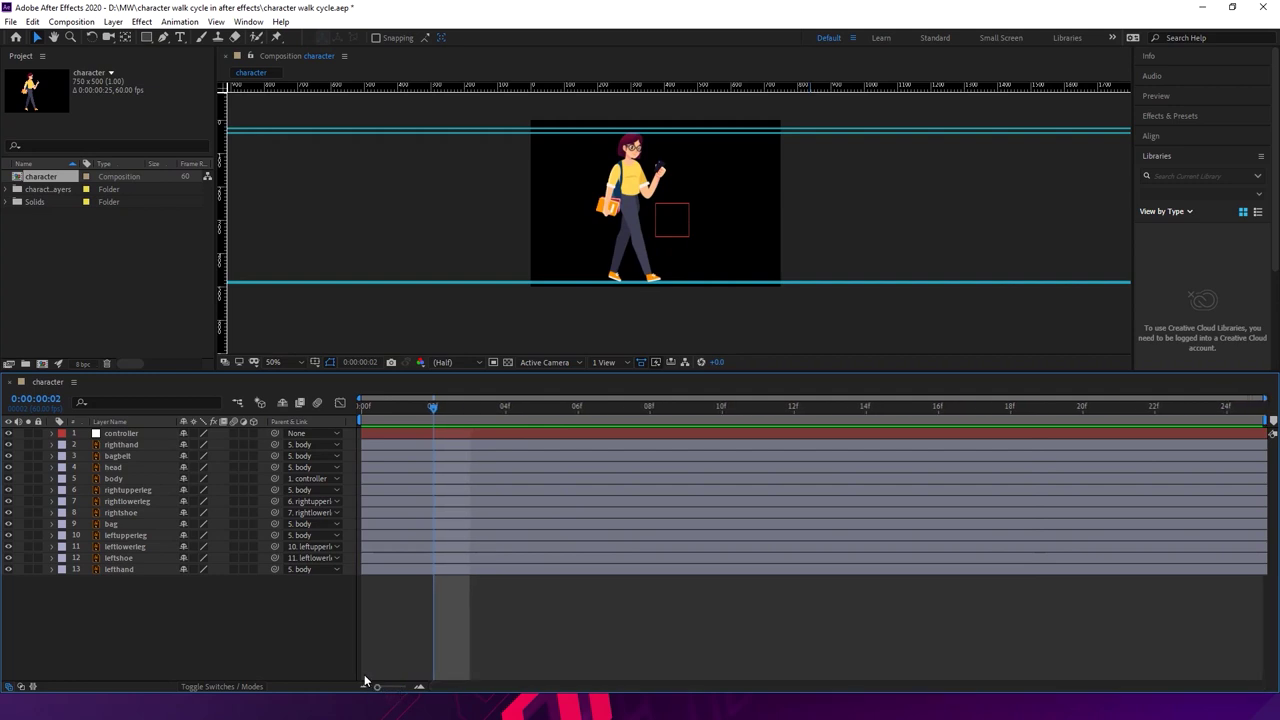
left_click(537, 446)
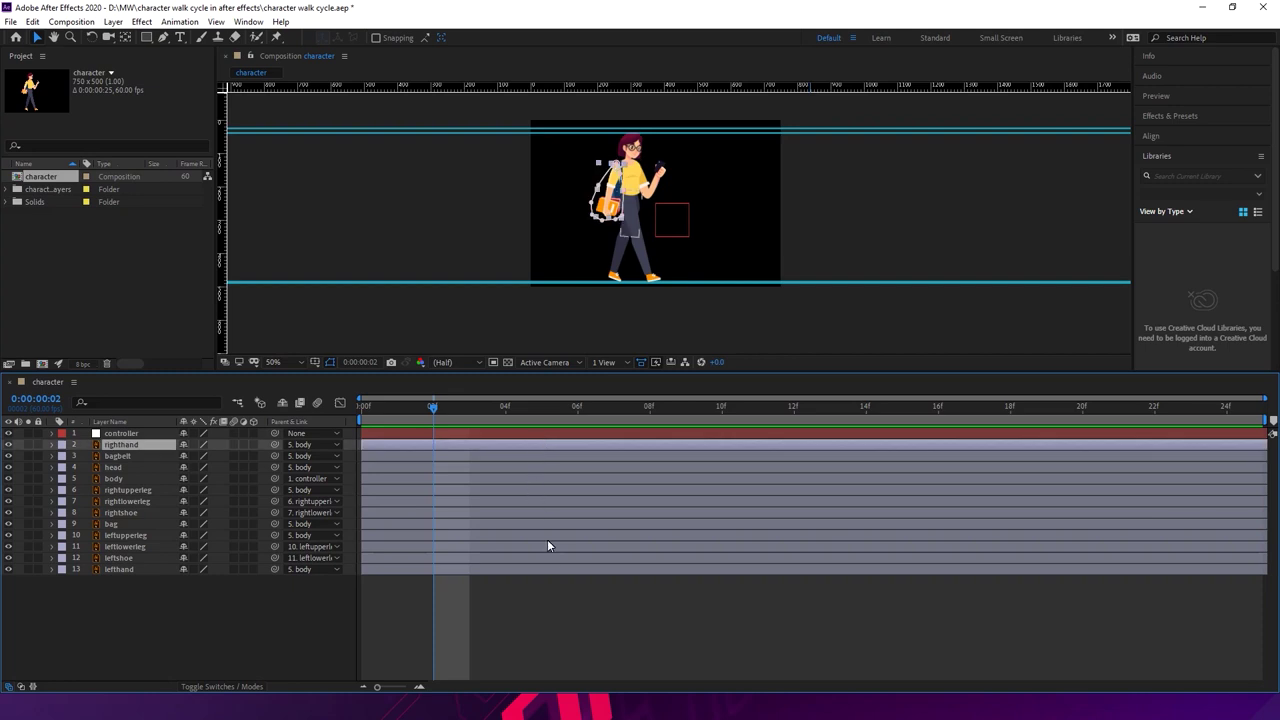
left_click(535, 569, "shift")
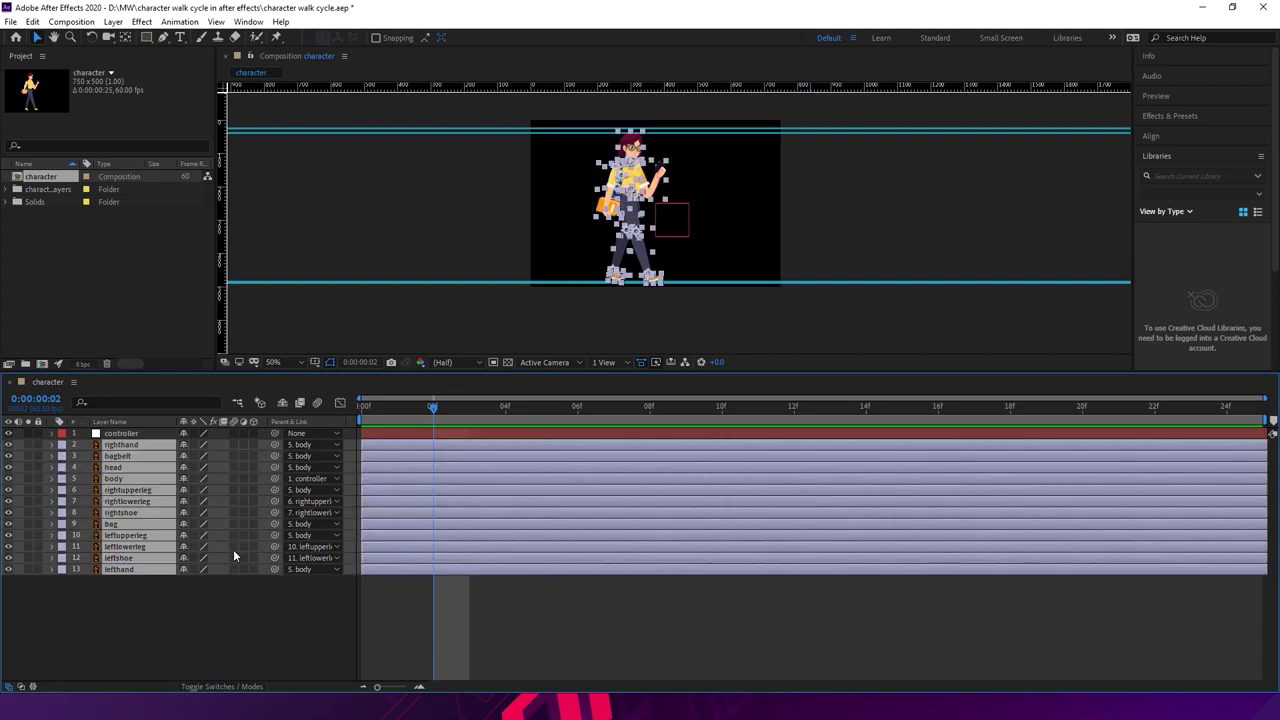
left_click(52, 570, "ctrl")
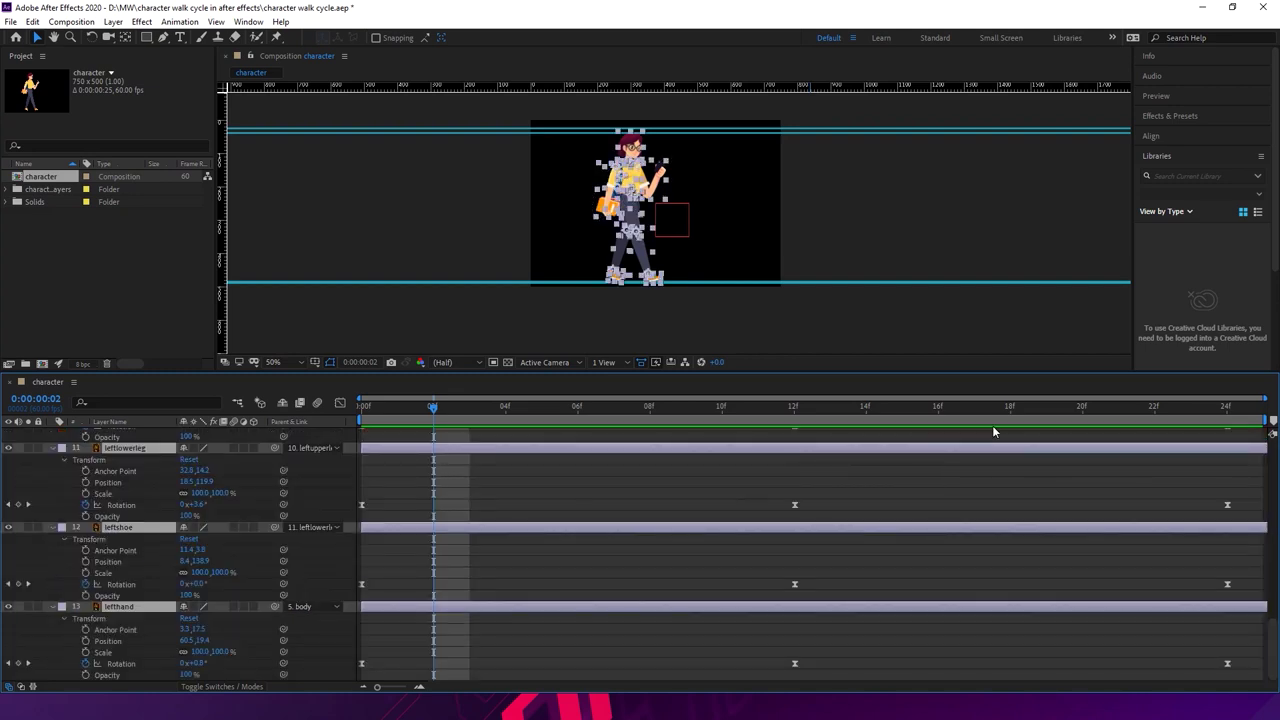
left_click_drag(1117, 410, 1227, 410)
key("ctrl+v")
left_click(577, 406)
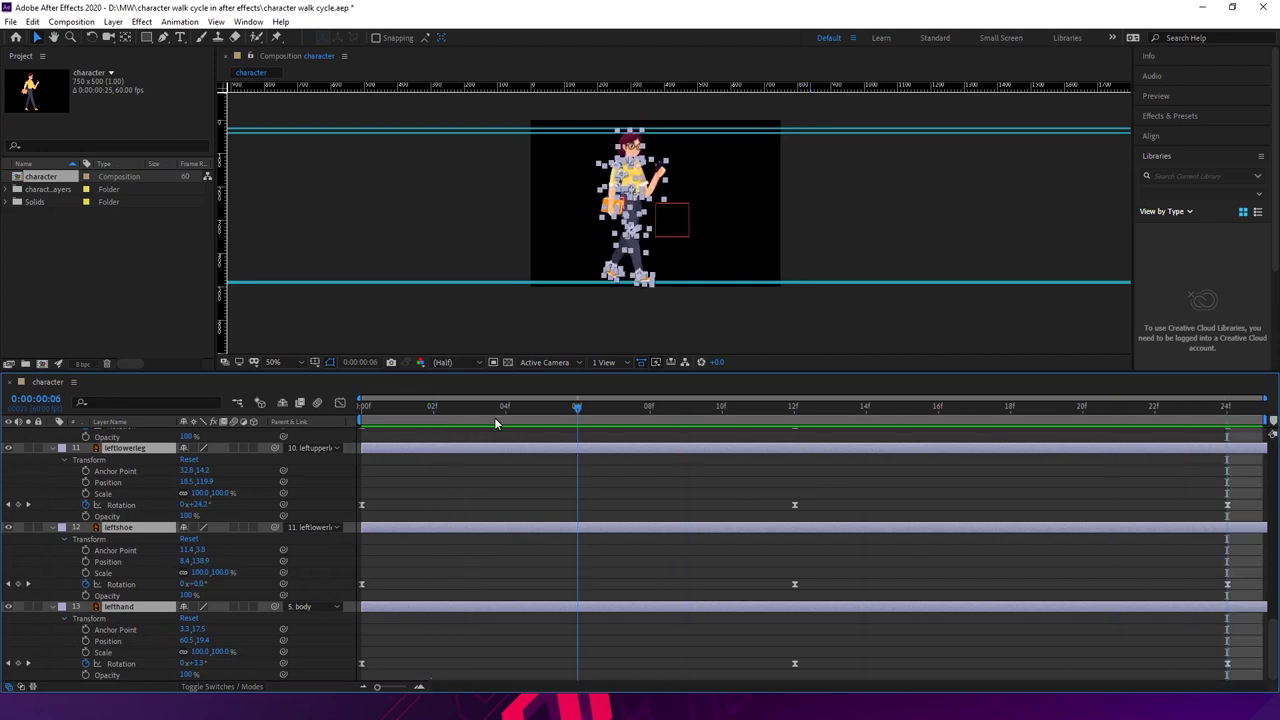
left_click(398, 408)
left_click(53, 448, "ctrl")
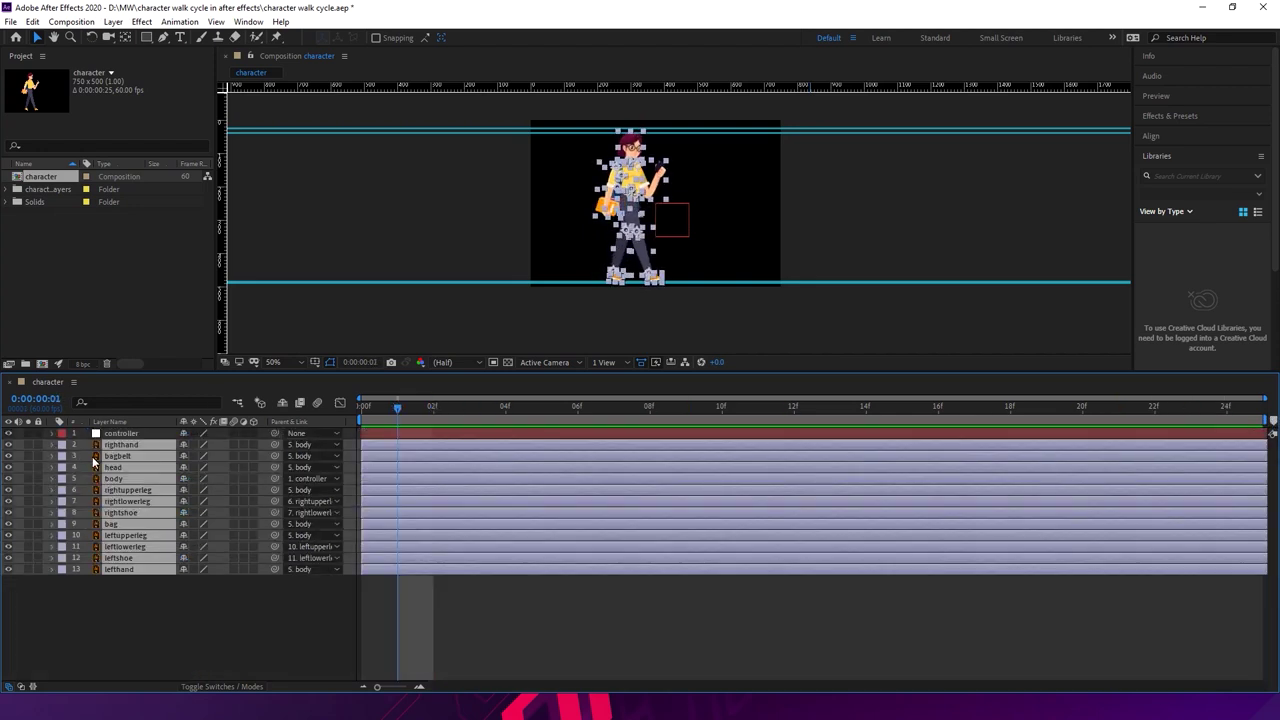
left_click(415, 322)
- Set the character composition's duration to 0:00:01:25 in its composition settings
right_click(433, 308)
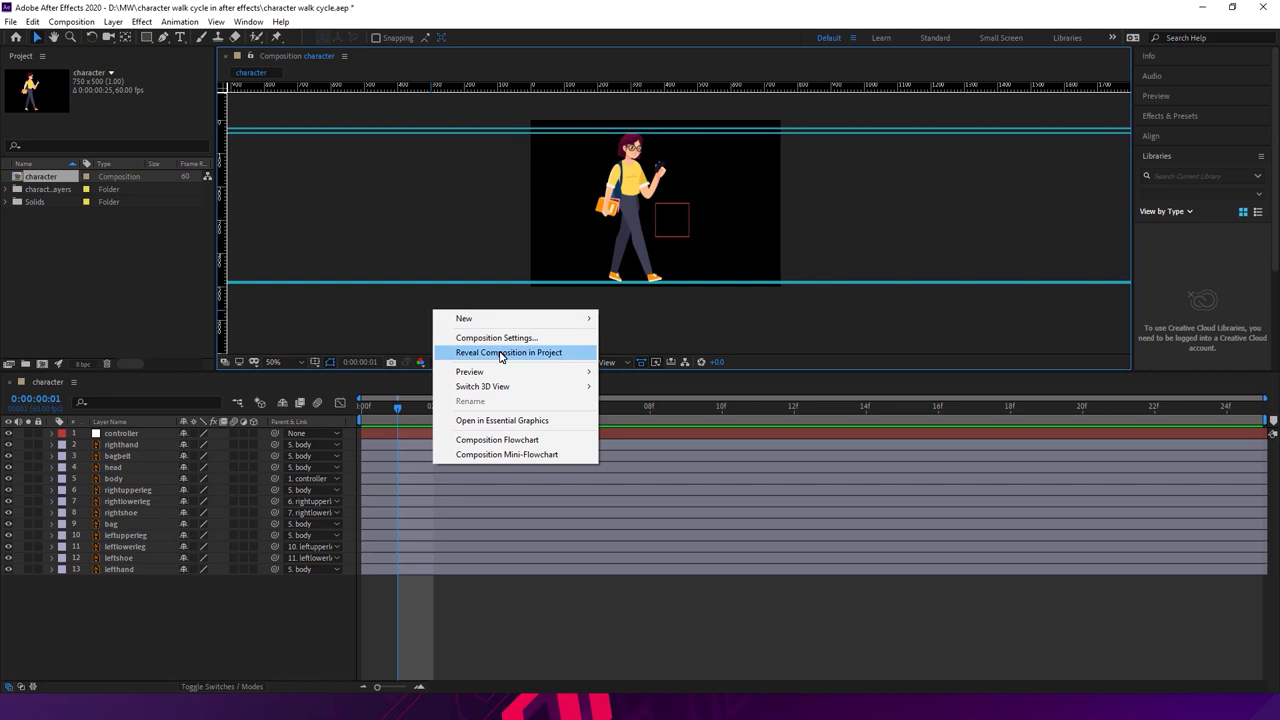
left_click(498, 338)
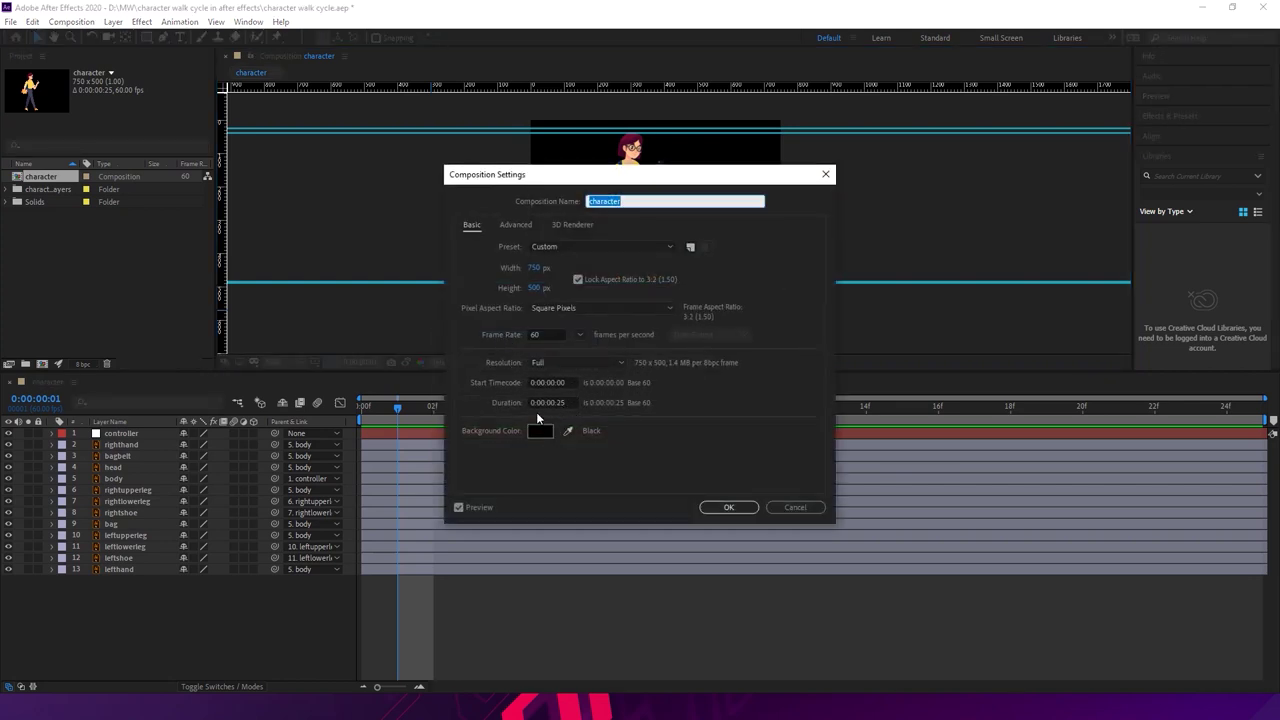
left_click(558, 404)
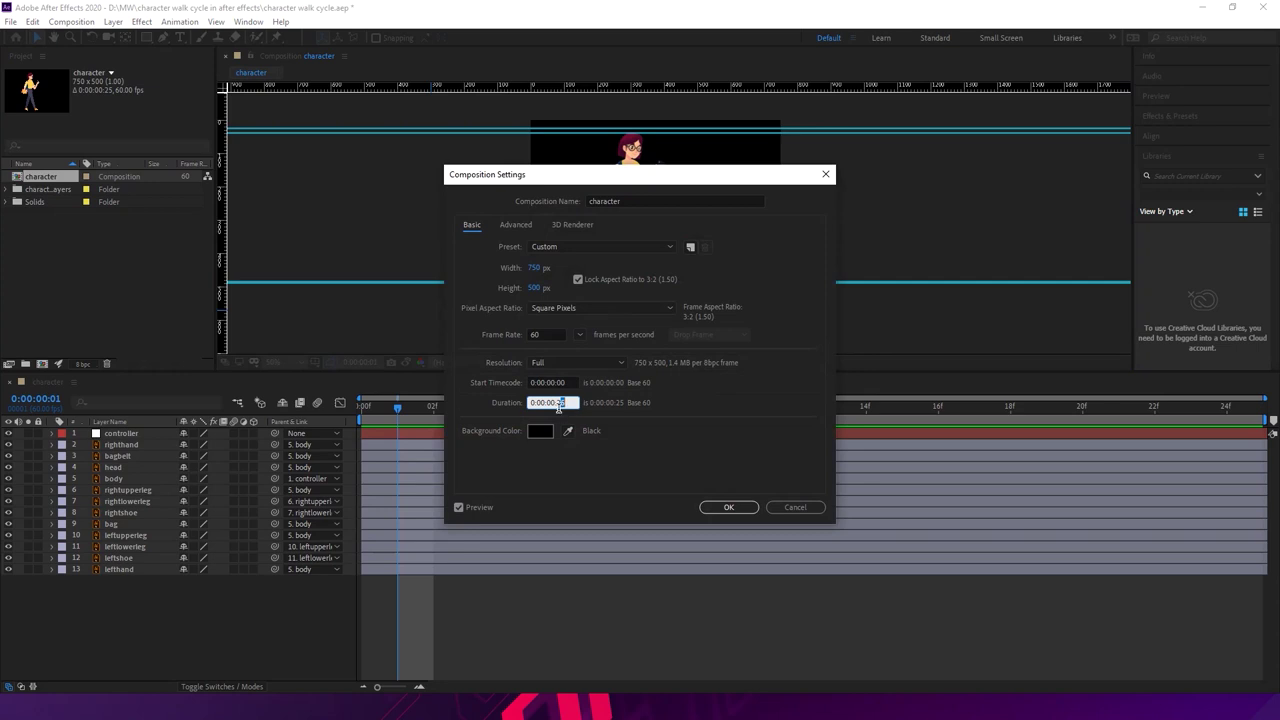
left_click_drag(568, 411, 558, 414)
type("1")
key("Return")
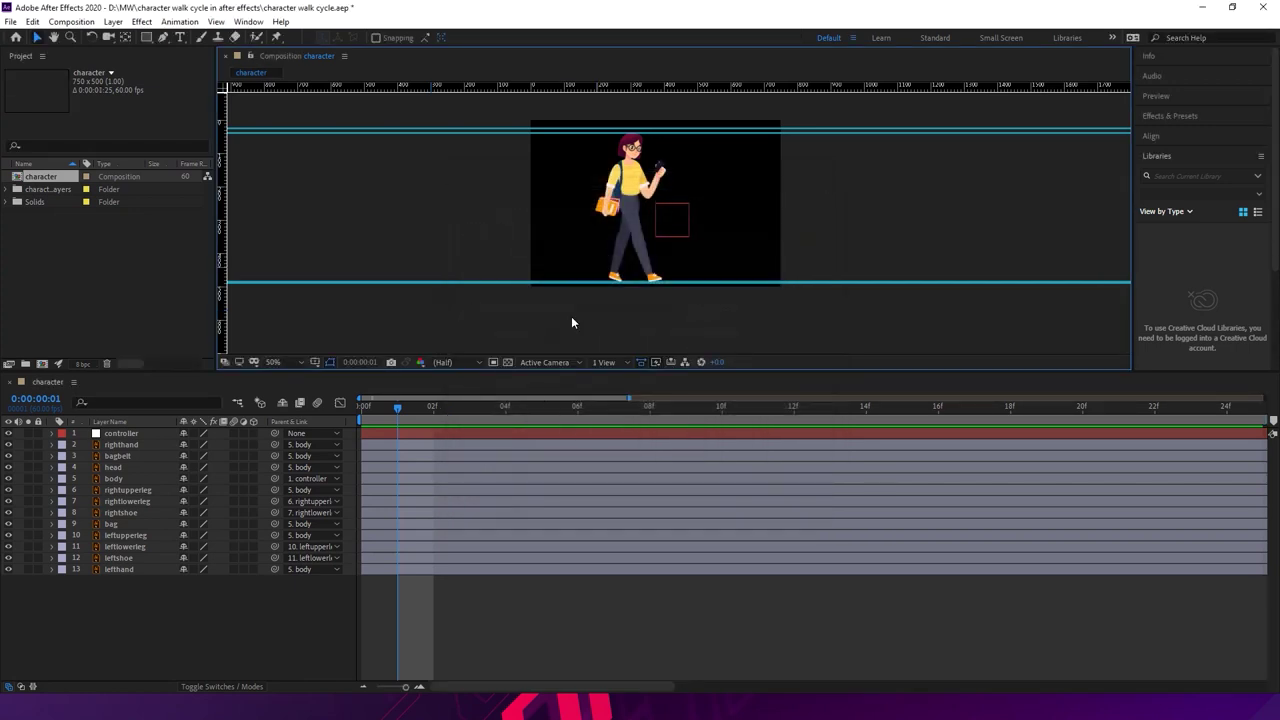
- Extend all thirteen layers, from controller to lefthand, to the end of the lengthened composition
left_click_drag(406, 687, 369, 689)
left_click(140, 434)
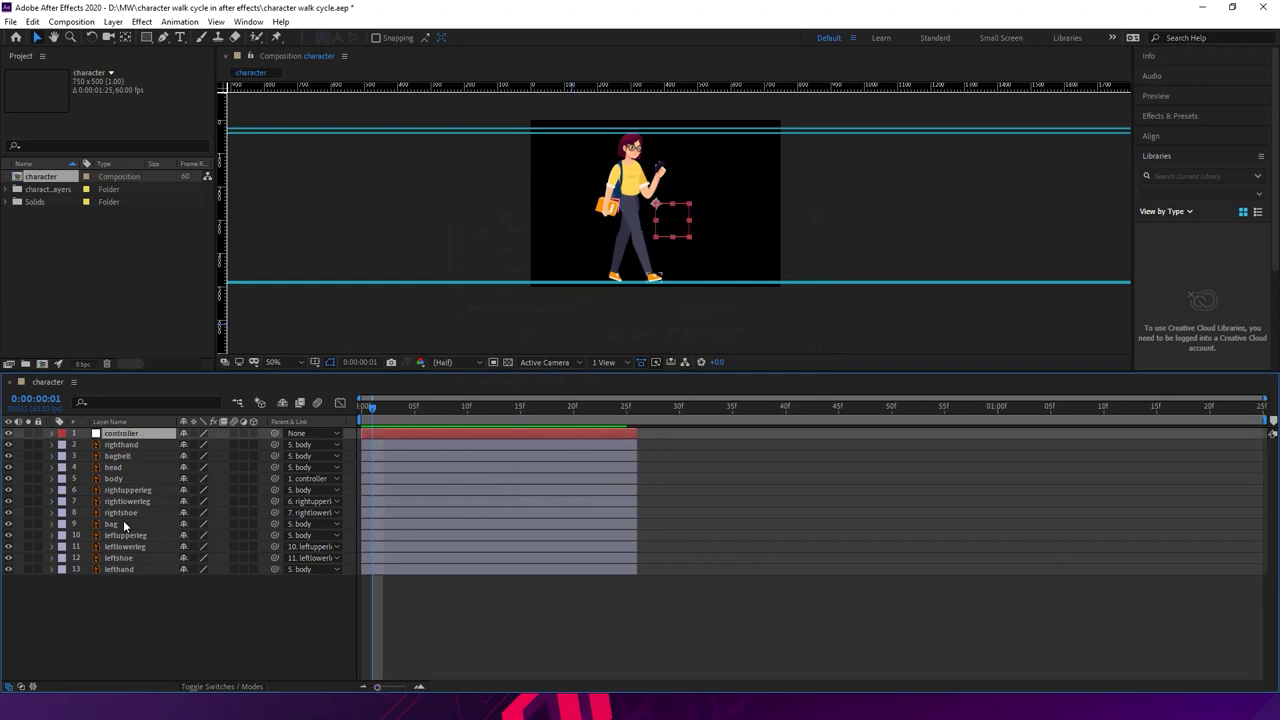
left_click(124, 570, "shift")
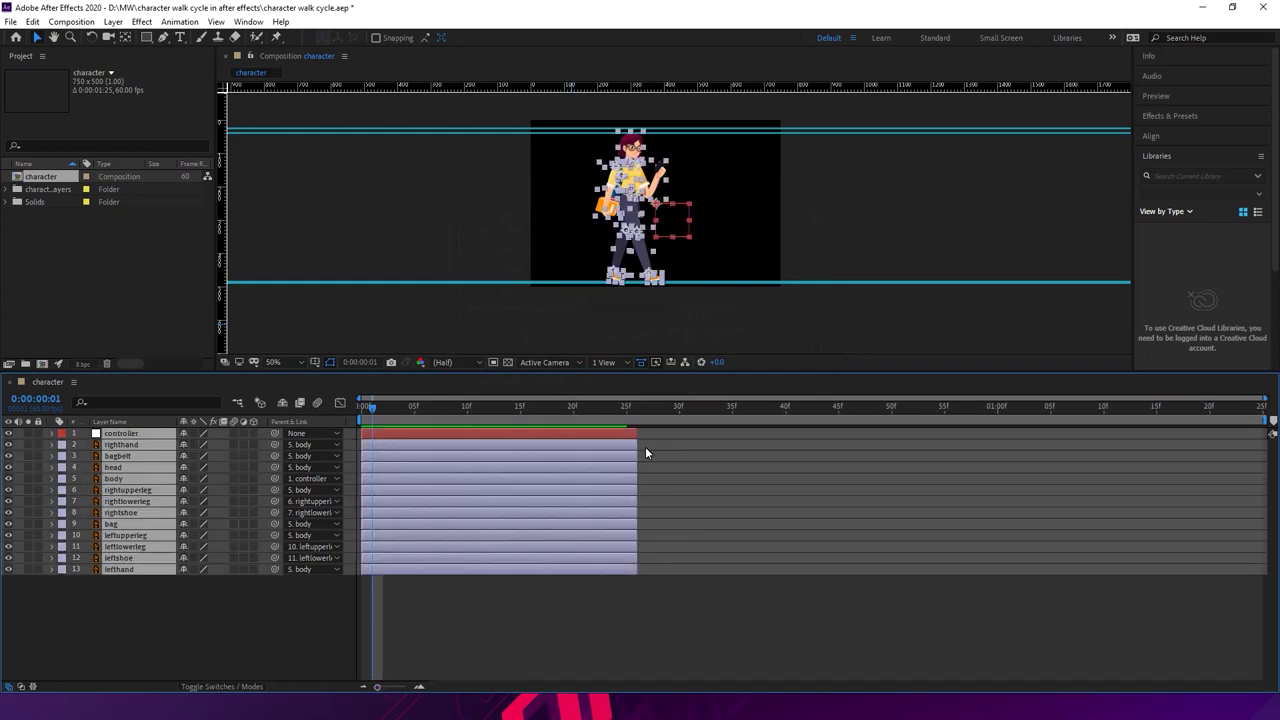
left_click_drag(640, 446, 1262, 457)
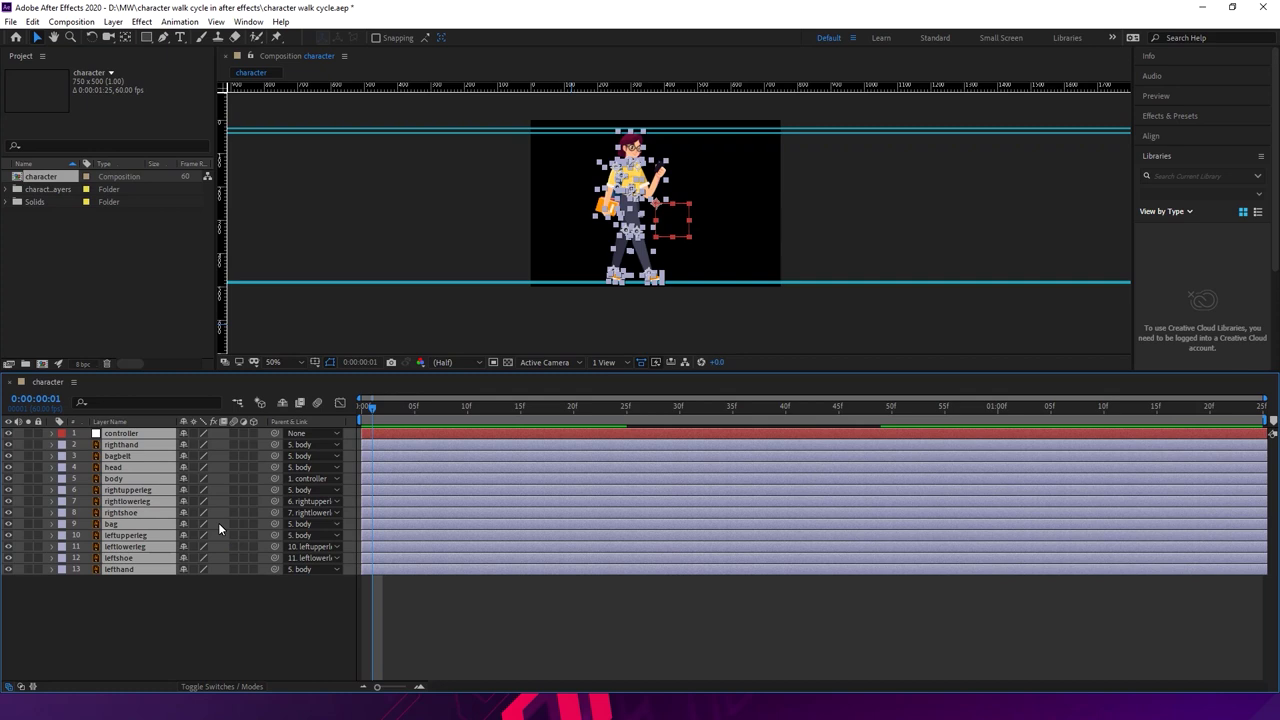
- Reveal the keyframes of all layers and end the work area at the last keyframes, at 0:00:00:48
key("u")
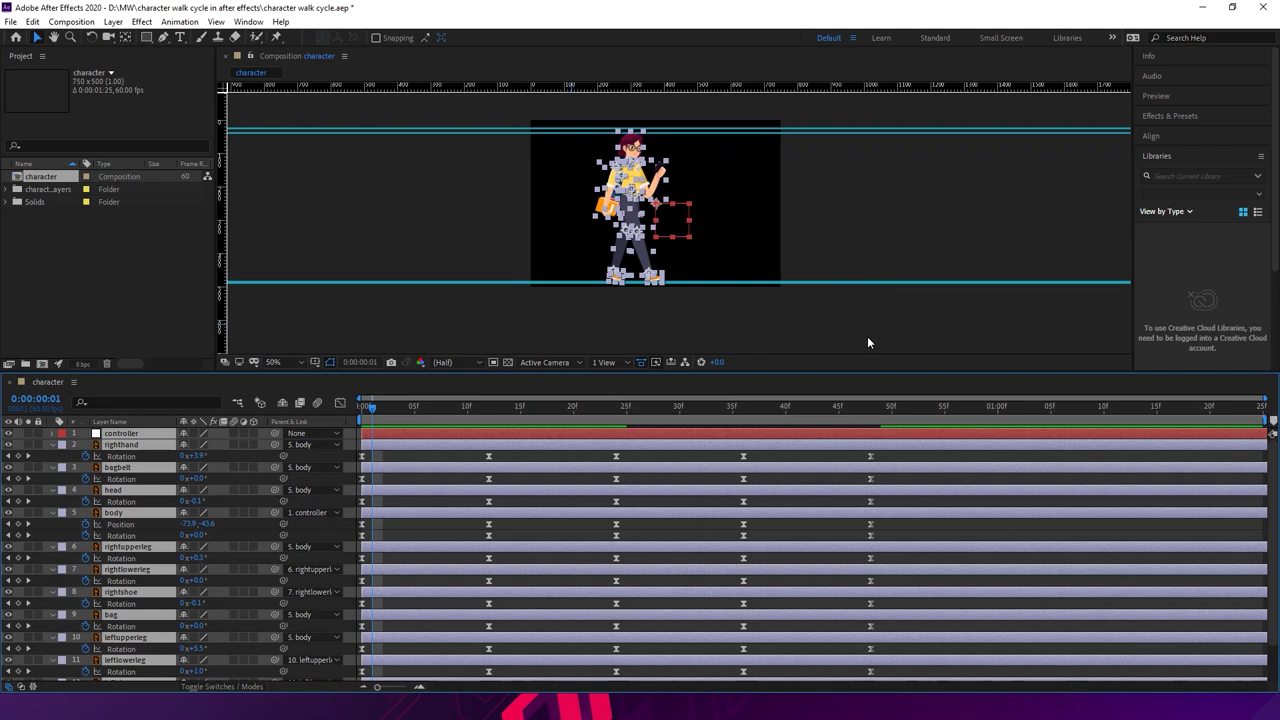
left_click(870, 410)
key("ctrl+v")
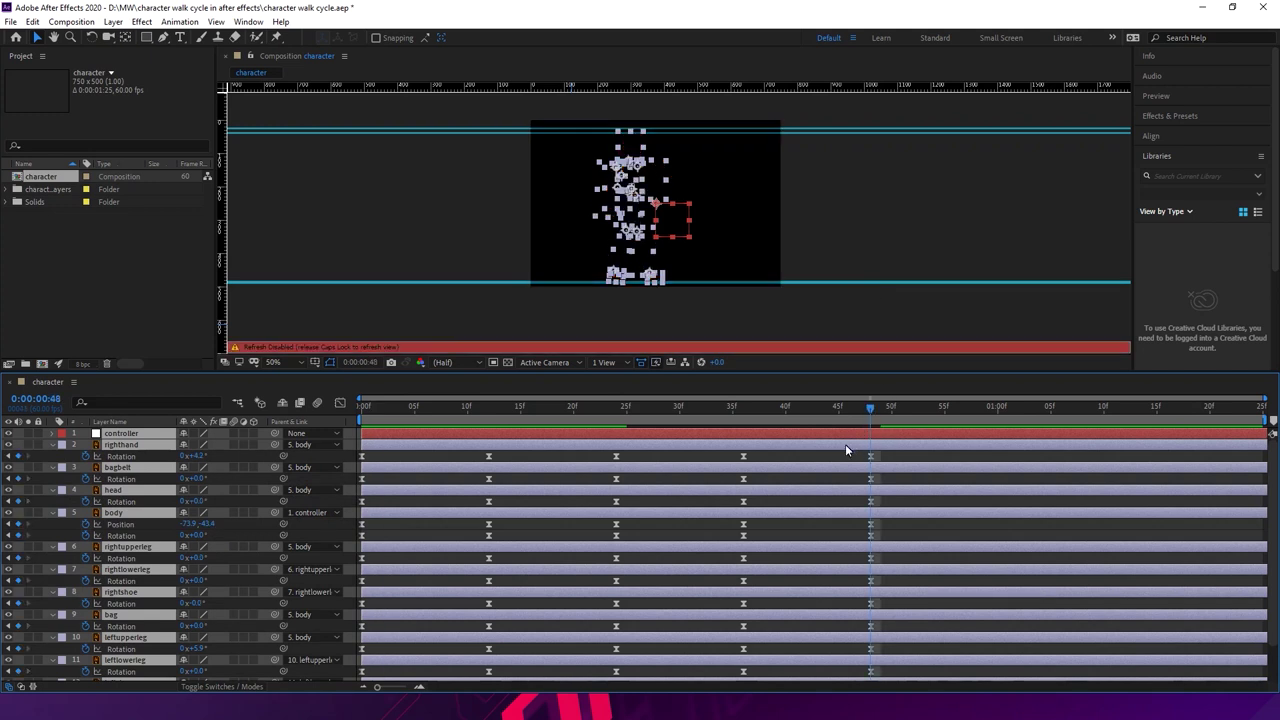
key("Caps_Lock")
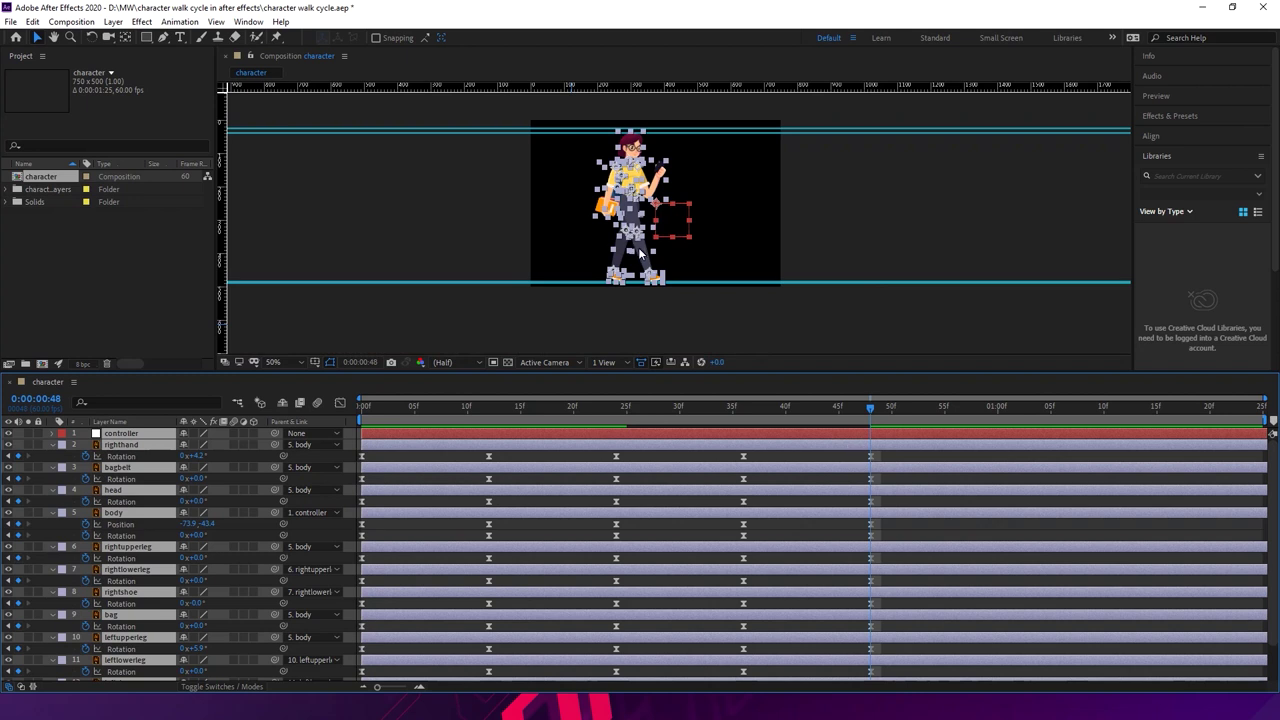
key("n")
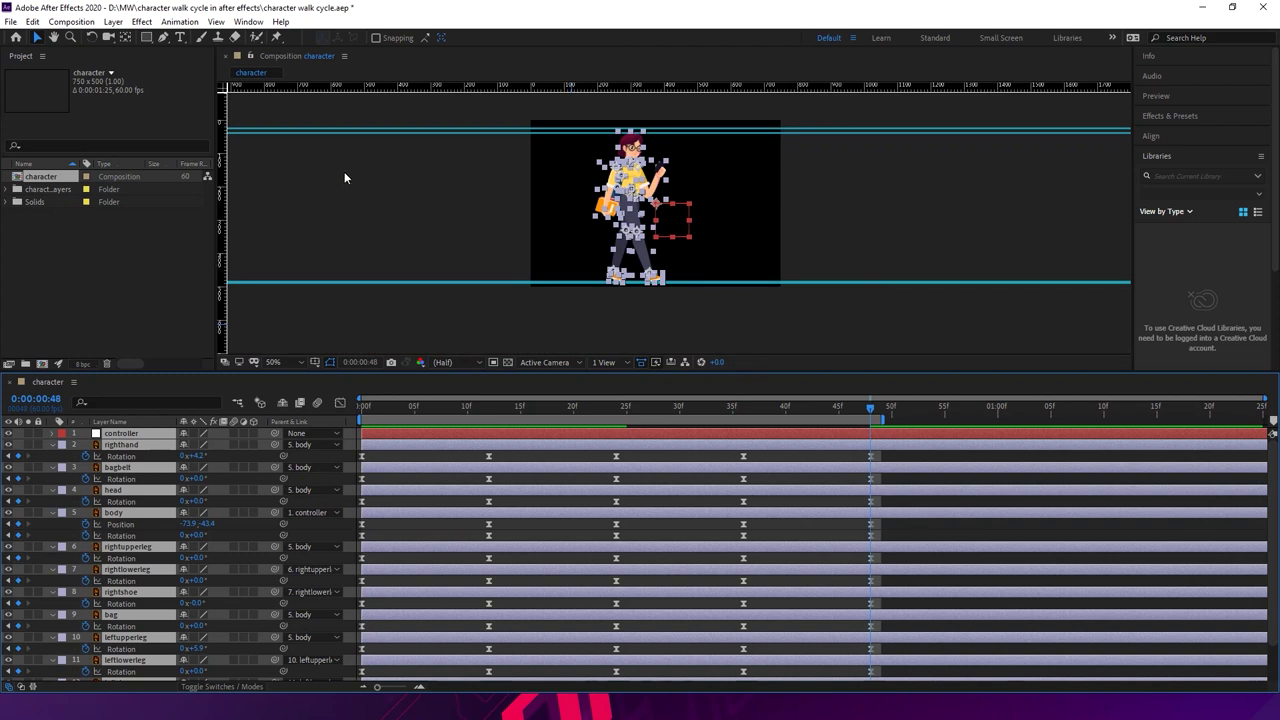
- Play the full walk cycle and trim the composition to the work area
left_click(810, 314)
key("space")
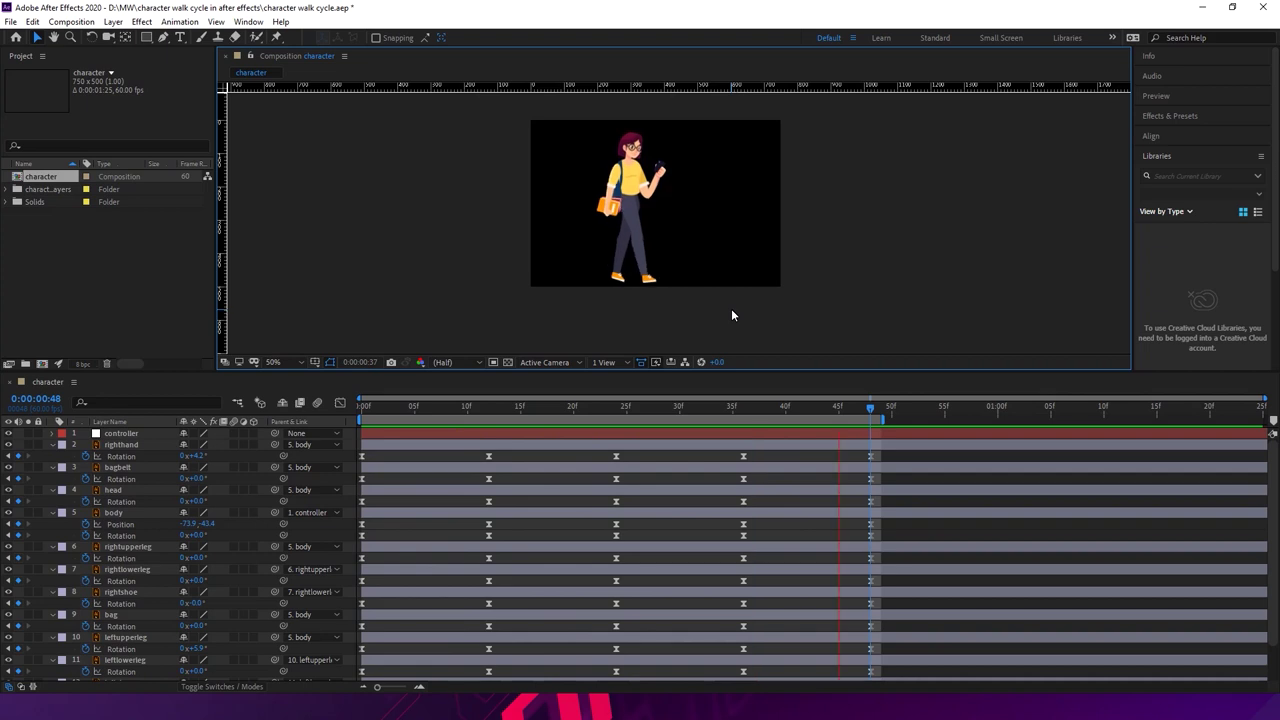
left_click(78, 22)
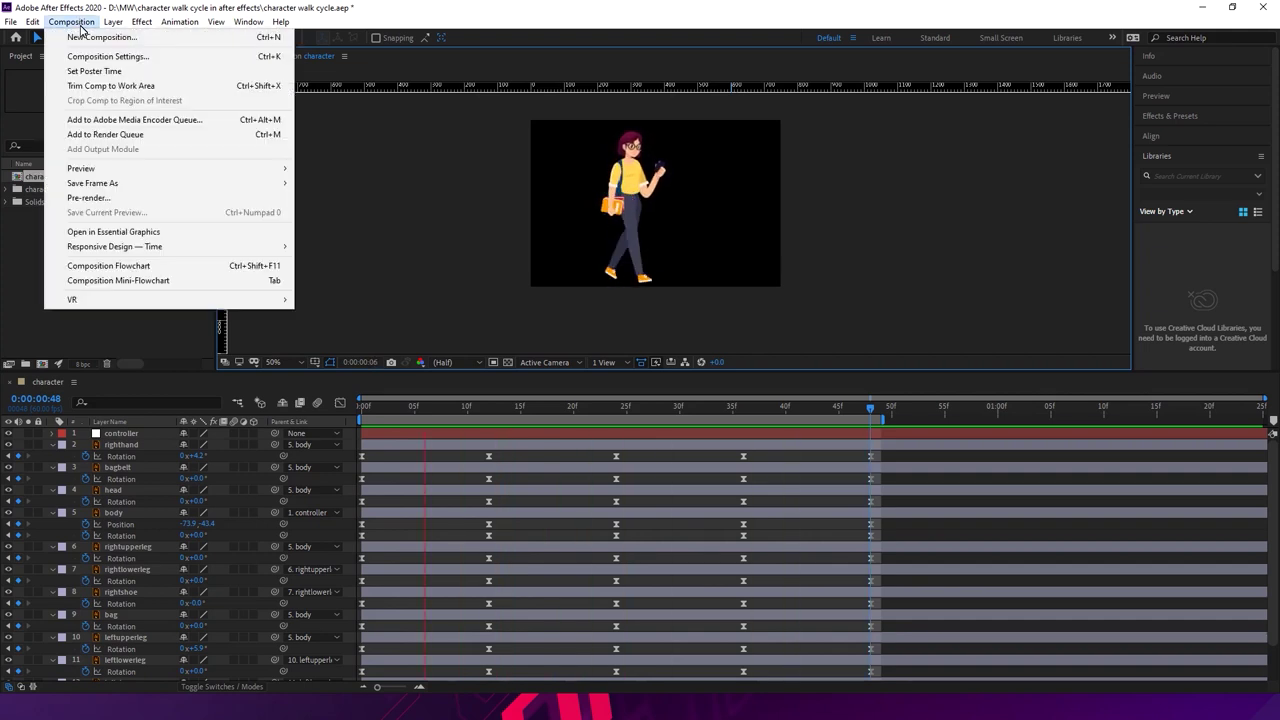
left_click(112, 86)
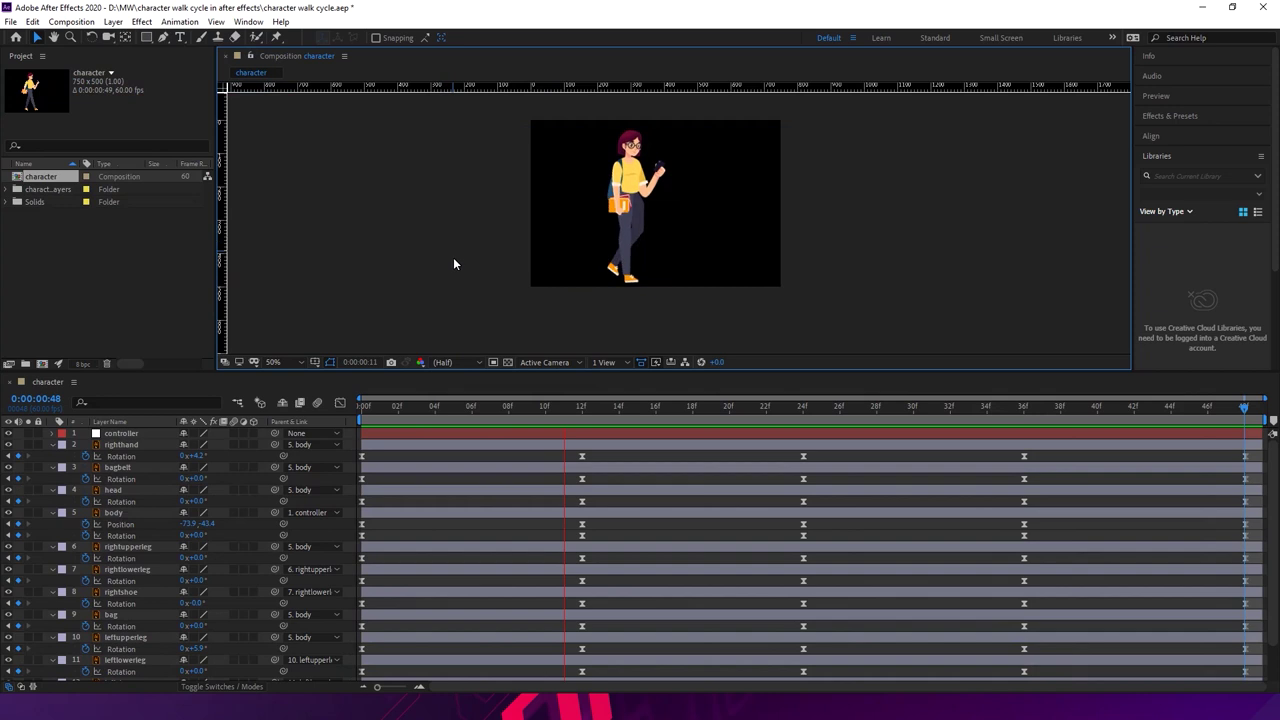
- Collapse the keyframed properties of every layer from righthand to lefthand
left_click(61, 454)
left_click(54, 444)
left_click(54, 456)
left_click(54, 467)
left_click(54, 478)
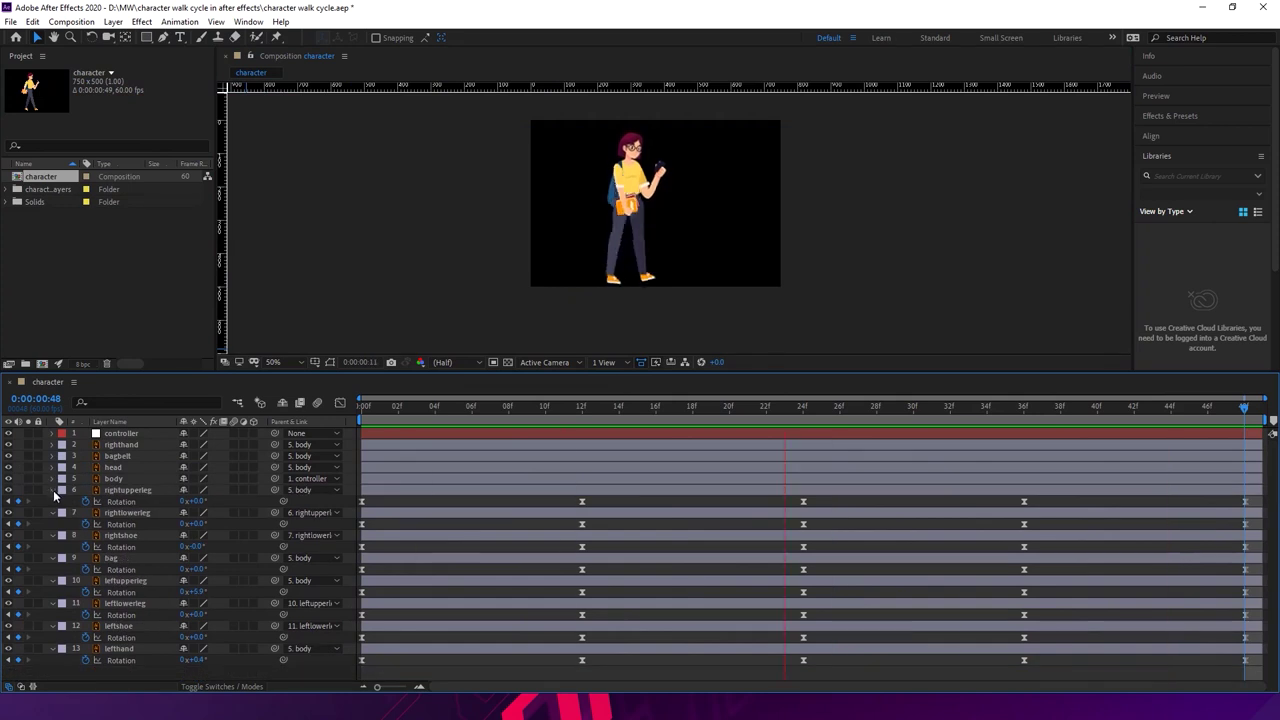
left_click(54, 490)
left_click(54, 501)
left_click(54, 513)
left_click(54, 524)
left_click(54, 535)
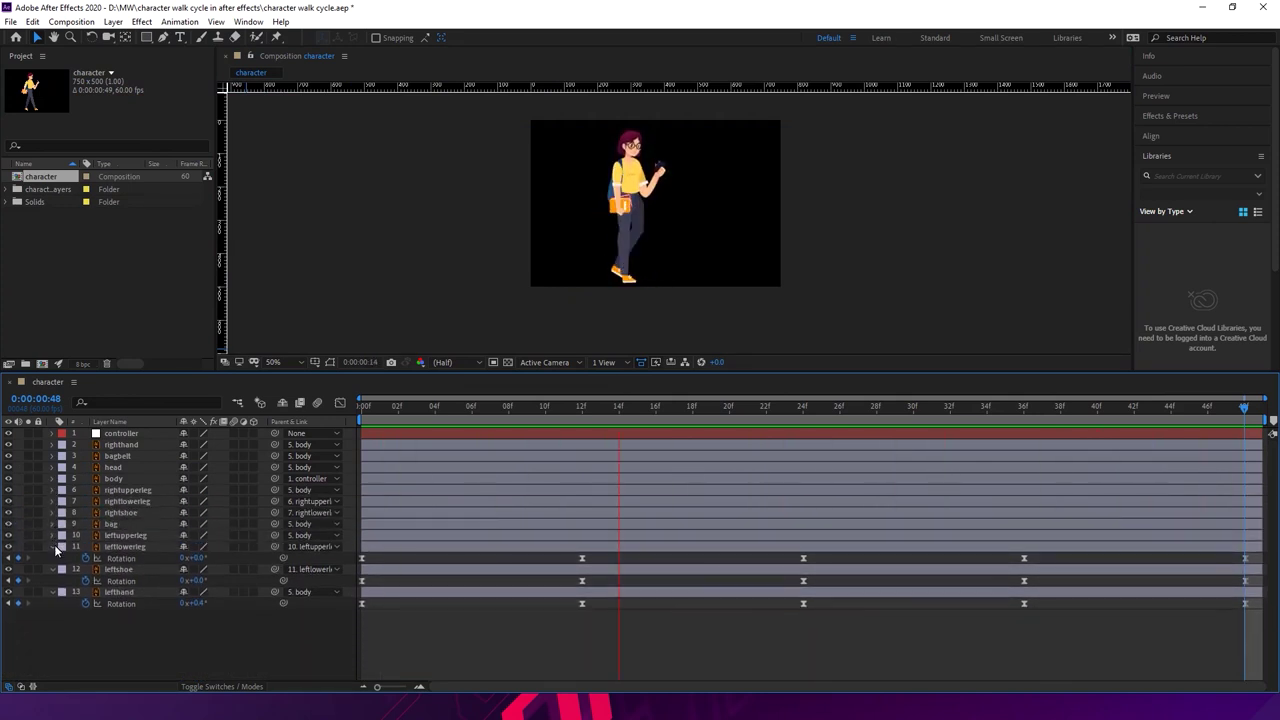
left_click(54, 546)
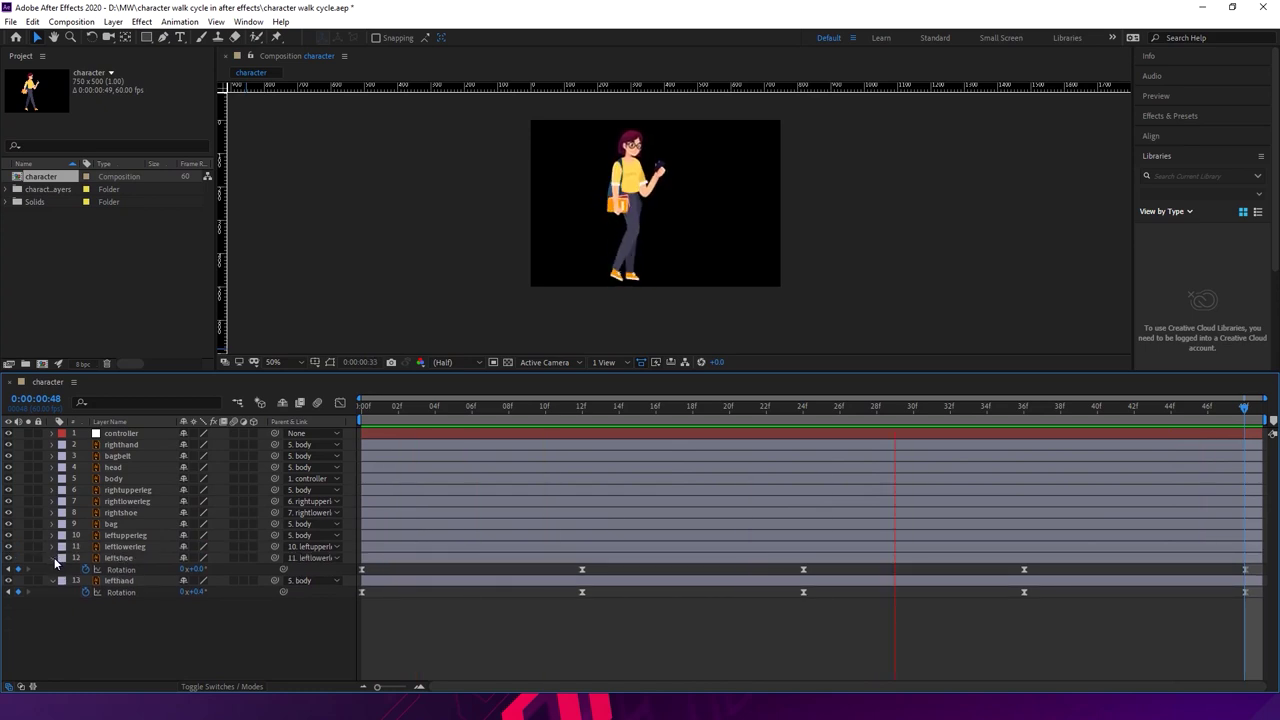
left_click(54, 558)
left_click(54, 569)
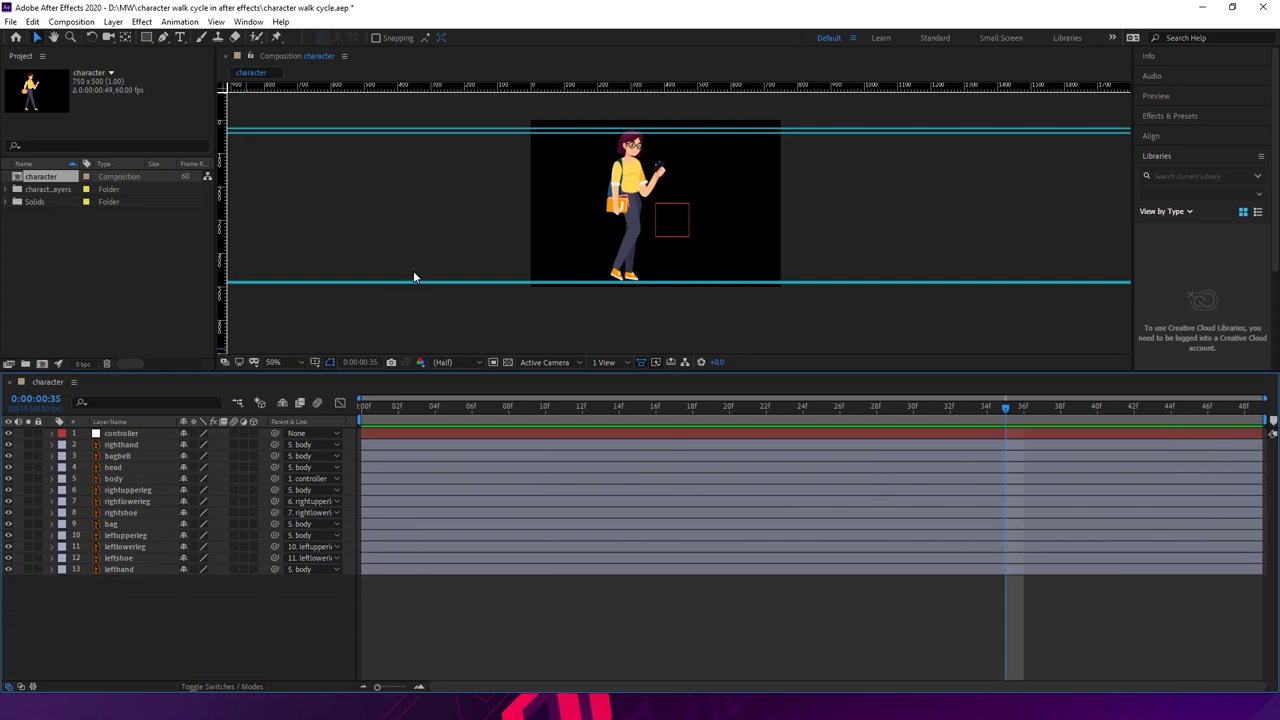
- Start a new composition with the aspect ratio unlocked and a size of 1920 by 1080 px
left_click(41, 363)
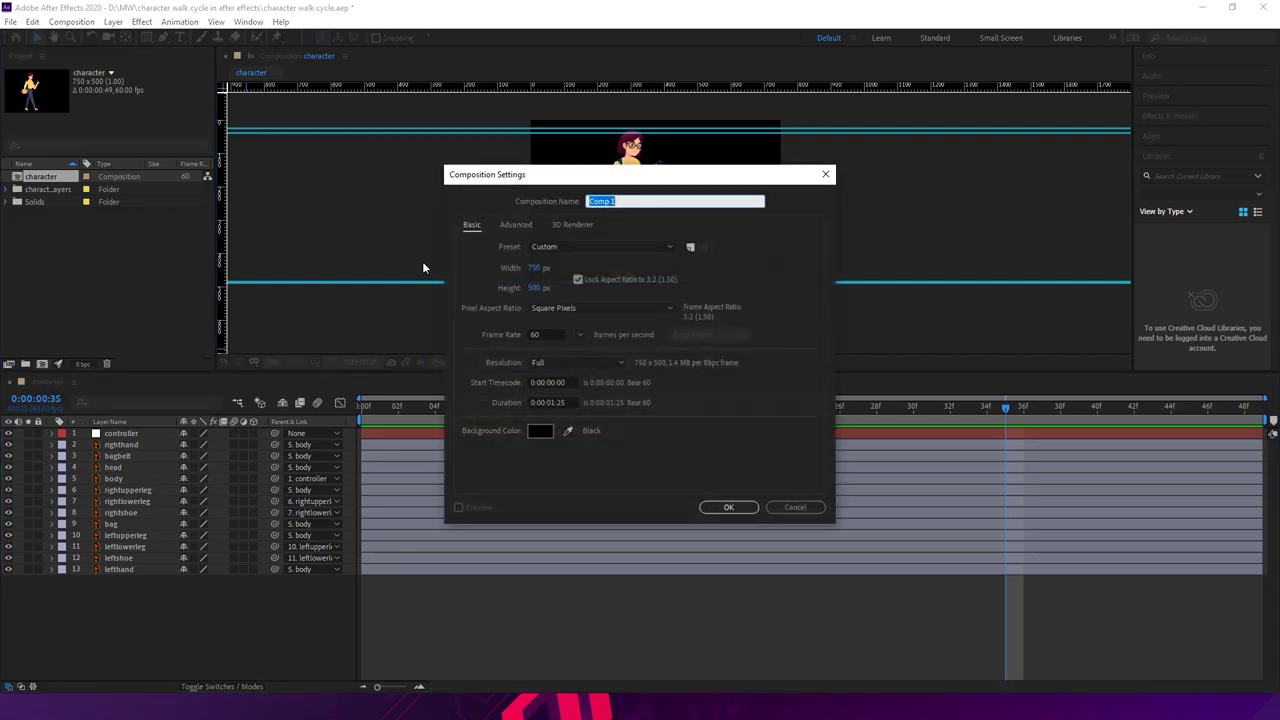
left_click(545, 272)
type("1920")
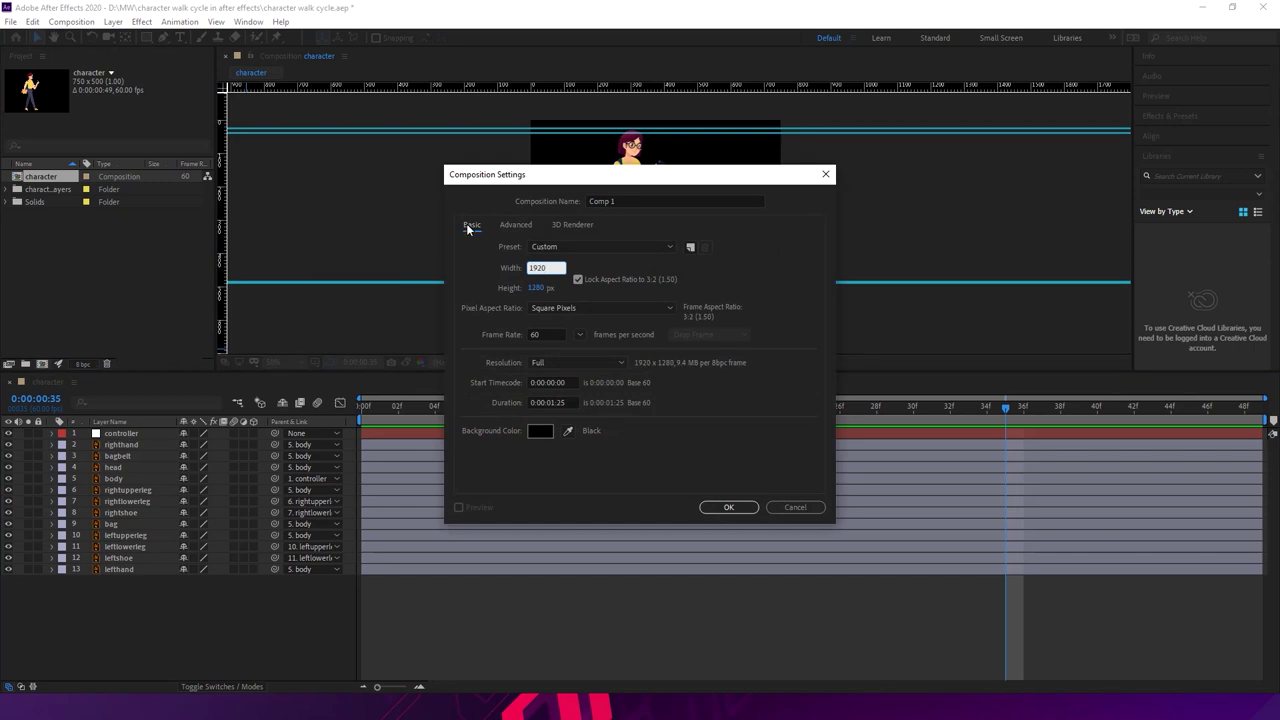
left_click(577, 279)
left_click(537, 288)
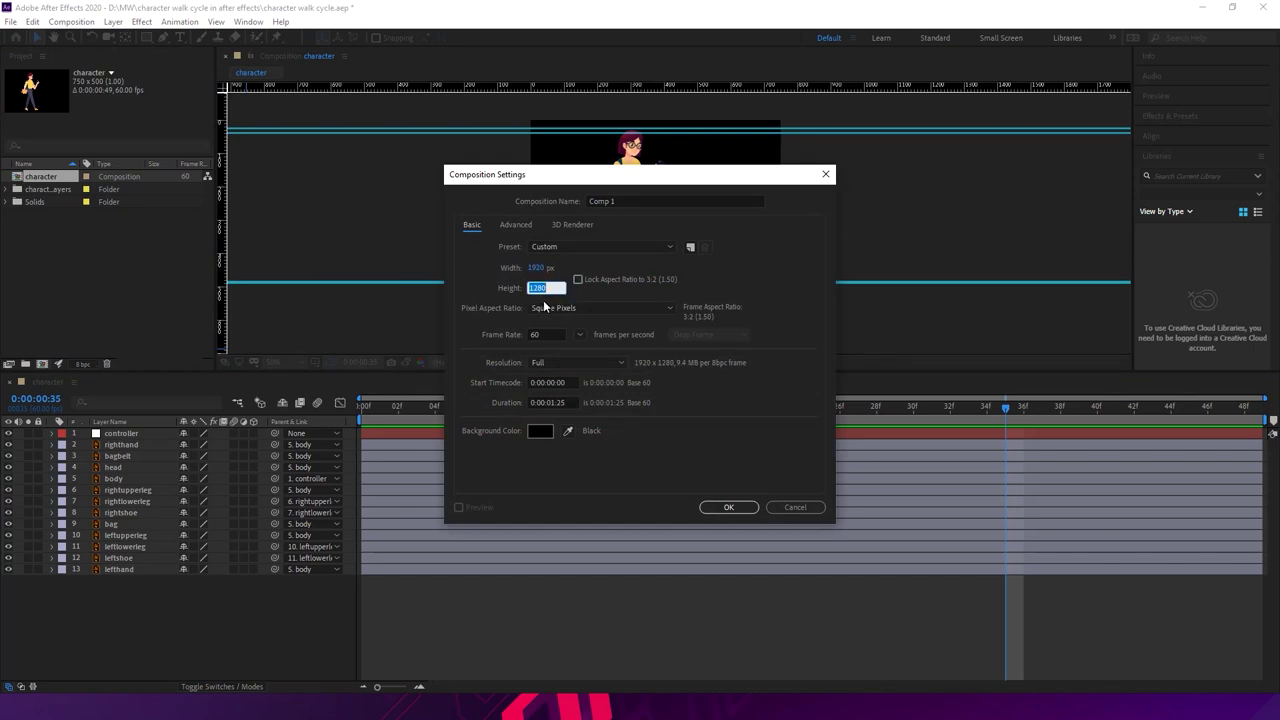
type("100")
key("BackSpace")
type("80")
left_click(566, 246)
left_click(566, 244)
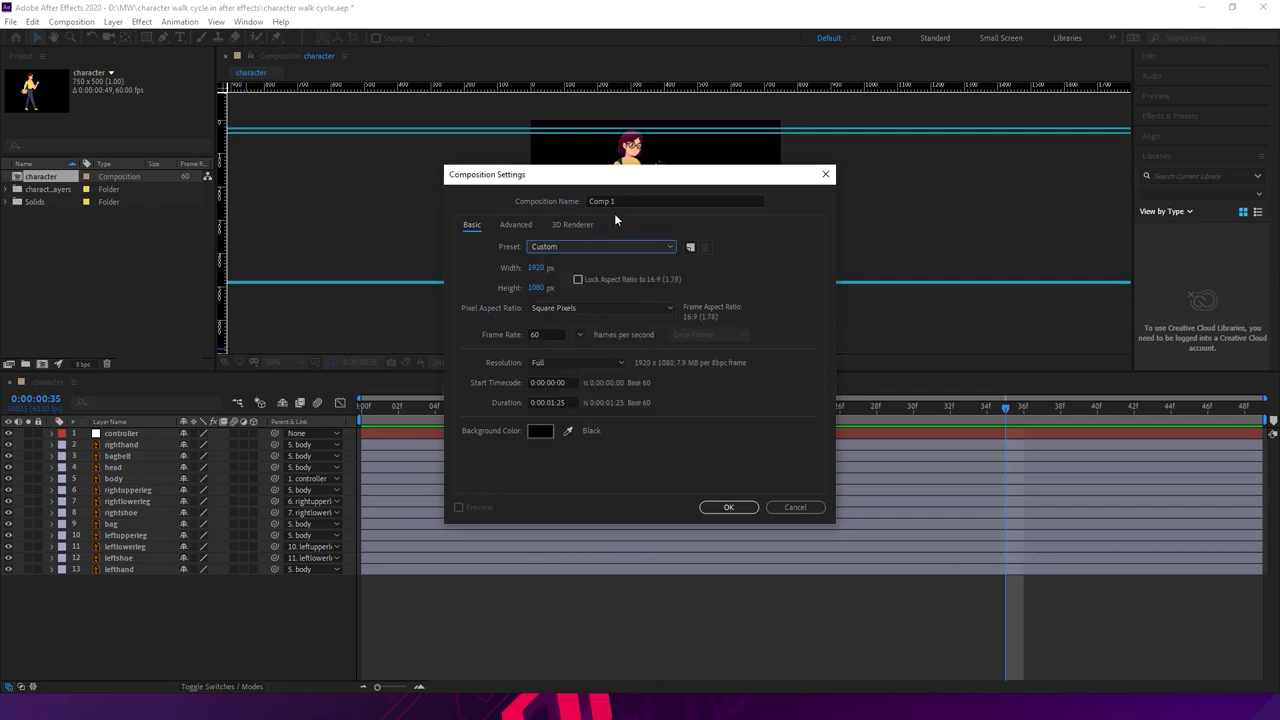
- Name the new composition main and create it
left_click(600, 202)
type("main")
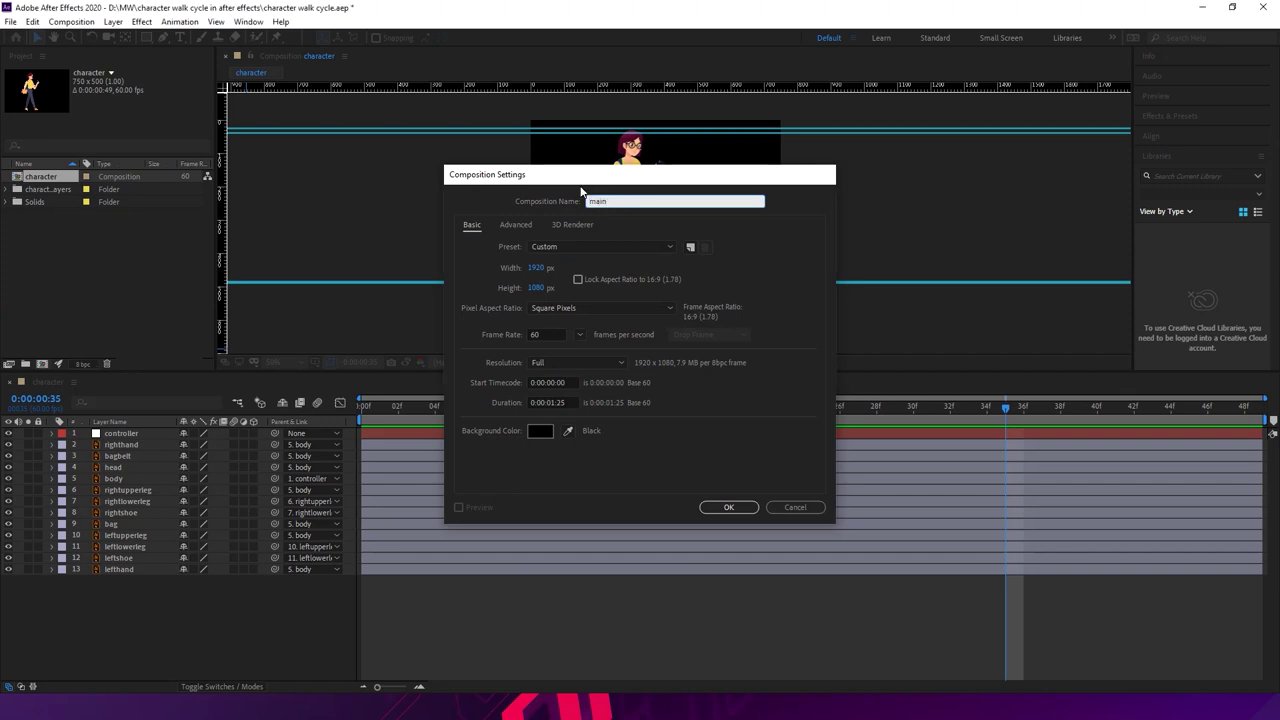
key("Return")
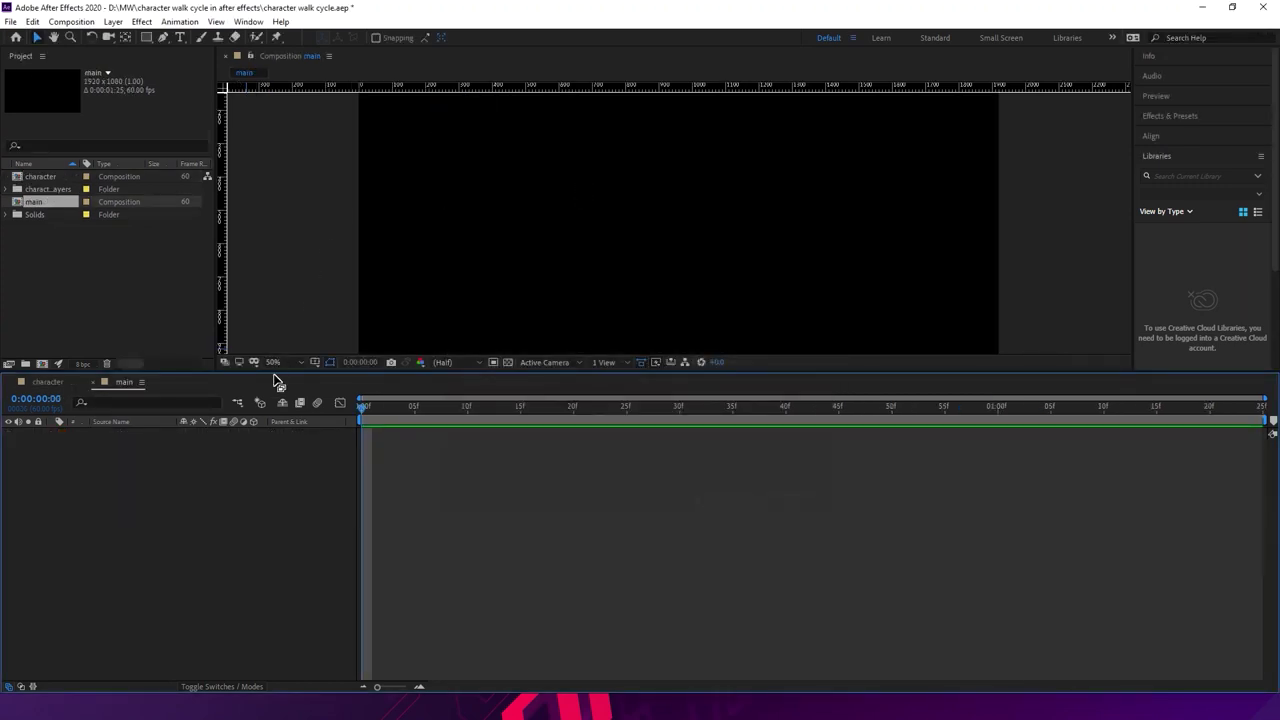
- Enlarge the composition viewer and change the main composition's background color to white
left_click_drag(277, 374, 280, 500)
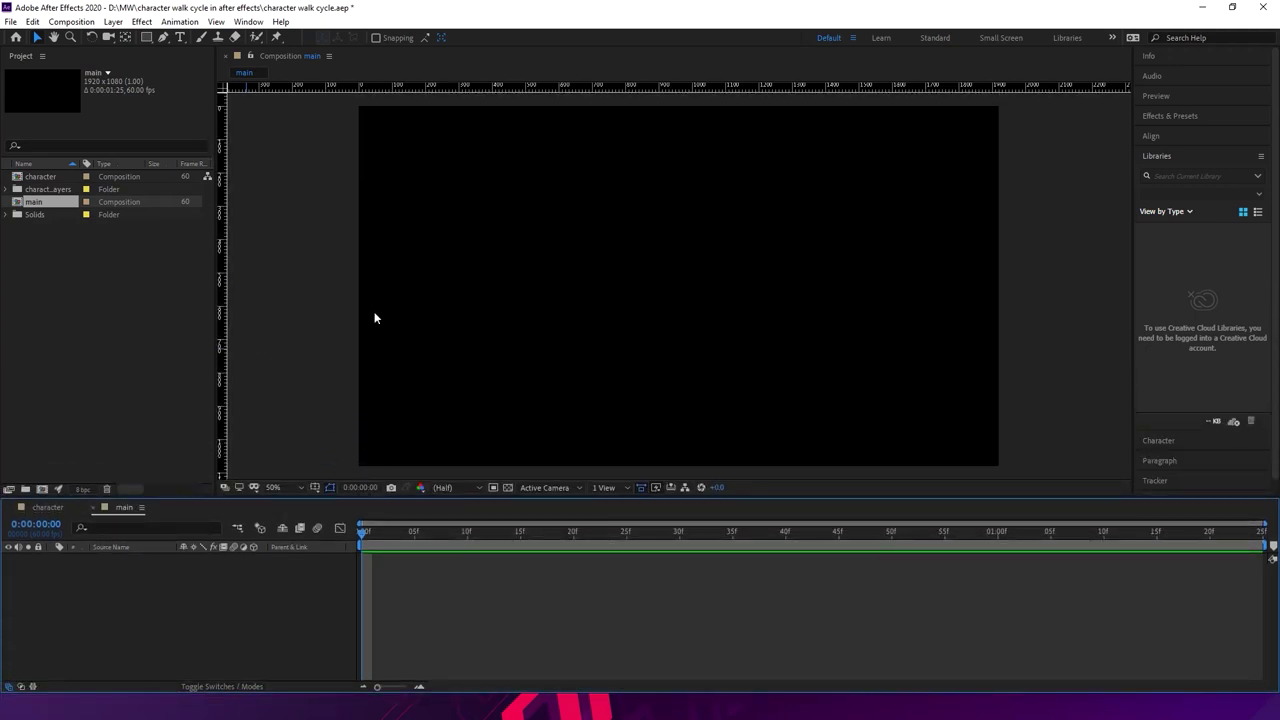
right_click(308, 208)
left_click(345, 208)
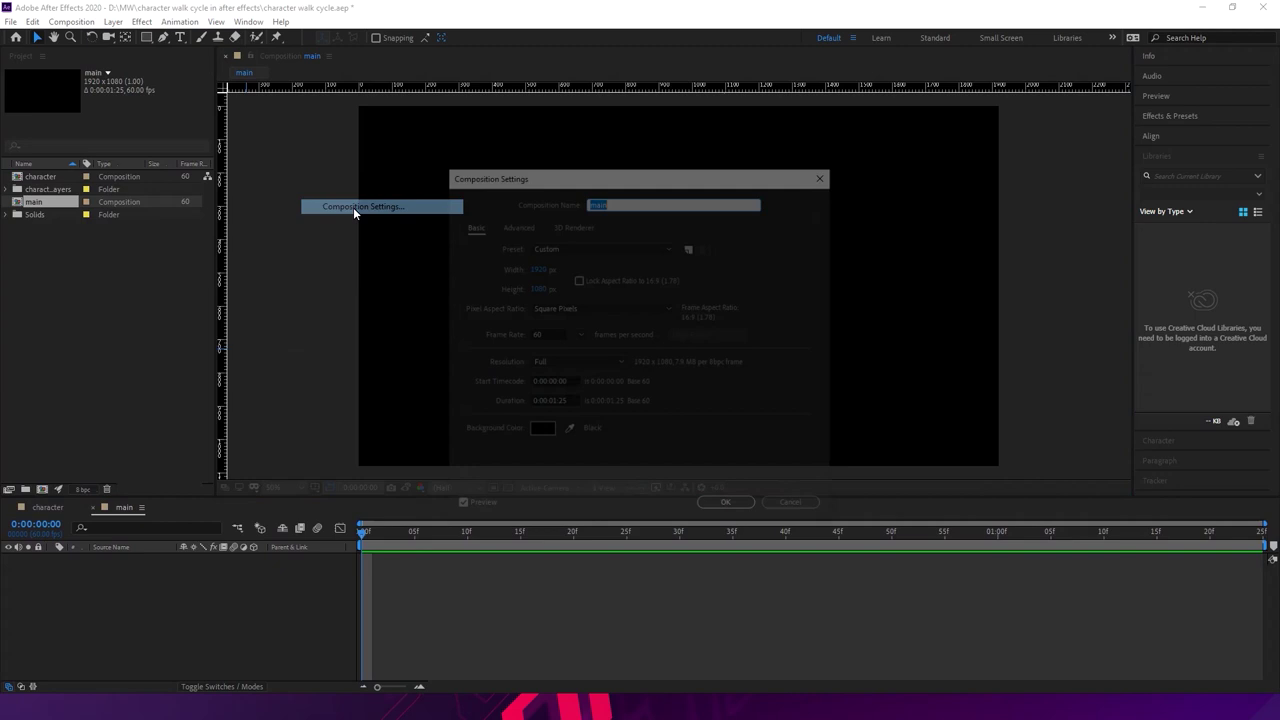
left_click(540, 430)
left_click_drag(599, 361, 477, 252)
left_click(772, 272)
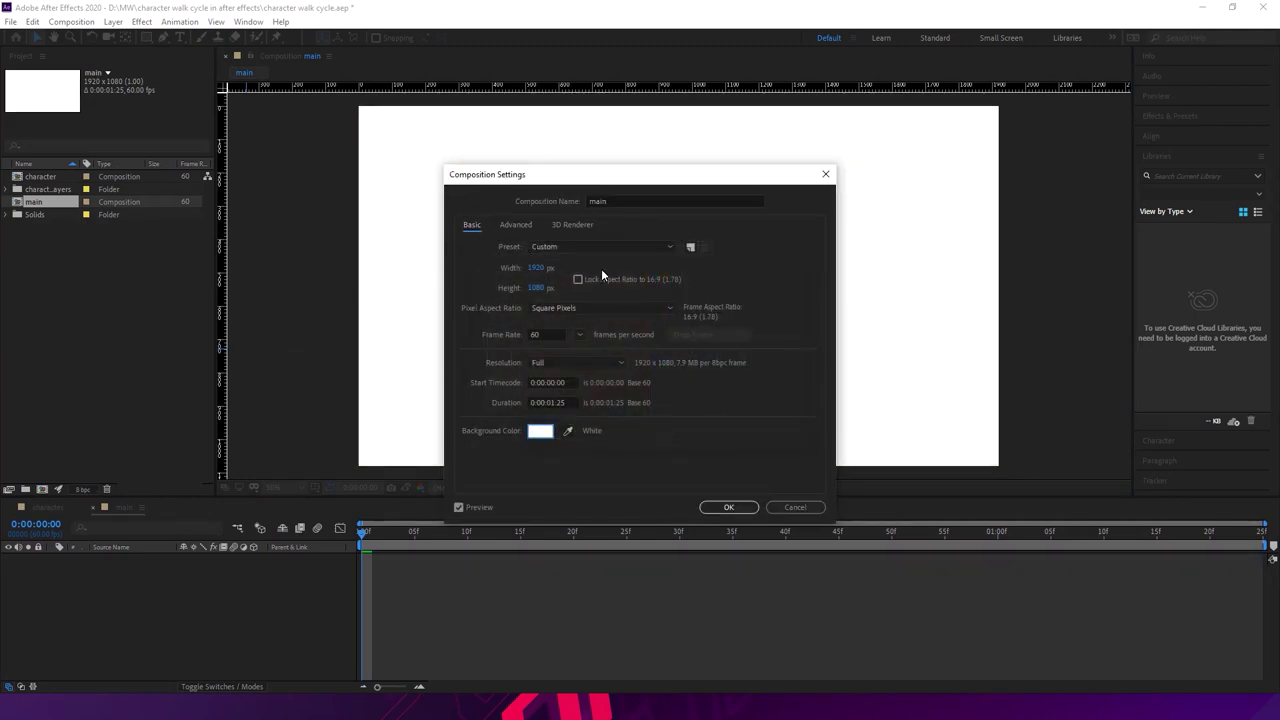
left_click(728, 507)
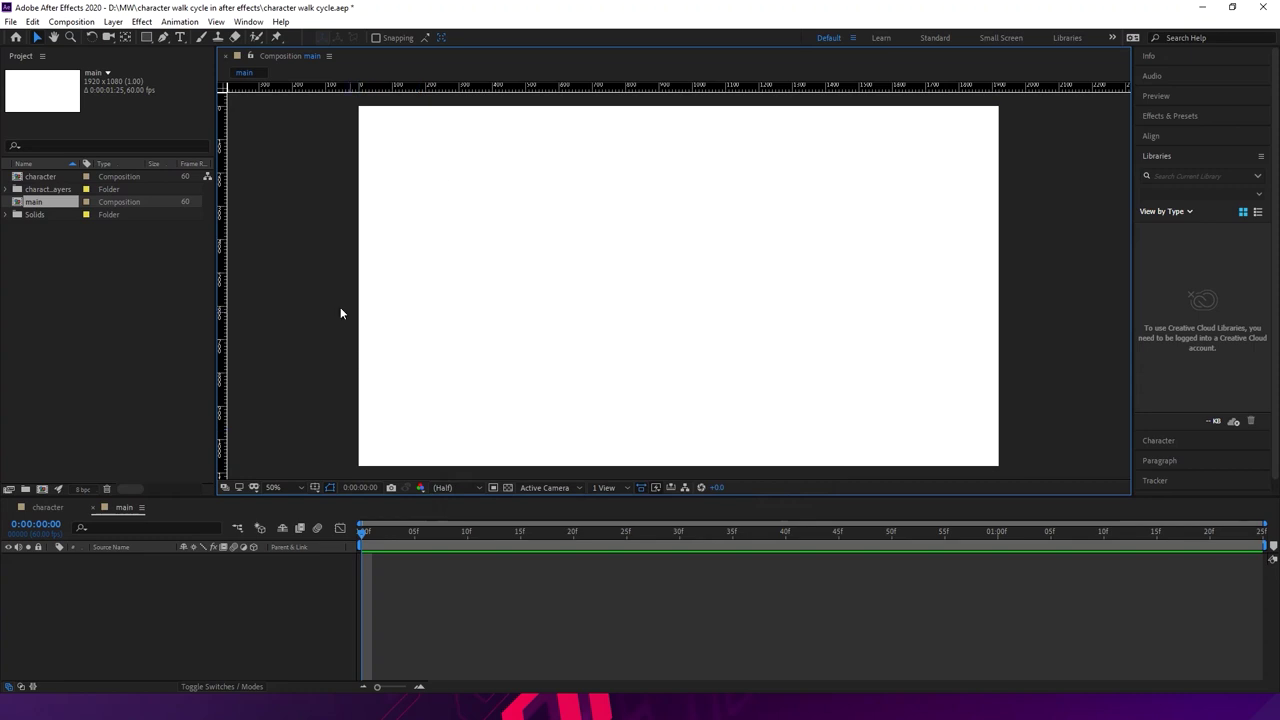
left_click(57, 178)
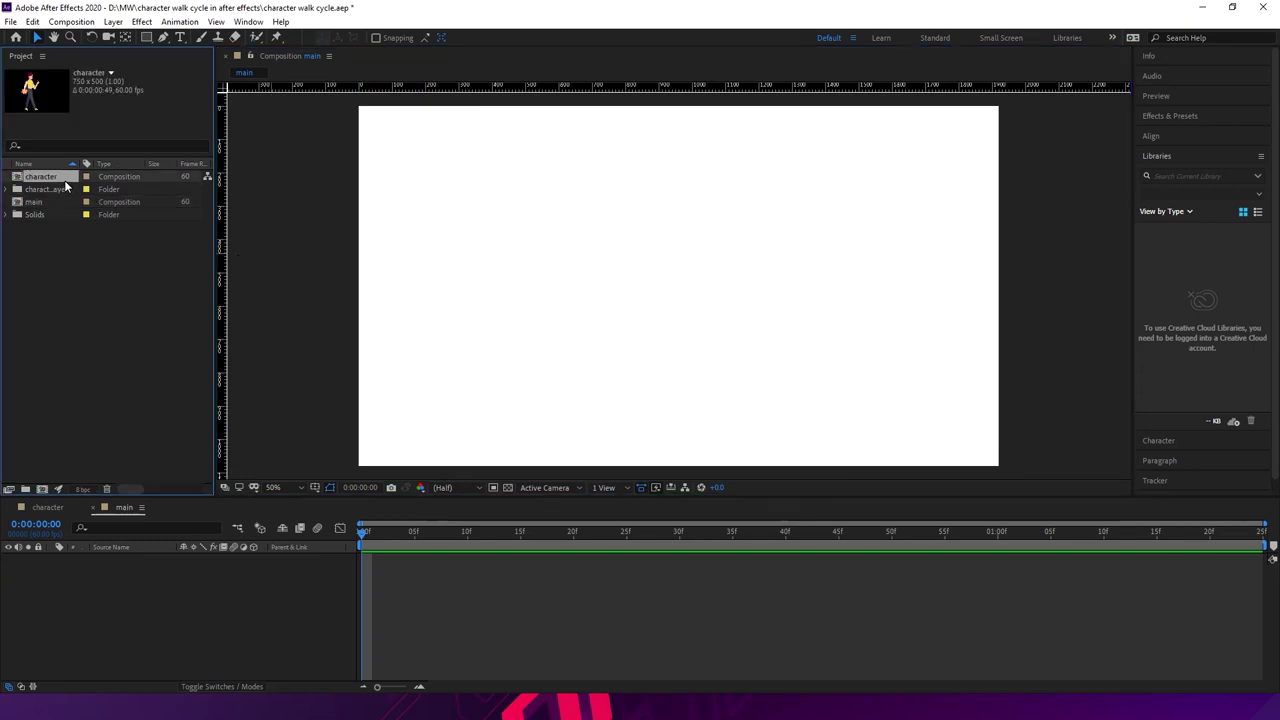
left_click_drag(67, 179, 539, 240)
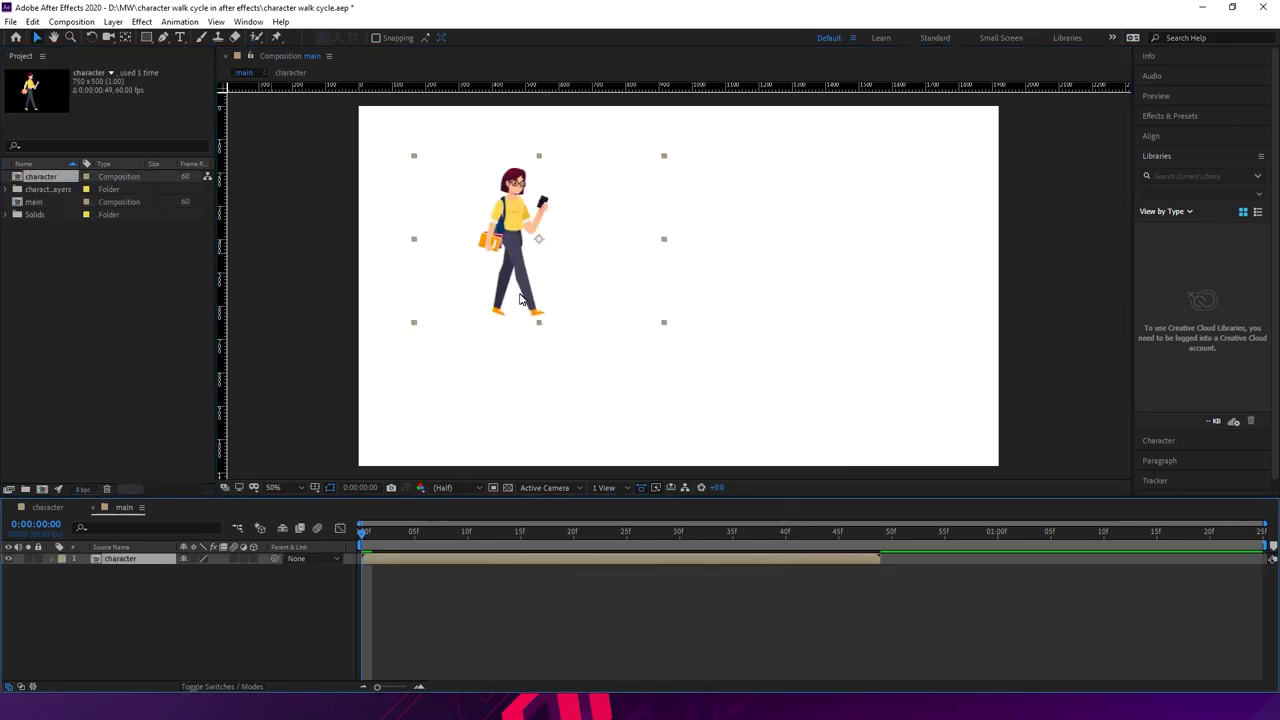
key("Delete")
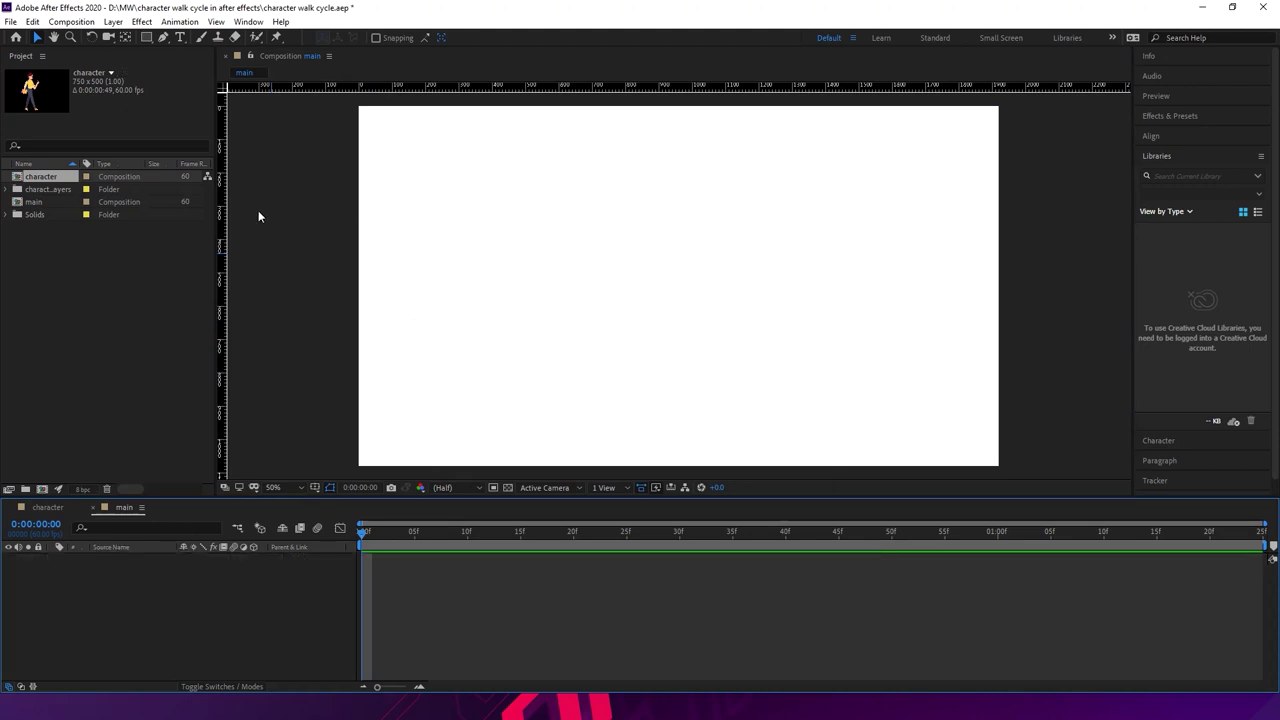
left_click(67, 180)
double_click(67, 179)
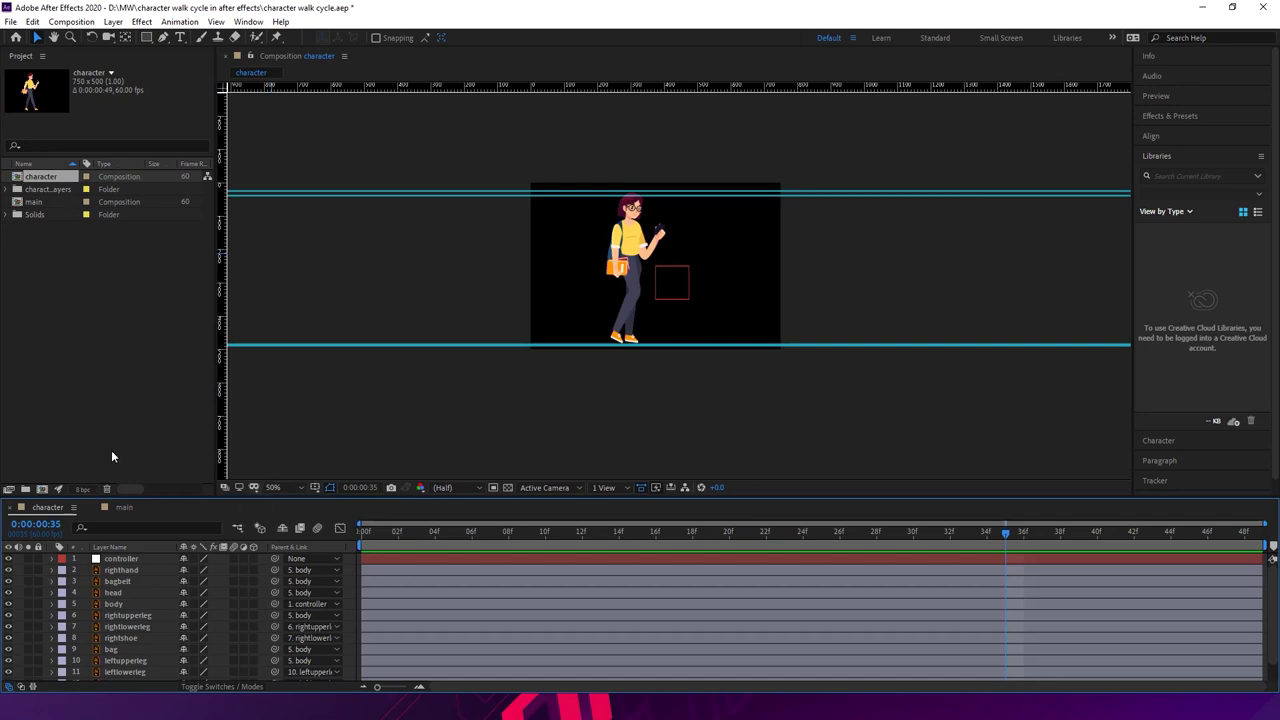
left_click(128, 510)
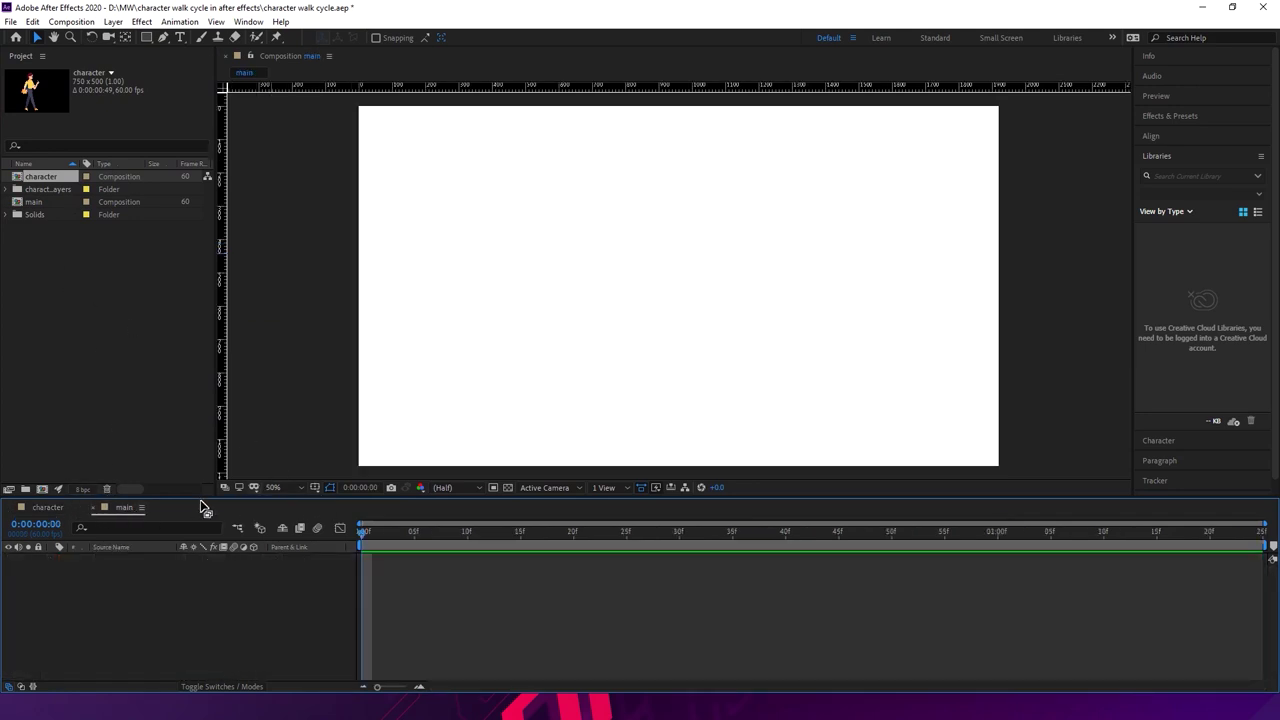
- Place the character composition in the main composition and position it in the left half of the frame, slightly above mid-height
left_click_drag(64, 181, 557, 295)
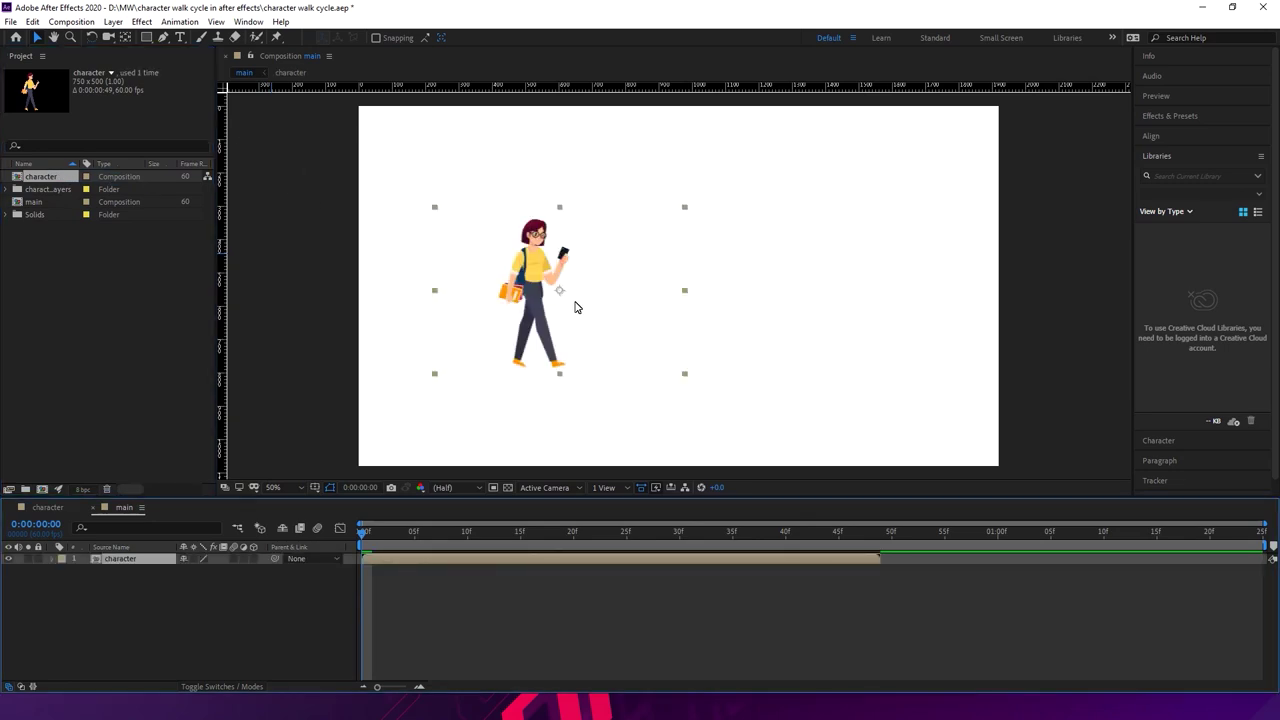
left_click(172, 601)
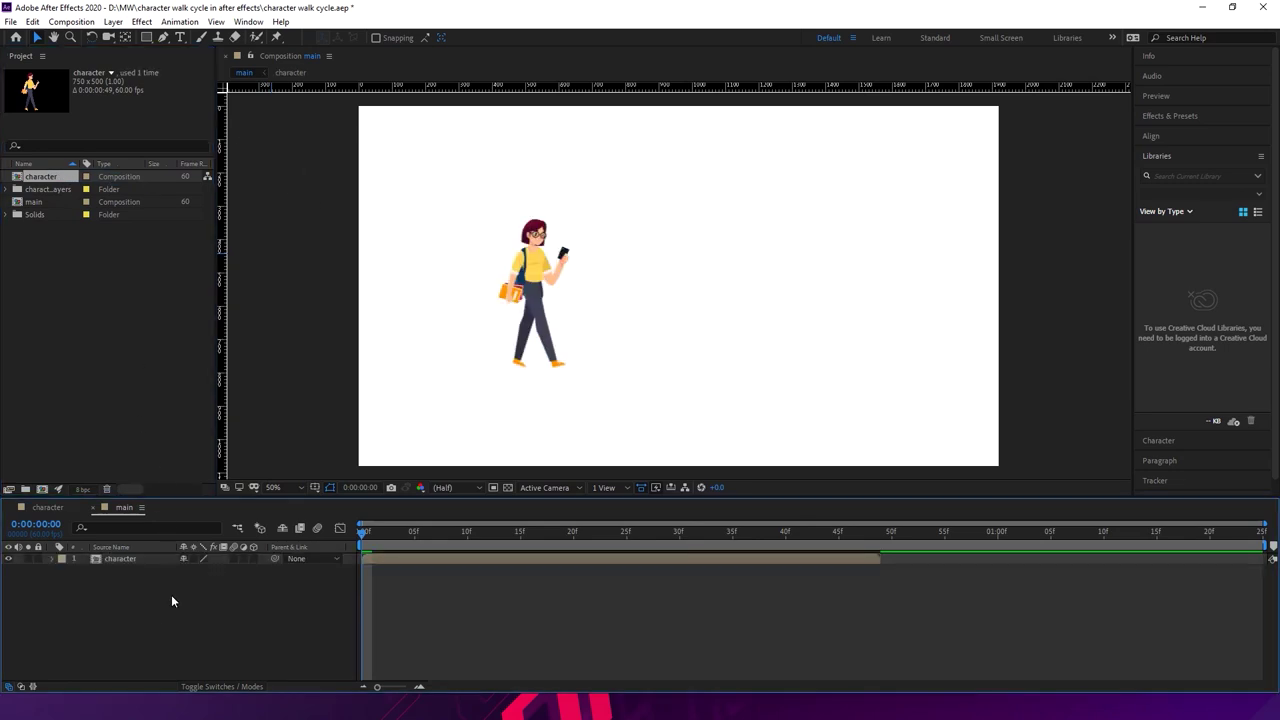
left_click_drag(546, 284, 576, 262)
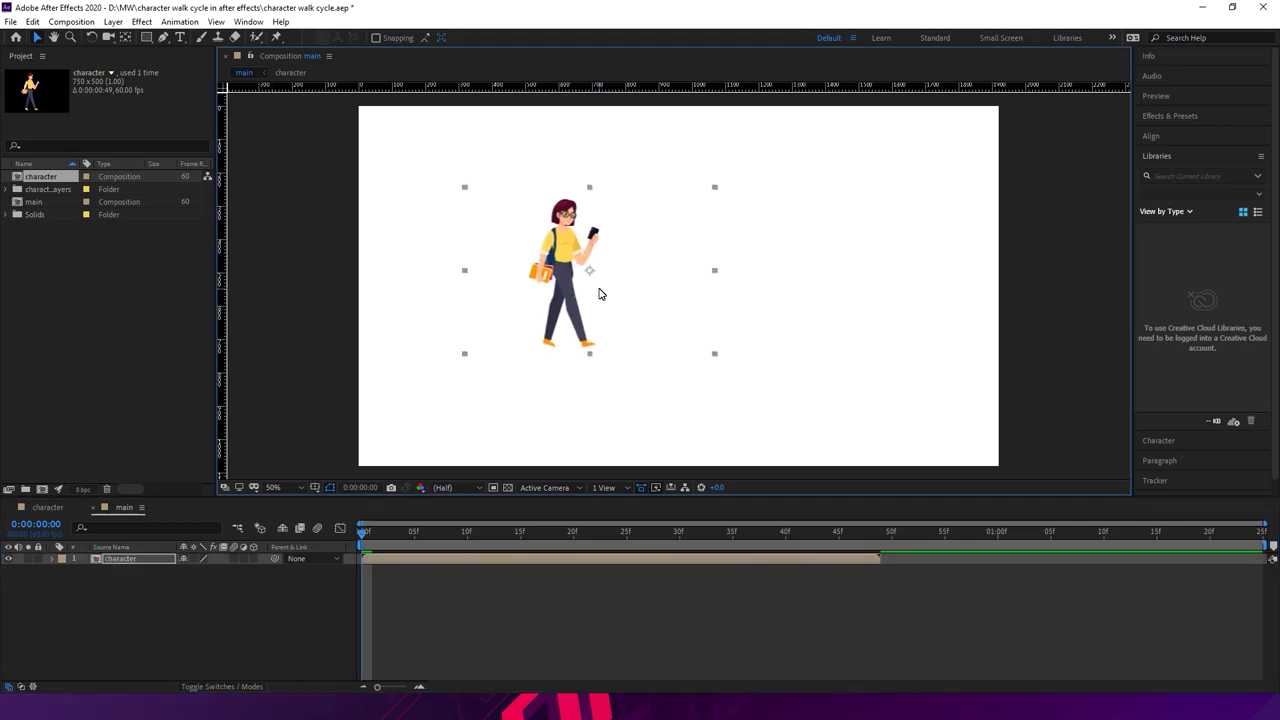
- Duplicate the character layer in the main composition
right_click(146, 559)
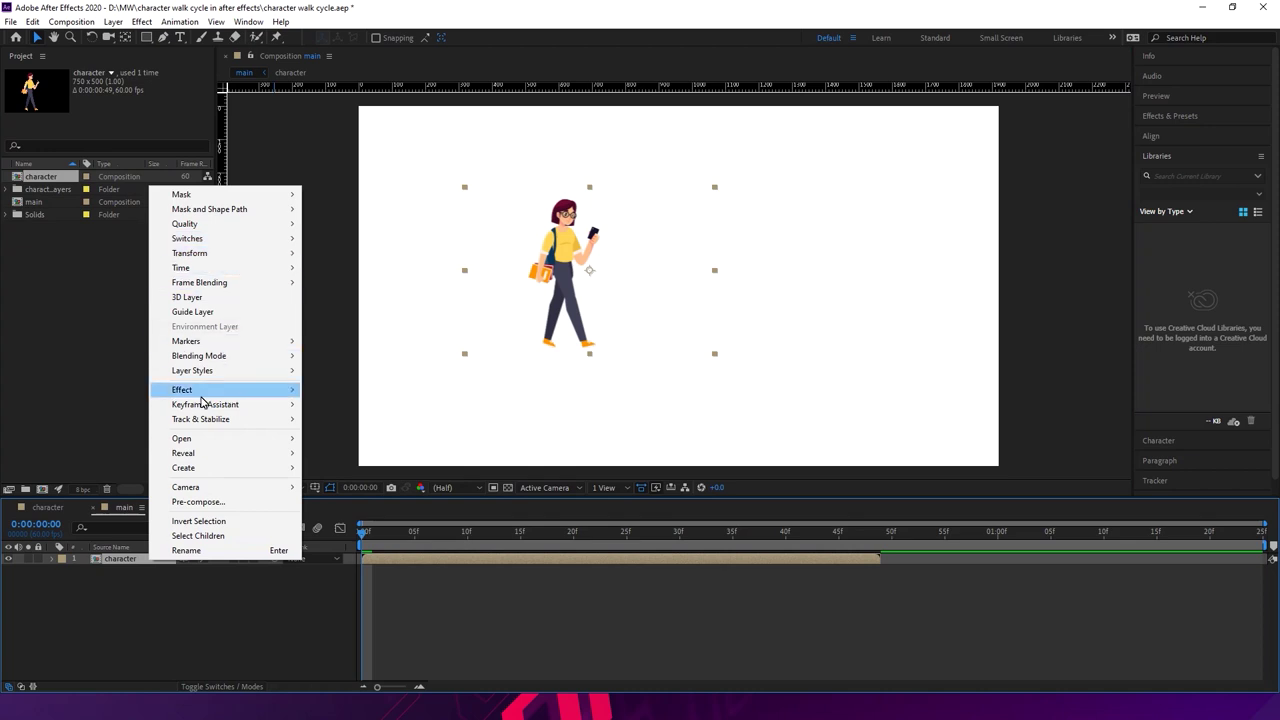
left_click(87, 593)
left_click(116, 558)
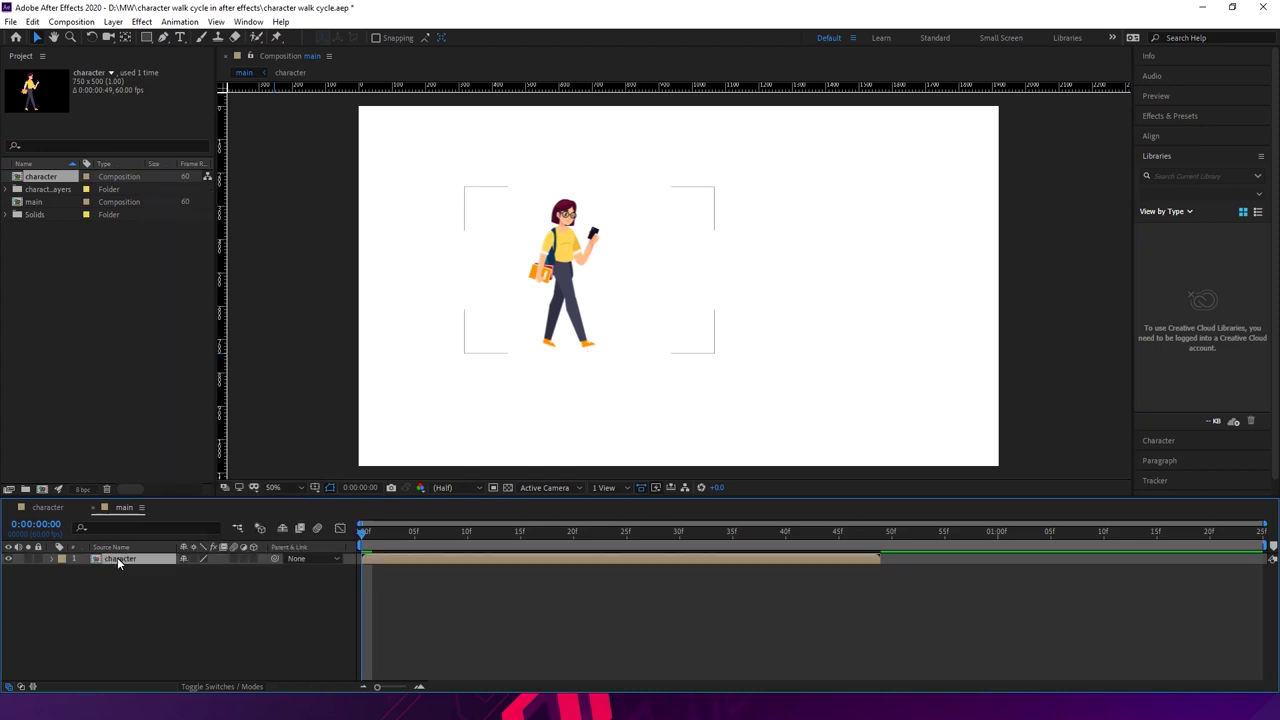
key("ctrl+d")
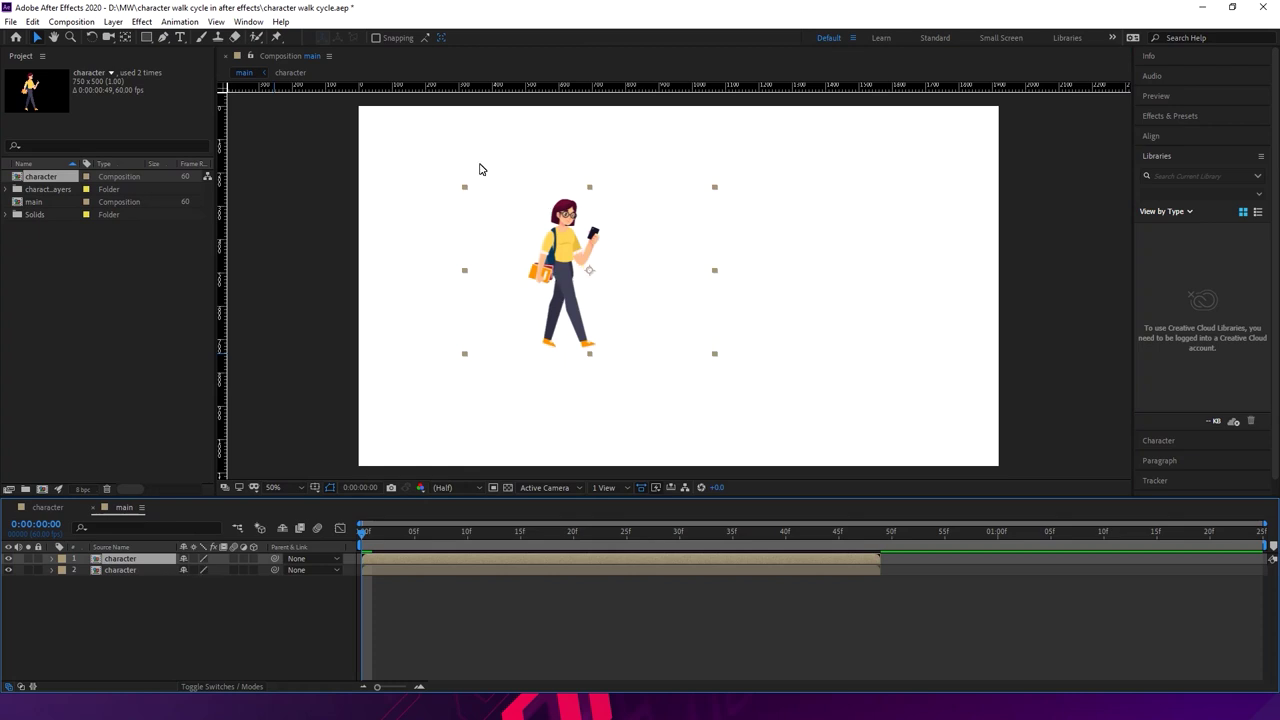
- Flip the duplicated character layer vertically and move it straight below the original so that their feet meet
right_click(561, 250)
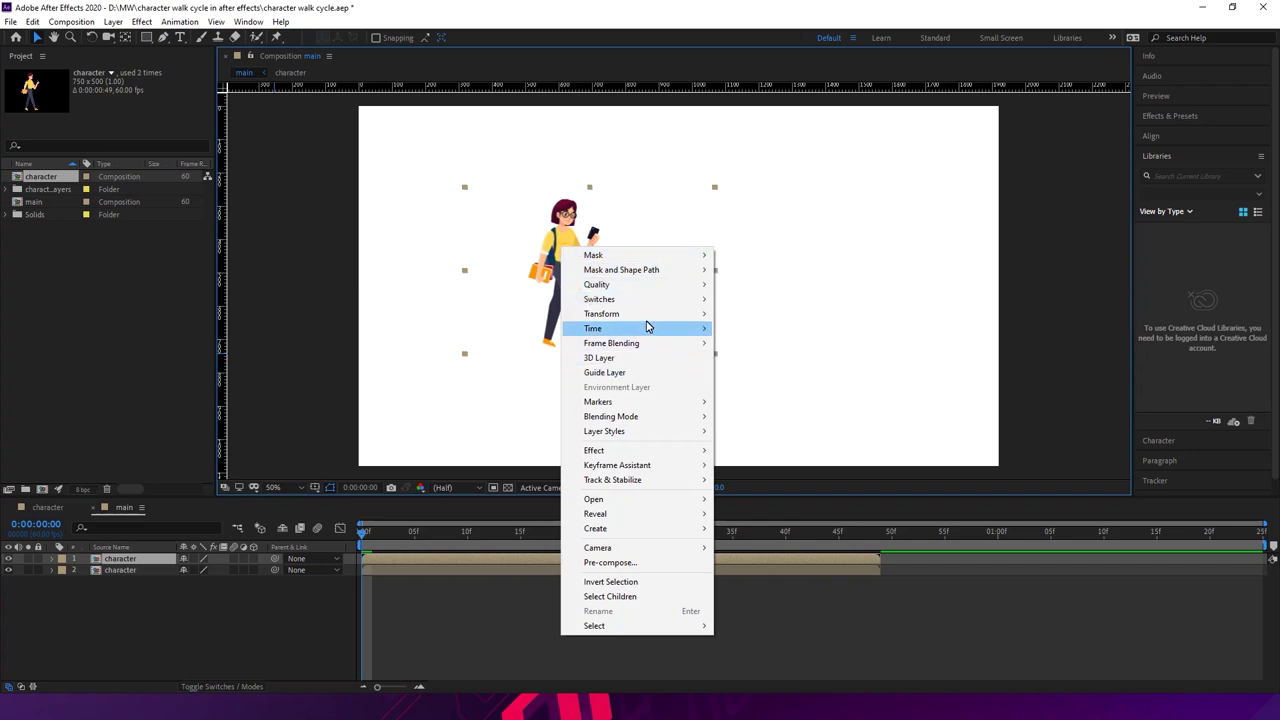
mouse_move(650, 320)
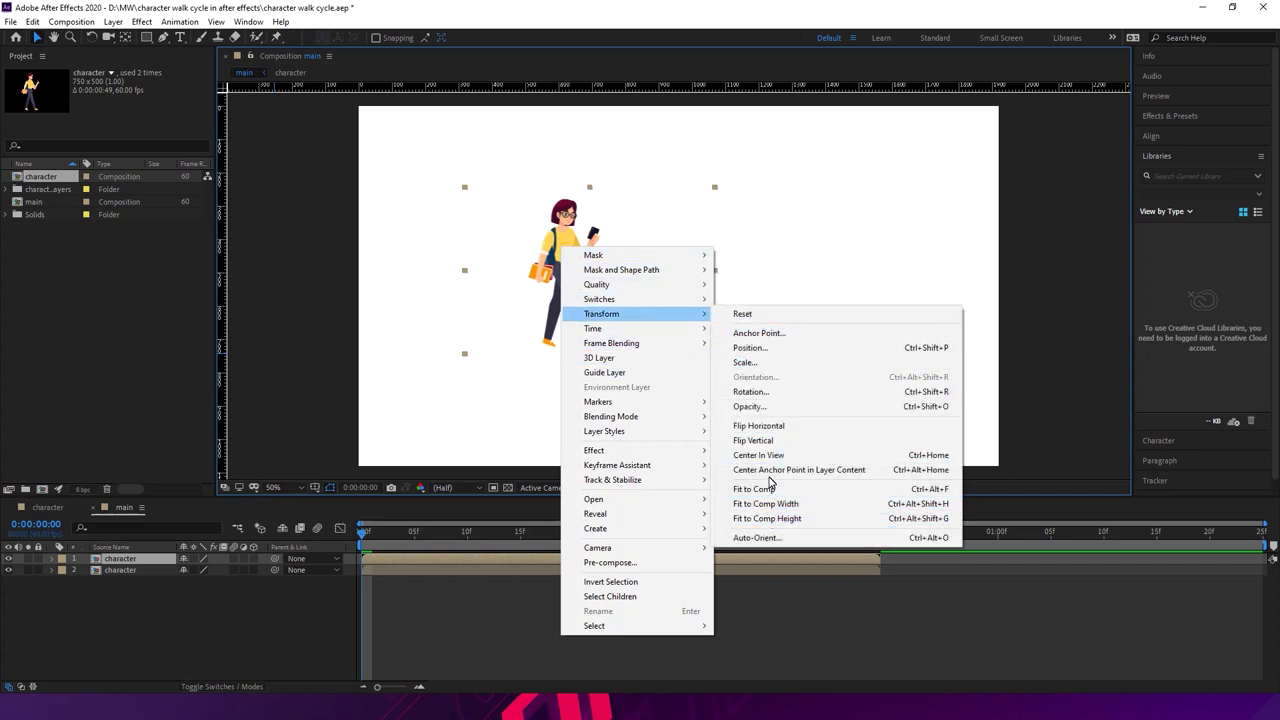
left_click(768, 440)
left_click_drag(574, 296, 571, 437)
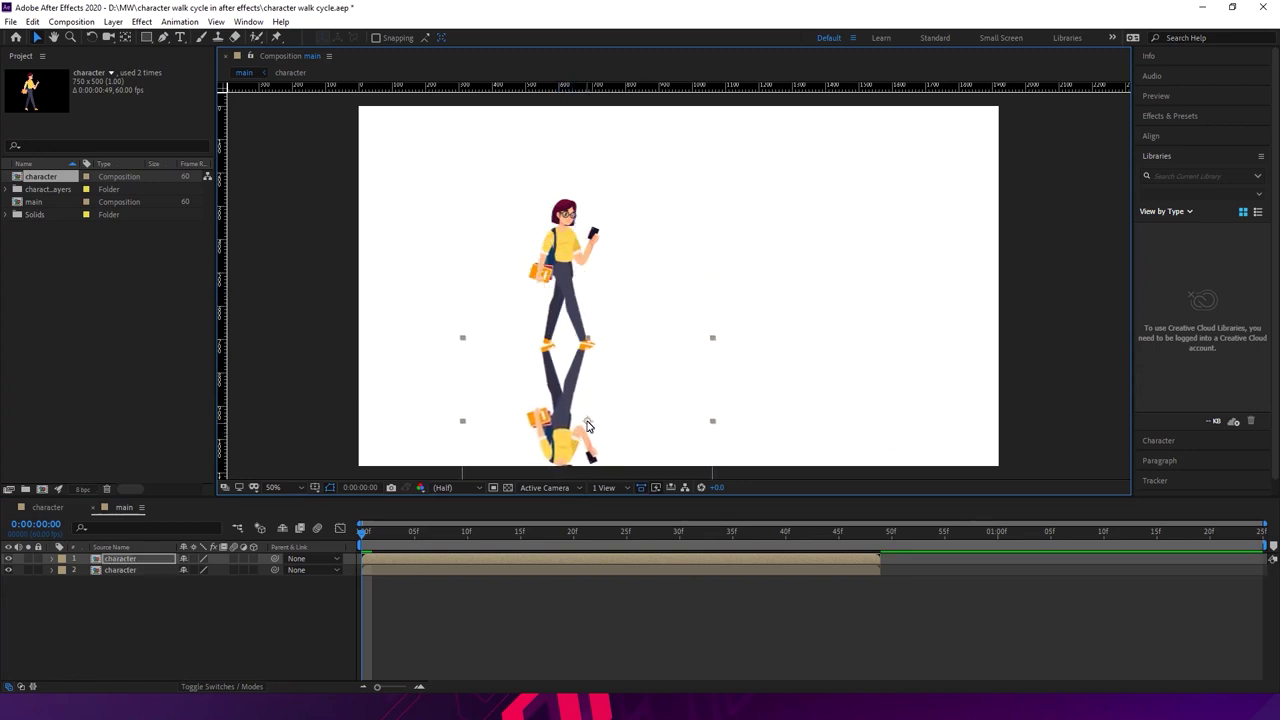
- Move the flipped copy's anchor point up to its feet with the Pan Behind tool
left_click(125, 37)
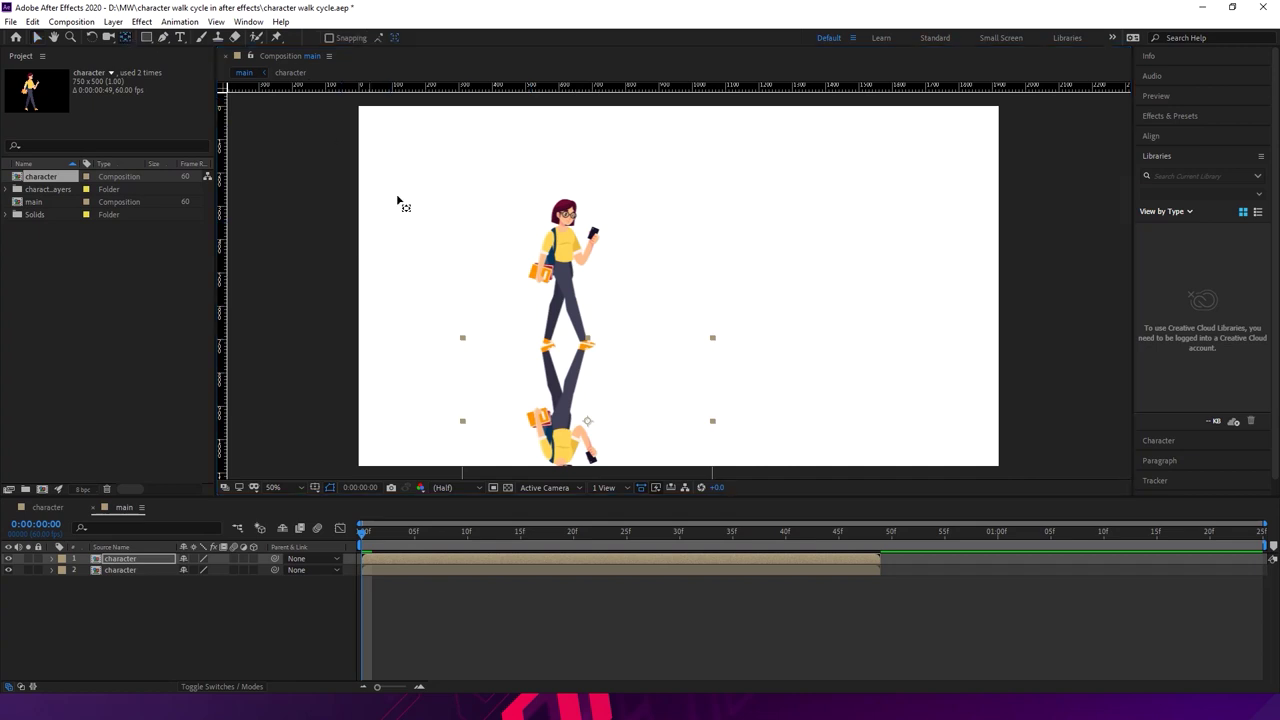
left_click_drag(585, 418, 570, 348)
key("h")
scroll(680, 280, "right", 3)
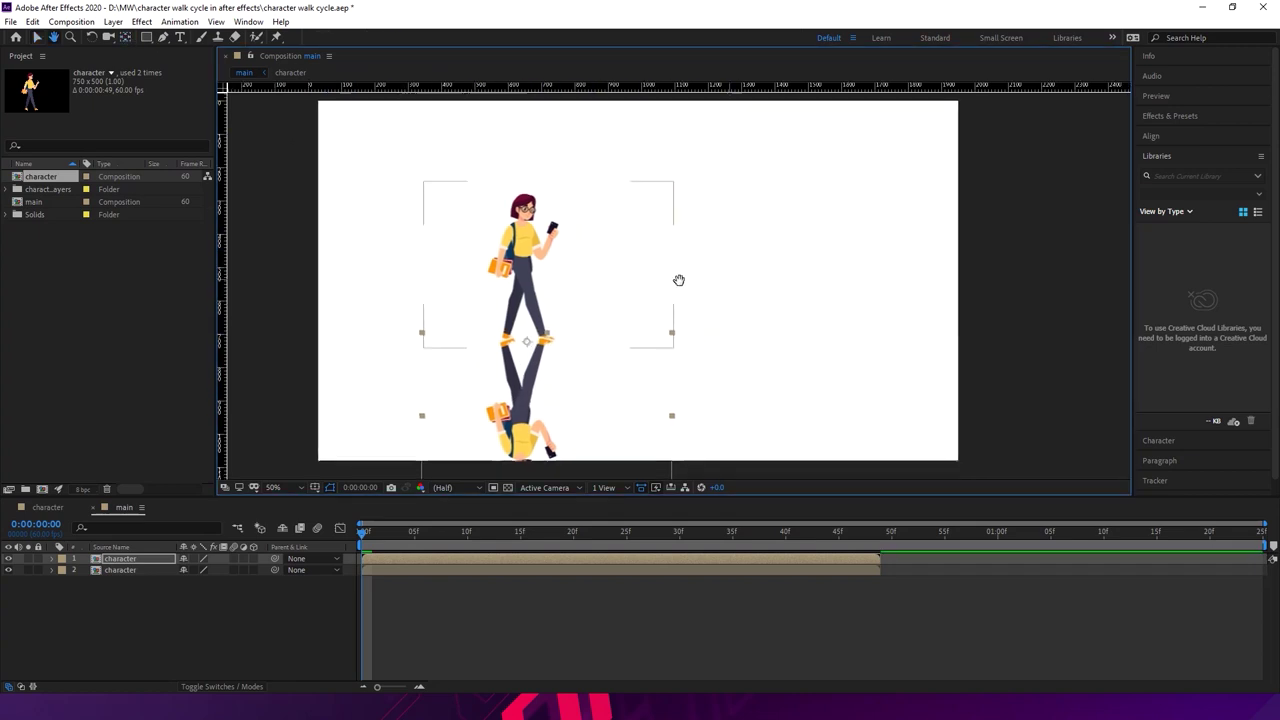
key("y")
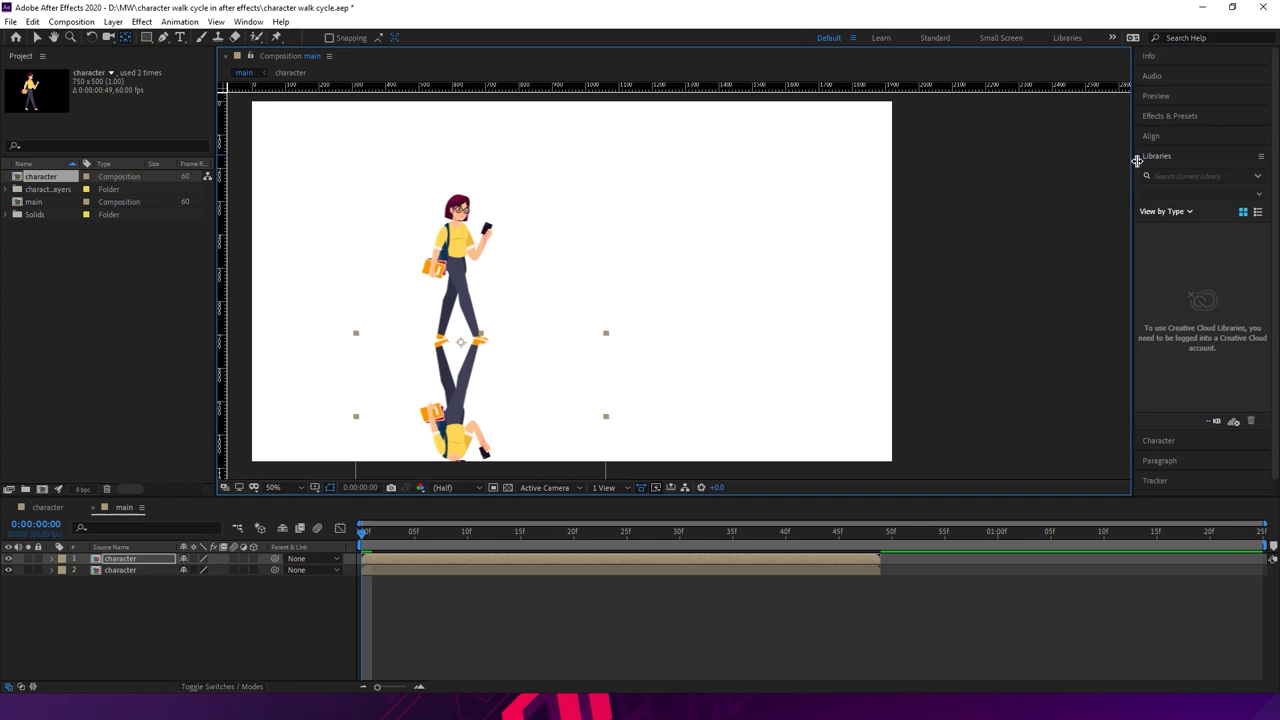
- Find the Fill effect in a widened effects list and apply it to the flipped character copy
key("ctrl+shift+a")
left_click_drag(1136, 160, 1043, 171)
left_click(1087, 117)
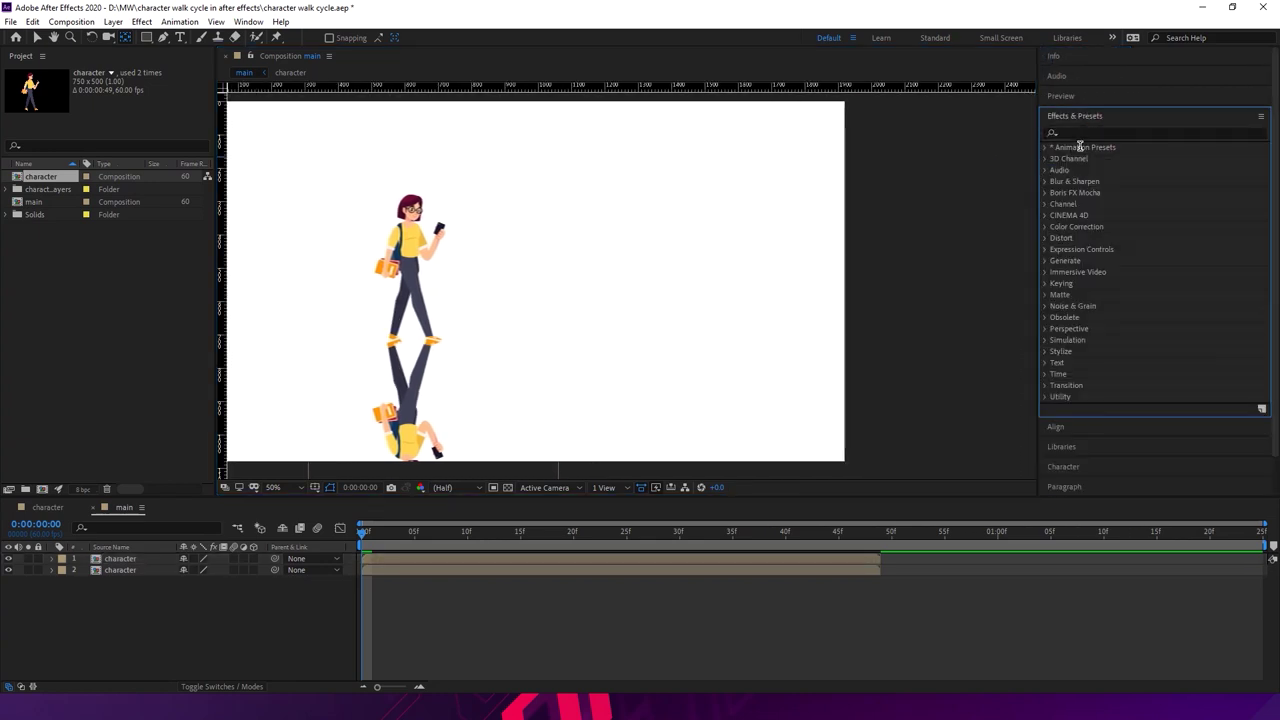
left_click(1080, 134)
type("fill")
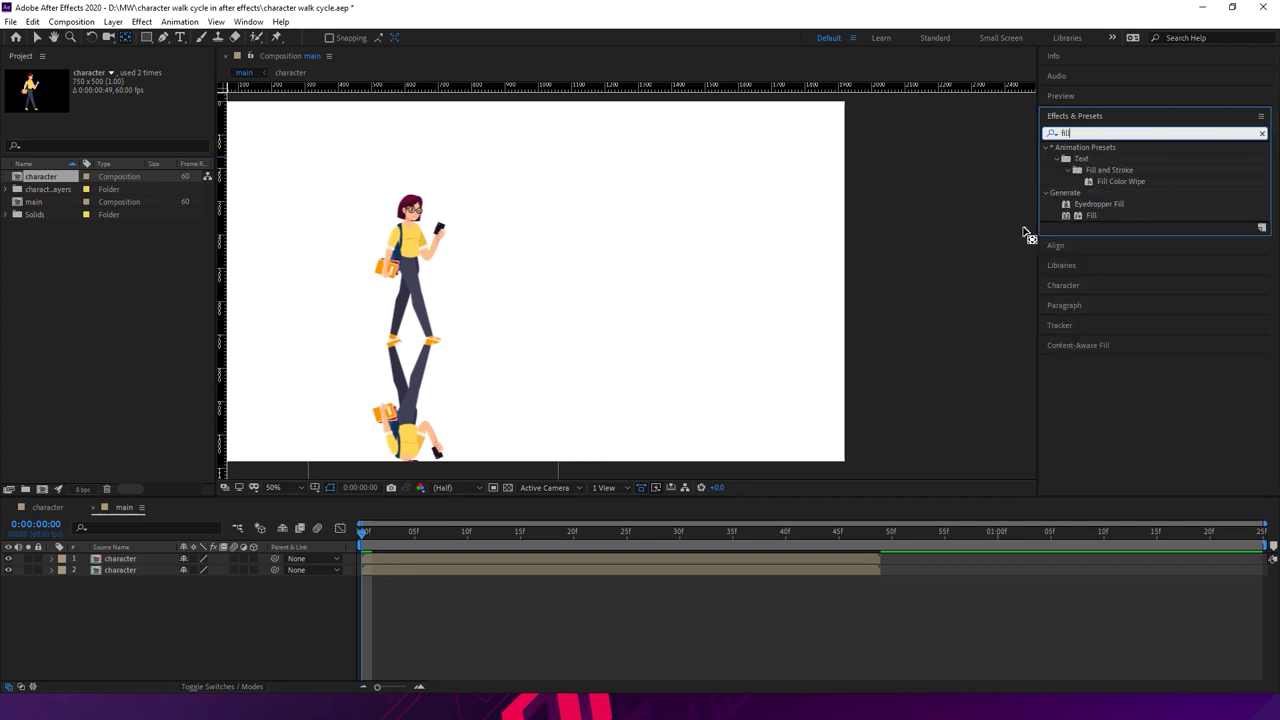
left_click_drag(1097, 215, 450, 418)
- Set the fill color of the flipped copy to a dark, near-black gray
left_click(125, 119)
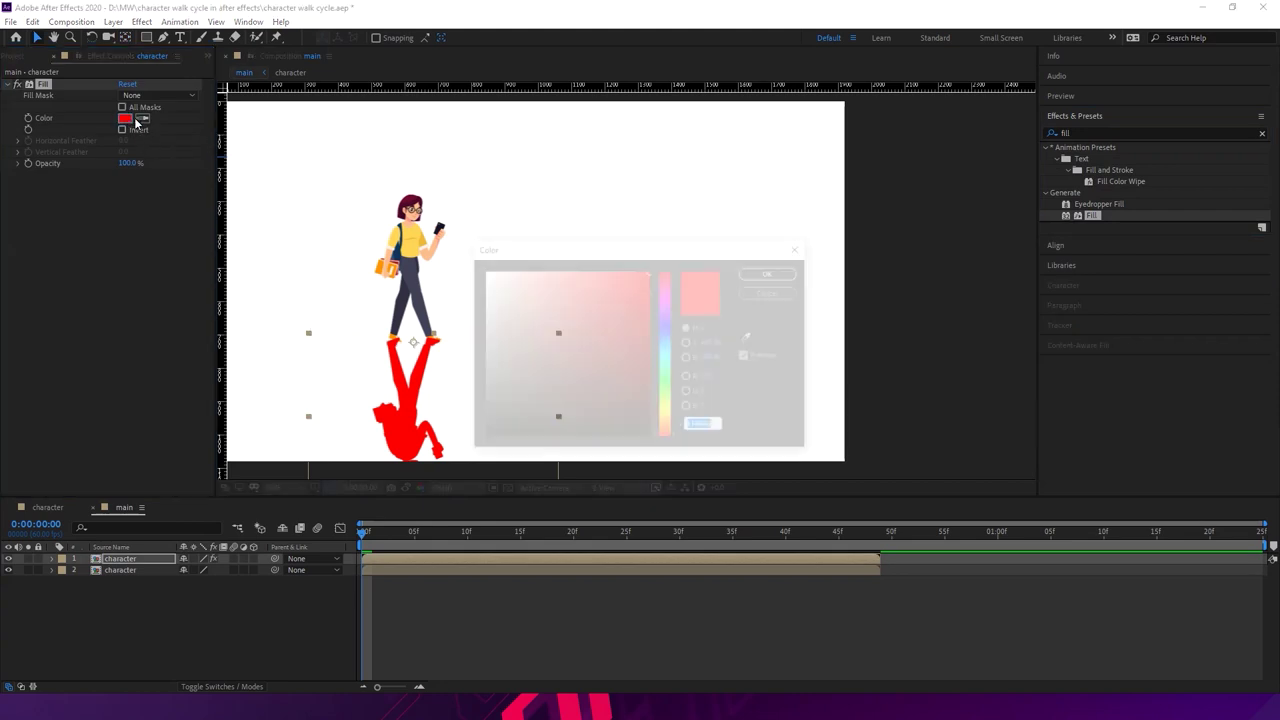
mouse_move(489, 414)
left_mouse_down()
mouse_move(475, 397)
mouse_move(467, 416)
left_mouse_up()
left_click(762, 273)
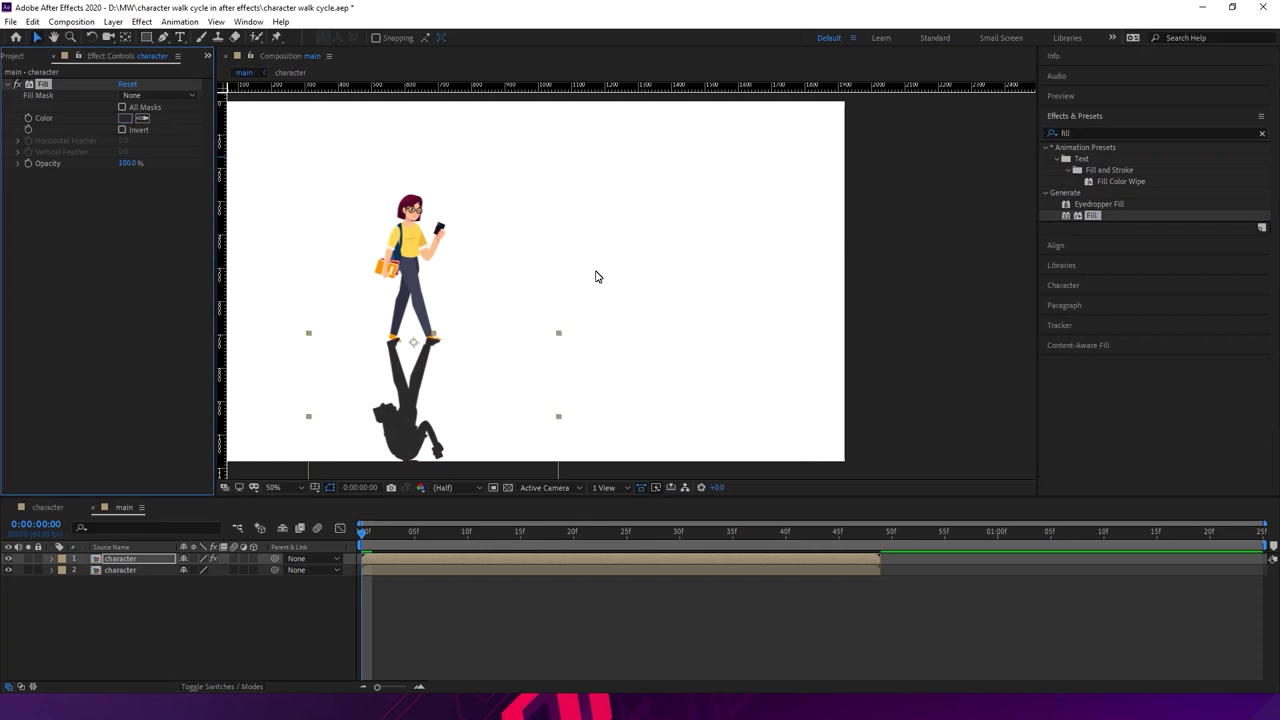
- Apply a Fast Box Blur to the flipped shadow copy and set its blur radius to 5
left_click(1086, 134)
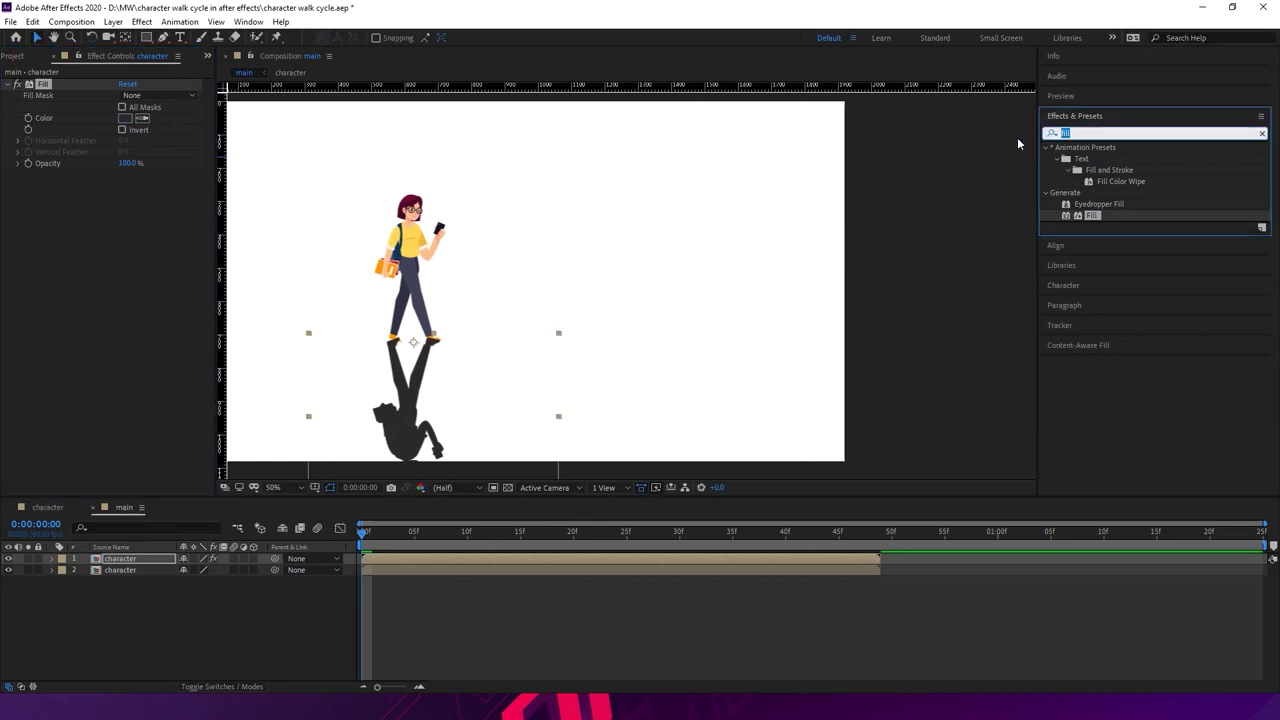
type("blur")
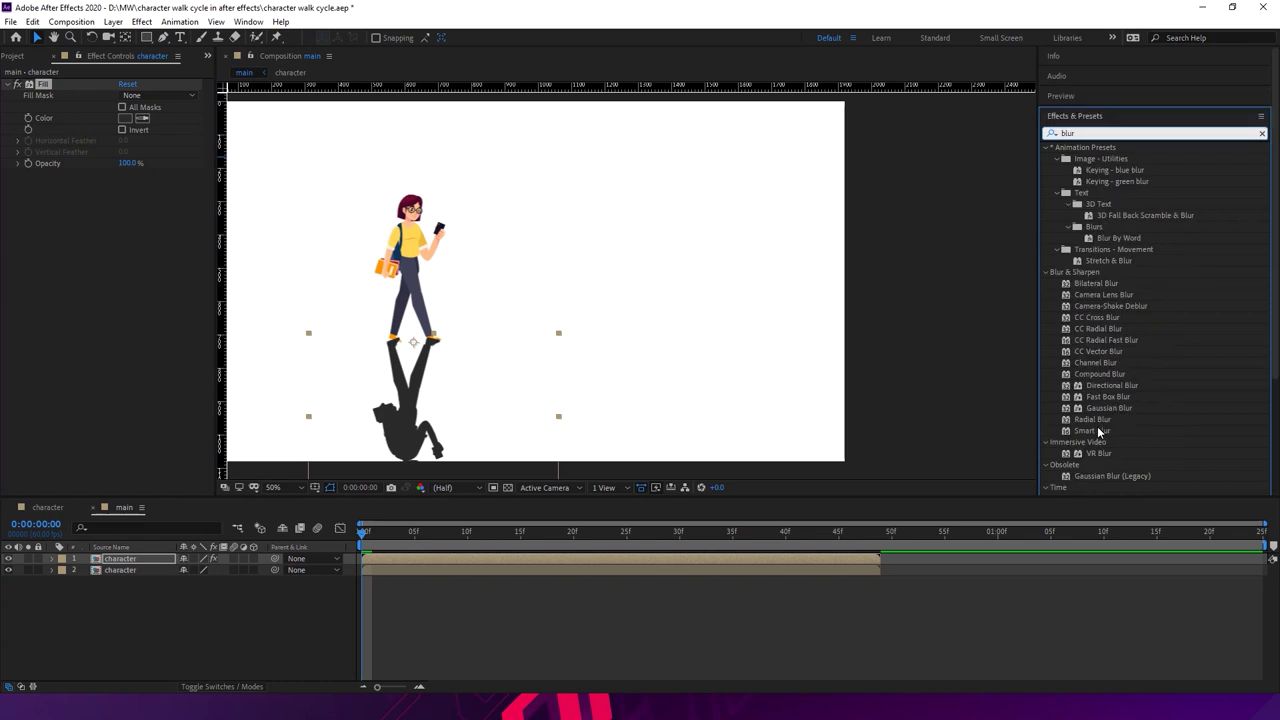
left_click_drag(1108, 398, 474, 410)
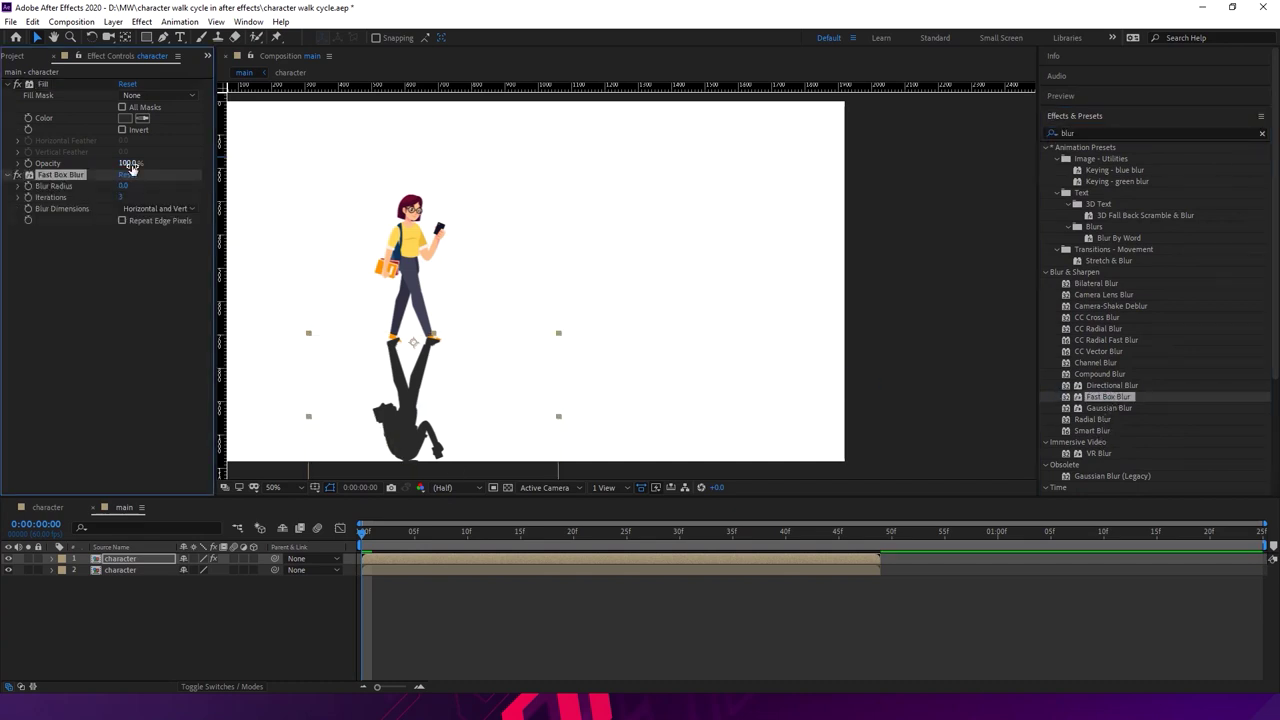
left_click_drag(129, 187, 131, 187)
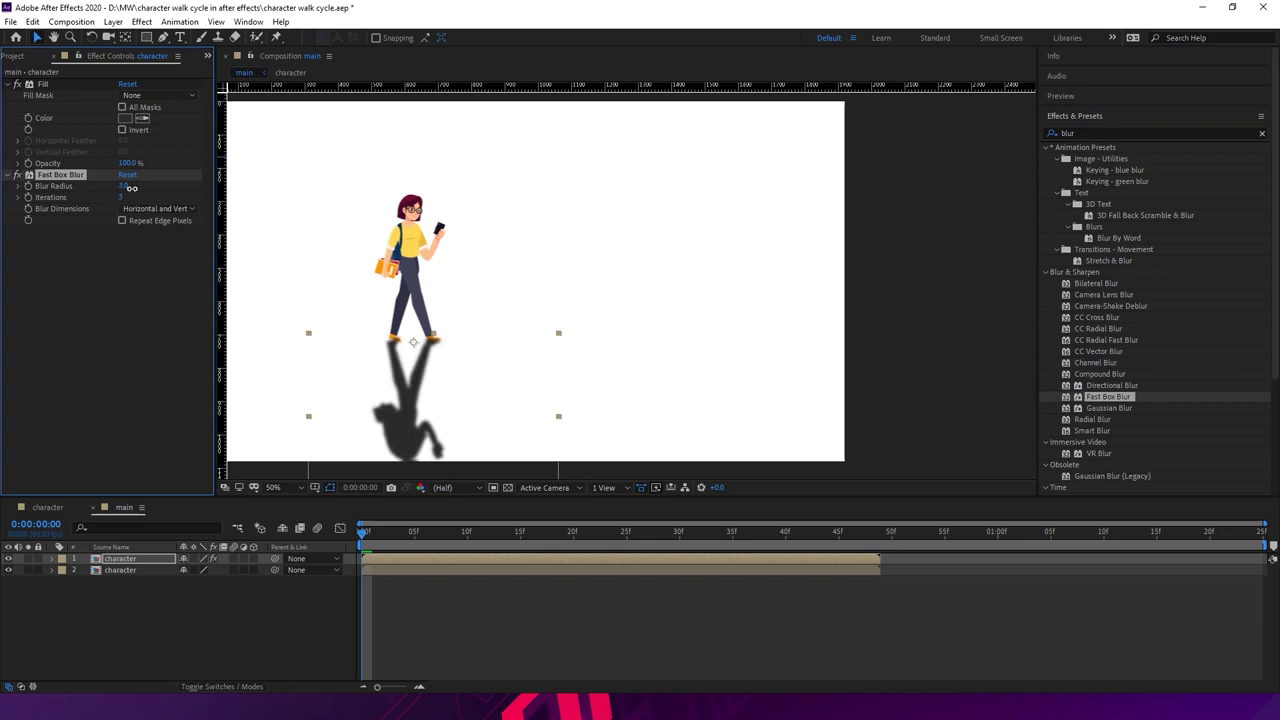
left_click_drag(131, 187, 133, 187)
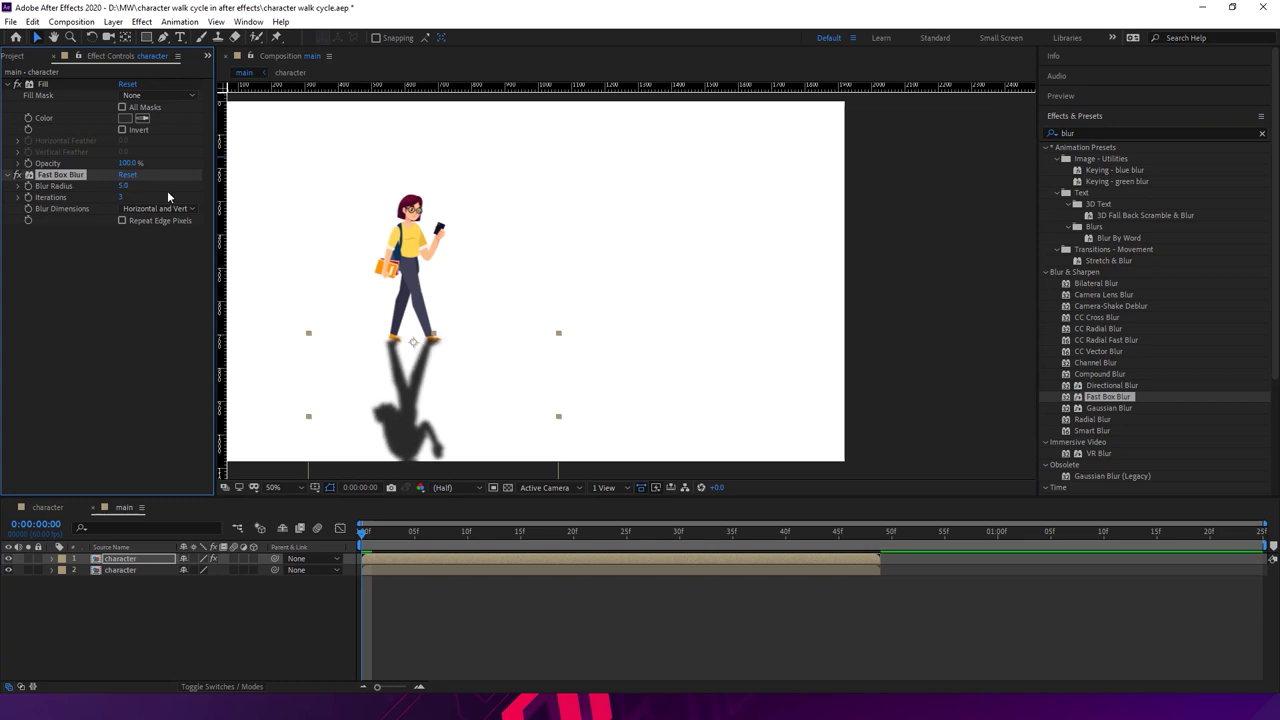
- Search the effects for "skew" and "dist", and clear the search
left_click(1058, 140)
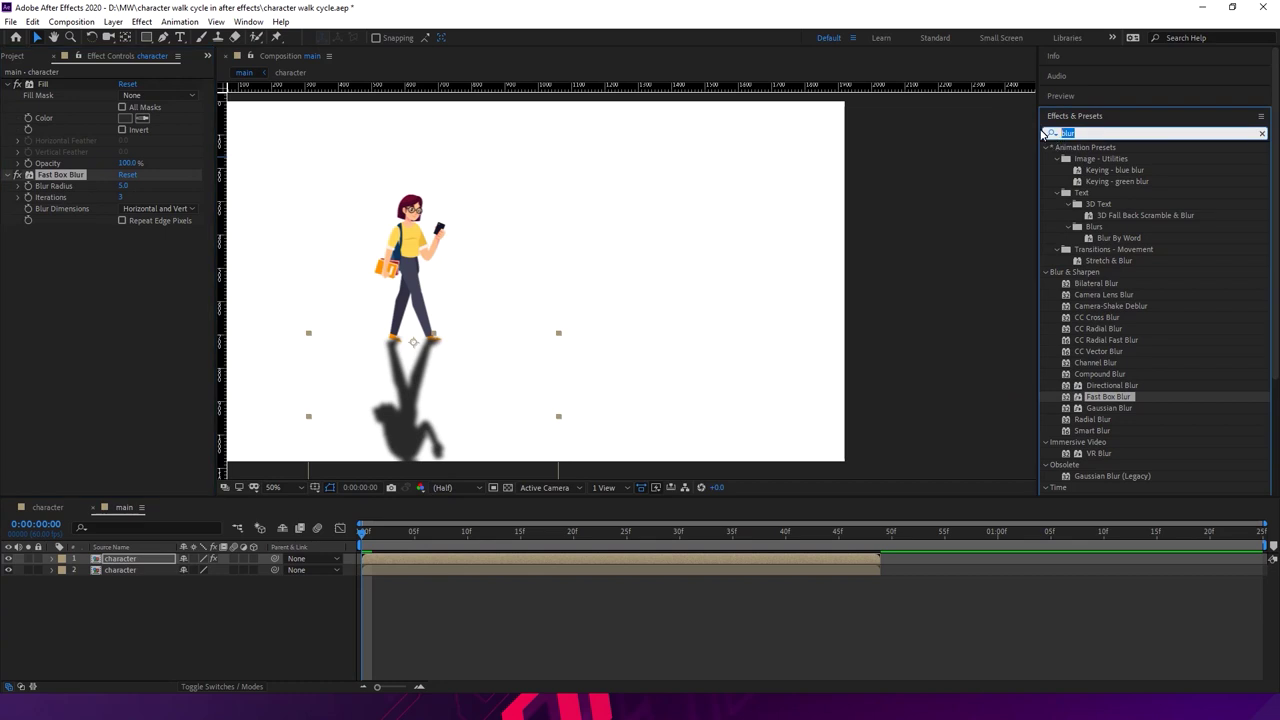
type("skew")
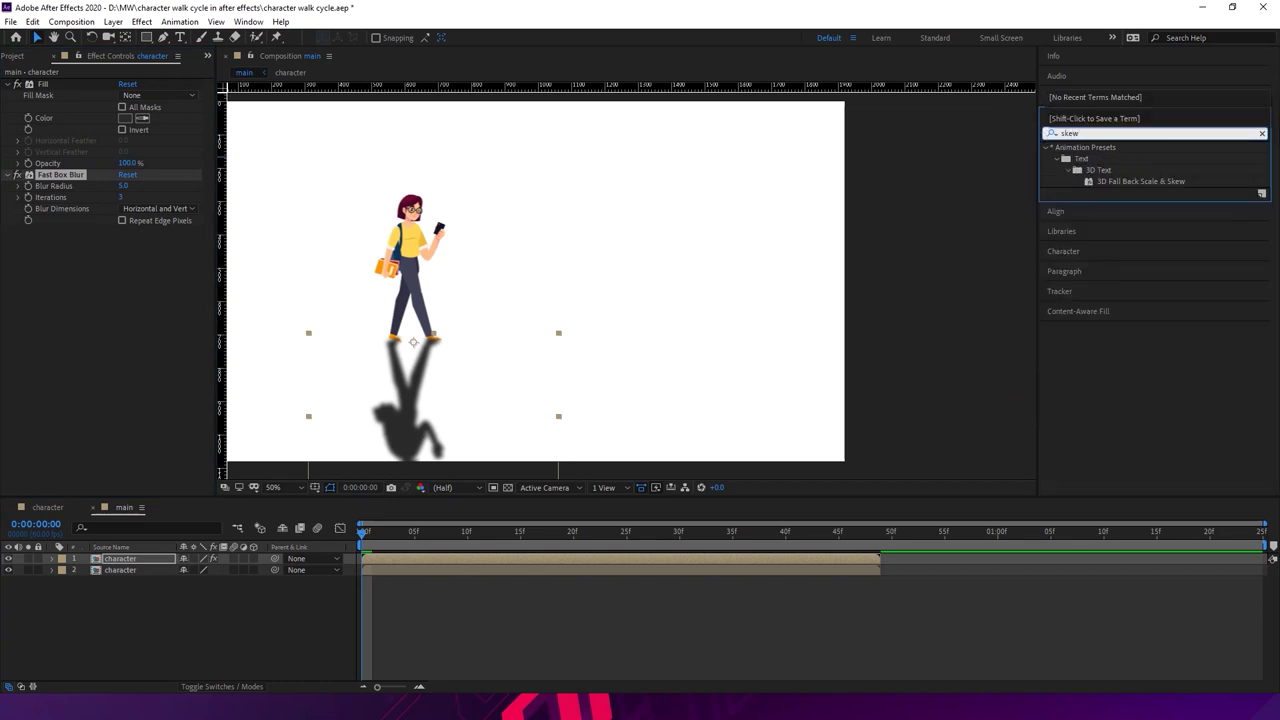
left_click(1058, 140)
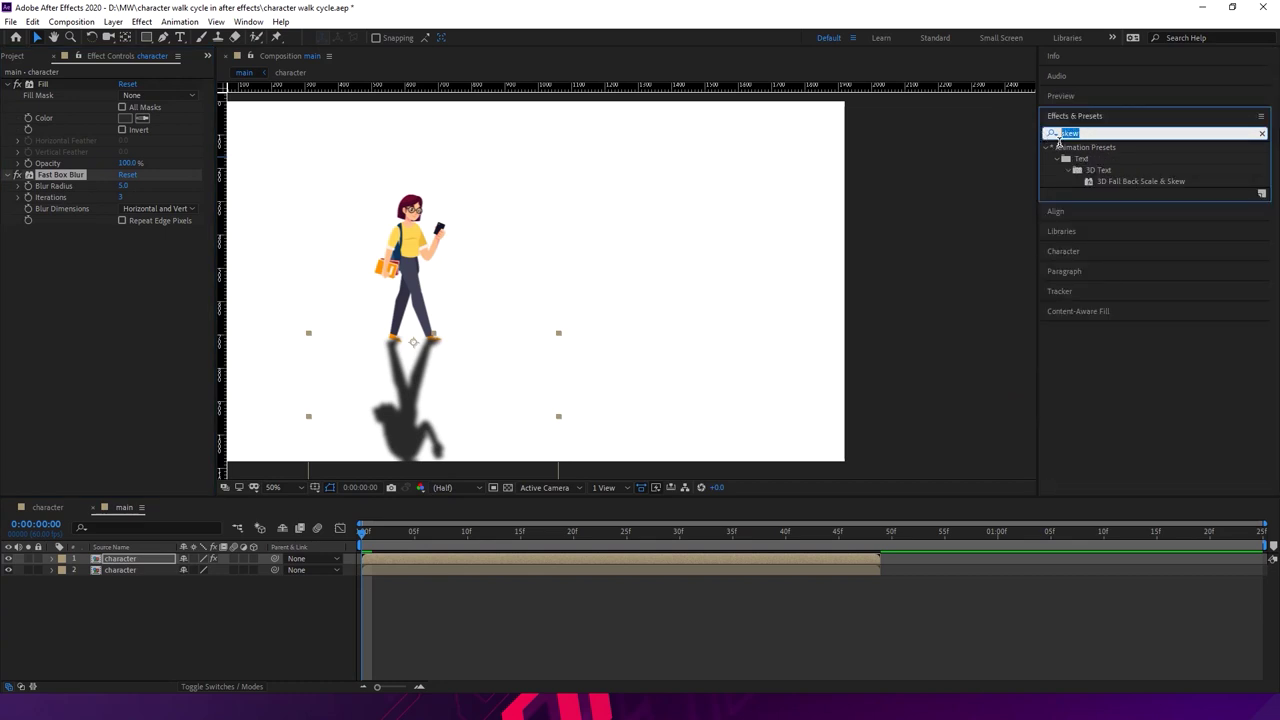
type("dist")
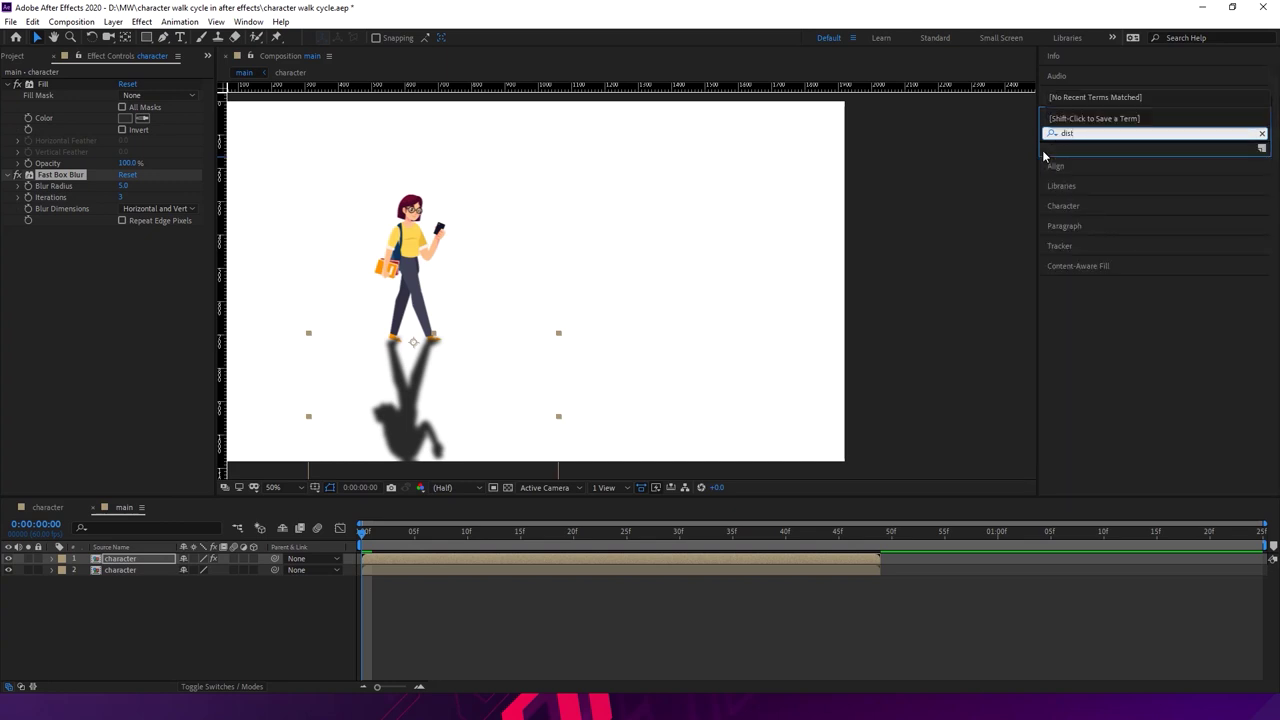
key("BackSpace")
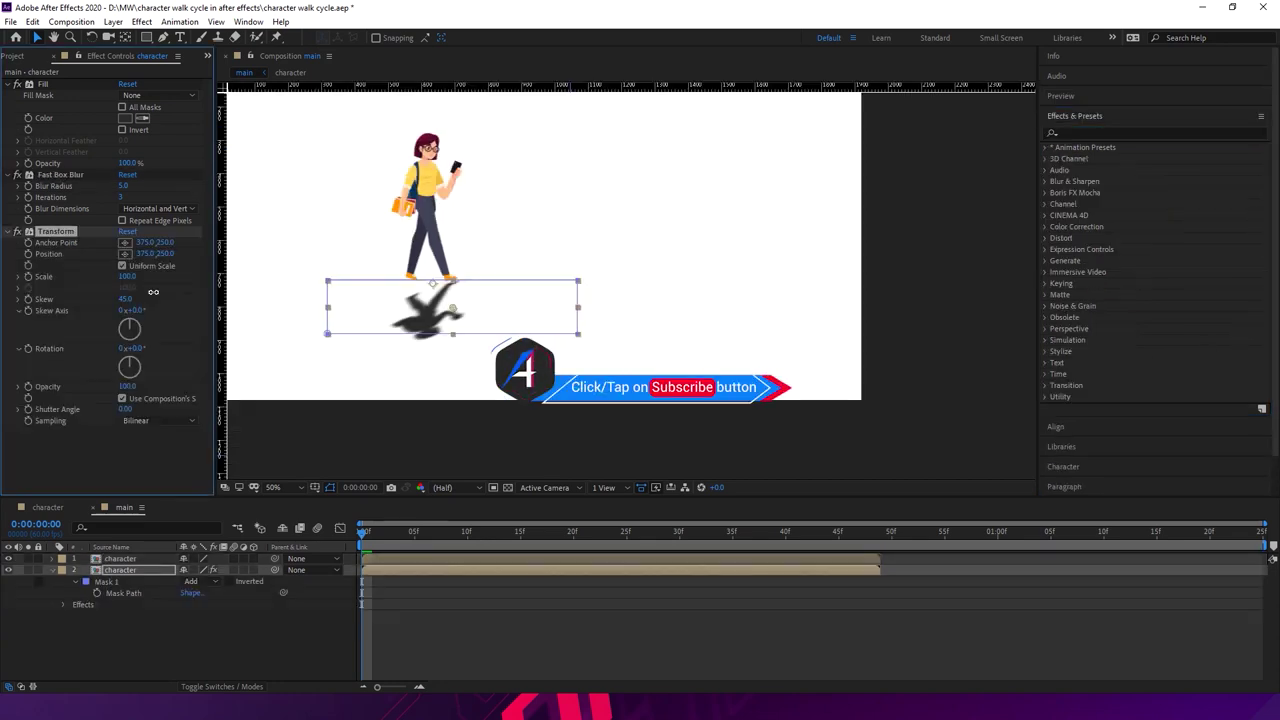
left_click_drag(125, 299, 146, 331)
key("ctrl+z")
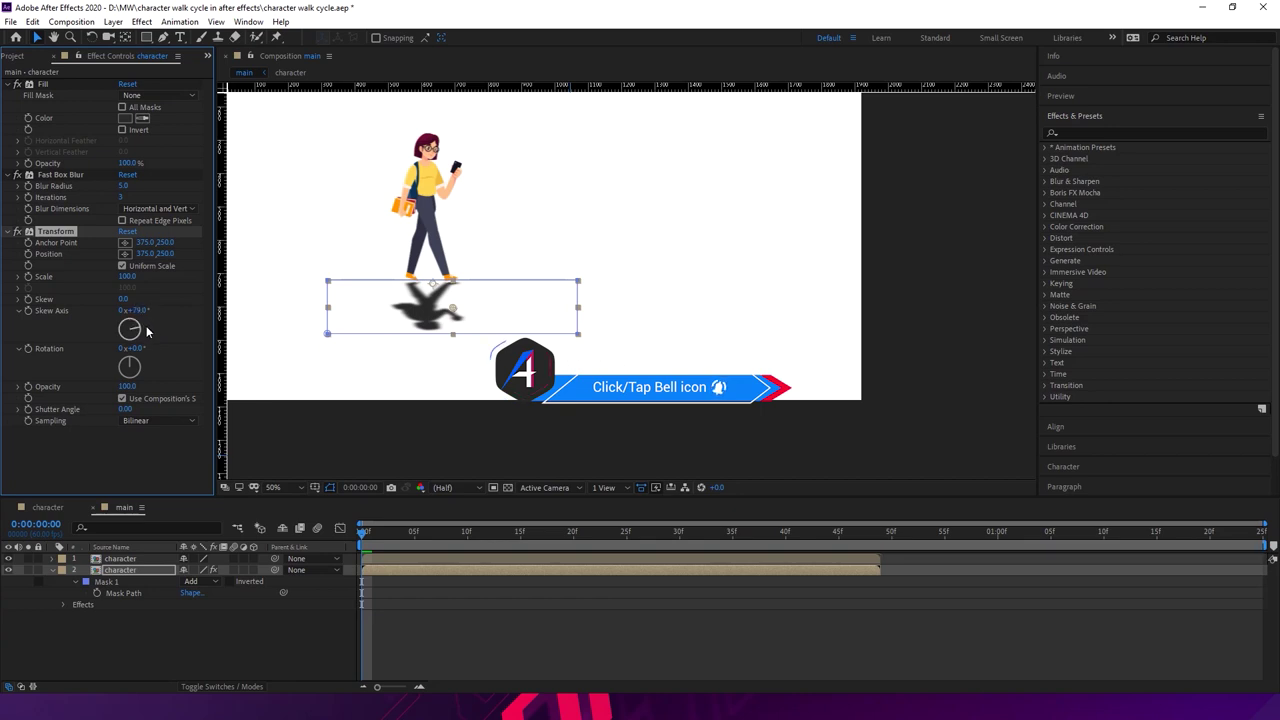
left_click(135, 311)
type("0")
- Delete the Transform effect from the shadow copy and apply a fresh Distort Transform effect to it
left_click(240, 610)
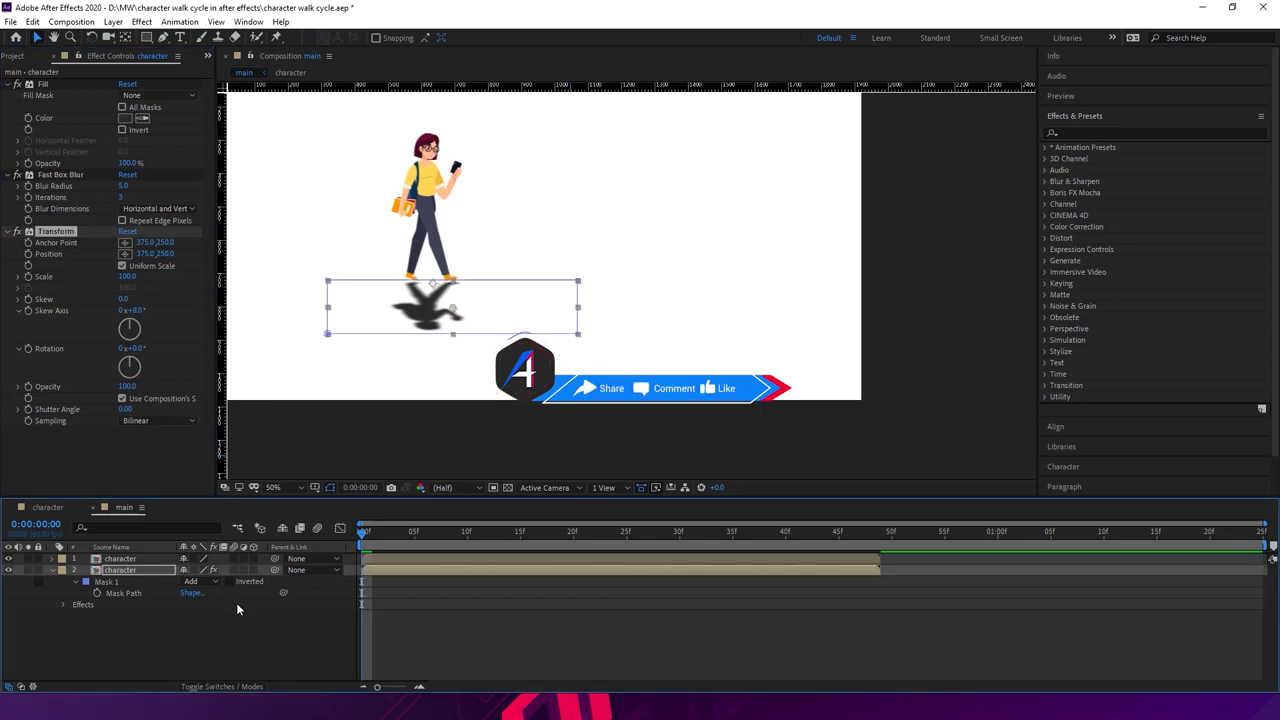
key("Delete")
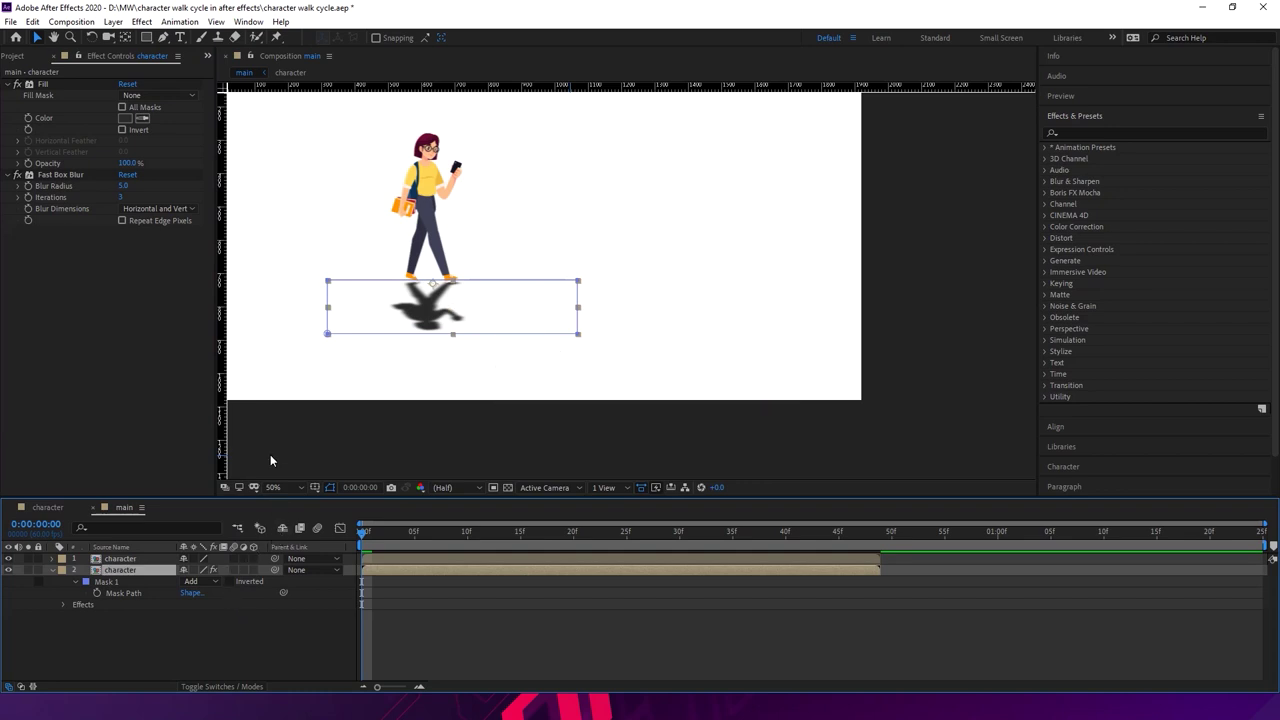
left_click(141, 21)
mouse_move(200, 224)
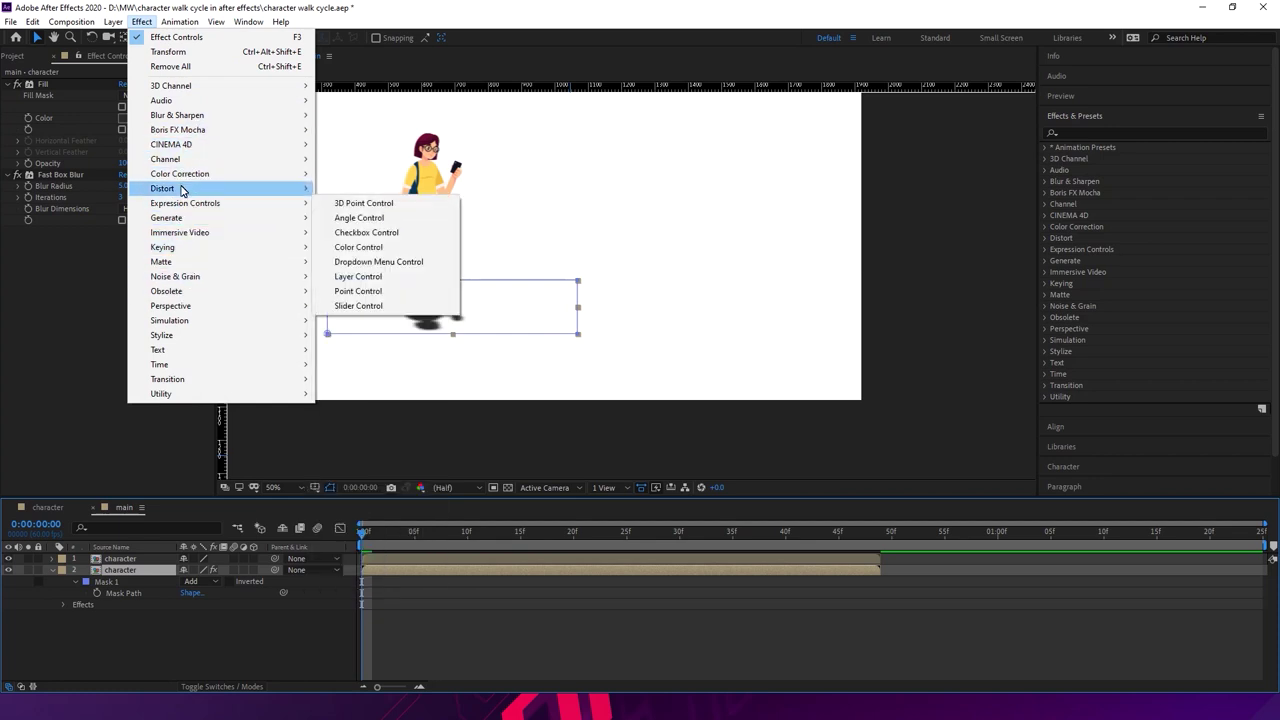
mouse_move(218, 189)
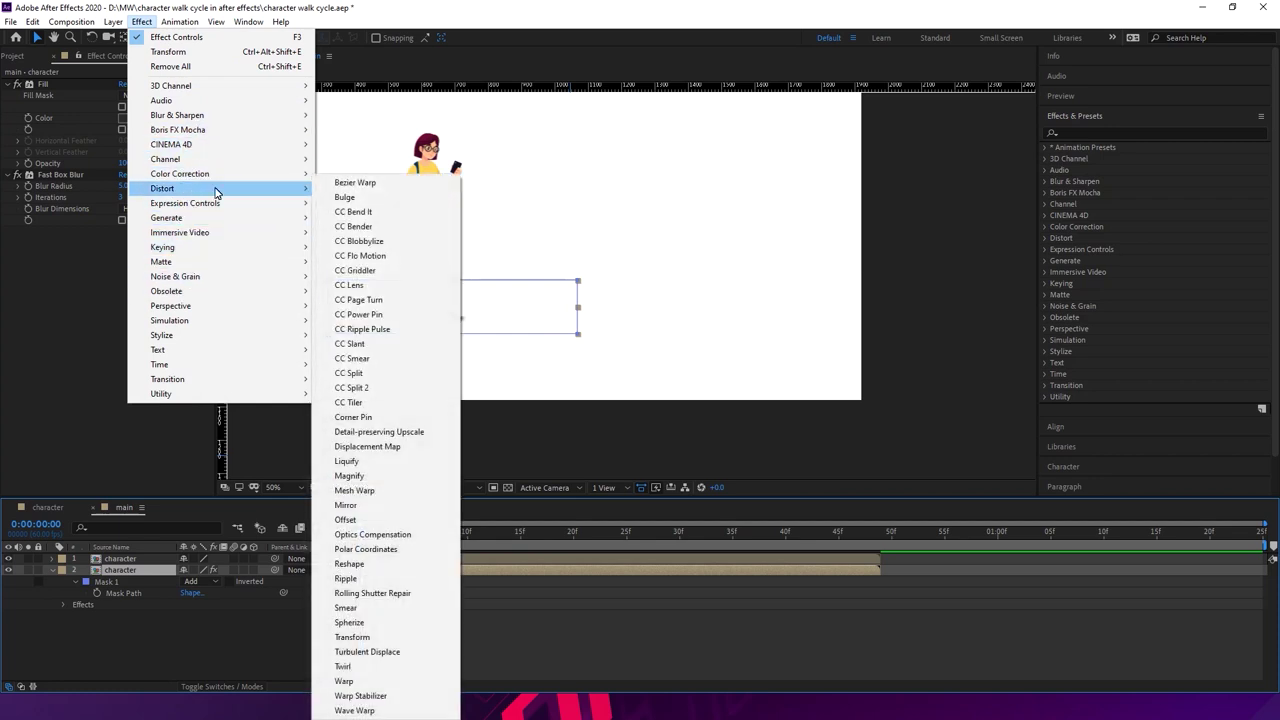
left_click(352, 637)
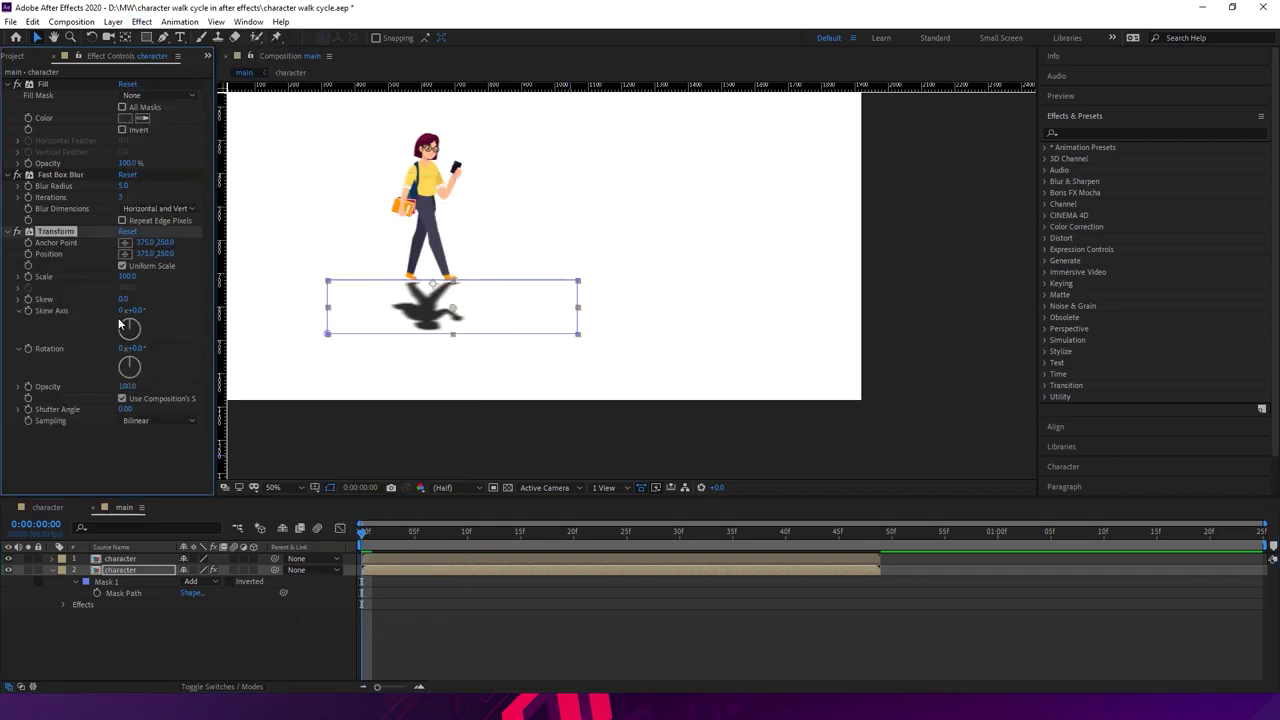
- Set the shadow's Transform skew axis to 90° and its skew to -20
left_click_drag(124, 299, 154, 286)
left_click(140, 311)
left_click_drag(122, 300, 112, 298)
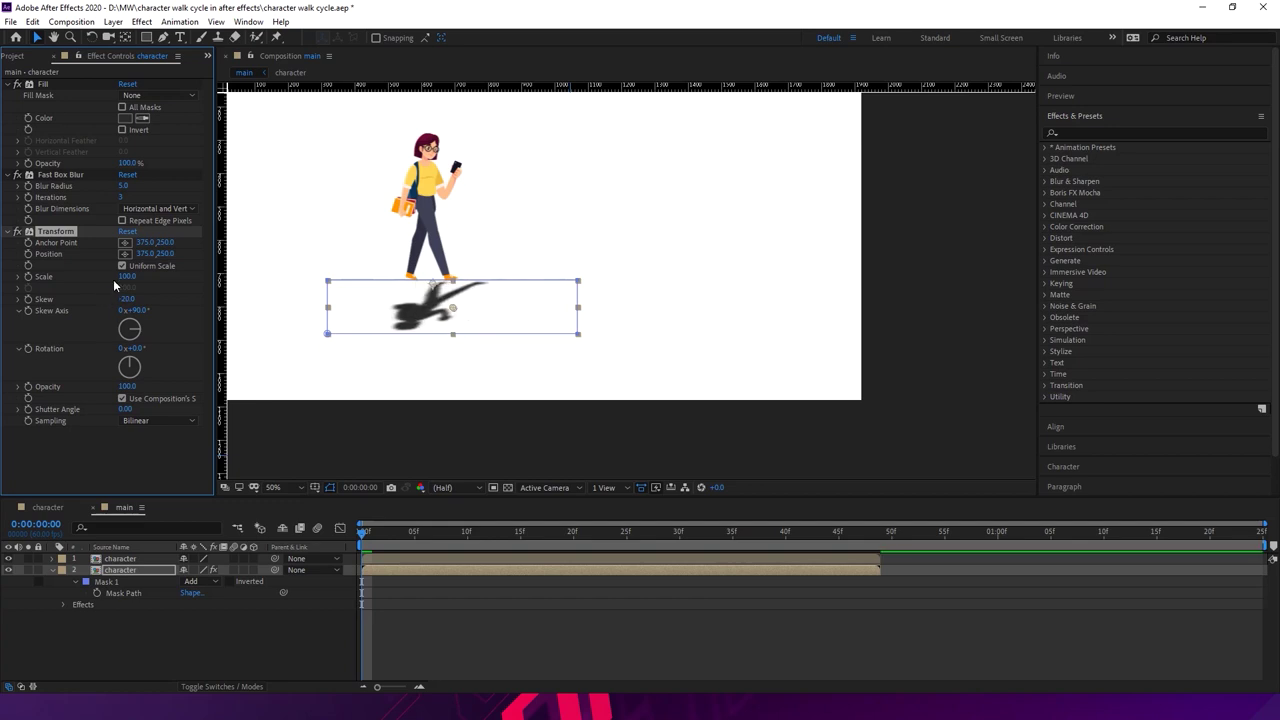
- Nudge the shadow left until it meets the character's feet, and reduce its height slightly
key("shift+Left")
key("shift+Left")
key("shift+Left")
key("shift+Left")
key("shift+Left")
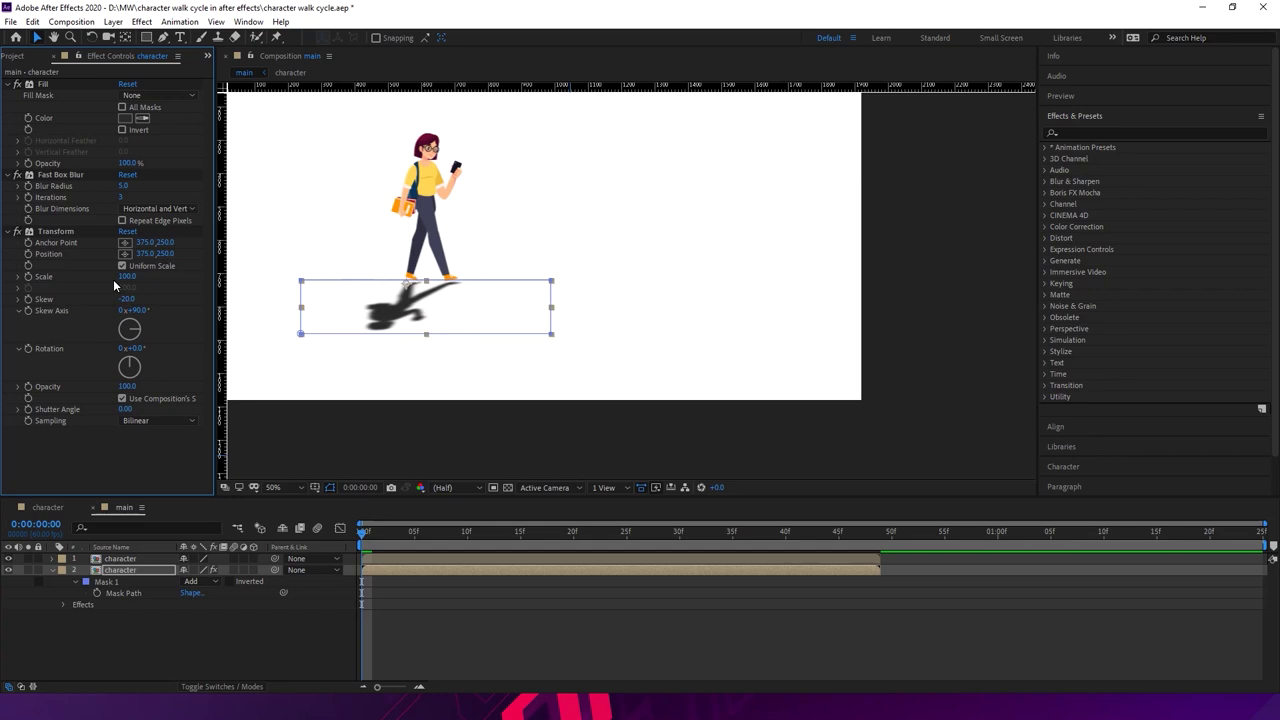
left_click(178, 600)
left_click(146, 574)
left_click_drag(426, 334, 425, 330)
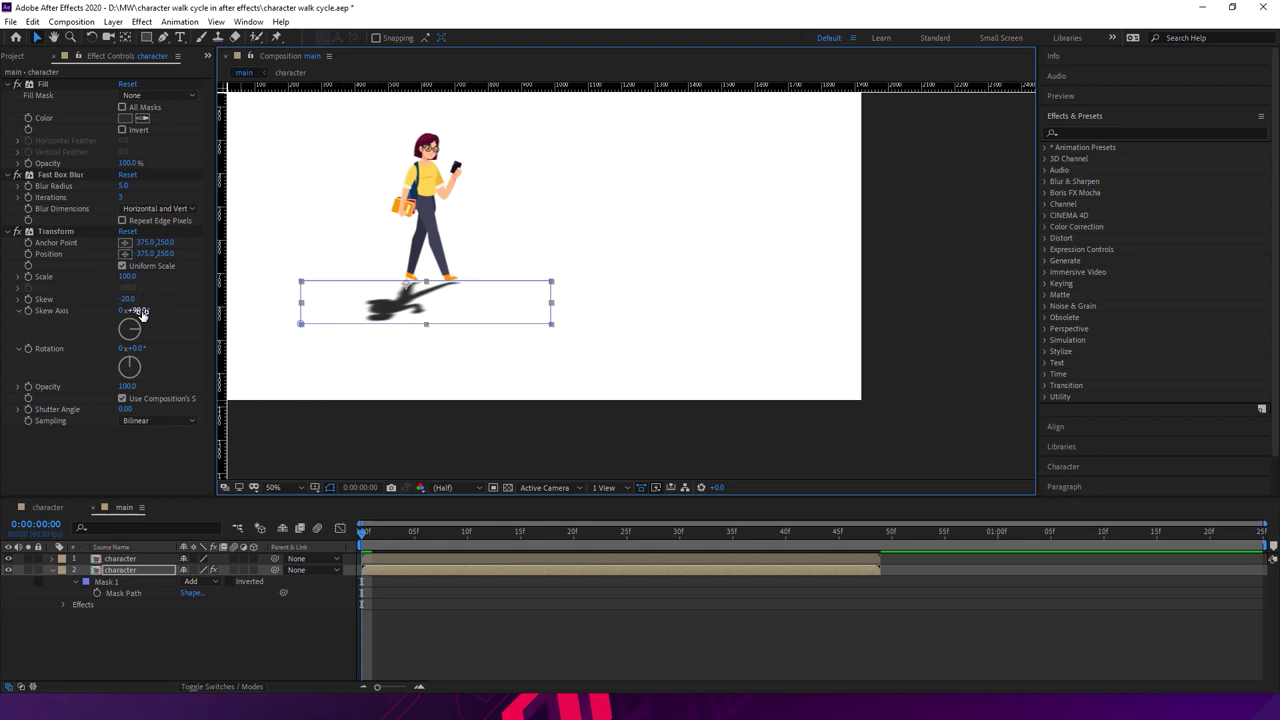
- Set the shadow's skew to -41 and nudge the shadow left to line up with the character's feet
left_click_drag(143, 299, 104, 282)
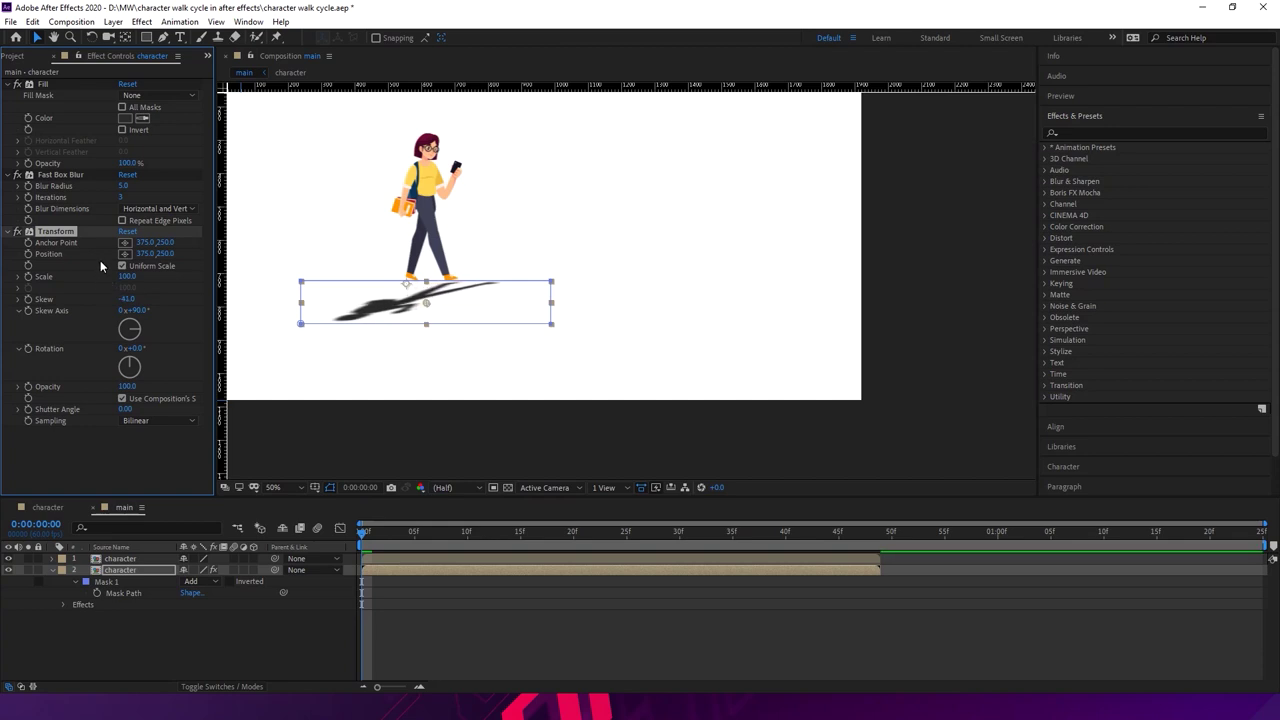
key("shift+Left")
key("shift+Left")
key("shift+Left")
key("shift+Left")
key("shift+Left")
key("shift+Left")
key("shift+Left")
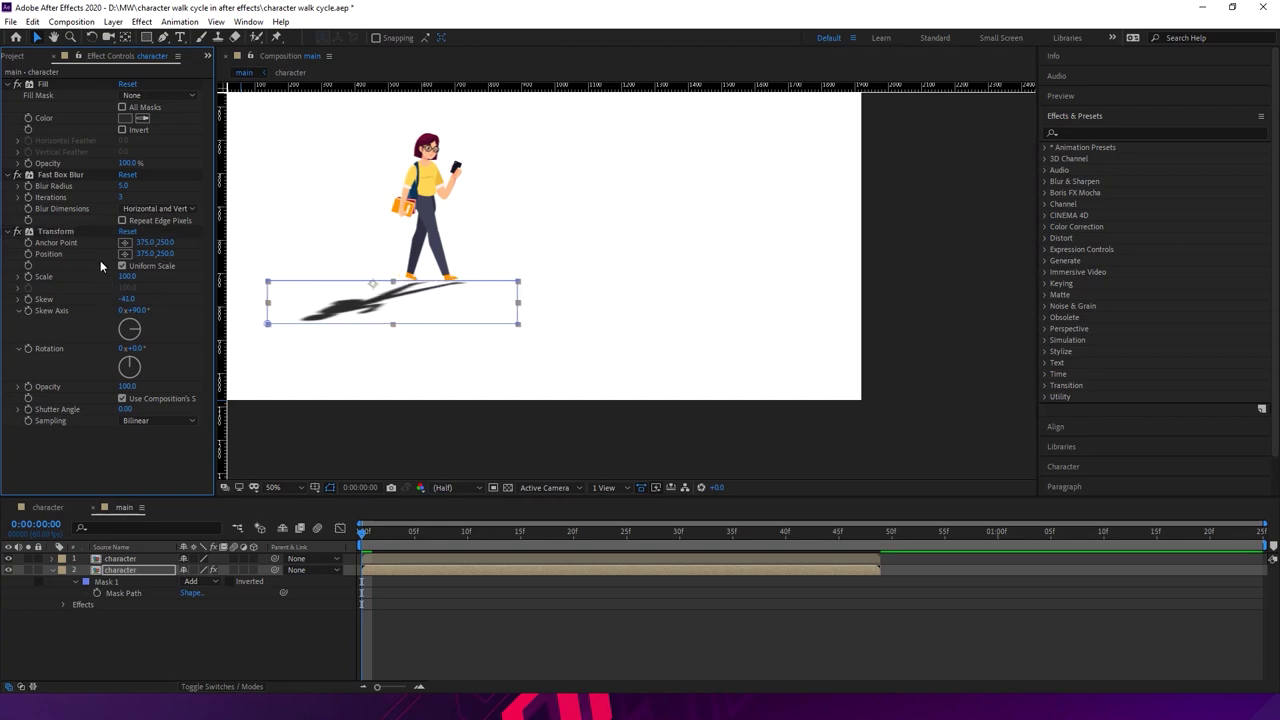
key("shift+Left")
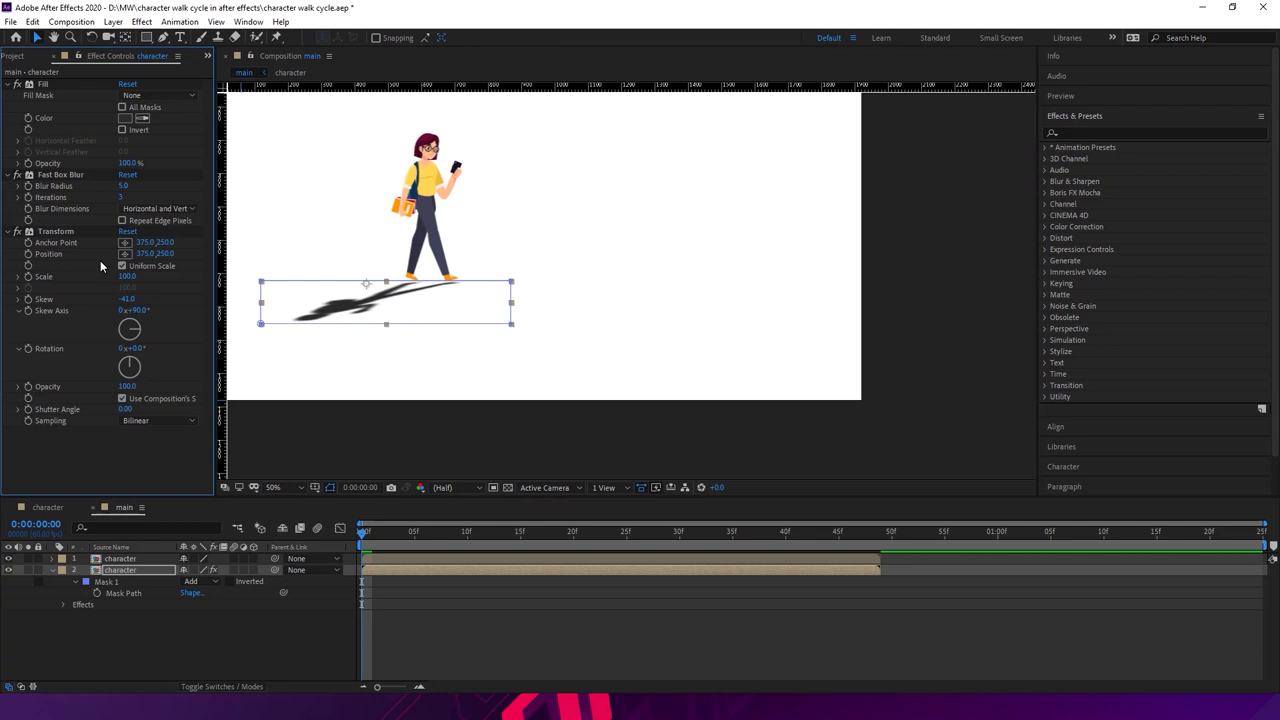
- Move the shadow layer's anchor point to beneath the character's feet and play back the walk
key("y")
left_click_drag(366, 284, 426, 288)
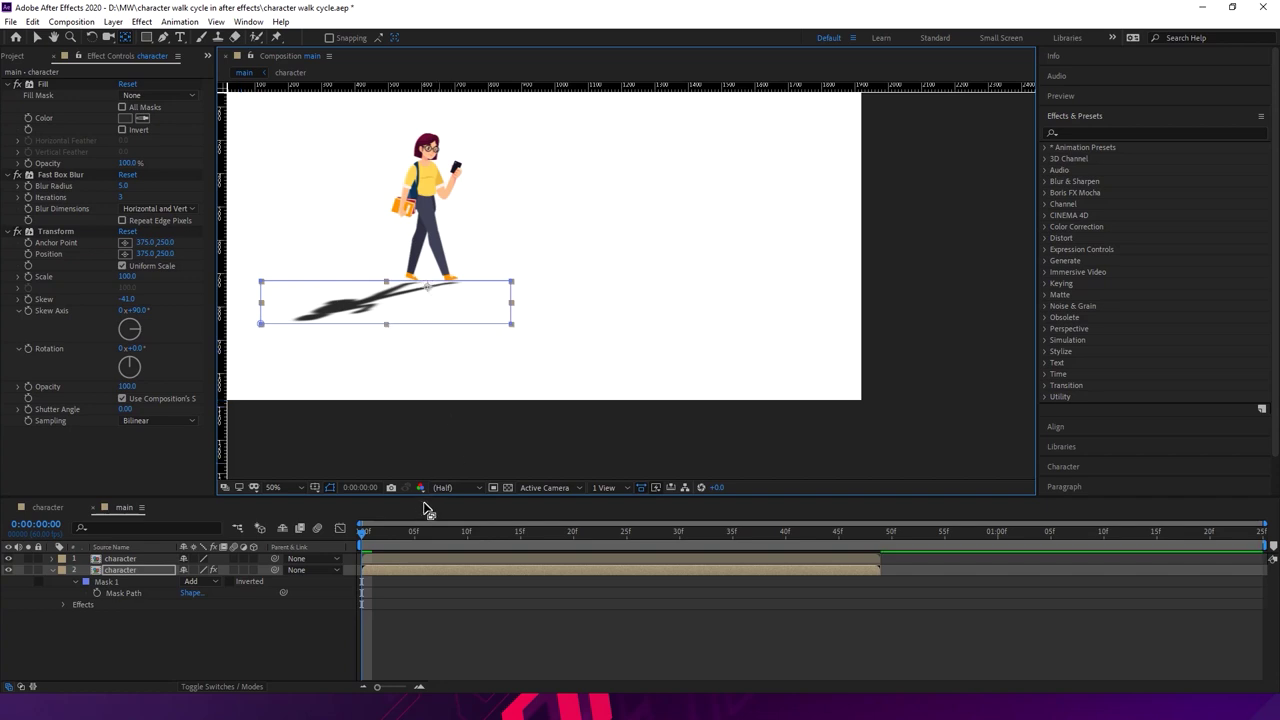
key("space")
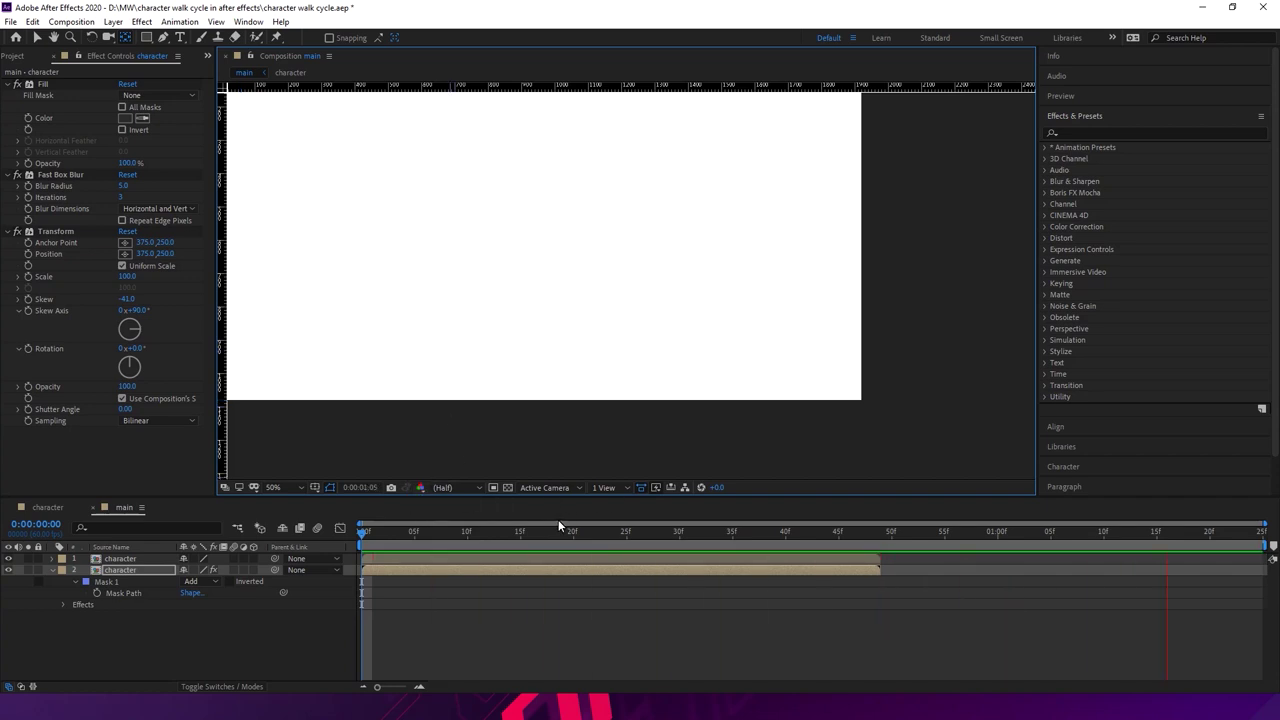
- Check the character and shadow at frame 48 and return the current time to the first frame
left_click_drag(884, 533, 870, 540)
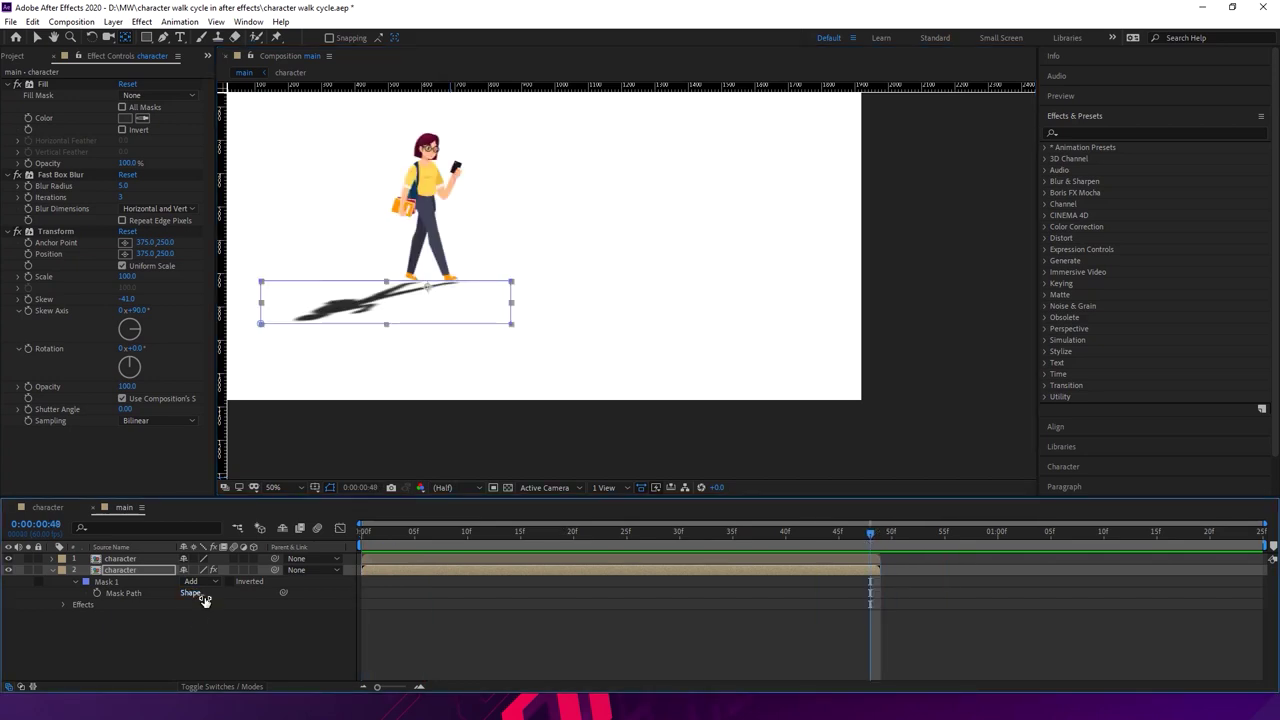
left_click(193, 636)
left_click(150, 560)
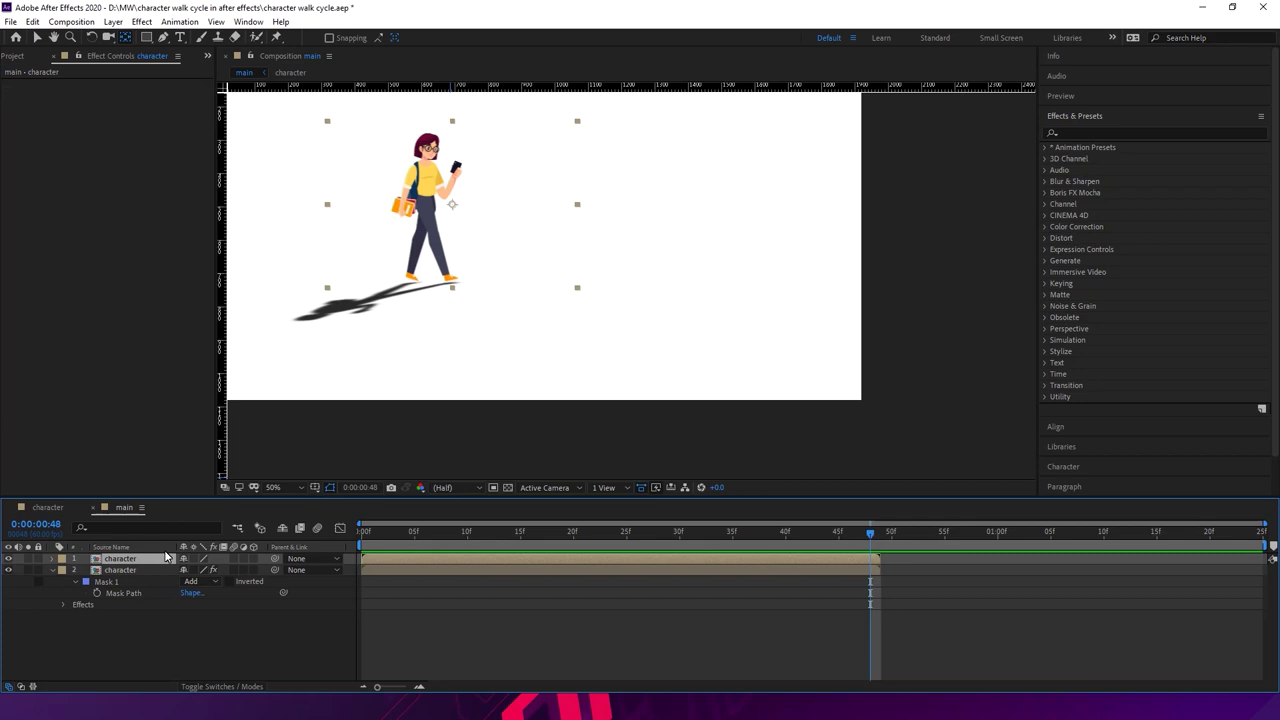
key("comma")
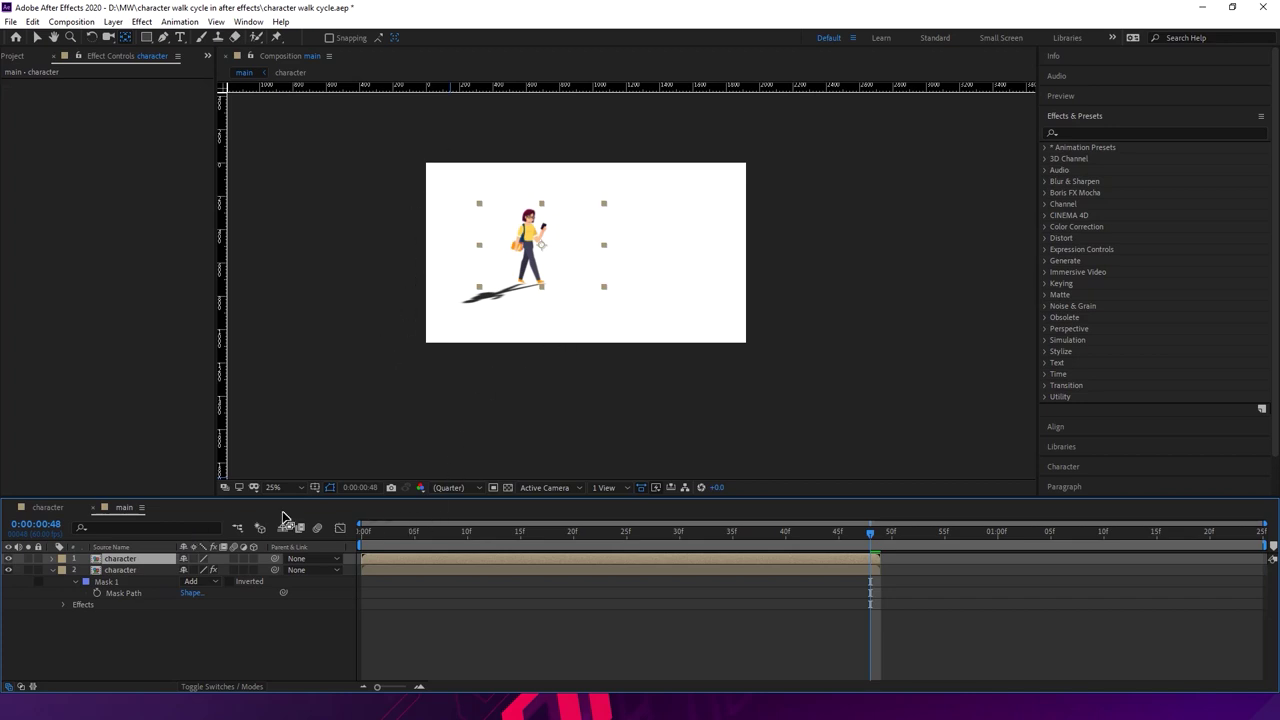
right_click(147, 563)
left_click(142, 618)
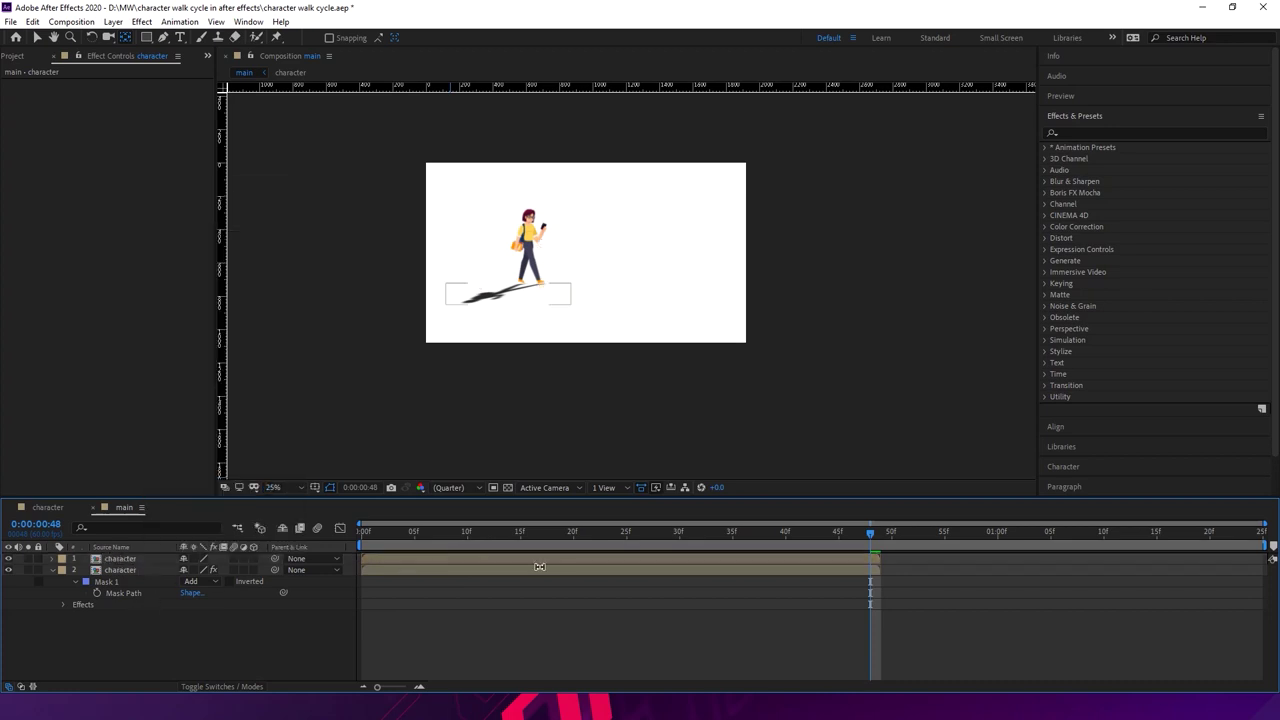
left_click_drag(514, 530, 314, 505)
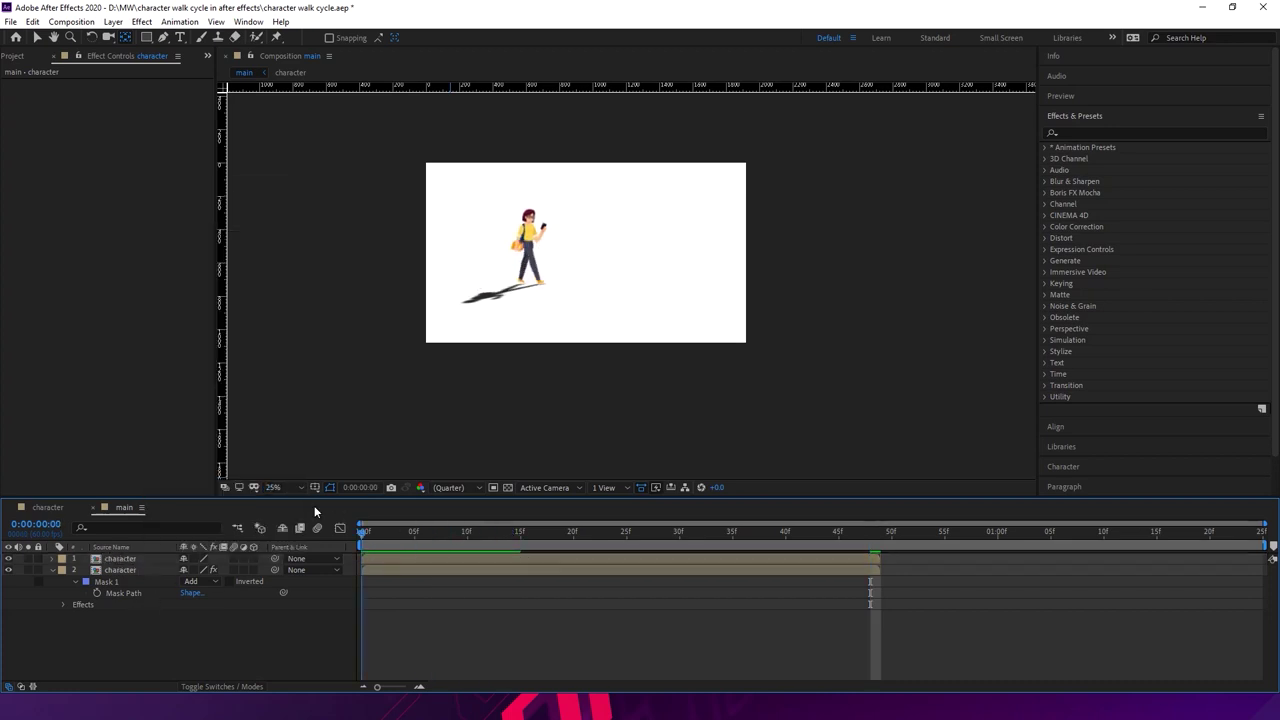
- Select both the character and shadow layers and move them together rightward toward the middle of the frame
left_click(155, 558)
left_click(153, 570, "shift")
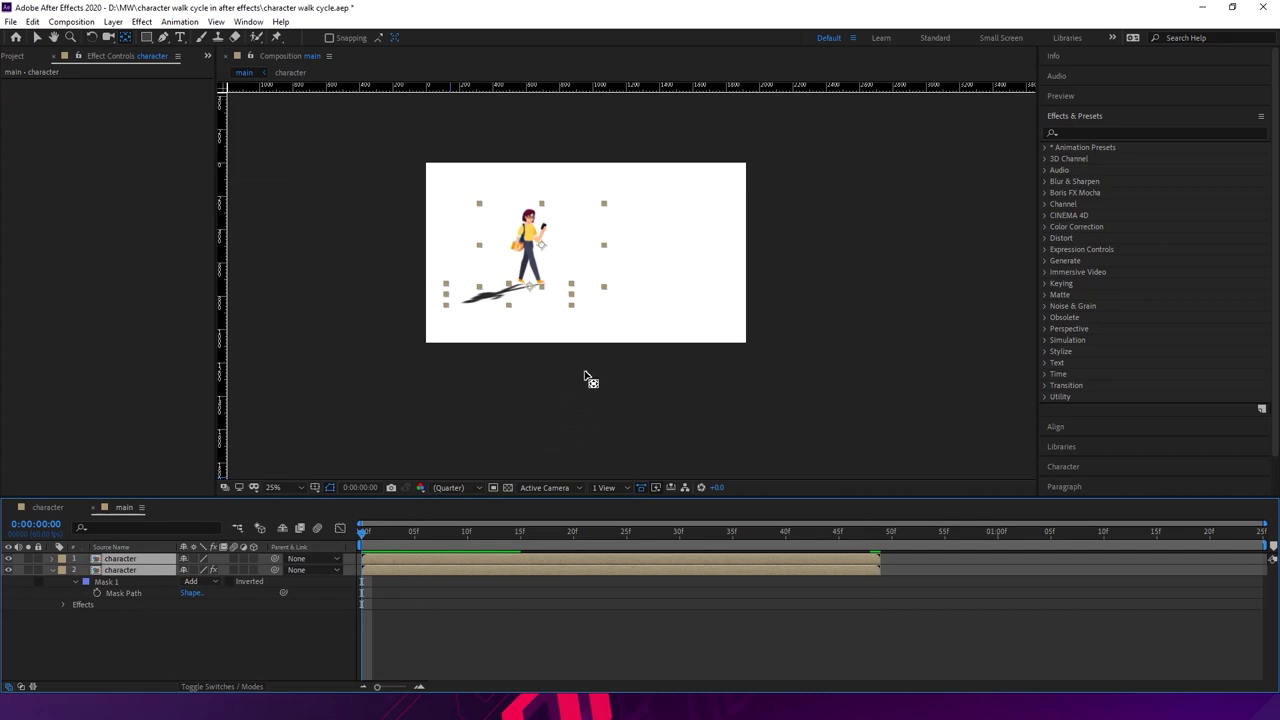
left_click(567, 280)
key("v")
left_click_drag(544, 258, 578, 263)
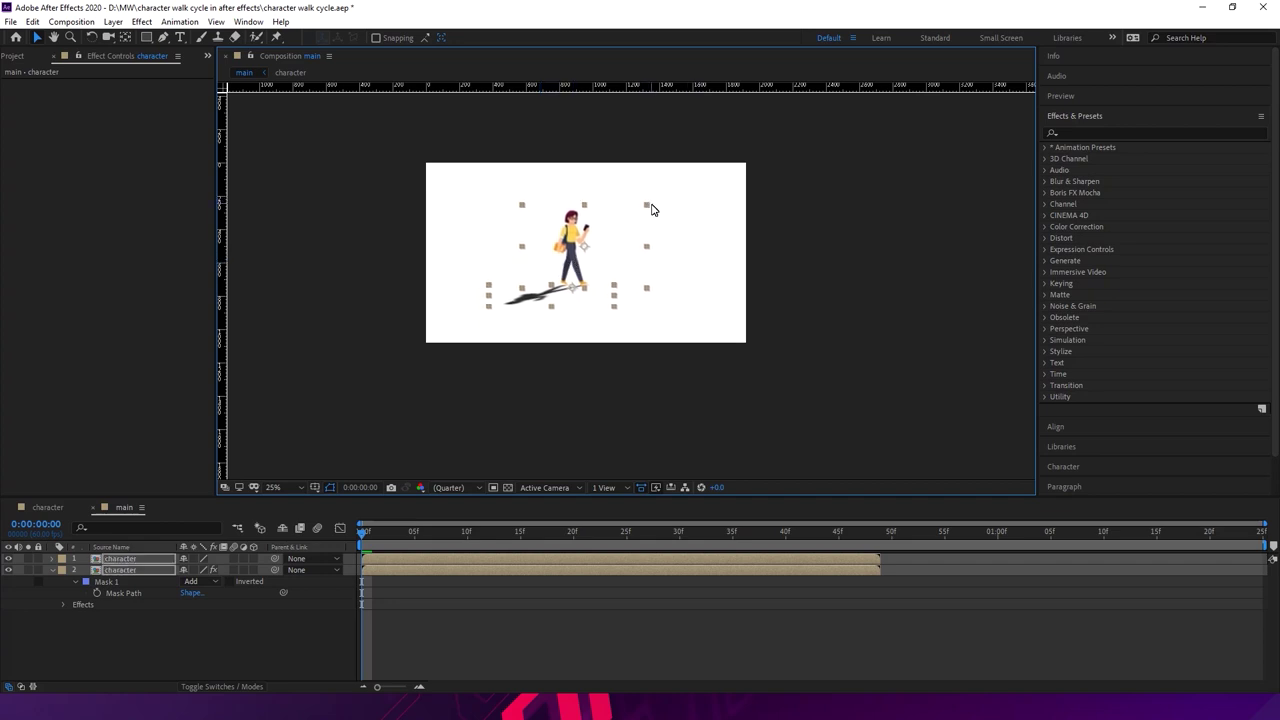
left_click(811, 290)
left_click(534, 300)
left_click(575, 265)
- Add a null object to the main composition and parent both character layers to it
left_click(176, 623)
right_click(165, 632)
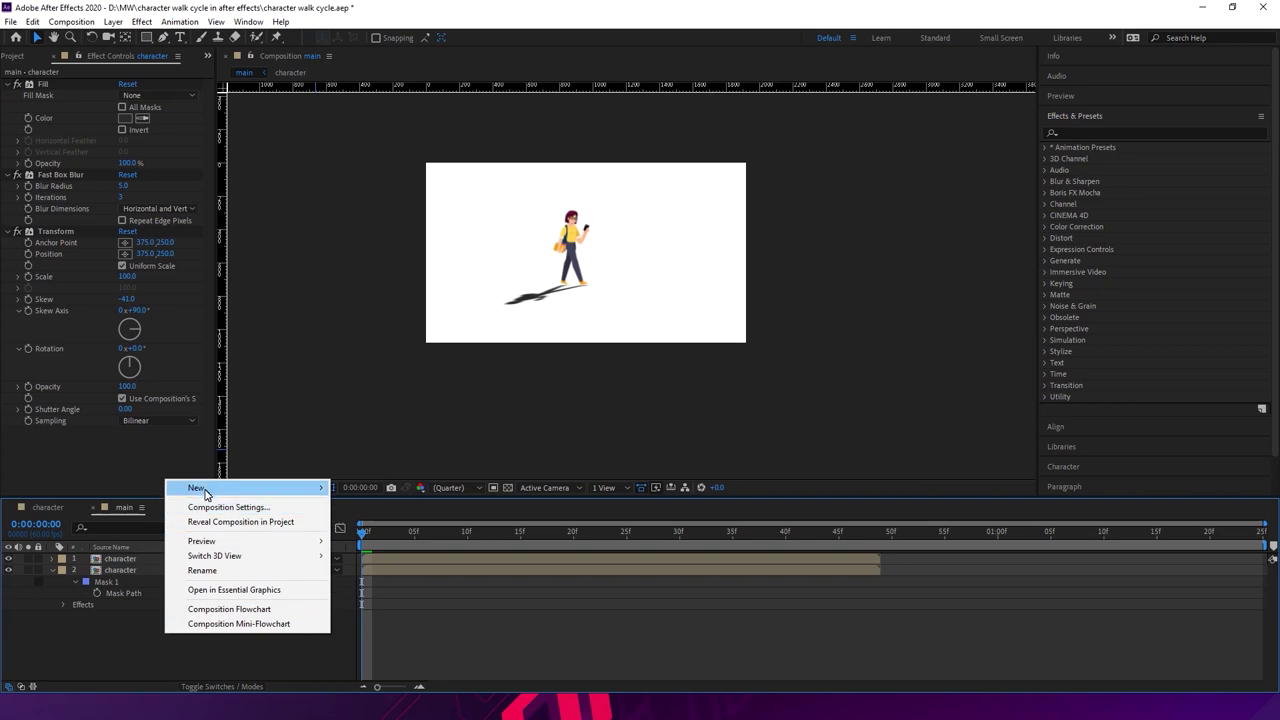
mouse_move(210, 488)
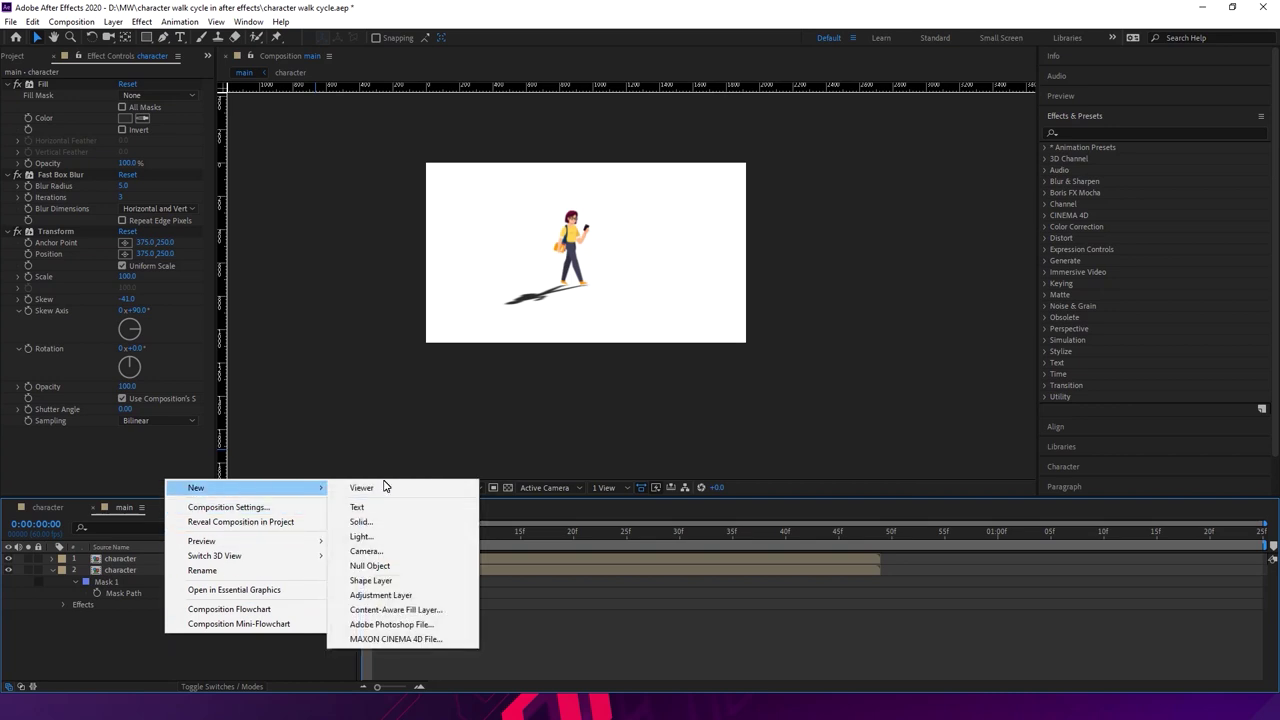
left_click(372, 566)
left_click(141, 582, "shift")
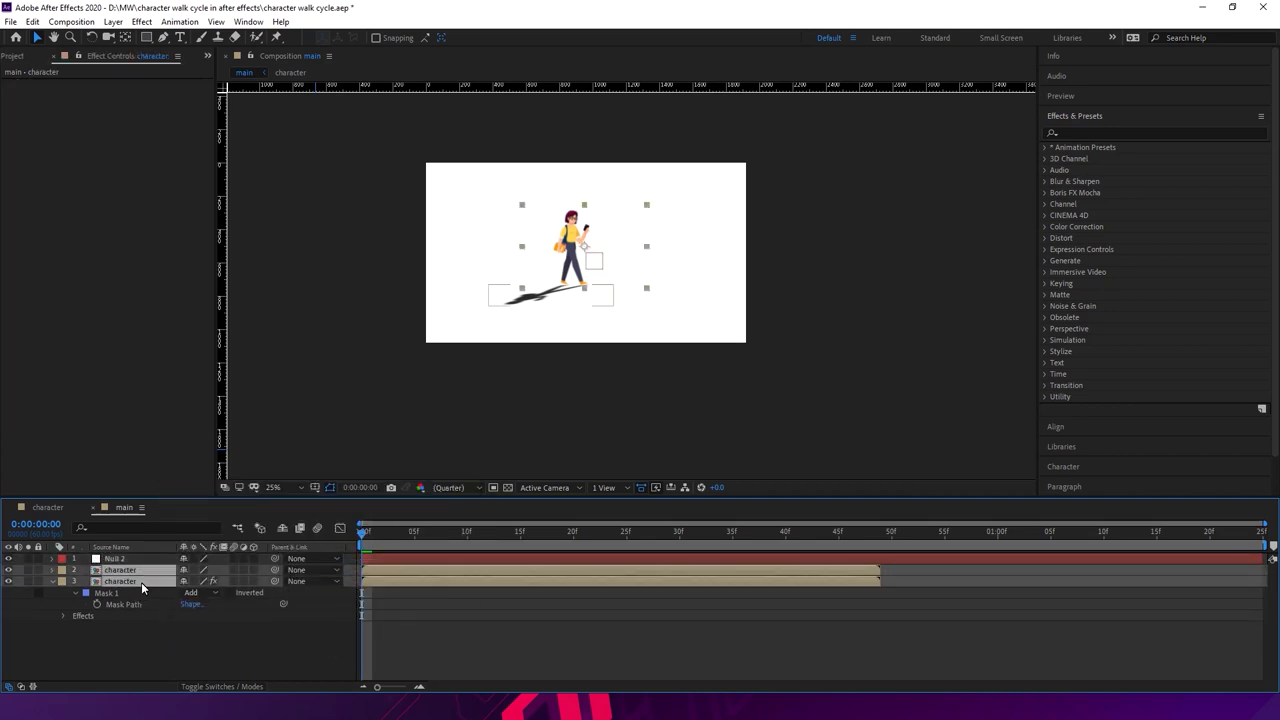
left_click_drag(276, 570, 168, 560)
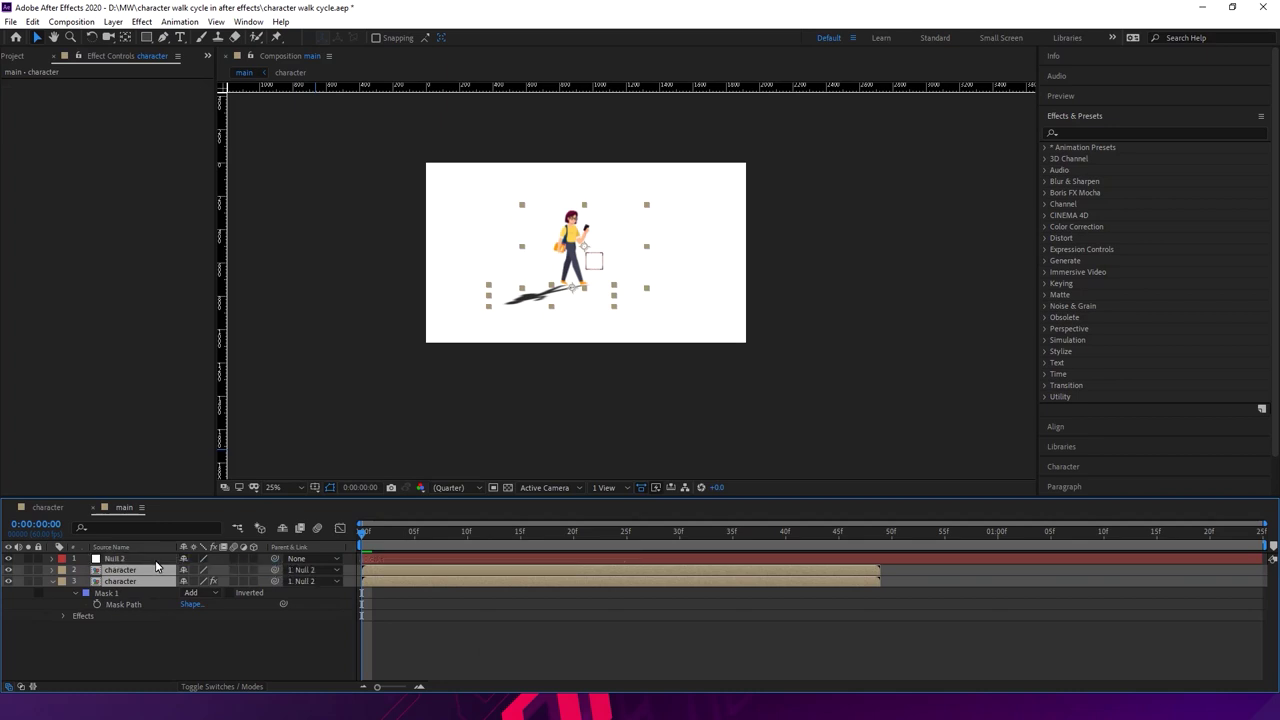
- Scale up the null object so the character nearly fills the frame's height together with its shadow
left_click(118, 558)
left_click_drag(605, 275, 618, 288)
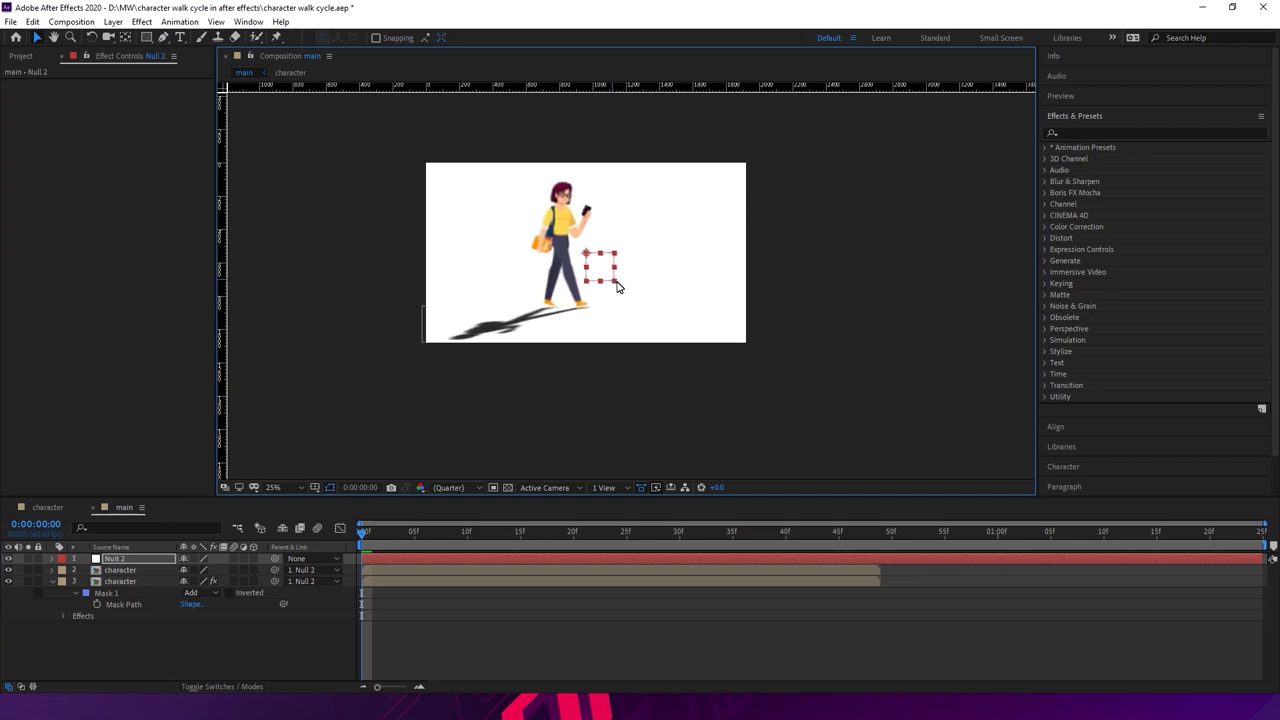
key("h")
key("ctrl+shift+a")
key("v")
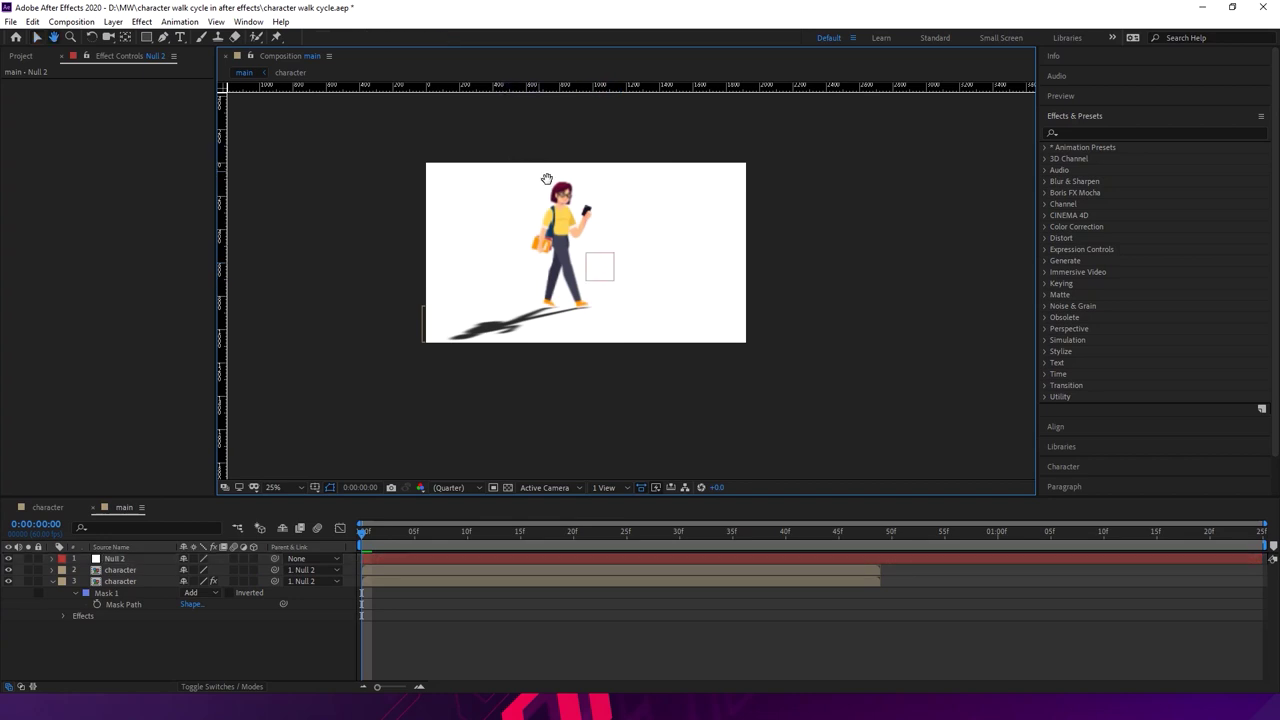
key("period")
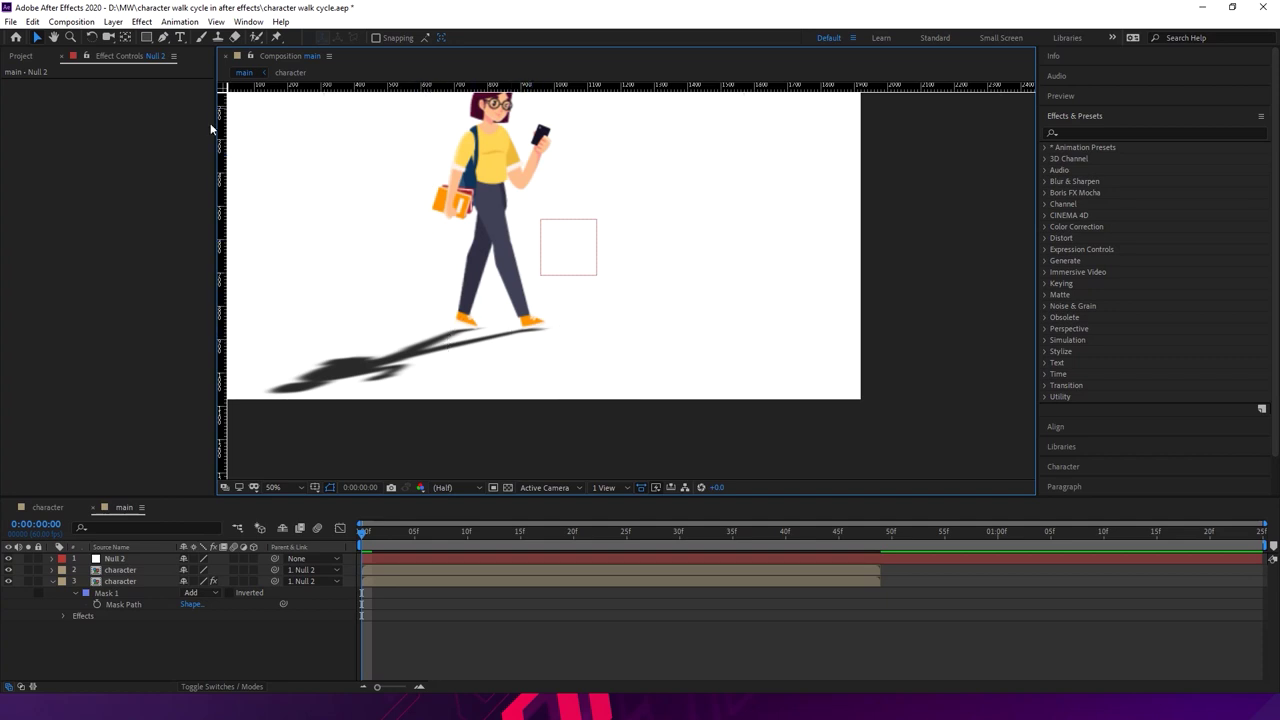
- Open the character composition and enable continuous rasterization on all artwork layers from righthand to lefthand
left_click(135, 569)
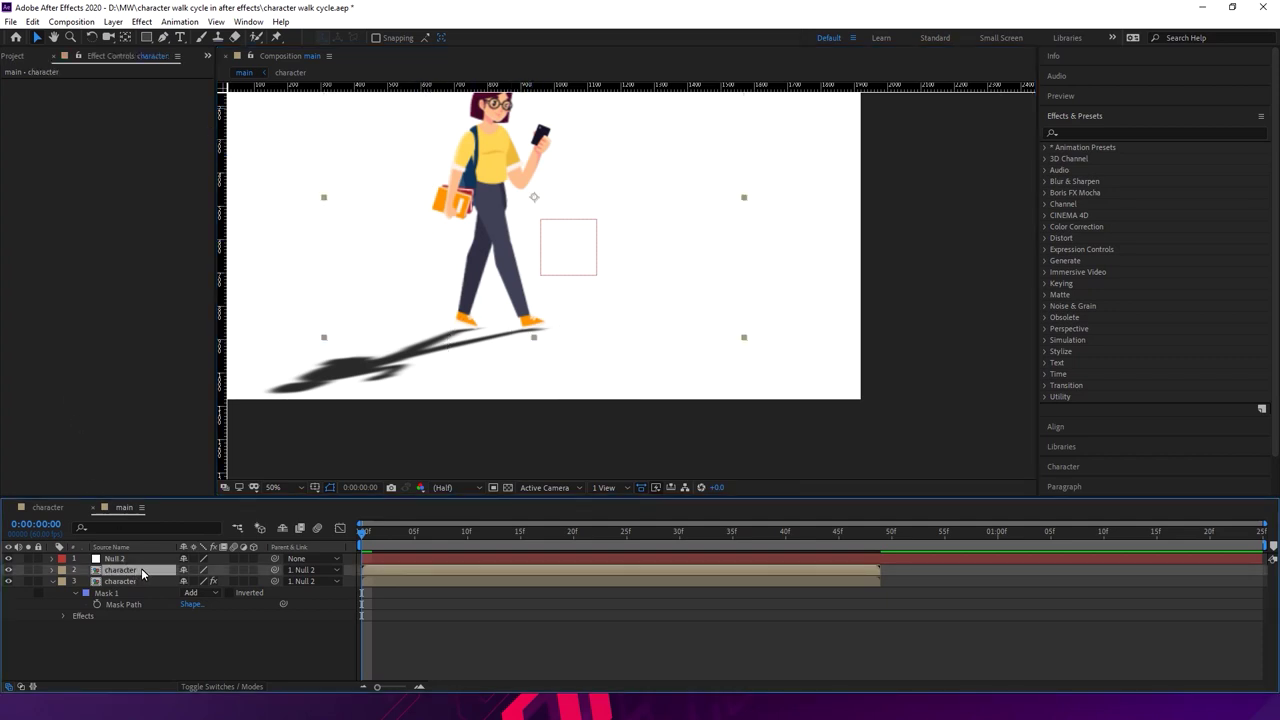
double_click(142, 569)
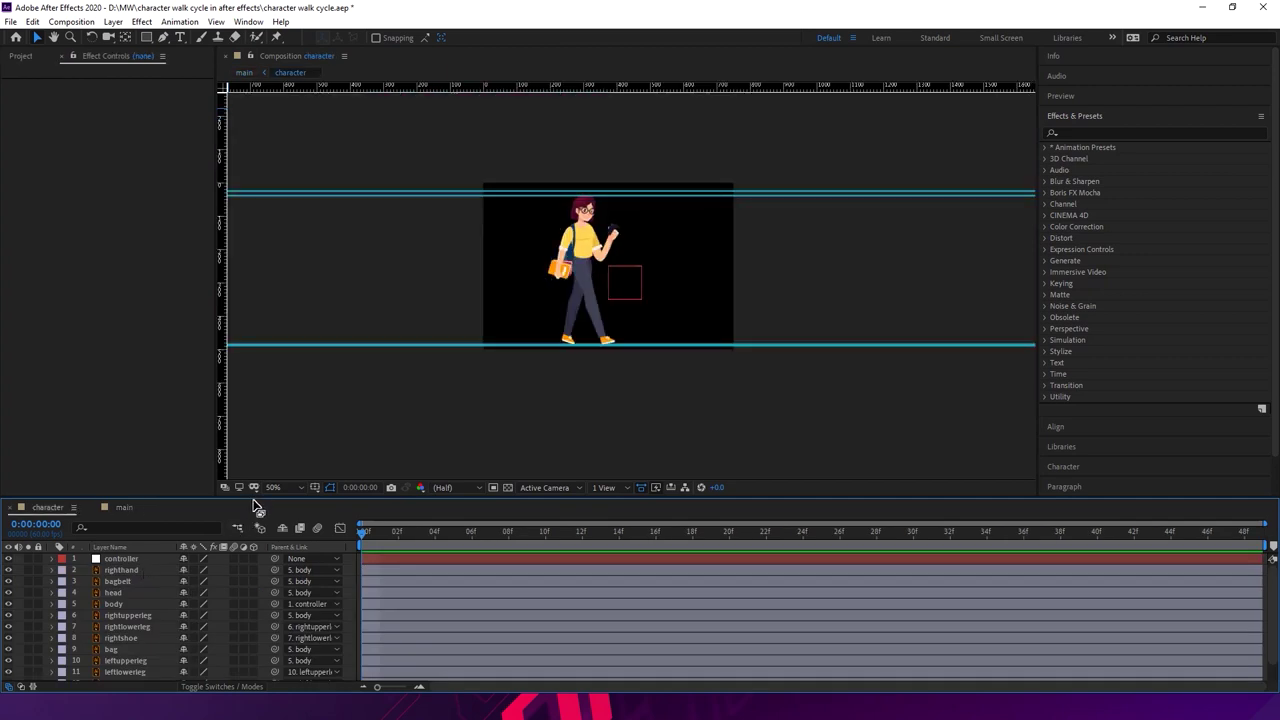
left_click_drag(260, 502, 242, 362)
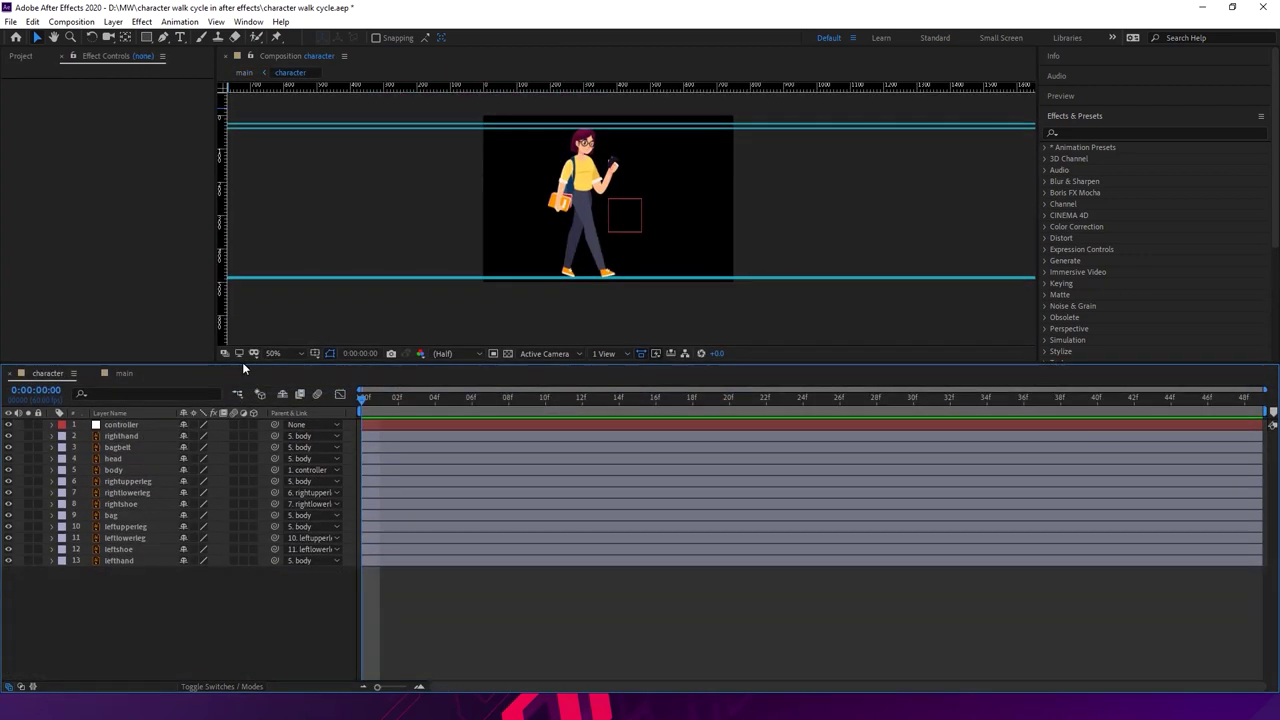
left_click(134, 436)
left_click(129, 560, "shift")
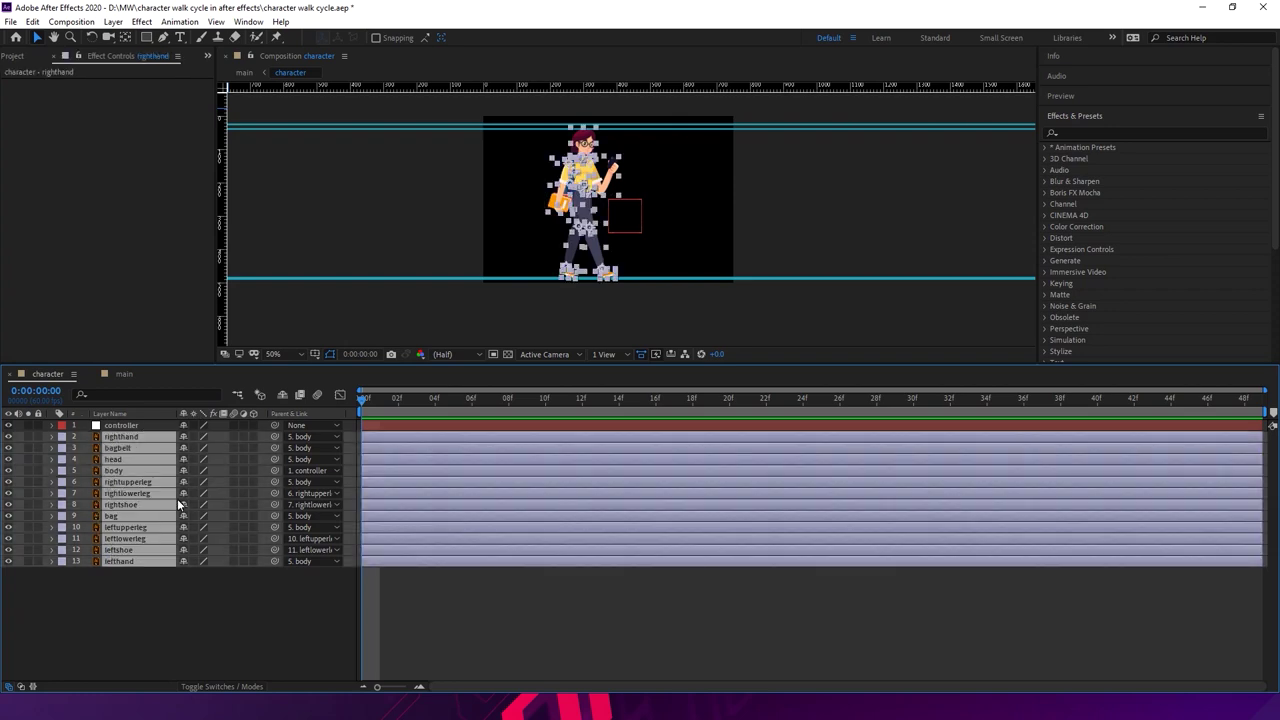
left_click(193, 436)
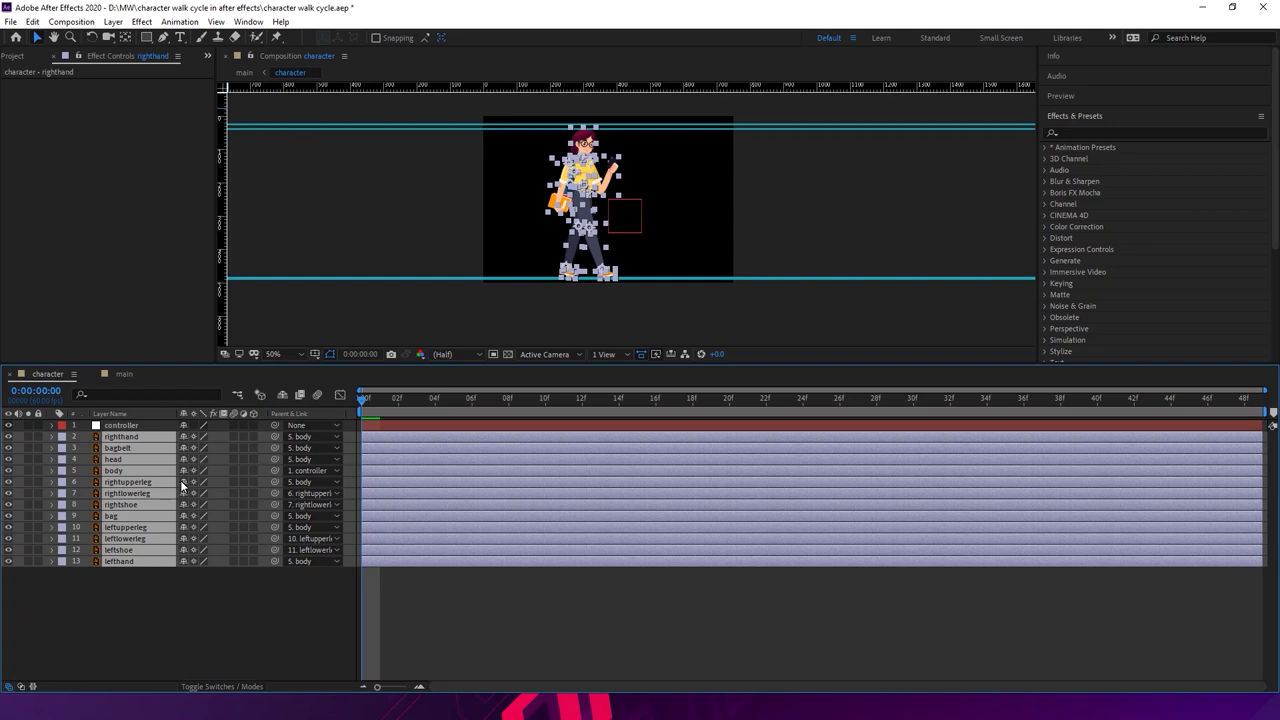
- Return to the main composition and examine the sharpness of the enlarged character
left_click(121, 374)
left_click(500, 518)
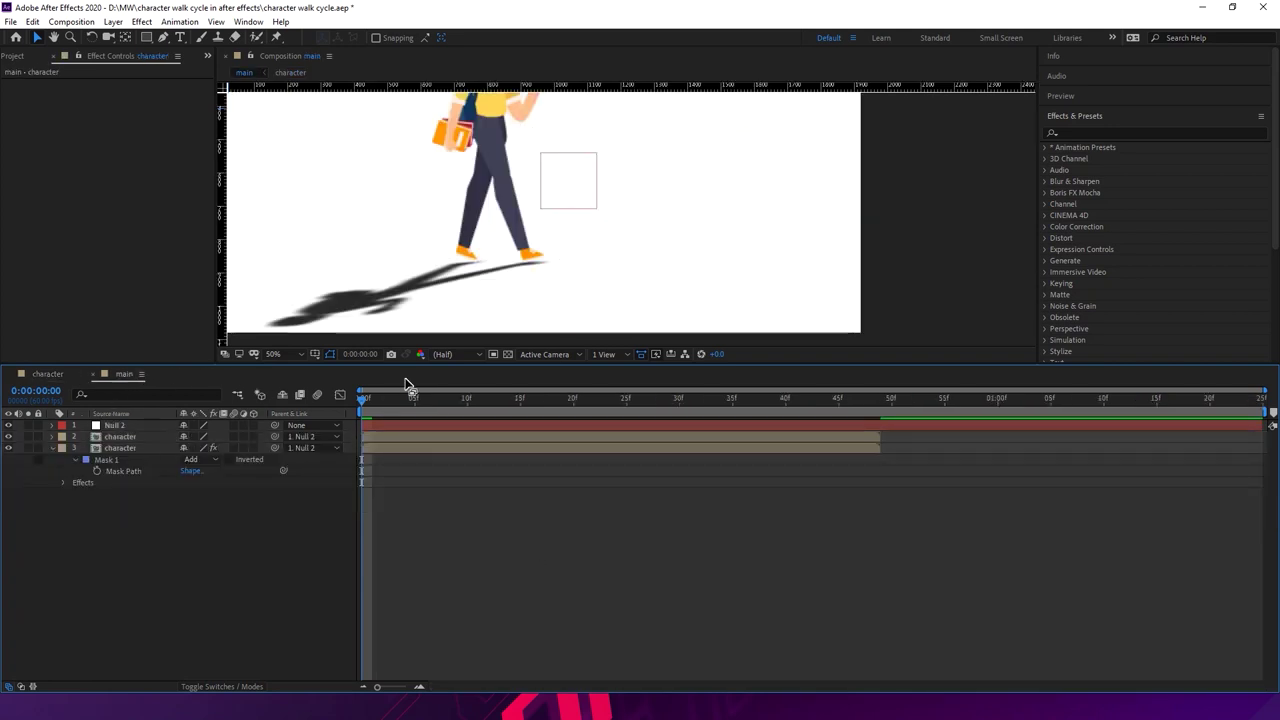
left_click_drag(706, 229, 721, 280)
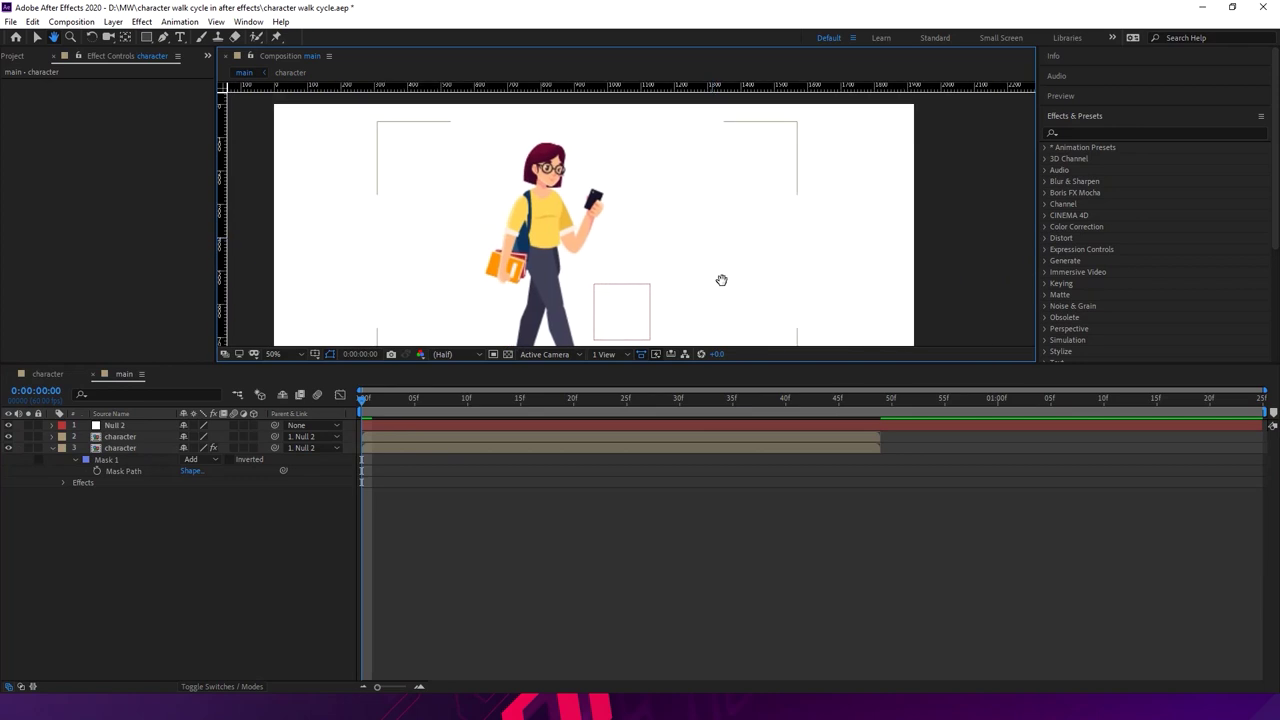
key("v")
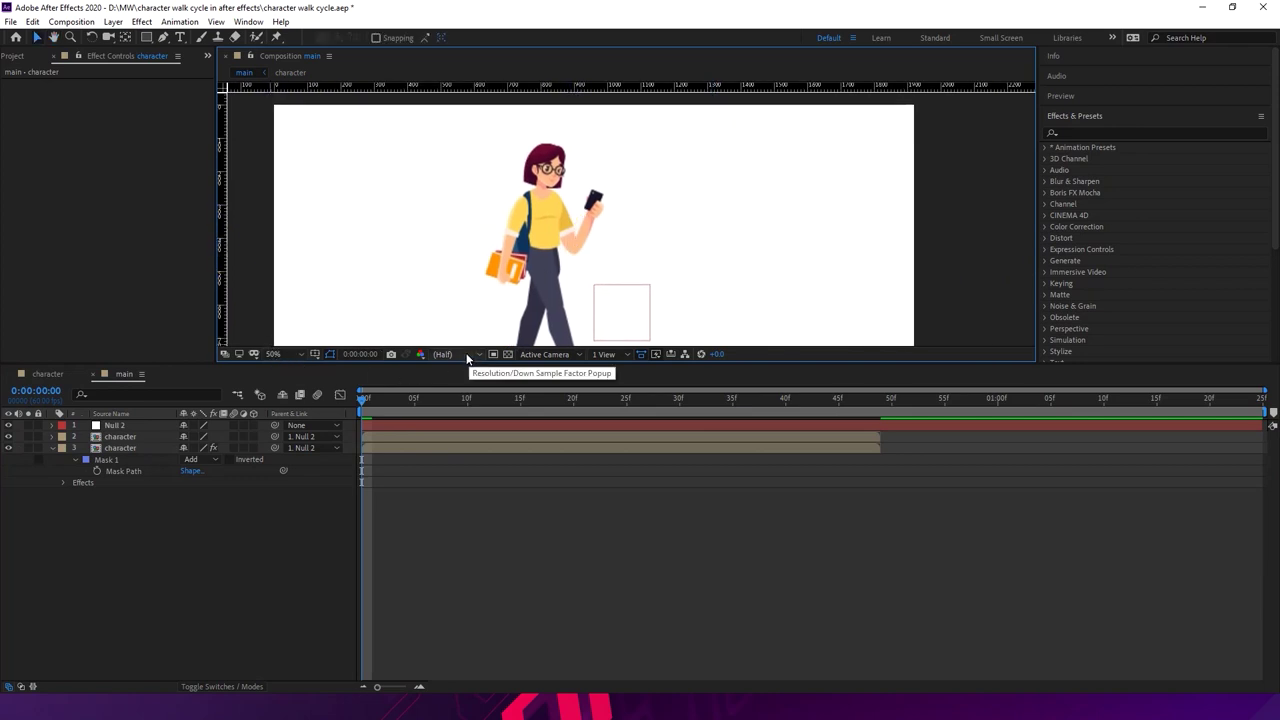
- Set the main composition's preview resolution to Full, enlarge the viewer area to show the whole frame, and play the animation
key("apostrophe")
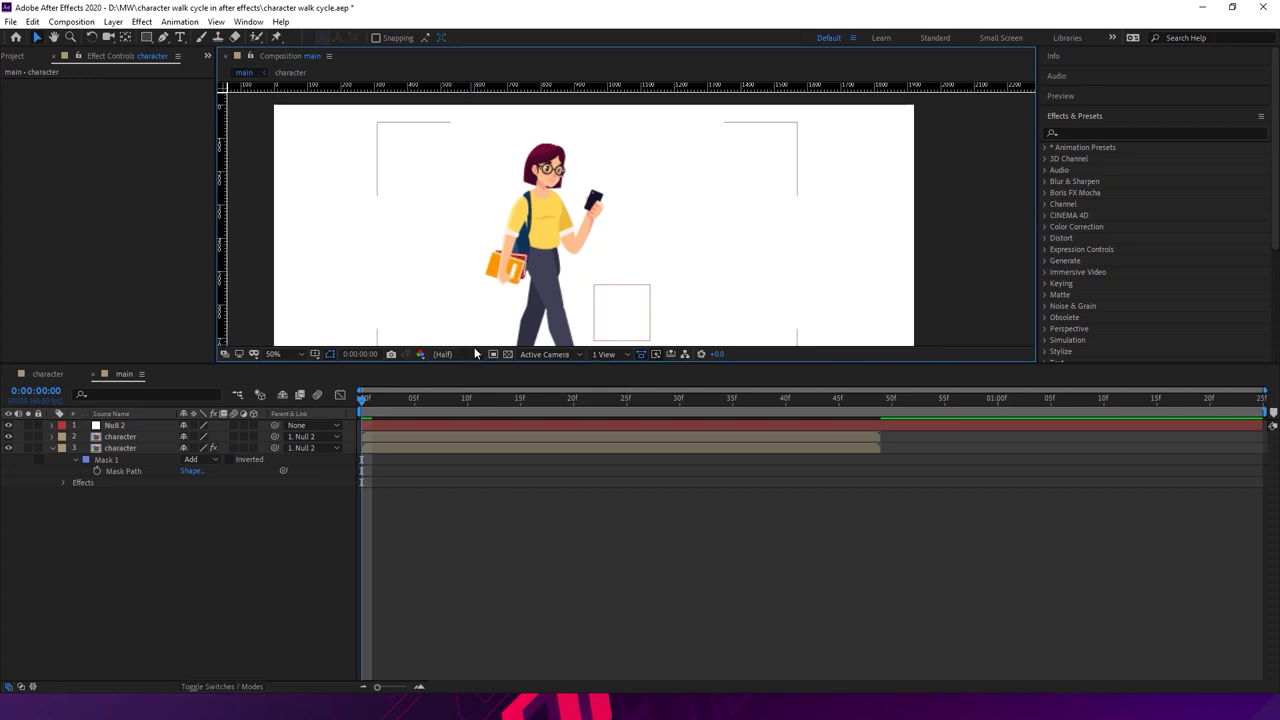
left_click(449, 354)
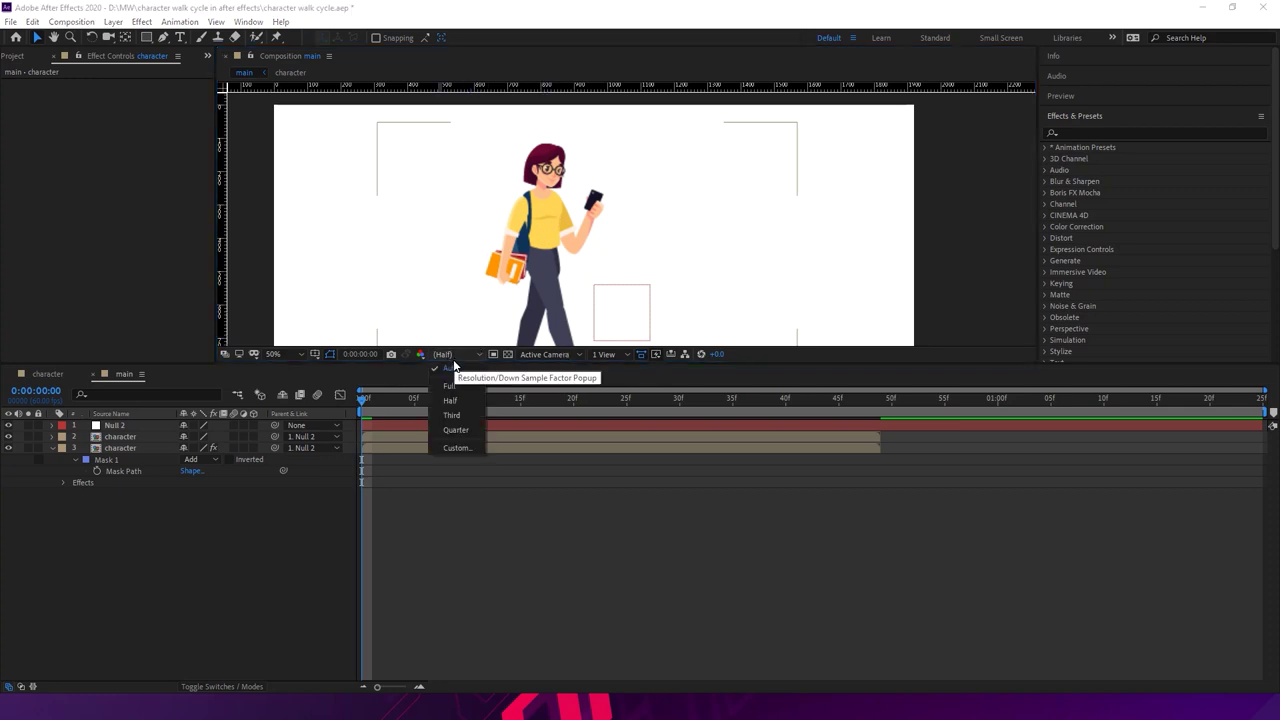
left_click(457, 385)
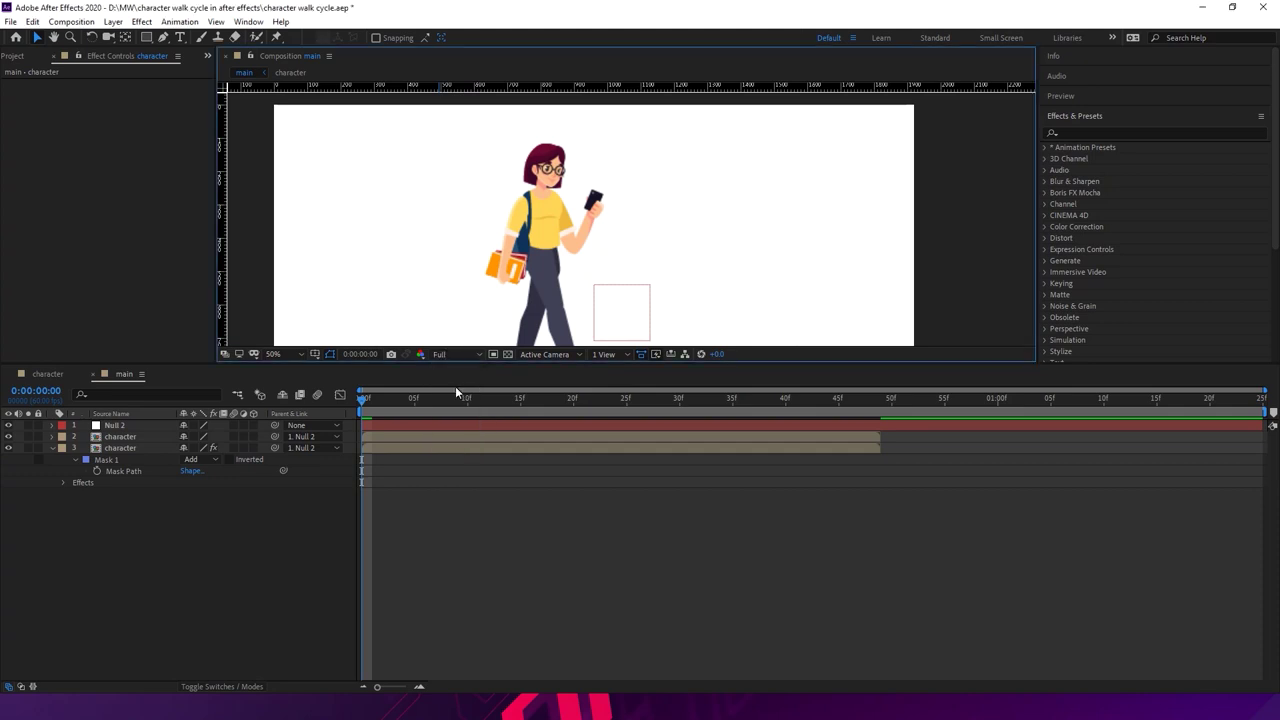
left_click_drag(513, 372, 514, 501)
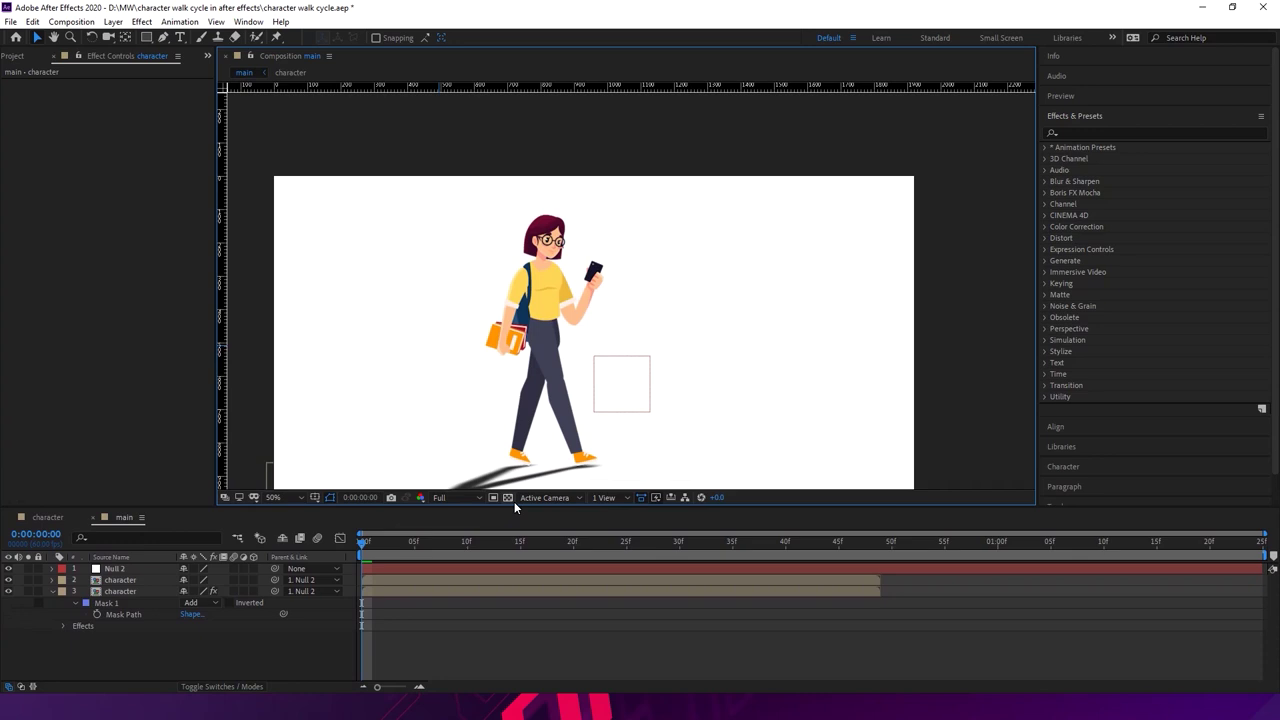
key("comma")
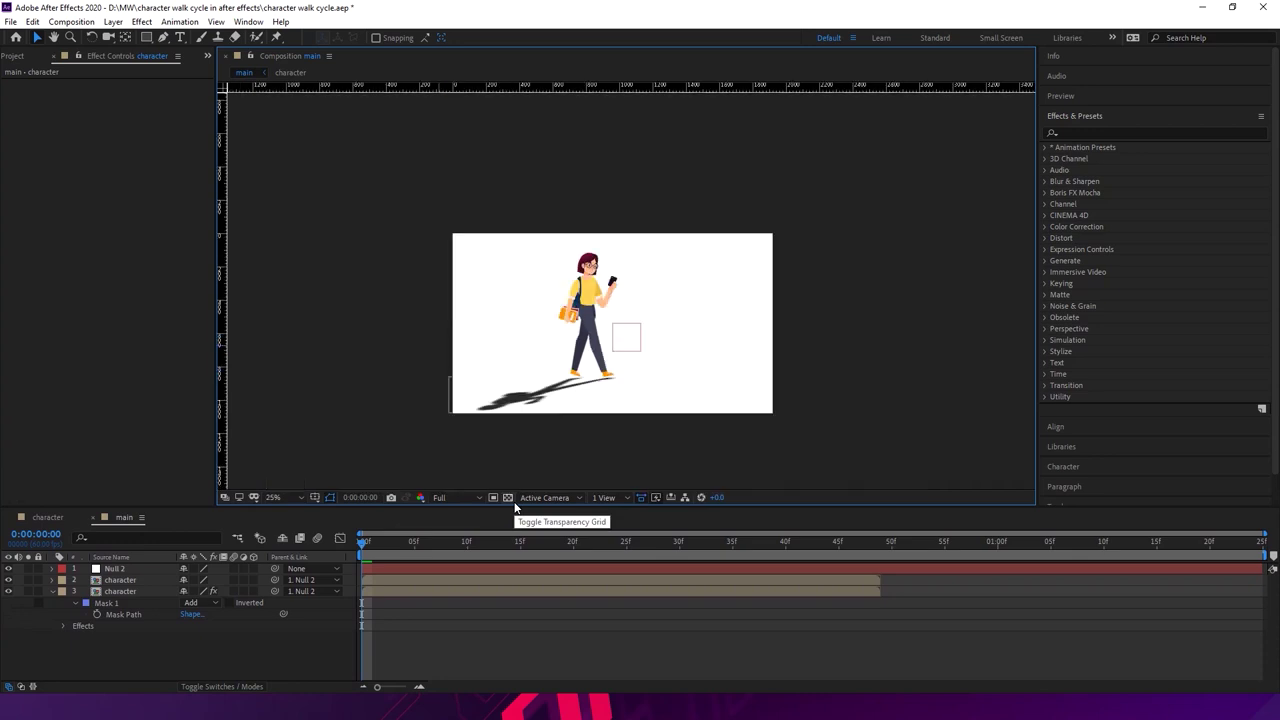
key("space")
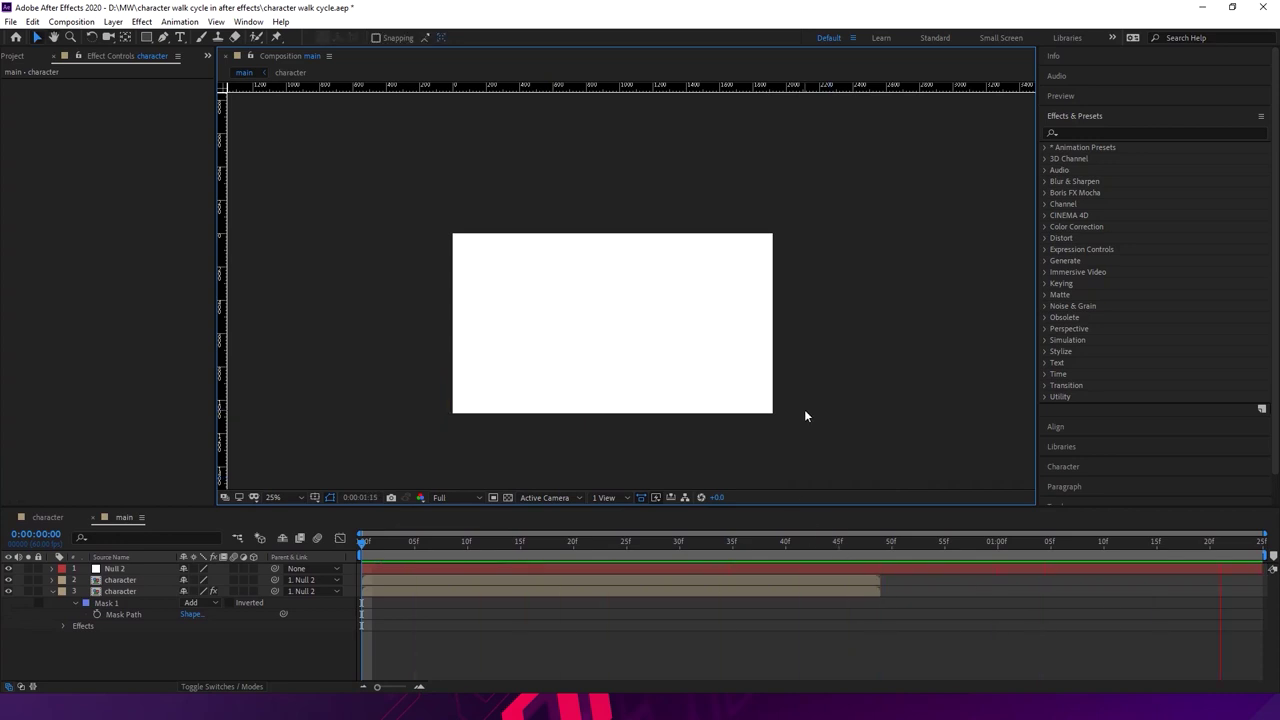
- End the work area at frame 49, where the character layers stop, and preview the loop
left_click(882, 542)
key("alt+bracketright")
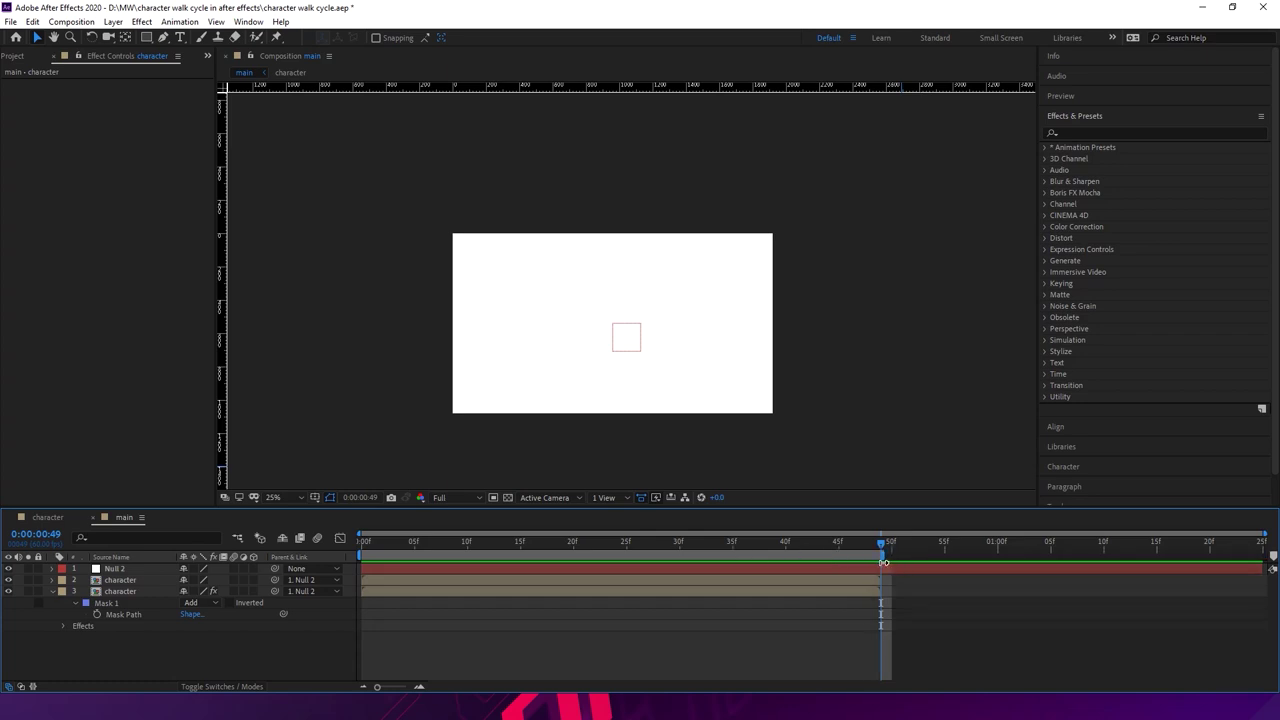
key("space")
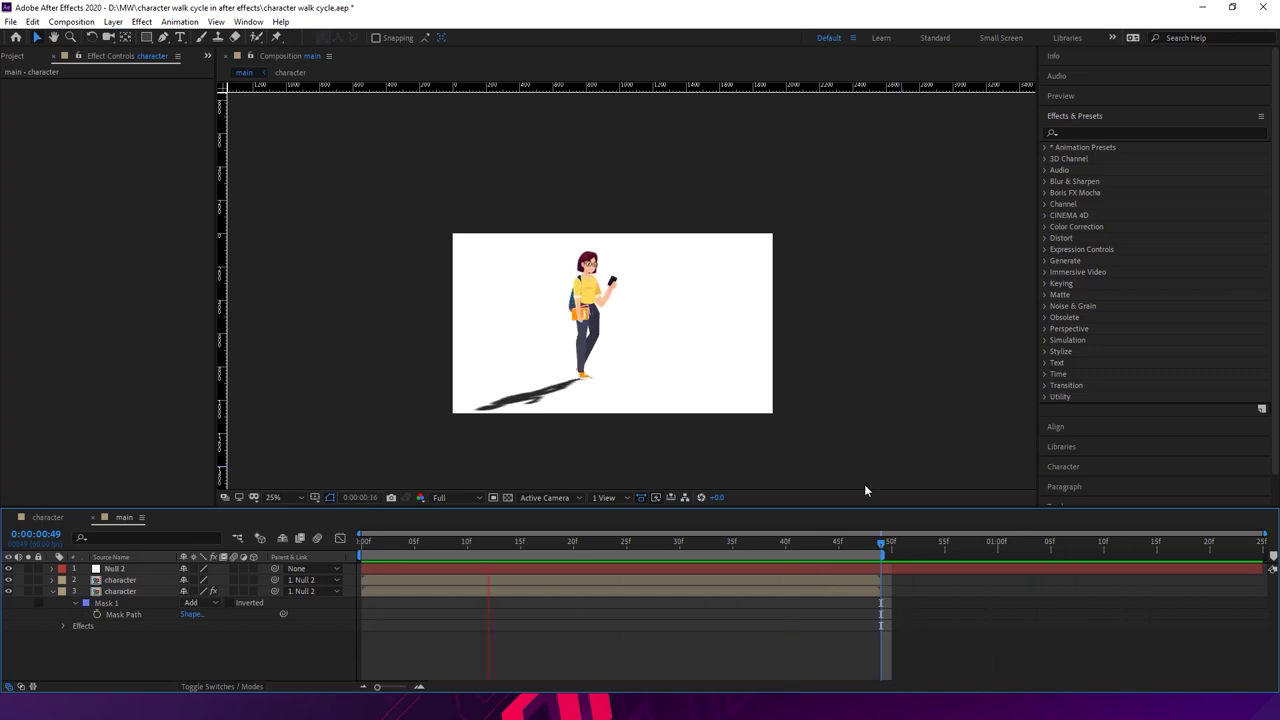
left_click(880, 545)
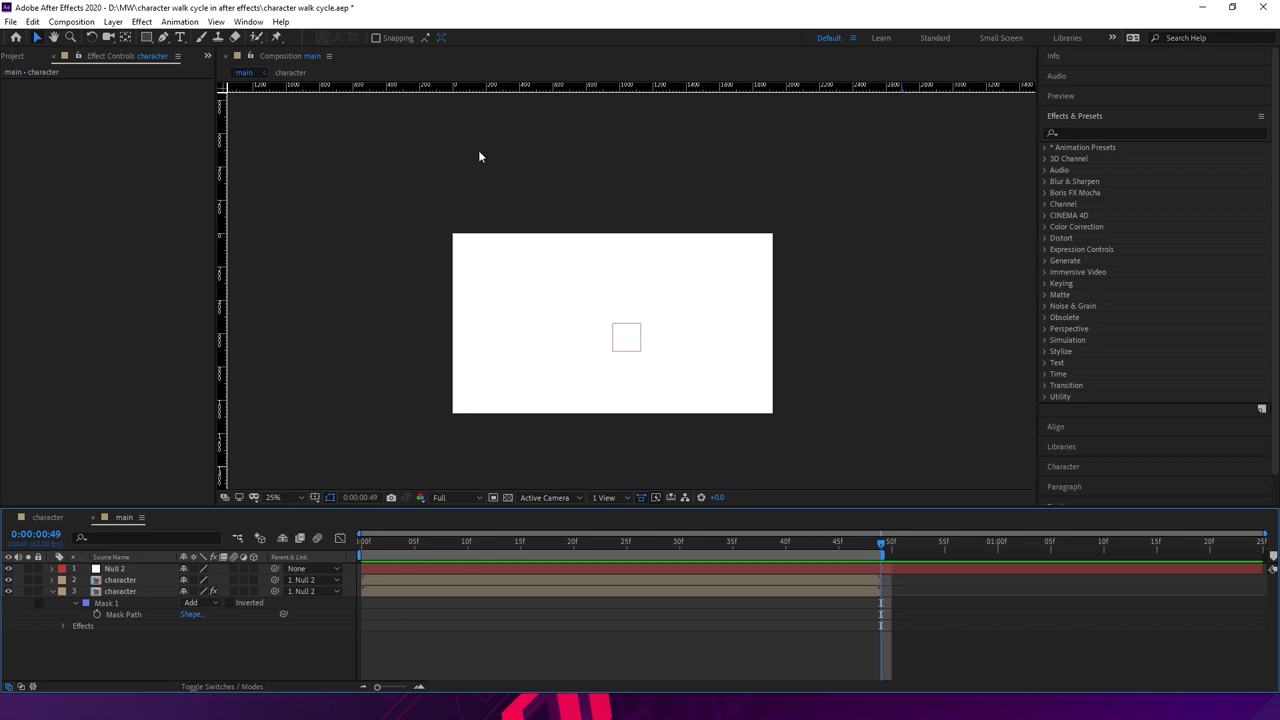
- Trim the main composition to its work area and play back the shortened walk cycle
left_click(86, 23)
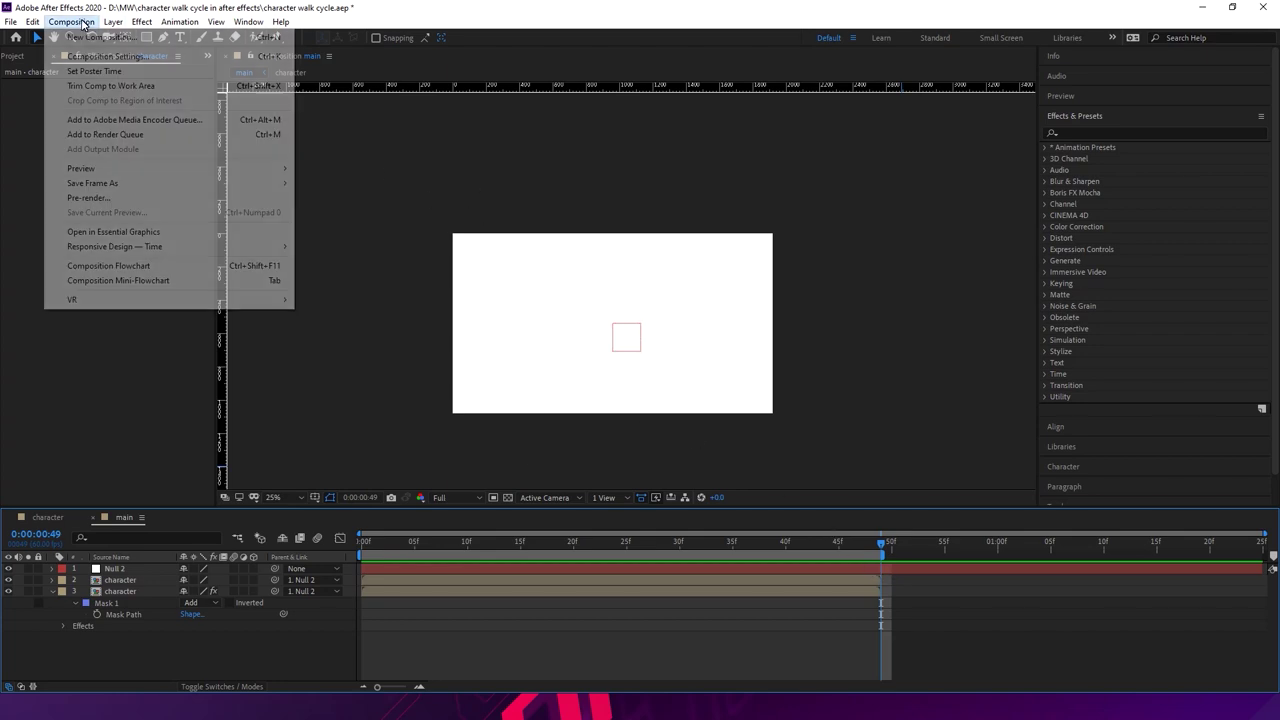
left_click(107, 86)
key("space")
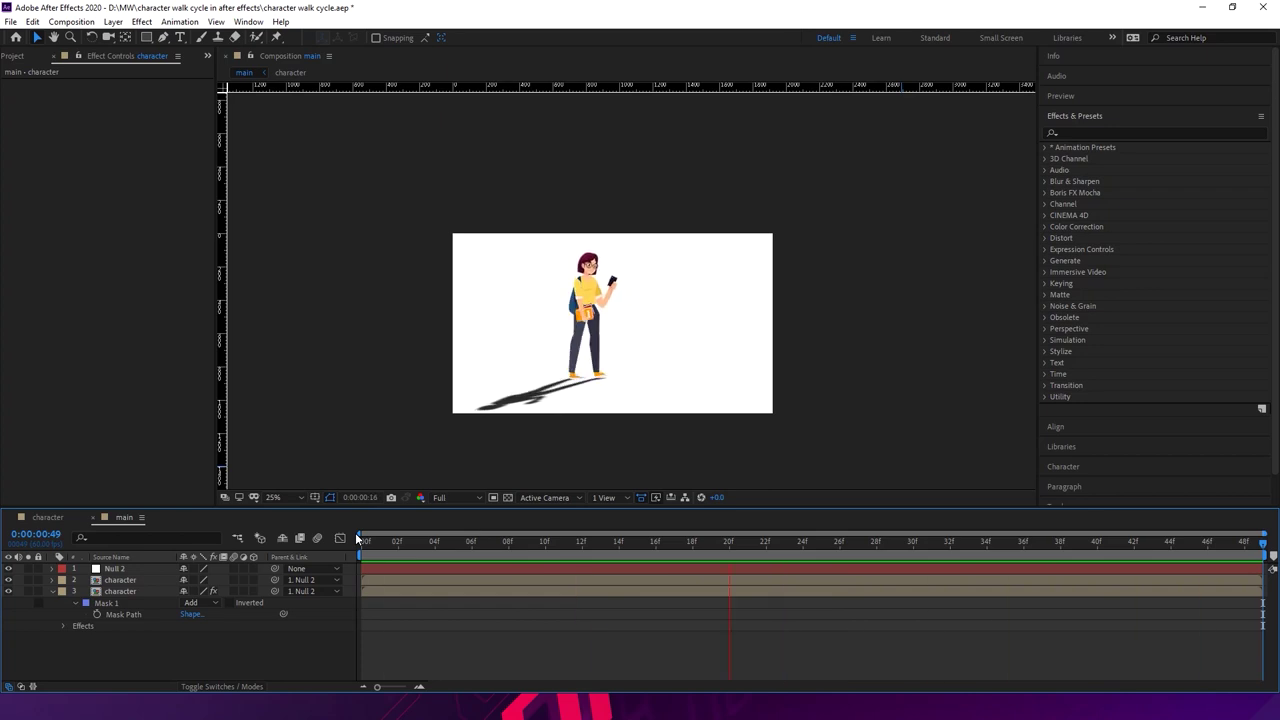
key("space")
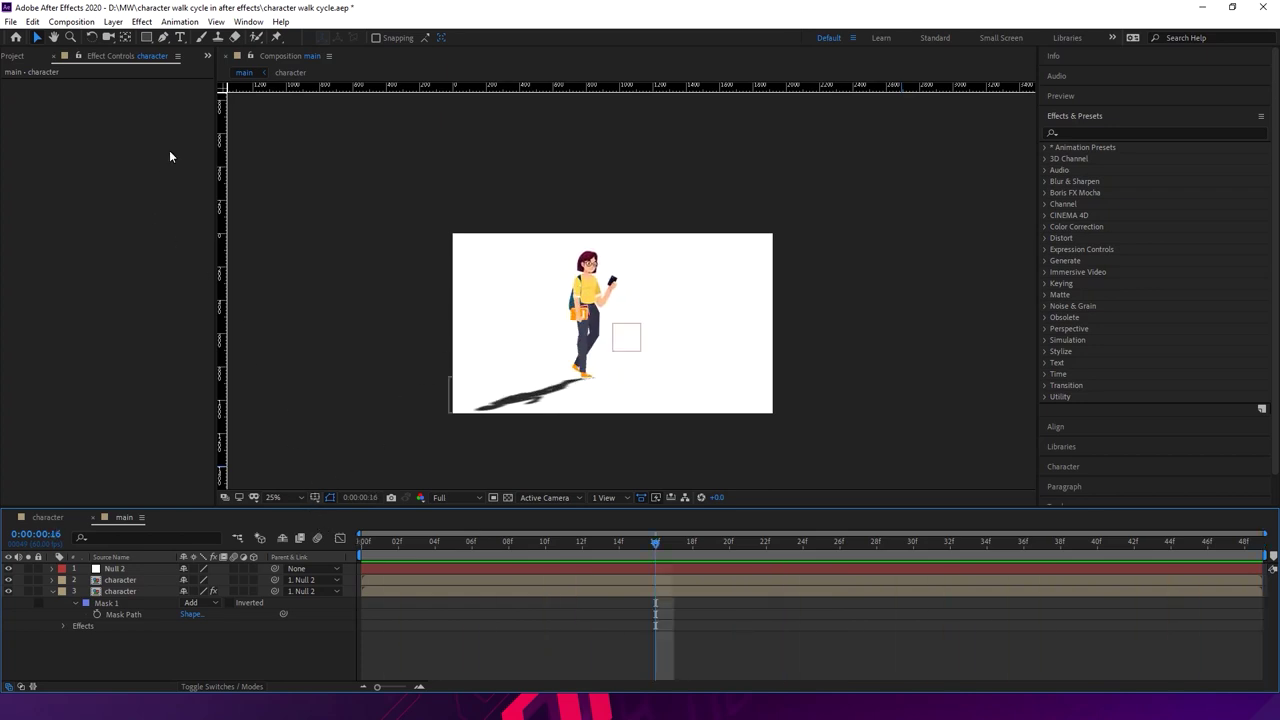
- Add the main composition to the render queue with Best quality and Full resolution in its render settings
left_click(74, 22)
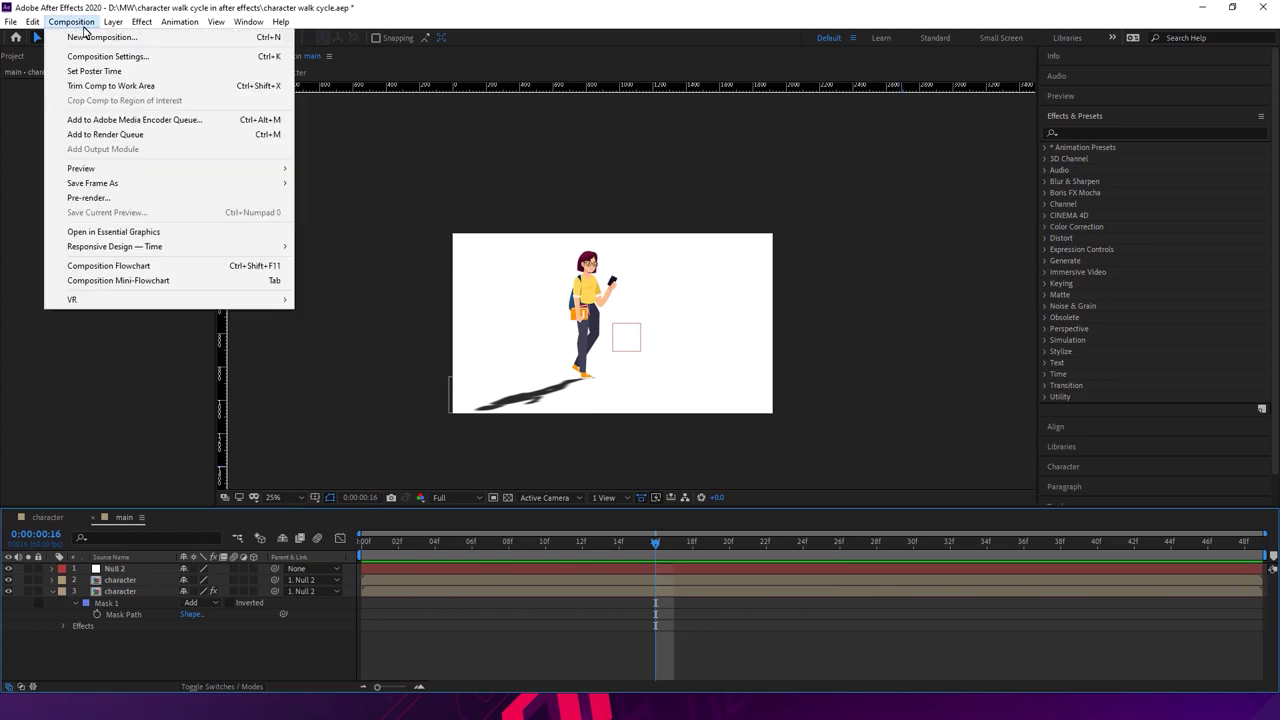
left_click(114, 135)
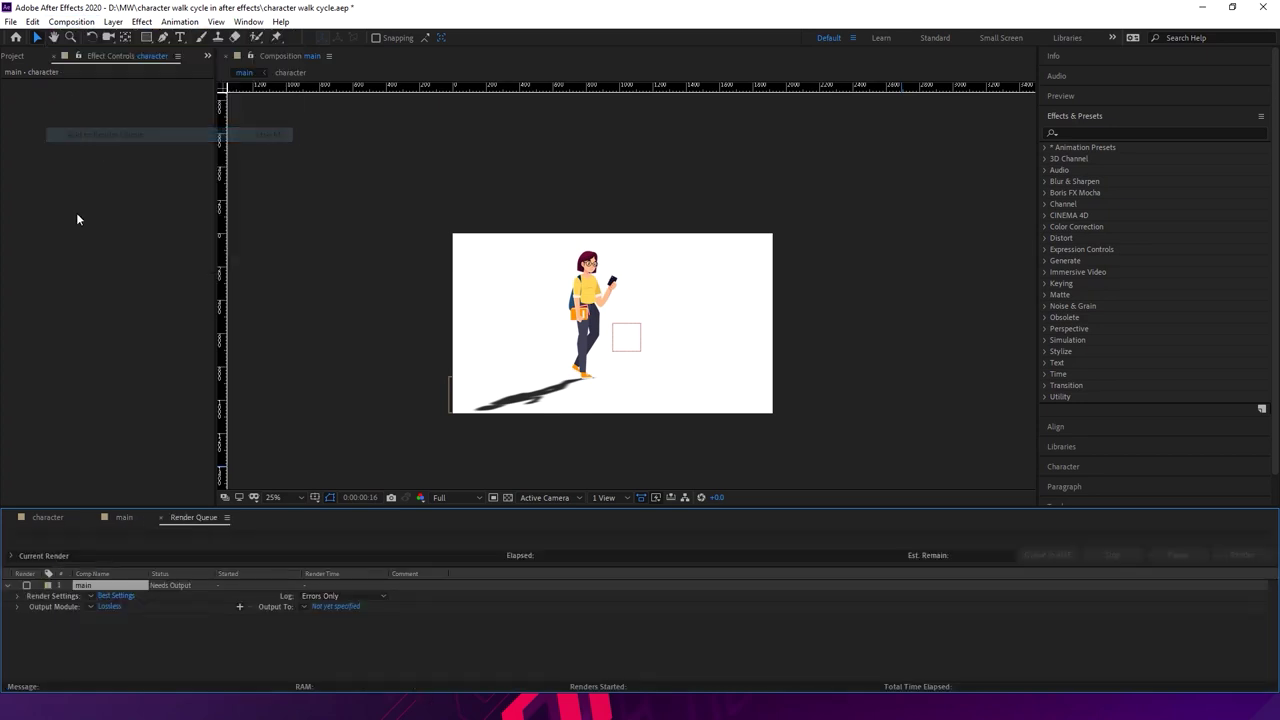
left_click(118, 596)
left_click(563, 204)
left_click(550, 239)
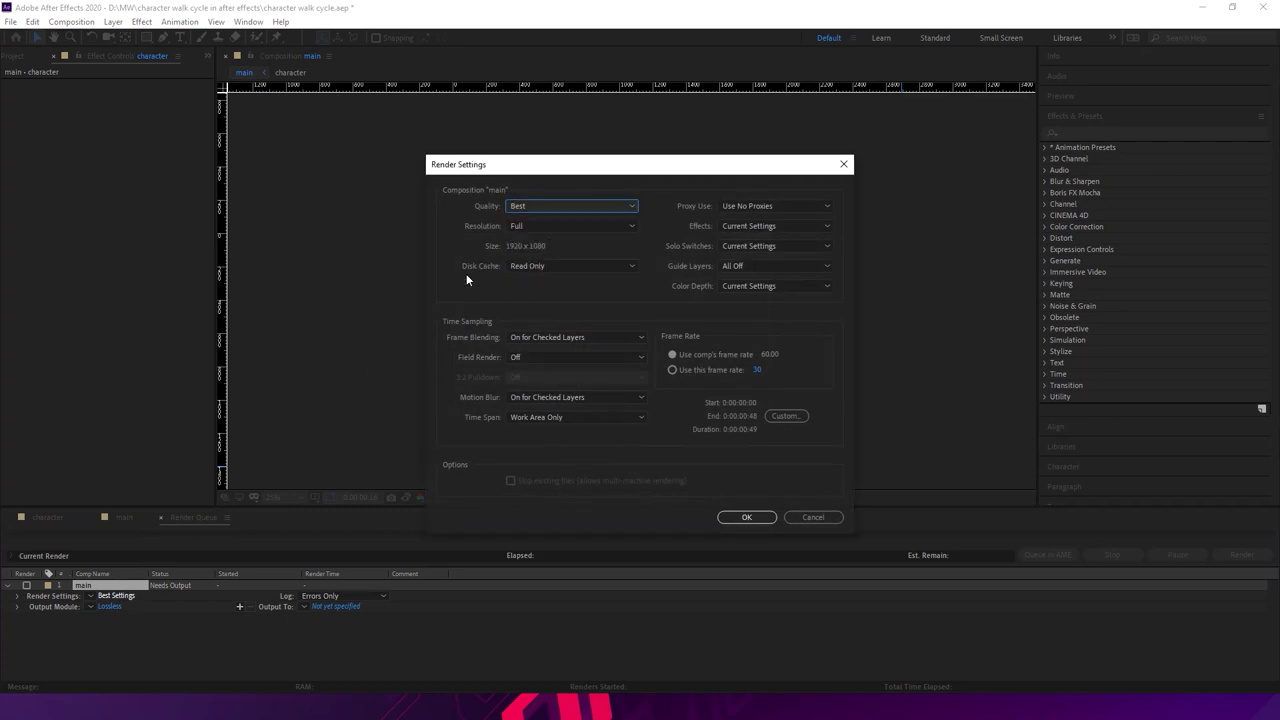
left_click(536, 226)
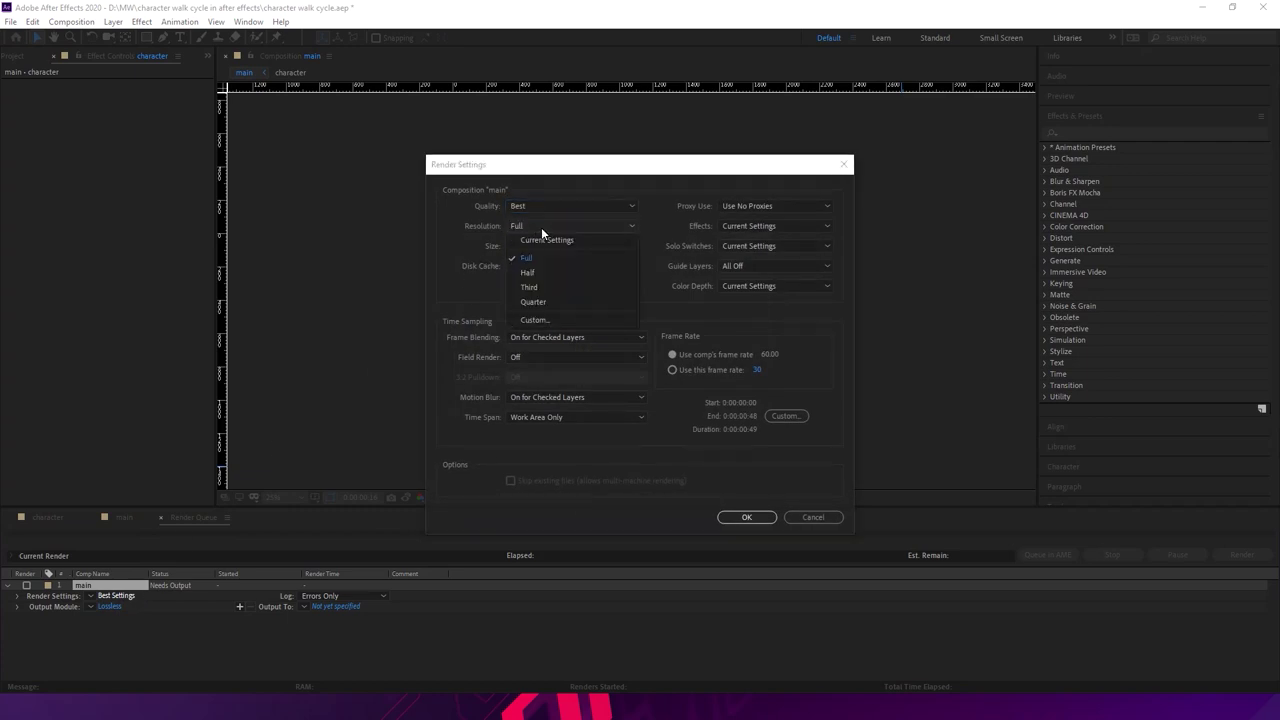
left_click(536, 257)
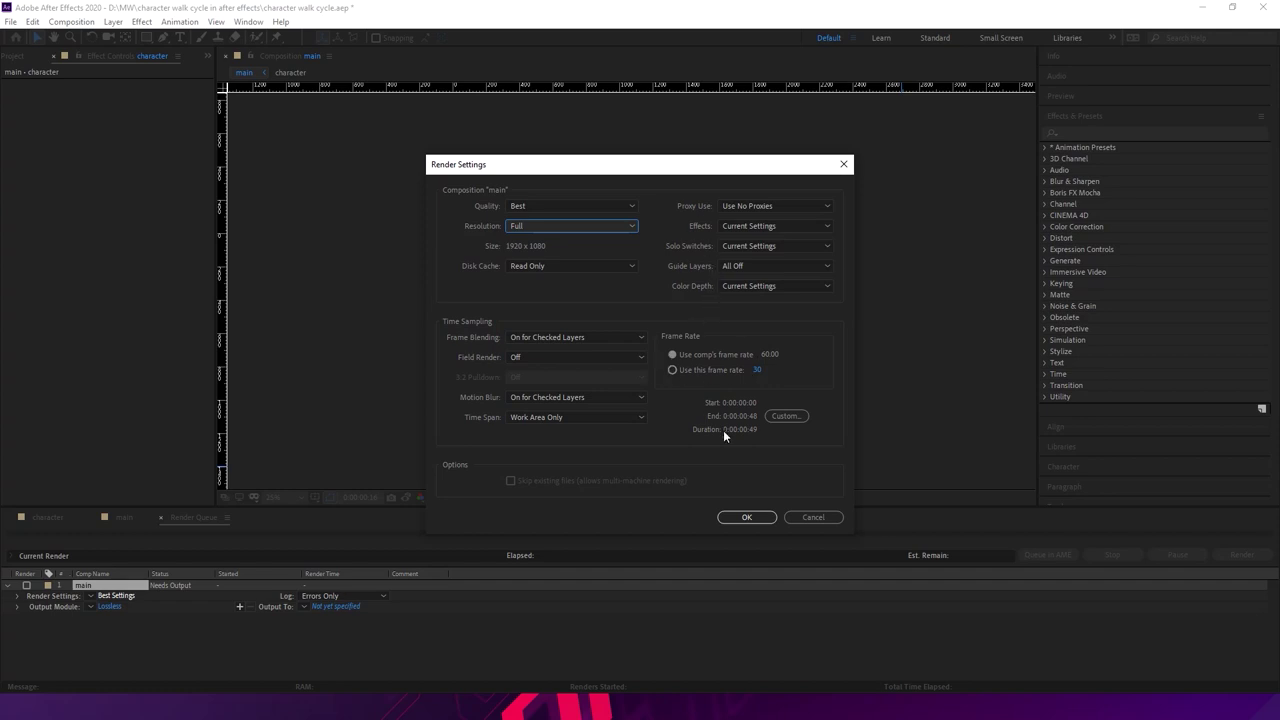
left_click(742, 517)
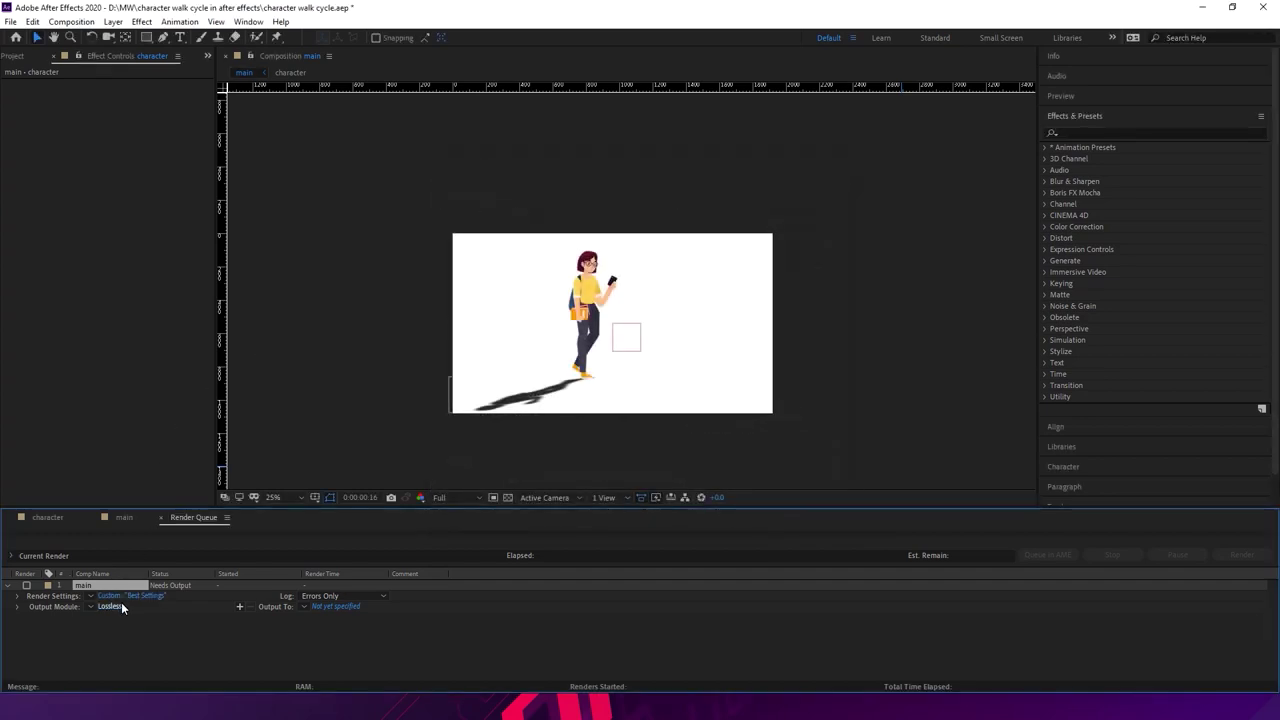
- Set the output module to QuickTime format with the Animation video codec, keeping the channels at RGB
left_click(108, 606)
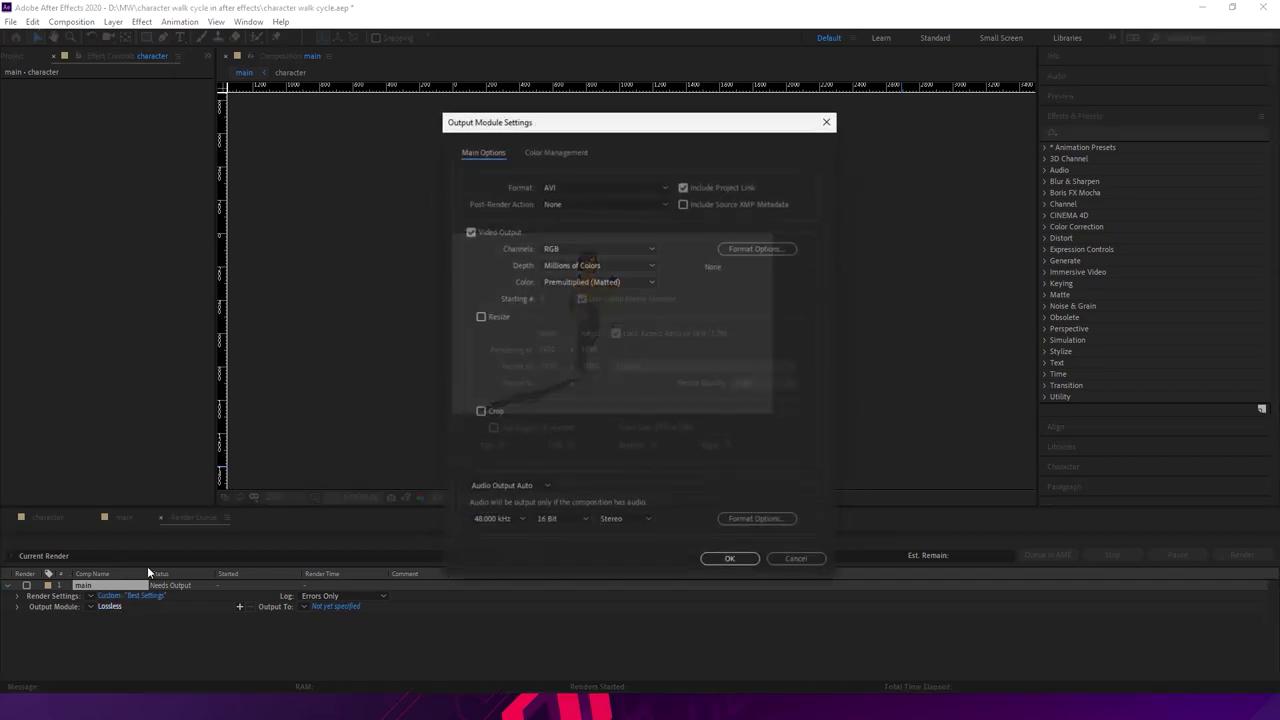
left_click(610, 187)
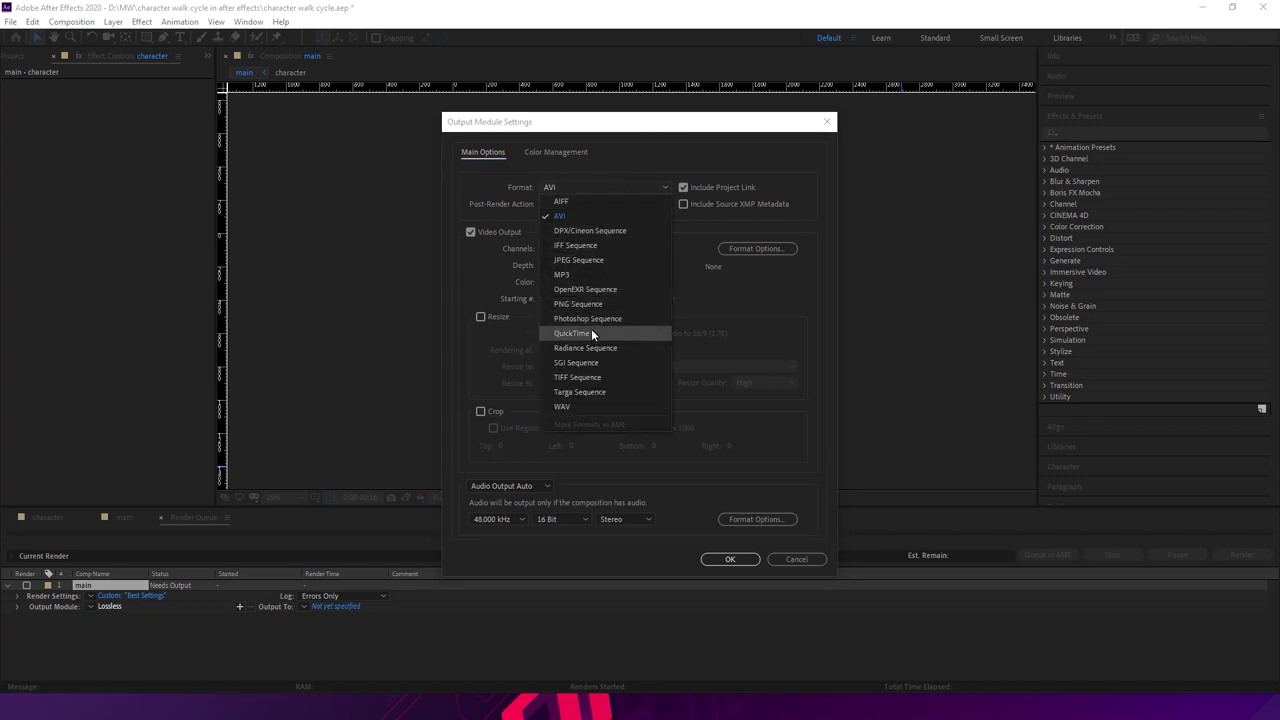
left_click(593, 333)
left_click(752, 248)
left_click(626, 153)
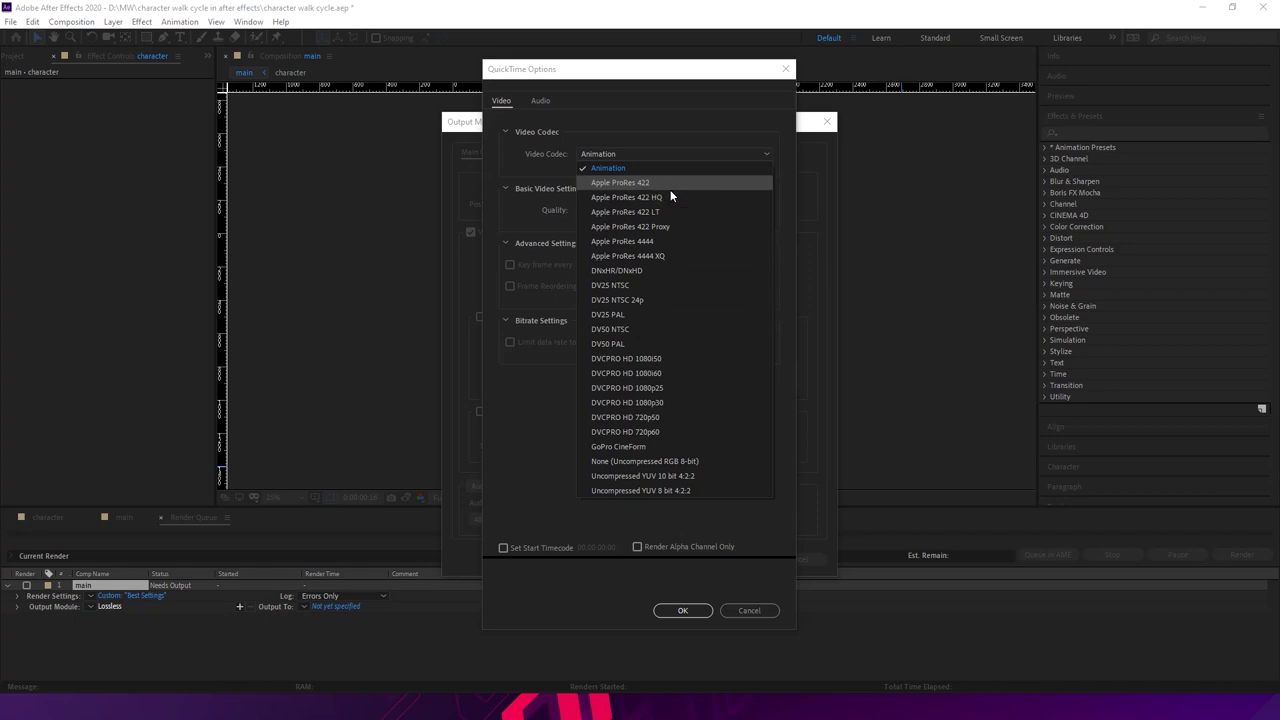
left_click(552, 168)
left_click(632, 153)
left_click(618, 168)
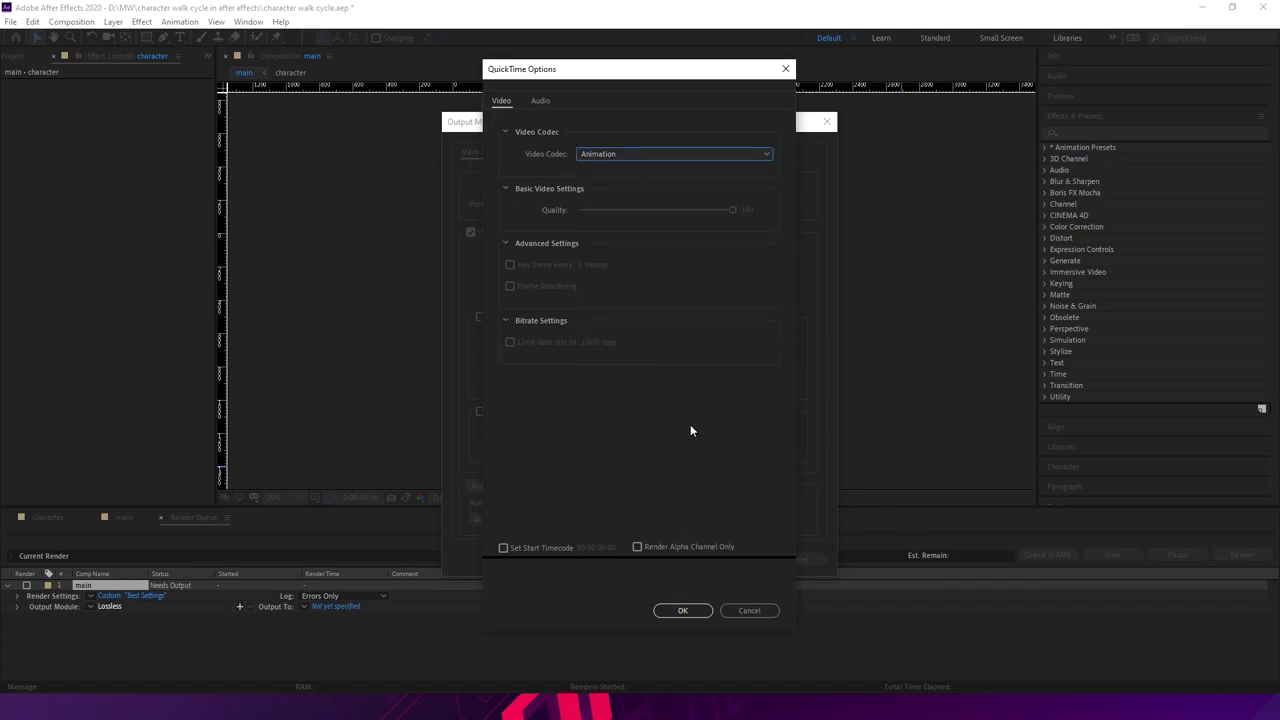
left_click(683, 610)
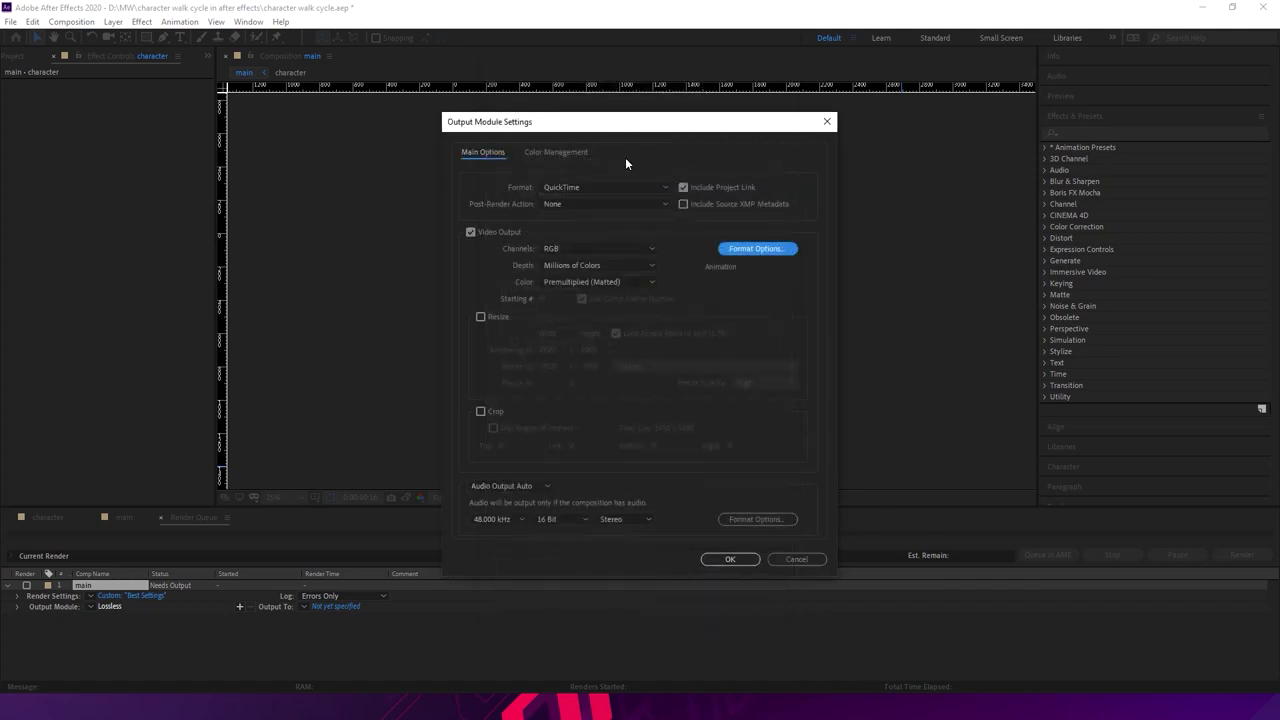
left_click(613, 249)
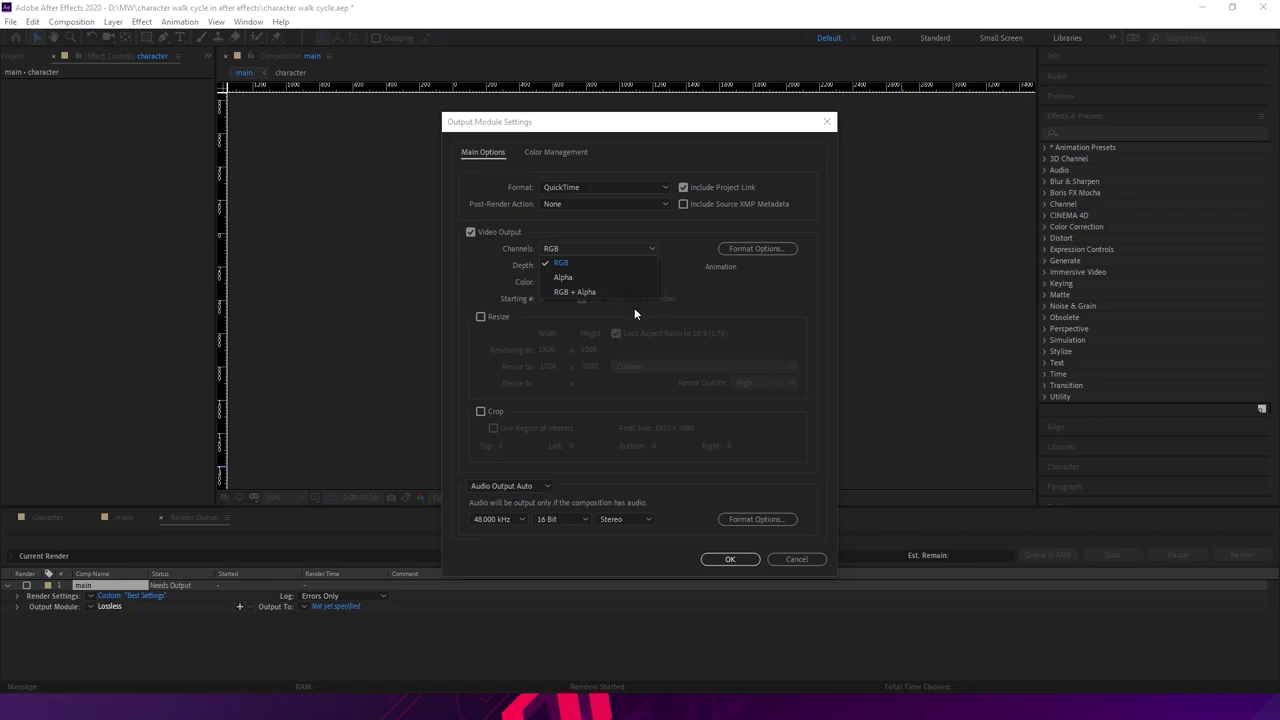
left_click(708, 289)
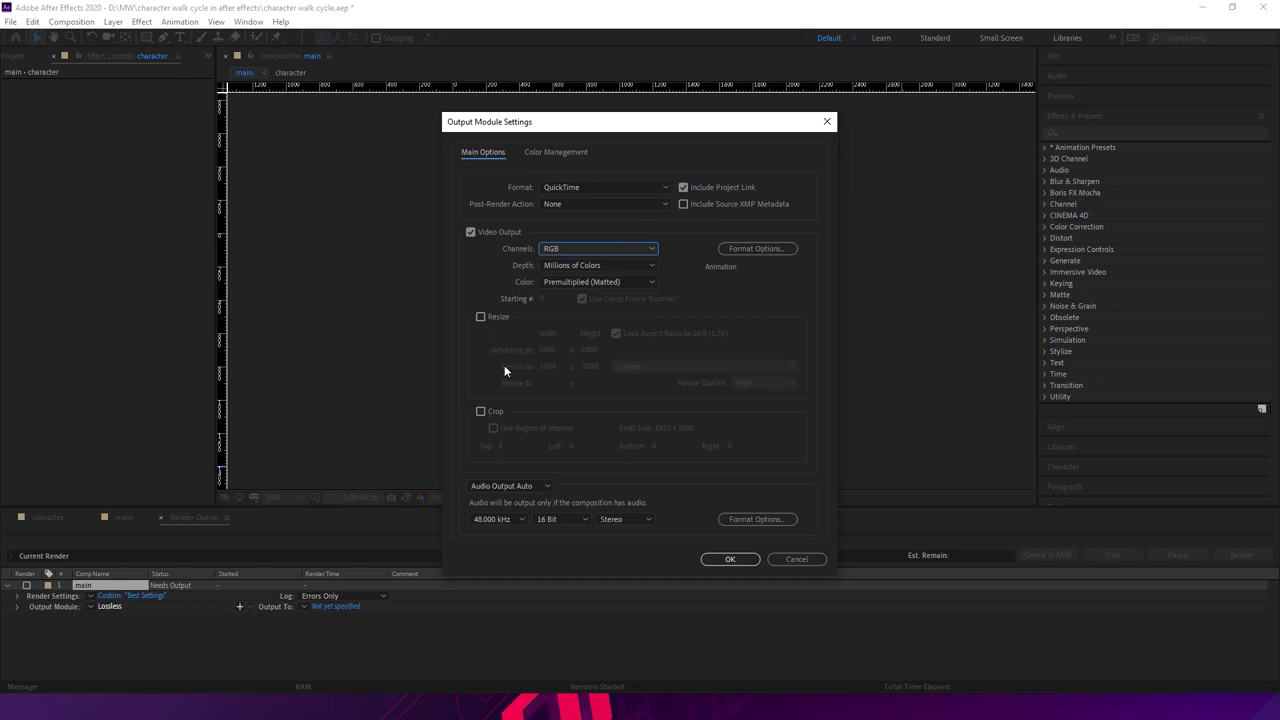
left_click(730, 560)
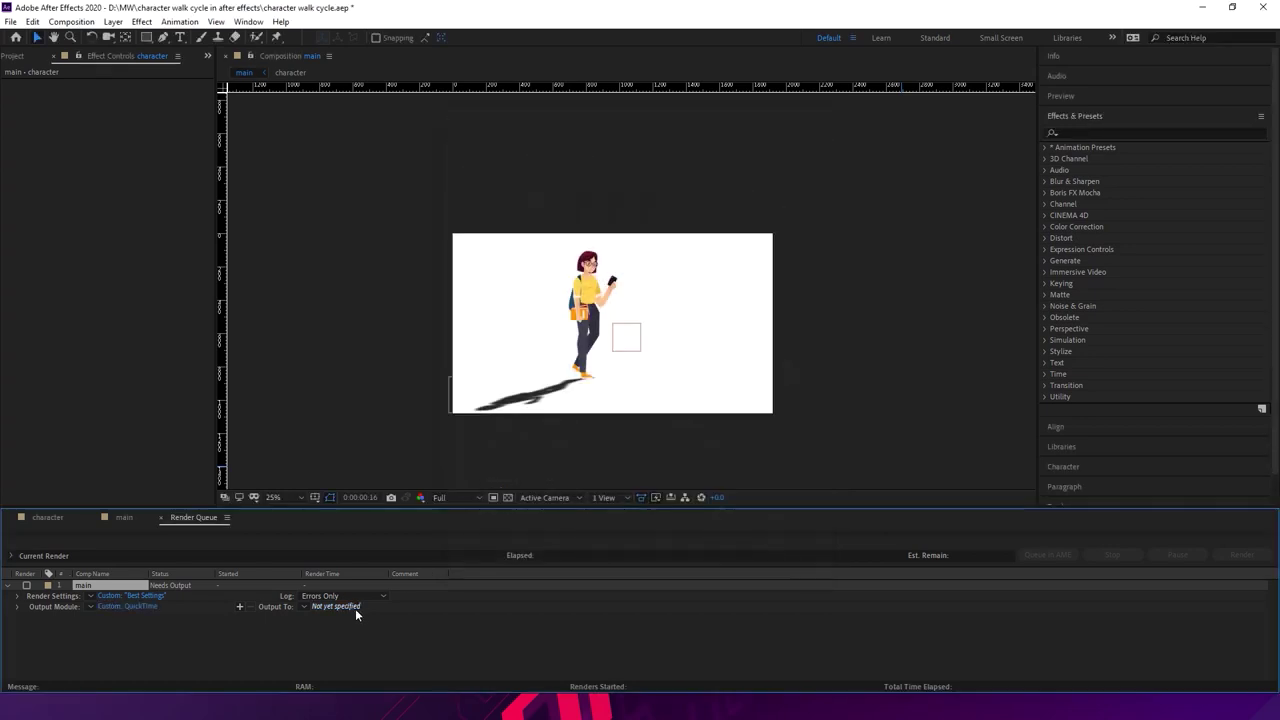
- Name the output movie "walkcycle animation" in the project folder and render the queued composition
left_click(350, 607)
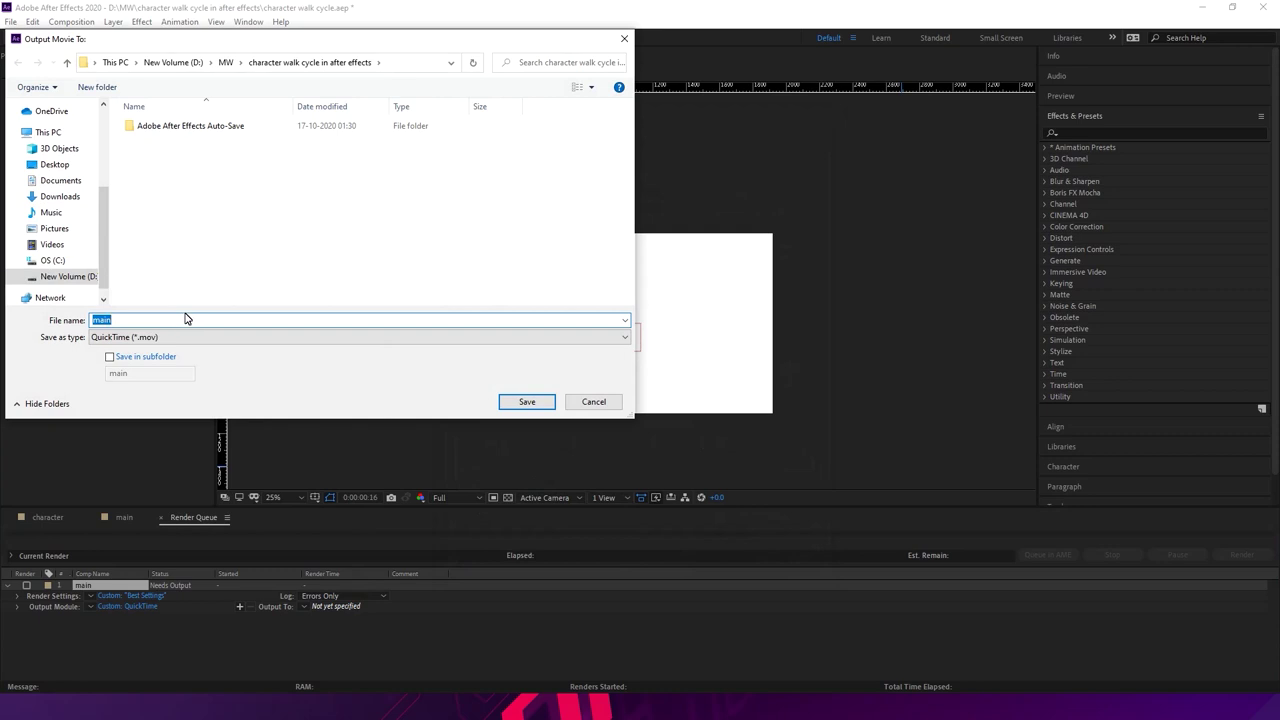
type("walkcycle animatio")
left_click(525, 401)
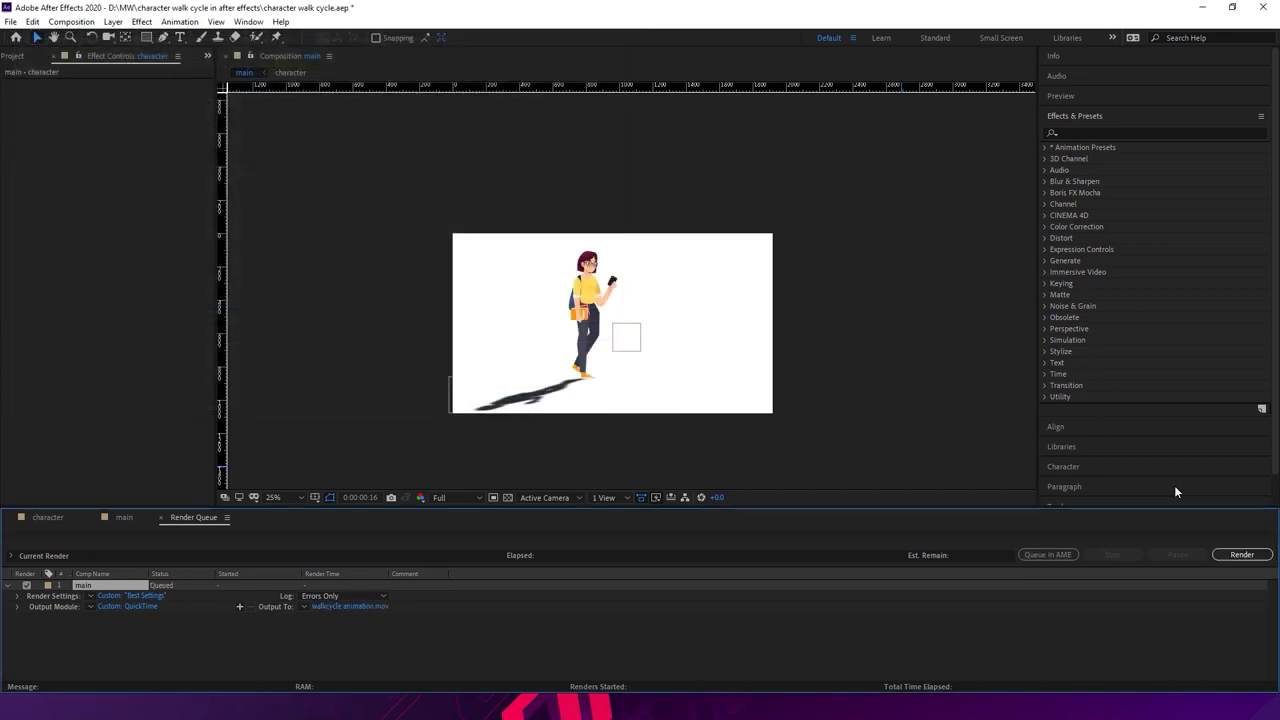
left_click(1242, 554)
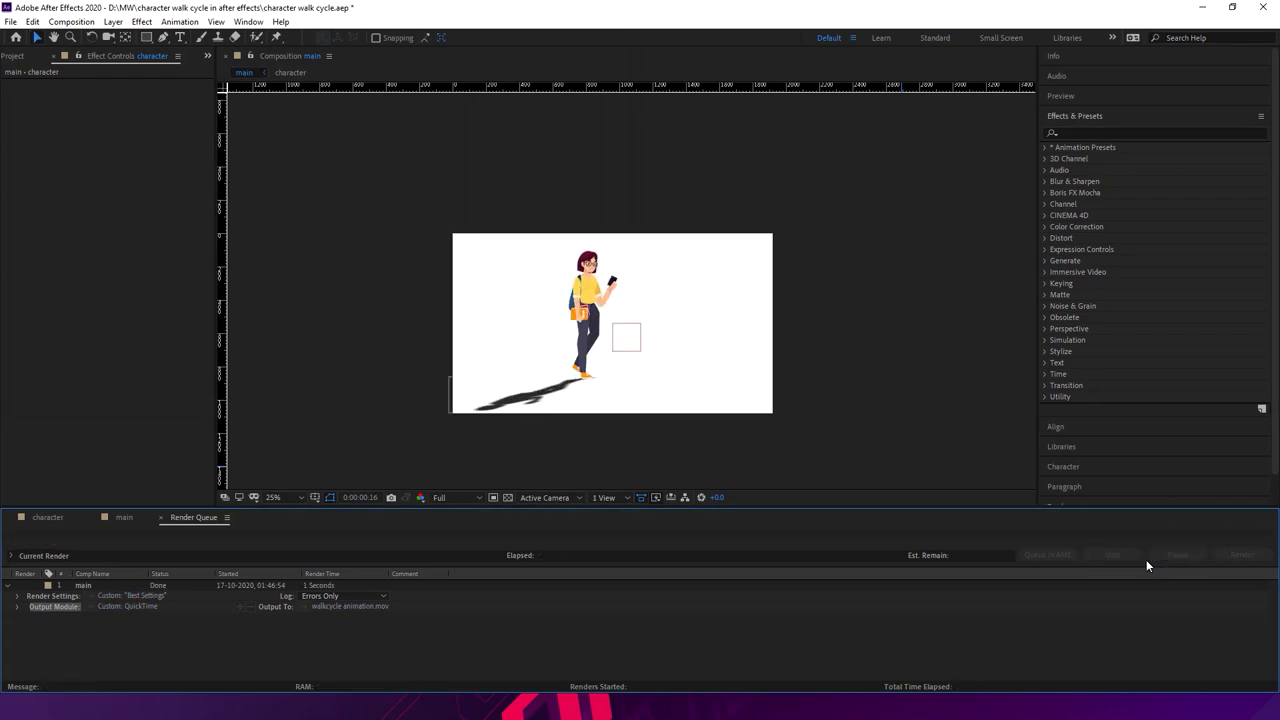
- Expand the rendered item's output details, view the movie in its destination folder, and return to After Effects
left_click(16, 607)
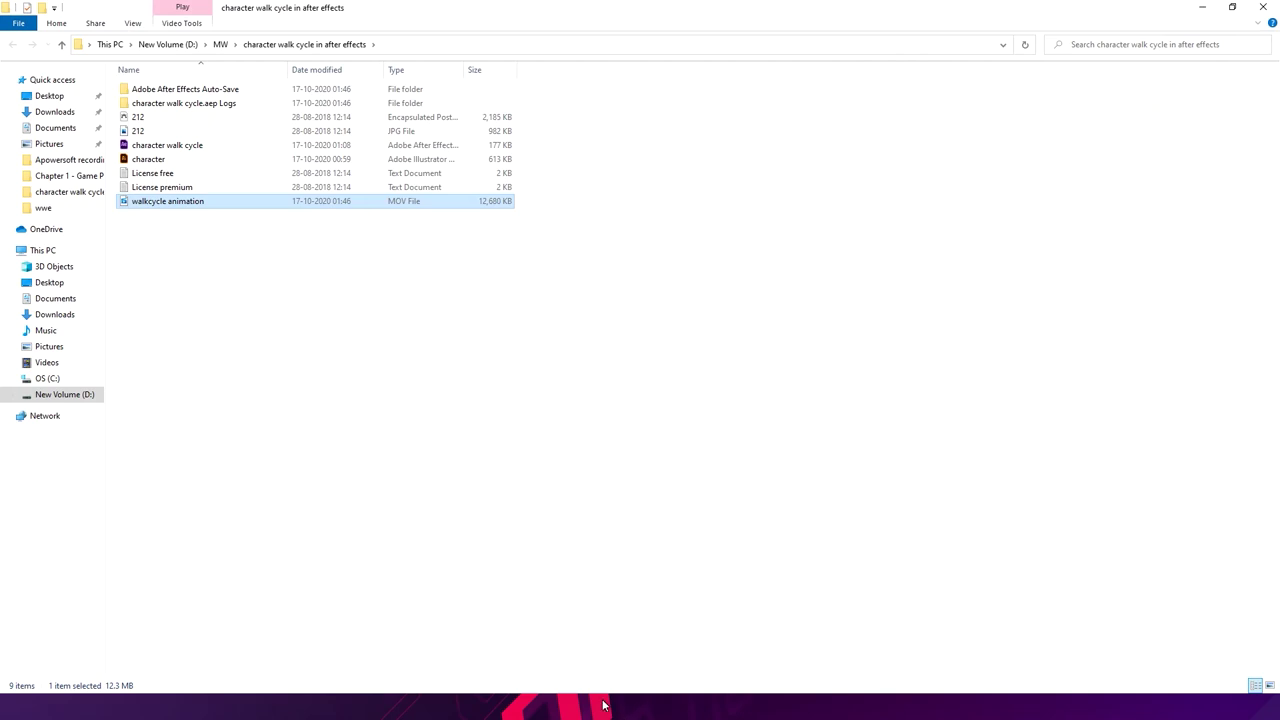
key("super")
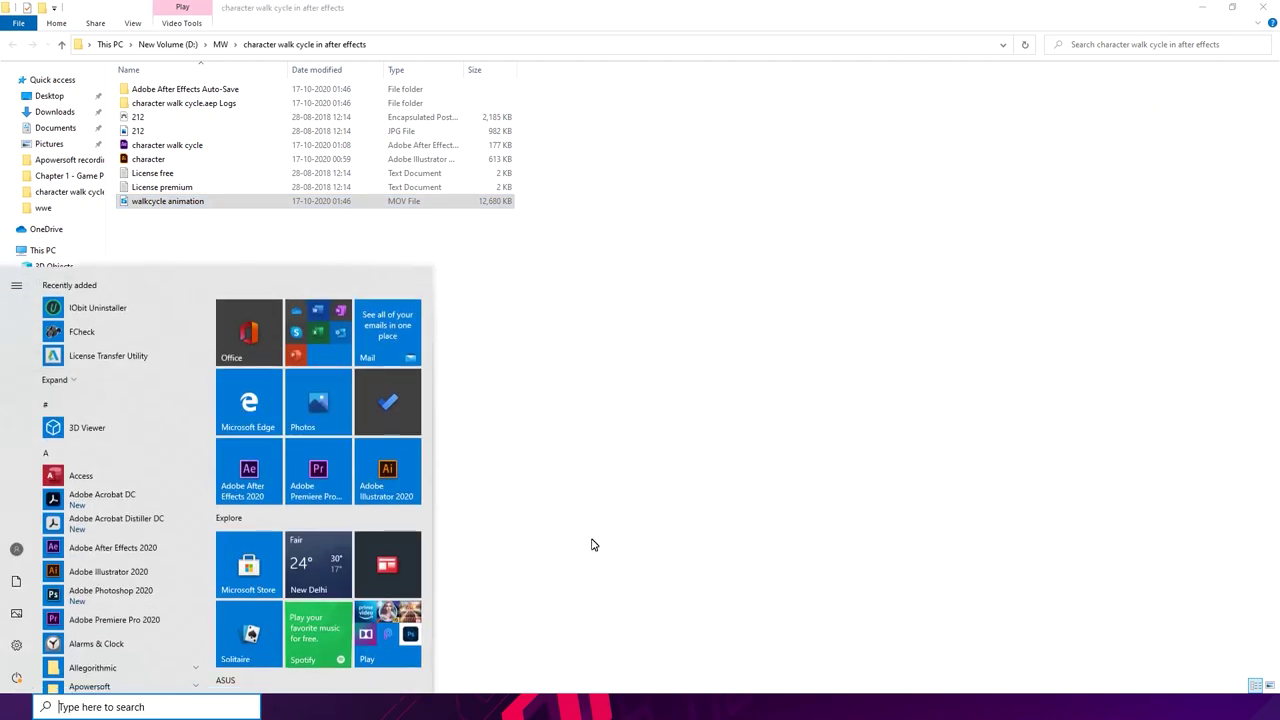
key("super")
key("alt")
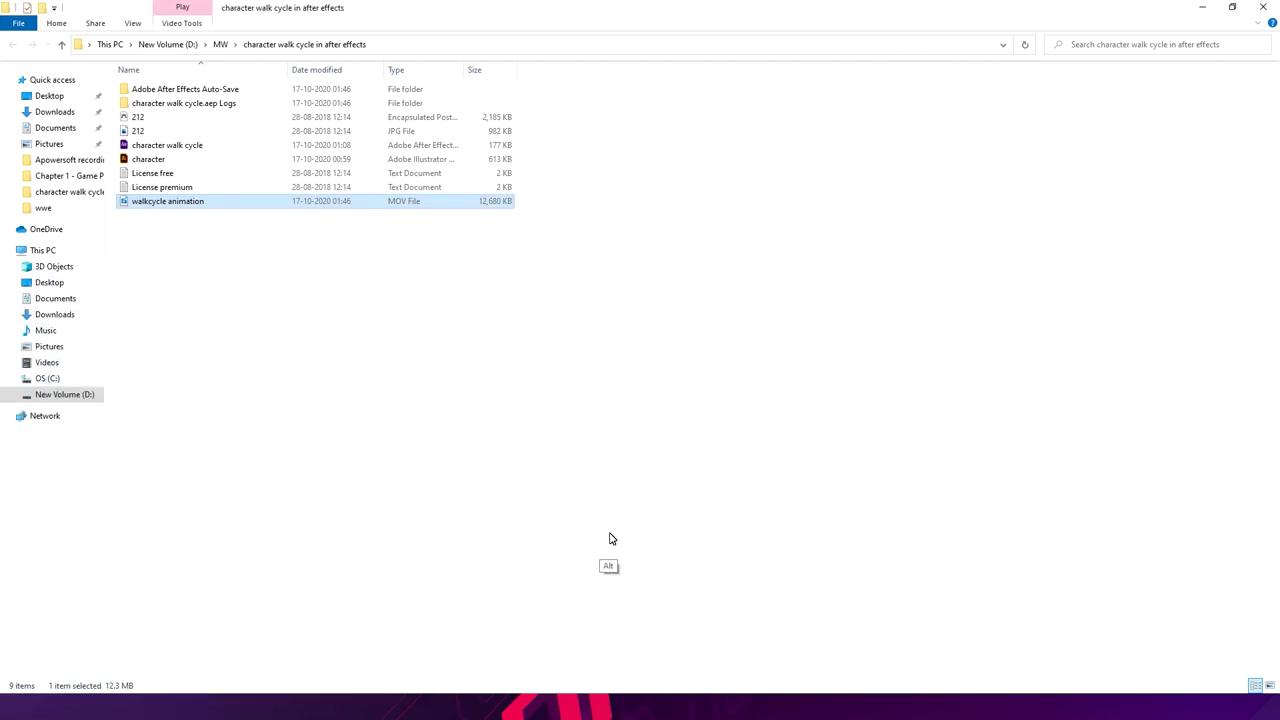
key("alt+Tab")
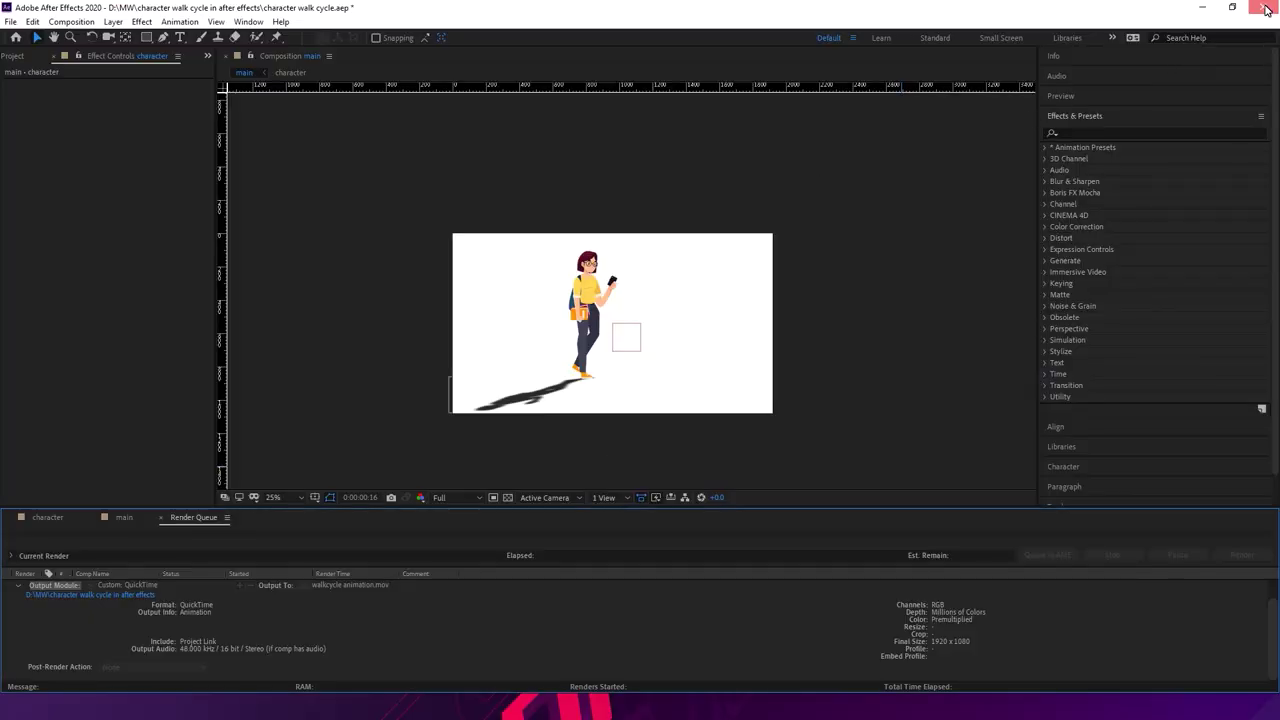
- Close After Effects, saving the changes to the character walk cycle project
left_click(1262, 8)
left_click(604, 370)
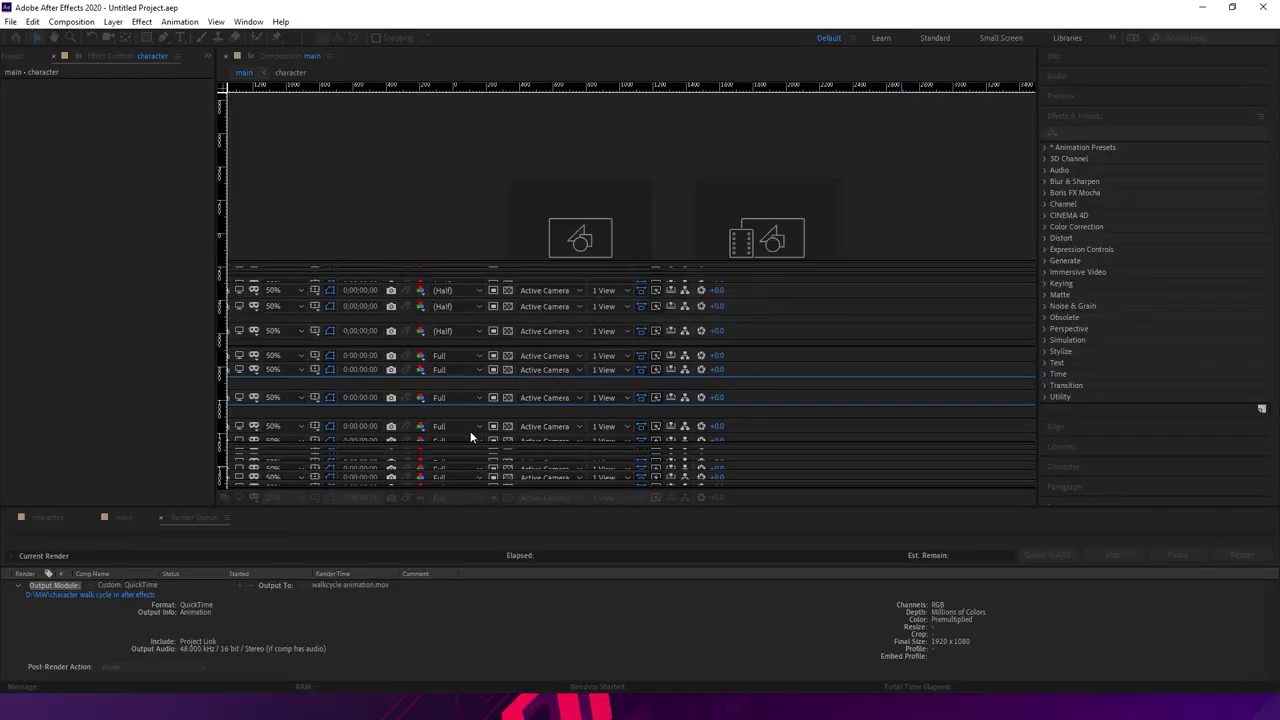
key("super")
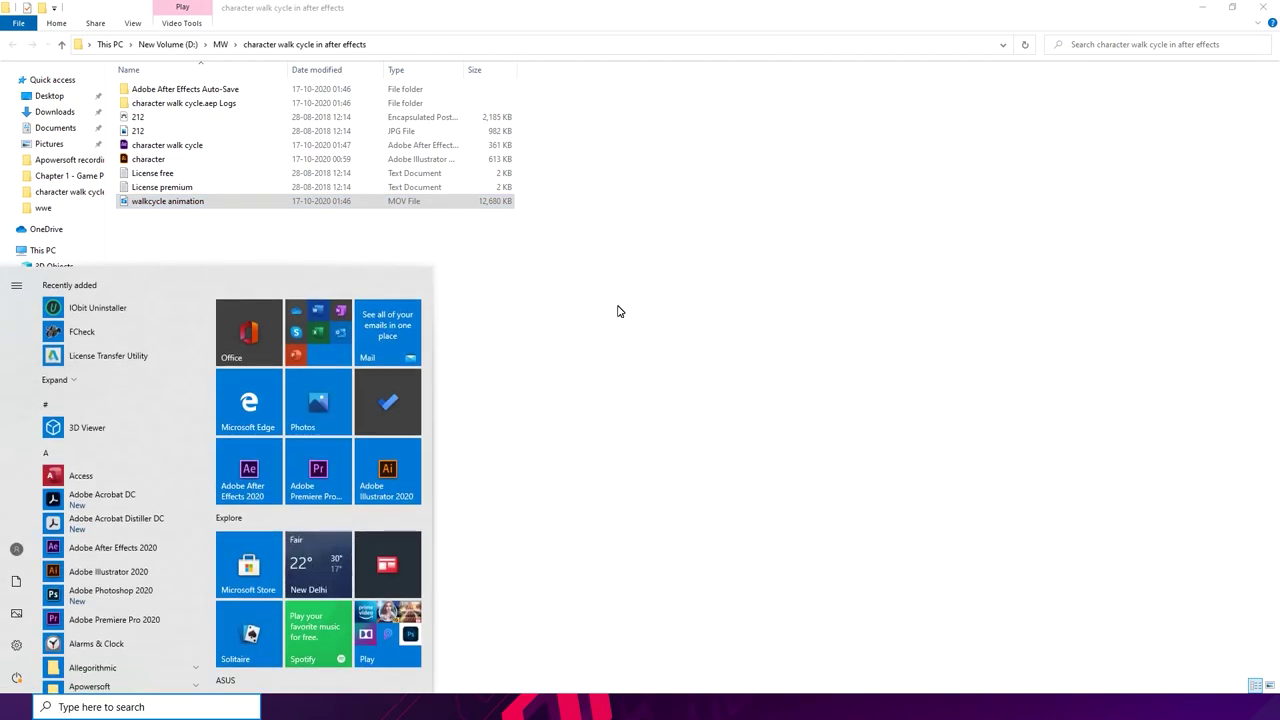
- Switch to Photoshop and create a new document 800 pixels wide and 600 pixels high at 72 pixels/centimeter
key("Escape")
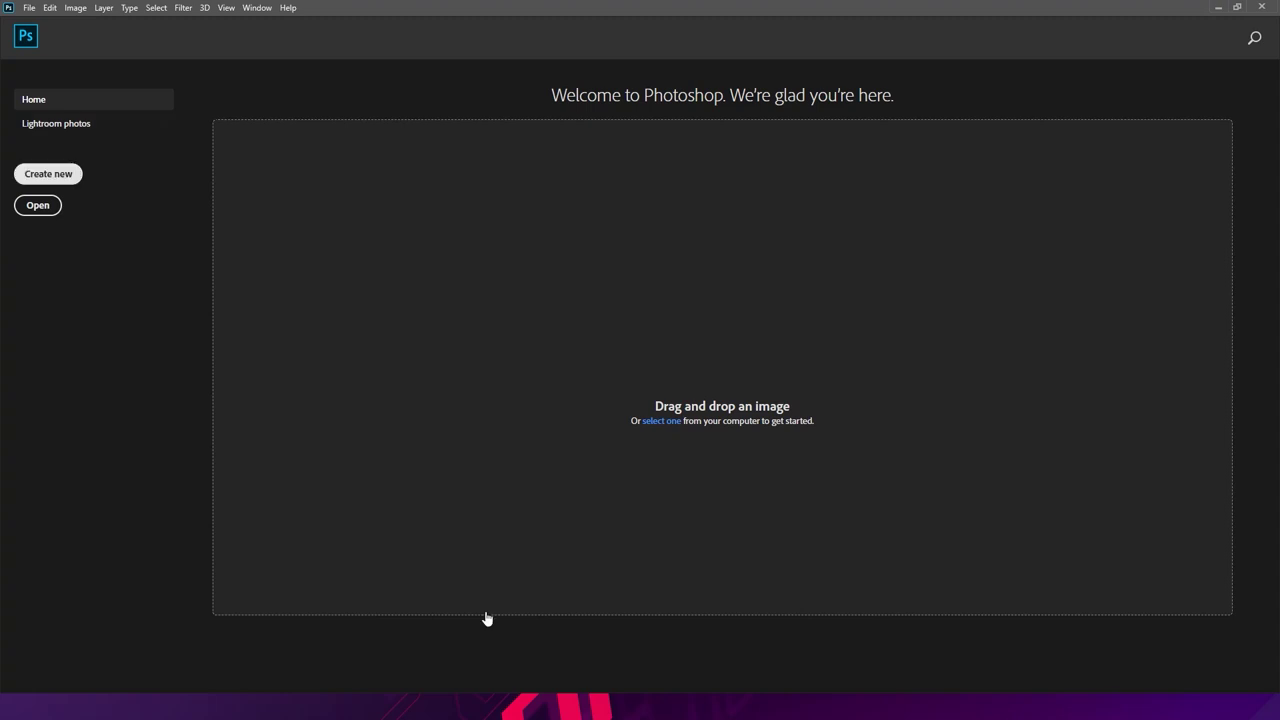
key("ctrl+n")
left_click(595, 215)
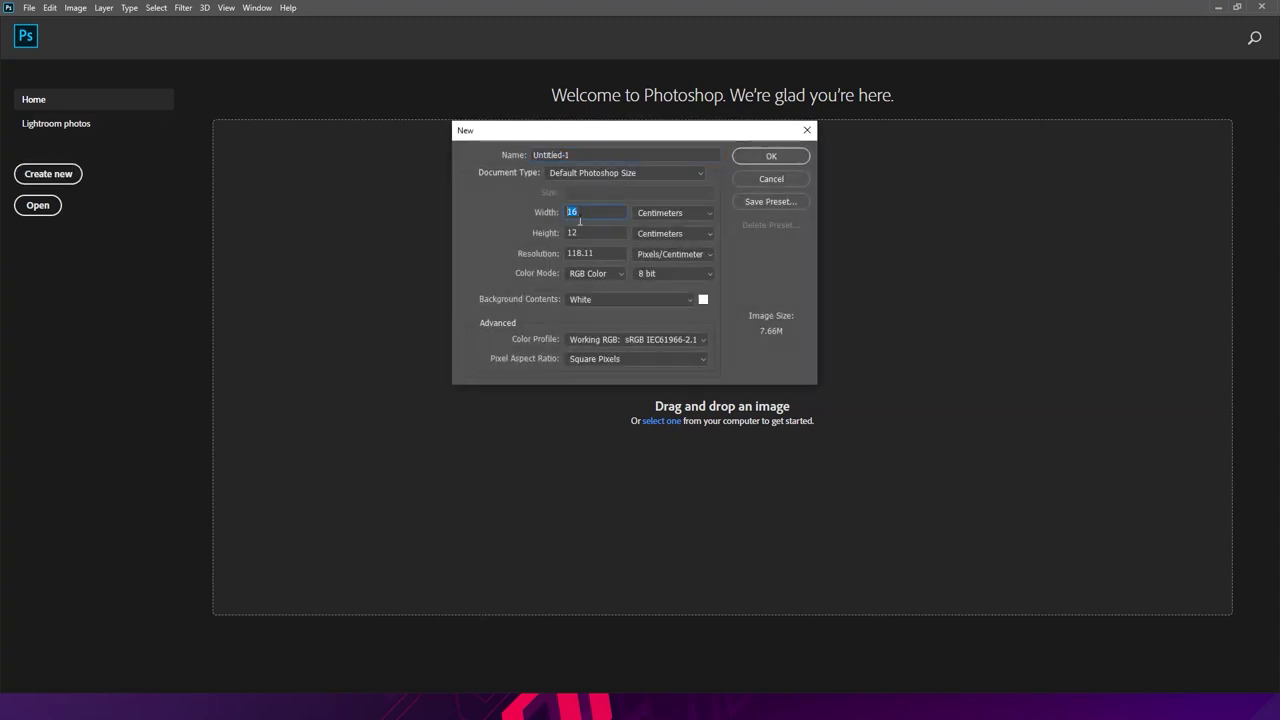
left_click(656, 217)
left_click(648, 226)
left_click(564, 212)
type("800")
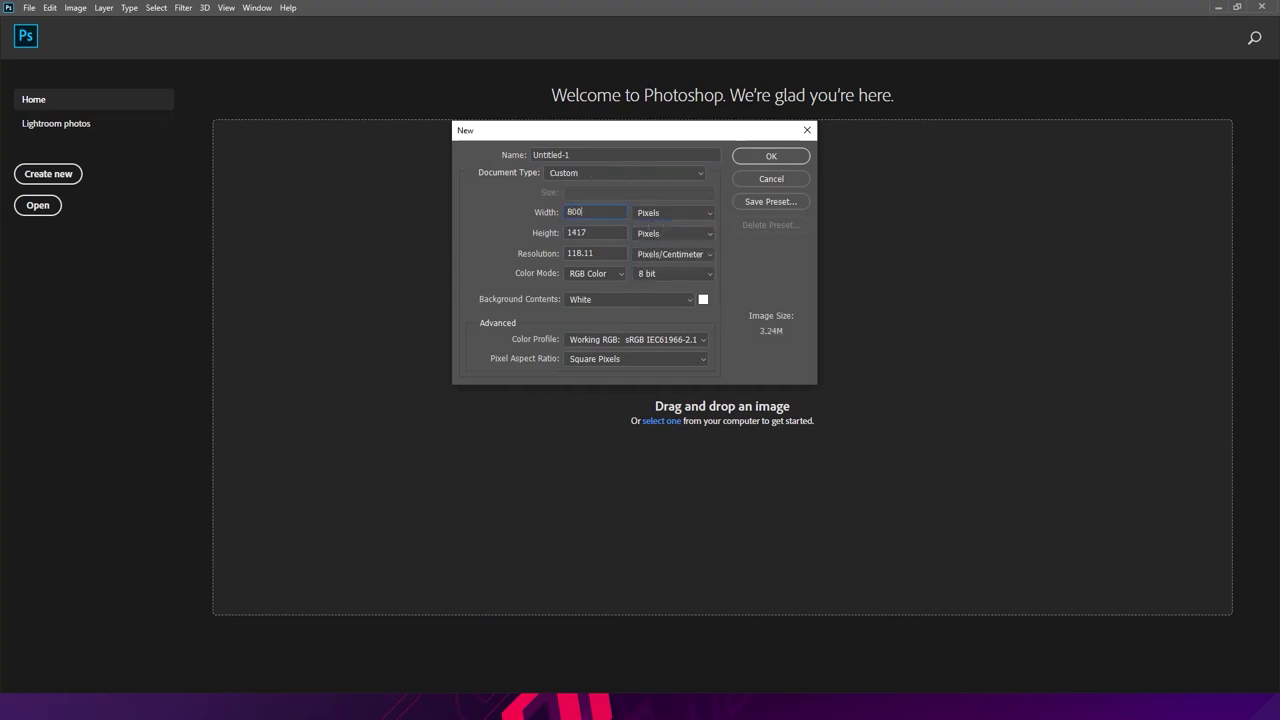
left_click(578, 232)
type("600")
left_click(550, 250)
type("72")
left_click(775, 155)
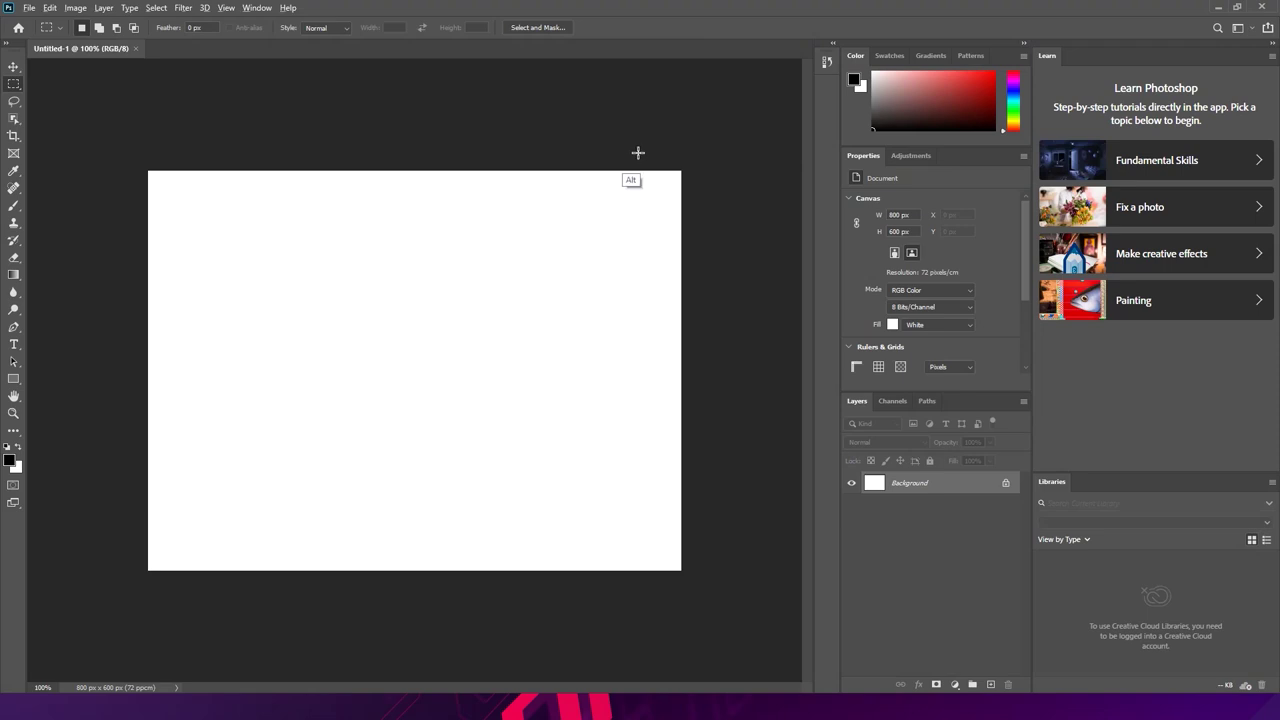
- Place the walkcycle animation movie from the "character walk cycle in after effects" folder into the new Photoshop document
key("alt+Tab")
key("alt+Tab")
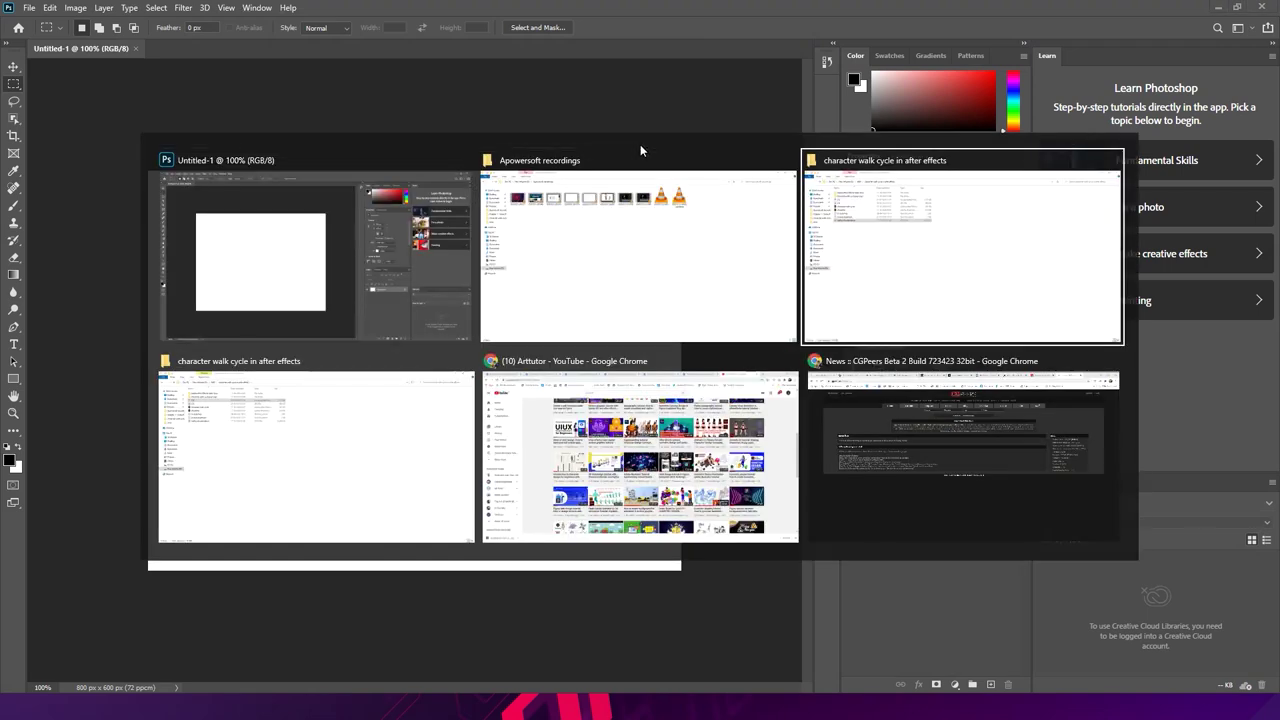
left_click_drag(421, 204, 459, 323)
key("alt+Tab")
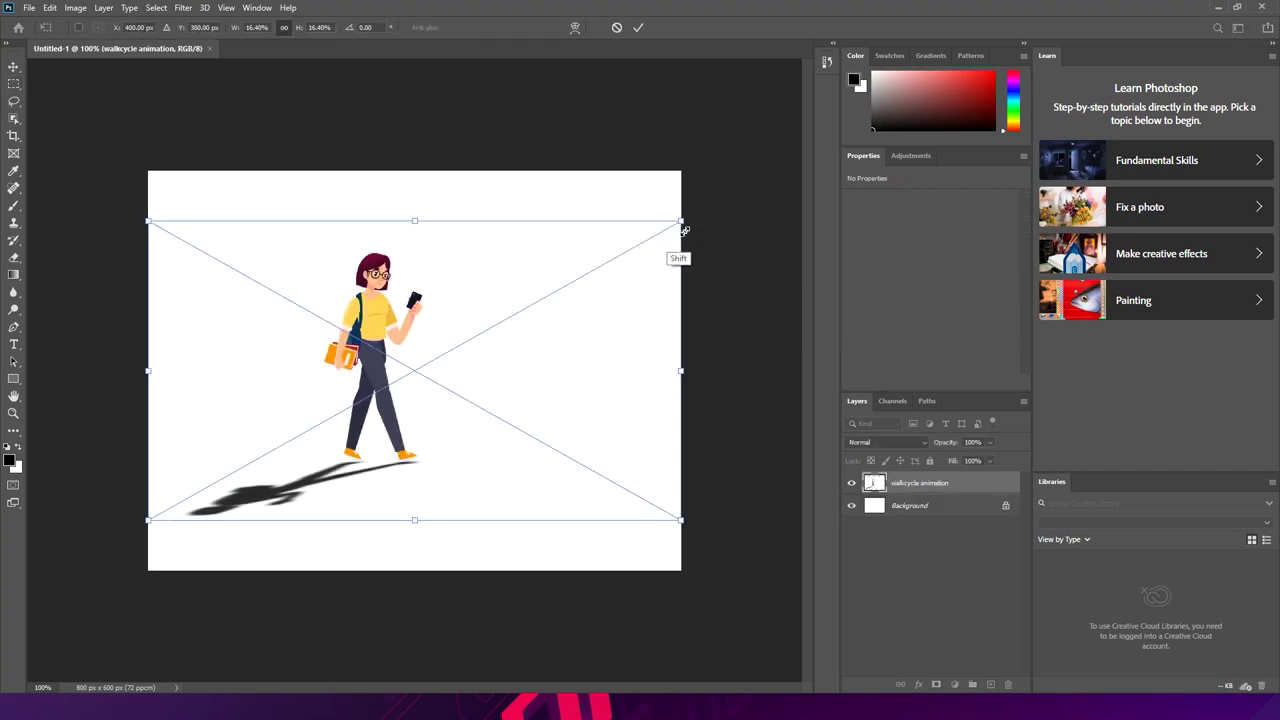
- Scale the placed walkcycle animation proportionally to 21.83%, shift it horizontally to X 484 px and commit the placement
left_click_drag(686, 230, 723, 192)
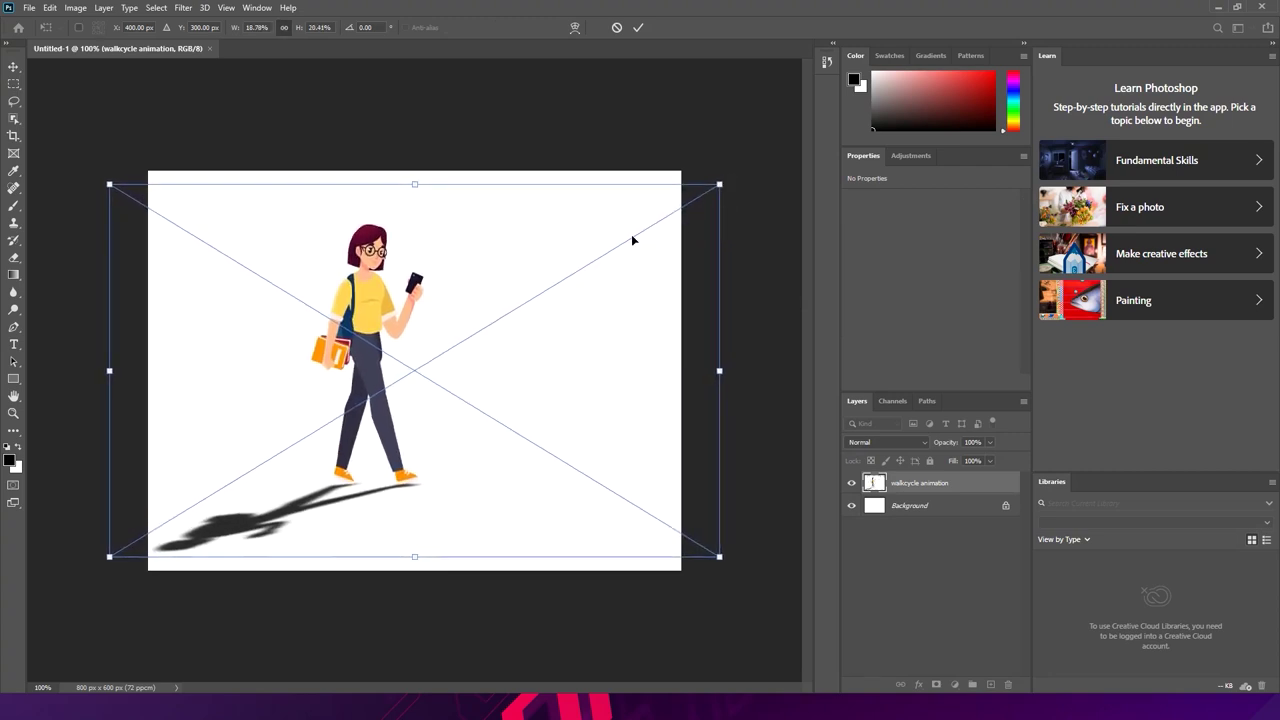
key("ctrl+z")
left_click_drag(688, 225, 764, 168)
left_click_drag(533, 266, 585, 261)
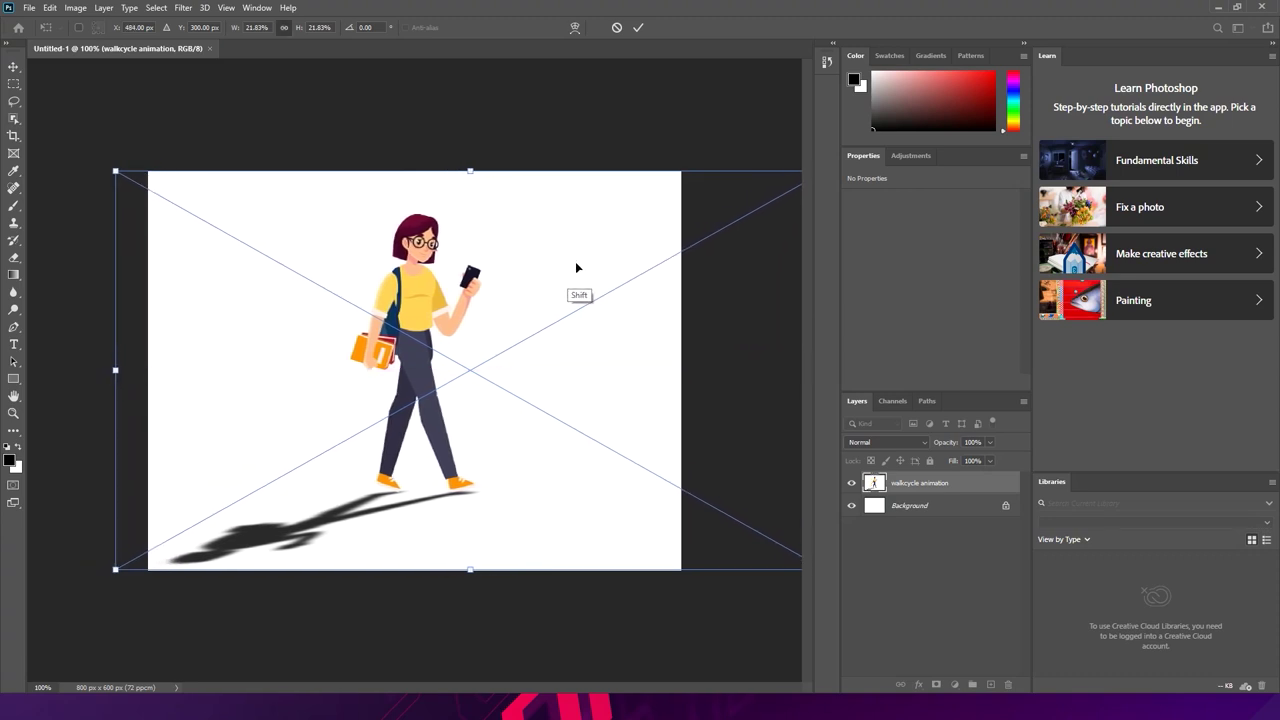
key("Return")
key("m")
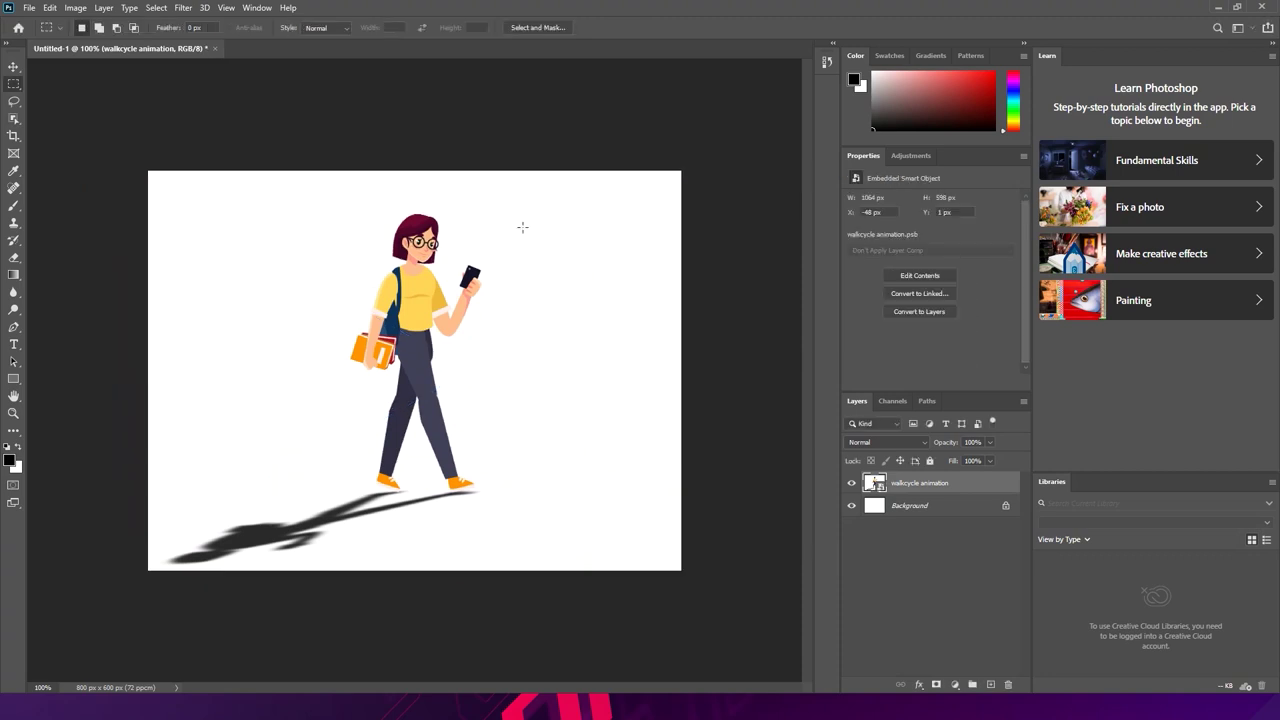
- Show the Timeline, create a video timeline for the walk cycle and scrub through the clip to 0:00:00:24
left_click(257, 8)
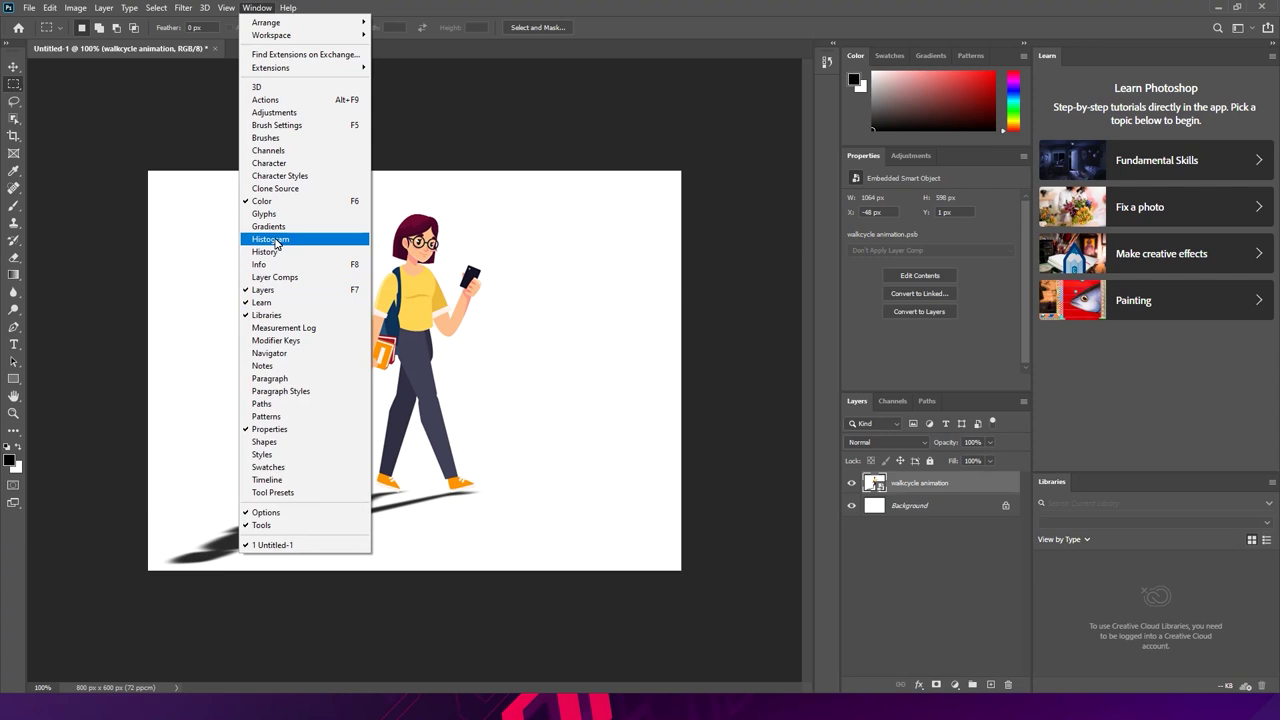
left_click(267, 481)
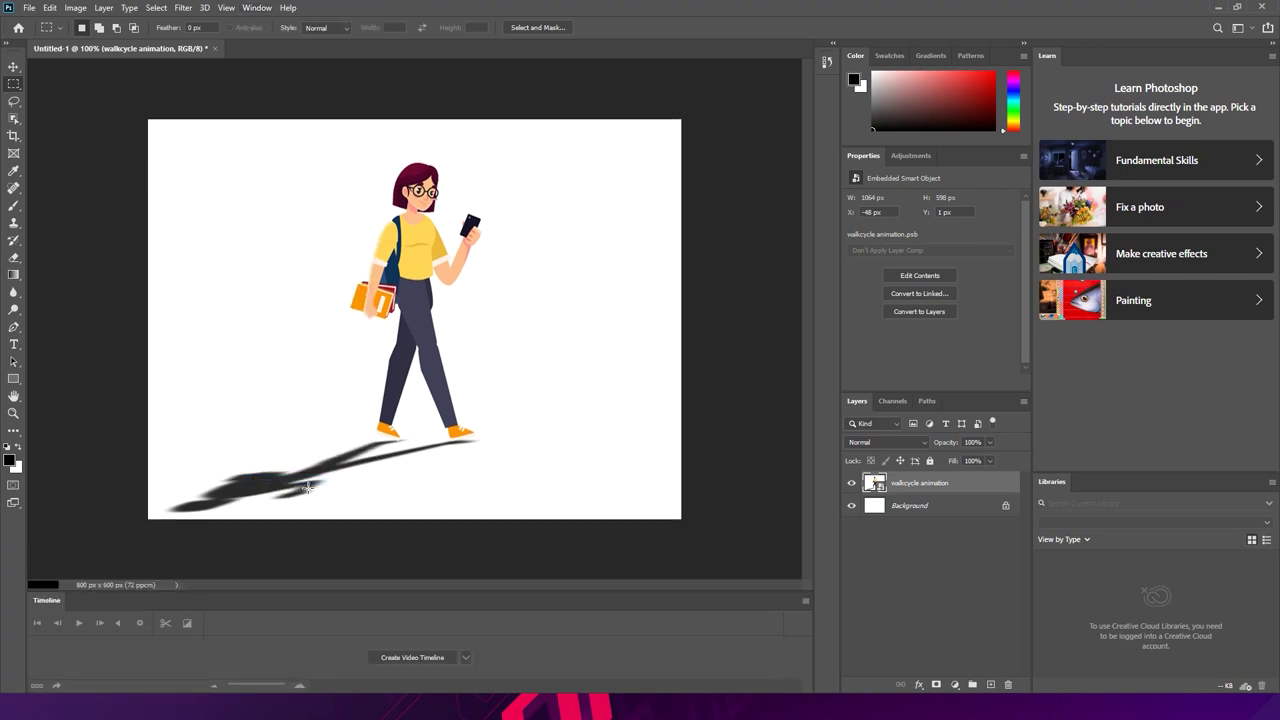
left_click(428, 657)
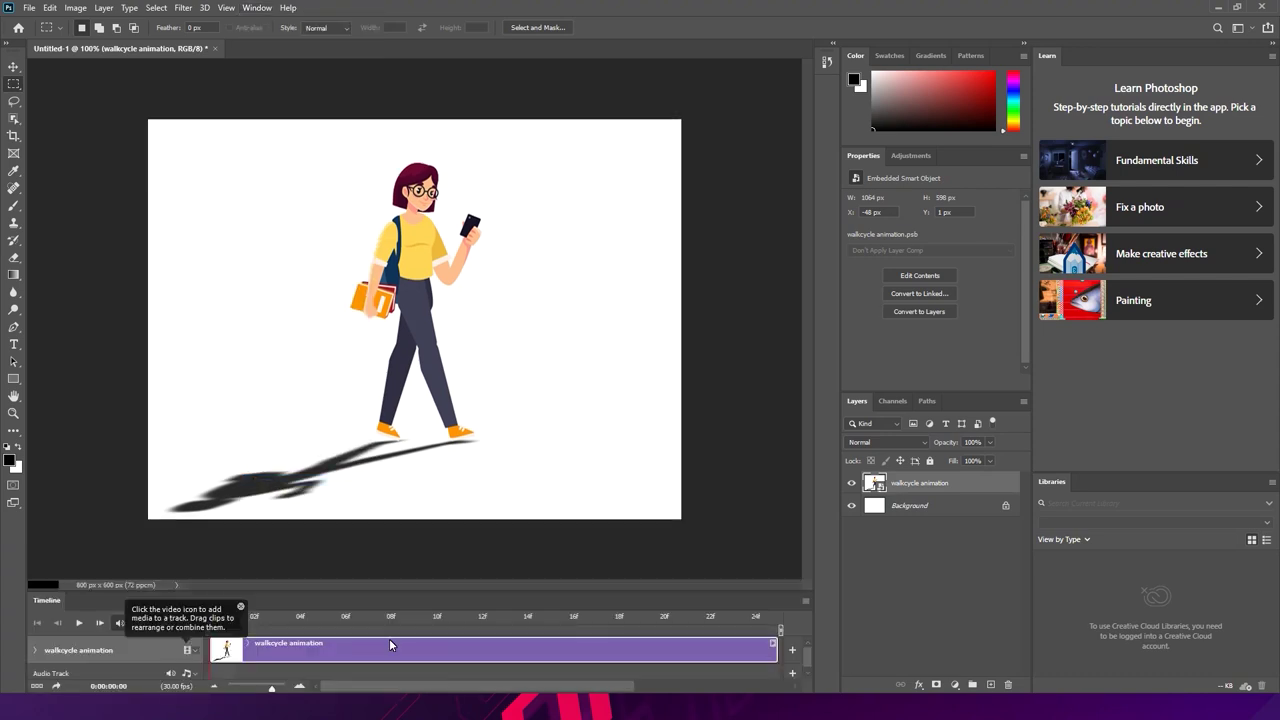
left_click(228, 617)
left_click(205, 618)
left_click_drag(205, 620, 764, 618)
left_click(29, 7)
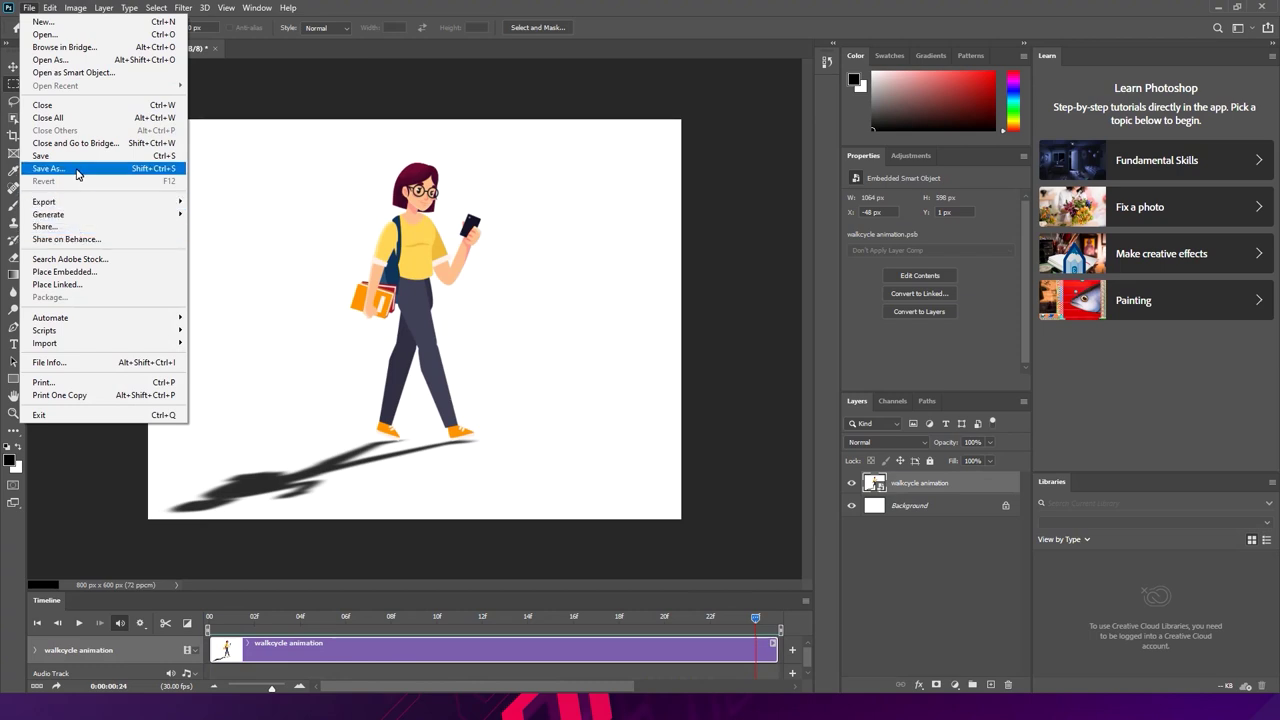
mouse_move(68, 208)
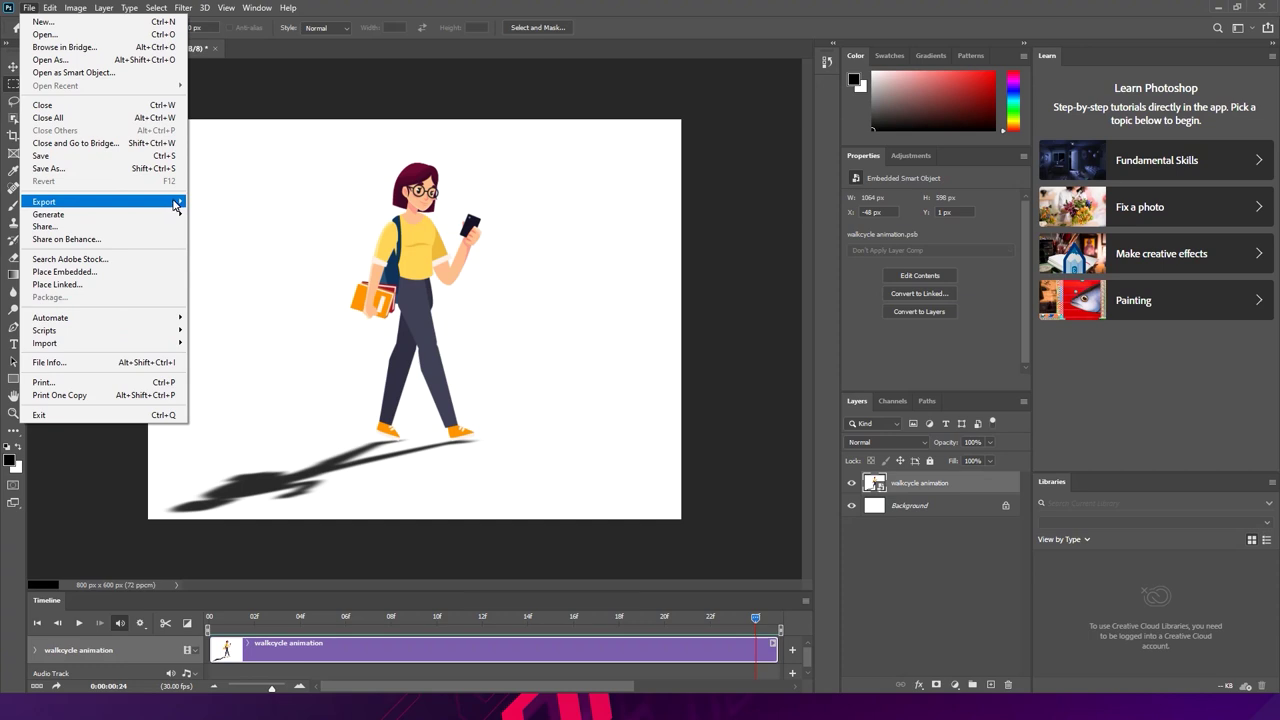
mouse_move(175, 205)
left_click(290, 214)
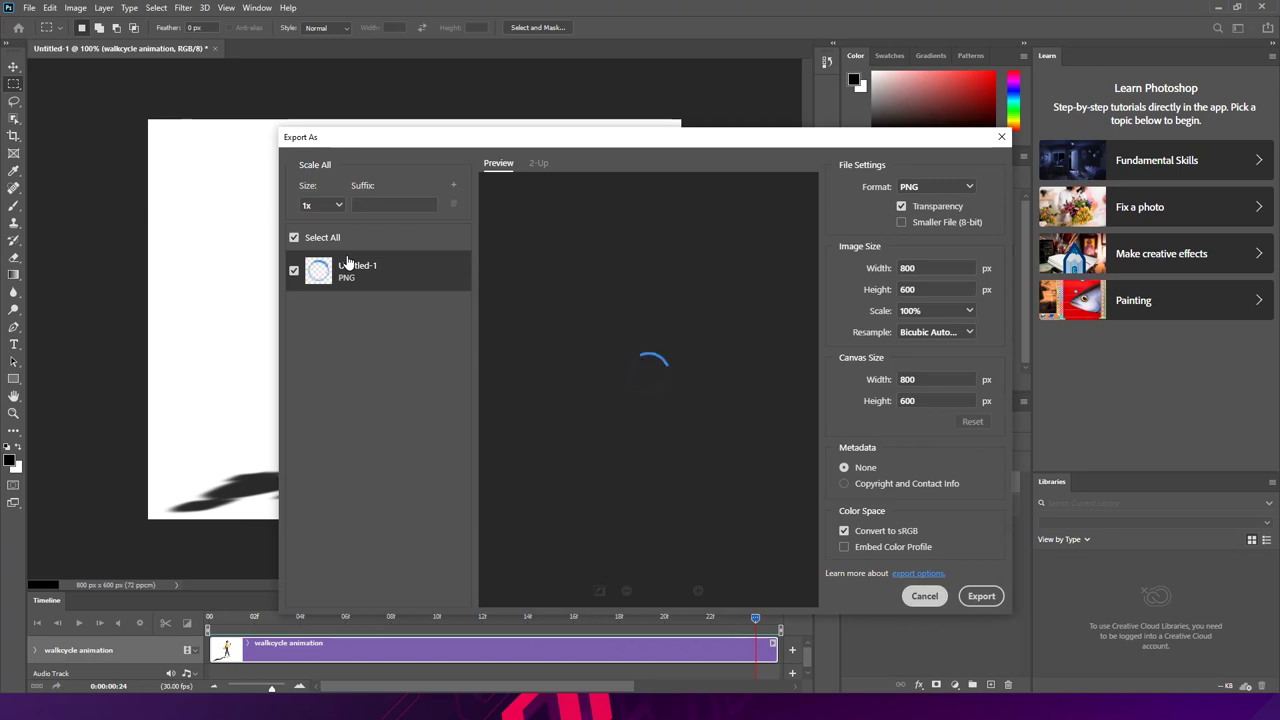
key("alt+Down")
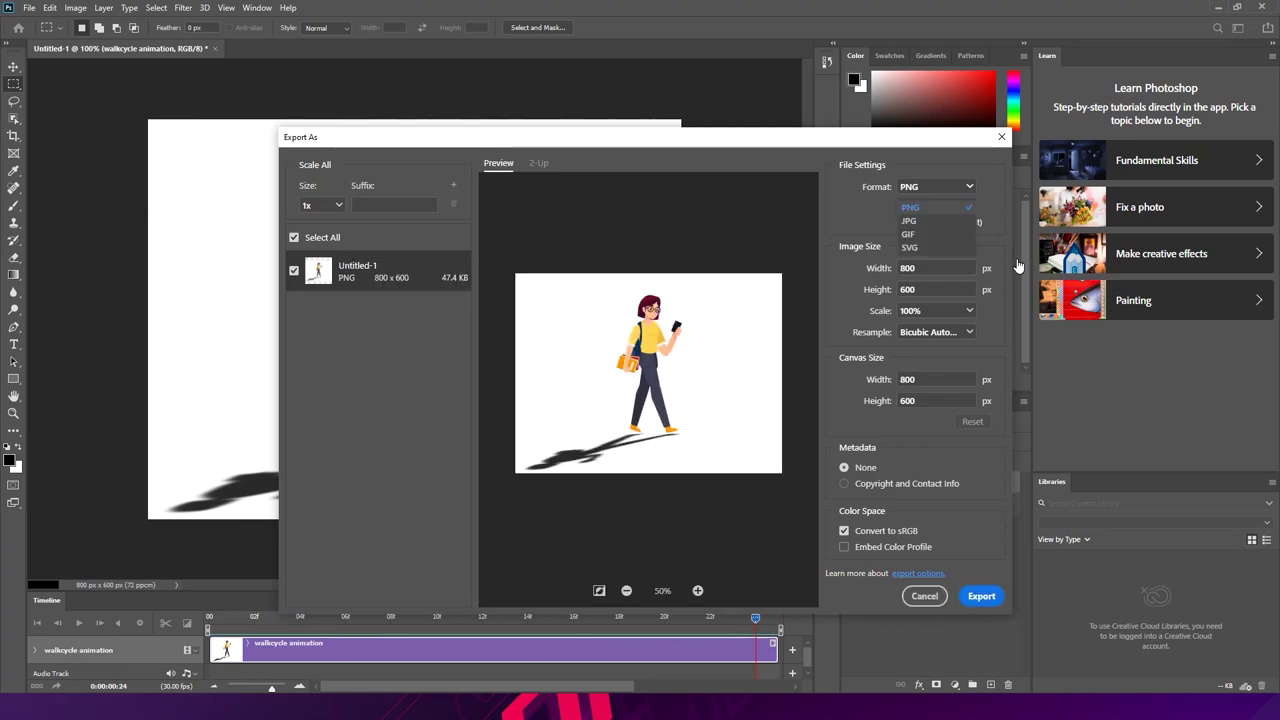
key("Down")
key("Down")
key("Return")
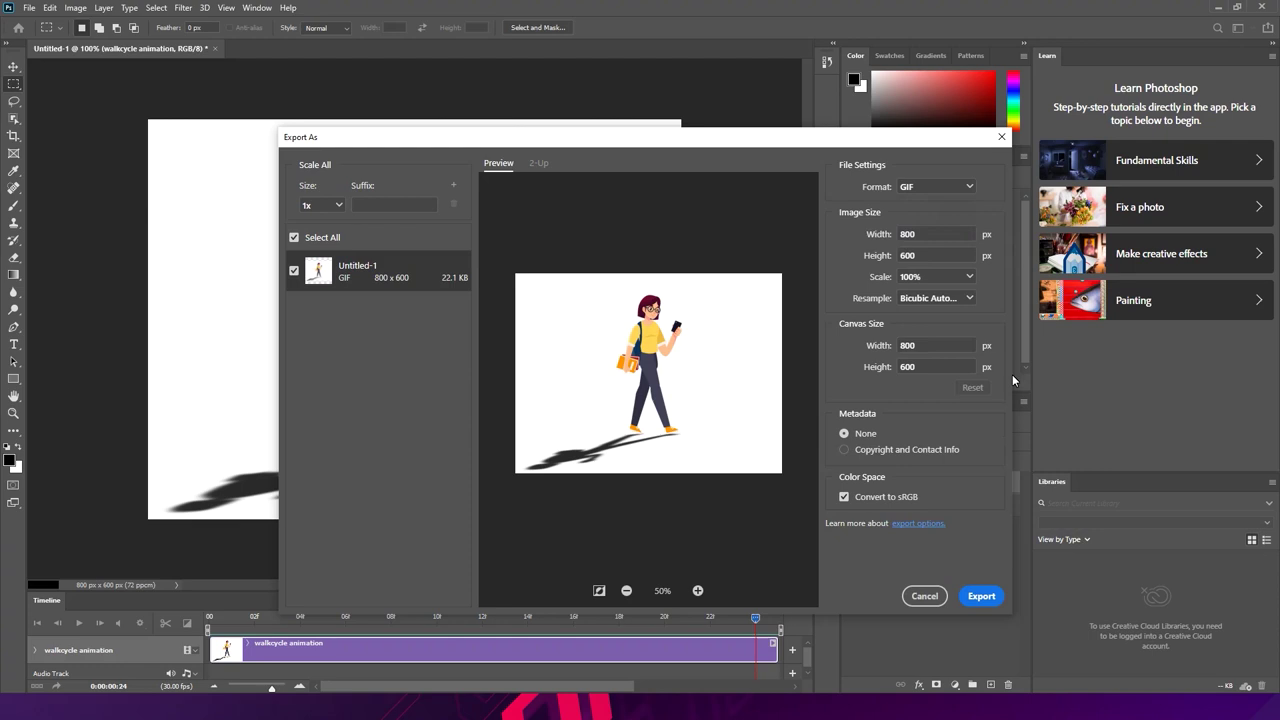
left_click_drag(580, 139, 540, 97)
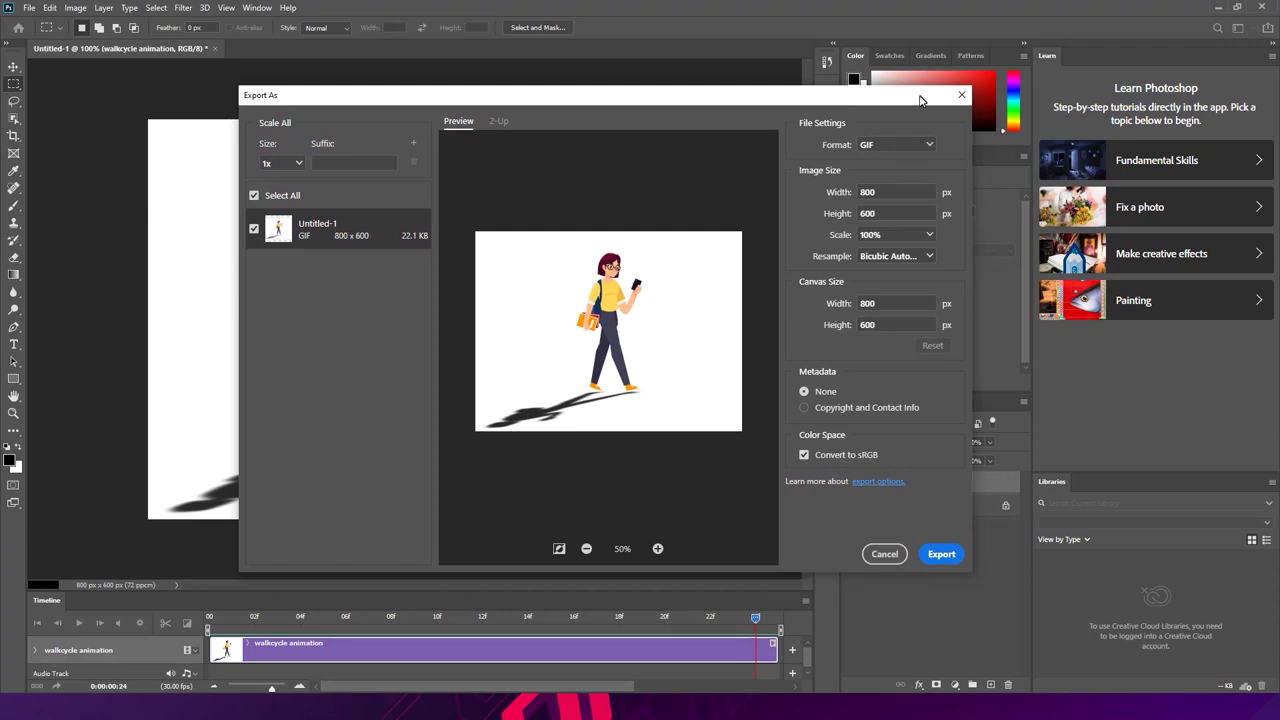
left_click(961, 95)
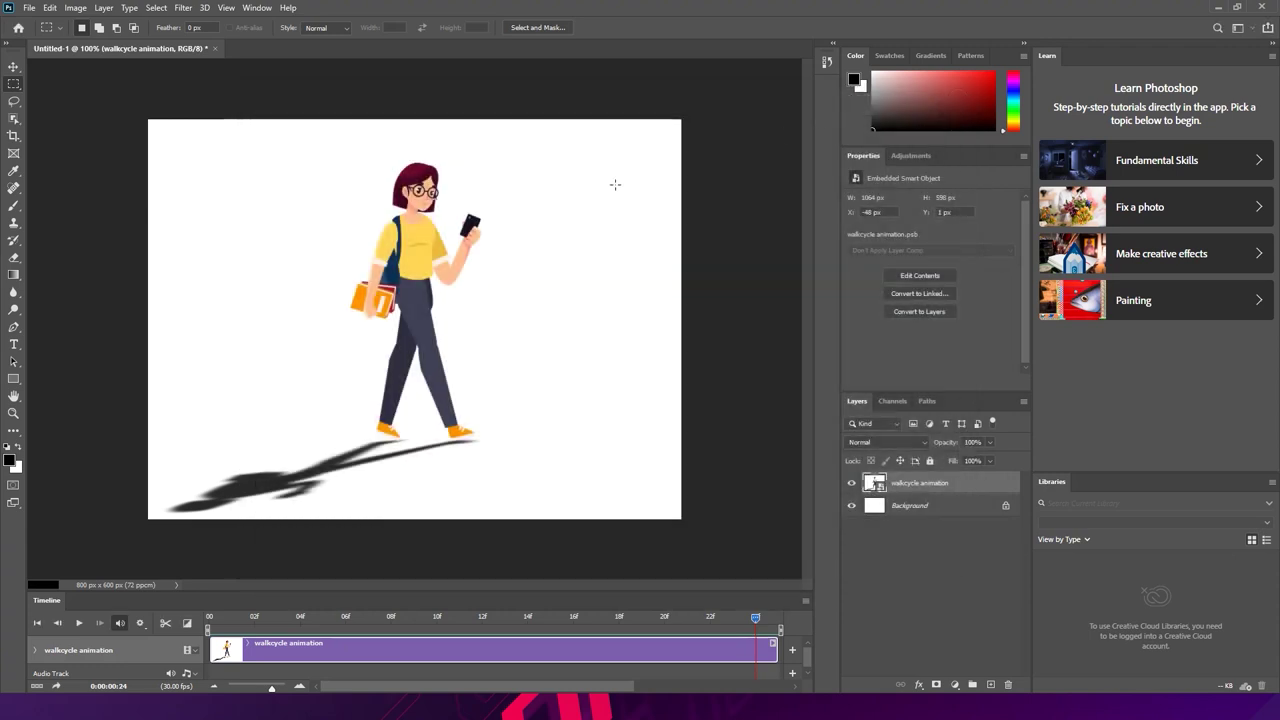
- Open Save for Web with the GIF format, set the animation to loop Forever and play its preview
key("ctrl+alt+shift+s")
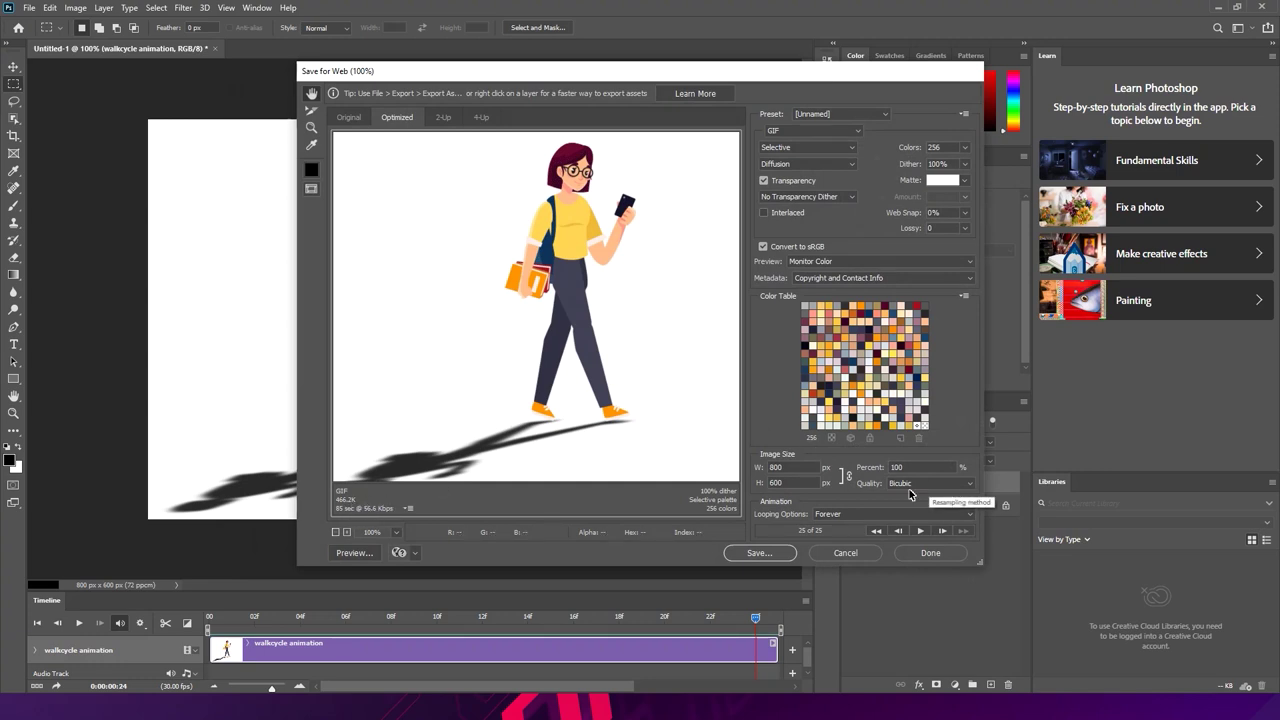
left_click(848, 515)
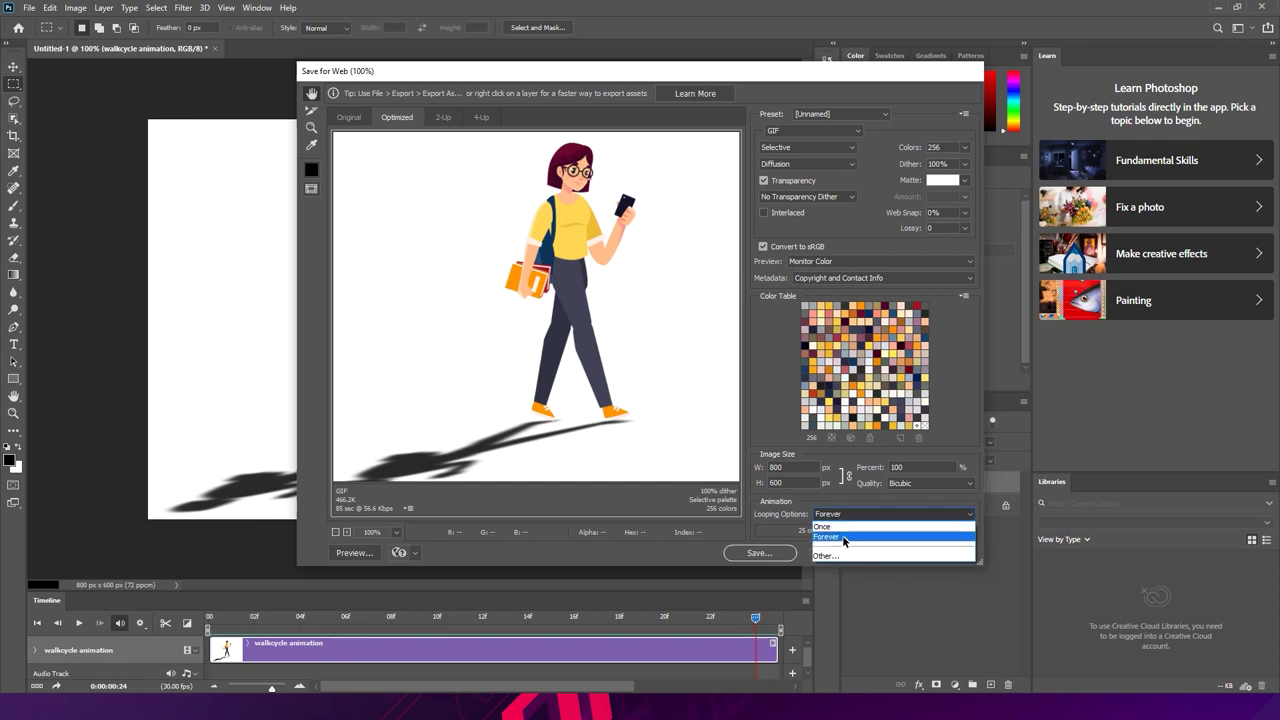
left_click(845, 537)
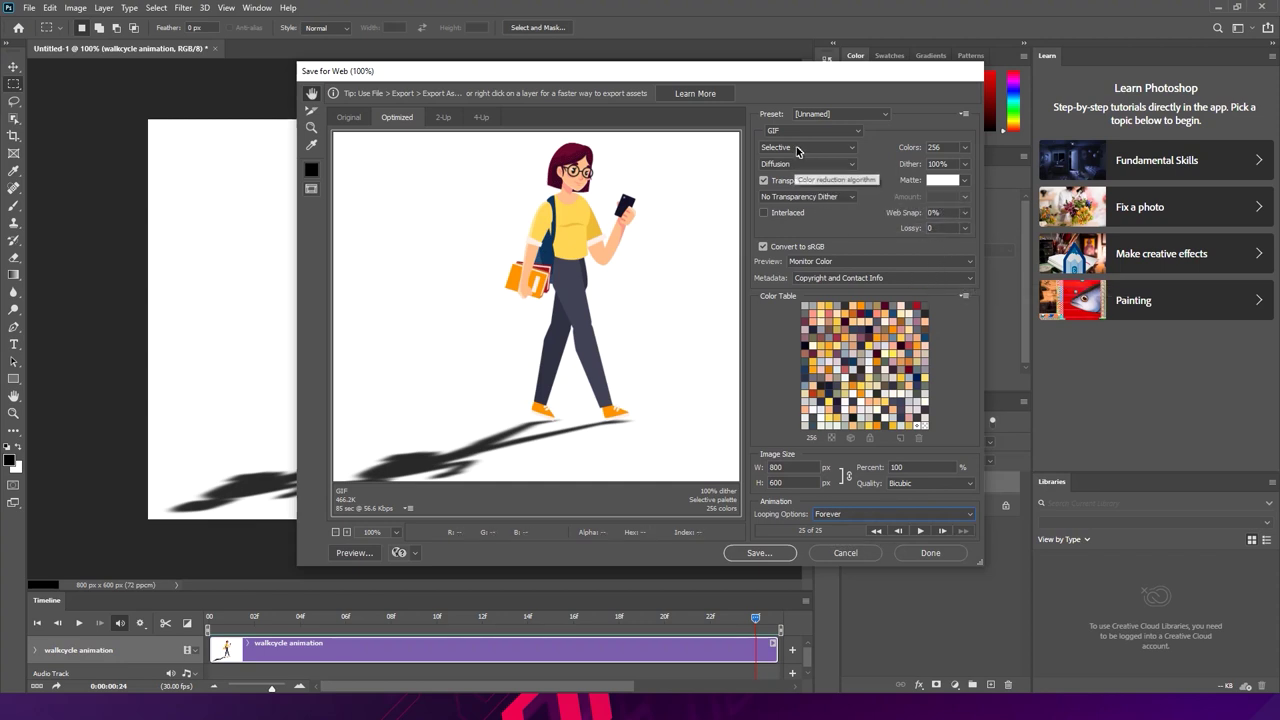
left_click(919, 532)
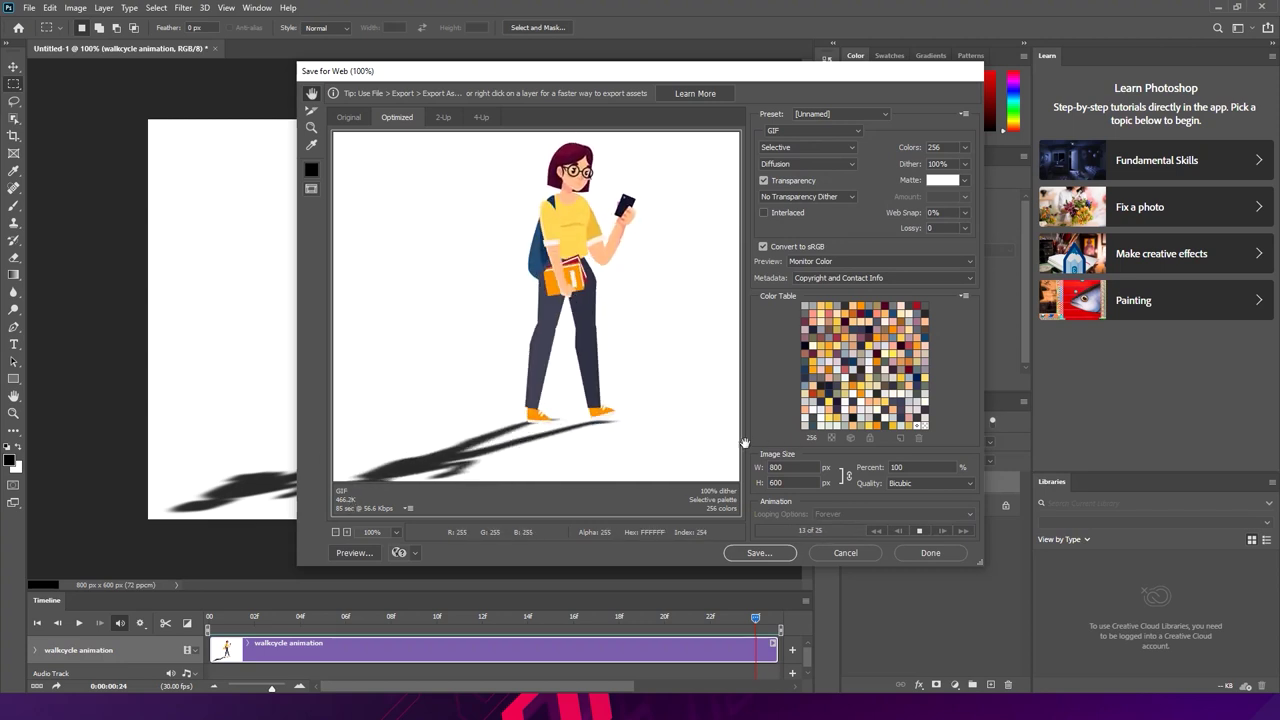
- Save the optimized GIF as "walk cycle animation" in the MW "character walk cycle in after effects" folder on drive D
left_click(760, 552)
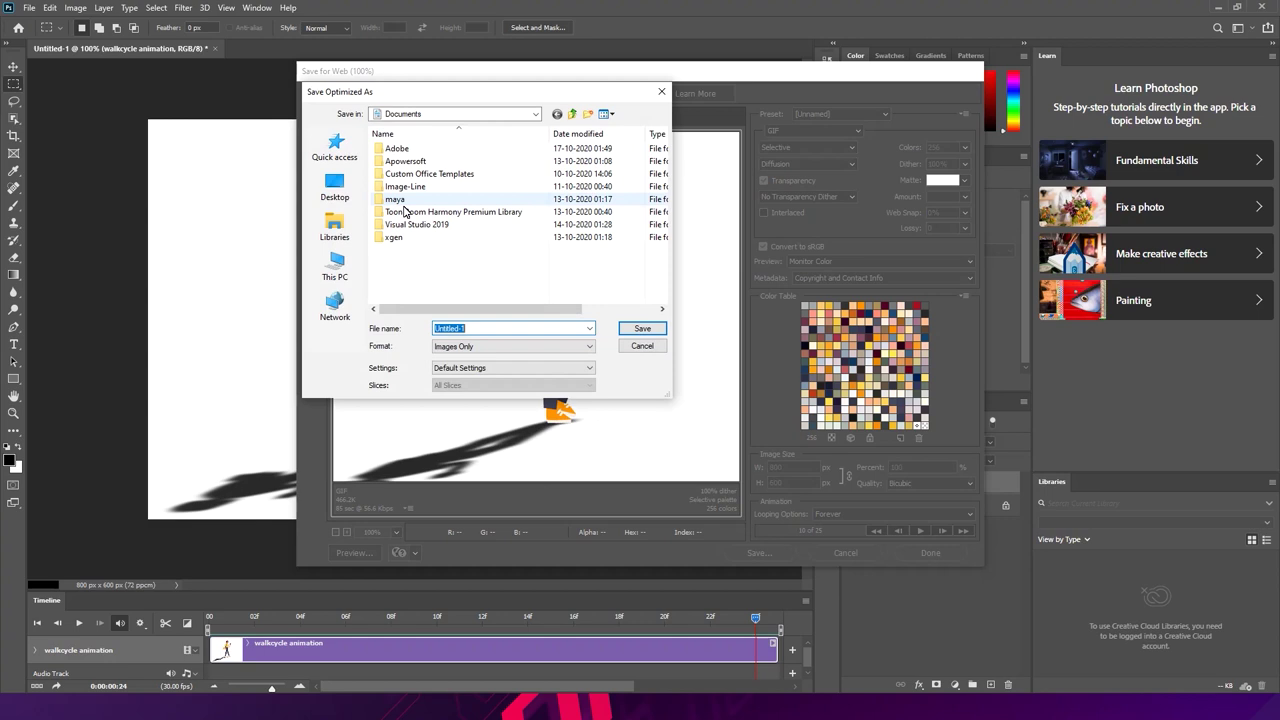
left_click(349, 270)
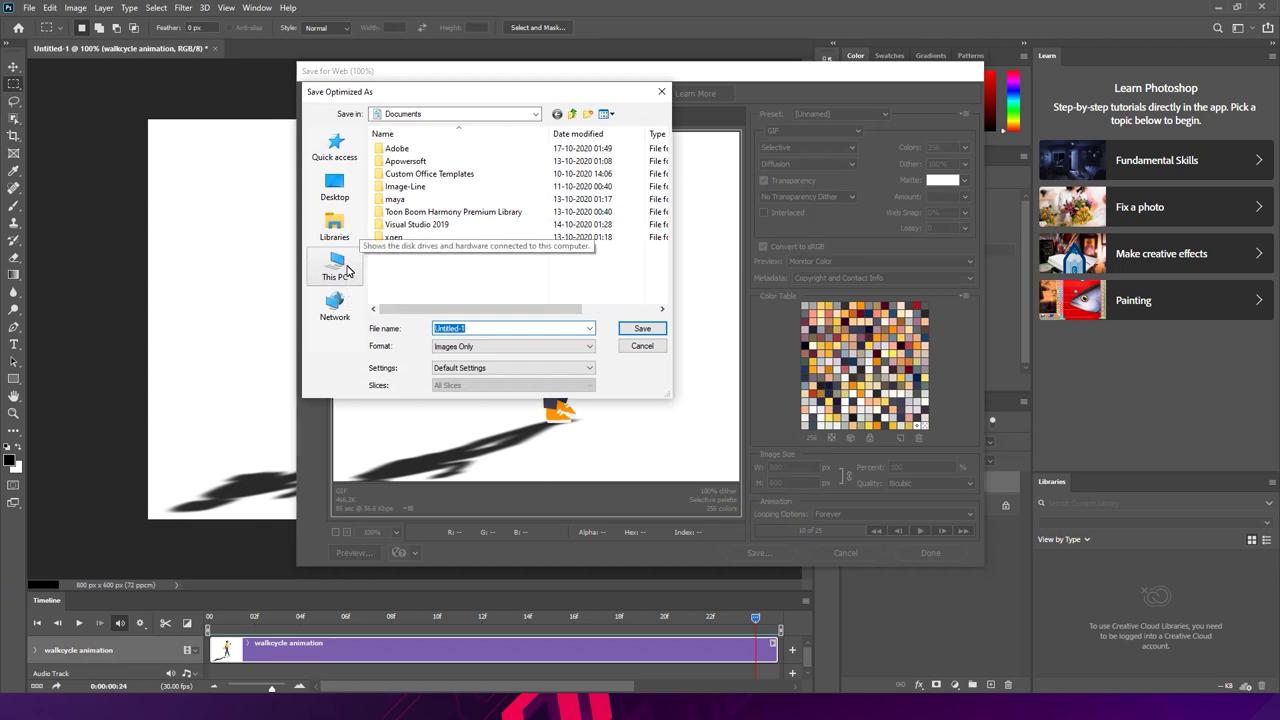
left_click_drag(660, 215, 657, 282)
left_click(491, 297)
double_click(491, 297)
left_click(444, 201)
double_click(449, 201)
left_click(460, 150)
double_click(460, 150)
left_click(482, 333)
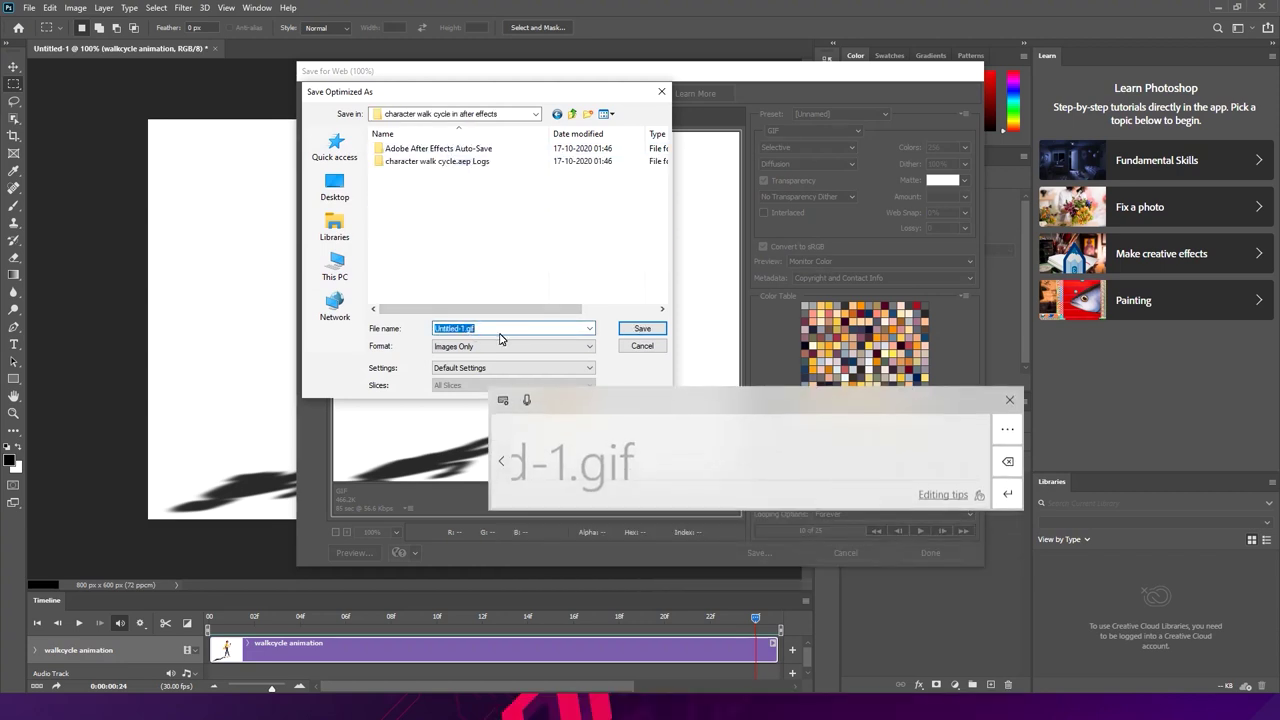
left_click(1009, 400)
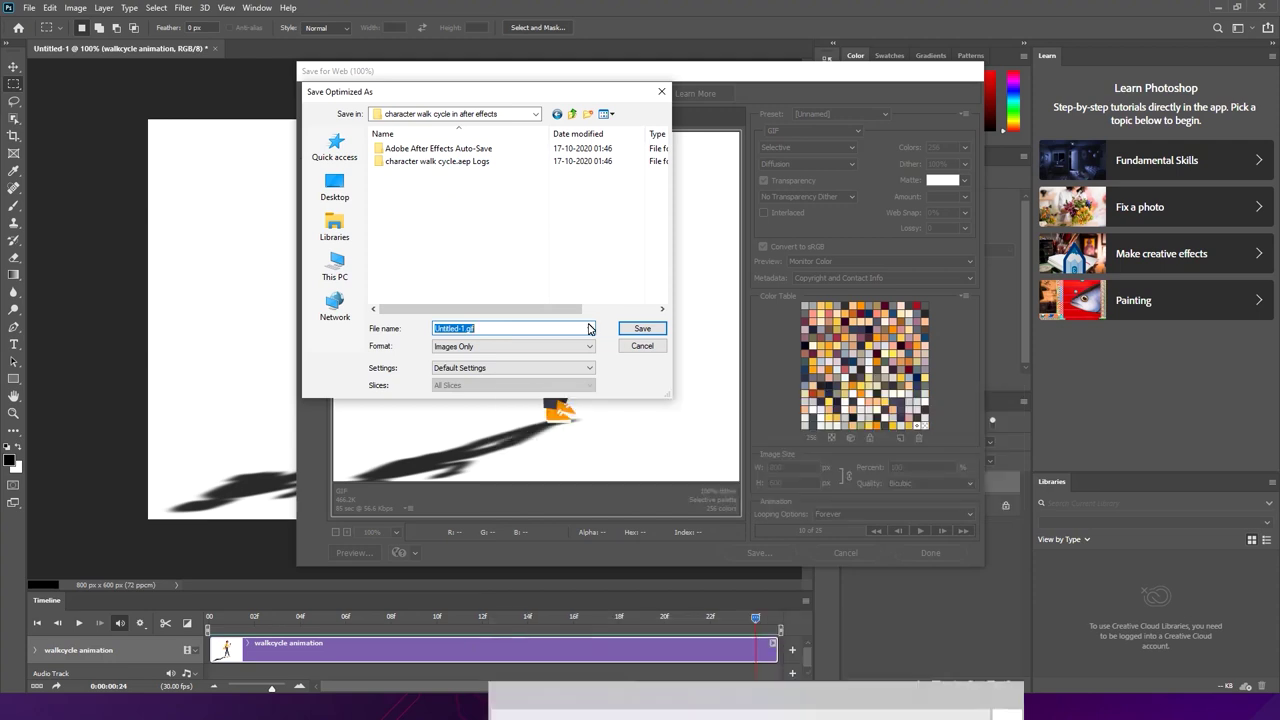
type("wa")
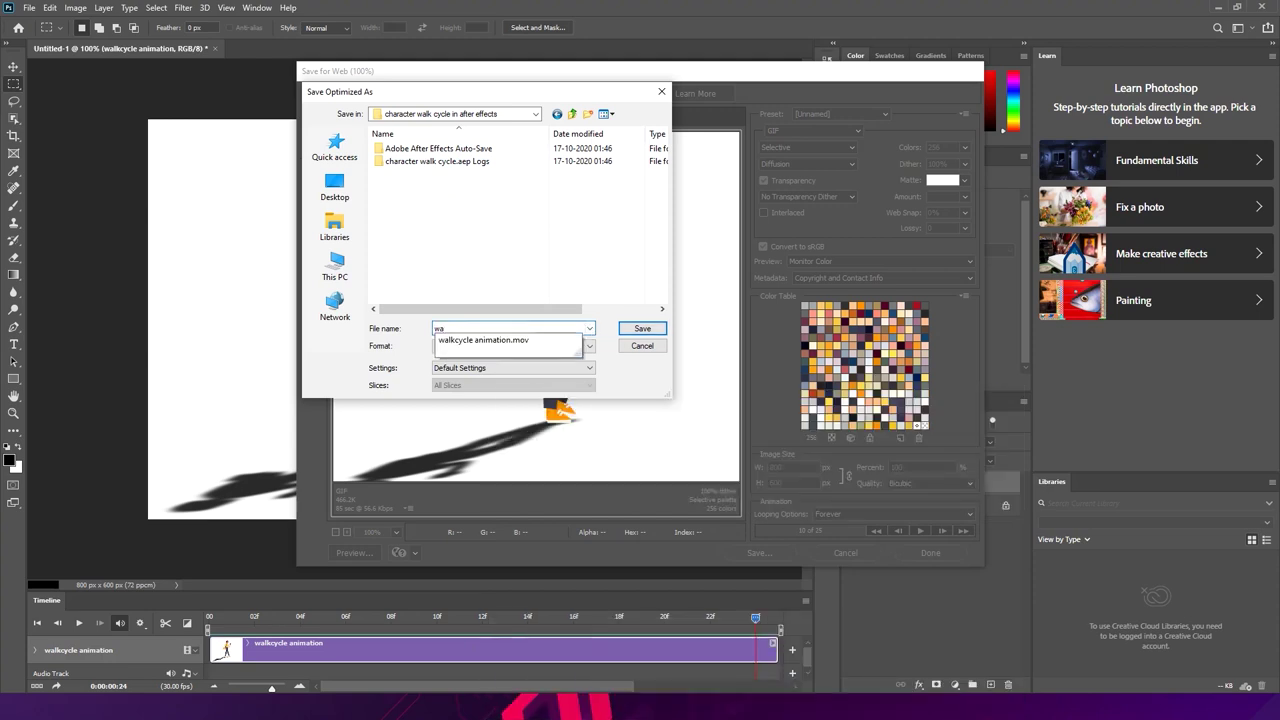
type("lk cycle animation")
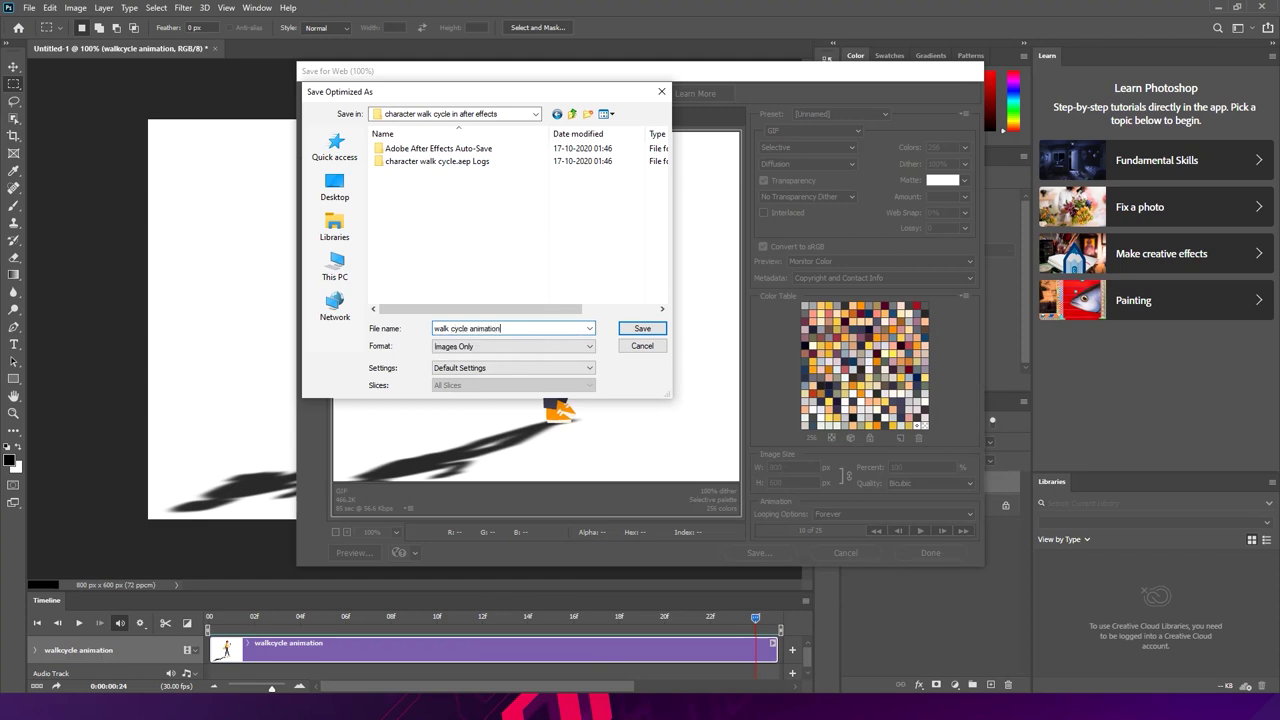
key("Return")
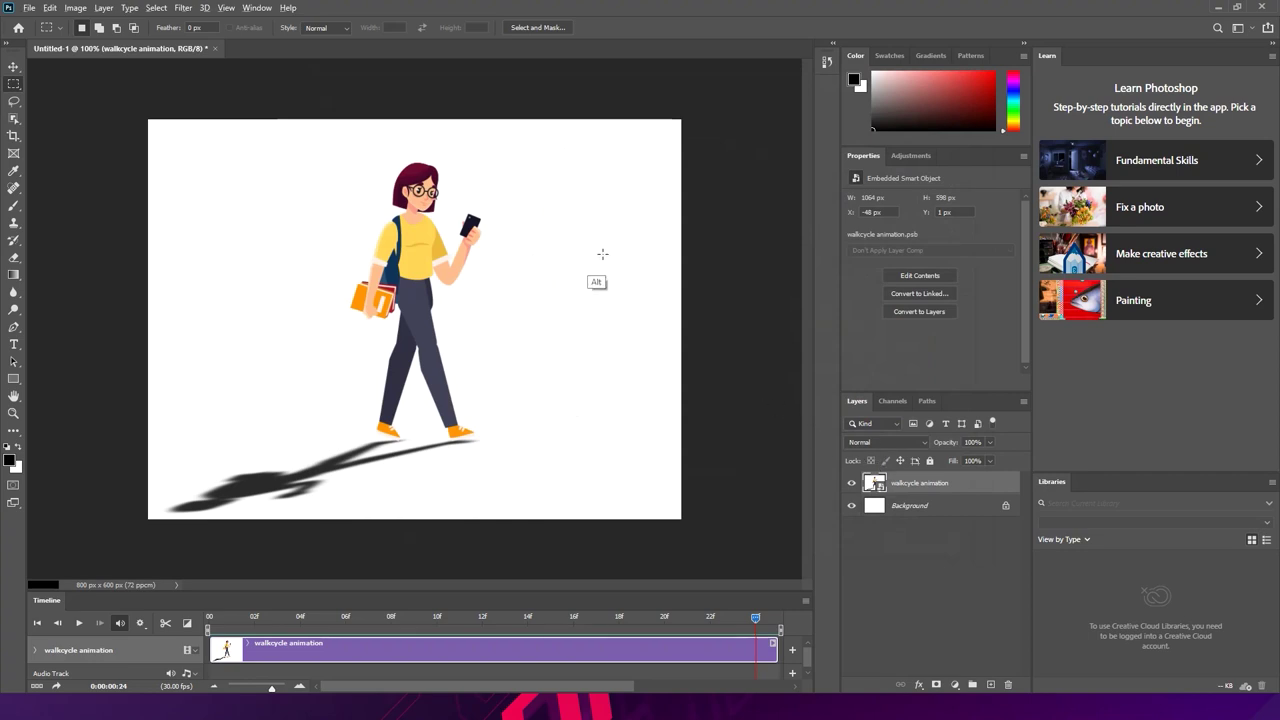
- Switch to the project folder, select the walk-cycle-animation GIF and view it playing in Chrome
key("alt+Tab")
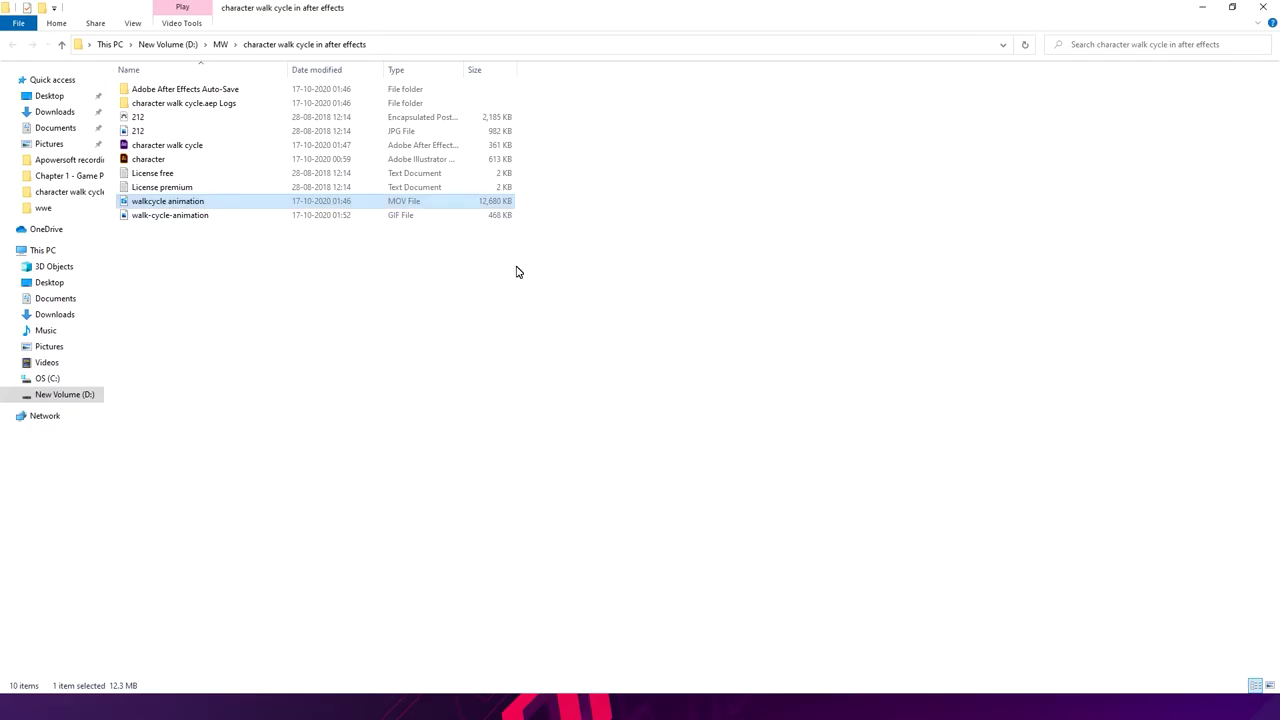
left_click(478, 218)
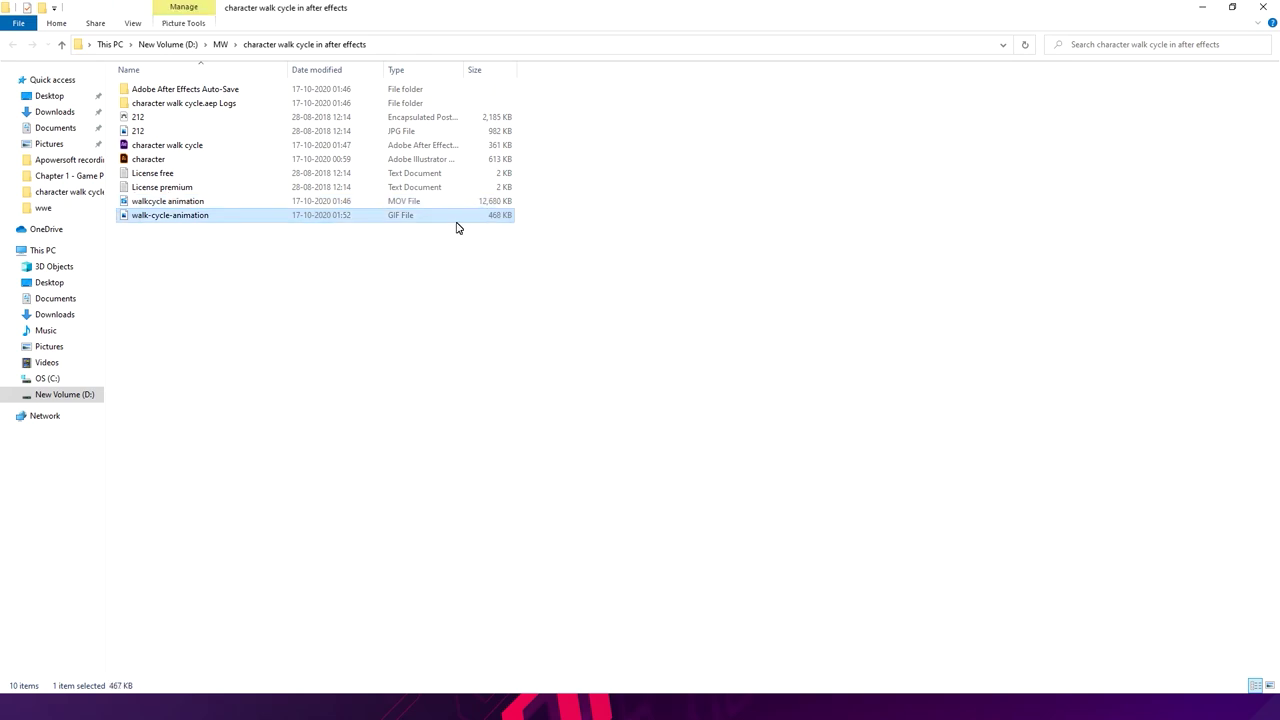
key("alt+Tab")
key("Tab")
key("Tab")
left_click_drag(475, 307, 1133, 7)
key("Tab")
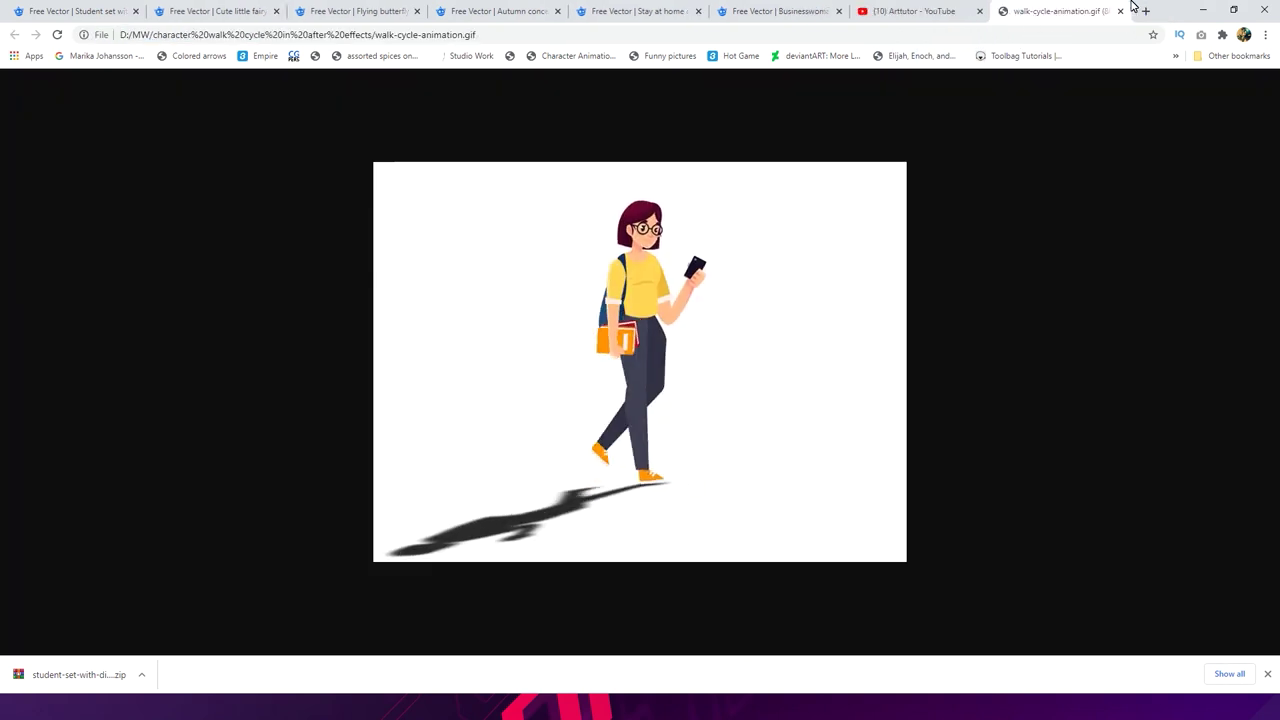